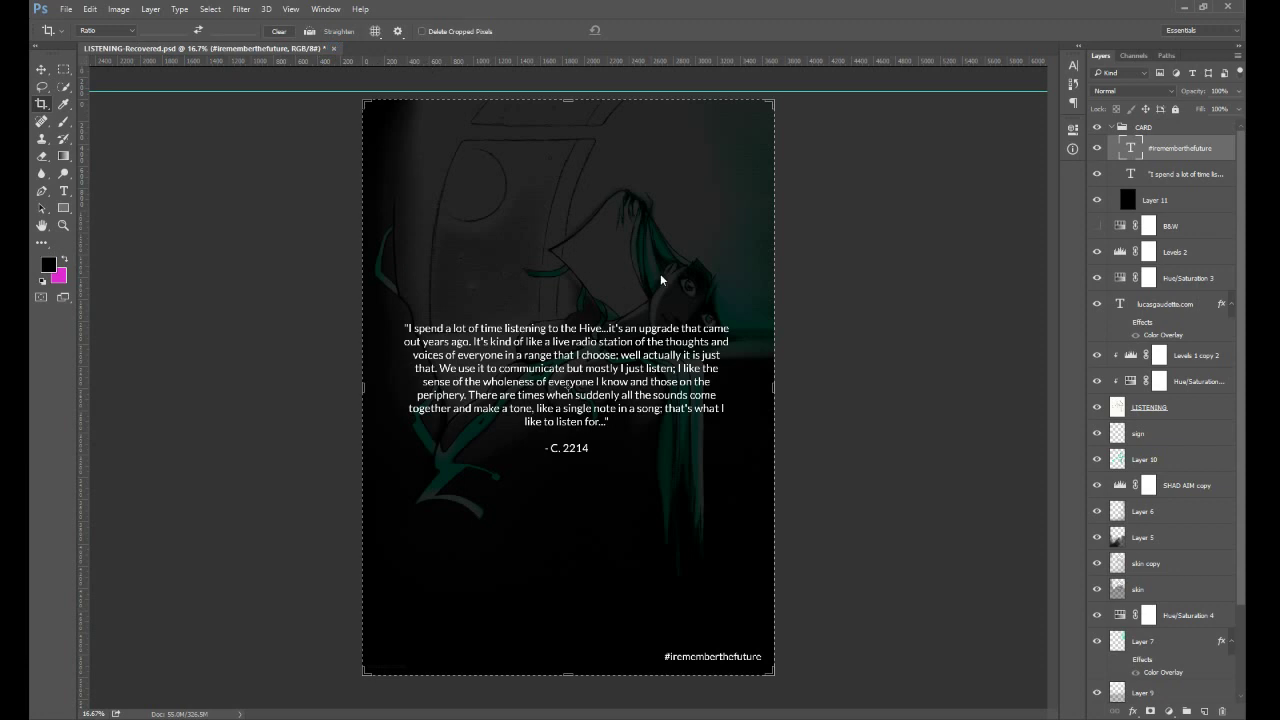
# - Close the LISTENING-Recovered document, and straighten and crop the scanned car sketch to a tighter frame around the car
pyautogui.hotkey('ctrl', 'w')
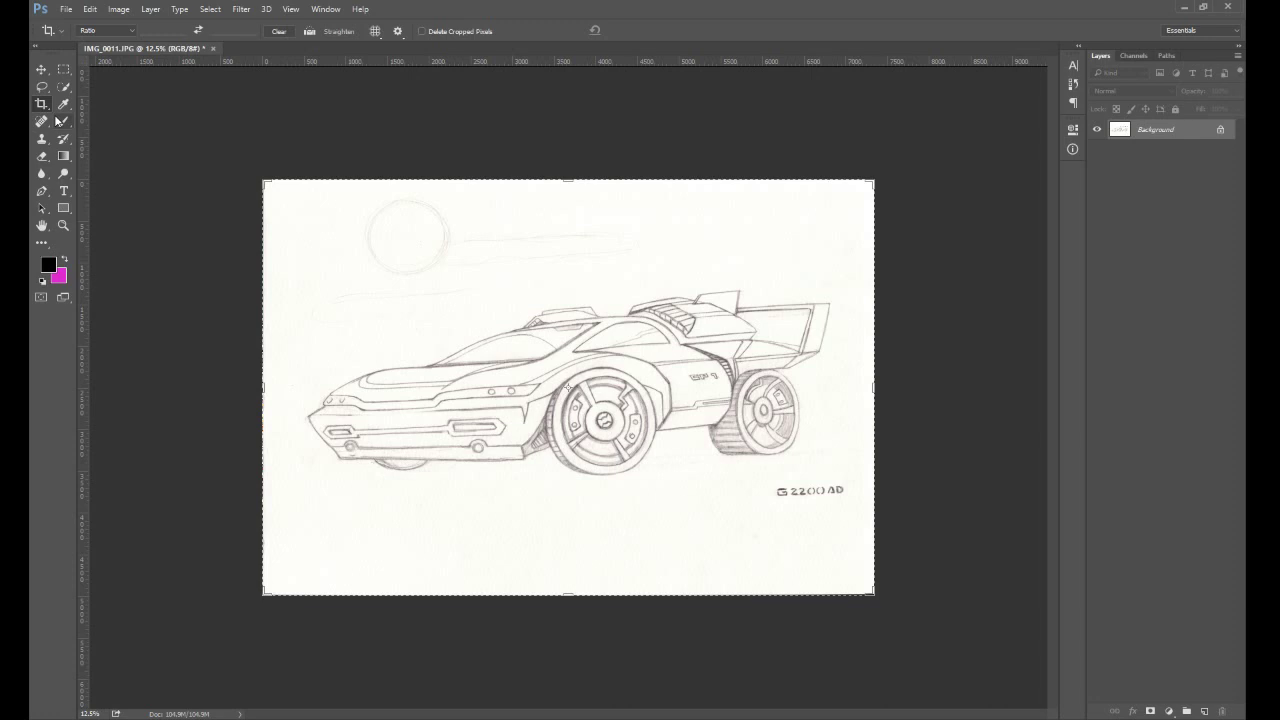
pyautogui.moveTo(889, 190); pyautogui.dragTo(895, 199)
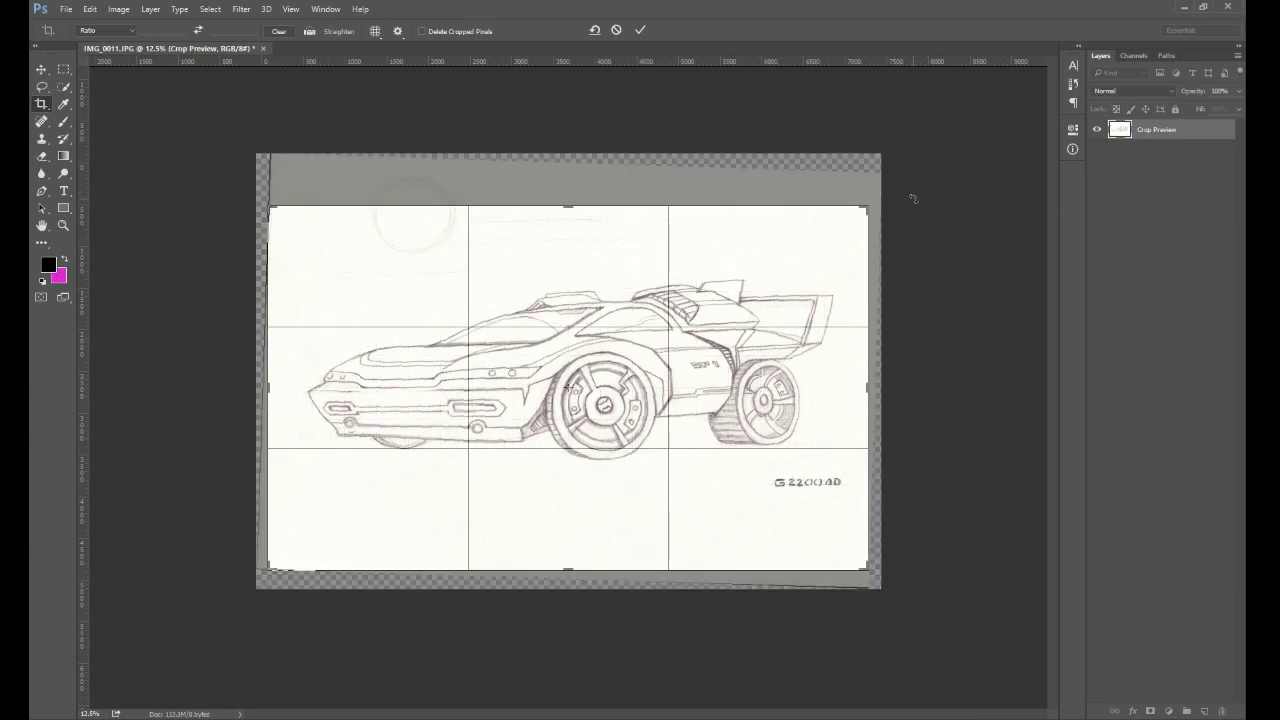
pyautogui.press('Return')
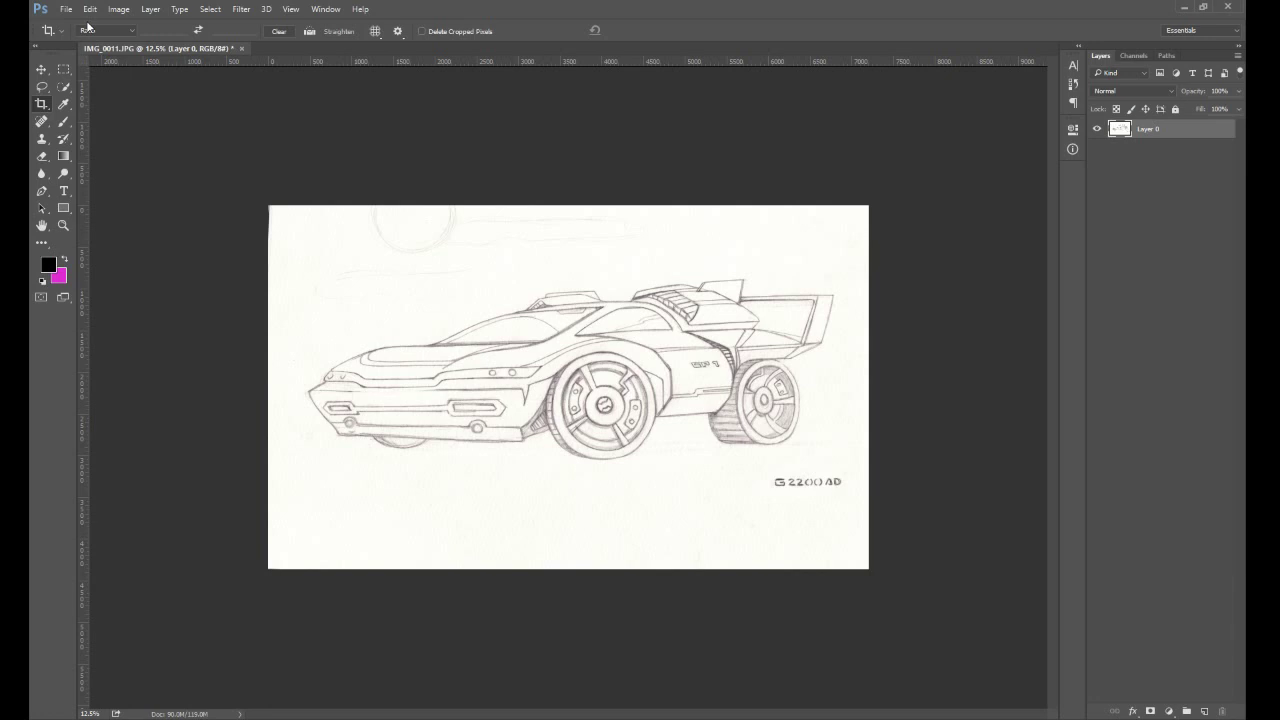
# - Duplicate the sketch layer and set the copy's blend mode to Multiply
pyautogui.hotkey('ctrl', '+')
pyautogui.hotkey('ctrl', 'j')
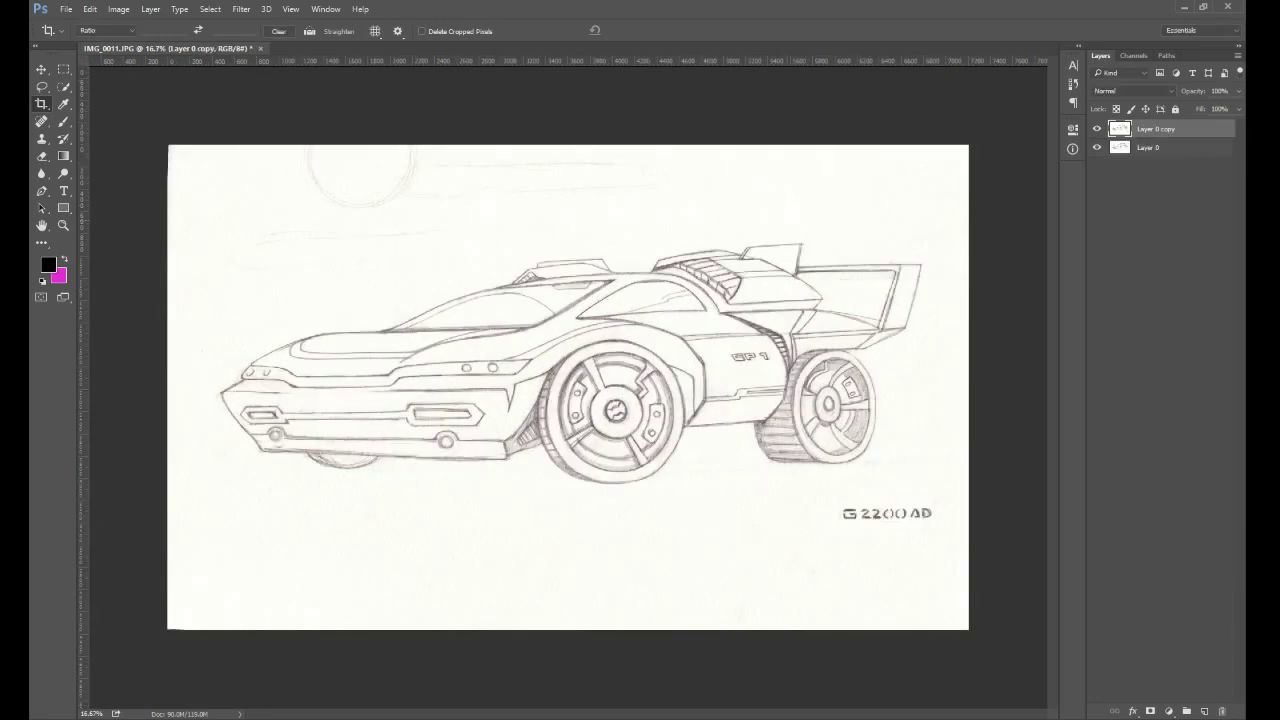
pyautogui.hotkey('shift', 'alt', 'm')
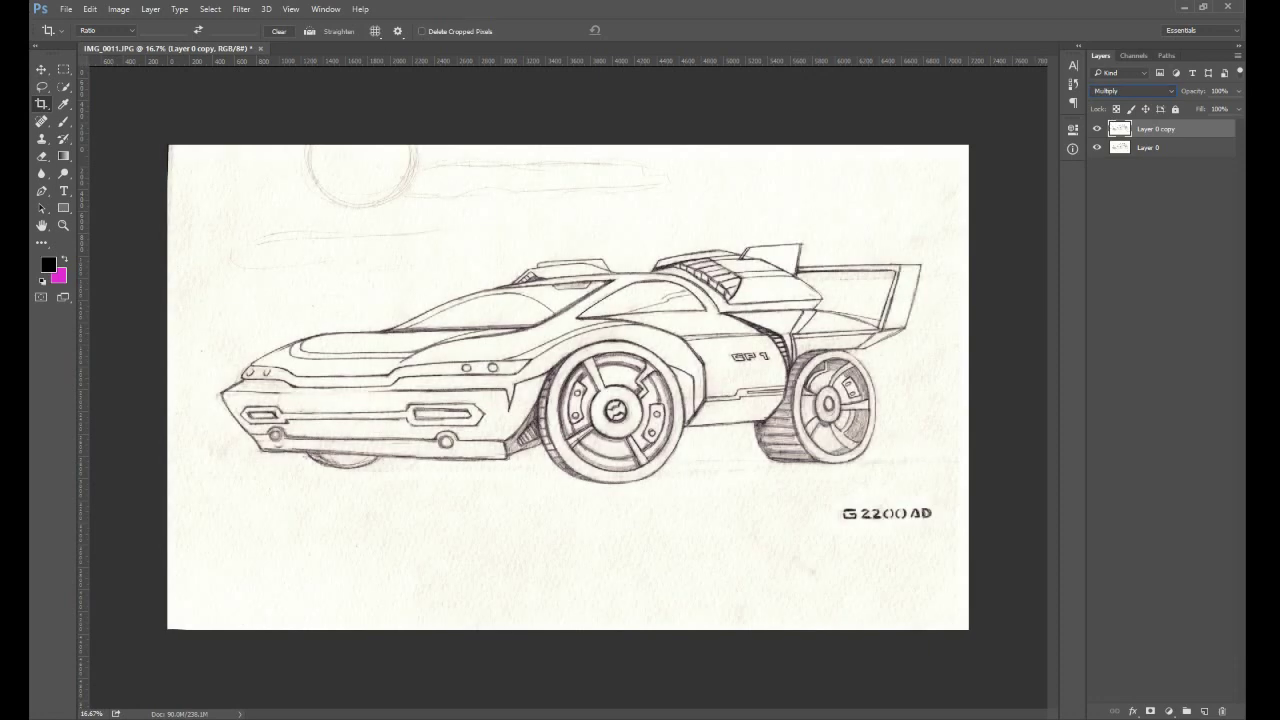
# - Hide the original Layer 0 and add a new empty layer directly above it
pyautogui.click(1096, 148)
pyautogui.click(1163, 150)
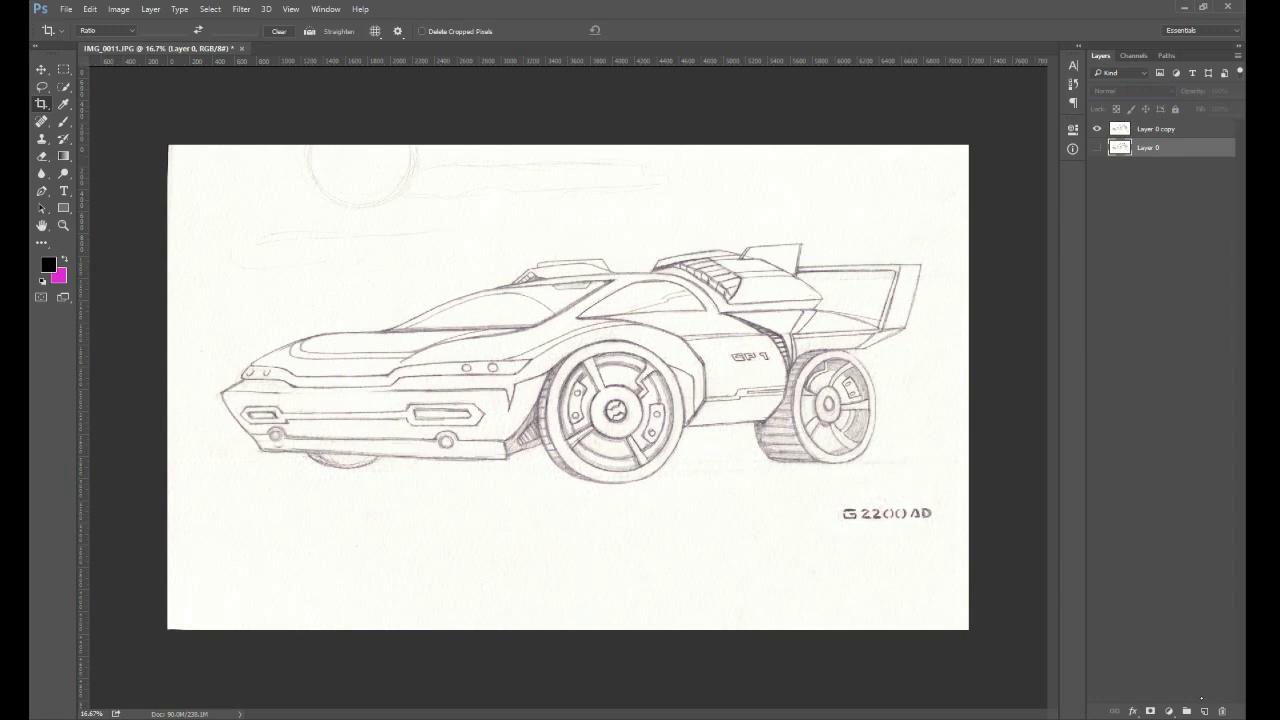
pyautogui.click(1205, 711)
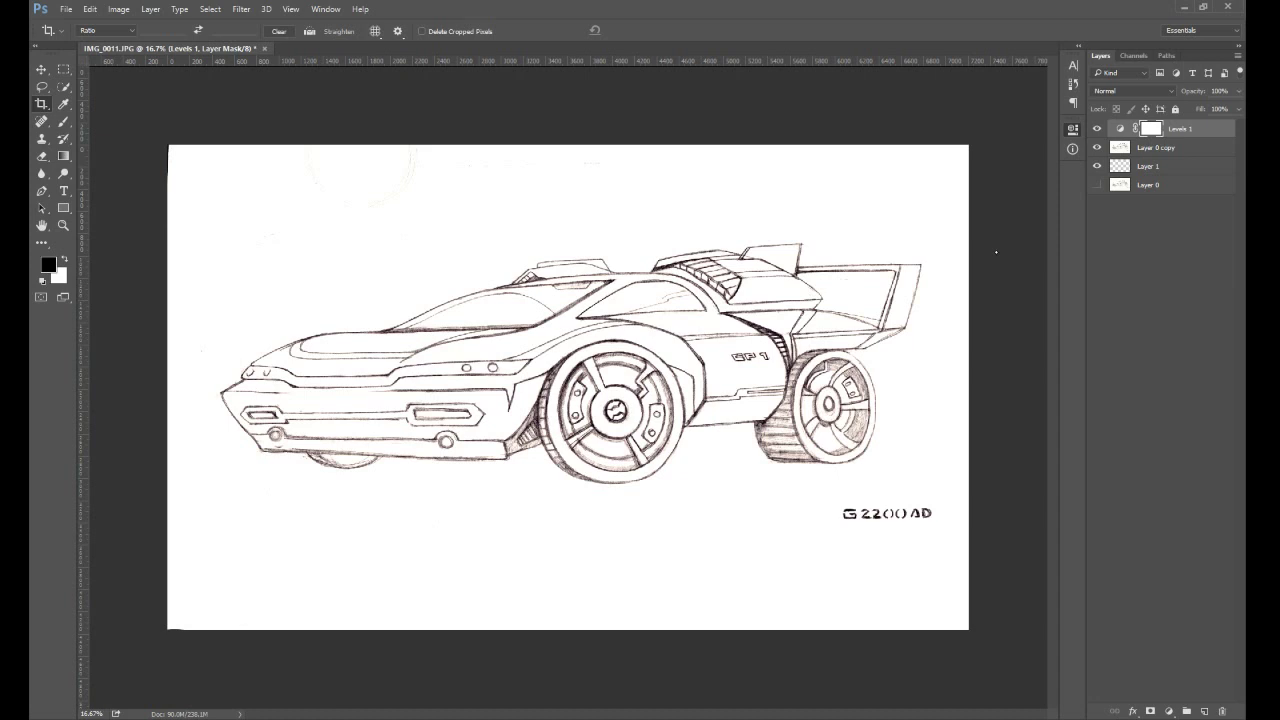
# - Clip the Levels adjustment to the Layer 0 copy and delete the hidden Layer 0
pyautogui.hotkey('ctrl', 'alt', 'g')
pyautogui.click(1150, 166)
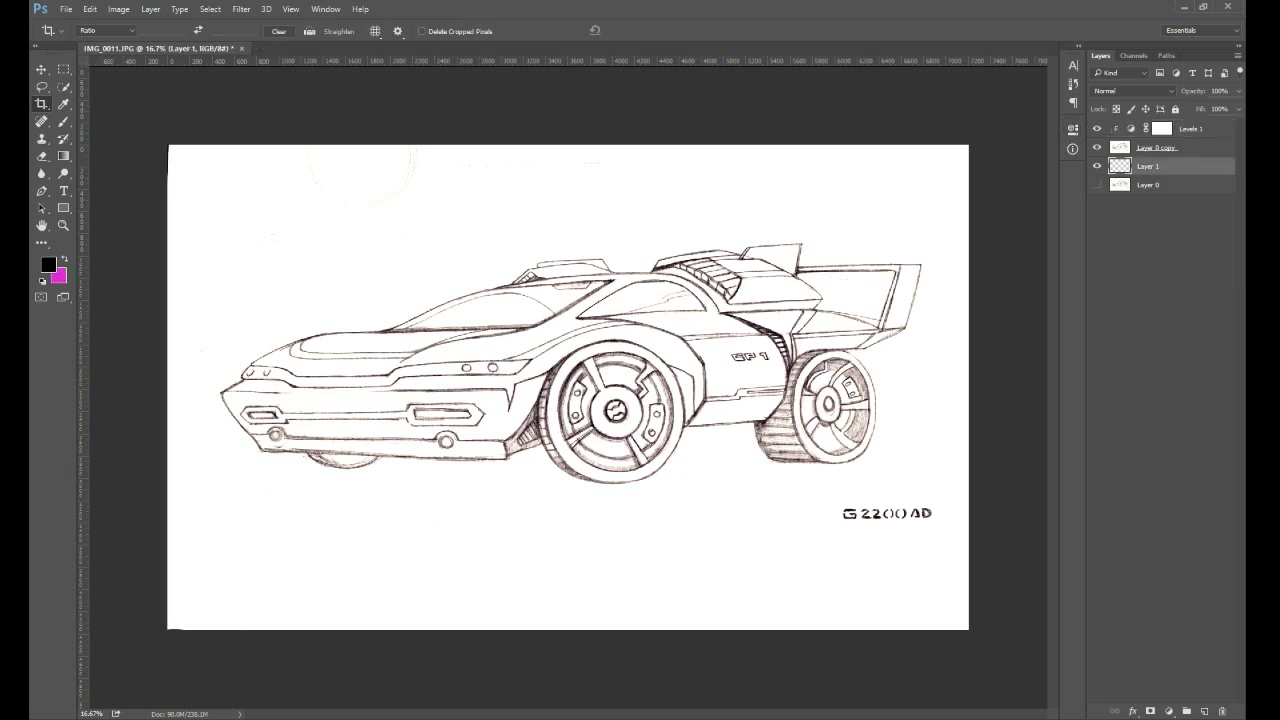
pyautogui.click(1148, 186)
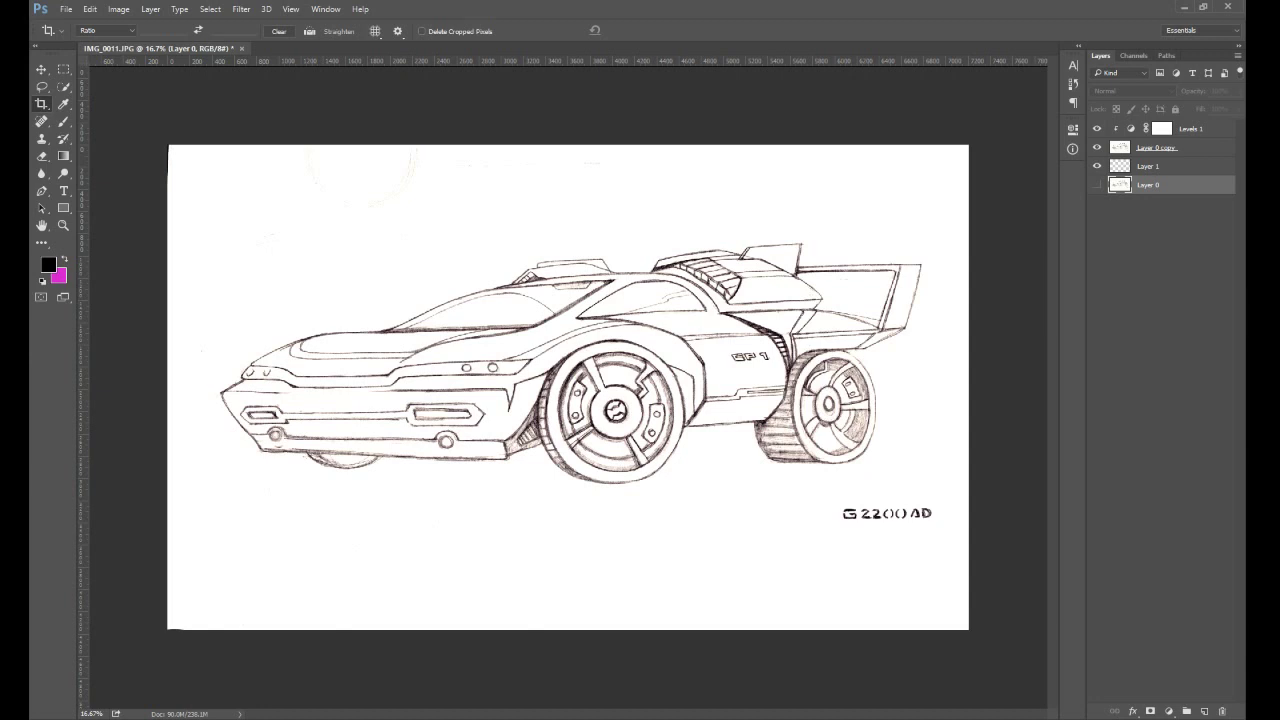
pyautogui.press('Delete')
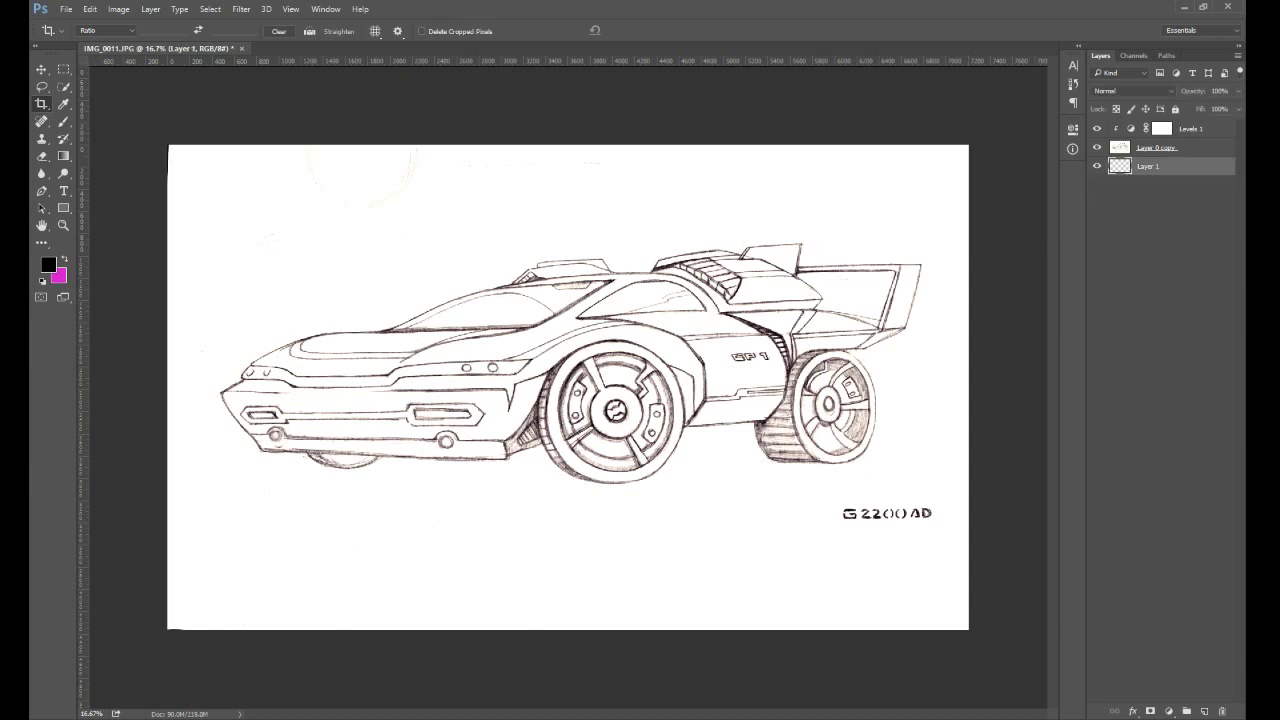
# - Change the foreground colour to a dark neutral gray for the car's base tone
pyautogui.hotkey('ctrl', '+')
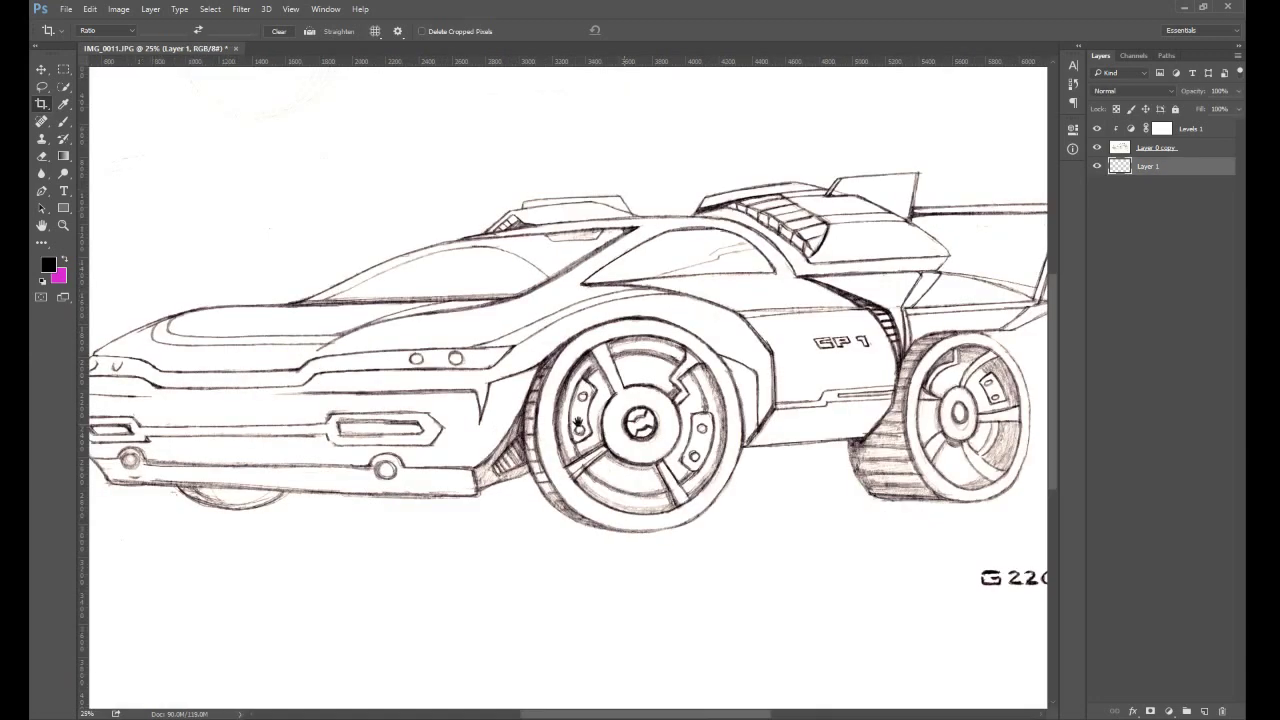
pyautogui.moveTo(560, 420)
pyautogui.mouseDown()
pyautogui.moveTo(755, 392)
pyautogui.moveTo(716, 389)
pyautogui.mouseUp()
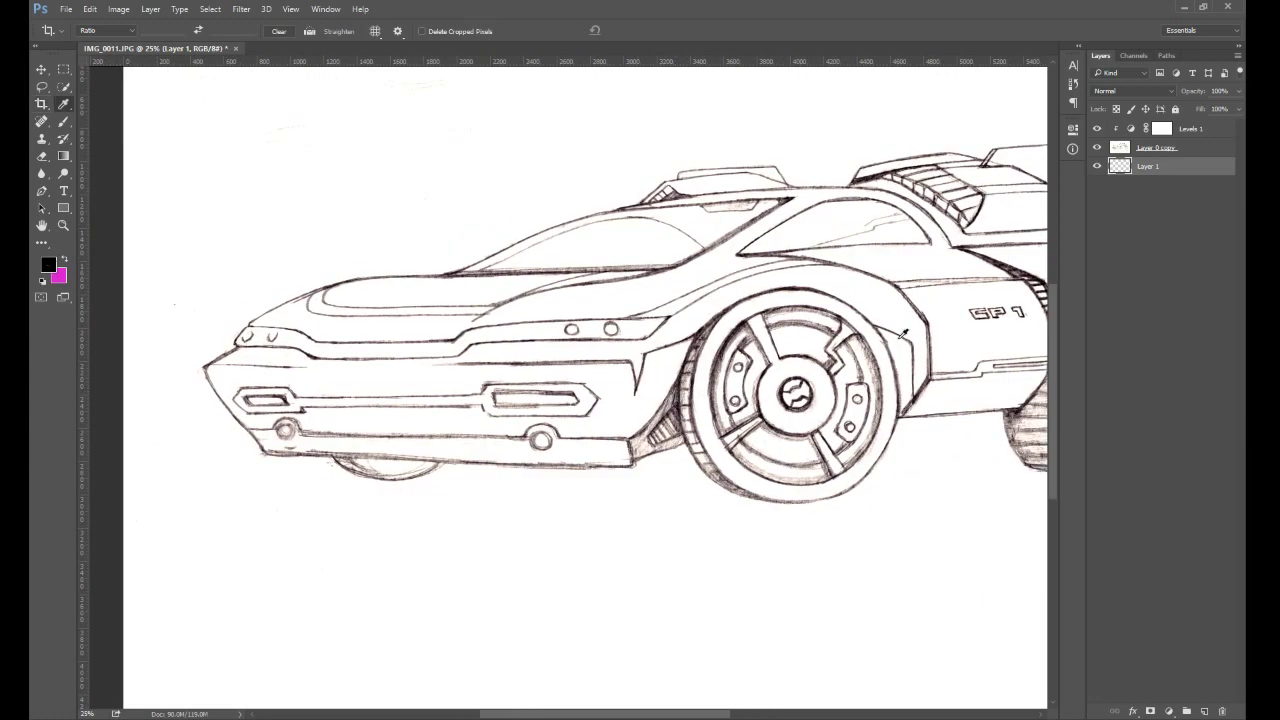
pyautogui.press('i')
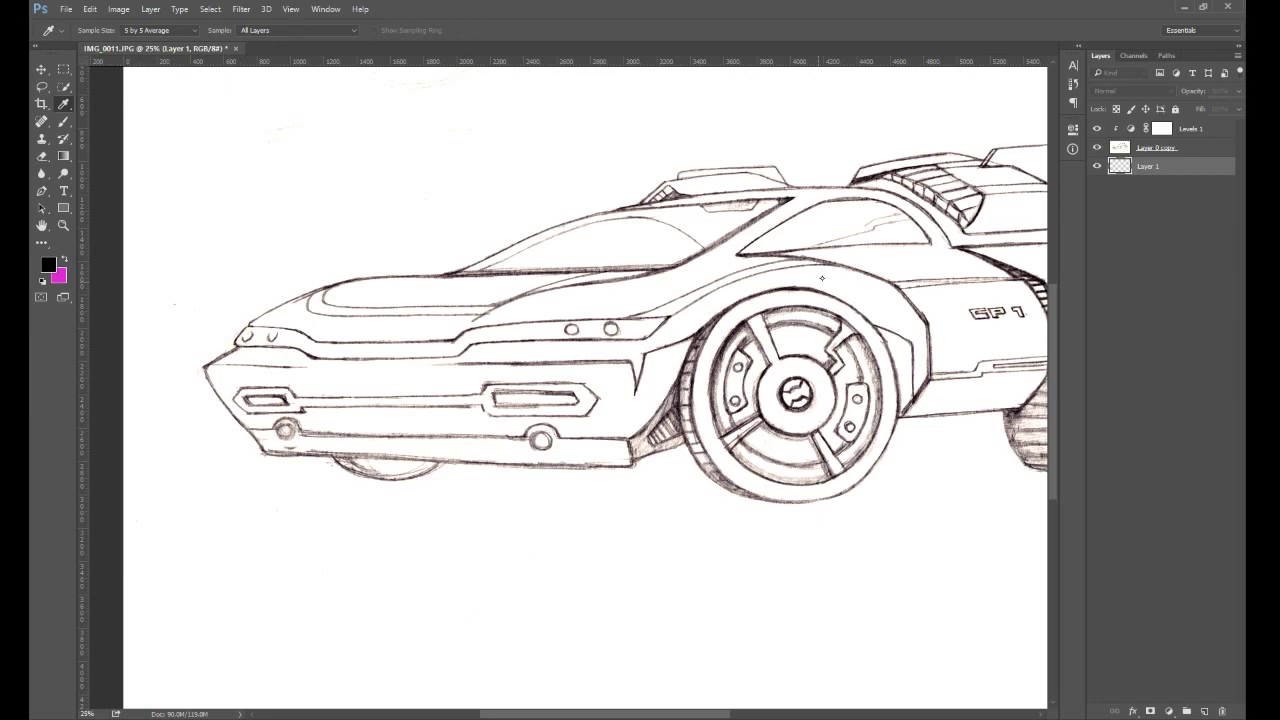
pyautogui.press('c')
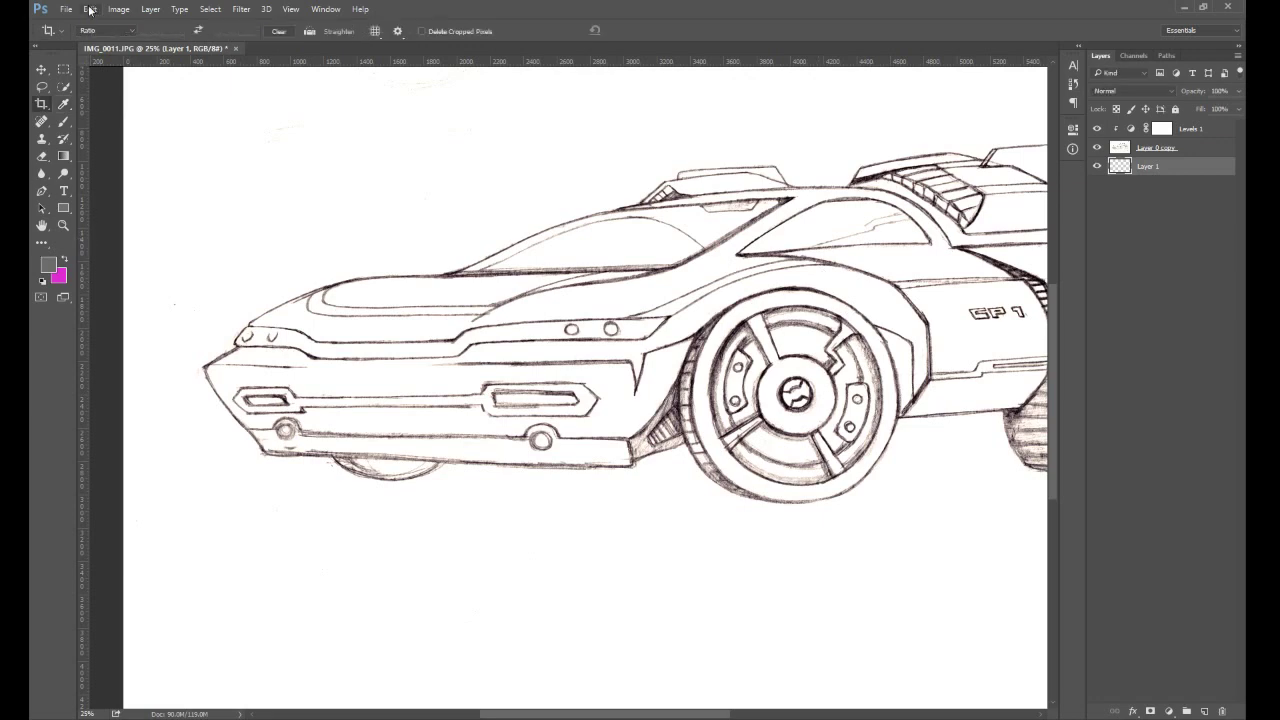
# - Collapse the toolbox to a single column
pyautogui.click(33, 48)
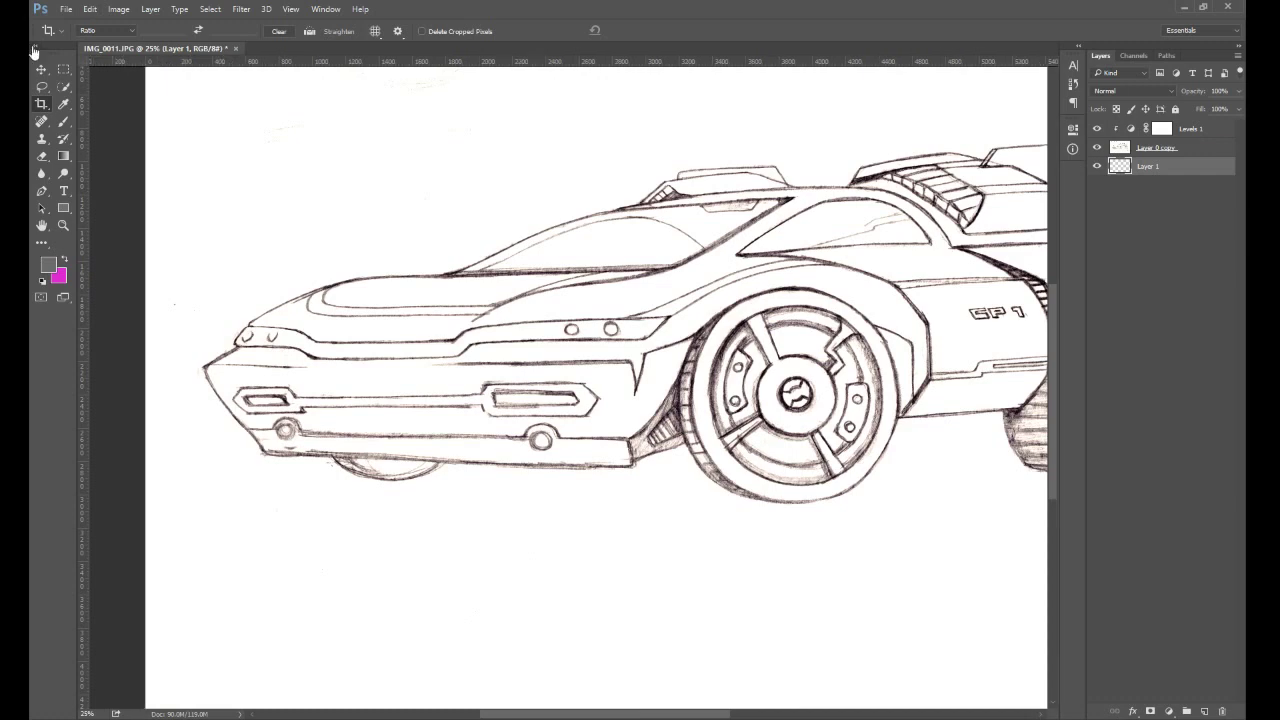
pyautogui.click(34, 48)
pyautogui.press('r')
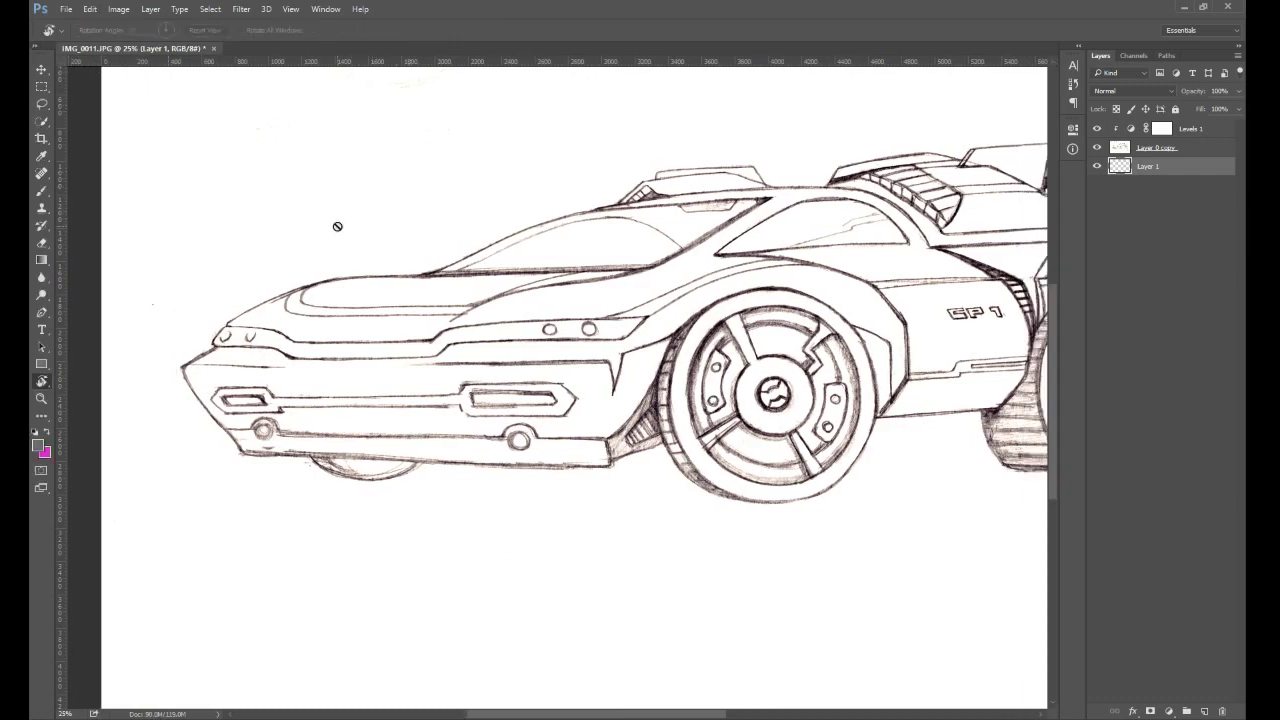
# - With an enlarged brush at 100% opacity, paint gray on Layer 1 along the windshield pillar and the front roof edge
pyautogui.click(43, 192)
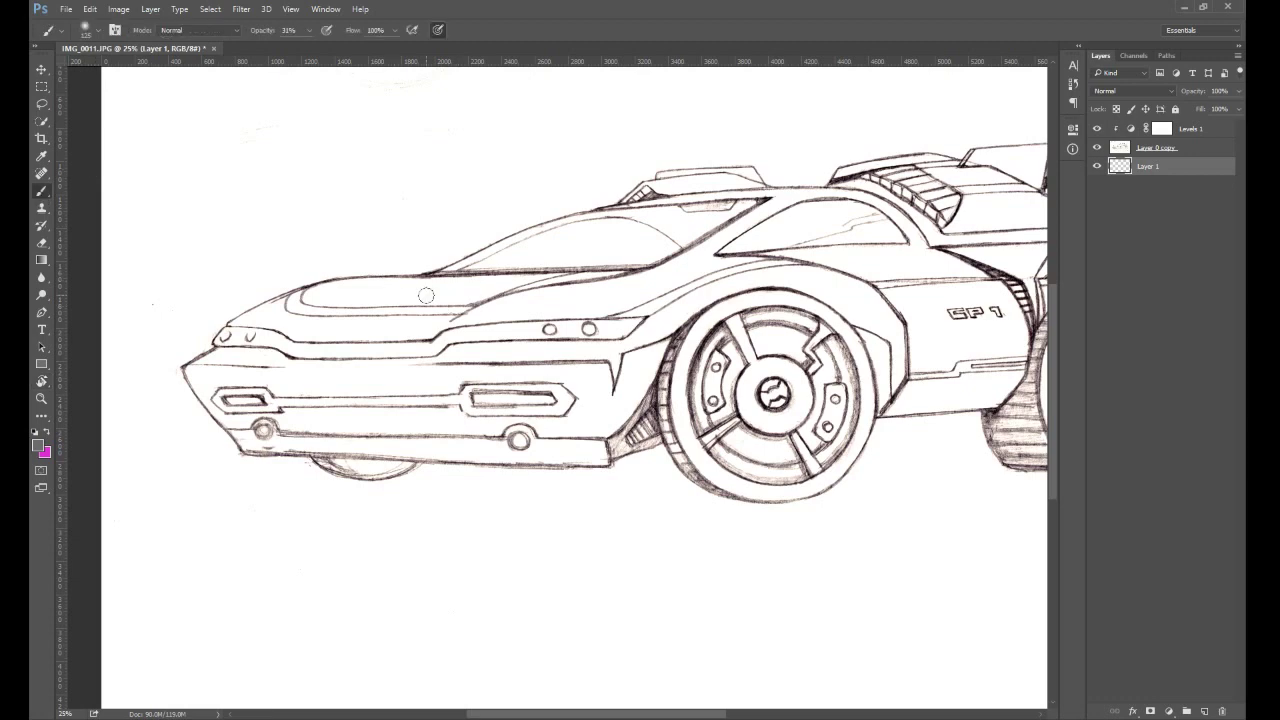
pyautogui.press(']')
pyautogui.press(']')
pyautogui.press(']')
pyautogui.press('0')
pyautogui.moveTo(694, 276)
pyautogui.mouseDown()
pyautogui.moveTo(655, 300)
pyautogui.moveTo(755, 215)
pyautogui.moveTo(695, 247)
pyautogui.mouseUp()
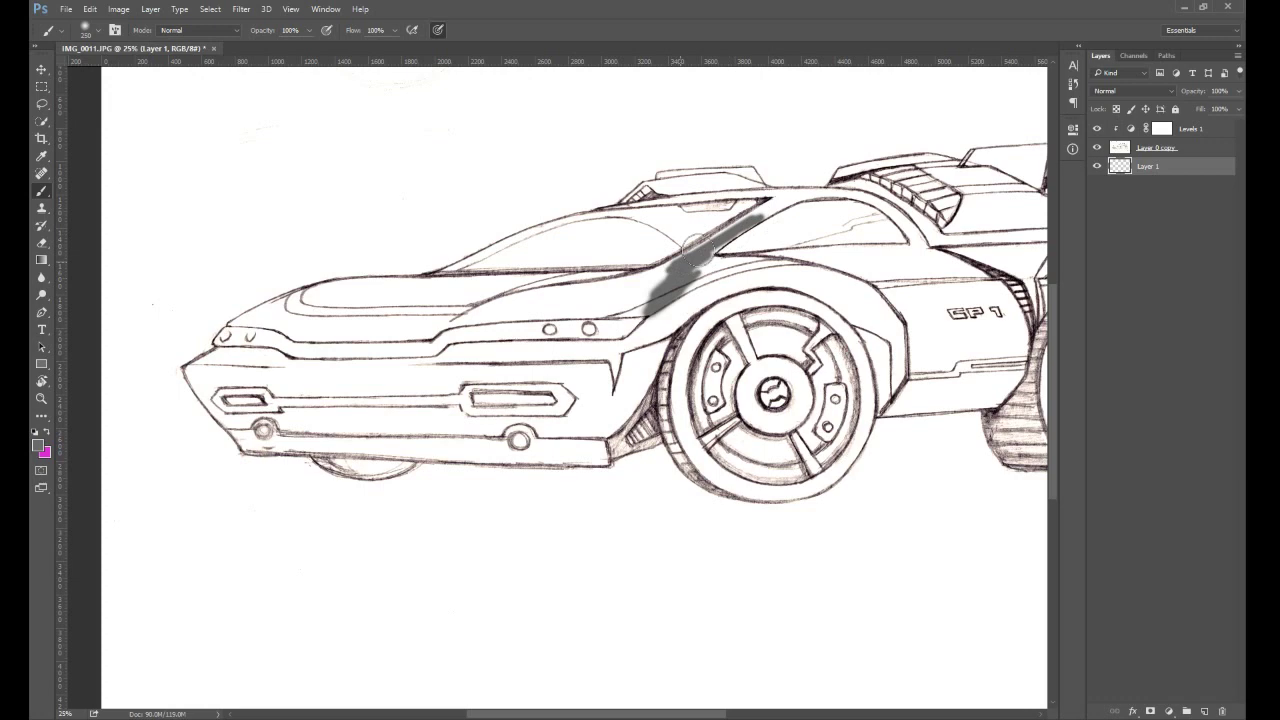
pyautogui.moveTo(694, 245)
pyautogui.mouseDown()
pyautogui.moveTo(793, 200)
pyautogui.moveTo(758, 216)
pyautogui.moveTo(789, 198)
pyautogui.moveTo(650, 192)
pyautogui.mouseUp()
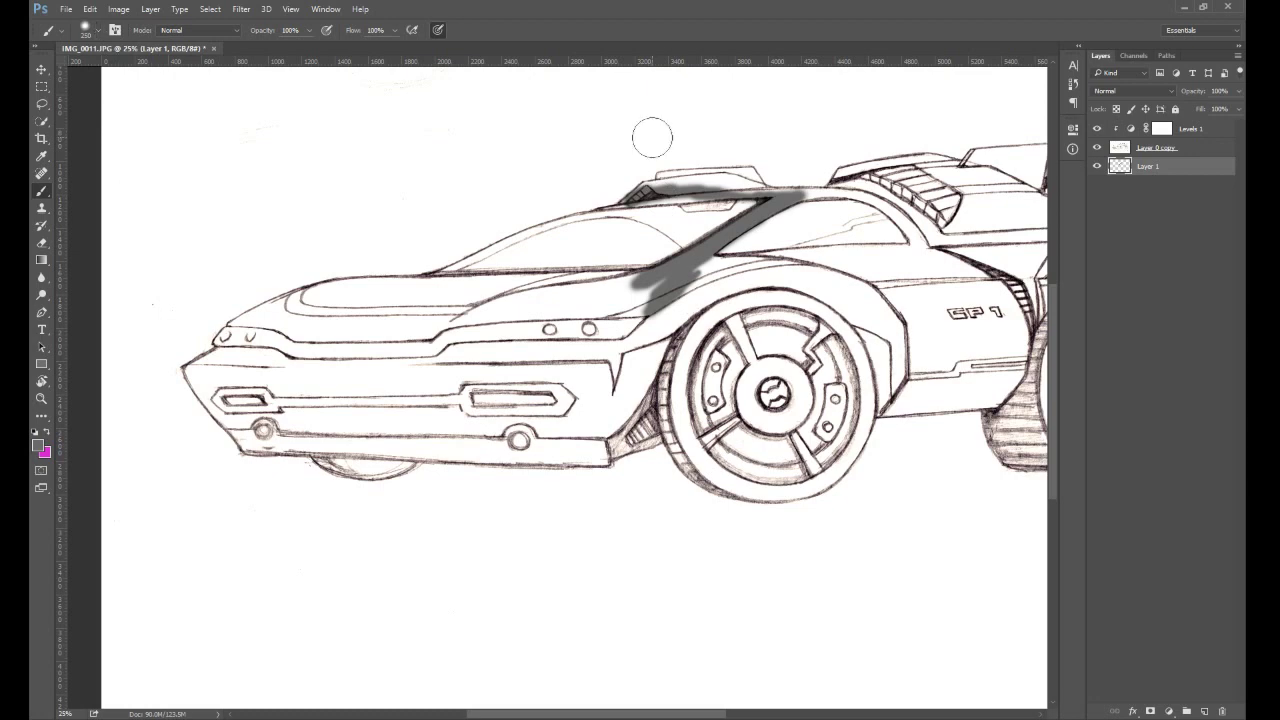
# - Fill the raised scoop on the car's roof with the gray base colour
pyautogui.hotkey('ctrl', '+')
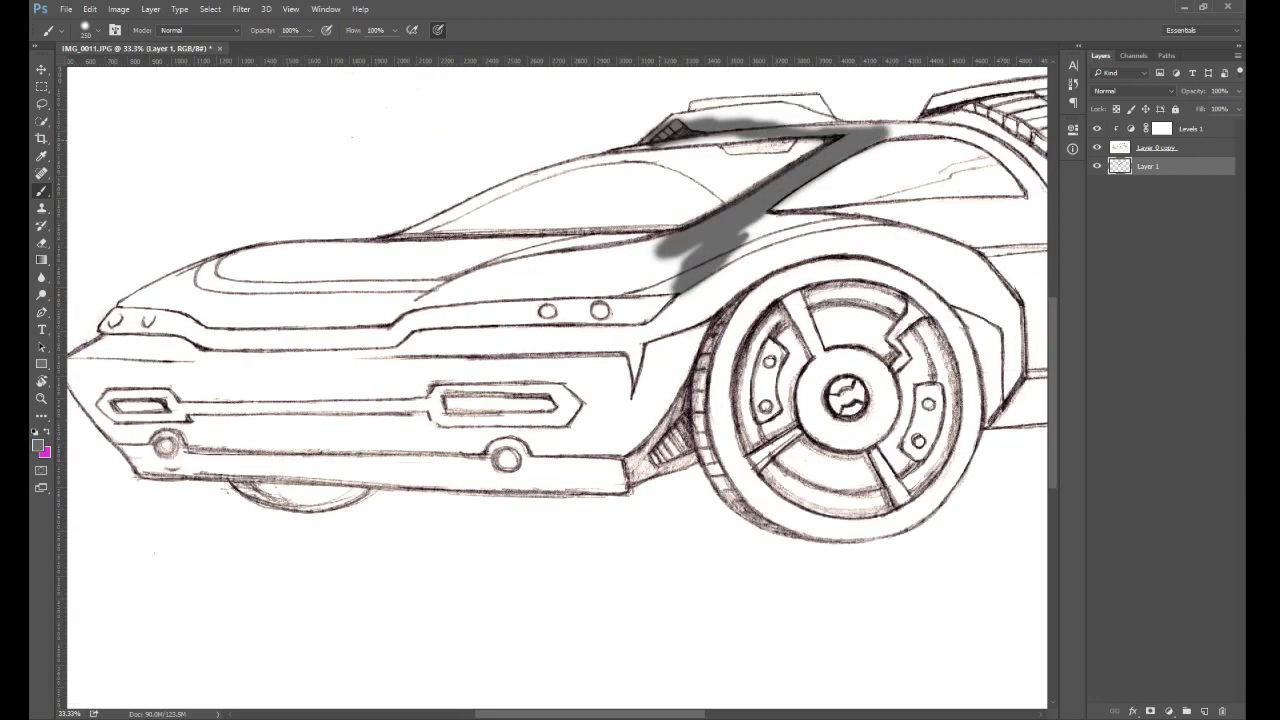
pyautogui.moveTo(873, 193); pyautogui.dragTo(840, 400)
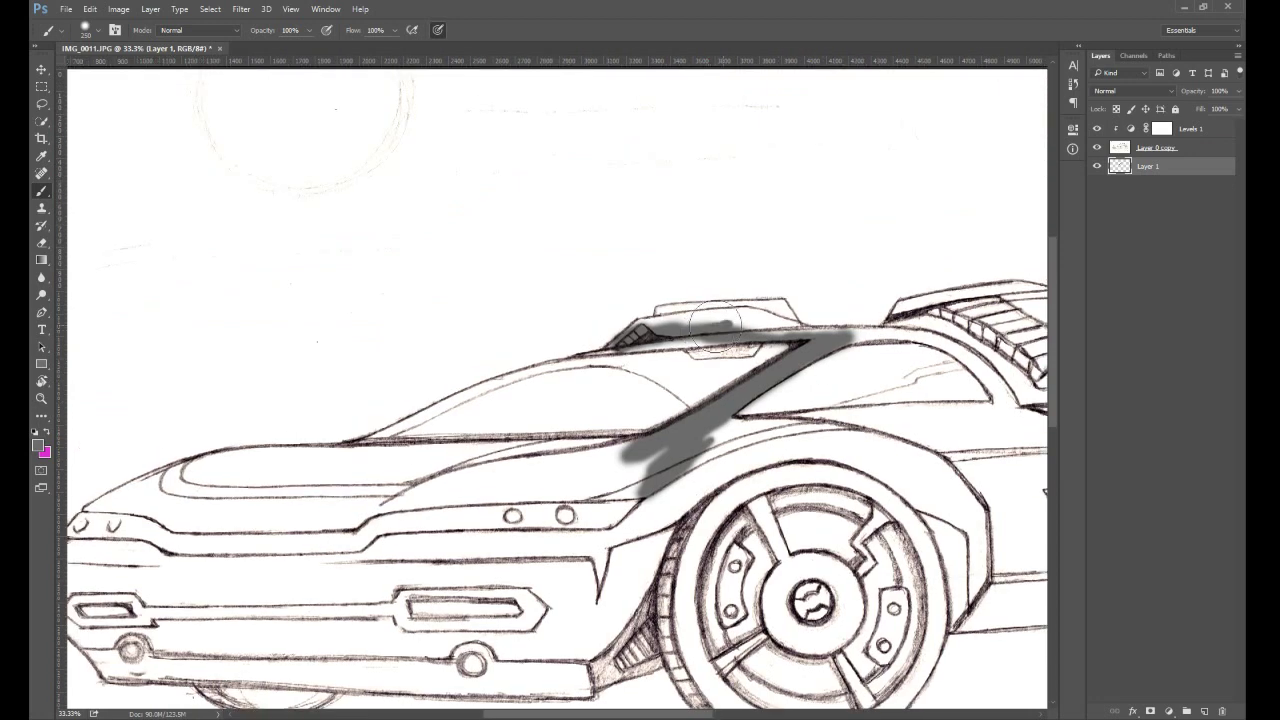
pyautogui.moveTo(713, 325)
pyautogui.mouseDown()
pyautogui.moveTo(632, 316)
pyautogui.moveTo(663, 296)
pyautogui.moveTo(668, 311)
pyautogui.moveTo(690, 306)
pyautogui.moveTo(674, 294)
pyautogui.moveTo(800, 316)
pyautogui.moveTo(732, 326)
pyautogui.mouseUp()
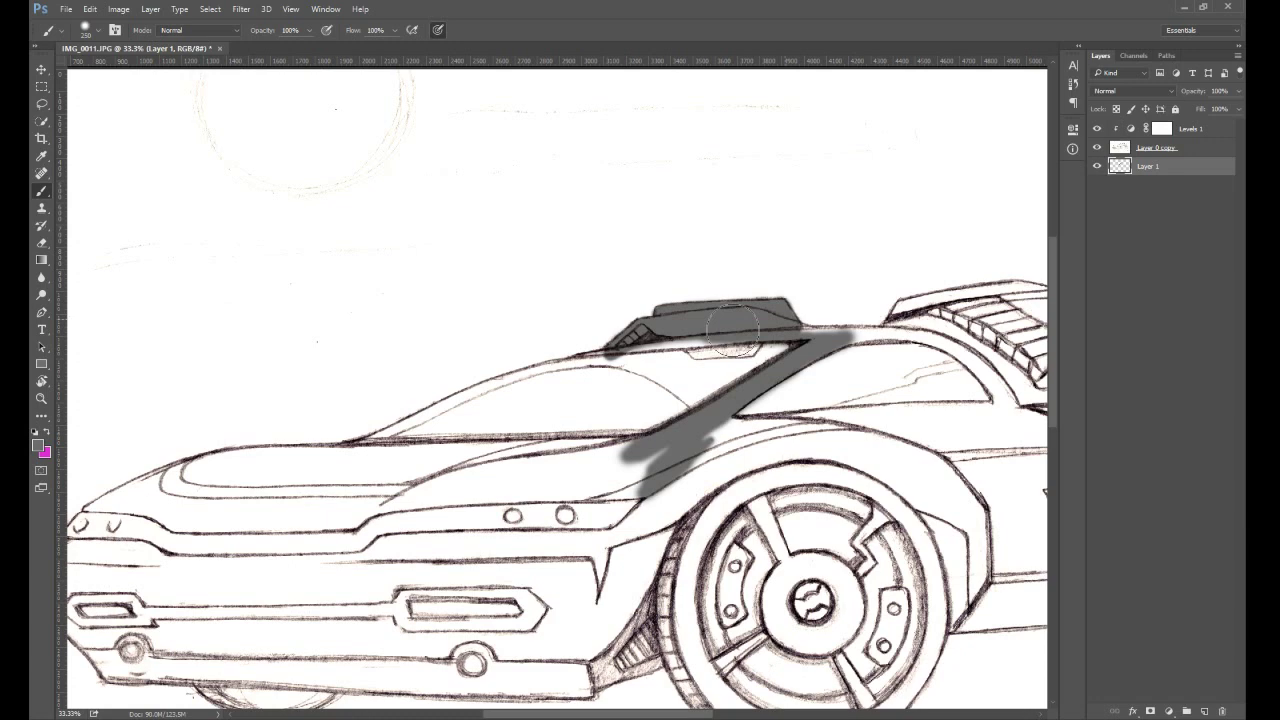
# - Paint the car's hood gray from the windshield base down to the nose and the front bumper's outer corner
pyautogui.moveTo(733, 330); pyautogui.dragTo(1043, 253)
pyautogui.moveTo(875, 365)
pyautogui.mouseDown()
pyautogui.moveTo(763, 376)
pyautogui.moveTo(846, 366)
pyautogui.moveTo(773, 364)
pyautogui.moveTo(846, 364)
pyautogui.moveTo(600, 378)
pyautogui.mouseUp()
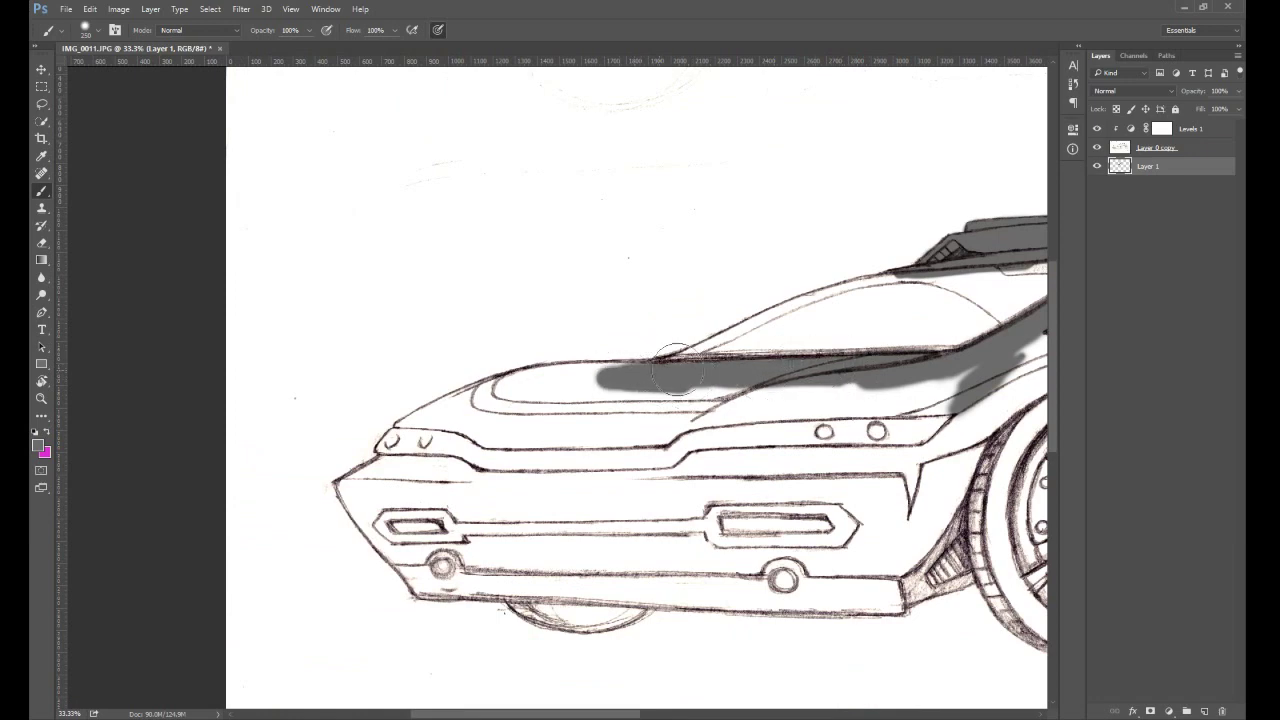
pyautogui.moveTo(674, 366)
pyautogui.mouseDown()
pyautogui.moveTo(515, 376)
pyautogui.moveTo(400, 432)
pyautogui.moveTo(490, 446)
pyautogui.moveTo(700, 425)
pyautogui.moveTo(724, 405)
pyautogui.moveTo(880, 400)
pyautogui.moveTo(760, 420)
pyautogui.moveTo(943, 387)
pyautogui.moveTo(890, 432)
pyautogui.moveTo(437, 460)
pyautogui.moveTo(371, 440)
pyautogui.moveTo(386, 434)
pyautogui.moveTo(382, 478)
pyautogui.moveTo(340, 485)
pyautogui.moveTo(371, 531)
pyautogui.mouseUp()
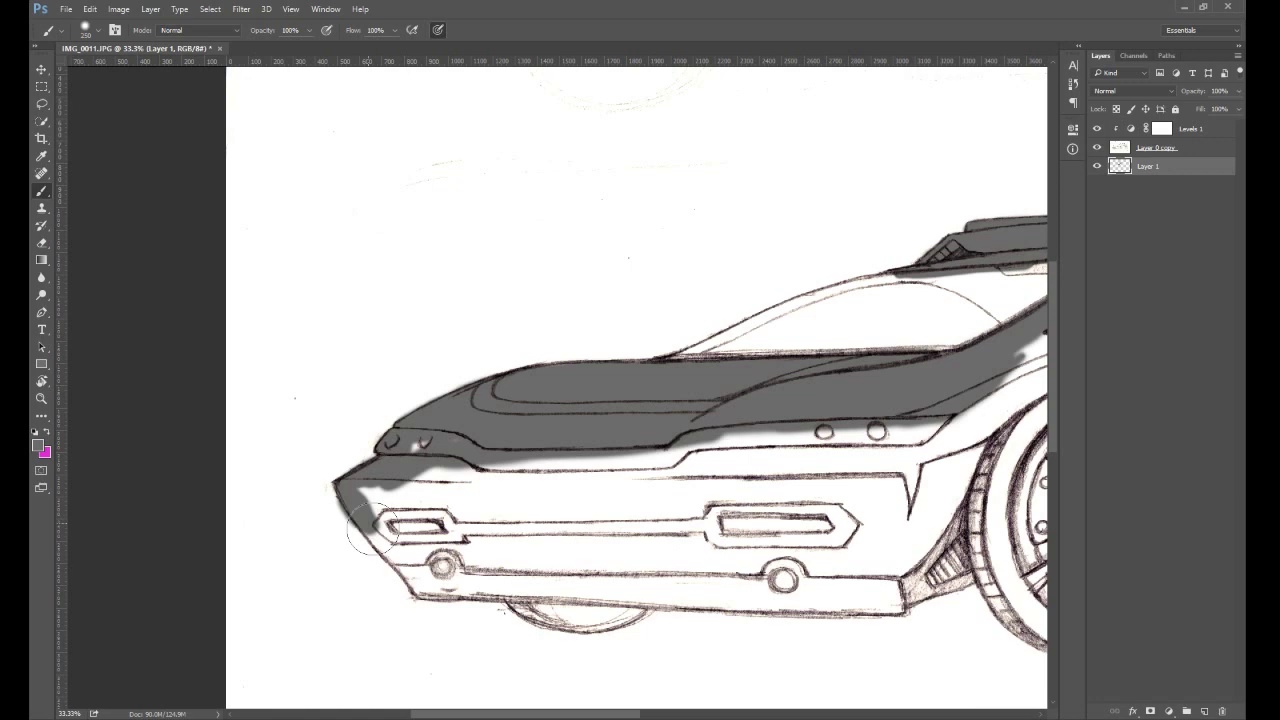
# - Fill the front bumper, grille and lower lip with gray, working across the front towards the large front wheel
pyautogui.moveTo(372, 529)
pyautogui.mouseDown()
pyautogui.moveTo(476, 494)
pyautogui.moveTo(446, 514)
pyautogui.moveTo(416, 499)
pyautogui.moveTo(548, 480)
pyautogui.mouseUp()
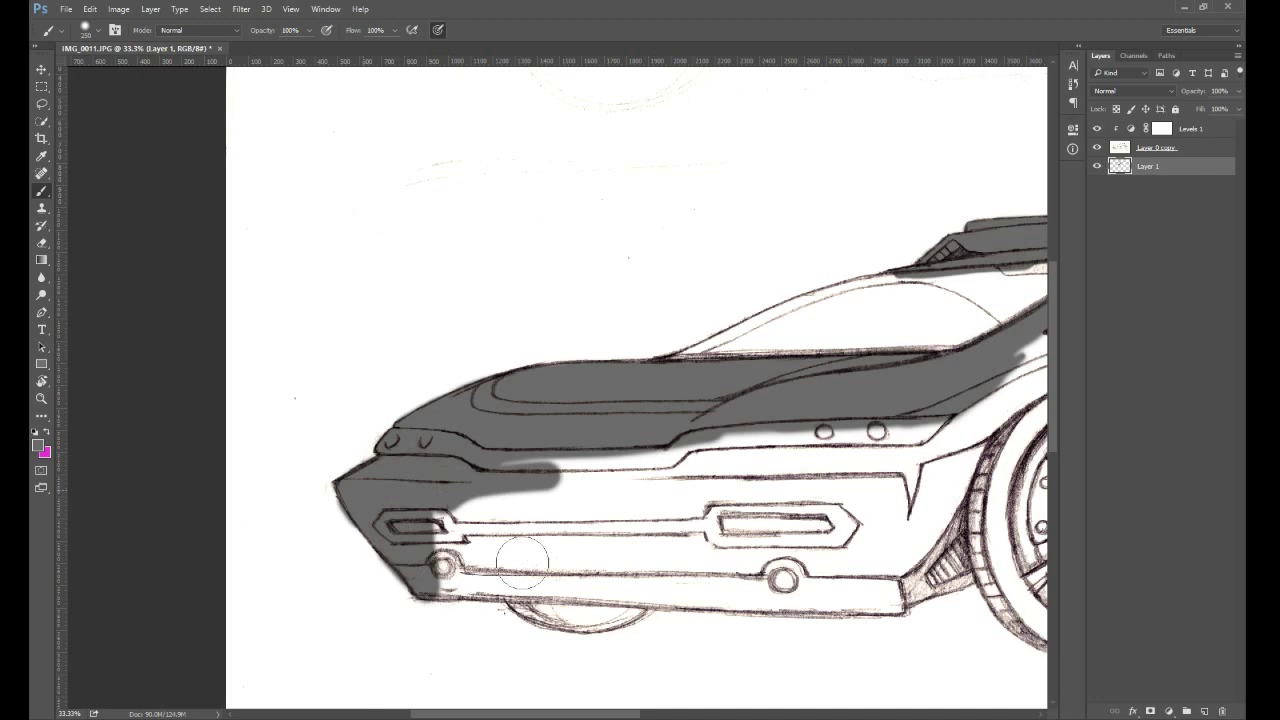
pyautogui.moveTo(455, 516); pyautogui.dragTo(505, 506)
pyautogui.moveTo(600, 447); pyautogui.dragTo(496, 540)
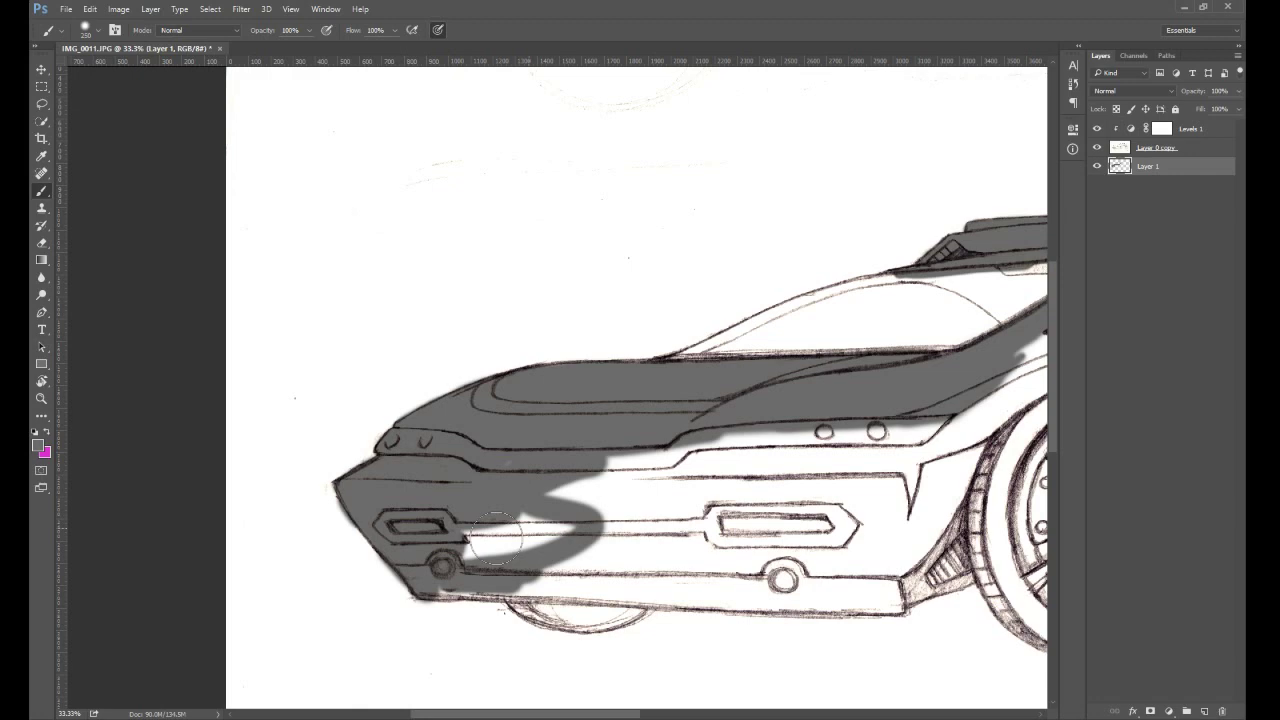
pyautogui.moveTo(495, 540)
pyautogui.mouseDown()
pyautogui.moveTo(660, 595)
pyautogui.moveTo(600, 600)
pyautogui.moveTo(593, 590)
pyautogui.moveTo(700, 590)
pyautogui.moveTo(680, 585)
pyautogui.moveTo(790, 600)
pyautogui.moveTo(730, 612)
pyautogui.moveTo(825, 580)
pyautogui.moveTo(718, 545)
pyautogui.moveTo(750, 452)
pyautogui.mouseUp()
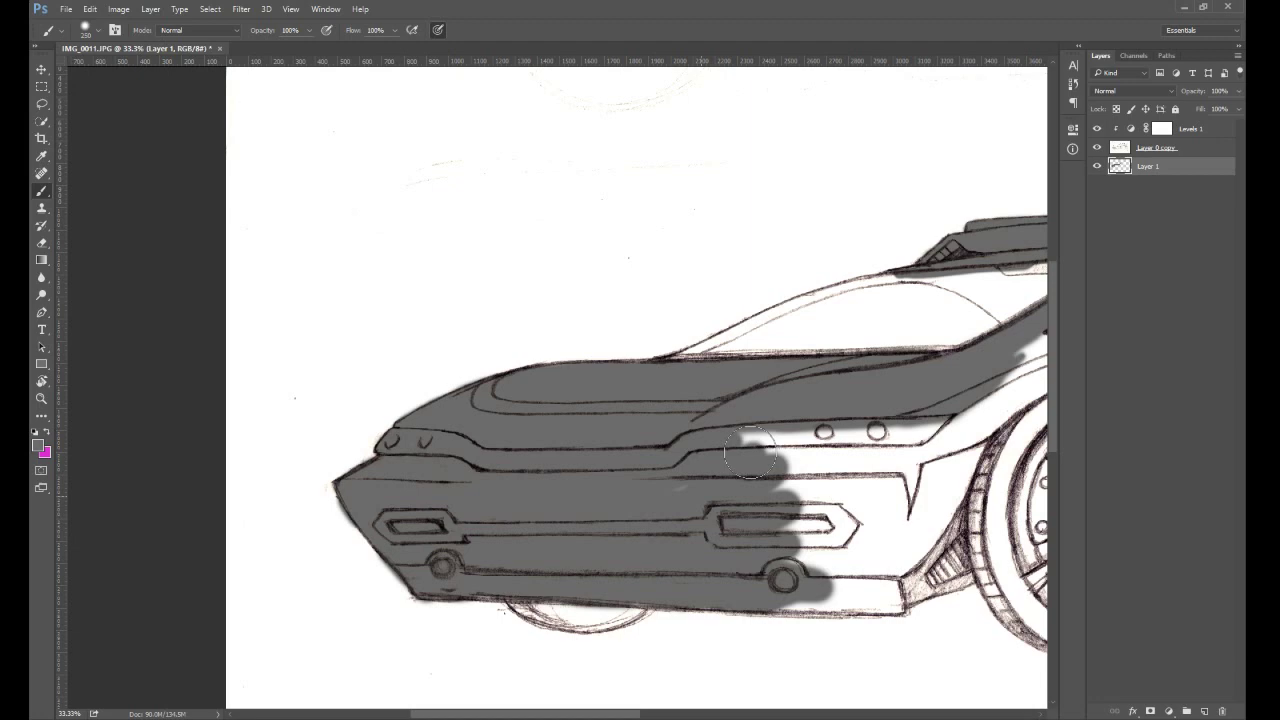
pyautogui.moveTo(750, 452)
pyautogui.mouseDown()
pyautogui.moveTo(800, 600)
pyautogui.moveTo(893, 603)
pyautogui.moveTo(950, 575)
pyautogui.moveTo(955, 585)
pyautogui.moveTo(936, 517)
pyautogui.moveTo(865, 570)
pyautogui.moveTo(830, 520)
pyautogui.moveTo(860, 500)
pyautogui.mouseUp()
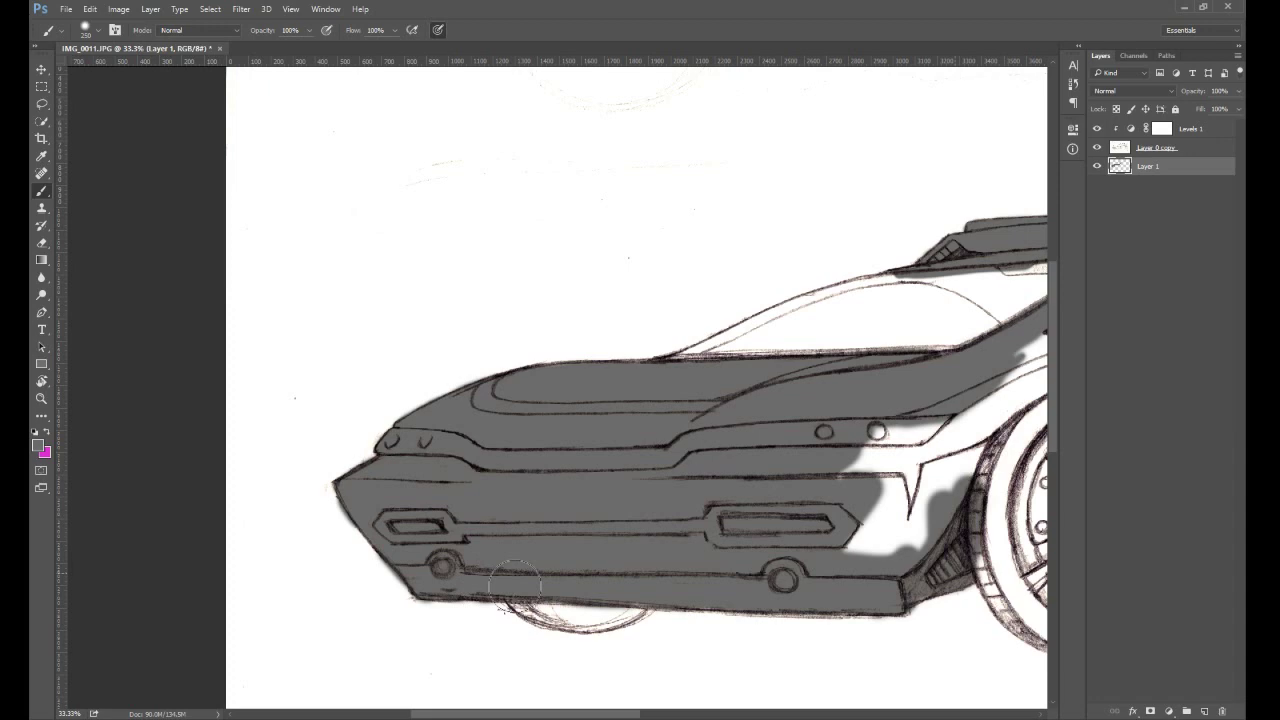
# - Fill the remaining white area around the outer headlight, bumper corner and panel ahead of the large front wheel with gray
pyautogui.press('h')
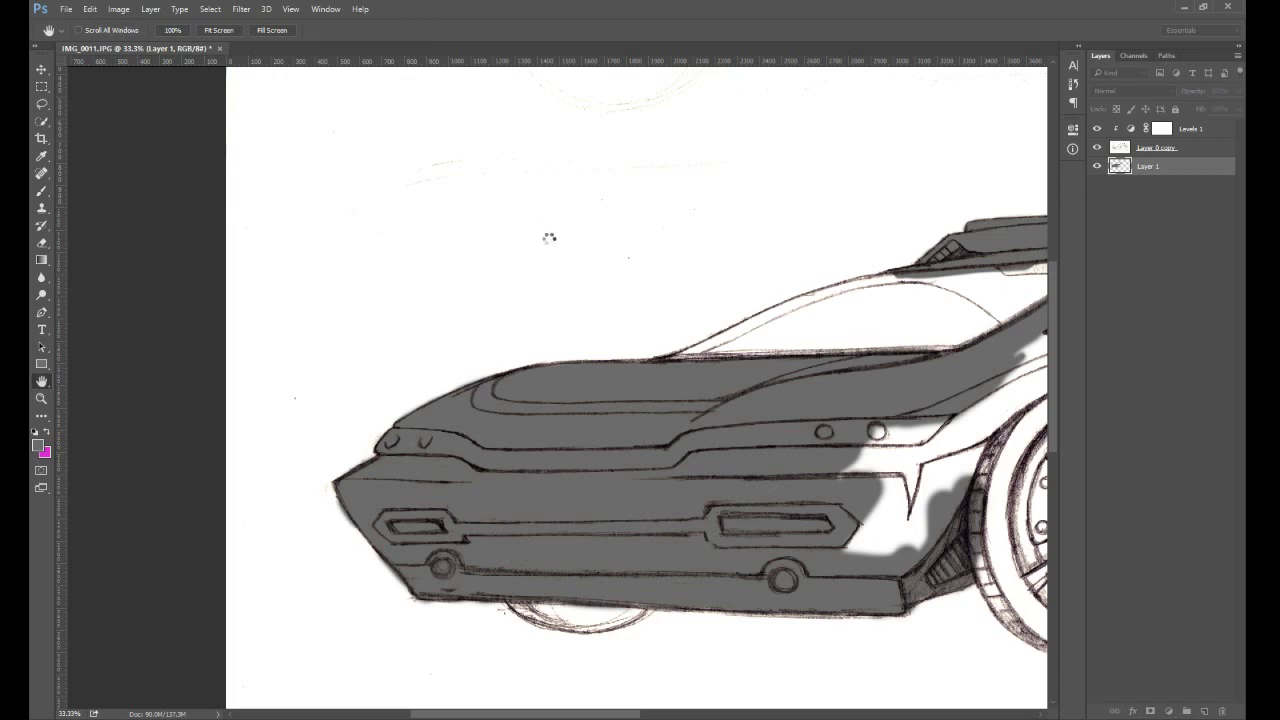
pyautogui.press('b')
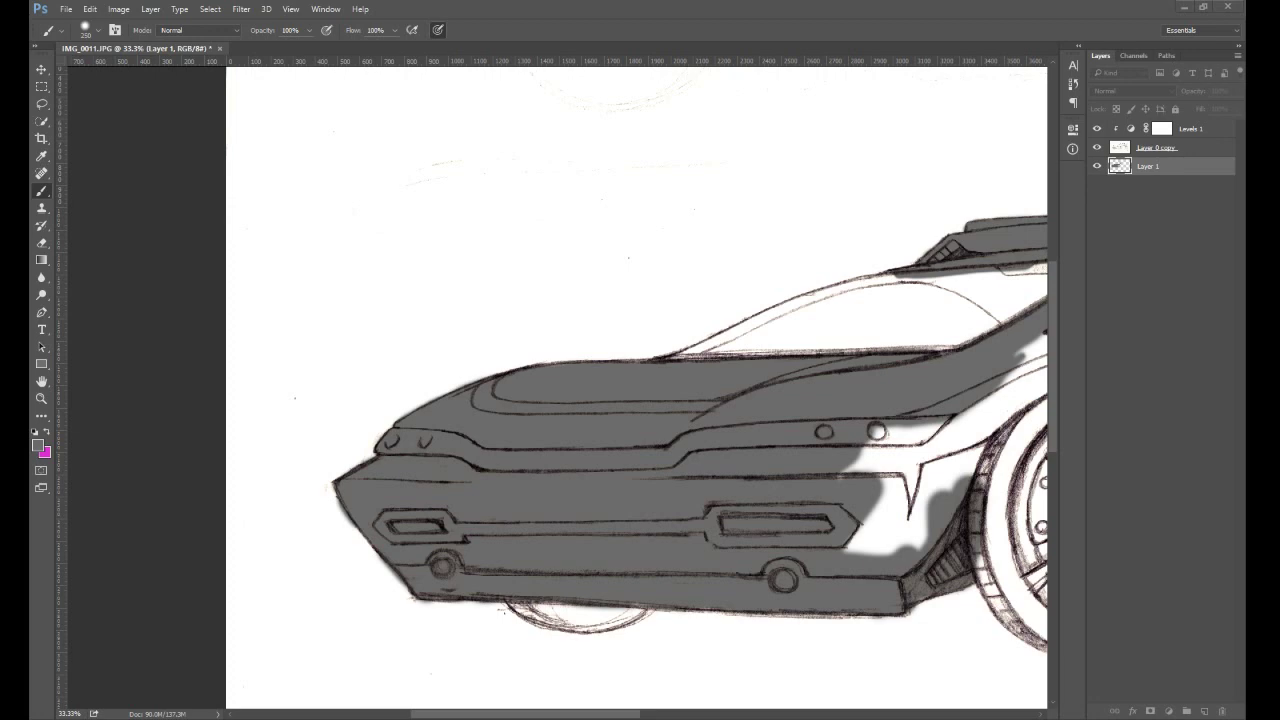
pyautogui.hotkey('ctrl', '-')
pyautogui.hotkey('ctrl', '-')
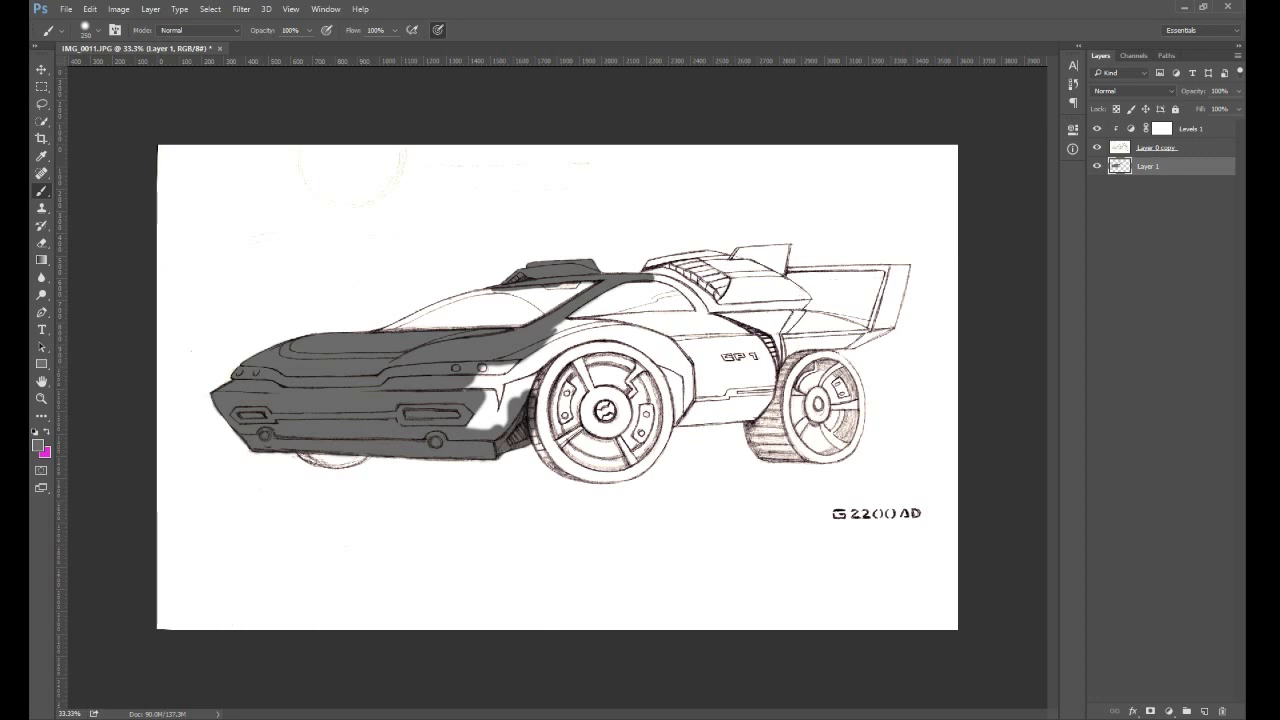
pyautogui.click(42, 398)
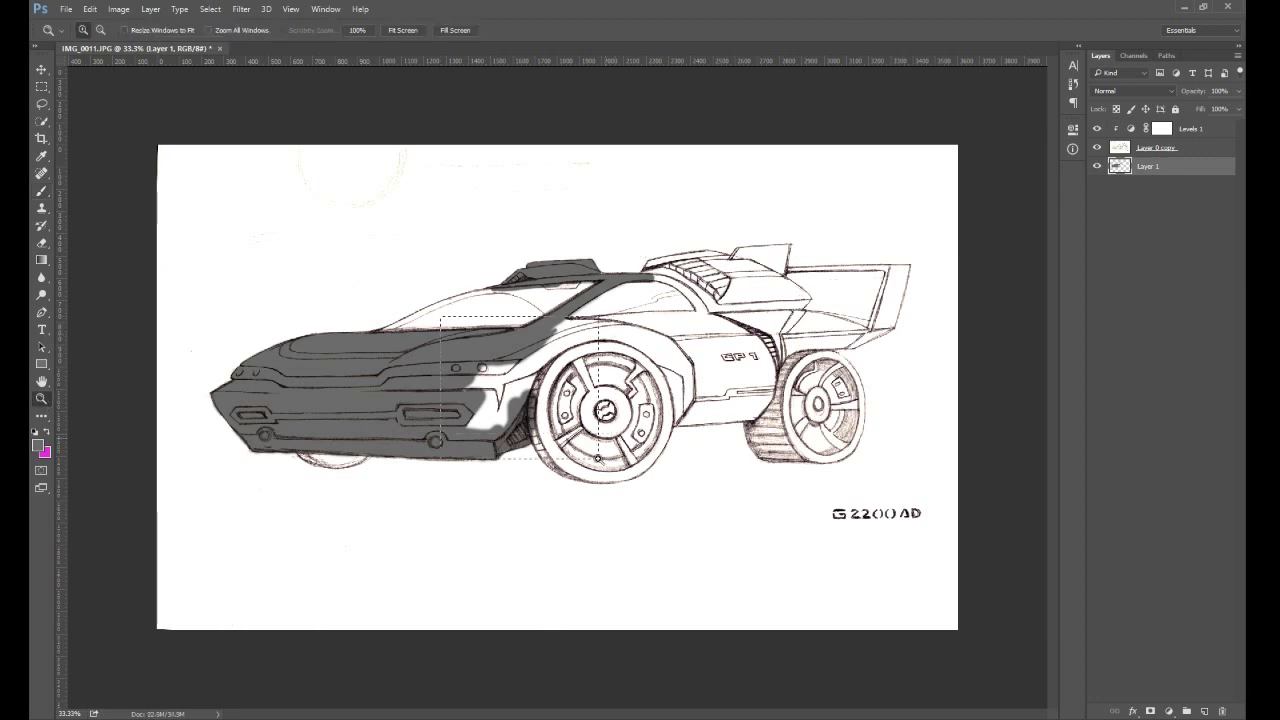
pyautogui.click(594, 457)
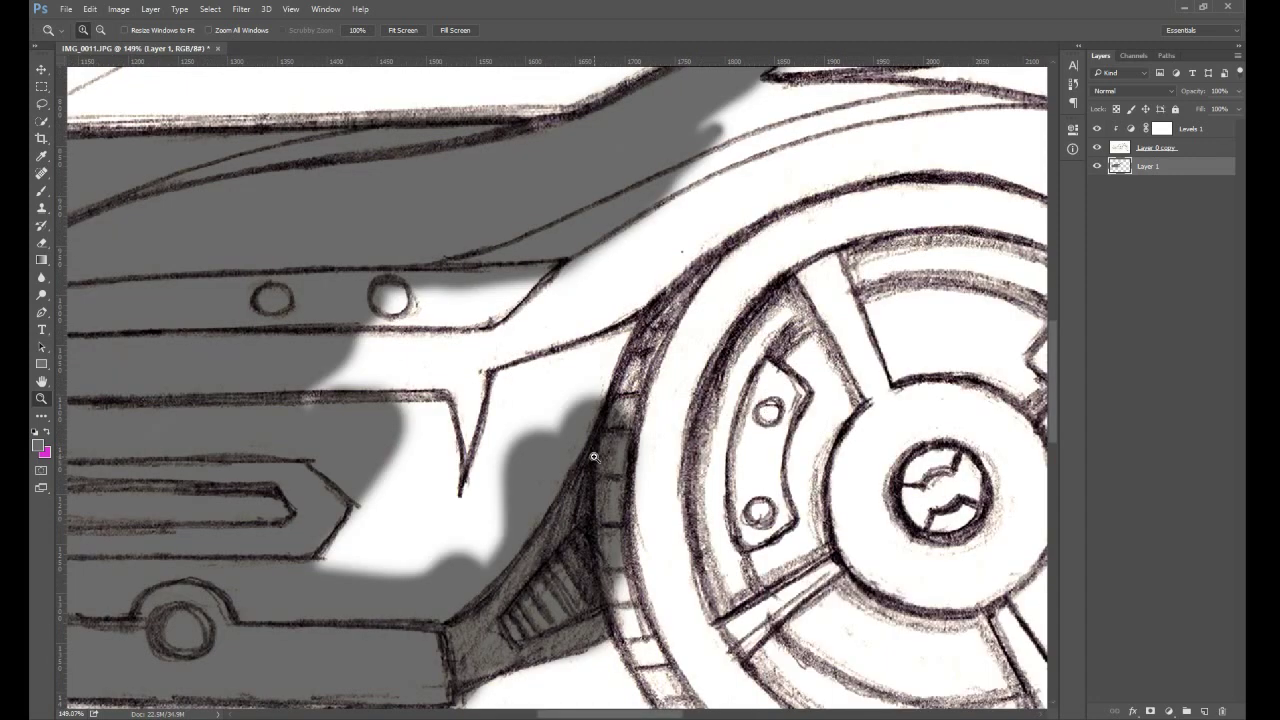
pyautogui.press('b')
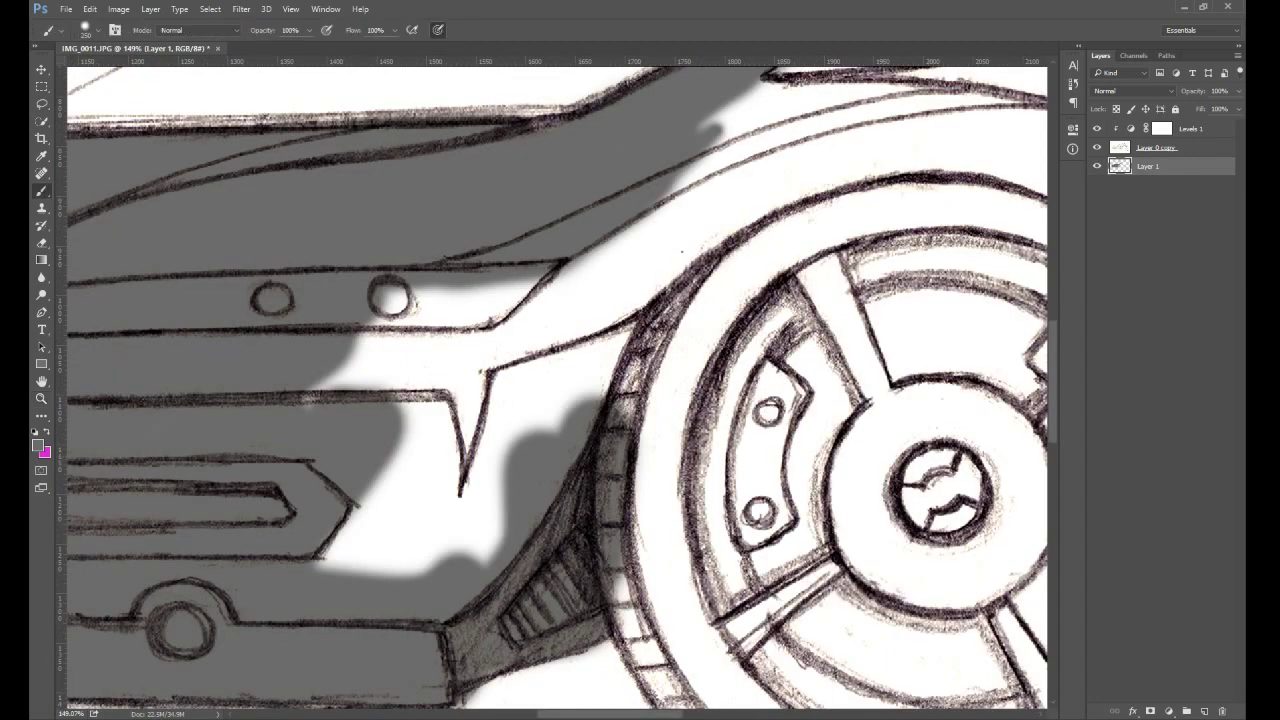
pyautogui.moveTo(440, 380)
pyautogui.mouseDown()
pyautogui.moveTo(410, 460)
pyautogui.moveTo(335, 427)
pyautogui.moveTo(415, 567)
pyautogui.moveTo(600, 330)
pyautogui.moveTo(600, 300)
pyautogui.moveTo(495, 381)
pyautogui.mouseUp()
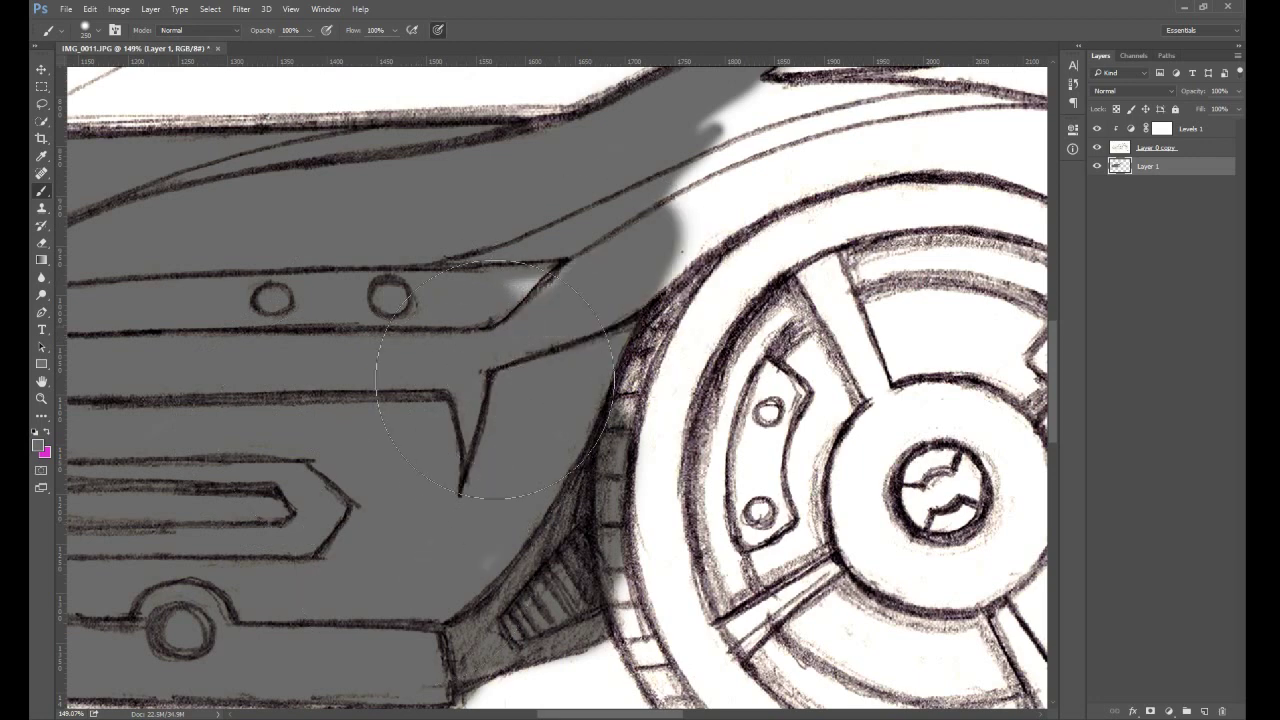
# - With the brush reduced to size 100, paint the front wheel arch, rear window pillar and GP 1 side panel gray
pyautogui.hotkey('ctrl', '-')
pyautogui.hotkey('ctrl', '-')
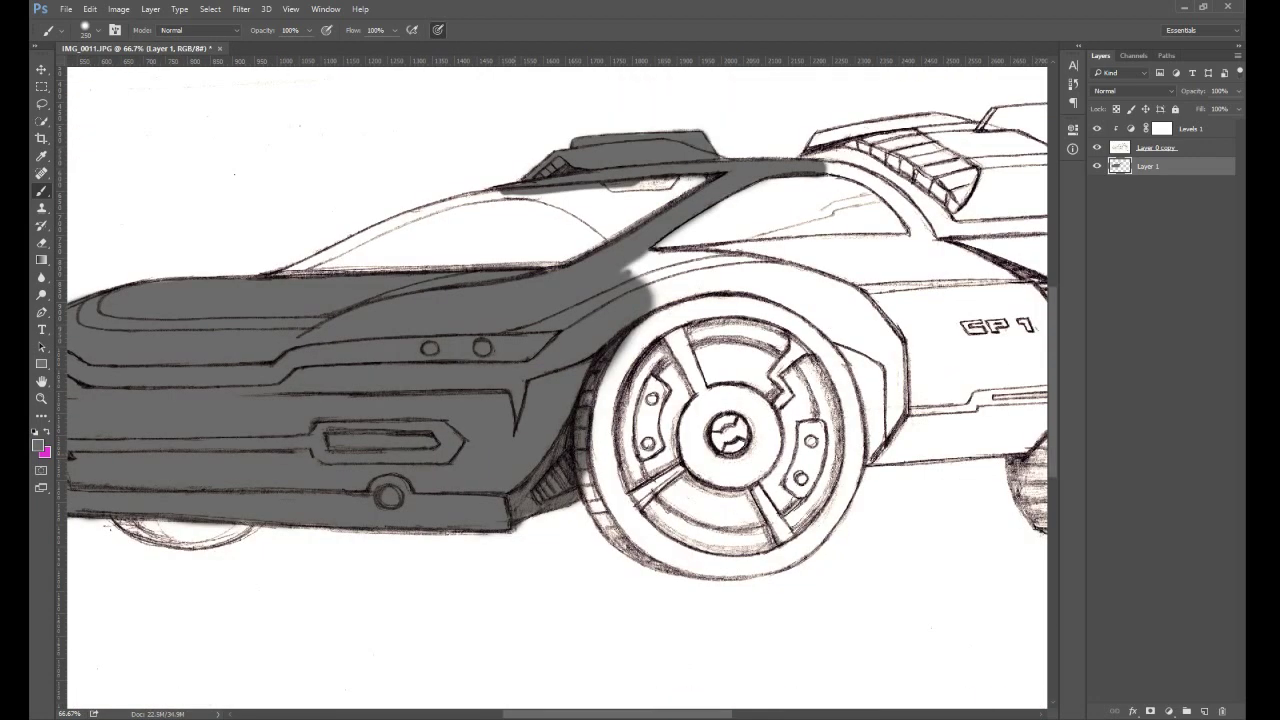
pyautogui.moveTo(645, 268)
pyautogui.mouseDown()
pyautogui.moveTo(635, 297)
pyautogui.moveTo(732, 280)
pyautogui.moveTo(705, 285)
pyautogui.moveTo(715, 265)
pyautogui.moveTo(677, 263)
pyautogui.moveTo(825, 256)
pyautogui.moveTo(810, 278)
pyautogui.moveTo(767, 273)
pyautogui.moveTo(822, 290)
pyautogui.mouseUp()
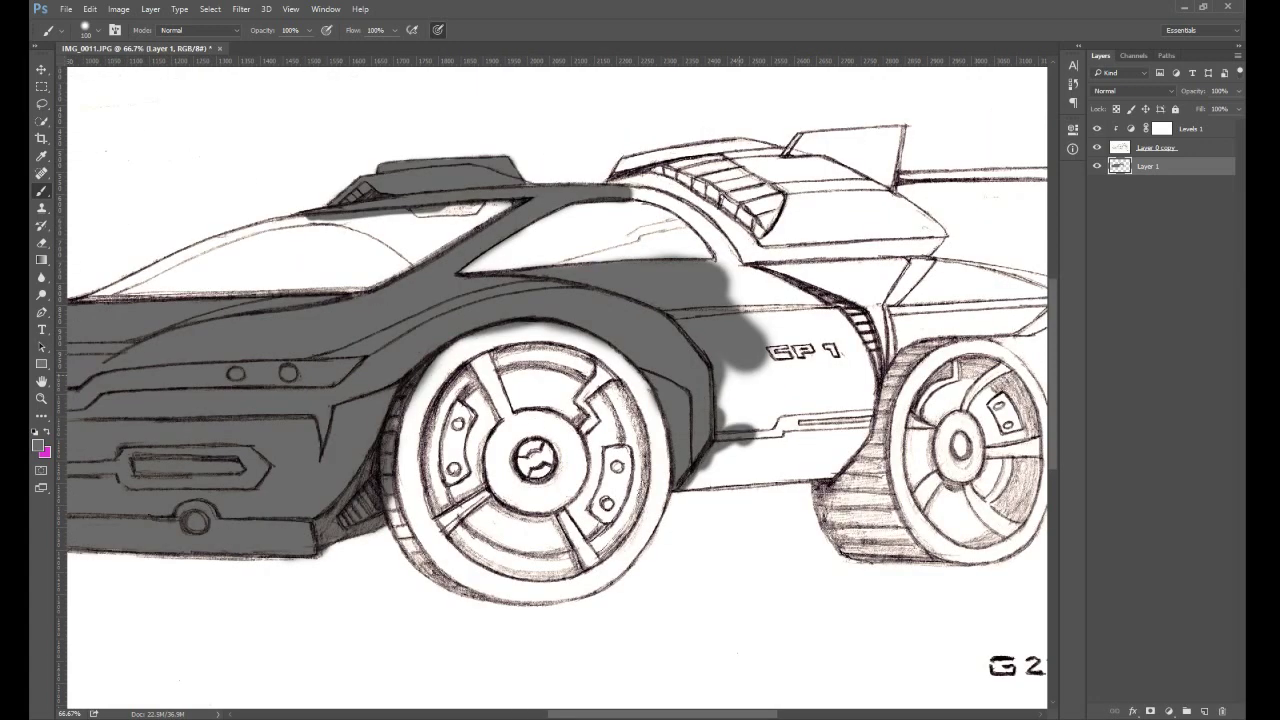
pyautogui.moveTo(638, 196)
pyautogui.mouseDown()
pyautogui.moveTo(680, 208)
pyautogui.moveTo(664, 196)
pyautogui.moveTo(700, 225)
pyautogui.moveTo(748, 292)
pyautogui.mouseUp()
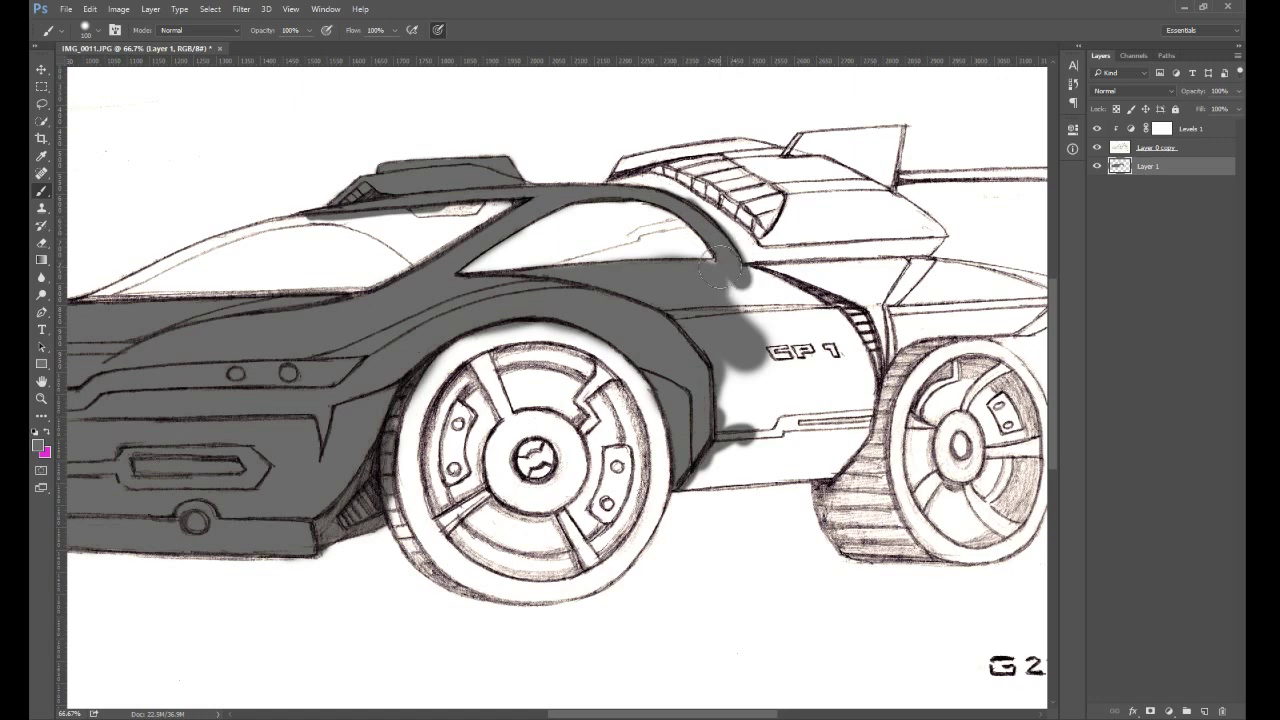
pyautogui.moveTo(738, 388)
pyautogui.mouseDown()
pyautogui.moveTo(764, 455)
pyautogui.moveTo(788, 463)
pyautogui.moveTo(770, 478)
pyautogui.moveTo(820, 466)
pyautogui.mouseUp()
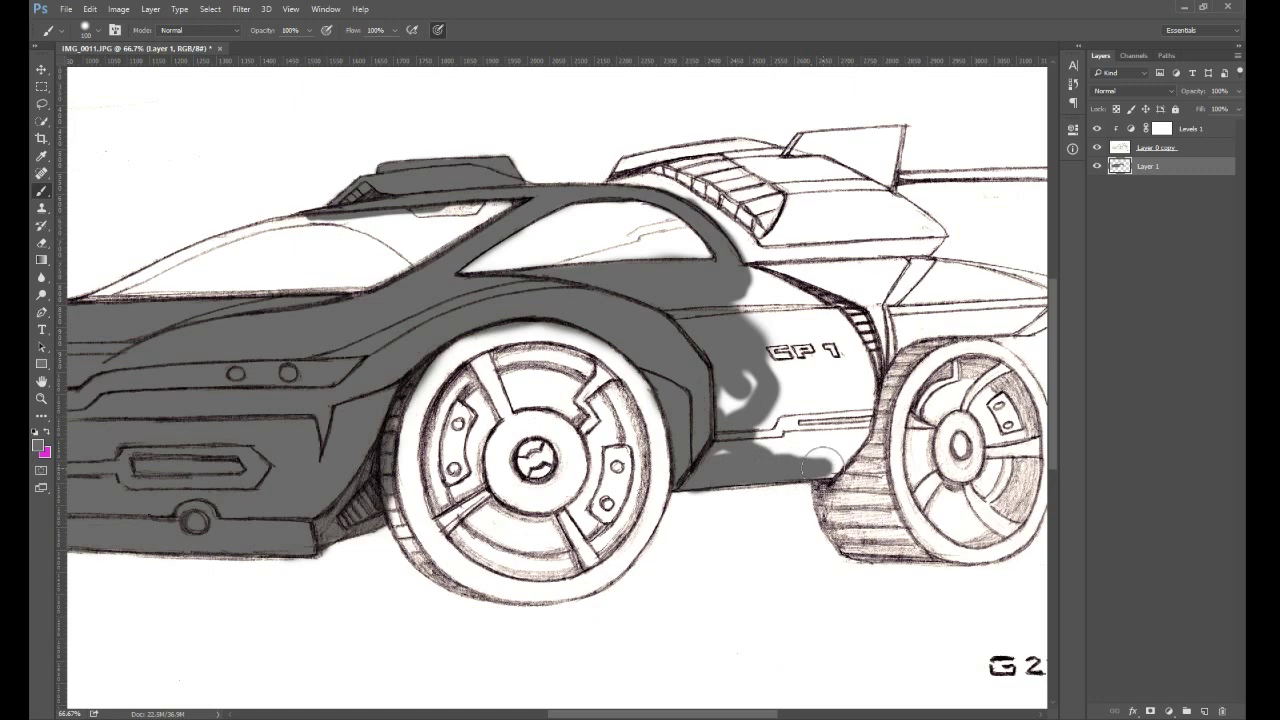
pyautogui.moveTo(820, 462)
pyautogui.mouseDown()
pyautogui.moveTo(840, 405)
pyautogui.moveTo(822, 330)
pyautogui.moveTo(854, 375)
pyautogui.moveTo(842, 335)
pyautogui.moveTo(872, 378)
pyautogui.moveTo(817, 310)
pyautogui.moveTo(785, 368)
pyautogui.moveTo(764, 300)
pyautogui.moveTo(732, 278)
pyautogui.moveTo(749, 318)
pyautogui.moveTo(782, 345)
pyautogui.moveTo(797, 330)
pyautogui.moveTo(744, 268)
pyautogui.moveTo(754, 258)
pyautogui.moveTo(622, 195)
pyautogui.mouseUp()
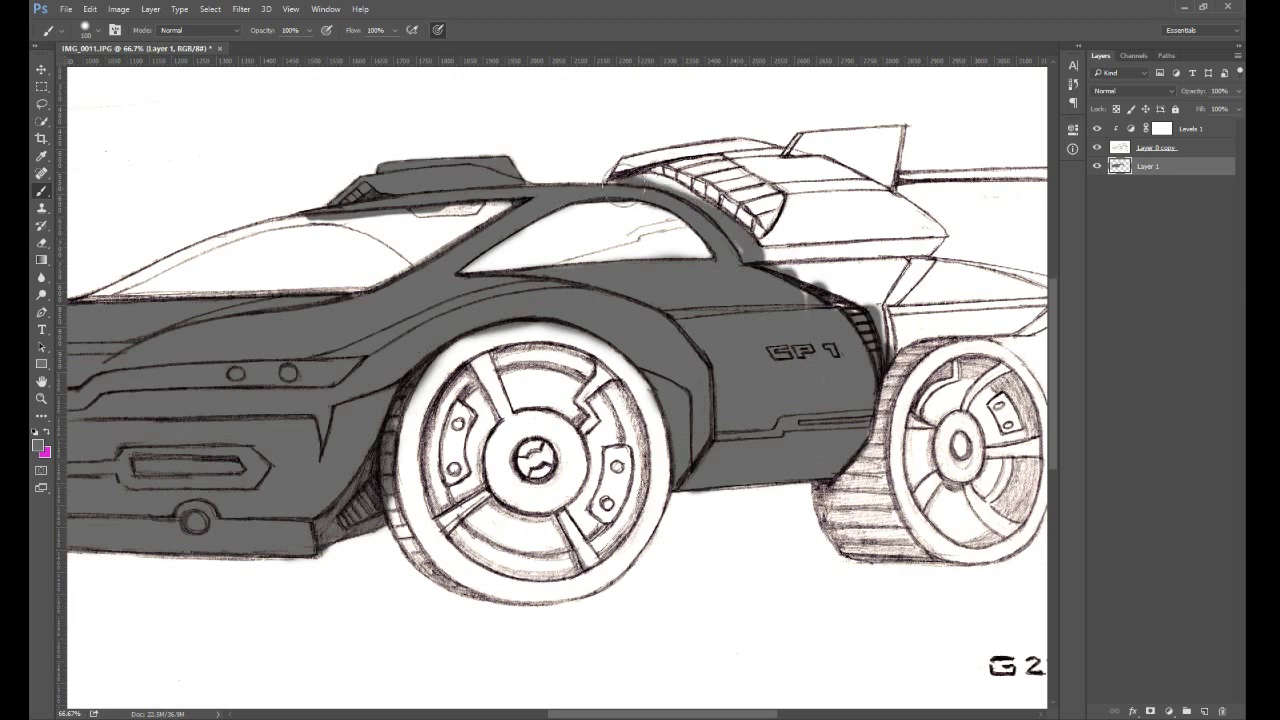
# - Fill the rear engine cover, its slatted vent, the upright fin and the bodywork beneath it with the gray base
pyautogui.moveTo(622, 195)
pyautogui.mouseDown()
pyautogui.moveTo(643, 152)
pyautogui.moveTo(764, 140)
pyautogui.mouseUp()
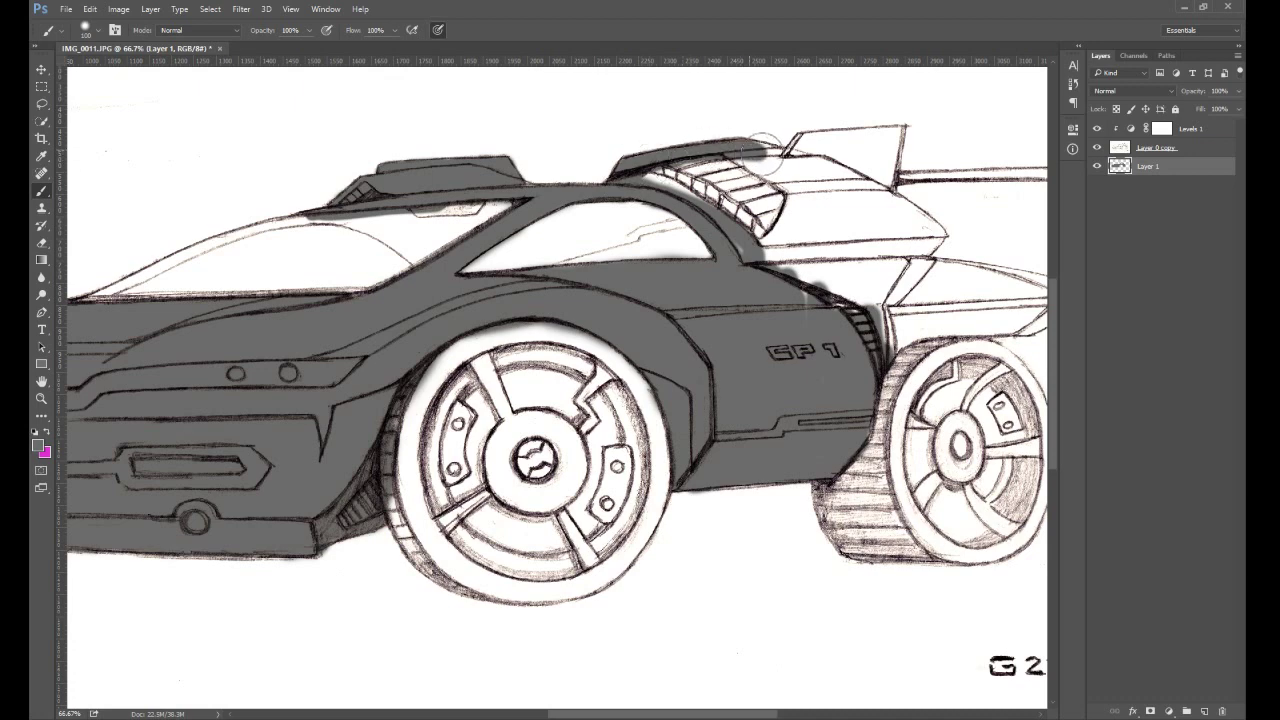
pyautogui.moveTo(763, 141); pyautogui.dragTo(745, 175)
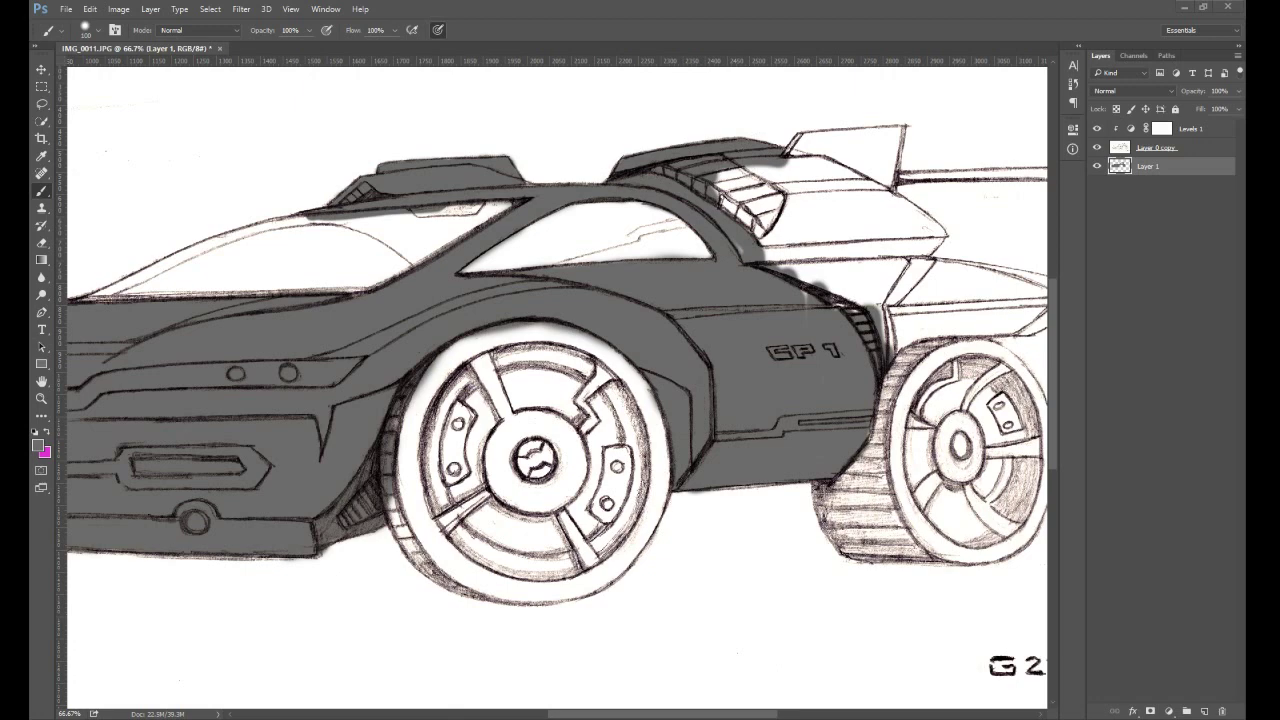
pyautogui.moveTo(790, 250)
pyautogui.mouseDown()
pyautogui.moveTo(780, 222)
pyautogui.moveTo(750, 228)
pyautogui.moveTo(715, 195)
pyautogui.moveTo(706, 210)
pyautogui.mouseUp()
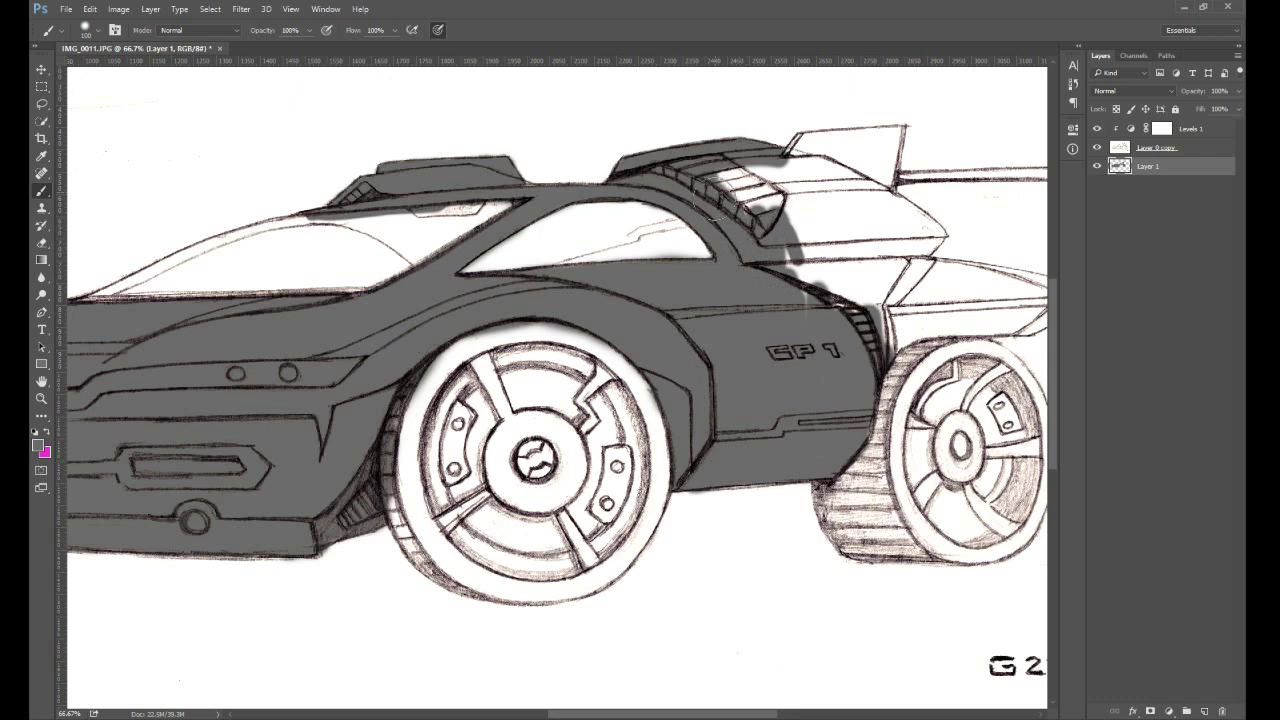
pyautogui.moveTo(706, 210)
pyautogui.mouseDown()
pyautogui.moveTo(805, 138)
pyautogui.moveTo(825, 150)
pyautogui.moveTo(813, 135)
pyautogui.moveTo(884, 140)
pyautogui.mouseUp()
pyautogui.moveTo(888, 128)
pyautogui.mouseDown()
pyautogui.moveTo(854, 153)
pyautogui.moveTo(817, 210)
pyautogui.moveTo(803, 200)
pyautogui.moveTo(808, 248)
pyautogui.mouseUp()
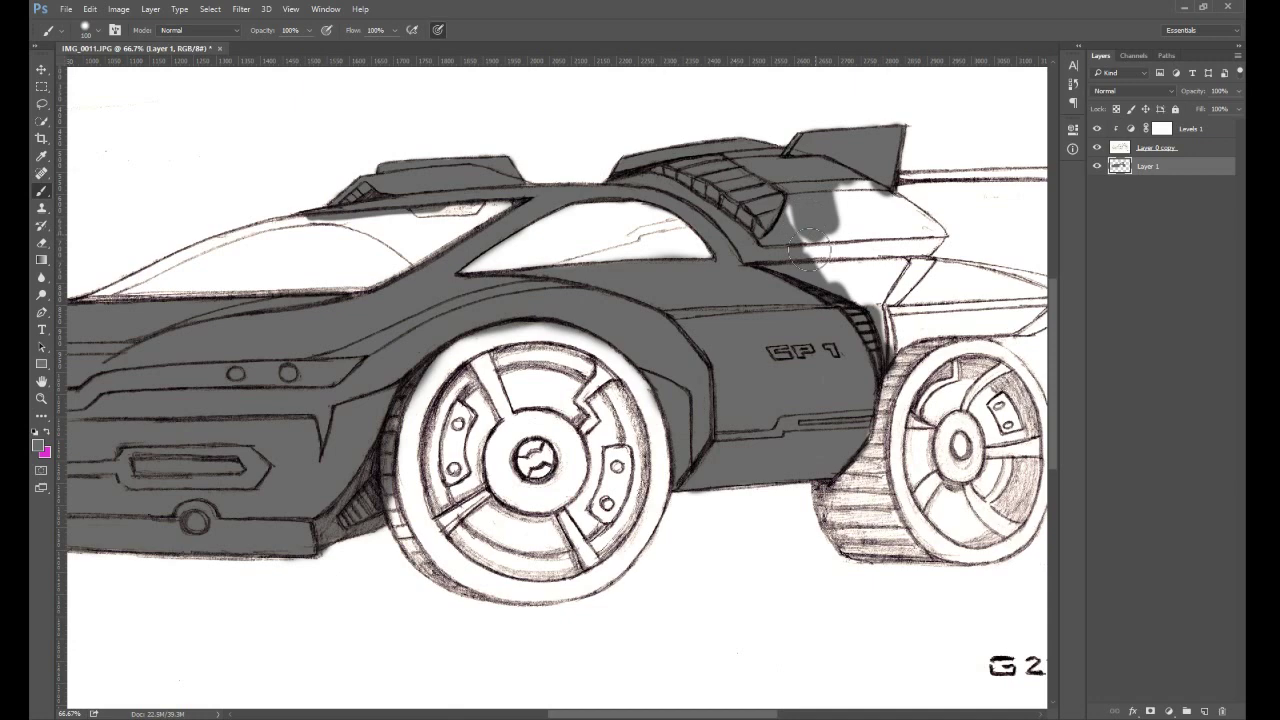
pyautogui.moveTo(808, 248)
pyautogui.mouseDown()
pyautogui.moveTo(908, 218)
pyautogui.moveTo(893, 205)
pyautogui.moveTo(938, 235)
pyautogui.moveTo(921, 250)
pyautogui.moveTo(877, 226)
pyautogui.moveTo(877, 255)
pyautogui.moveTo(869, 215)
pyautogui.moveTo(857, 280)
pyautogui.moveTo(863, 268)
pyautogui.moveTo(879, 298)
pyautogui.moveTo(908, 280)
pyautogui.mouseUp()
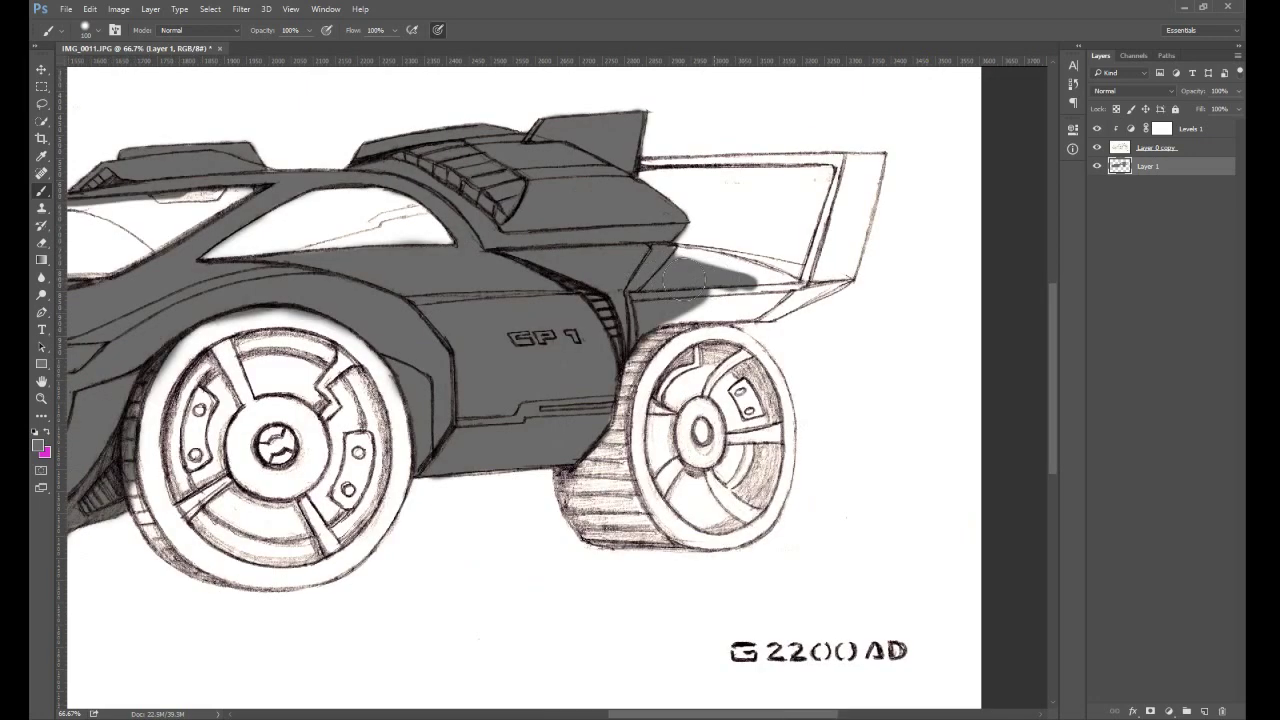
# - Paint the bodywork above the rear wheel and the rear spoiler's underside, upright end and thin top bar gray
pyautogui.moveTo(694, 274)
pyautogui.mouseDown()
pyautogui.moveTo(729, 265)
pyautogui.moveTo(693, 268)
pyautogui.moveTo(677, 252)
pyautogui.moveTo(809, 271)
pyautogui.moveTo(738, 292)
pyautogui.mouseUp()
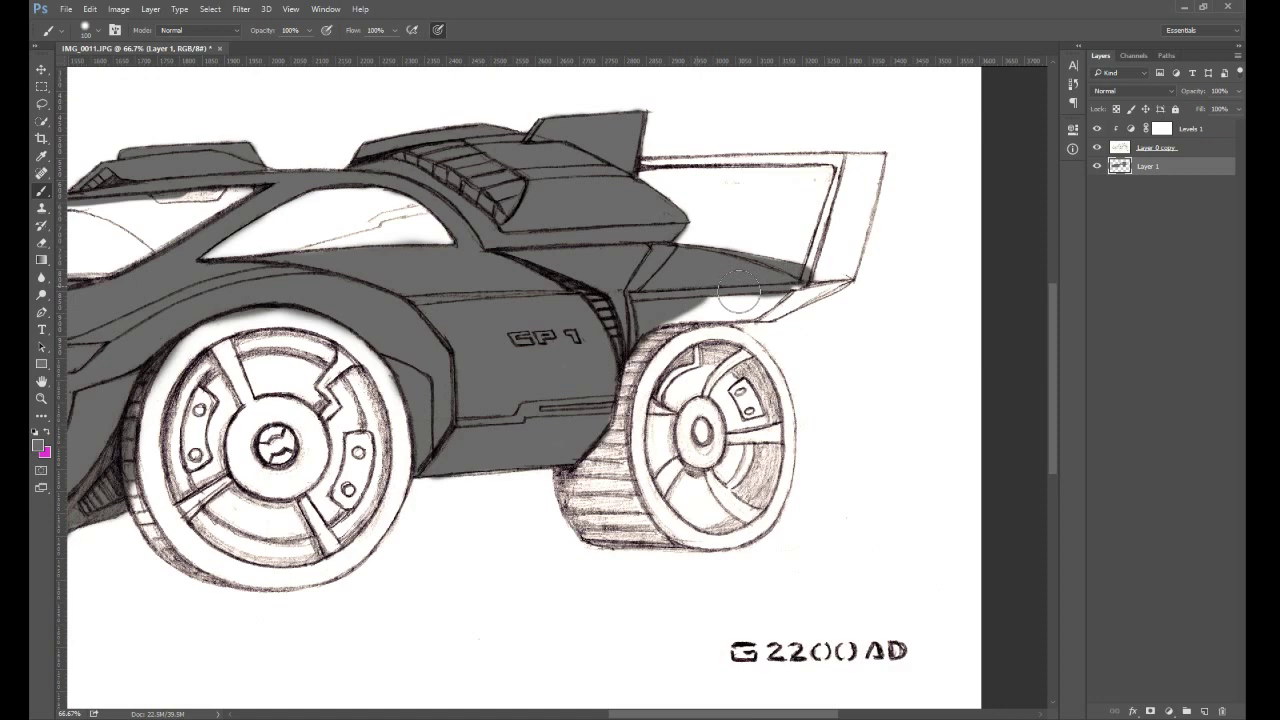
pyautogui.moveTo(738, 292)
pyautogui.mouseDown()
pyautogui.moveTo(789, 311)
pyautogui.moveTo(847, 279)
pyautogui.moveTo(824, 288)
pyautogui.moveTo(849, 213)
pyautogui.moveTo(817, 256)
pyautogui.moveTo(827, 232)
pyautogui.moveTo(851, 265)
pyautogui.moveTo(869, 201)
pyautogui.moveTo(861, 226)
pyautogui.moveTo(829, 243)
pyautogui.moveTo(846, 190)
pyautogui.moveTo(821, 246)
pyautogui.moveTo(846, 178)
pyautogui.moveTo(880, 163)
pyautogui.mouseUp()
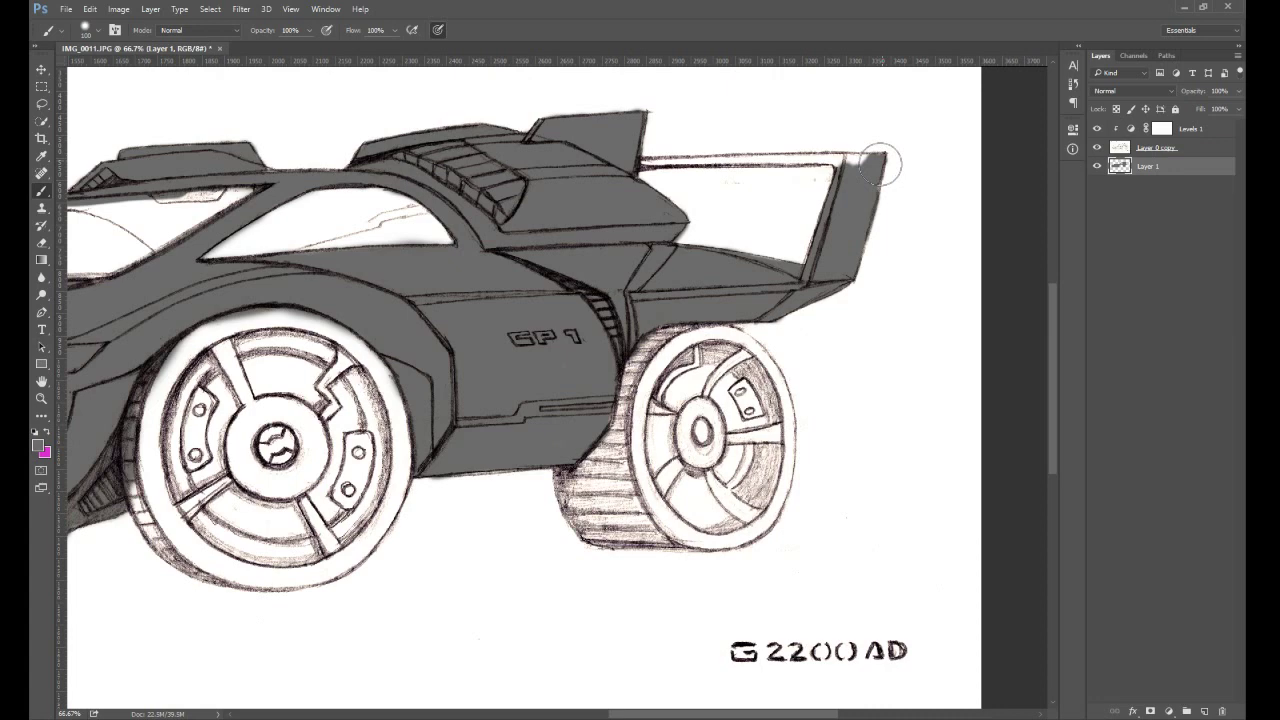
pyautogui.moveTo(803, 229); pyautogui.dragTo(844, 348)
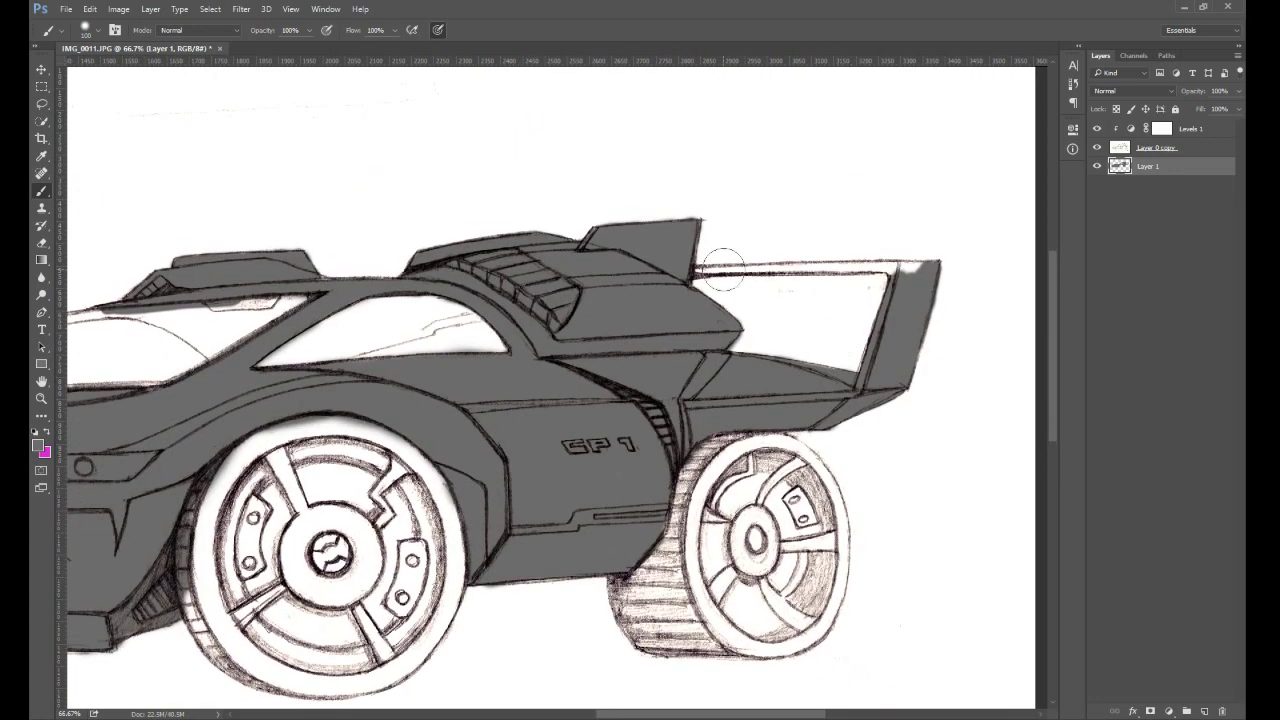
pyautogui.moveTo(725, 268)
pyautogui.mouseDown()
pyautogui.moveTo(714, 270)
pyautogui.moveTo(925, 265)
pyautogui.mouseUp()
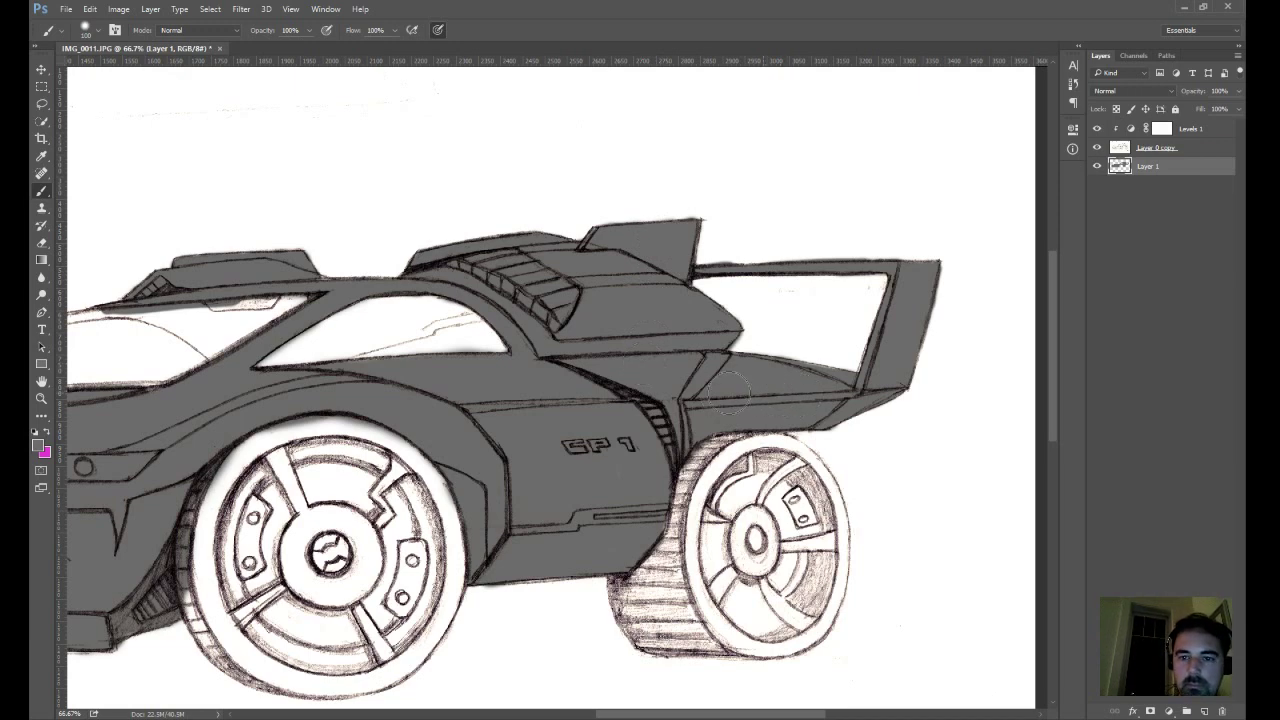
# - Check the edges of the gray base along the roof, windows, front bumper, wheels and rear spoiler for overspill or gaps
pyautogui.press('e')
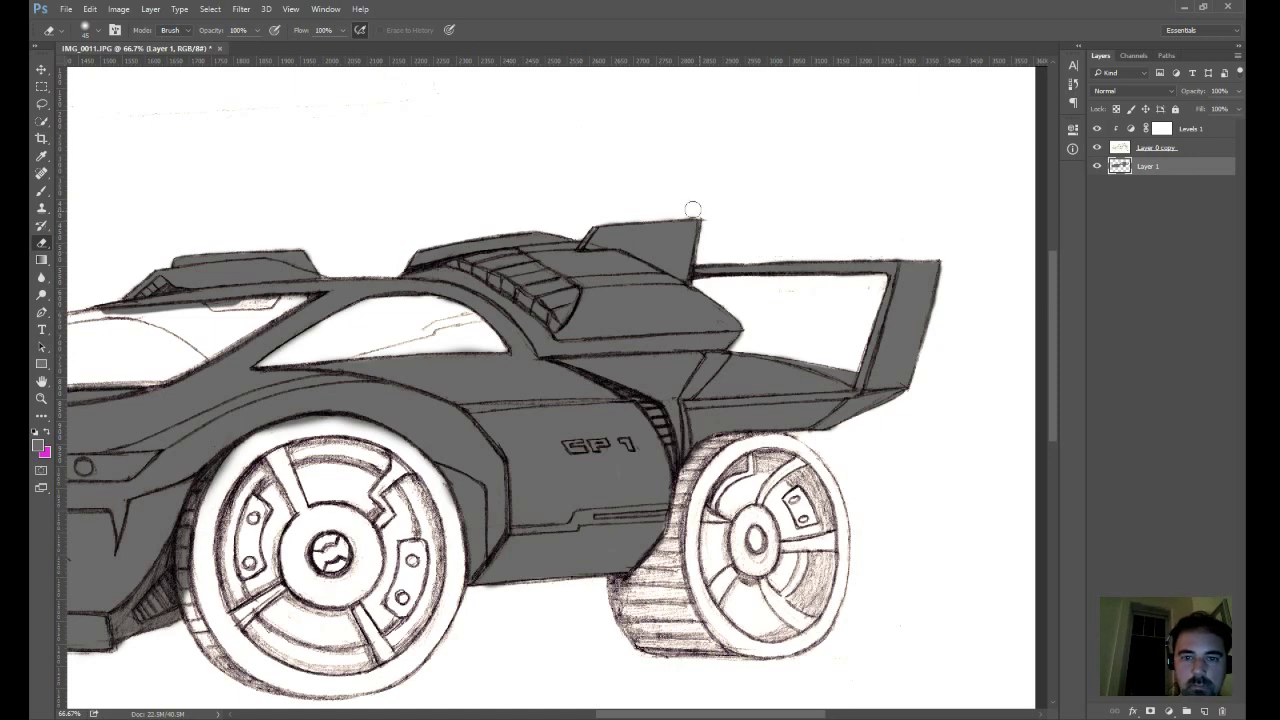
pyautogui.moveTo(192, 342)
pyautogui.mouseDown()
pyautogui.moveTo(454, 309)
pyautogui.moveTo(418, 280)
pyautogui.moveTo(352, 285)
pyautogui.moveTo(409, 281)
pyautogui.mouseUp()
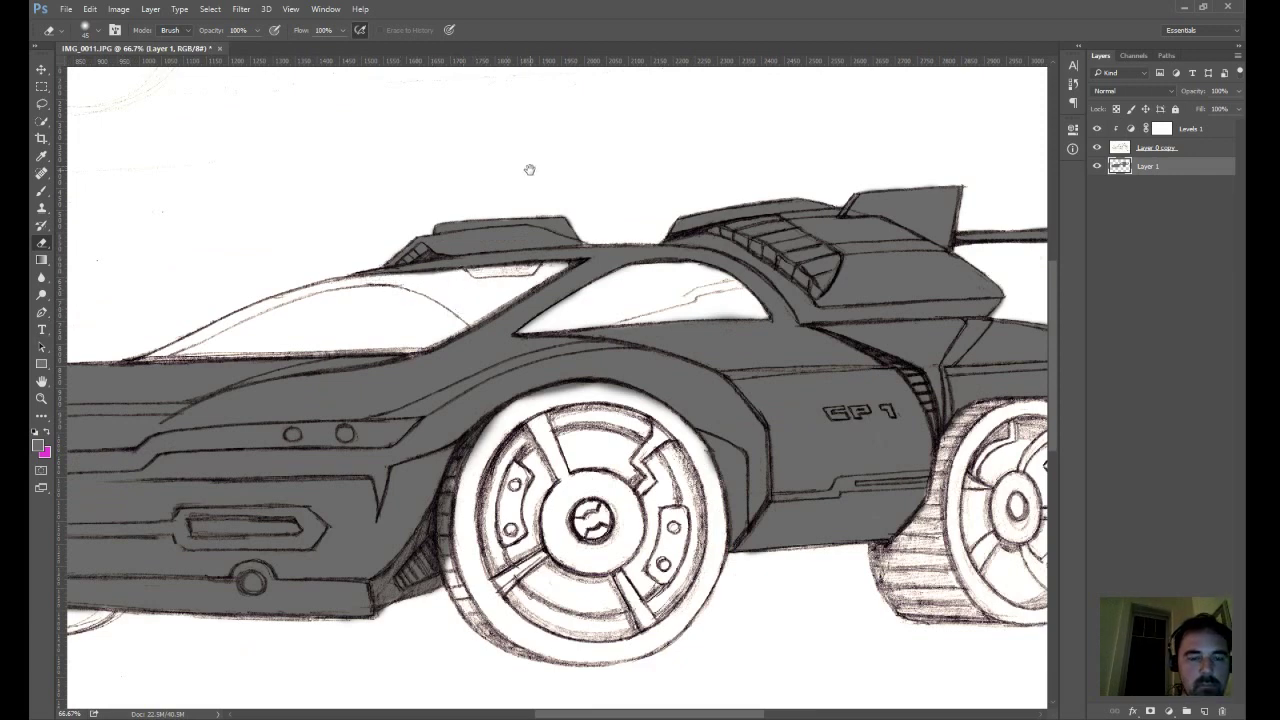
pyautogui.moveTo(529, 169); pyautogui.dragTo(763, 140)
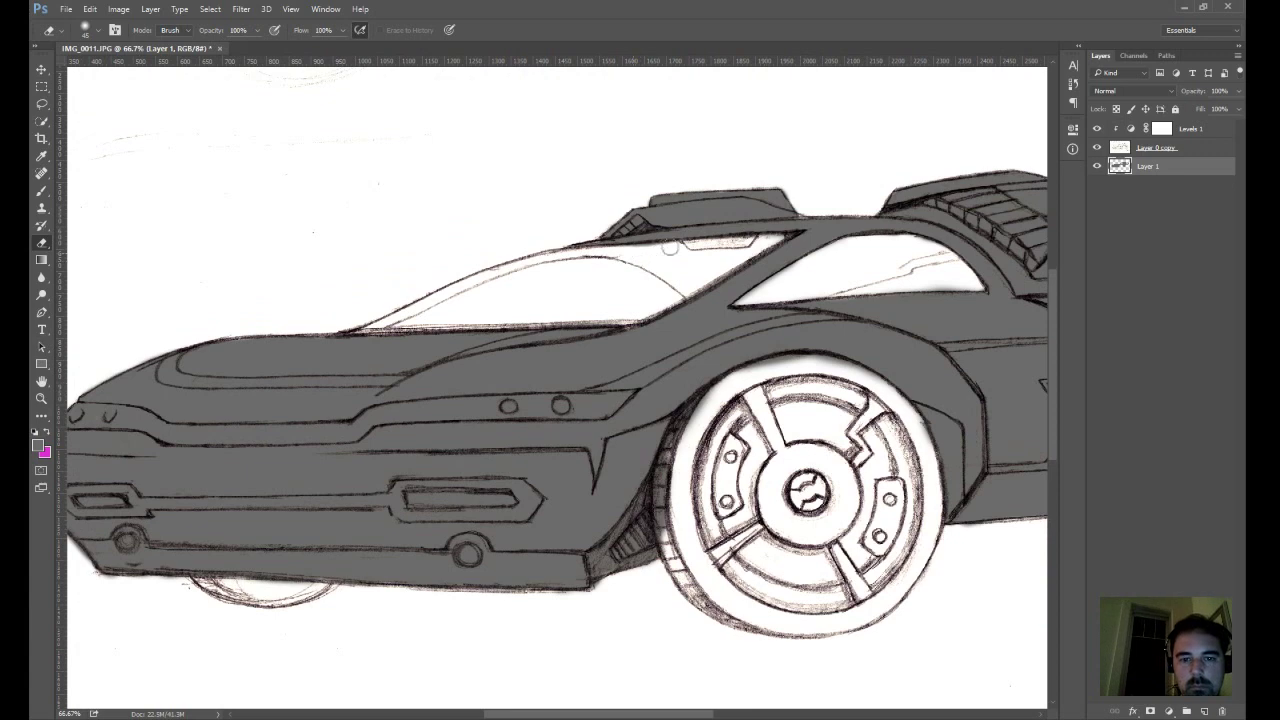
pyautogui.moveTo(669, 248); pyautogui.dragTo(769, 193)
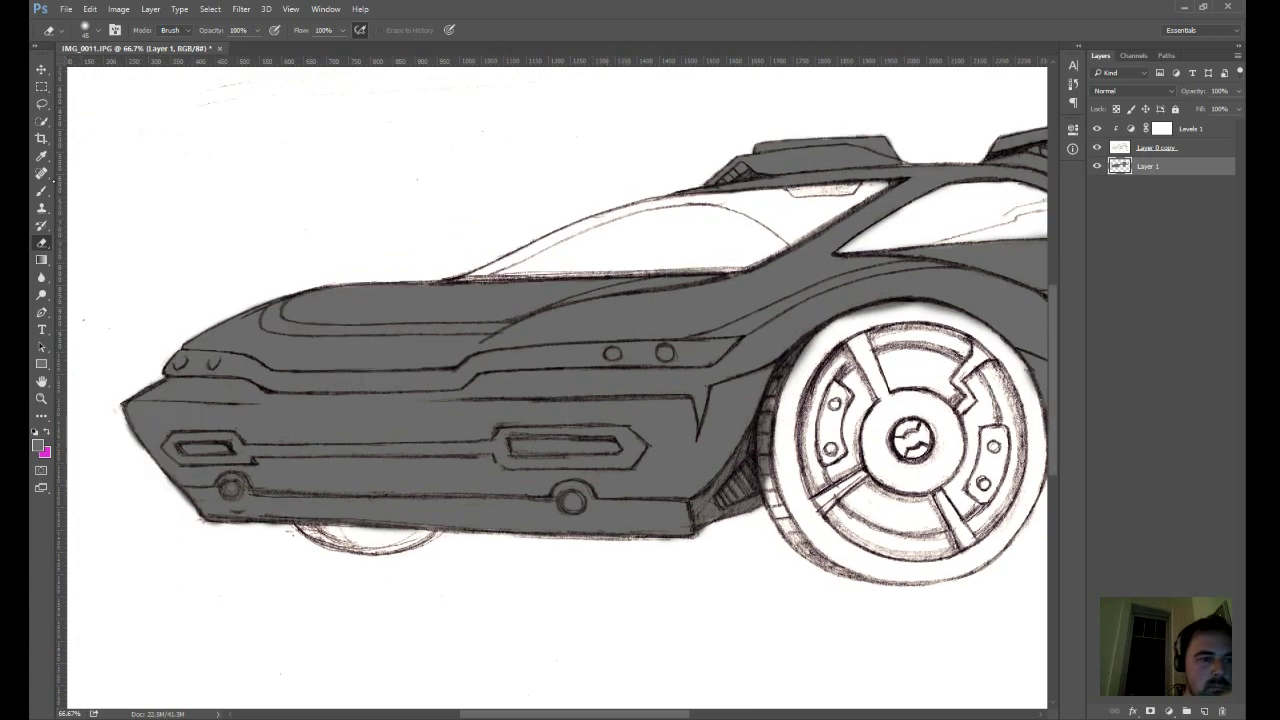
pyautogui.press('b')
pyautogui.moveTo(617, 512)
pyautogui.mouseDown()
pyautogui.moveTo(547, 357)
pyautogui.moveTo(168, 461)
pyautogui.mouseUp()
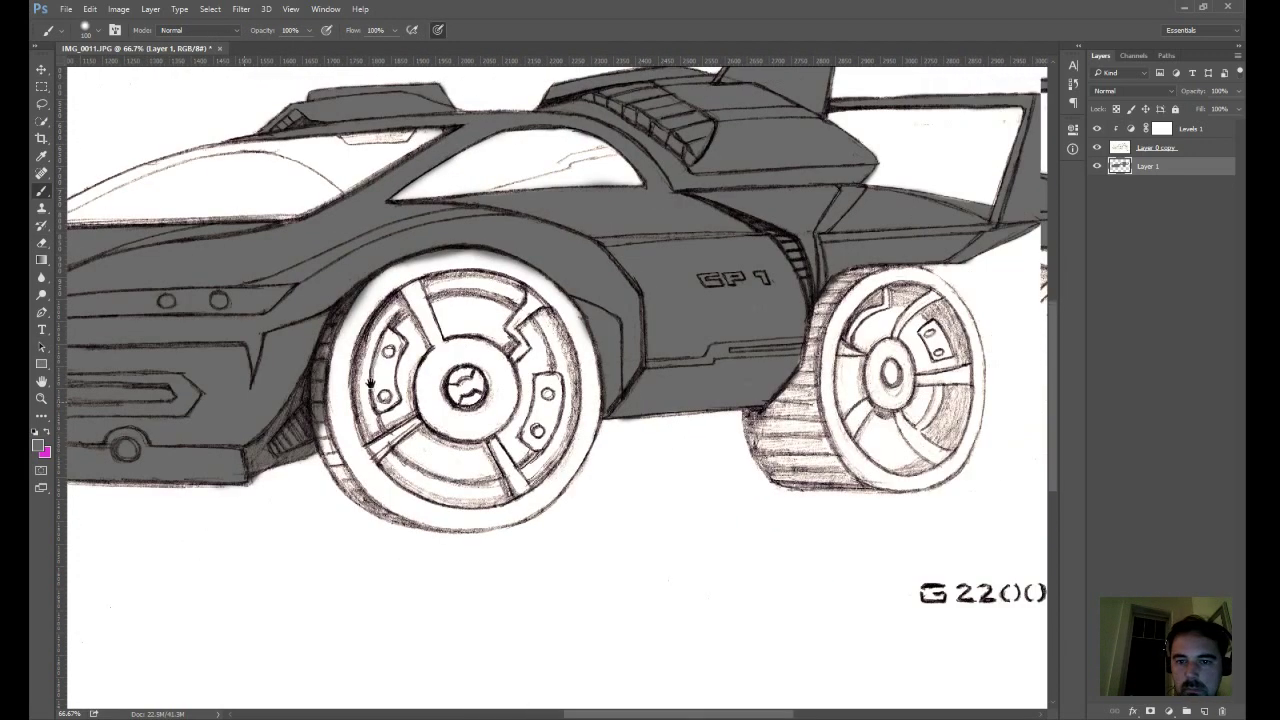
pyautogui.moveTo(910, 297); pyautogui.dragTo(865, 388)
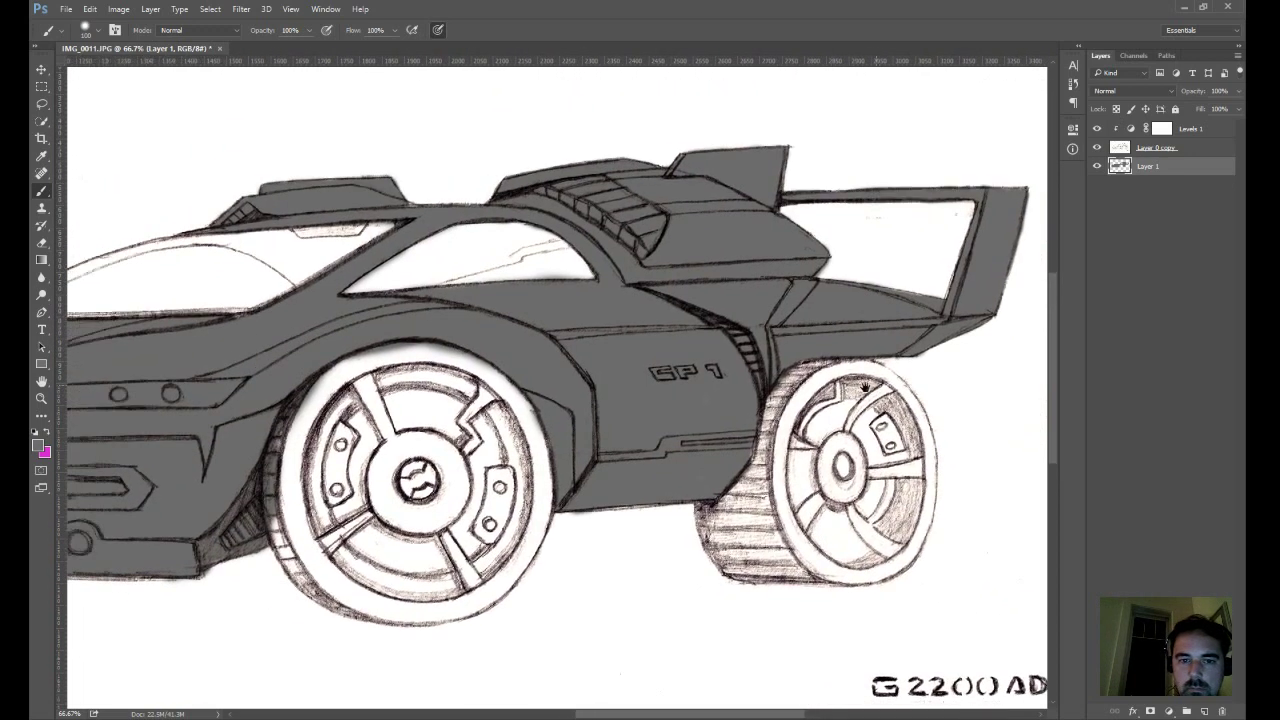
# - Add a new layer named WIN directly above Layer 1 and set the foreground colour to bright blue for the windows
pyautogui.hotkey('ctrl', '-')
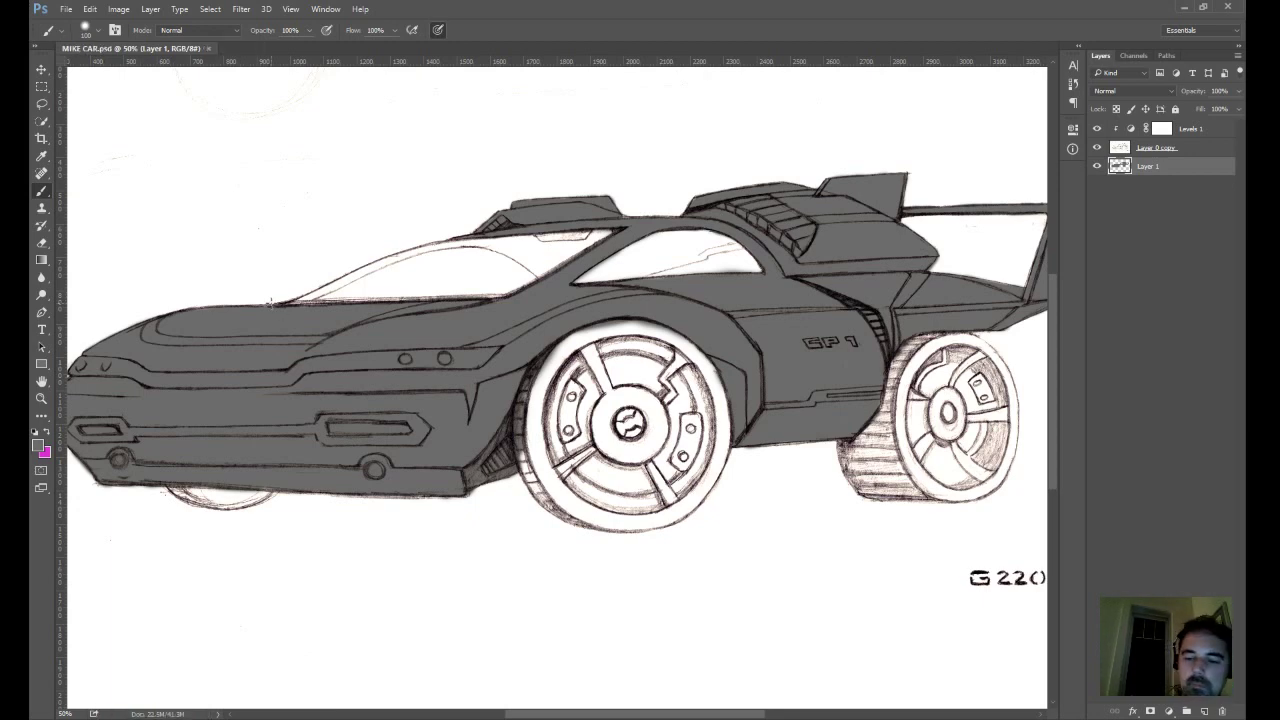
pyautogui.hotkey('ctrl', '+')
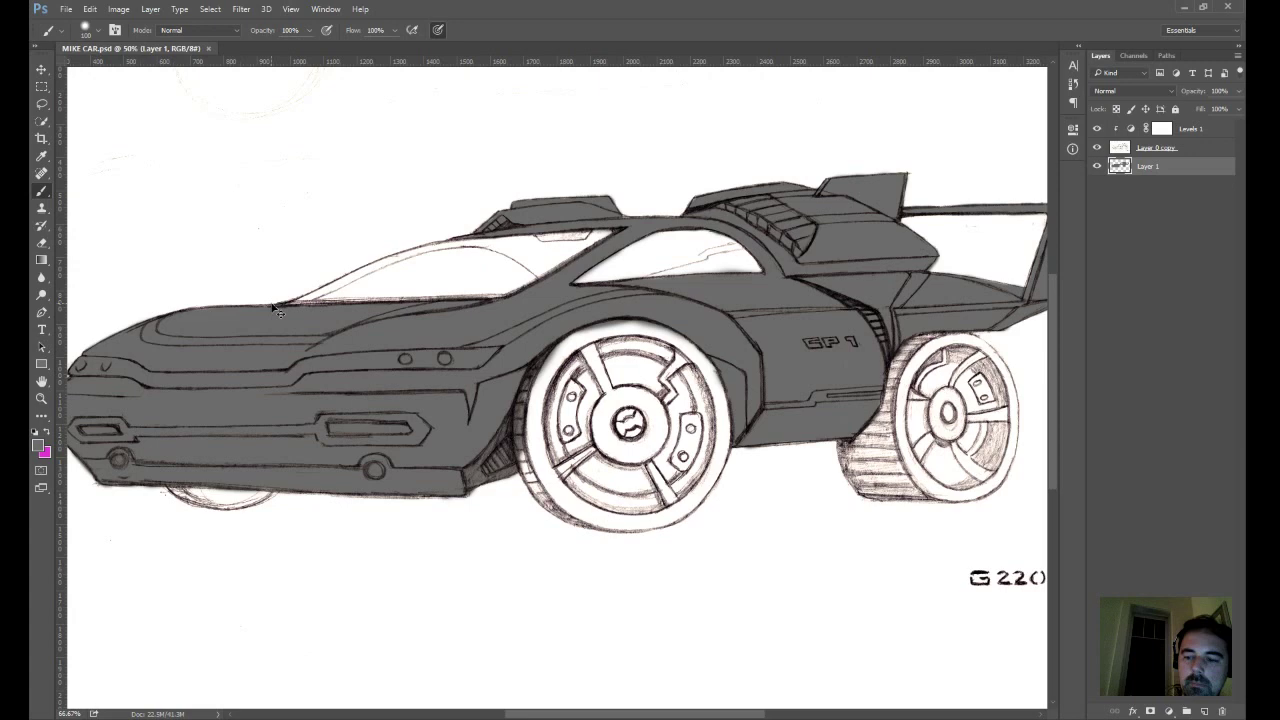
pyautogui.scroll(1, 277, 311)
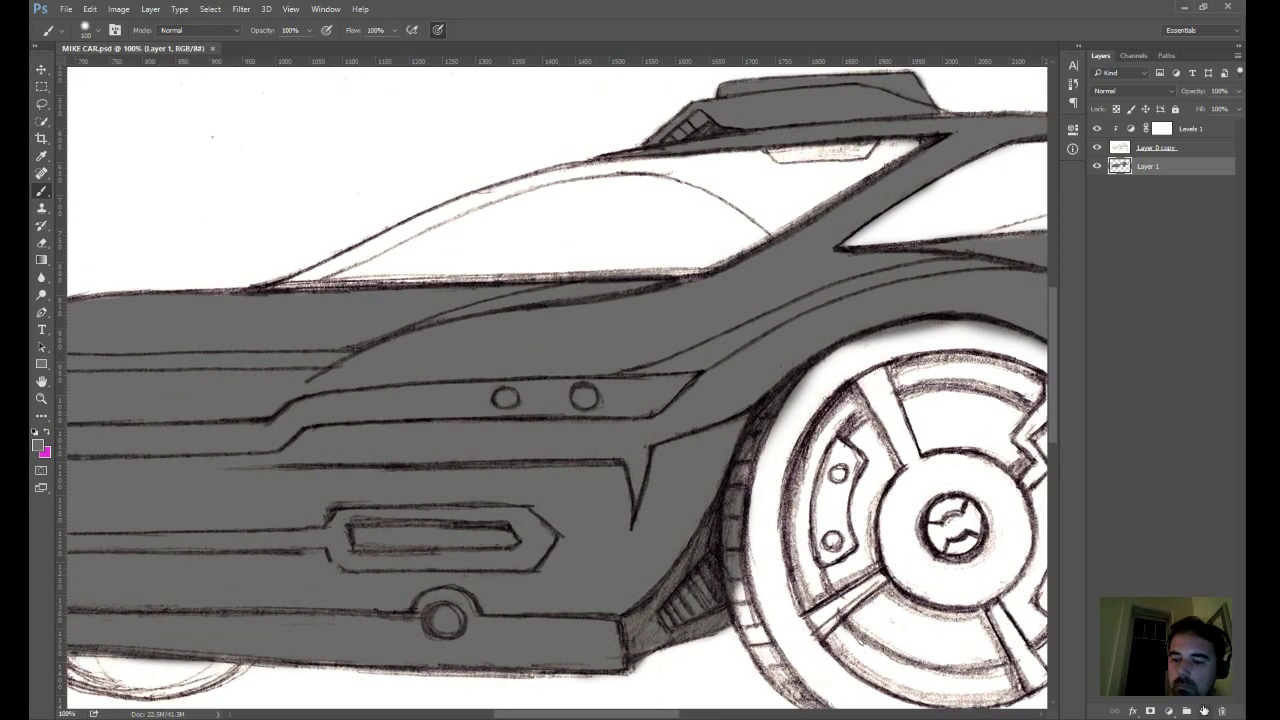
pyautogui.click(1204, 710)
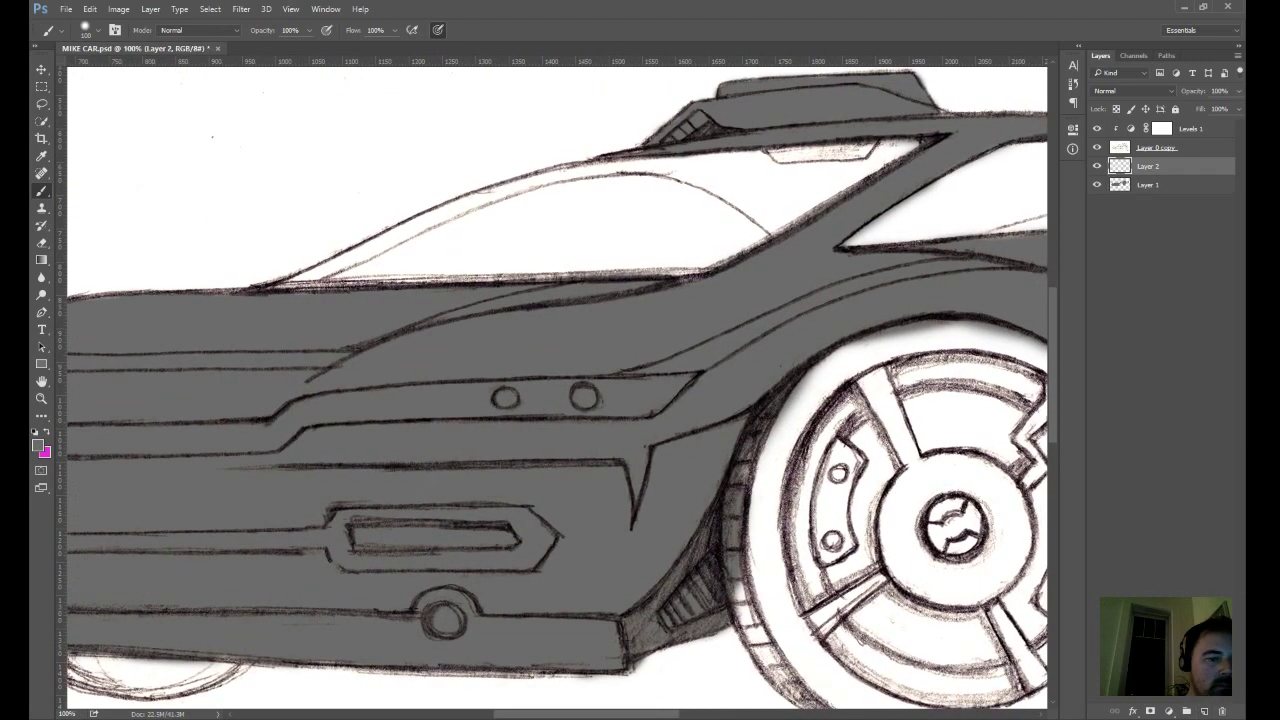
pyautogui.press('i')
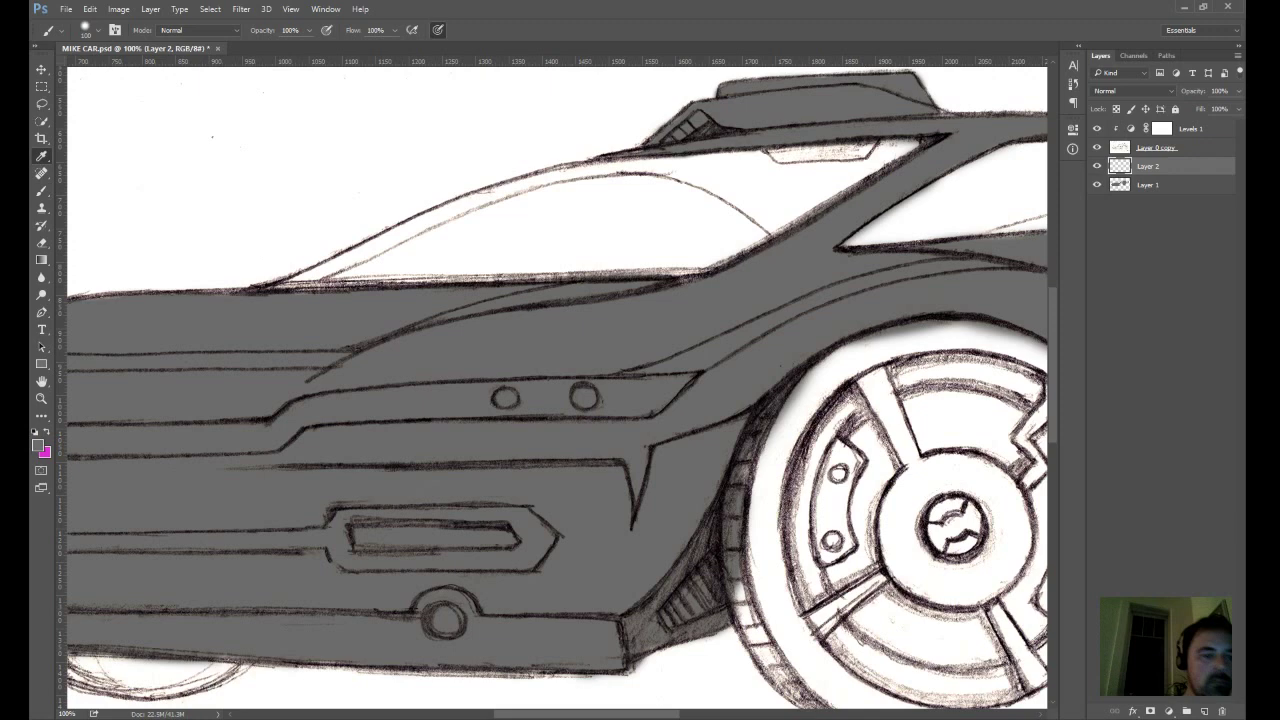
pyautogui.press('b')
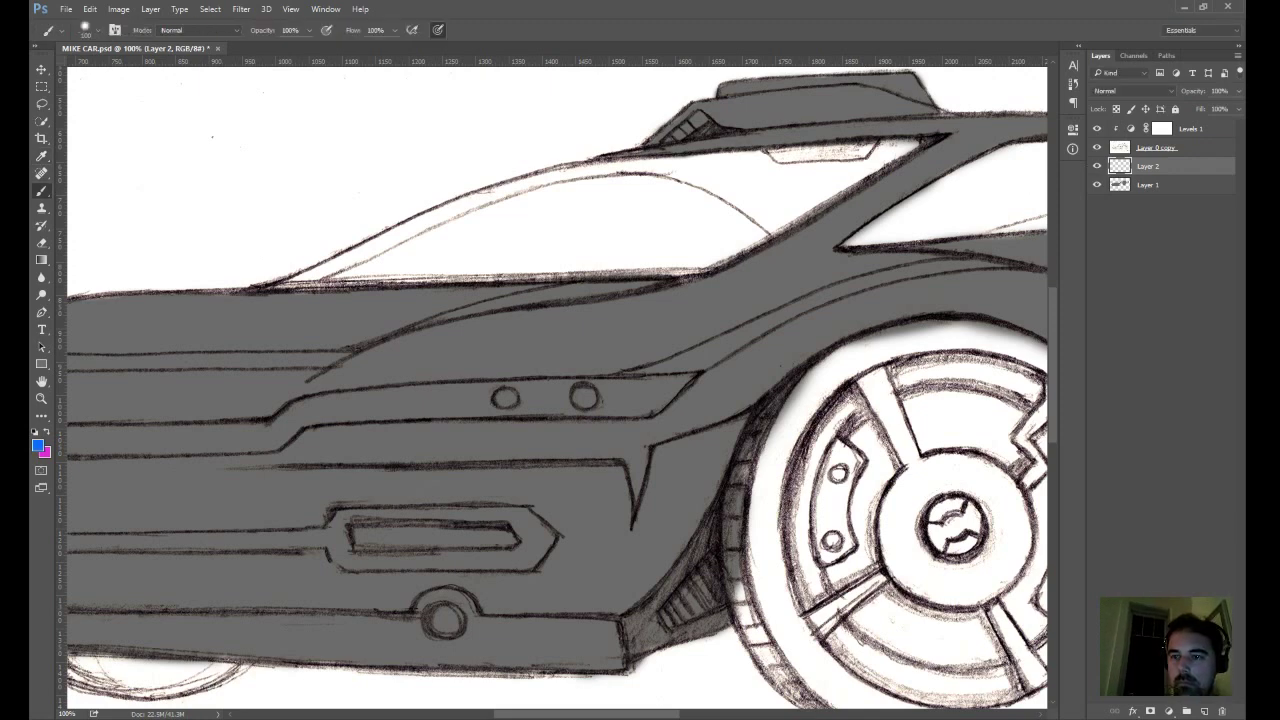
pyautogui.doubleClick(1147, 166)
pyautogui.write('WIN')
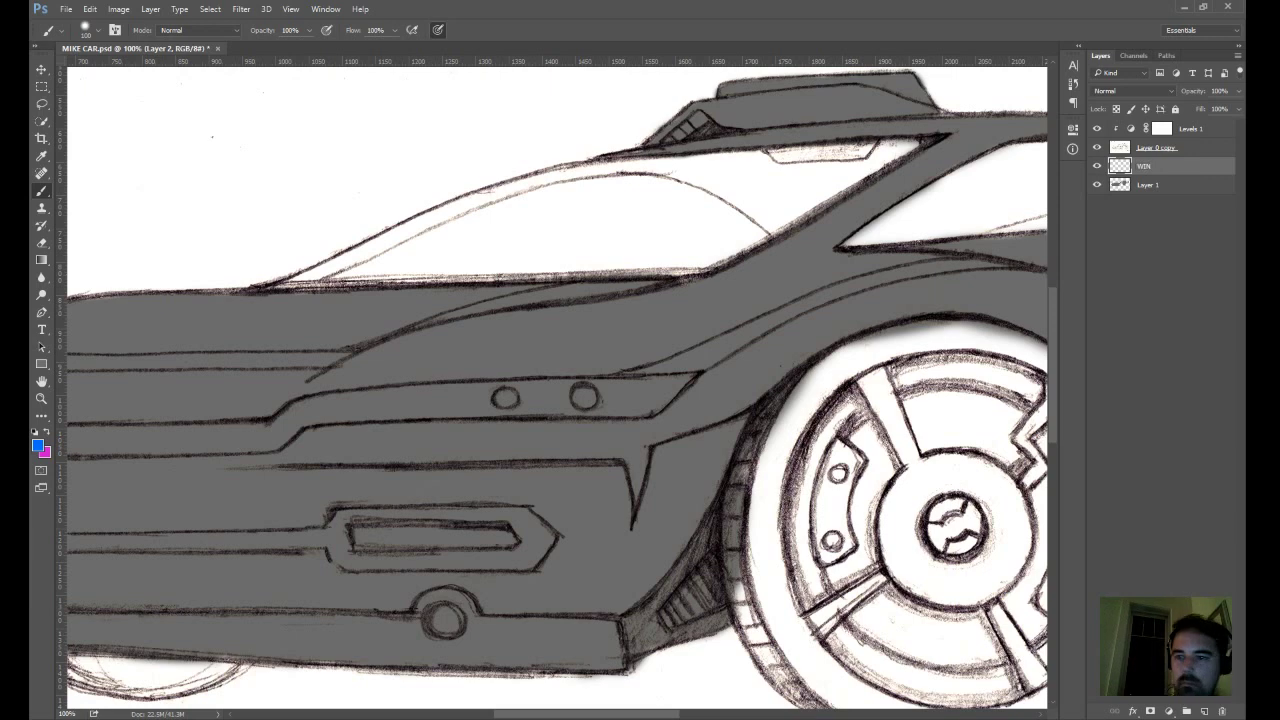
# - Fill the windshield and the side window with bright blue on the WIN layer, up to the line art
pyautogui.moveTo(365, 265); pyautogui.dragTo(560, 208)
pyautogui.moveTo(306, 279)
pyautogui.mouseDown()
pyautogui.moveTo(271, 289)
pyautogui.moveTo(461, 219)
pyautogui.moveTo(457, 247)
pyautogui.moveTo(346, 271)
pyautogui.moveTo(412, 266)
pyautogui.moveTo(374, 270)
pyautogui.moveTo(399, 238)
pyautogui.moveTo(460, 210)
pyautogui.moveTo(380, 244)
pyautogui.moveTo(523, 186)
pyautogui.moveTo(649, 170)
pyautogui.moveTo(583, 178)
pyautogui.moveTo(541, 206)
pyautogui.moveTo(635, 206)
pyautogui.moveTo(624, 222)
pyautogui.moveTo(546, 240)
pyautogui.moveTo(598, 242)
pyautogui.moveTo(553, 246)
pyautogui.mouseUp()
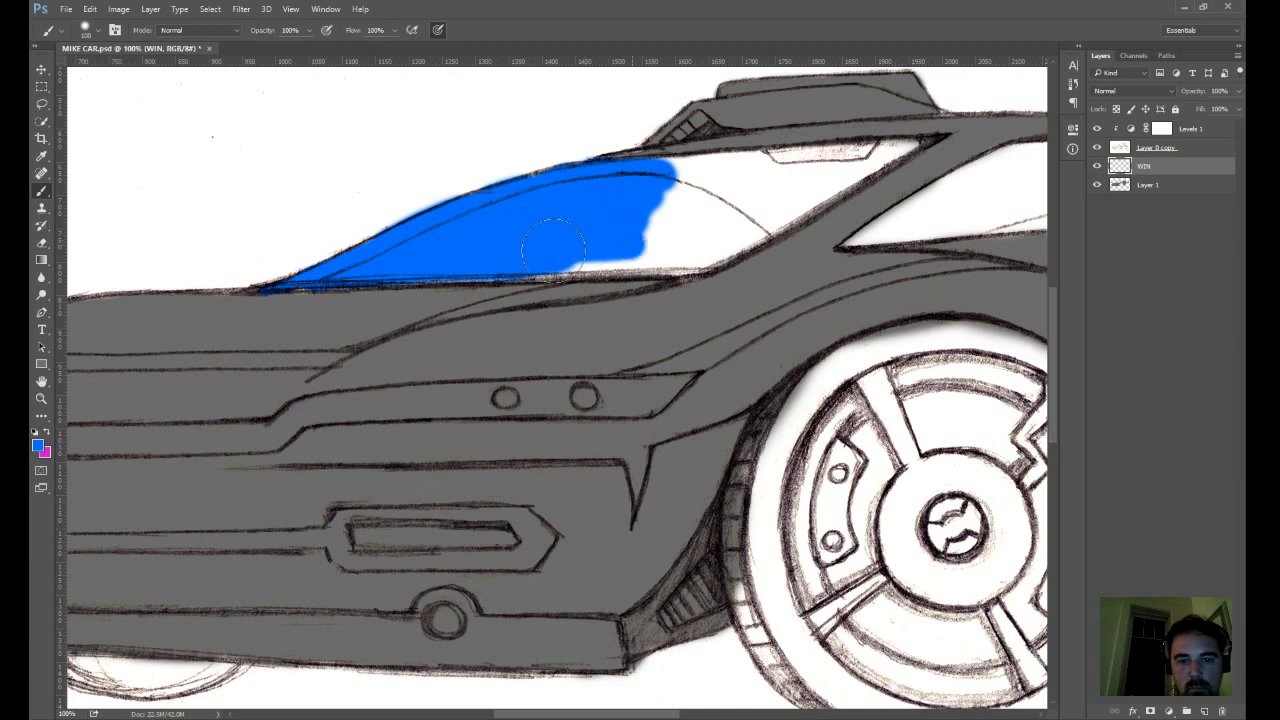
pyautogui.moveTo(553, 248)
pyautogui.mouseDown()
pyautogui.moveTo(724, 213)
pyautogui.moveTo(632, 199)
pyautogui.moveTo(733, 170)
pyautogui.moveTo(718, 173)
pyautogui.moveTo(699, 215)
pyautogui.moveTo(712, 229)
pyautogui.moveTo(810, 187)
pyautogui.moveTo(723, 170)
pyautogui.moveTo(855, 150)
pyautogui.moveTo(823, 190)
pyautogui.moveTo(892, 155)
pyautogui.mouseUp()
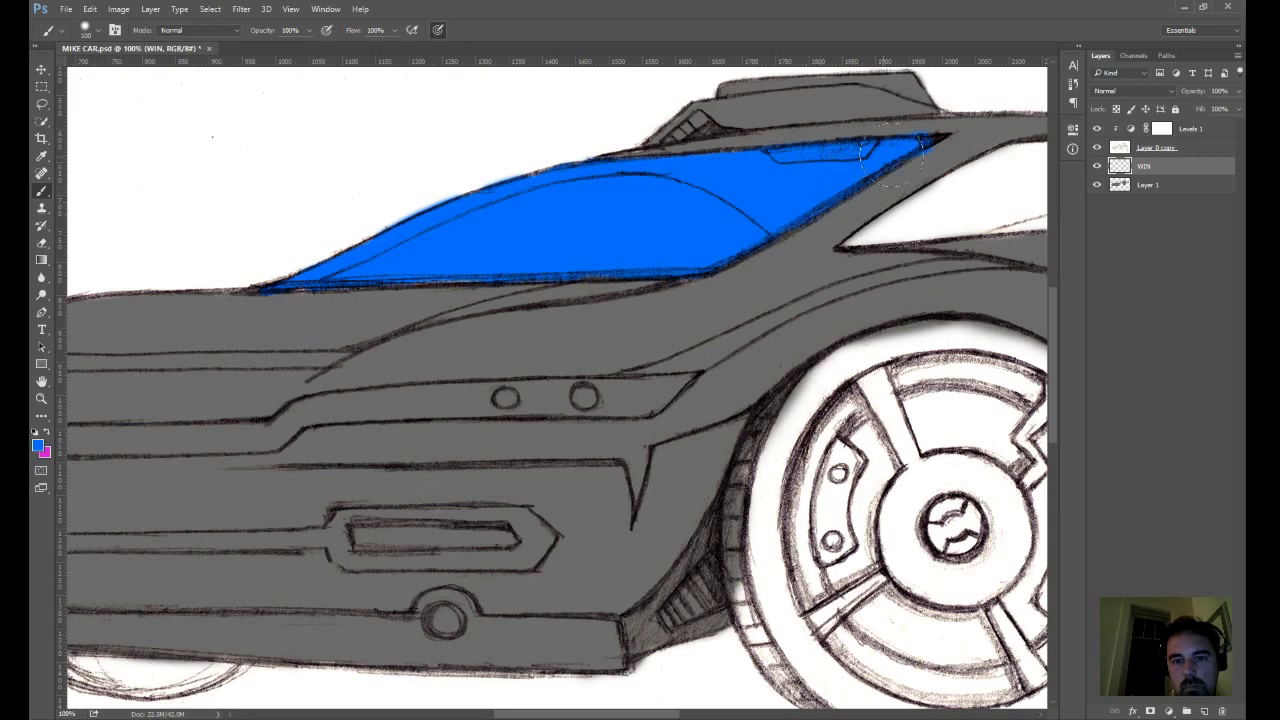
pyautogui.moveTo(858, 256); pyautogui.dragTo(538, 293)
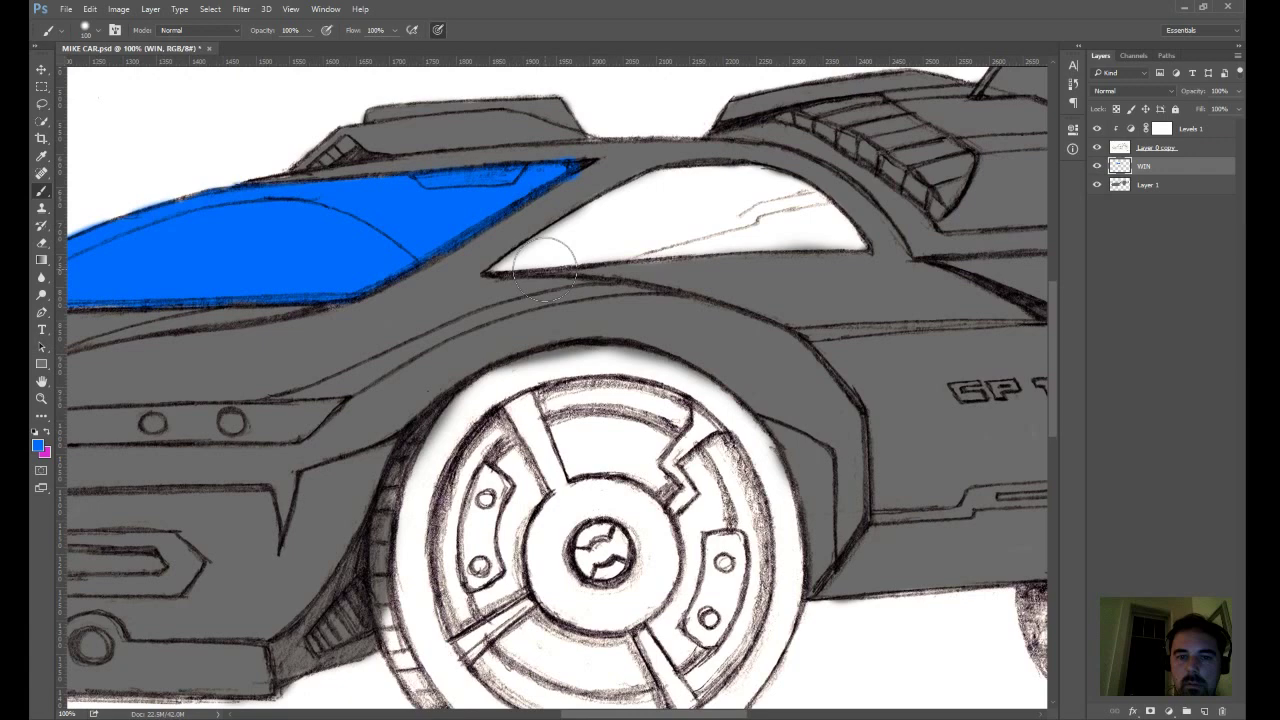
pyautogui.moveTo(545, 268)
pyautogui.mouseDown()
pyautogui.moveTo(616, 238)
pyautogui.moveTo(657, 240)
pyautogui.moveTo(602, 248)
pyautogui.moveTo(682, 238)
pyautogui.moveTo(629, 196)
pyautogui.moveTo(662, 178)
pyautogui.moveTo(713, 174)
pyautogui.moveTo(685, 180)
pyautogui.moveTo(655, 212)
pyautogui.moveTo(775, 215)
pyautogui.moveTo(657, 208)
pyautogui.moveTo(748, 234)
pyautogui.moveTo(691, 236)
pyautogui.moveTo(789, 236)
pyautogui.moveTo(765, 222)
pyautogui.moveTo(762, 191)
pyautogui.mouseUp()
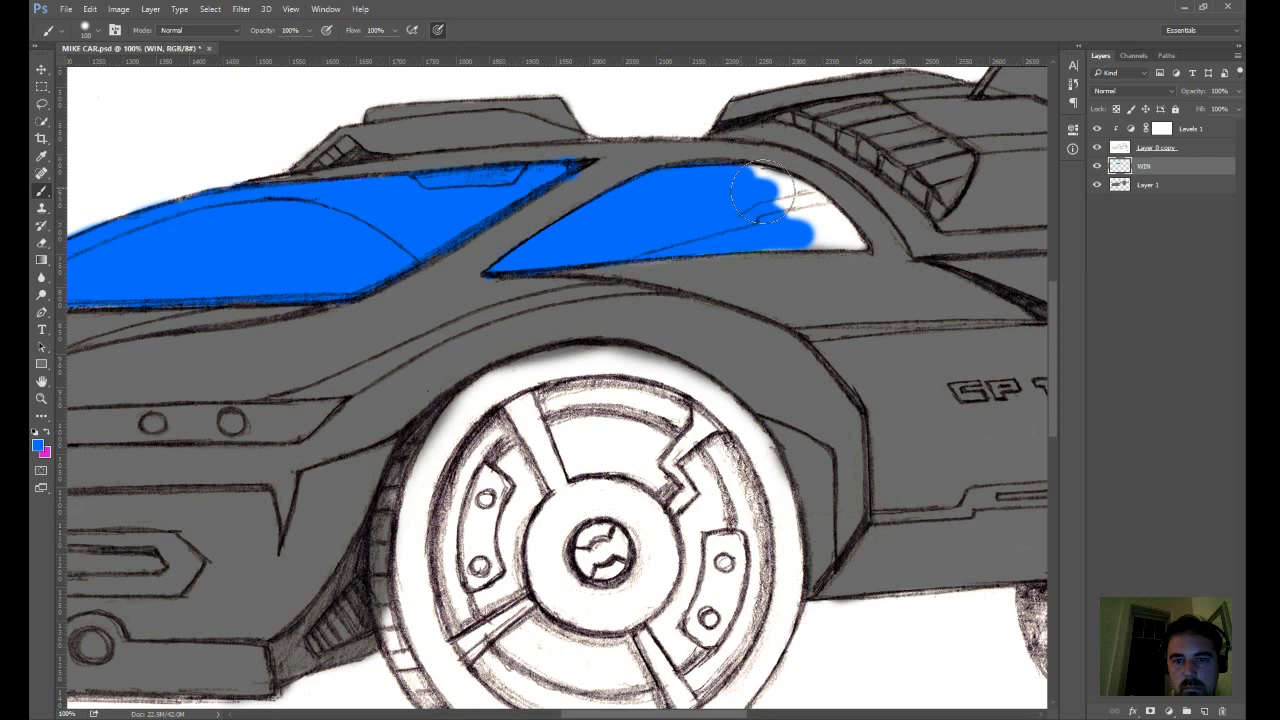
pyautogui.moveTo(762, 191)
pyautogui.mouseDown()
pyautogui.moveTo(791, 239)
pyautogui.moveTo(686, 229)
pyautogui.mouseUp()
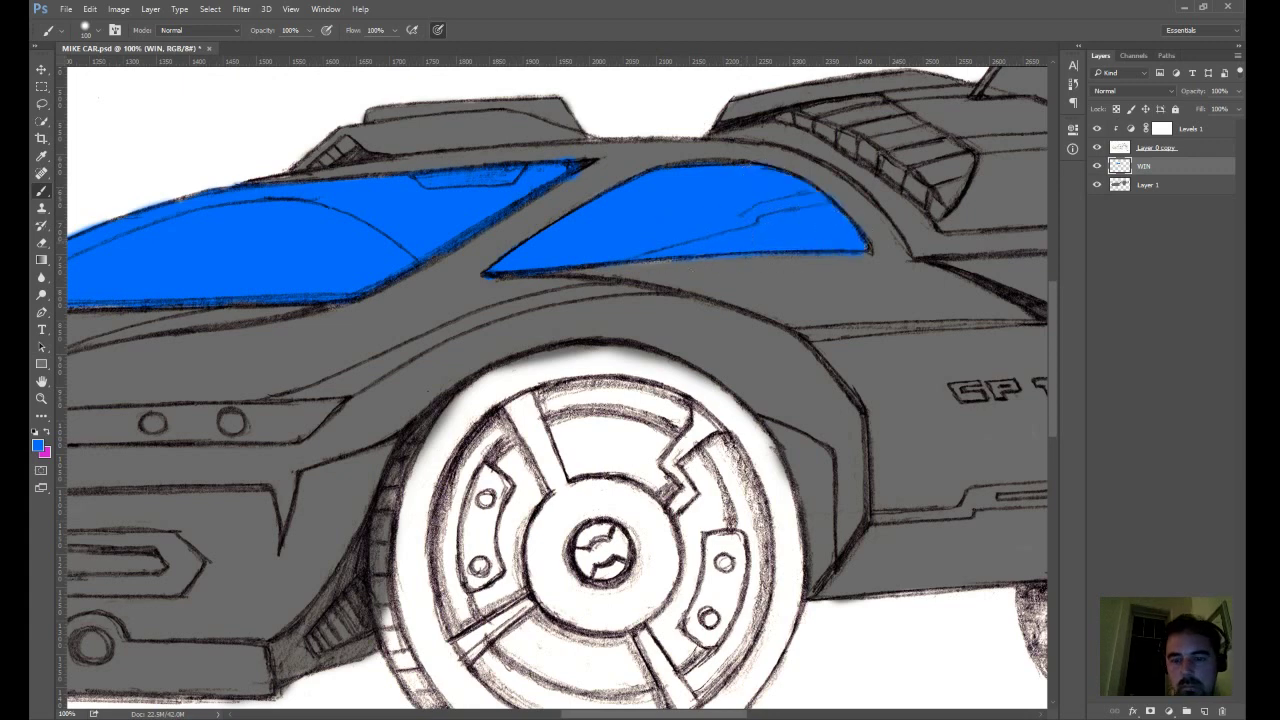
# - Erase the blue overspill along the side window's lower edge and around the windshield's front and rear corners
pyautogui.press('e')
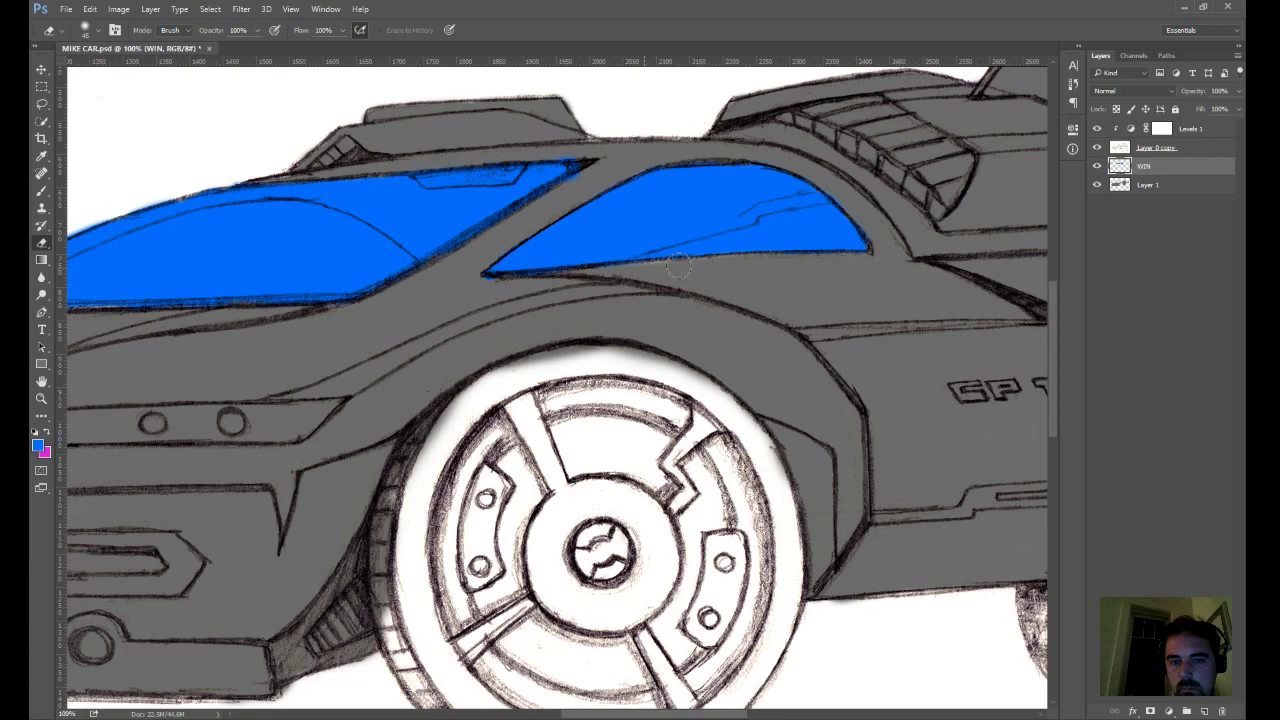
pyautogui.moveTo(678, 265); pyautogui.dragTo(998, 230)
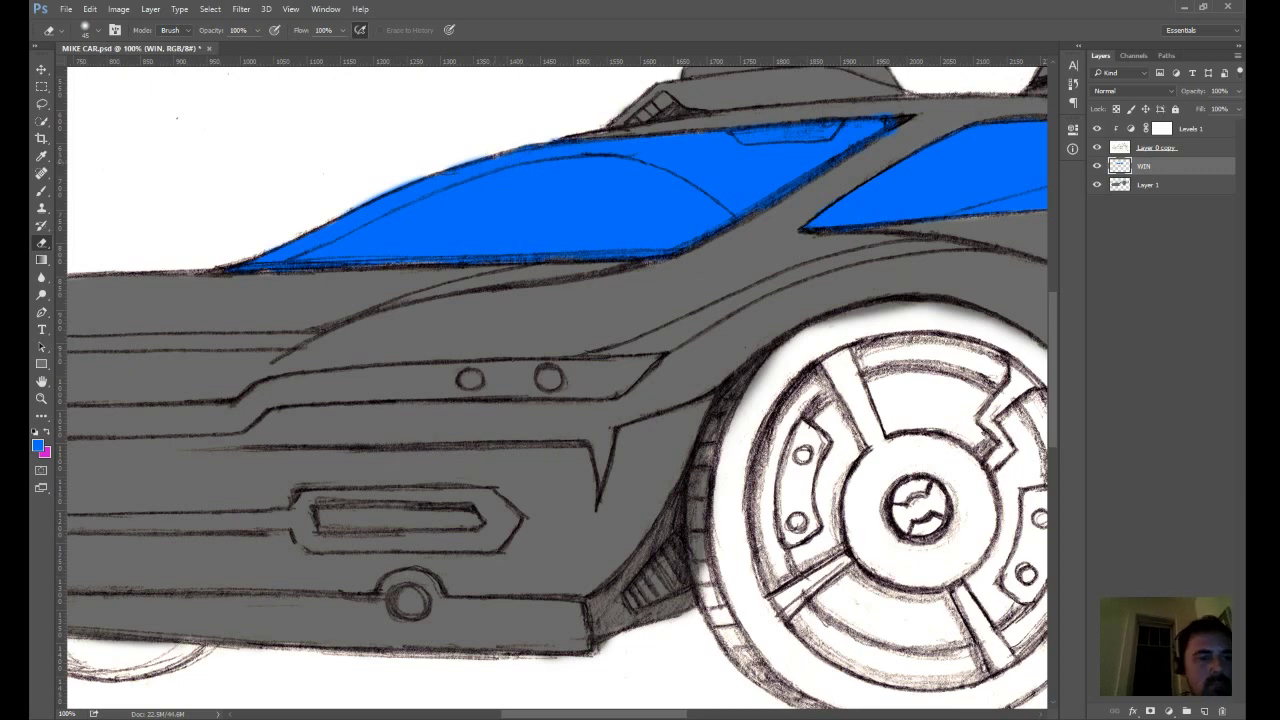
pyautogui.press('b')
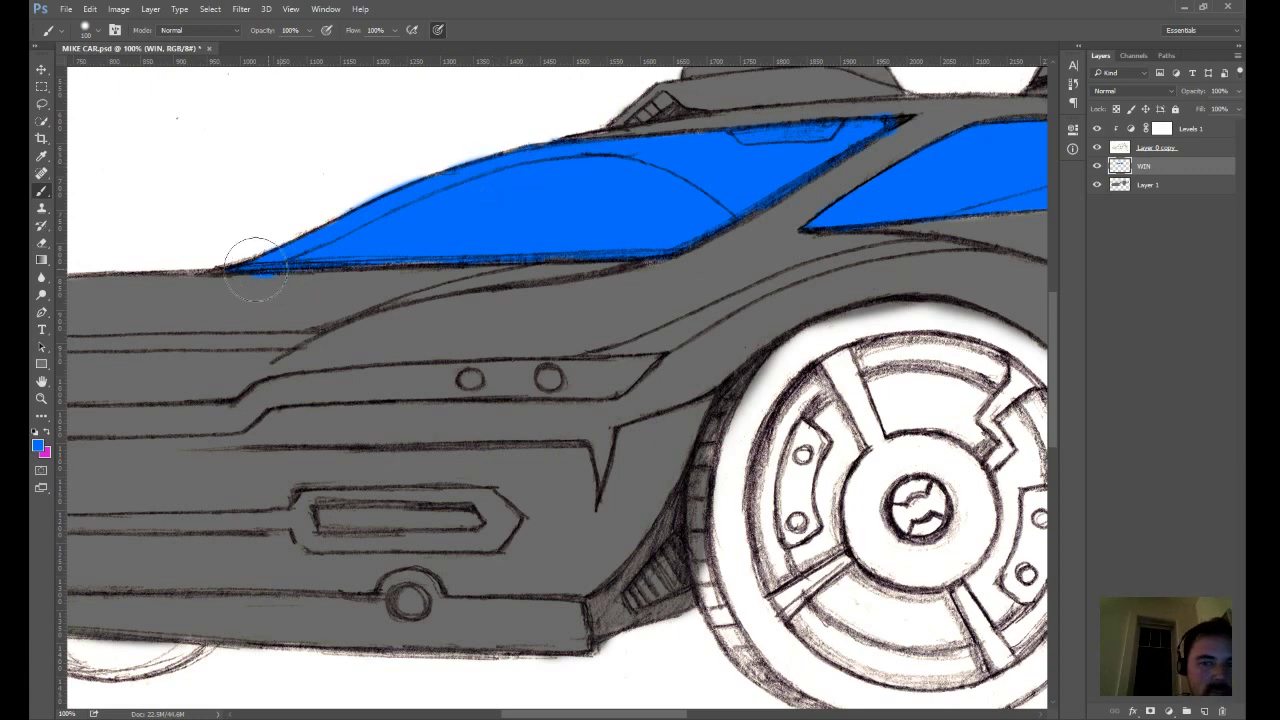
pyautogui.press('e')
pyautogui.moveTo(256, 285); pyautogui.dragTo(263, 282)
pyautogui.moveTo(826, 342); pyautogui.dragTo(389, 435)
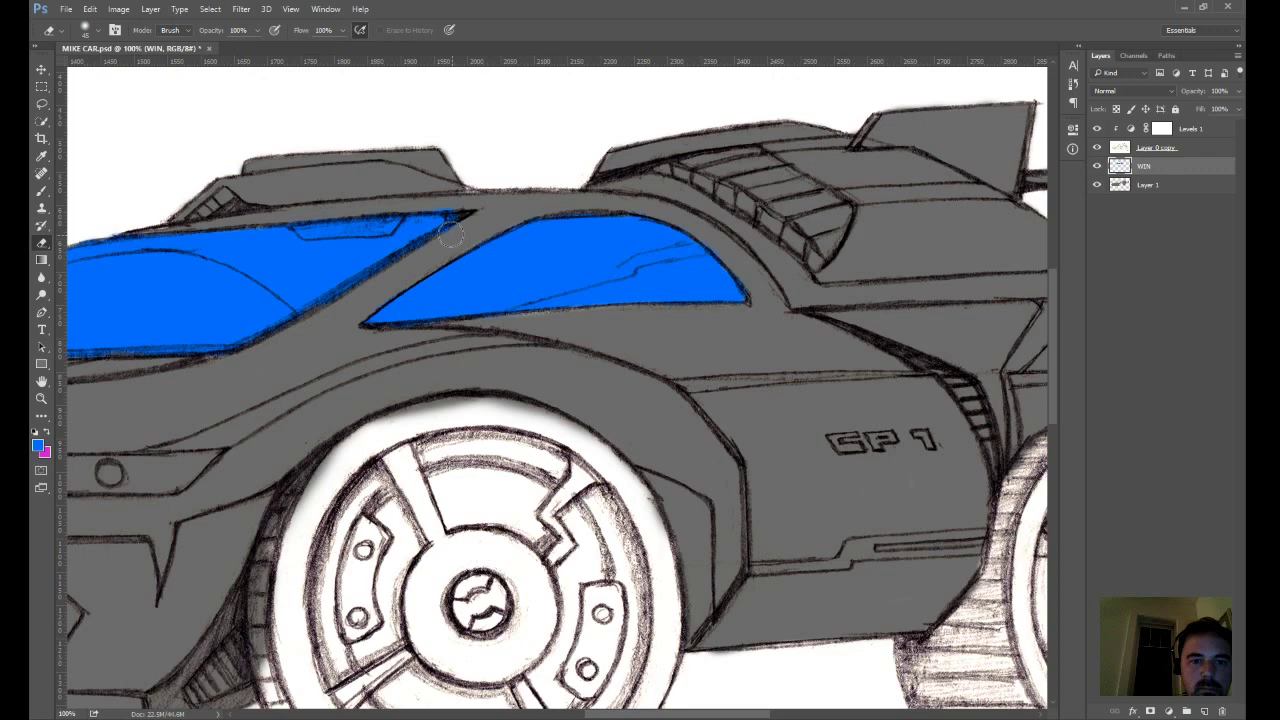
# - Erase the gray overspill beside the engine cover's rear tip on Layer 1 and sample the body gray as foreground colour
pyautogui.hscroll(5, 450, 233)
pyautogui.scroll(1, 450, 233)
pyautogui.hotkey('alt', '[')
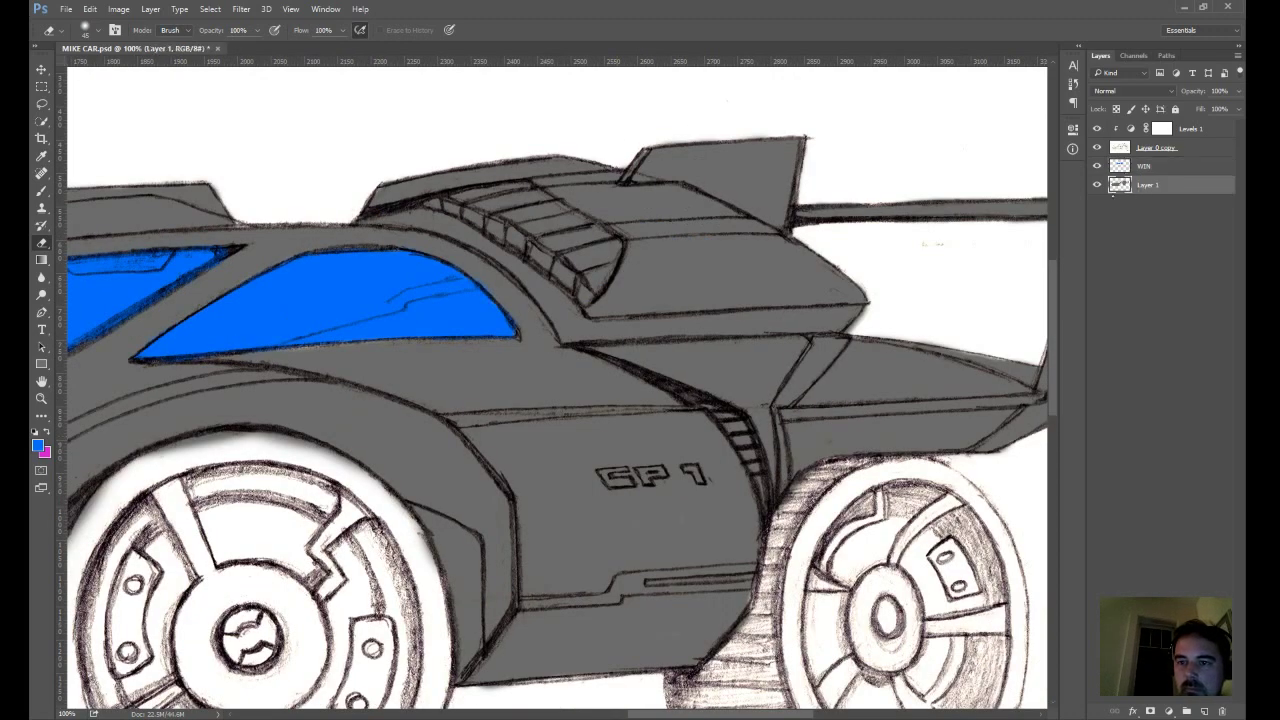
pyautogui.moveTo(875, 309)
pyautogui.mouseDown()
pyautogui.moveTo(848, 331)
pyautogui.moveTo(875, 300)
pyautogui.mouseUp()
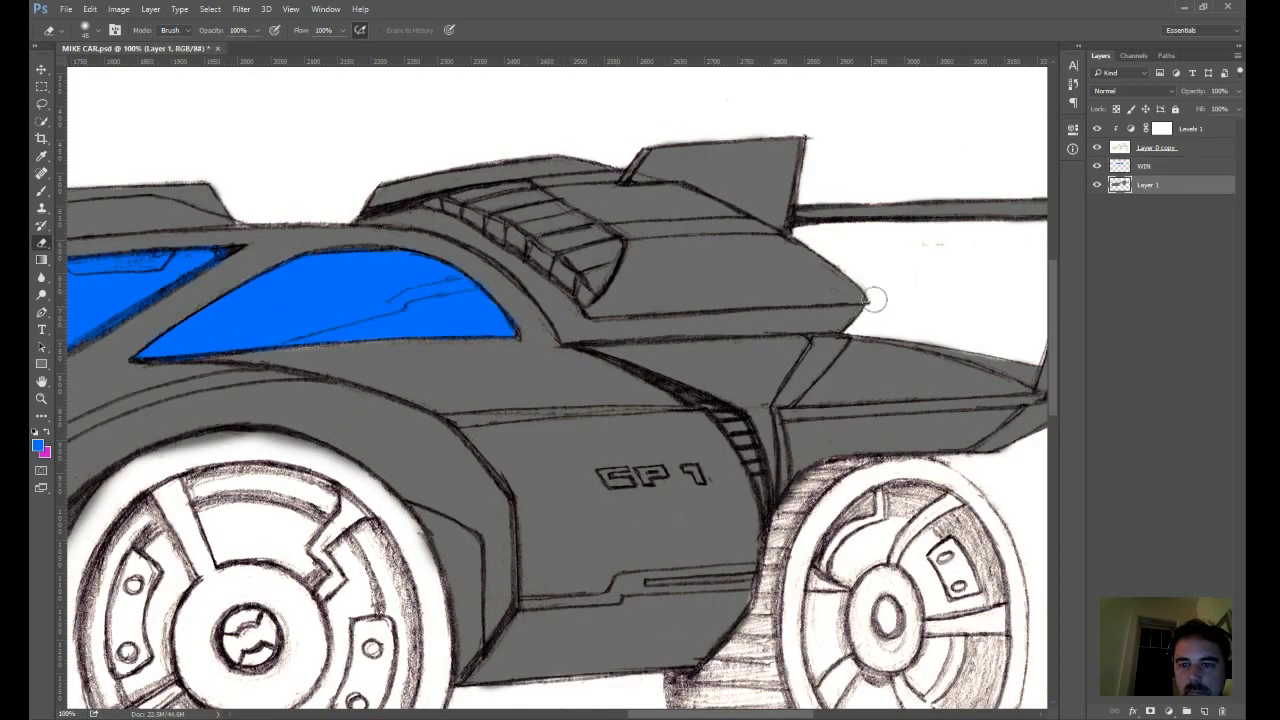
pyautogui.moveTo(492, 441); pyautogui.dragTo(355, 467)
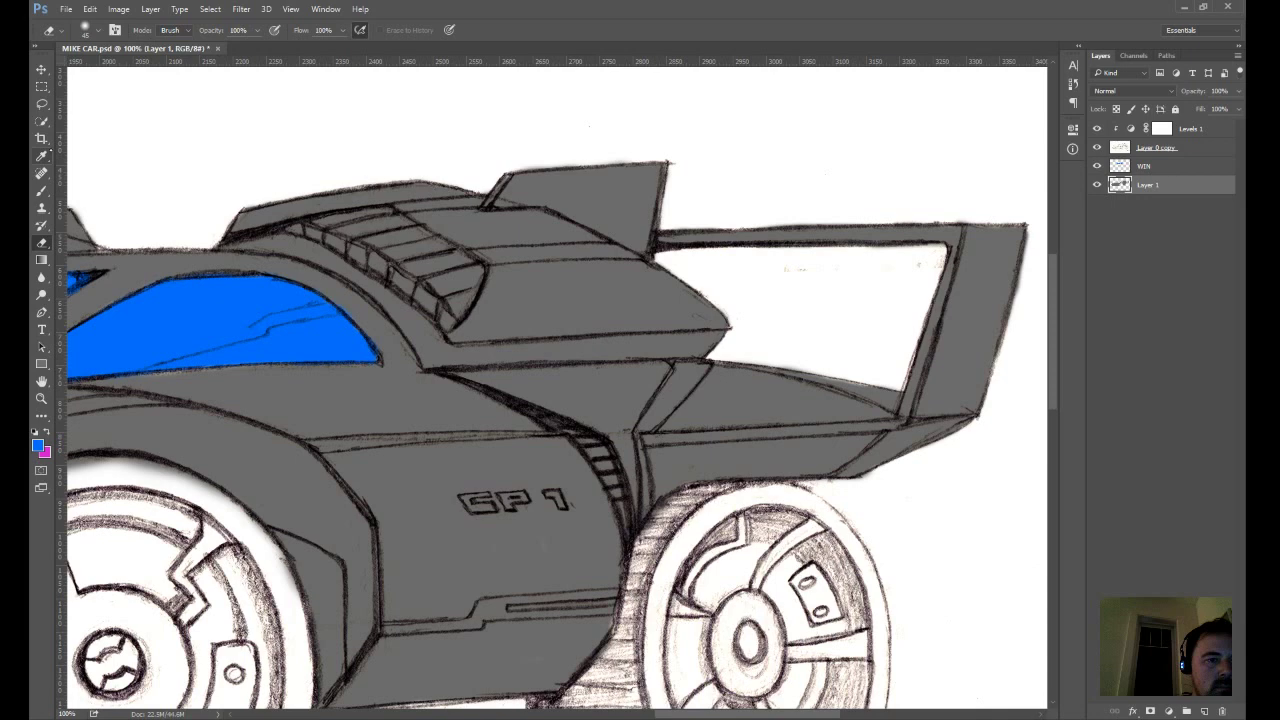
pyautogui.press('b')
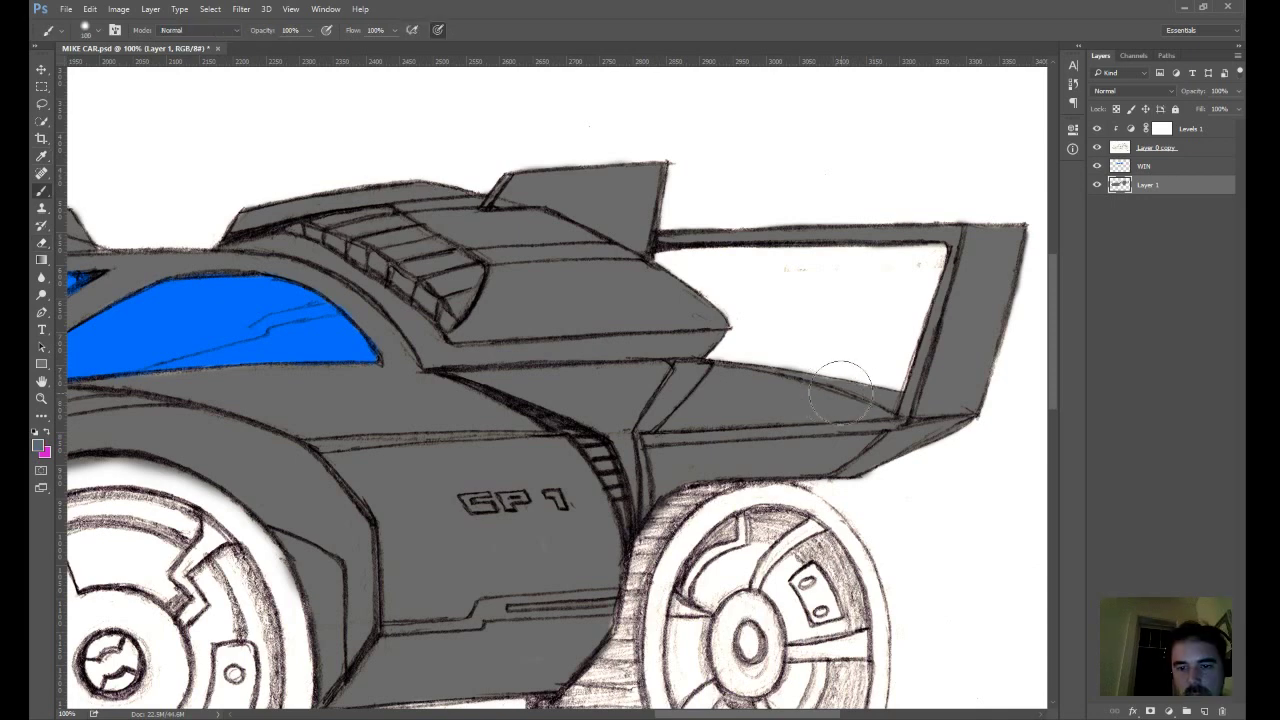
pyautogui.press('e')
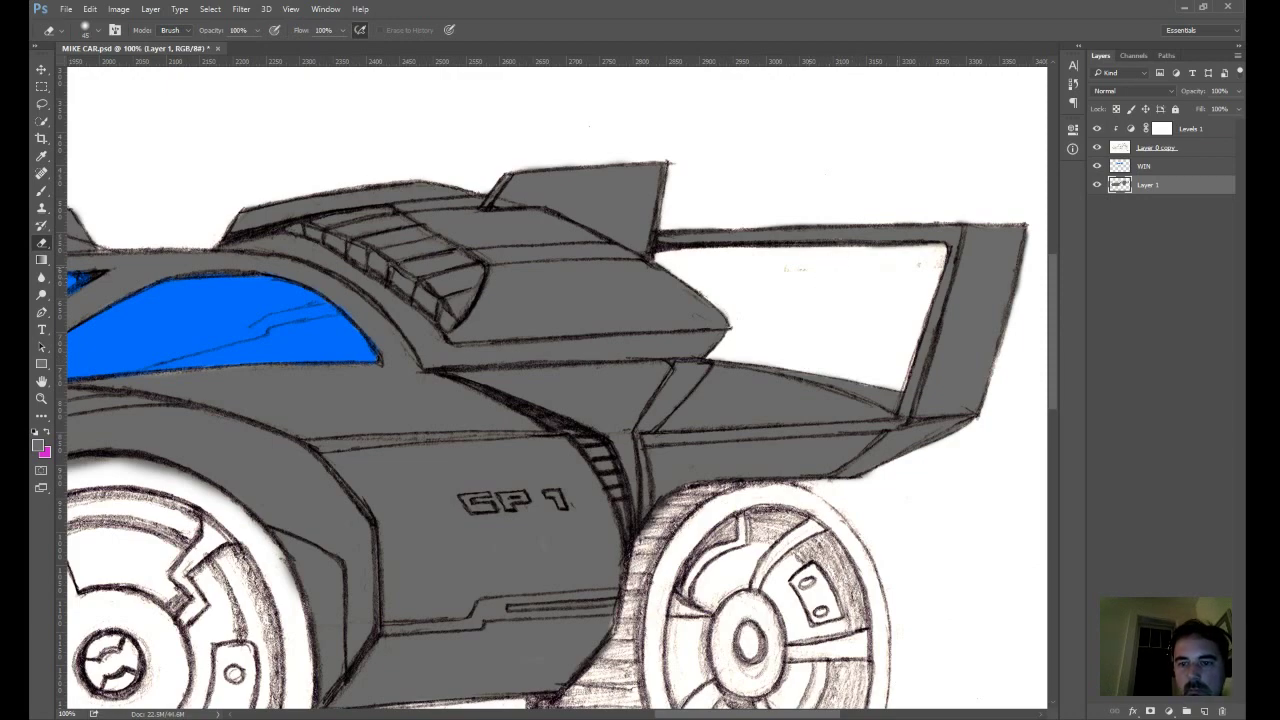
# - Add a layer named car int directly beneath WIN and lower the WIN layer's opacity so the interior shows through
pyautogui.press('space')
pyautogui.moveTo(865, 523)
pyautogui.mouseDown()
pyautogui.moveTo(966, 392)
pyautogui.moveTo(1150, 342)
pyautogui.mouseUp()
pyautogui.moveTo(878, 401); pyautogui.dragTo(1198, 438)
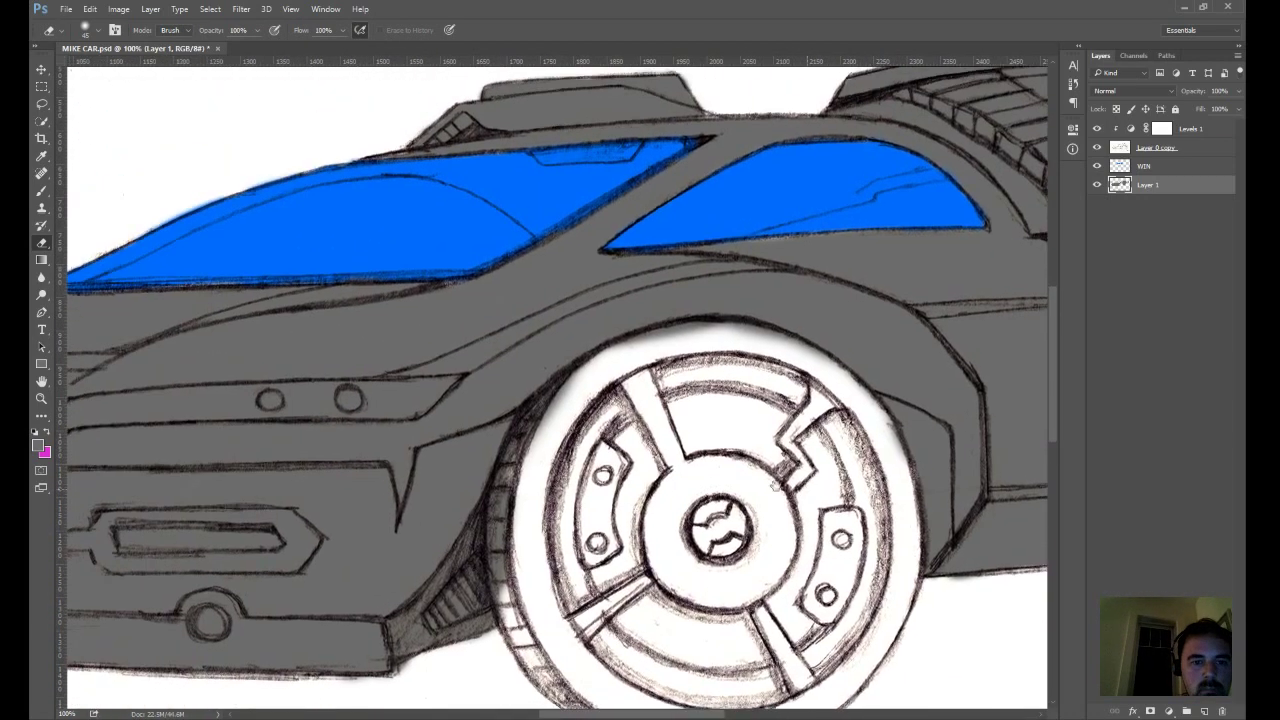
pyautogui.moveTo(451, 471); pyautogui.dragTo(711, 440)
pyautogui.moveTo(612, 476); pyautogui.dragTo(758, 446)
pyautogui.click(1180, 166)
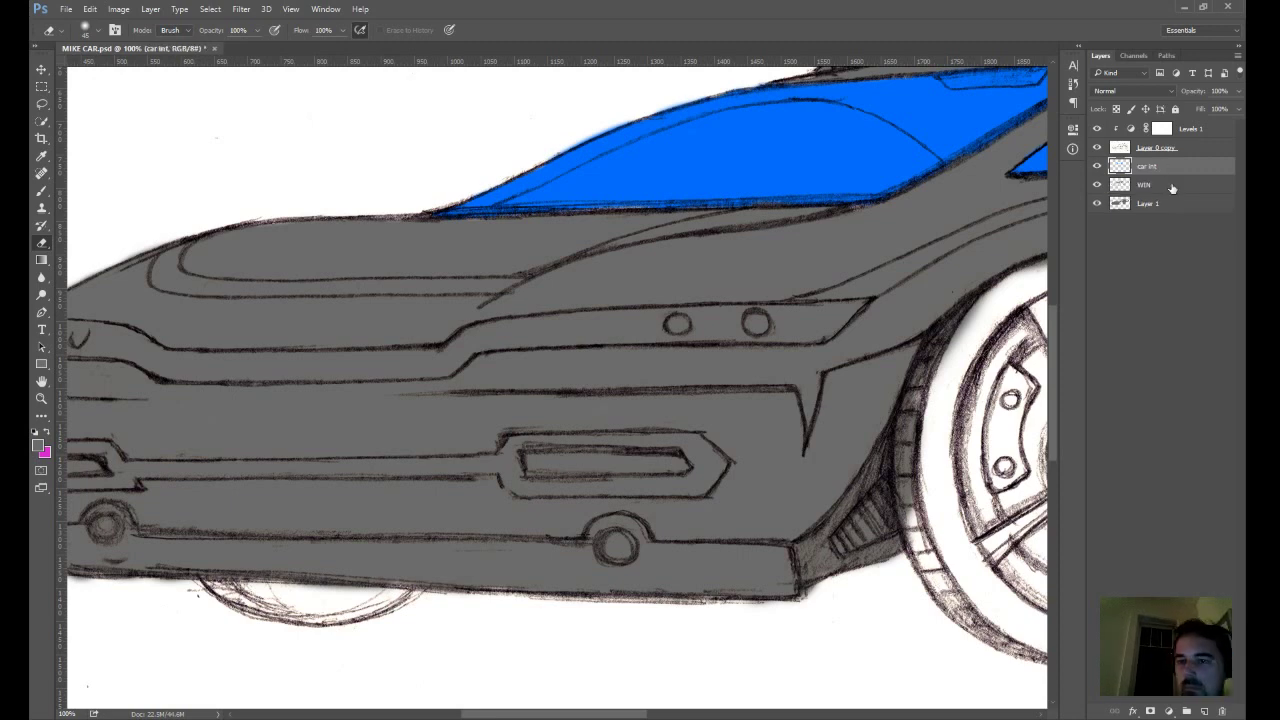
pyautogui.moveTo(1172, 188); pyautogui.dragTo(1180, 162)
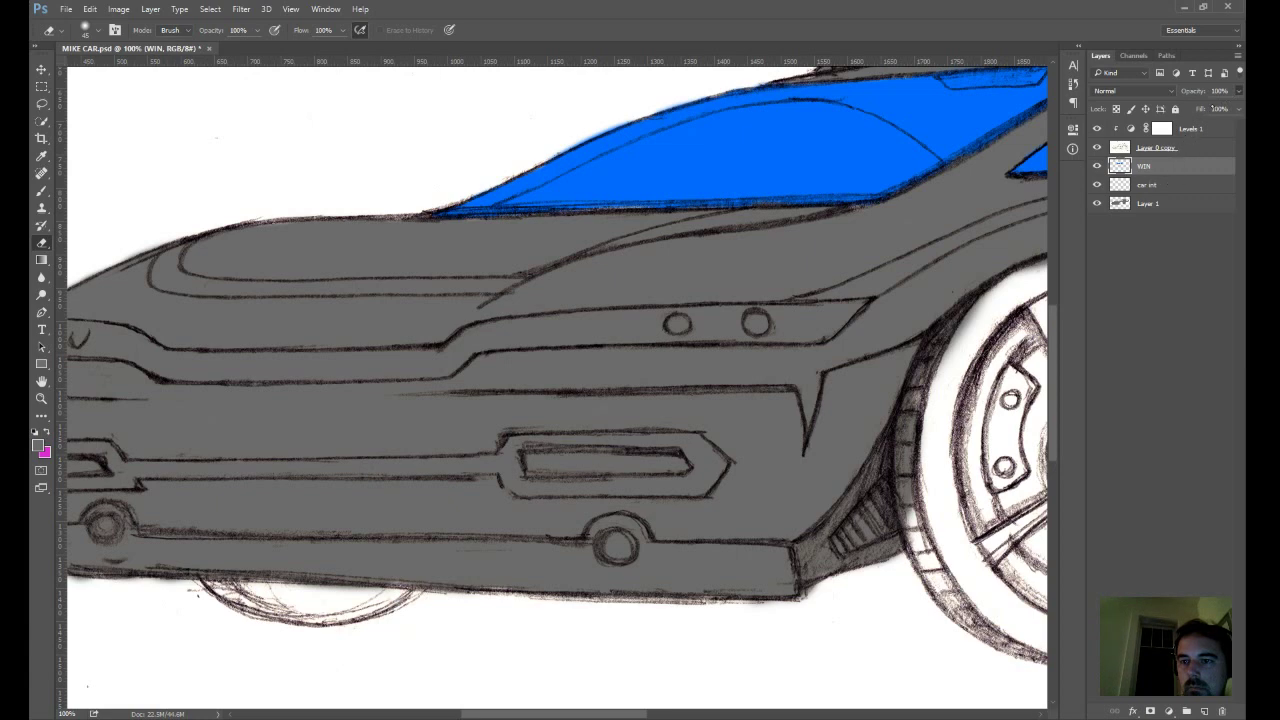
pyautogui.moveTo(1196, 91); pyautogui.dragTo(1168, 91)
pyautogui.click(1168, 187)
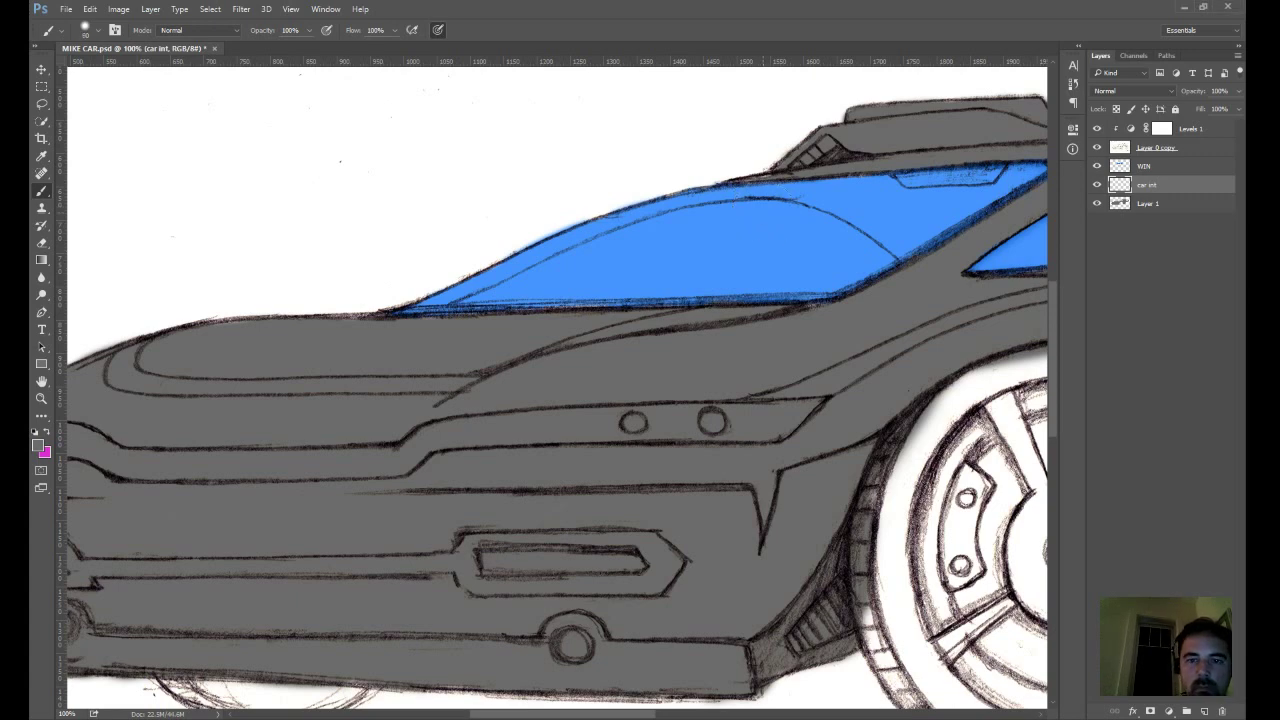
# - Paint the car int layer gray behind the windshield, between its frame and the curved inner line, leaving the area below the curve unpainted
pyautogui.moveTo(459, 282); pyautogui.dragTo(500, 274)
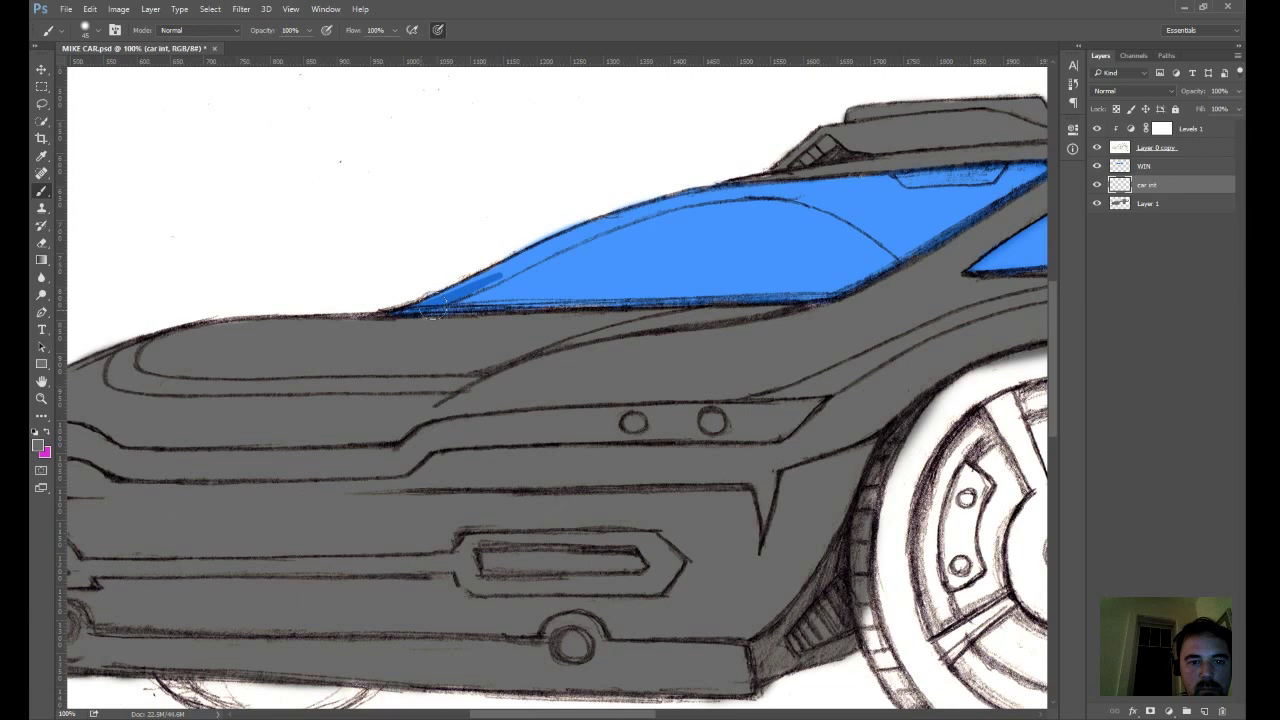
pyautogui.moveTo(432, 310)
pyautogui.mouseDown()
pyautogui.moveTo(620, 212)
pyautogui.moveTo(715, 196)
pyautogui.moveTo(860, 180)
pyautogui.moveTo(892, 250)
pyautogui.moveTo(912, 240)
pyautogui.moveTo(865, 195)
pyautogui.mouseUp()
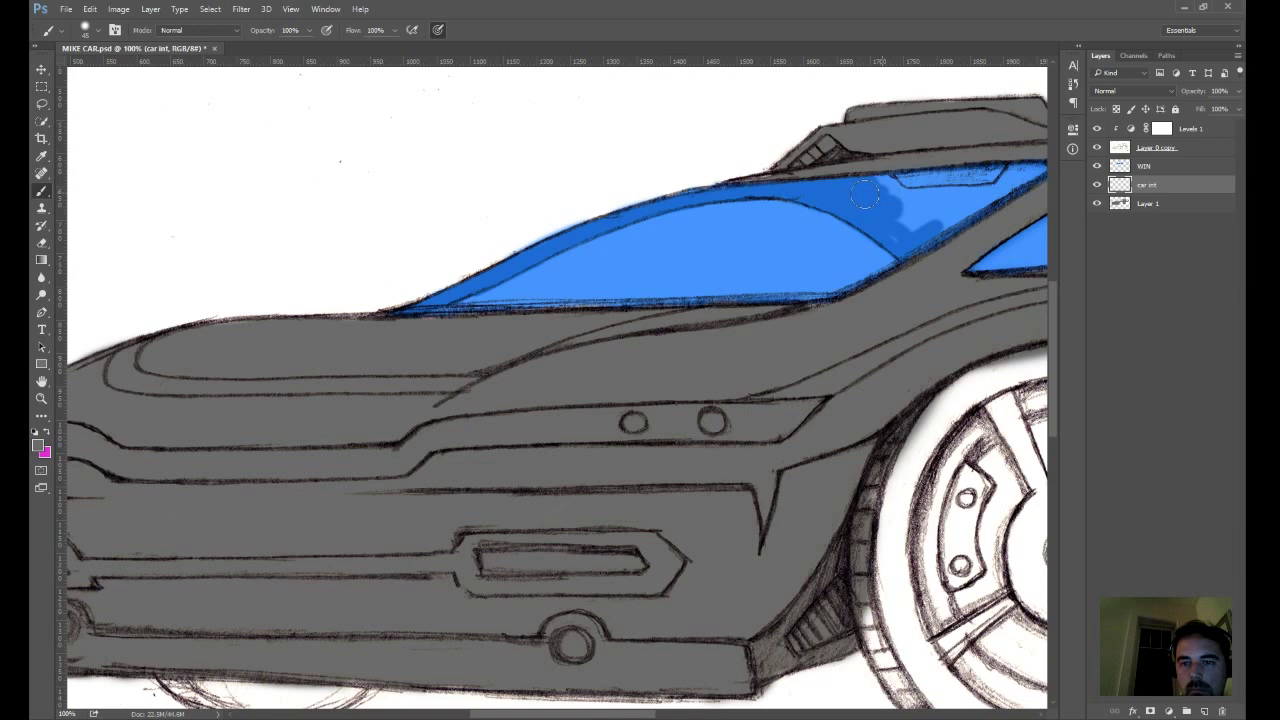
pyautogui.moveTo(865, 195)
pyautogui.mouseDown()
pyautogui.moveTo(1039, 172)
pyautogui.moveTo(908, 178)
pyautogui.mouseUp()
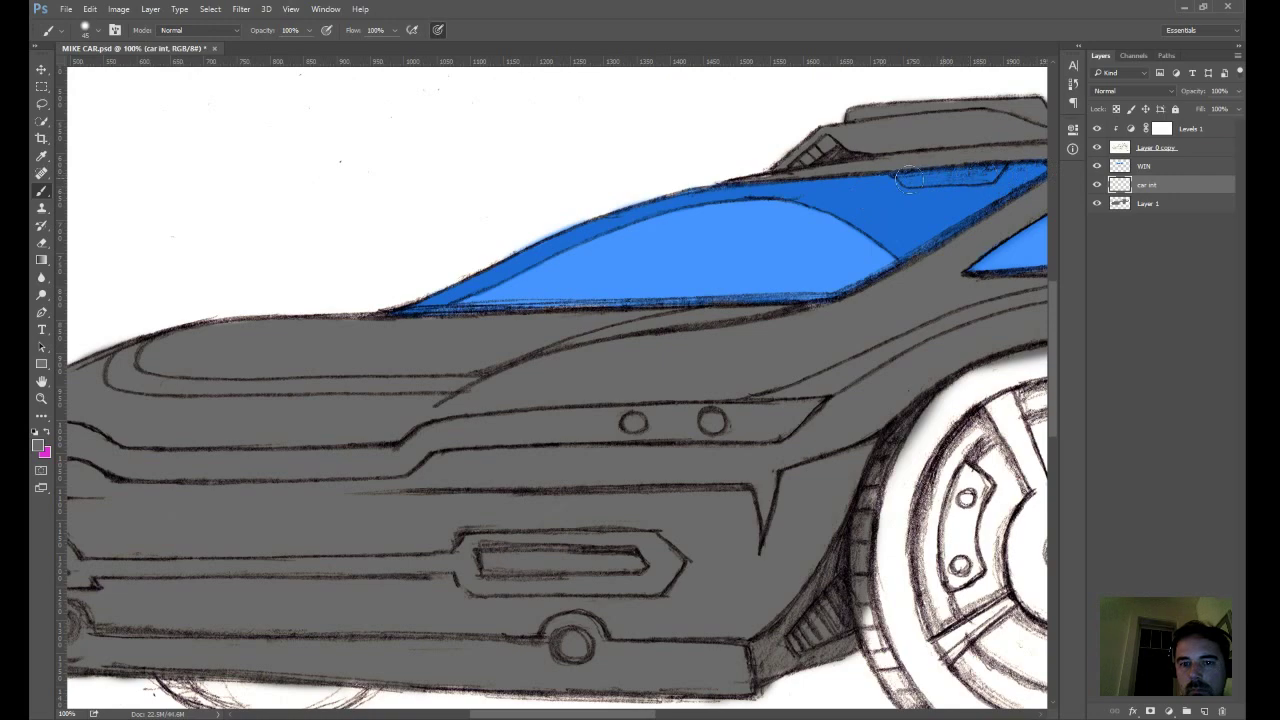
# - Paint the whole area behind the side window gray on the car int layer
pyautogui.moveTo(945, 228)
pyautogui.mouseDown()
pyautogui.moveTo(960, 202)
pyautogui.moveTo(529, 270)
pyautogui.moveTo(462, 256)
pyautogui.moveTo(480, 254)
pyautogui.mouseUp()
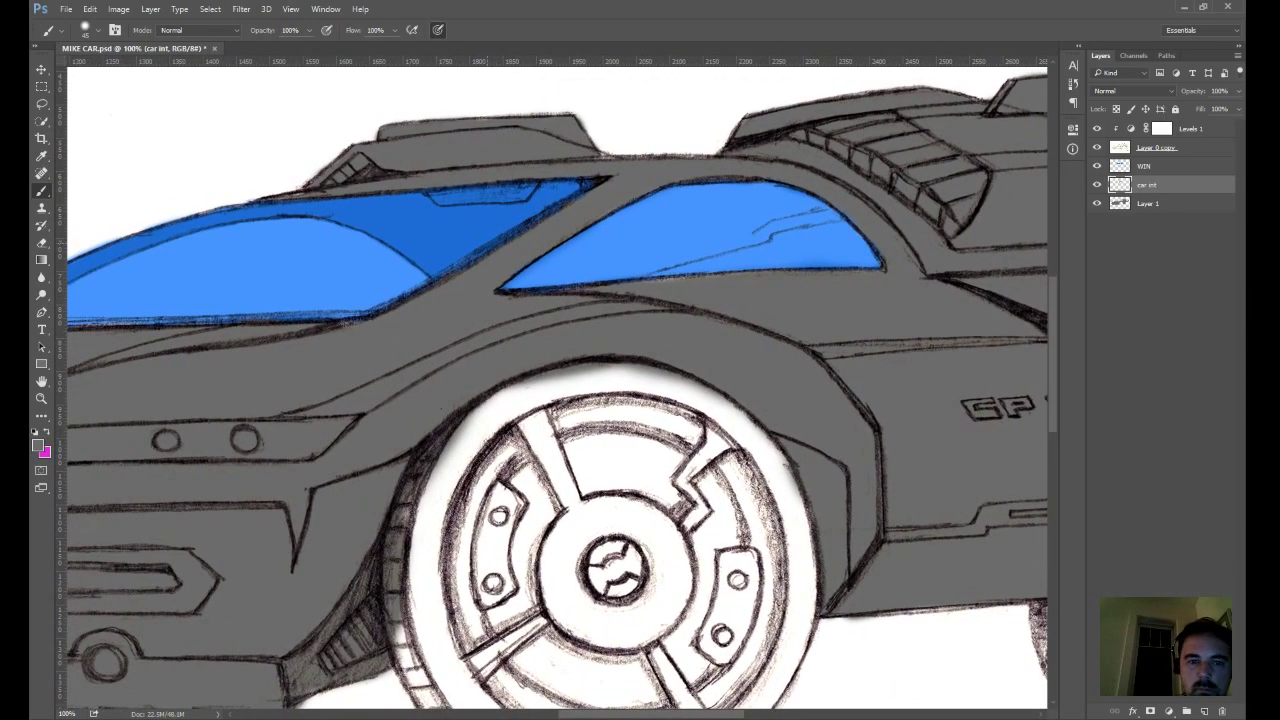
pyautogui.moveTo(409, 318); pyautogui.dragTo(573, 302)
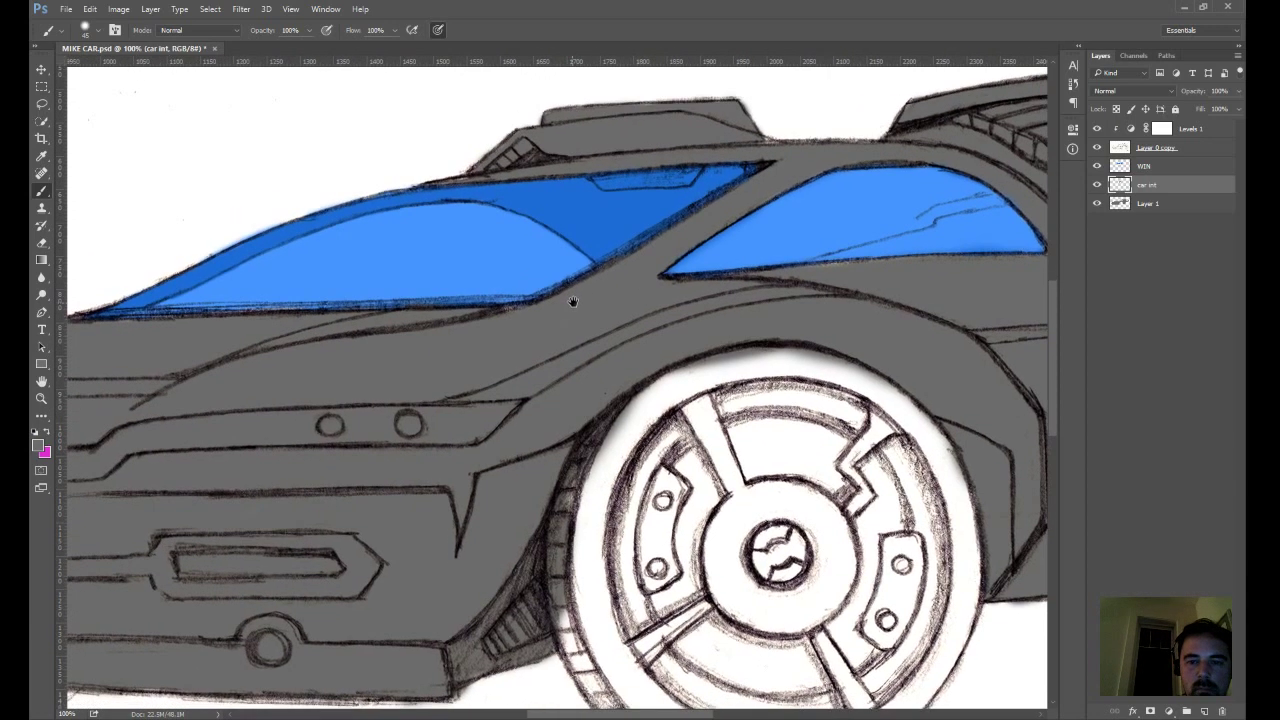
pyautogui.moveTo(573, 302); pyautogui.dragTo(434, 331)
pyautogui.moveTo(670, 218)
pyautogui.mouseDown()
pyautogui.moveTo(538, 297)
pyautogui.moveTo(636, 232)
pyautogui.moveTo(550, 294)
pyautogui.moveTo(765, 270)
pyautogui.mouseUp()
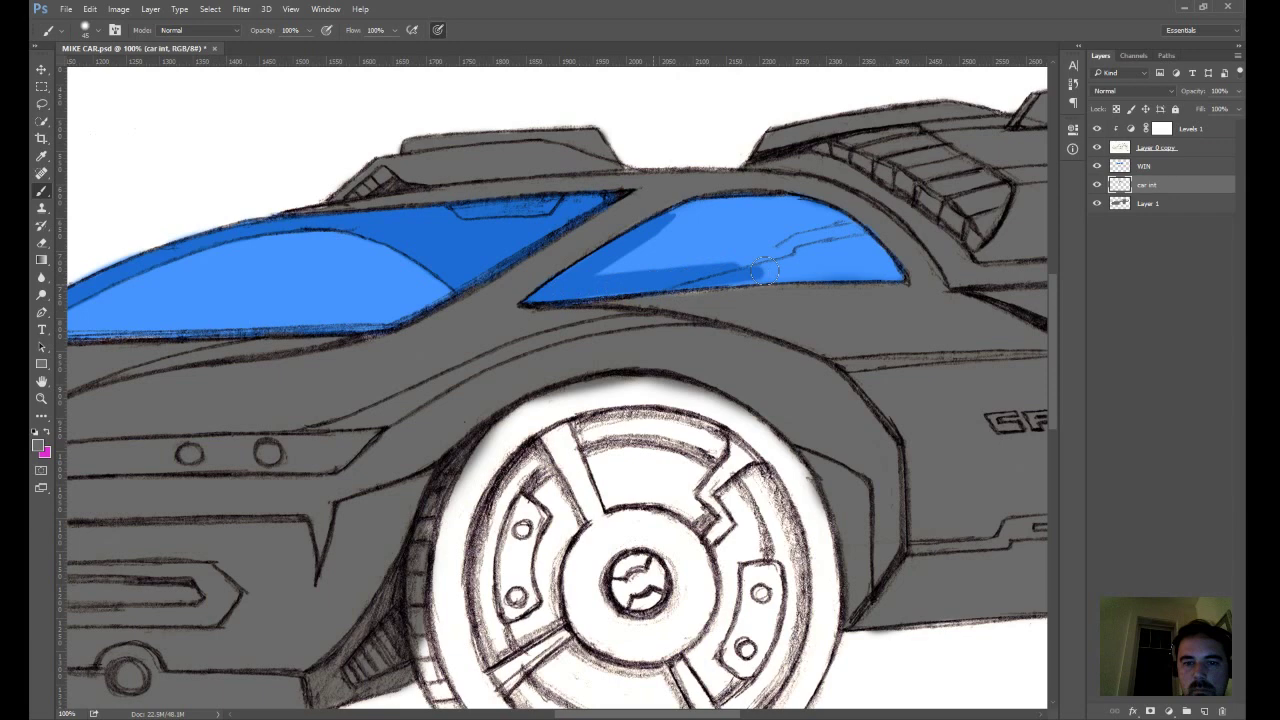
pyautogui.moveTo(763, 270)
pyautogui.mouseDown()
pyautogui.moveTo(619, 268)
pyautogui.moveTo(809, 258)
pyautogui.moveTo(729, 275)
pyautogui.moveTo(796, 270)
pyautogui.mouseUp()
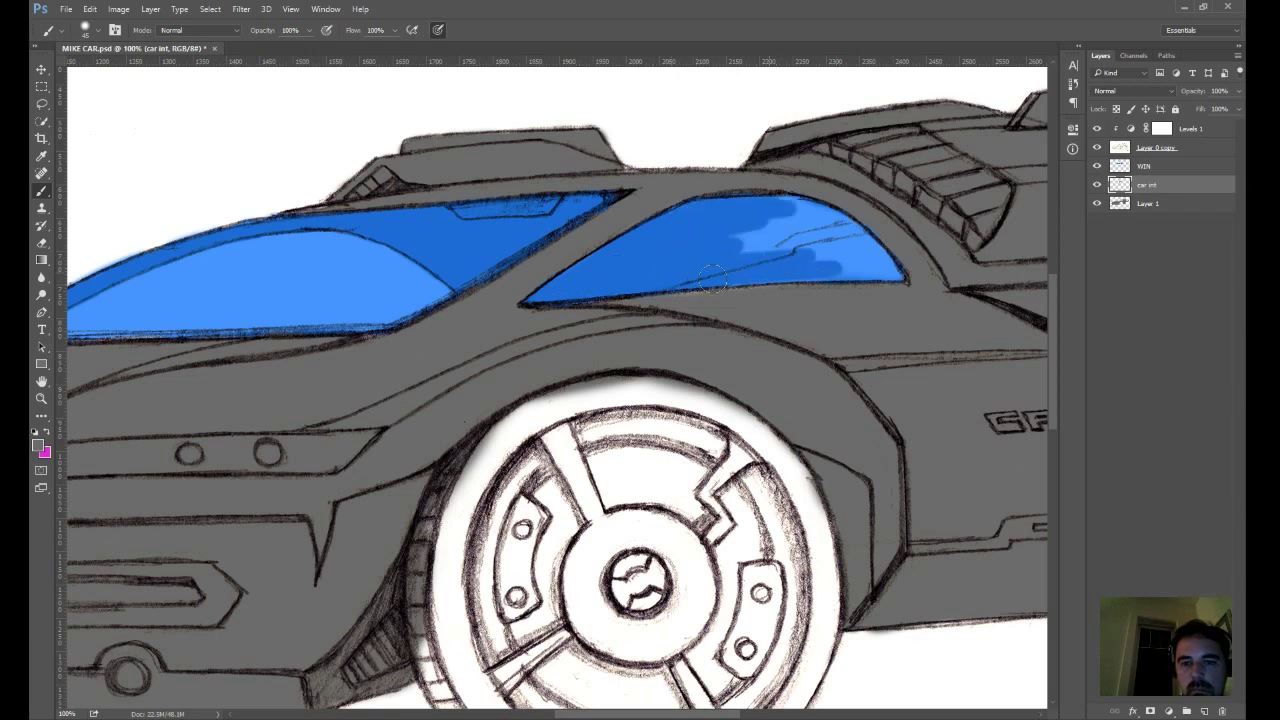
pyautogui.moveTo(712, 278)
pyautogui.mouseDown()
pyautogui.moveTo(890, 274)
pyautogui.moveTo(812, 212)
pyautogui.moveTo(758, 207)
pyautogui.moveTo(829, 221)
pyautogui.moveTo(821, 213)
pyautogui.moveTo(876, 255)
pyautogui.moveTo(745, 243)
pyautogui.moveTo(763, 232)
pyautogui.moveTo(851, 251)
pyautogui.moveTo(801, 220)
pyautogui.mouseUp()
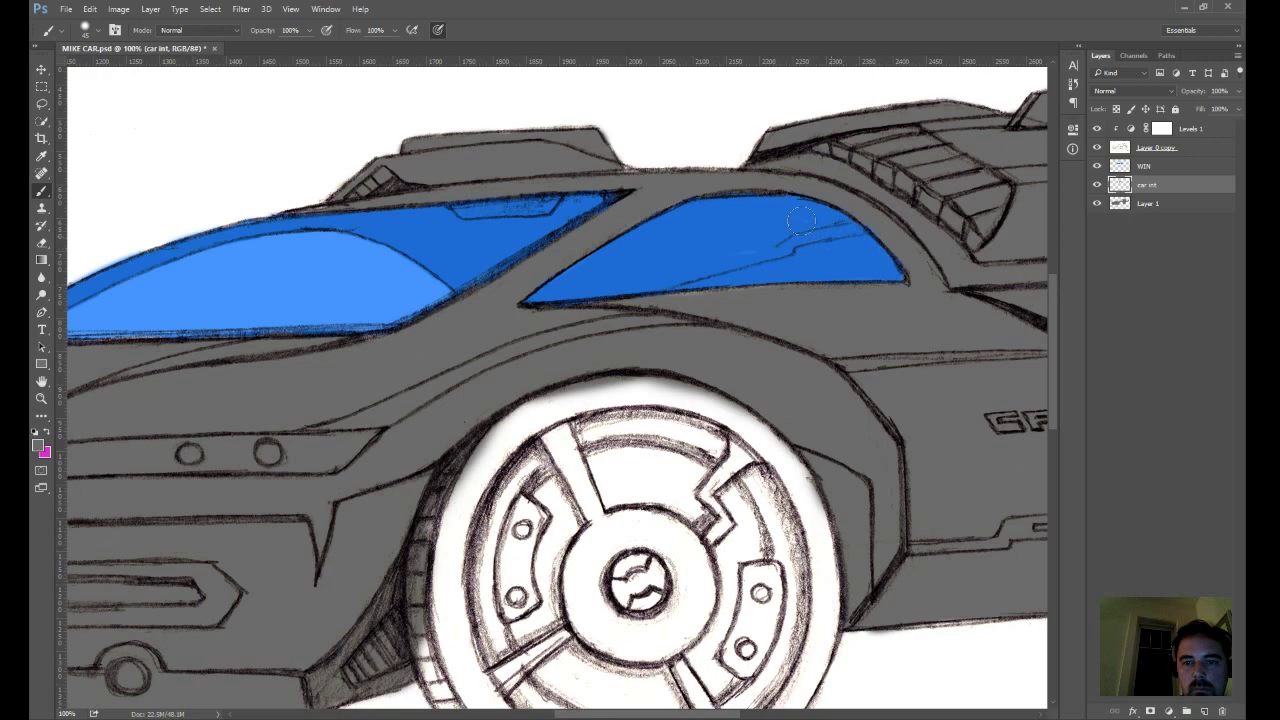
# - Add a new layer named WHEEL directly above car int
pyautogui.hotkey('ctrl', '-')
pyautogui.hotkey('ctrl', '+')
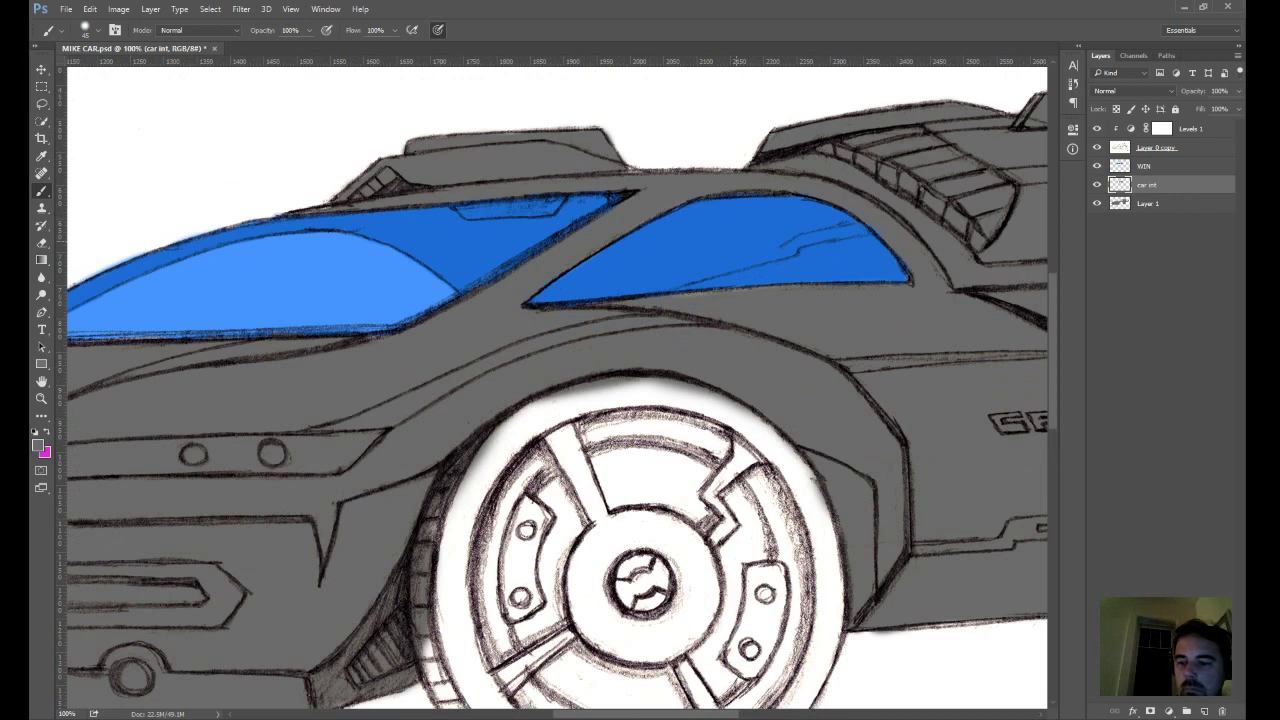
pyautogui.click(1204, 711)
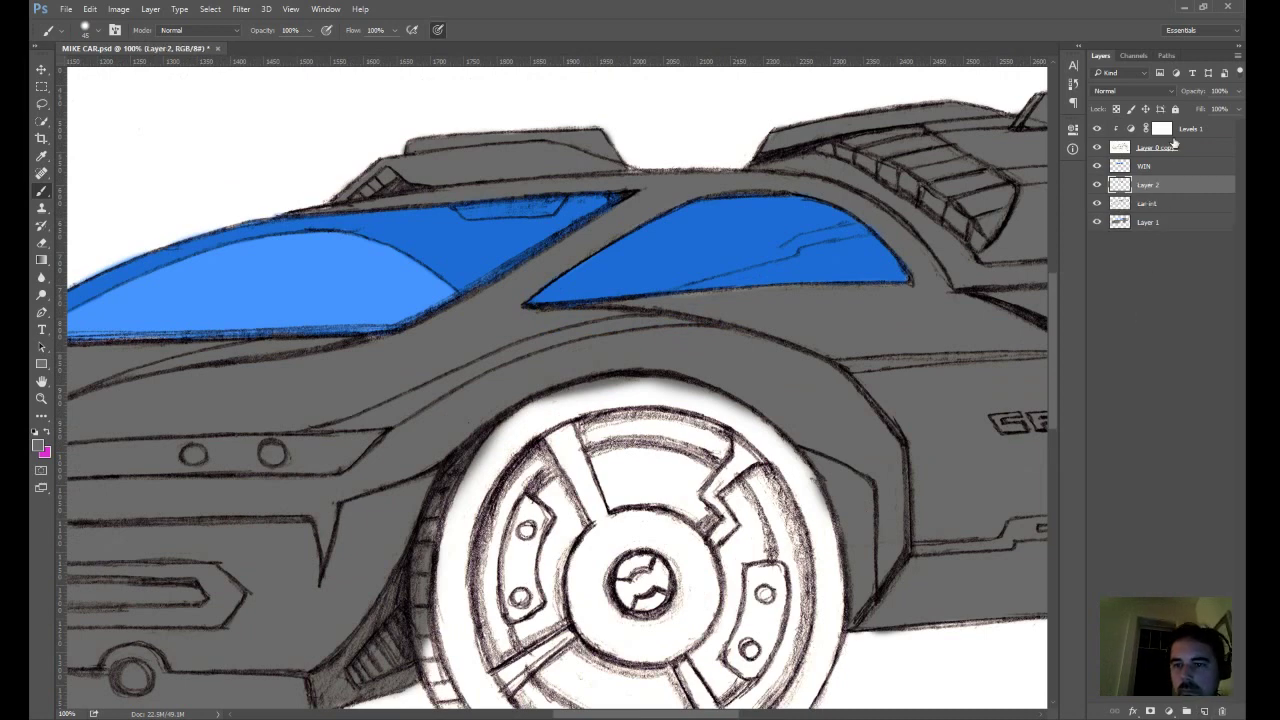
pyautogui.doubleClick(1148, 185)
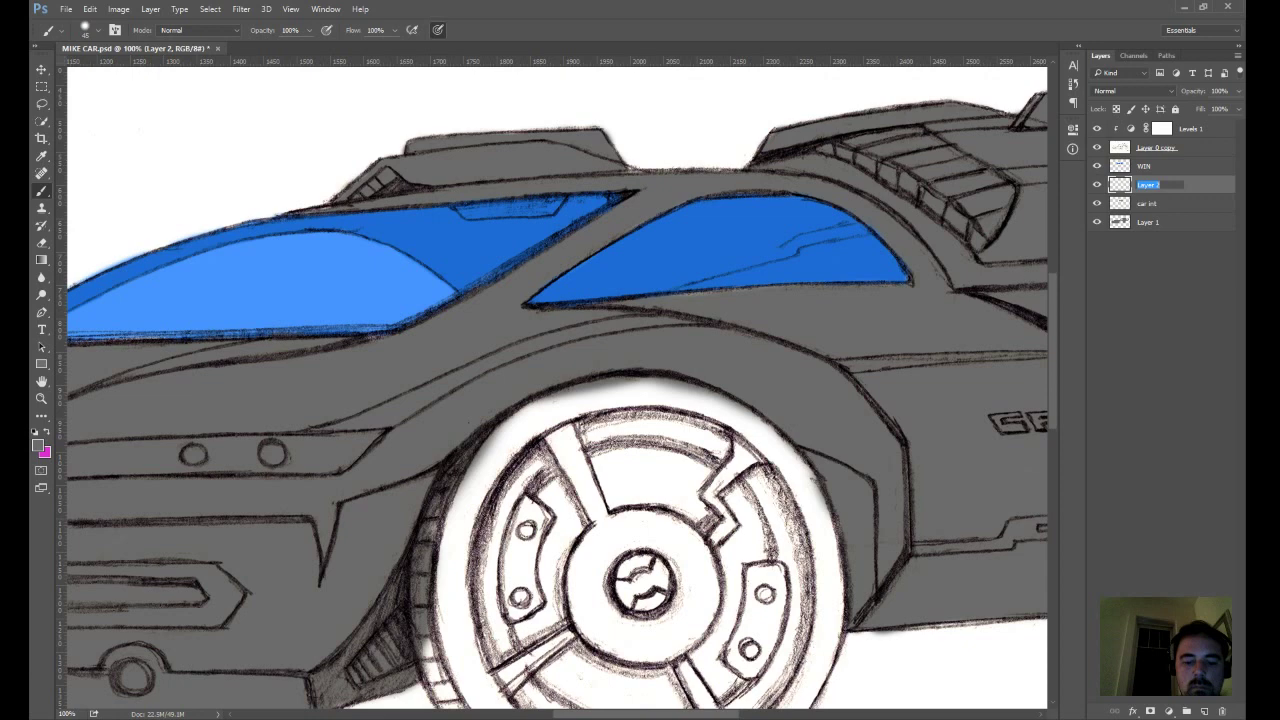
pyautogui.write('WHEEL')
pyautogui.press('Return')
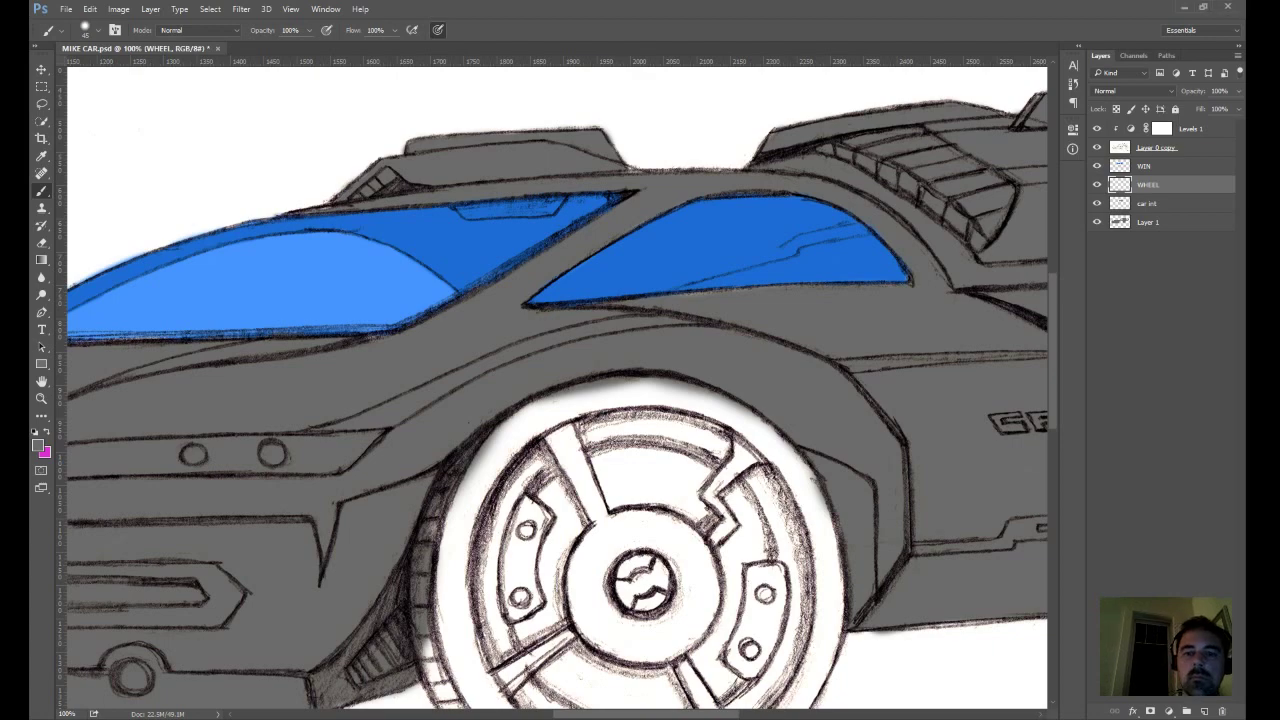
# - Fill the front wheel's rim, spokes and hub with gray on the WHEEL layer, leaving the tyre unpainted
pyautogui.moveTo(1002, 316)
pyautogui.mouseDown()
pyautogui.moveTo(786, 331)
pyautogui.moveTo(603, 217)
pyautogui.moveTo(708, 191)
pyautogui.mouseUp()
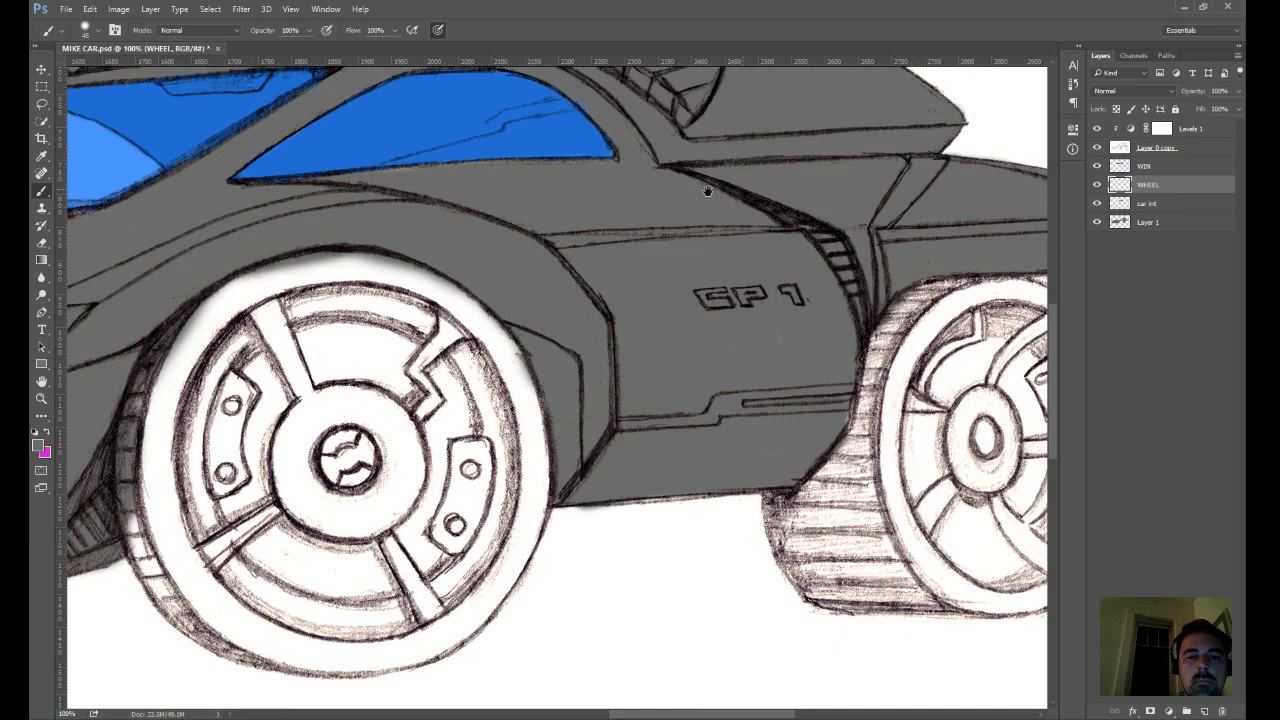
pyautogui.moveTo(707, 190); pyautogui.dragTo(797, 170)
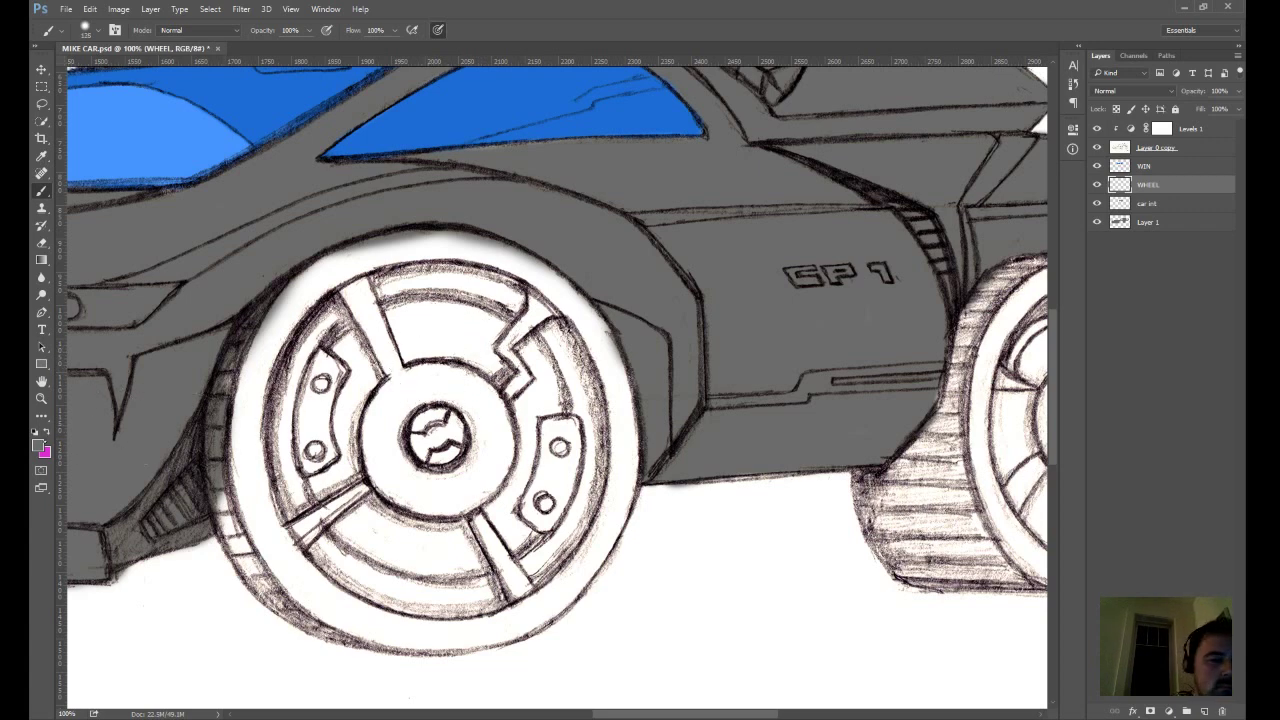
pyautogui.moveTo(345, 405)
pyautogui.mouseDown()
pyautogui.moveTo(325, 330)
pyautogui.moveTo(335, 300)
pyautogui.moveTo(362, 286)
pyautogui.moveTo(300, 550)
pyautogui.moveTo(325, 545)
pyautogui.moveTo(375, 380)
pyautogui.moveTo(430, 320)
pyautogui.moveTo(414, 276)
pyautogui.mouseUp()
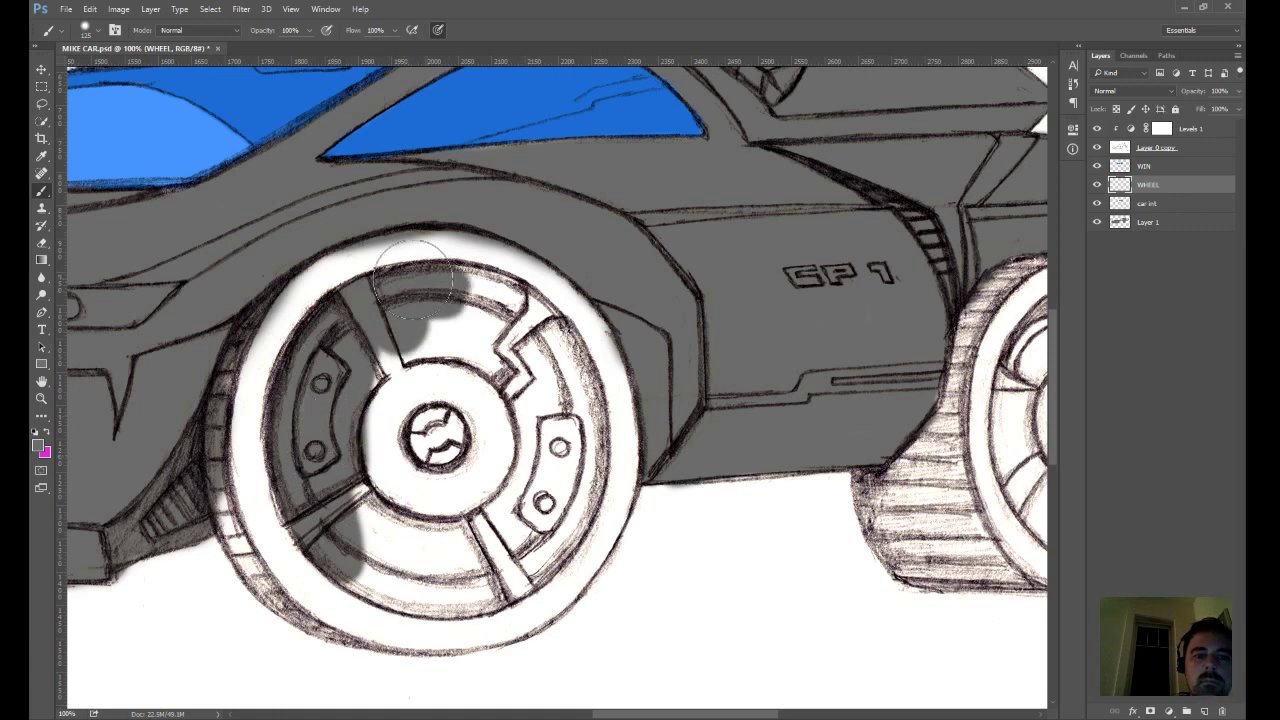
pyautogui.moveTo(413, 277)
pyautogui.mouseDown()
pyautogui.moveTo(396, 590)
pyautogui.moveTo(469, 592)
pyautogui.moveTo(440, 600)
pyautogui.moveTo(485, 587)
pyautogui.moveTo(447, 533)
pyautogui.moveTo(427, 542)
pyautogui.moveTo(370, 515)
pyautogui.moveTo(418, 457)
pyautogui.moveTo(385, 382)
pyautogui.moveTo(382, 497)
pyautogui.moveTo(430, 422)
pyautogui.moveTo(465, 415)
pyautogui.moveTo(455, 297)
pyautogui.moveTo(450, 317)
pyautogui.moveTo(485, 302)
pyautogui.moveTo(515, 317)
pyautogui.moveTo(560, 300)
pyautogui.mouseUp()
pyautogui.moveTo(558, 355); pyautogui.dragTo(580, 350)
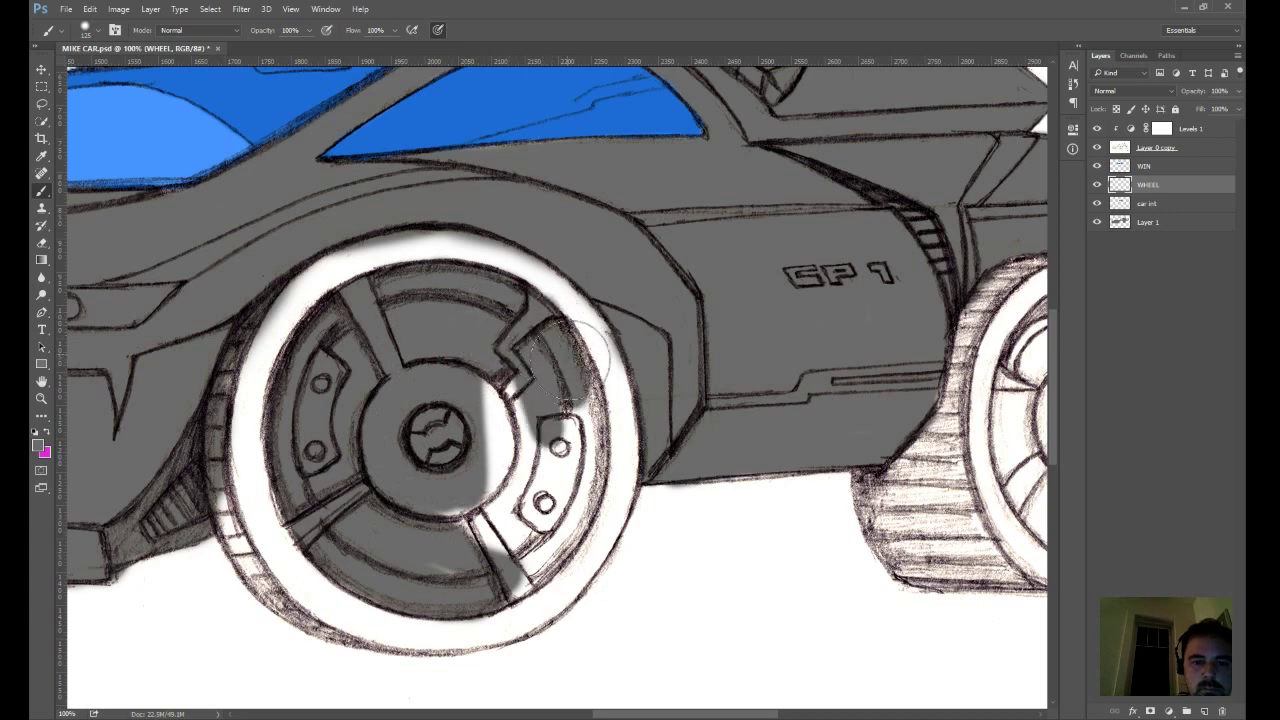
pyautogui.moveTo(570, 360)
pyautogui.mouseDown()
pyautogui.moveTo(536, 570)
pyautogui.moveTo(586, 475)
pyautogui.moveTo(561, 515)
pyautogui.moveTo(484, 458)
pyautogui.mouseUp()
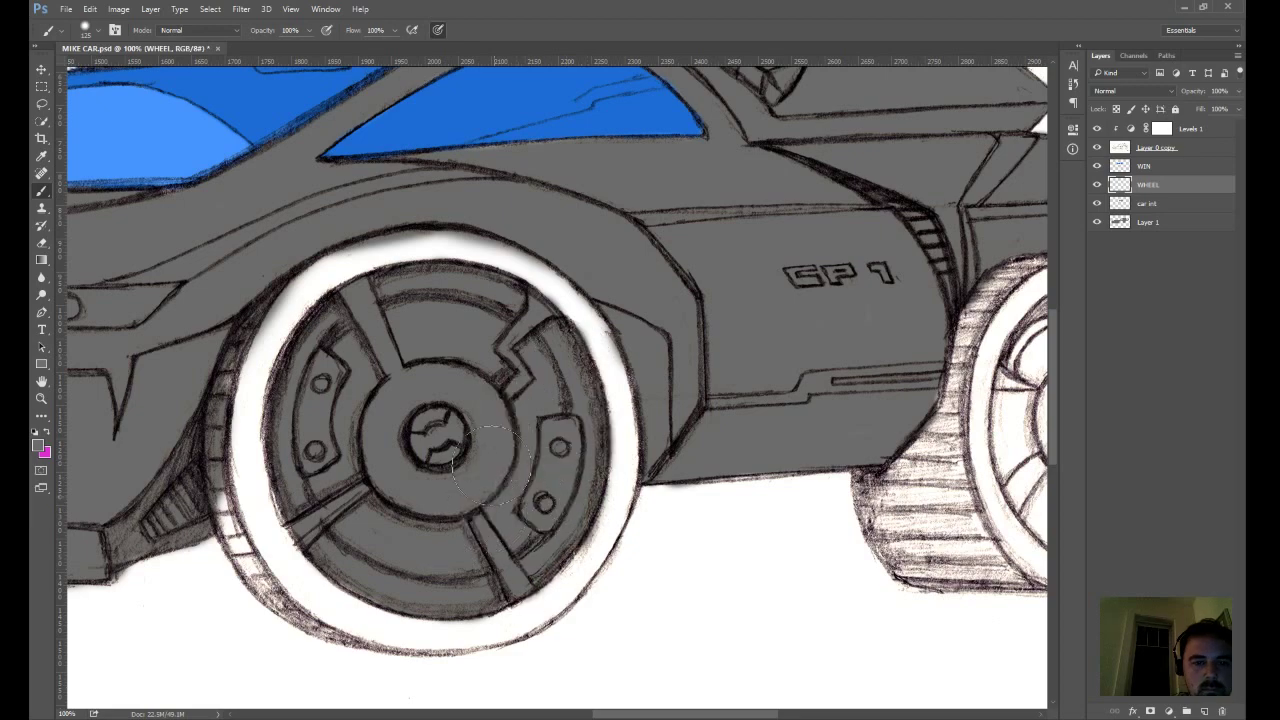
# - Fill the rear wheel's rim, spokes and hub with gray on the WHEEL layer, leaving the tyre unpainted
pyautogui.moveTo(594, 433); pyautogui.dragTo(134, 403)
pyautogui.moveTo(625, 305)
pyautogui.mouseDown()
pyautogui.moveTo(598, 335)
pyautogui.moveTo(570, 315)
pyautogui.moveTo(555, 415)
pyautogui.moveTo(572, 322)
pyautogui.mouseUp()
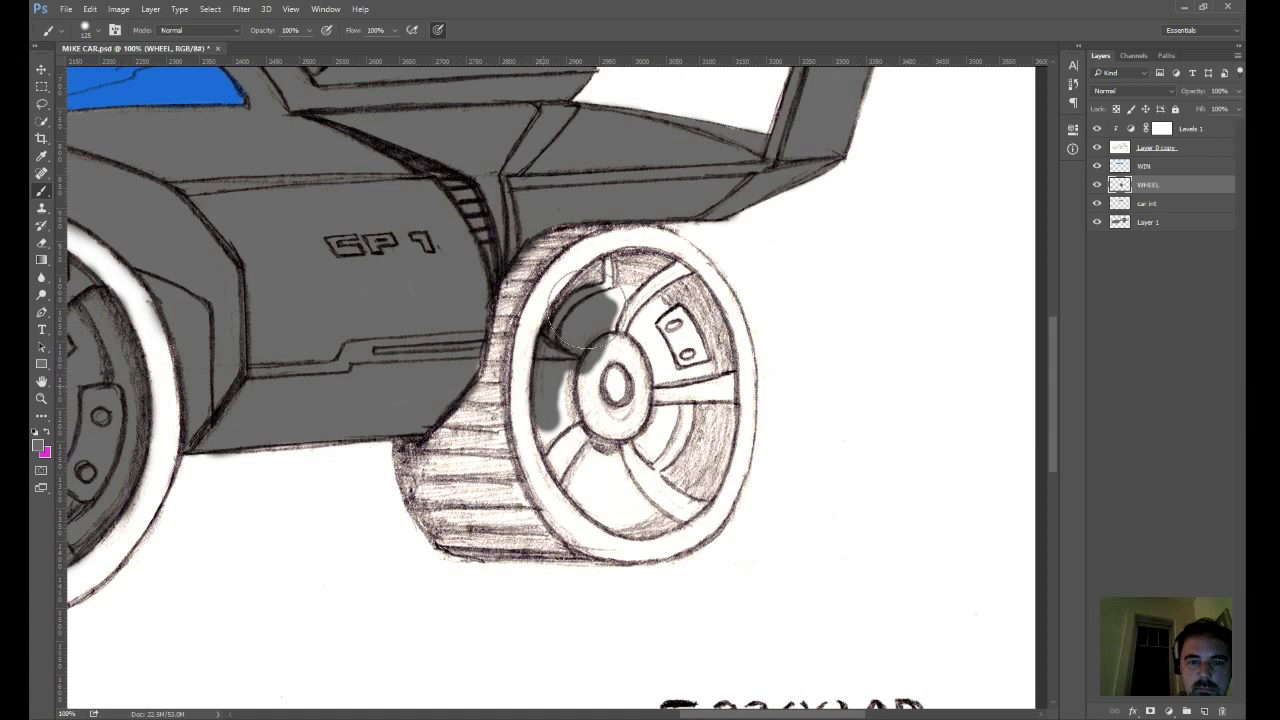
pyautogui.moveTo(590, 308)
pyautogui.mouseDown()
pyautogui.moveTo(627, 308)
pyautogui.moveTo(647, 273)
pyautogui.moveTo(682, 273)
pyautogui.moveTo(702, 308)
pyautogui.moveTo(672, 328)
pyautogui.moveTo(607, 336)
pyautogui.moveTo(592, 373)
pyautogui.moveTo(603, 505)
pyautogui.moveTo(639, 523)
pyautogui.moveTo(627, 488)
pyautogui.moveTo(665, 330)
pyautogui.mouseUp()
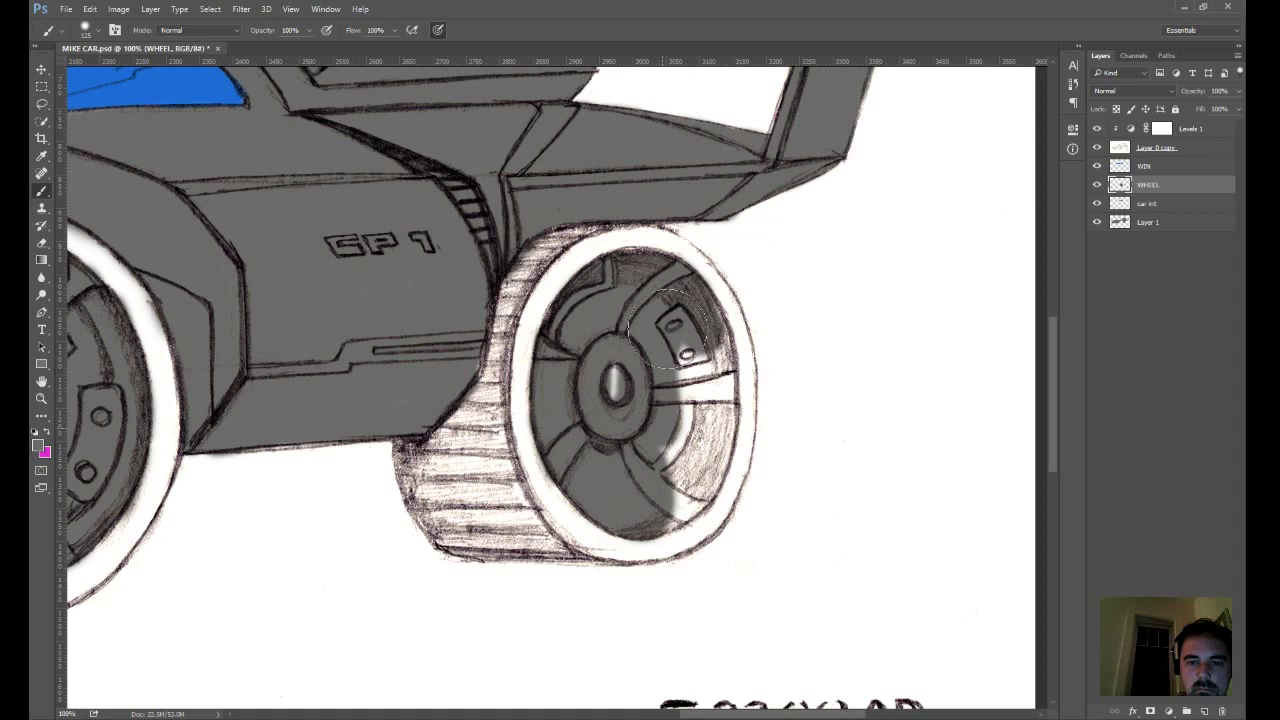
pyautogui.moveTo(668, 328)
pyautogui.mouseDown()
pyautogui.moveTo(610, 272)
pyautogui.moveTo(650, 245)
pyautogui.mouseUp()
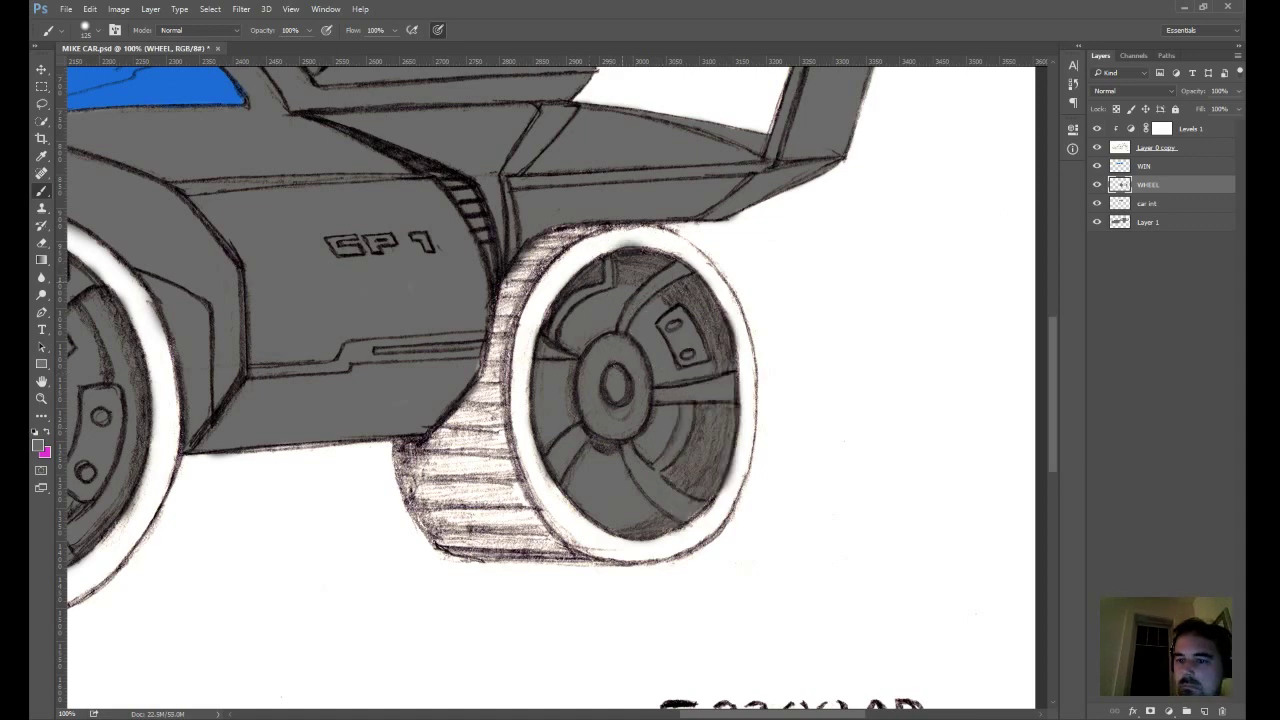
# - Add a new layer named TIRE directly above the WHEEL layer
pyautogui.click(1204, 711)
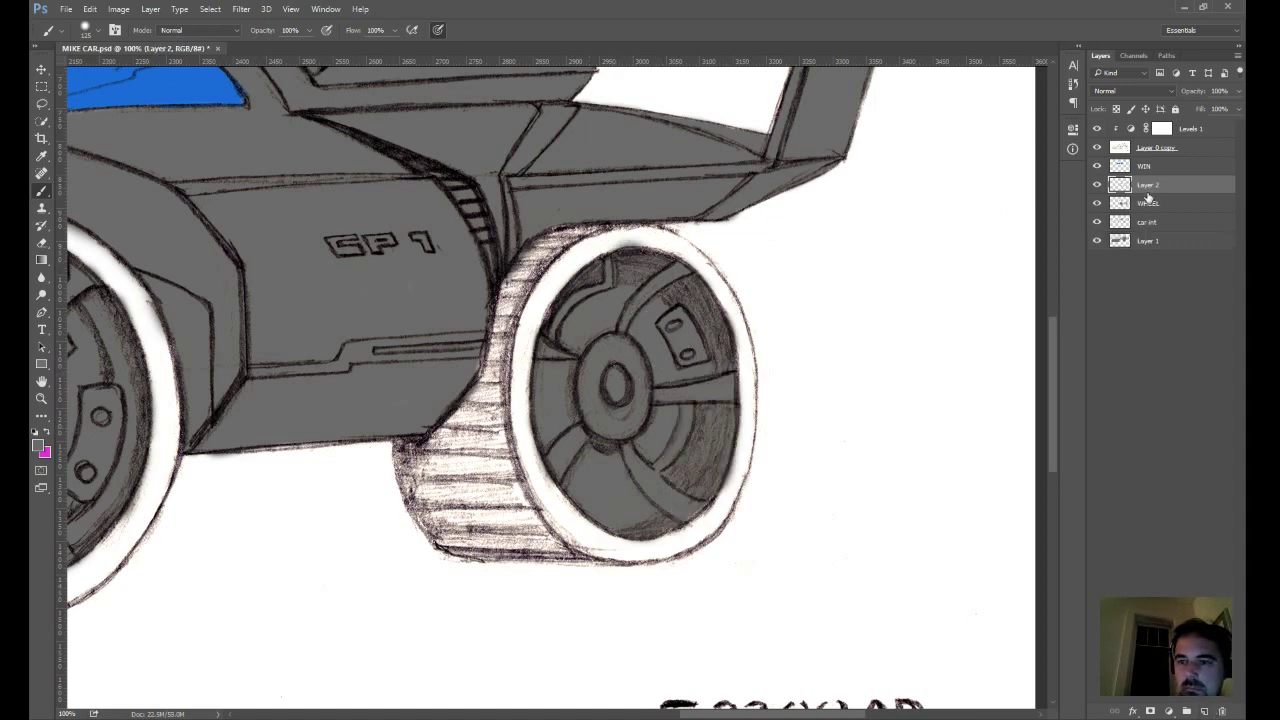
pyautogui.doubleClick(1147, 187)
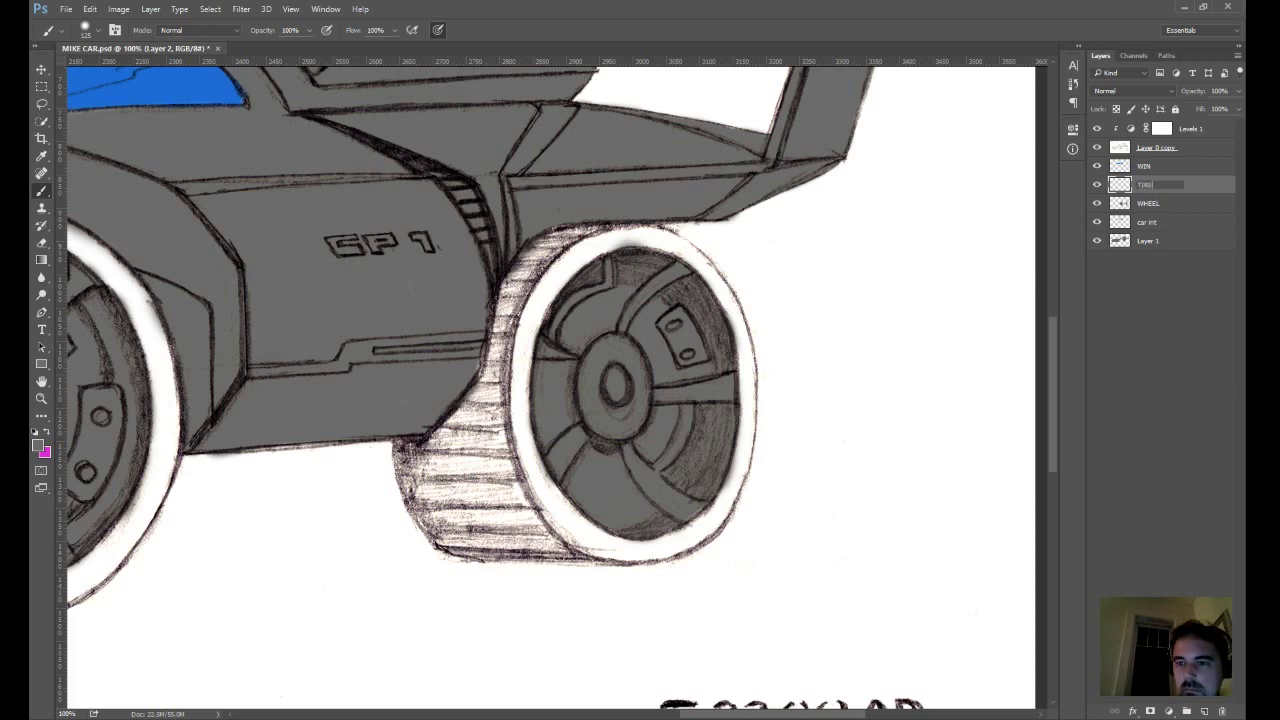
pyautogui.press('Return')
# - Start painting the rear tyre's tread dark gray on the TIRE layer and move the TIRE and WHEEL layers beneath Layer 1
pyautogui.moveTo(515, 300)
pyautogui.mouseDown()
pyautogui.moveTo(508, 402)
pyautogui.moveTo(513, 365)
pyautogui.moveTo(525, 395)
pyautogui.mouseUp()
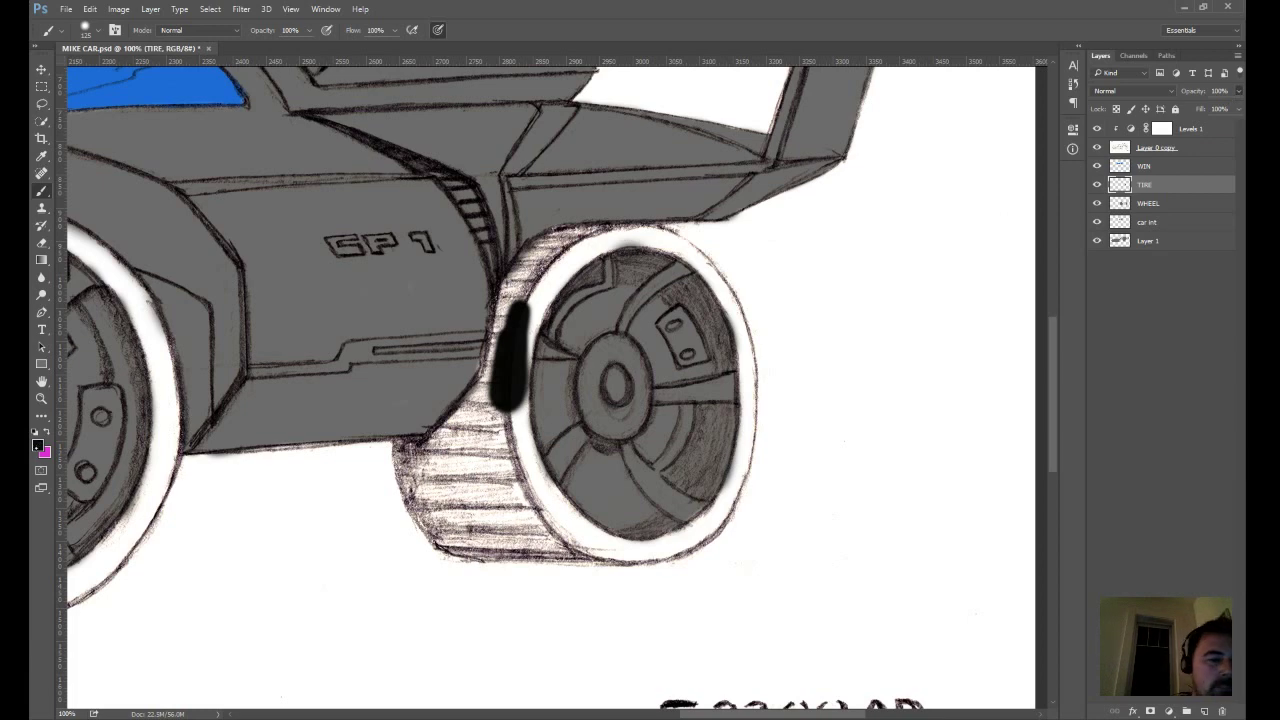
pyautogui.press('alt')
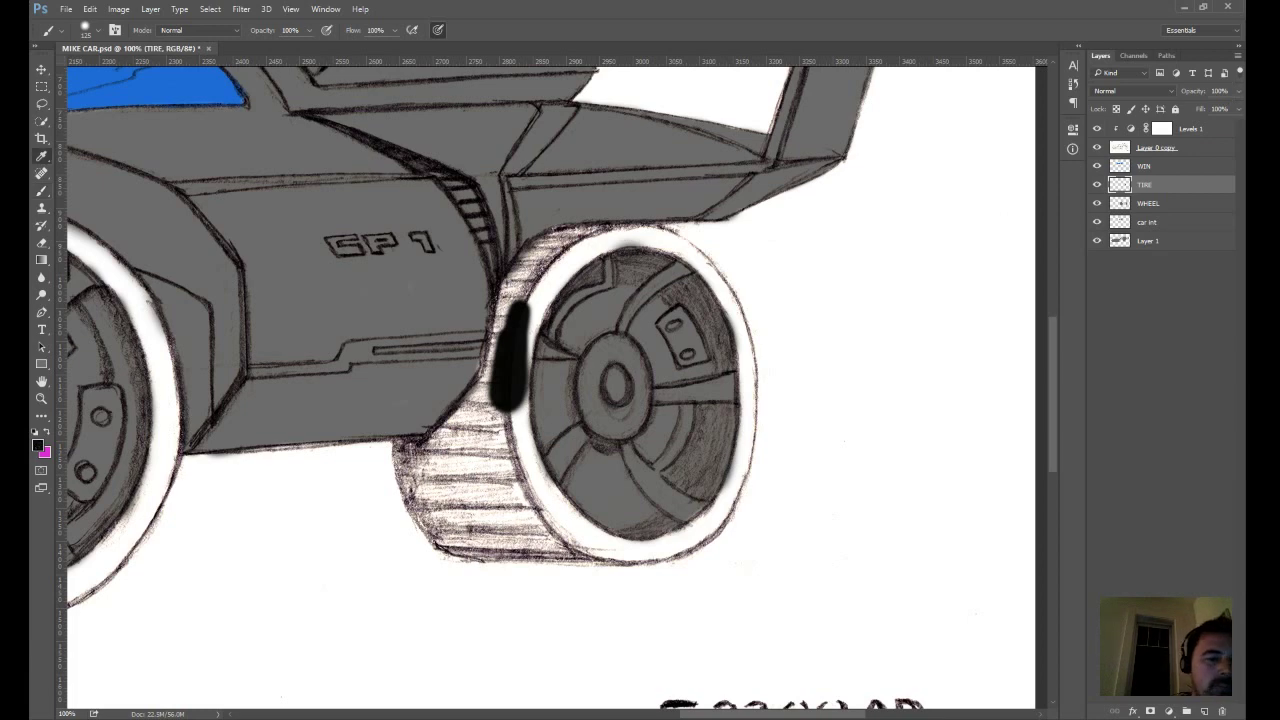
pyautogui.keyDown('alt'); pyautogui.click(514, 308); pyautogui.keyUp('alt')
pyautogui.moveTo(514, 308)
pyautogui.mouseDown()
pyautogui.moveTo(508, 448)
pyautogui.moveTo(466, 418)
pyautogui.moveTo(462, 430)
pyautogui.mouseUp()
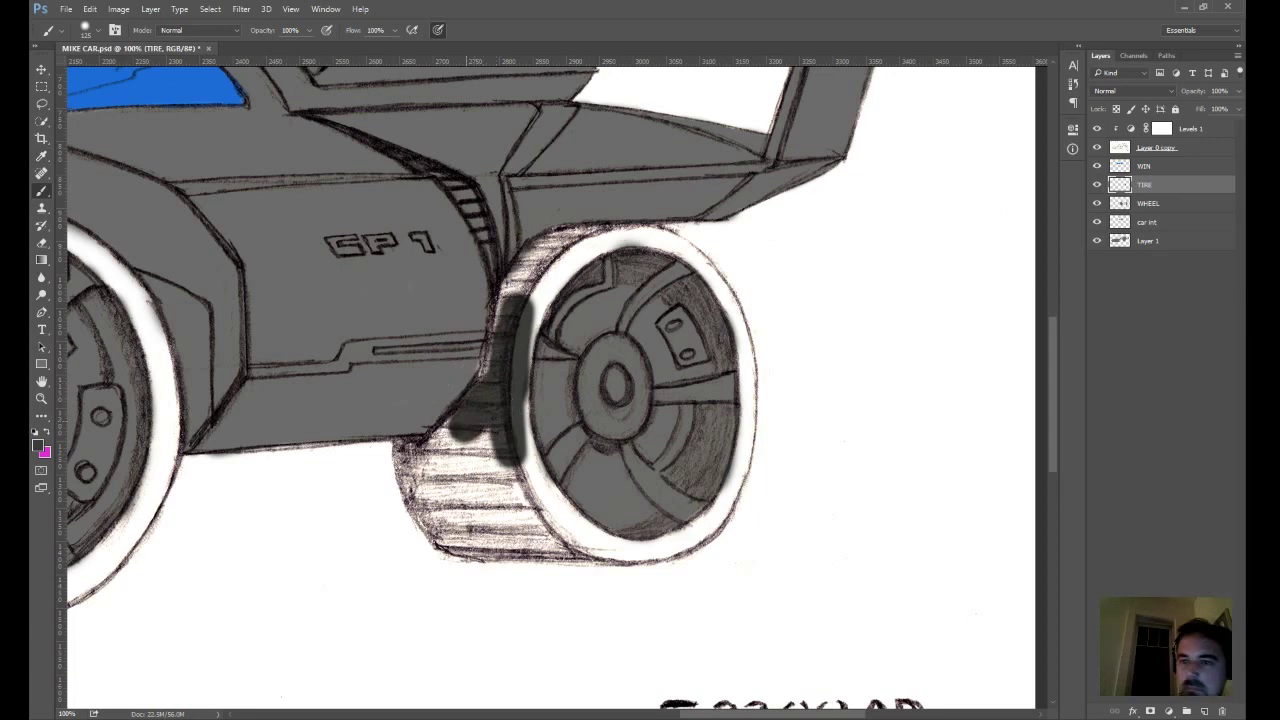
pyautogui.moveTo(1162, 188); pyautogui.dragTo(1169, 238)
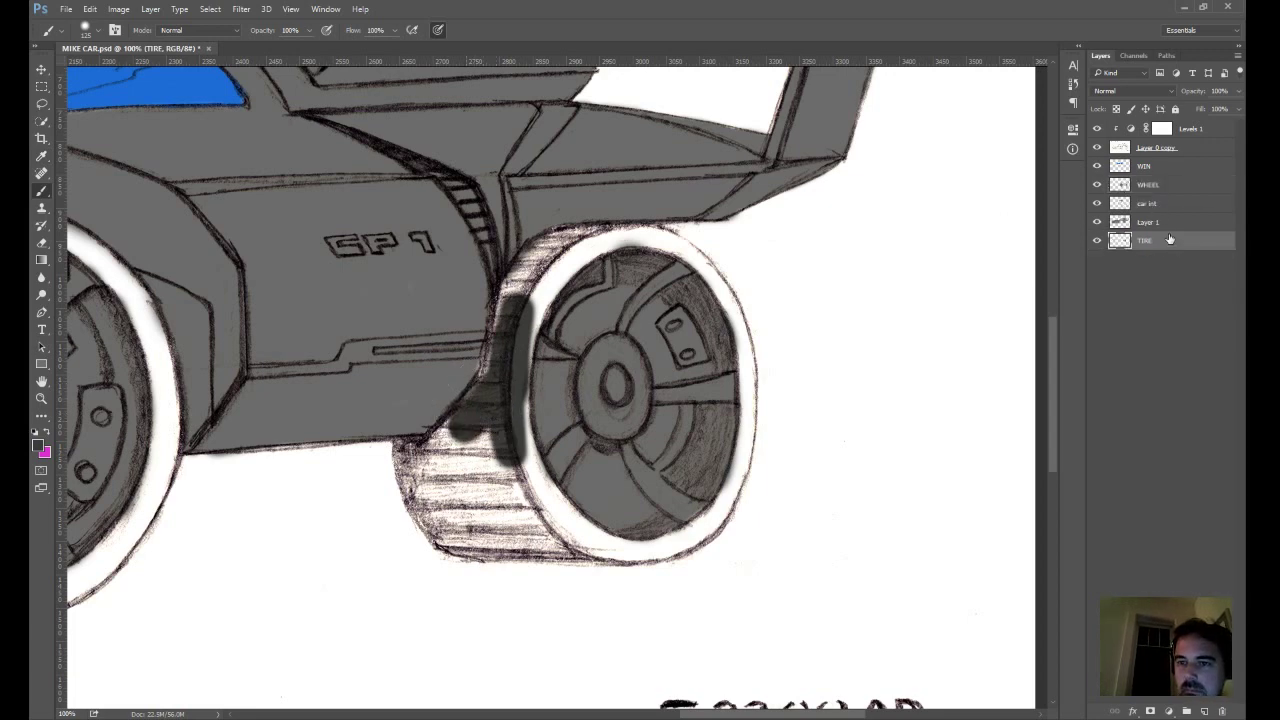
pyautogui.moveTo(1163, 186); pyautogui.dragTo(1168, 246)
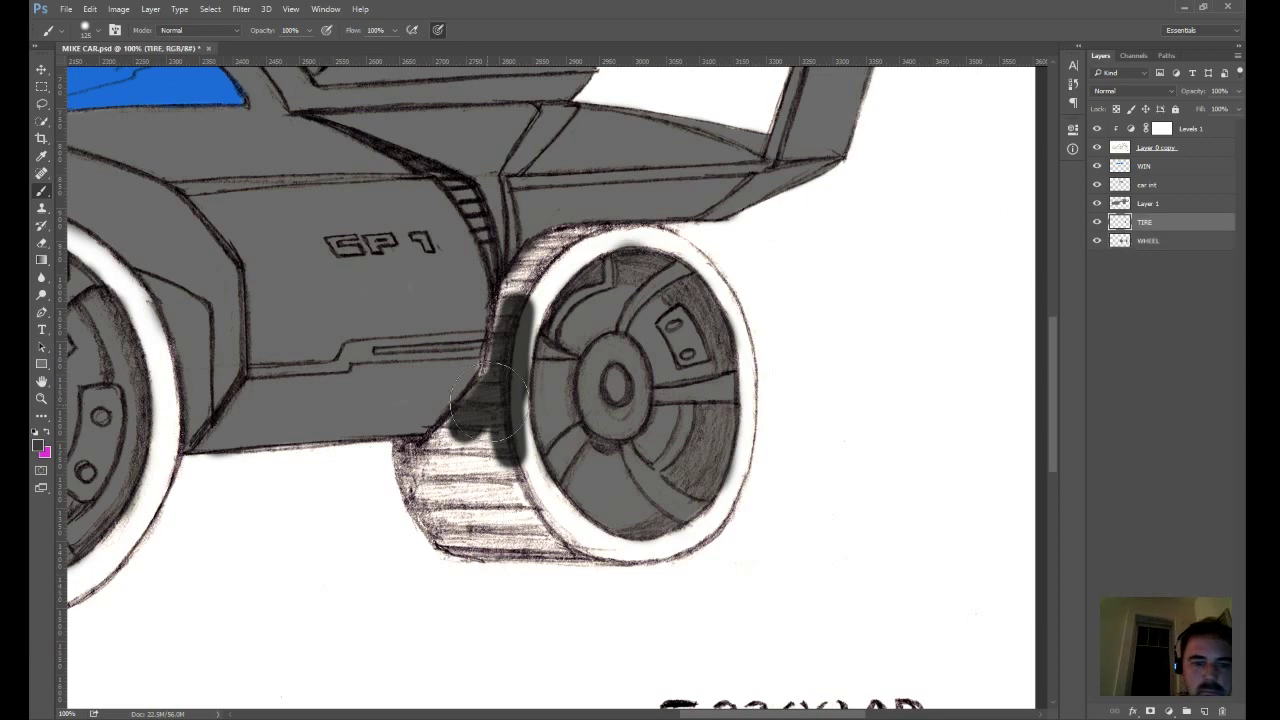
# - Fill the rest of the rear tyre's tread and the full sidewall ring around the rim with dark gray on the TIRE layer
pyautogui.moveTo(488, 400)
pyautogui.mouseDown()
pyautogui.moveTo(415, 475)
pyautogui.moveTo(415, 530)
pyautogui.moveTo(425, 510)
pyautogui.moveTo(440, 525)
pyautogui.moveTo(471, 443)
pyautogui.moveTo(500, 420)
pyautogui.moveTo(495, 470)
pyautogui.mouseUp()
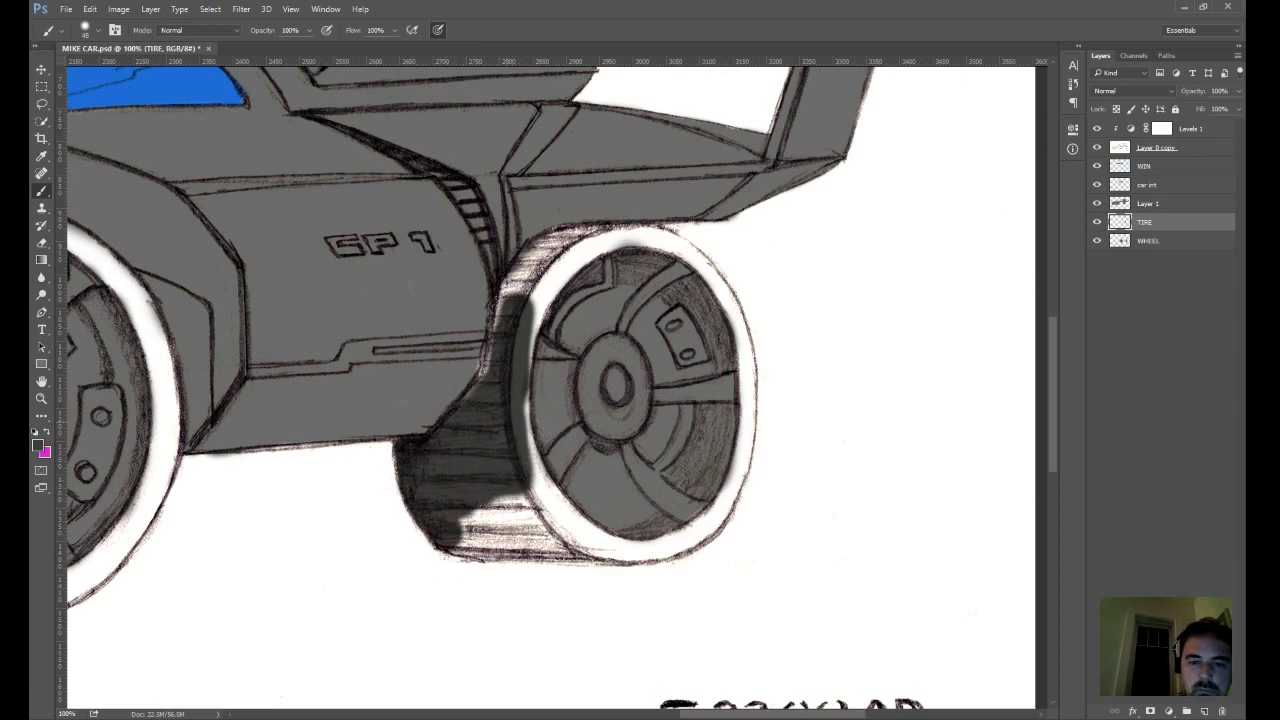
pyautogui.moveTo(512, 305); pyautogui.dragTo(480, 390)
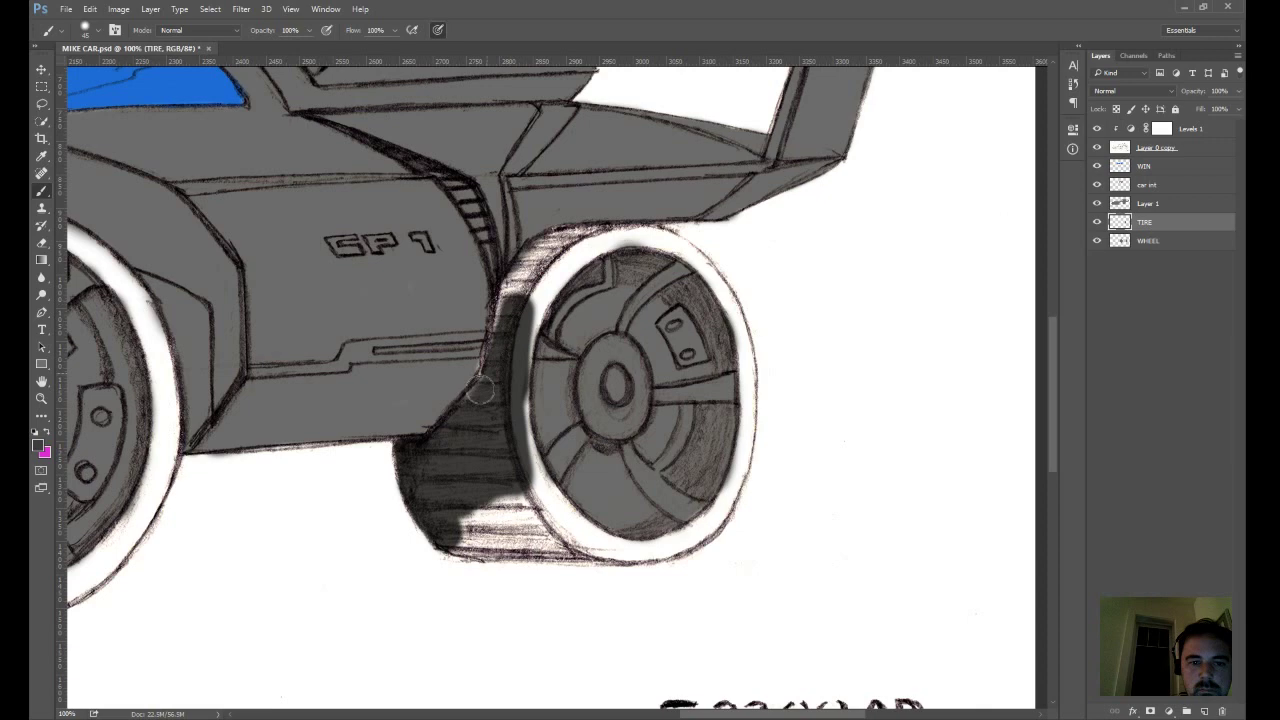
pyautogui.moveTo(480, 390); pyautogui.dragTo(515, 376)
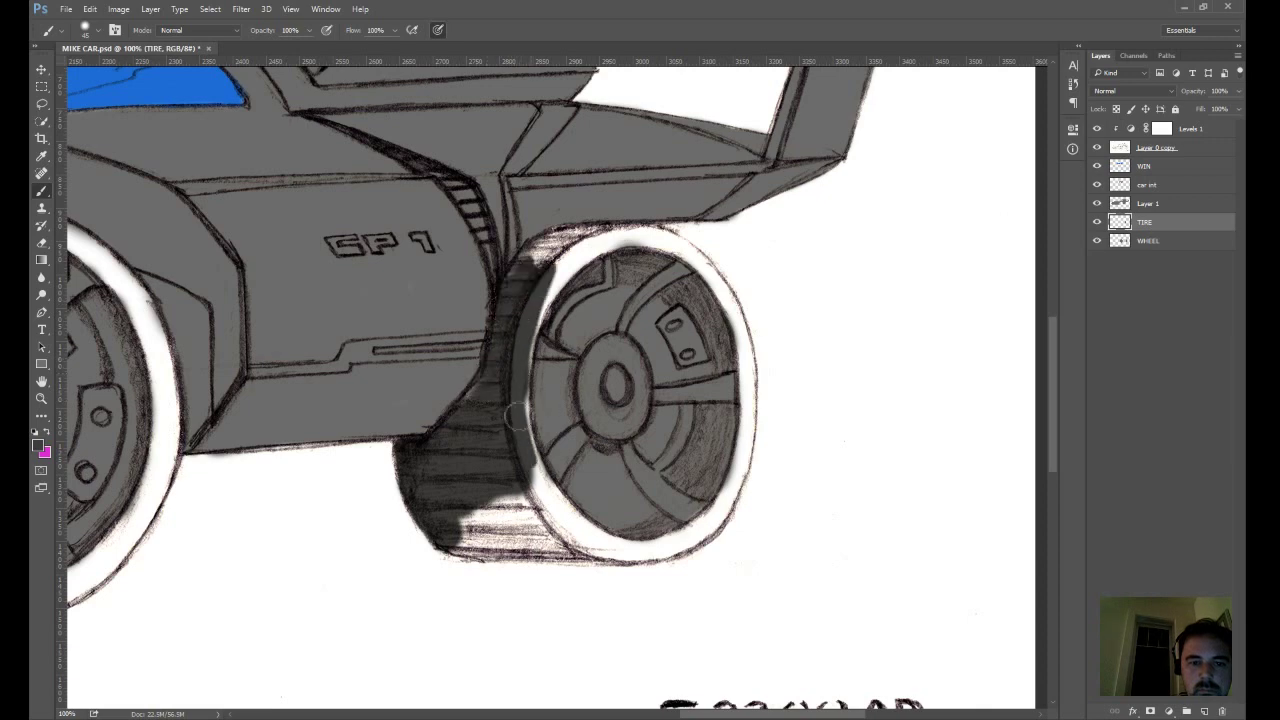
pyautogui.moveTo(519, 453)
pyautogui.mouseDown()
pyautogui.moveTo(554, 274)
pyautogui.moveTo(526, 361)
pyautogui.moveTo(572, 251)
pyautogui.moveTo(527, 259)
pyautogui.moveTo(514, 276)
pyautogui.moveTo(558, 236)
pyautogui.moveTo(561, 266)
pyautogui.moveTo(596, 246)
pyautogui.mouseUp()
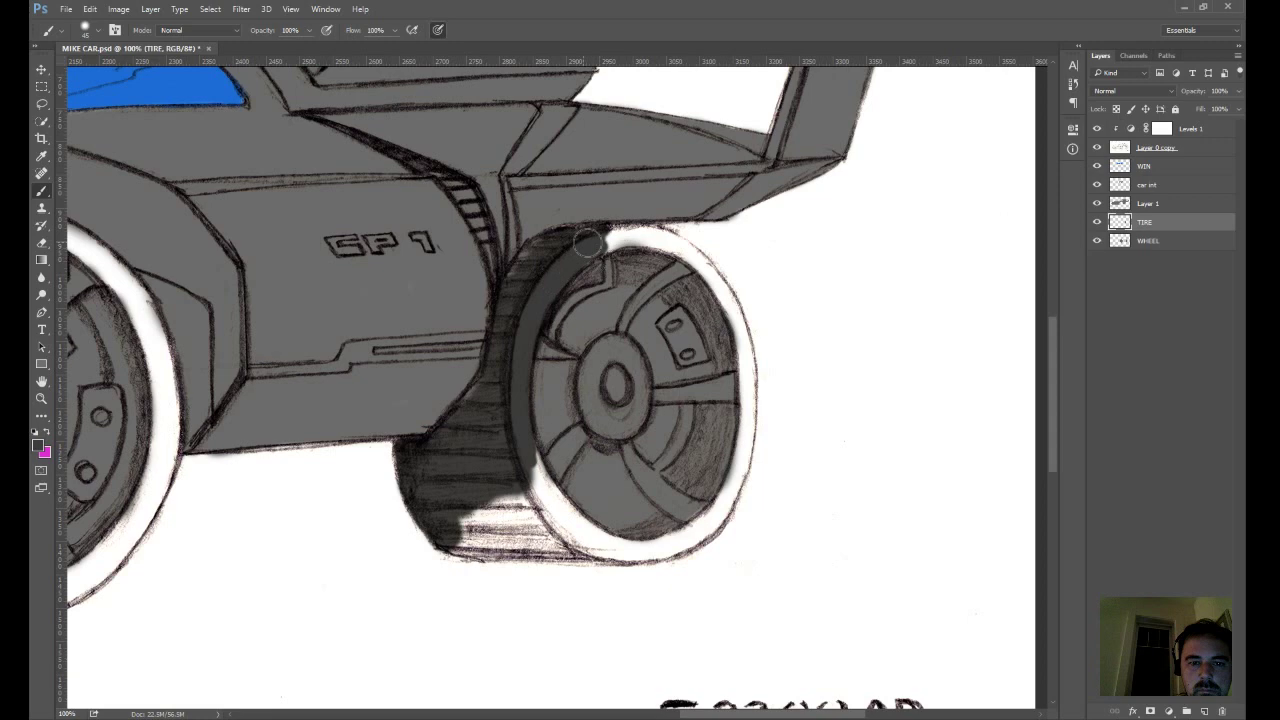
pyautogui.moveTo(580, 550)
pyautogui.mouseDown()
pyautogui.moveTo(460, 505)
pyautogui.moveTo(495, 515)
pyautogui.moveTo(537, 492)
pyautogui.moveTo(545, 458)
pyautogui.moveTo(528, 450)
pyautogui.moveTo(568, 530)
pyautogui.moveTo(518, 510)
pyautogui.mouseUp()
pyautogui.moveTo(554, 262)
pyautogui.mouseDown()
pyautogui.moveTo(630, 236)
pyautogui.moveTo(600, 230)
pyautogui.mouseUp()
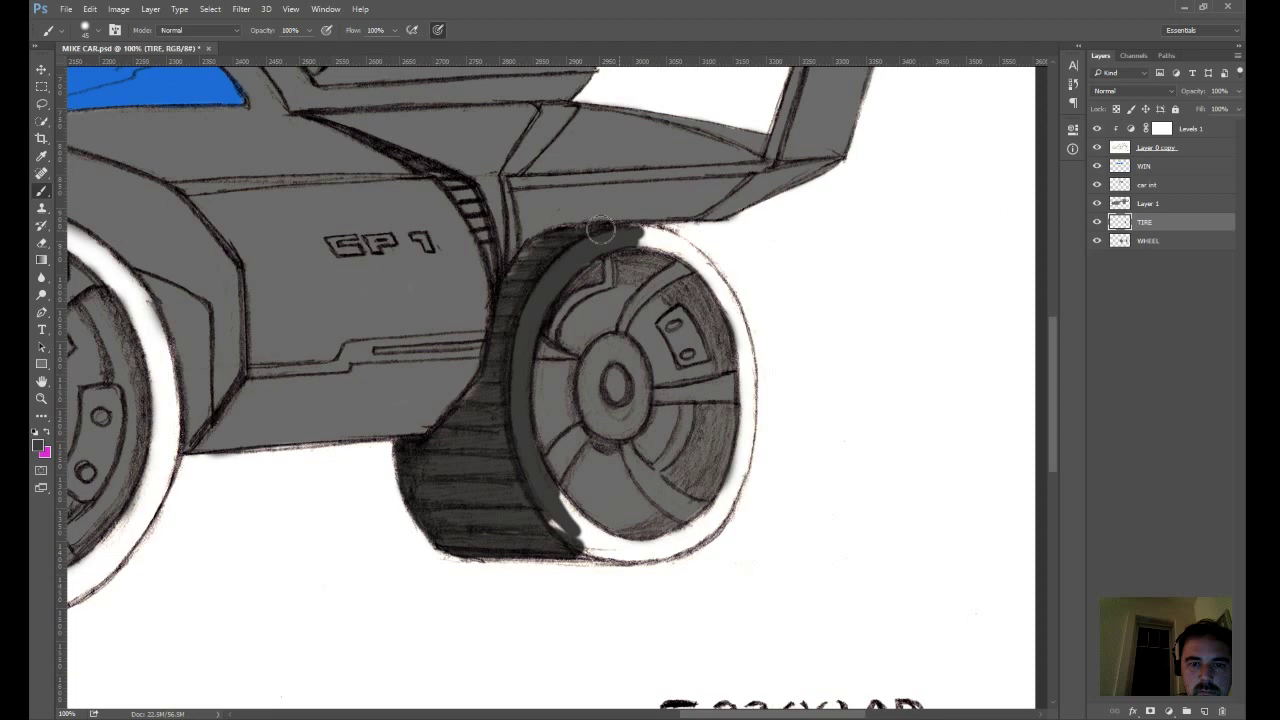
pyautogui.moveTo(600, 230)
pyautogui.mouseDown()
pyautogui.moveTo(695, 258)
pyautogui.moveTo(688, 249)
pyautogui.moveTo(673, 240)
pyautogui.moveTo(733, 305)
pyautogui.moveTo(750, 376)
pyautogui.mouseUp()
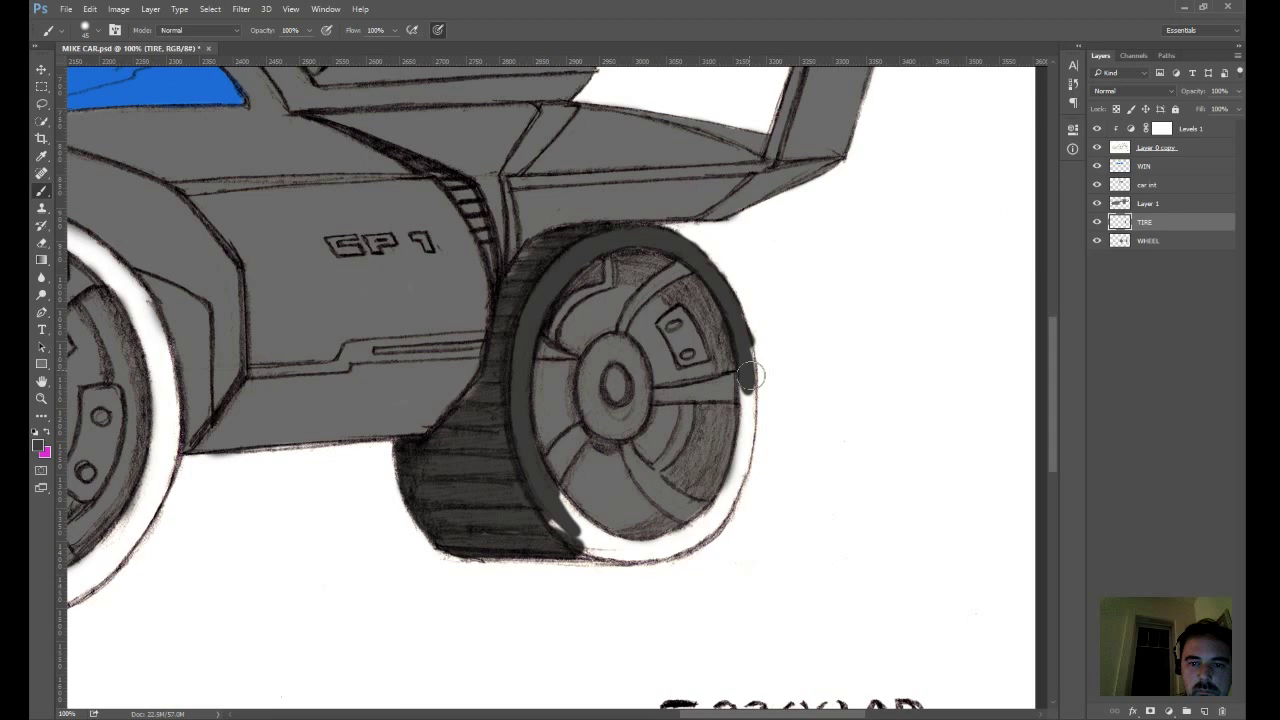
pyautogui.moveTo(750, 376); pyautogui.dragTo(712, 530)
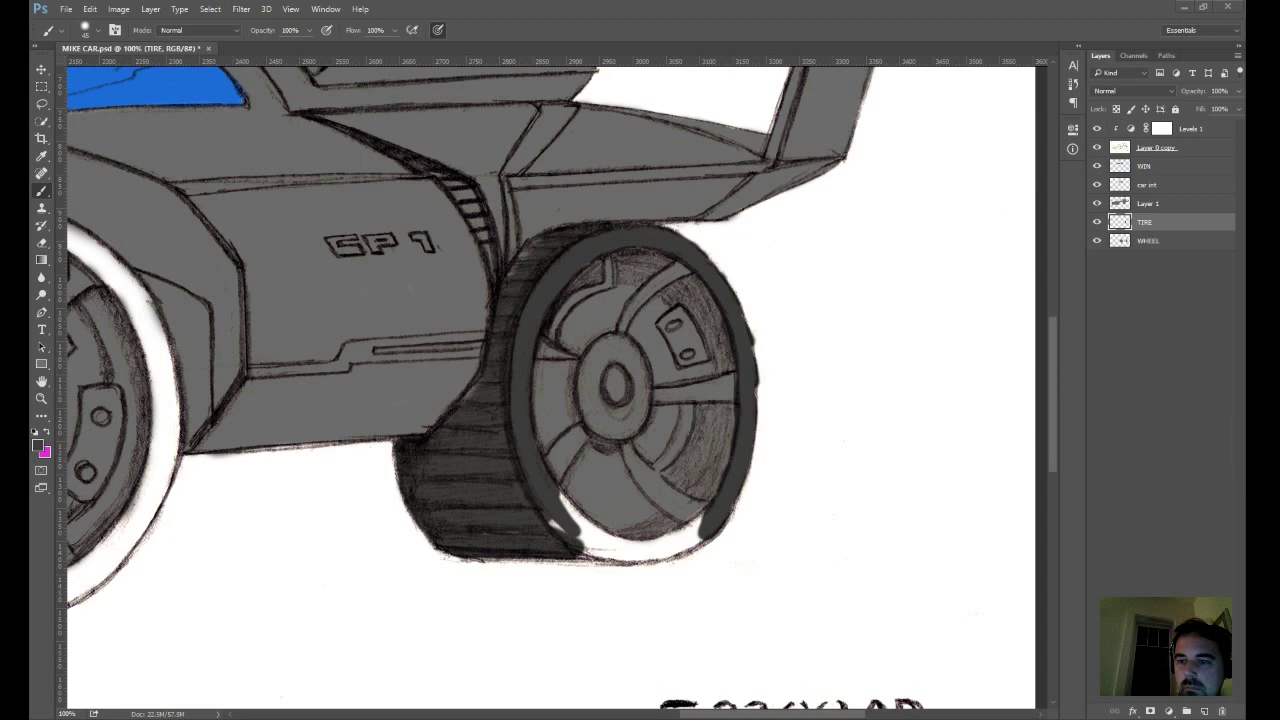
pyautogui.moveTo(700, 528)
pyautogui.mouseDown()
pyautogui.moveTo(600, 545)
pyautogui.moveTo(550, 500)
pyautogui.moveTo(592, 540)
pyautogui.moveTo(612, 540)
pyautogui.moveTo(590, 552)
pyautogui.moveTo(646, 549)
pyautogui.mouseUp()
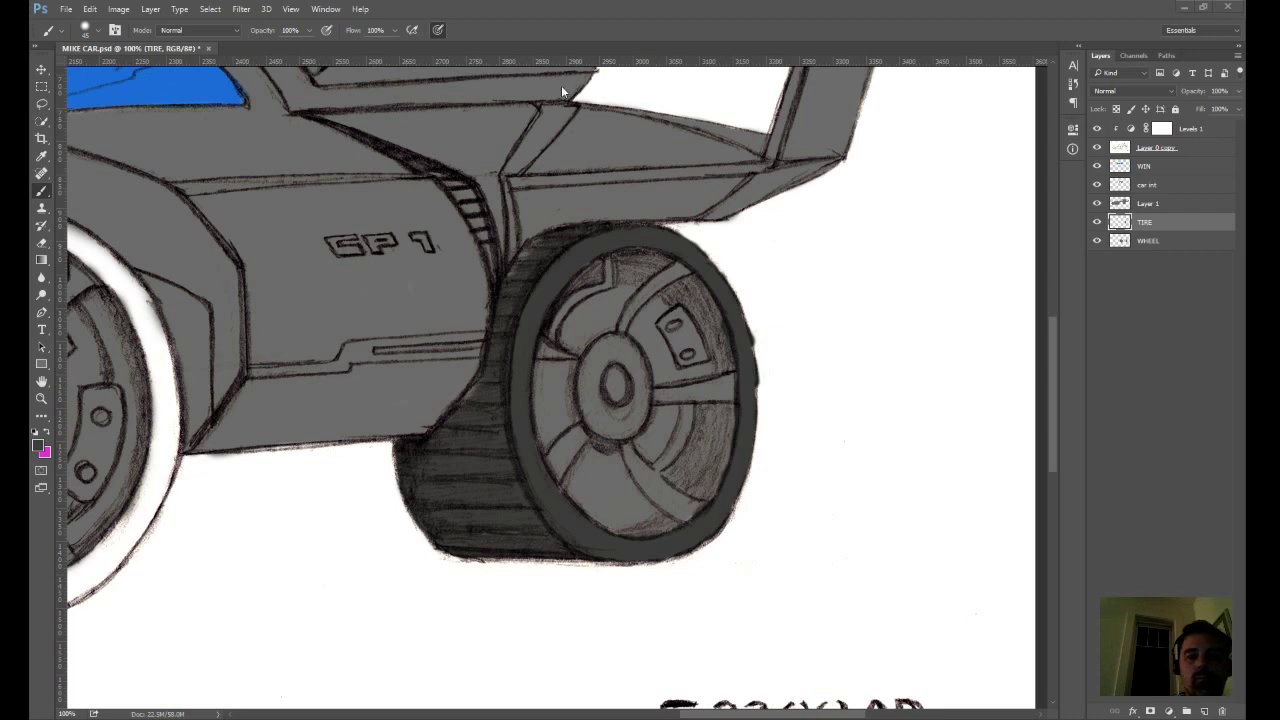
# - Begin the front tyre's sidewall in dark gray and move the TIRE and WHEEL layers above Layer 1, below car int
pyautogui.hotkey('ctrl', '-')
pyautogui.hotkey('ctrl', '-')
pyautogui.hotkey('ctrl', '-')
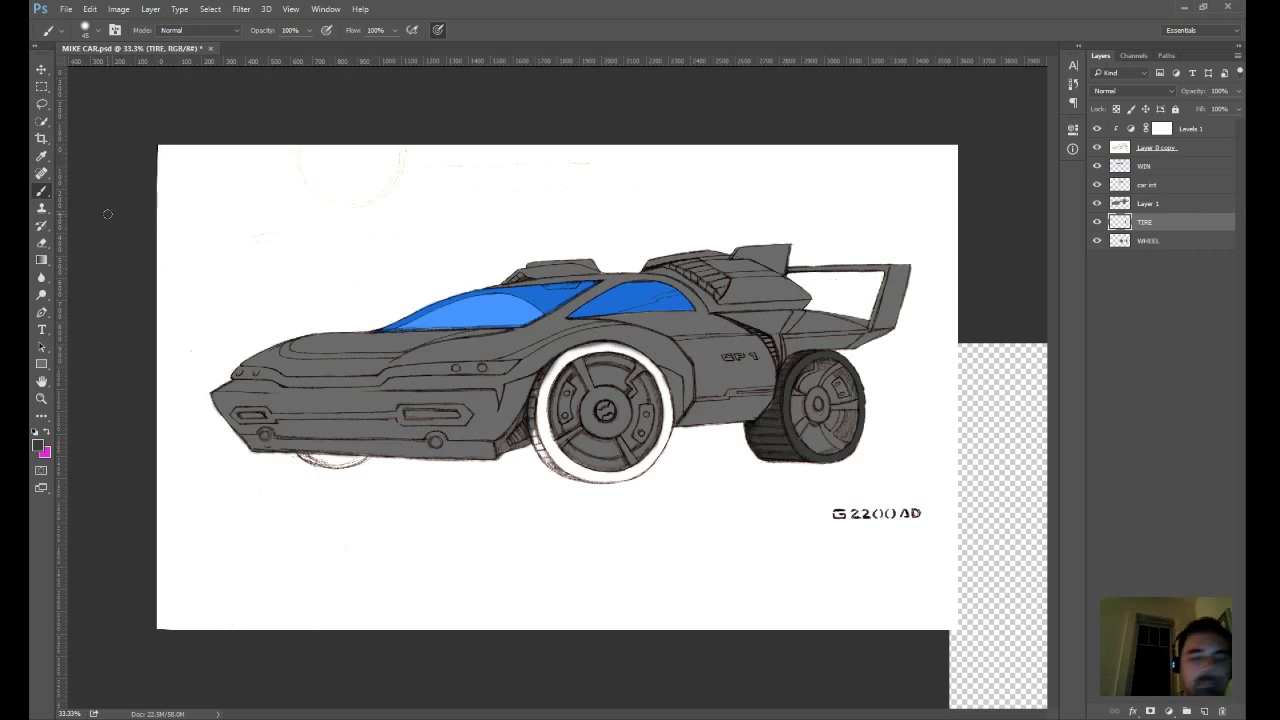
pyautogui.scroll(3, 616, 463)
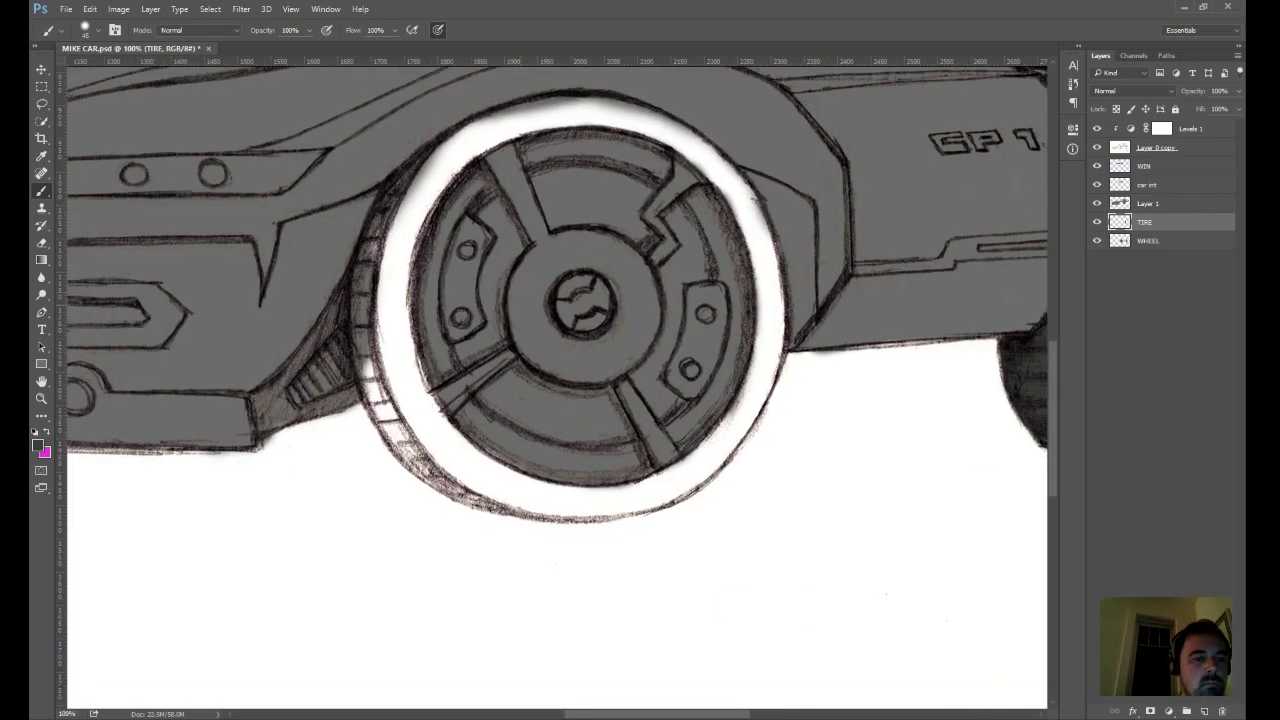
pyautogui.moveTo(419, 197); pyautogui.dragTo(385, 301)
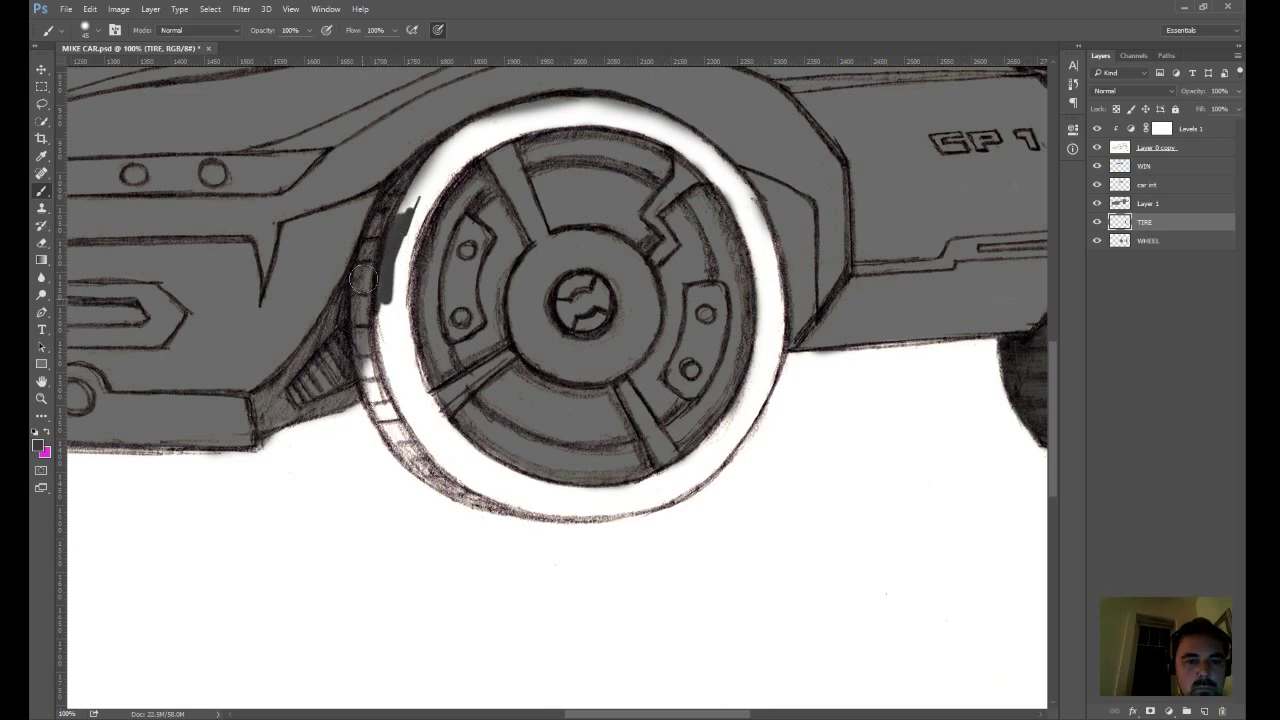
pyautogui.moveTo(1158, 223); pyautogui.dragTo(1158, 200)
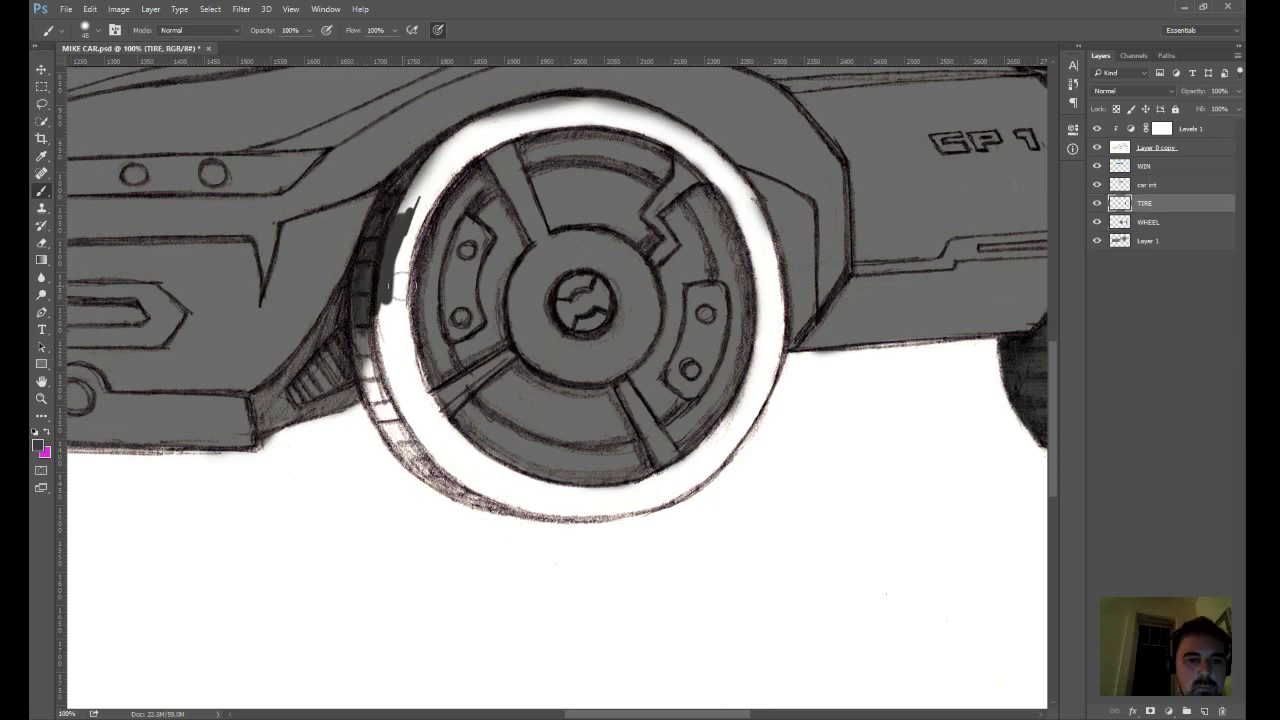
# - Fill the front tyre's tread and the whole sidewall ring around the rim with dark gray on the TIRE layer
pyautogui.moveTo(399, 290)
pyautogui.mouseDown()
pyautogui.moveTo(365, 349)
pyautogui.moveTo(361, 276)
pyautogui.moveTo(370, 384)
pyautogui.moveTo(359, 338)
pyautogui.moveTo(383, 360)
pyautogui.moveTo(385, 430)
pyautogui.moveTo(372, 400)
pyautogui.moveTo(400, 450)
pyautogui.moveTo(392, 340)
pyautogui.moveTo(398, 275)
pyautogui.moveTo(402, 354)
pyautogui.moveTo(418, 205)
pyautogui.mouseUp()
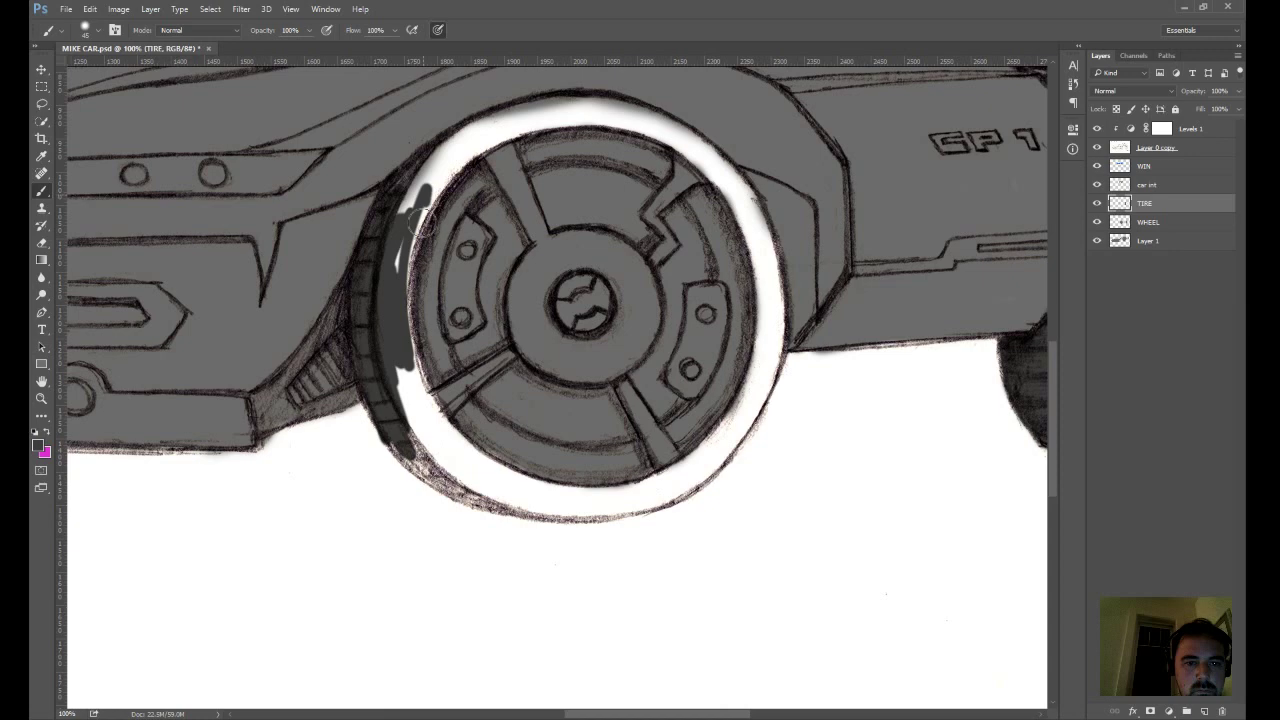
pyautogui.moveTo(420, 222)
pyautogui.mouseDown()
pyautogui.moveTo(381, 212)
pyautogui.moveTo(472, 146)
pyautogui.moveTo(414, 222)
pyautogui.moveTo(455, 157)
pyautogui.moveTo(433, 188)
pyautogui.moveTo(457, 158)
pyautogui.moveTo(421, 230)
pyautogui.moveTo(496, 124)
pyautogui.moveTo(426, 165)
pyautogui.moveTo(496, 121)
pyautogui.moveTo(481, 121)
pyautogui.moveTo(565, 113)
pyautogui.moveTo(503, 124)
pyautogui.moveTo(553, 104)
pyautogui.mouseUp()
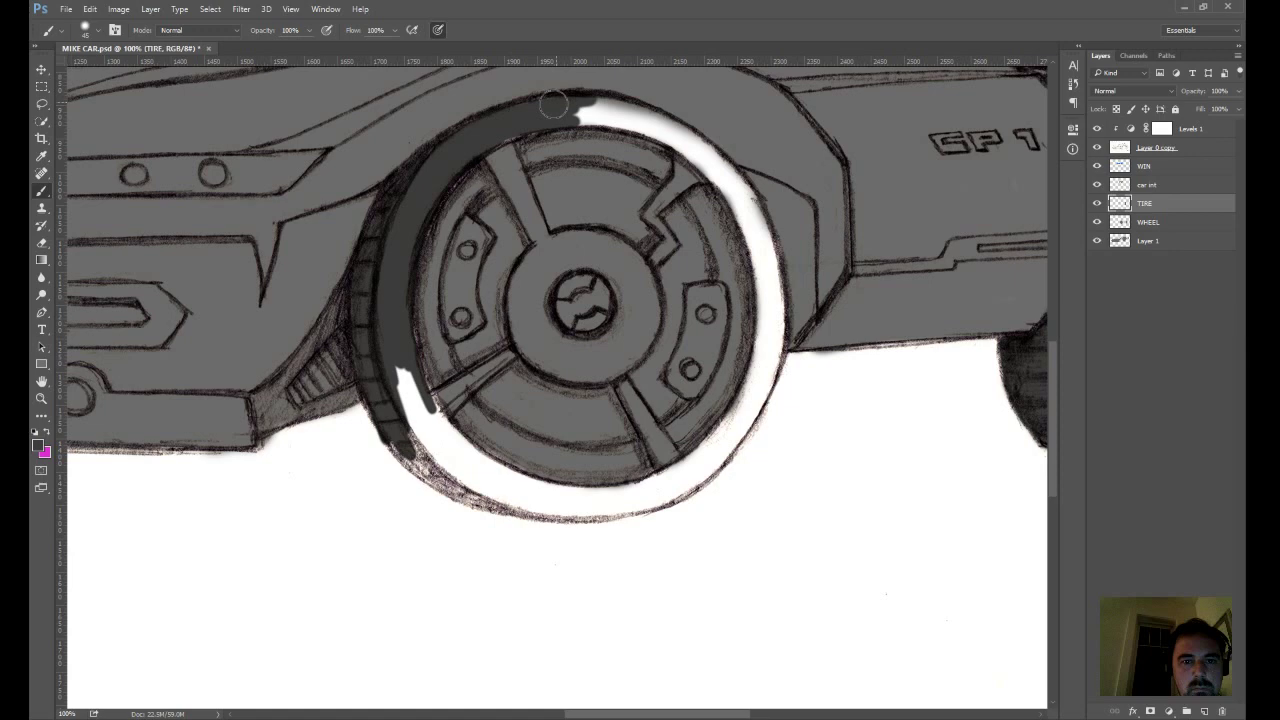
pyautogui.moveTo(553, 104)
pyautogui.mouseDown()
pyautogui.moveTo(660, 122)
pyautogui.moveTo(716, 155)
pyautogui.moveTo(690, 150)
pyautogui.moveTo(745, 198)
pyautogui.moveTo(724, 170)
pyautogui.moveTo(768, 277)
pyautogui.moveTo(765, 327)
pyautogui.moveTo(765, 261)
pyautogui.mouseUp()
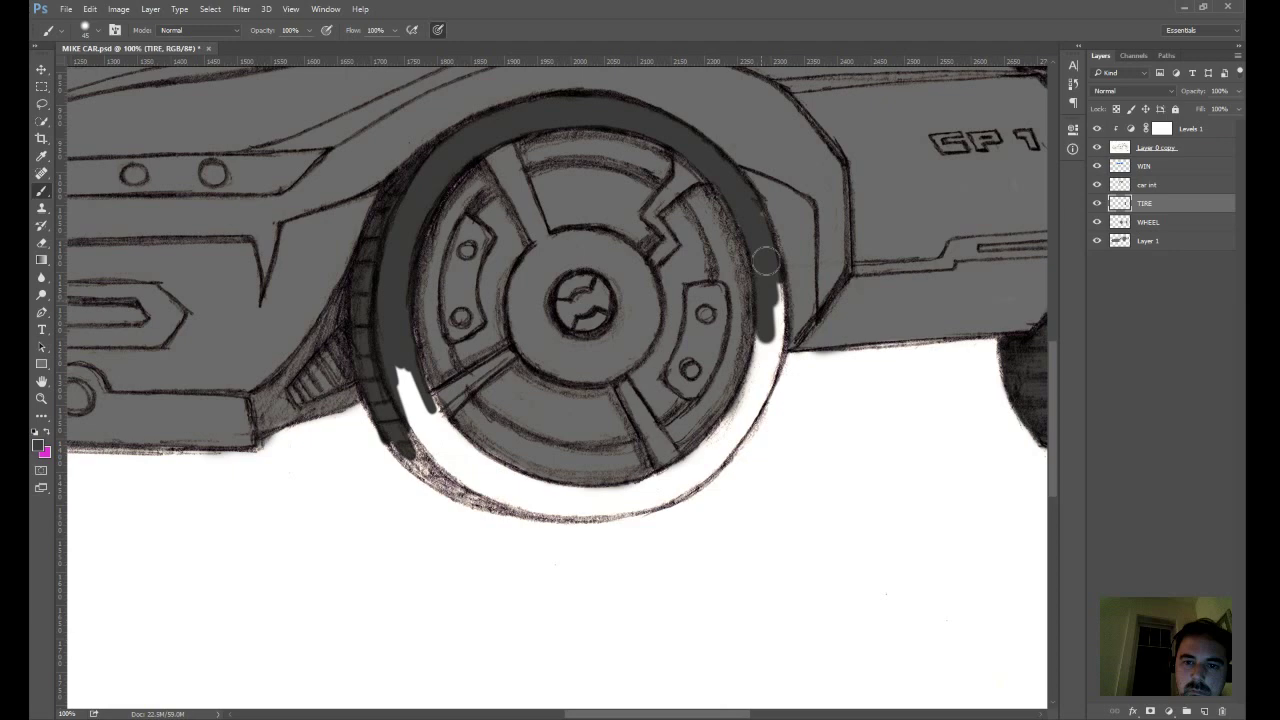
pyautogui.moveTo(765, 261)
pyautogui.mouseDown()
pyautogui.moveTo(728, 433)
pyautogui.moveTo(761, 379)
pyautogui.moveTo(756, 407)
pyautogui.moveTo(691, 465)
pyautogui.moveTo(720, 433)
pyautogui.moveTo(677, 499)
pyautogui.moveTo(610, 499)
pyautogui.moveTo(617, 491)
pyautogui.moveTo(579, 502)
pyautogui.moveTo(607, 506)
pyautogui.moveTo(583, 514)
pyautogui.moveTo(602, 509)
pyautogui.moveTo(551, 499)
pyautogui.moveTo(580, 490)
pyautogui.moveTo(464, 486)
pyautogui.moveTo(485, 496)
pyautogui.moveTo(467, 499)
pyautogui.moveTo(556, 511)
pyautogui.moveTo(486, 488)
pyautogui.moveTo(396, 398)
pyautogui.moveTo(418, 422)
pyautogui.moveTo(423, 404)
pyautogui.moveTo(431, 419)
pyautogui.moveTo(408, 414)
pyautogui.moveTo(508, 482)
pyautogui.moveTo(415, 406)
pyautogui.moveTo(493, 478)
pyautogui.moveTo(474, 466)
pyautogui.moveTo(420, 416)
pyautogui.moveTo(520, 480)
pyautogui.moveTo(480, 450)
pyautogui.mouseUp()
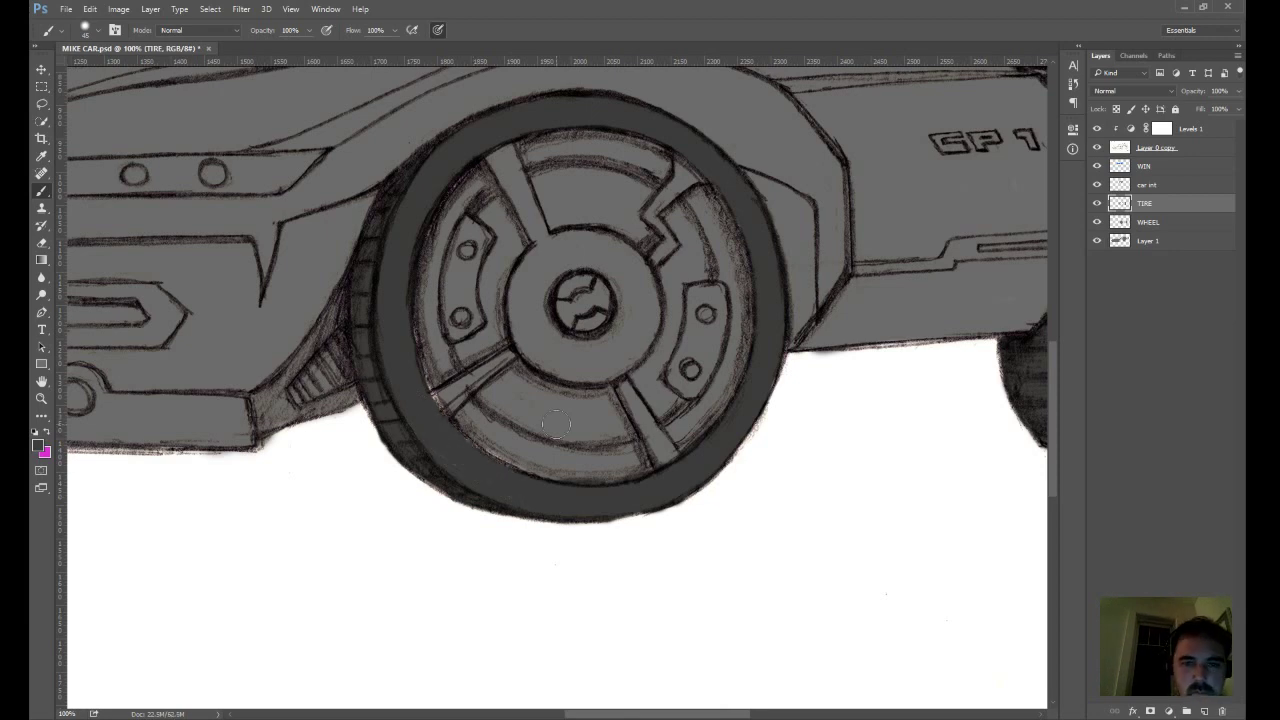
# - Paint the sliver of the far front tyre beneath the front bumper dark gray on the TIRE layer and save the document
pyautogui.moveTo(643, 440); pyautogui.dragTo(529, 434)
pyautogui.moveTo(709, 408)
pyautogui.mouseDown()
pyautogui.moveTo(454, 454)
pyautogui.moveTo(614, 414)
pyautogui.moveTo(535, 426)
pyautogui.mouseUp()
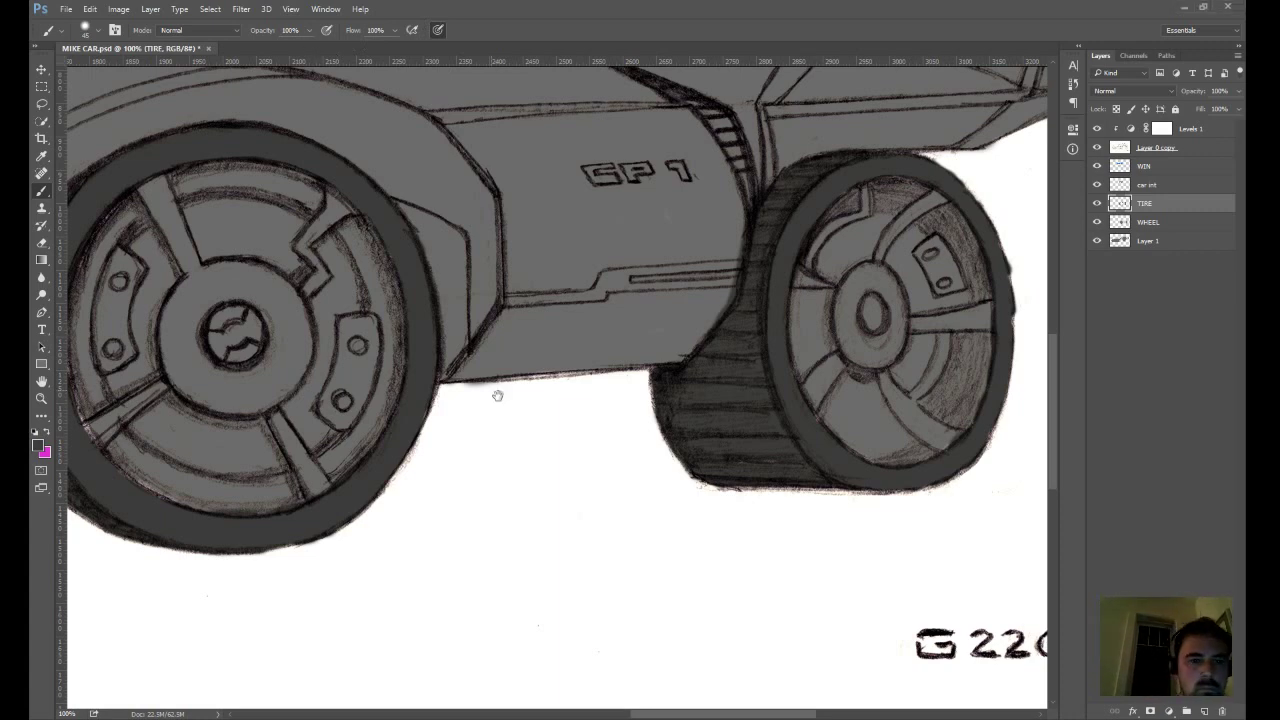
pyautogui.moveTo(582, 405); pyautogui.dragTo(731, 439)
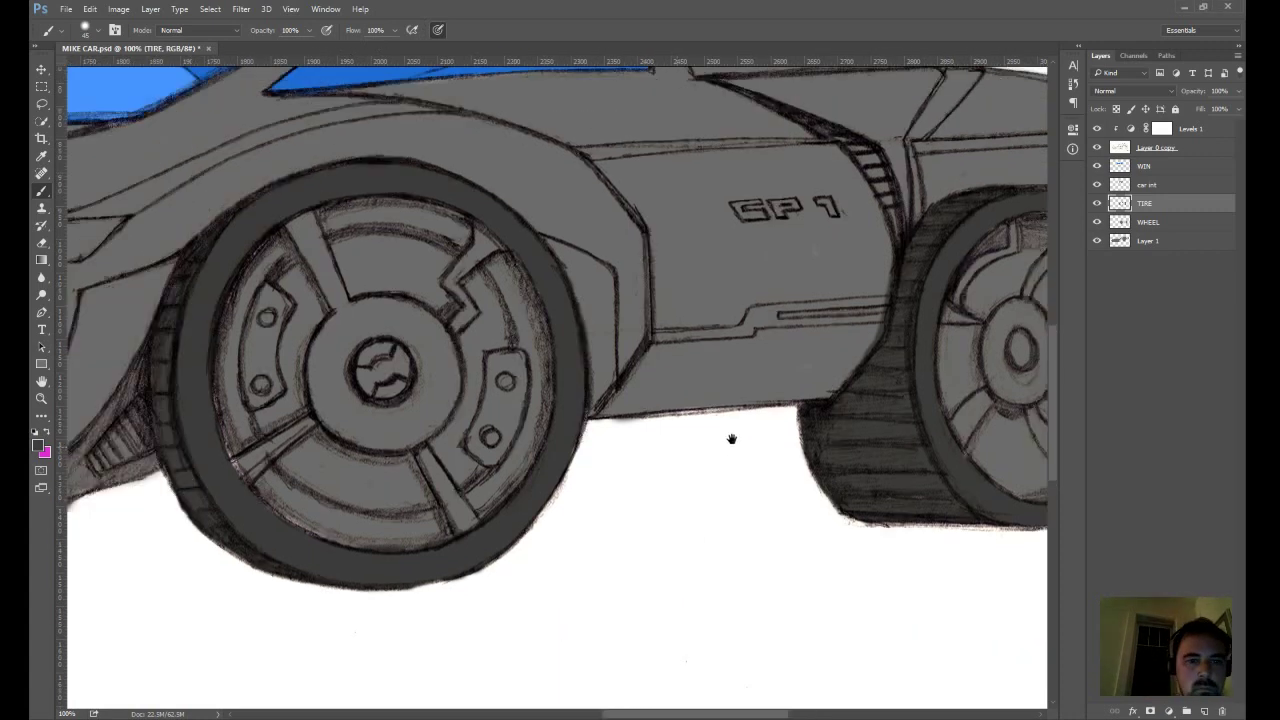
pyautogui.hotkey('ctrl', '-')
pyautogui.hotkey('ctrl', '-')
pyautogui.hotkey('ctrl', '-')
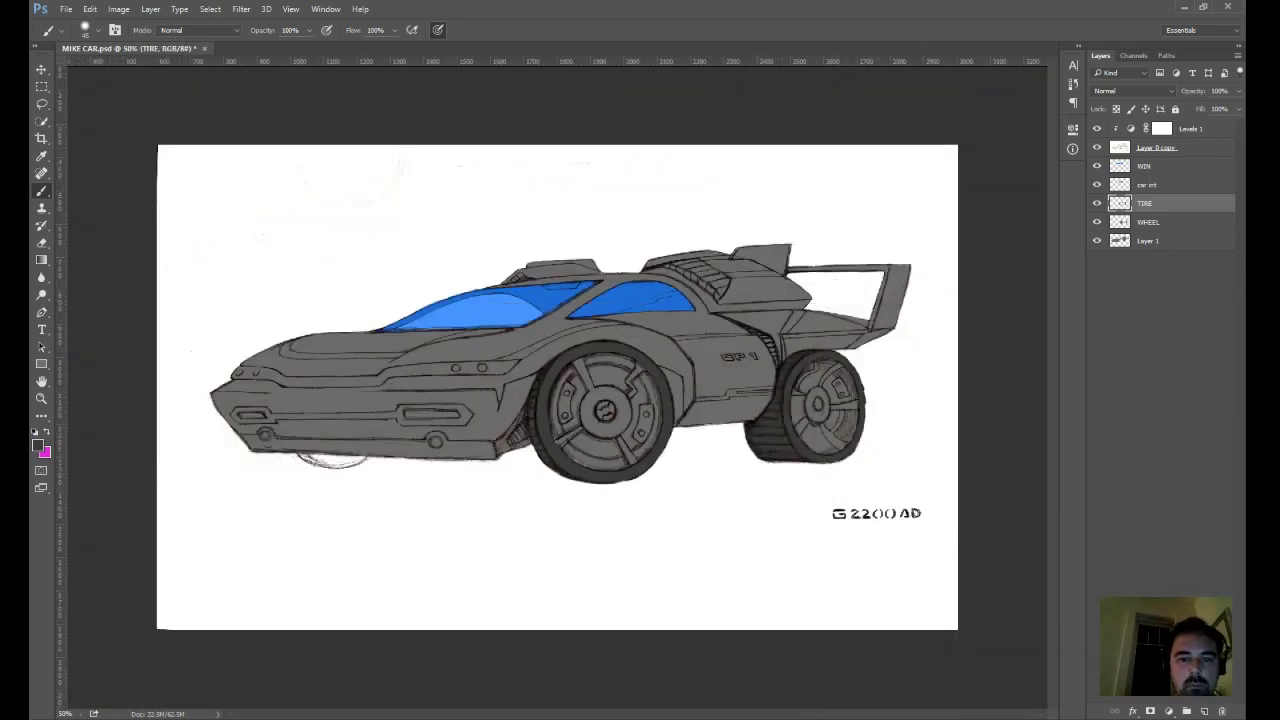
pyautogui.hotkey('ctrl', '+')
pyautogui.hotkey('ctrl', '+')
pyautogui.moveTo(389, 476); pyautogui.dragTo(698, 292)
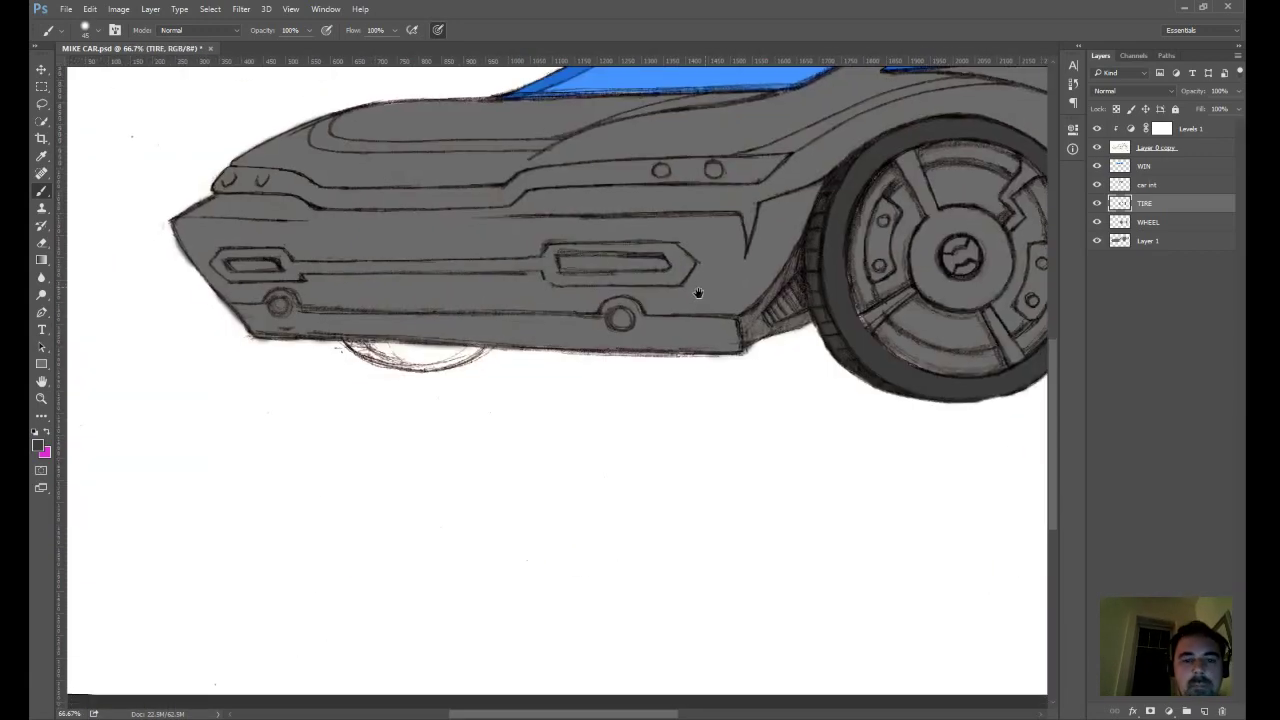
pyautogui.hotkey('ctrl', '+')
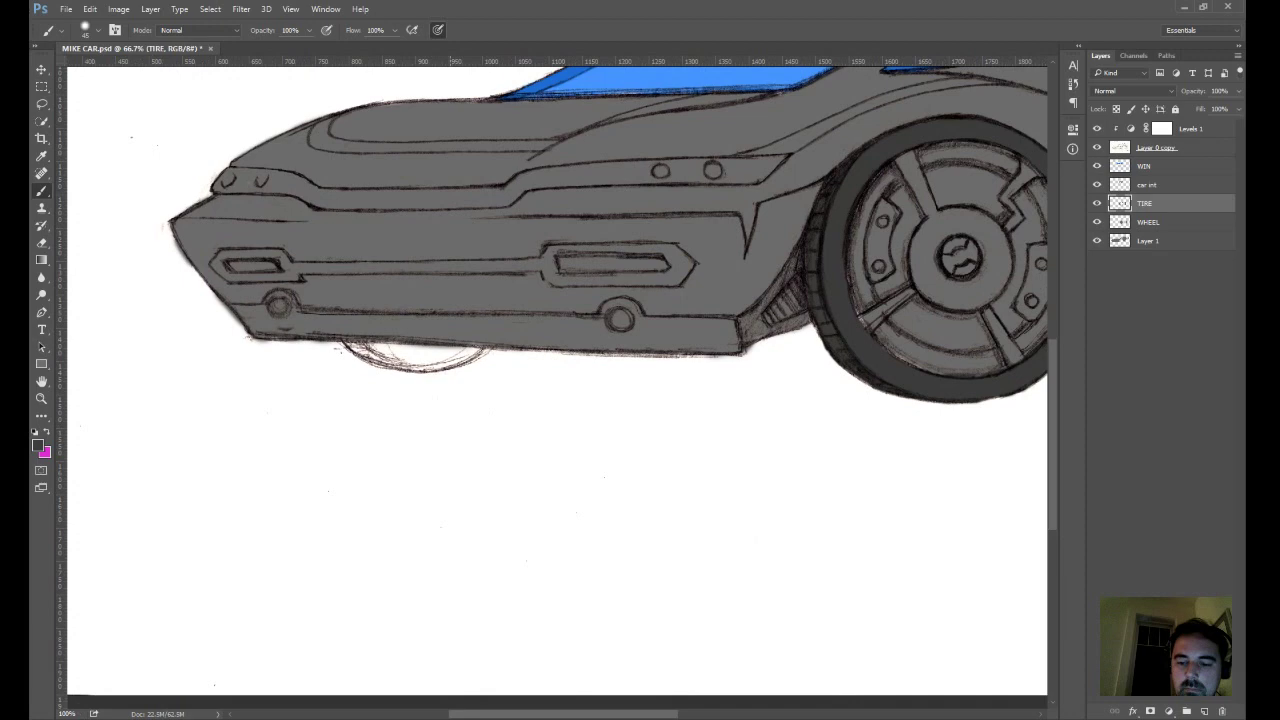
pyautogui.hotkey('ctrl', '+')
pyautogui.moveTo(276, 260)
pyautogui.mouseDown()
pyautogui.moveTo(215, 240)
pyautogui.moveTo(330, 272)
pyautogui.moveTo(312, 265)
pyautogui.moveTo(560, 288)
pyautogui.moveTo(613, 262)
pyautogui.moveTo(220, 250)
pyautogui.moveTo(430, 280)
pyautogui.moveTo(595, 275)
pyautogui.mouseUp()
pyautogui.hotkey('ctrl', '-')
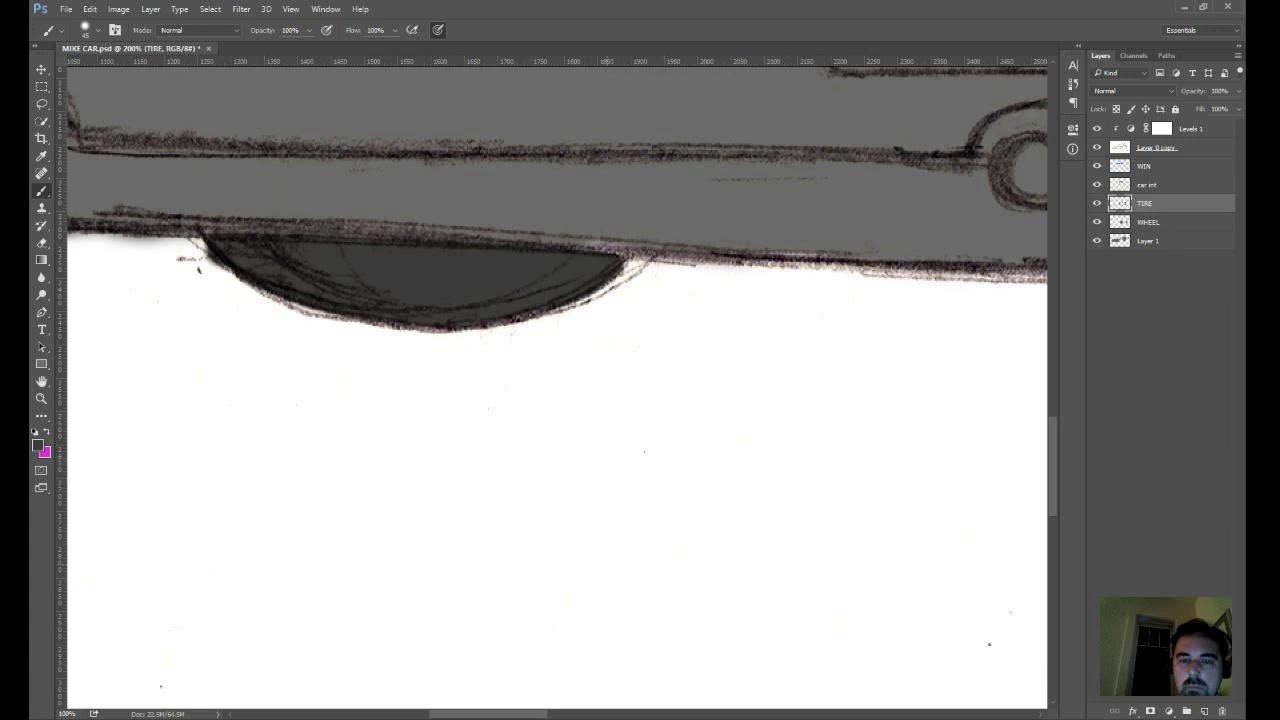
pyautogui.hotkey('ctrl', '-')
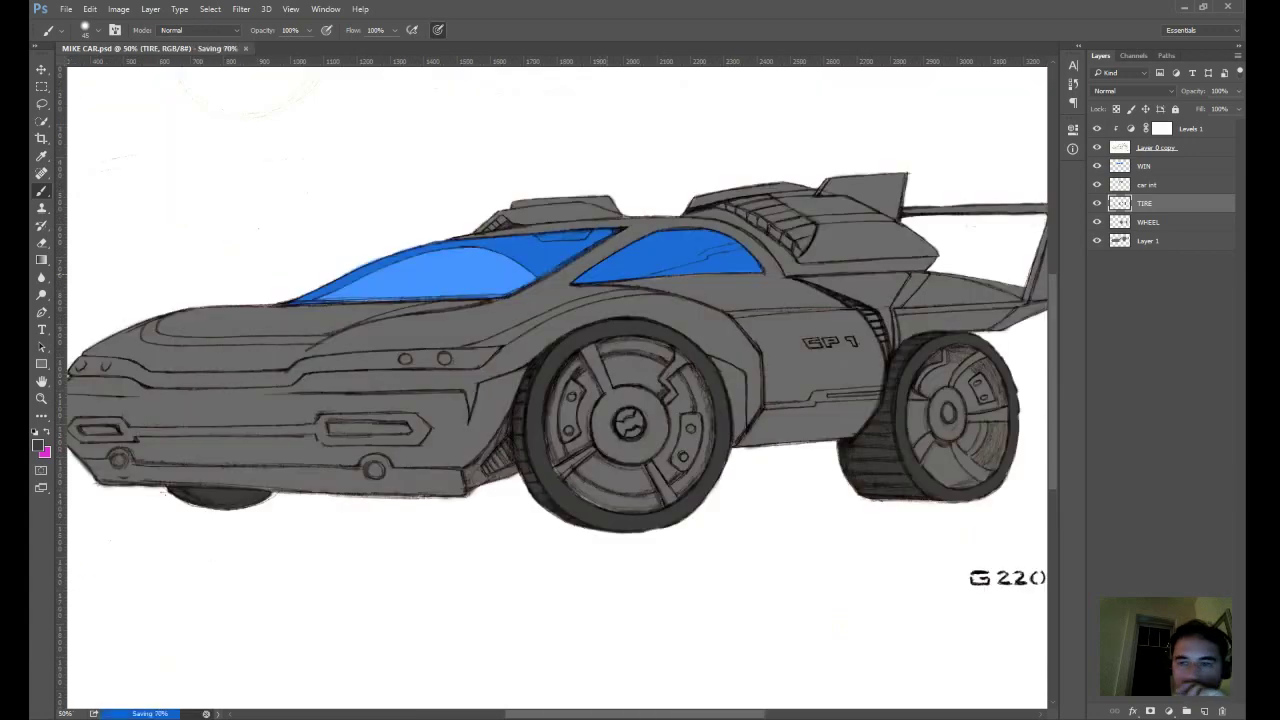
# - Add a new layer directly above the WHEEL layer
pyautogui.click(1147, 222)
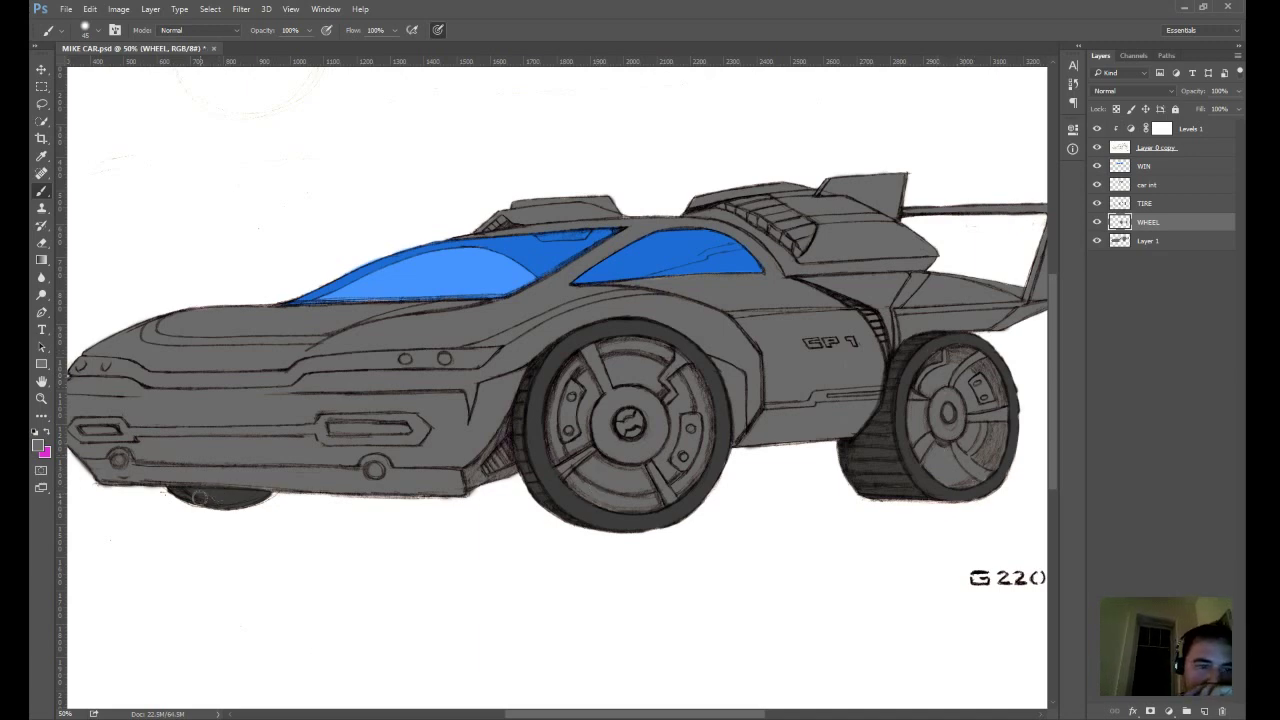
pyautogui.moveTo(632, 424); pyautogui.dragTo(754, 358)
pyautogui.hotkey('ctrl', 'shift', 'alt', 'n')
pyautogui.hotkey('ctrl', '+')
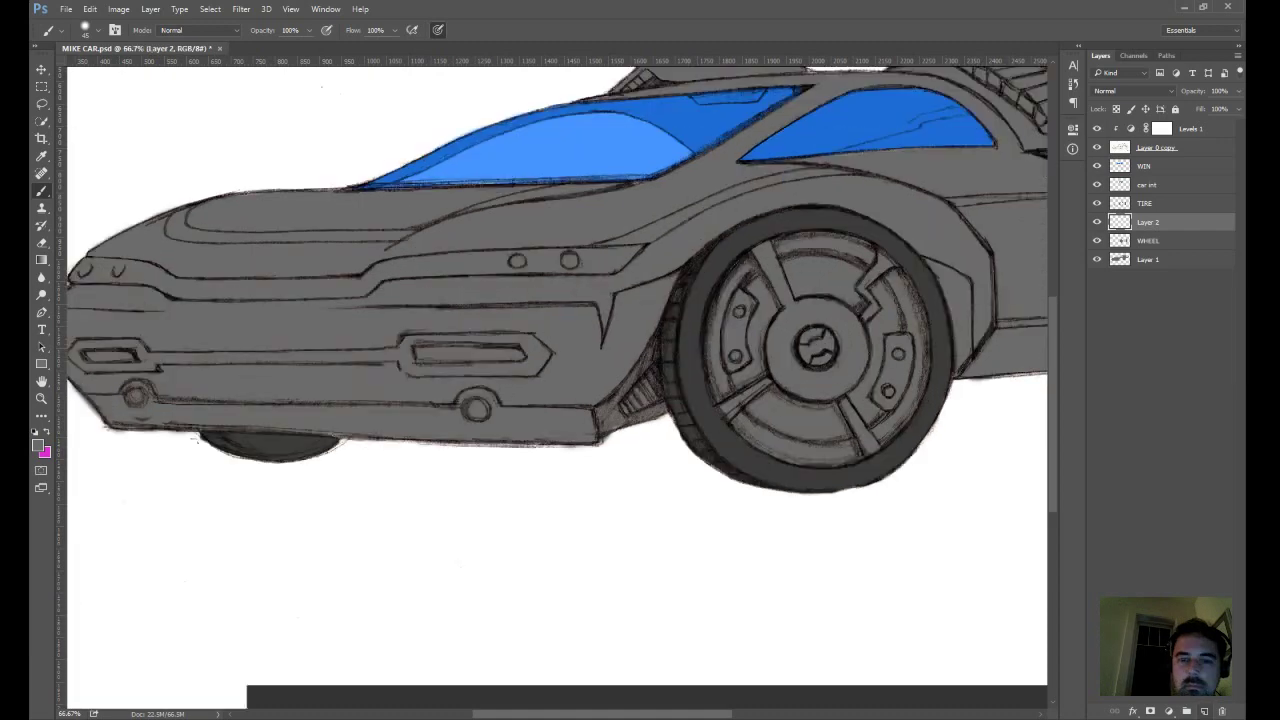
# - Name the new layer LIGHTS and fill the headlight strip across the car's front with light gray
pyautogui.moveTo(610, 432); pyautogui.dragTo(803, 446)
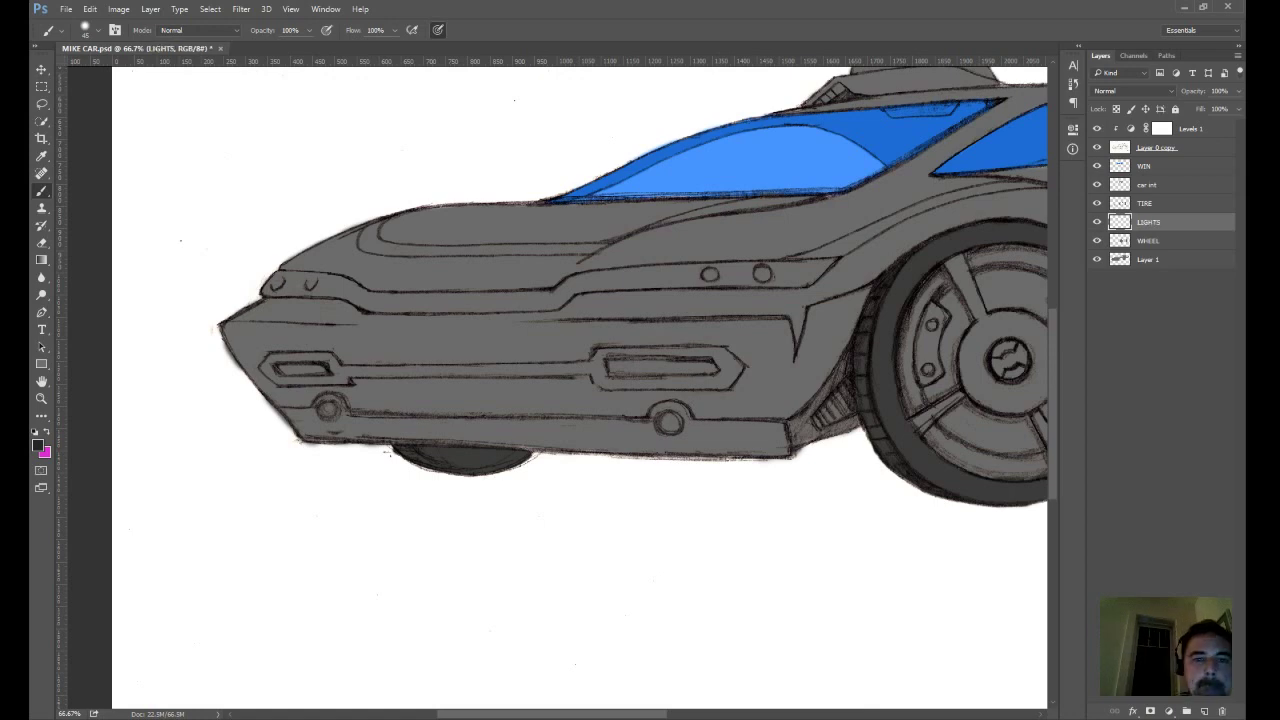
pyautogui.scroll(1, 500, 400)
pyautogui.moveTo(569, 386)
pyautogui.mouseDown()
pyautogui.moveTo(679, 456)
pyautogui.moveTo(797, 476)
pyautogui.mouseUp()
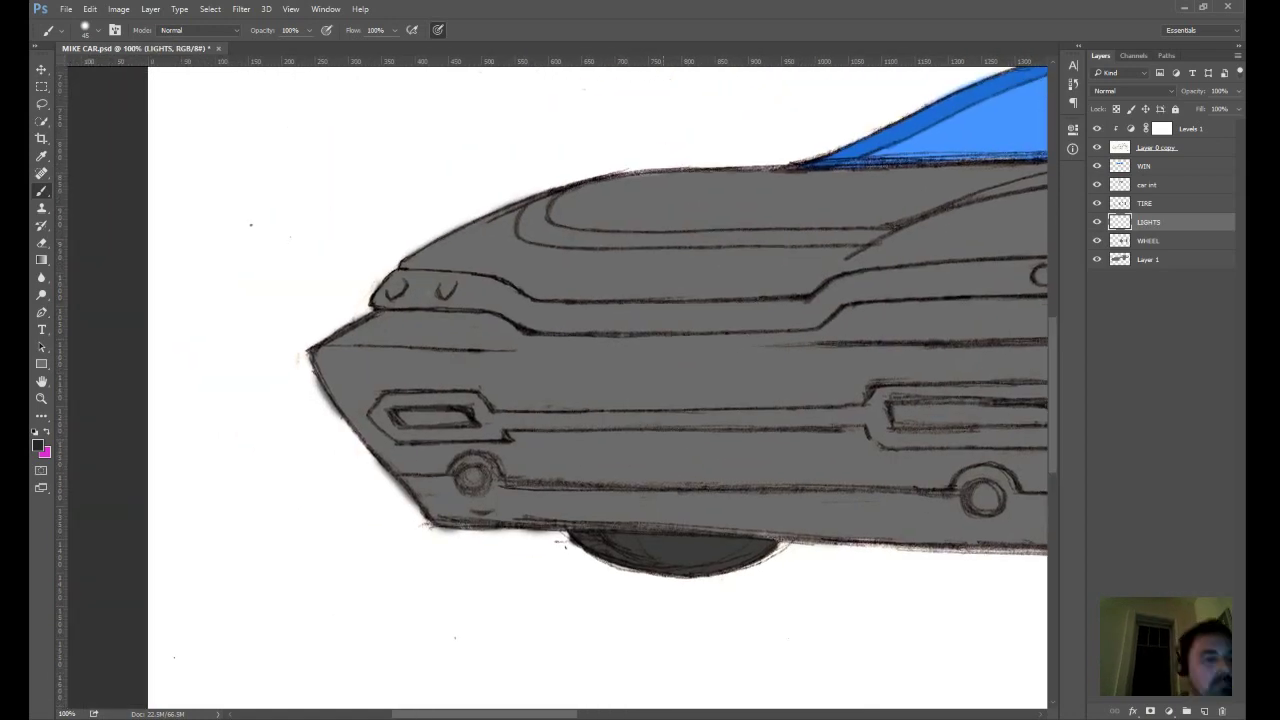
pyautogui.press('i')
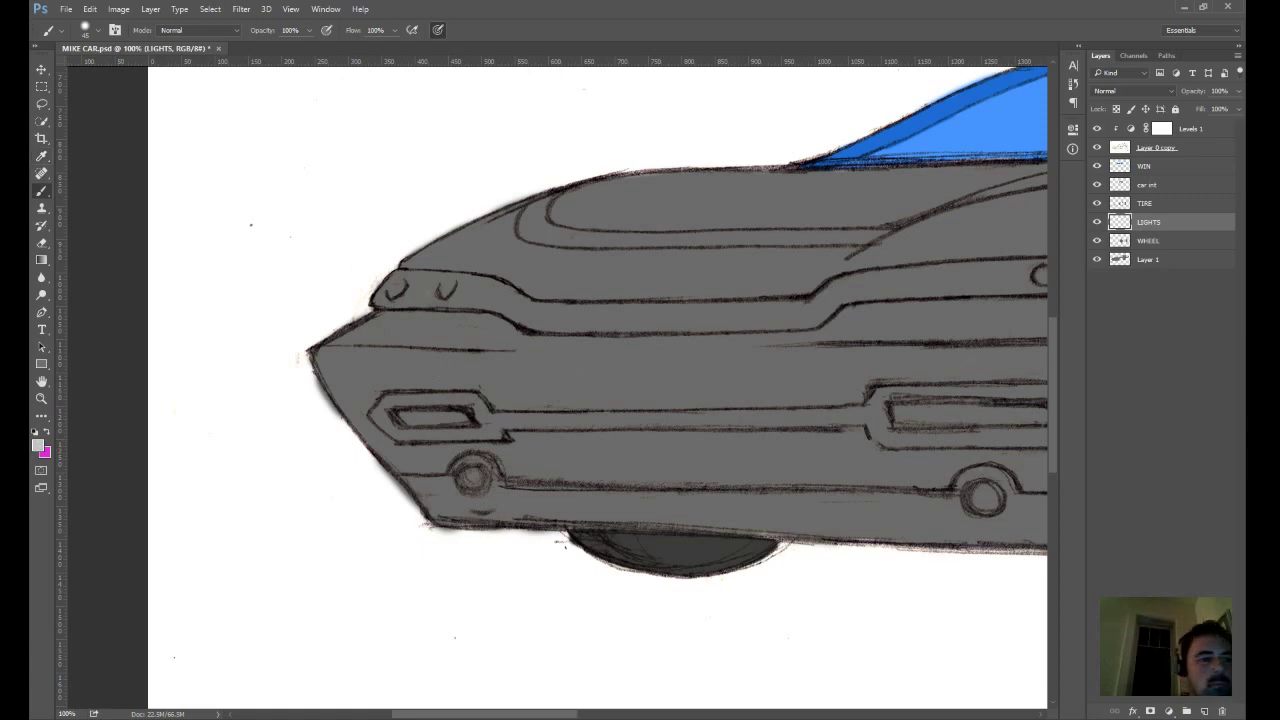
pyautogui.moveTo(446, 285)
pyautogui.mouseDown()
pyautogui.moveTo(385, 300)
pyautogui.moveTo(400, 275)
pyautogui.moveTo(410, 285)
pyautogui.moveTo(398, 303)
pyautogui.mouseUp()
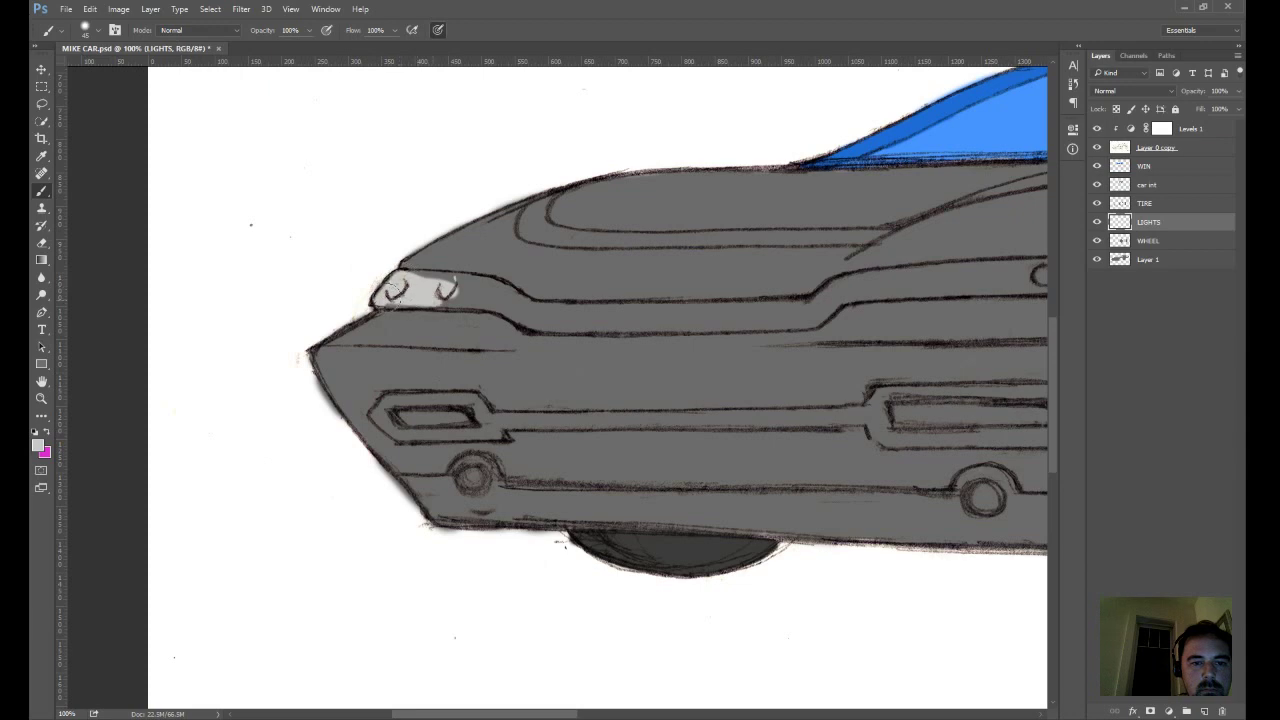
pyautogui.moveTo(440, 290)
pyautogui.mouseDown()
pyautogui.moveTo(530, 292)
pyautogui.moveTo(592, 316)
pyautogui.moveTo(545, 322)
pyautogui.moveTo(815, 312)
pyautogui.moveTo(800, 325)
pyautogui.moveTo(829, 300)
pyautogui.moveTo(970, 283)
pyautogui.mouseUp()
pyautogui.moveTo(915, 322); pyautogui.dragTo(710, 332)
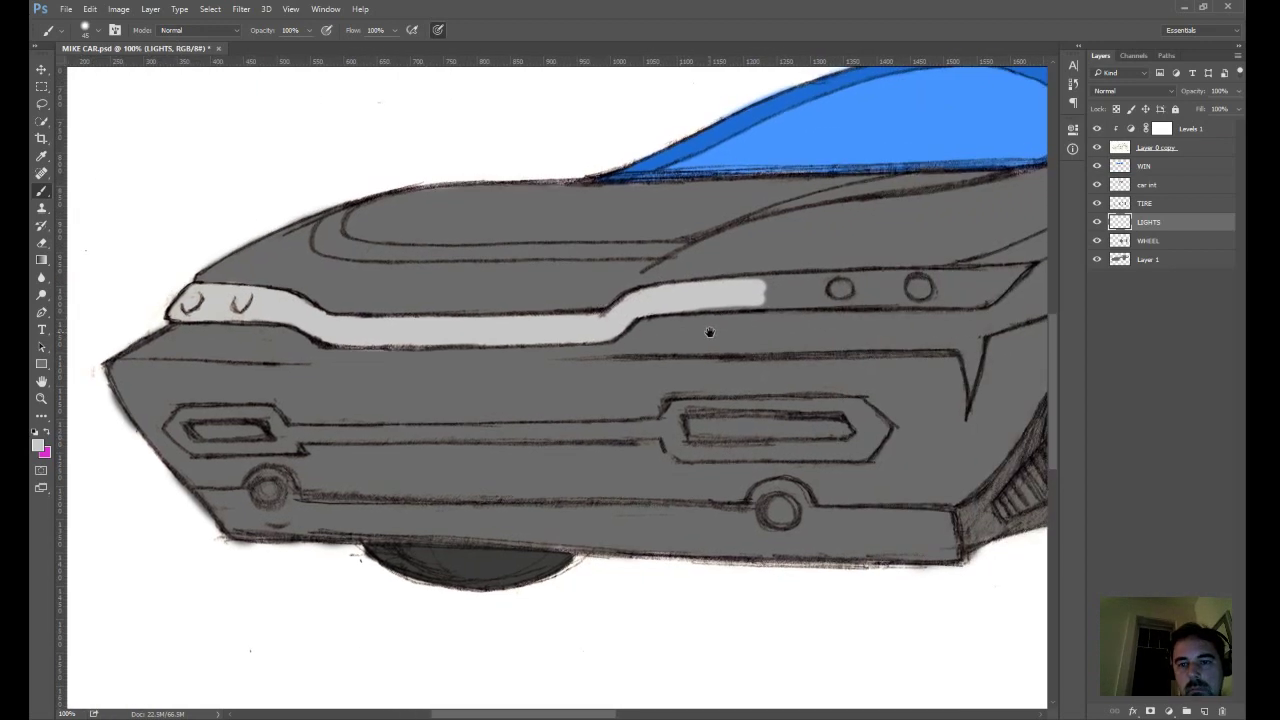
pyautogui.moveTo(762, 294)
pyautogui.mouseDown()
pyautogui.moveTo(970, 277)
pyautogui.moveTo(930, 286)
pyautogui.moveTo(968, 297)
pyautogui.moveTo(974, 277)
pyautogui.moveTo(1030, 262)
pyautogui.moveTo(998, 286)
pyautogui.mouseUp()
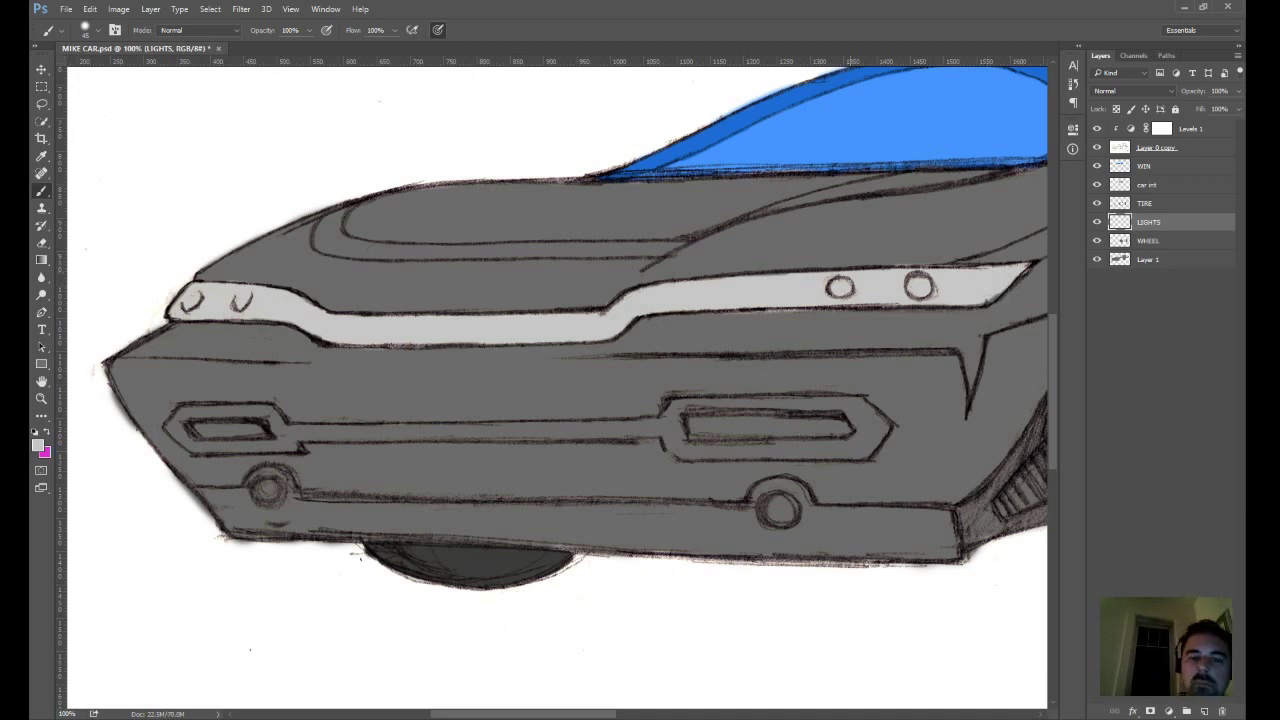
# - Inspect the painted headlight strip against the rest of the car's front and the front wheel
pyautogui.hotkey('ctrl', '-')
pyautogui.hotkey('ctrl', '-')
pyautogui.hotkey('ctrl', '+')
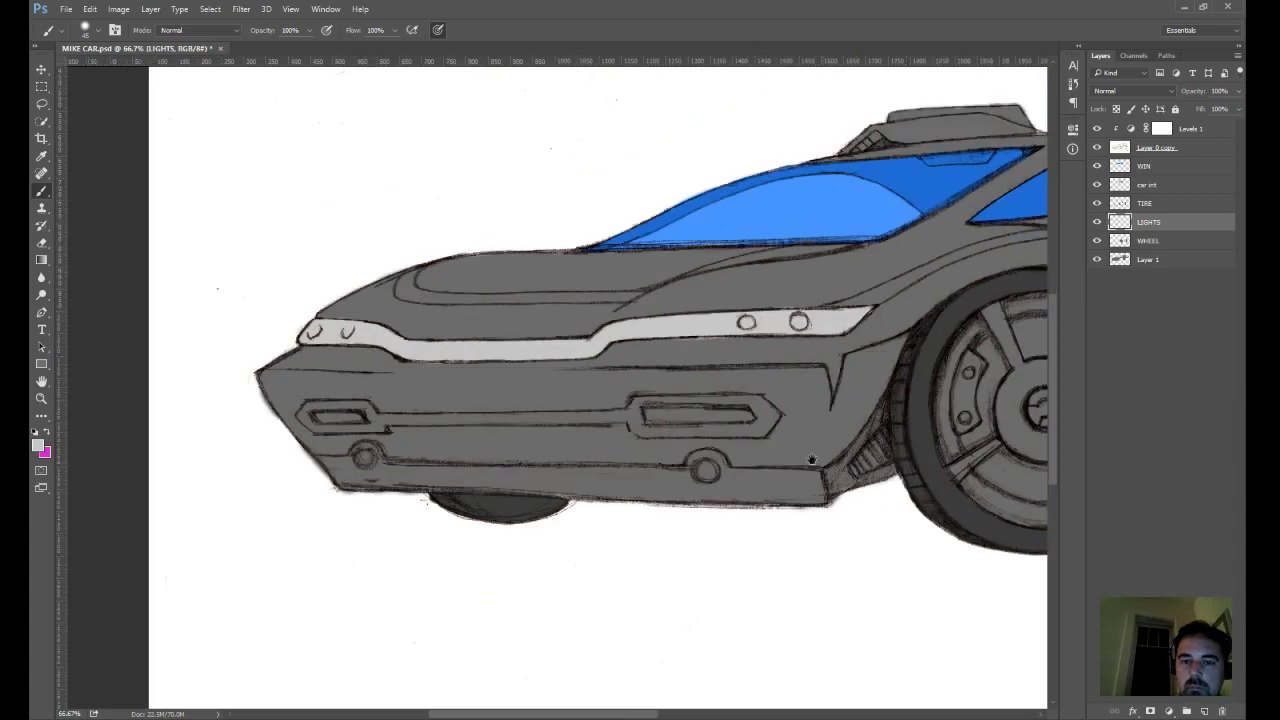
pyautogui.moveTo(900, 482); pyautogui.dragTo(637, 440)
pyautogui.hotkey('ctrl', '-')
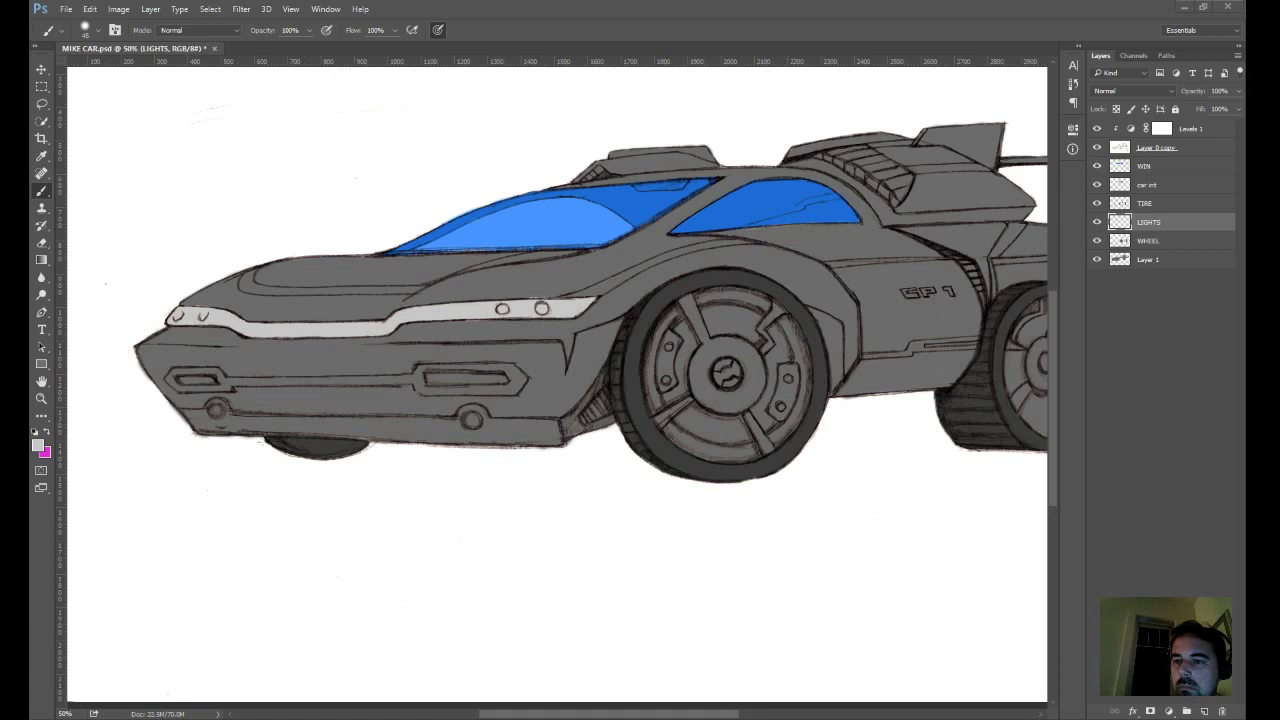
pyautogui.hotkey('ctrl', '+')
pyautogui.hotkey('ctrl', '+')
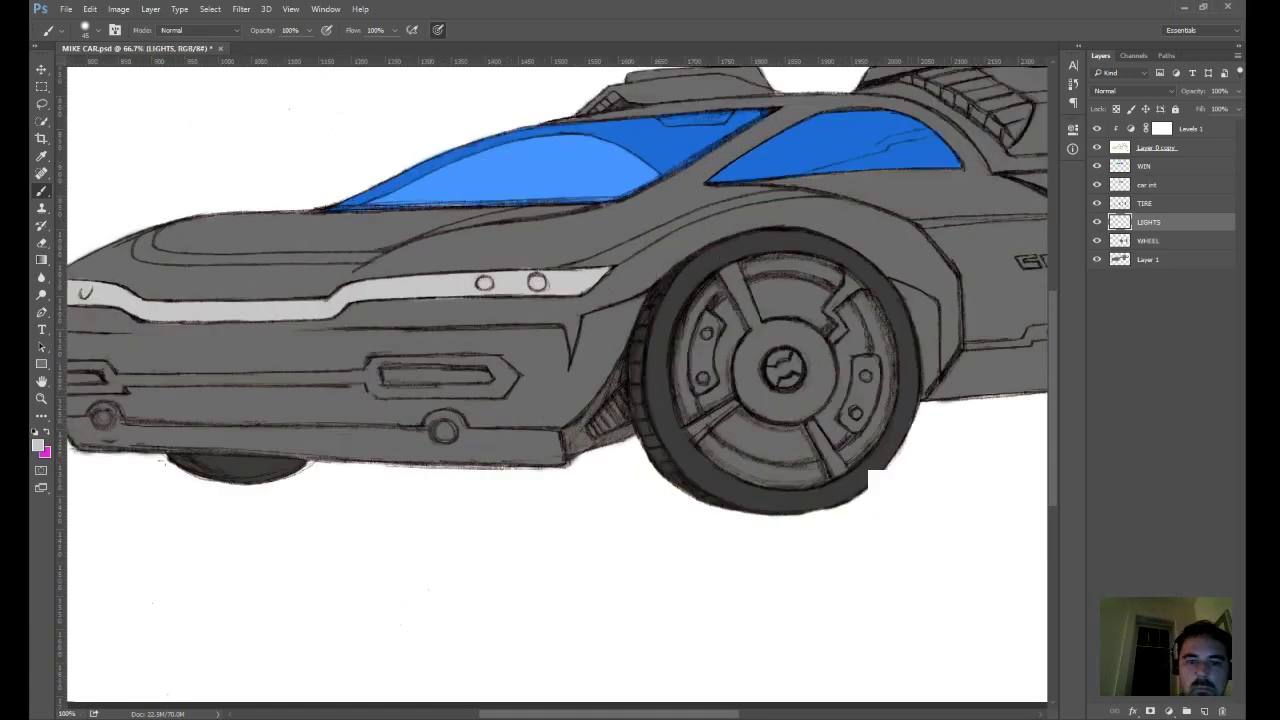
pyautogui.moveTo(713, 370); pyautogui.dragTo(823, 343)
pyautogui.moveTo(623, 385); pyautogui.dragTo(900, 383)
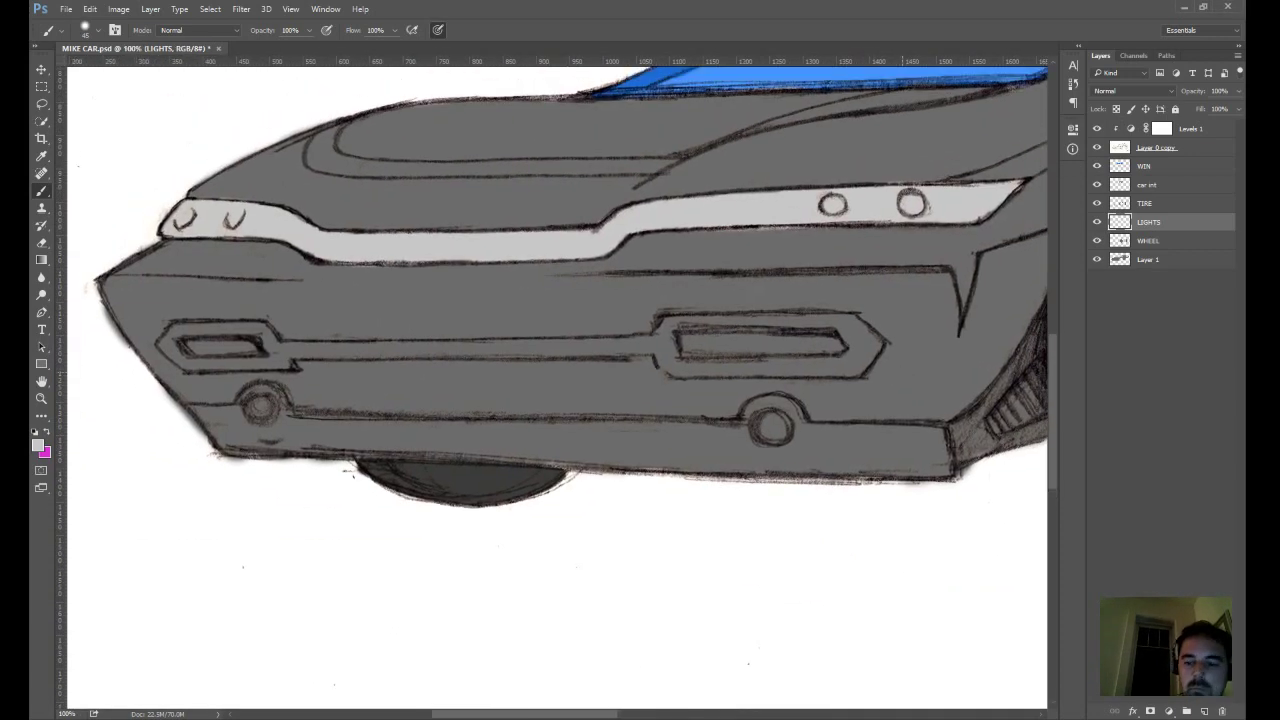
# - Paint the two round fog lights in the lower bumper off-white on the LIGHTS layer
pyautogui.hotkey('ctrl', '-')
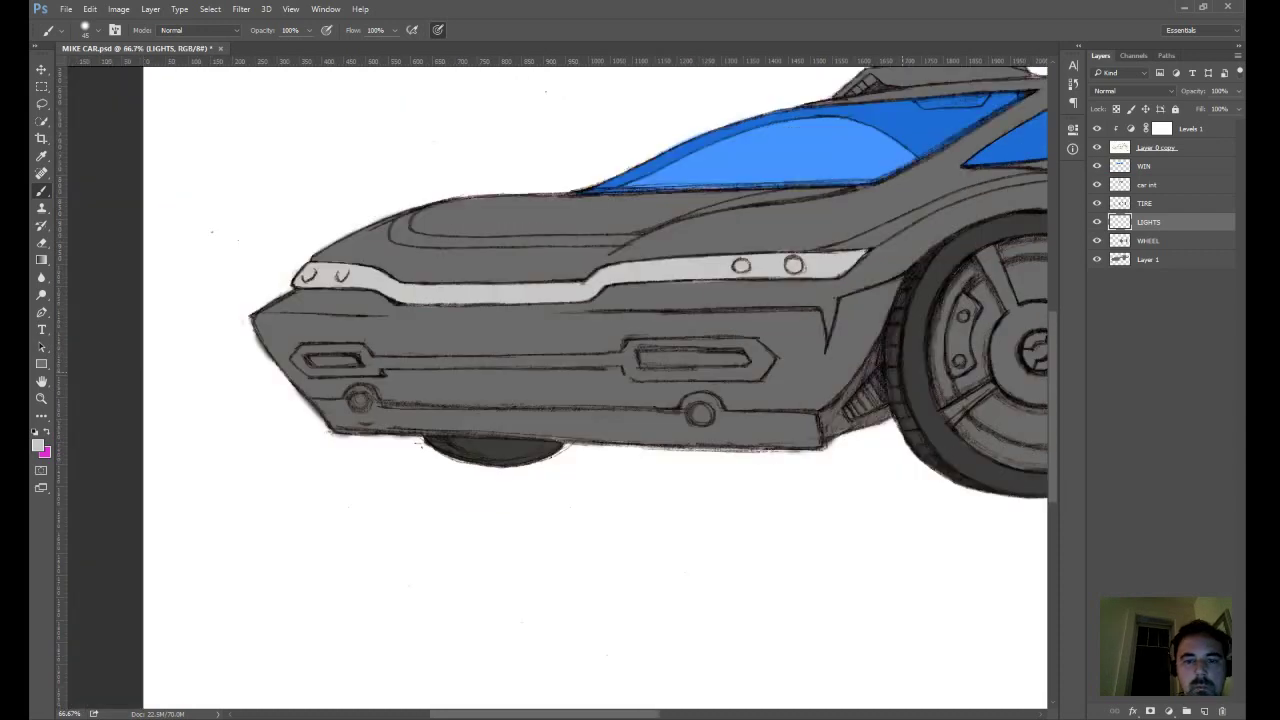
pyautogui.moveTo(938, 345); pyautogui.dragTo(866, 335)
pyautogui.press('i')
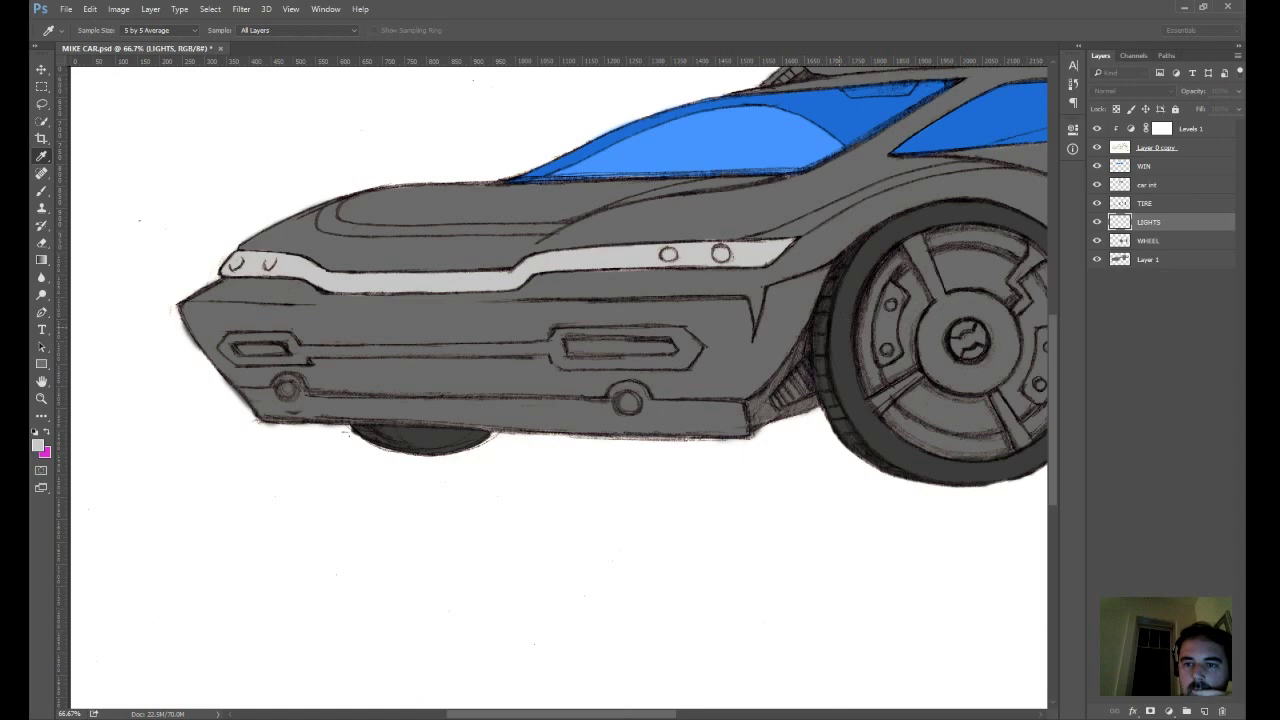
pyautogui.press('b')
pyautogui.click(628, 401)
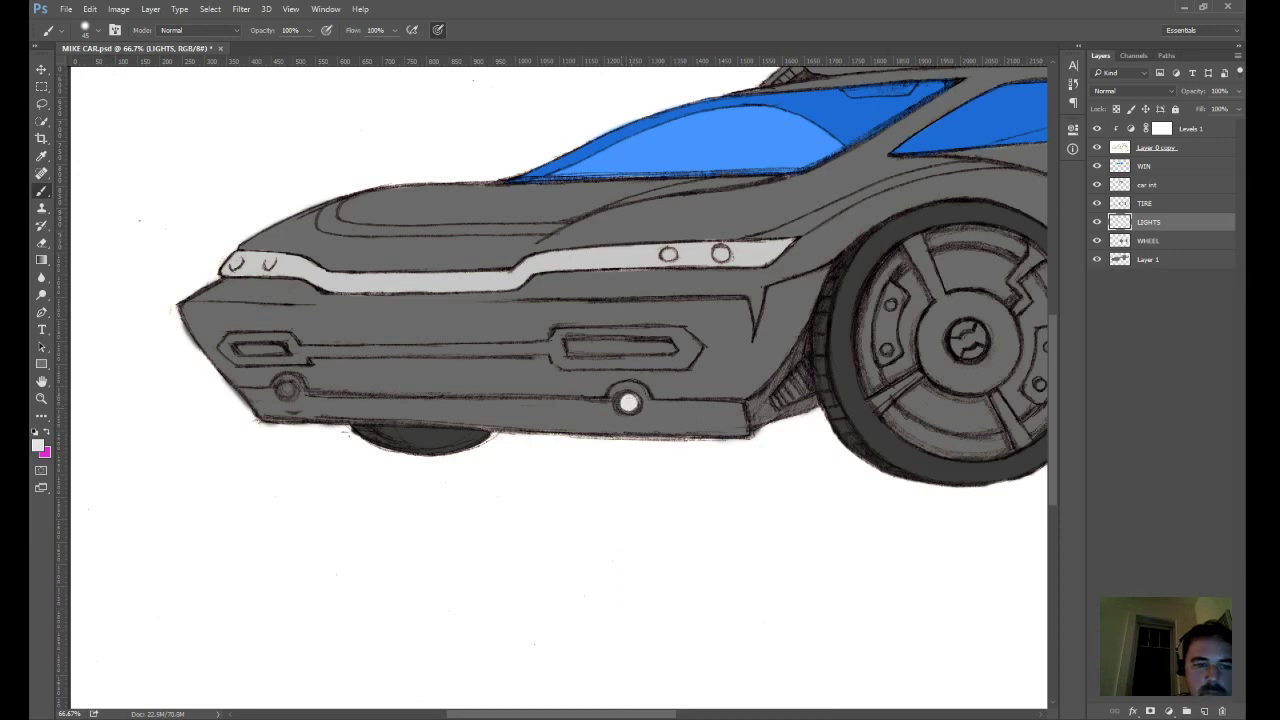
pyautogui.click(286, 390)
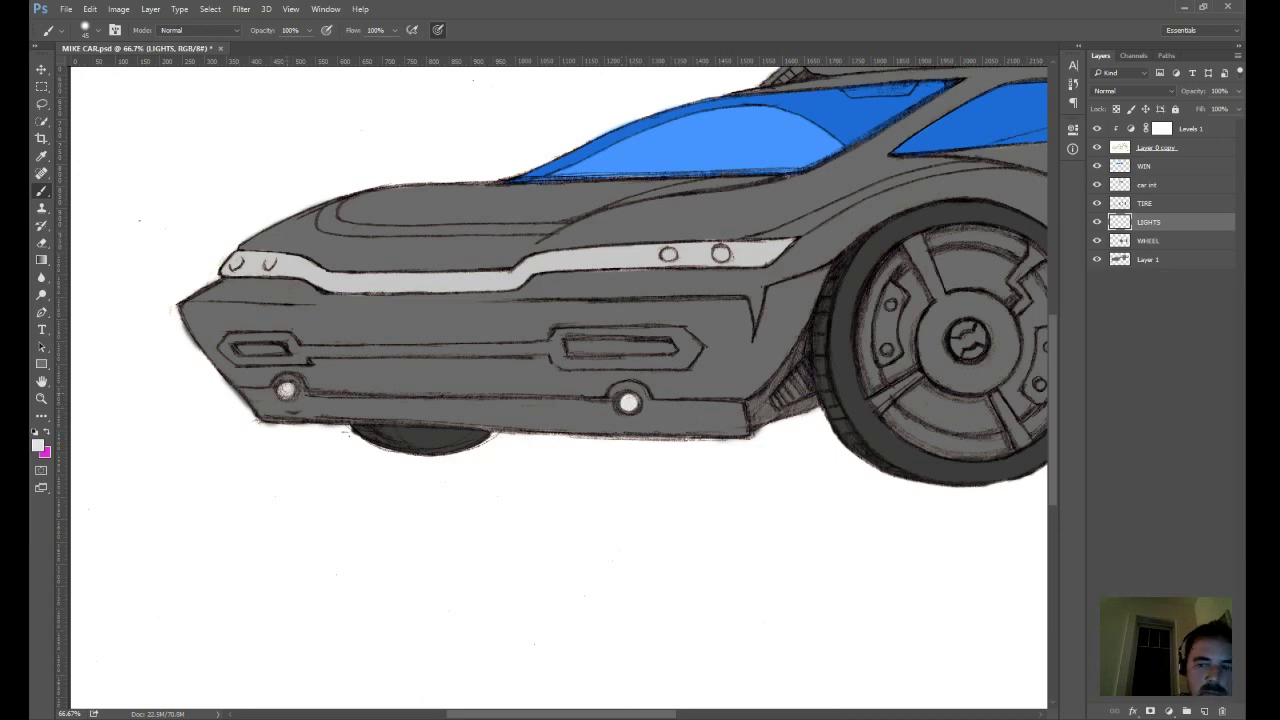
# - Add a new layer directly above the WHEEL layer and name it TRON
pyautogui.moveTo(953, 426); pyautogui.dragTo(531, 481)
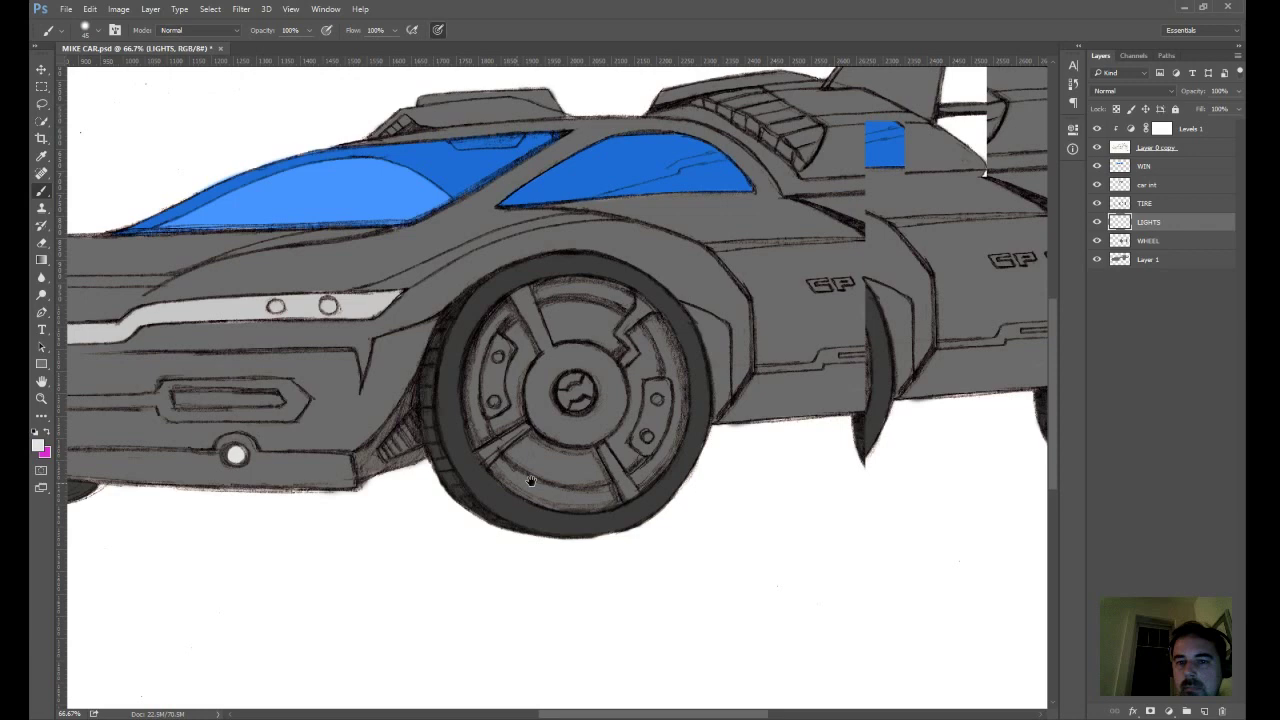
pyautogui.moveTo(531, 481); pyautogui.dragTo(483, 469)
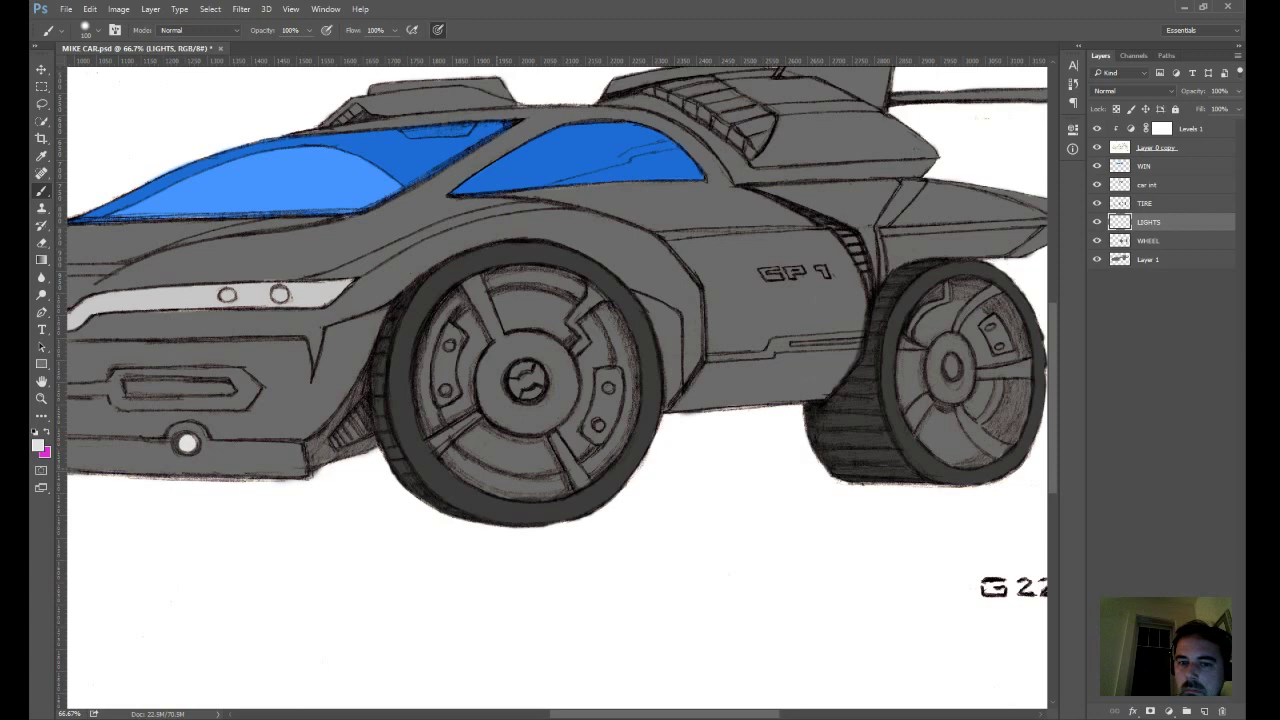
pyautogui.click(1150, 241)
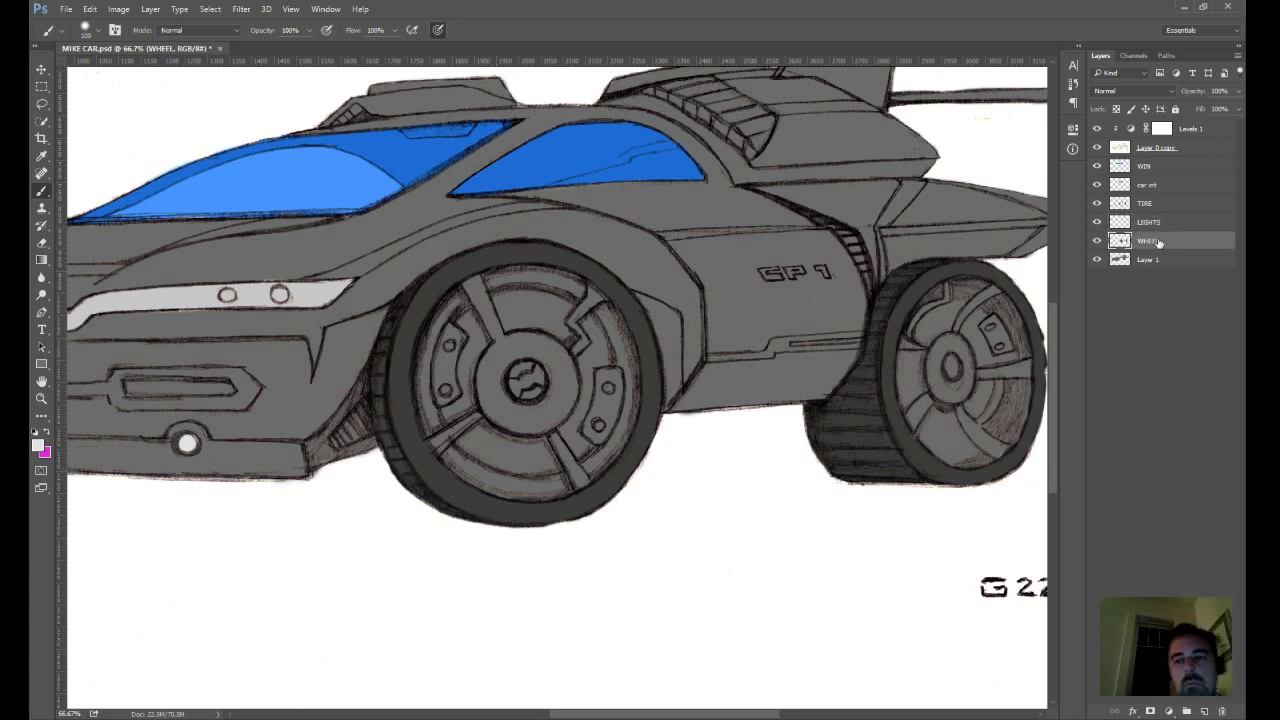
pyautogui.click(1204, 711)
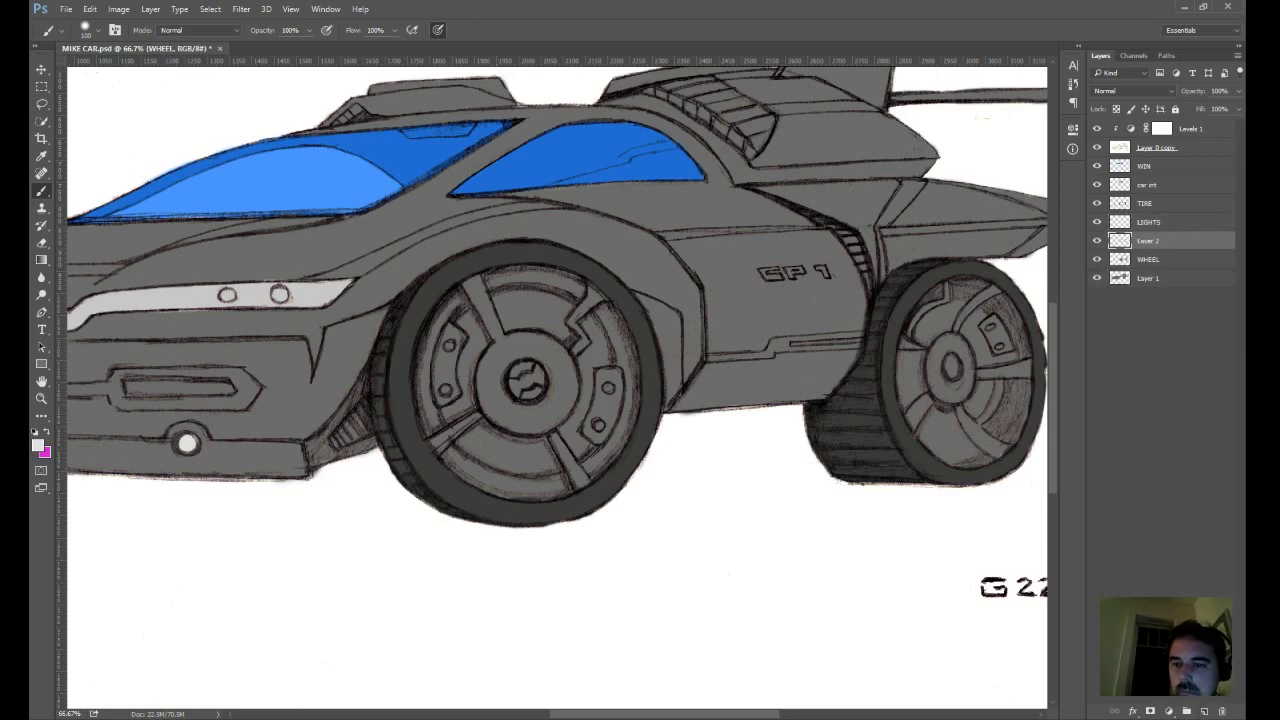
pyautogui.doubleClick(1147, 241)
pyautogui.write('TRON')
pyautogui.press('Return')
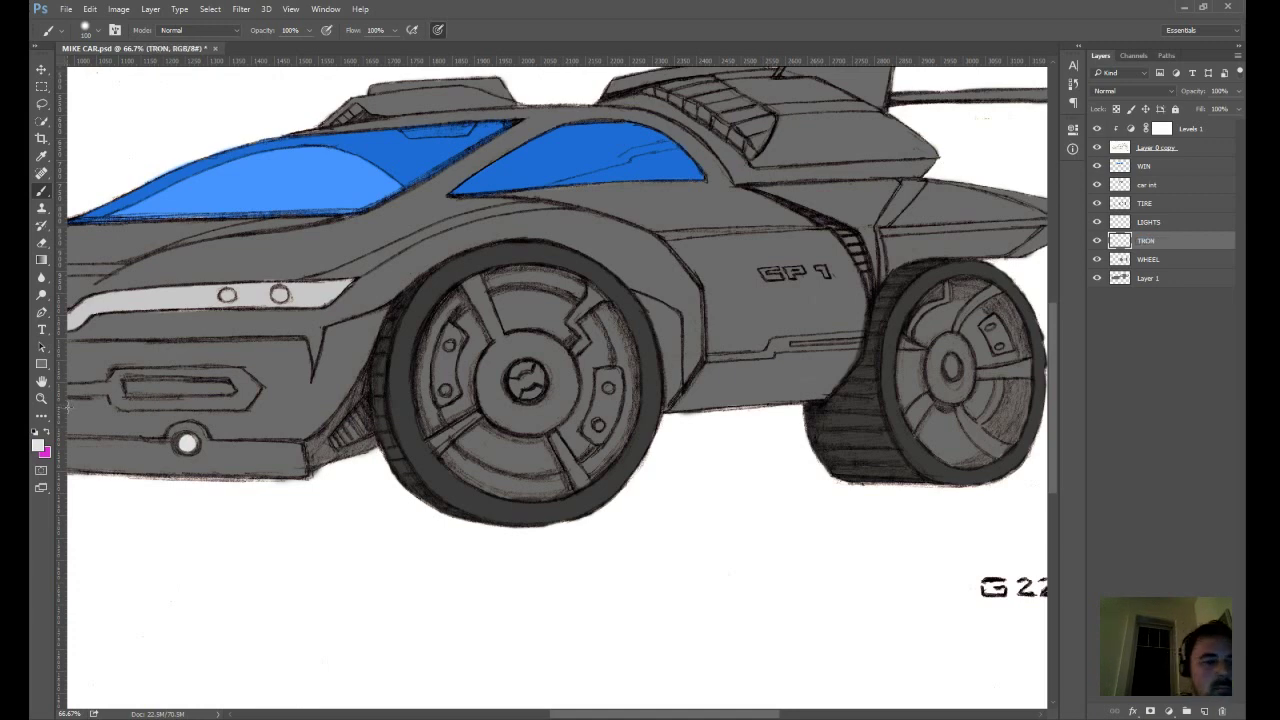
# - Set the foreground colour to a bright cyan blue for the accent strips
pyautogui.press('i')
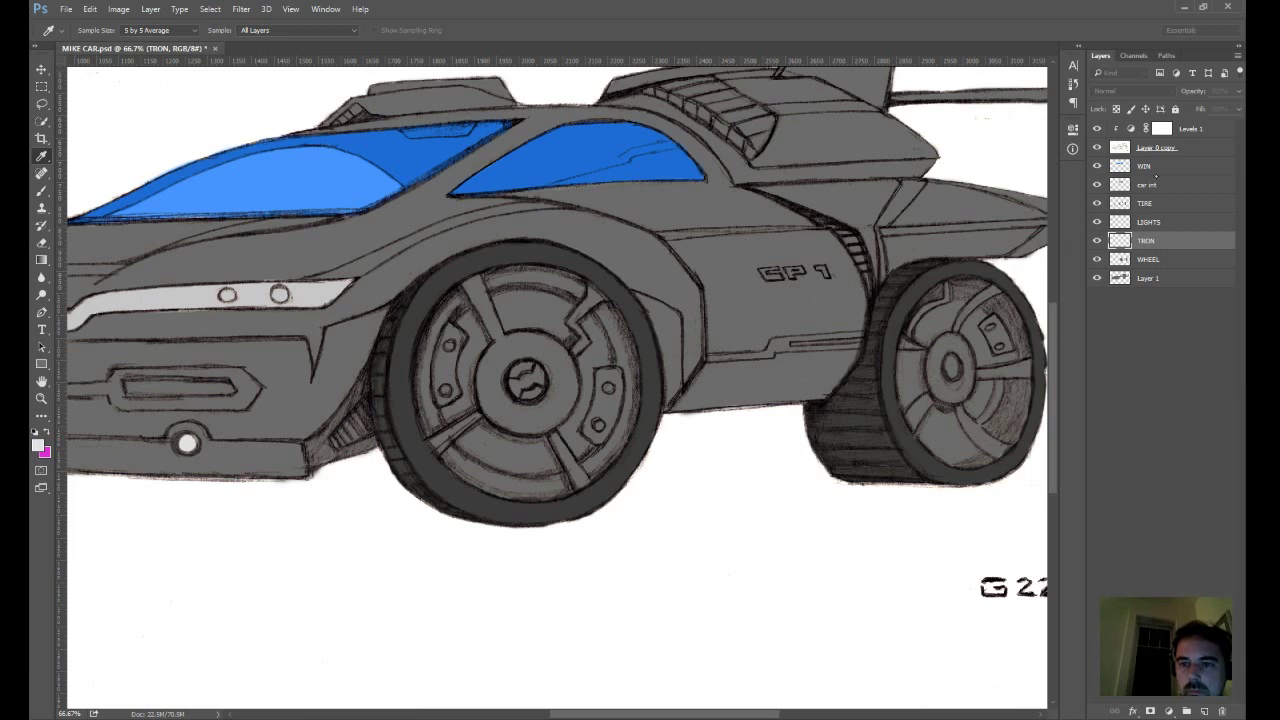
pyautogui.press('b')
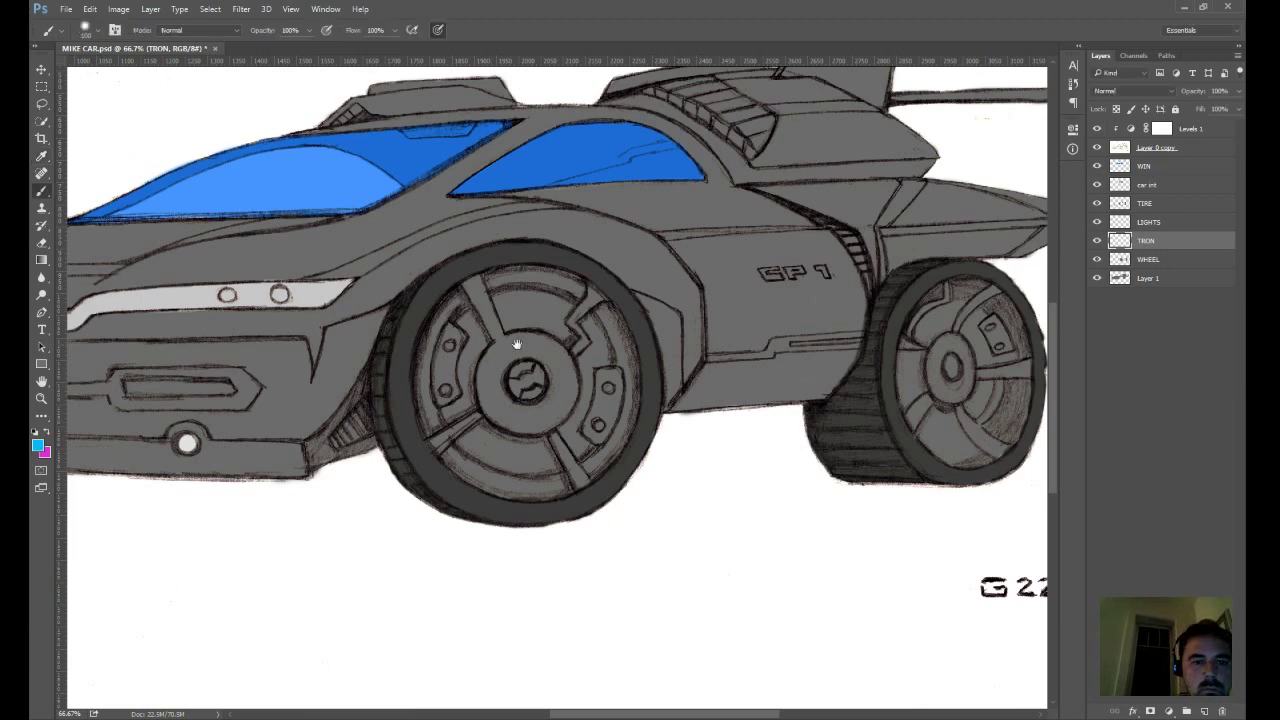
pyautogui.moveTo(388, 386); pyautogui.dragTo(832, 386)
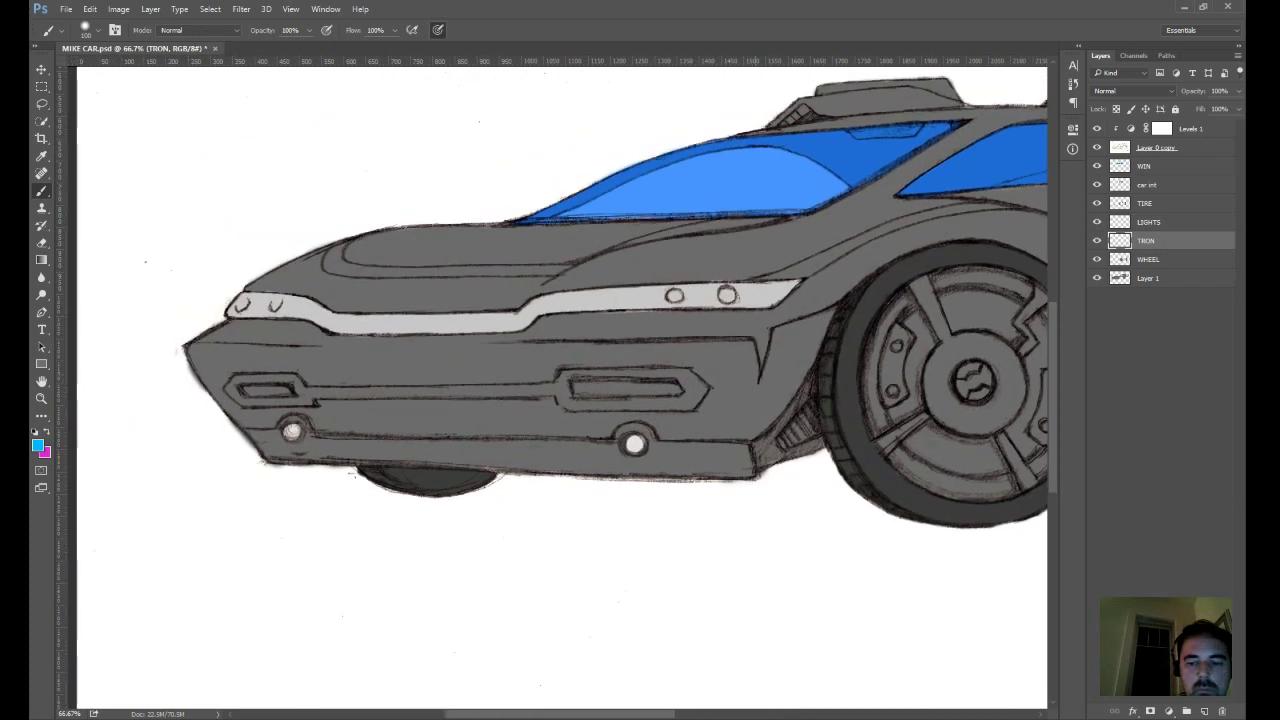
pyautogui.hotkey('ctrl', '+')
pyautogui.hotkey('ctrl', '+')
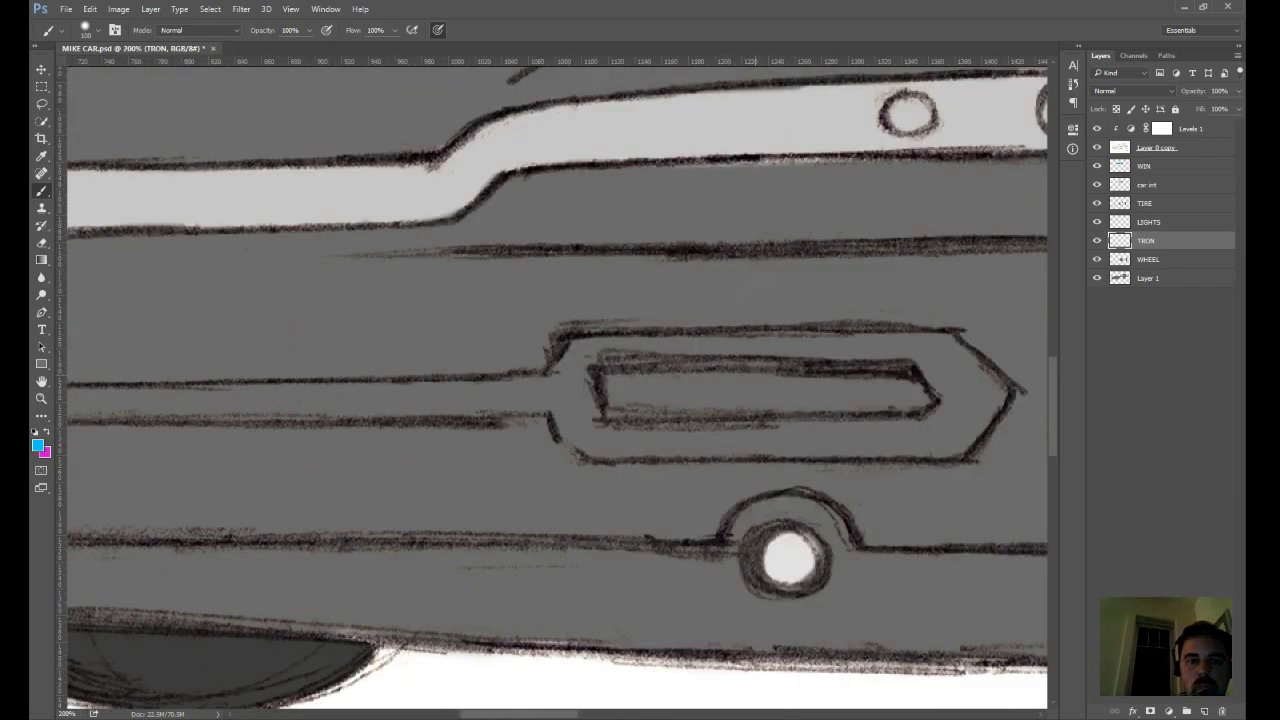
pyautogui.hotkey('ctrl', '-')
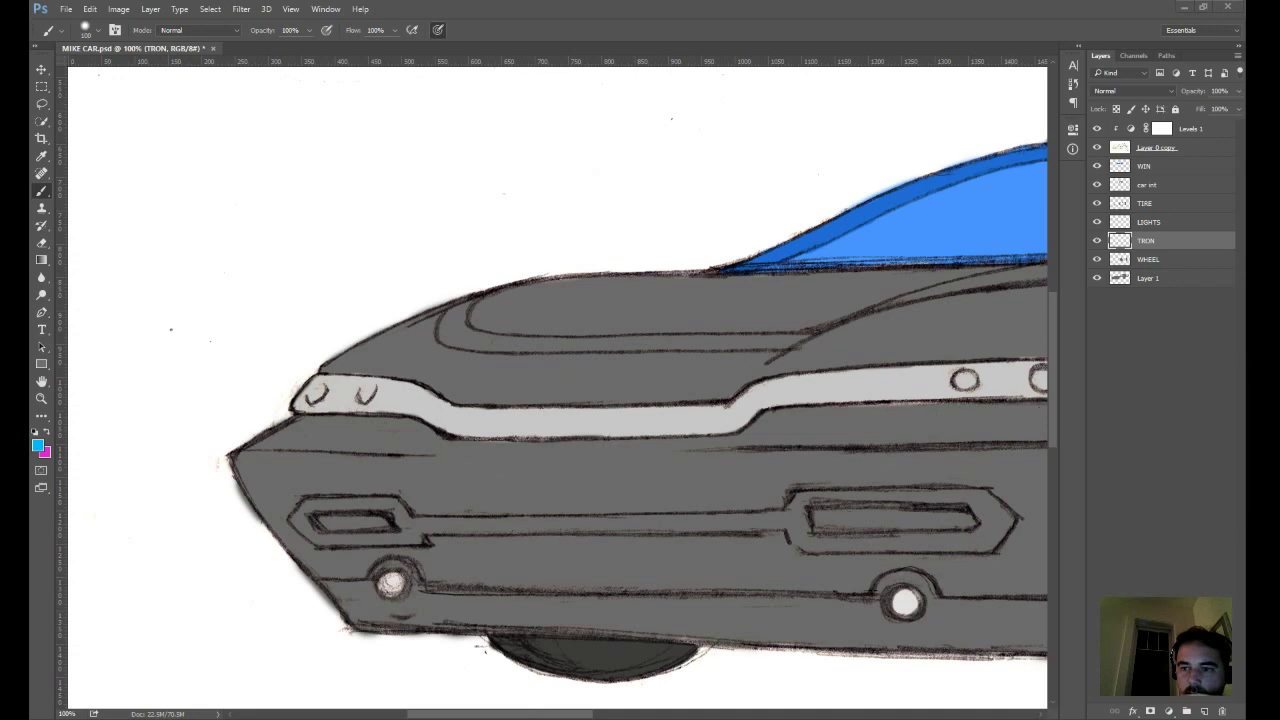
# - Fill the curved strip on the hood with bright cyan blue on the car int layer using a smaller brush, and erase the spill above its line
pyautogui.click(1150, 185)
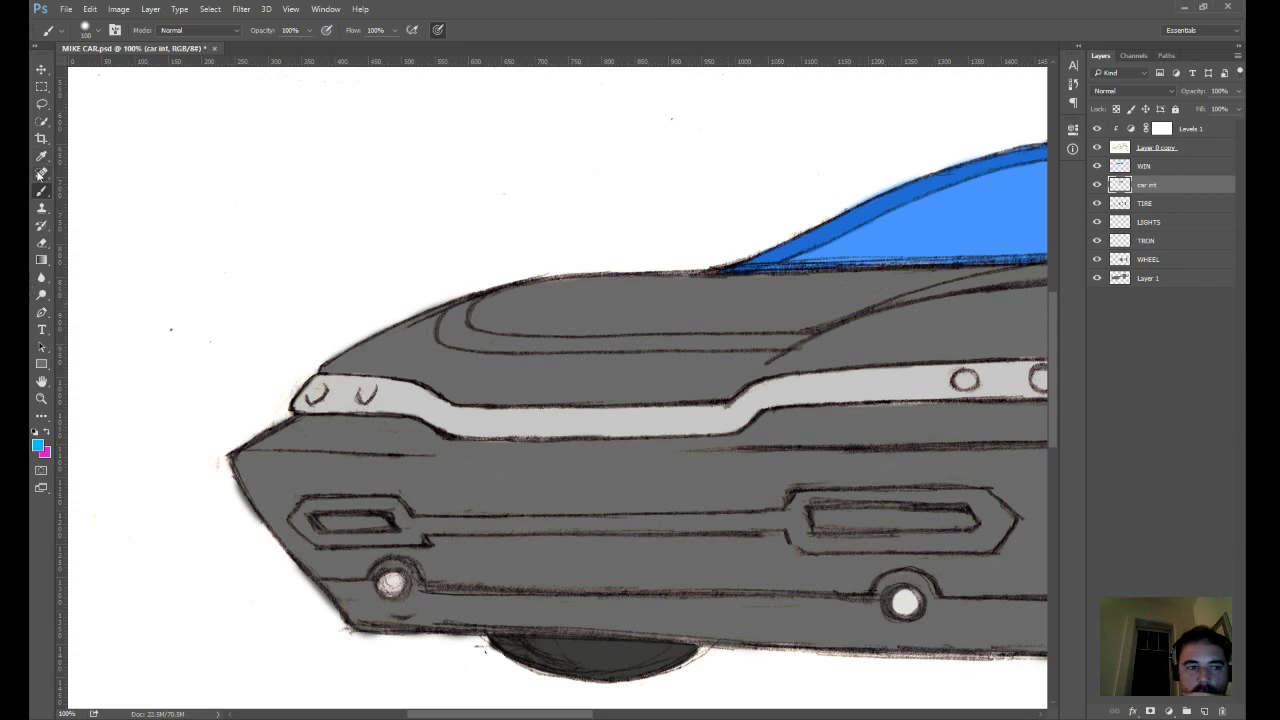
pyautogui.hotkey('ctrl', '-')
pyautogui.moveTo(806, 428); pyautogui.dragTo(614, 431)
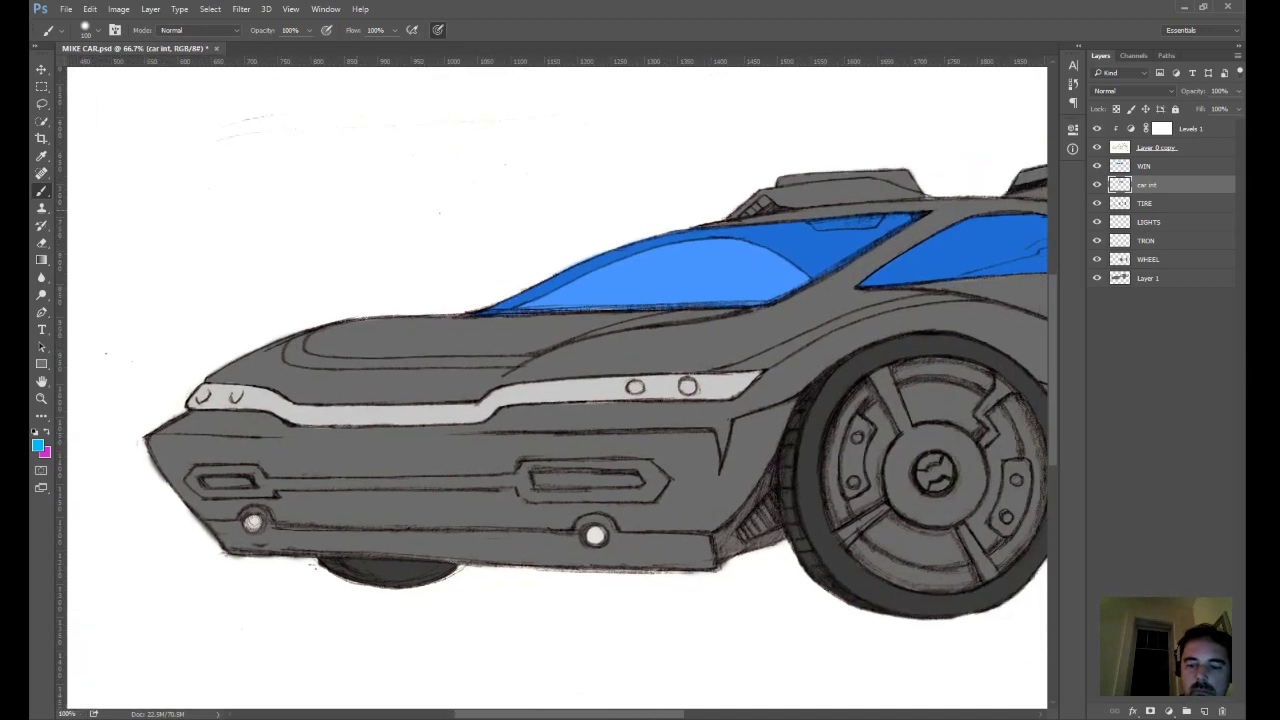
pyautogui.hotkey('ctrl', '+')
pyautogui.hotkey('ctrl', '+')
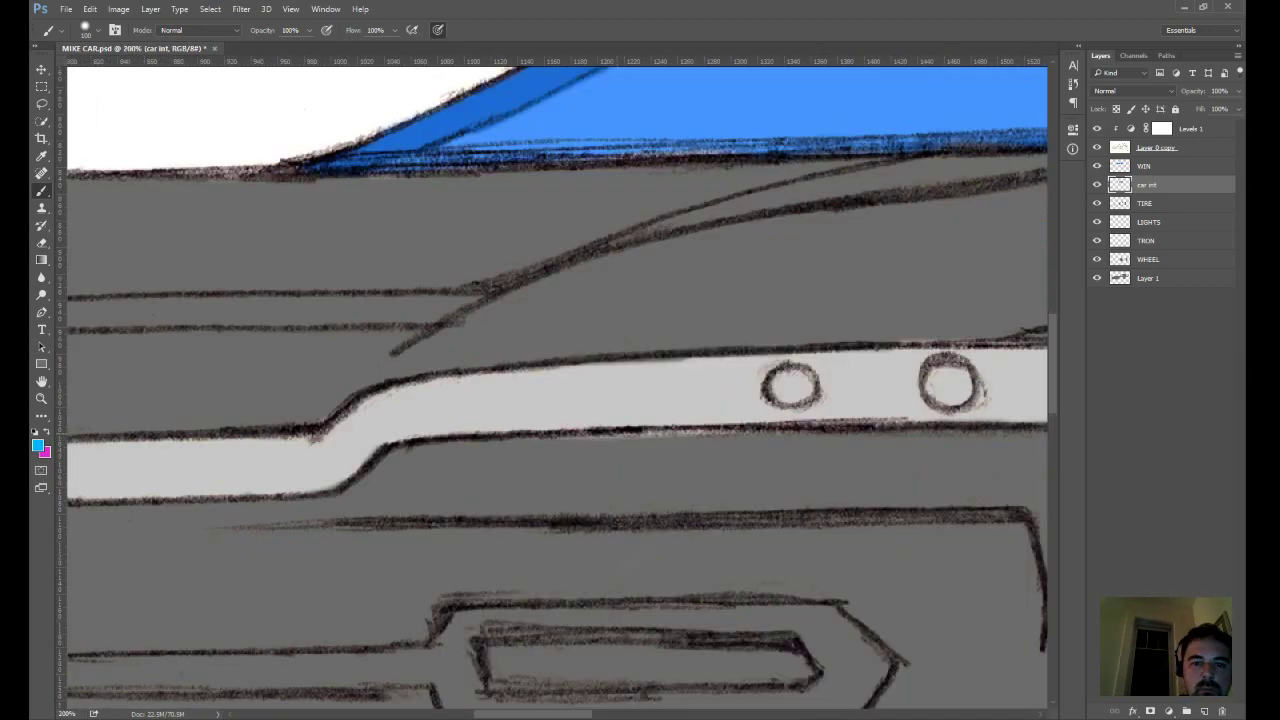
pyautogui.moveTo(330, 400); pyautogui.dragTo(840, 437)
pyautogui.press('[')
pyautogui.press('[')
pyautogui.press('[')
pyautogui.press('[')
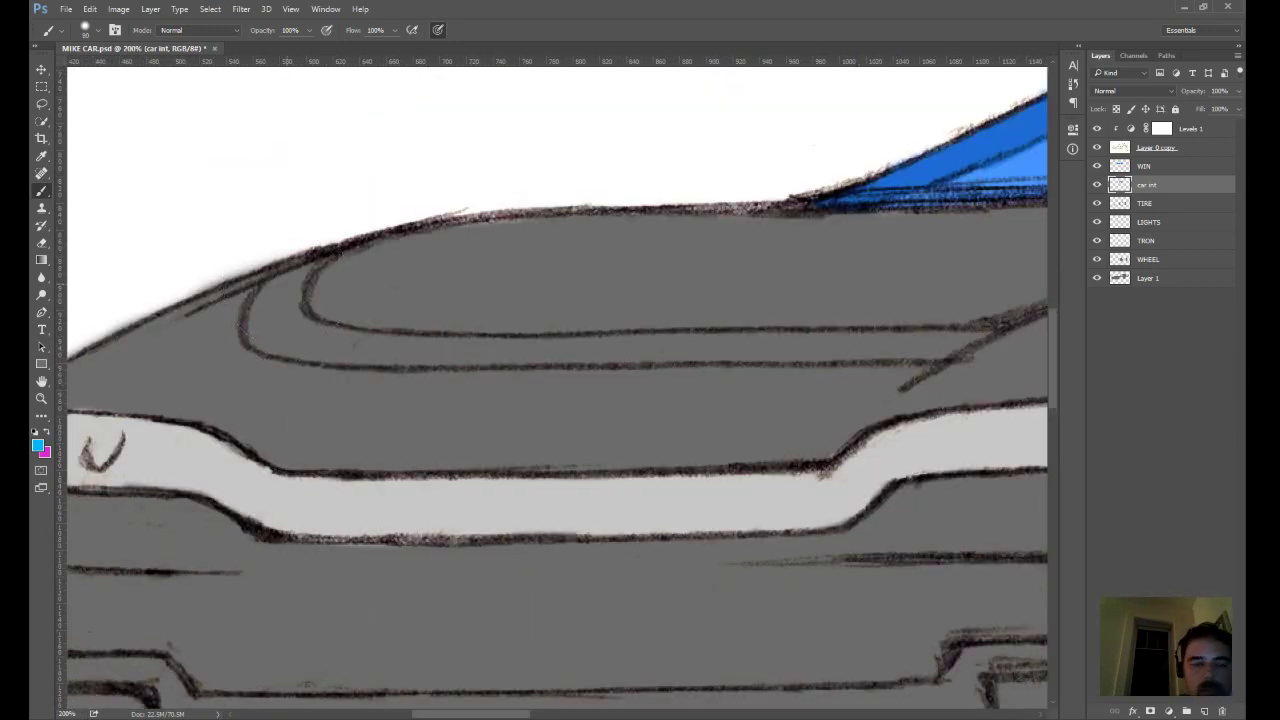
pyautogui.moveTo(320, 262)
pyautogui.mouseDown()
pyautogui.moveTo(262, 306)
pyautogui.moveTo(262, 340)
pyautogui.moveTo(302, 300)
pyautogui.moveTo(308, 345)
pyautogui.moveTo(291, 332)
pyautogui.mouseUp()
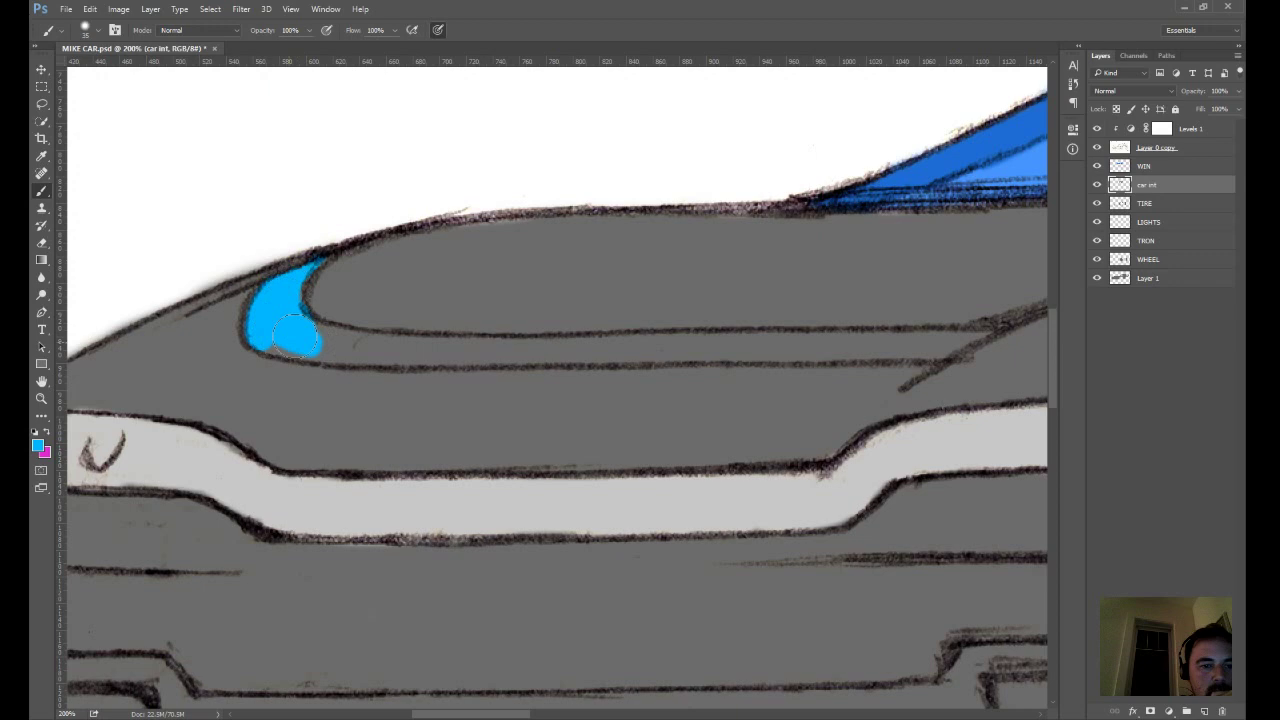
pyautogui.moveTo(295, 330)
pyautogui.mouseDown()
pyautogui.moveTo(630, 352)
pyautogui.moveTo(875, 340)
pyautogui.moveTo(780, 350)
pyautogui.moveTo(902, 356)
pyautogui.moveTo(854, 338)
pyautogui.moveTo(975, 340)
pyautogui.moveTo(897, 352)
pyautogui.mouseUp()
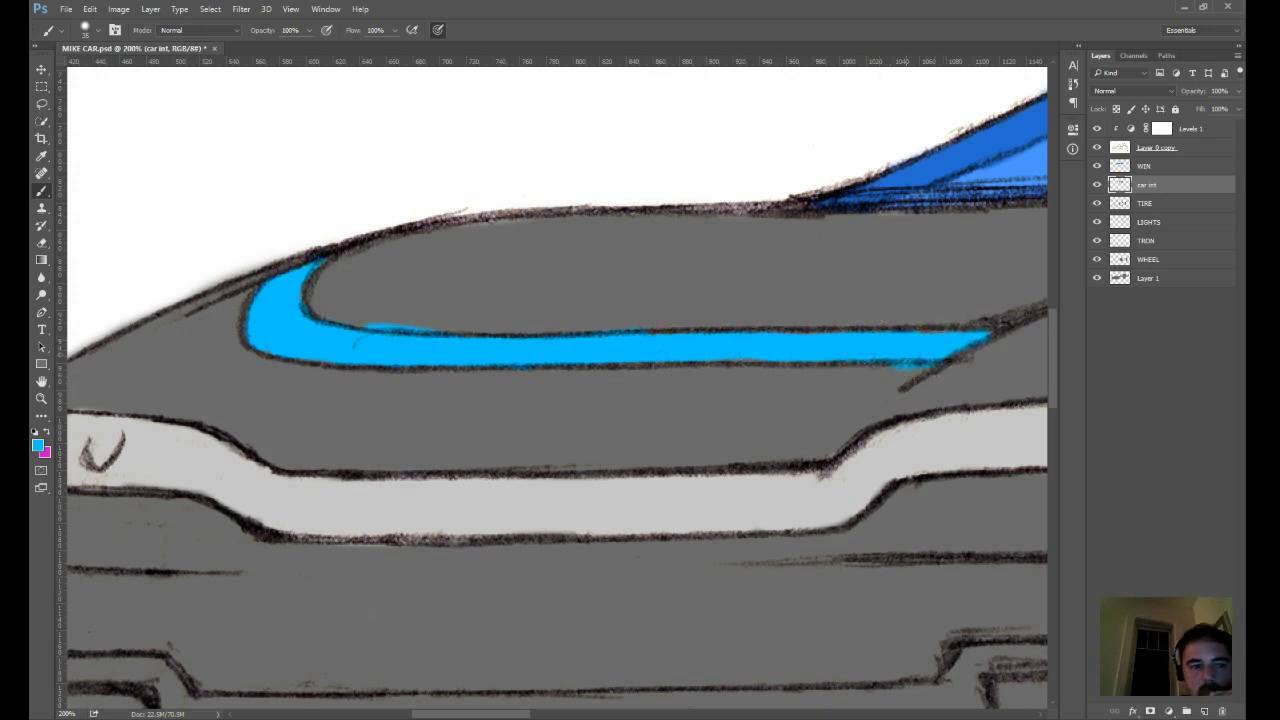
pyautogui.press('e')
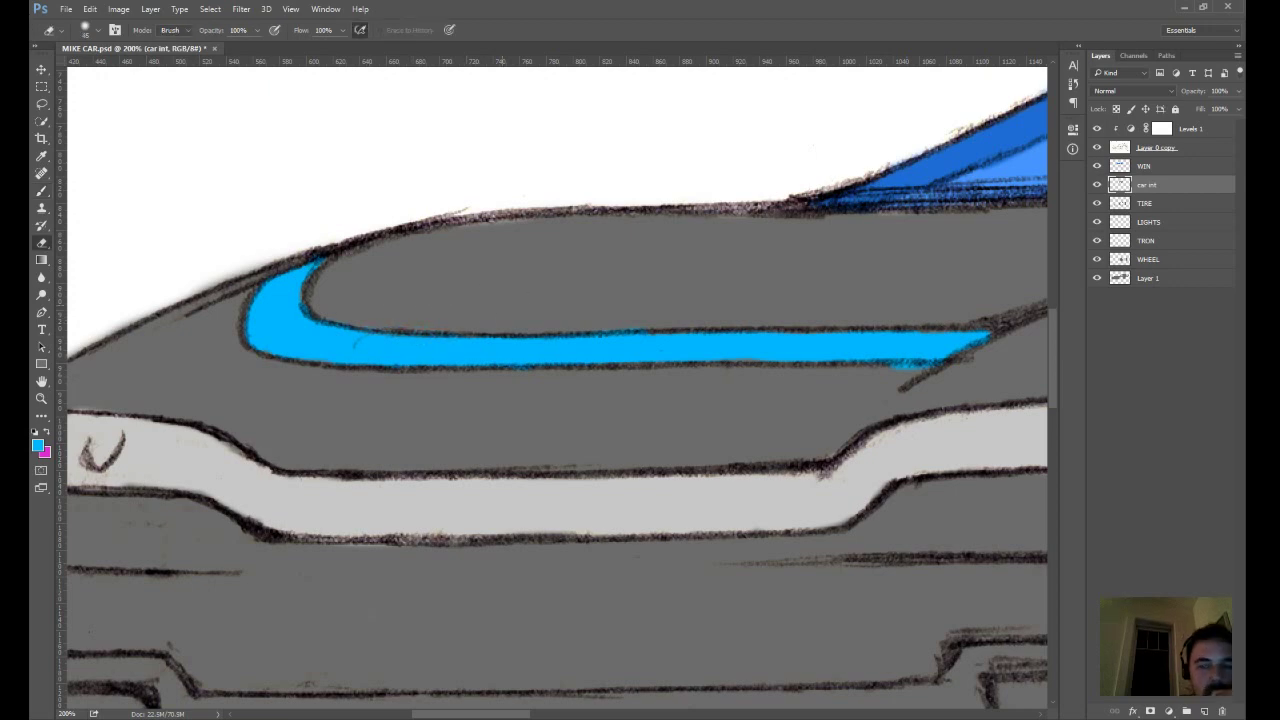
pyautogui.hotkey('ctrl', '-')
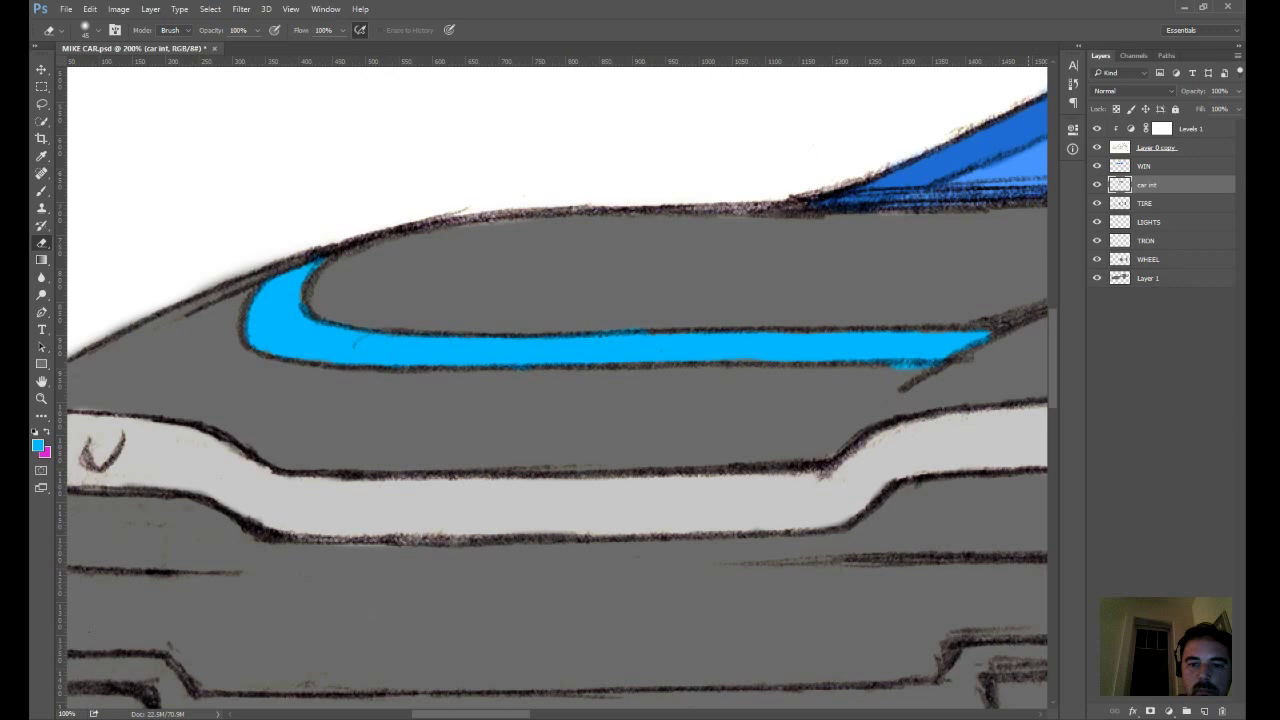
# - Lasso around the cyan hood strip and delete it from the car int layer
pyautogui.press('b')
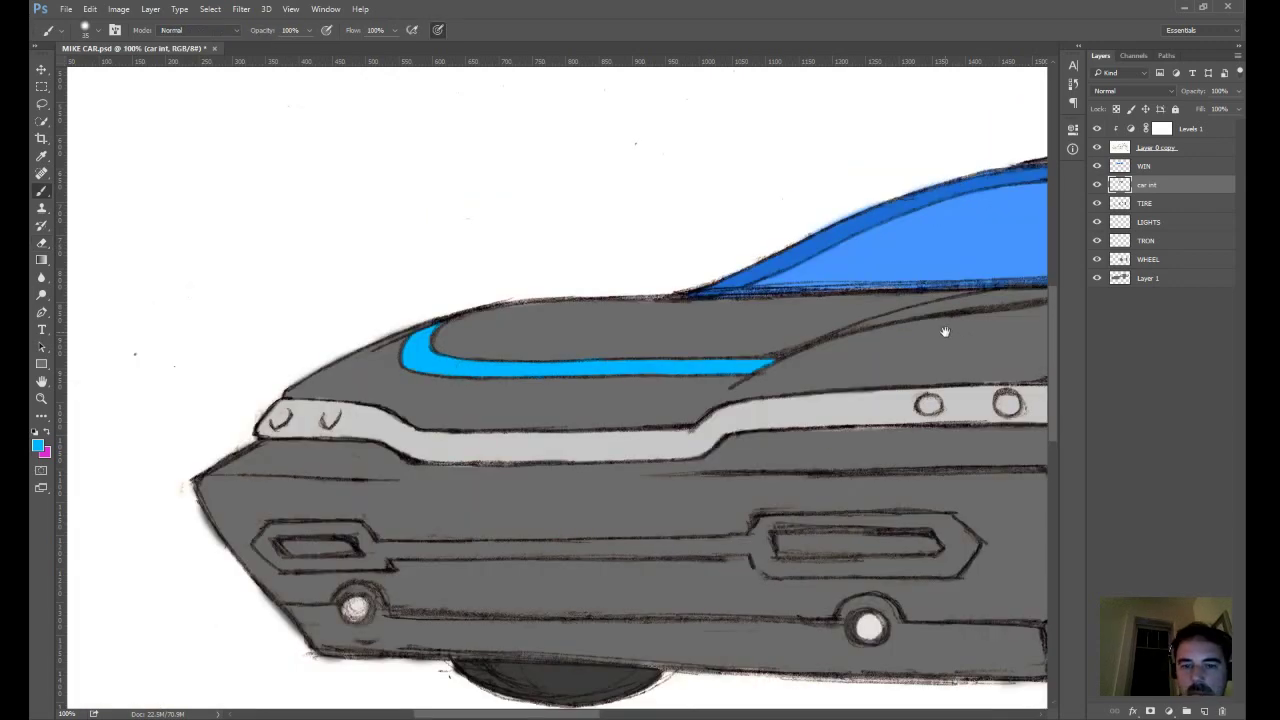
pyautogui.moveTo(945, 331); pyautogui.dragTo(763, 338)
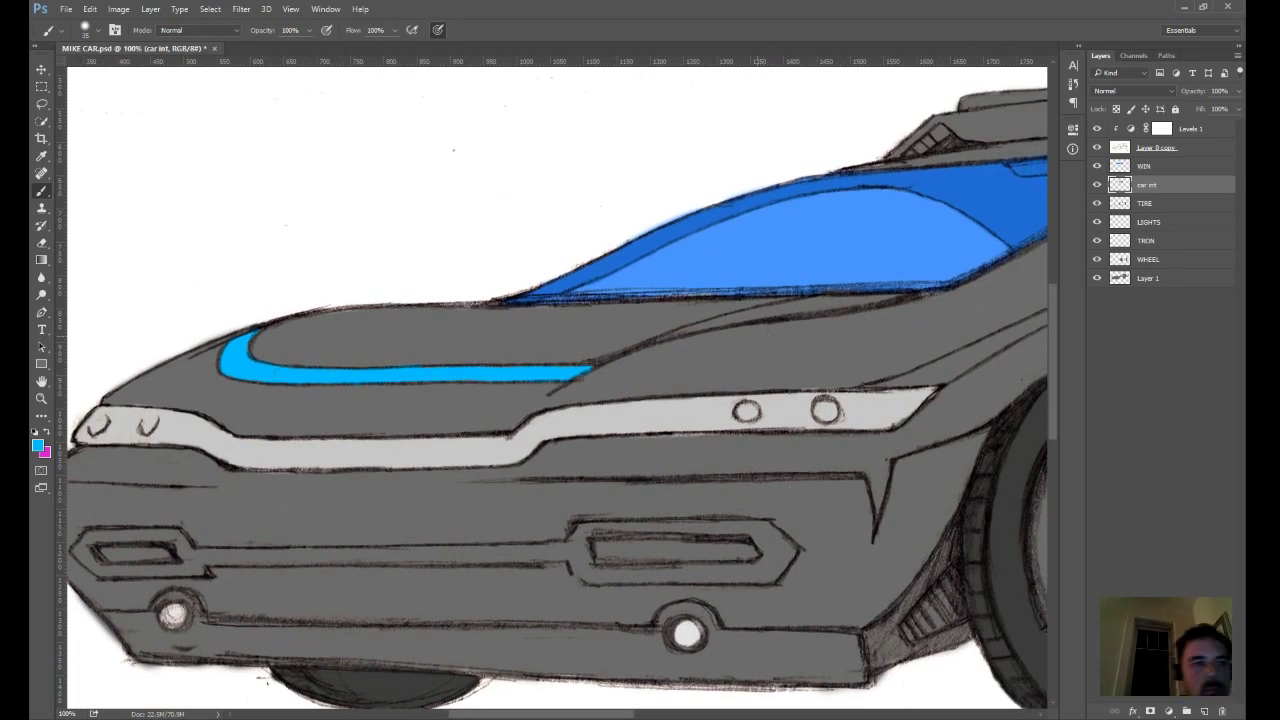
pyautogui.press('l')
pyautogui.moveTo(259, 281)
pyautogui.mouseDown()
pyautogui.moveTo(506, 410)
pyautogui.moveTo(423, 277)
pyautogui.moveTo(257, 276)
pyautogui.mouseUp()
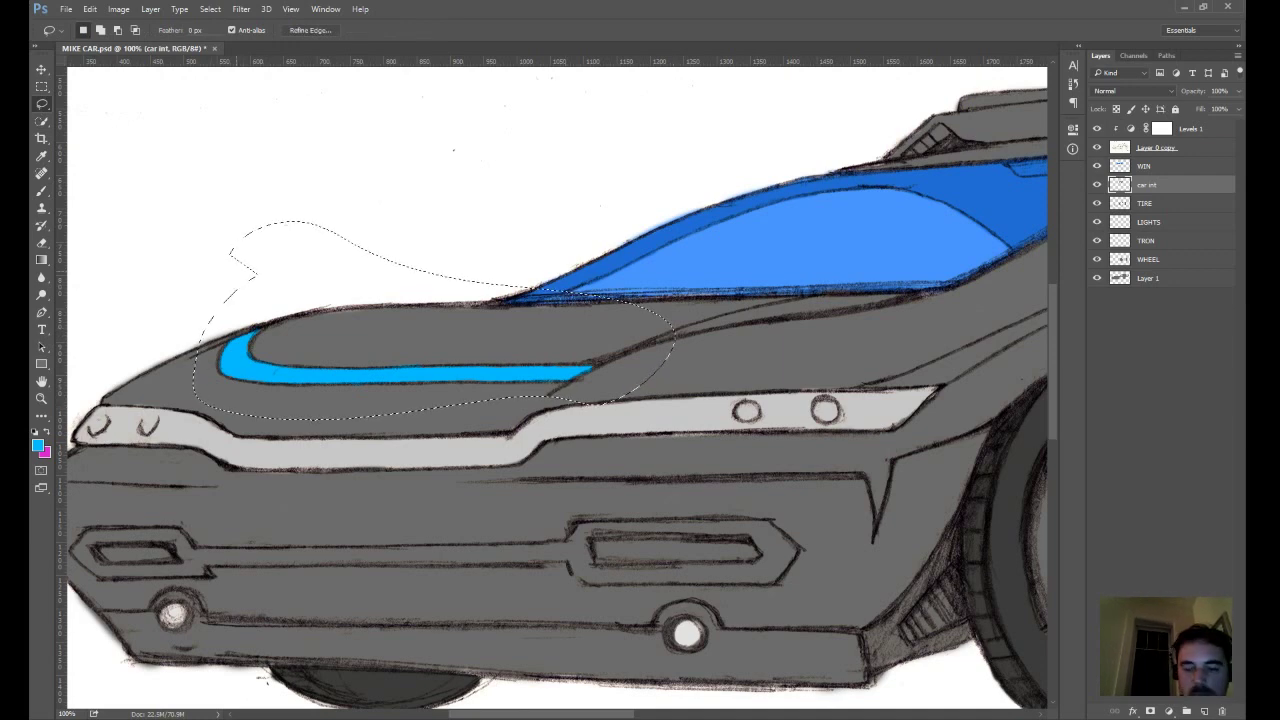
pyautogui.press('Delete')
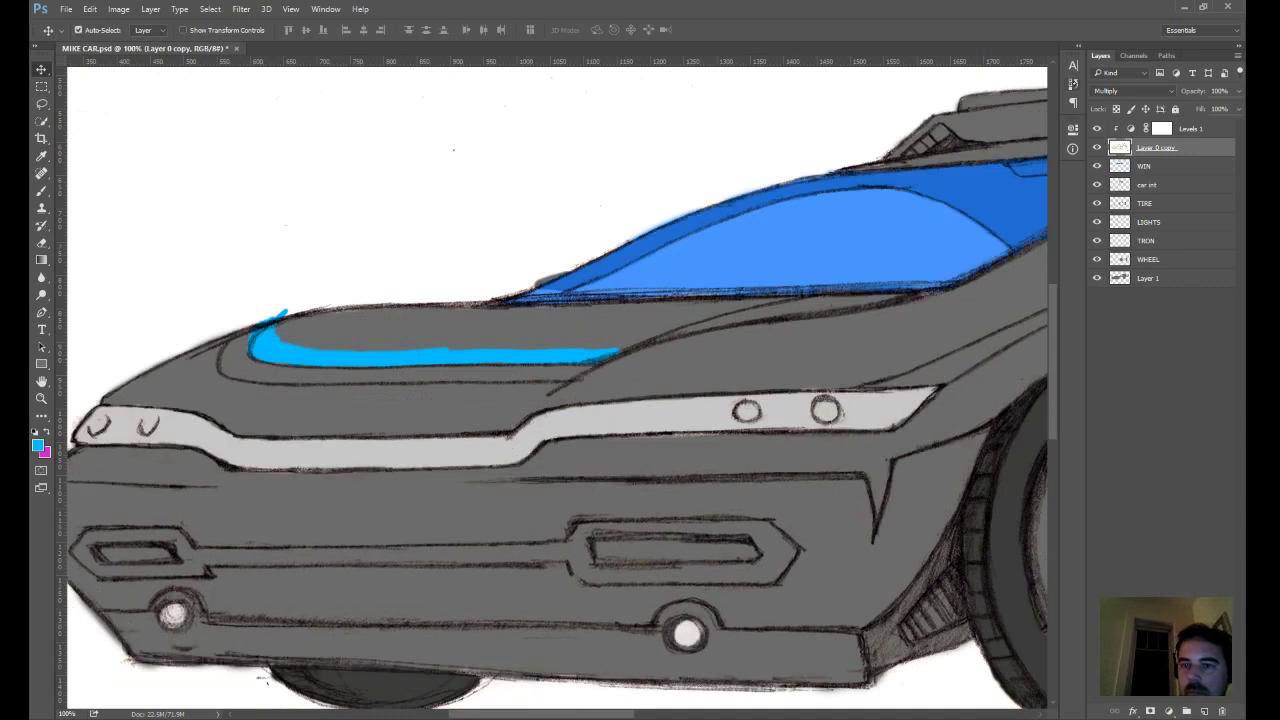
pyautogui.press('Delete')
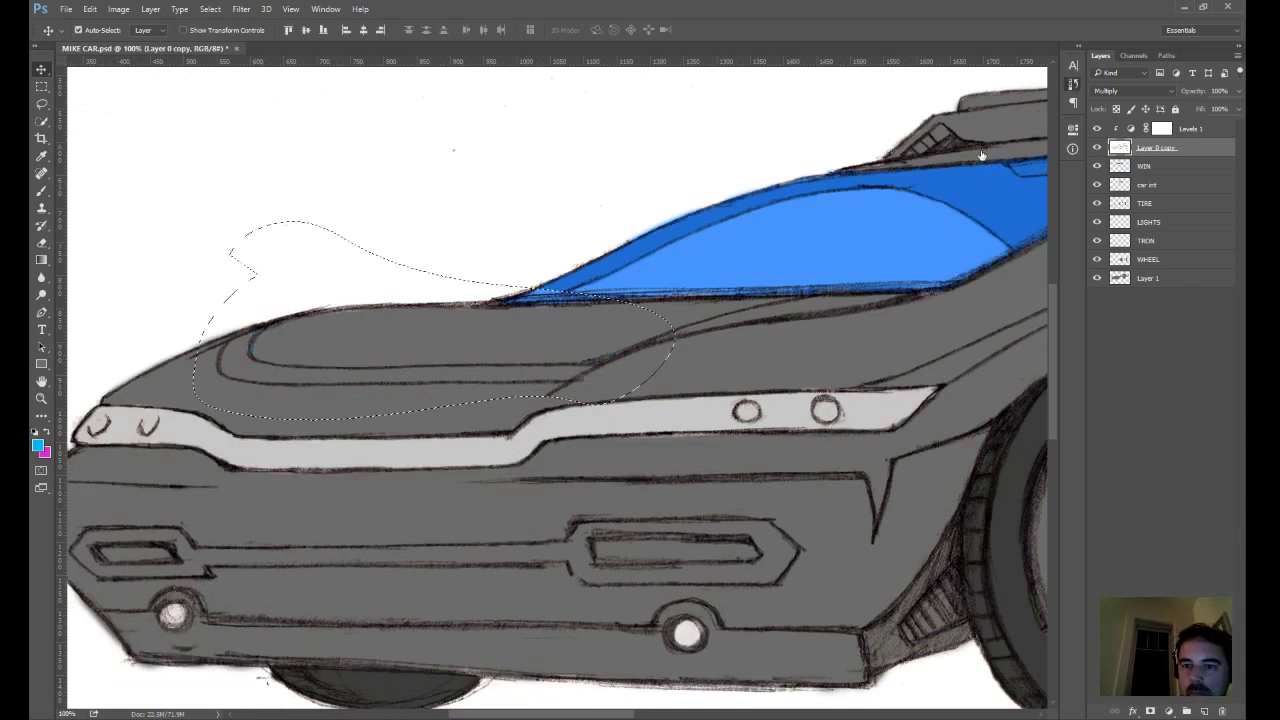
pyautogui.hotkey('ctrl', 'z')
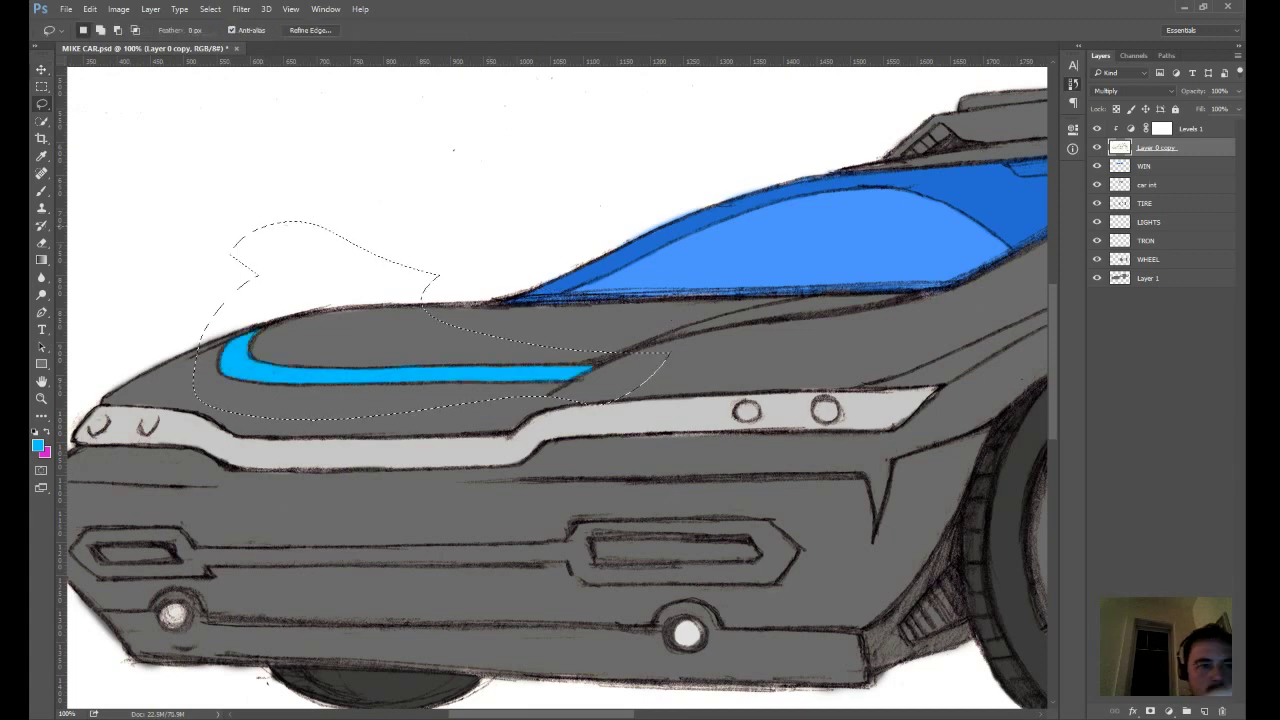
pyautogui.press('l')
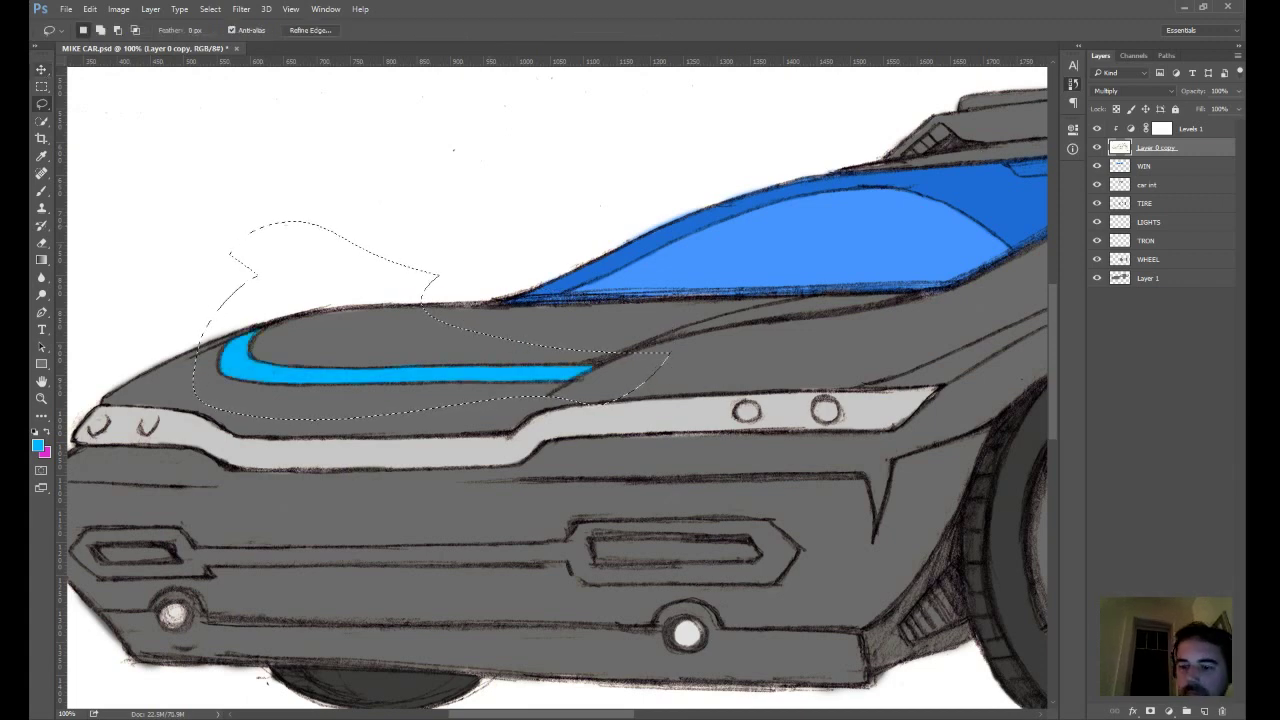
pyautogui.click(1145, 166)
pyautogui.click(1147, 186)
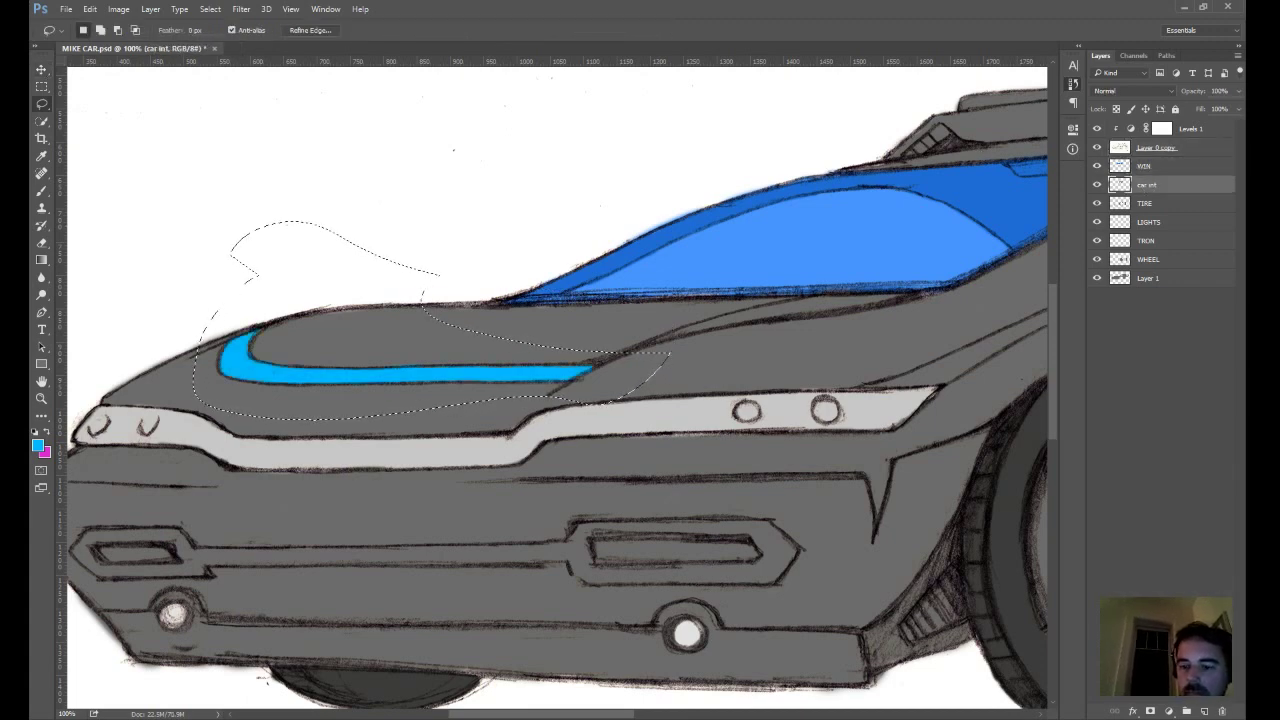
pyautogui.press('Delete')
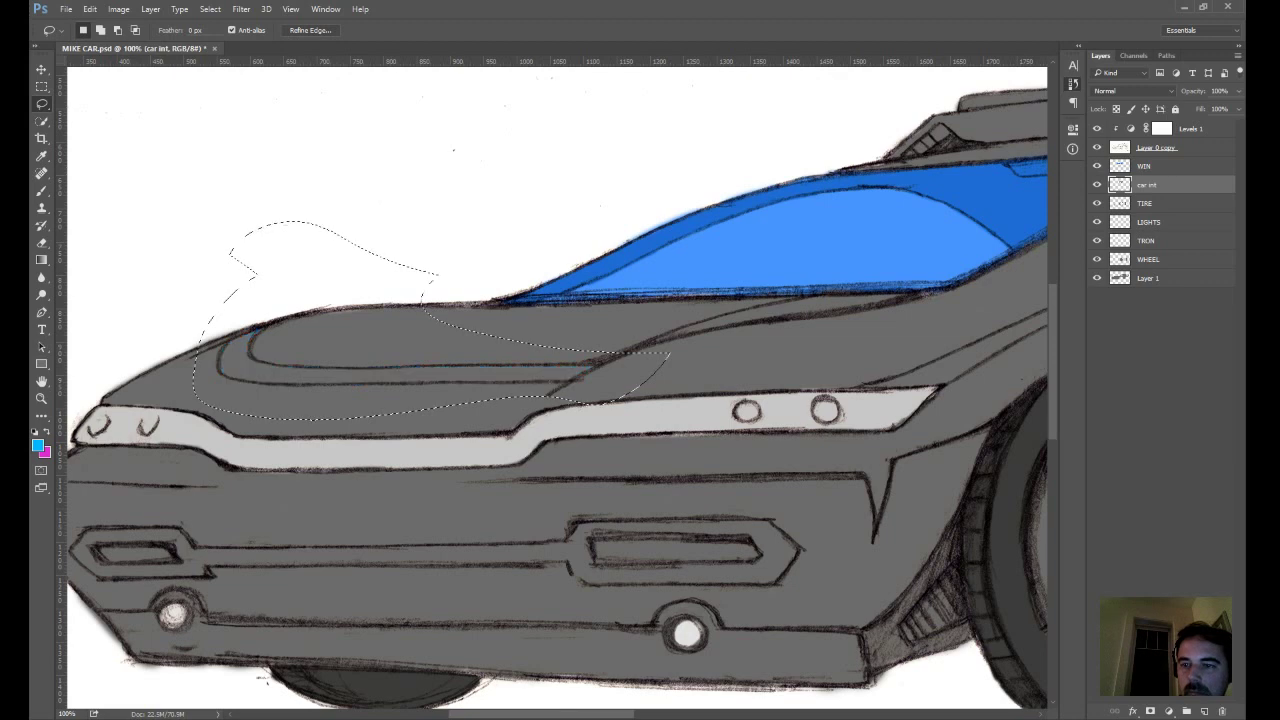
# - Clear the selection and move the TRON layer up the stack to directly above the WIN layer
pyautogui.click(1146, 241)
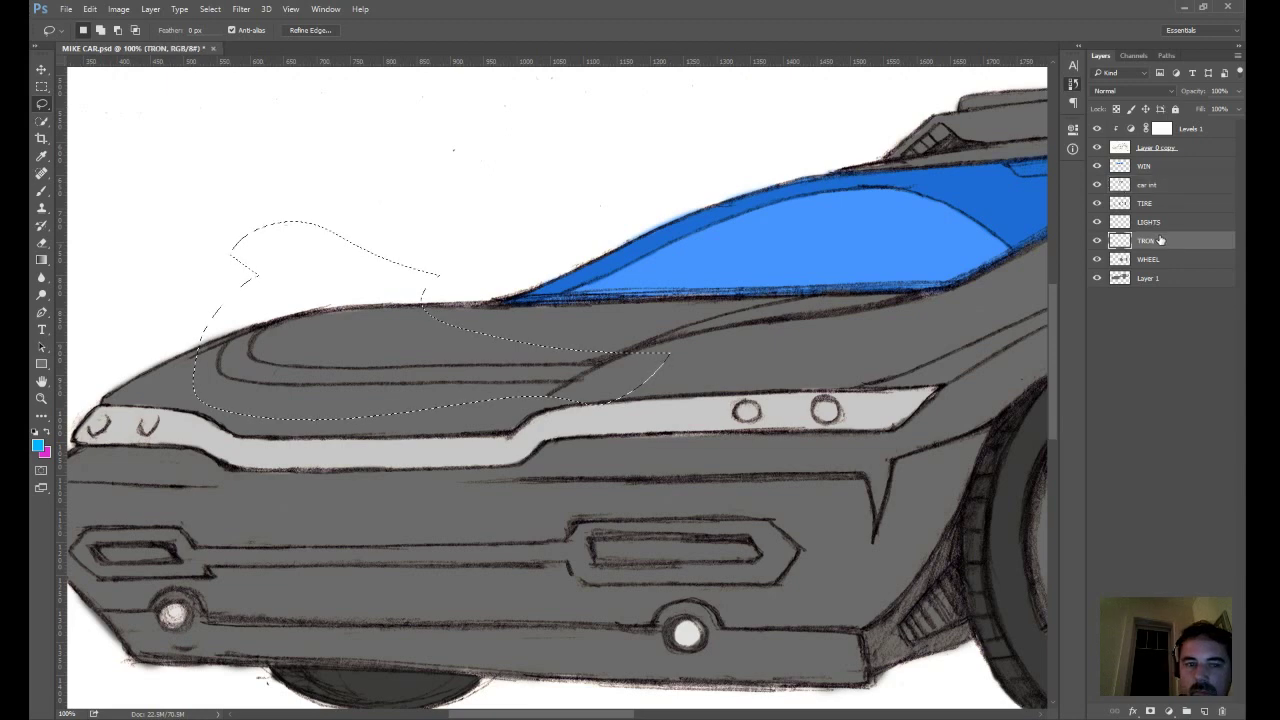
pyautogui.click(41, 86)
pyautogui.hotkey('ctrl', 'd')
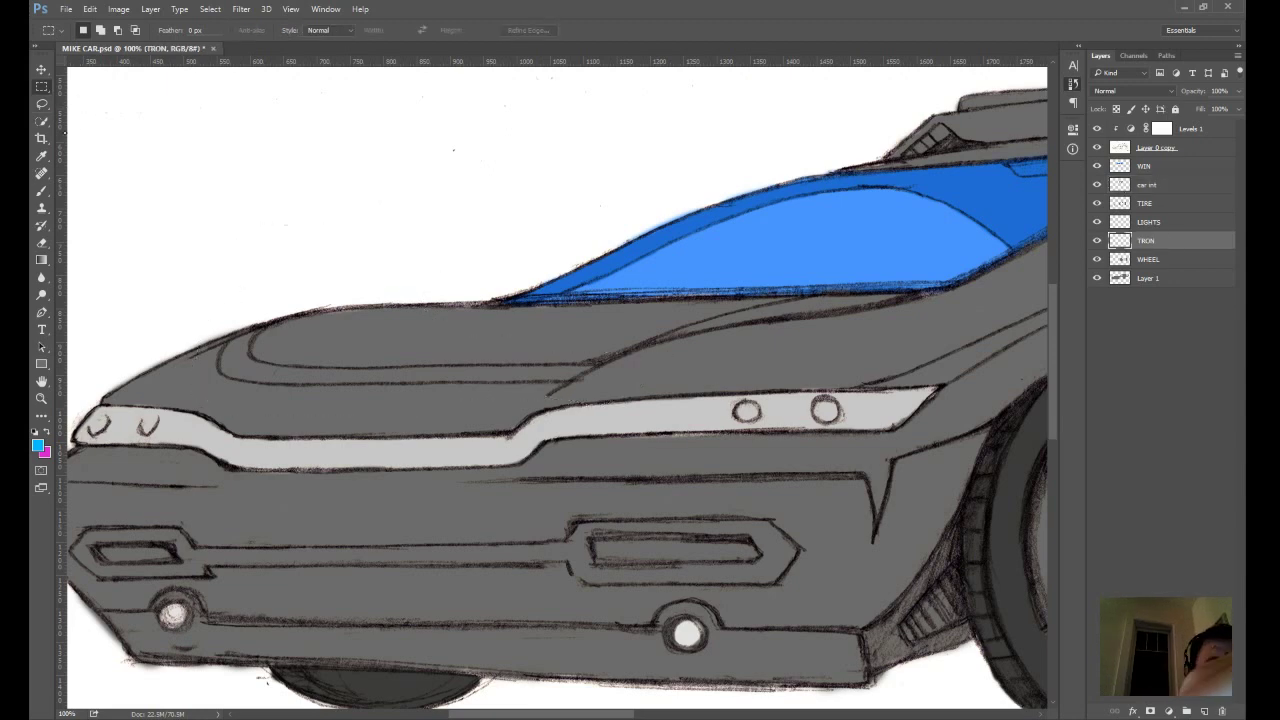
pyautogui.hotkey('ctrl', ']')
pyautogui.press('b')
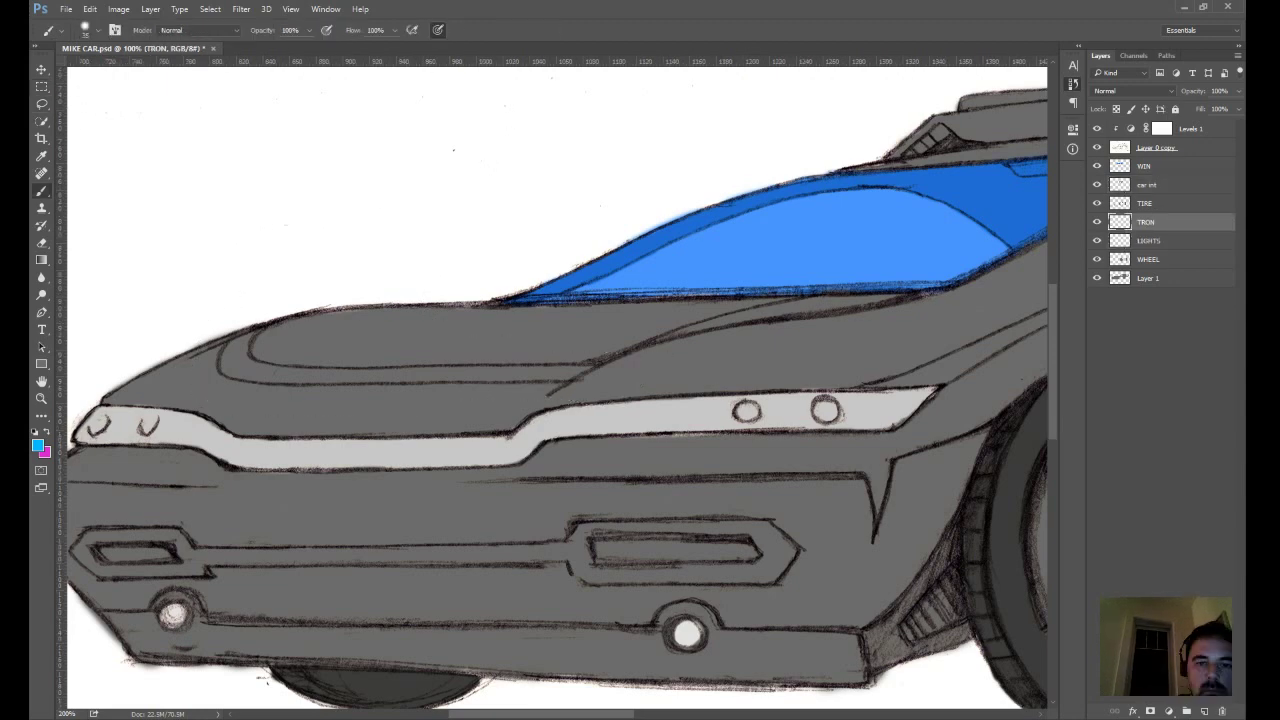
pyautogui.hotkey('ctrl', '+')
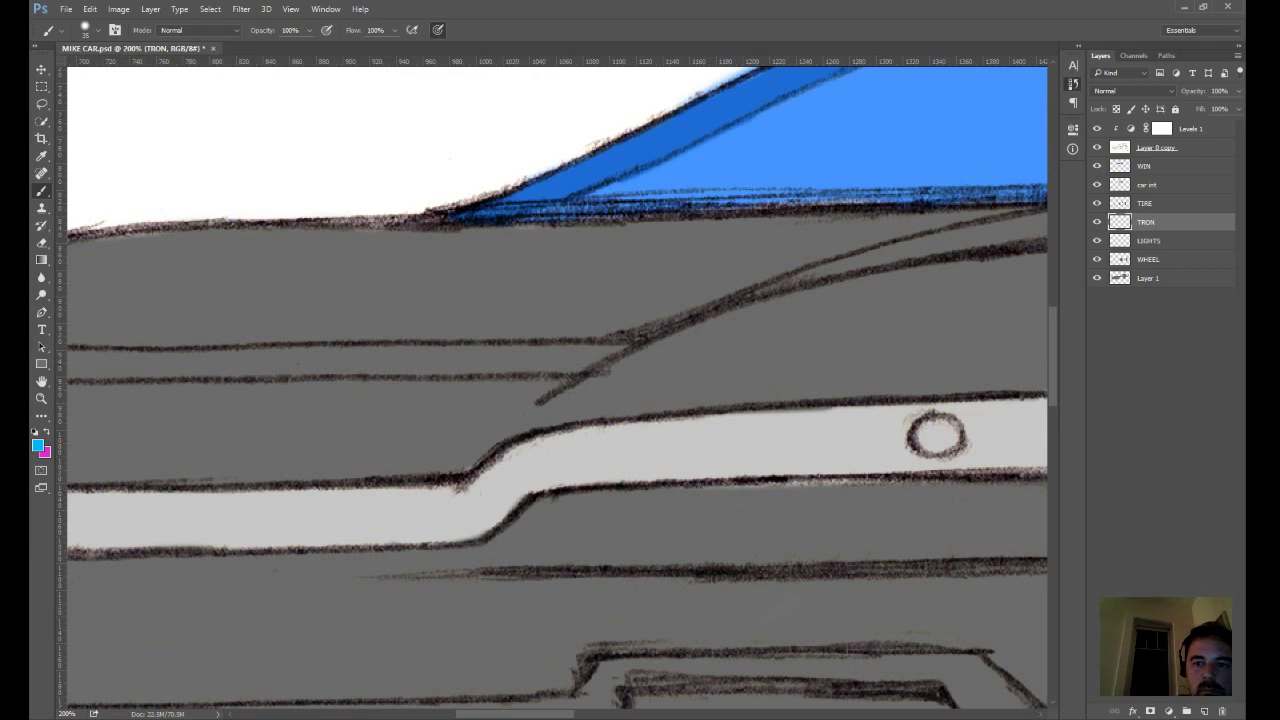
pyautogui.moveTo(364, 361); pyautogui.dragTo(851, 334)
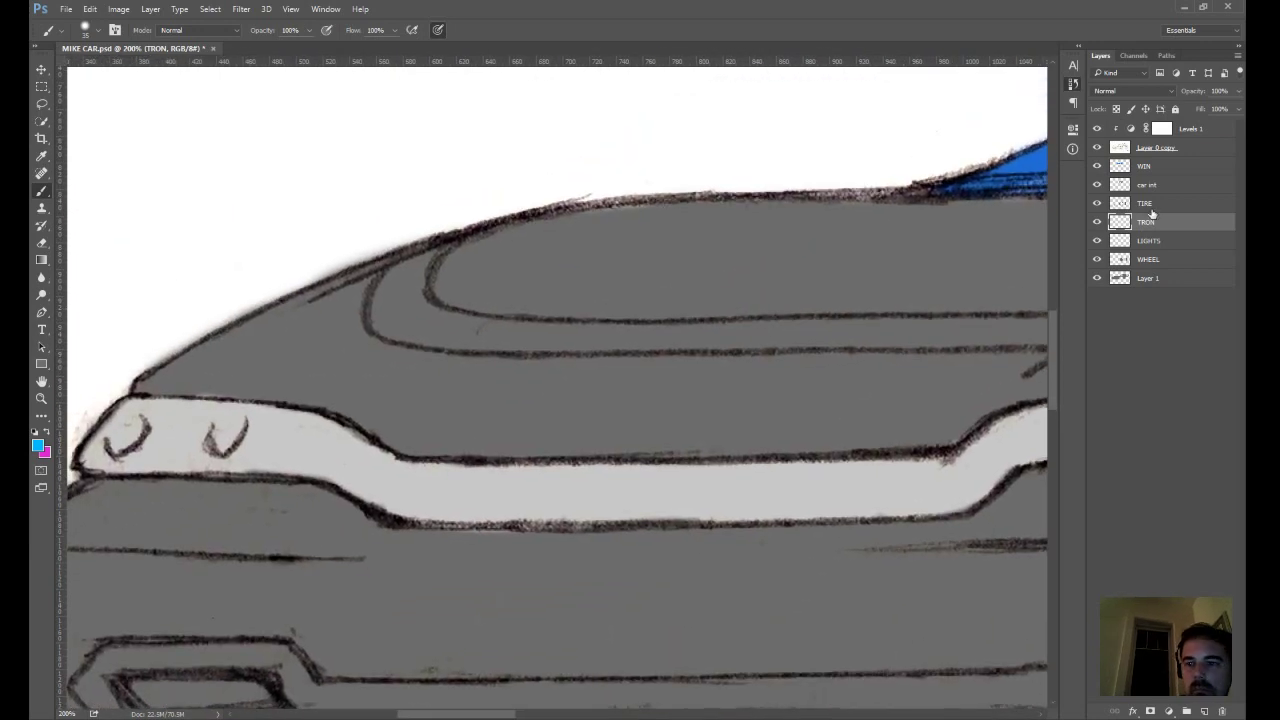
pyautogui.moveTo(1152, 214); pyautogui.dragTo(1166, 160)
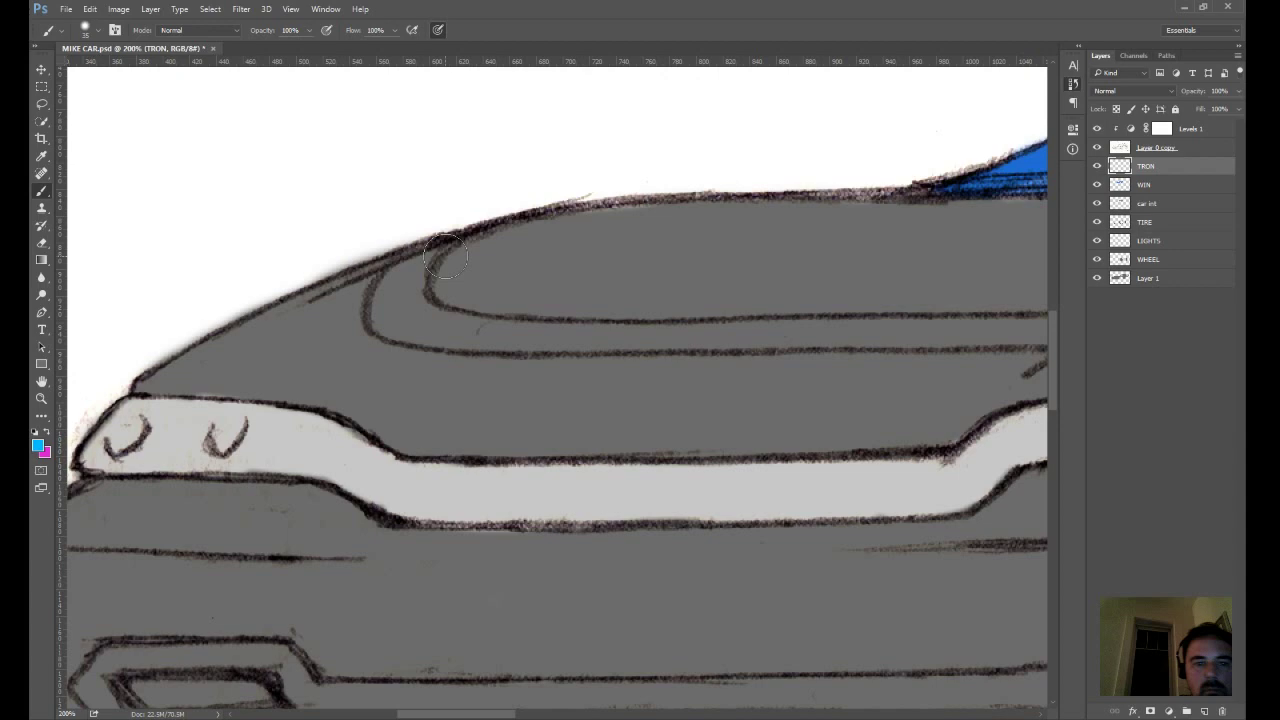
# - Paint the curved hood strip and the thin sliver beneath the windshield bright cyan on the TRON layer
pyautogui.moveTo(445, 258)
pyautogui.mouseDown()
pyautogui.moveTo(520, 335)
pyautogui.moveTo(400, 338)
pyautogui.moveTo(912, 336)
pyautogui.moveTo(985, 322)
pyautogui.moveTo(1030, 333)
pyautogui.mouseUp()
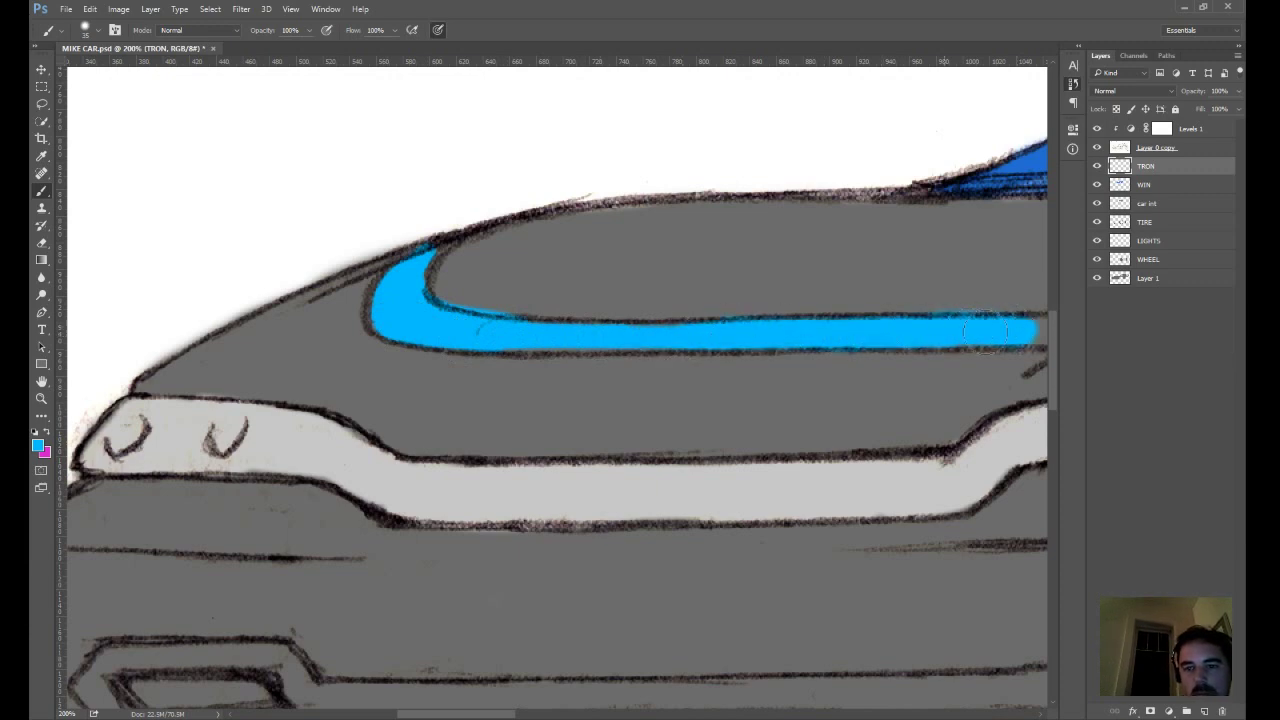
pyautogui.press('e')
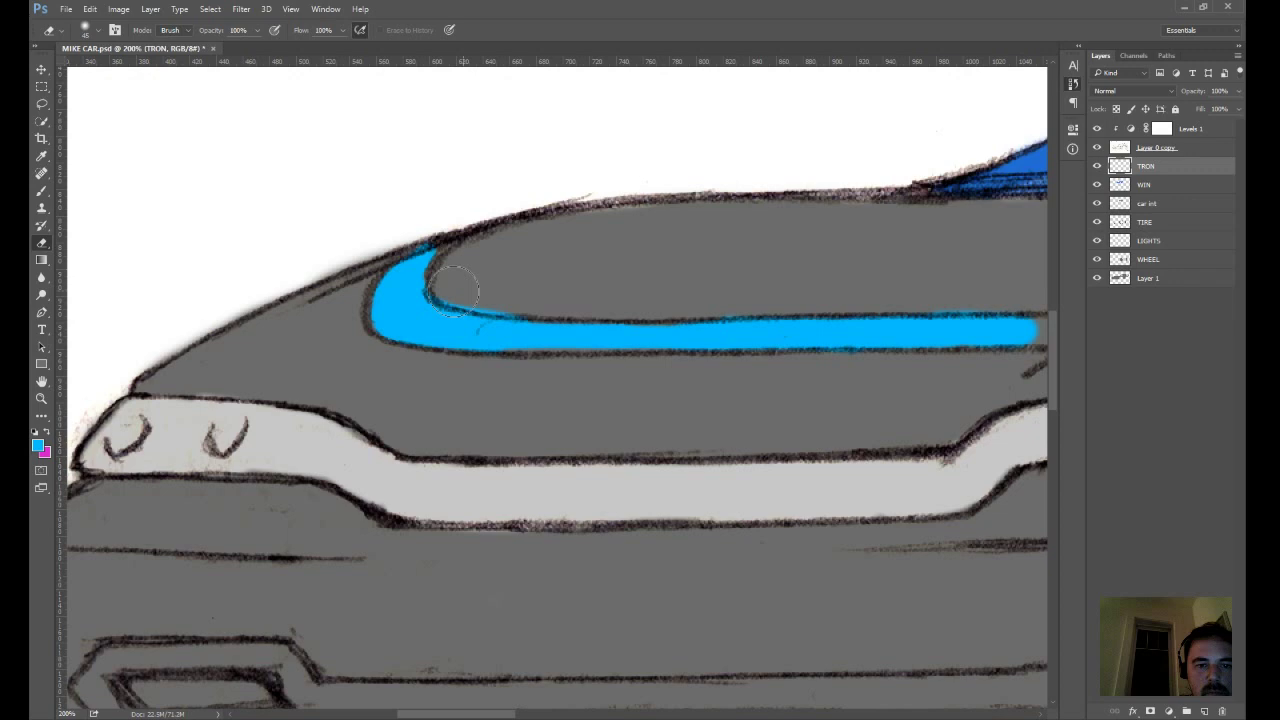
pyautogui.press('b')
pyautogui.moveTo(737, 486); pyautogui.dragTo(506, 477)
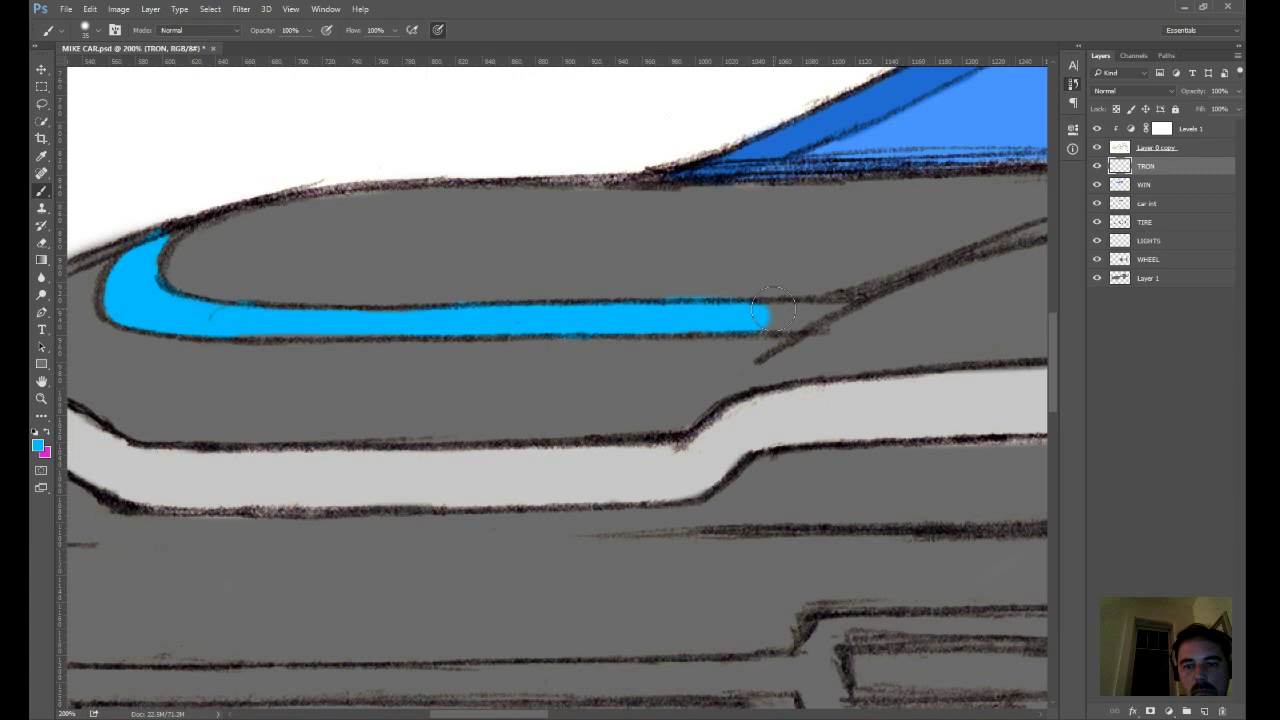
pyautogui.moveTo(775, 312)
pyautogui.mouseDown()
pyautogui.moveTo(308, 413)
pyautogui.moveTo(400, 375)
pyautogui.moveTo(651, 324)
pyautogui.moveTo(590, 329)
pyautogui.moveTo(705, 300)
pyautogui.moveTo(590, 335)
pyautogui.moveTo(642, 333)
pyautogui.moveTo(710, 305)
pyautogui.moveTo(881, 293)
pyautogui.moveTo(800, 315)
pyautogui.moveTo(892, 293)
pyautogui.moveTo(727, 318)
pyautogui.mouseUp()
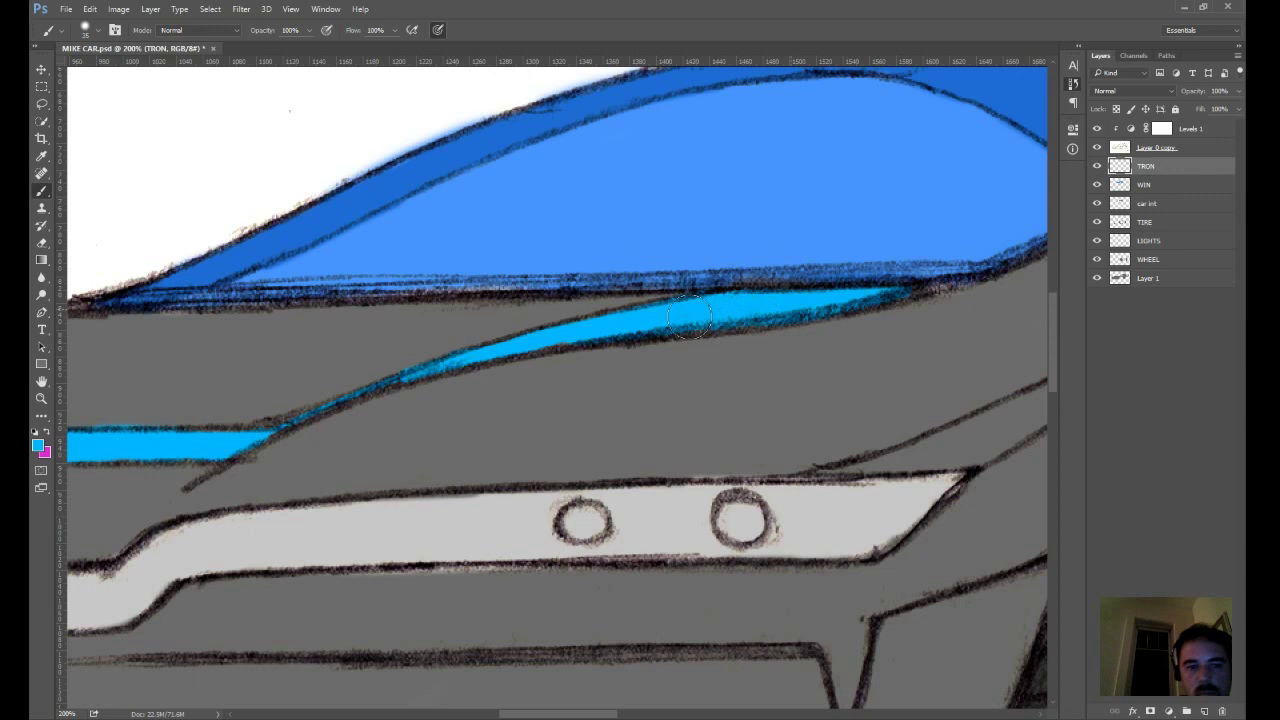
# - Fill the tapering strip from the headlight's outer end over the front wheel arch with bright cyan on the TRON layer
pyautogui.hscroll(10, 690, 316)
pyautogui.press('e')
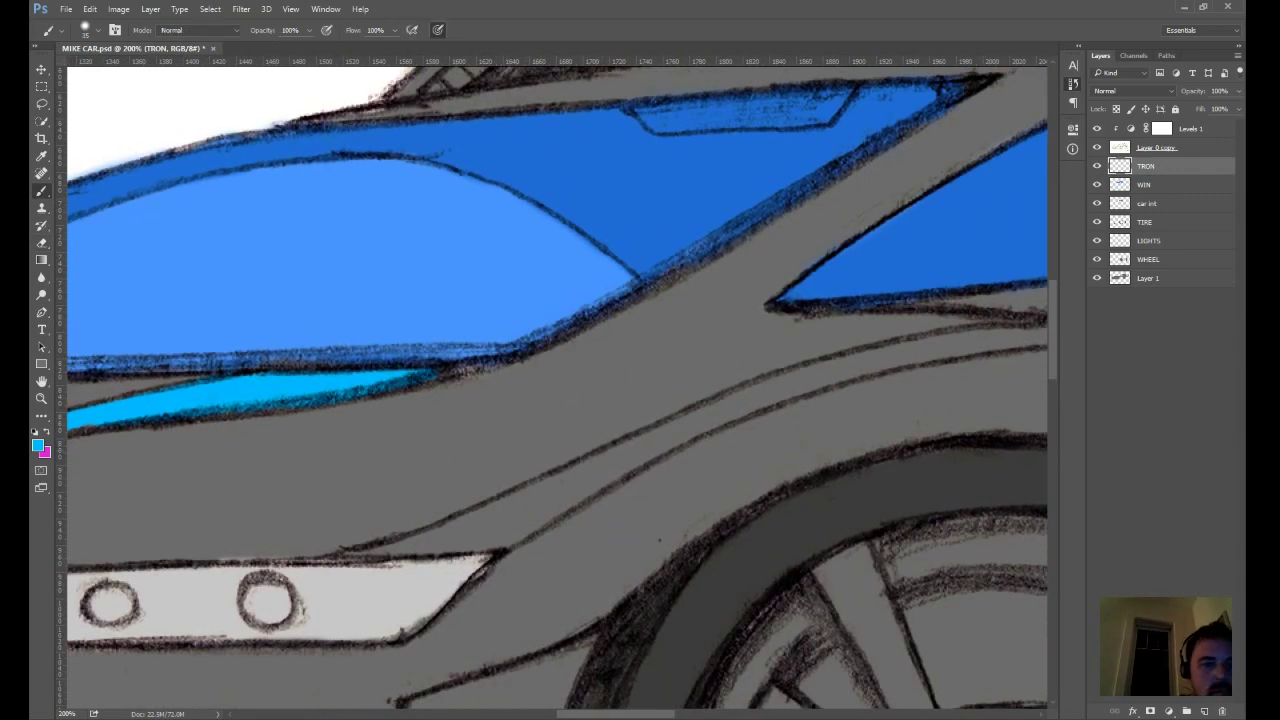
pyautogui.moveTo(734, 420); pyautogui.dragTo(694, 350)
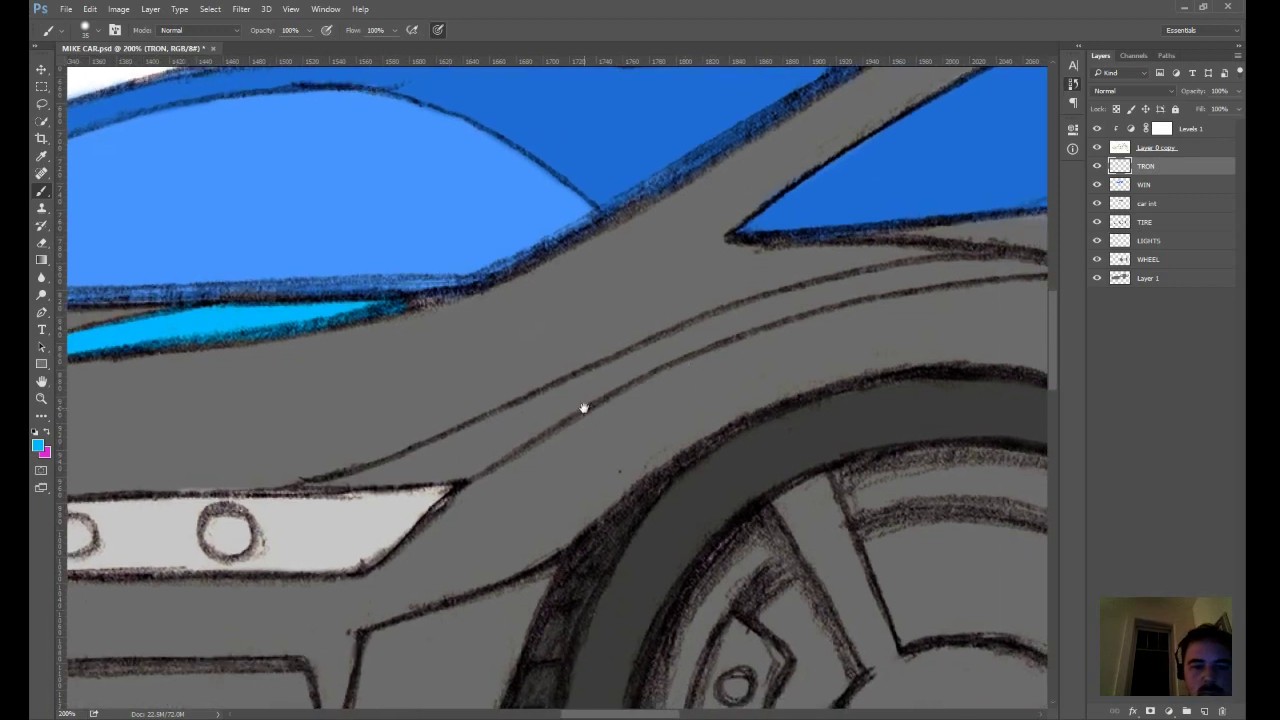
pyautogui.moveTo(352, 480)
pyautogui.mouseDown()
pyautogui.moveTo(306, 486)
pyautogui.moveTo(478, 440)
pyautogui.mouseUp()
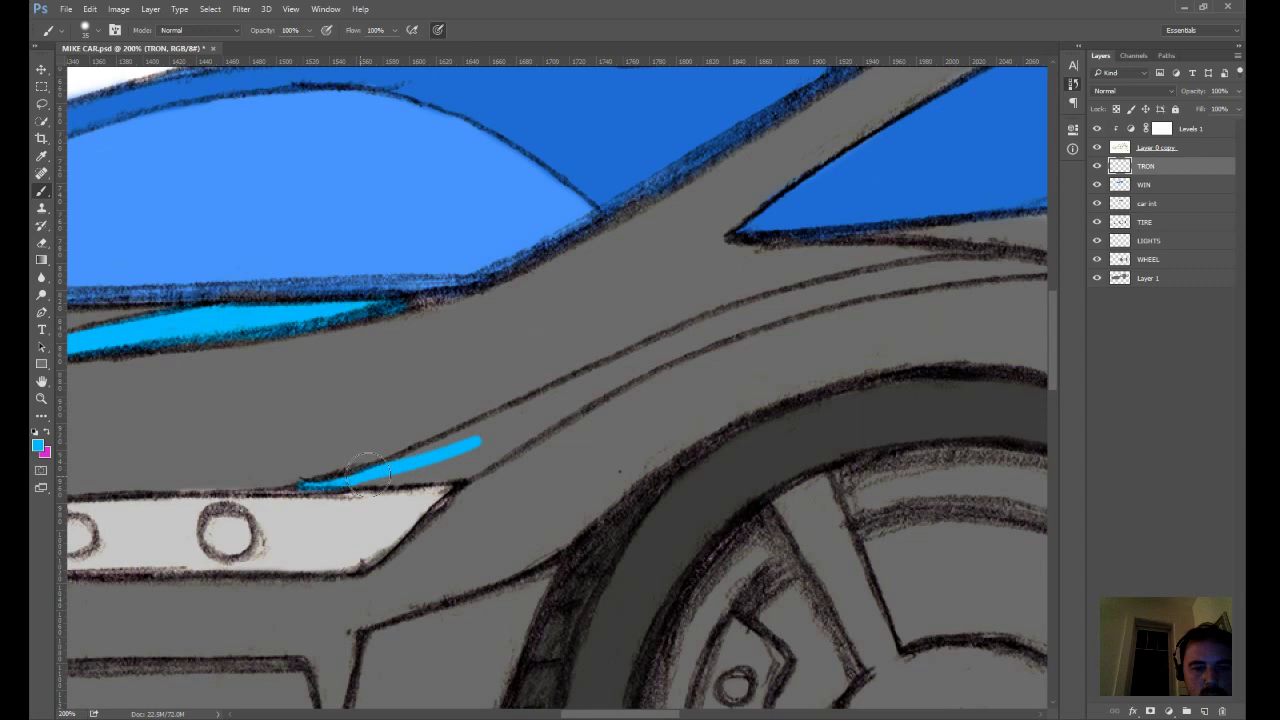
pyautogui.moveTo(366, 470)
pyautogui.mouseDown()
pyautogui.moveTo(715, 334)
pyautogui.moveTo(698, 331)
pyautogui.mouseUp()
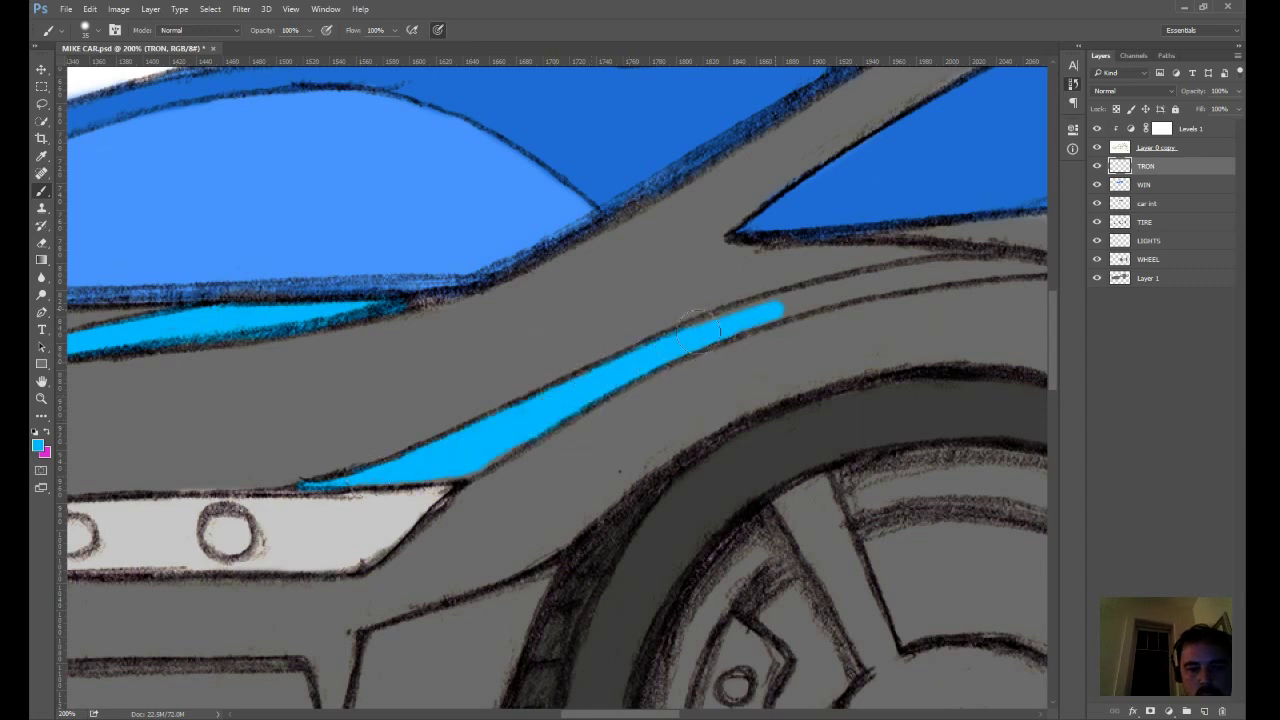
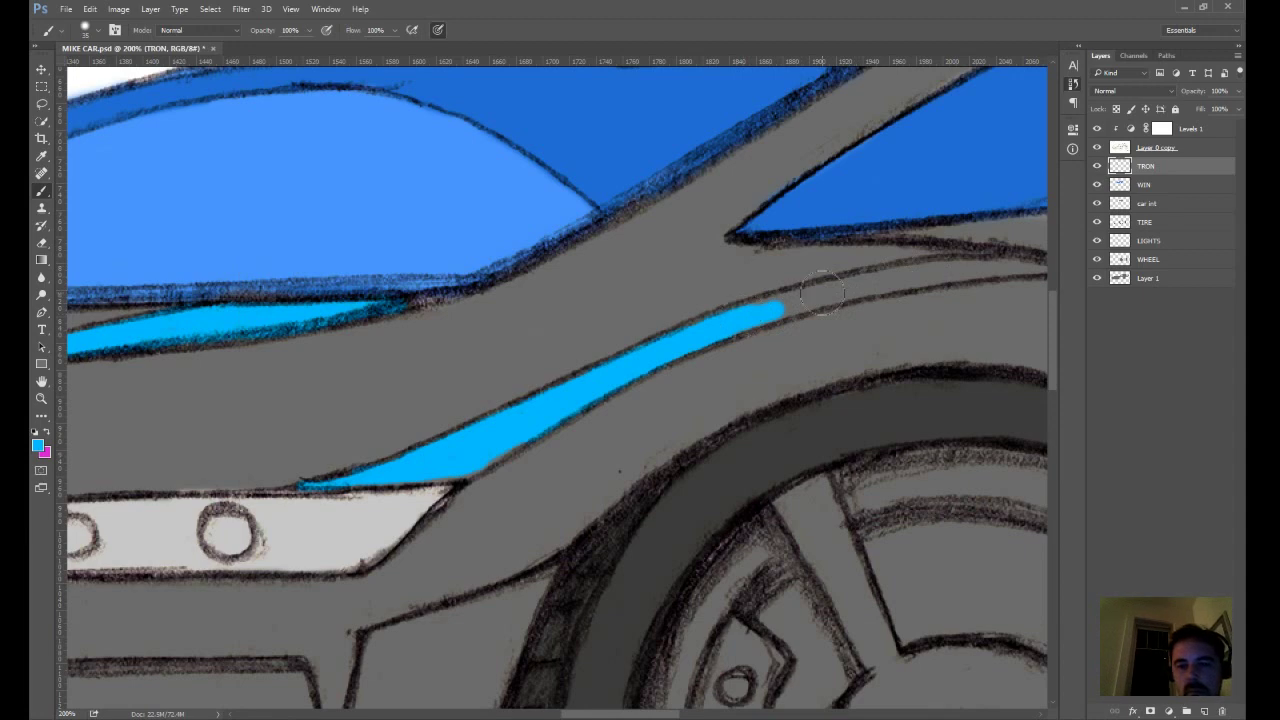
pyautogui.moveTo(780, 306); pyautogui.dragTo(959, 266)
pyautogui.moveTo(811, 328); pyautogui.dragTo(492, 379)
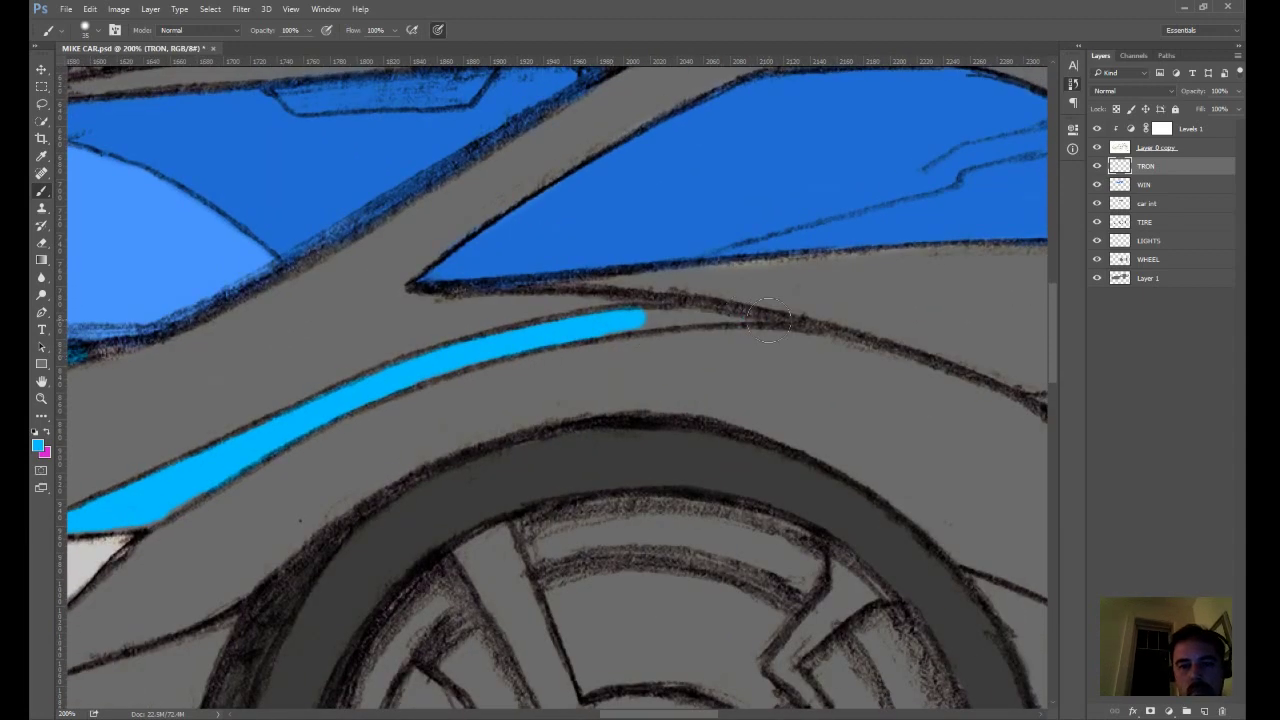
pyautogui.moveTo(665, 322); pyautogui.dragTo(765, 318)
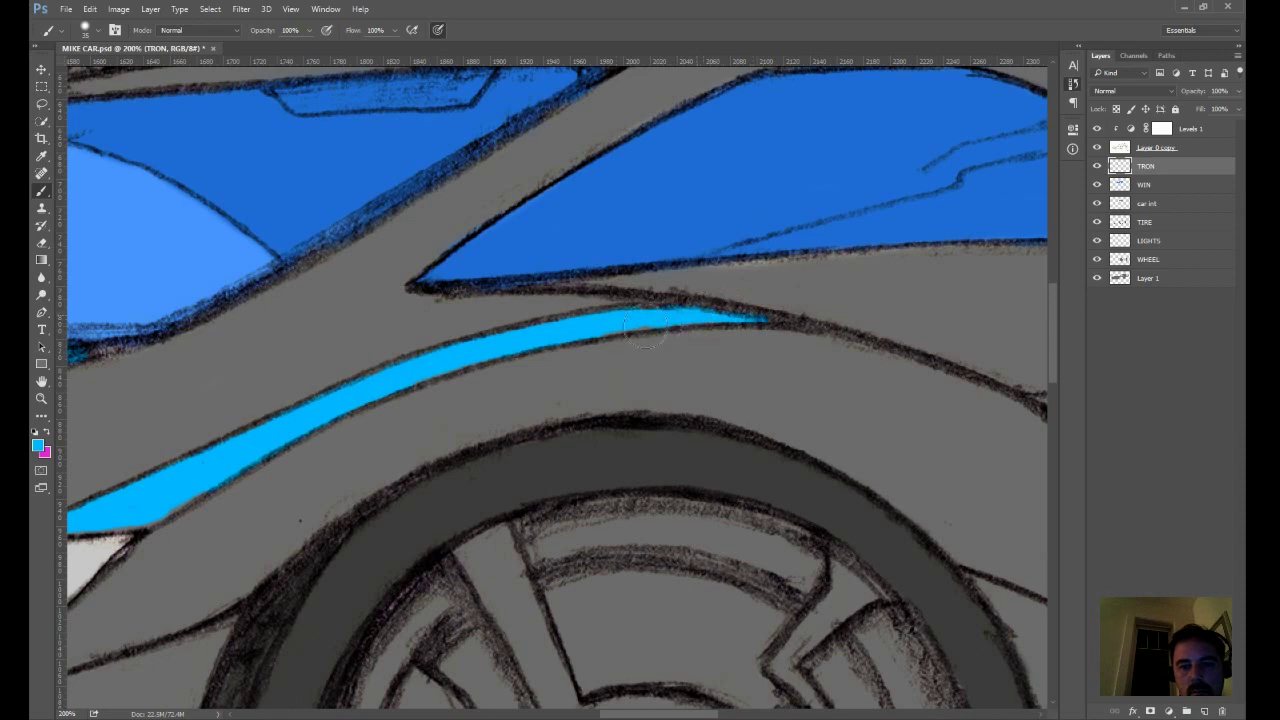
# - Fill the thin strip above the door lettering, from the front fender to the side vents, with bright cyan
pyautogui.moveTo(456, 328)
pyautogui.mouseDown()
pyautogui.moveTo(503, 339)
pyautogui.moveTo(568, 321)
pyautogui.moveTo(484, 319)
pyautogui.moveTo(627, 322)
pyautogui.moveTo(518, 337)
pyautogui.moveTo(551, 337)
pyautogui.moveTo(728, 314)
pyautogui.mouseUp()
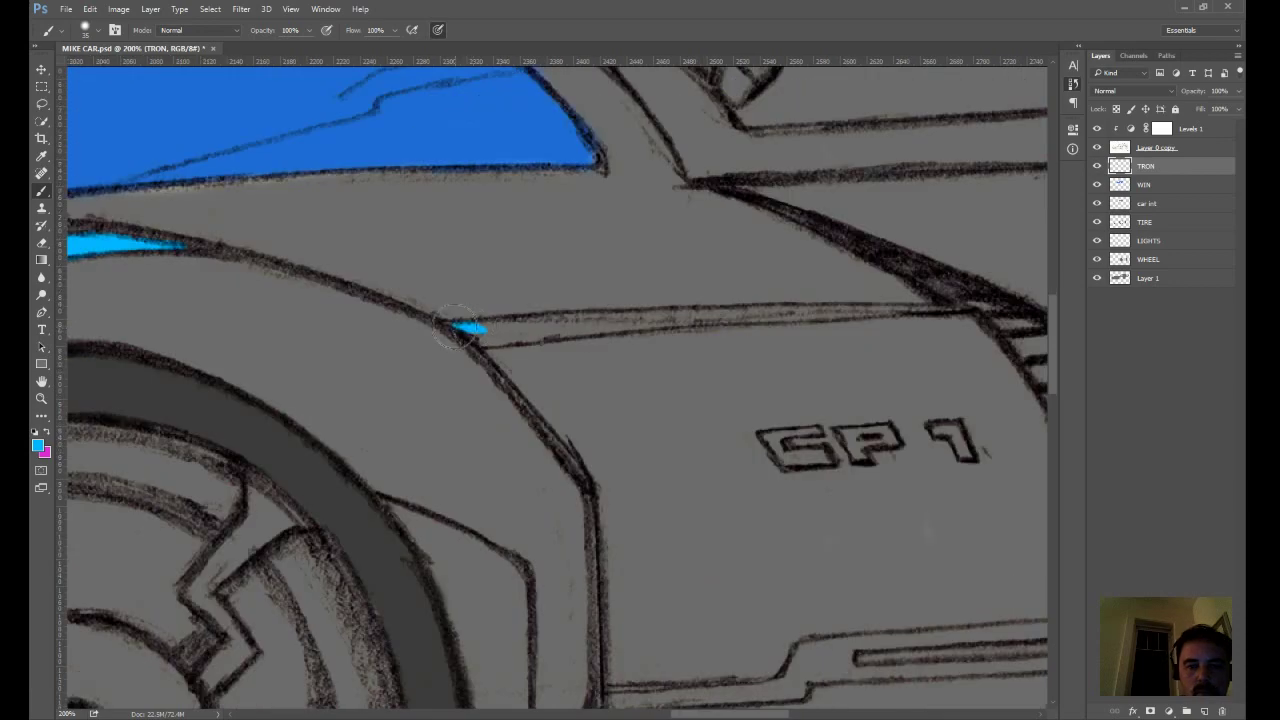
pyautogui.moveTo(618, 322); pyautogui.dragTo(853, 316)
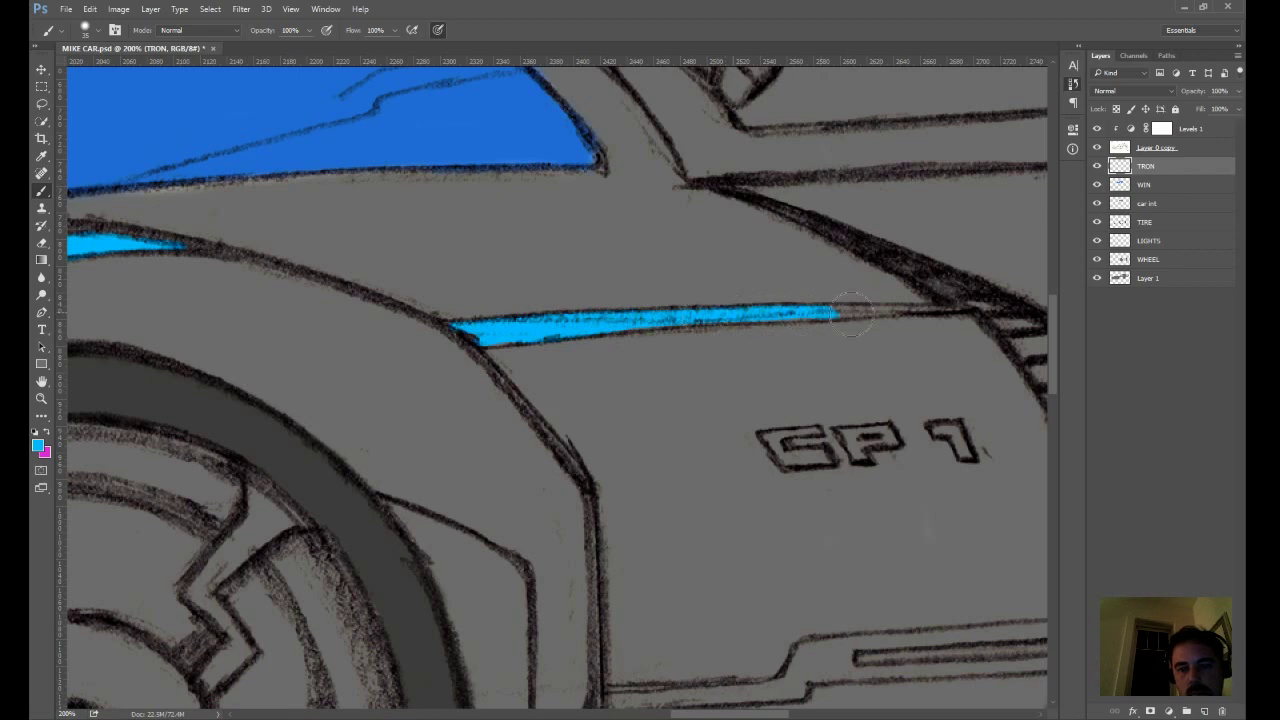
pyautogui.moveTo(852, 314); pyautogui.dragTo(817, 132)
# - Fill the stepped, forked strip on the lower door with bright cyan and erase the spill above its line
pyautogui.moveTo(572, 516)
pyautogui.mouseDown()
pyautogui.moveTo(758, 512)
pyautogui.moveTo(705, 520)
pyautogui.moveTo(668, 505)
pyautogui.moveTo(815, 458)
pyautogui.moveTo(1008, 450)
pyautogui.mouseUp()
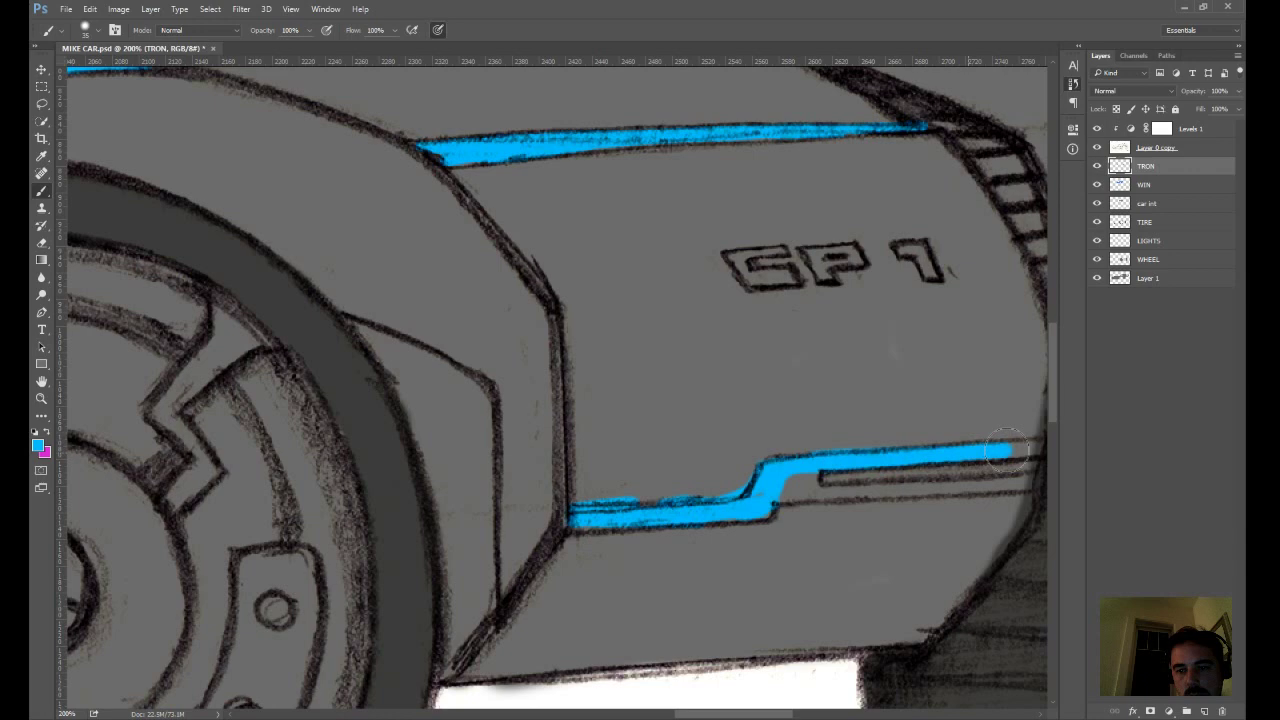
pyautogui.moveTo(1008, 450); pyautogui.dragTo(785, 498)
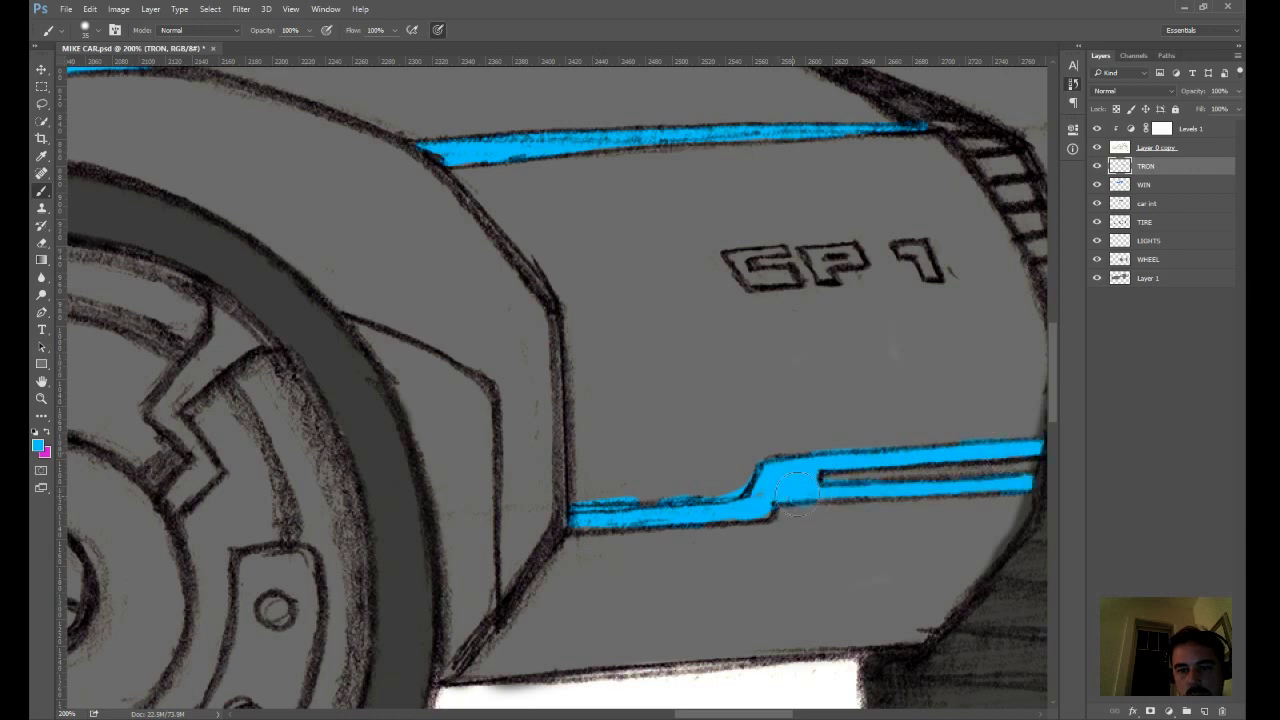
pyautogui.press('e')
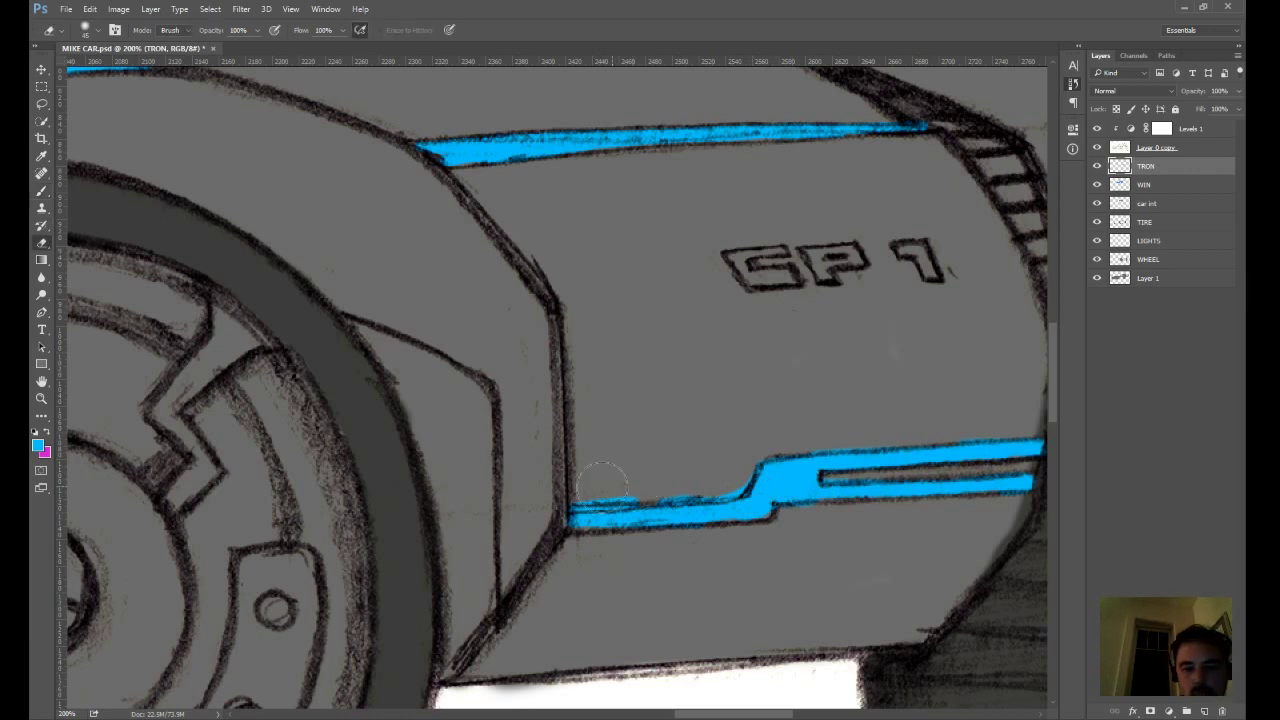
pyautogui.moveTo(603, 486)
pyautogui.mouseDown()
pyautogui.moveTo(710, 484)
pyautogui.moveTo(735, 465)
pyautogui.moveTo(706, 471)
pyautogui.moveTo(729, 458)
pyautogui.mouseUp()
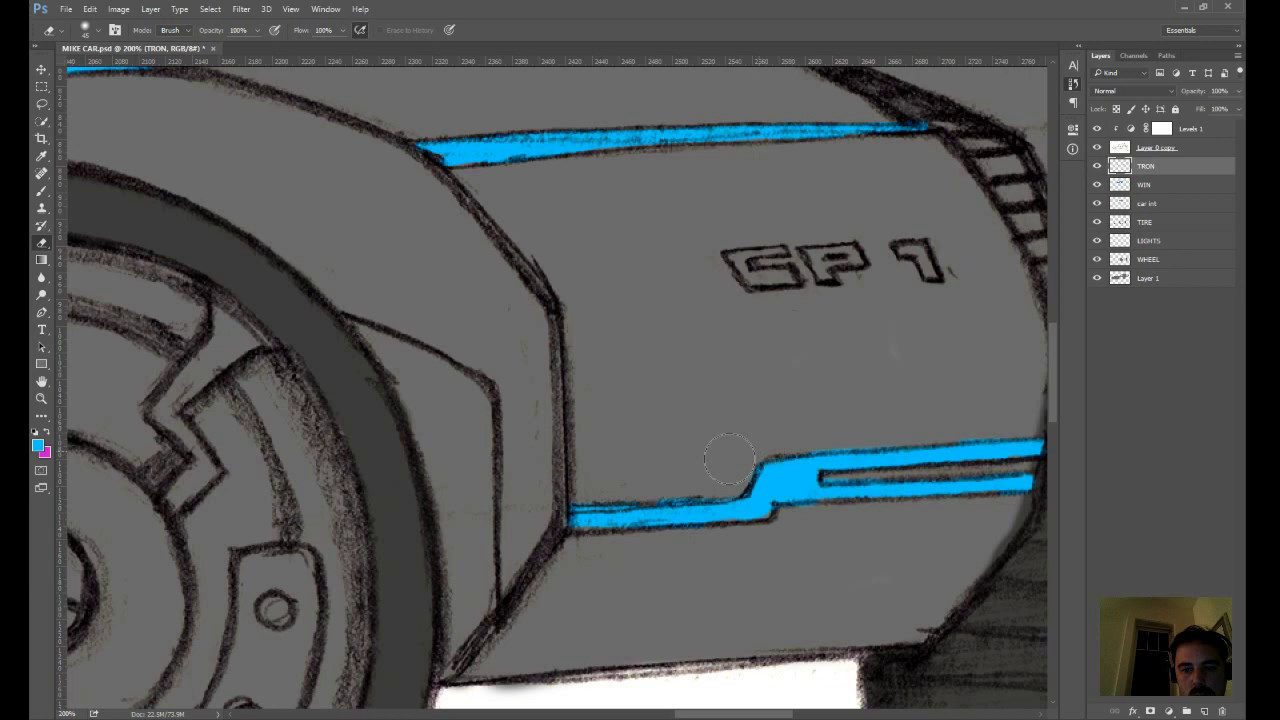
pyautogui.press('[')
pyautogui.press('[')
pyautogui.press('[')
pyautogui.press('[')
pyautogui.press('[')
pyautogui.press('[')
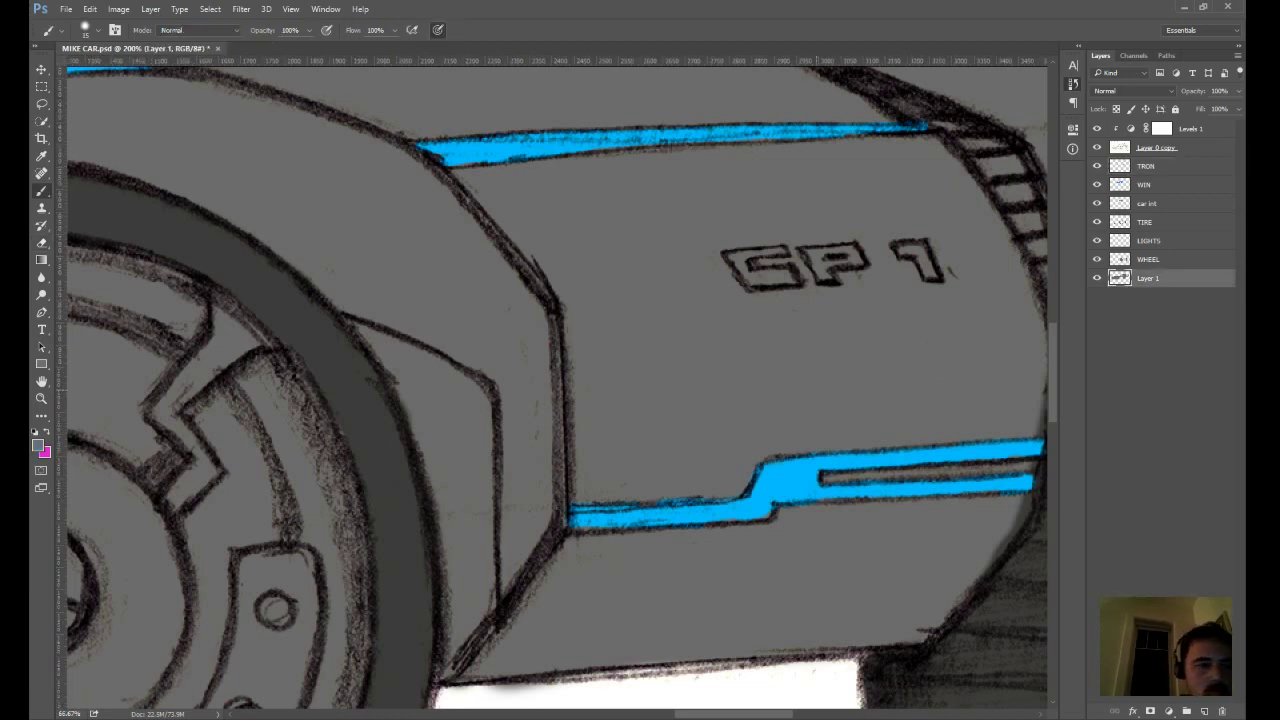
# - Return to the TRON layer and sample the bright cyan accent colour as the foreground colour
pyautogui.hotkey('ctrl', '-')
pyautogui.hotkey('ctrl', '-')
pyautogui.press('i')
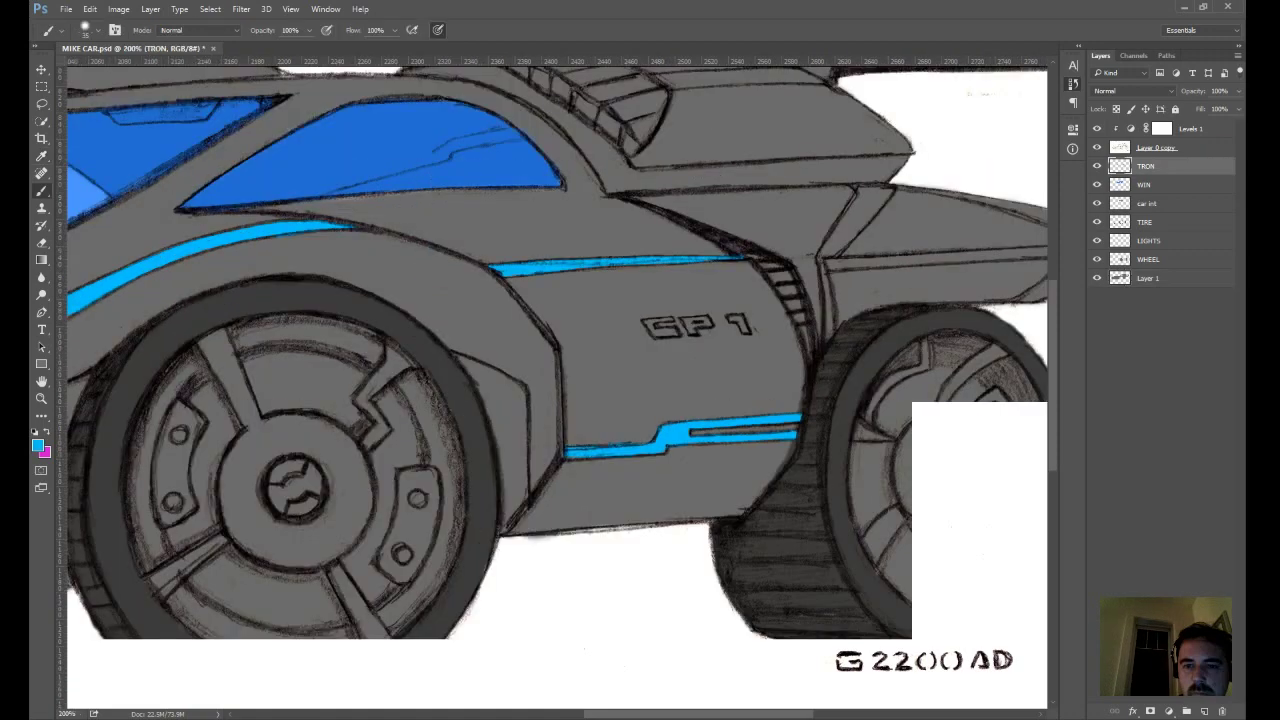
pyautogui.hotkey('ctrl', '+')
pyautogui.moveTo(864, 366)
pyautogui.mouseDown()
pyautogui.moveTo(334, 509)
pyautogui.moveTo(314, 498)
pyautogui.mouseUp()
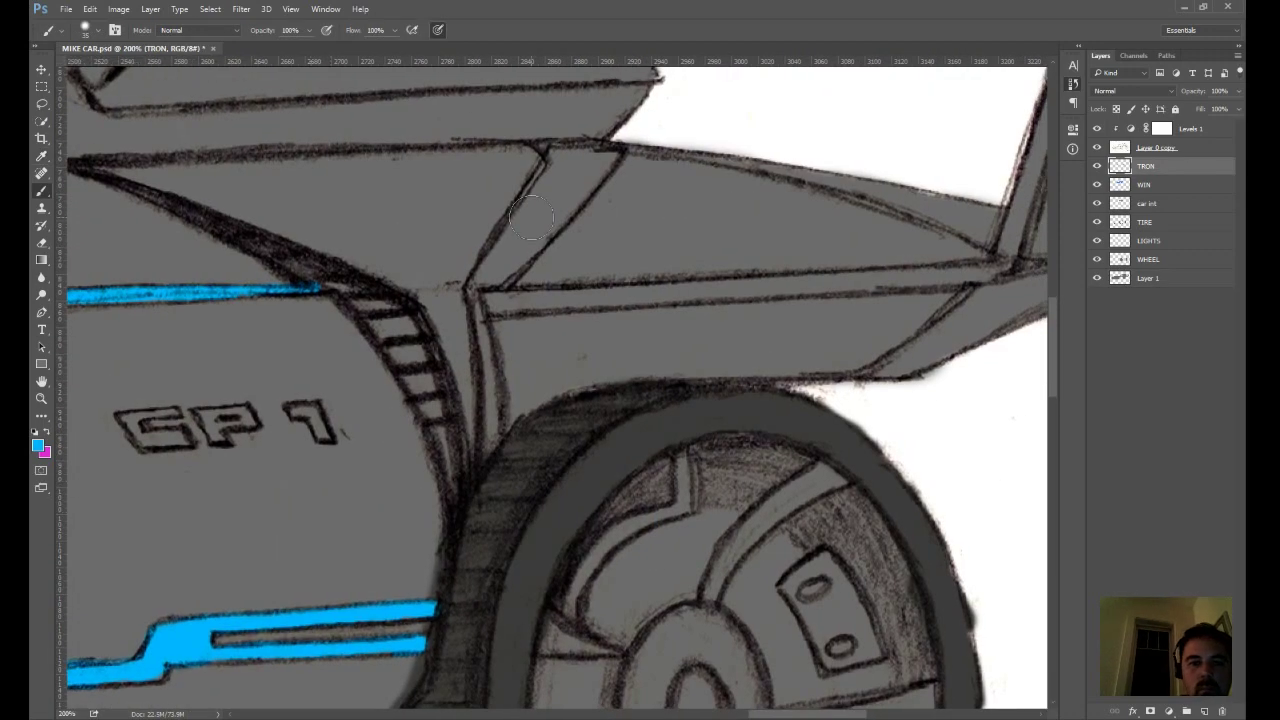
# - Fill the slanted strip behind the side vents, its branches above the rear wheel and the pointed tail corner with bright cyan
pyautogui.moveTo(528, 214)
pyautogui.mouseDown()
pyautogui.moveTo(480, 282)
pyautogui.moveTo(545, 150)
pyautogui.moveTo(585, 152)
pyautogui.moveTo(572, 155)
pyautogui.mouseUp()
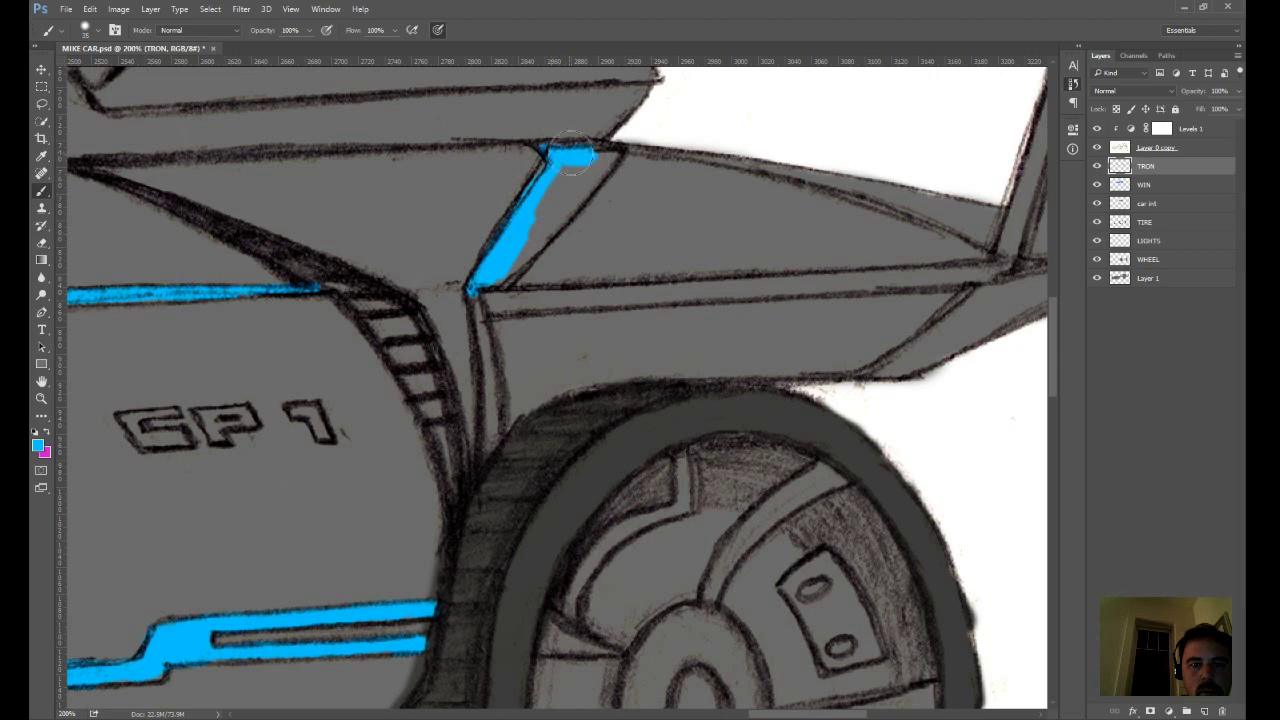
pyautogui.moveTo(572, 155)
pyautogui.mouseDown()
pyautogui.moveTo(544, 235)
pyautogui.moveTo(480, 308)
pyautogui.moveTo(488, 456)
pyautogui.mouseUp()
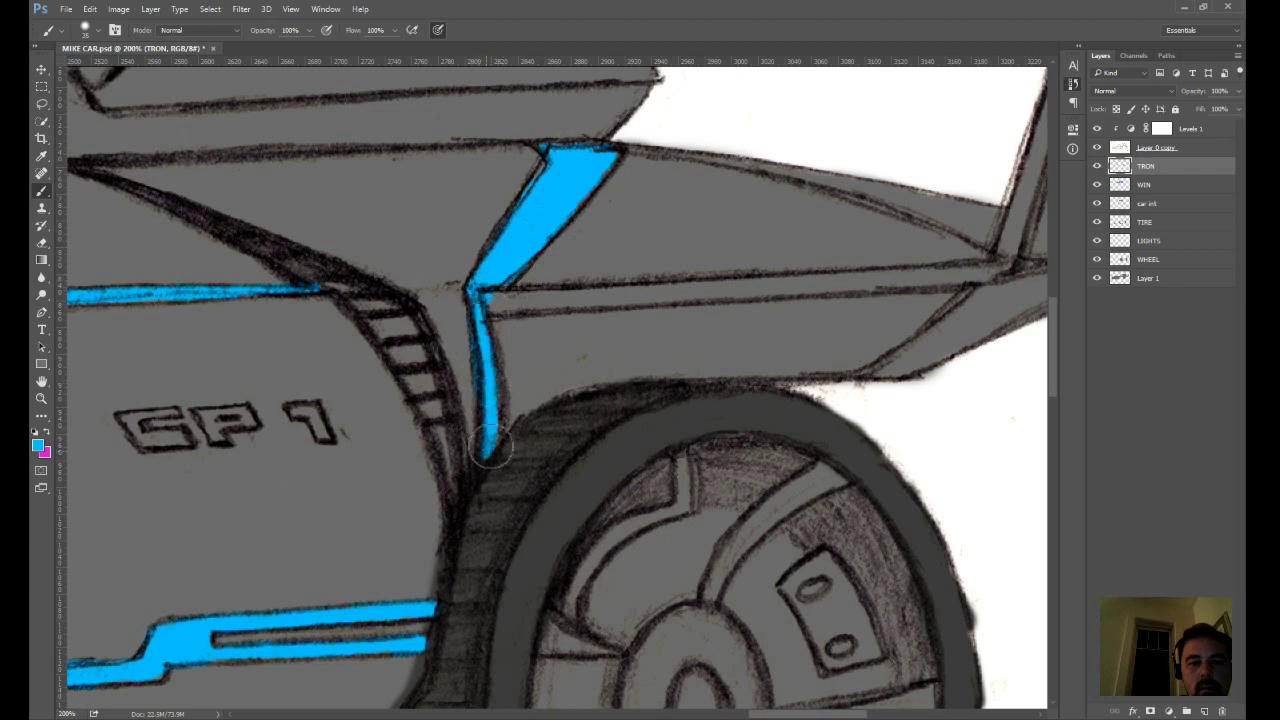
pyautogui.moveTo(488, 298); pyautogui.dragTo(822, 287)
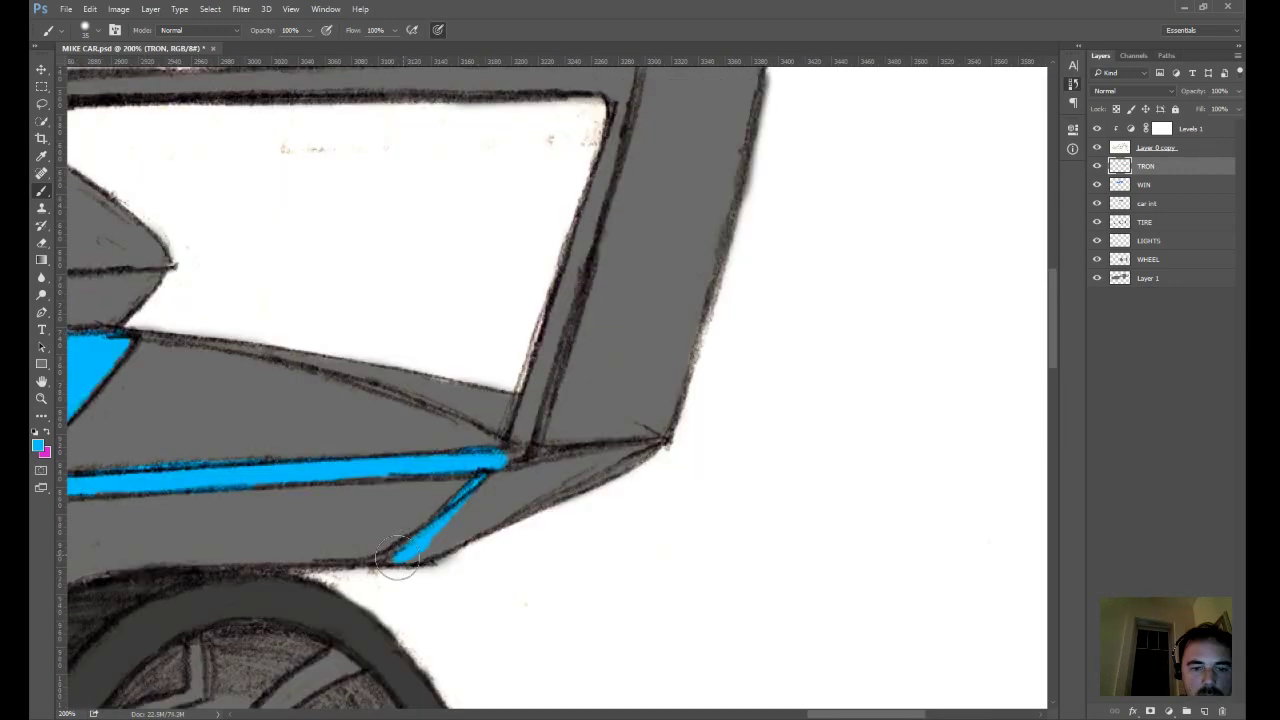
pyautogui.moveTo(397, 566)
pyautogui.mouseDown()
pyautogui.moveTo(499, 481)
pyautogui.moveTo(407, 561)
pyautogui.moveTo(570, 469)
pyautogui.moveTo(507, 469)
pyautogui.moveTo(628, 455)
pyautogui.mouseUp()
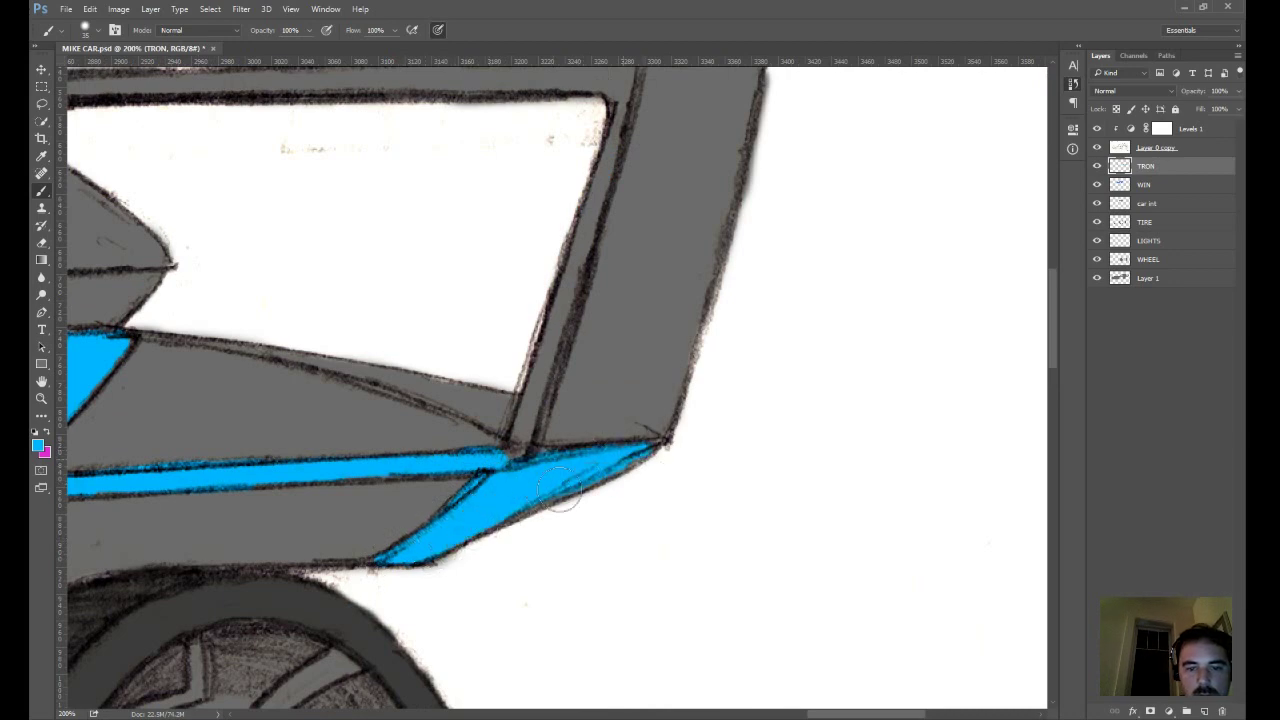
# - Fill the rear wing's broad upright end panel with bright cyan up to its top edge
pyautogui.moveTo(638, 386); pyautogui.dragTo(538, 581)
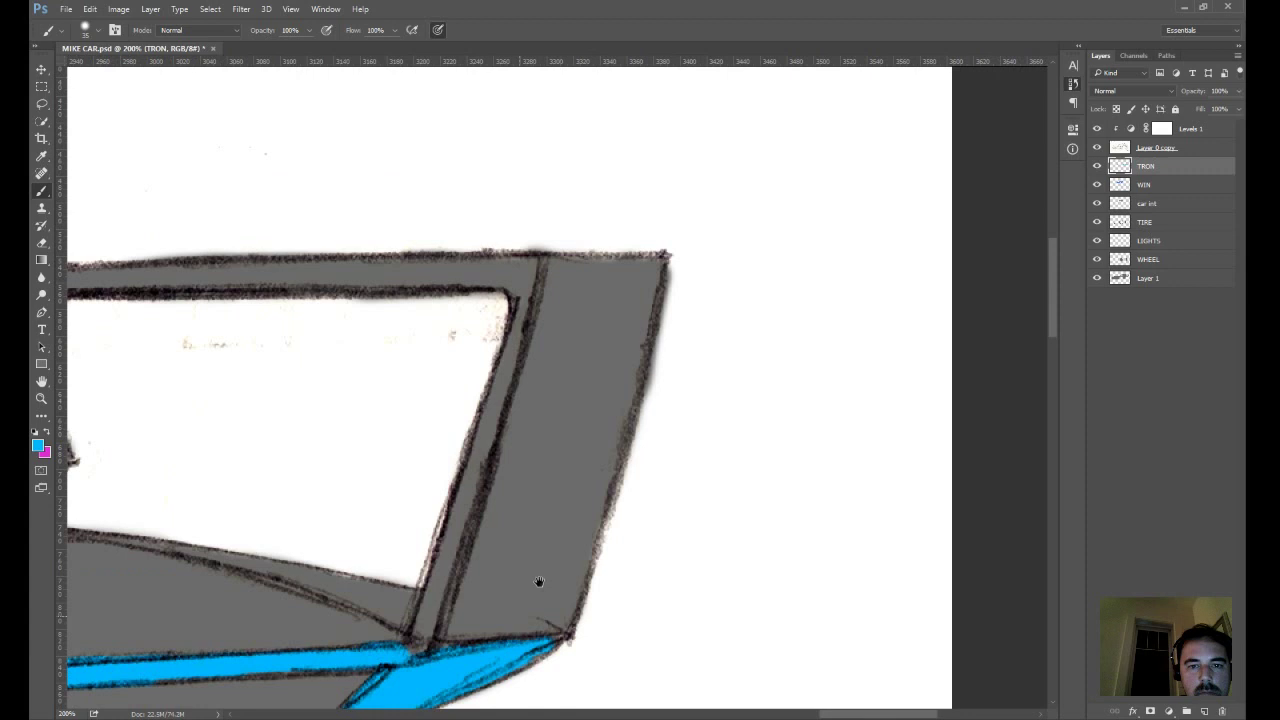
pyautogui.moveTo(650, 475)
pyautogui.mouseDown()
pyautogui.moveTo(668, 525)
pyautogui.moveTo(725, 331)
pyautogui.mouseUp()
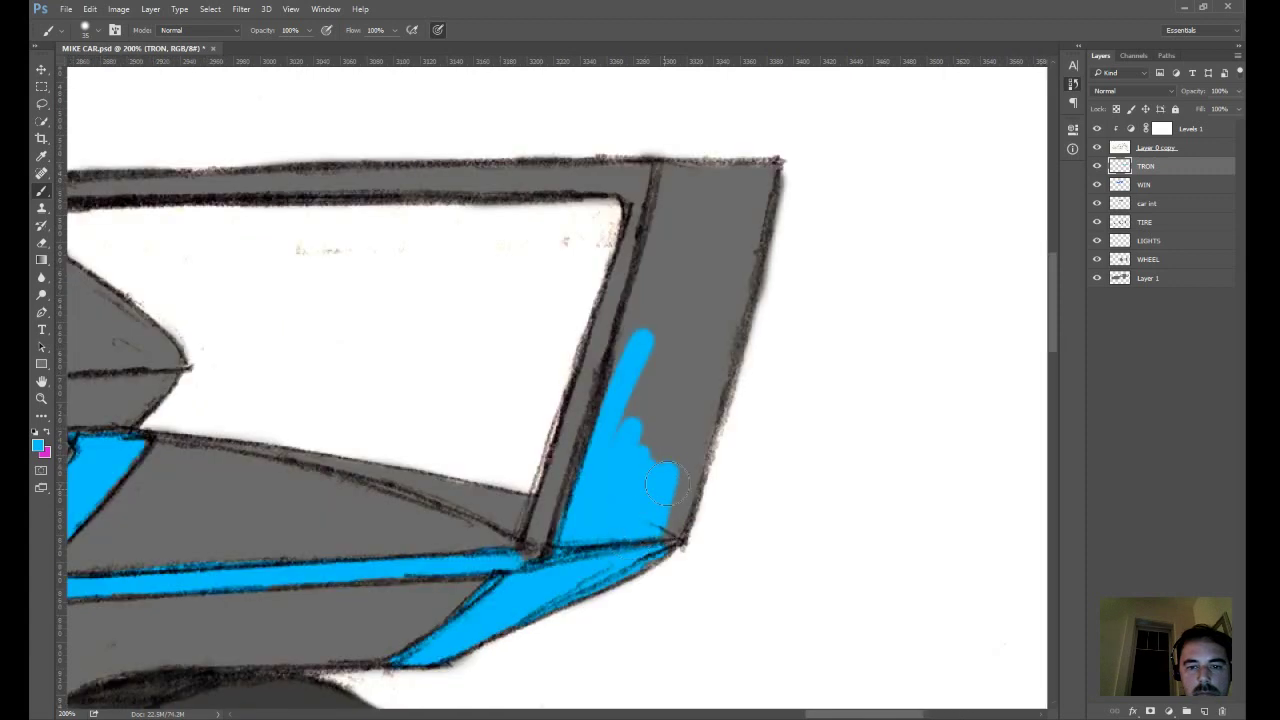
pyautogui.moveTo(689, 465)
pyautogui.mouseDown()
pyautogui.moveTo(725, 333)
pyautogui.moveTo(694, 450)
pyautogui.moveTo(663, 468)
pyautogui.moveTo(660, 435)
pyautogui.moveTo(639, 428)
pyautogui.moveTo(625, 443)
pyautogui.moveTo(630, 344)
pyautogui.moveTo(620, 390)
pyautogui.mouseUp()
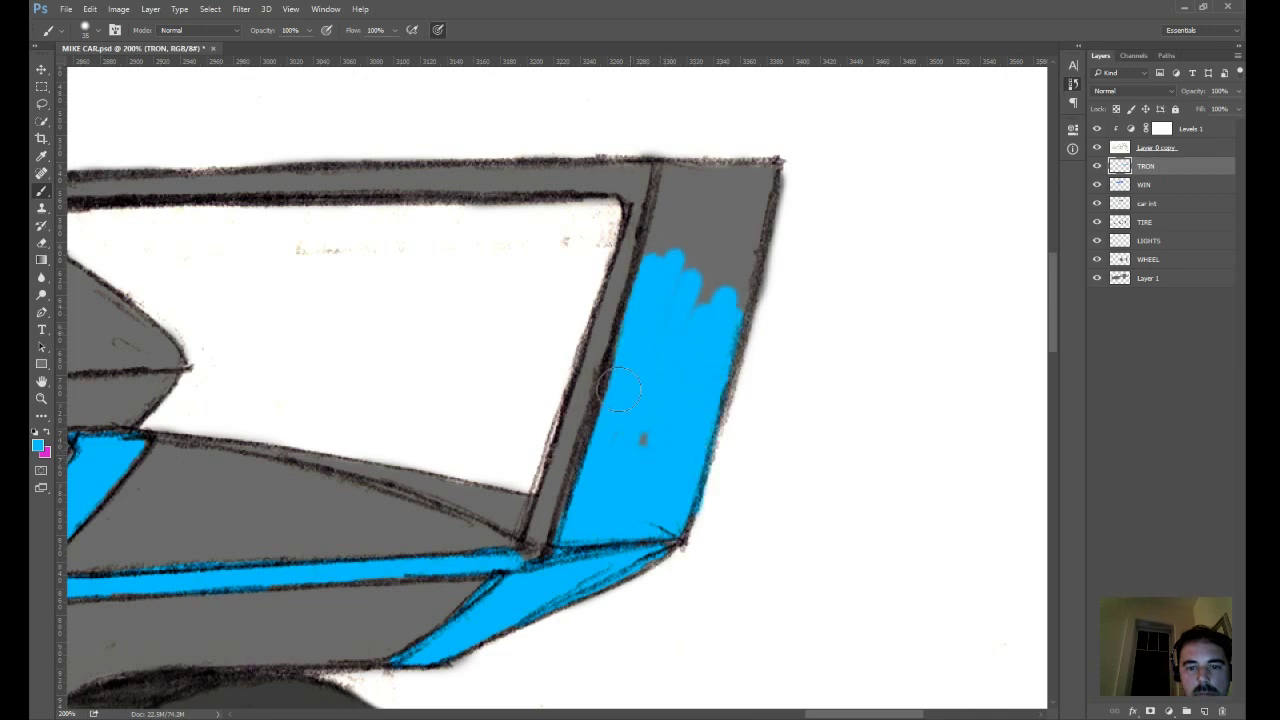
pyautogui.moveTo(620, 390)
pyautogui.mouseDown()
pyautogui.moveTo(760, 173)
pyautogui.moveTo(726, 297)
pyautogui.moveTo(746, 188)
pyautogui.moveTo(730, 330)
pyautogui.moveTo(722, 287)
pyautogui.mouseUp()
pyautogui.moveTo(734, 198); pyautogui.dragTo(676, 230)
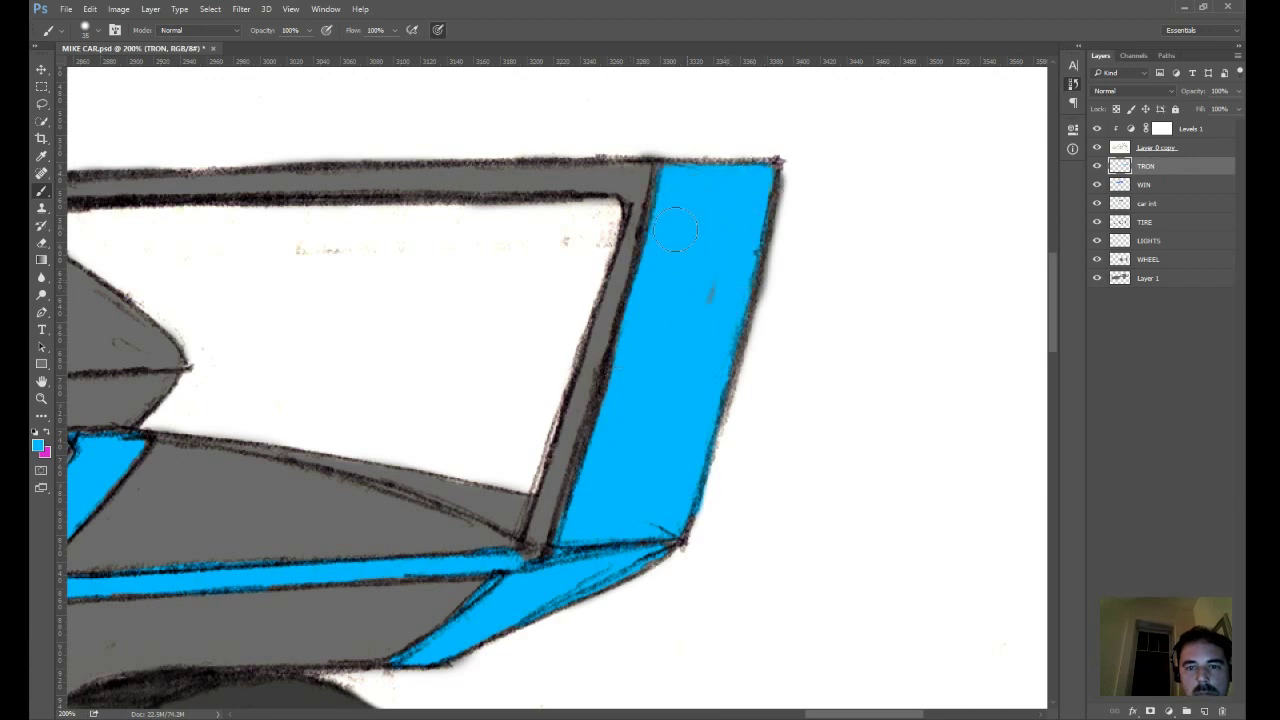
# - Fill the front bumper's horizontal strip and the frames around both of its inset openings with bright cyan
pyautogui.hotkey('ctrl', '-')
pyautogui.hotkey('ctrl', '-')
pyautogui.hotkey('ctrl', '-')
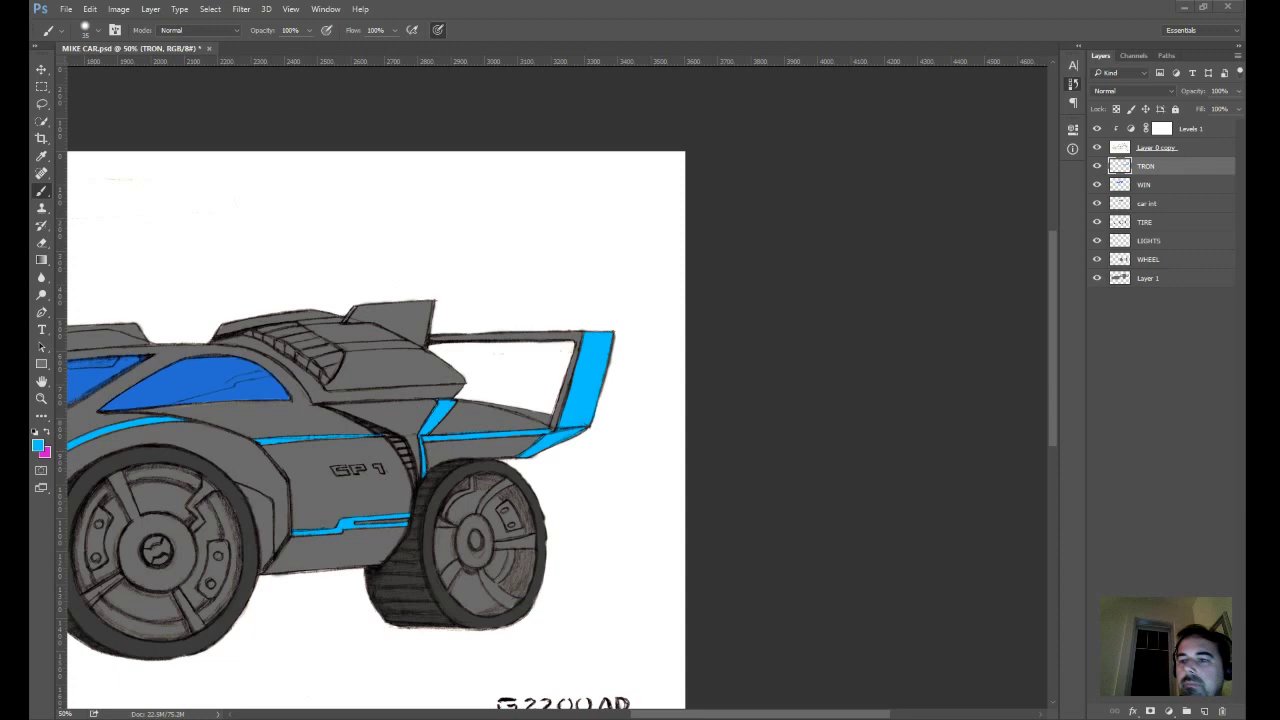
pyautogui.moveTo(220, 570); pyautogui.dragTo(661, 373)
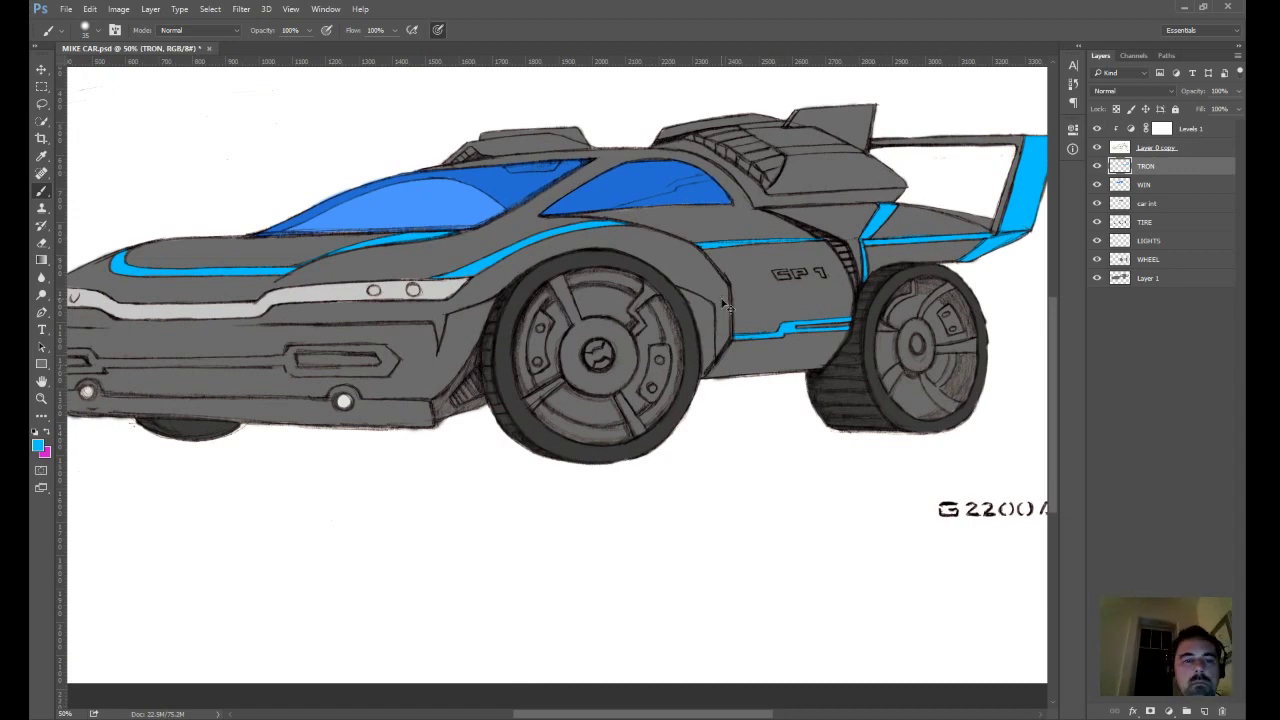
pyautogui.hscroll(-5, 727, 307)
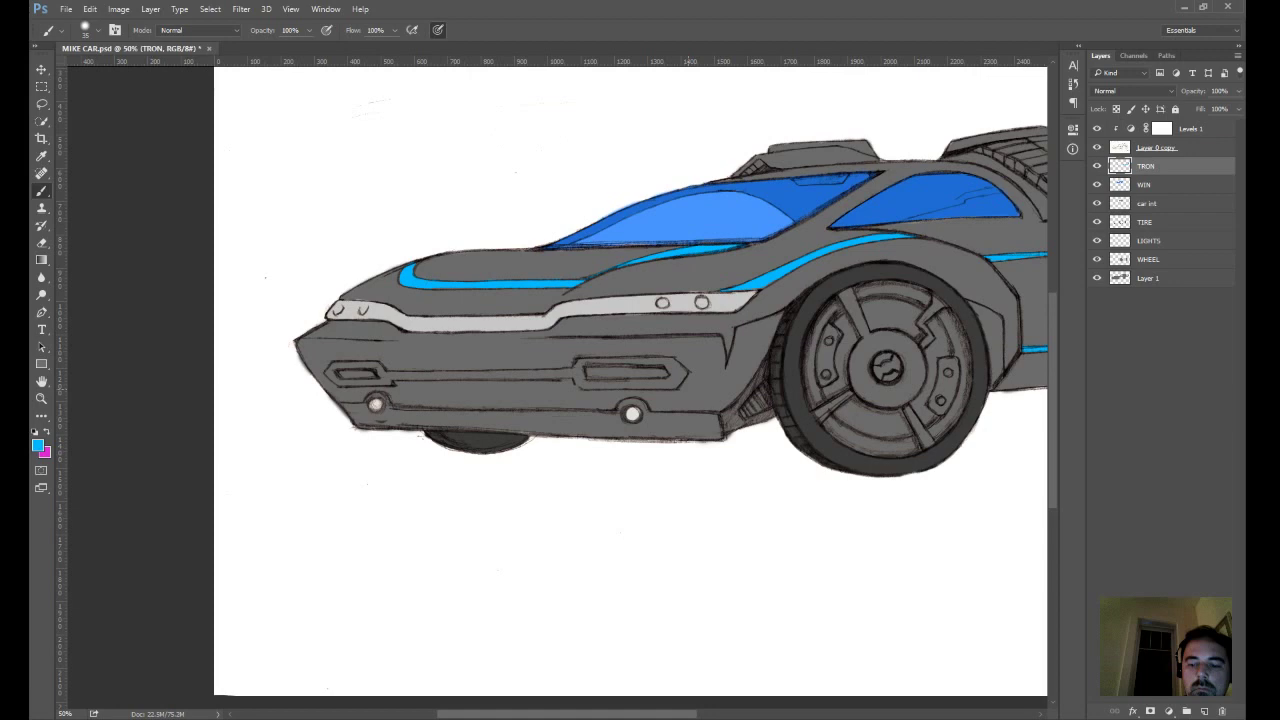
pyautogui.hotkey('ctrl', '+')
pyautogui.hotkey('ctrl', '+')
pyautogui.hotkey('ctrl', '+')
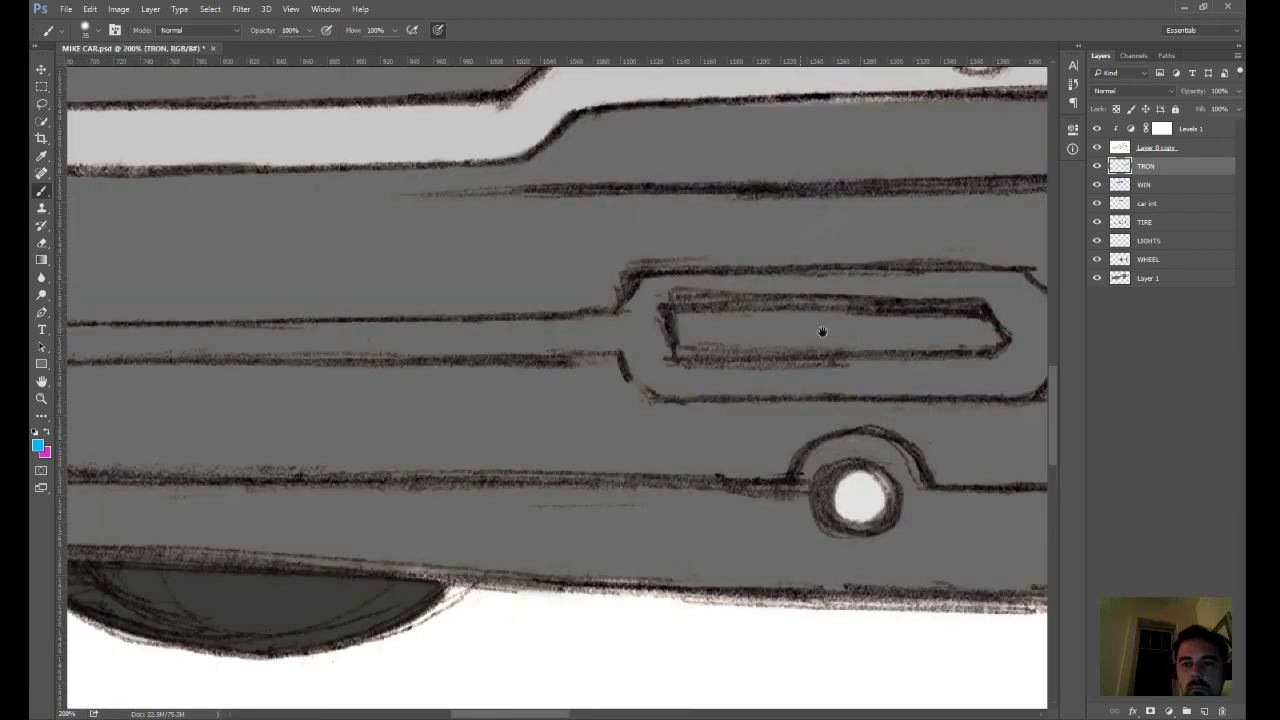
pyautogui.moveTo(823, 331); pyautogui.dragTo(729, 306)
pyautogui.moveTo(568, 265)
pyautogui.mouseDown()
pyautogui.moveTo(871, 262)
pyautogui.moveTo(881, 265)
pyautogui.moveTo(861, 268)
pyautogui.moveTo(908, 270)
pyautogui.moveTo(944, 290)
pyautogui.mouseUp()
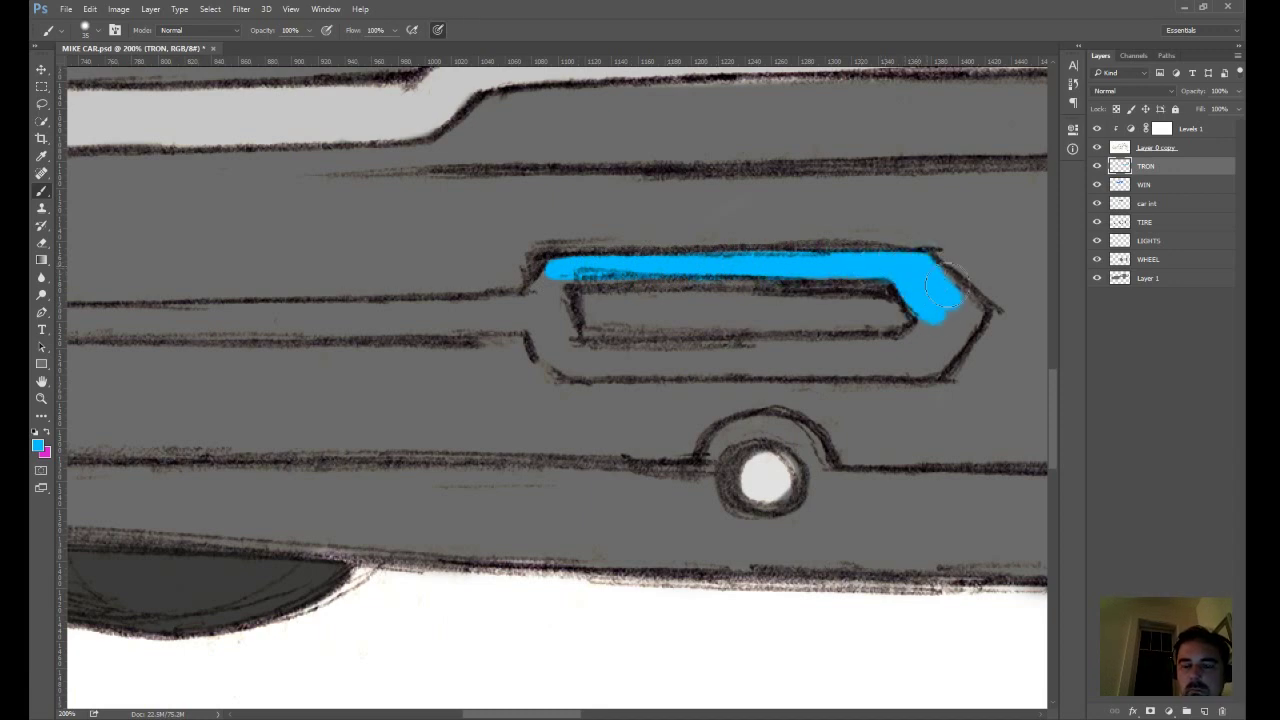
pyautogui.moveTo(944, 288)
pyautogui.mouseDown()
pyautogui.moveTo(560, 362)
pyautogui.moveTo(570, 355)
pyautogui.moveTo(550, 280)
pyautogui.mouseUp()
pyautogui.moveTo(550, 320); pyautogui.dragTo(886, 328)
pyautogui.moveTo(862, 322)
pyautogui.mouseDown()
pyautogui.moveTo(680, 330)
pyautogui.moveTo(830, 322)
pyautogui.moveTo(826, 334)
pyautogui.moveTo(562, 332)
pyautogui.moveTo(650, 320)
pyautogui.moveTo(248, 328)
pyautogui.mouseUp()
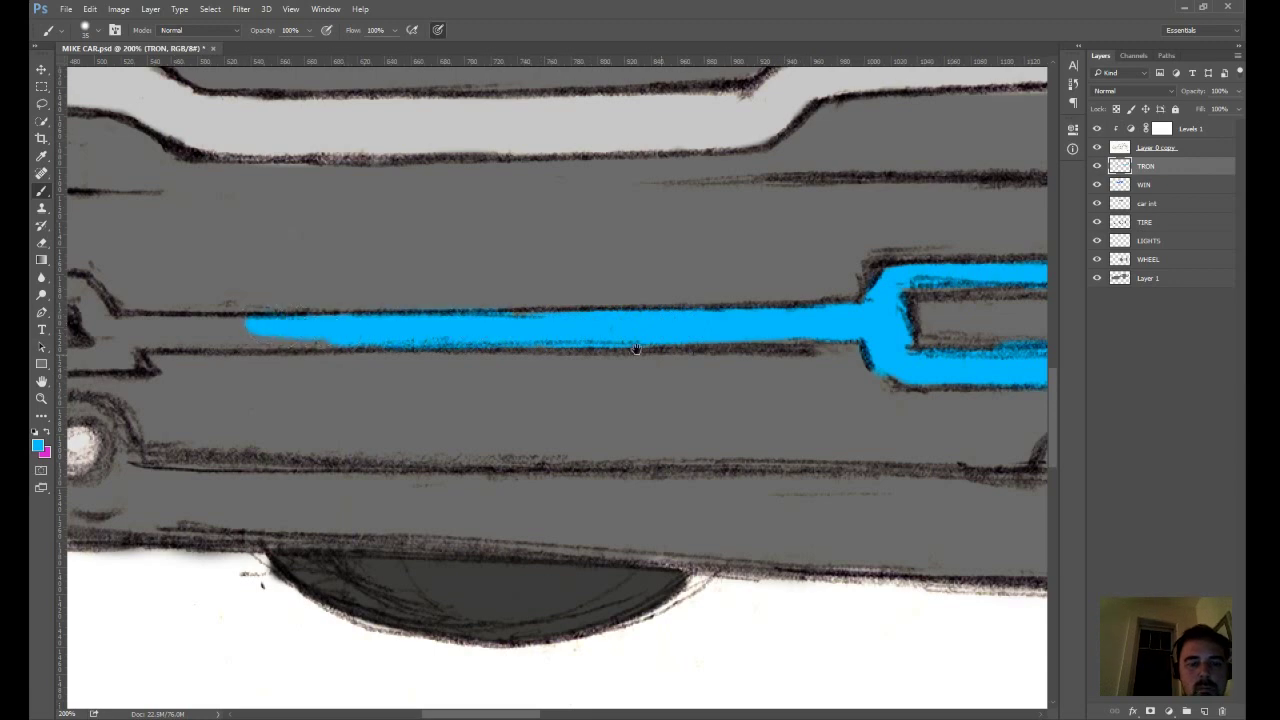
pyautogui.moveTo(574, 346)
pyautogui.mouseDown()
pyautogui.moveTo(450, 348)
pyautogui.moveTo(604, 344)
pyautogui.moveTo(581, 315)
pyautogui.moveTo(578, 276)
pyautogui.moveTo(412, 276)
pyautogui.moveTo(362, 314)
pyautogui.moveTo(425, 348)
pyautogui.moveTo(418, 358)
pyautogui.mouseUp()
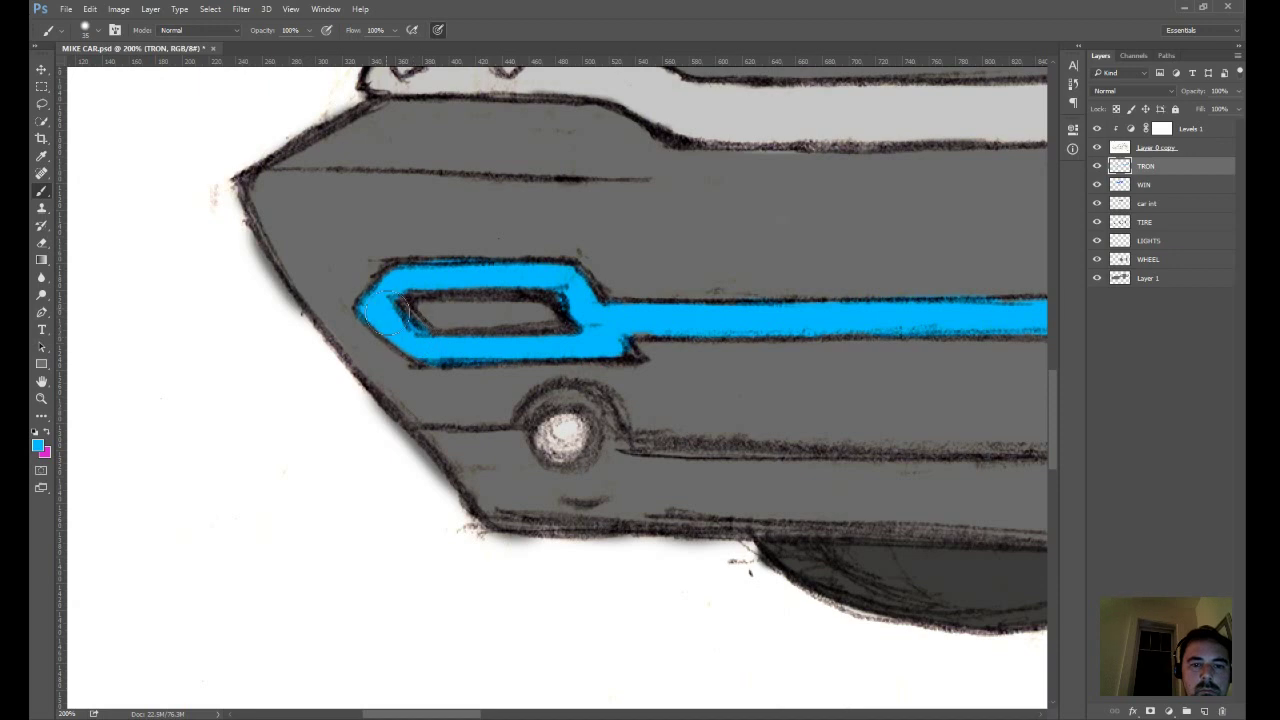
# - Fill the bumper's lower band around both round lights and the ribbed vent beside the front tyre with bright cyan
pyautogui.hotkey('ctrl', '-')
pyautogui.hotkey('ctrl', '+')
pyautogui.moveTo(452, 453)
pyautogui.mouseDown()
pyautogui.moveTo(492, 462)
pyautogui.moveTo(422, 442)
pyautogui.moveTo(528, 447)
pyautogui.moveTo(545, 405)
pyautogui.moveTo(603, 420)
pyautogui.moveTo(598, 494)
pyautogui.moveTo(508, 468)
pyautogui.mouseUp()
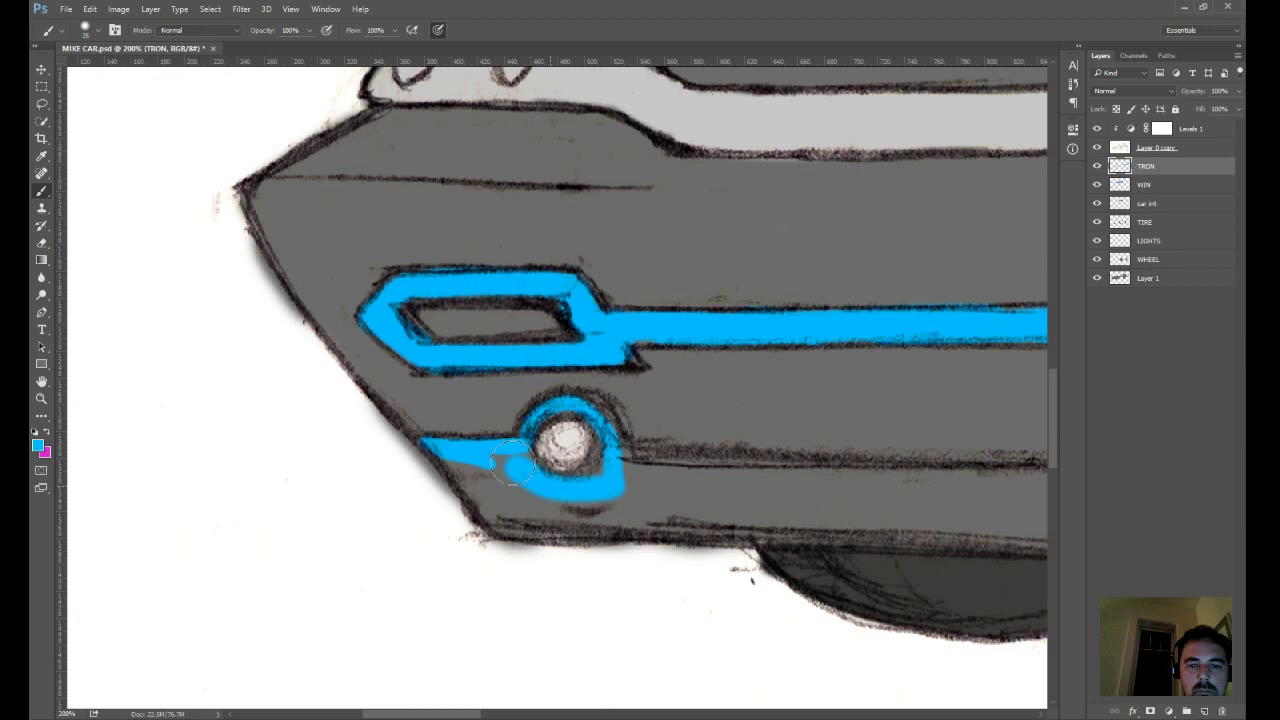
pyautogui.moveTo(512, 462)
pyautogui.mouseDown()
pyautogui.moveTo(782, 483)
pyautogui.moveTo(648, 498)
pyautogui.moveTo(900, 528)
pyautogui.moveTo(676, 522)
pyautogui.moveTo(904, 517)
pyautogui.moveTo(829, 523)
pyautogui.moveTo(529, 457)
pyautogui.mouseUp()
pyautogui.moveTo(533, 442)
pyautogui.mouseDown()
pyautogui.moveTo(758, 432)
pyautogui.moveTo(531, 430)
pyautogui.moveTo(723, 423)
pyautogui.moveTo(584, 427)
pyautogui.moveTo(740, 446)
pyautogui.moveTo(653, 449)
pyautogui.moveTo(774, 482)
pyautogui.moveTo(570, 479)
pyautogui.moveTo(821, 481)
pyautogui.mouseUp()
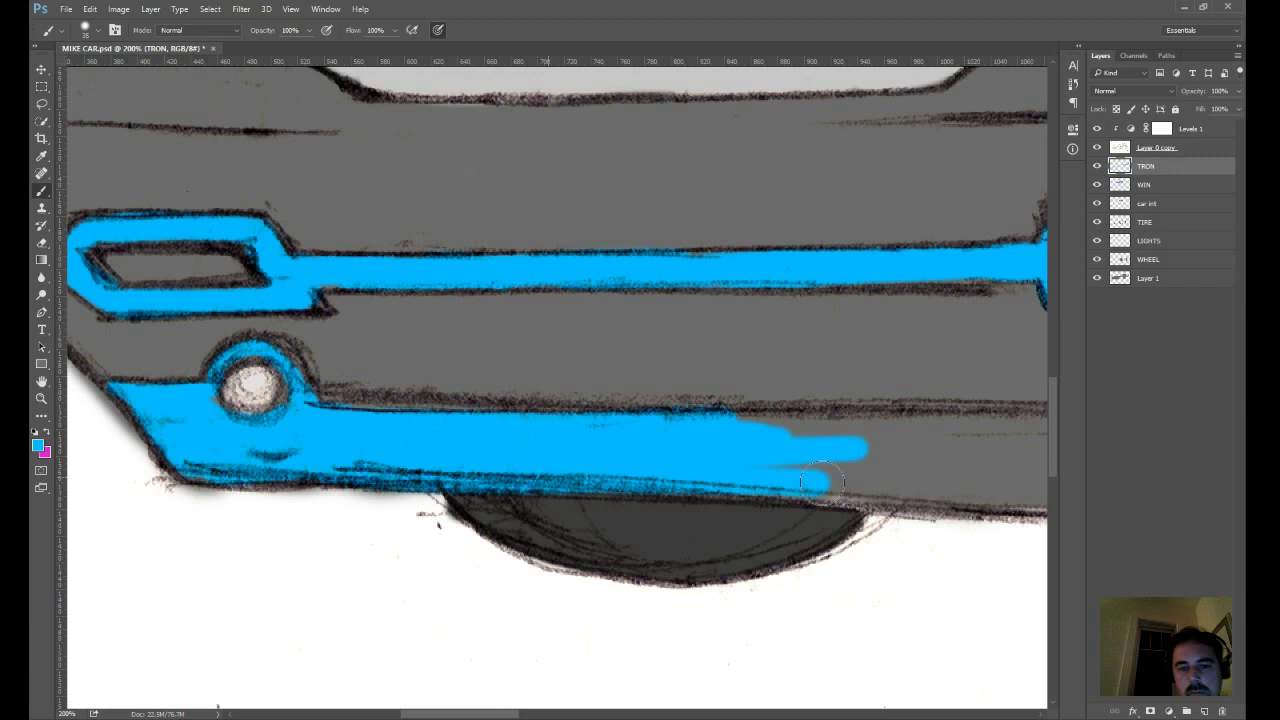
pyautogui.moveTo(543, 420)
pyautogui.mouseDown()
pyautogui.moveTo(674, 413)
pyautogui.moveTo(503, 405)
pyautogui.moveTo(671, 401)
pyautogui.moveTo(416, 413)
pyautogui.moveTo(644, 443)
pyautogui.moveTo(508, 457)
pyautogui.moveTo(678, 468)
pyautogui.moveTo(524, 465)
pyautogui.moveTo(778, 475)
pyautogui.moveTo(594, 461)
pyautogui.moveTo(577, 441)
pyautogui.moveTo(697, 431)
pyautogui.moveTo(540, 430)
pyautogui.moveTo(768, 403)
pyautogui.moveTo(793, 377)
pyautogui.moveTo(858, 355)
pyautogui.moveTo(898, 378)
pyautogui.mouseUp()
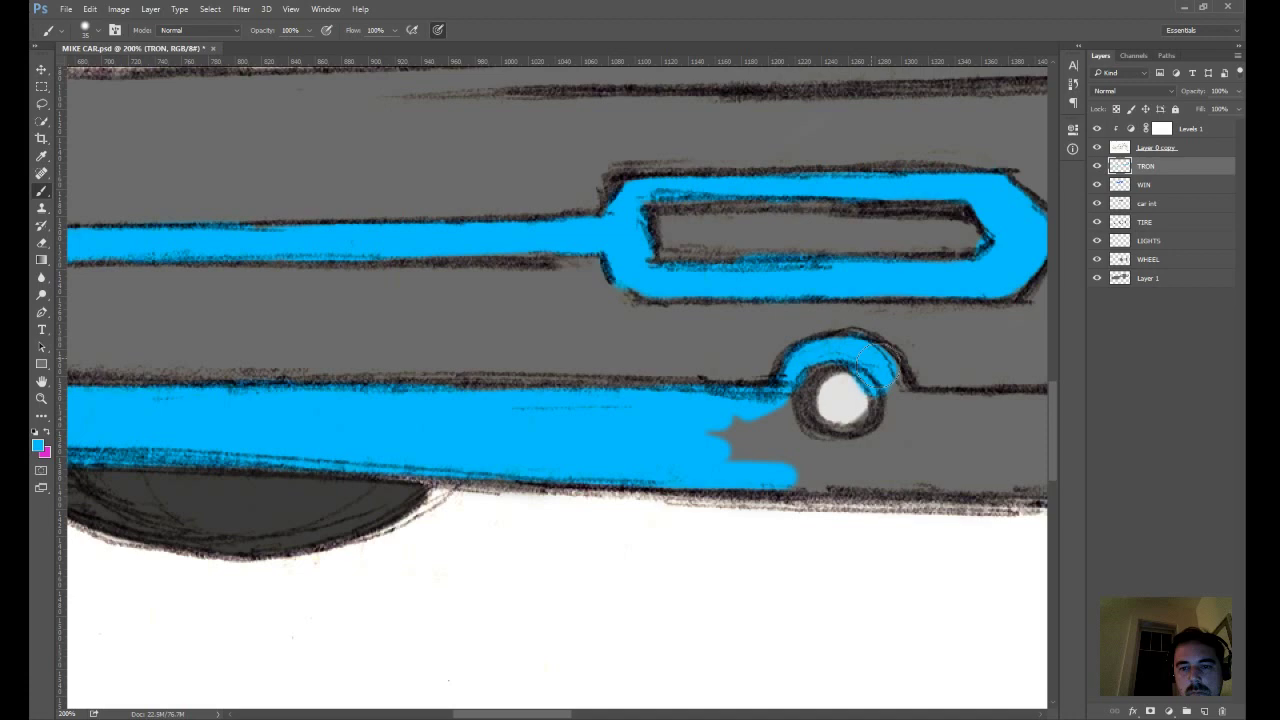
pyautogui.moveTo(875, 365)
pyautogui.mouseDown()
pyautogui.moveTo(798, 407)
pyautogui.moveTo(871, 364)
pyautogui.moveTo(888, 430)
pyautogui.moveTo(821, 457)
pyautogui.moveTo(766, 457)
pyautogui.moveTo(766, 472)
pyautogui.moveTo(854, 469)
pyautogui.moveTo(734, 435)
pyautogui.moveTo(961, 449)
pyautogui.moveTo(906, 430)
pyautogui.moveTo(965, 415)
pyautogui.moveTo(911, 455)
pyautogui.mouseUp()
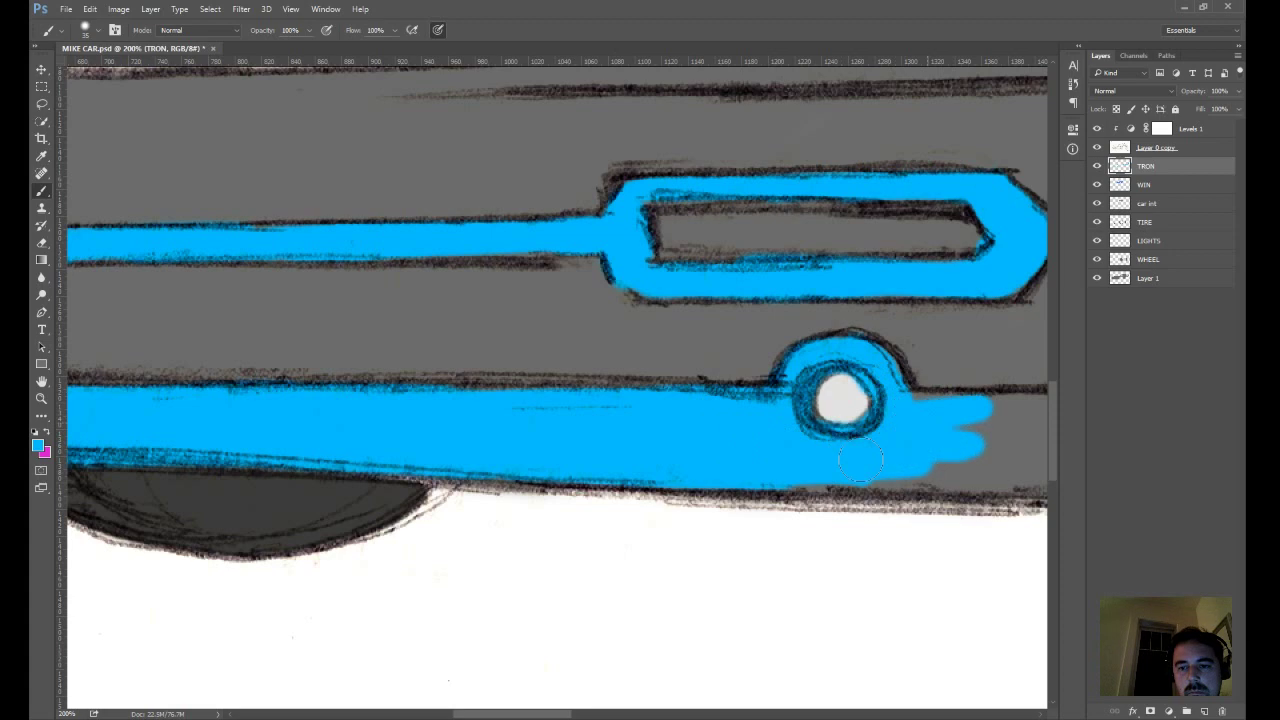
pyautogui.moveTo(861, 460); pyautogui.dragTo(432, 450)
pyautogui.moveTo(545, 400)
pyautogui.mouseDown()
pyautogui.moveTo(718, 394)
pyautogui.moveTo(555, 438)
pyautogui.moveTo(552, 460)
pyautogui.moveTo(533, 466)
pyautogui.moveTo(620, 440)
pyautogui.moveTo(690, 470)
pyautogui.moveTo(715, 465)
pyautogui.moveTo(730, 406)
pyautogui.moveTo(750, 455)
pyautogui.moveTo(745, 488)
pyautogui.mouseUp()
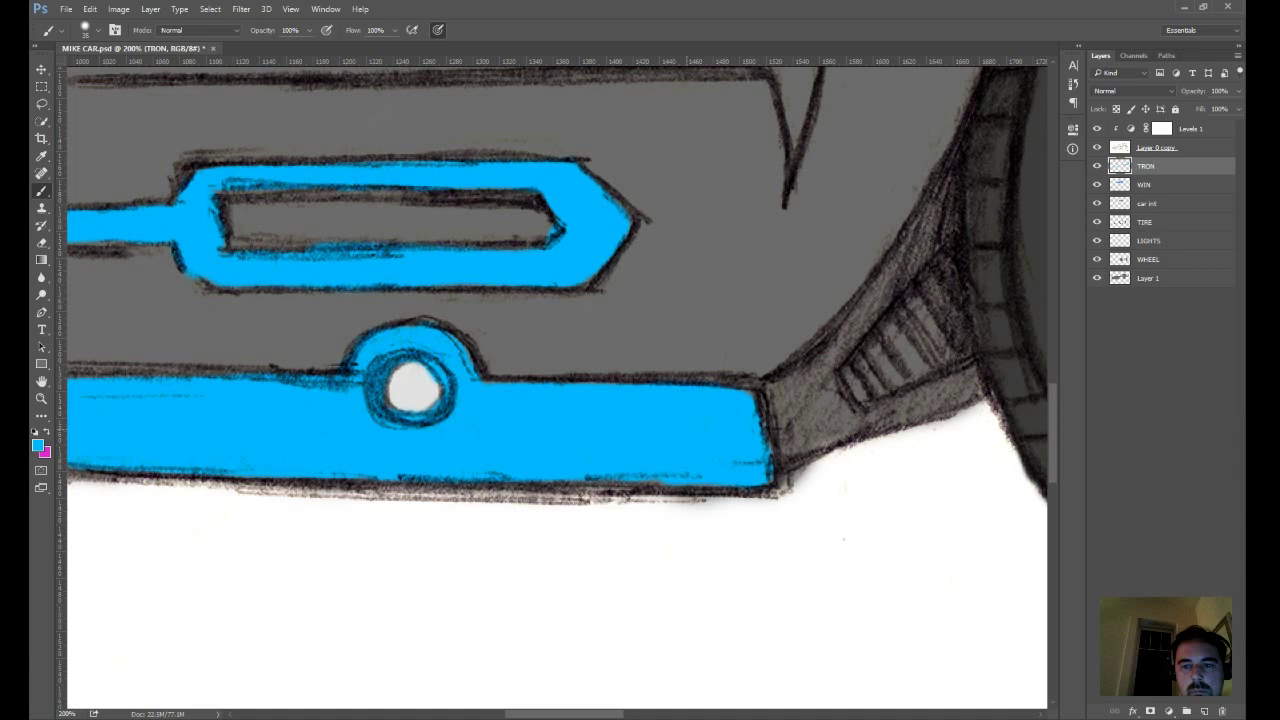
pyautogui.moveTo(862, 382); pyautogui.dragTo(950, 308)
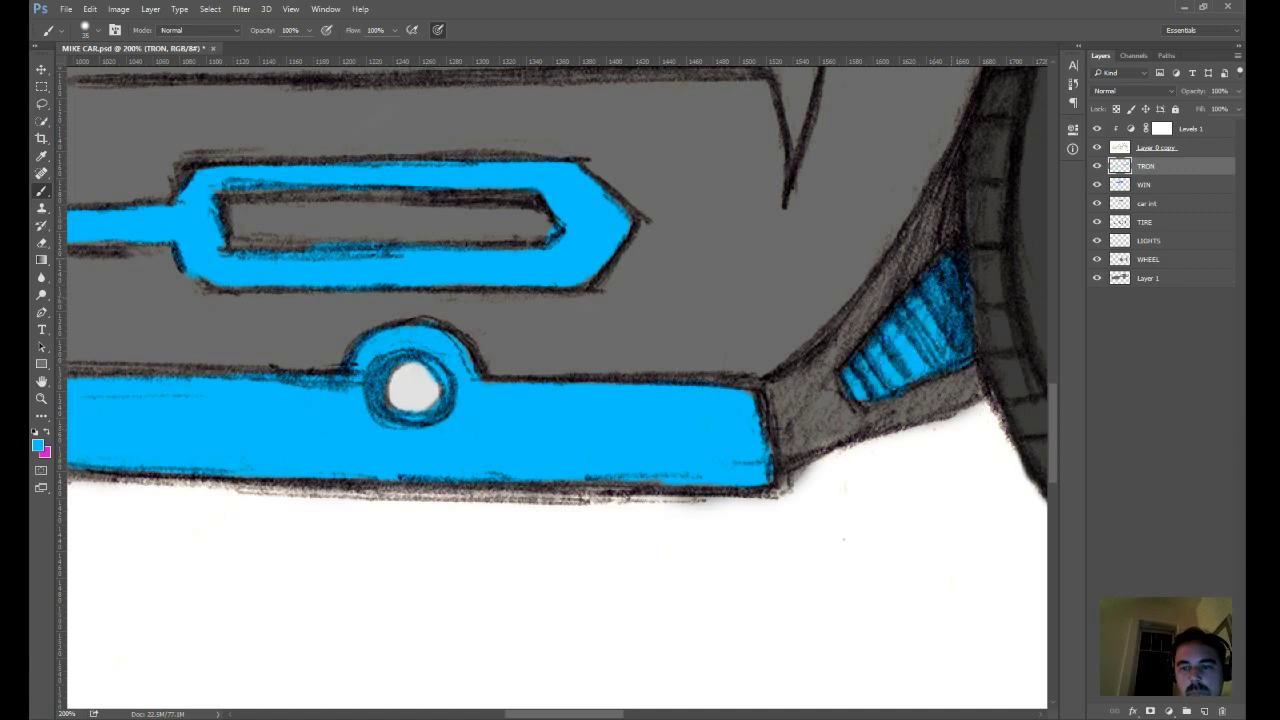
# - Fill the narrow strip running back from the louvres across the rear engine cover with bright cyan
pyautogui.hotkey('ctrl', '-')
pyautogui.hotkey('ctrl', '-')
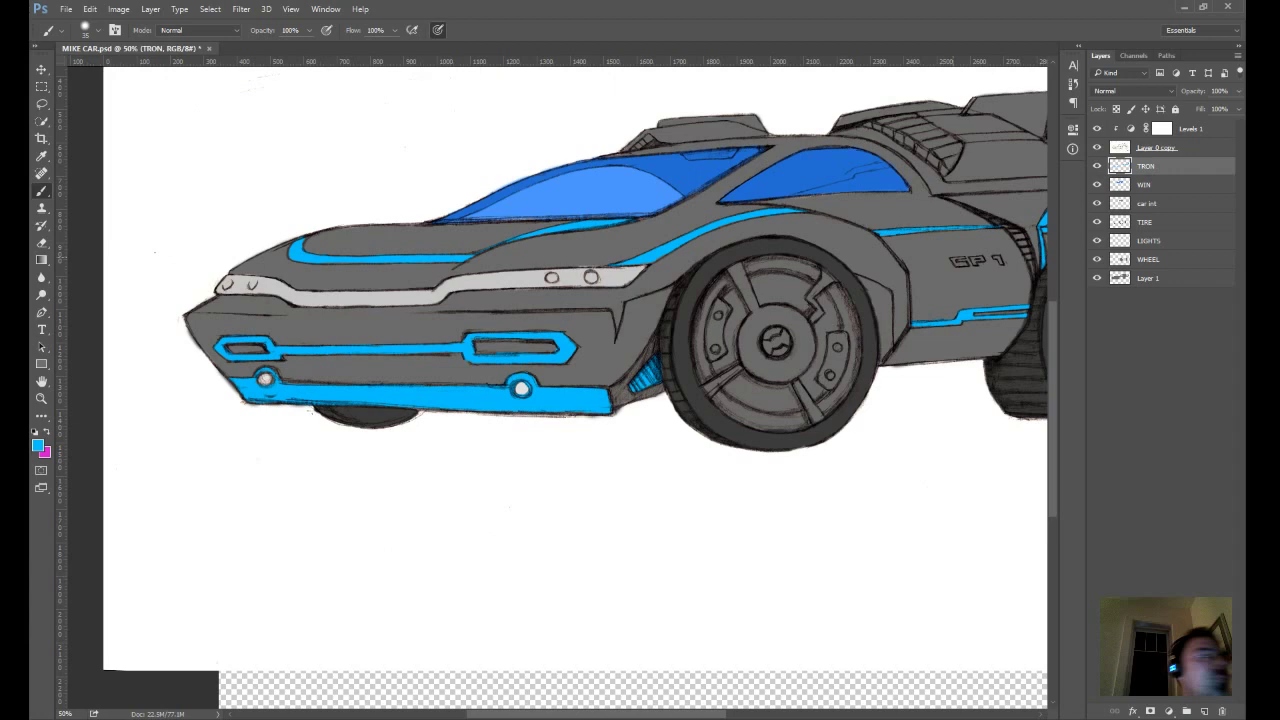
pyautogui.hotkey('ctrl', '+')
pyautogui.hotkey('ctrl', '+')
pyautogui.hotkey('ctrl', '+')
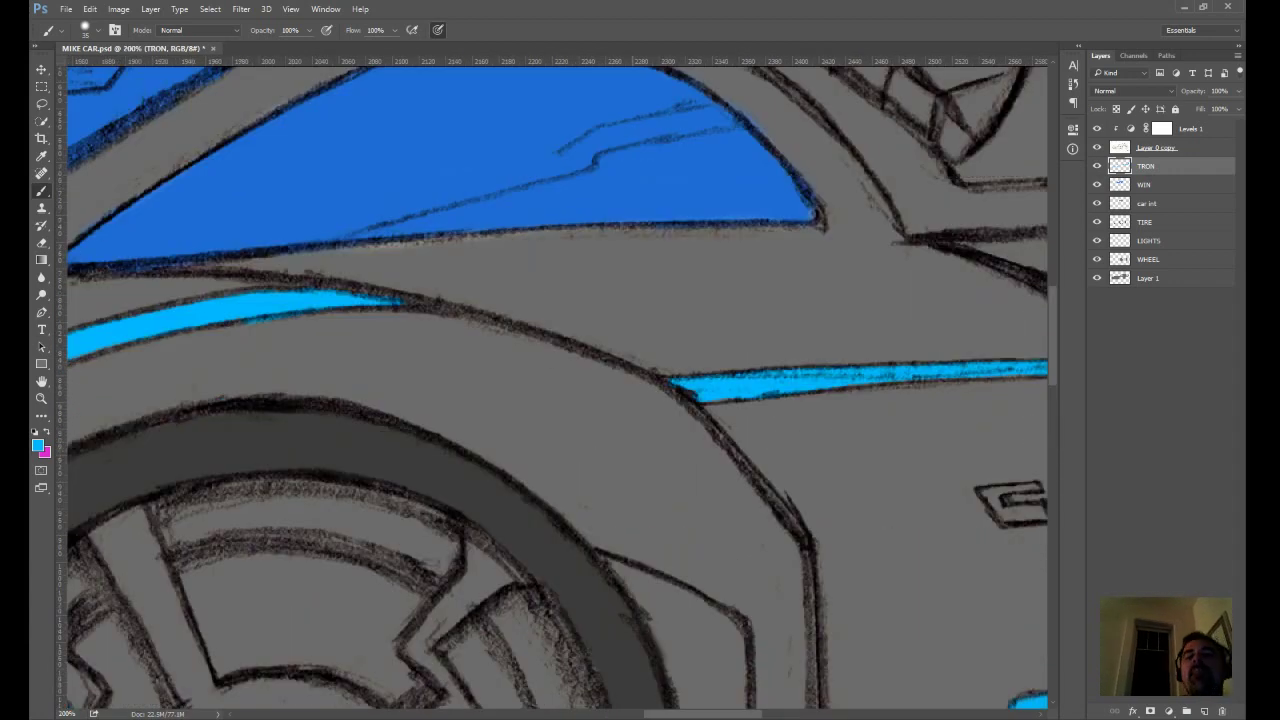
pyautogui.moveTo(900, 170); pyautogui.dragTo(408, 512)
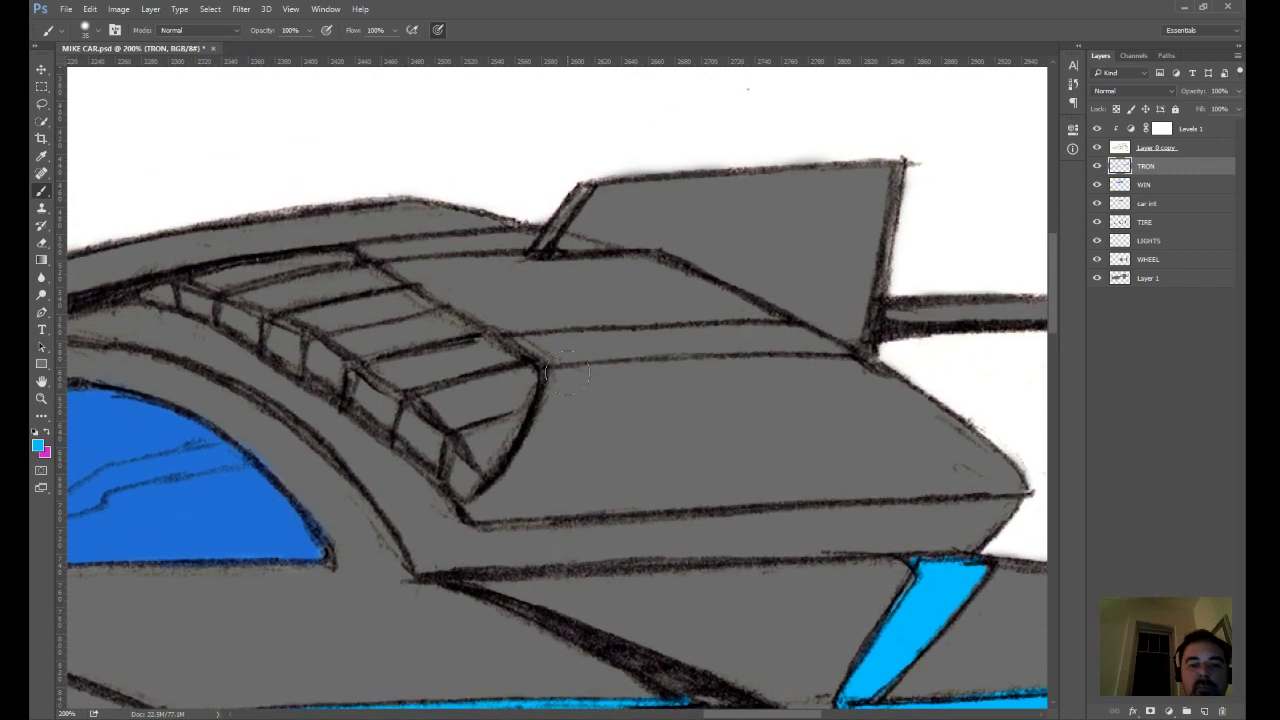
pyautogui.moveTo(522, 342)
pyautogui.mouseDown()
pyautogui.moveTo(650, 340)
pyautogui.moveTo(535, 355)
pyautogui.moveTo(592, 356)
pyautogui.moveTo(565, 358)
pyautogui.mouseUp()
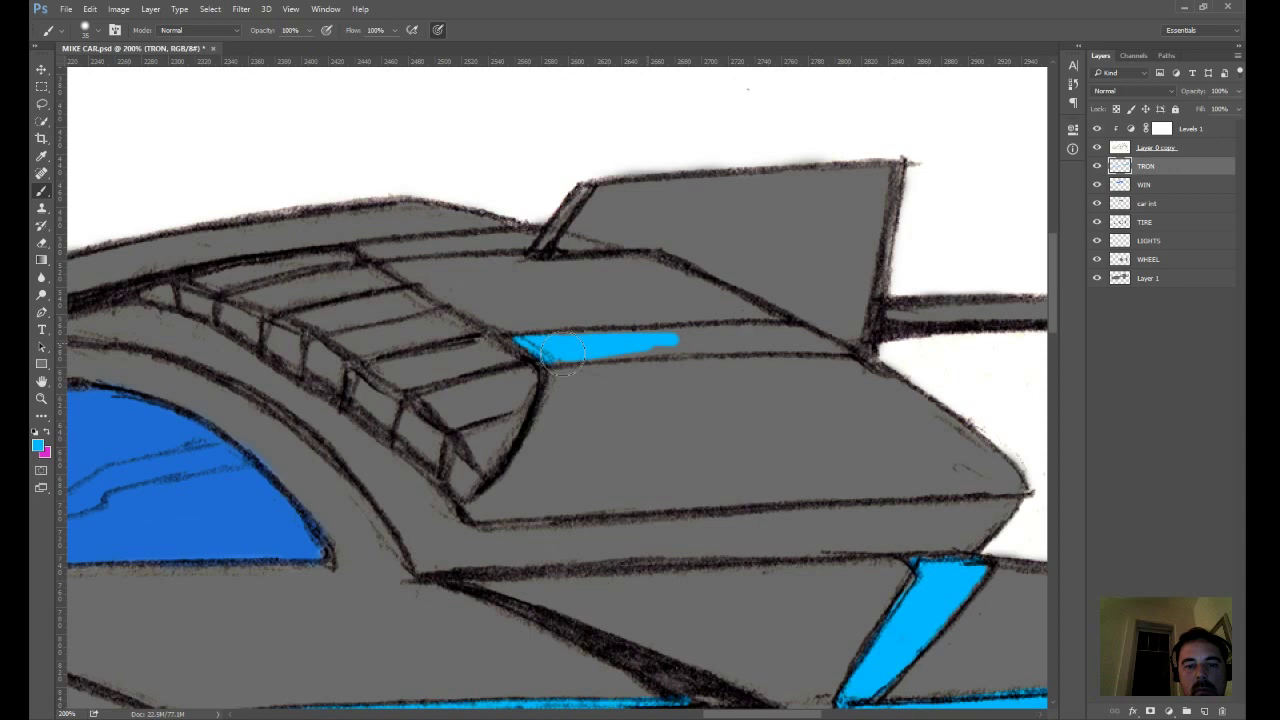
pyautogui.moveTo(563, 355); pyautogui.dragTo(845, 345)
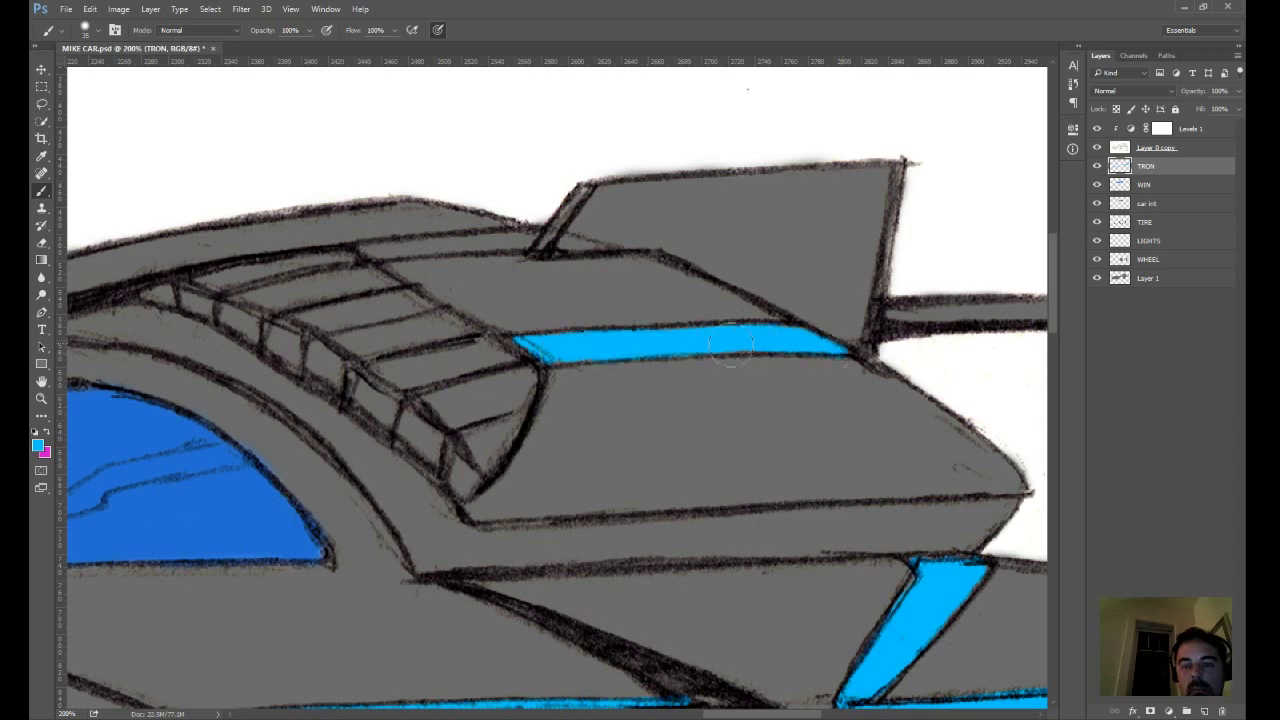
# - Fill the short strip ahead of the fin, the louvres' segmented side edge and the roof scoop's small vent with bright cyan
pyautogui.moveTo(368, 252)
pyautogui.mouseDown()
pyautogui.moveTo(371, 248)
pyautogui.moveTo(535, 238)
pyautogui.mouseUp()
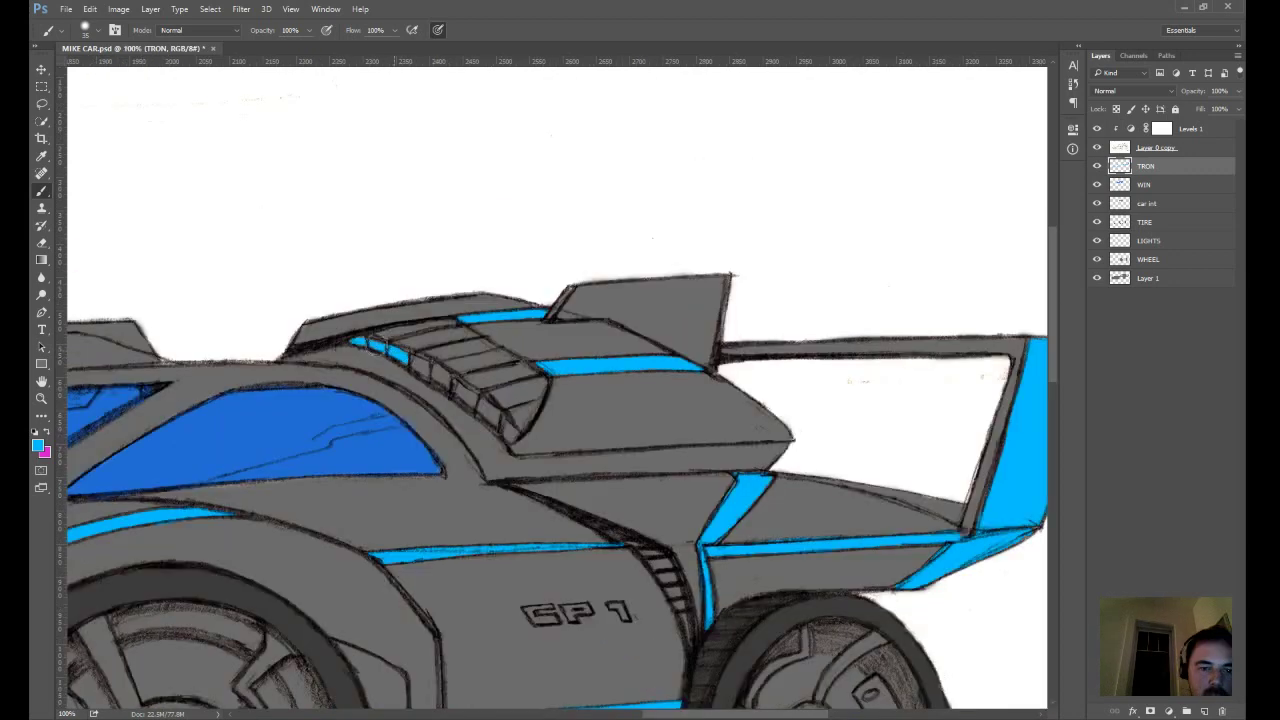
pyautogui.moveTo(376, 344)
pyautogui.mouseDown()
pyautogui.moveTo(454, 382)
pyautogui.moveTo(418, 368)
pyautogui.moveTo(512, 432)
pyautogui.mouseUp()
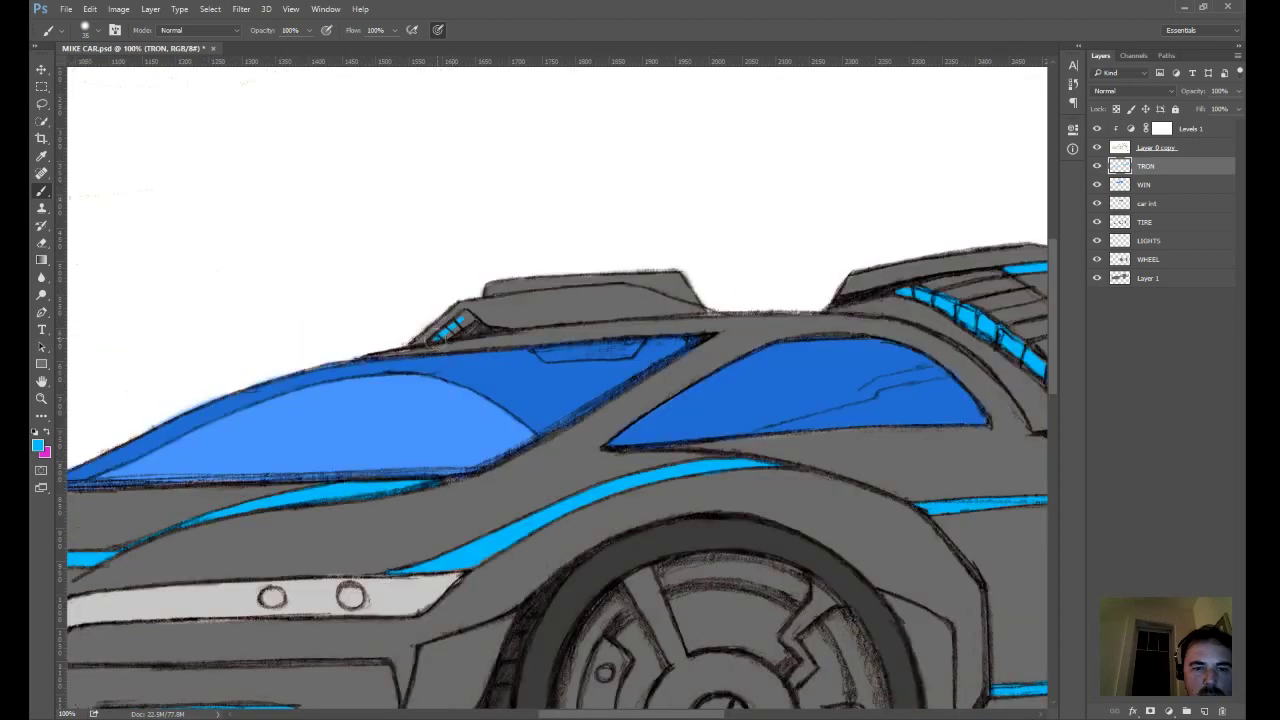
pyautogui.moveTo(434, 343)
pyautogui.mouseDown()
pyautogui.moveTo(469, 316)
pyautogui.moveTo(436, 340)
pyautogui.mouseUp()
# - Fill the front wheel's forward rim arc, the upper and lower forward spokes and the hub ring with bright cyan
pyautogui.hotkey('ctrl', '-')
pyautogui.hotkey('ctrl', '-')
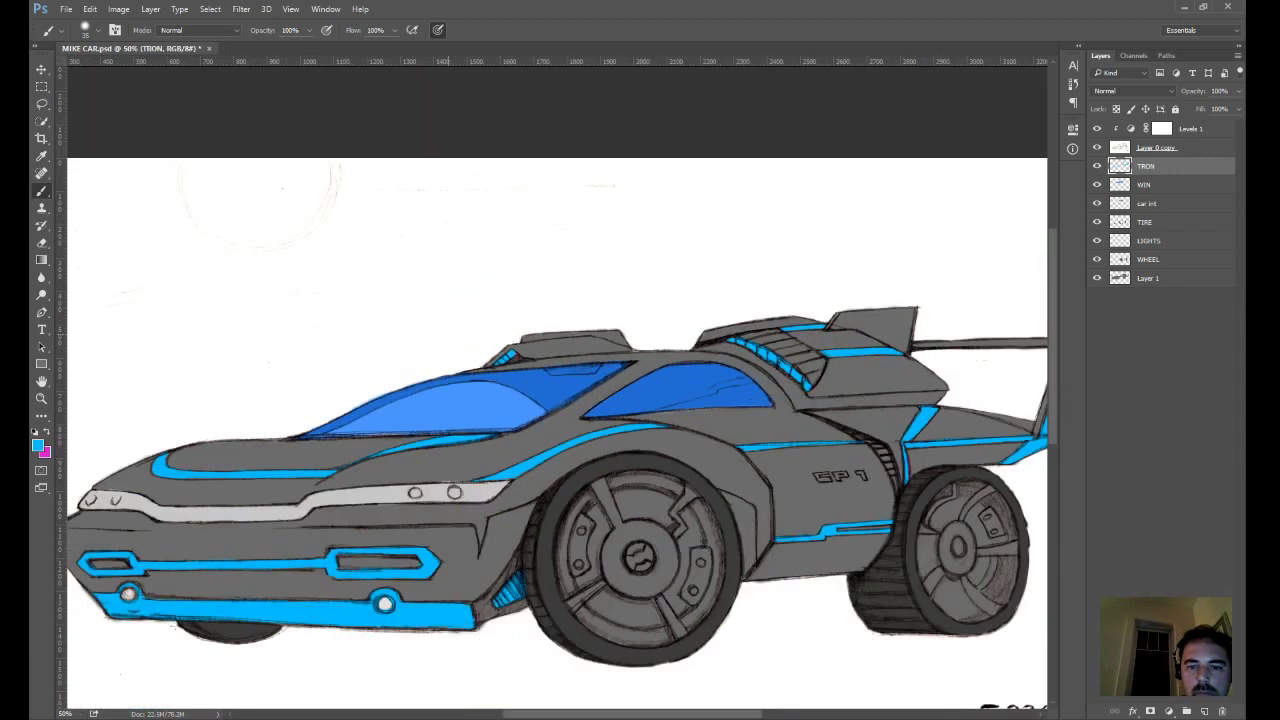
pyautogui.moveTo(811, 525); pyautogui.dragTo(758, 453)
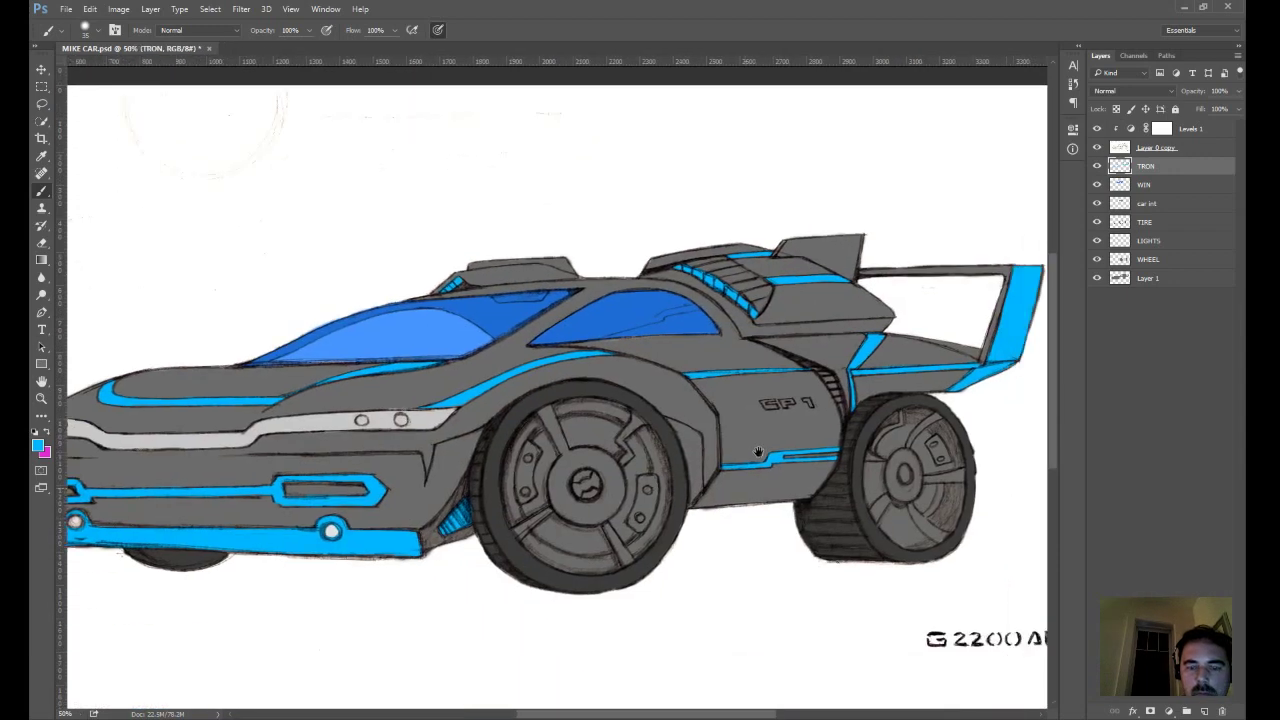
pyautogui.scroll(3, 605, 498)
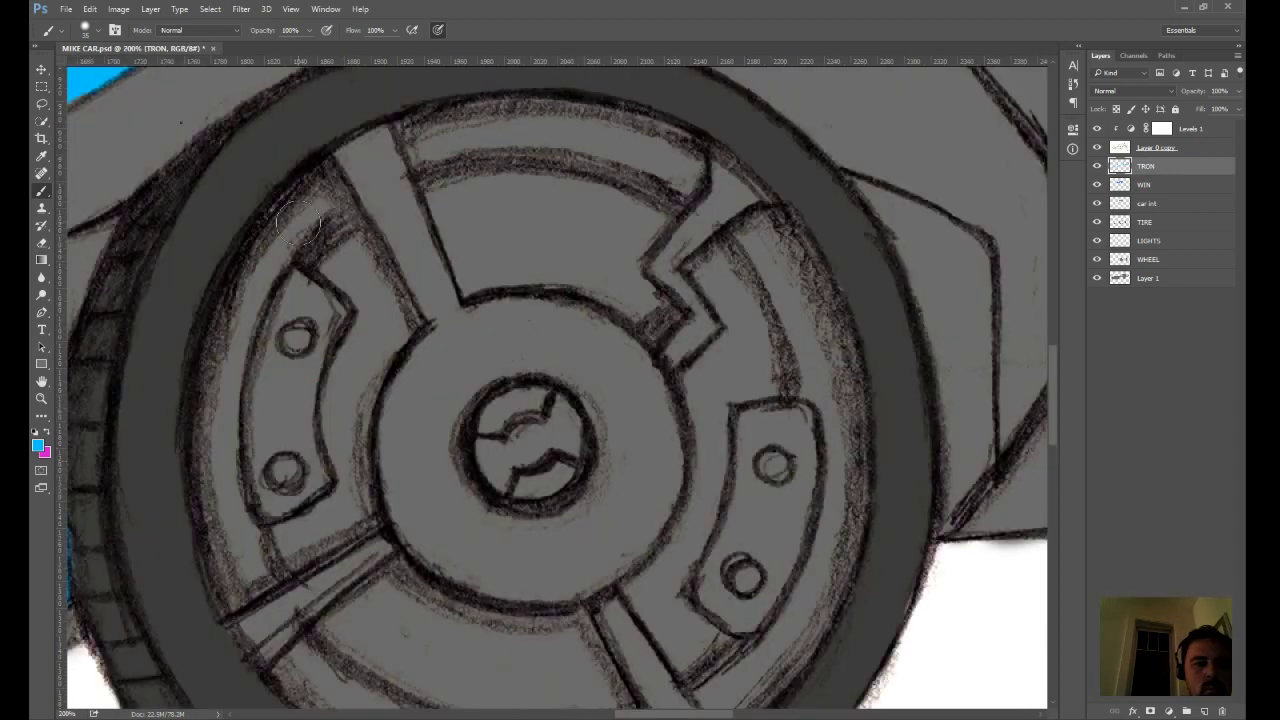
pyautogui.moveTo(300, 206)
pyautogui.mouseDown()
pyautogui.moveTo(239, 296)
pyautogui.moveTo(286, 258)
pyautogui.moveTo(202, 450)
pyautogui.moveTo(212, 540)
pyautogui.moveTo(232, 362)
pyautogui.moveTo(213, 498)
pyautogui.mouseUp()
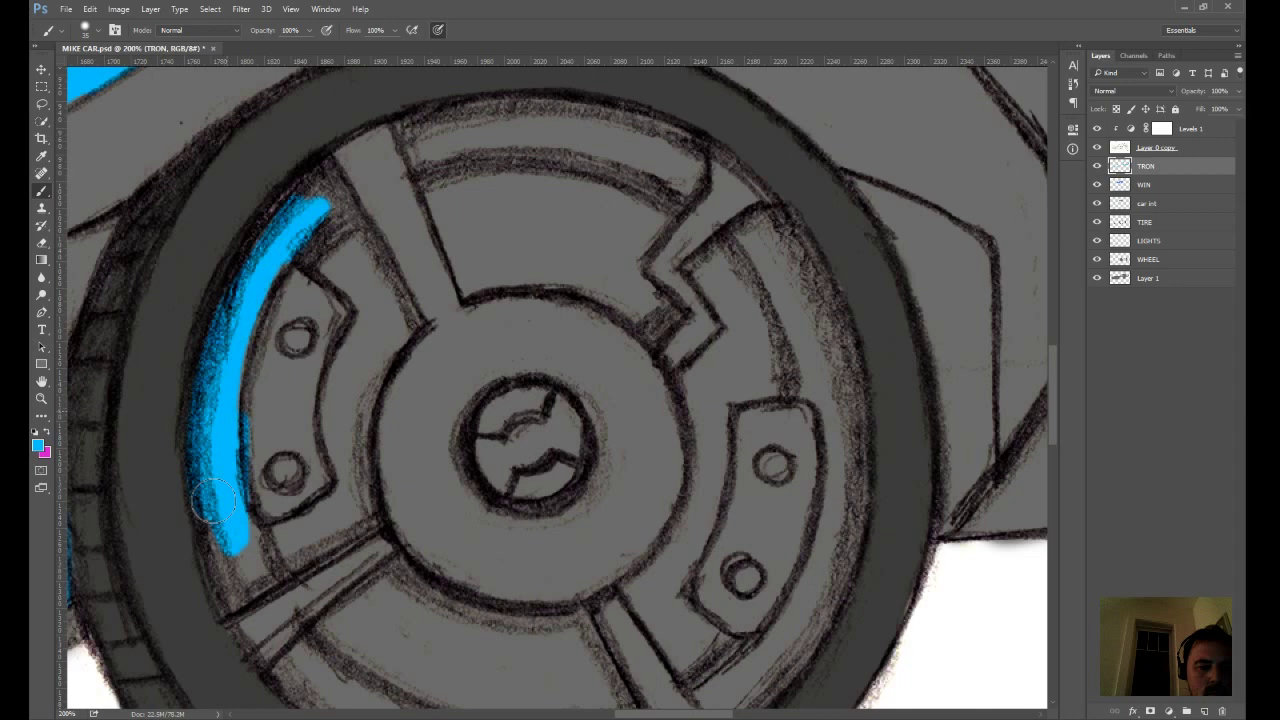
pyautogui.moveTo(213, 498)
pyautogui.mouseDown()
pyautogui.moveTo(328, 202)
pyautogui.moveTo(370, 138)
pyautogui.moveTo(408, 237)
pyautogui.moveTo(370, 180)
pyautogui.moveTo(383, 143)
pyautogui.moveTo(444, 302)
pyautogui.moveTo(438, 323)
pyautogui.moveTo(453, 333)
pyautogui.moveTo(432, 348)
pyautogui.moveTo(398, 432)
pyautogui.moveTo(403, 488)
pyautogui.moveTo(445, 360)
pyautogui.moveTo(484, 320)
pyautogui.mouseUp()
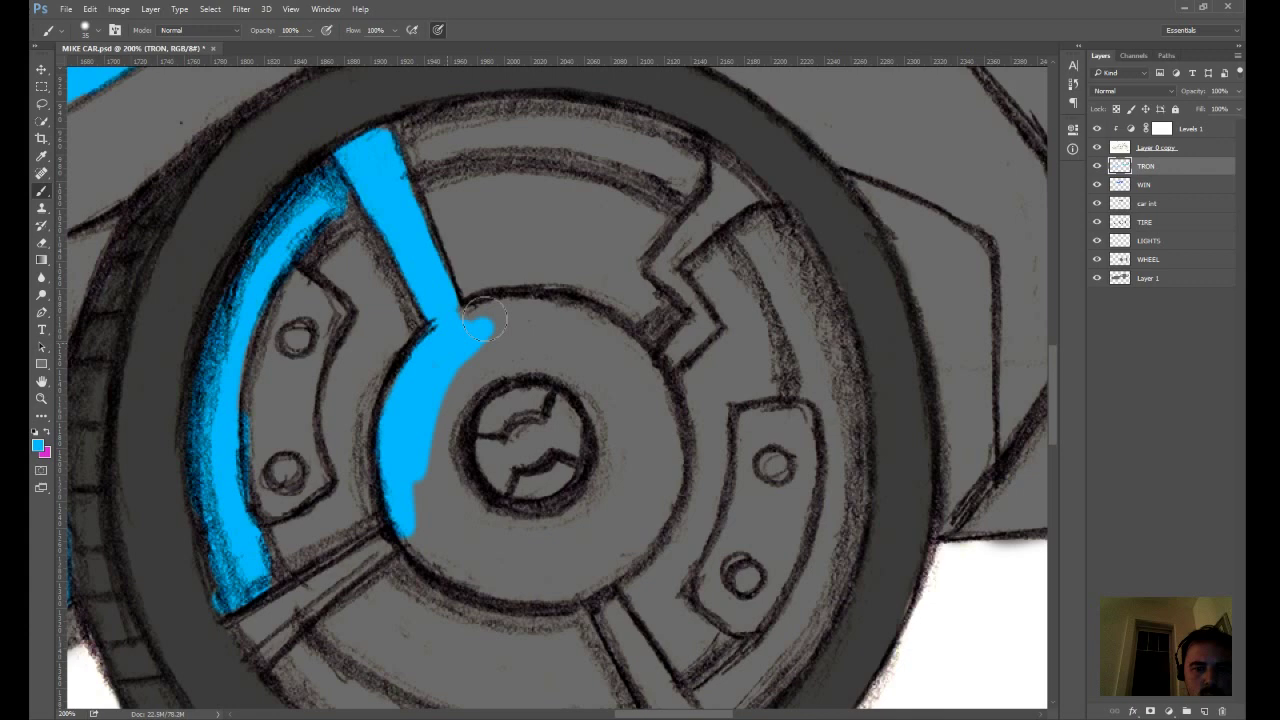
pyautogui.moveTo(484, 320)
pyautogui.mouseDown()
pyautogui.moveTo(420, 524)
pyautogui.moveTo(477, 575)
pyautogui.moveTo(430, 448)
pyautogui.moveTo(465, 370)
pyautogui.moveTo(463, 395)
pyautogui.moveTo(548, 354)
pyautogui.moveTo(508, 343)
pyautogui.moveTo(513, 323)
pyautogui.moveTo(543, 316)
pyautogui.moveTo(527, 317)
pyautogui.moveTo(576, 342)
pyautogui.moveTo(557, 360)
pyautogui.moveTo(585, 390)
pyautogui.moveTo(443, 443)
pyautogui.moveTo(498, 521)
pyautogui.moveTo(628, 458)
pyautogui.moveTo(588, 525)
pyautogui.moveTo(590, 378)
pyautogui.moveTo(536, 535)
pyautogui.mouseUp()
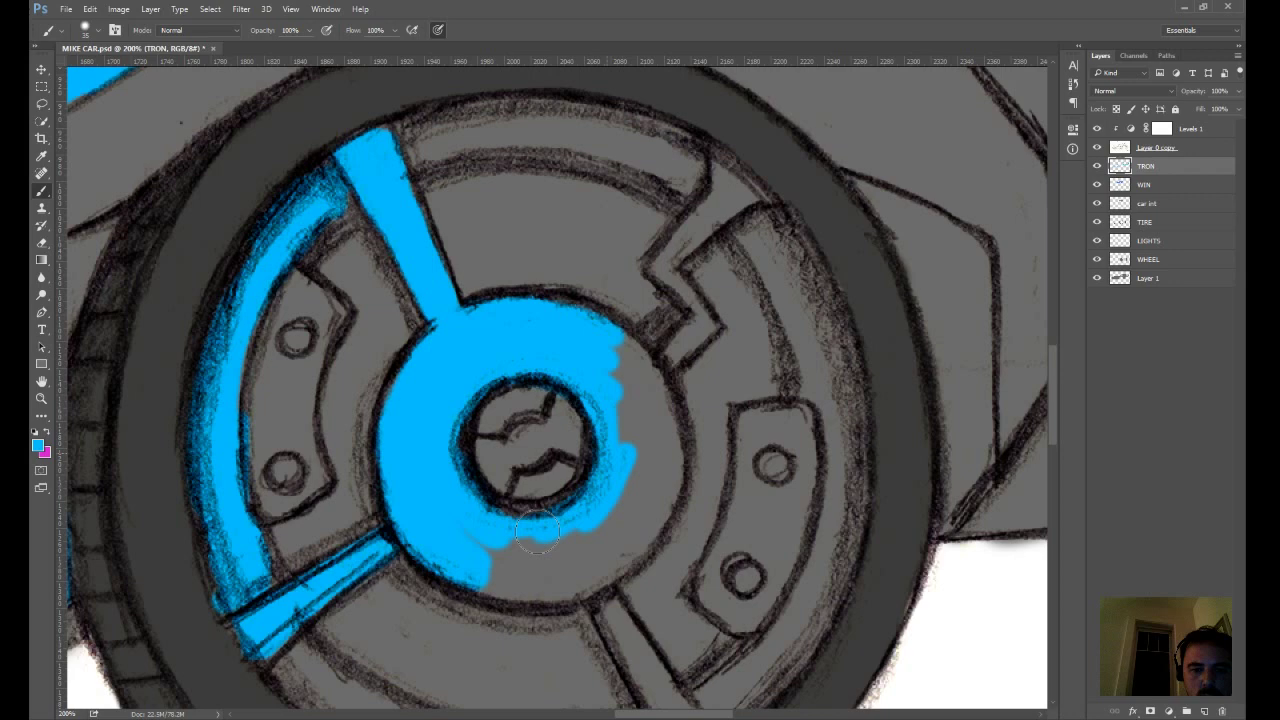
pyautogui.moveTo(537, 532)
pyautogui.mouseDown()
pyautogui.moveTo(648, 492)
pyautogui.moveTo(592, 563)
pyautogui.moveTo(614, 375)
pyautogui.moveTo(557, 560)
pyautogui.moveTo(564, 569)
pyautogui.moveTo(620, 526)
pyautogui.mouseUp()
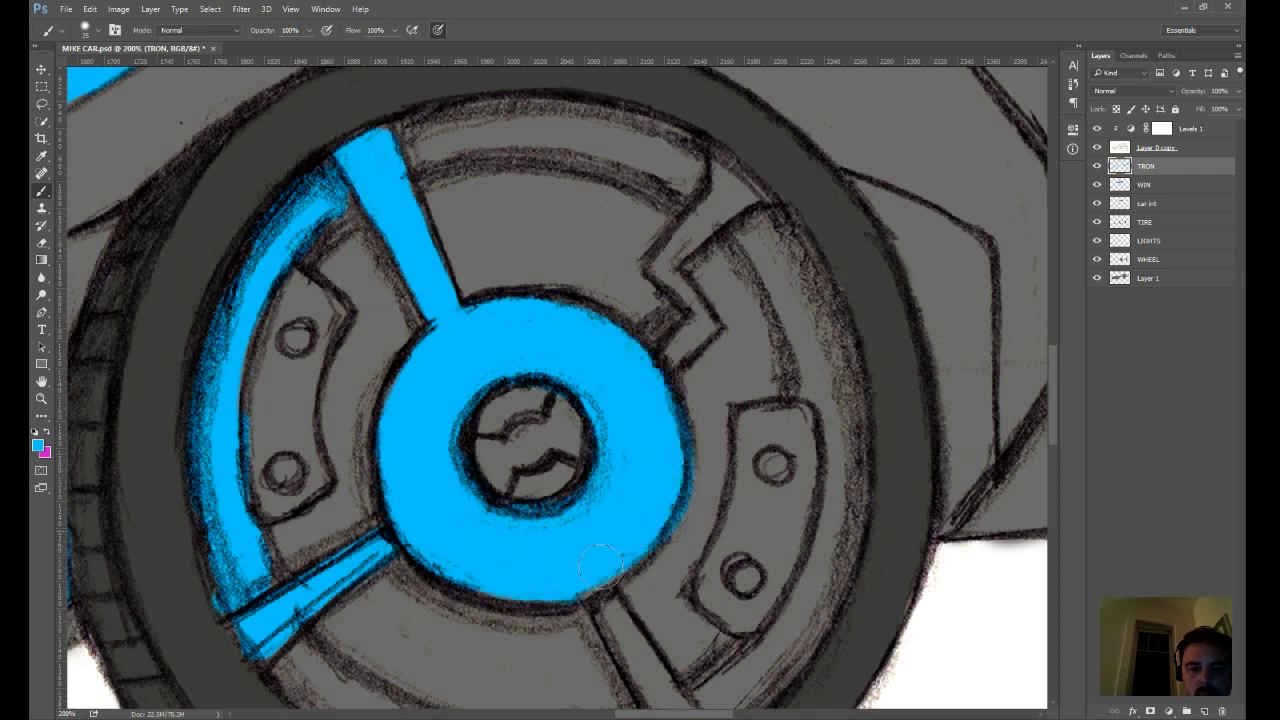
# - Fill the front wheel's zigzag spoke, its top rim arc and the long rear rim arc with bright cyan
pyautogui.moveTo(668, 380)
pyautogui.mouseDown()
pyautogui.moveTo(665, 327)
pyautogui.moveTo(695, 312)
pyautogui.moveTo(657, 268)
pyautogui.moveTo(678, 232)
pyautogui.moveTo(723, 210)
pyautogui.moveTo(727, 160)
pyautogui.mouseUp()
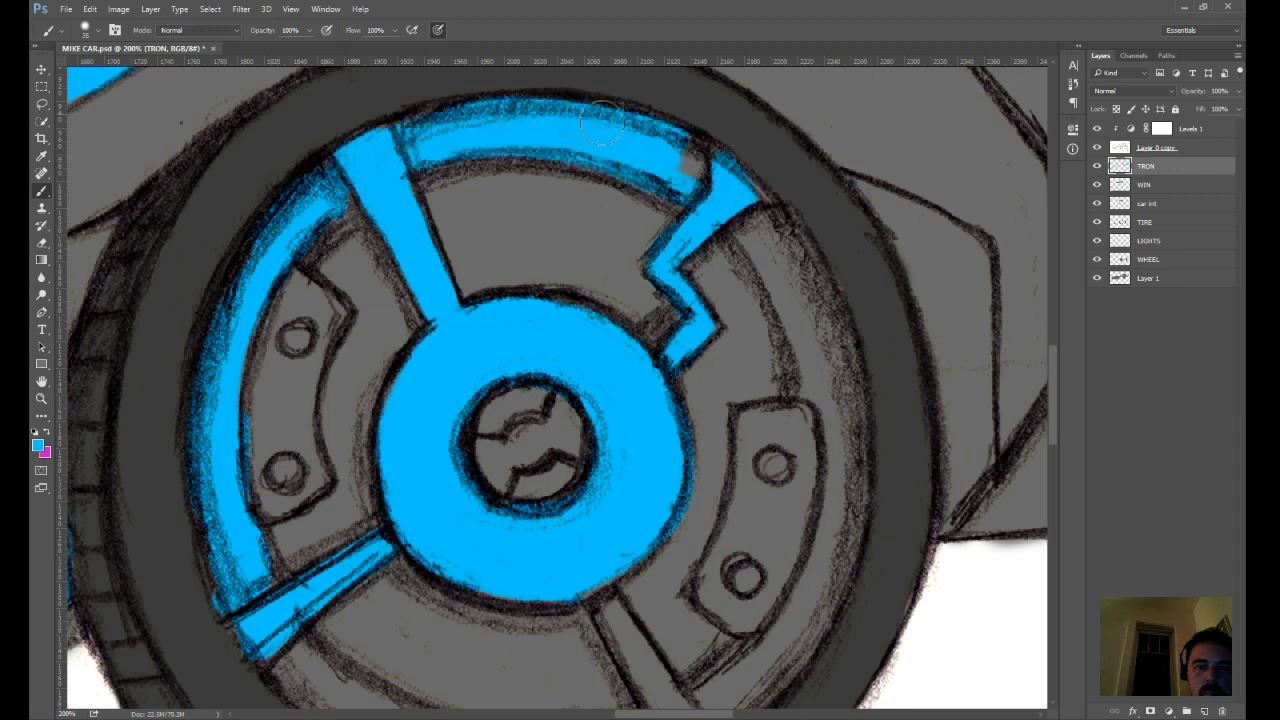
pyautogui.moveTo(700, 156); pyautogui.dragTo(712, 166)
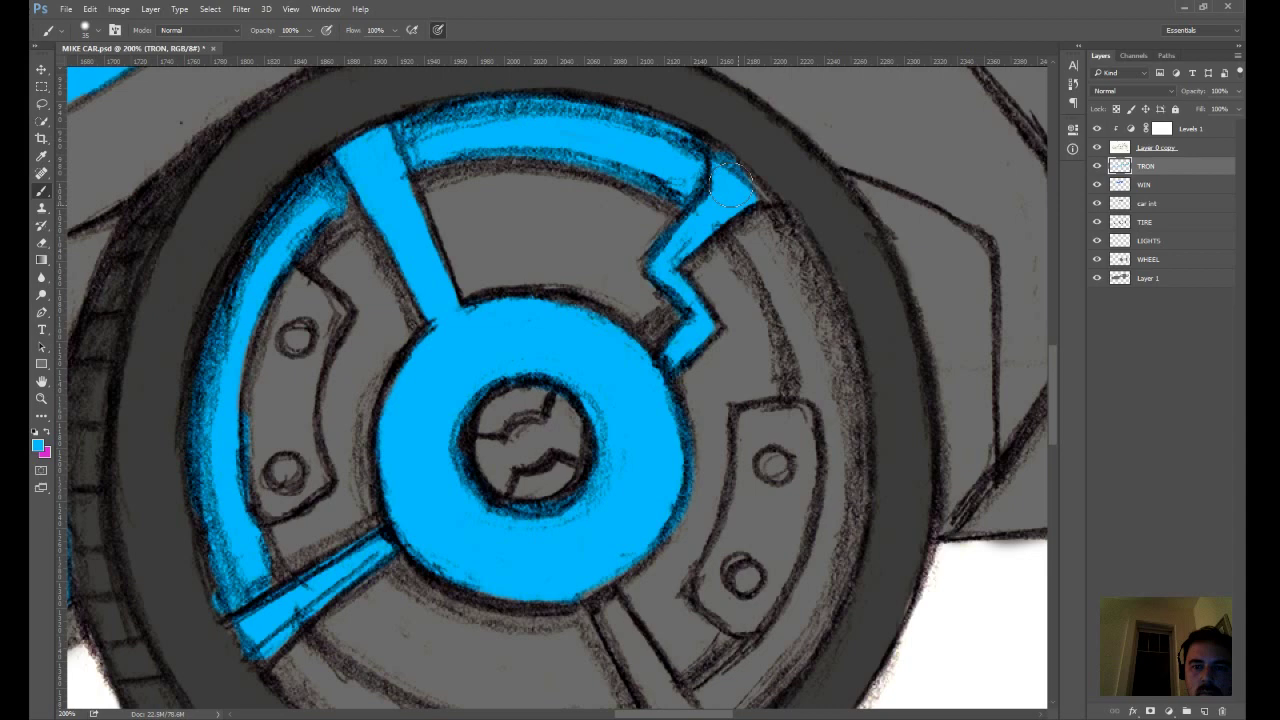
pyautogui.moveTo(731, 184)
pyautogui.mouseDown()
pyautogui.moveTo(844, 451)
pyautogui.moveTo(829, 578)
pyautogui.moveTo(852, 428)
pyautogui.moveTo(835, 326)
pyautogui.moveTo(851, 376)
pyautogui.moveTo(857, 548)
pyautogui.moveTo(800, 606)
pyautogui.mouseUp()
pyautogui.moveTo(890, 525)
pyautogui.mouseDown()
pyautogui.moveTo(820, 366)
pyautogui.moveTo(797, 364)
pyautogui.mouseUp()
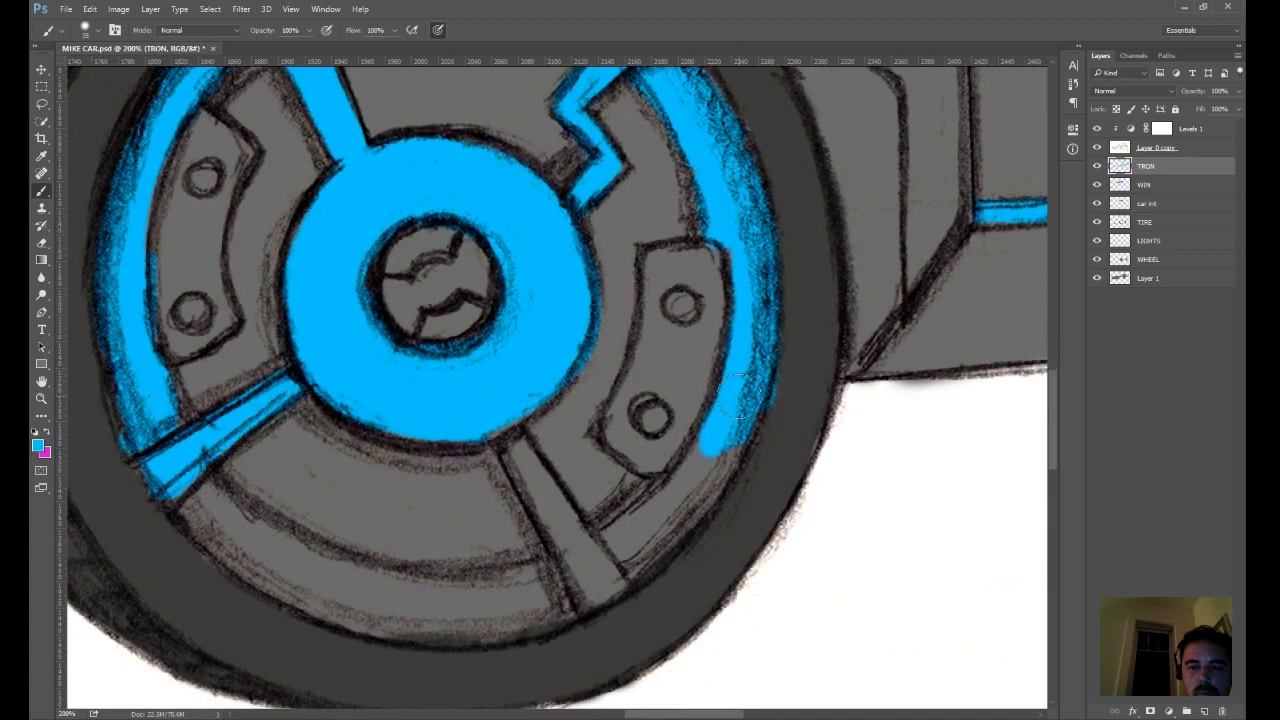
pyautogui.moveTo(712, 450)
pyautogui.mouseDown()
pyautogui.moveTo(655, 517)
pyautogui.moveTo(713, 465)
pyautogui.moveTo(688, 466)
pyautogui.mouseUp()
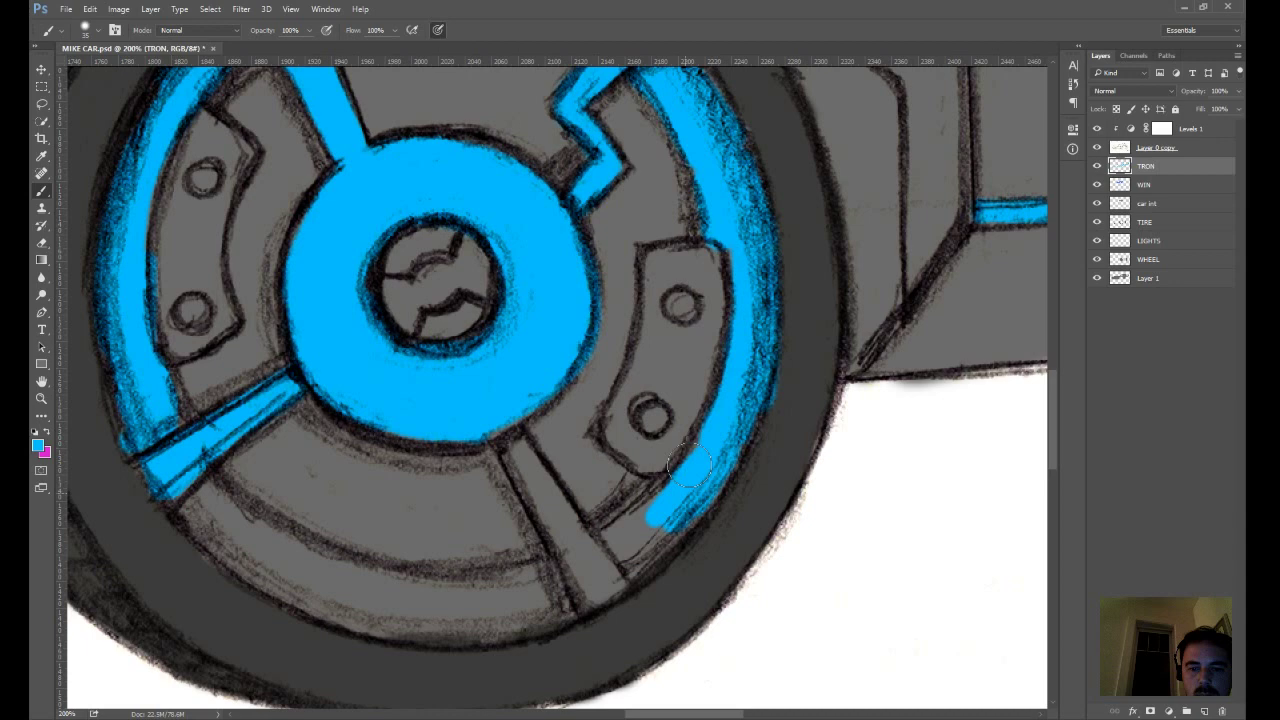
pyautogui.moveTo(680, 475); pyautogui.dragTo(610, 540)
# - Fill the front wheel's lower rear spoke and the bottom rim arc with bright cyan
pyautogui.moveTo(515, 448); pyautogui.dragTo(594, 590)
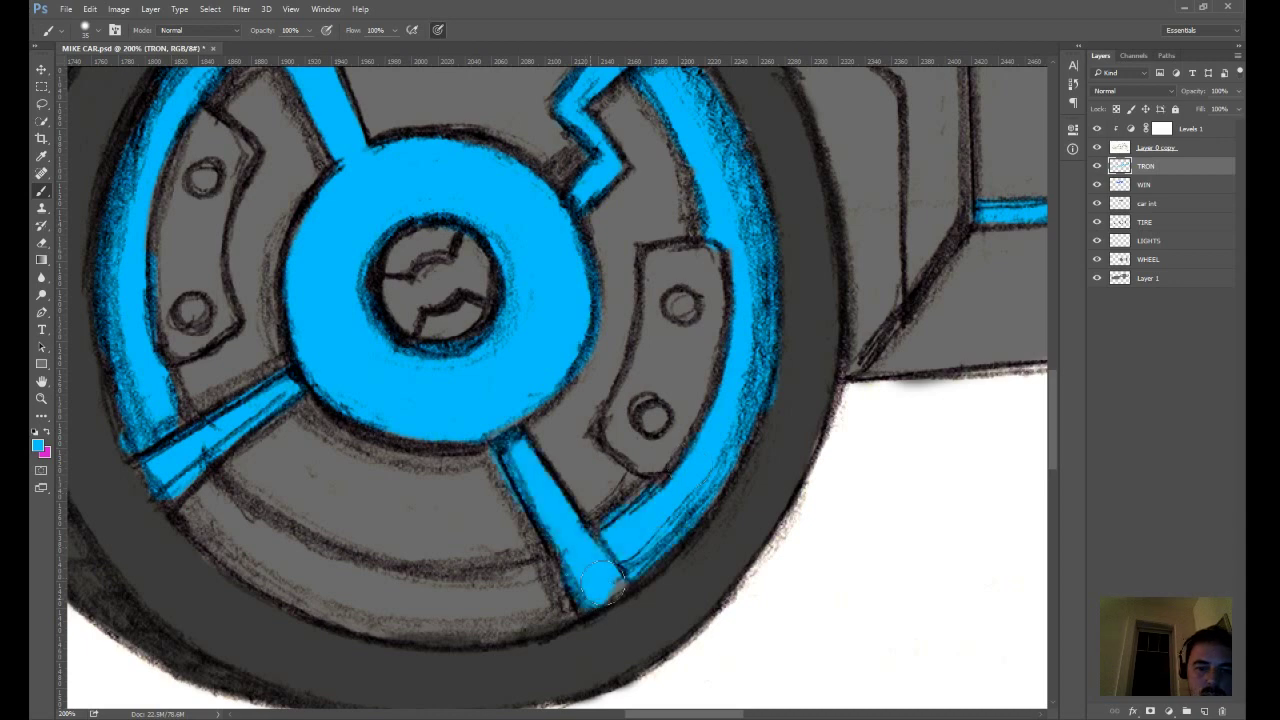
pyautogui.moveTo(480, 600)
pyautogui.mouseDown()
pyautogui.moveTo(545, 580)
pyautogui.moveTo(460, 595)
pyautogui.moveTo(560, 630)
pyautogui.moveTo(370, 600)
pyautogui.moveTo(480, 638)
pyautogui.moveTo(400, 585)
pyautogui.moveTo(320, 560)
pyautogui.moveTo(325, 605)
pyautogui.moveTo(256, 566)
pyautogui.mouseUp()
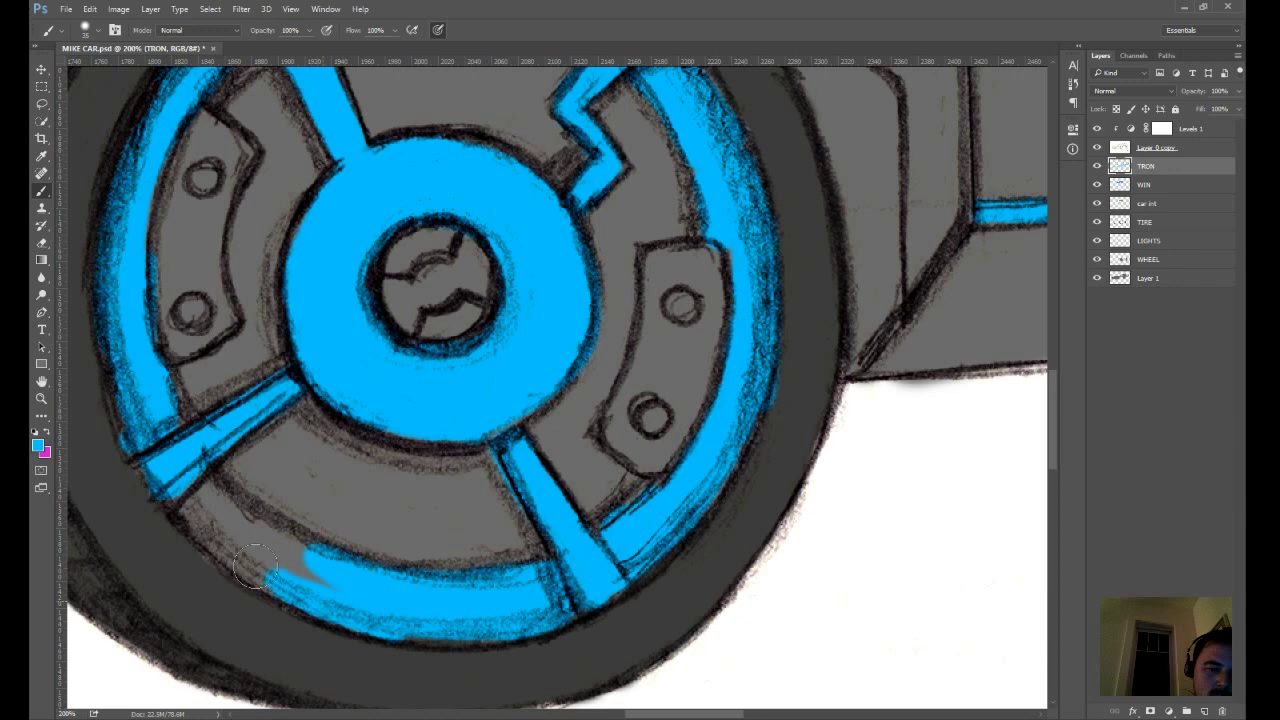
pyautogui.moveTo(256, 566); pyautogui.dragTo(200, 515)
# - Fill the four round bolts on the front wheel's two curved plates with bright cyan
pyautogui.moveTo(587, 502)
pyautogui.mouseDown()
pyautogui.moveTo(800, 543)
pyautogui.moveTo(711, 602)
pyautogui.mouseUp()
pyautogui.click(802, 408)
pyautogui.click(770, 517)
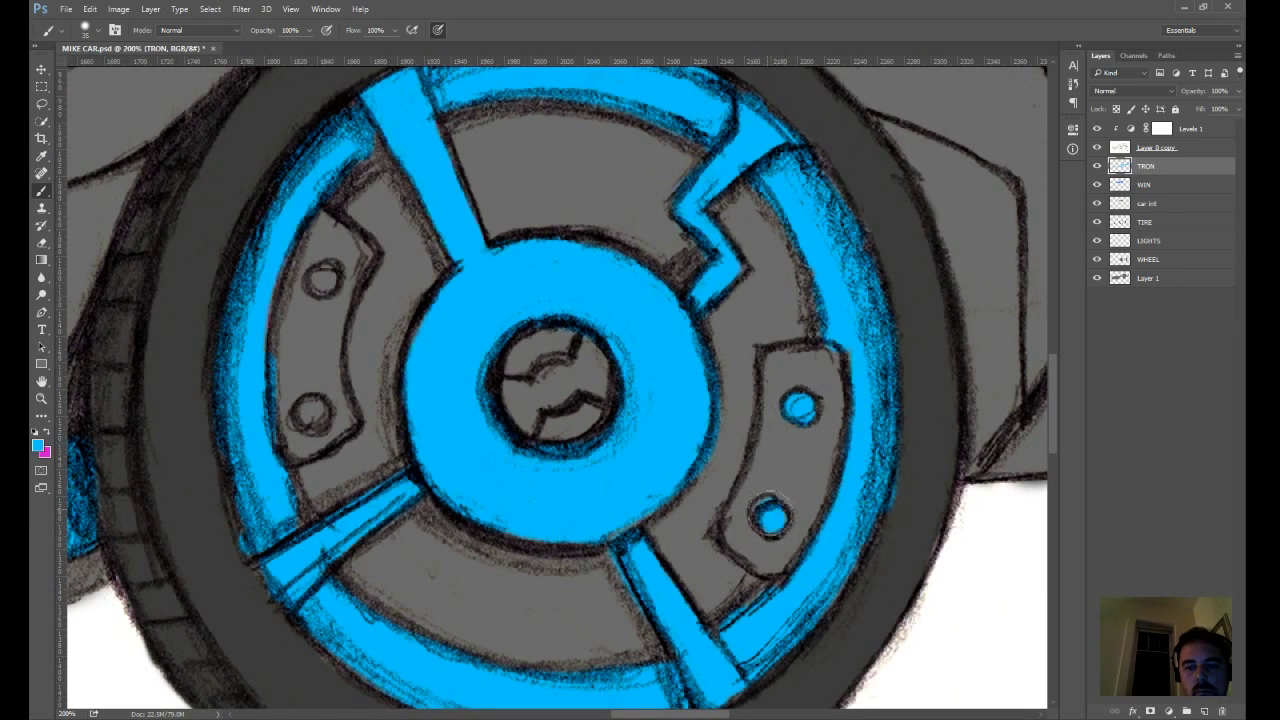
pyautogui.click(322, 279)
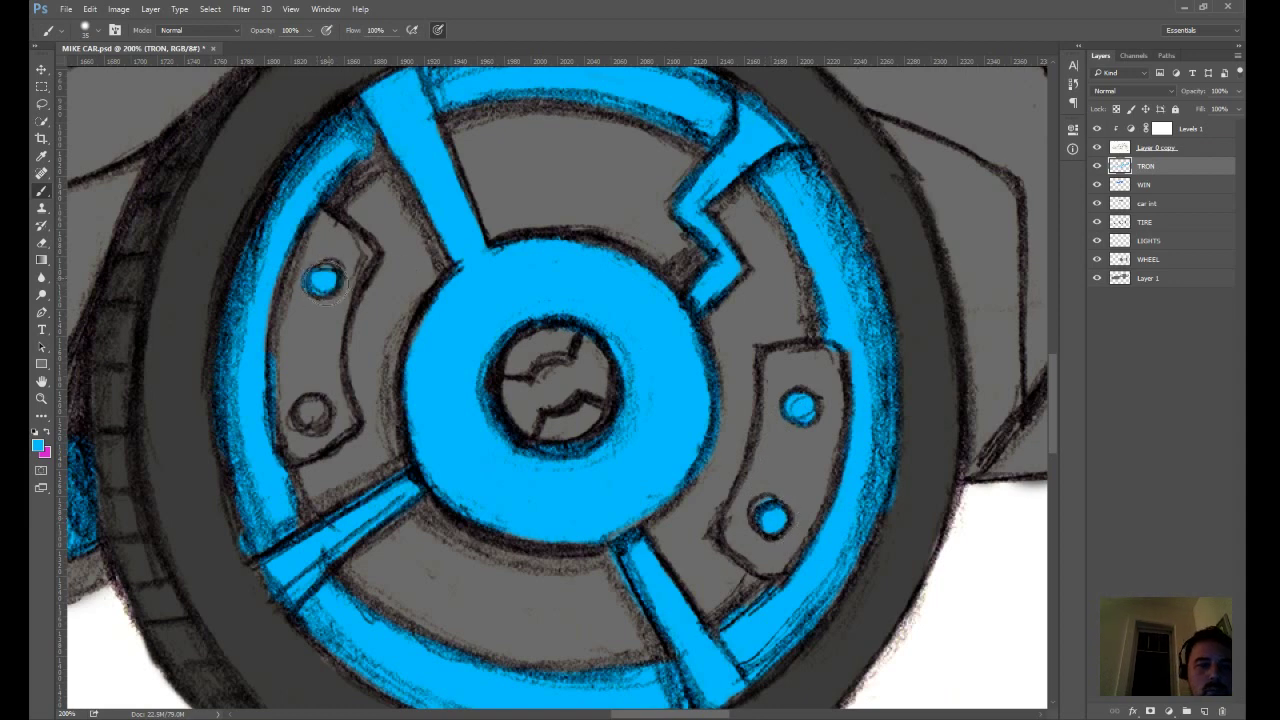
pyautogui.click(311, 411)
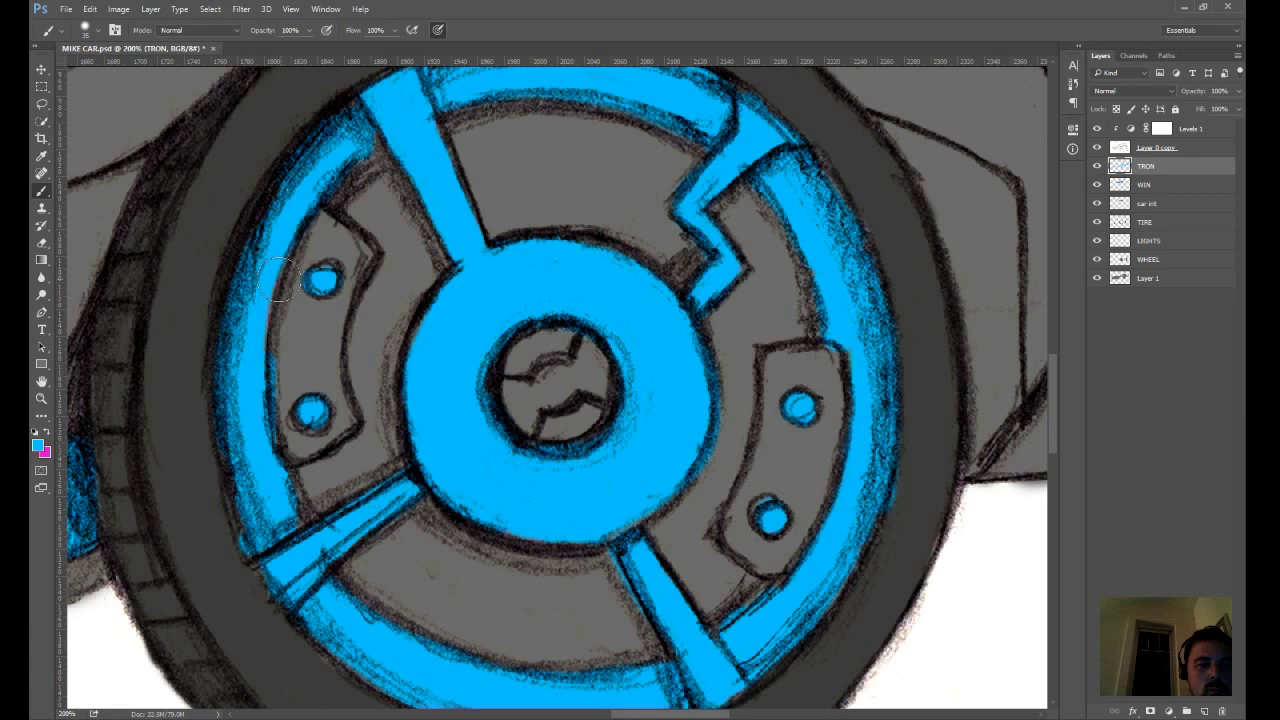
pyautogui.press('e')
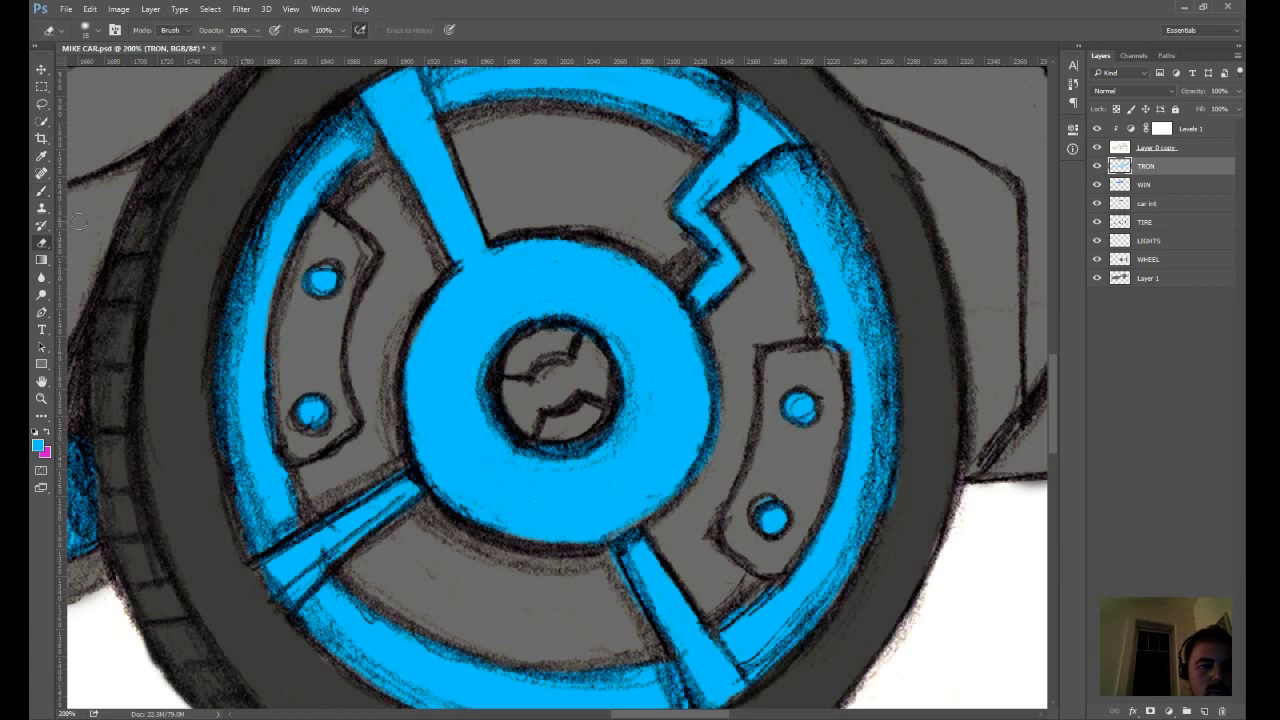
pyautogui.press('b')
# - Fill the rear wheel's curved upper spoke, bent strip, small side wedge and the plate's two oval holes with bright cyan
pyautogui.hotkey('ctrl', '-')
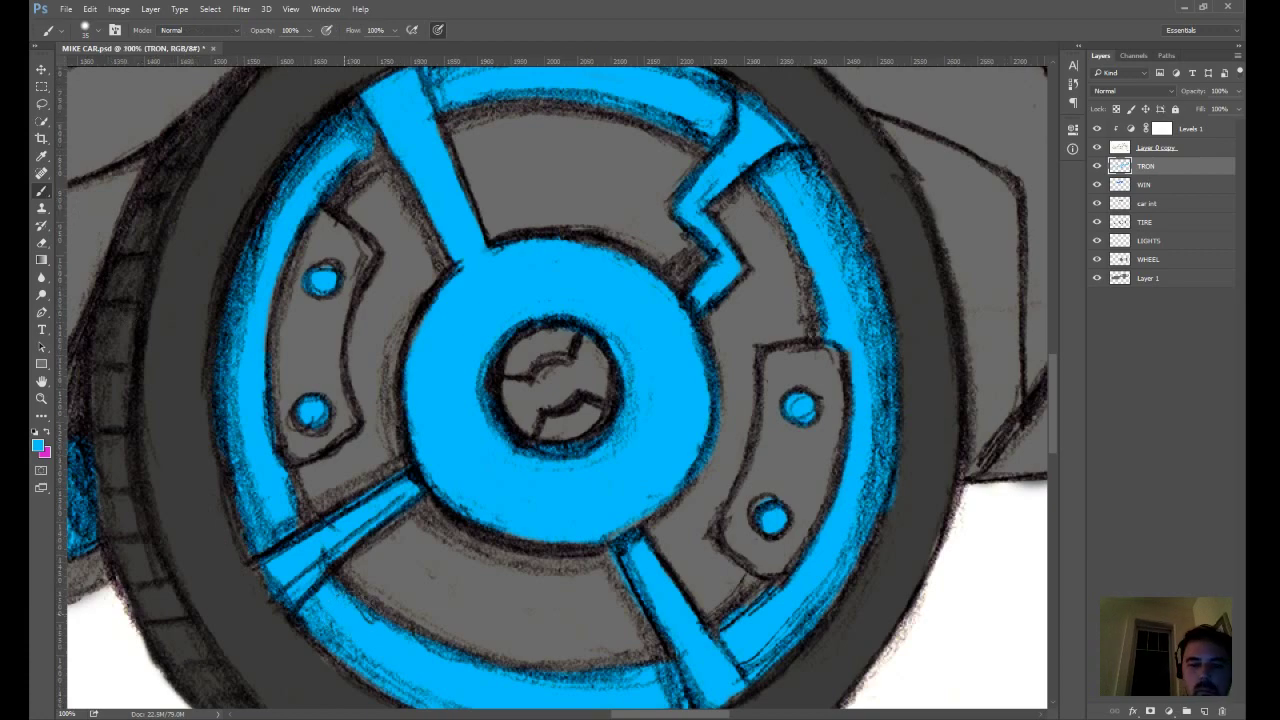
pyautogui.moveTo(868, 494); pyautogui.dragTo(363, 494)
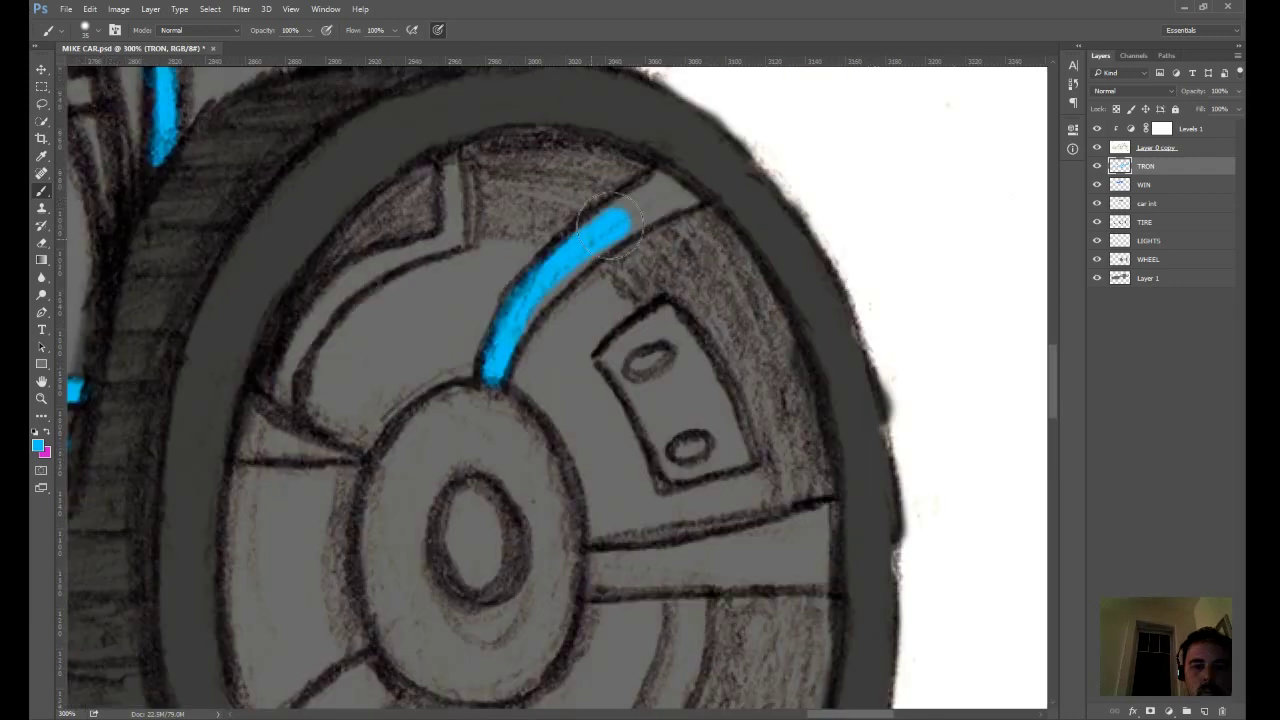
pyautogui.moveTo(600, 222)
pyautogui.mouseDown()
pyautogui.moveTo(647, 212)
pyautogui.moveTo(657, 200)
pyautogui.moveTo(622, 210)
pyautogui.moveTo(674, 190)
pyautogui.mouseUp()
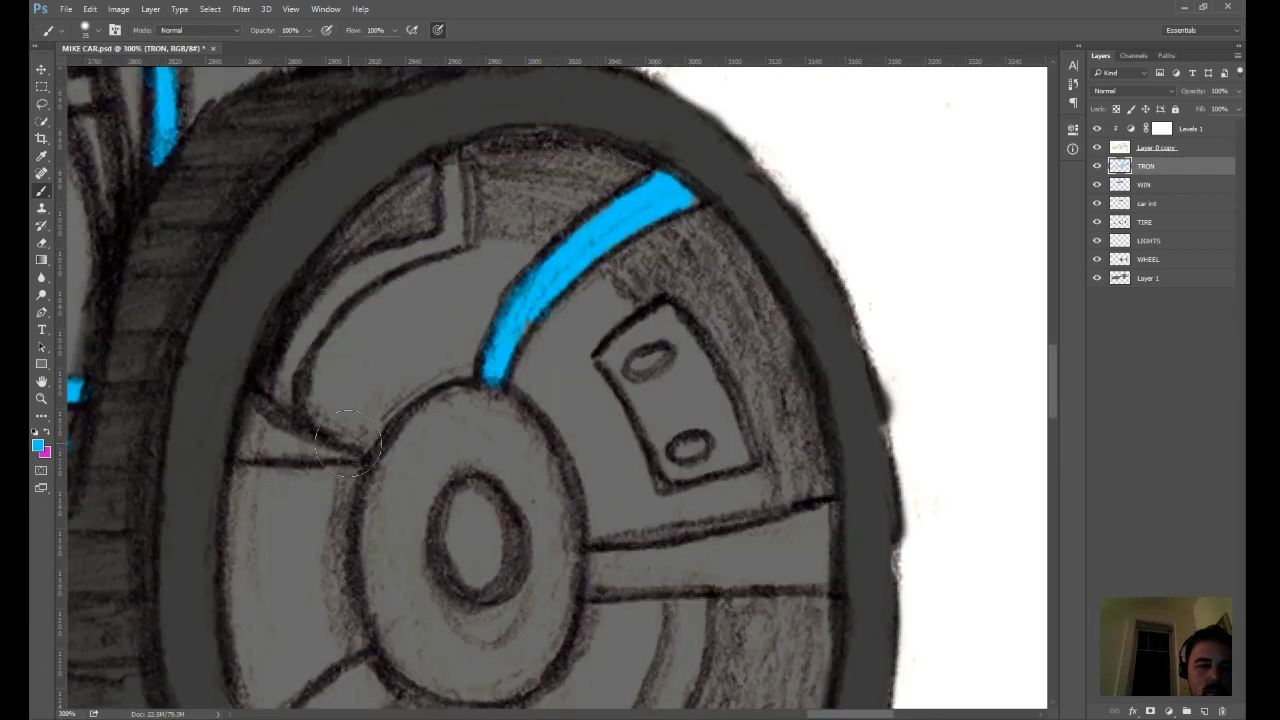
pyautogui.moveTo(362, 455)
pyautogui.mouseDown()
pyautogui.moveTo(275, 438)
pyautogui.moveTo(245, 448)
pyautogui.mouseUp()
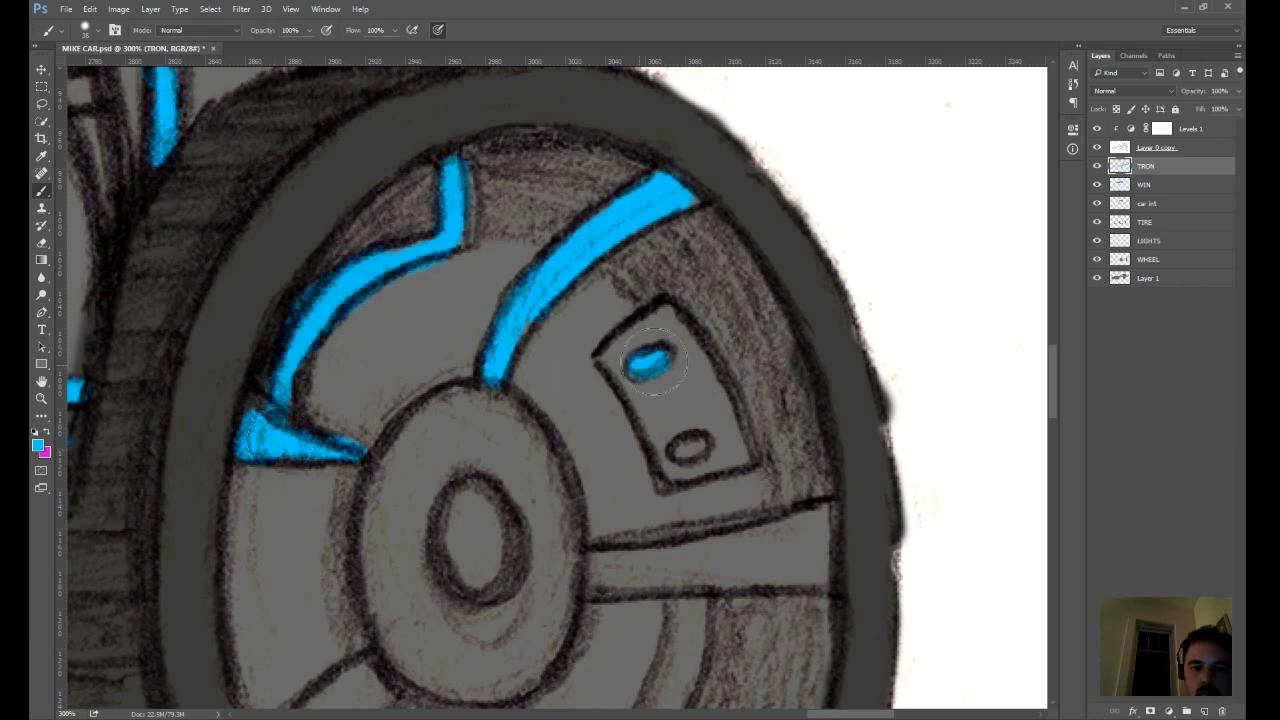
pyautogui.moveTo(696, 446); pyautogui.dragTo(686, 450)
pyautogui.moveTo(762, 485); pyautogui.dragTo(740, 352)
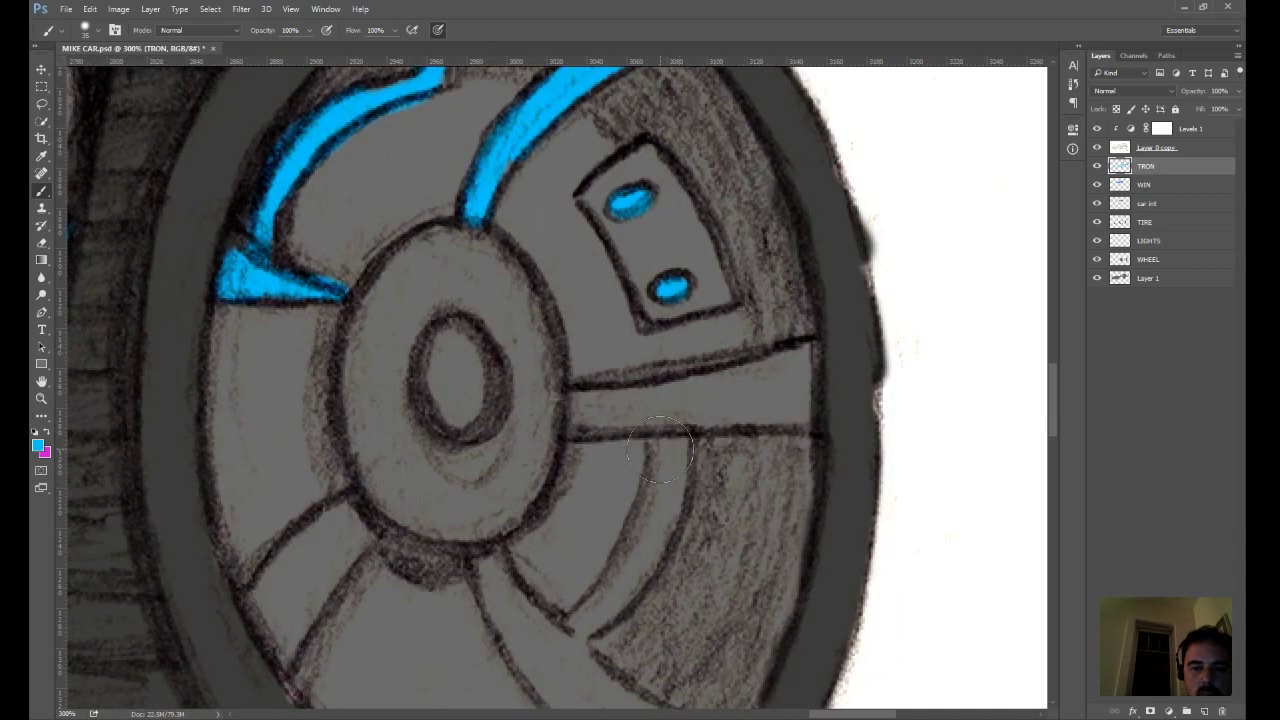
# - Fill the rear wheel's hub ring, horizontal spoke, curved connecting strip and both lower spokes with bright cyan
pyautogui.moveTo(665, 445)
pyautogui.mouseDown()
pyautogui.moveTo(645, 542)
pyautogui.moveTo(583, 624)
pyautogui.moveTo(643, 557)
pyautogui.moveTo(695, 422)
pyautogui.moveTo(570, 415)
pyautogui.moveTo(638, 402)
pyautogui.moveTo(520, 420)
pyautogui.moveTo(498, 325)
pyautogui.moveTo(405, 434)
pyautogui.mouseUp()
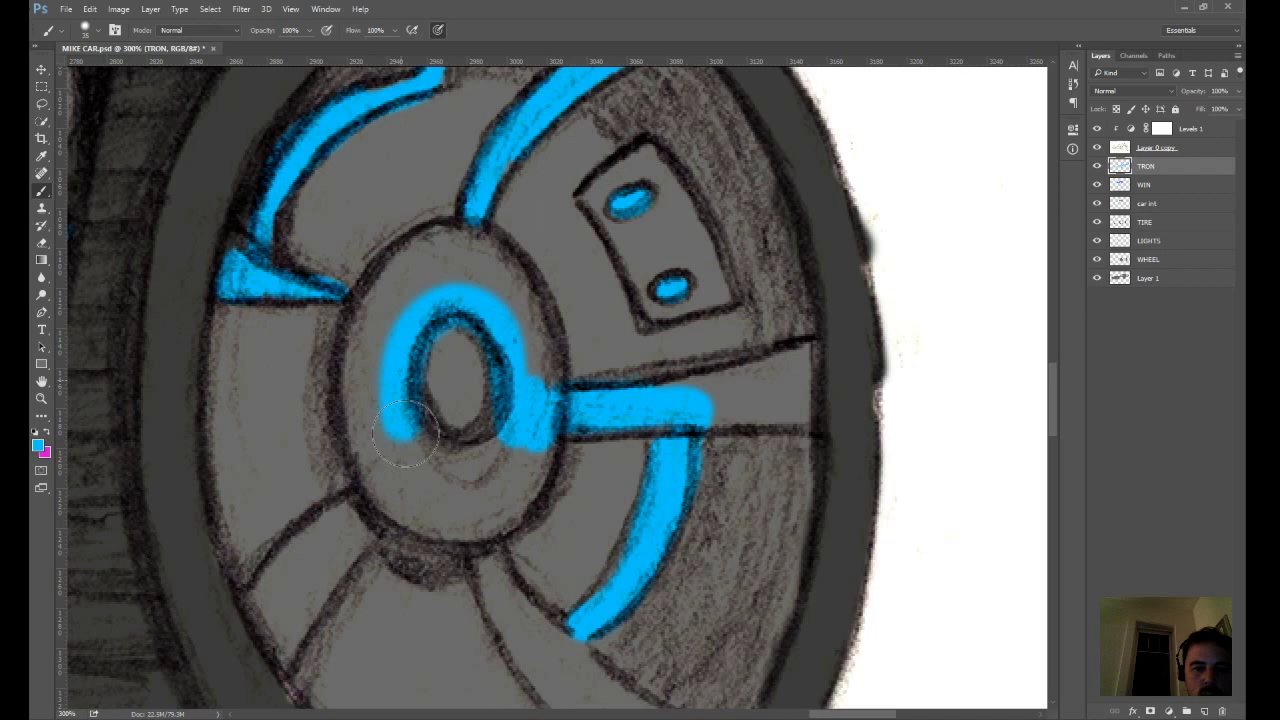
pyautogui.moveTo(405, 434)
pyautogui.mouseDown()
pyautogui.moveTo(473, 522)
pyautogui.moveTo(512, 497)
pyautogui.moveTo(518, 320)
pyautogui.moveTo(492, 270)
pyautogui.mouseUp()
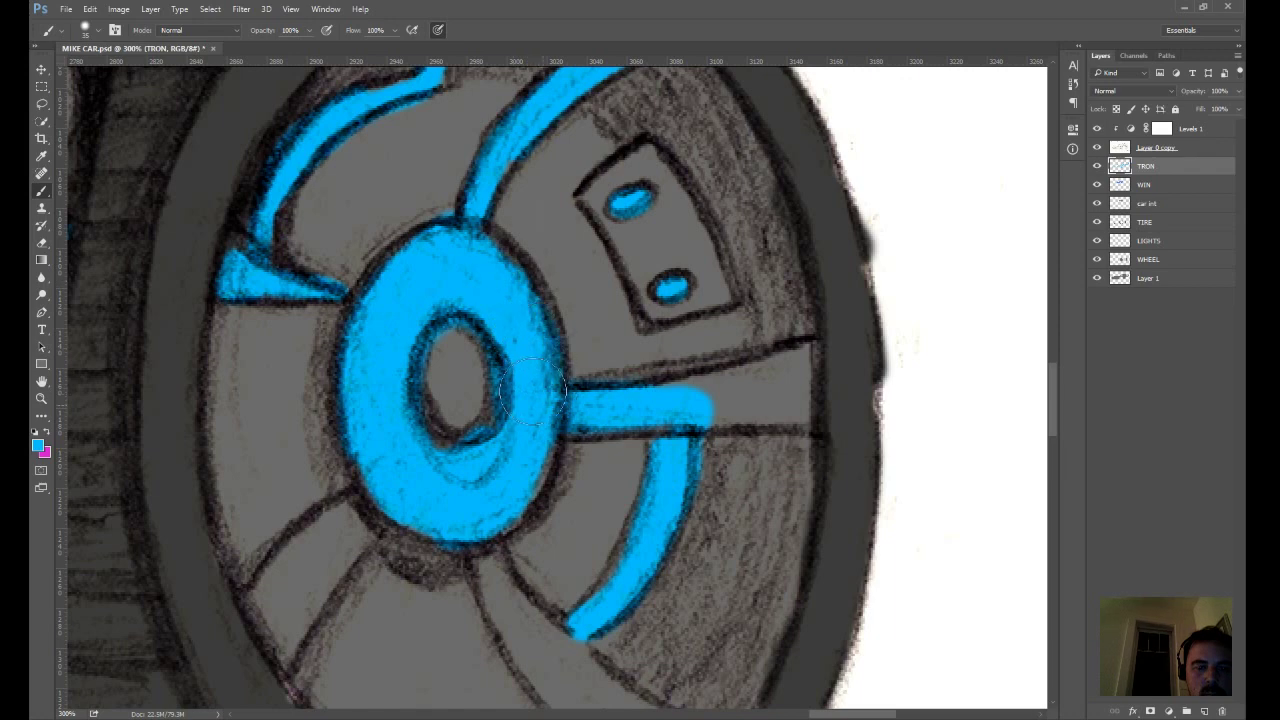
pyautogui.moveTo(705, 400)
pyautogui.mouseDown()
pyautogui.moveTo(775, 380)
pyautogui.moveTo(715, 413)
pyautogui.moveTo(791, 366)
pyautogui.moveTo(797, 406)
pyautogui.moveTo(777, 408)
pyautogui.moveTo(785, 365)
pyautogui.mouseUp()
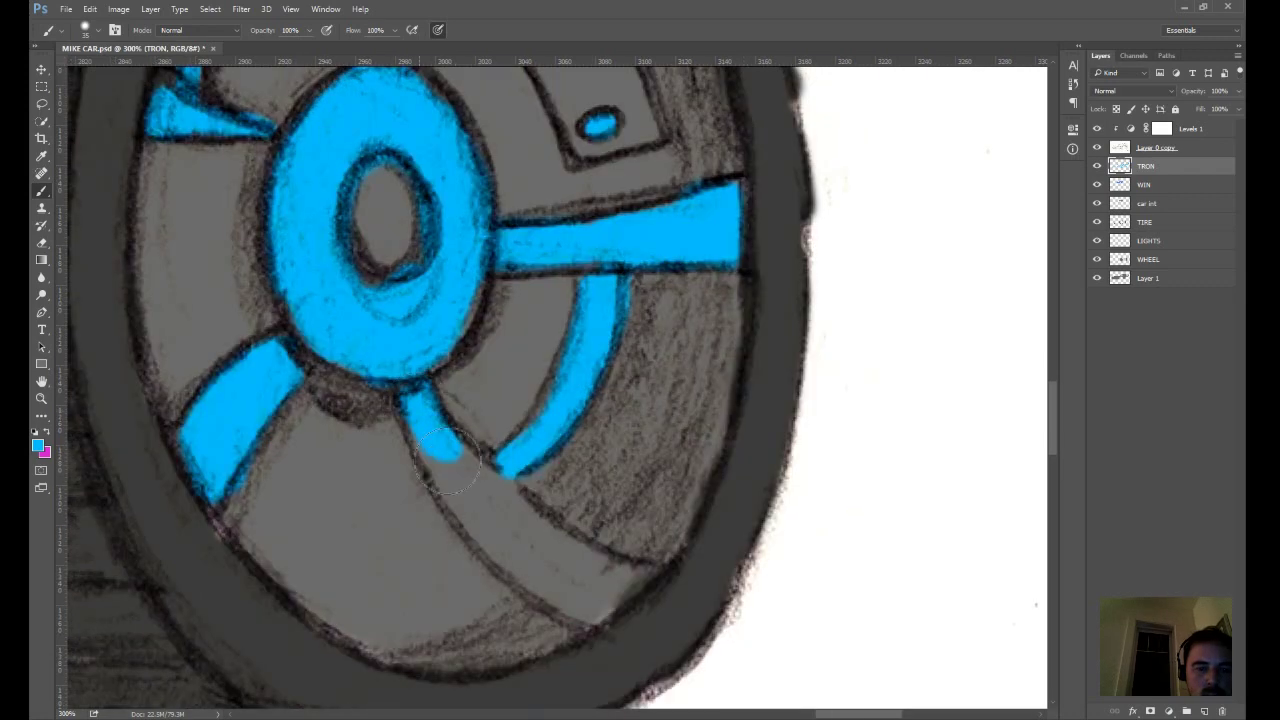
pyautogui.moveTo(445, 450)
pyautogui.mouseDown()
pyautogui.moveTo(513, 535)
pyautogui.moveTo(446, 469)
pyautogui.moveTo(501, 533)
pyautogui.moveTo(467, 462)
pyautogui.moveTo(562, 548)
pyautogui.moveTo(558, 583)
pyautogui.moveTo(535, 573)
pyautogui.moveTo(553, 564)
pyautogui.moveTo(541, 558)
pyautogui.moveTo(598, 610)
pyautogui.moveTo(599, 576)
pyautogui.moveTo(639, 571)
pyautogui.moveTo(625, 600)
pyautogui.mouseUp()
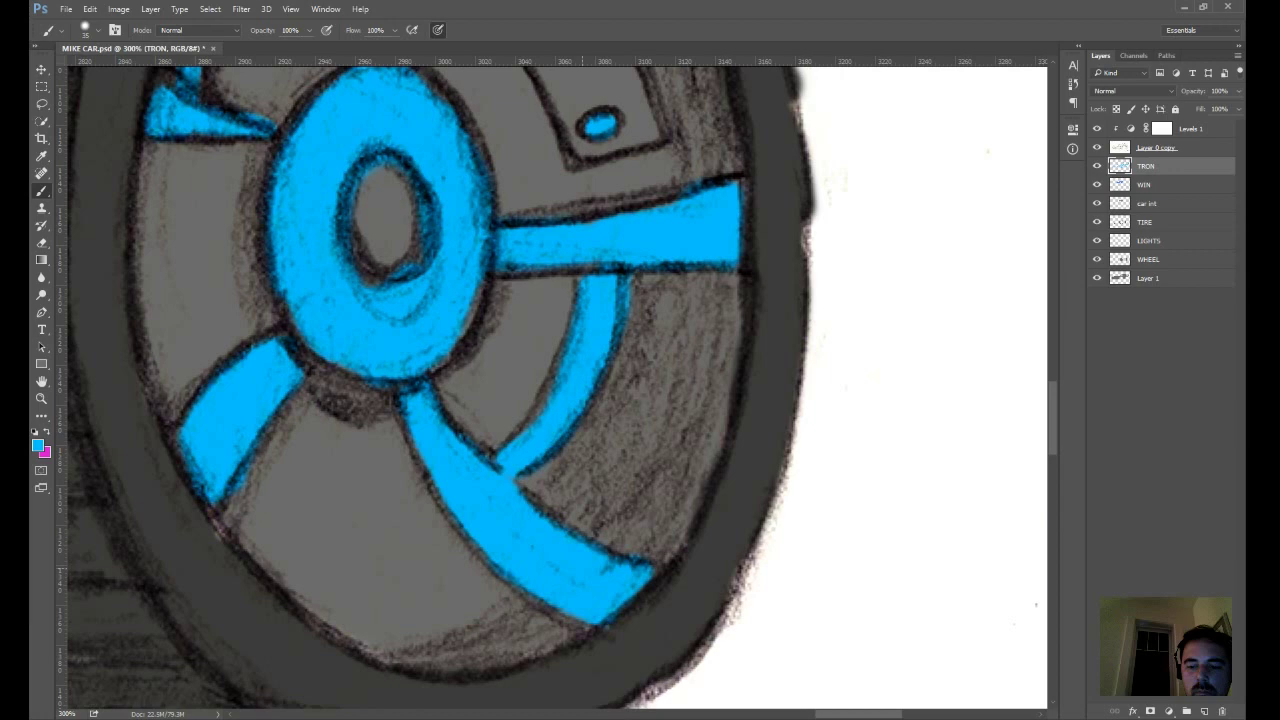
# - Fill the rear wheel's bolt plate with bright cyan and erase the colour from its two oval holes
pyautogui.hotkey('ctrl', '-')
pyautogui.moveTo(636, 217); pyautogui.dragTo(652, 405)
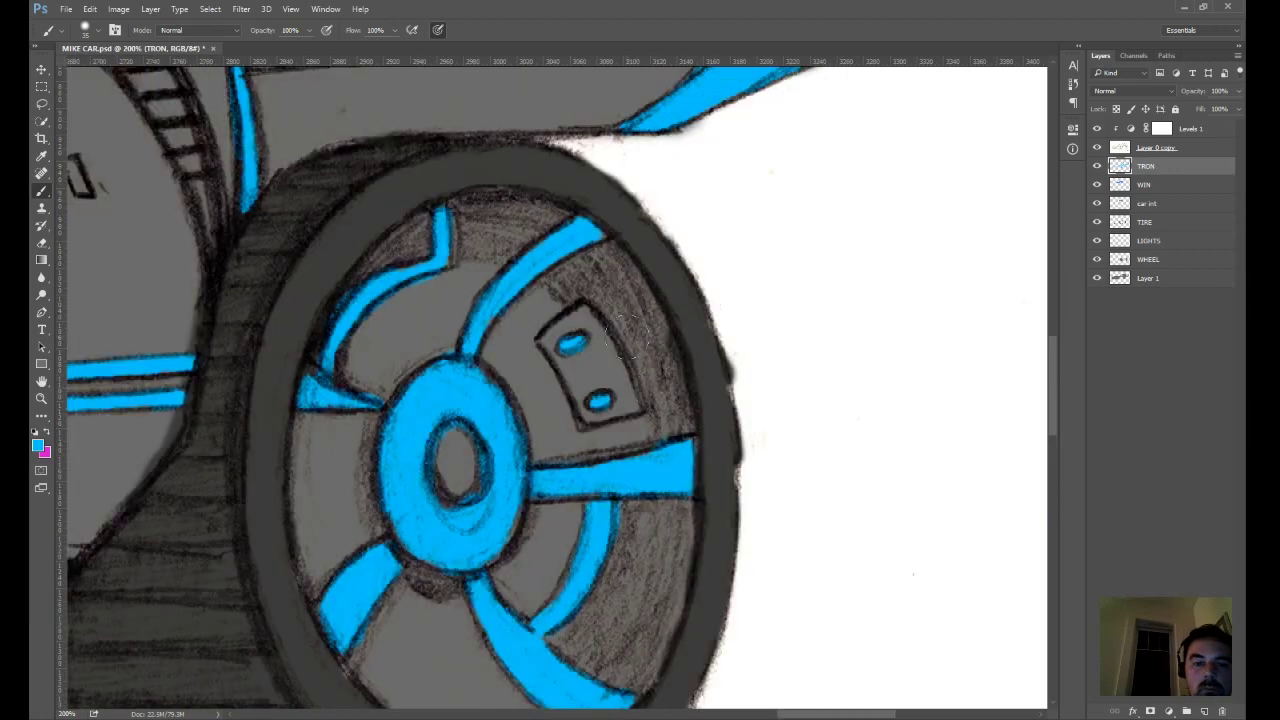
pyautogui.moveTo(582, 322)
pyautogui.mouseDown()
pyautogui.moveTo(544, 340)
pyautogui.moveTo(566, 306)
pyautogui.moveTo(551, 354)
pyautogui.moveTo(594, 420)
pyautogui.moveTo(618, 407)
pyautogui.moveTo(568, 338)
pyautogui.moveTo(574, 322)
pyautogui.moveTo(631, 384)
pyautogui.mouseUp()
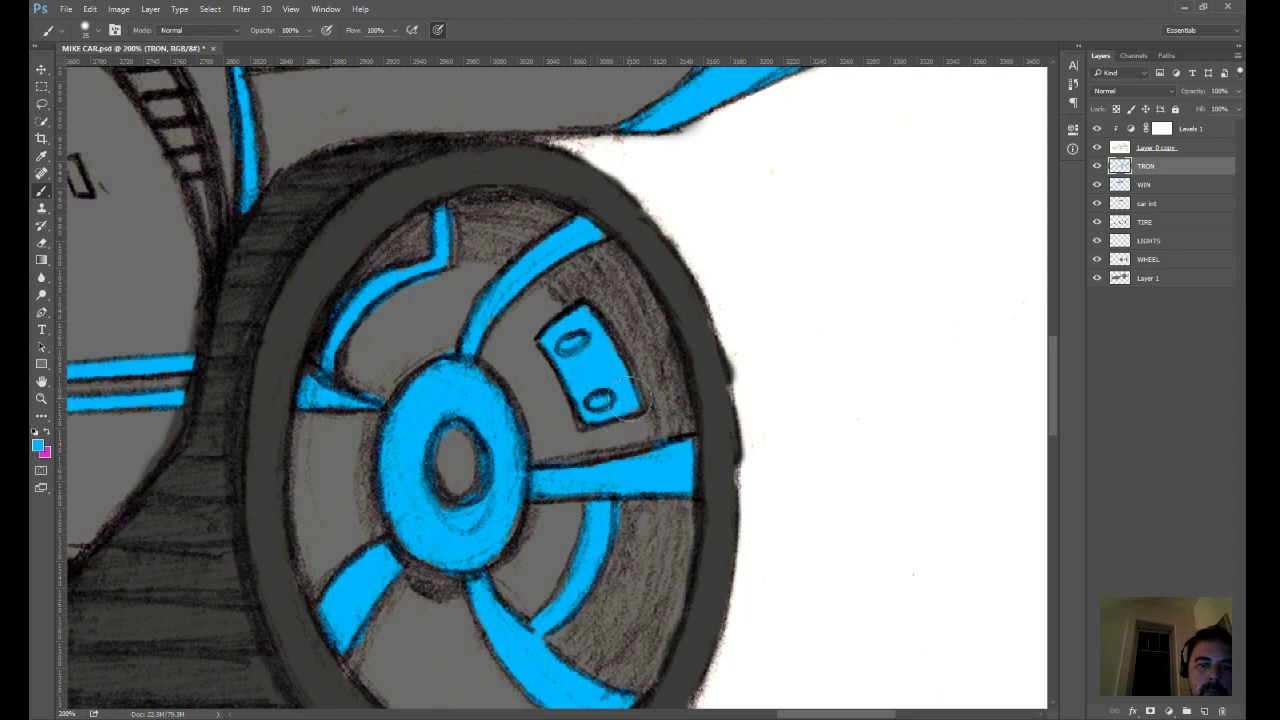
pyautogui.press('e')
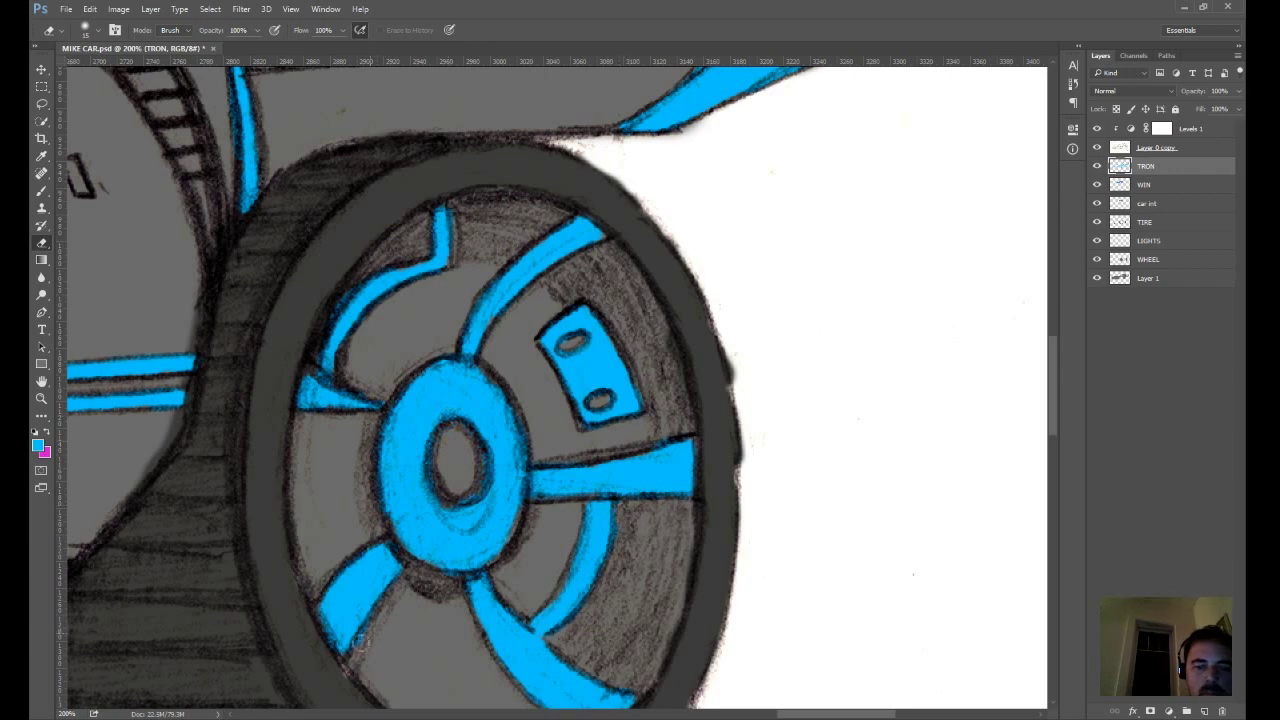
# - Switch to the TIRE layer with dark grey as the paint colour and save the document
pyautogui.moveTo(693, 550); pyautogui.dragTo(773, 330)
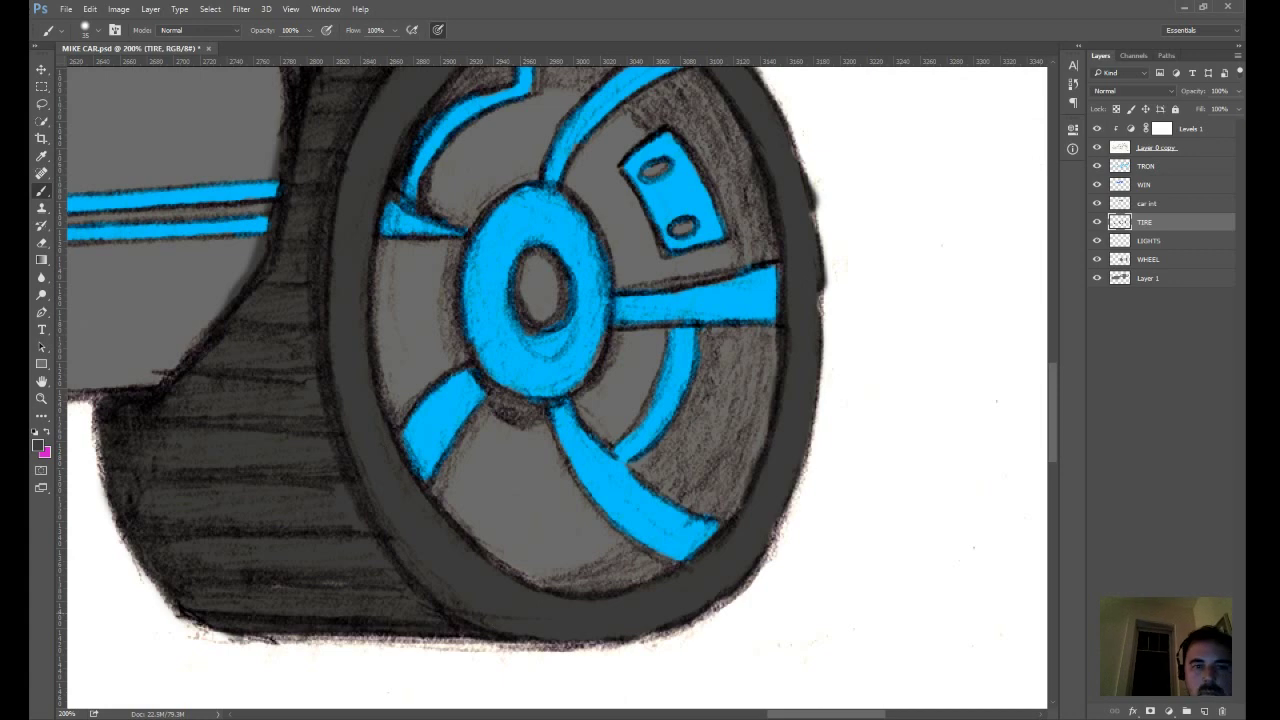
pyautogui.hotkey('ctrl', '-')
pyautogui.hotkey('ctrl', '-')
pyautogui.hotkey('ctrl', '-')
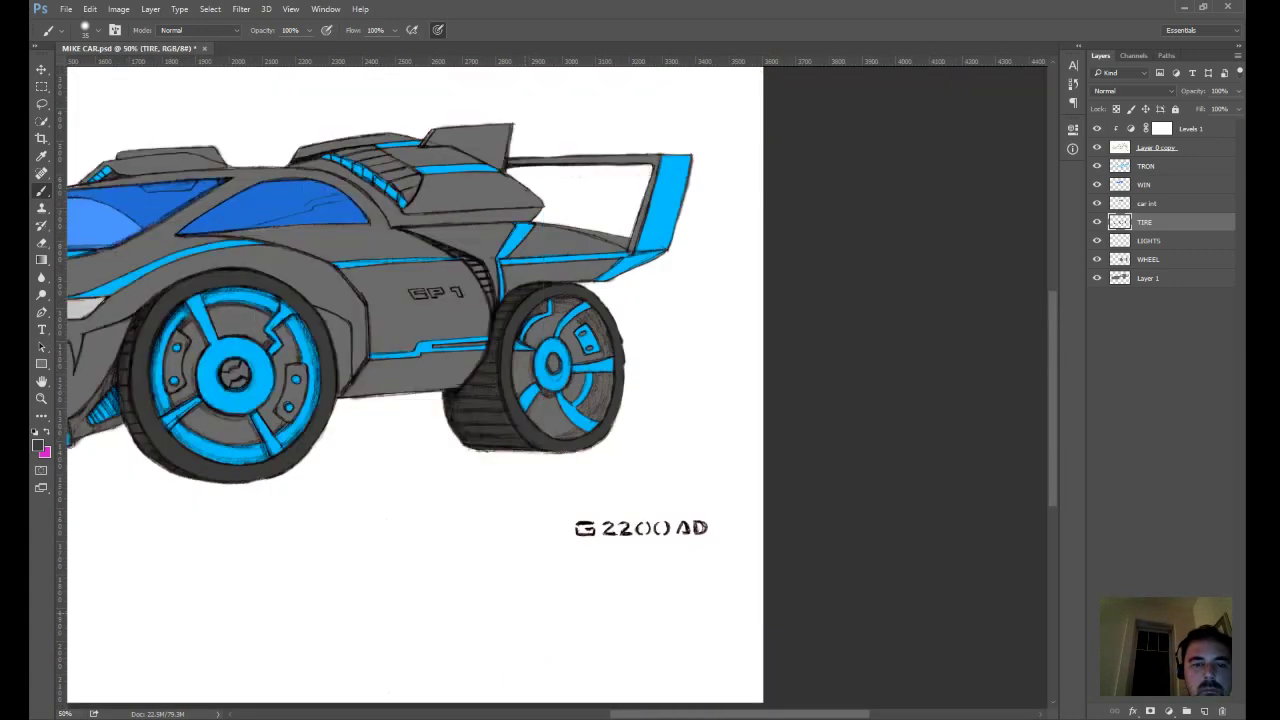
pyautogui.hotkey('ctrl', '-')
pyautogui.hotkey('ctrl', 's')
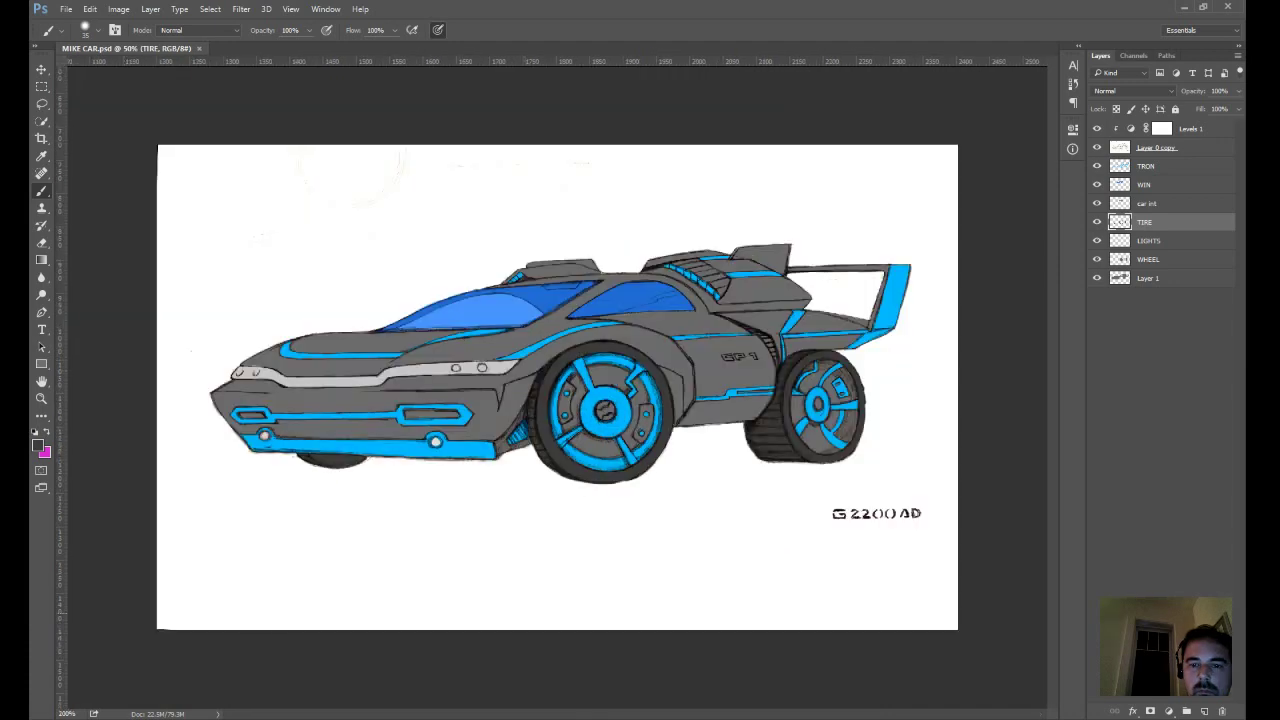
# - Add a new layer directly above TIRE and name it VENT
pyautogui.hotkey('ctrl', '+')
pyautogui.hotkey('ctrl', '+')
pyautogui.hotkey('ctrl', '+')
pyautogui.hotkey('ctrl', '+')
pyautogui.moveTo(850, 530); pyautogui.dragTo(411, 474)
pyautogui.moveTo(840, 350); pyautogui.dragTo(441, 500)
pyautogui.moveTo(863, 383); pyautogui.dragTo(413, 474)
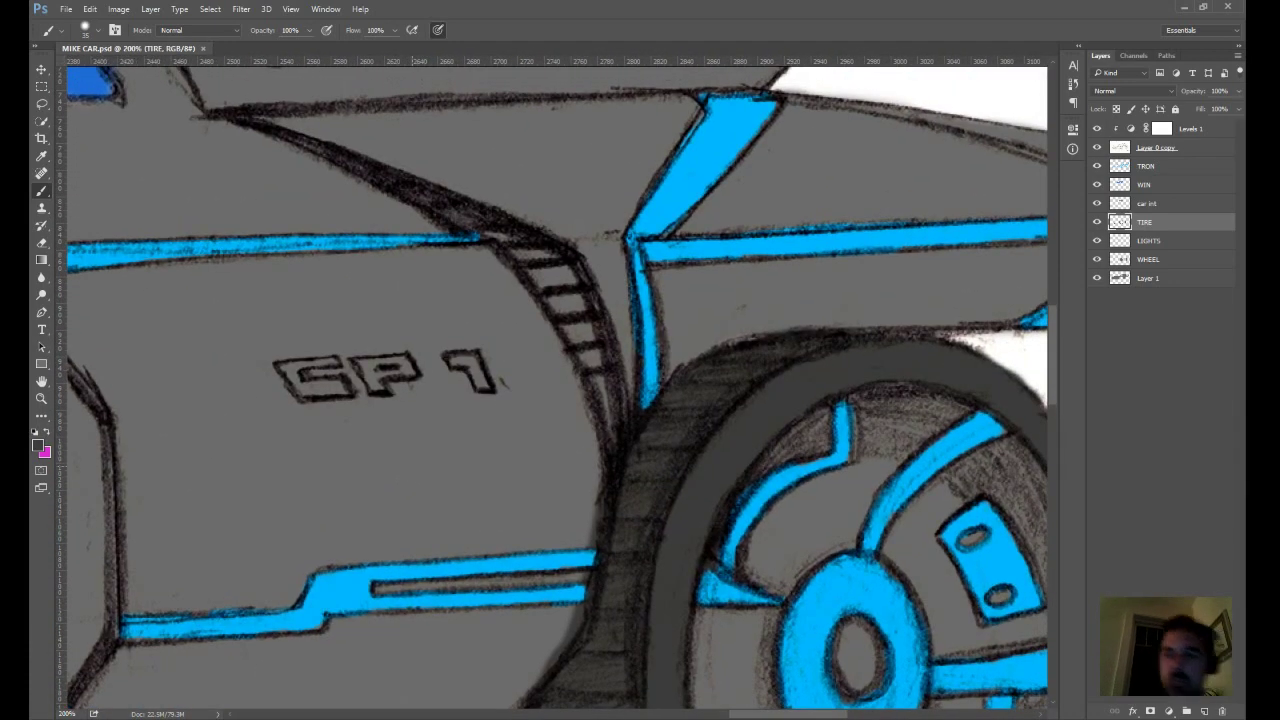
pyautogui.click(1204, 711)
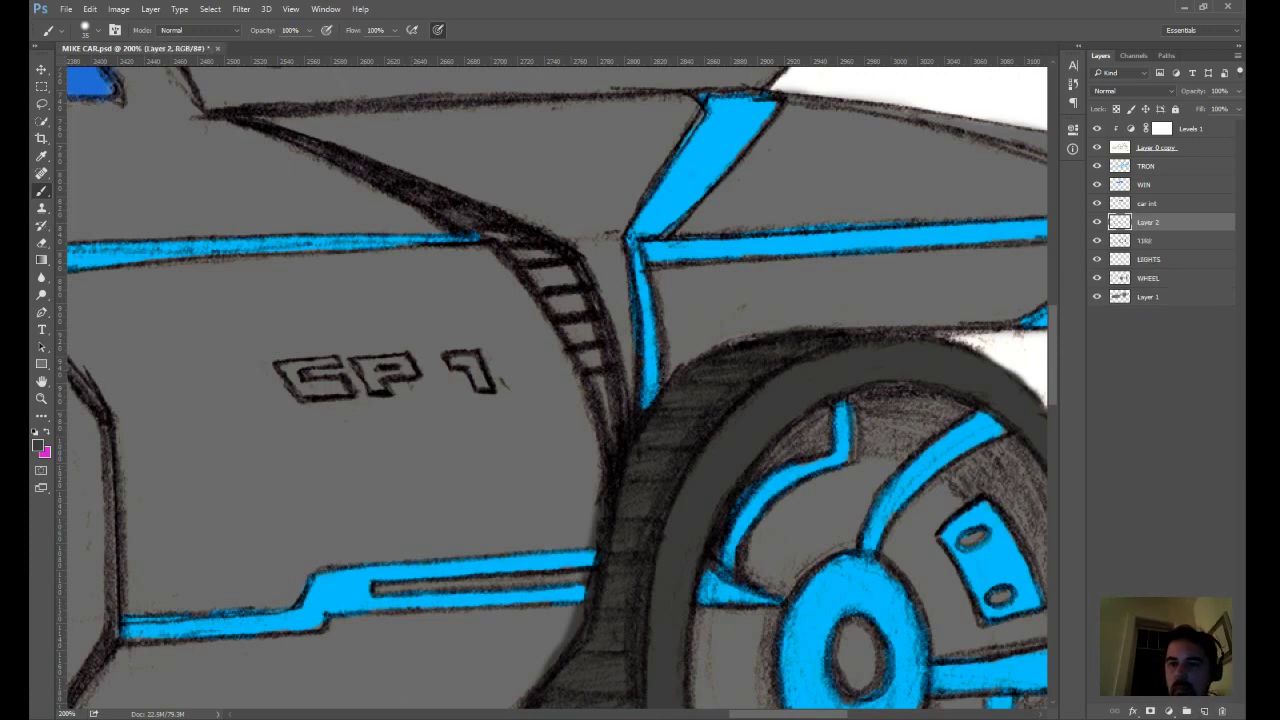
pyautogui.doubleClick(1145, 223)
pyautogui.write('VENT')
pyautogui.press('Return')
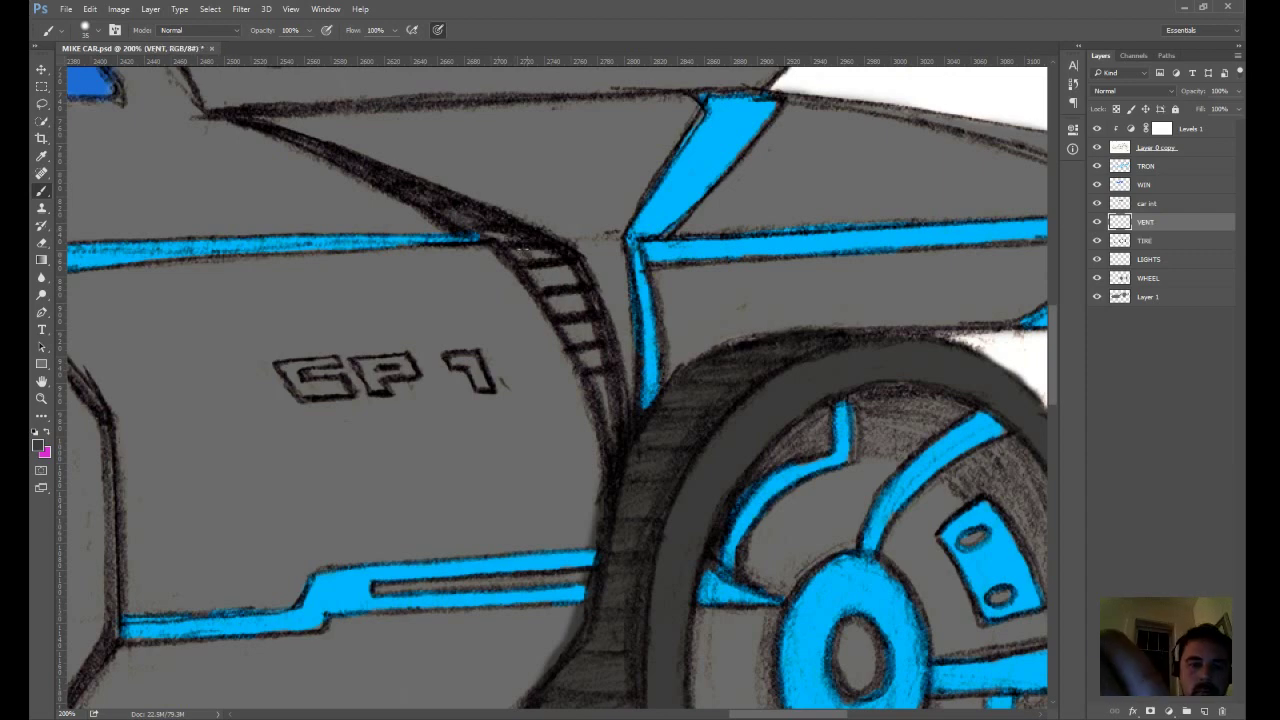
# - Paint the slatted side vent ahead of the rear wheel dark grey on the VENT layer
pyautogui.moveTo(516, 254)
pyautogui.mouseDown()
pyautogui.moveTo(573, 304)
pyautogui.moveTo(543, 263)
pyautogui.moveTo(554, 268)
pyautogui.moveTo(587, 340)
pyautogui.mouseUp()
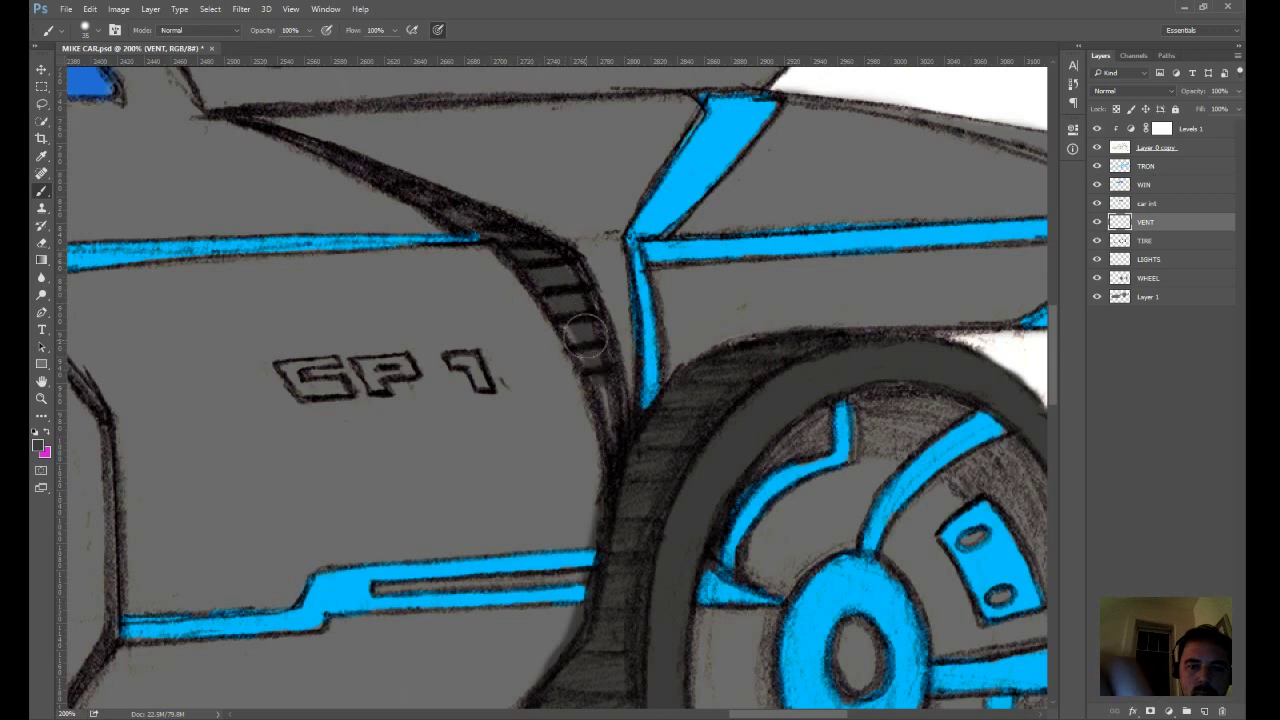
pyautogui.moveTo(585, 340); pyautogui.dragTo(595, 365)
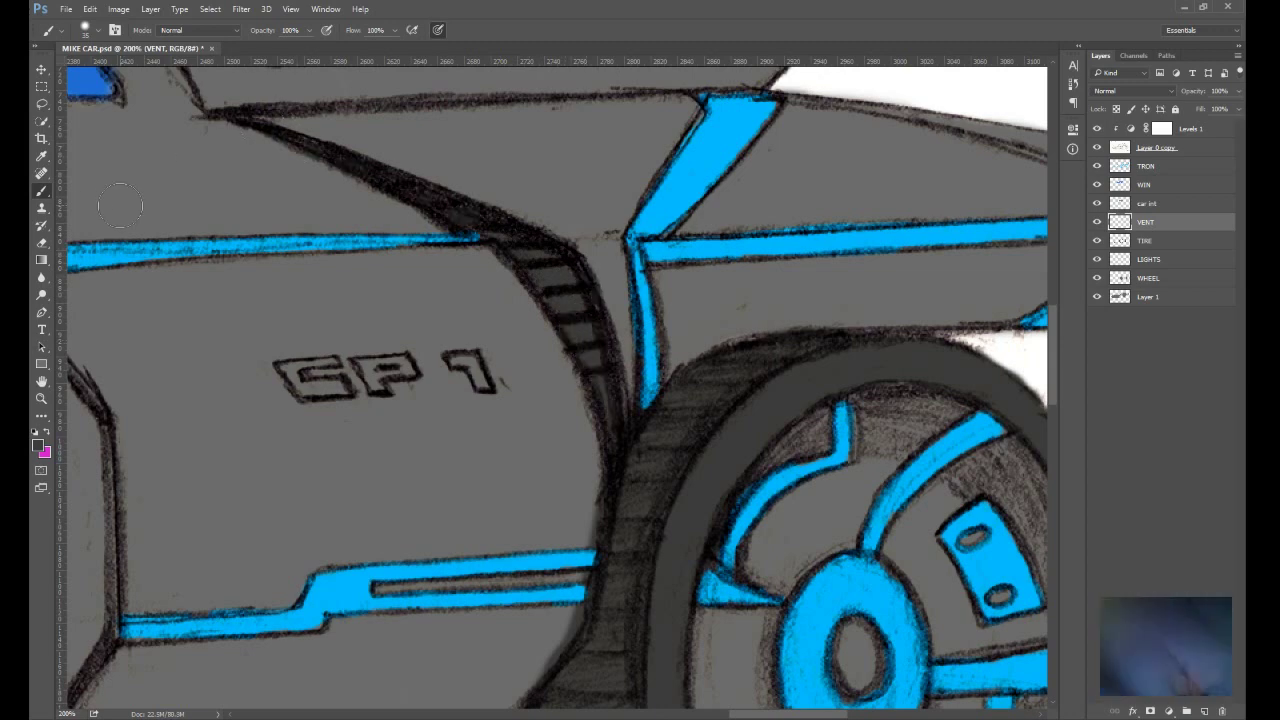
pyautogui.press('e')
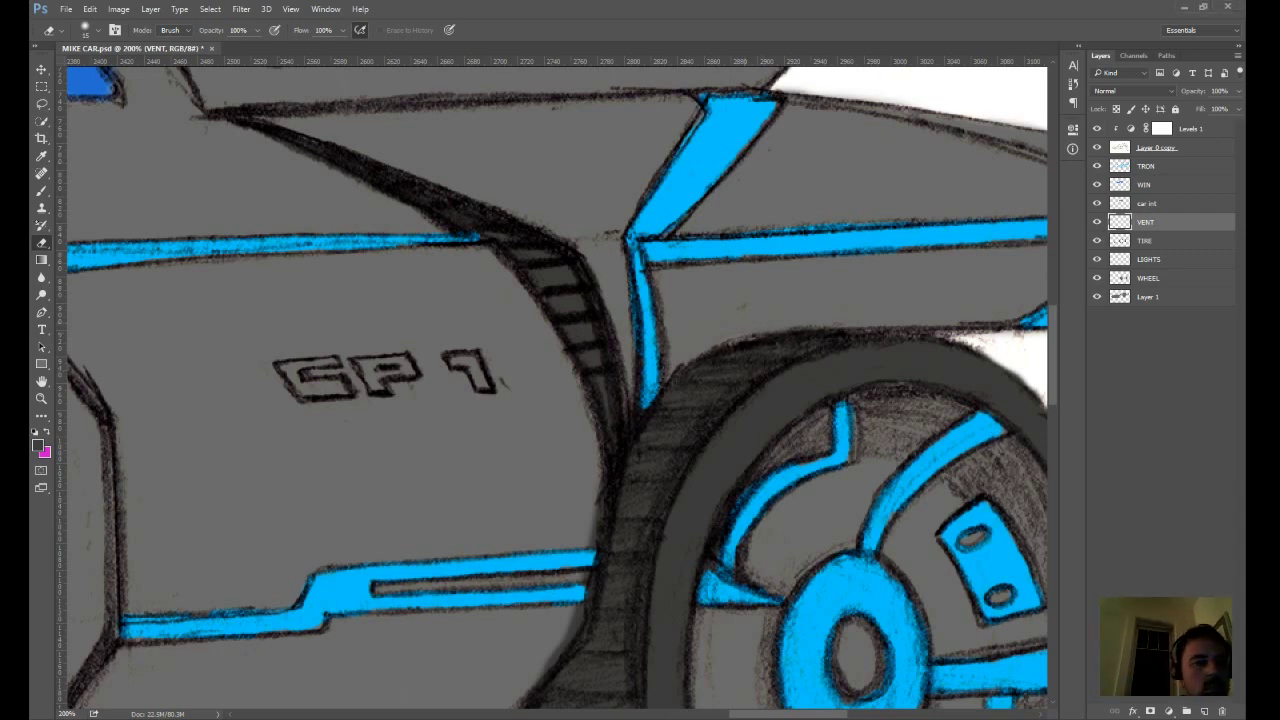
pyautogui.click(1170, 166)
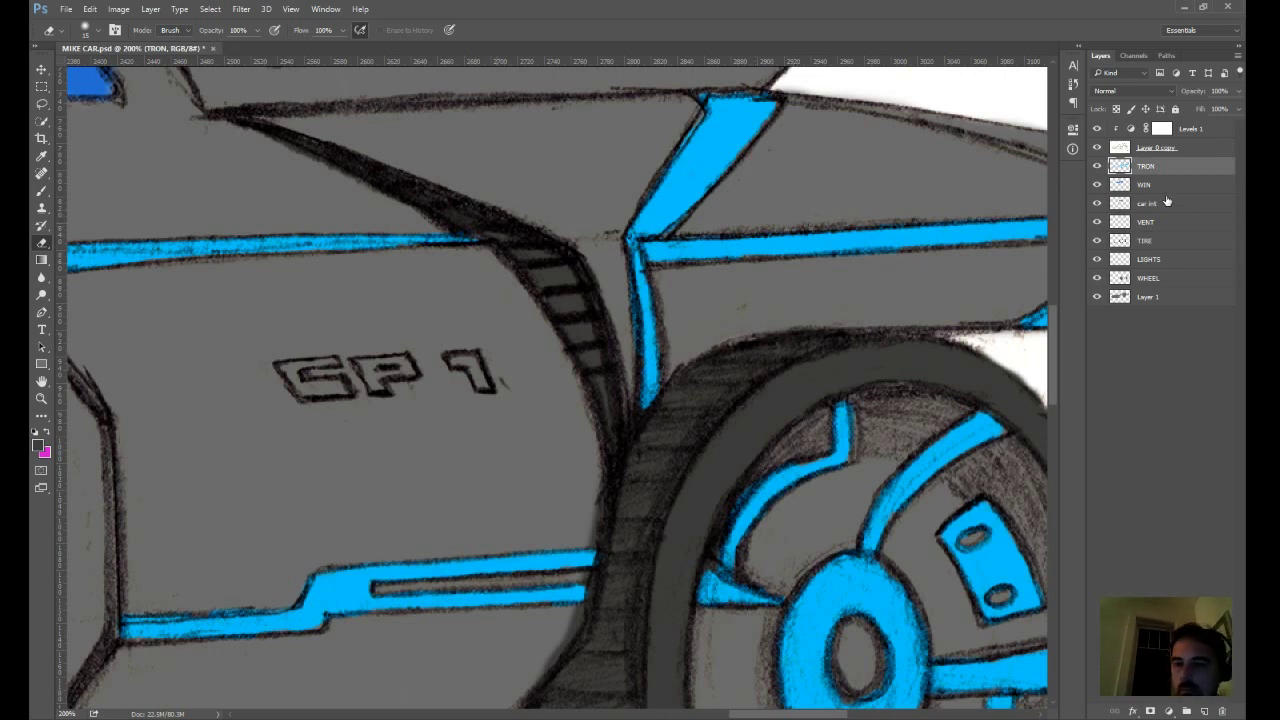
pyautogui.click(1148, 238)
pyautogui.click(1147, 223)
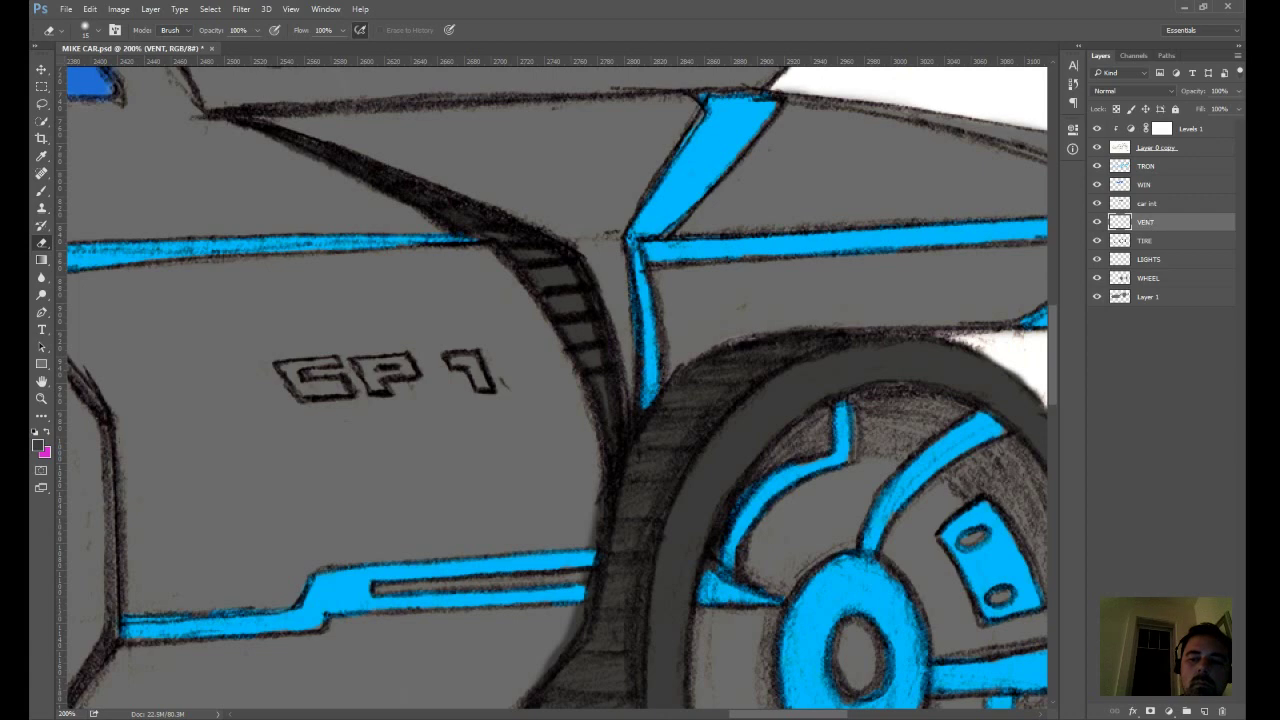
# - Brush dark grey over the slatted panels of the rear roof vent, beside its cyan strip, on the VENT layer
pyautogui.press('b')
pyautogui.hotkey('ctrl', '-')
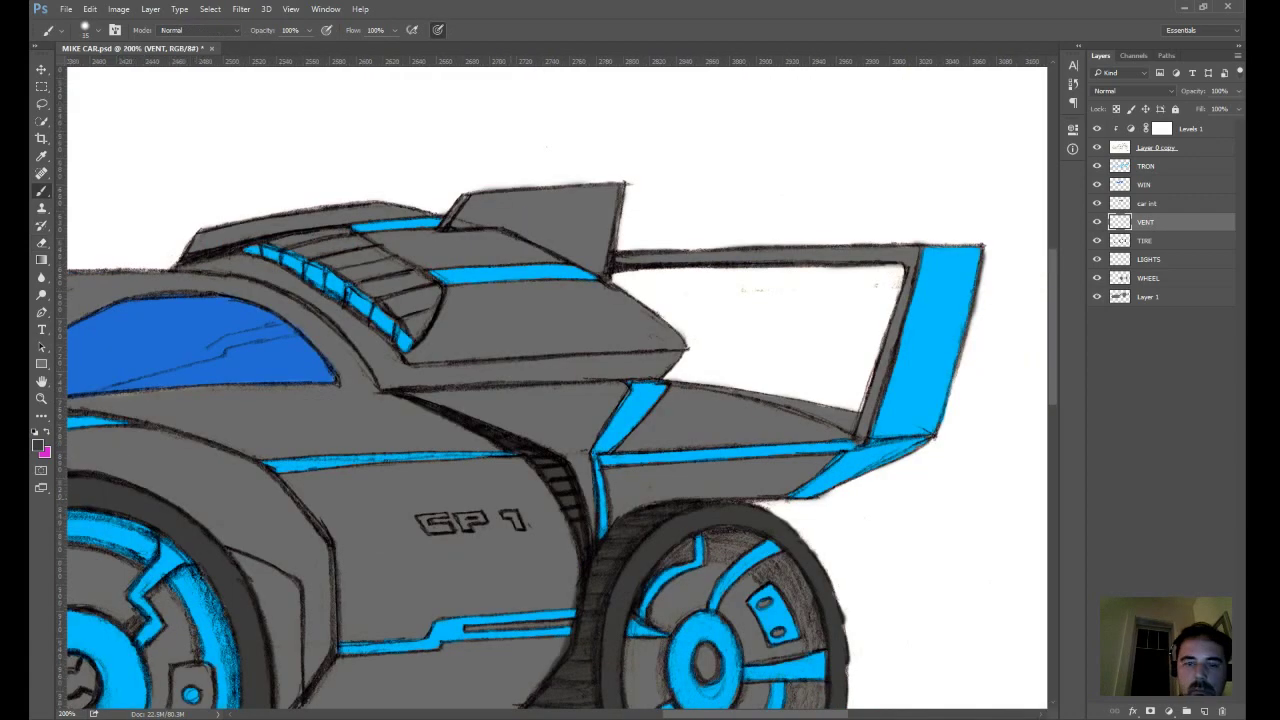
pyautogui.hotkey('ctrl', '+')
pyautogui.hotkey('ctrl', '+')
pyautogui.moveTo(395, 275); pyautogui.dragTo(884, 601)
pyautogui.moveTo(596, 480)
pyautogui.mouseDown()
pyautogui.moveTo(600, 515)
pyautogui.moveTo(628, 520)
pyautogui.moveTo(614, 534)
pyautogui.moveTo(658, 465)
pyautogui.moveTo(660, 405)
pyautogui.moveTo(418, 252)
pyautogui.moveTo(364, 247)
pyautogui.mouseUp()
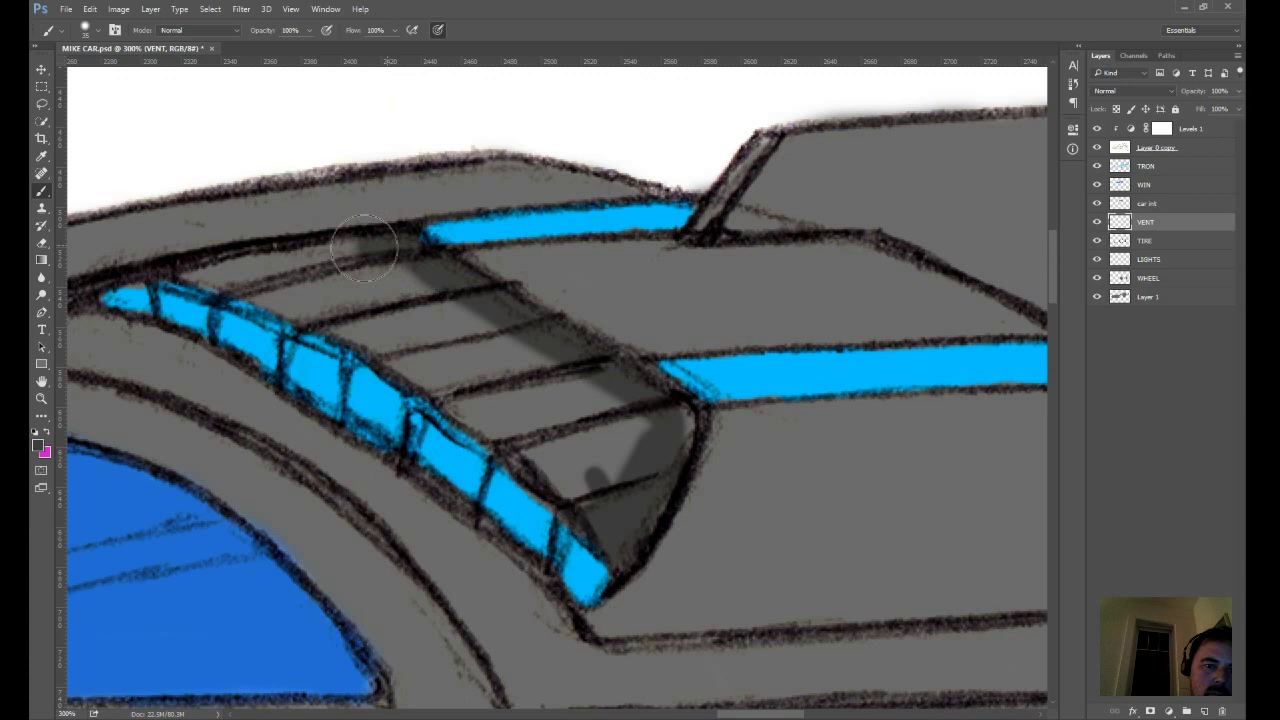
pyautogui.moveTo(364, 248)
pyautogui.mouseDown()
pyautogui.moveTo(680, 432)
pyautogui.moveTo(636, 522)
pyautogui.moveTo(603, 395)
pyautogui.moveTo(484, 313)
pyautogui.moveTo(374, 261)
pyautogui.moveTo(278, 279)
pyautogui.moveTo(512, 429)
pyautogui.moveTo(548, 417)
pyautogui.moveTo(346, 292)
pyautogui.moveTo(596, 440)
pyautogui.moveTo(584, 475)
pyautogui.moveTo(629, 454)
pyautogui.mouseUp()
# - Paint the recess beside the cyan segments of the front roof scoop dark grey on the VENT layer
pyautogui.moveTo(420, 293); pyautogui.dragTo(1090, 326)
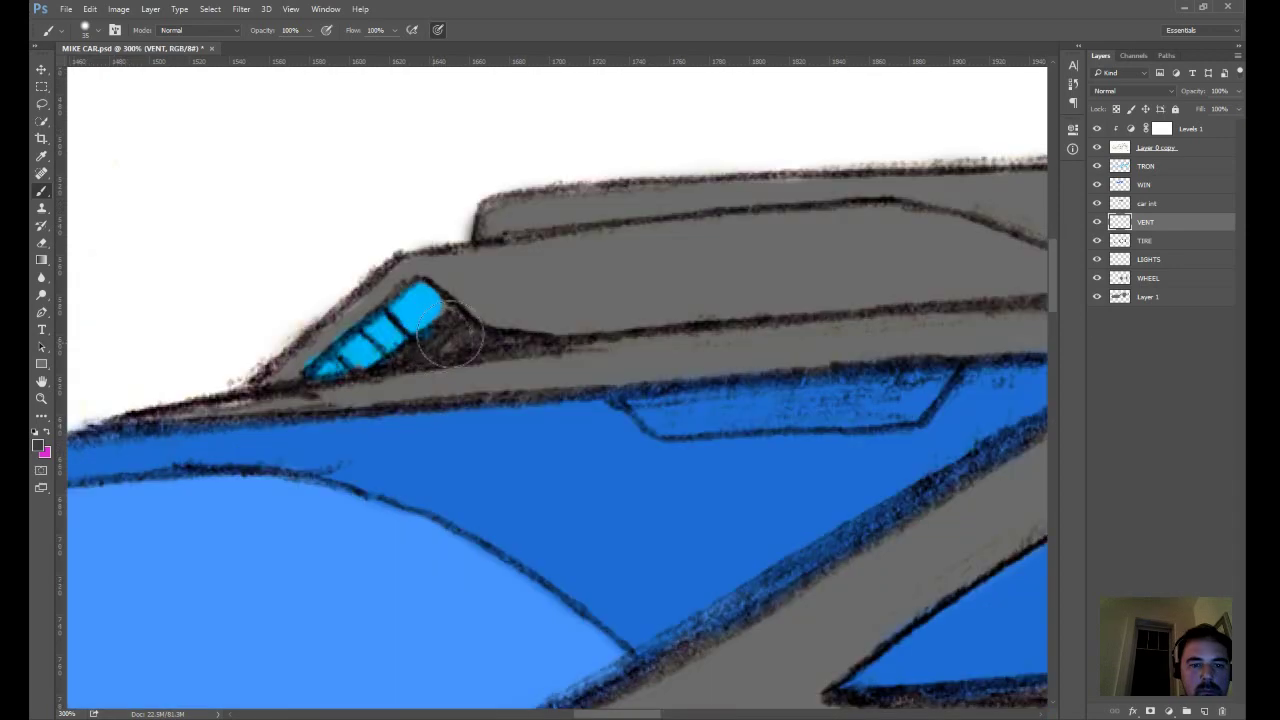
pyautogui.moveTo(465, 345); pyautogui.dragTo(455, 322)
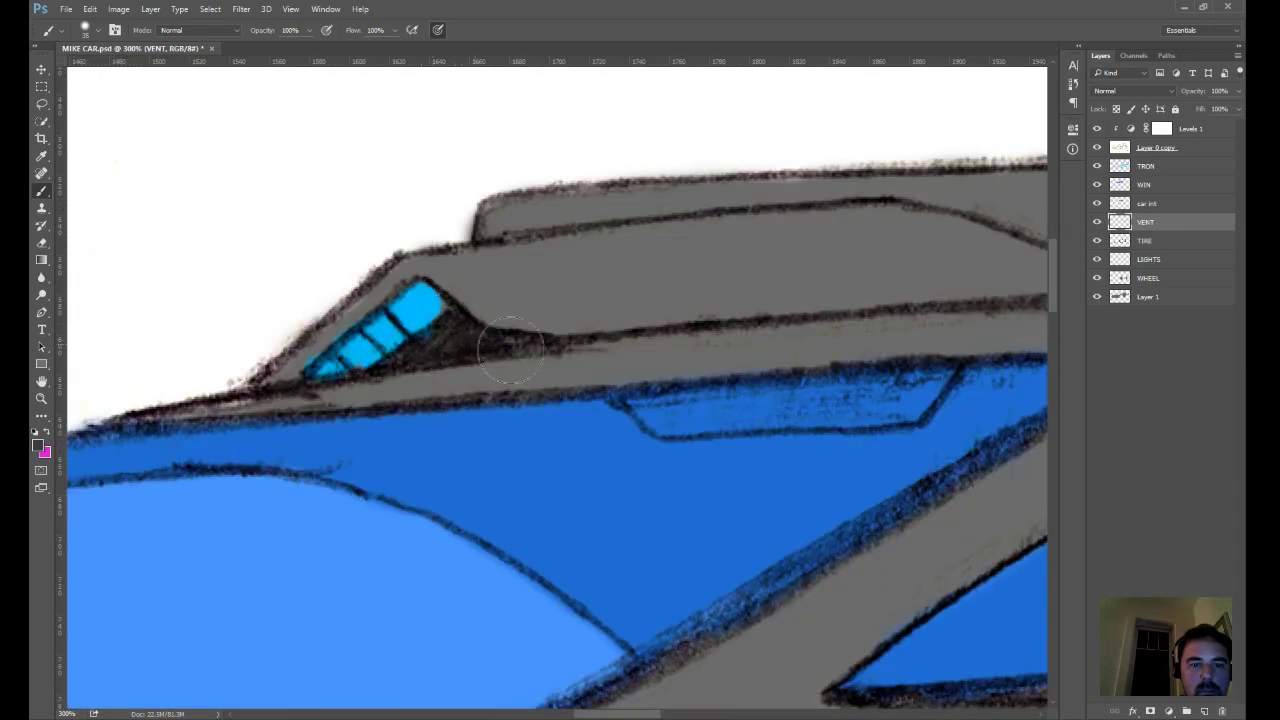
pyautogui.hotkey('ctrl', '-')
pyautogui.moveTo(690, 682); pyautogui.dragTo(697, 592)
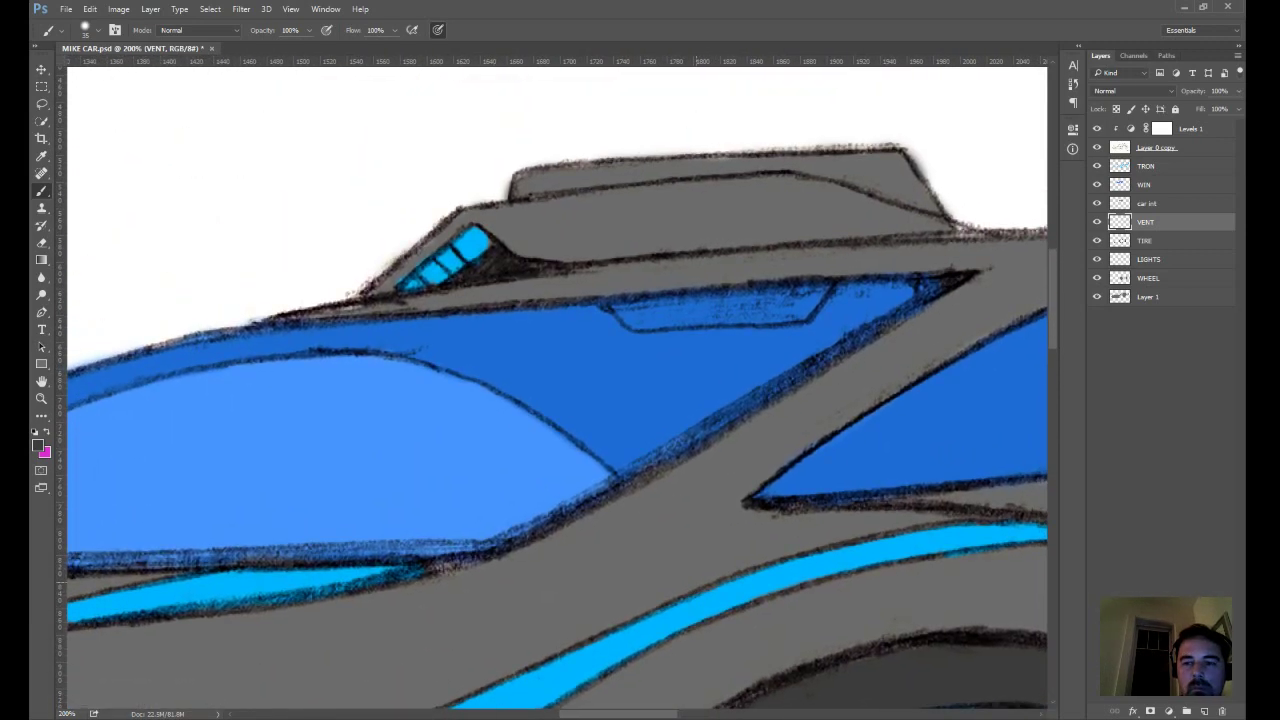
# - Brush dark grey over the rear-view mirror at the windshield's upper edge on the car int layer
pyautogui.hotkey('alt', ']')
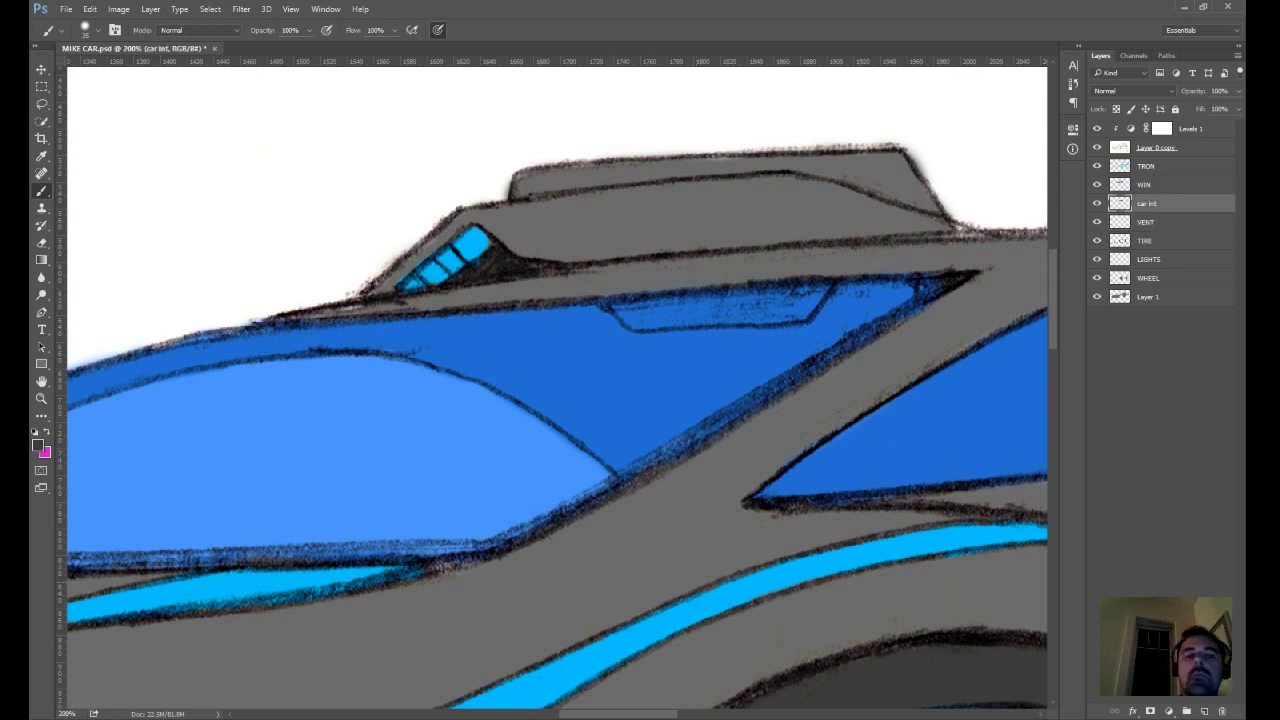
pyautogui.moveTo(656, 304)
pyautogui.mouseDown()
pyautogui.moveTo(666, 308)
pyautogui.moveTo(626, 312)
pyautogui.moveTo(690, 318)
pyautogui.moveTo(808, 298)
pyautogui.mouseUp()
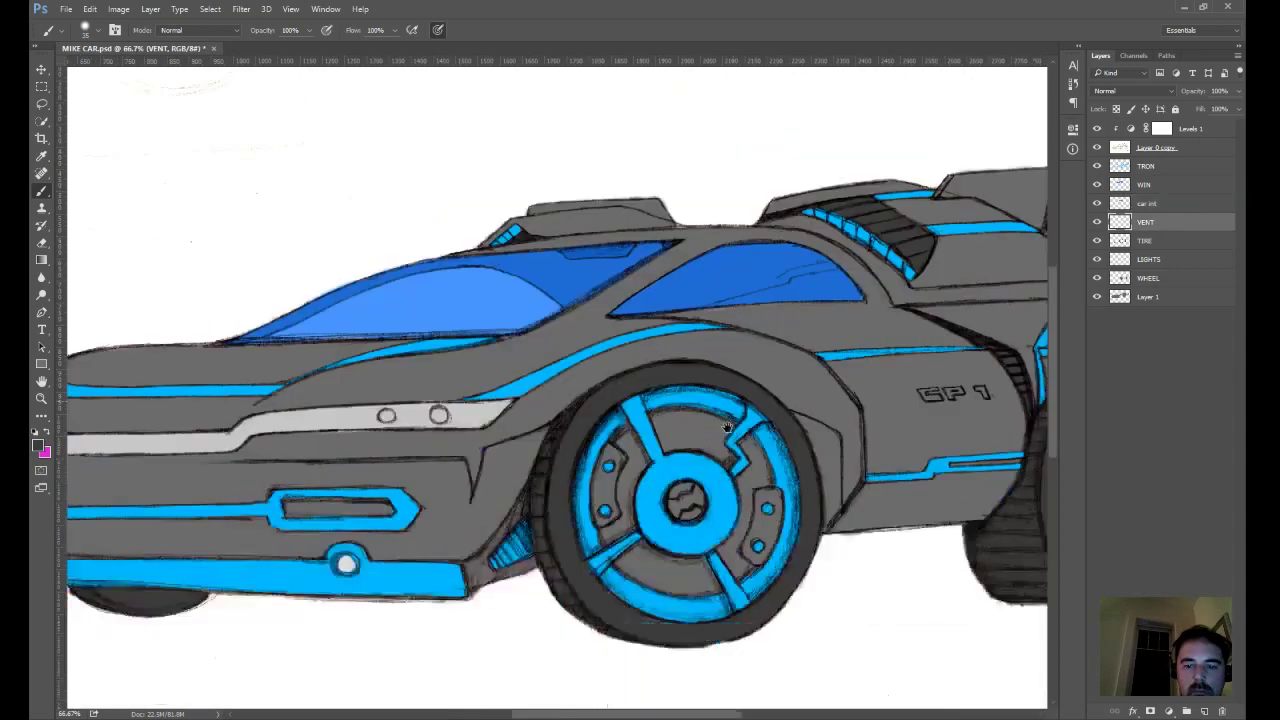
# - Remove the cyan from the small vent ahead of the front wheel on the TRON layer and paint it dark grey on the VENT layer
pyautogui.hotkey('ctrl', '+')
pyautogui.hotkey('ctrl', '+')
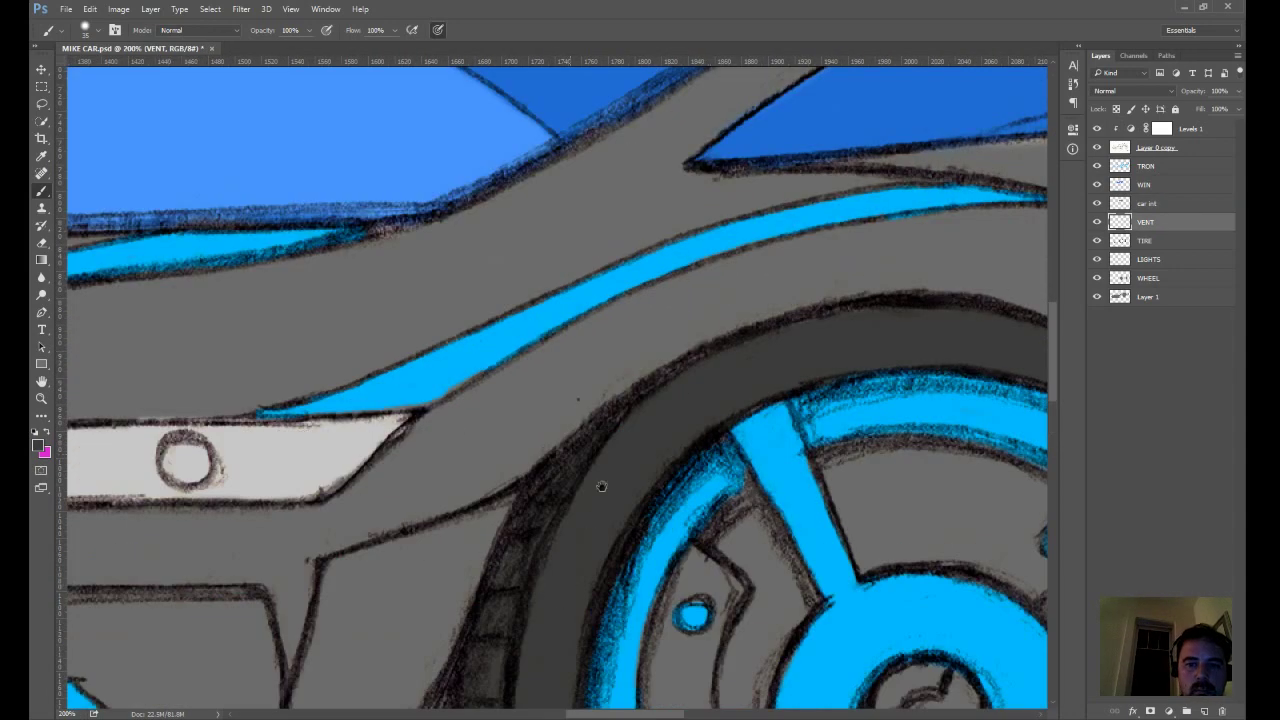
pyautogui.moveTo(602, 486); pyautogui.dragTo(760, 114)
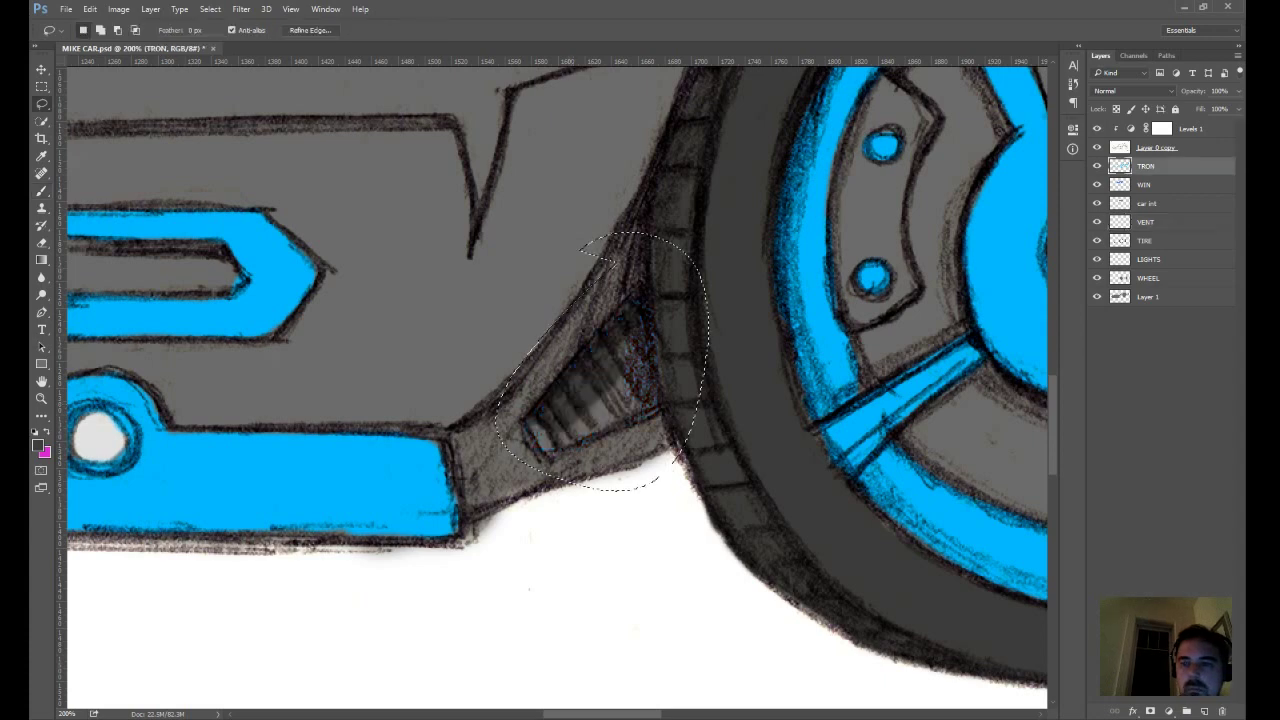
pyautogui.click(1156, 222)
pyautogui.press('m')
pyautogui.press('b')
pyautogui.hotkey('ctrl', 'd')
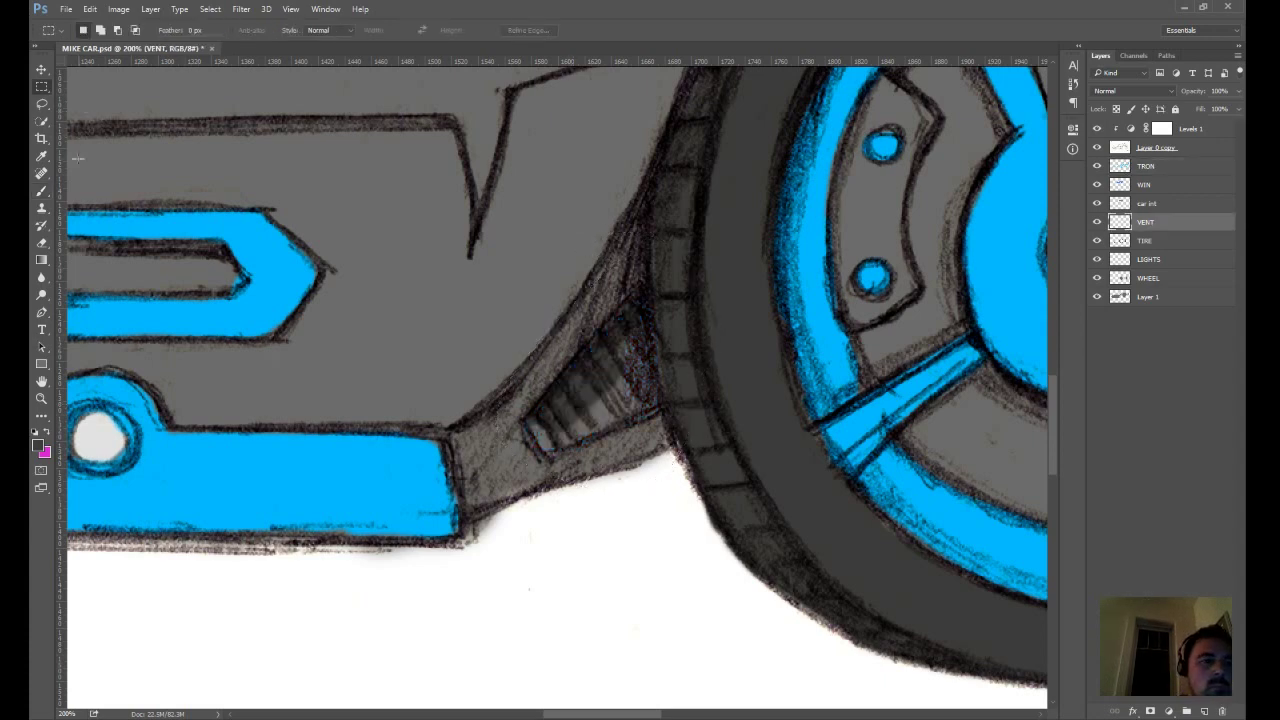
pyautogui.moveTo(620, 360)
pyautogui.mouseDown()
pyautogui.moveTo(545, 432)
pyautogui.moveTo(530, 420)
pyautogui.moveTo(600, 420)
pyautogui.moveTo(640, 378)
pyautogui.mouseUp()
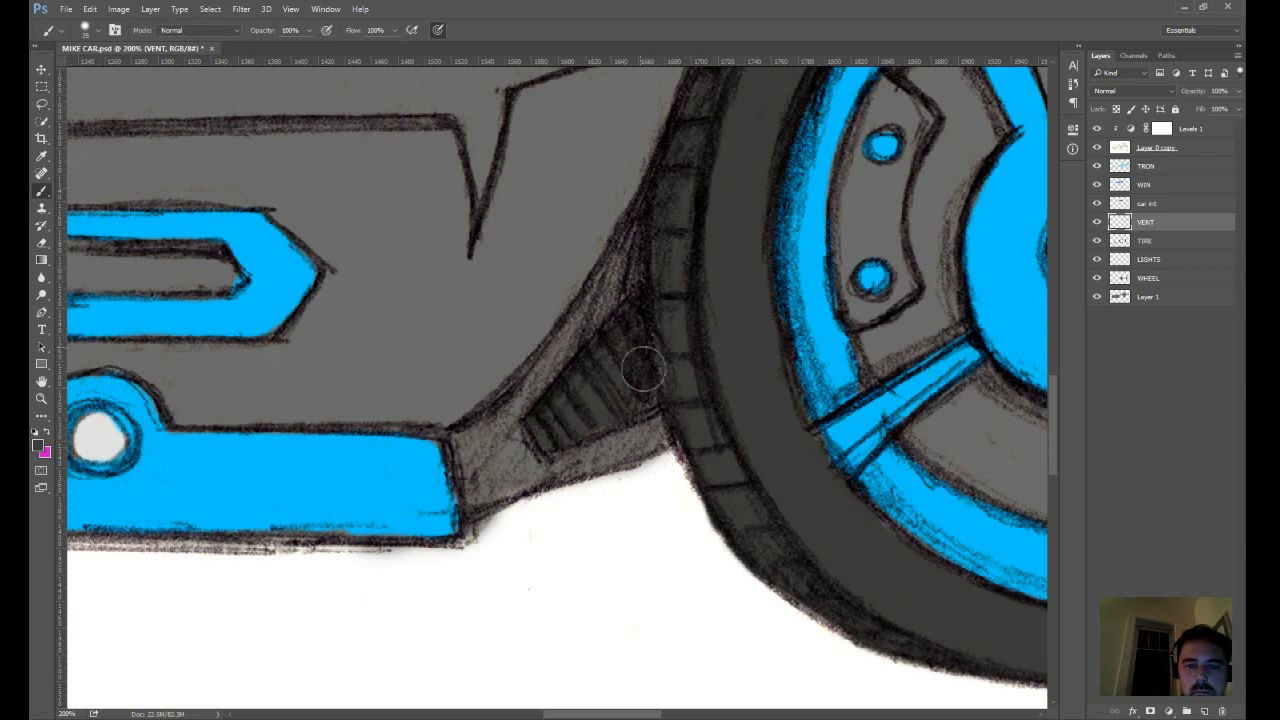
pyautogui.hotkey('ctrl', '-')
pyautogui.hotkey('ctrl', '-')
pyautogui.hotkey('ctrl', '-')
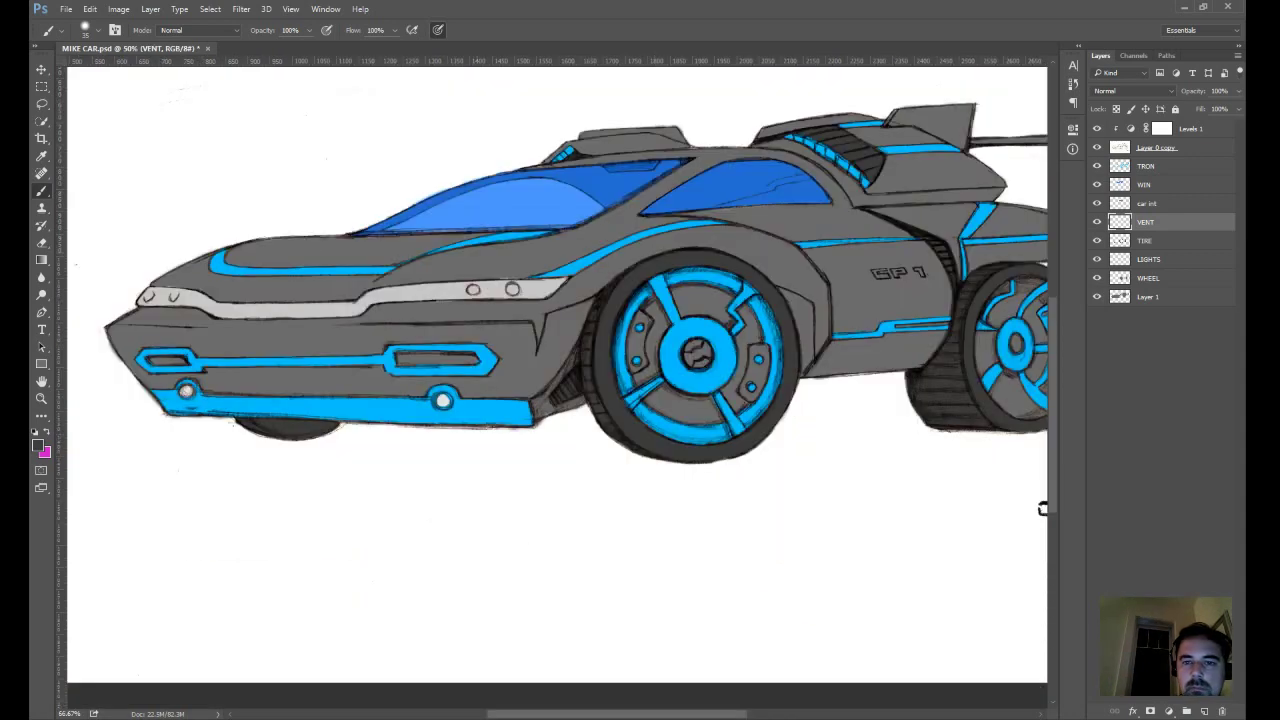
pyautogui.hotkey('ctrl', '-')
pyautogui.hotkey('ctrl', '+')
pyautogui.hotkey('ctrl', '+')
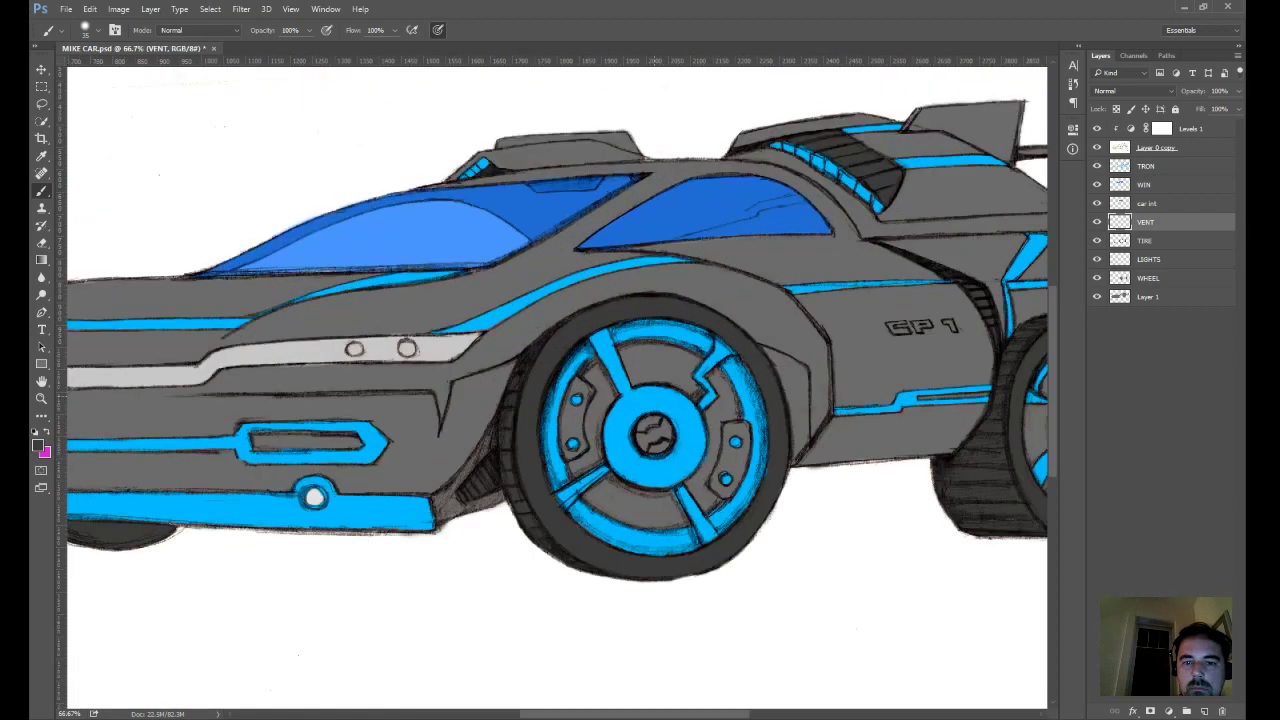
pyautogui.hotkey('ctrl', '+')
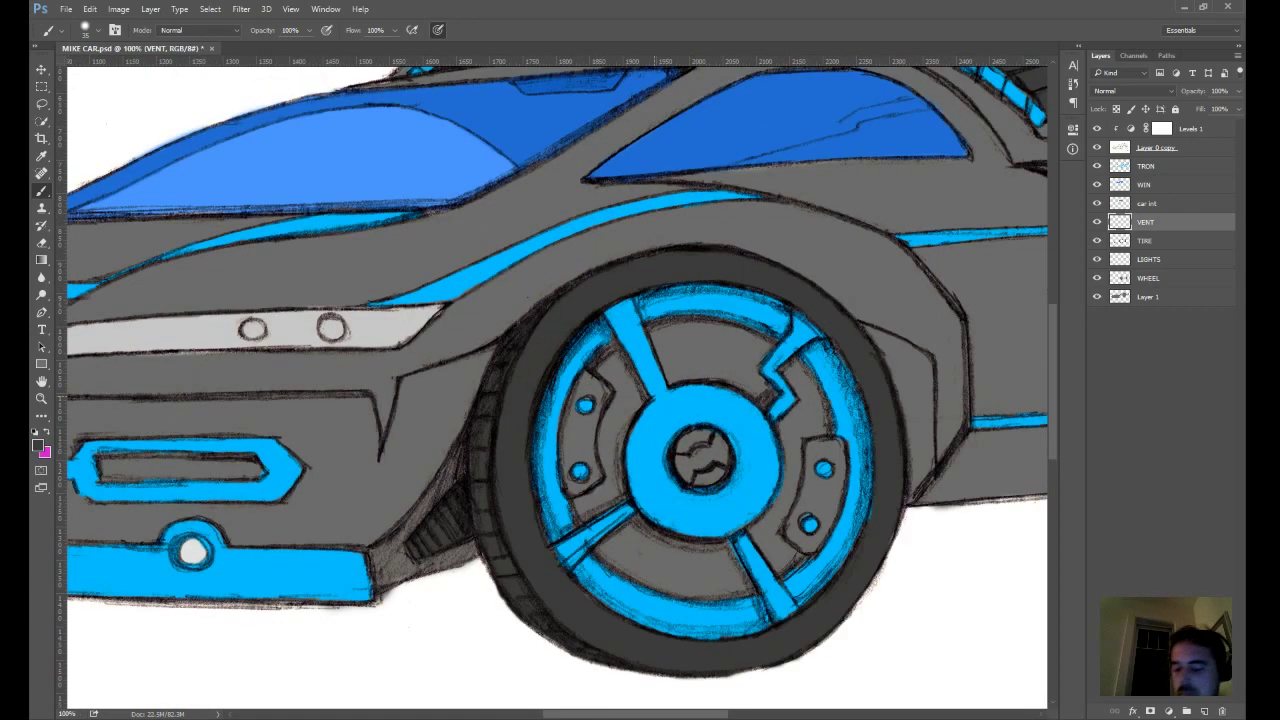
pyautogui.moveTo(655, 396); pyautogui.dragTo(384, 323)
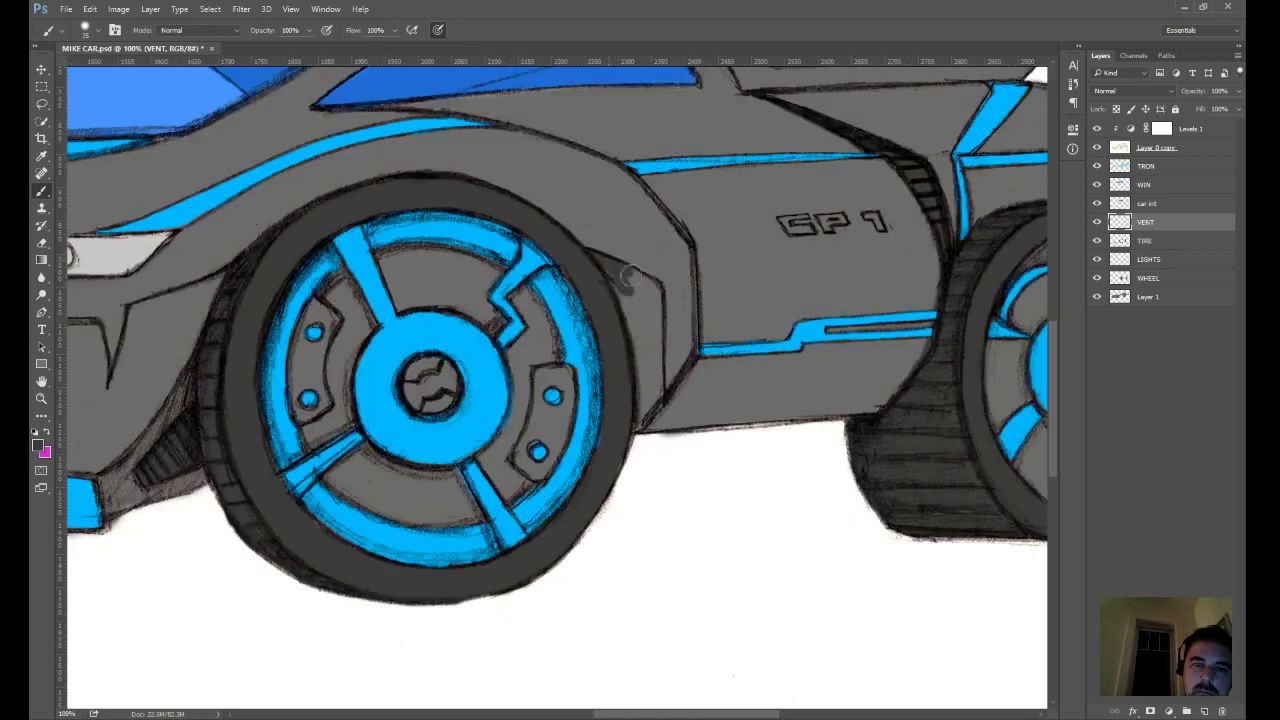
pyautogui.moveTo(628, 268); pyautogui.dragTo(628, 300)
pyautogui.hotkey('ctrl', 'z')
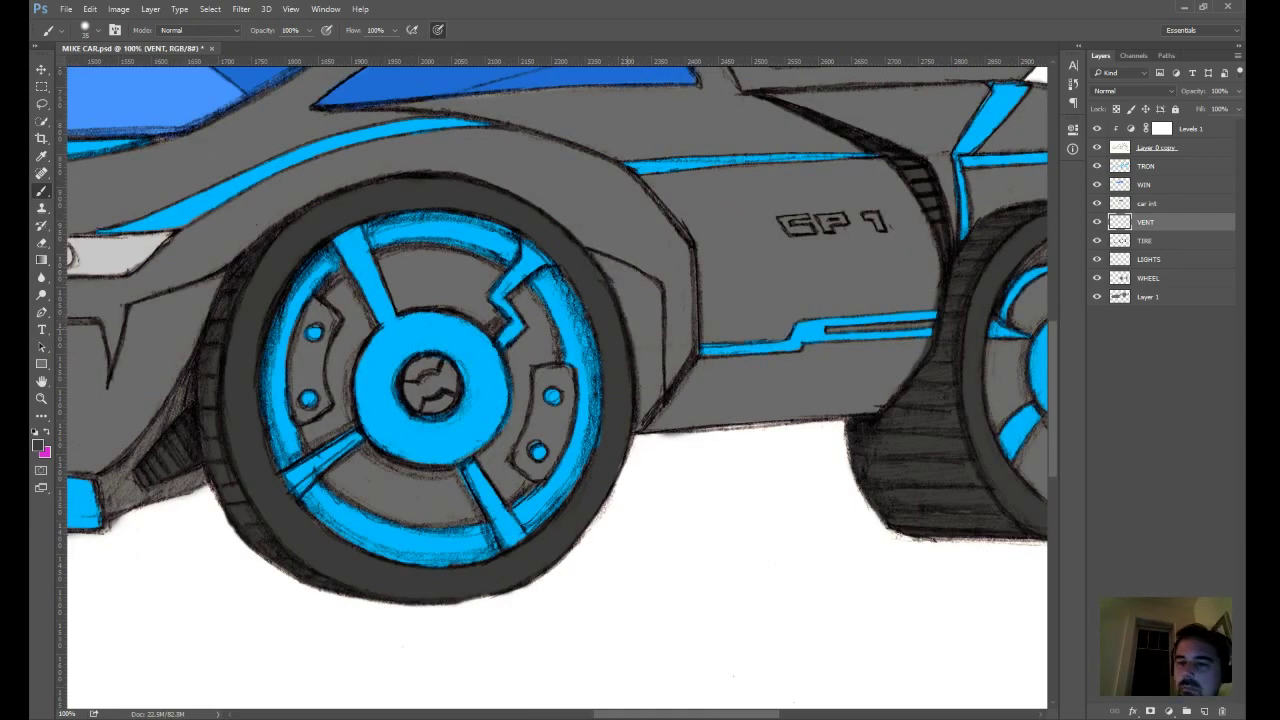
# - On the TRON layer, paint the body panel just behind the front wheel with the light blue sampled from the car's stripes
pyautogui.click(1158, 167)
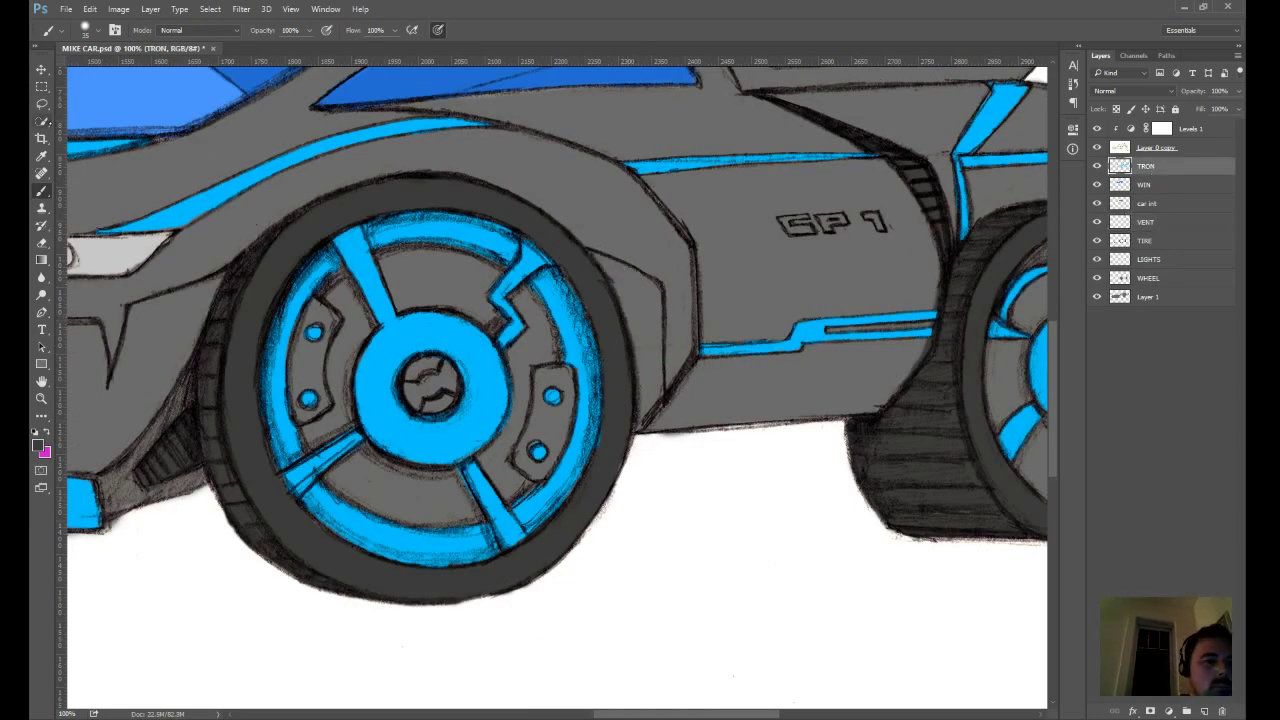
pyautogui.click(41, 156)
pyautogui.click(159, 214)
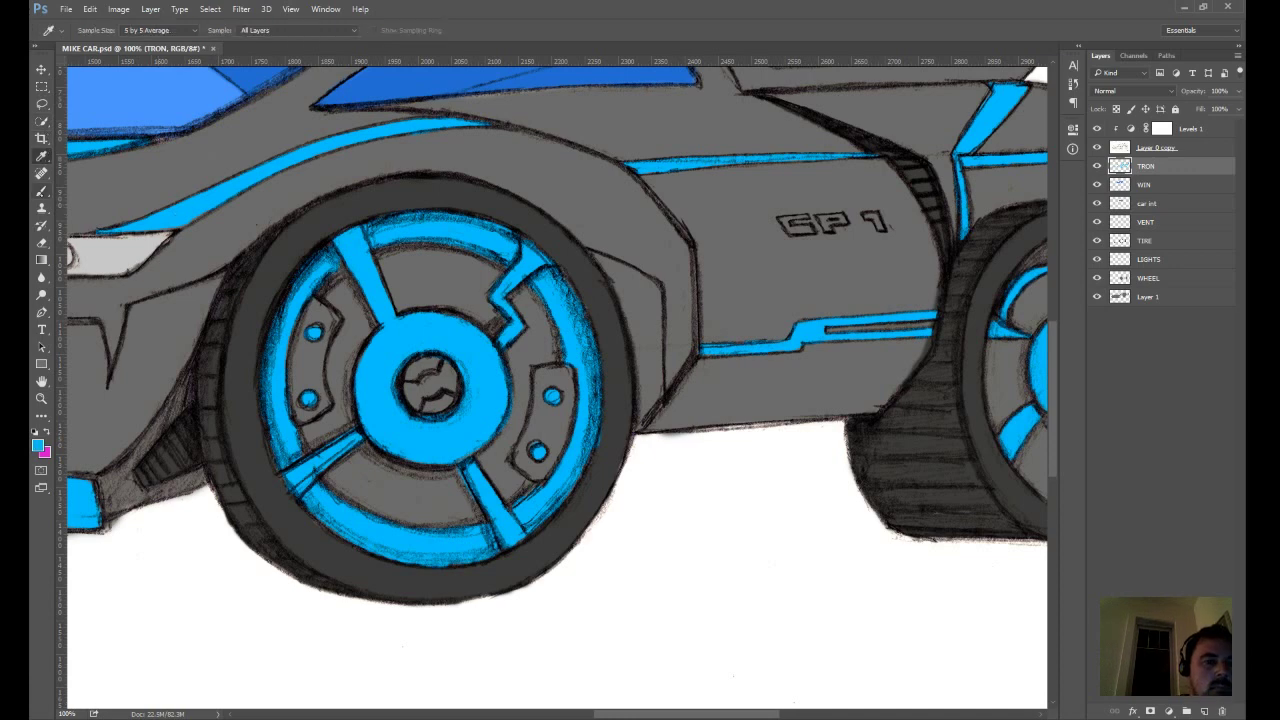
pyautogui.press('b')
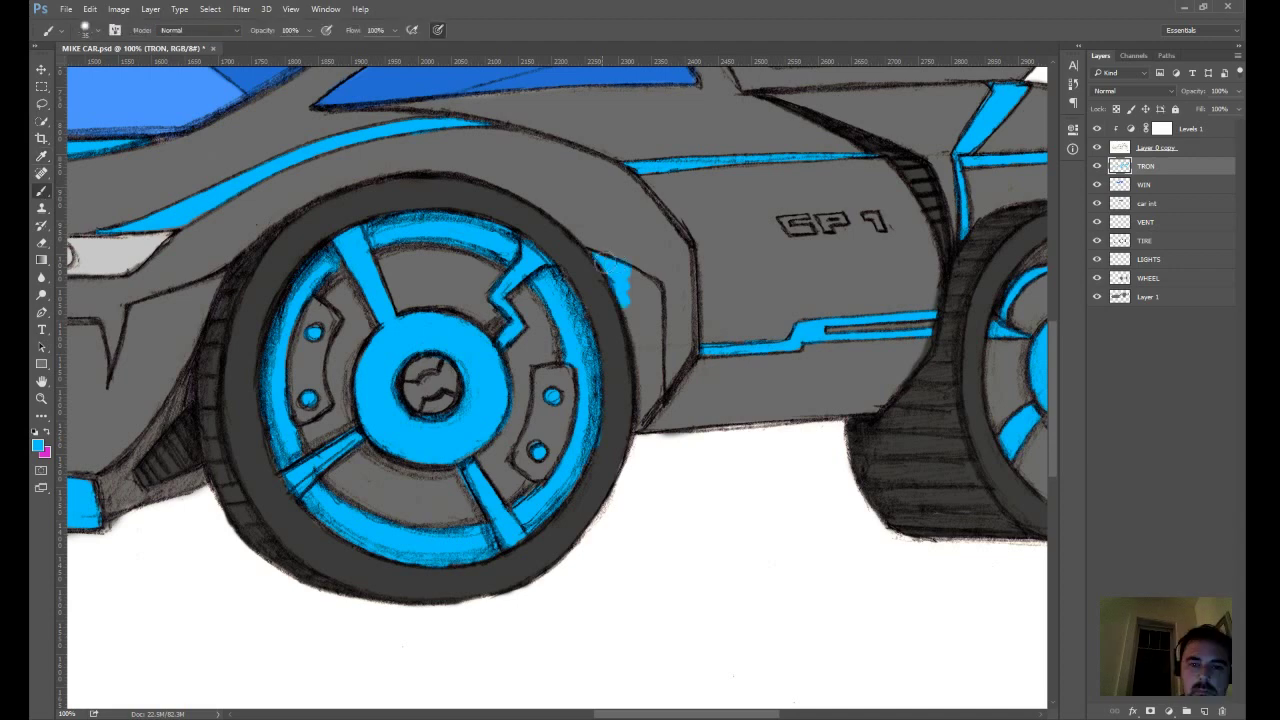
pyautogui.moveTo(598, 255)
pyautogui.mouseDown()
pyautogui.moveTo(640, 350)
pyautogui.moveTo(632, 283)
pyautogui.moveTo(660, 292)
pyautogui.moveTo(642, 370)
pyautogui.moveTo(636, 345)
pyautogui.moveTo(656, 321)
pyautogui.mouseUp()
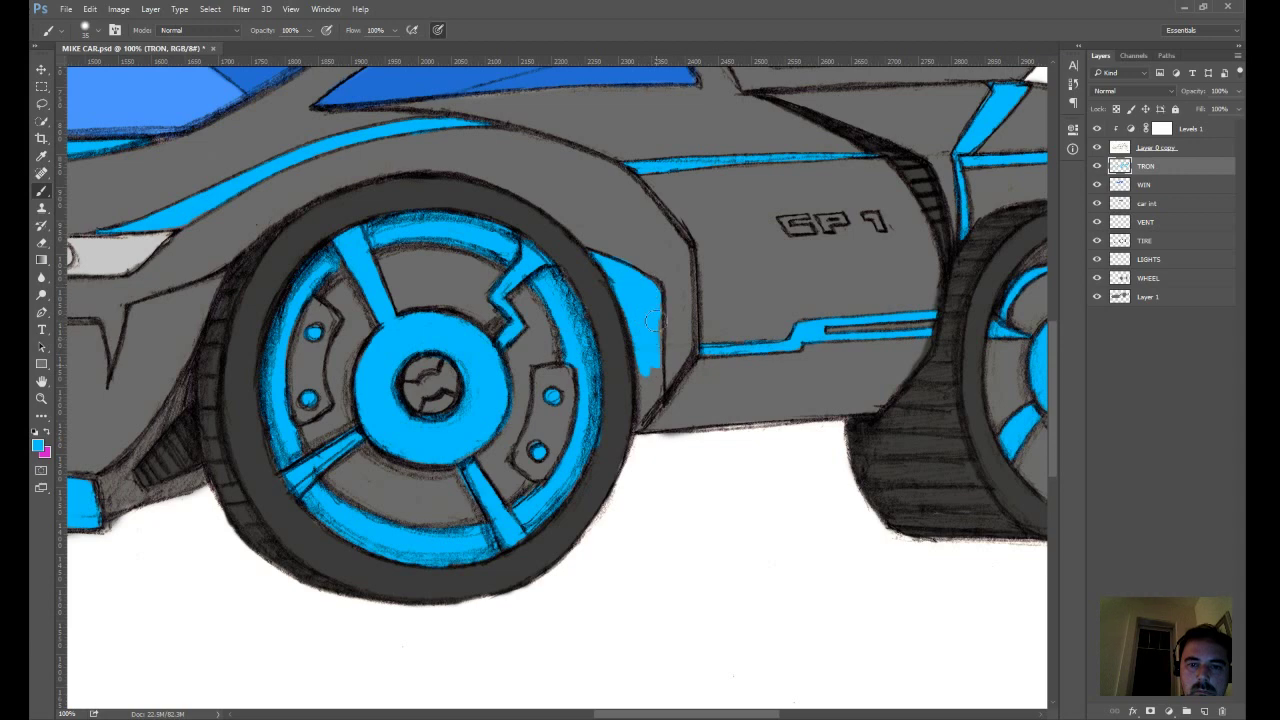
pyautogui.moveTo(652, 320)
pyautogui.mouseDown()
pyautogui.moveTo(642, 420)
pyautogui.moveTo(636, 388)
pyautogui.mouseUp()
pyautogui.press('e')
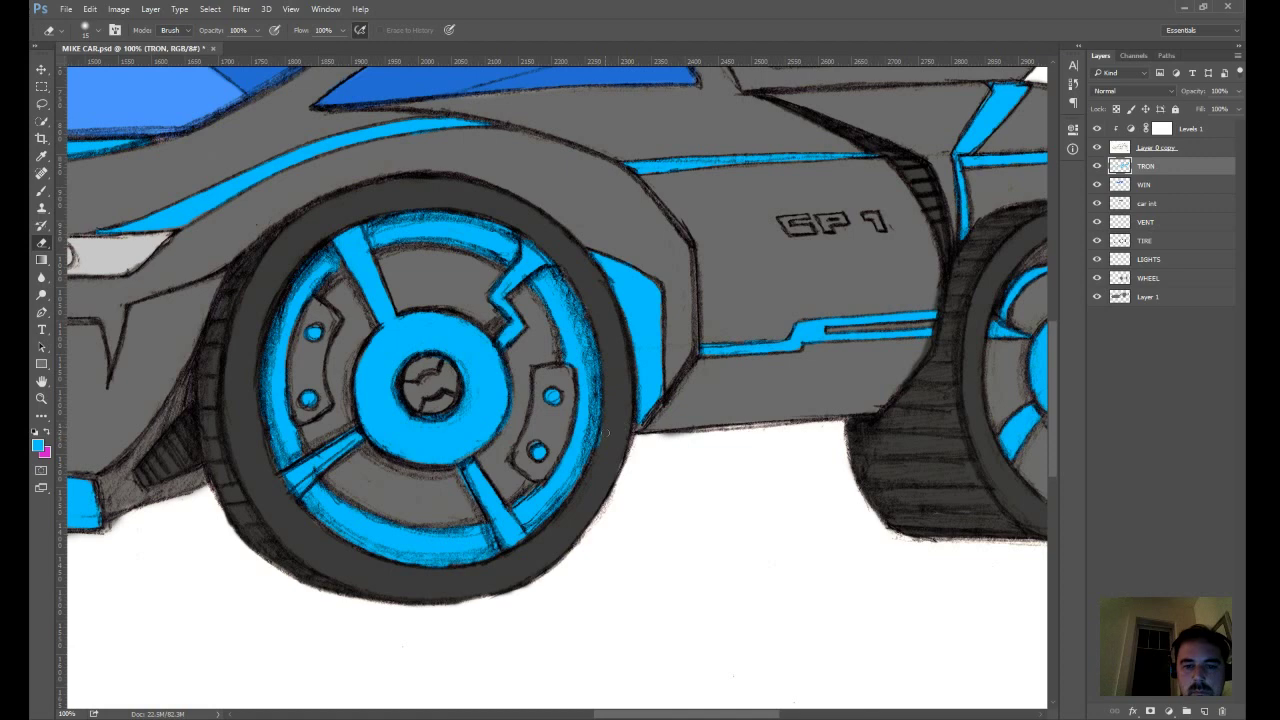
# - Fill the empty Layer 2 beneath the car artwork with dark grey as the background, using the Paint Bucket
pyautogui.hotkey('ctrl', '0')
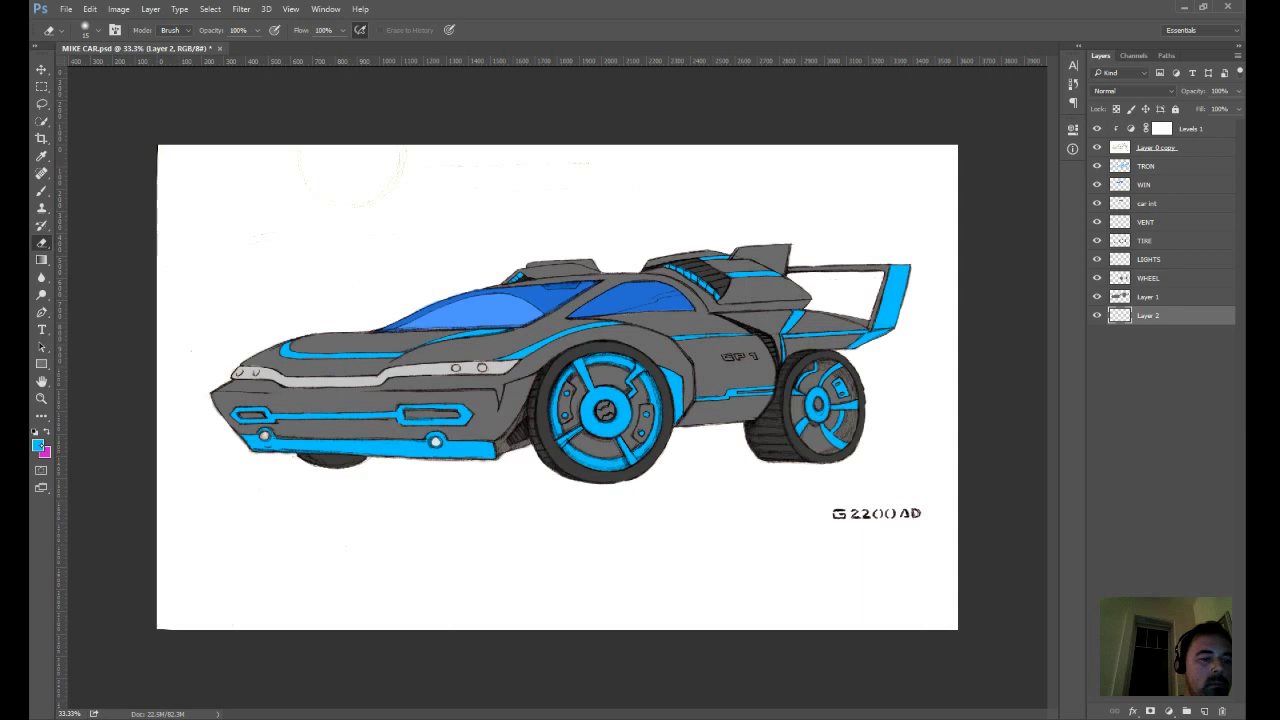
pyautogui.press('i')
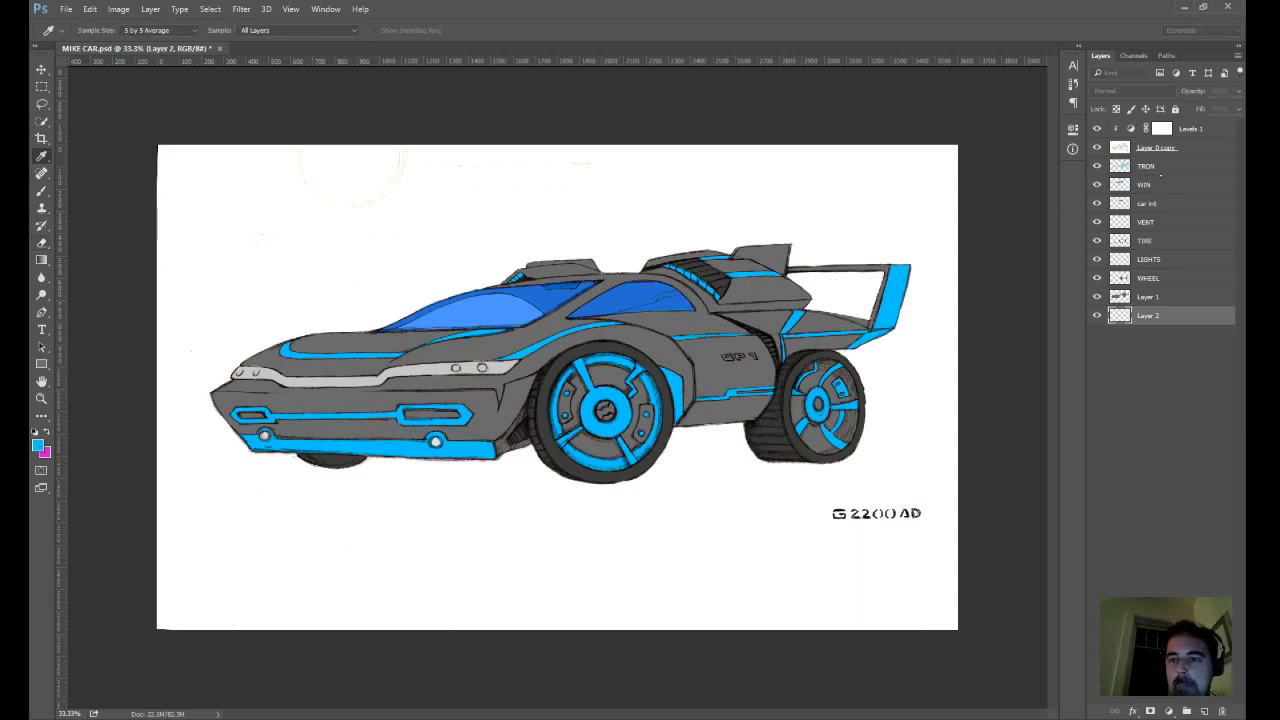
pyautogui.press('e')
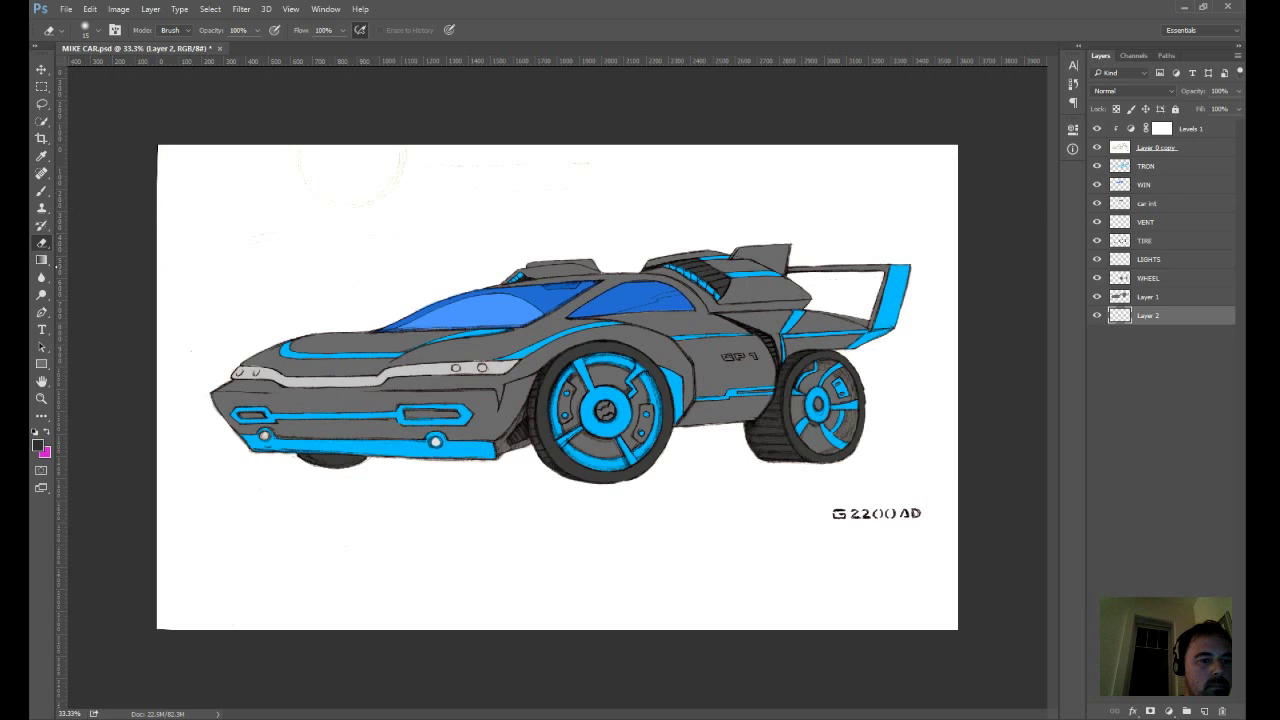
pyautogui.press('g')
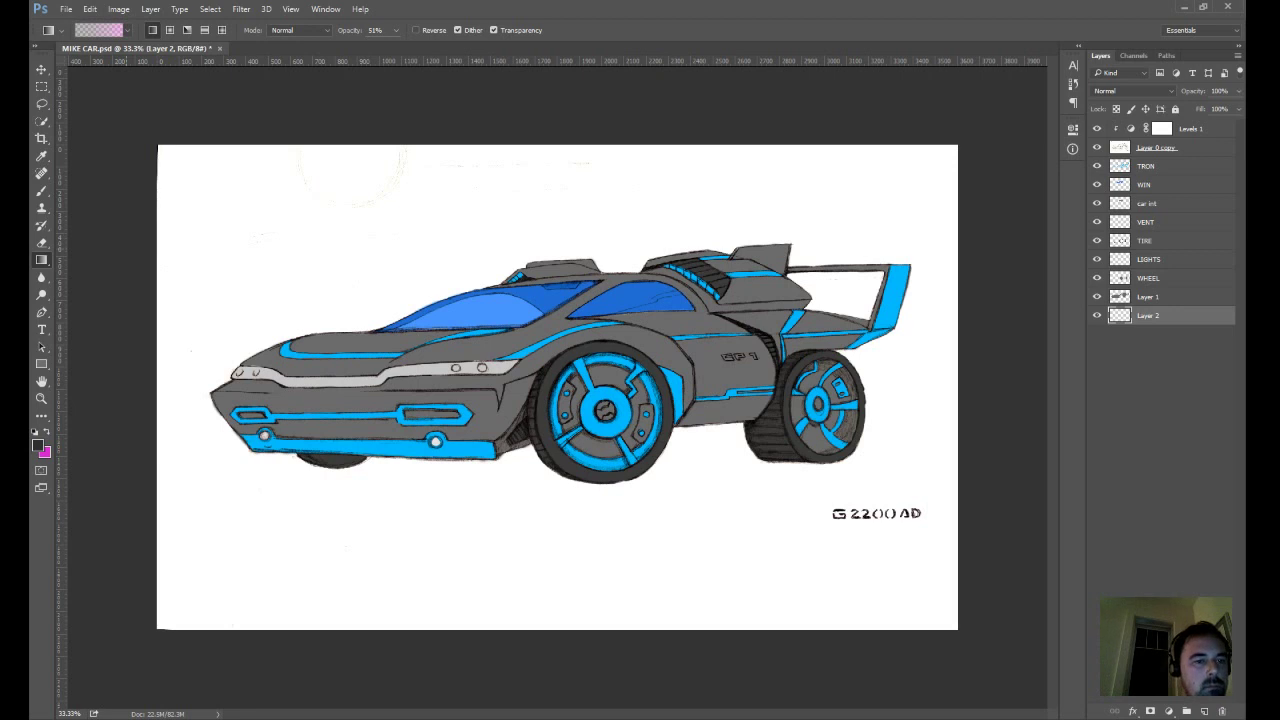
pyautogui.hotkey('shift', 'g')
pyautogui.click(428, 286)
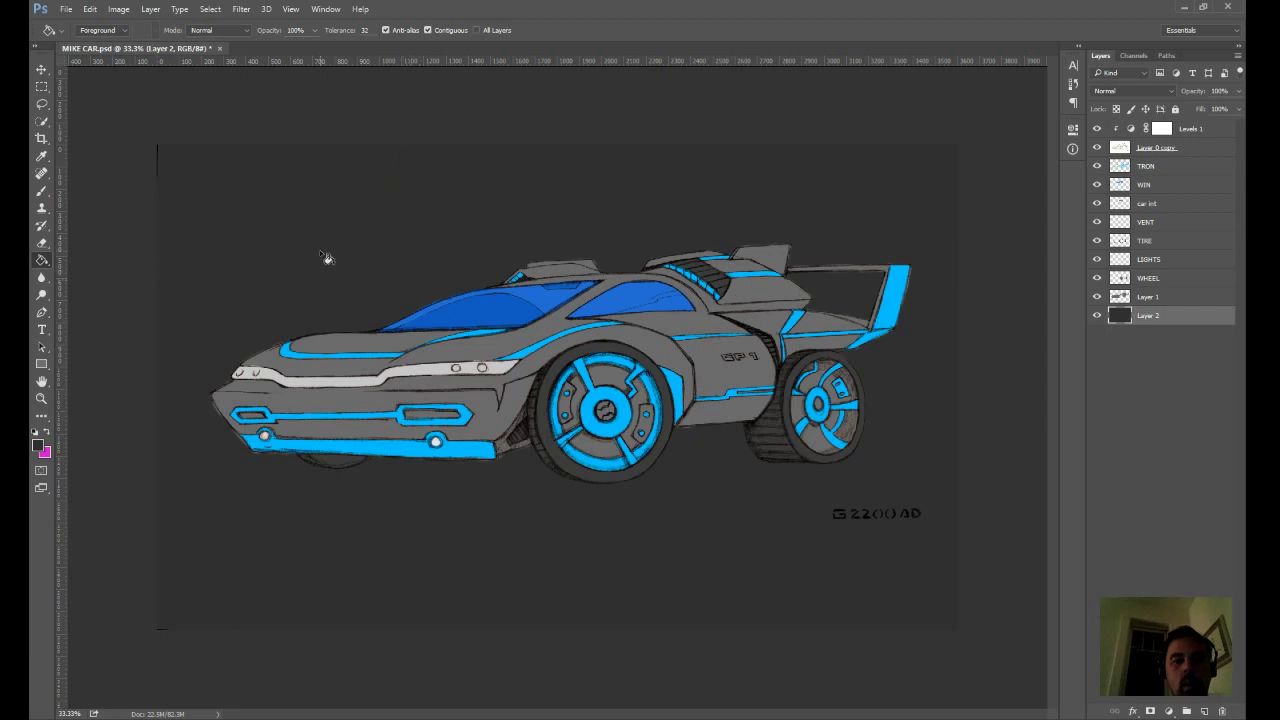
# - Make a rectangular selection of the lower half of the canvas and add a new layer above Layer 2
pyautogui.click(41, 86)
pyautogui.moveTo(190, 682)
pyautogui.mouseDown()
pyautogui.moveTo(990, 423)
pyautogui.moveTo(1083, 430)
pyautogui.moveTo(1110, 447)
pyautogui.moveTo(1130, 410)
pyautogui.moveTo(1166, 391)
pyautogui.mouseUp()
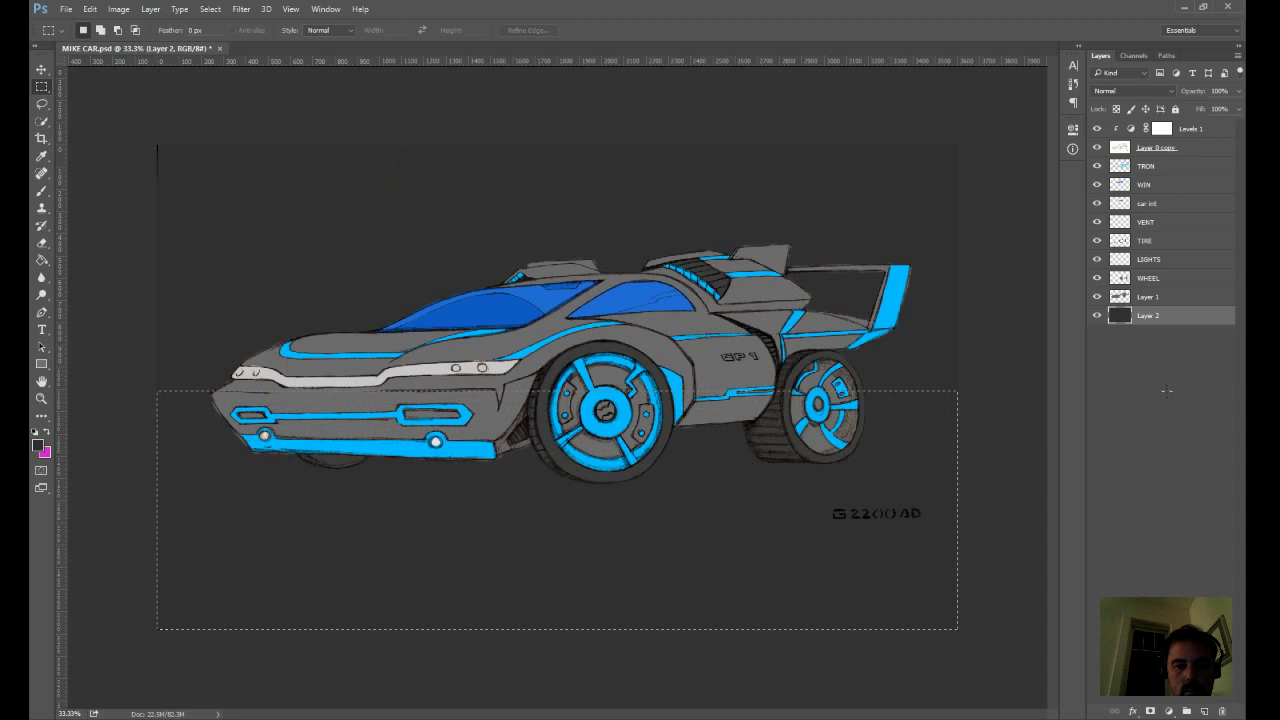
pyautogui.hotkey('ctrl', 'shift', 'alt', 'n')
# - Name the new layer FLOOOR and fill the selected lower half of the canvas with black
pyautogui.press('i')
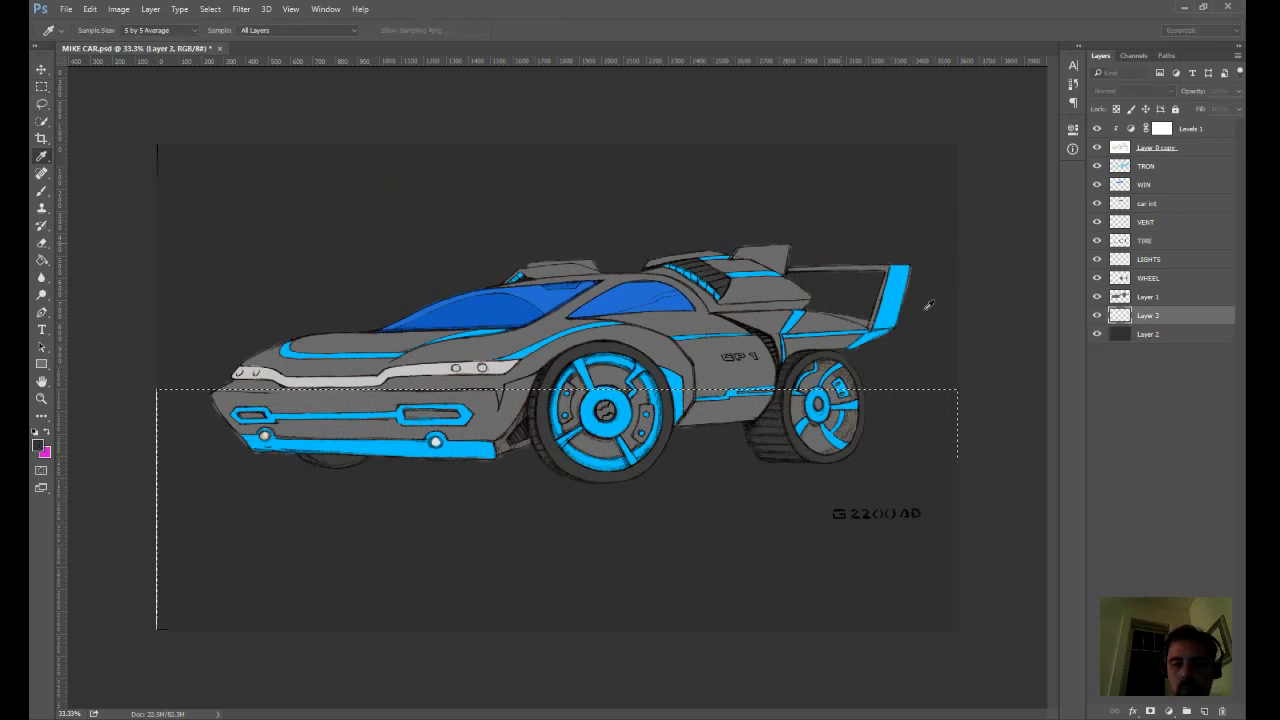
pyautogui.press('m')
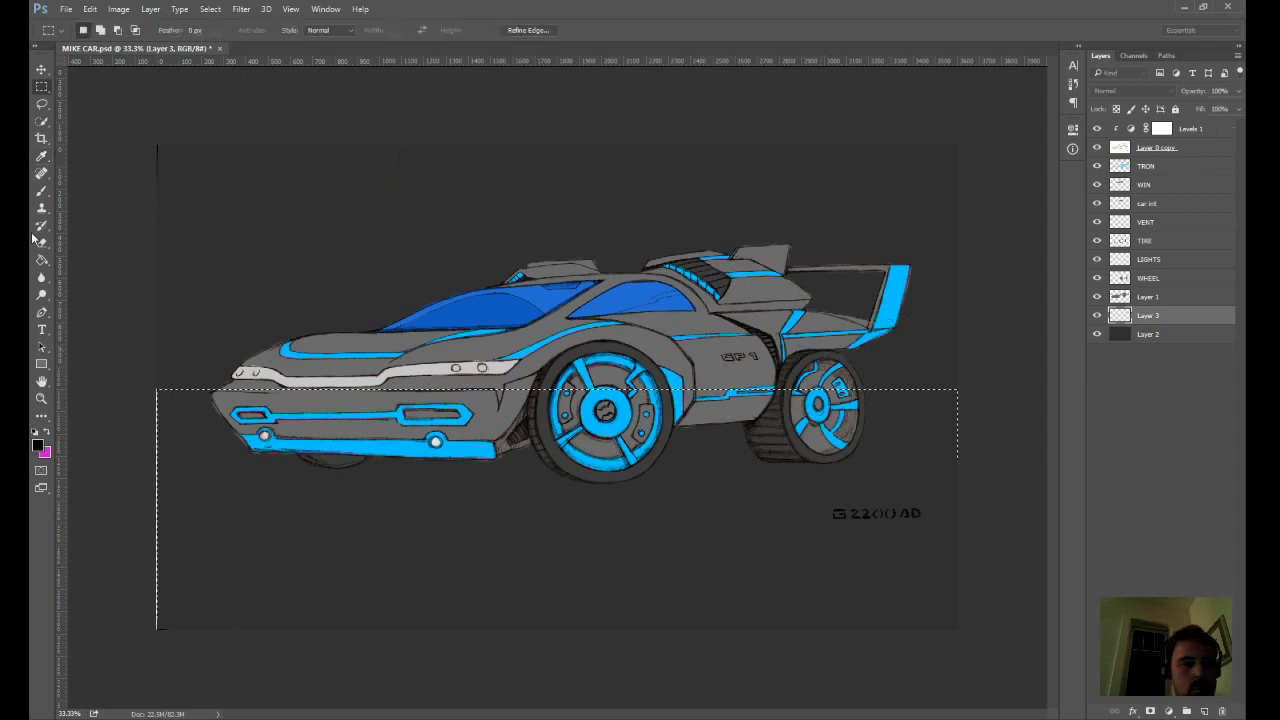
pyautogui.click(42, 261)
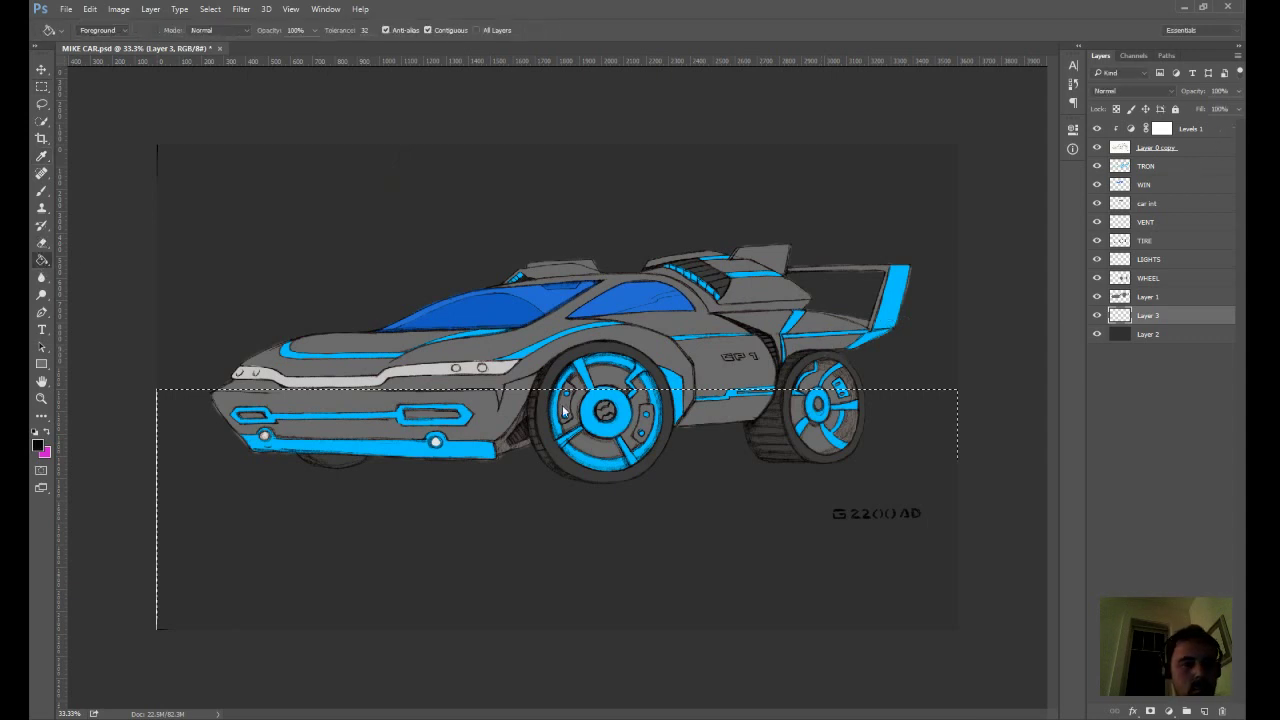
pyautogui.doubleClick(1147, 315)
pyautogui.write('FLOOR')
pyautogui.press('Return')
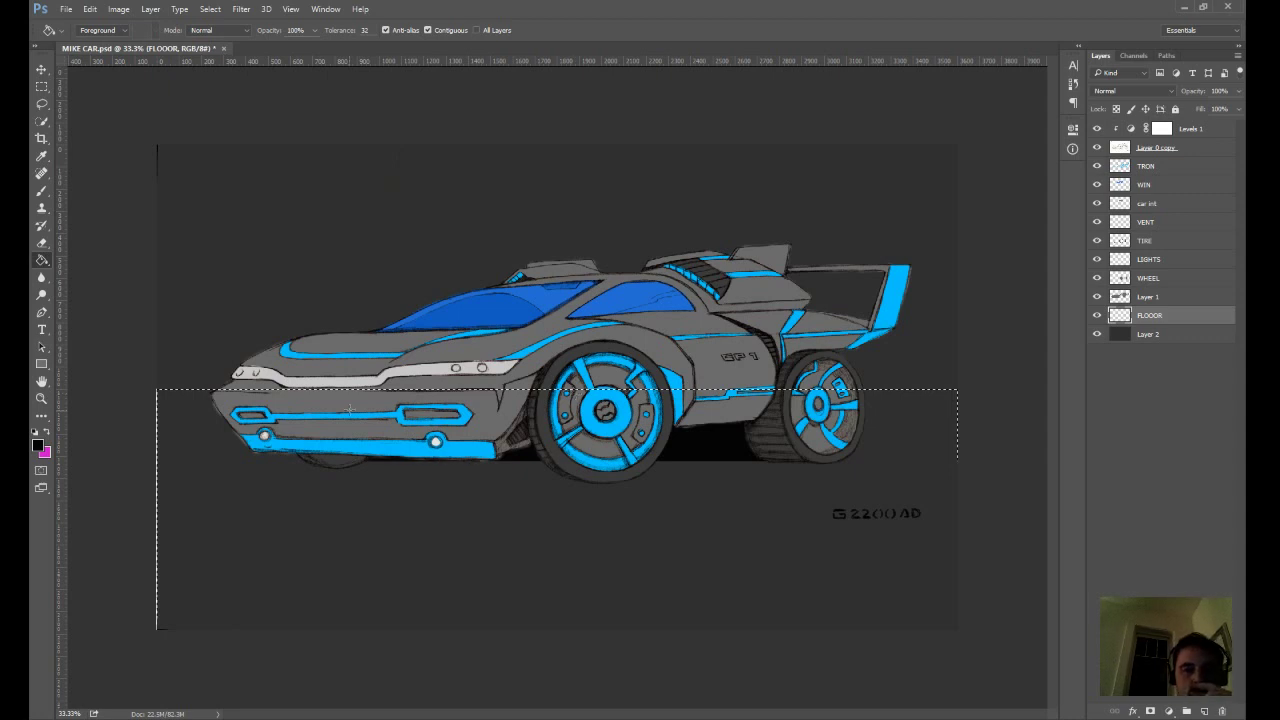
pyautogui.click(315, 507)
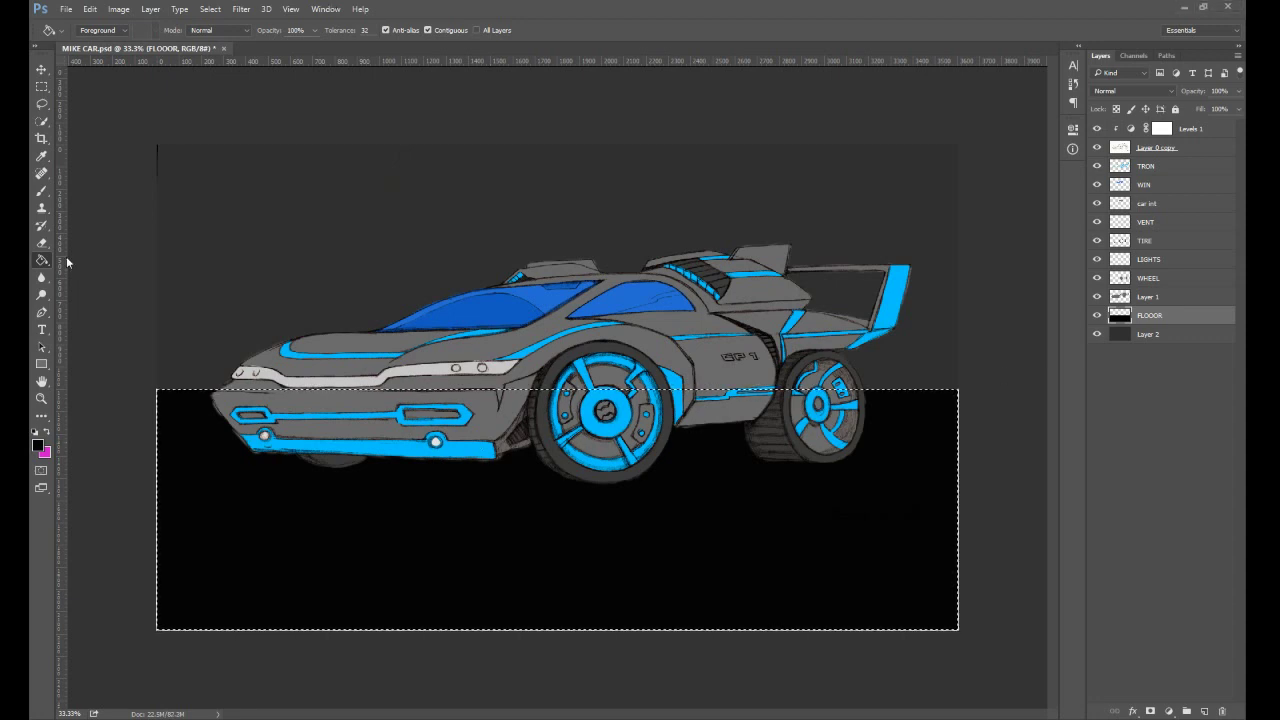
# - Remove the selection around the black floor area and make FLOOOR the active layer
pyautogui.click(46, 86)
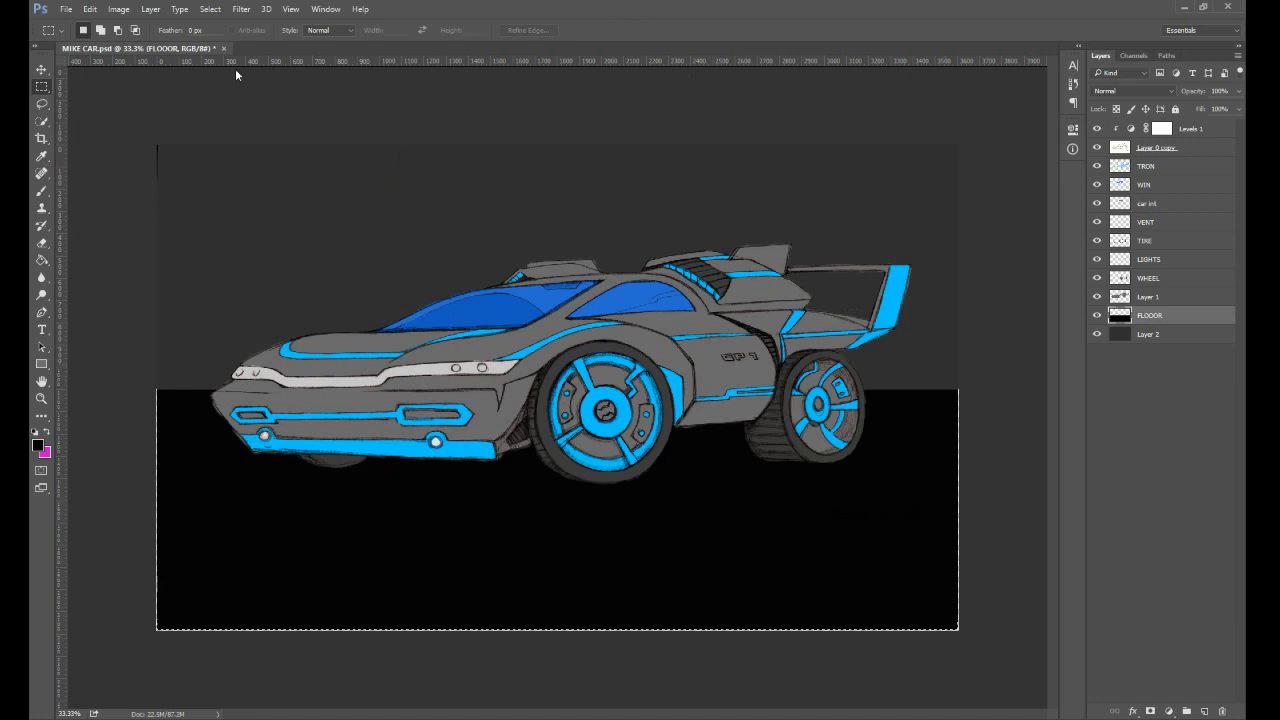
pyautogui.click(41, 69)
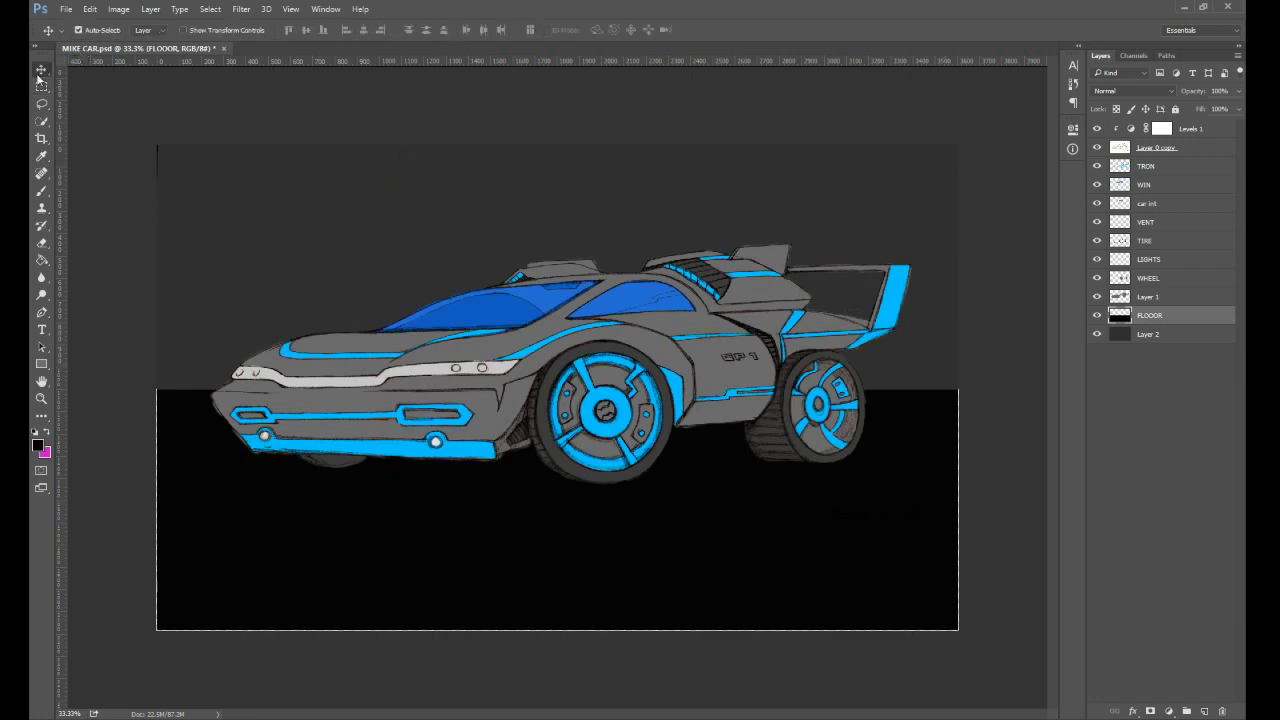
pyautogui.click(147, 113)
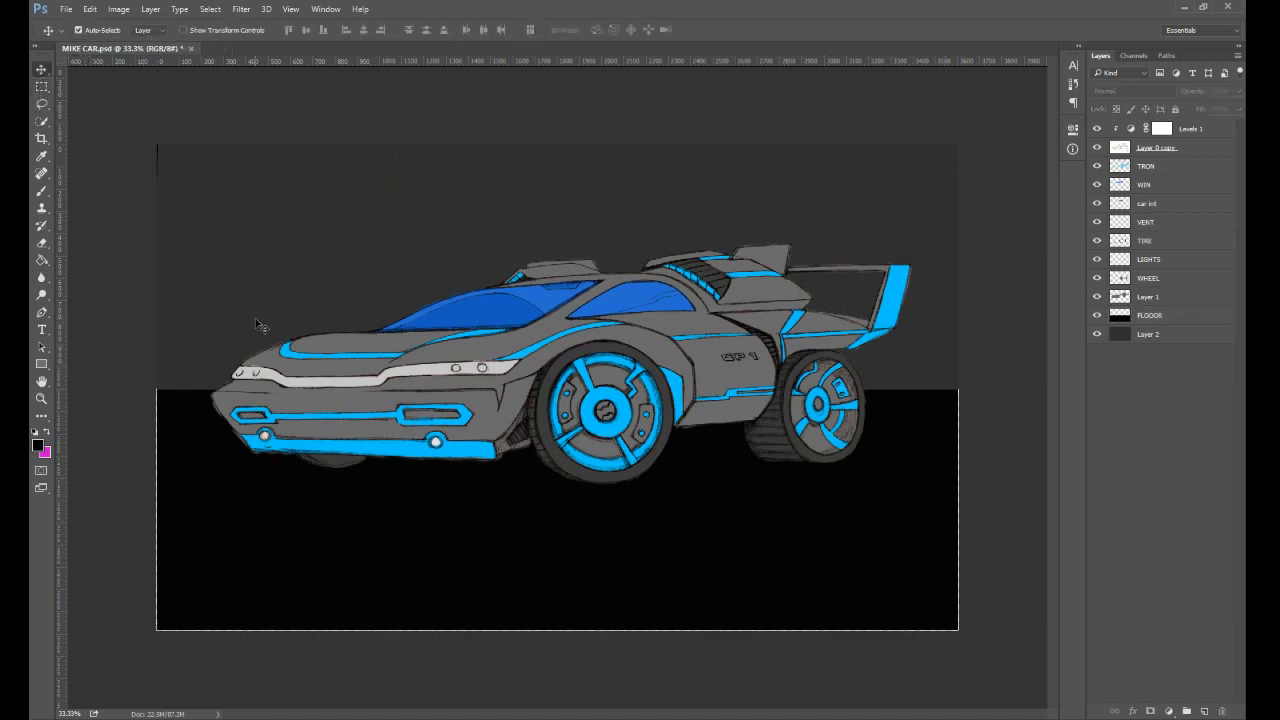
pyautogui.click(1167, 332)
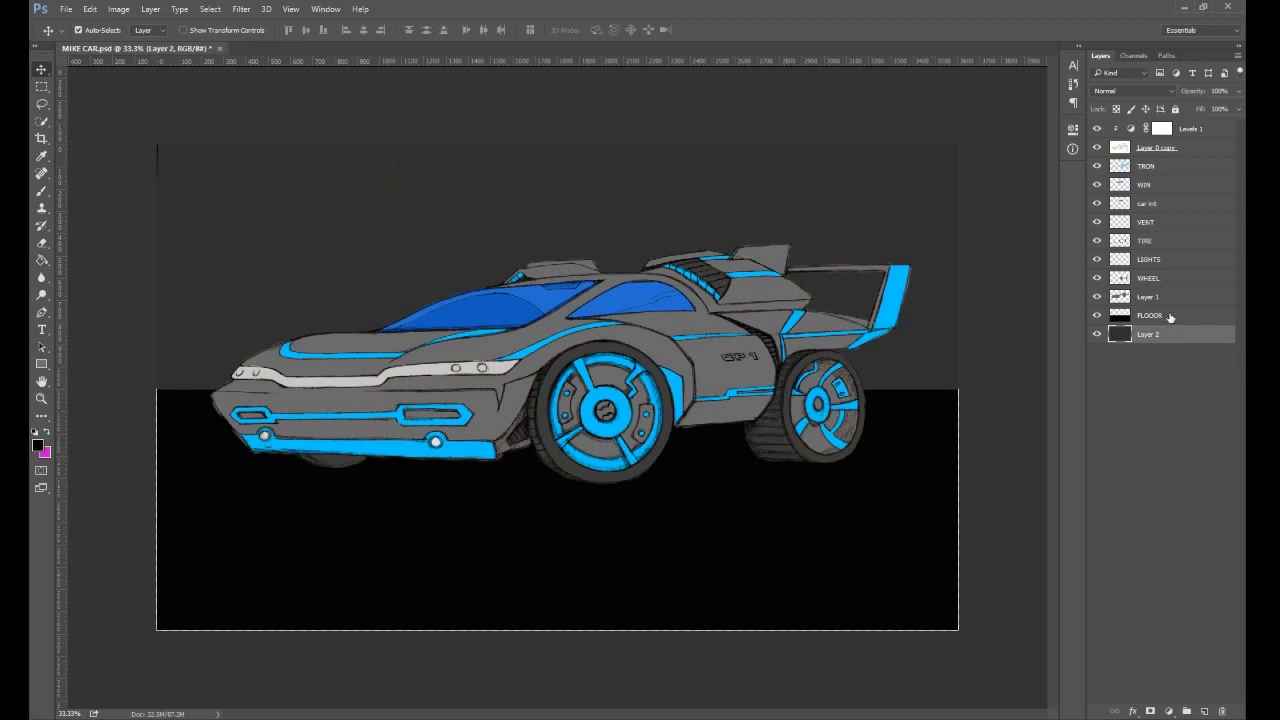
pyautogui.click(1170, 316)
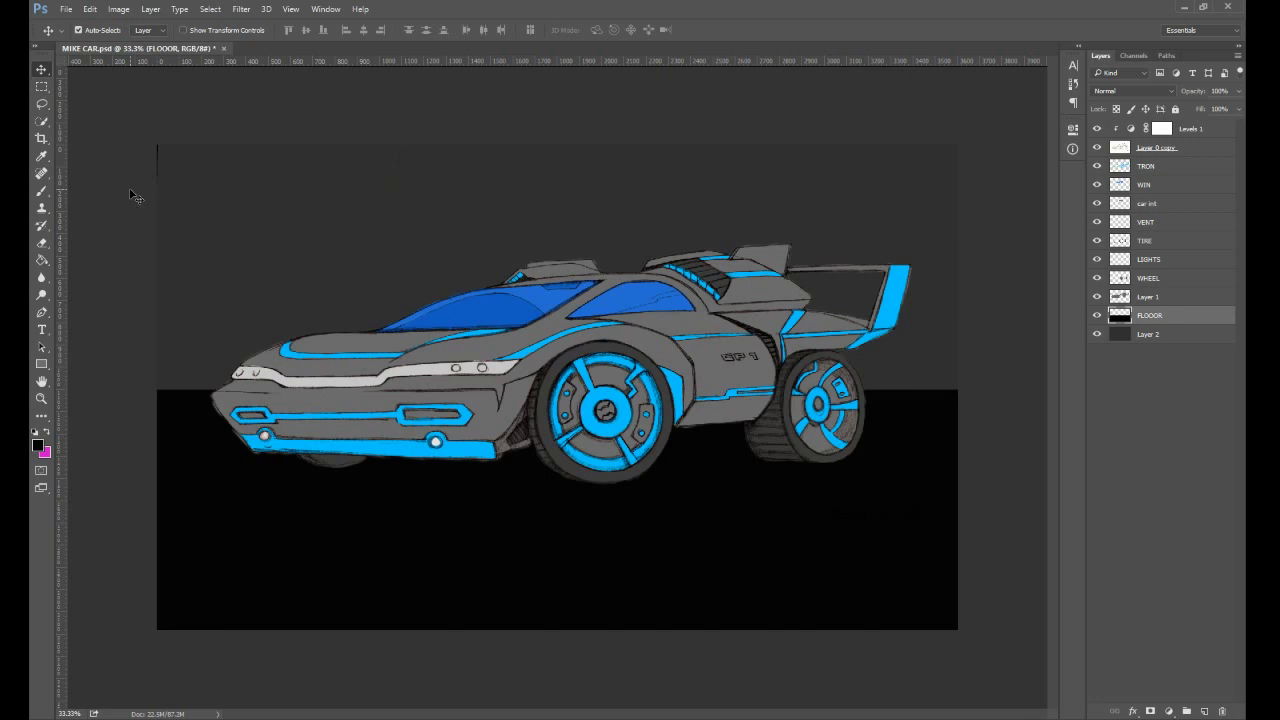
# - Add a new empty layer directly above the FLOOOR layer
pyautogui.hotkey('ctrl', '+')
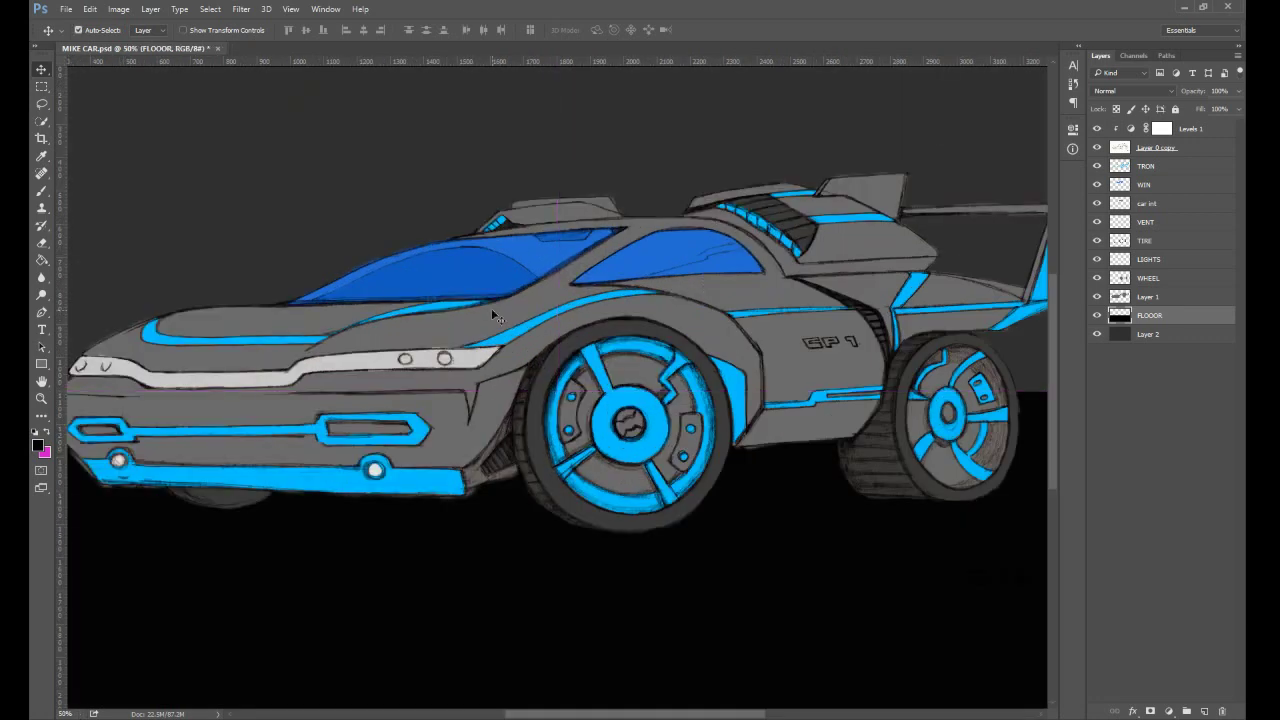
pyautogui.moveTo(391, 236); pyautogui.dragTo(632, 283)
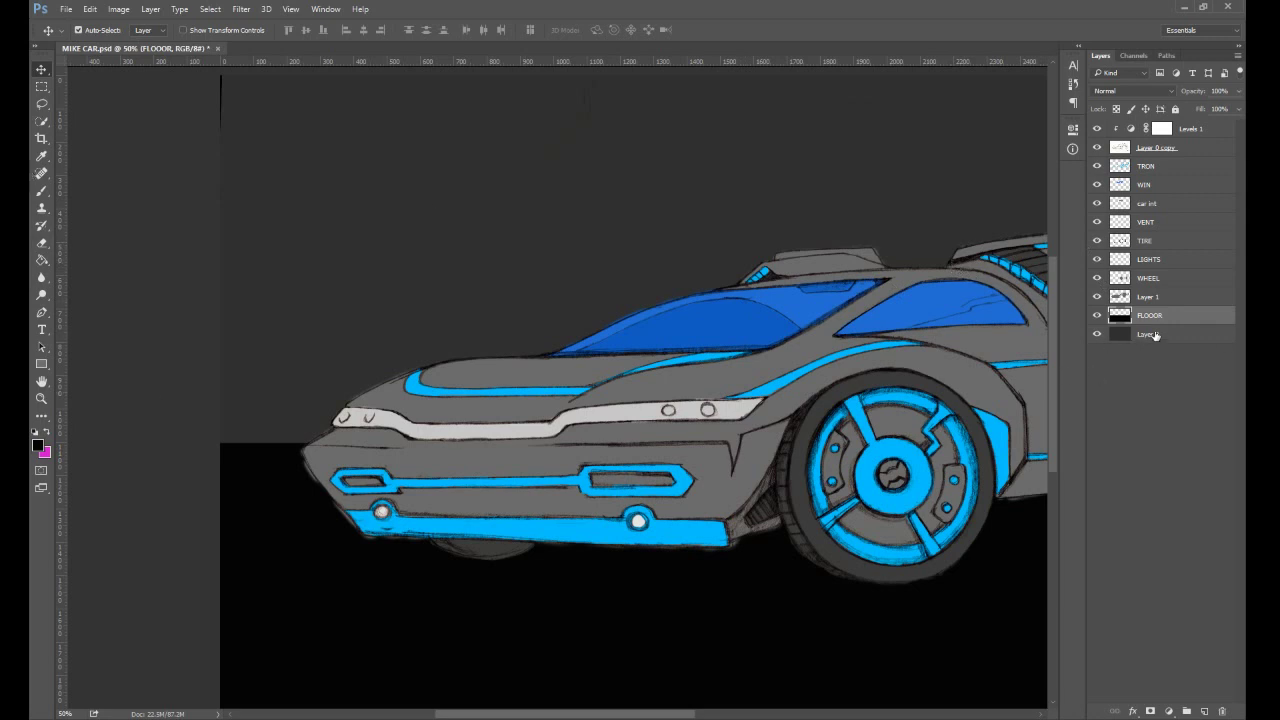
pyautogui.click(1188, 335)
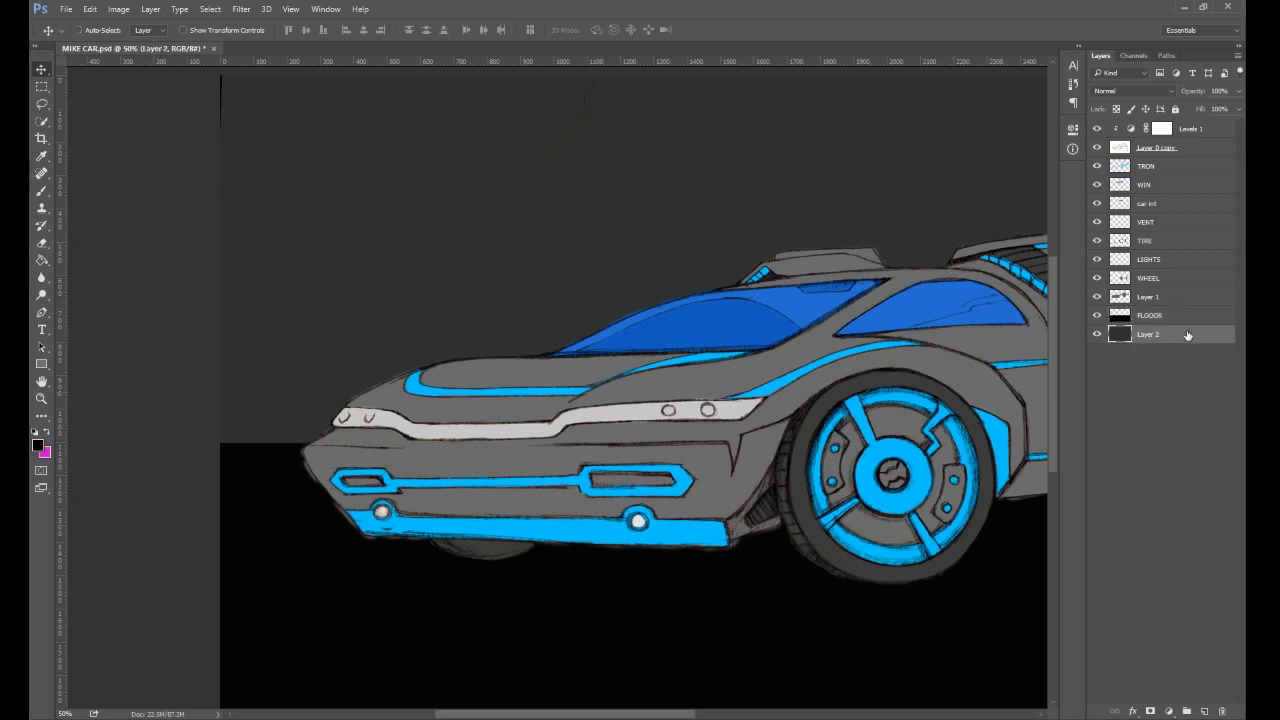
pyautogui.hotkey('ctrl', '-')
pyautogui.click(1188, 315)
pyautogui.hotkey('ctrl', 'shift', 'alt', 'n')
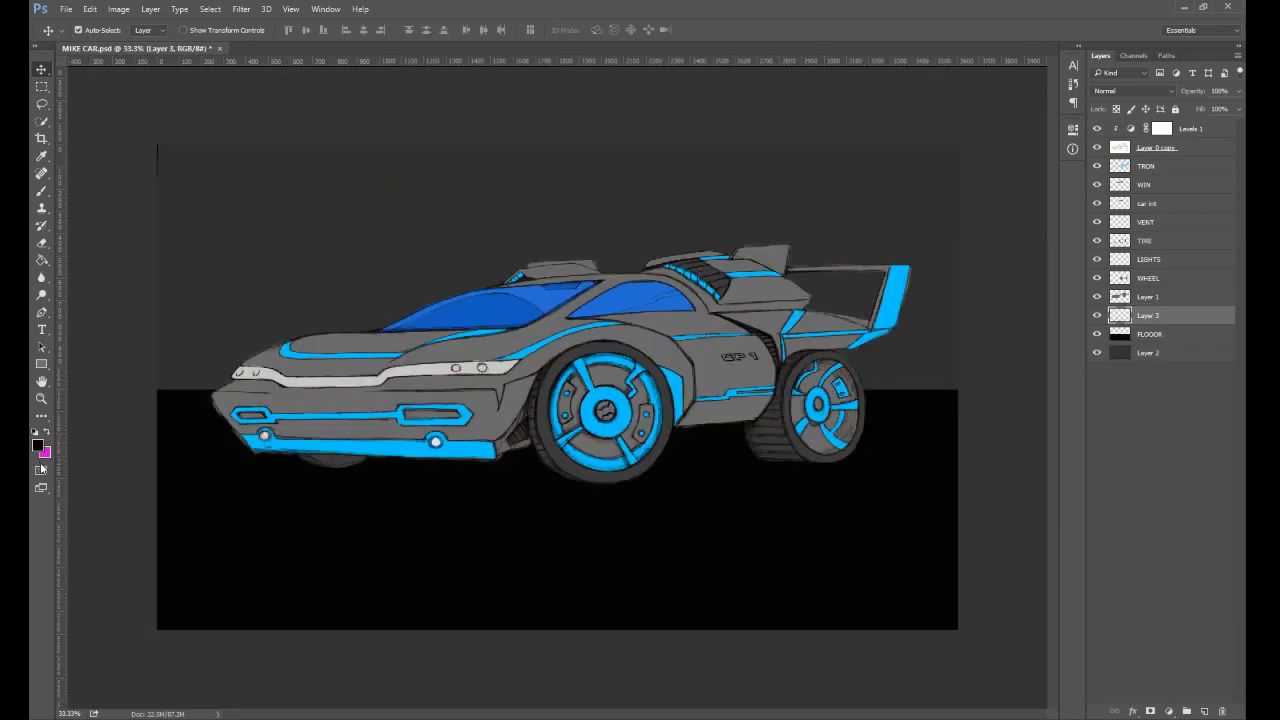
# - Paint a large soft white moon in the background above the car's hood with a white brush enlarged to 1000 px
pyautogui.press('i')
pyautogui.press('v')
pyautogui.click(41, 193)
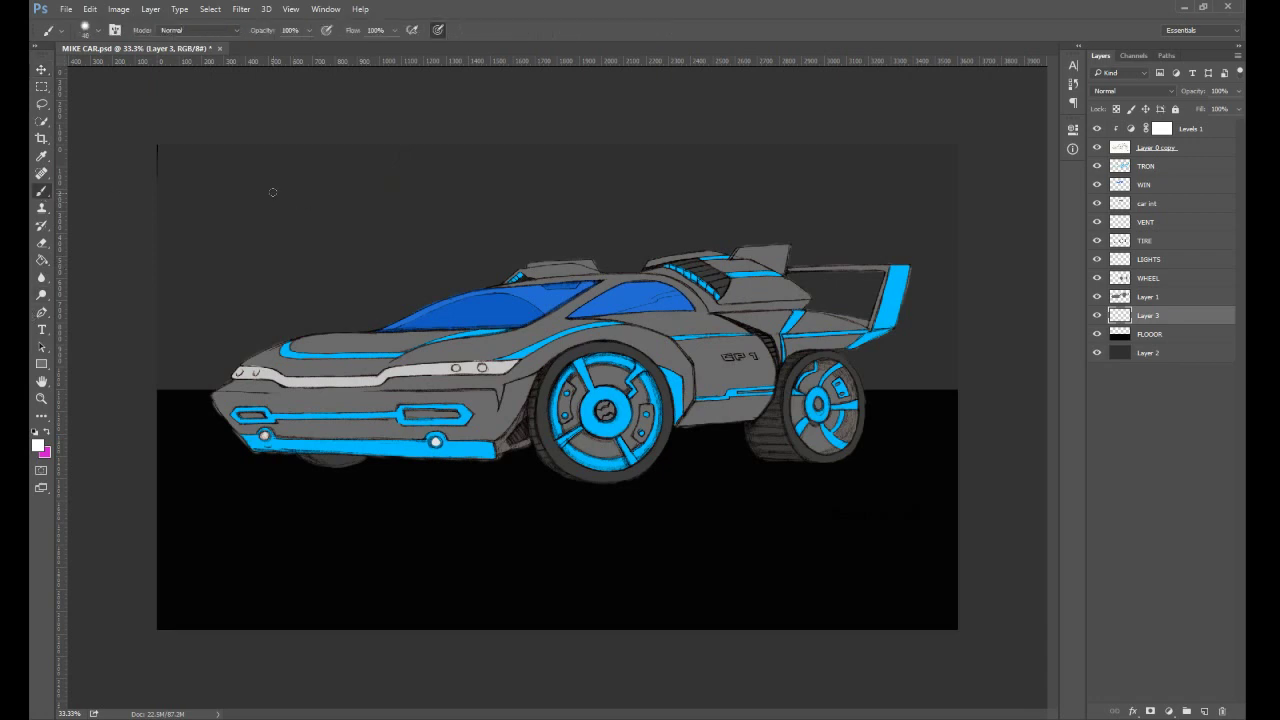
pyautogui.press(']')
pyautogui.press(']')
pyautogui.press(']')
pyautogui.press(']')
pyautogui.press(']')
pyautogui.press(']')
pyautogui.press(']')
pyautogui.press(']')
pyautogui.press(']')
pyautogui.press(']')
pyautogui.press(']')
pyautogui.press(']')
pyautogui.press(']')
pyautogui.press(']')
pyautogui.press(']')
pyautogui.press(']')
pyautogui.press(']')
pyautogui.press(']')
pyautogui.press(']')
pyautogui.press(']')
pyautogui.press('[')
pyautogui.press('[')
pyautogui.press('[')
pyautogui.click(300, 227)
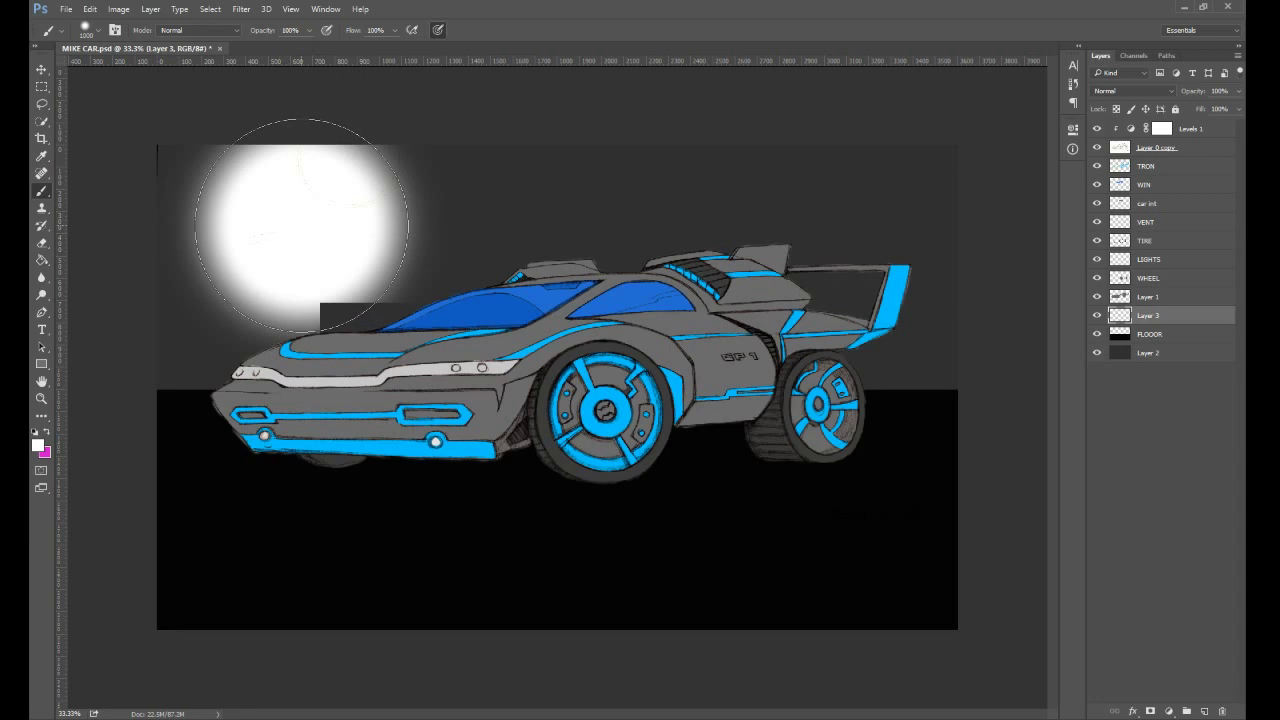
# - Reduce the brush size to 600 px and make FLOOOR the active layer
pyautogui.press('[')
pyautogui.press('[')
pyautogui.press('[')
pyautogui.press('[')
pyautogui.press('[')
pyautogui.press('[')
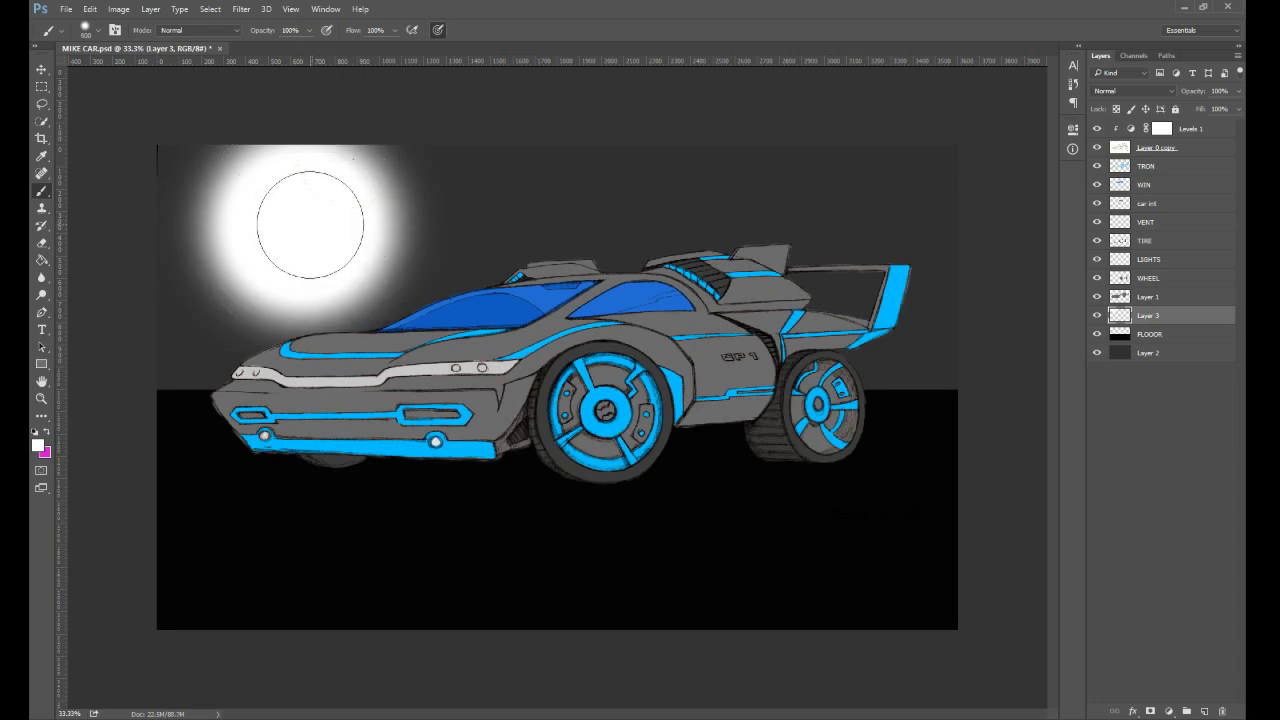
pyautogui.press(']')
pyautogui.press(']')
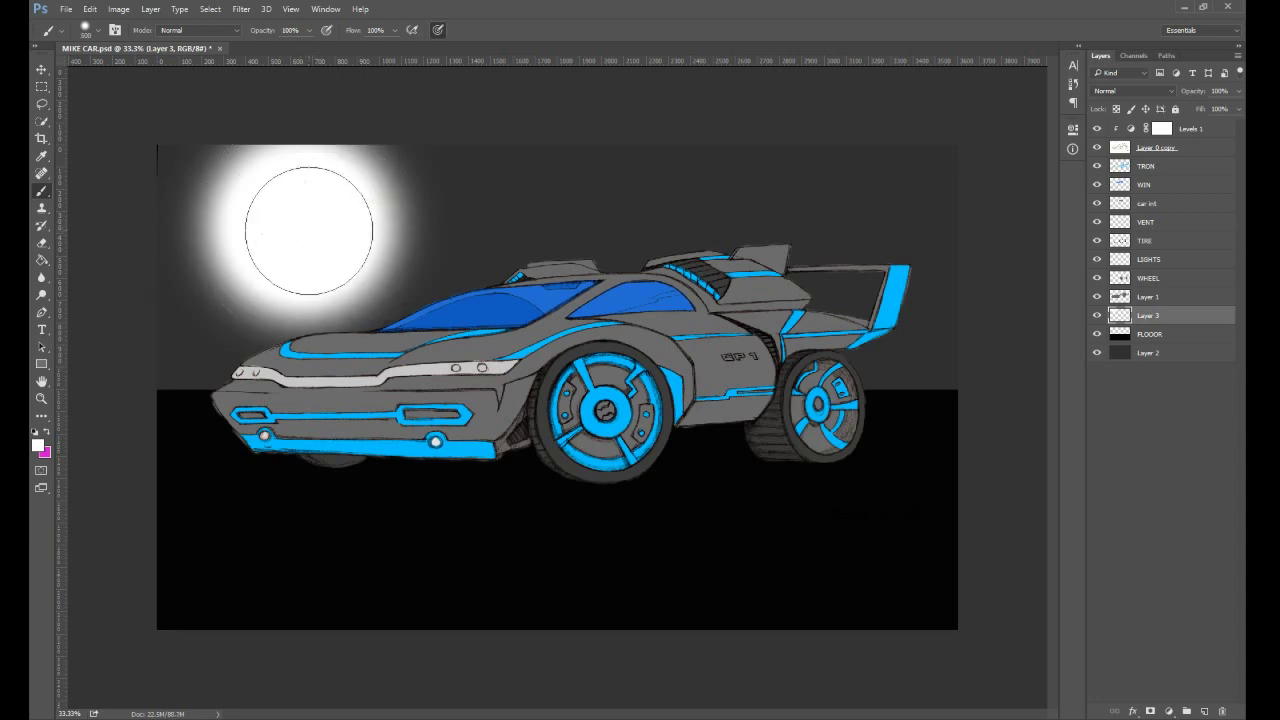
pyautogui.click(1148, 342)
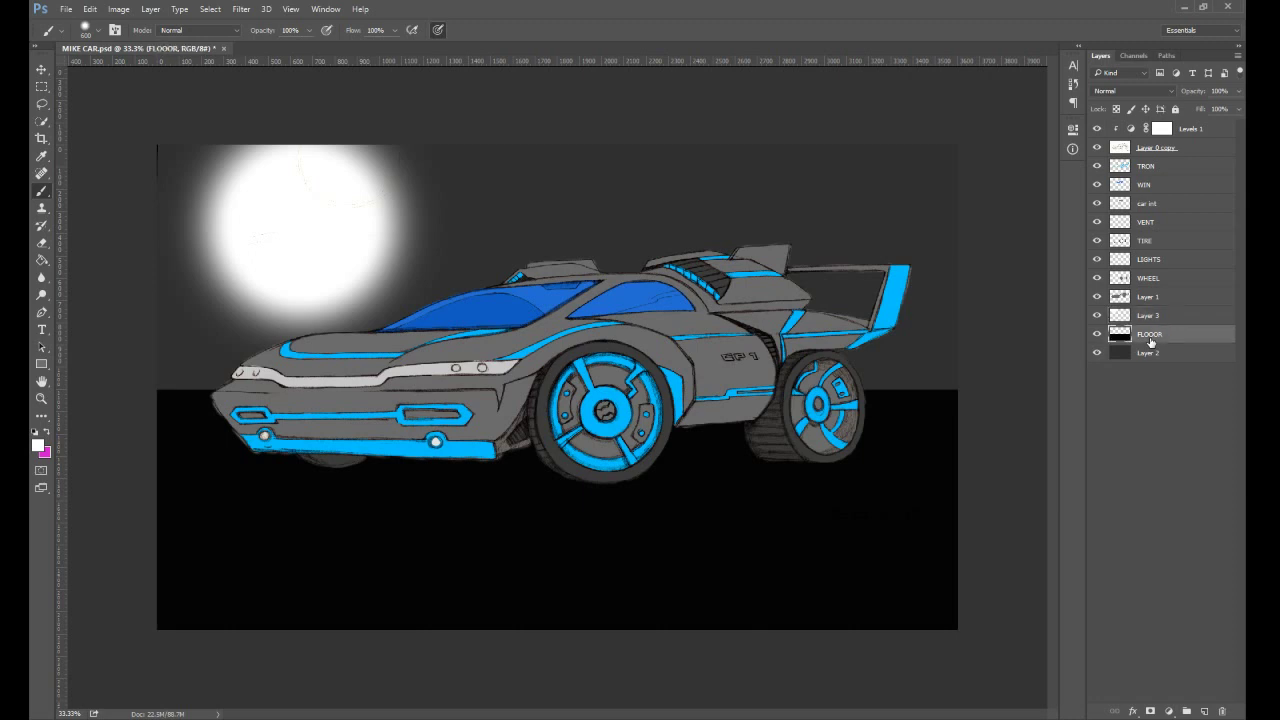
# - Enlarge the brush to 1700 px and lock the transparent pixels of the FLOOOR layer, undoing the stray white stroke
pyautogui.press(']')
pyautogui.press(']')
pyautogui.press(']')
pyautogui.press(']')
pyautogui.press(']')
pyautogui.press(']')
pyautogui.press(']')
pyautogui.press(']')
pyautogui.press(']')
pyautogui.press(']')
pyautogui.press(']')
pyautogui.moveTo(640, 250); pyautogui.dragTo(880, 258)
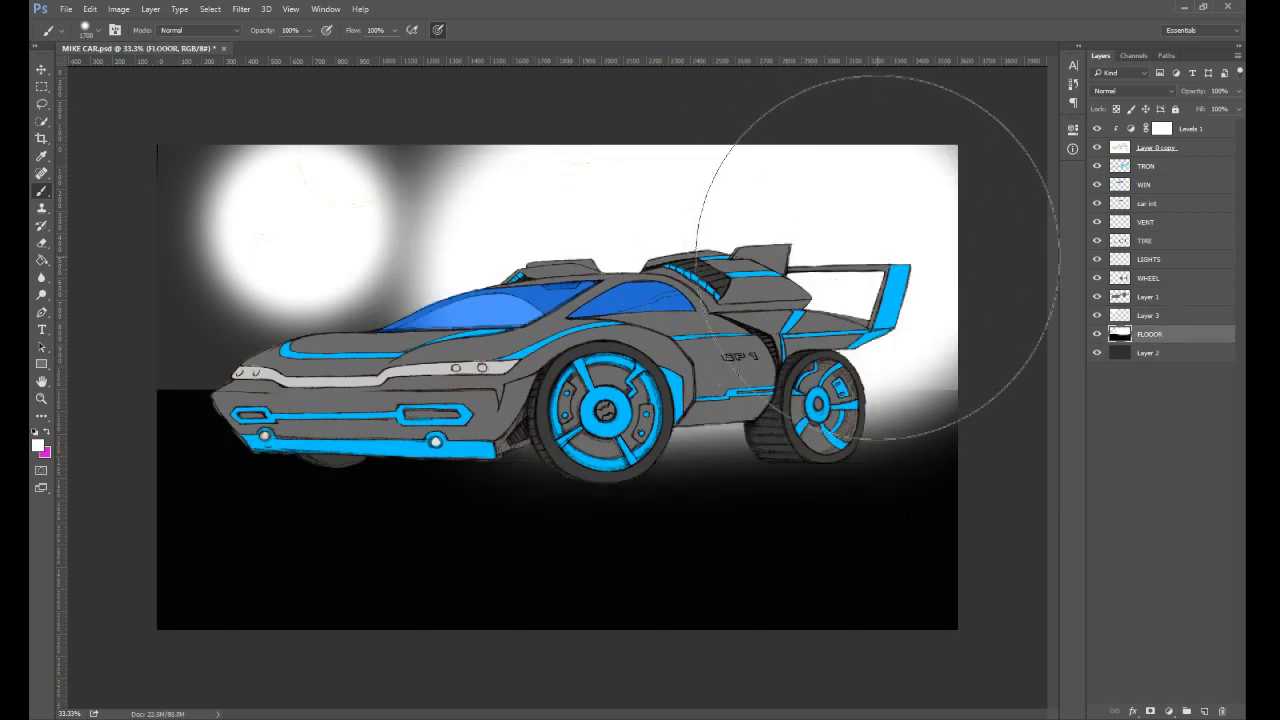
pyautogui.hotkey('ctrl', 'z')
pyautogui.click(1117, 109)
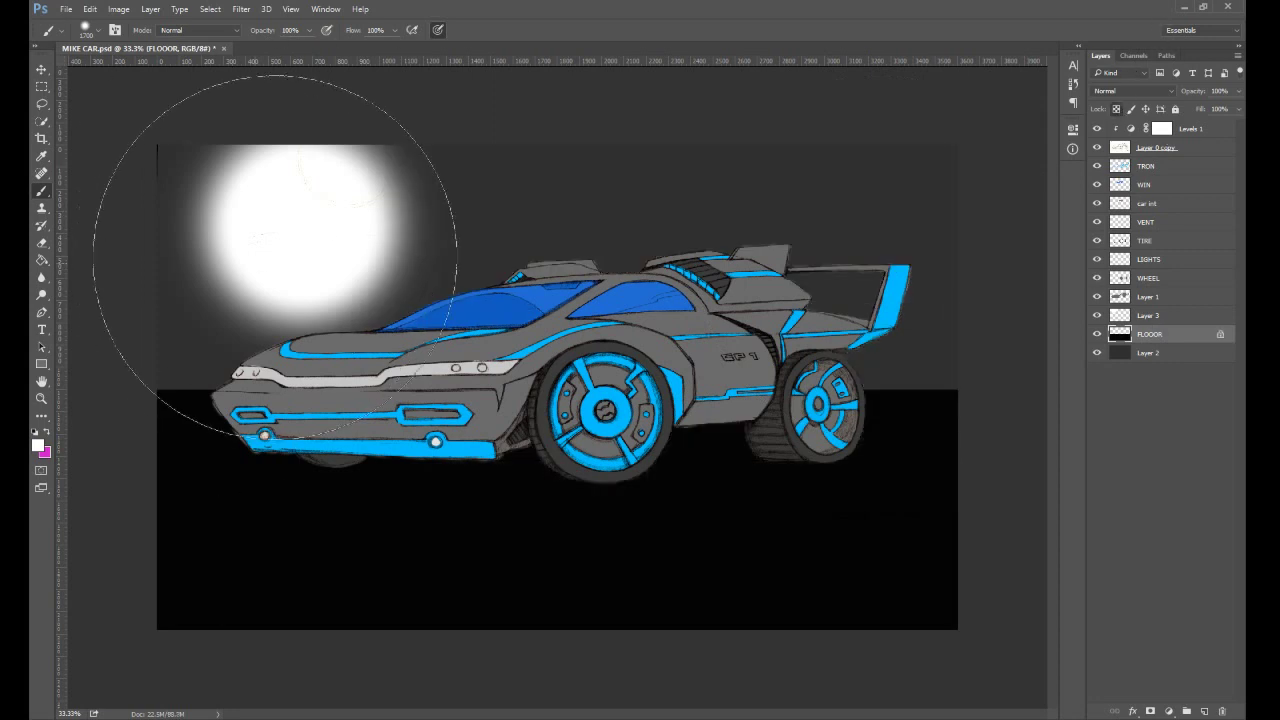
# - Paint a soft white moonlight glow on the black floor beside the car's nose, undoing strokes that spread too far
pyautogui.moveTo(180, 250)
pyautogui.mouseDown()
pyautogui.moveTo(971, 226)
pyautogui.moveTo(928, 240)
pyautogui.moveTo(129, 216)
pyautogui.mouseUp()
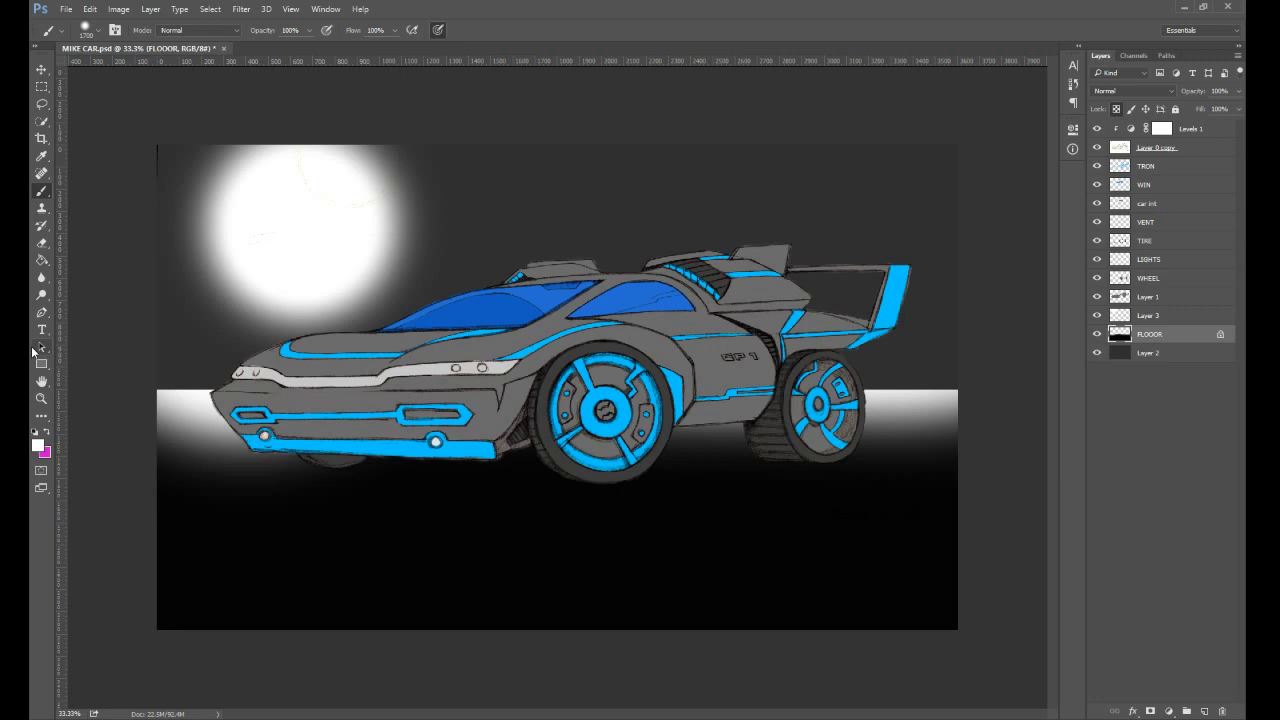
pyautogui.hotkey('ctrl', 'z')
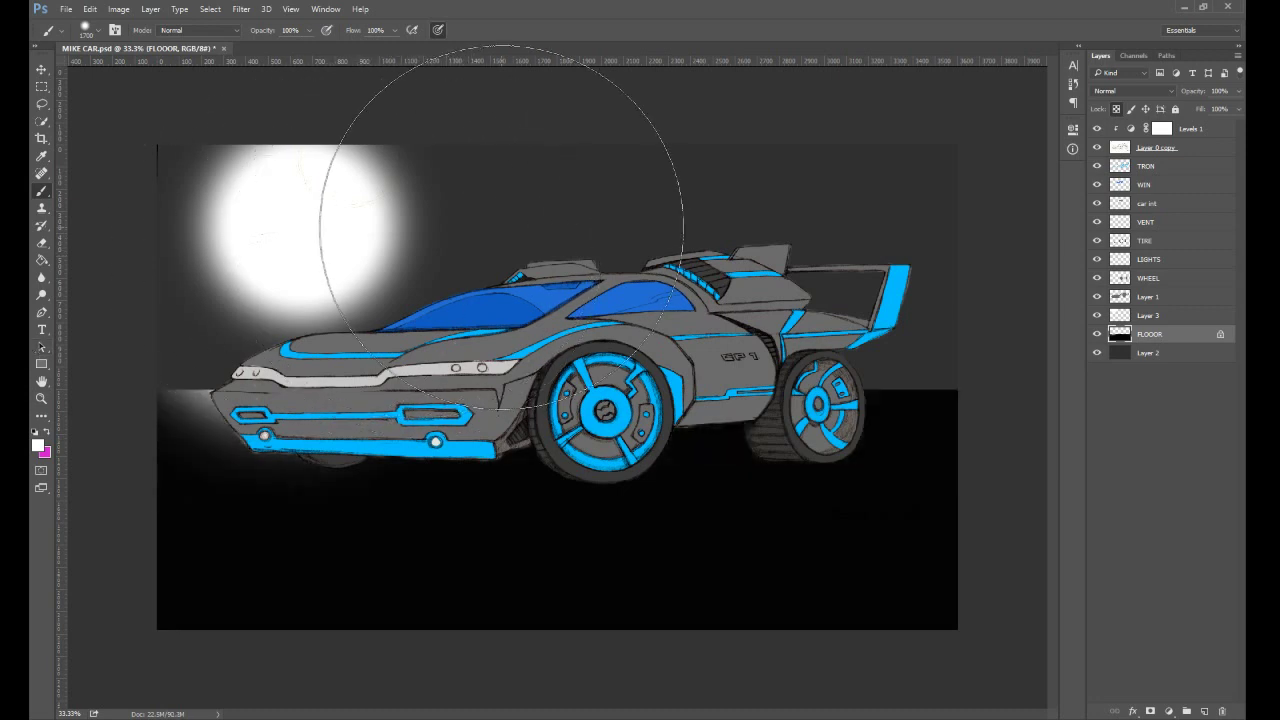
pyautogui.moveTo(114, 471); pyautogui.dragTo(50, 565)
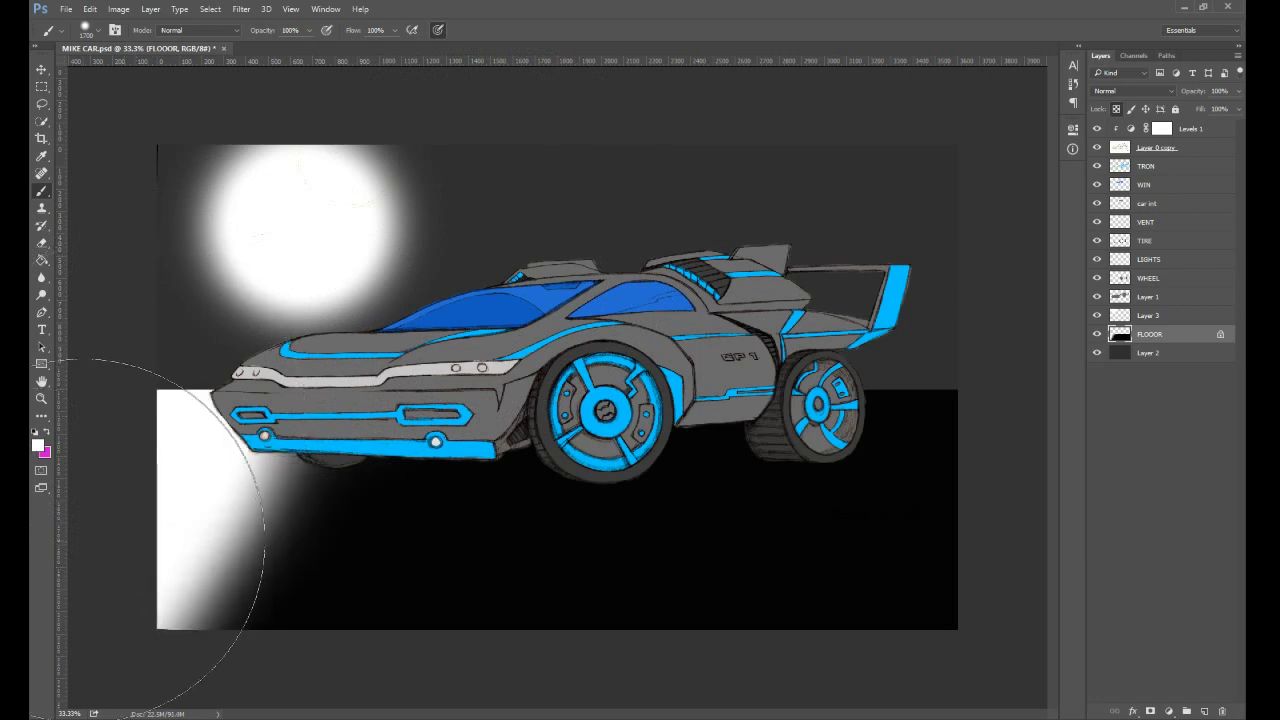
pyautogui.hotkey('ctrl', 'z')
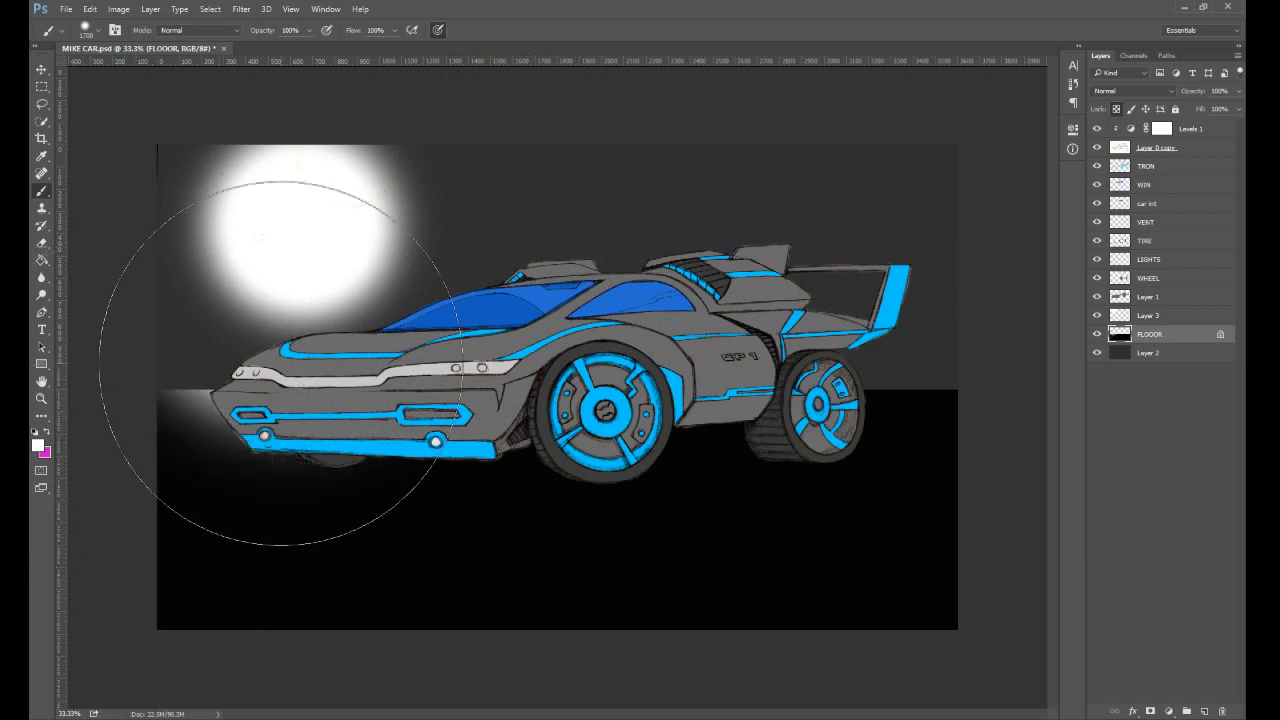
pyautogui.moveTo(281, 363); pyautogui.dragTo(60, 450)
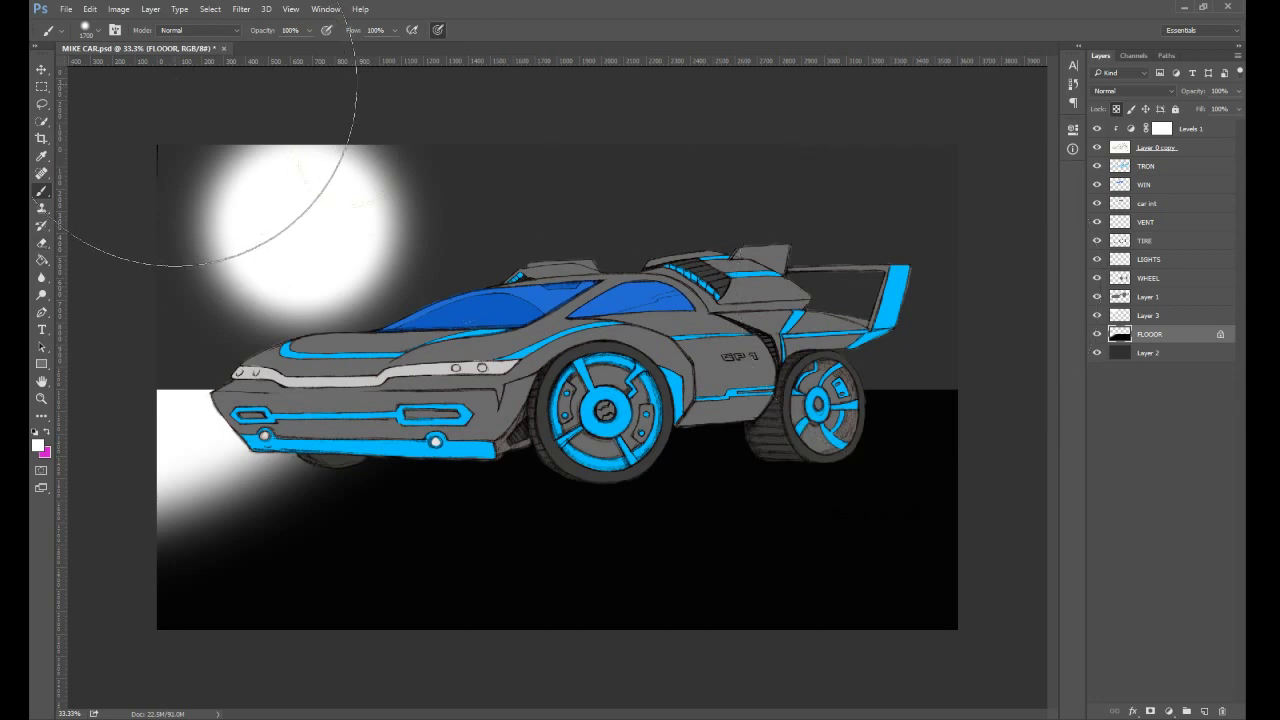
# - Blacken the car's line art with a clipped Hue/Saturation adjustment layer above Levels 1
pyautogui.click(1155, 300)
pyautogui.scroll(3, 665, 357)
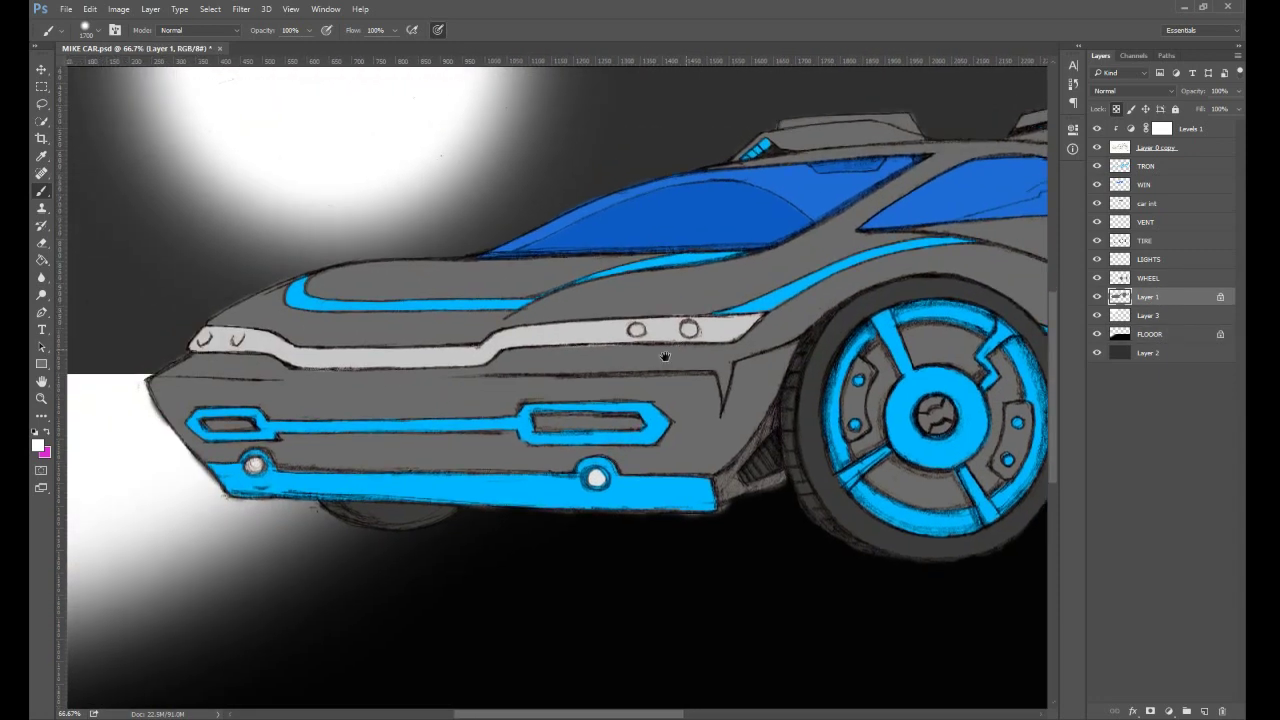
pyautogui.moveTo(665, 357); pyautogui.dragTo(667, 359)
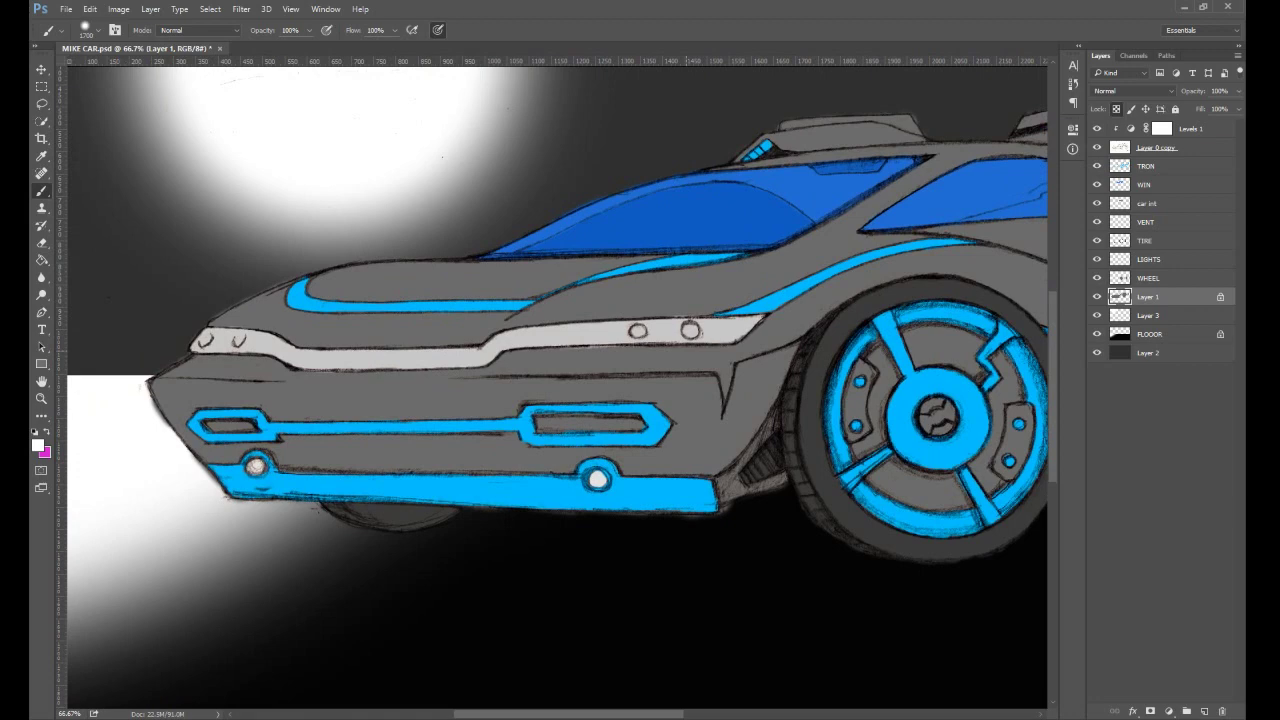
pyautogui.doubleClick(1131, 128)
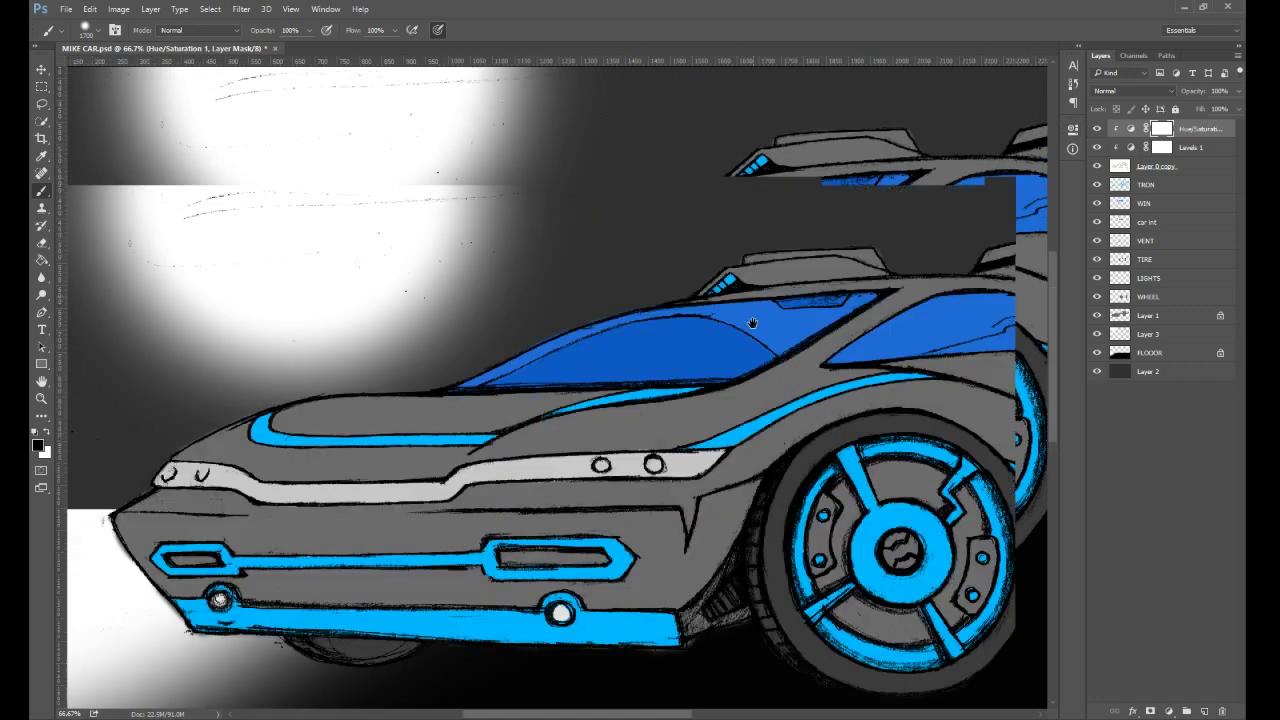
pyautogui.moveTo(814, 162)
pyautogui.mouseDown()
pyautogui.moveTo(777, 371)
pyautogui.moveTo(806, 418)
pyautogui.mouseUp()
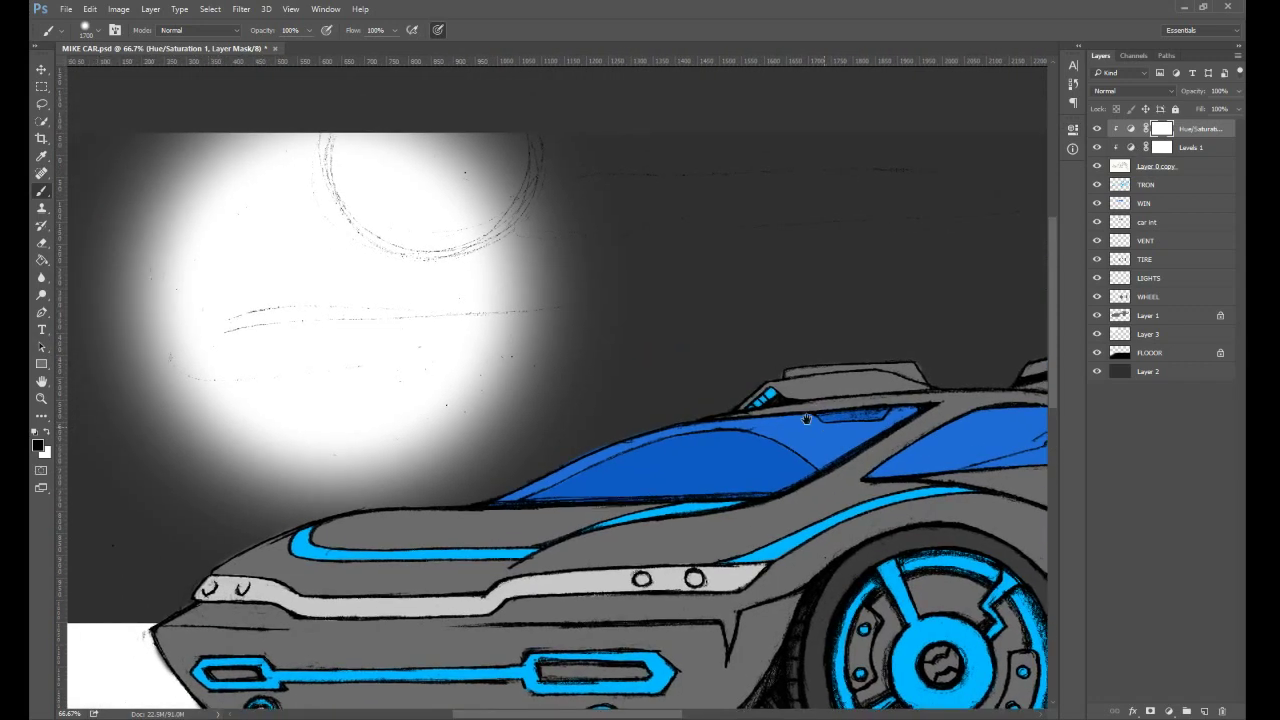
pyautogui.moveTo(806, 418); pyautogui.dragTo(814, 429)
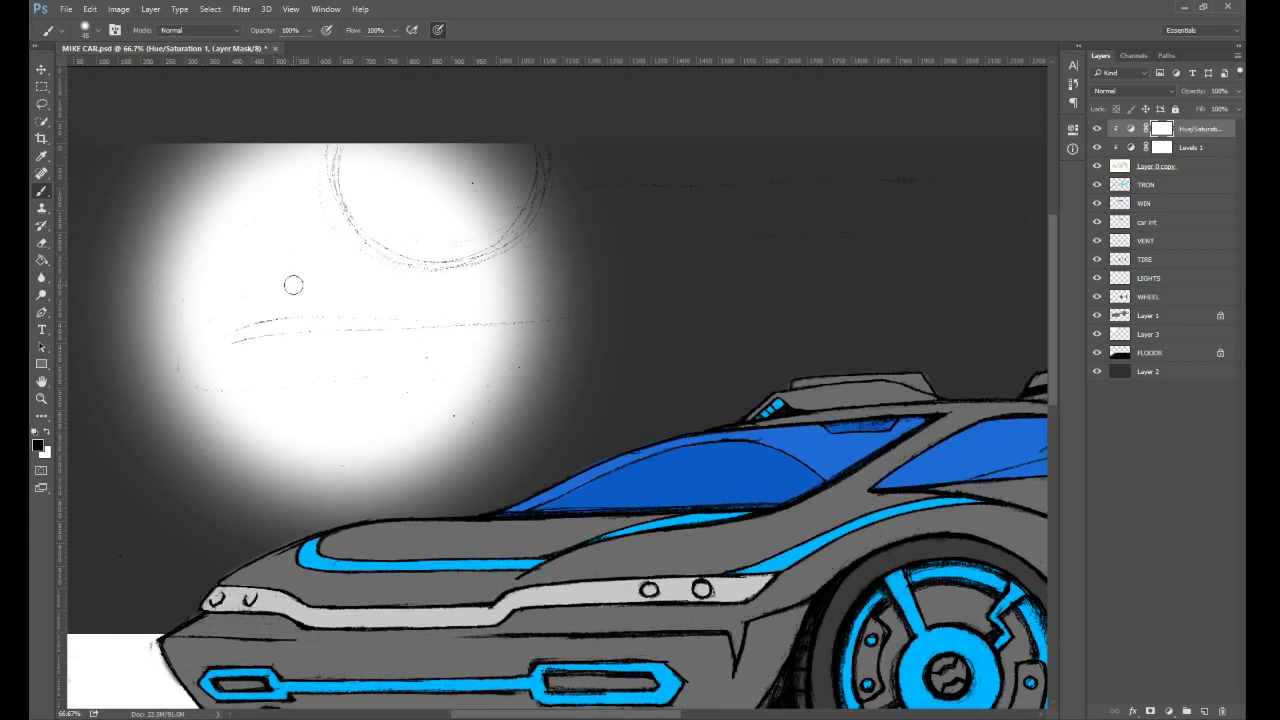
# - Paint out the stray sketch lines over the moon on Layer 0 copy with a white 600 px brush
pyautogui.press(']')
pyautogui.press(']')
pyautogui.press(']')
pyautogui.press(']')
pyautogui.press(']')
pyautogui.press(']')
pyautogui.press(']')
pyautogui.press(']')
pyautogui.press(']')
pyautogui.press(']')
pyautogui.press(']')
pyautogui.press(']')
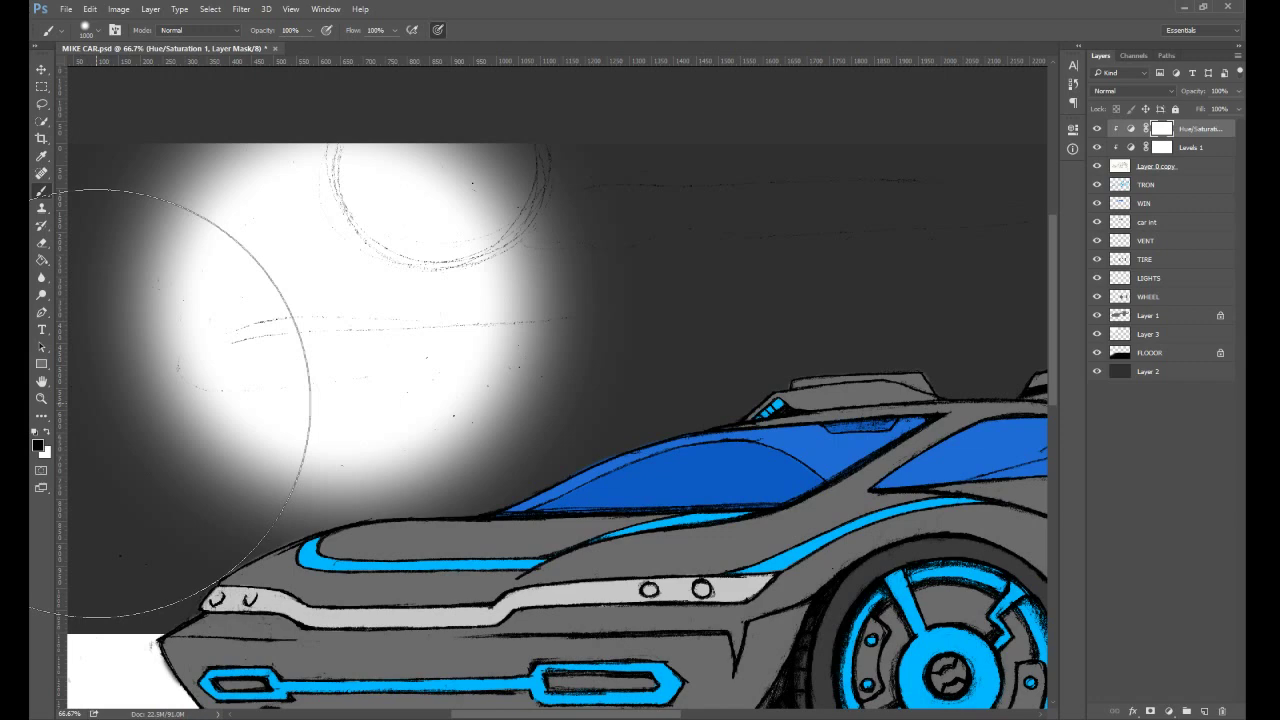
pyautogui.press('x')
pyautogui.press('[')
pyautogui.press('[')
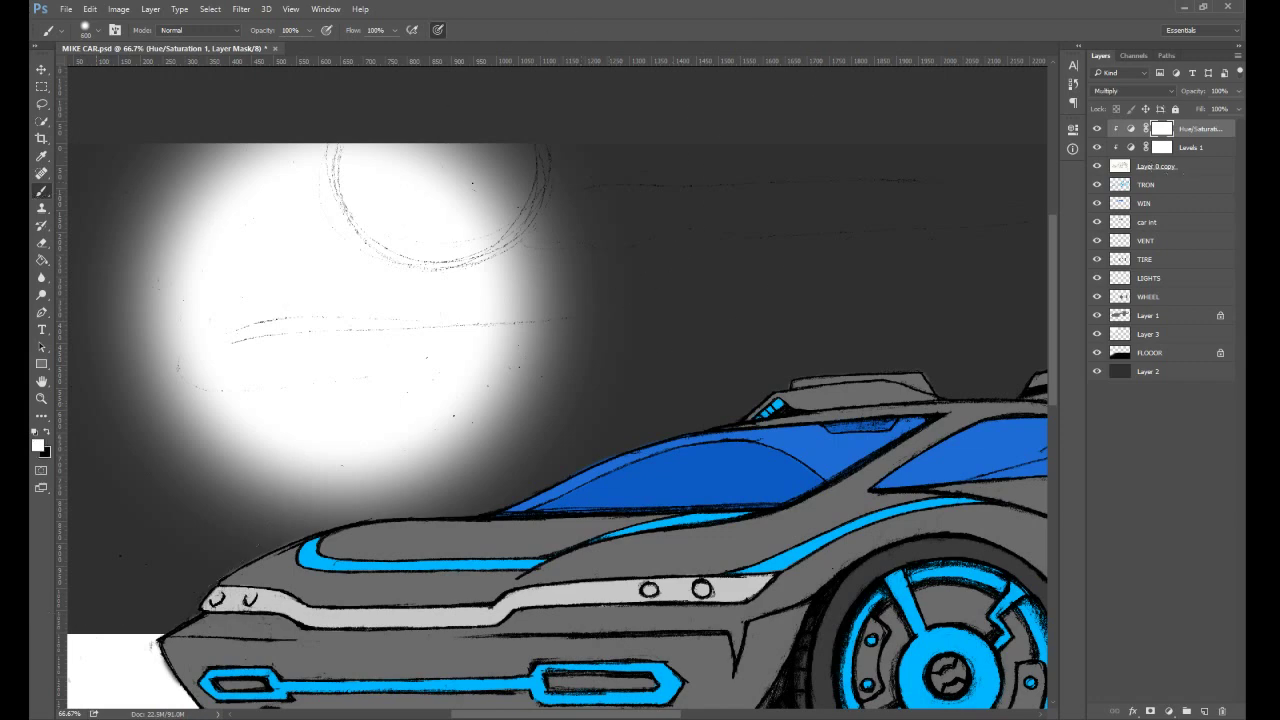
pyautogui.click(1158, 166)
pyautogui.moveTo(457, 171)
pyautogui.mouseDown()
pyautogui.moveTo(213, 353)
pyautogui.moveTo(286, 329)
pyautogui.moveTo(451, 351)
pyautogui.moveTo(543, 155)
pyautogui.mouseUp()
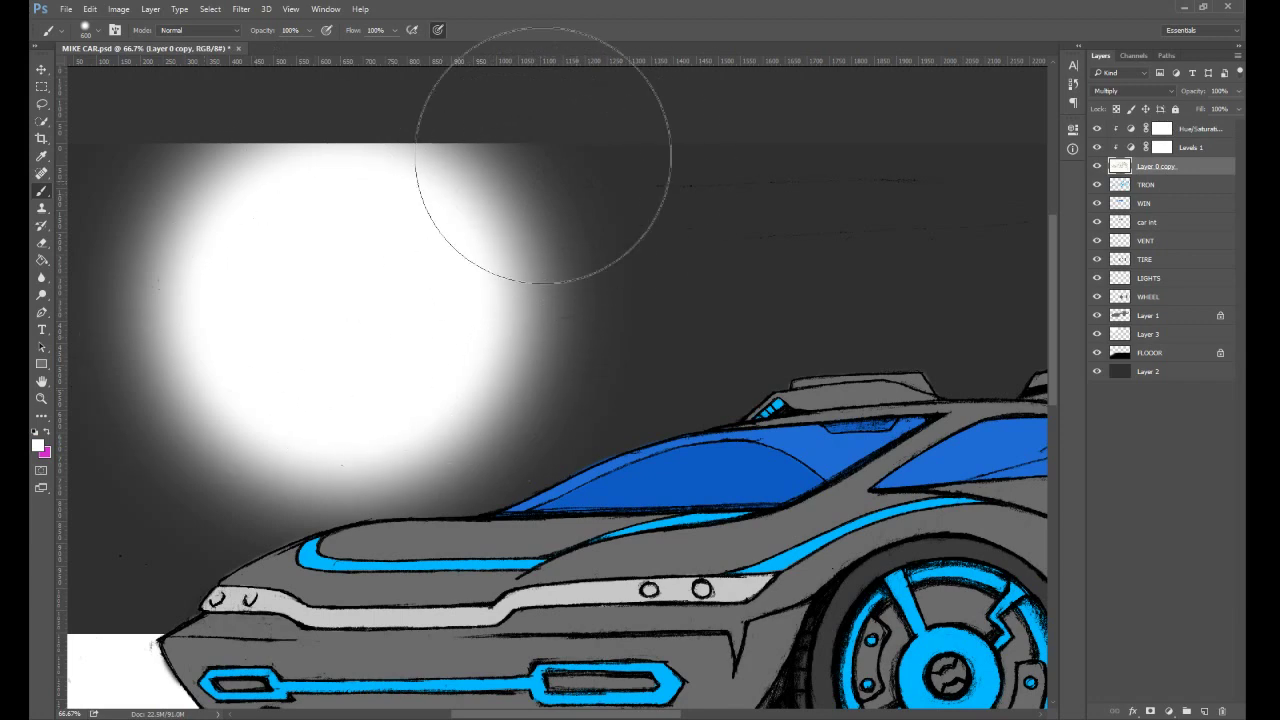
# - Clear the remaining sketch marks in the sky above the roof and around the rear wing, using a 50 px white brush for tight areas
pyautogui.moveTo(966, 212); pyautogui.dragTo(555, 180)
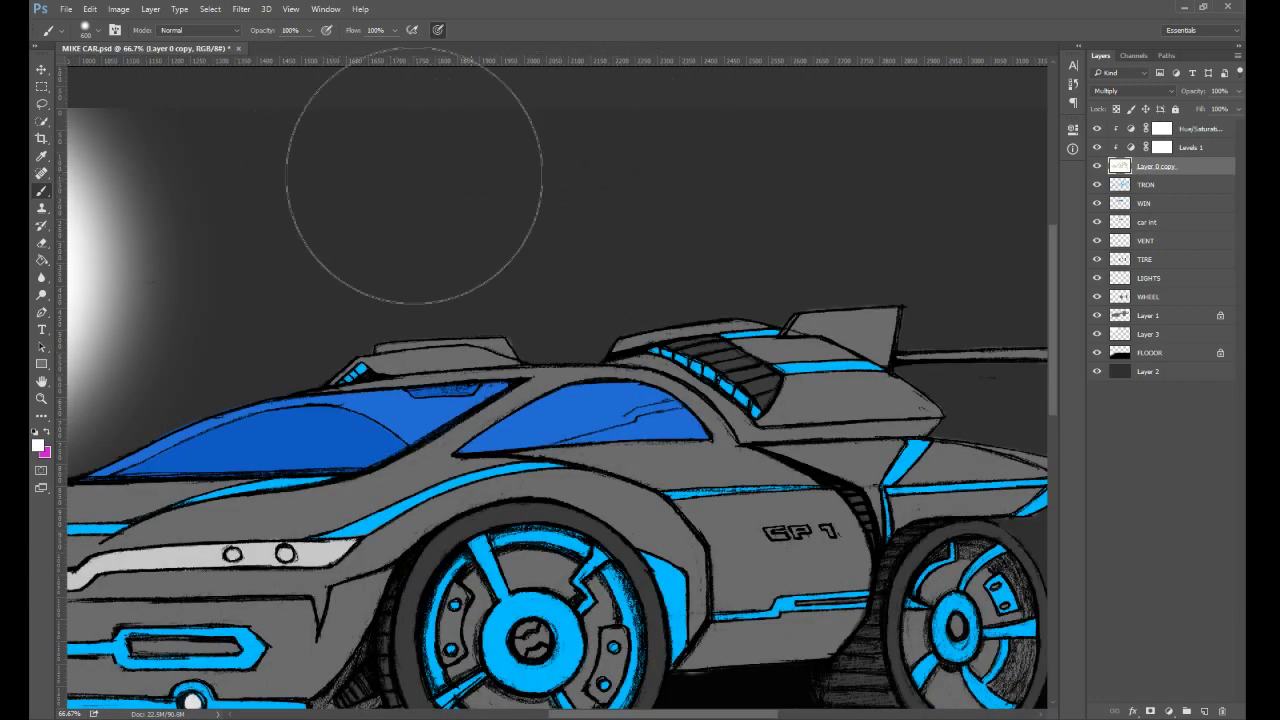
pyautogui.moveTo(614, 214); pyautogui.dragTo(432, 210)
pyautogui.moveTo(701, 225); pyautogui.dragTo(381, 200)
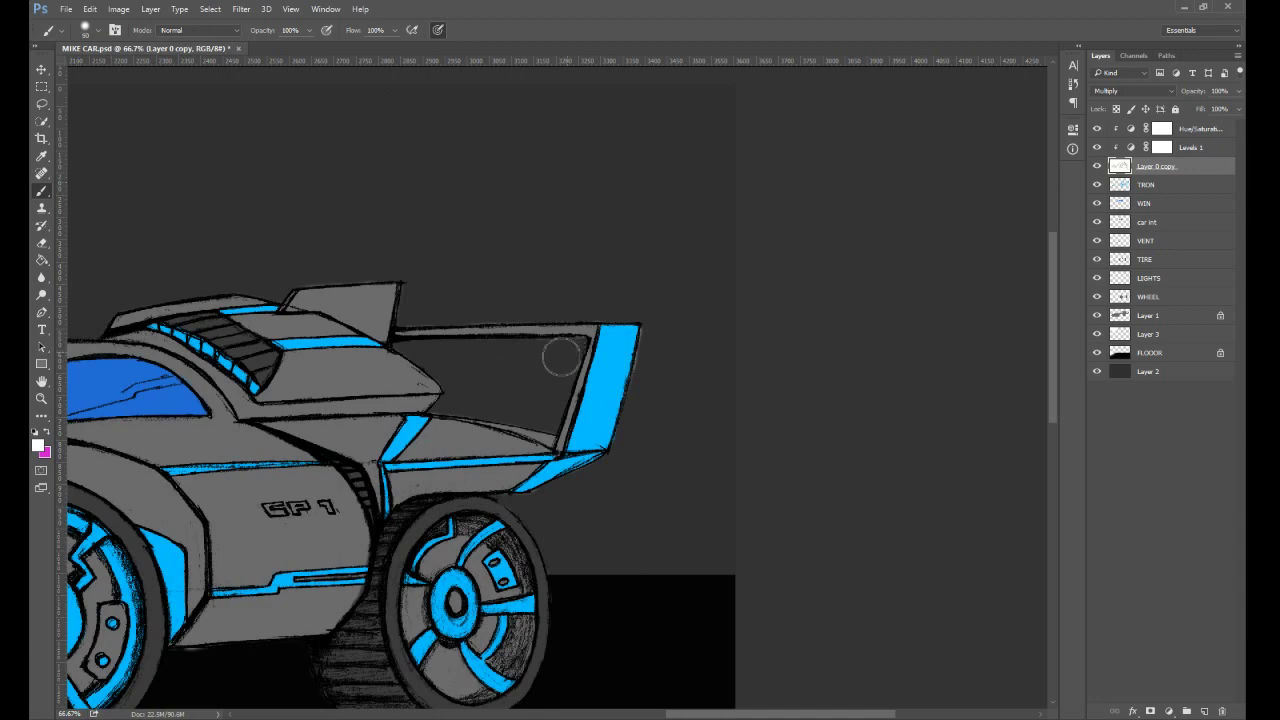
pyautogui.moveTo(571, 502); pyautogui.dragTo(813, 198)
pyautogui.moveTo(577, 388); pyautogui.dragTo(948, 491)
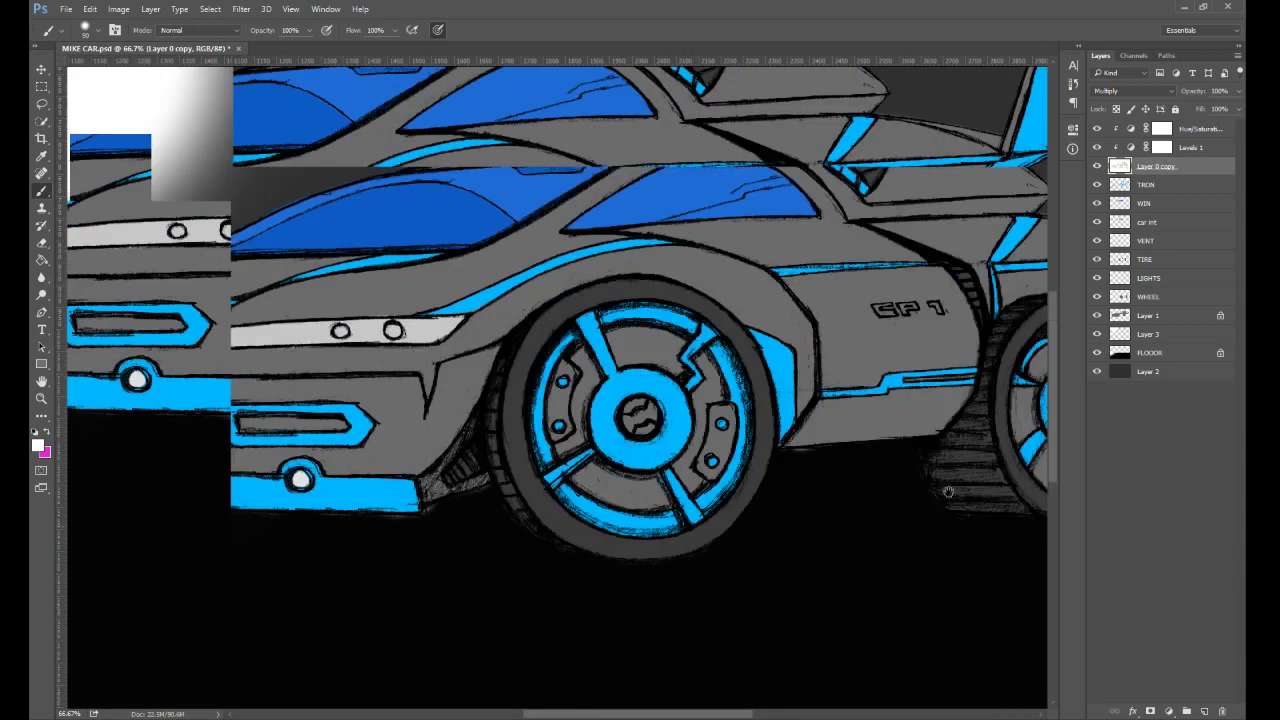
pyautogui.moveTo(552, 500); pyautogui.dragTo(796, 509)
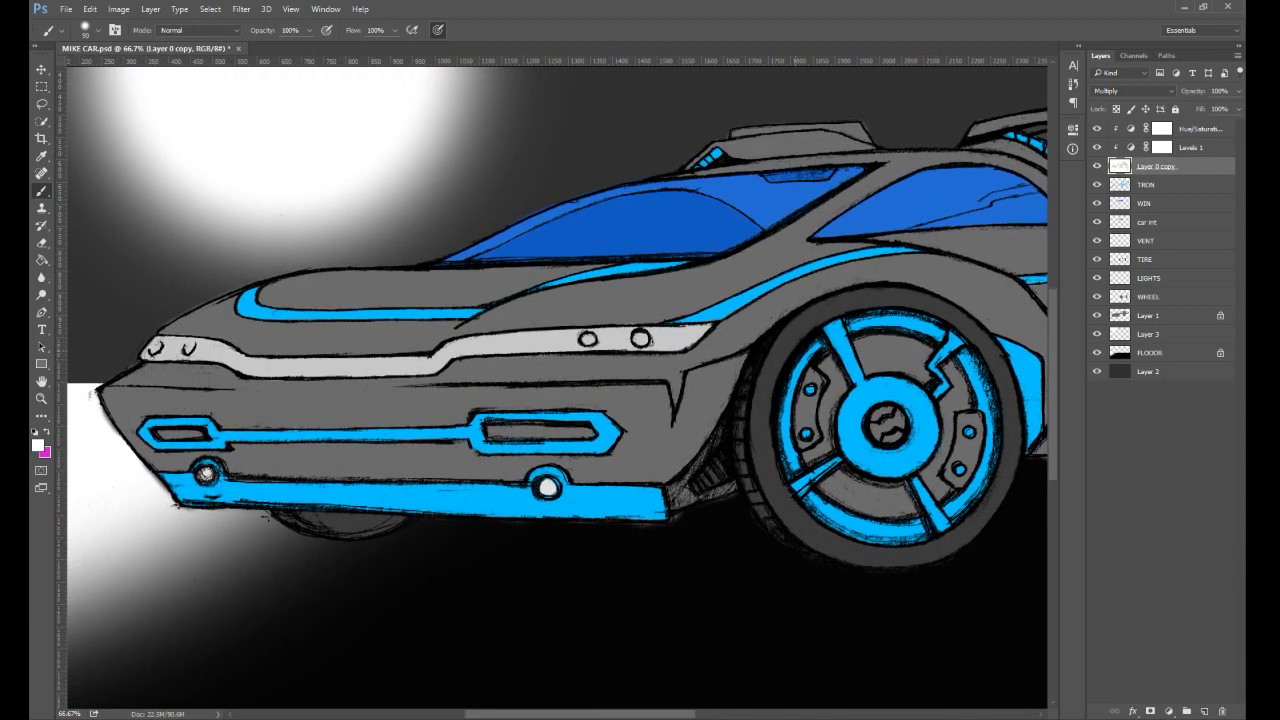
# - On Layer 1, shade the car's front bumper with a sampled dark grey, using a 300 px brush at 47% opacity
pyautogui.click(1165, 316)
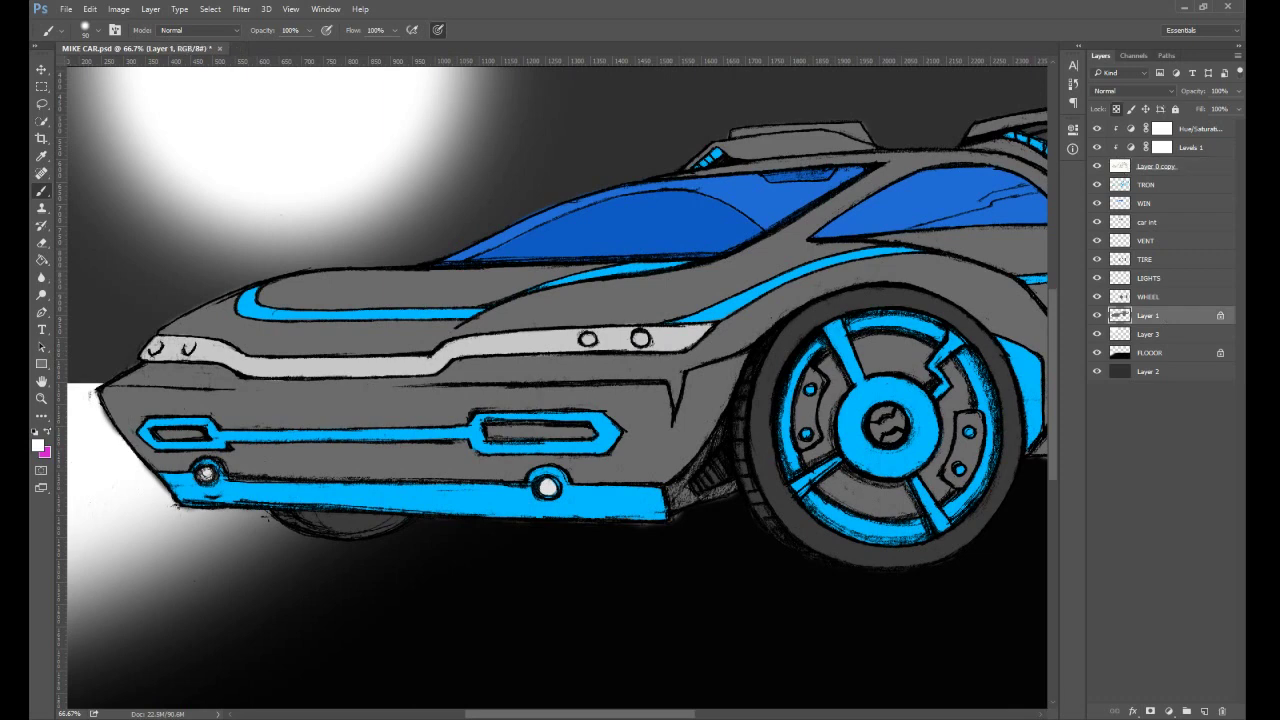
pyautogui.keyDown('alt'); pyautogui.click(519, 298); pyautogui.keyUp('alt')
pyautogui.press(']')
pyautogui.press(']')
pyautogui.press(']')
pyautogui.press(']')
pyautogui.press(']')
pyautogui.press(']')
pyautogui.press(']')
pyautogui.click(309, 30)
pyautogui.click(292, 46)
pyautogui.moveTo(712, 408)
pyautogui.mouseDown()
pyautogui.moveTo(682, 496)
pyautogui.moveTo(708, 478)
pyautogui.moveTo(670, 523)
pyautogui.moveTo(758, 394)
pyautogui.moveTo(716, 404)
pyautogui.moveTo(705, 444)
pyautogui.moveTo(647, 441)
pyautogui.moveTo(639, 419)
pyautogui.moveTo(545, 416)
pyautogui.moveTo(85, 436)
pyautogui.moveTo(125, 454)
pyautogui.moveTo(290, 466)
pyautogui.moveTo(645, 475)
pyautogui.mouseUp()
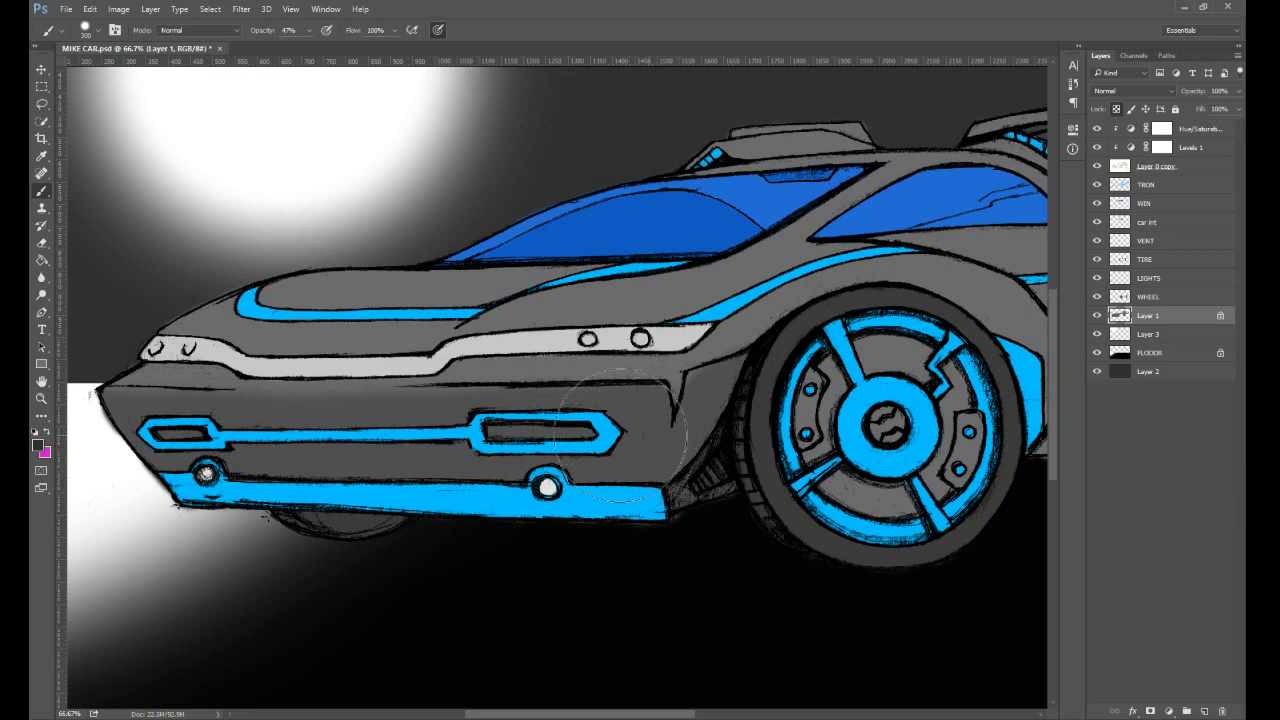
pyautogui.moveTo(620, 435)
pyautogui.mouseDown()
pyautogui.moveTo(371, 443)
pyautogui.moveTo(423, 429)
pyautogui.moveTo(300, 457)
pyautogui.moveTo(160, 430)
pyautogui.moveTo(651, 423)
pyautogui.moveTo(634, 476)
pyautogui.moveTo(204, 495)
pyautogui.mouseUp()
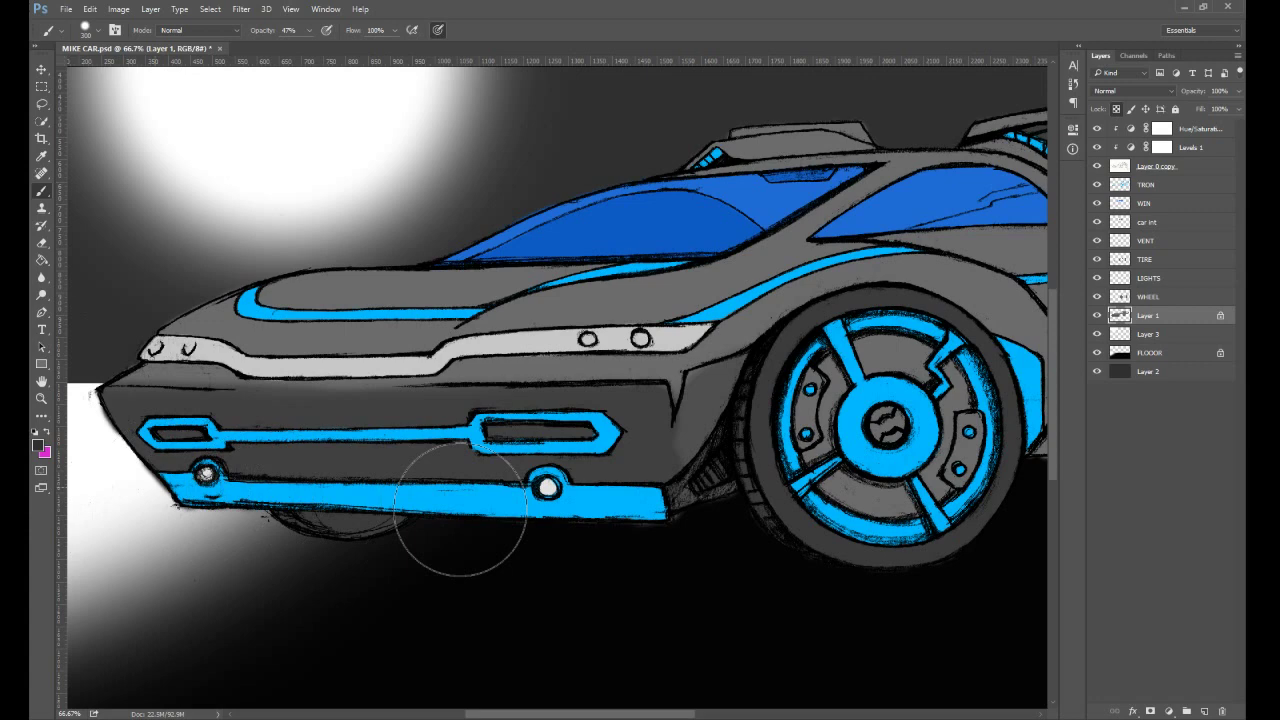
pyautogui.moveTo(709, 480)
pyautogui.mouseDown()
pyautogui.moveTo(774, 450)
pyautogui.moveTo(726, 497)
pyautogui.mouseUp()
# - Shade the lower side panel and the underside of the rear wing with a darker sampled grey and a 100 px brush
pyautogui.press('[')
pyautogui.press('[')
pyautogui.press('[')
pyautogui.press('[')
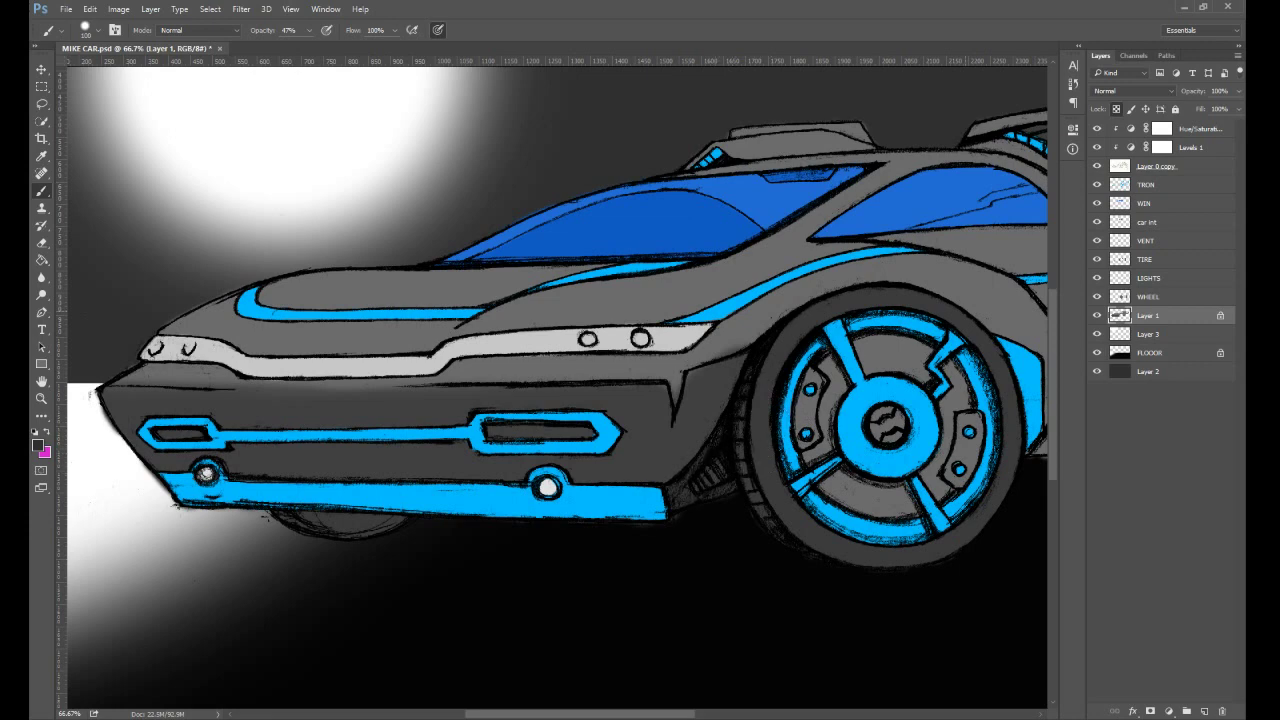
pyautogui.moveTo(933, 396); pyautogui.dragTo(472, 412)
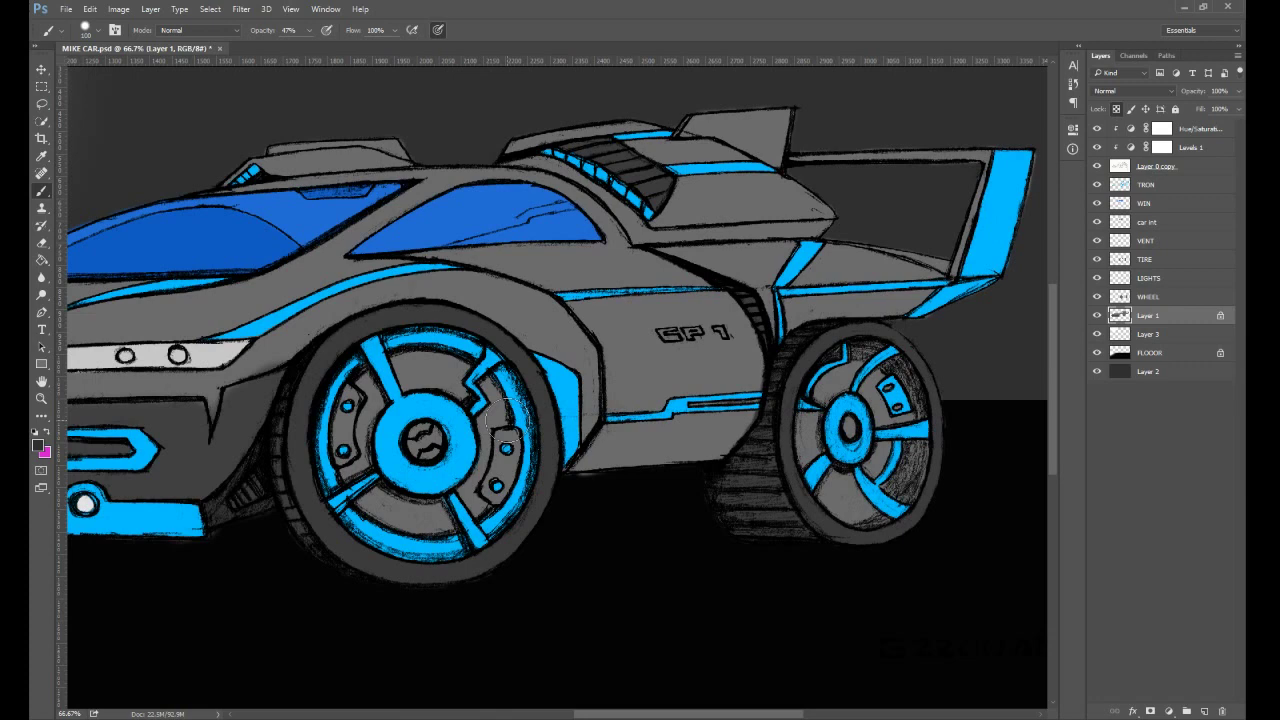
pyautogui.moveTo(575, 447); pyautogui.dragTo(762, 430)
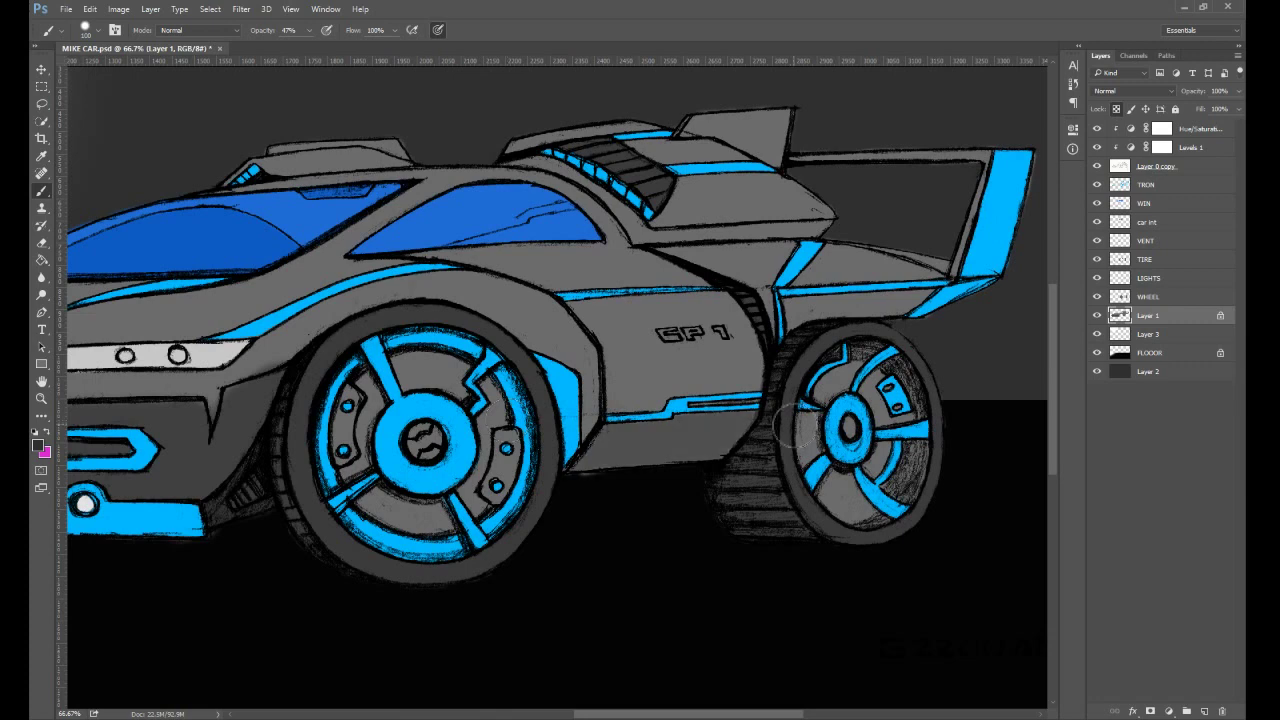
pyautogui.moveTo(788, 306); pyautogui.dragTo(937, 296)
pyautogui.hotkey('ctrl', 'z')
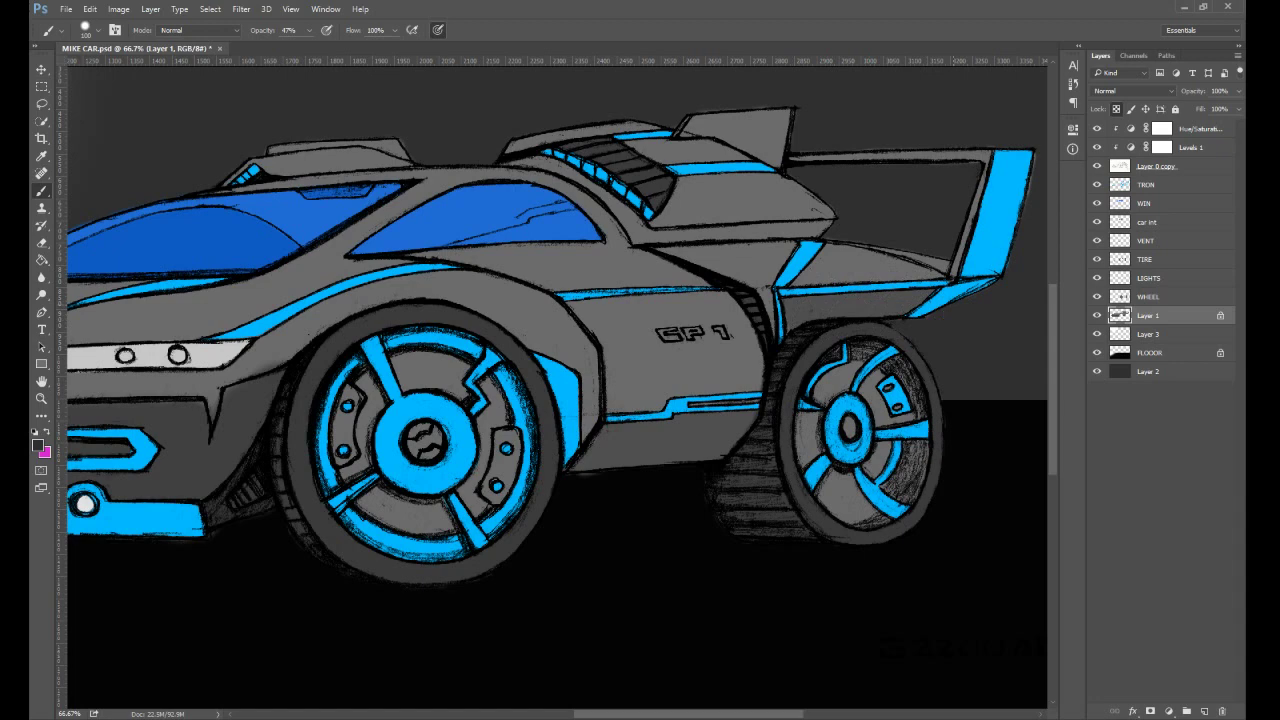
pyautogui.keyDown('alt'); pyautogui.click(855, 341); pyautogui.keyUp('alt')
pyautogui.moveTo(595, 440)
pyautogui.mouseDown()
pyautogui.moveTo(586, 471)
pyautogui.moveTo(600, 440)
pyautogui.moveTo(703, 424)
pyautogui.mouseUp()
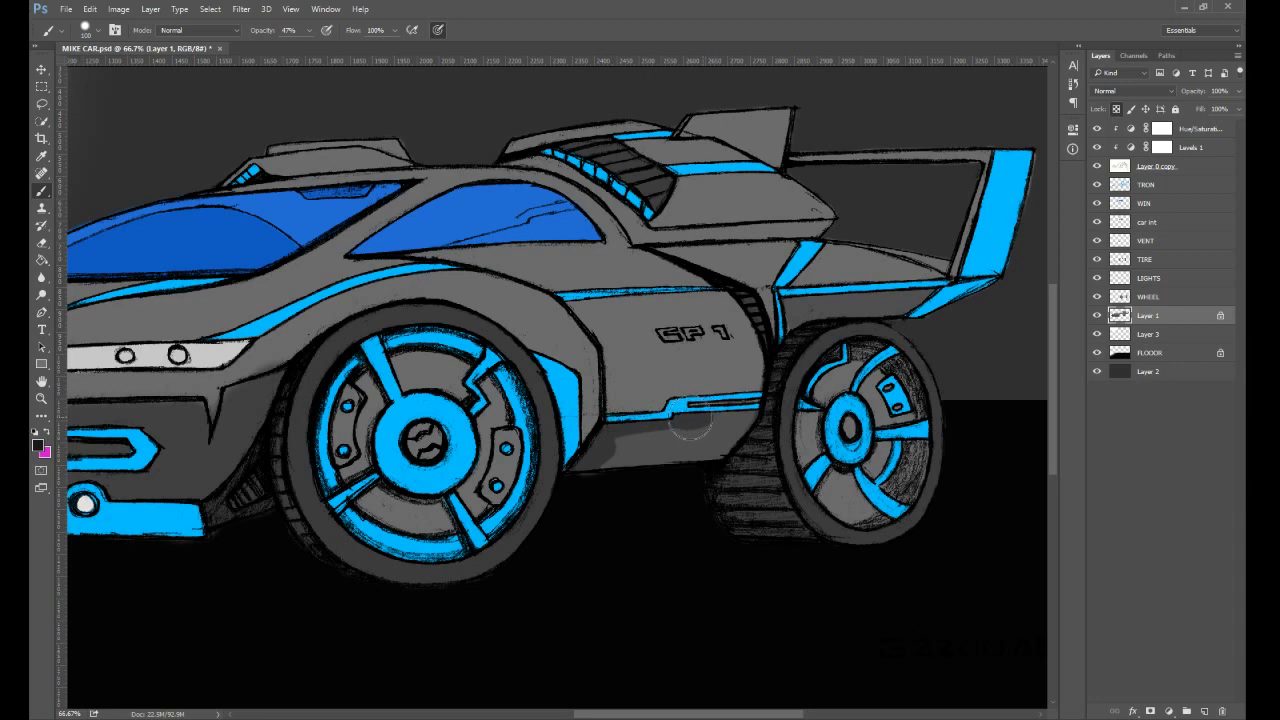
pyautogui.moveTo(690, 425)
pyautogui.mouseDown()
pyautogui.moveTo(798, 315)
pyautogui.moveTo(897, 301)
pyautogui.moveTo(800, 303)
pyautogui.moveTo(890, 297)
pyautogui.moveTo(882, 307)
pyautogui.moveTo(937, 320)
pyautogui.mouseUp()
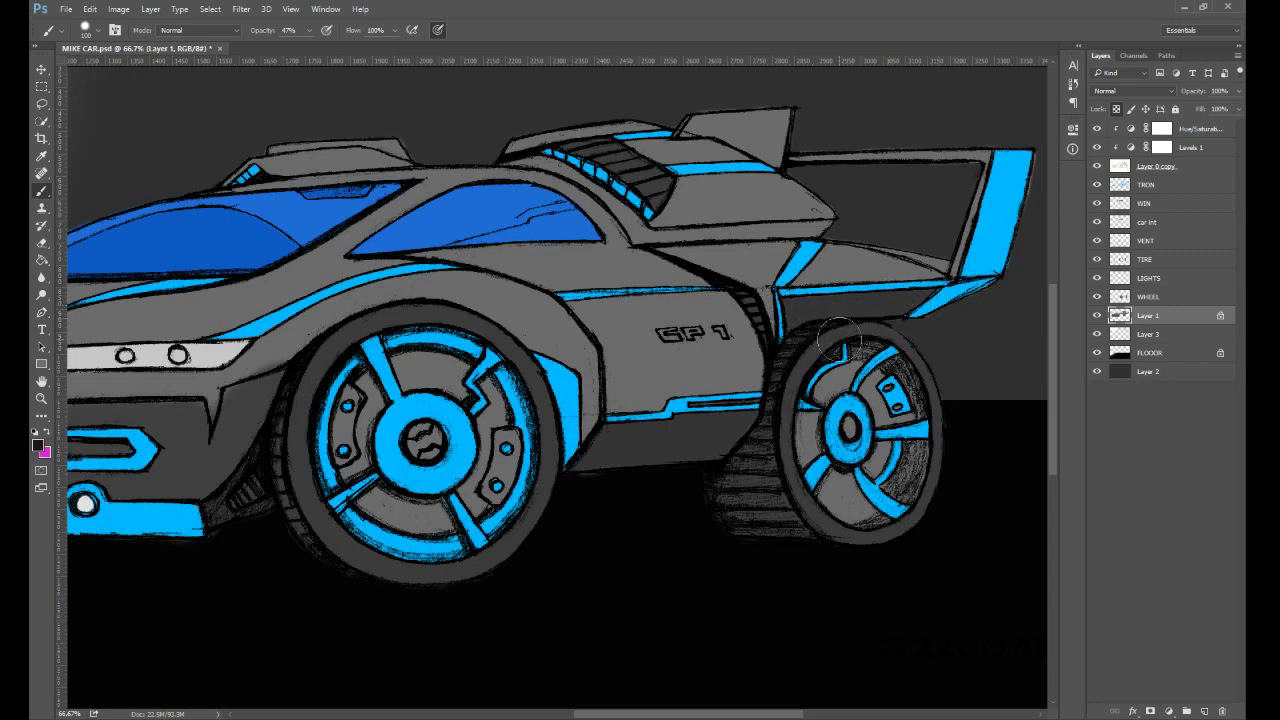
# - Darken the whole front bumper around the blue trim with another pass of the darker grey
pyautogui.moveTo(557, 420); pyautogui.dragTo(915, 371)
pyautogui.moveTo(692, 385); pyautogui.dragTo(726, 393)
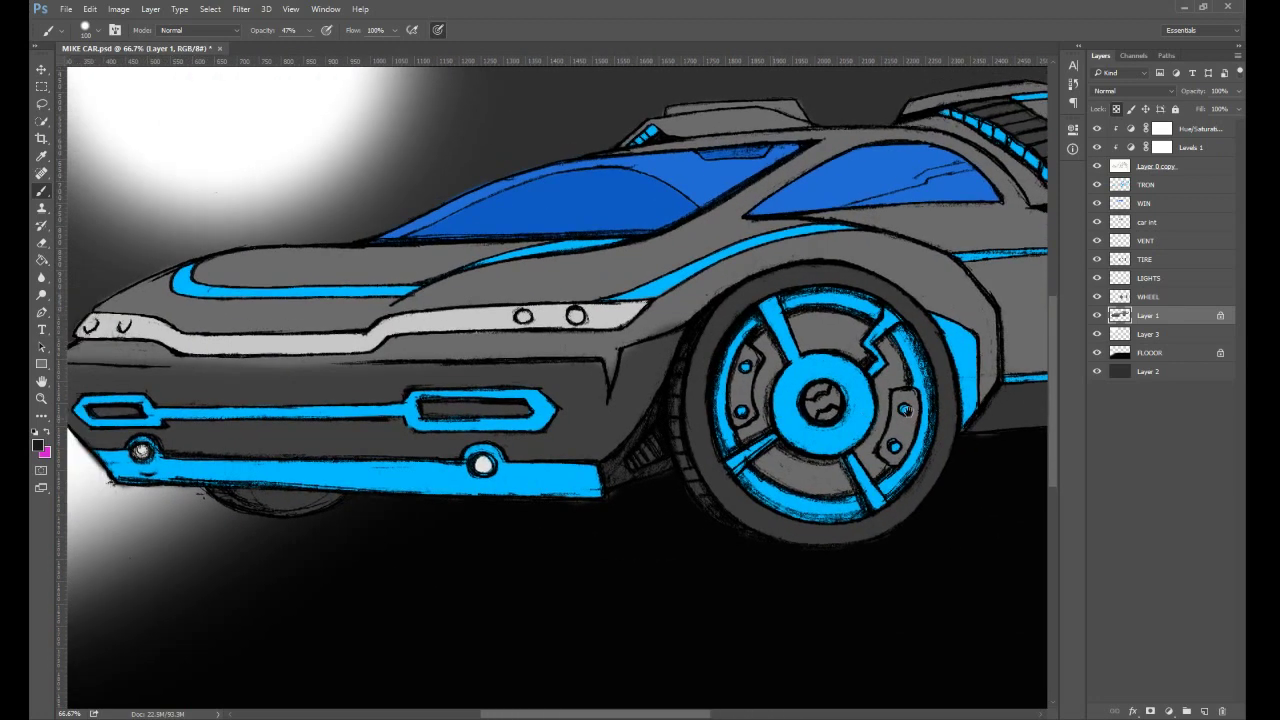
pyautogui.moveTo(906, 409); pyautogui.dragTo(1127, 411)
pyautogui.moveTo(848, 371)
pyautogui.mouseDown()
pyautogui.moveTo(840, 450)
pyautogui.moveTo(800, 441)
pyautogui.moveTo(814, 374)
pyautogui.moveTo(699, 377)
pyautogui.mouseUp()
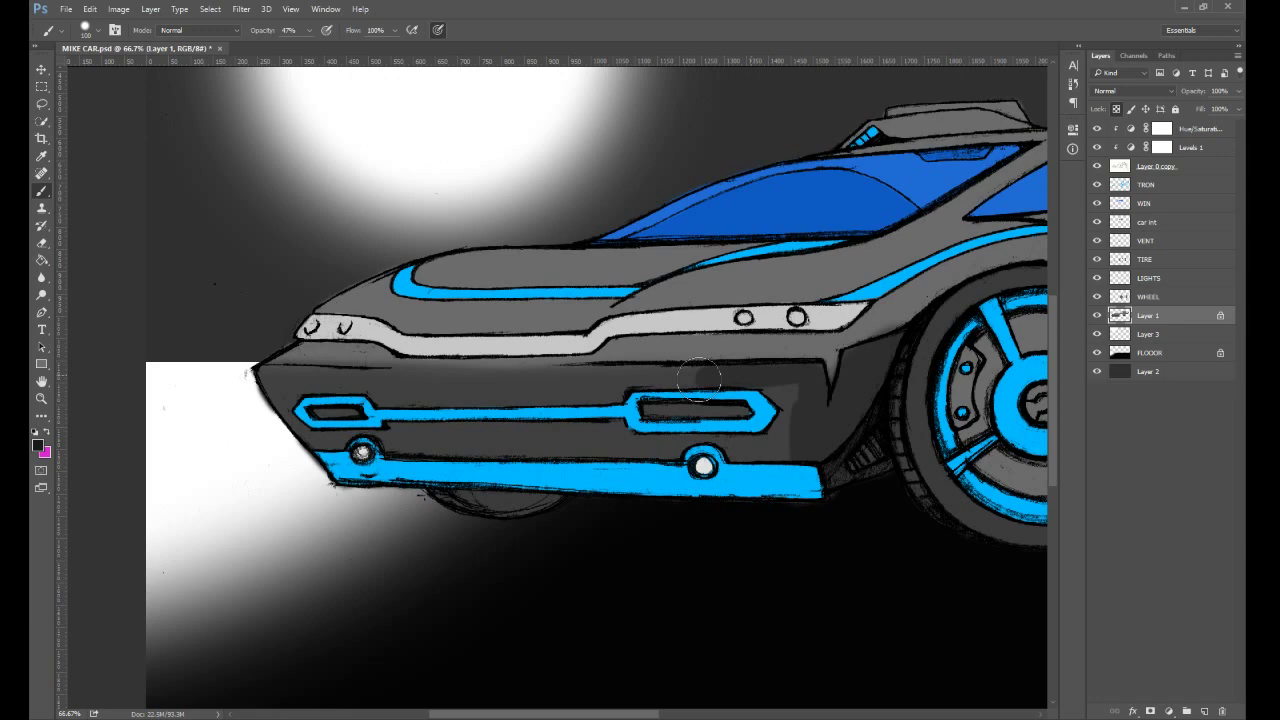
pyautogui.moveTo(699, 379)
pyautogui.mouseDown()
pyautogui.moveTo(510, 448)
pyautogui.moveTo(767, 453)
pyautogui.moveTo(438, 454)
pyautogui.moveTo(731, 409)
pyautogui.moveTo(770, 389)
pyautogui.moveTo(781, 457)
pyautogui.moveTo(778, 439)
pyautogui.moveTo(619, 409)
pyautogui.moveTo(671, 418)
pyautogui.moveTo(253, 417)
pyautogui.mouseUp()
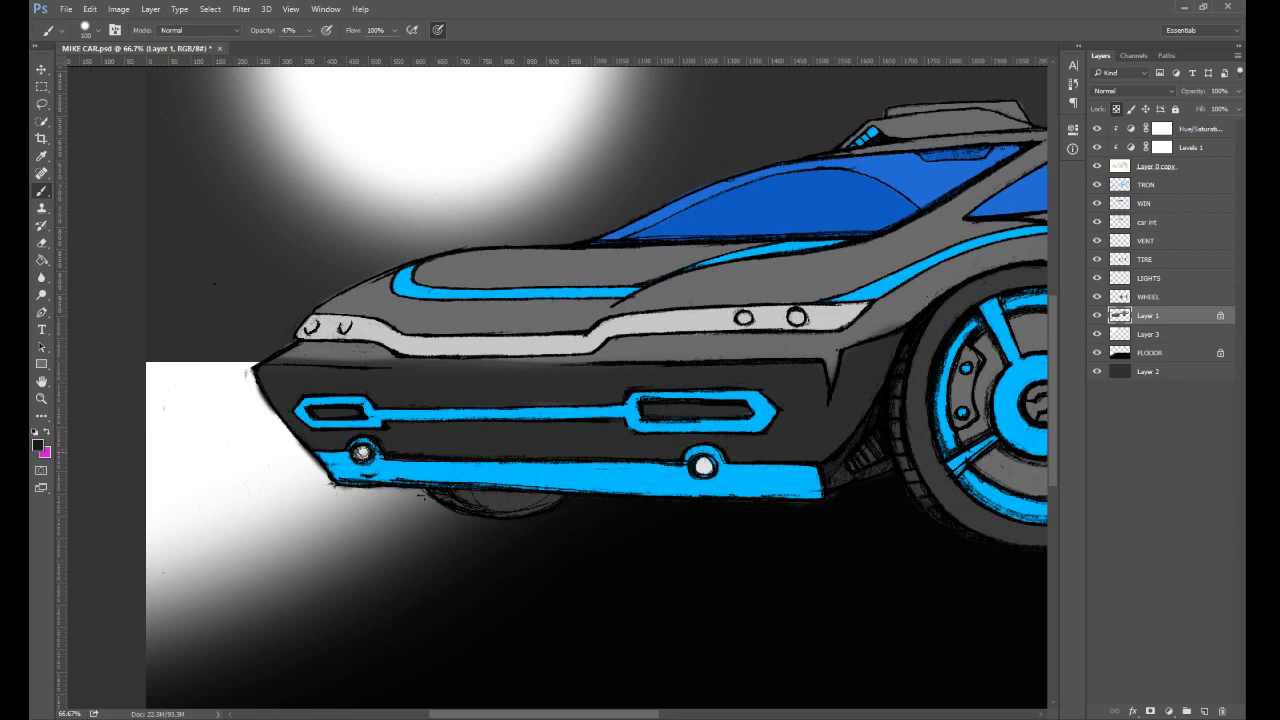
# - Shade the bodywork arch above the front wheel on Layer 1 with the dark 100 px brush at 22% opacity
pyautogui.moveTo(1007, 406); pyautogui.dragTo(618, 437)
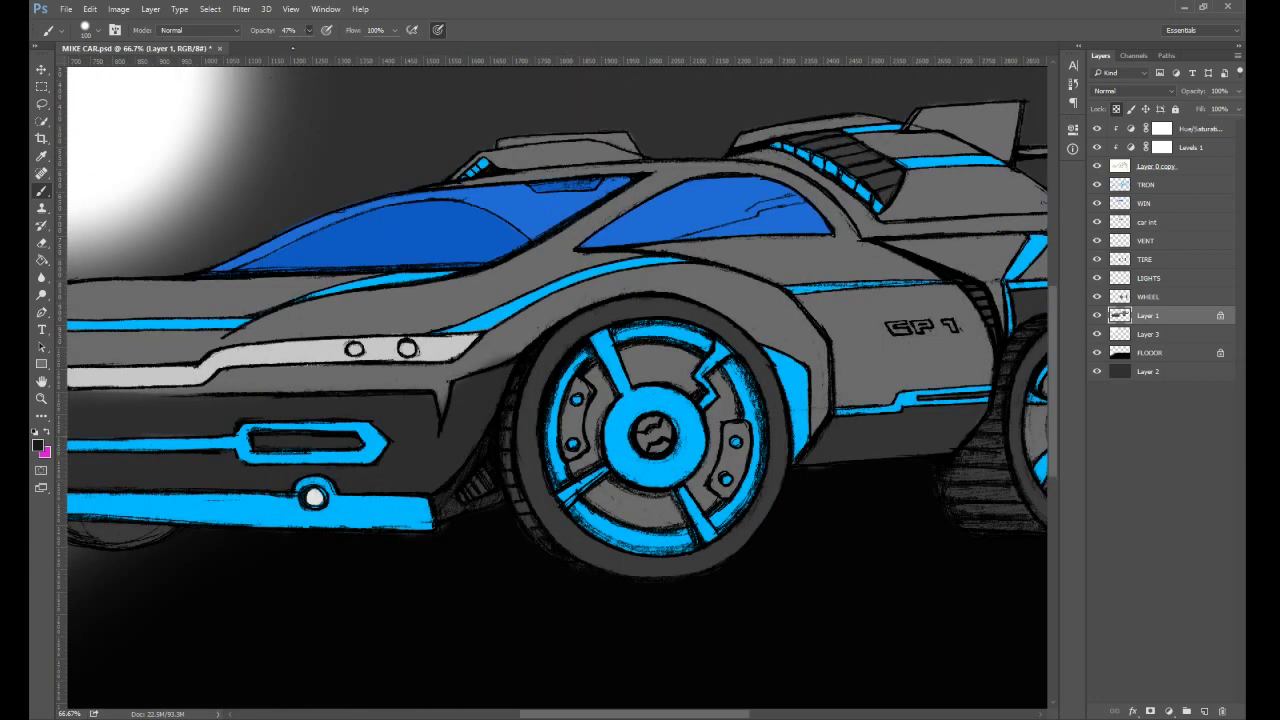
pyautogui.press('2')
pyautogui.press('2')
pyautogui.moveTo(806, 432)
pyautogui.mouseDown()
pyautogui.moveTo(822, 336)
pyautogui.moveTo(814, 419)
pyautogui.moveTo(809, 349)
pyautogui.moveTo(789, 322)
pyautogui.moveTo(804, 349)
pyautogui.moveTo(747, 320)
pyautogui.mouseUp()
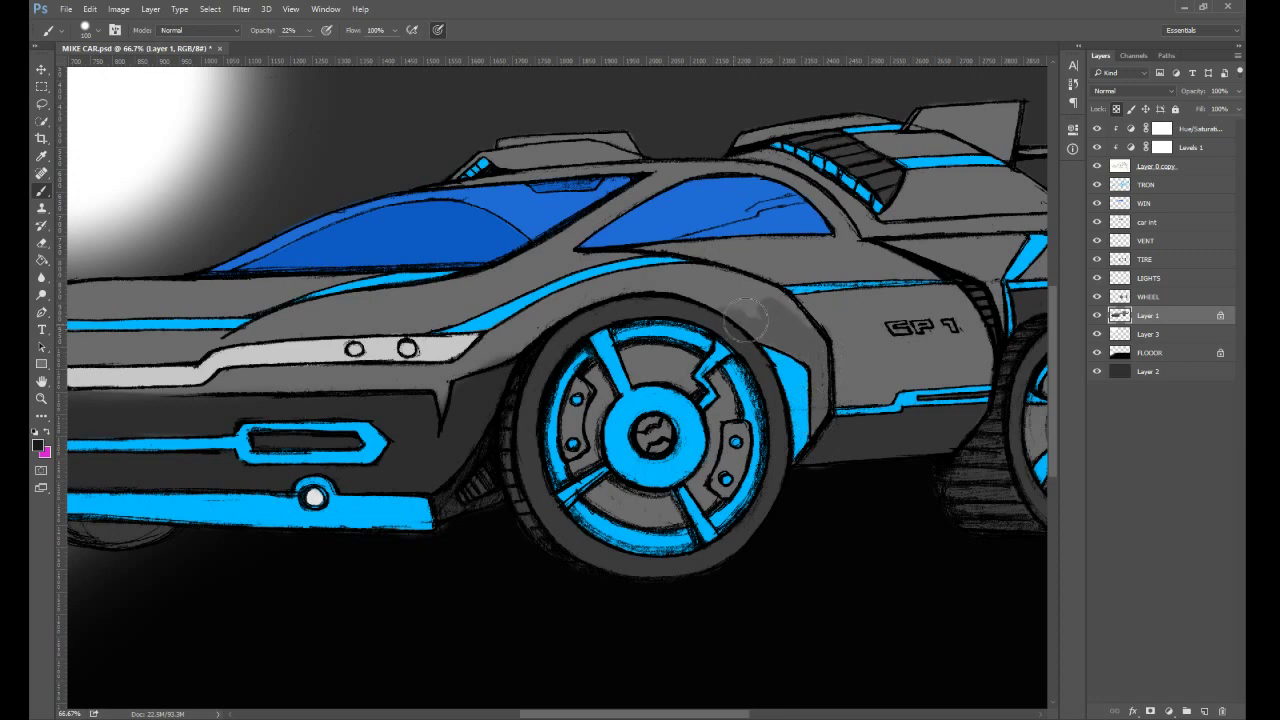
pyautogui.moveTo(747, 320)
pyautogui.mouseDown()
pyautogui.moveTo(744, 289)
pyautogui.moveTo(671, 283)
pyautogui.moveTo(693, 289)
pyautogui.moveTo(580, 298)
pyautogui.moveTo(510, 335)
pyautogui.mouseUp()
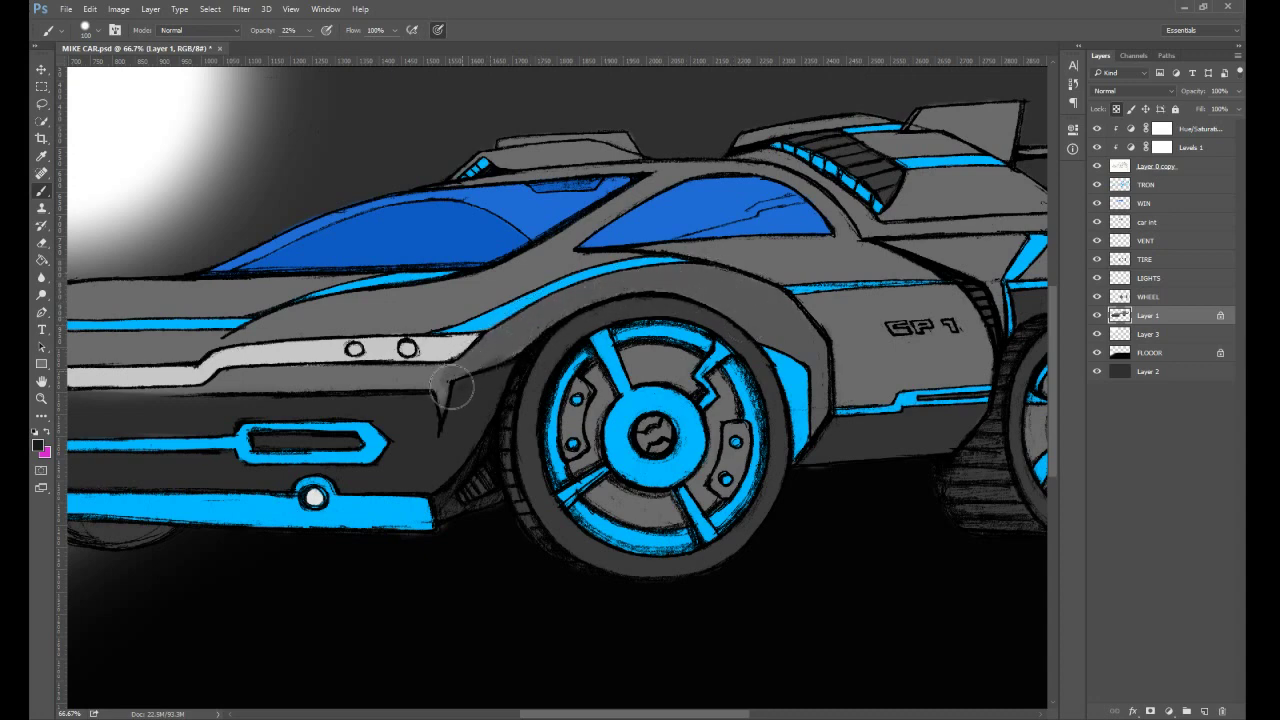
# - Deepen the strip beneath the headlights and the bumper area around the blue trim at 22% opacity
pyautogui.moveTo(452, 388)
pyautogui.mouseDown()
pyautogui.moveTo(340, 380)
pyautogui.moveTo(100, 405)
pyautogui.mouseUp()
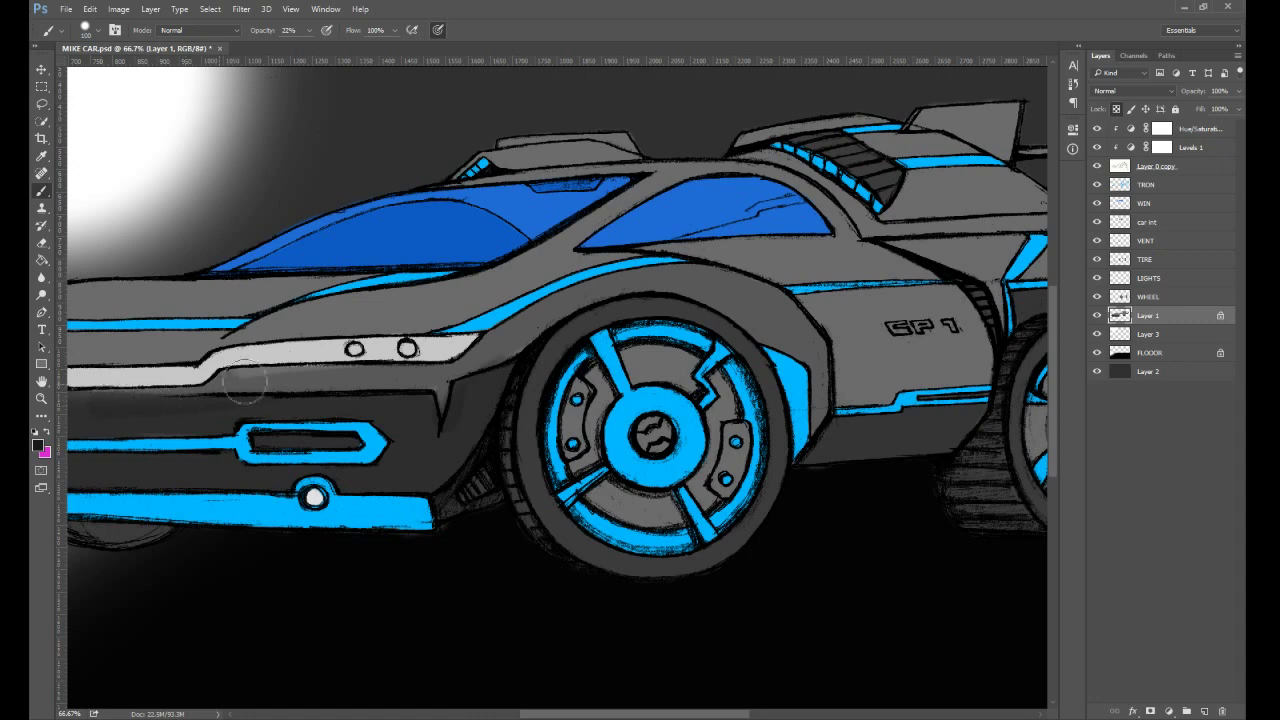
pyautogui.moveTo(244, 381); pyautogui.dragTo(348, 375)
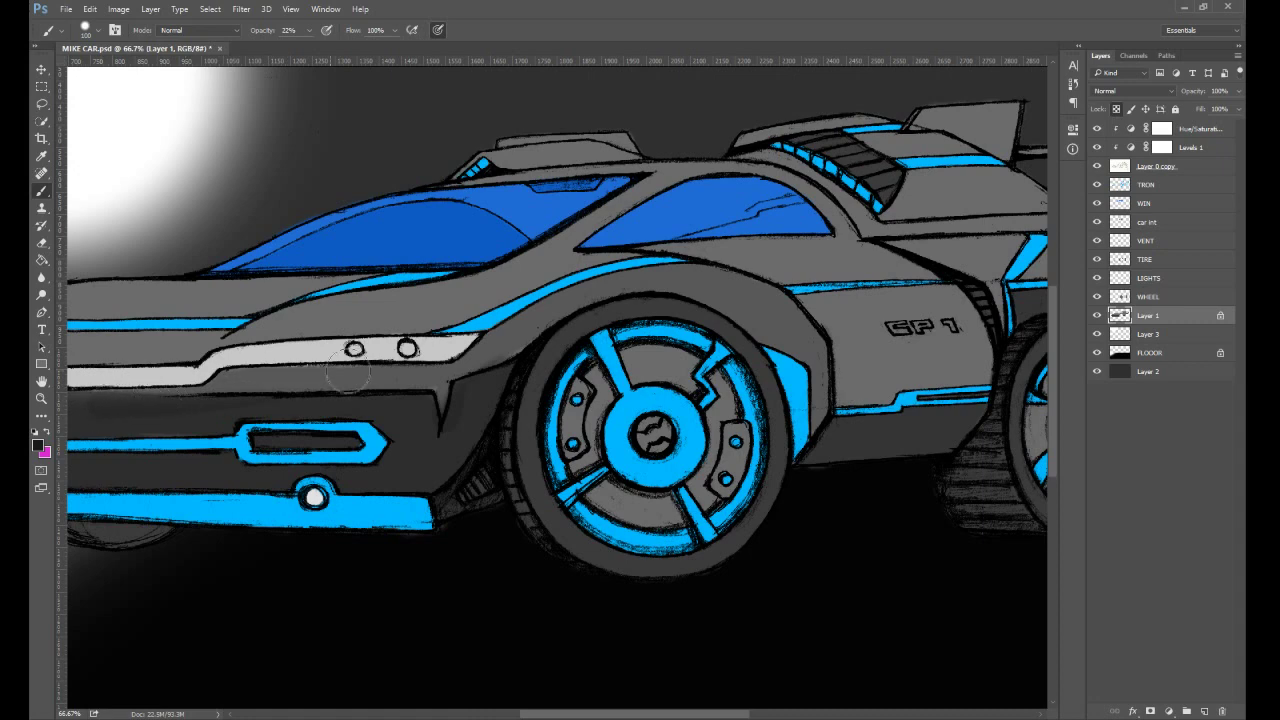
pyautogui.moveTo(118, 423)
pyautogui.mouseDown()
pyautogui.moveTo(162, 476)
pyautogui.moveTo(116, 426)
pyautogui.moveTo(167, 452)
pyautogui.moveTo(252, 460)
pyautogui.mouseUp()
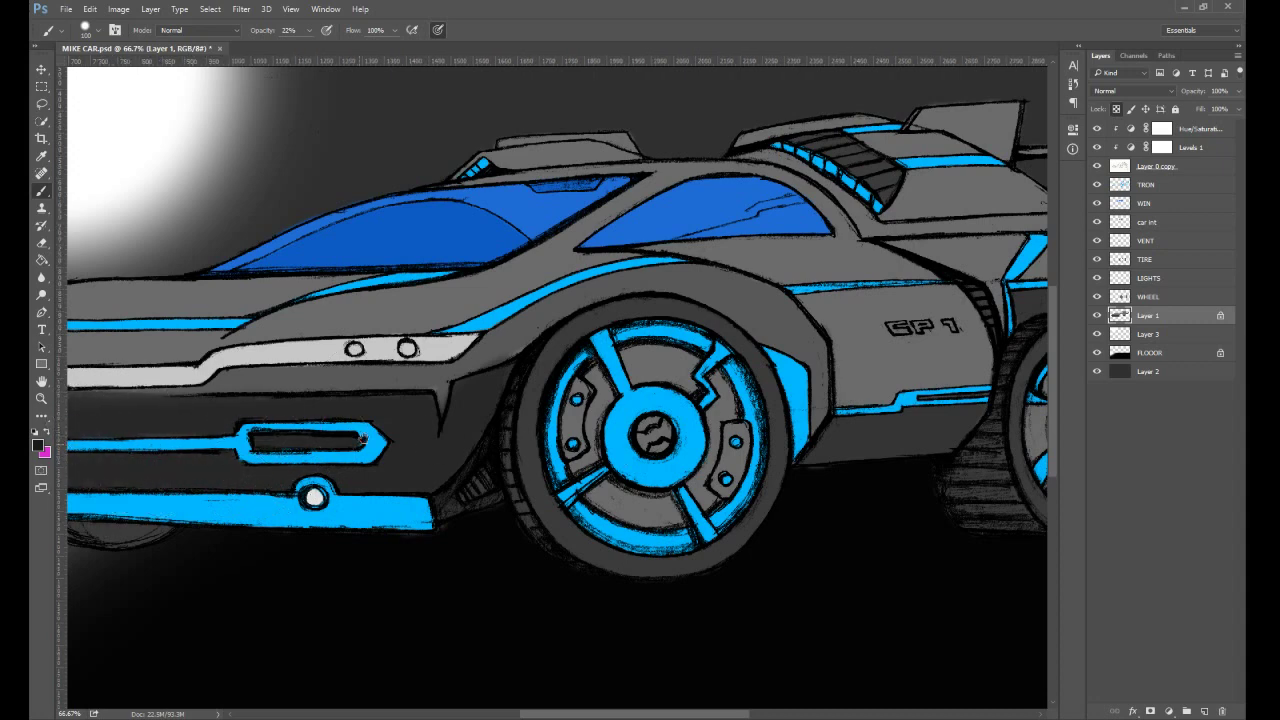
# - Sample the bumper's dark grey and even out the shading across the whole front bumper at 100% brush opacity
pyautogui.moveTo(531, 412); pyautogui.dragTo(788, 405)
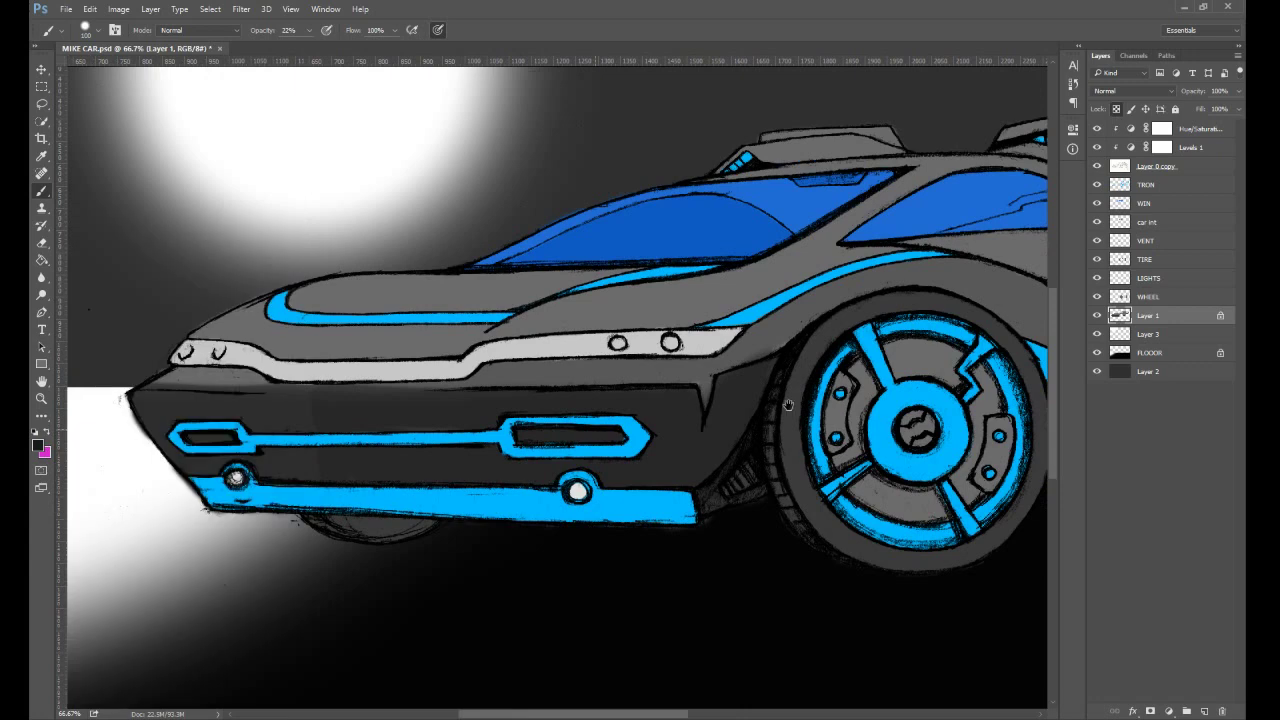
pyautogui.moveTo(788, 405); pyautogui.dragTo(1055, 393)
pyautogui.keyDown('alt'); pyautogui.click(624, 400); pyautogui.keyUp('alt')
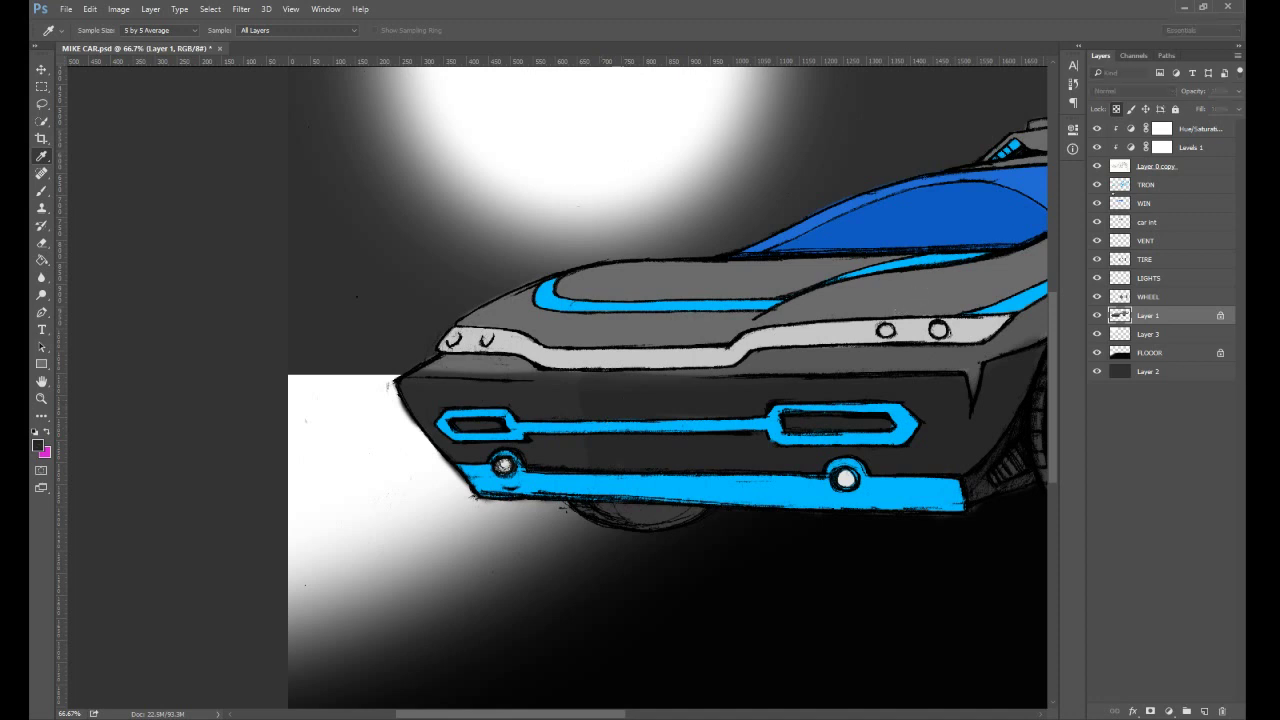
pyautogui.press('b')
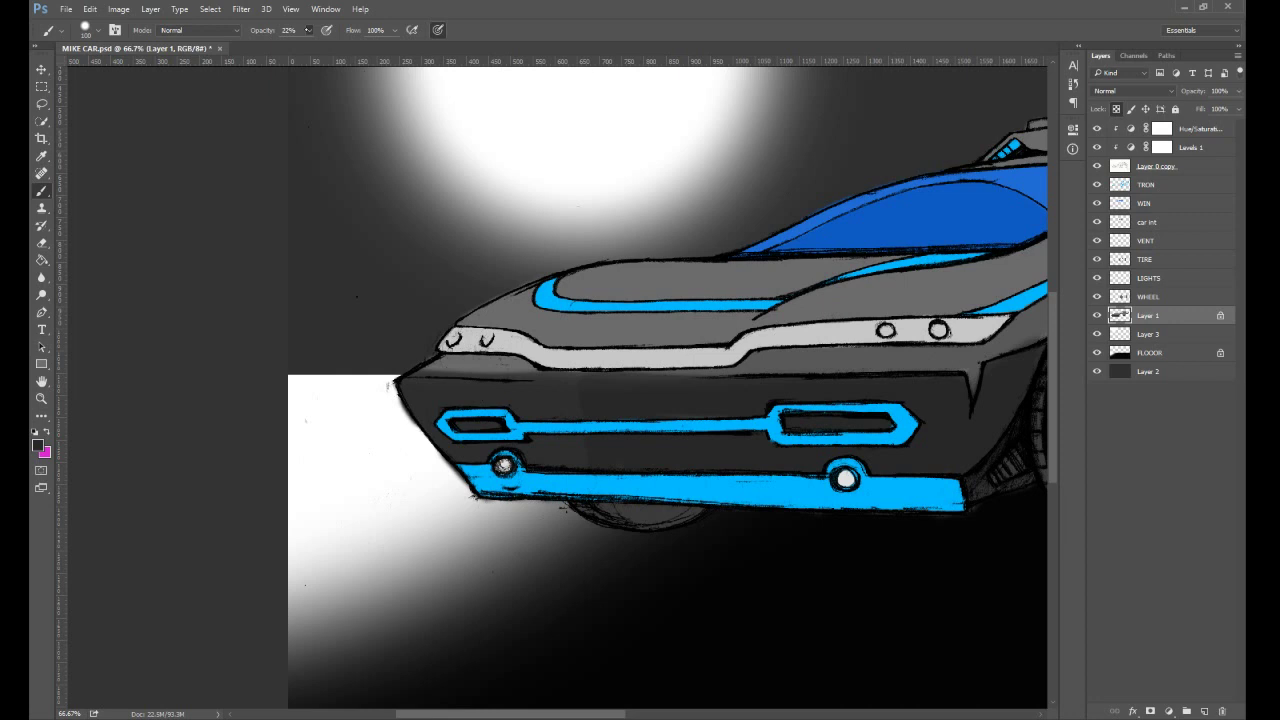
pyautogui.press('0')
pyautogui.moveTo(627, 411)
pyautogui.mouseDown()
pyautogui.moveTo(591, 406)
pyautogui.moveTo(686, 397)
pyautogui.moveTo(581, 399)
pyautogui.mouseUp()
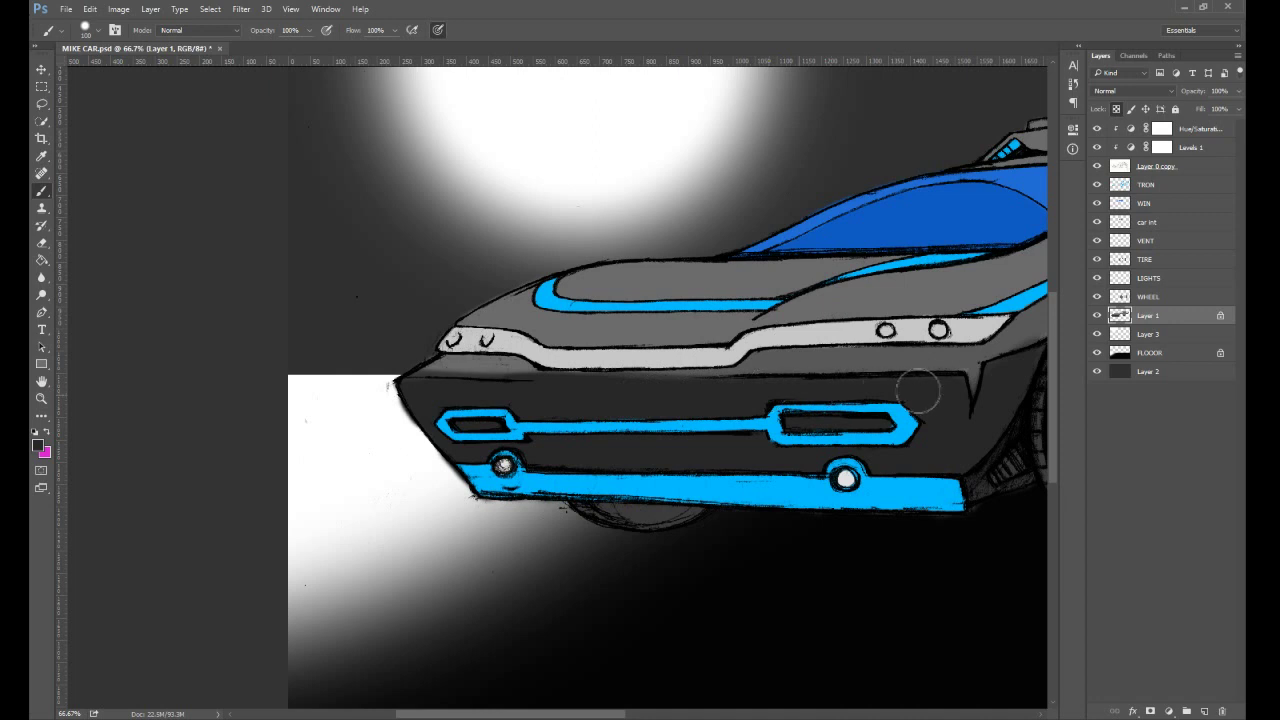
pyautogui.hotkey('ctrl', '-')
pyautogui.hotkey('ctrl', '-')
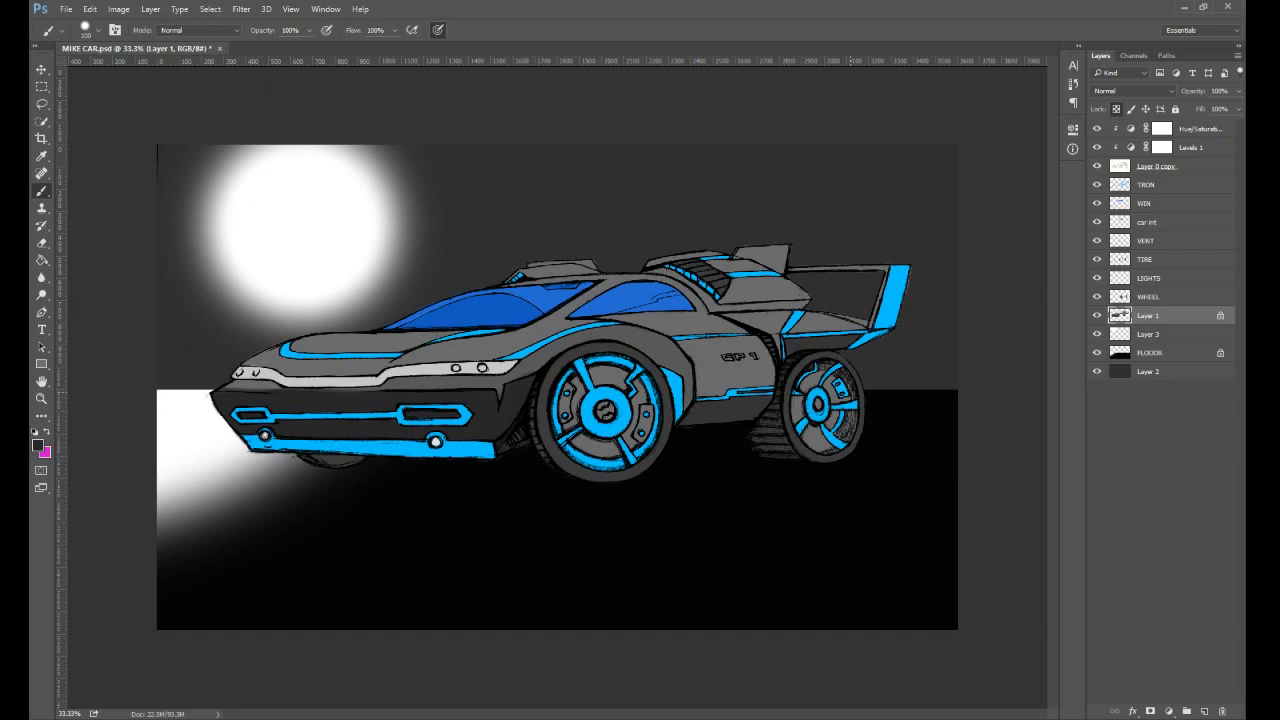
# - Shade the lower panel of the rear engine pod with the dark brush at 28% opacity, undoing unwanted strokes
pyautogui.hotkey('ctrl', '+')
pyautogui.hotkey('ctrl', '+')
pyautogui.moveTo(850, 392); pyautogui.dragTo(608, 477)
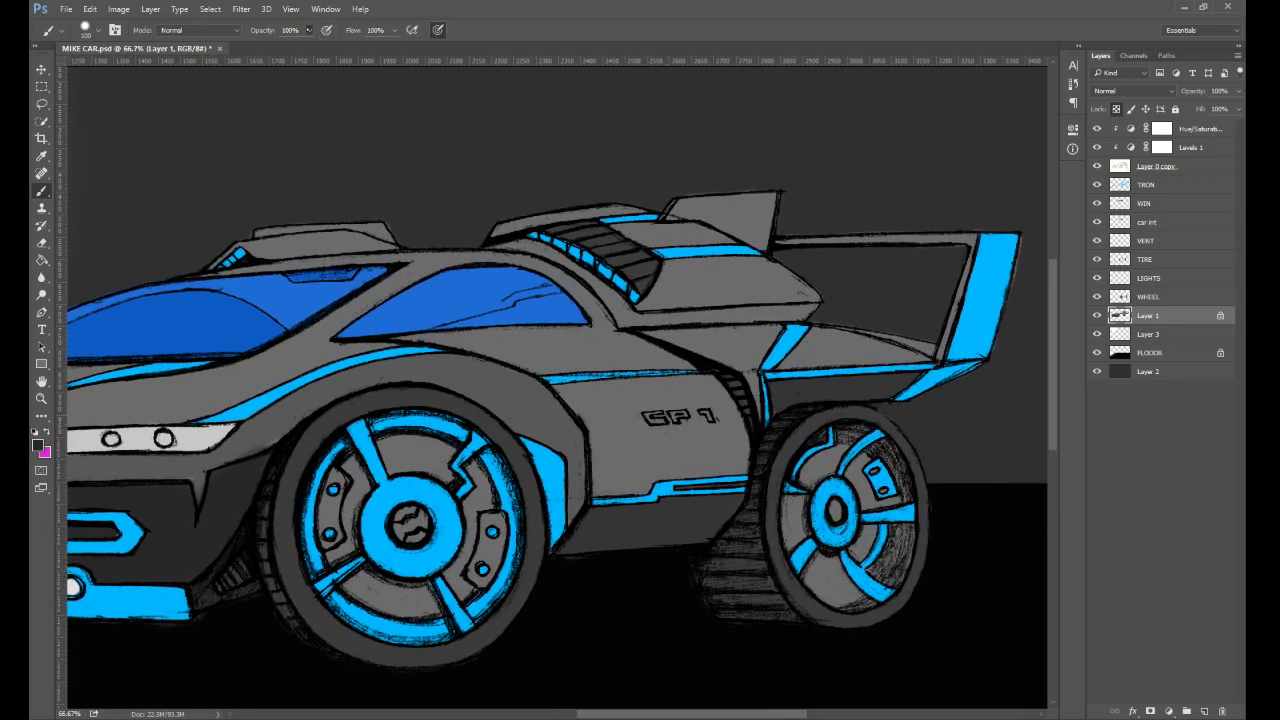
pyautogui.press('2')
pyautogui.press('8')
pyautogui.press('m')
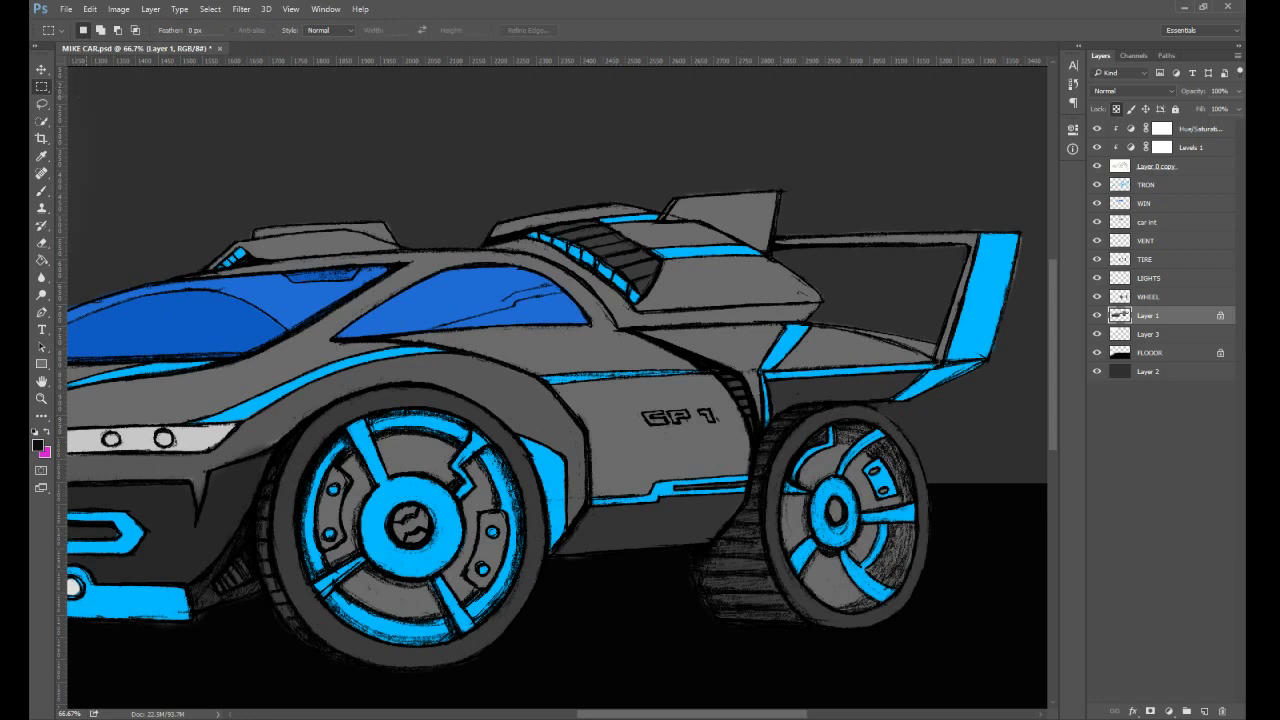
pyautogui.press('b')
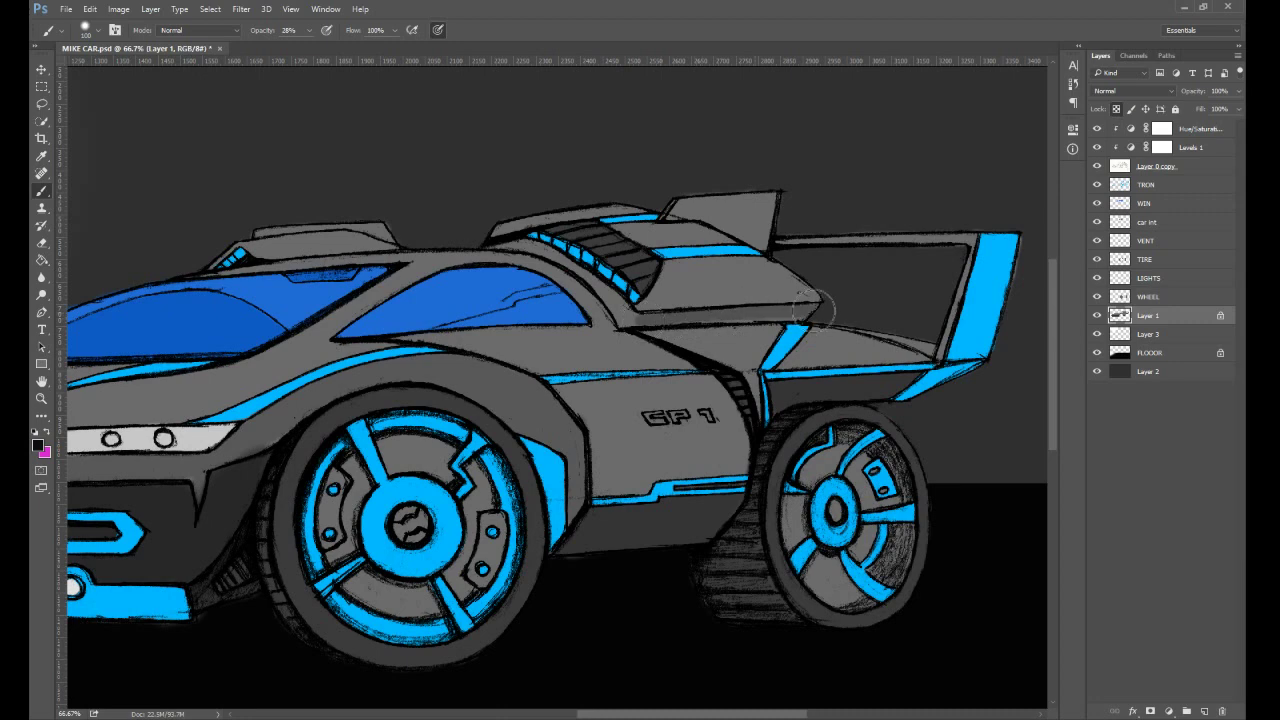
pyautogui.moveTo(640, 300)
pyautogui.mouseDown()
pyautogui.moveTo(690, 262)
pyautogui.moveTo(770, 272)
pyautogui.moveTo(763, 288)
pyautogui.moveTo(686, 286)
pyautogui.mouseUp()
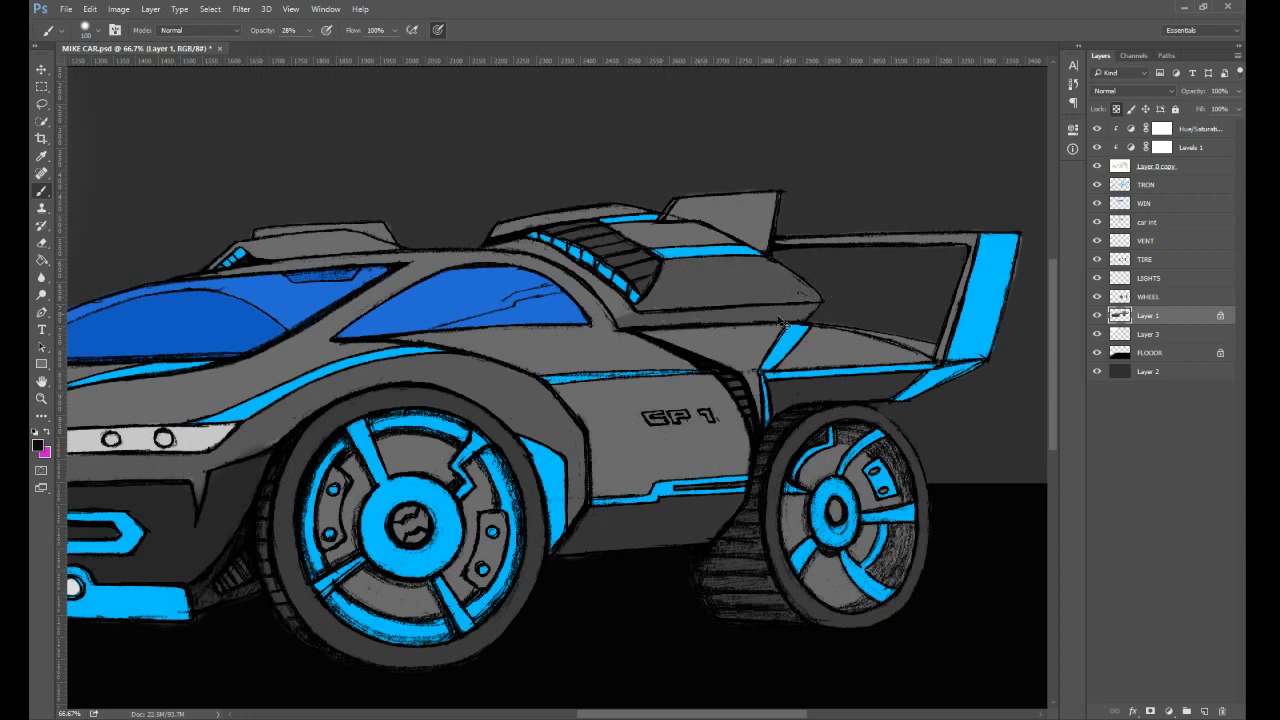
pyautogui.hotkey('ctrl', 'z')
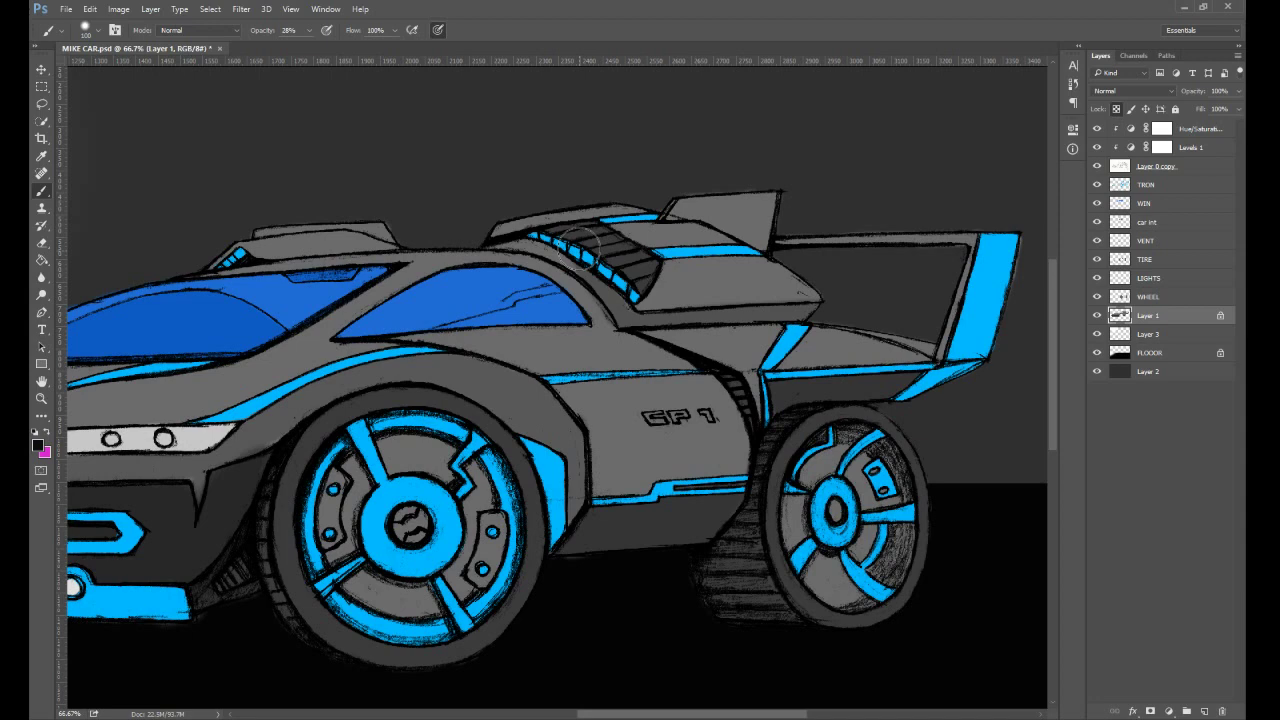
pyautogui.hotkey('ctrl', 'z')
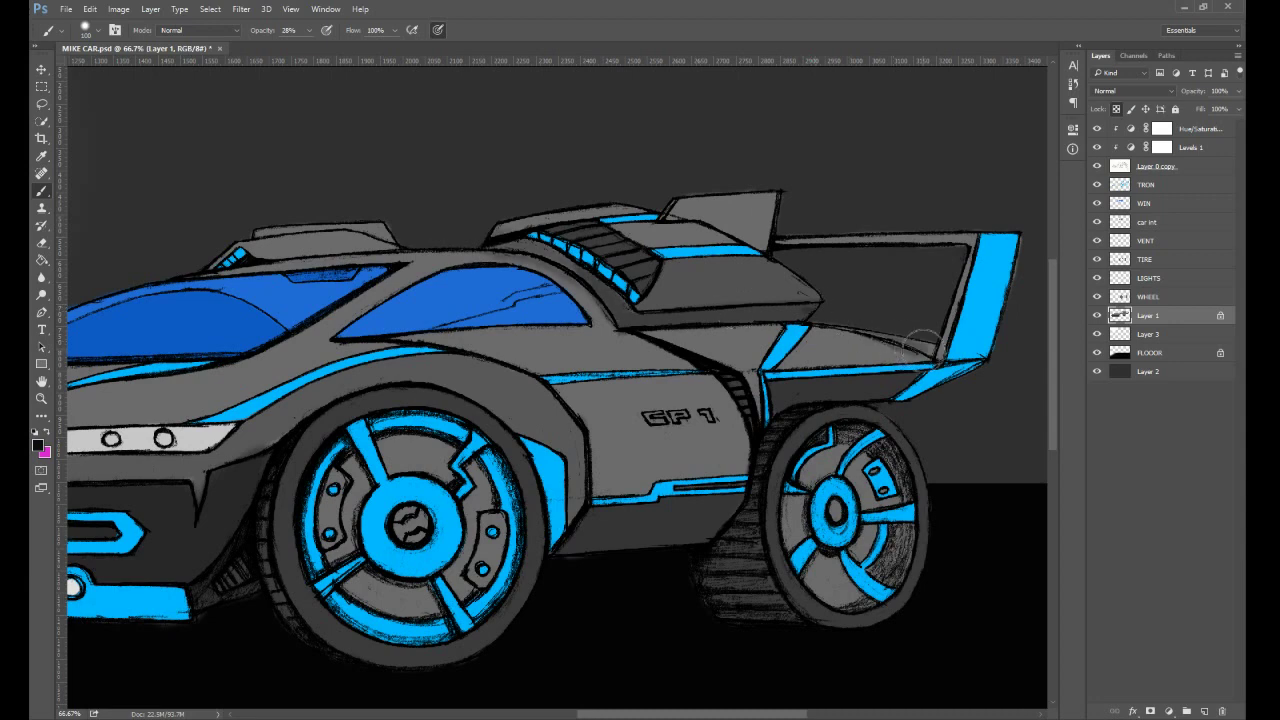
pyautogui.hotkey('ctrl', 'z')
# - Darken the upright rear fin and the lower rear pod panel at 28% opacity, undoing the excess stroke on the fin
pyautogui.hscroll(-3, 925, 345)
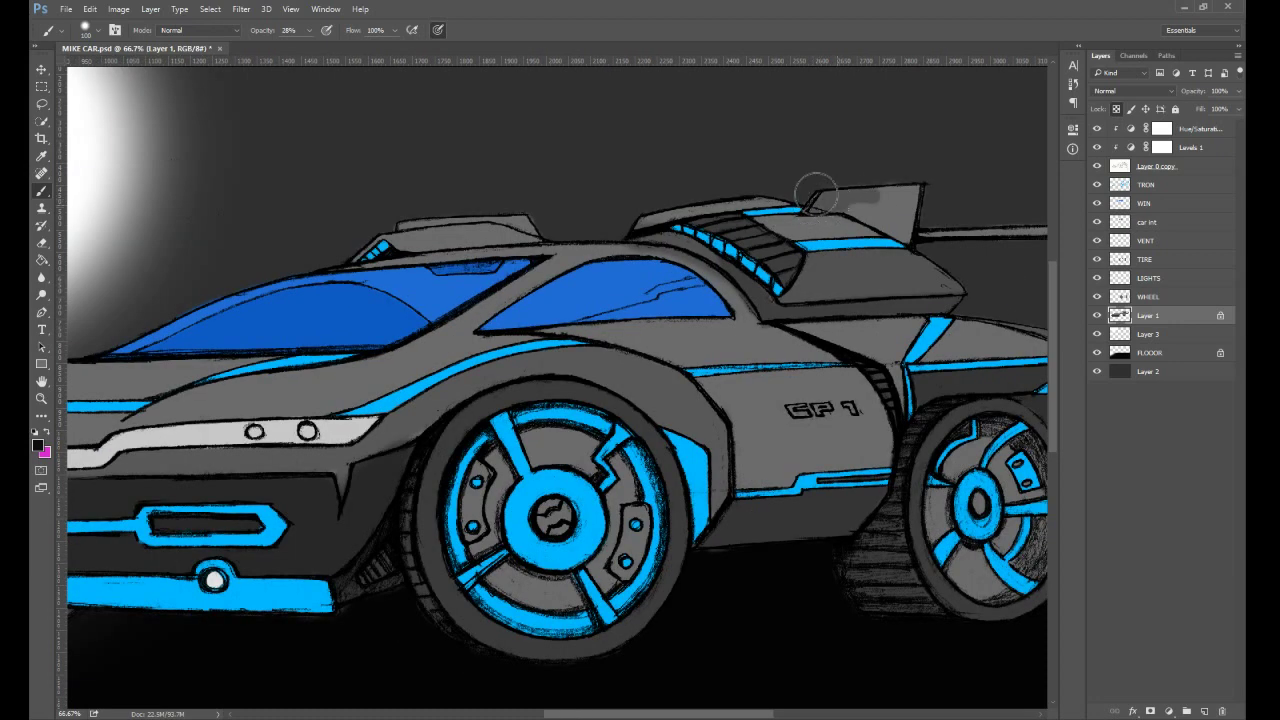
pyautogui.moveTo(862, 204)
pyautogui.mouseDown()
pyautogui.moveTo(894, 225)
pyautogui.moveTo(908, 205)
pyautogui.moveTo(912, 225)
pyautogui.moveTo(911, 193)
pyautogui.mouseUp()
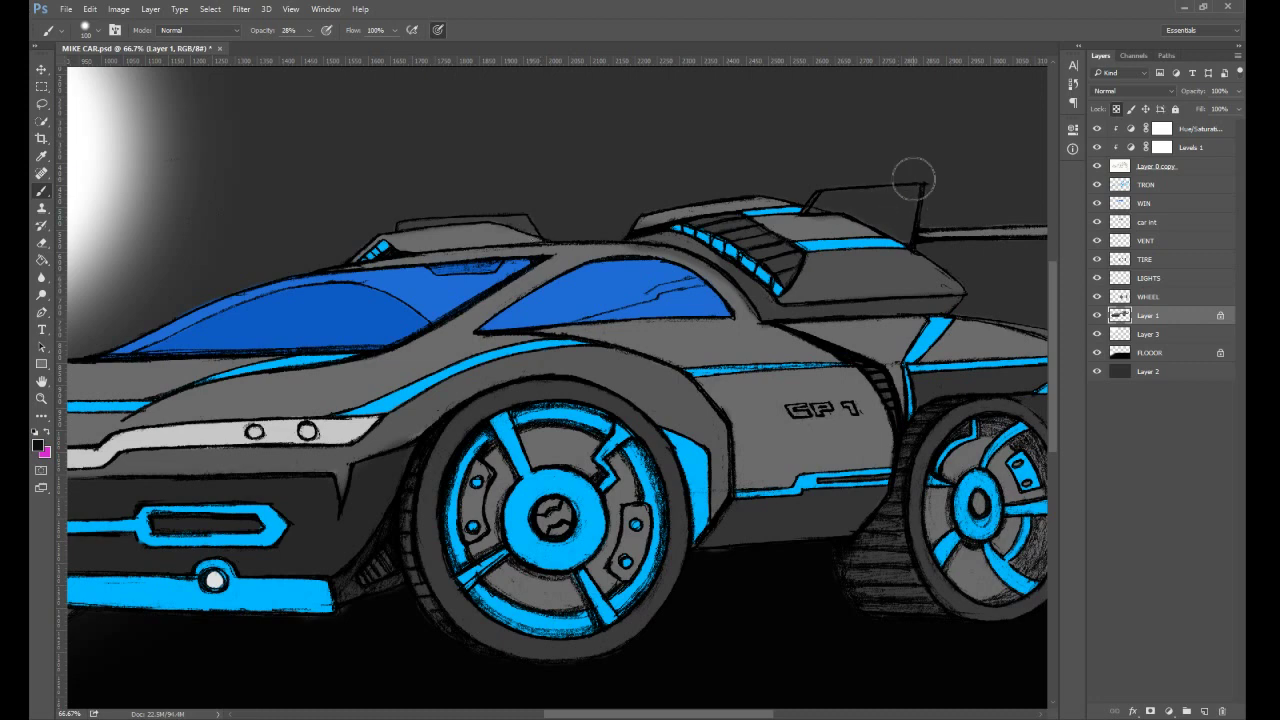
pyautogui.hotkey('ctrl', 'z')
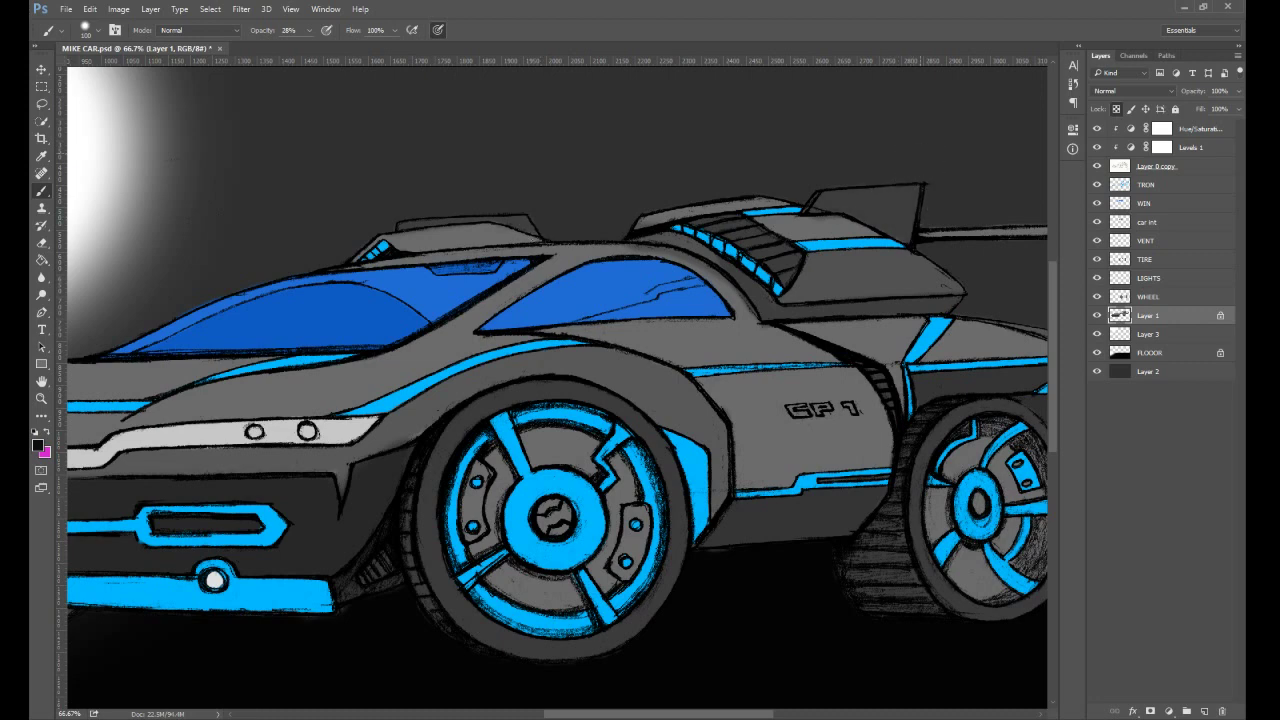
pyautogui.moveTo(813, 290); pyautogui.dragTo(891, 271)
# - On the WHEEL layer, darken the front wheel's hub centre and its two bolt plates at 28% opacity
pyautogui.moveTo(624, 340); pyautogui.dragTo(868, 299)
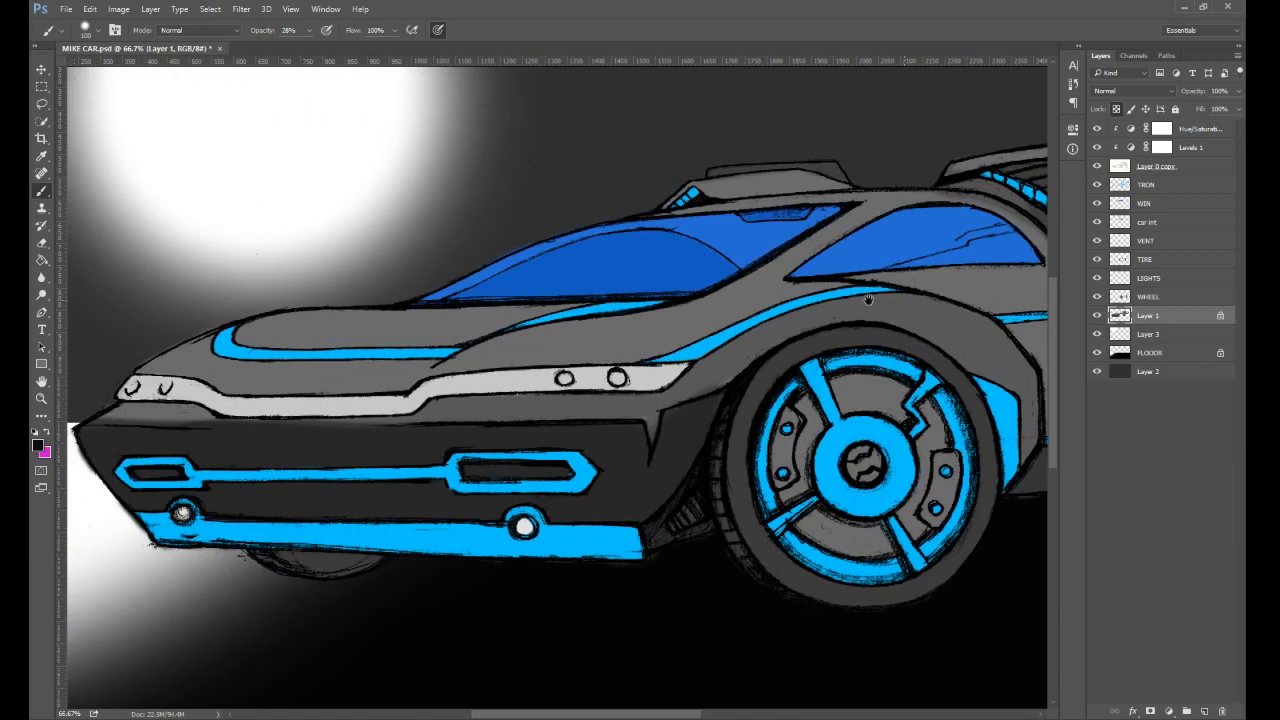
pyautogui.moveTo(868, 299); pyautogui.dragTo(573, 250)
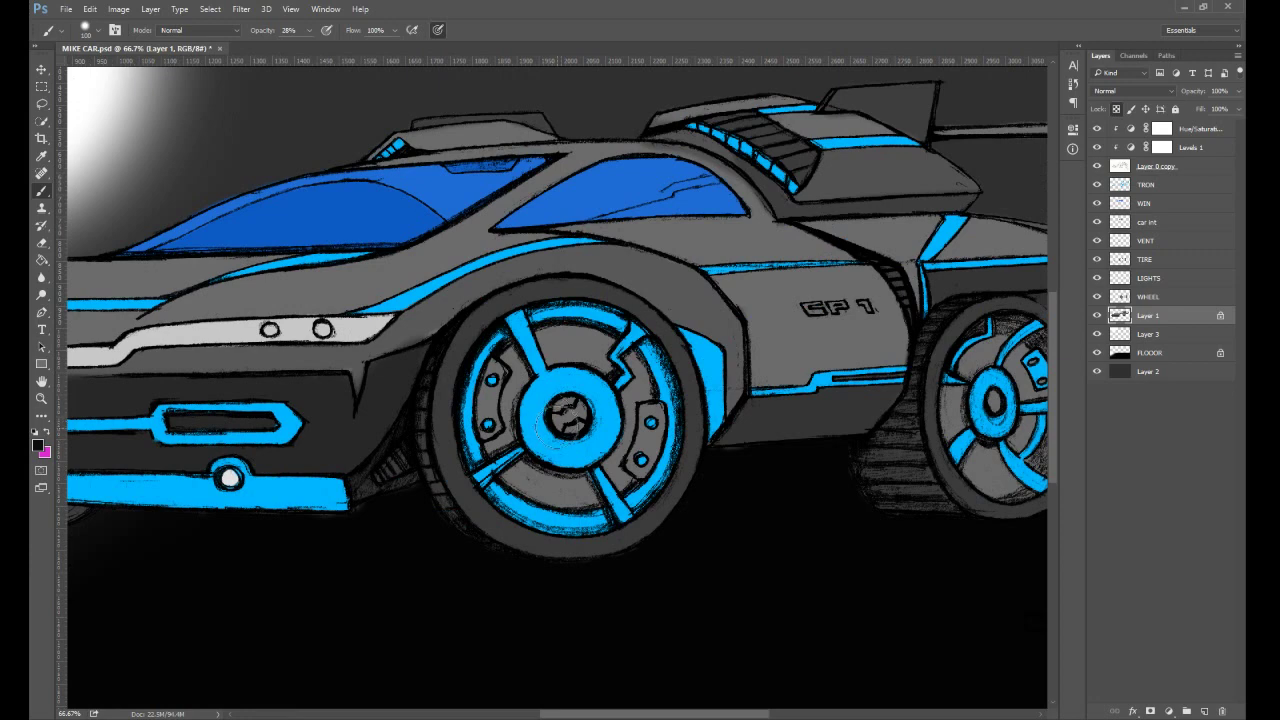
pyautogui.click(1164, 298)
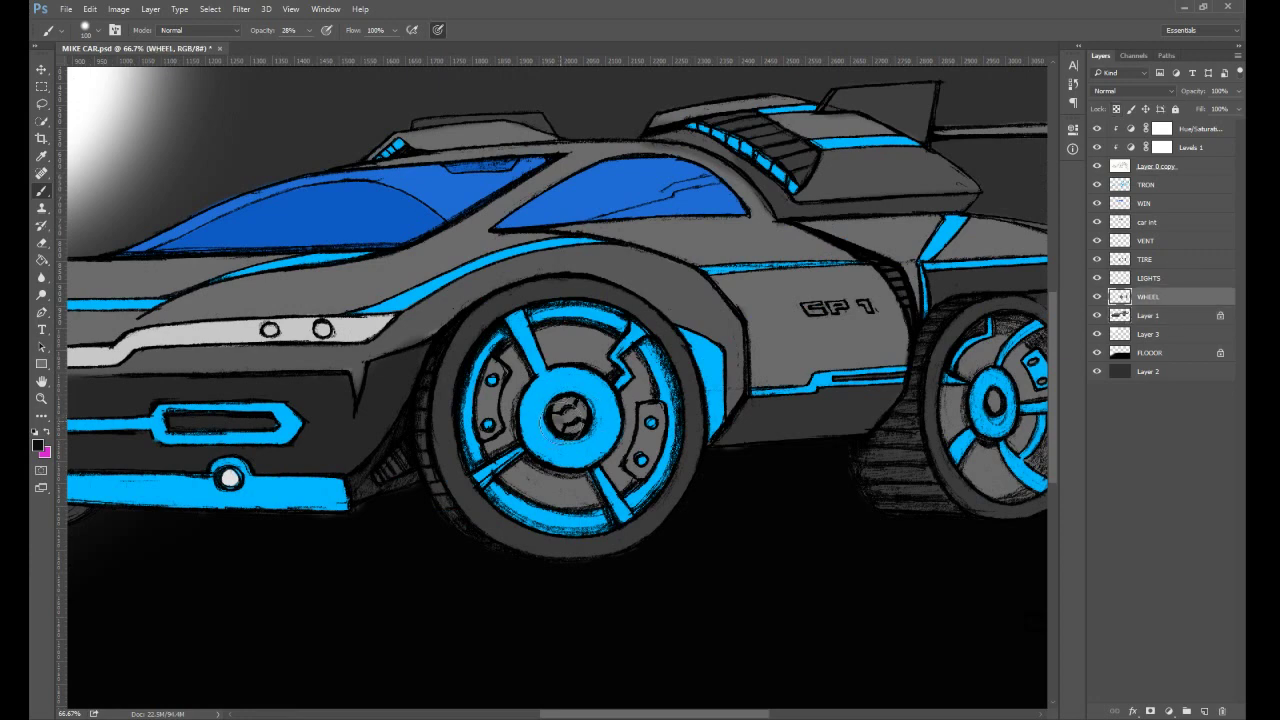
pyautogui.moveTo(568, 416)
pyautogui.mouseDown()
pyautogui.moveTo(578, 406)
pyautogui.moveTo(566, 416)
pyautogui.mouseUp()
pyautogui.moveTo(495, 365)
pyautogui.mouseDown()
pyautogui.moveTo(488, 428)
pyautogui.moveTo(478, 415)
pyautogui.moveTo(497, 352)
pyautogui.moveTo(482, 350)
pyautogui.mouseUp()
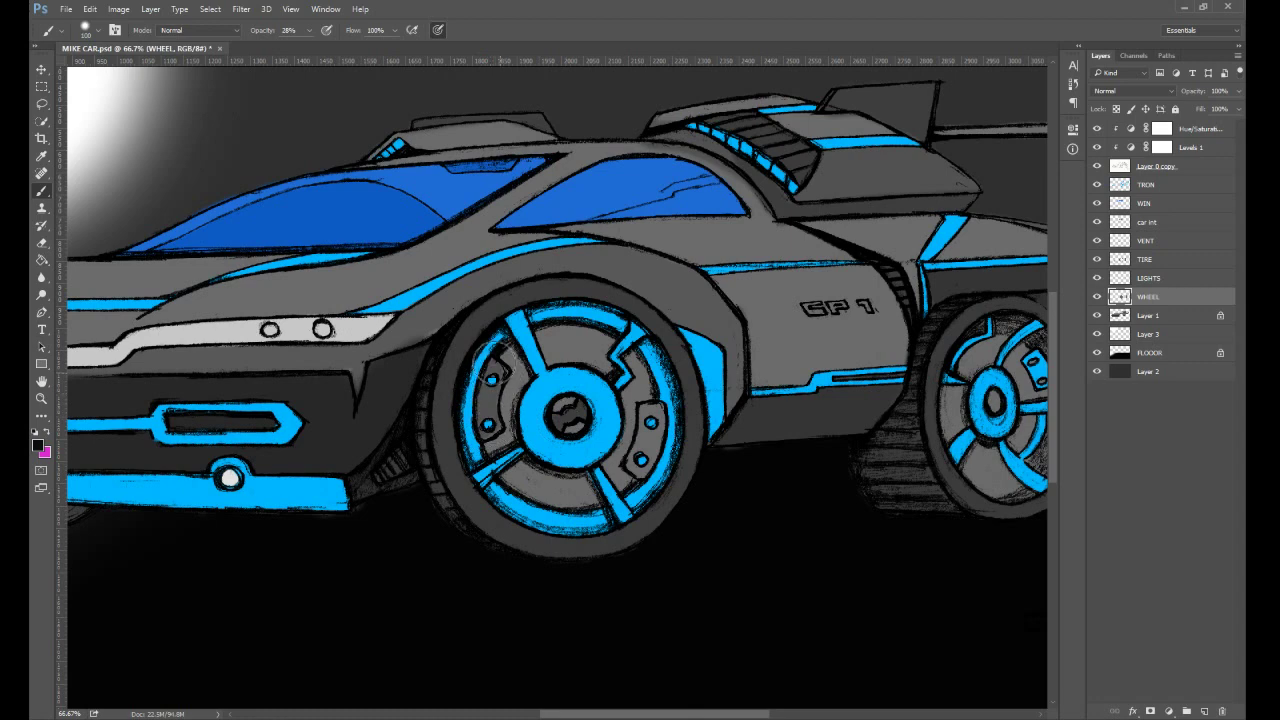
pyautogui.moveTo(640, 450)
pyautogui.mouseDown()
pyautogui.moveTo(652, 422)
pyautogui.moveTo(637, 464)
pyautogui.moveTo(620, 445)
pyautogui.moveTo(645, 405)
pyautogui.moveTo(640, 458)
pyautogui.moveTo(655, 412)
pyautogui.moveTo(640, 470)
pyautogui.moveTo(645, 420)
pyautogui.mouseUp()
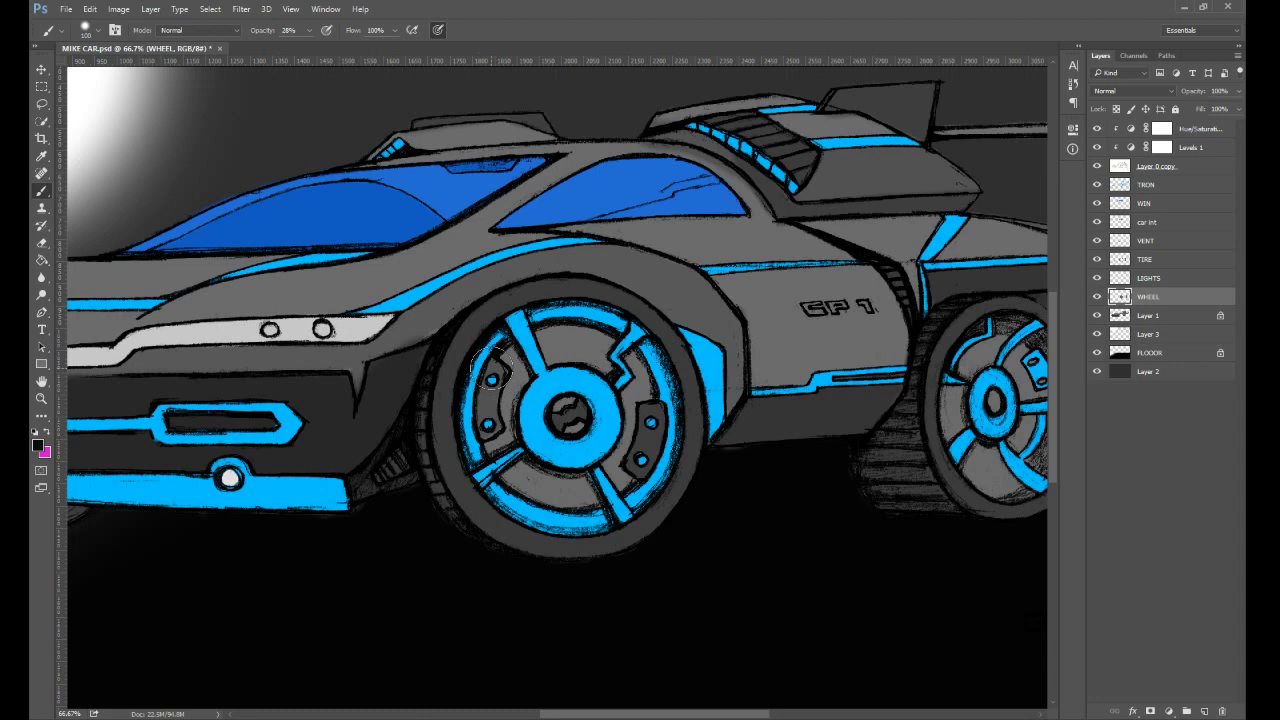
# - Darken the rear wheel's rim sections and the front wheel's remaining rim panels, enlarging the brush to 175 px for the front wheel
pyautogui.moveTo(1036, 376); pyautogui.dragTo(786, 366)
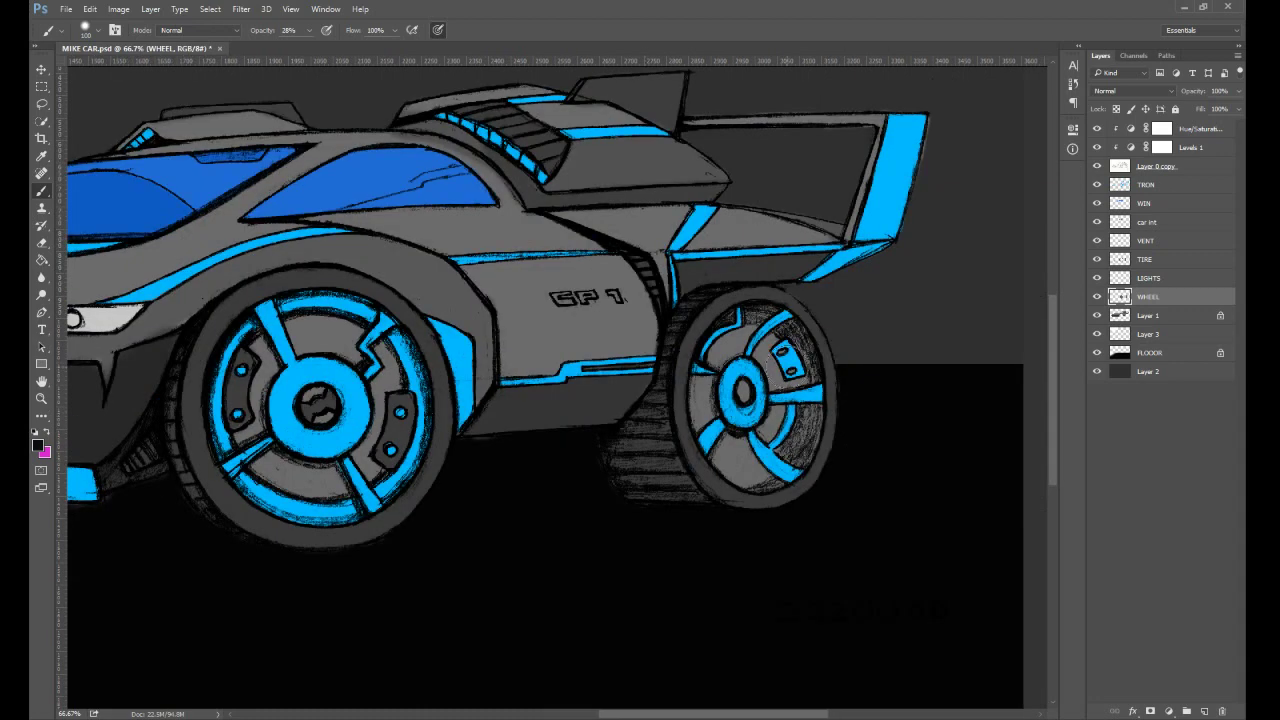
pyautogui.moveTo(762, 318)
pyautogui.mouseDown()
pyautogui.moveTo(819, 361)
pyautogui.moveTo(829, 406)
pyautogui.moveTo(794, 476)
pyautogui.moveTo(769, 484)
pyautogui.moveTo(806, 441)
pyautogui.moveTo(806, 346)
pyautogui.moveTo(806, 421)
pyautogui.moveTo(769, 484)
pyautogui.moveTo(802, 359)
pyautogui.moveTo(744, 316)
pyautogui.moveTo(697, 394)
pyautogui.mouseUp()
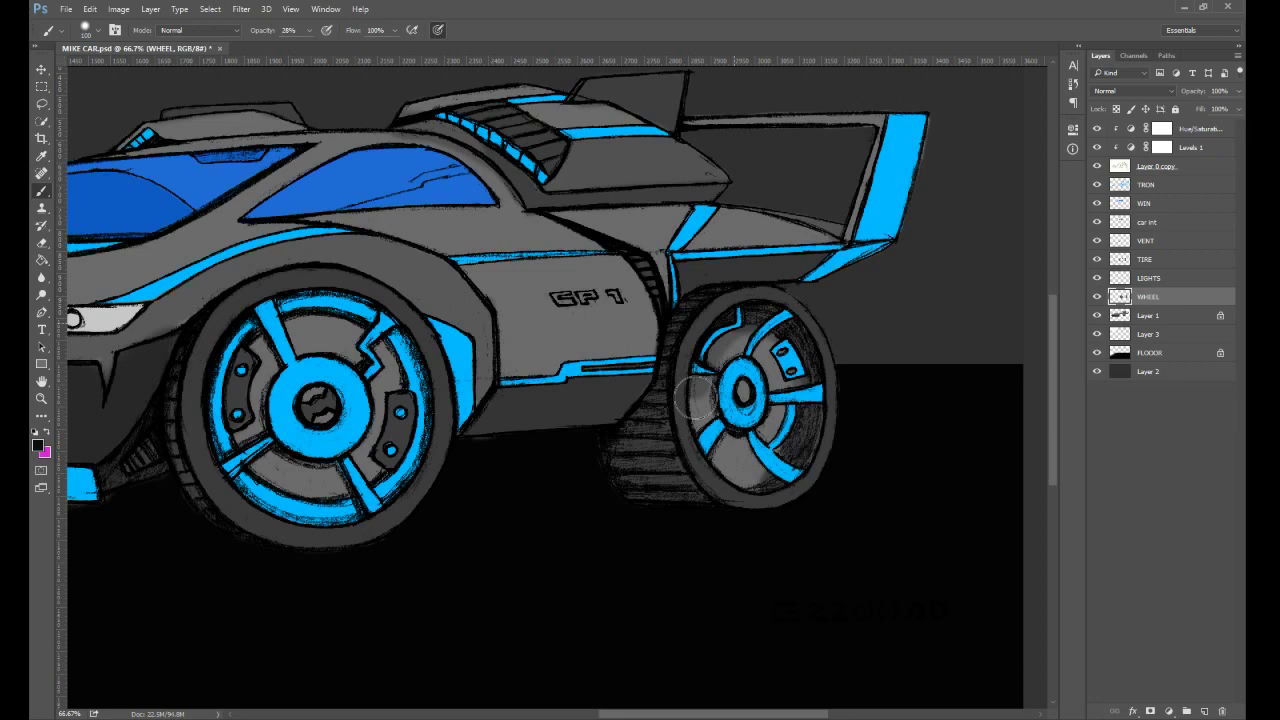
pyautogui.moveTo(694, 398)
pyautogui.mouseDown()
pyautogui.moveTo(725, 345)
pyautogui.moveTo(750, 468)
pyautogui.moveTo(775, 478)
pyautogui.moveTo(780, 465)
pyautogui.moveTo(728, 468)
pyautogui.moveTo(700, 371)
pyautogui.moveTo(765, 310)
pyautogui.moveTo(807, 348)
pyautogui.moveTo(813, 435)
pyautogui.moveTo(753, 486)
pyautogui.moveTo(697, 395)
pyautogui.moveTo(733, 328)
pyautogui.moveTo(705, 413)
pyautogui.moveTo(767, 473)
pyautogui.moveTo(815, 363)
pyautogui.moveTo(740, 345)
pyautogui.mouseUp()
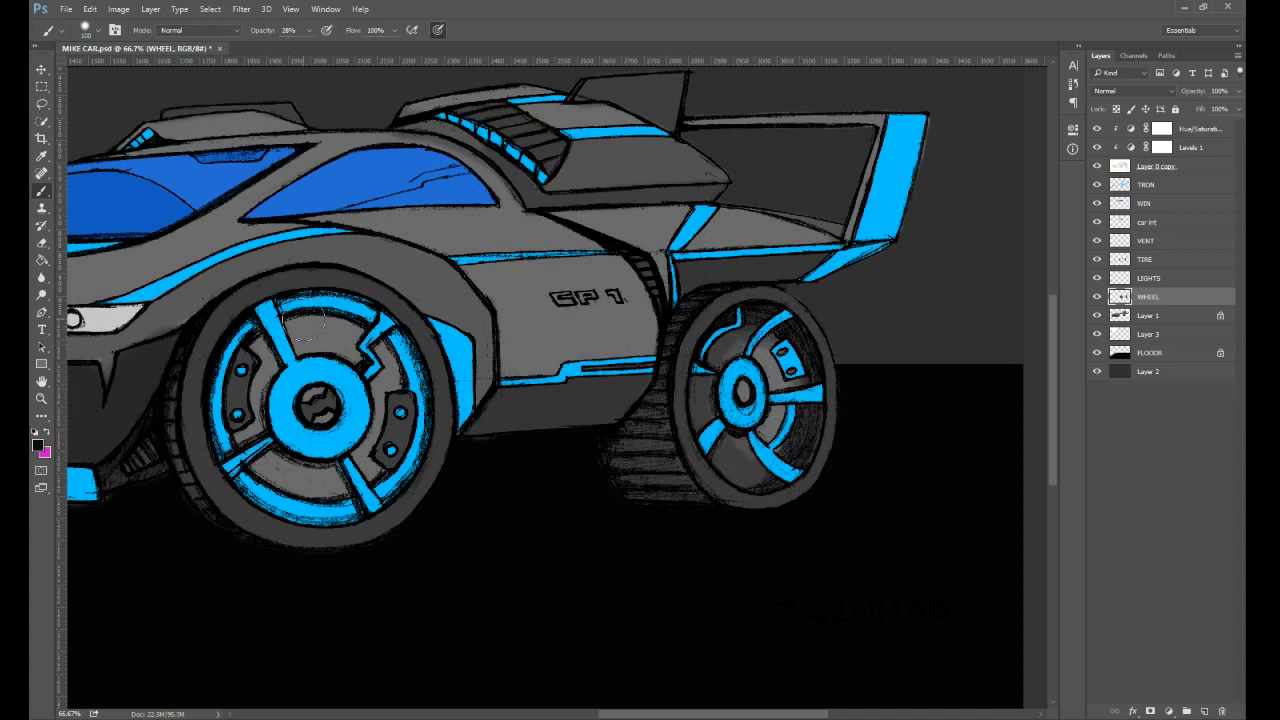
pyautogui.moveTo(304, 321)
pyautogui.mouseDown()
pyautogui.moveTo(382, 453)
pyautogui.moveTo(385, 395)
pyautogui.moveTo(372, 387)
pyautogui.moveTo(274, 401)
pyautogui.mouseUp()
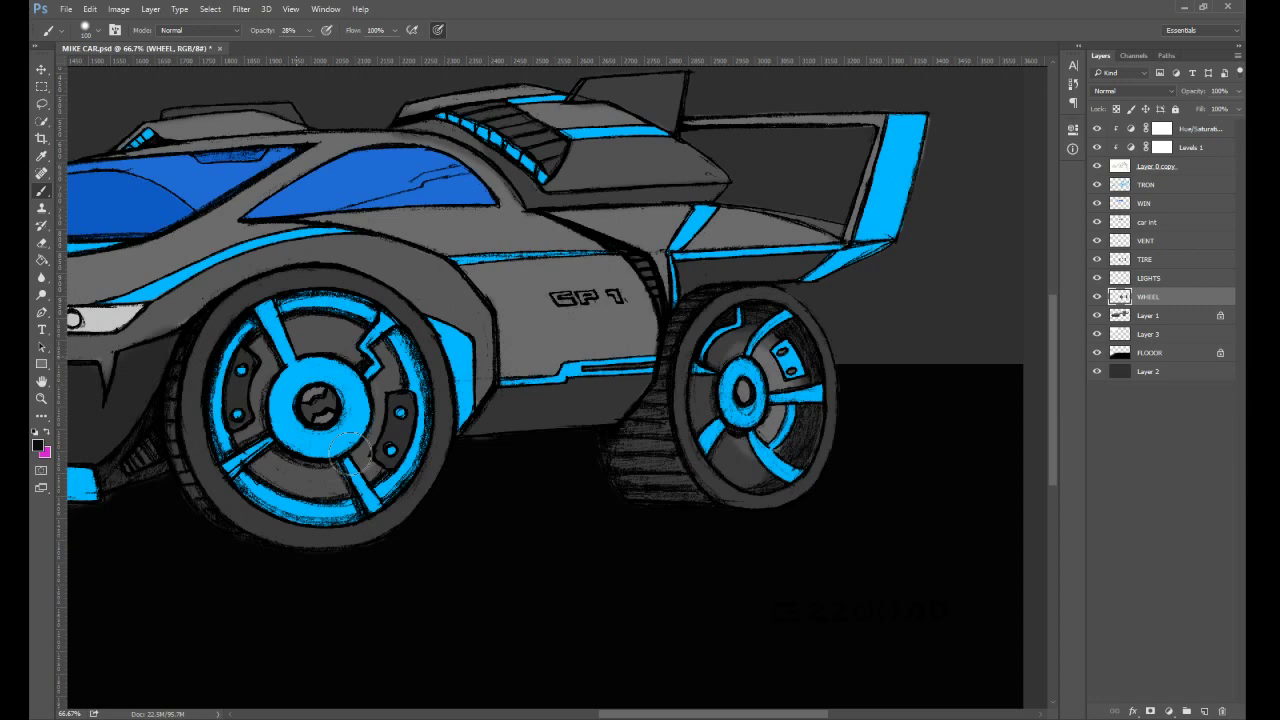
pyautogui.moveTo(350, 446)
pyautogui.mouseDown()
pyautogui.moveTo(299, 342)
pyautogui.moveTo(349, 437)
pyautogui.moveTo(304, 470)
pyautogui.moveTo(294, 342)
pyautogui.moveTo(369, 442)
pyautogui.moveTo(279, 342)
pyautogui.moveTo(339, 470)
pyautogui.moveTo(334, 327)
pyautogui.moveTo(296, 477)
pyautogui.moveTo(319, 317)
pyautogui.moveTo(302, 490)
pyautogui.moveTo(369, 342)
pyautogui.moveTo(354, 437)
pyautogui.moveTo(289, 447)
pyautogui.moveTo(274, 387)
pyautogui.moveTo(322, 340)
pyautogui.moveTo(359, 372)
pyautogui.moveTo(324, 422)
pyautogui.moveTo(284, 372)
pyautogui.moveTo(322, 332)
pyautogui.mouseUp()
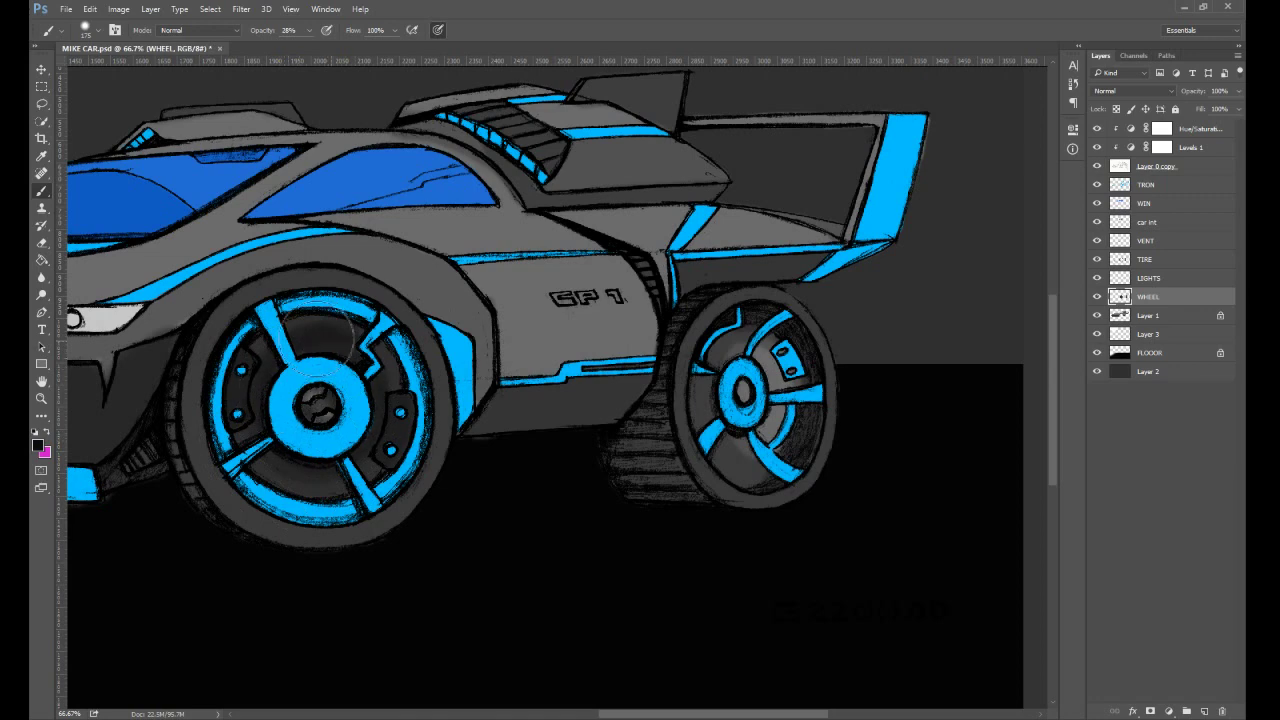
# - Set the foreground colour to a near-white
pyautogui.click(38, 445)
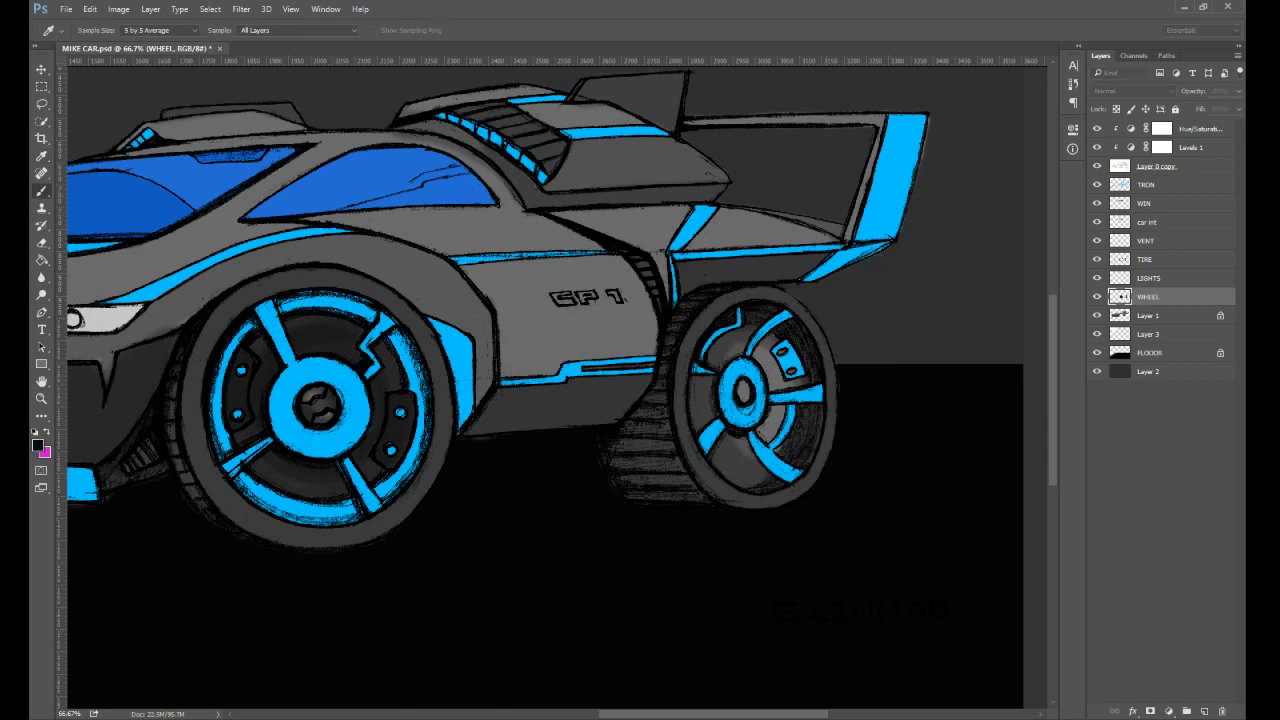
pyautogui.press('Return')
# - Try lightening the front wheel's rim panels with the near-white brush at 28% opacity
pyautogui.moveTo(312, 345)
pyautogui.mouseDown()
pyautogui.moveTo(278, 455)
pyautogui.moveTo(262, 426)
pyautogui.mouseUp()
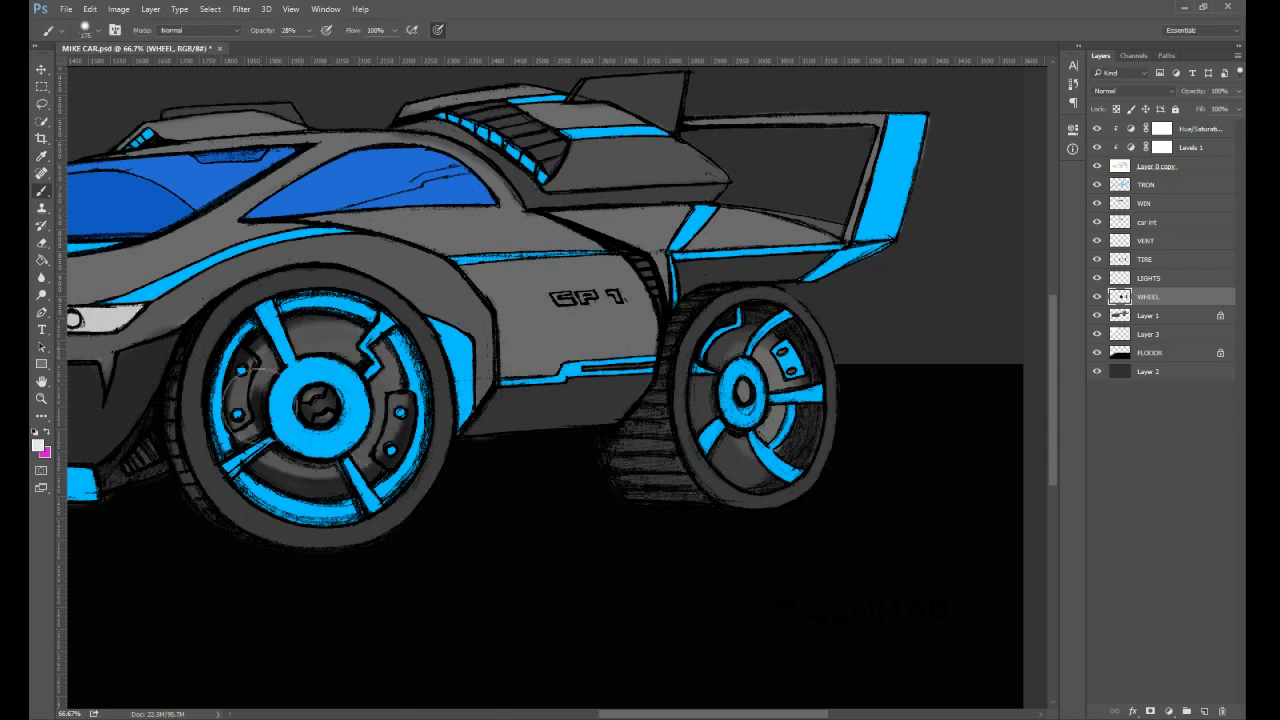
pyautogui.moveTo(240, 372); pyautogui.dragTo(258, 432)
pyautogui.hotkey('ctrl', 'z')
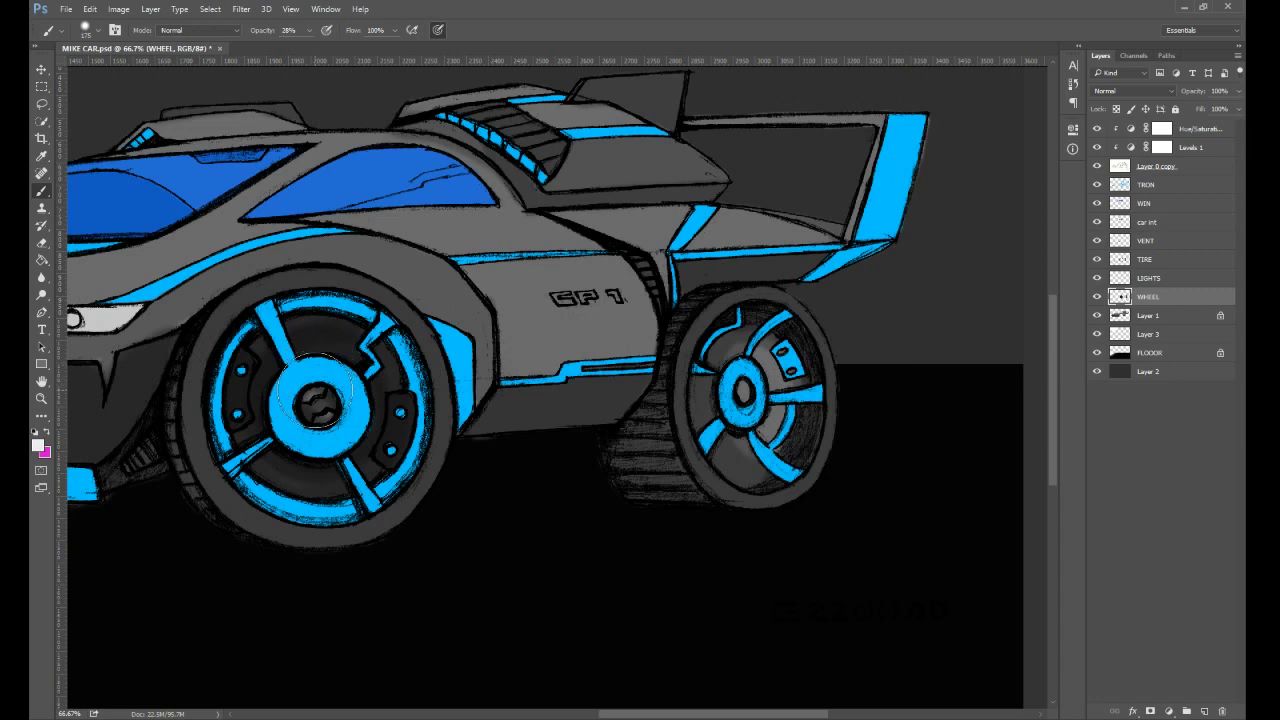
pyautogui.click(317, 400)
pyautogui.moveTo(385, 365); pyautogui.dragTo(240, 443)
pyautogui.hotkey('ctrl', 'z')
# - Paint the front wheel's rim panels and hub centre and the rear wheel's rim panels near-white at 100% opacity
pyautogui.press('0')
pyautogui.moveTo(321, 337)
pyautogui.mouseDown()
pyautogui.moveTo(268, 408)
pyautogui.moveTo(325, 447)
pyautogui.mouseUp()
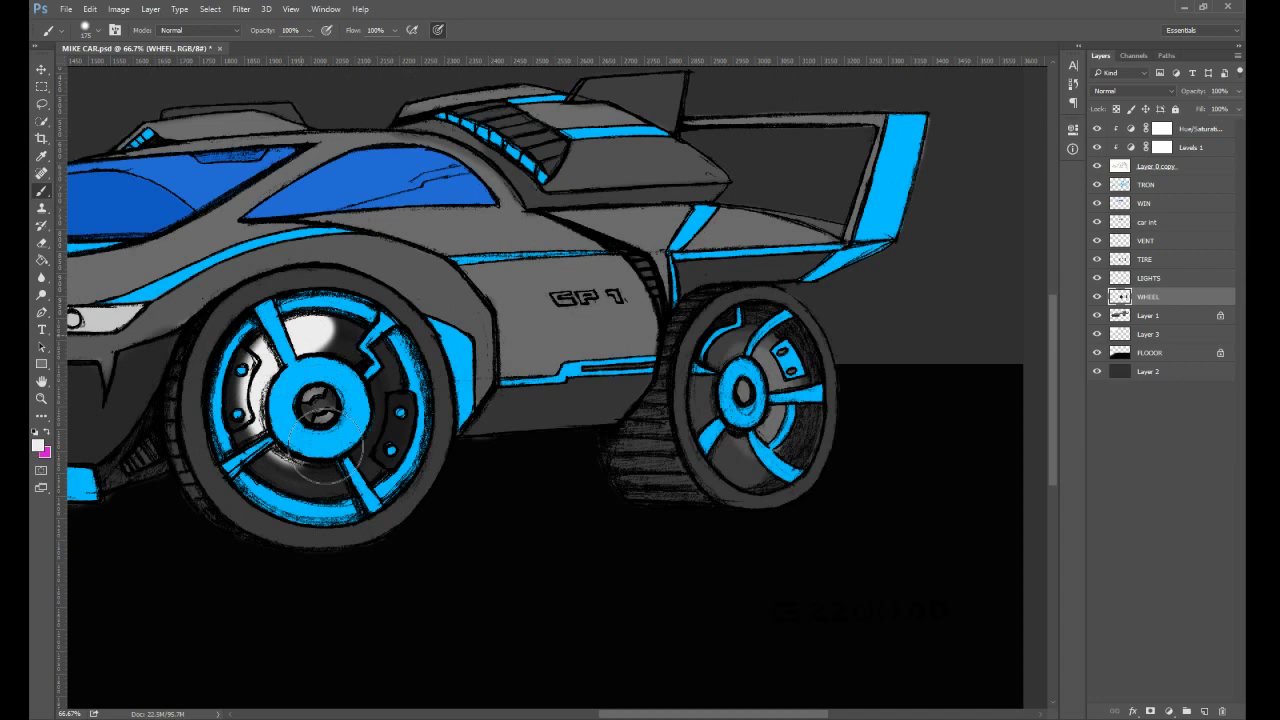
pyautogui.moveTo(385, 345); pyautogui.dragTo(265, 485)
pyautogui.moveTo(735, 338)
pyautogui.mouseDown()
pyautogui.moveTo(775, 335)
pyautogui.moveTo(708, 405)
pyautogui.moveTo(725, 445)
pyautogui.moveTo(730, 350)
pyautogui.moveTo(770, 420)
pyautogui.moveTo(700, 440)
pyautogui.moveTo(740, 470)
pyautogui.moveTo(735, 480)
pyautogui.moveTo(785, 430)
pyautogui.moveTo(785, 360)
pyautogui.moveTo(765, 440)
pyautogui.moveTo(740, 428)
pyautogui.mouseUp()
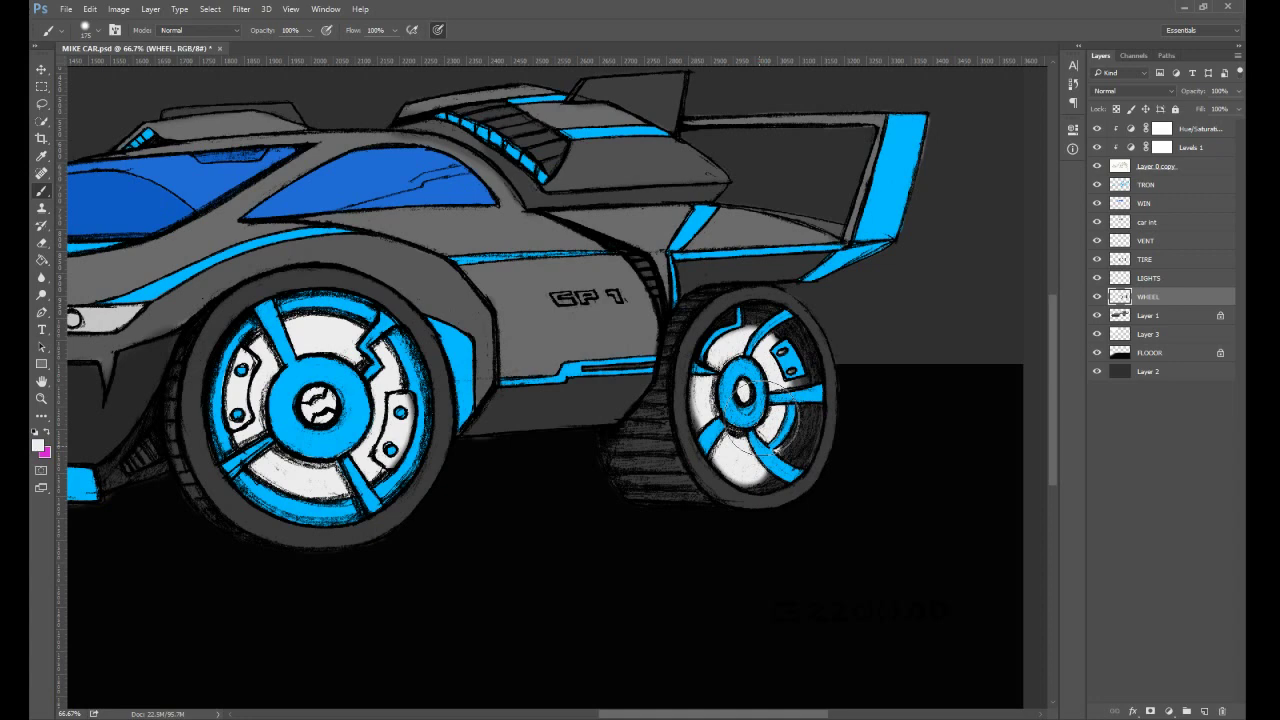
pyautogui.moveTo(740, 428); pyautogui.dragTo(790, 425)
# - Darken the front wheel's rim panels and bolt plates with a black brush at 56% opacity
pyautogui.press('5')
pyautogui.press('6')
pyautogui.moveTo(251, 312); pyautogui.dragTo(226, 438)
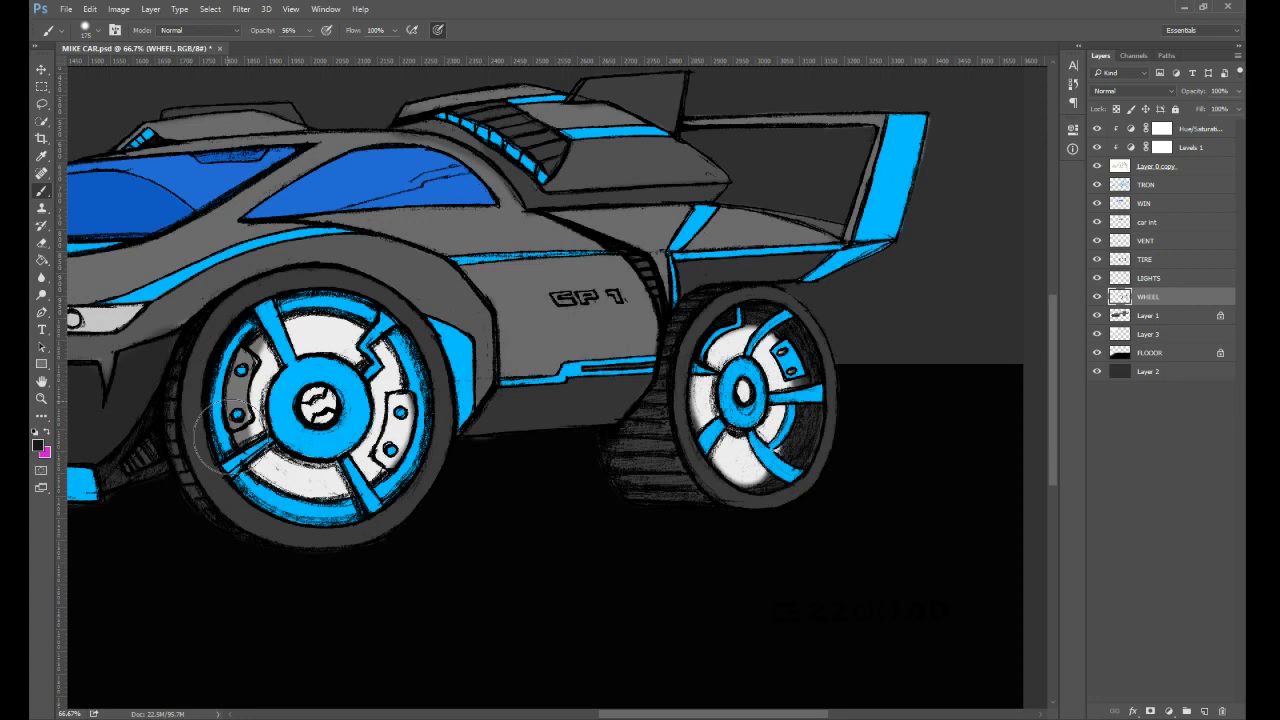
pyautogui.moveTo(232, 436)
pyautogui.mouseDown()
pyautogui.moveTo(418, 360)
pyautogui.moveTo(355, 316)
pyautogui.moveTo(296, 306)
pyautogui.moveTo(350, 333)
pyautogui.moveTo(415, 396)
pyautogui.moveTo(410, 350)
pyautogui.moveTo(305, 323)
pyautogui.moveTo(220, 383)
pyautogui.moveTo(225, 348)
pyautogui.moveTo(245, 483)
pyautogui.moveTo(340, 518)
pyautogui.moveTo(405, 480)
pyautogui.moveTo(423, 446)
pyautogui.mouseUp()
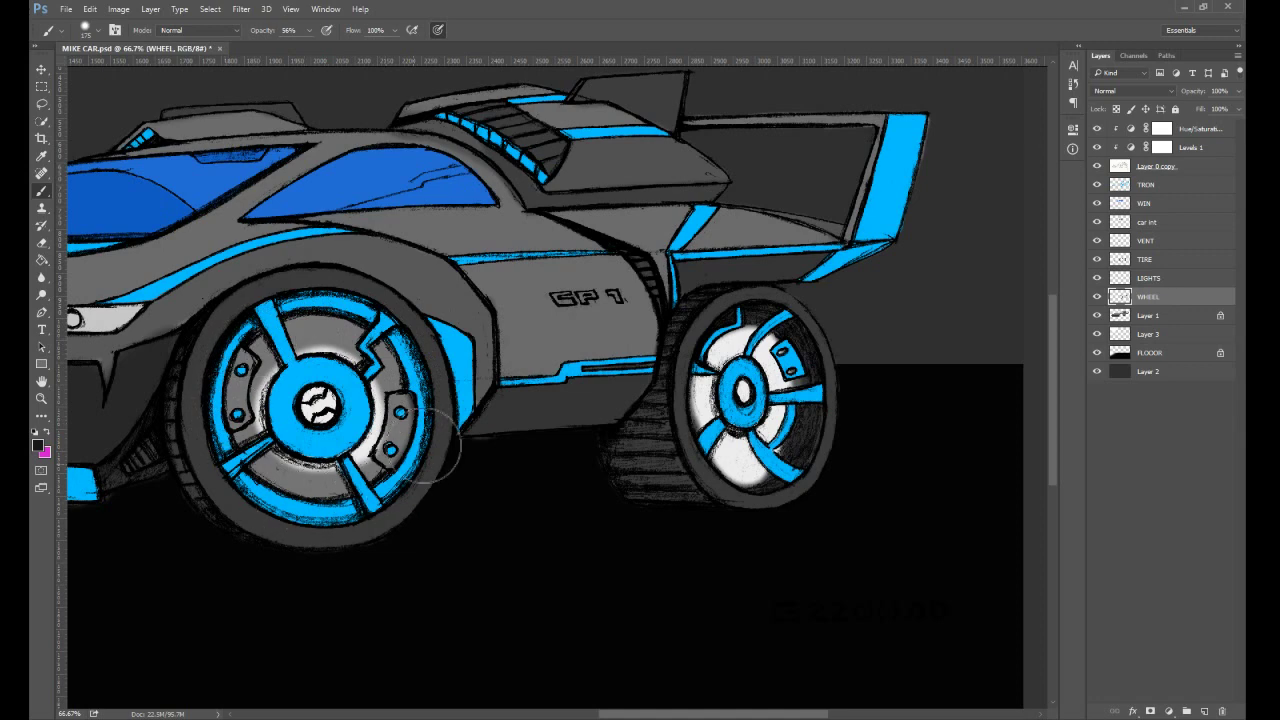
pyautogui.moveTo(364, 315)
pyautogui.mouseDown()
pyautogui.moveTo(275, 317)
pyautogui.moveTo(245, 335)
pyautogui.moveTo(282, 317)
pyautogui.moveTo(222, 375)
pyautogui.moveTo(235, 355)
pyautogui.moveTo(215, 435)
pyautogui.mouseUp()
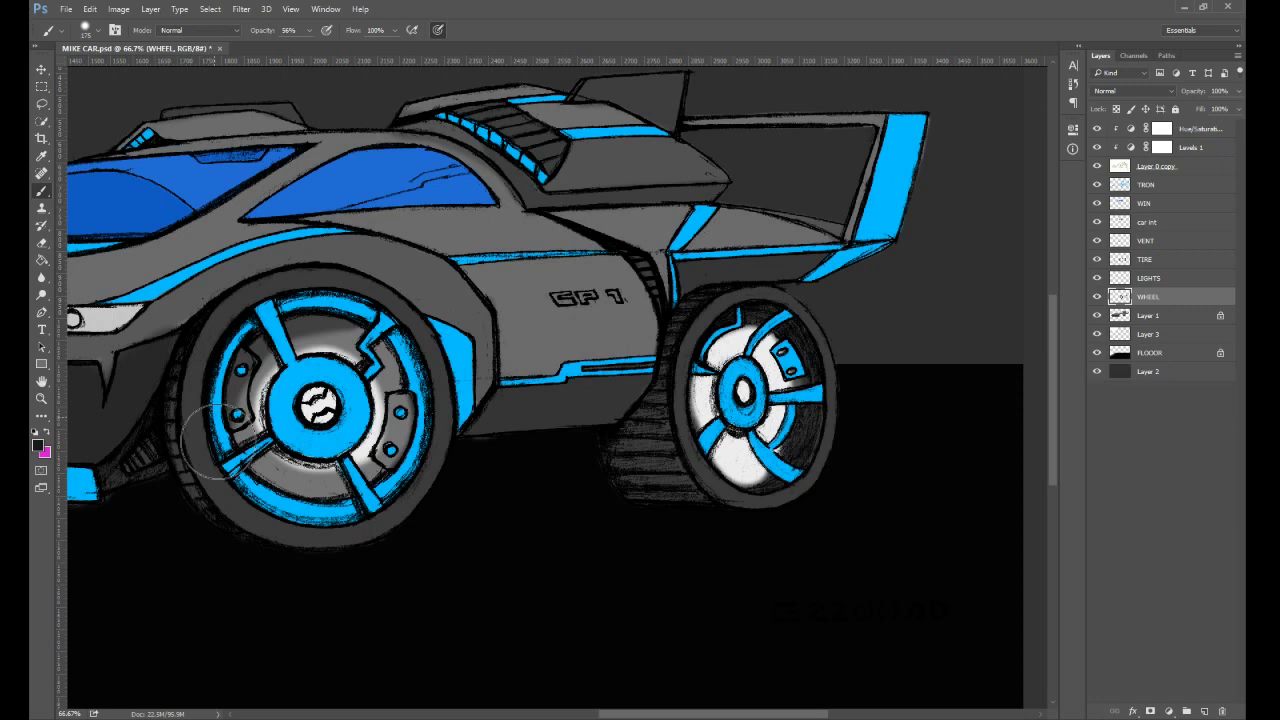
pyautogui.moveTo(215, 440)
pyautogui.mouseDown()
pyautogui.moveTo(315, 473)
pyautogui.moveTo(287, 399)
pyautogui.moveTo(295, 347)
pyautogui.moveTo(360, 433)
pyautogui.moveTo(305, 465)
pyautogui.moveTo(265, 447)
pyautogui.moveTo(255, 378)
pyautogui.moveTo(312, 322)
pyautogui.moveTo(377, 483)
pyautogui.moveTo(242, 460)
pyautogui.moveTo(380, 318)
pyautogui.moveTo(318, 468)
pyautogui.moveTo(235, 451)
pyautogui.mouseUp()
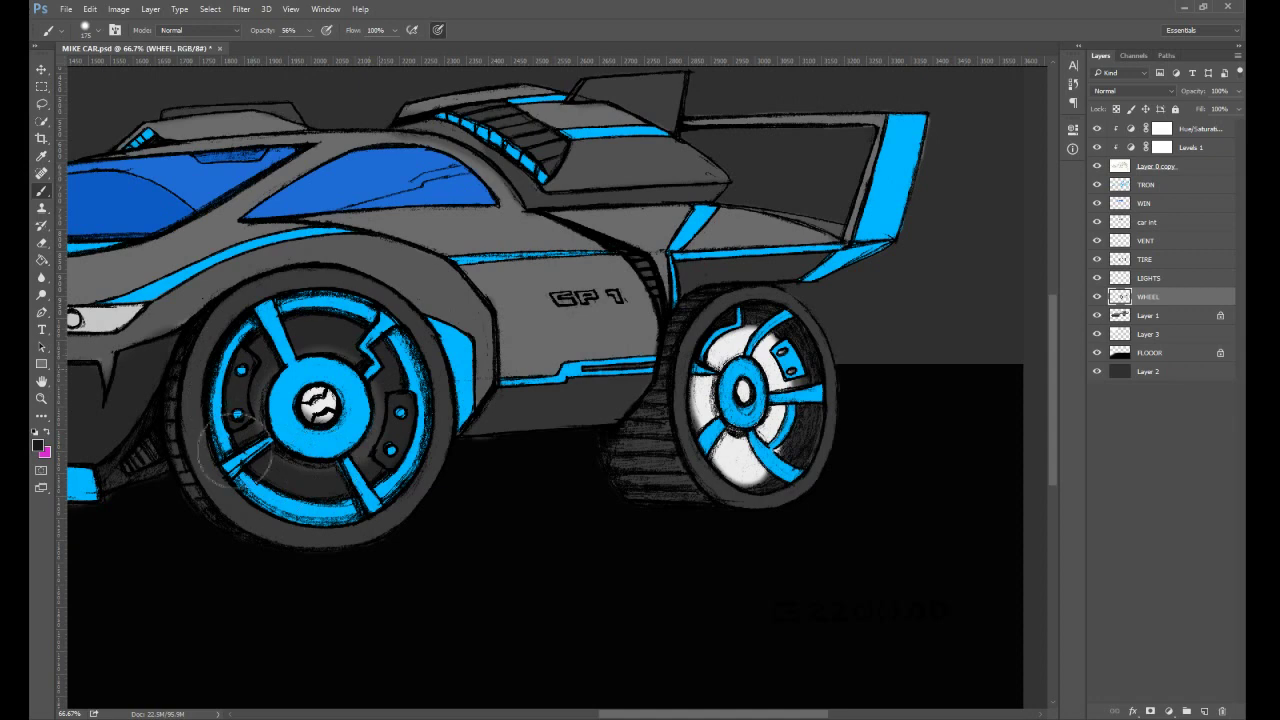
# - Try soft white glows around the front wheel's hub at 56% opacity, reducing the brush from 600 to 300 px
pyautogui.press('i')
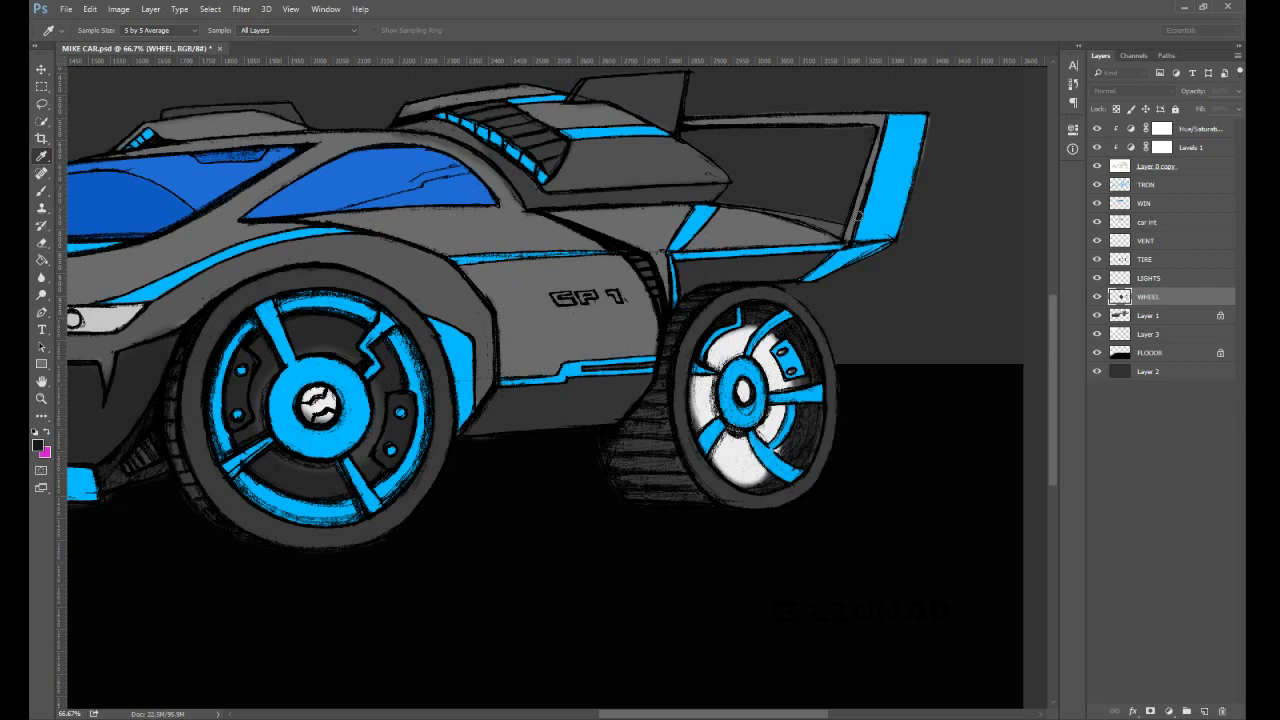
pyautogui.press('Return')
pyautogui.moveTo(335, 420)
pyautogui.mouseDown()
pyautogui.moveTo(312, 397)
pyautogui.moveTo(318, 412)
pyautogui.mouseUp()
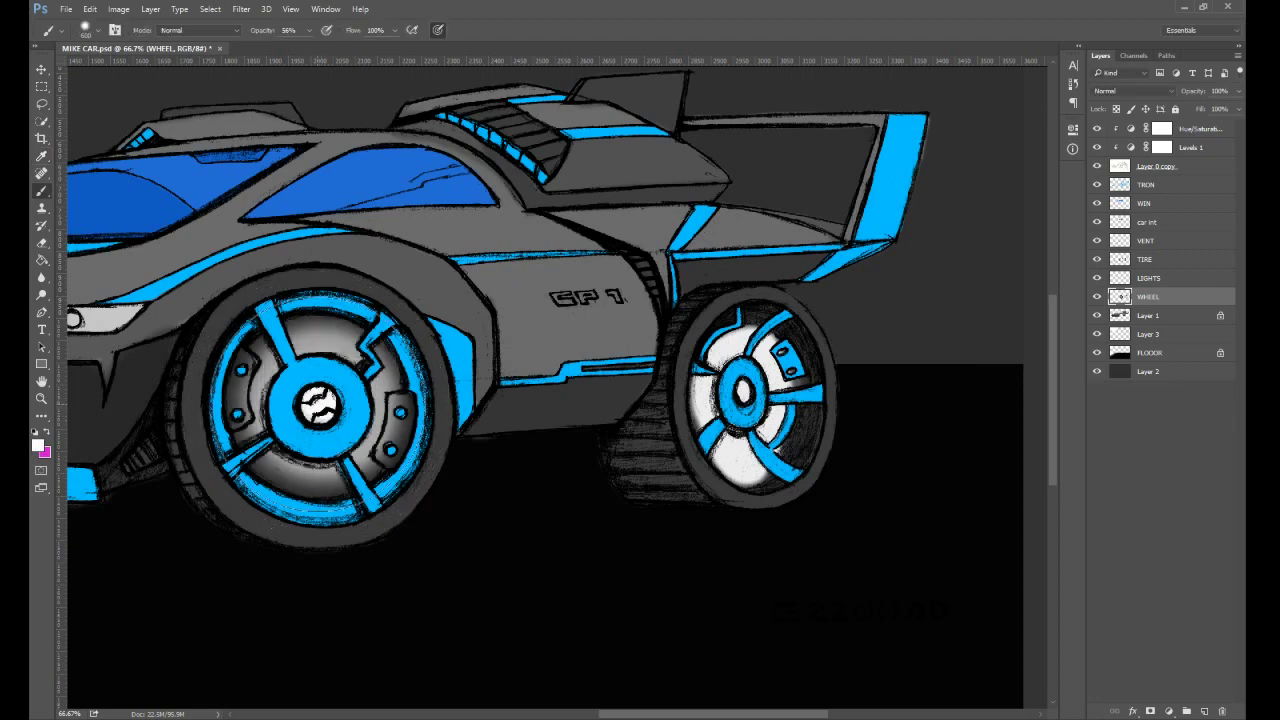
pyautogui.press('[')
pyautogui.press('[')
pyautogui.click(318, 401)
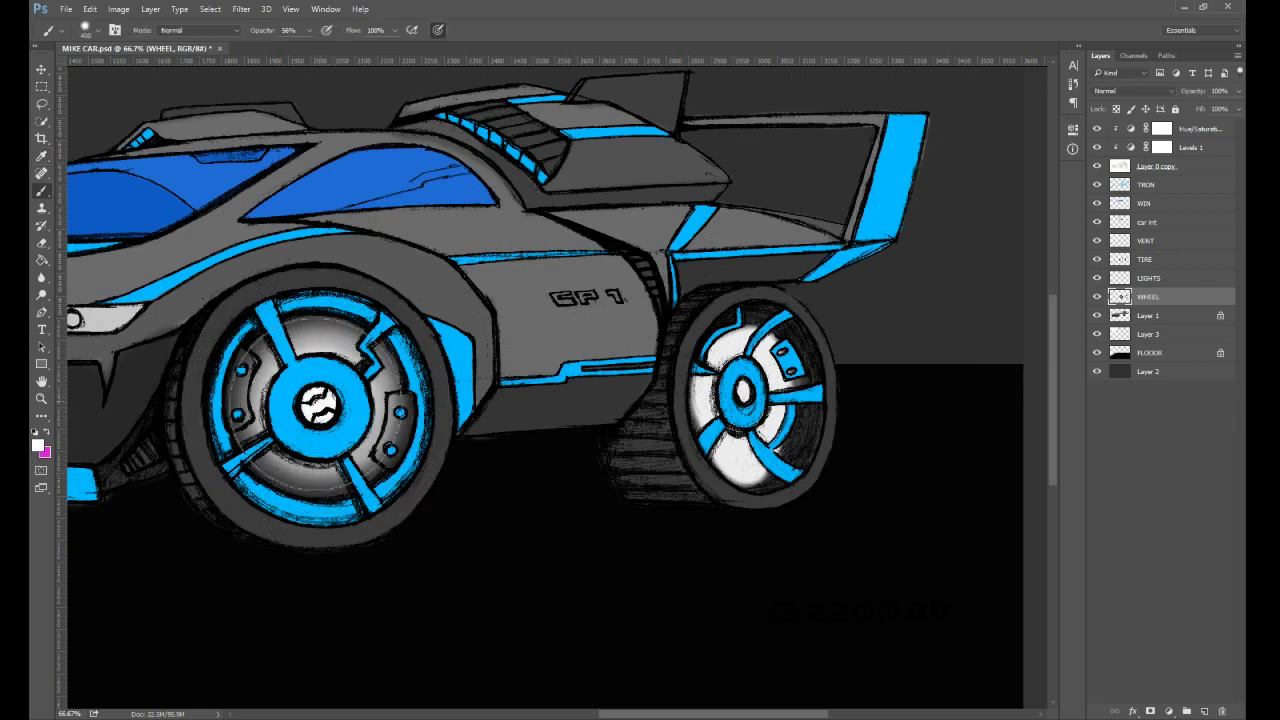
pyautogui.press('[')
pyautogui.hotkey('ctrl', 'z')
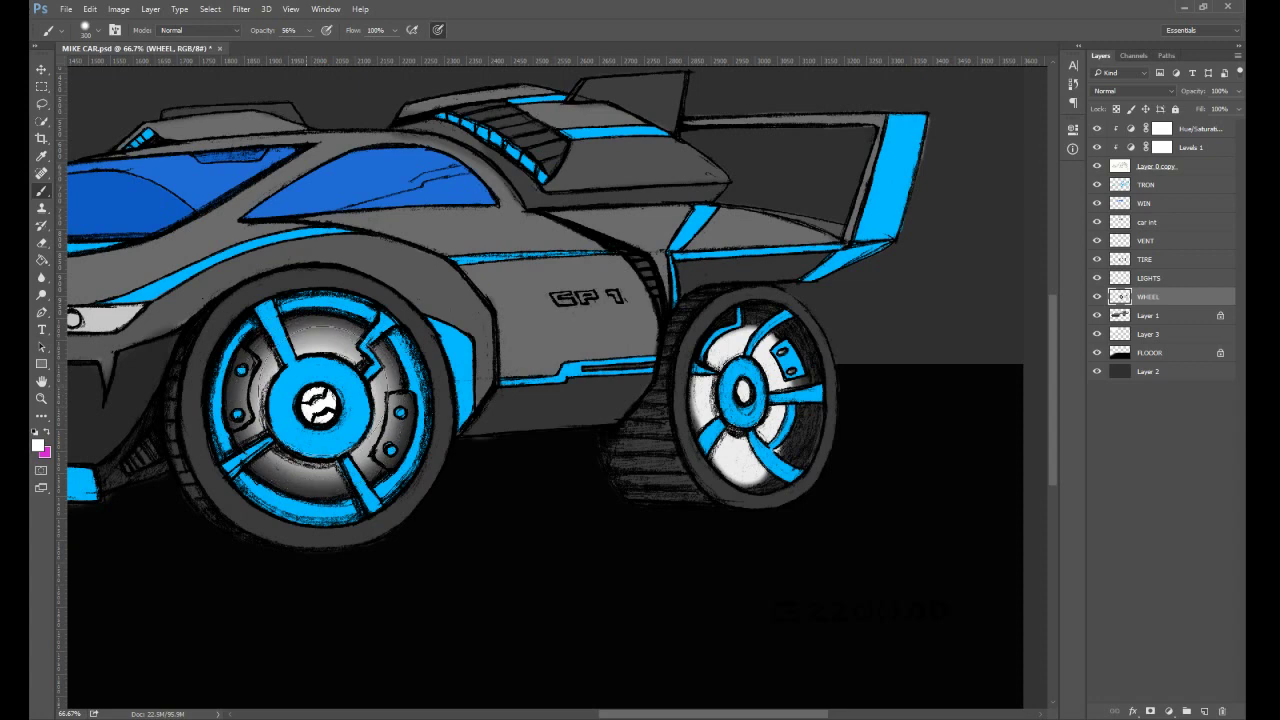
pyautogui.click(314, 398)
# - Repaint the front wheel's rim panels white with a smaller brush, raising the opacity to 100%
pyautogui.hotkey('ctrl', '-')
pyautogui.hotkey('ctrl', '-')
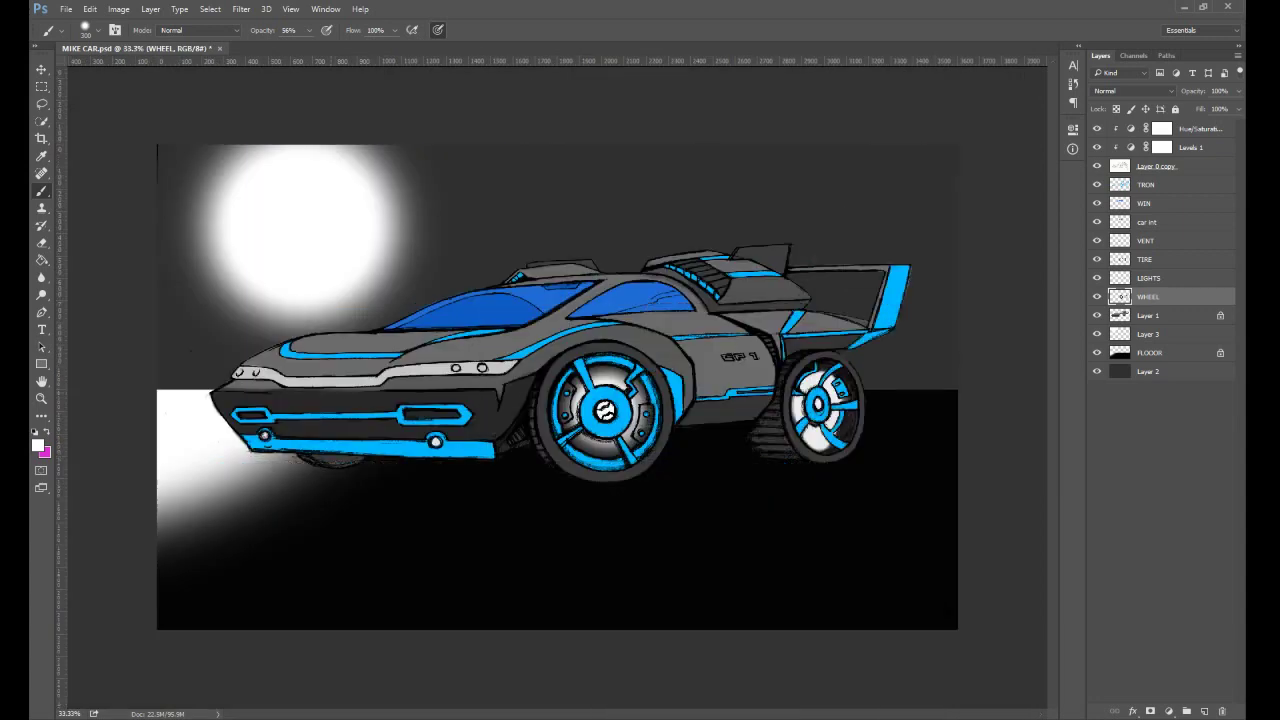
pyautogui.hotkey('ctrl', '+')
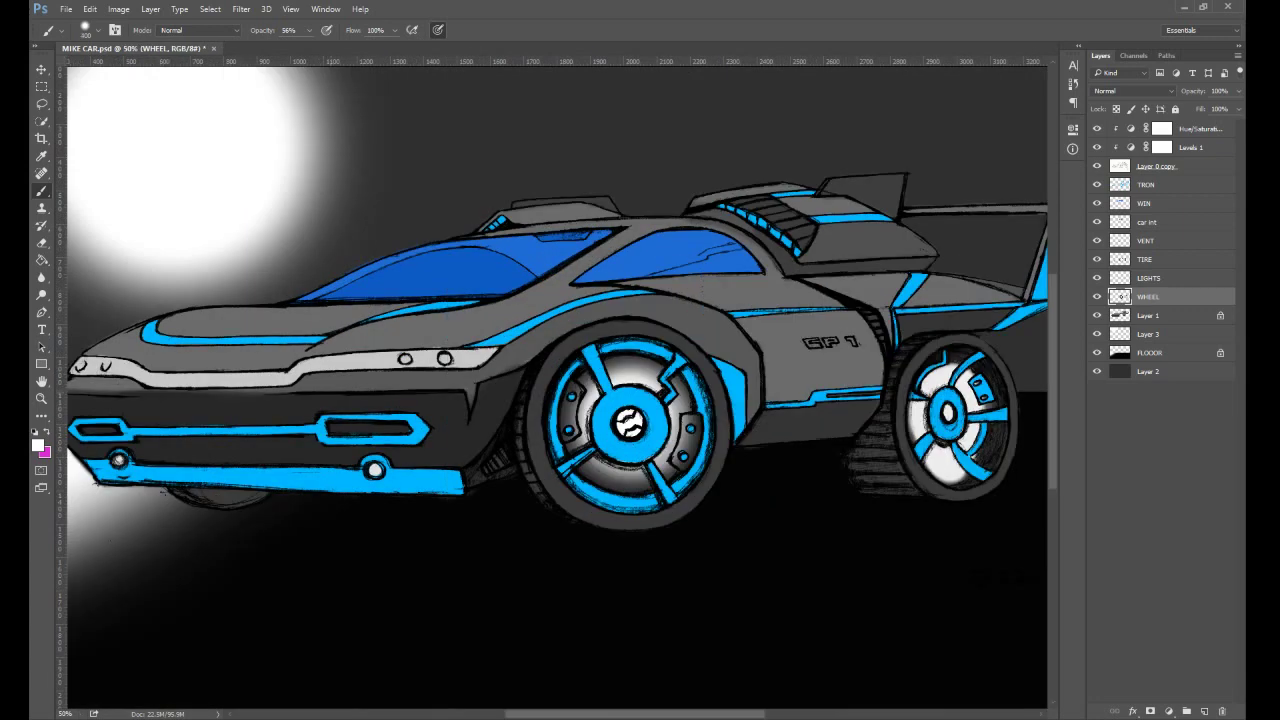
pyautogui.press('[')
pyautogui.press('[')
pyautogui.click(590, 442)
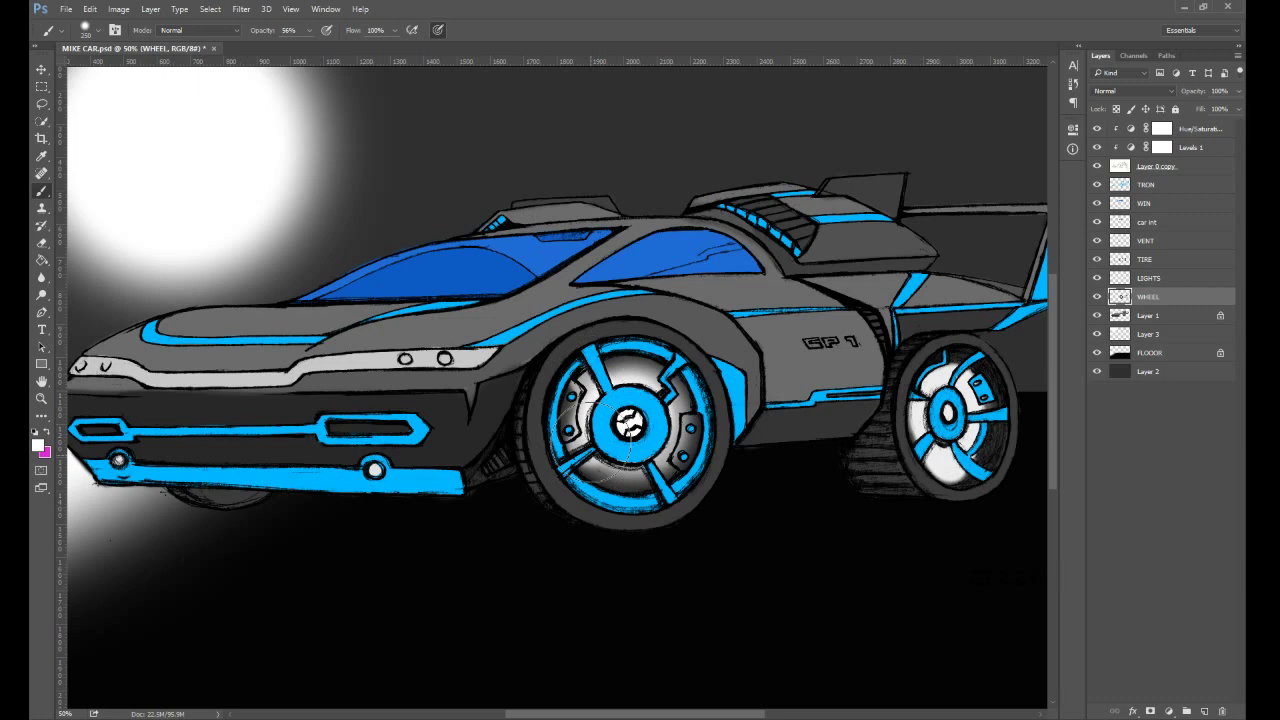
pyautogui.press('0')
pyautogui.moveTo(600, 450)
pyautogui.mouseDown()
pyautogui.moveTo(625, 385)
pyautogui.moveTo(592, 405)
pyautogui.moveTo(590, 455)
pyautogui.moveTo(652, 380)
pyautogui.moveTo(642, 450)
pyautogui.moveTo(666, 477)
pyautogui.mouseUp()
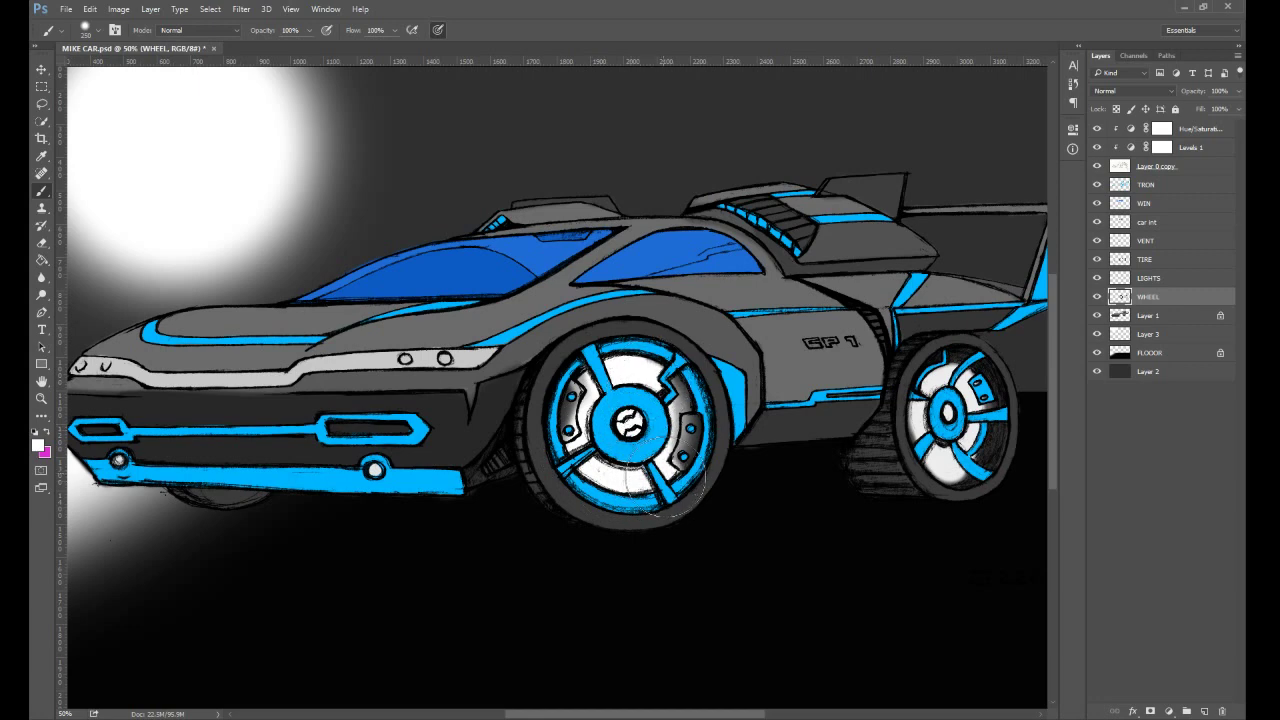
# - Sample a dark grey and paint the front wheel's two bolt plates with a 100 px brush
pyautogui.press('i')
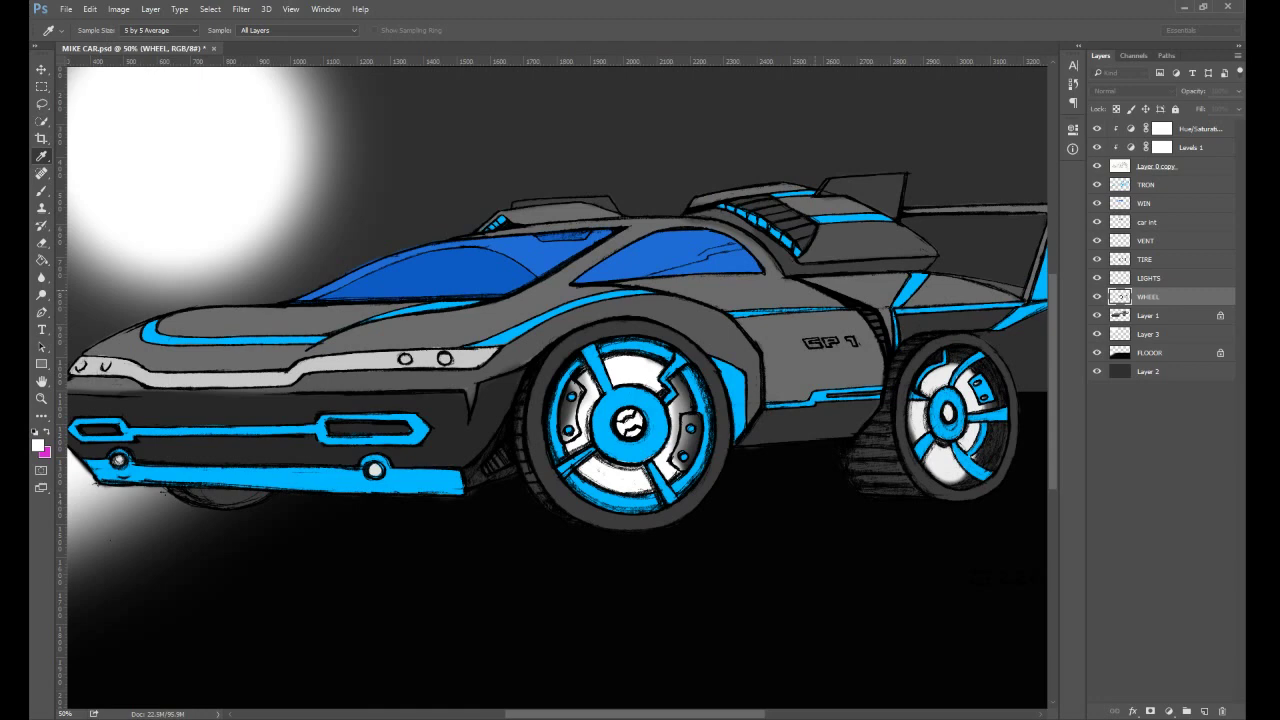
pyautogui.press('Return')
pyautogui.moveTo(573, 401); pyautogui.dragTo(570, 424)
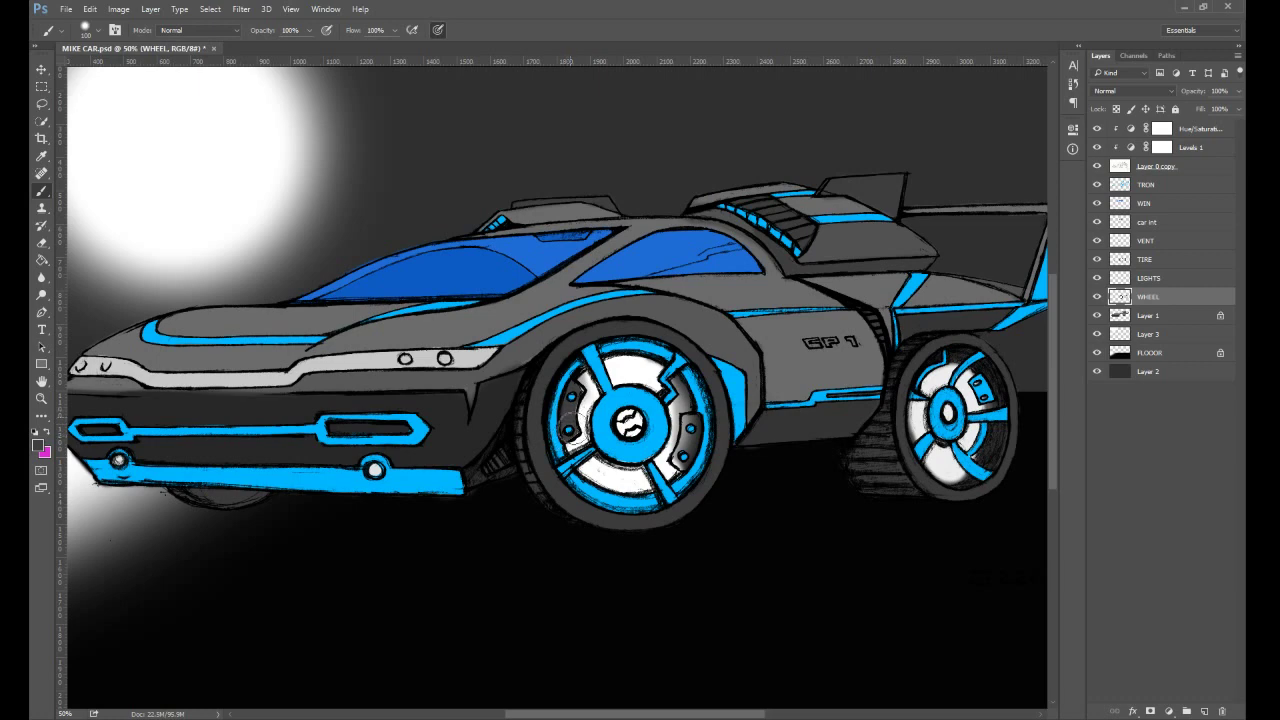
pyautogui.click(679, 456)
pyautogui.moveTo(688, 443); pyautogui.dragTo(677, 460)
pyautogui.moveTo(682, 458); pyautogui.dragTo(688, 428)
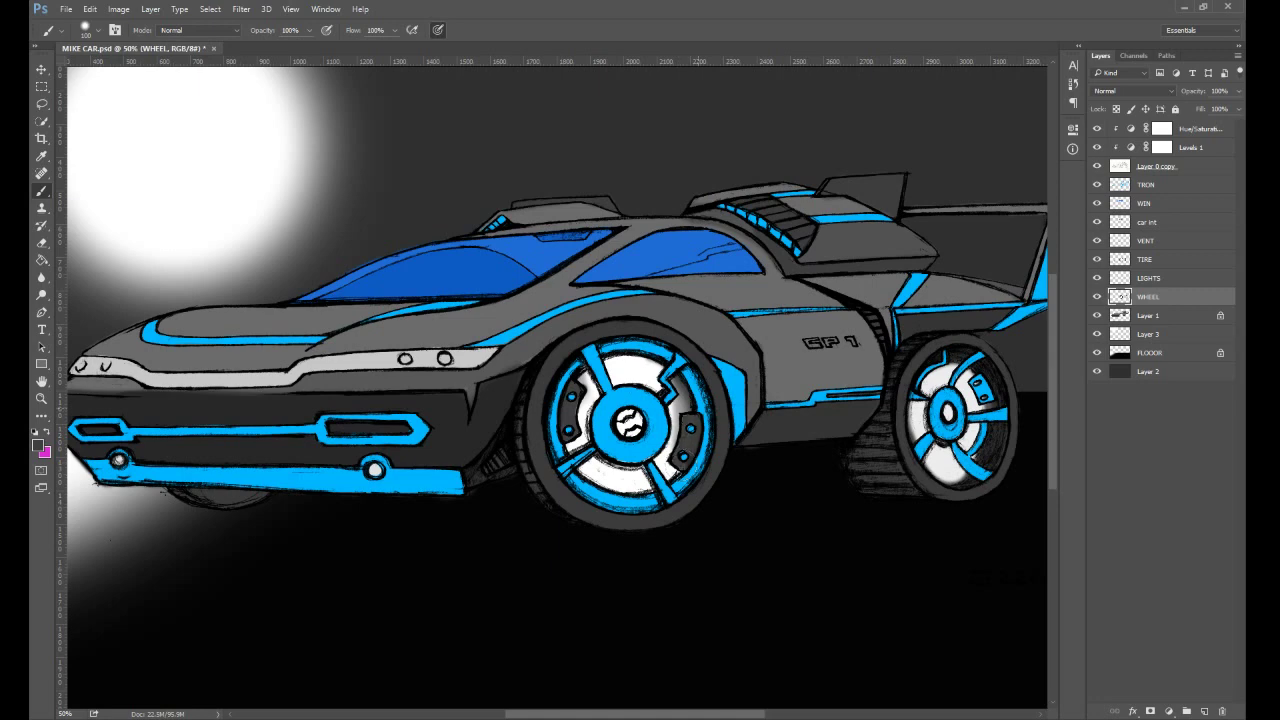
# - Sample white from the moon and touch up the front wheel's panel beside the bolt plate and the rear wheel's rim
pyautogui.click(41, 155)
pyautogui.click(180, 190)
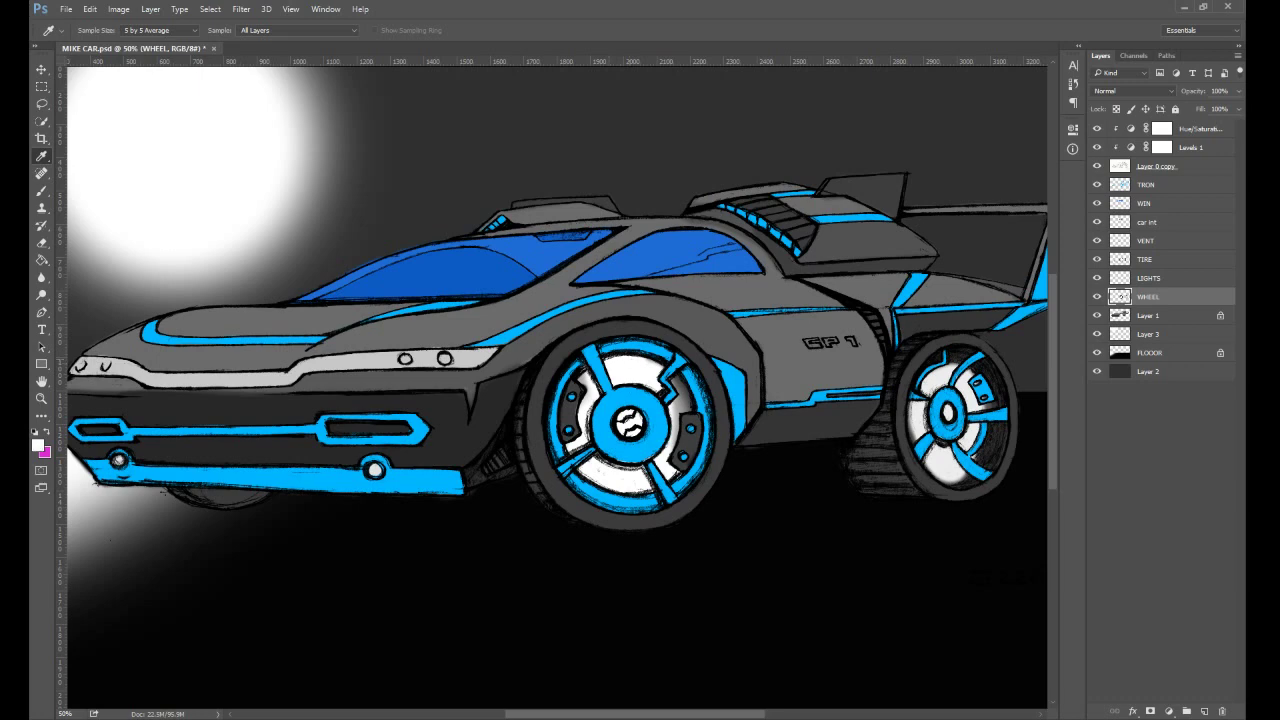
pyautogui.click(41, 191)
pyautogui.press('b')
pyautogui.moveTo(662, 396)
pyautogui.mouseDown()
pyautogui.moveTo(690, 378)
pyautogui.moveTo(680, 385)
pyautogui.mouseUp()
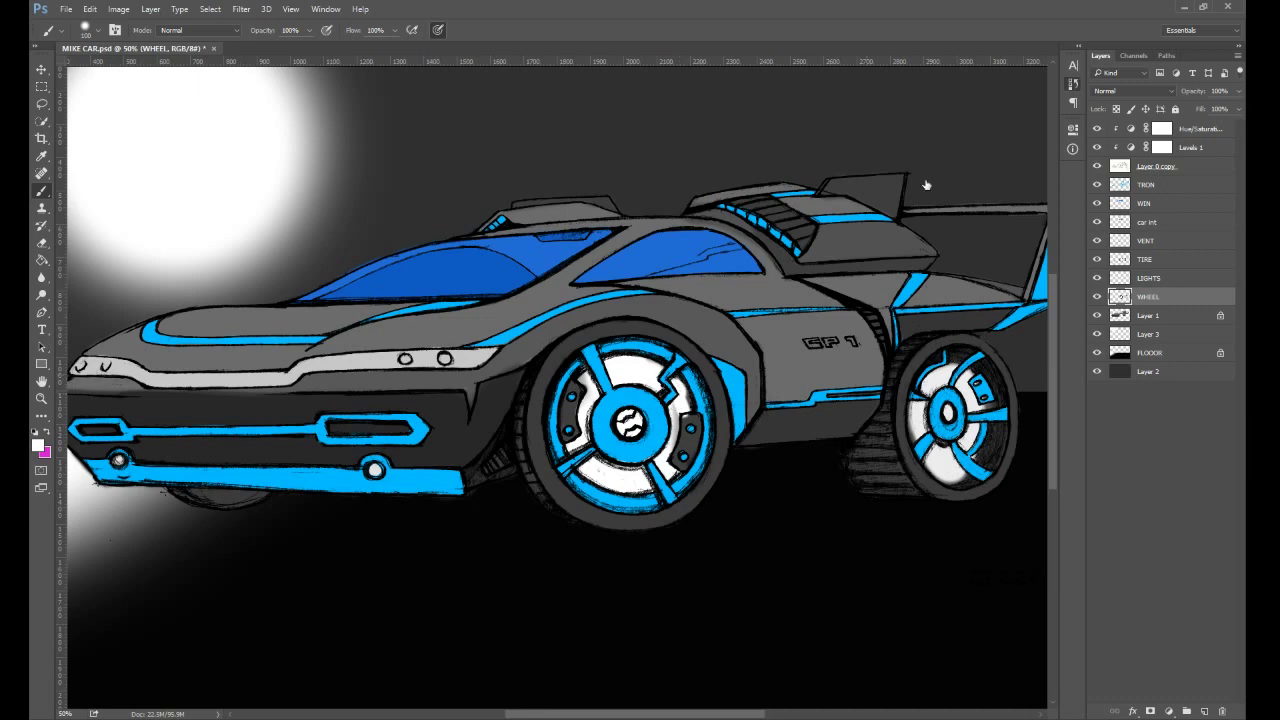
pyautogui.hotkey('ctrl', 'z')
pyautogui.moveTo(668, 394); pyautogui.dragTo(684, 404)
pyautogui.moveTo(676, 404); pyautogui.dragTo(672, 440)
pyautogui.moveTo(914, 428)
pyautogui.mouseDown()
pyautogui.moveTo(910, 446)
pyautogui.moveTo(918, 394)
pyautogui.moveTo(938, 470)
pyautogui.moveTo(955, 478)
pyautogui.moveTo(962, 400)
pyautogui.moveTo(979, 371)
pyautogui.moveTo(972, 380)
pyautogui.mouseUp()
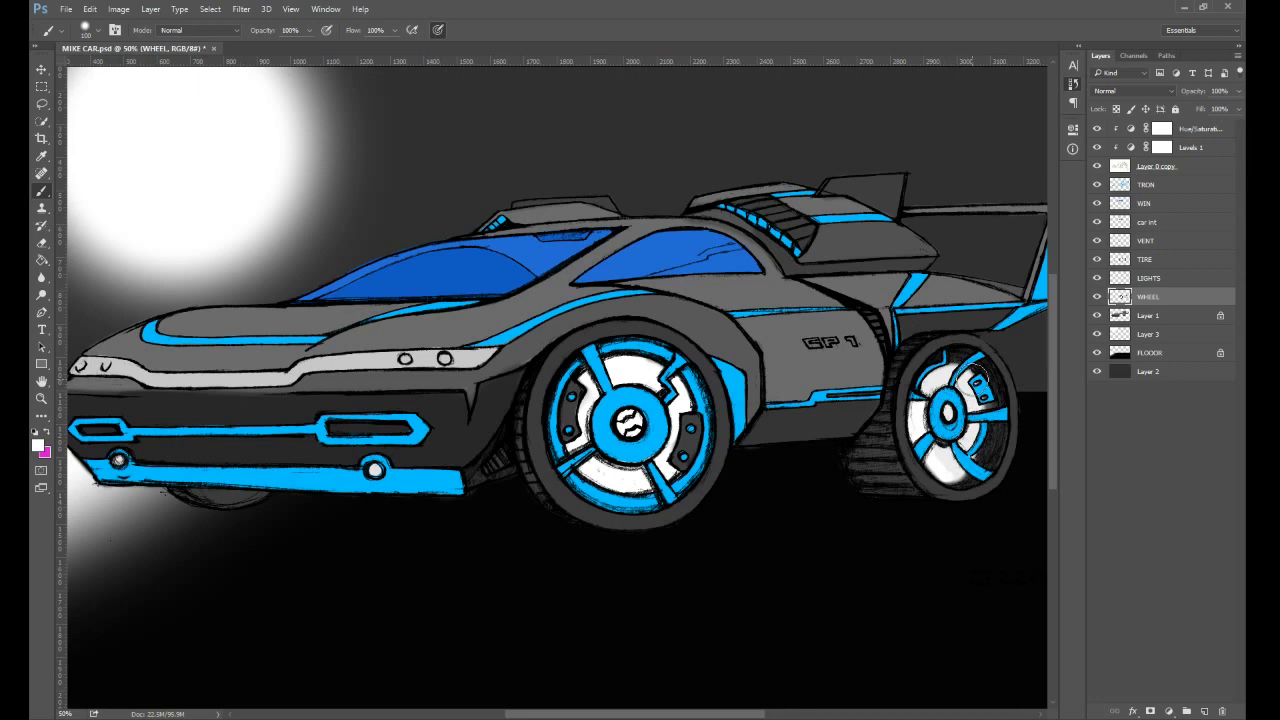
# - Lock the LIGHTS layer's transparent pixels and fill the headlight strip with white
pyautogui.moveTo(458, 448); pyautogui.dragTo(651, 458)
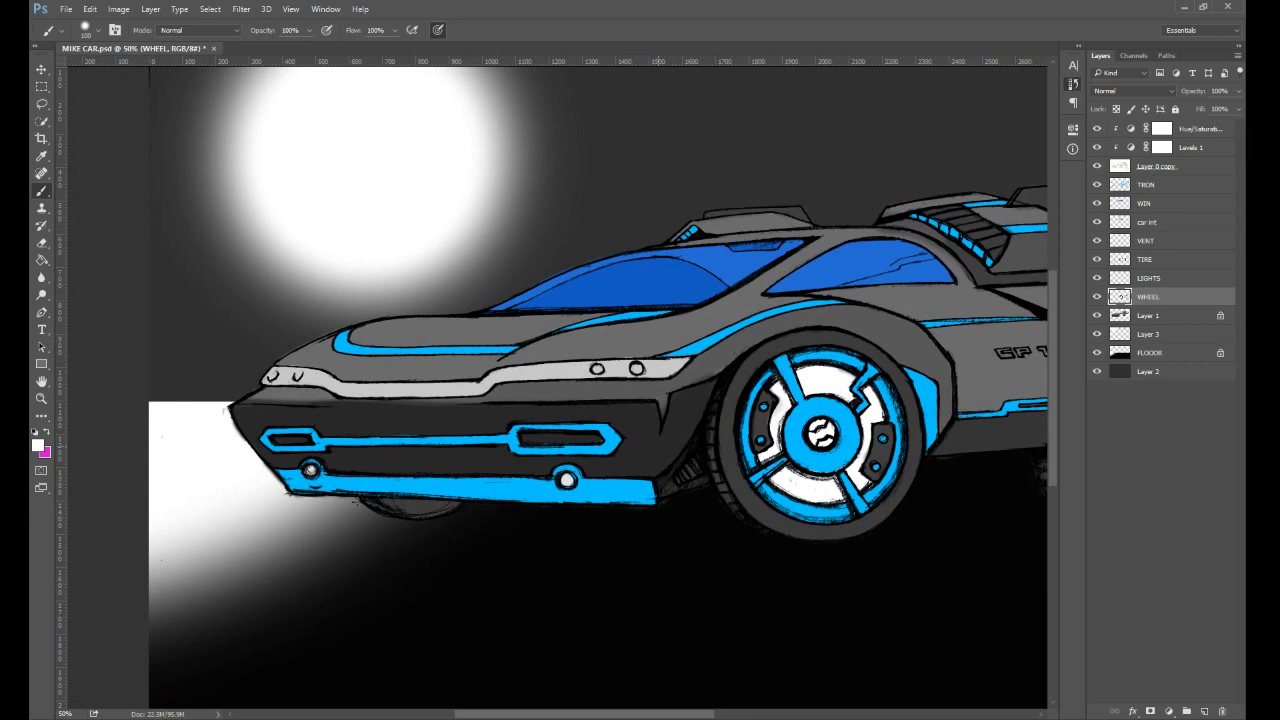
pyautogui.click(1157, 278)
pyautogui.click(1116, 109)
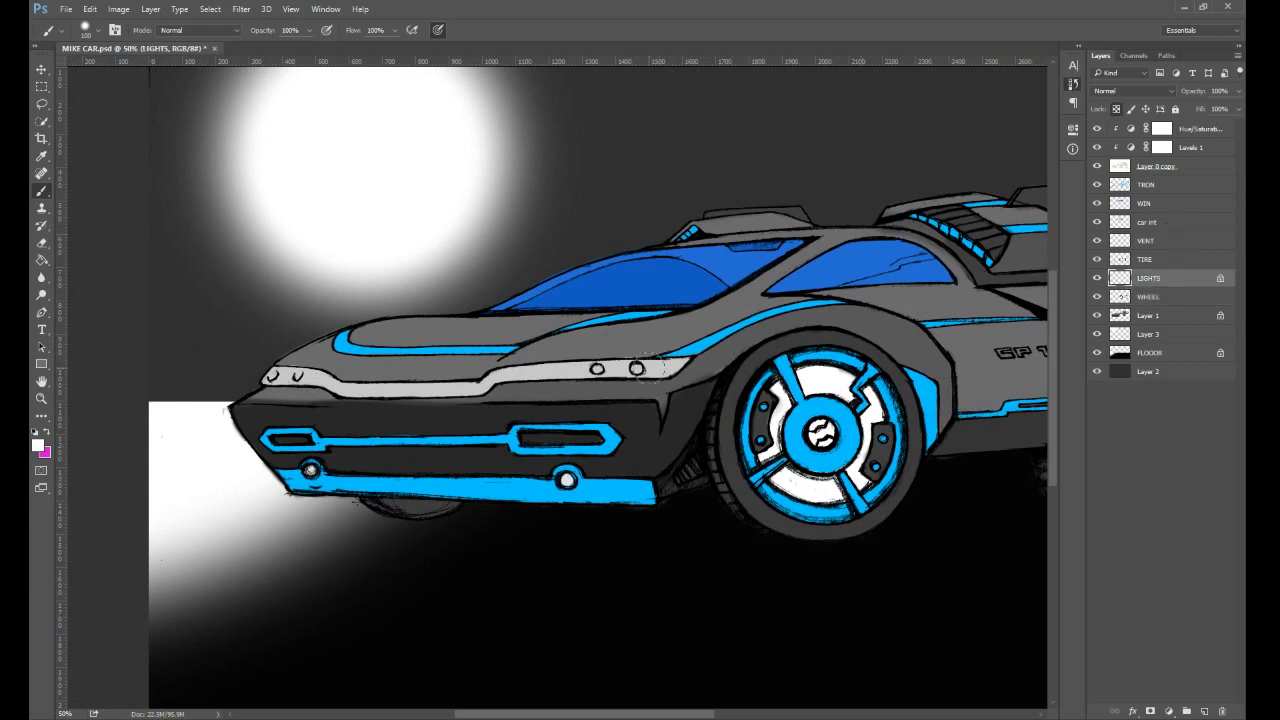
pyautogui.moveTo(662, 366); pyautogui.dragTo(652, 369)
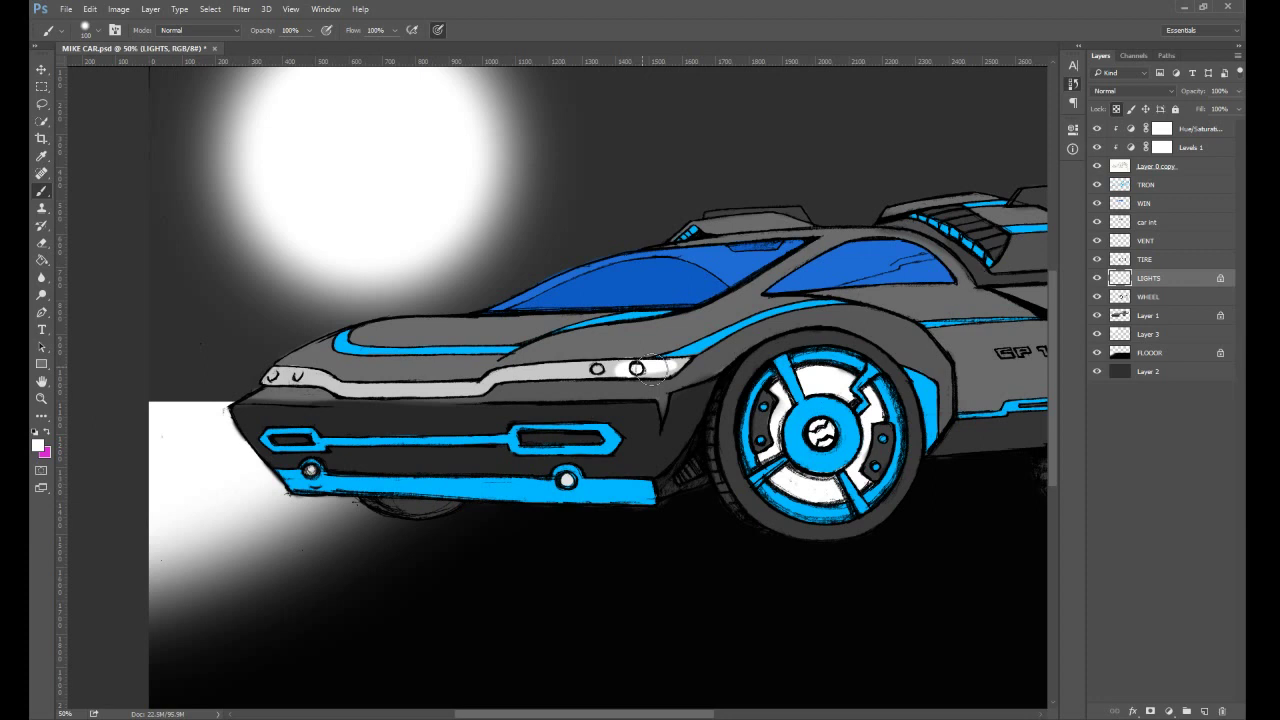
pyautogui.hotkey('alt', 'BackSpace')
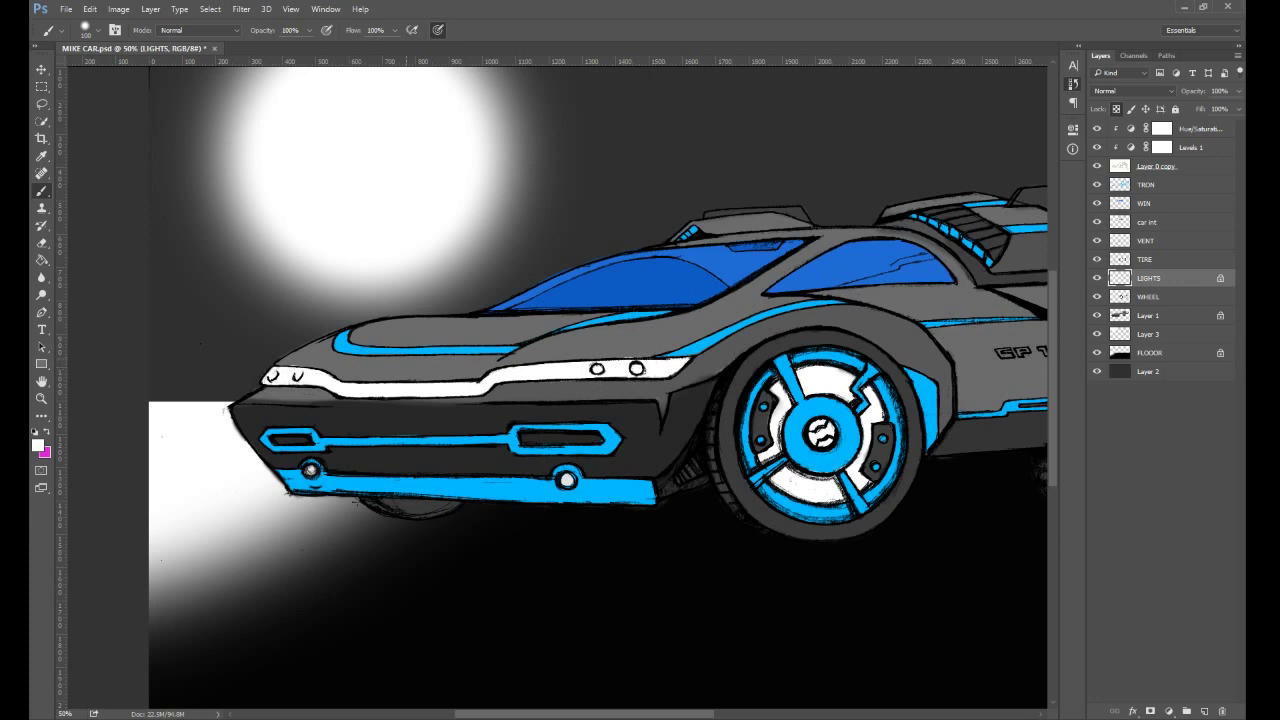
pyautogui.moveTo(951, 400); pyautogui.dragTo(788, 384)
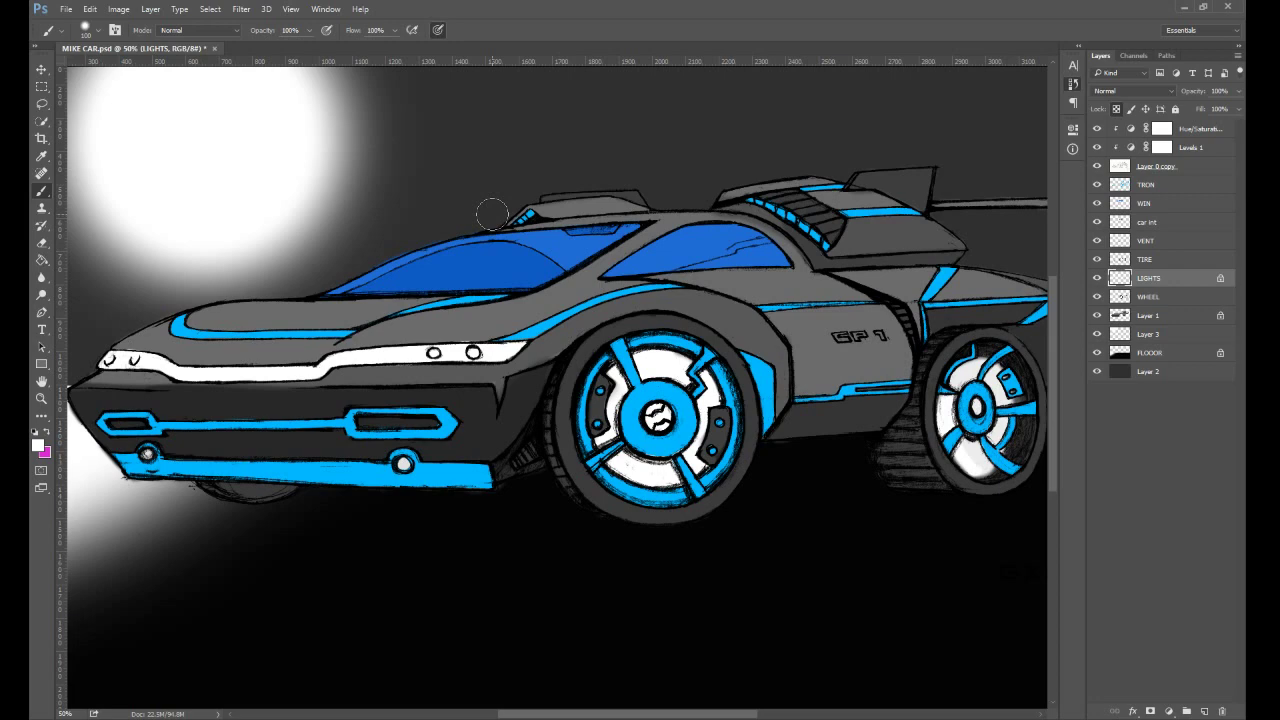
pyautogui.hotkey('ctrl', '-')
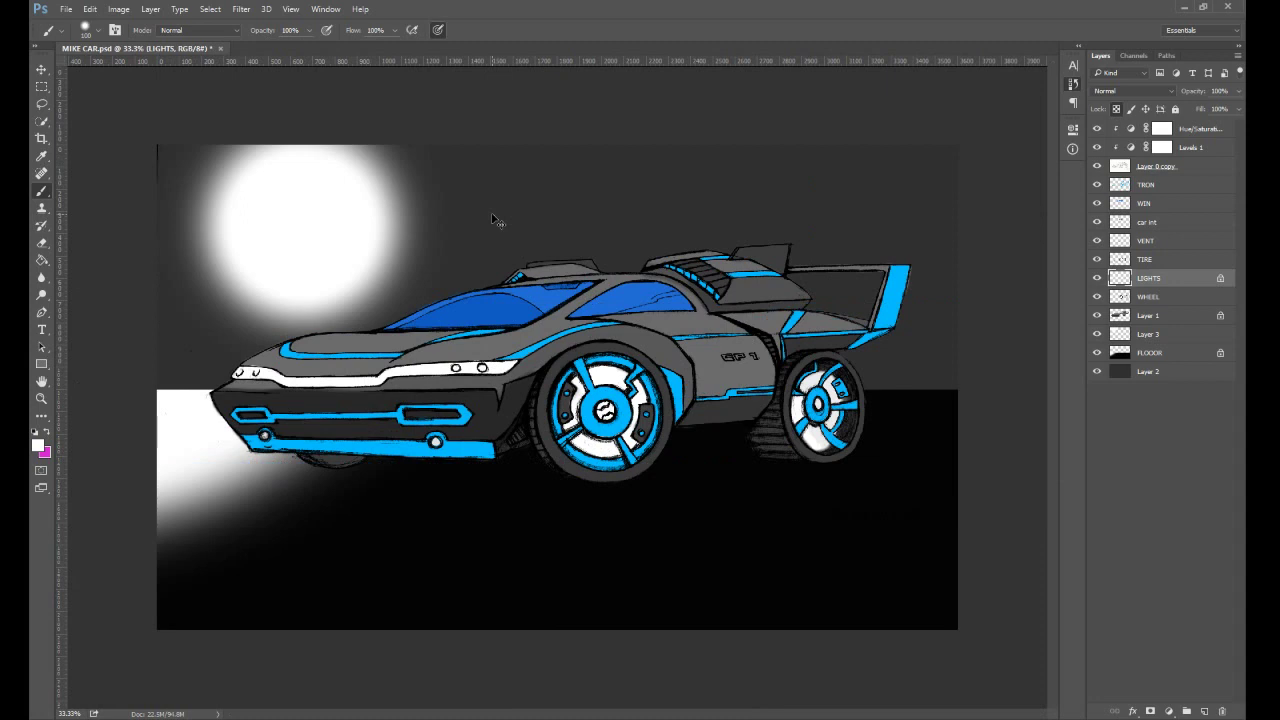
# - Make Layer 1 active and set a dark grey foreground colour for shading the car body
pyautogui.hotkey('ctrl', '+')
pyautogui.hotkey('ctrl', '+')
pyautogui.hotkey('alt', '[')
pyautogui.hotkey('alt', '[')
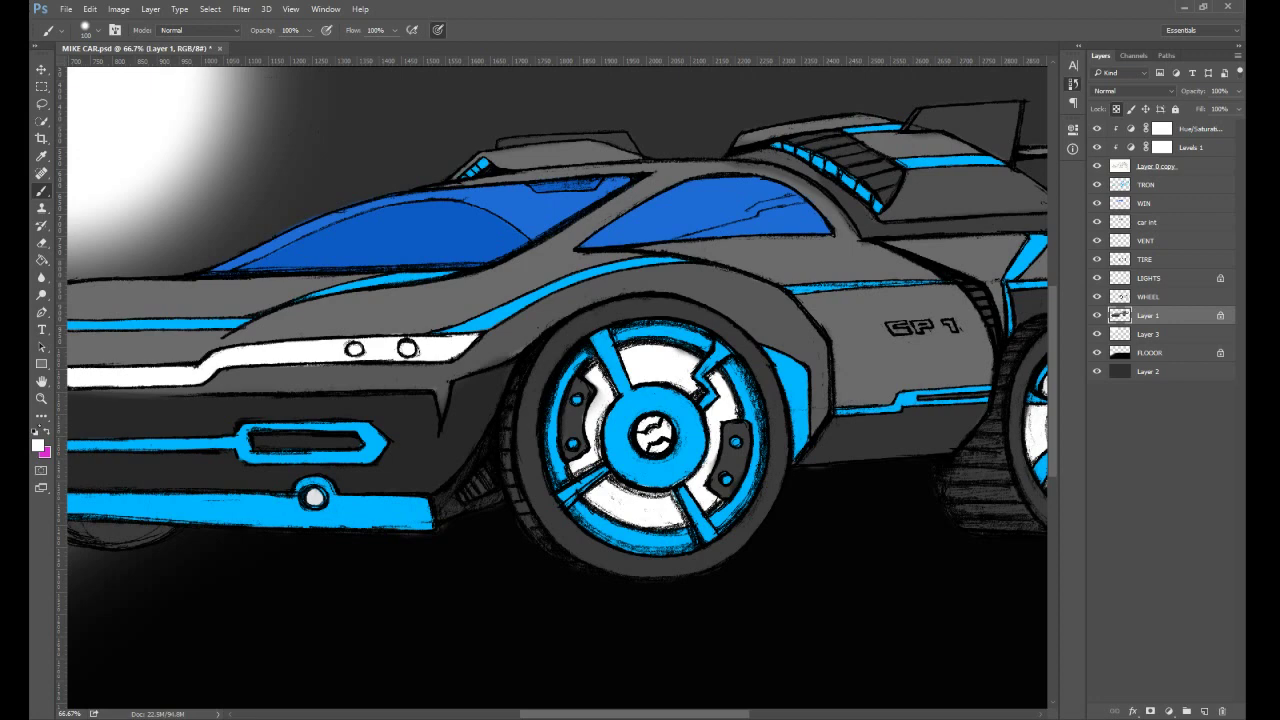
pyautogui.press('alt')
pyautogui.moveTo(439, 396); pyautogui.dragTo(656, 434)
pyautogui.moveTo(862, 430); pyautogui.dragTo(658, 391)
pyautogui.hotkey('ctrl', '-')
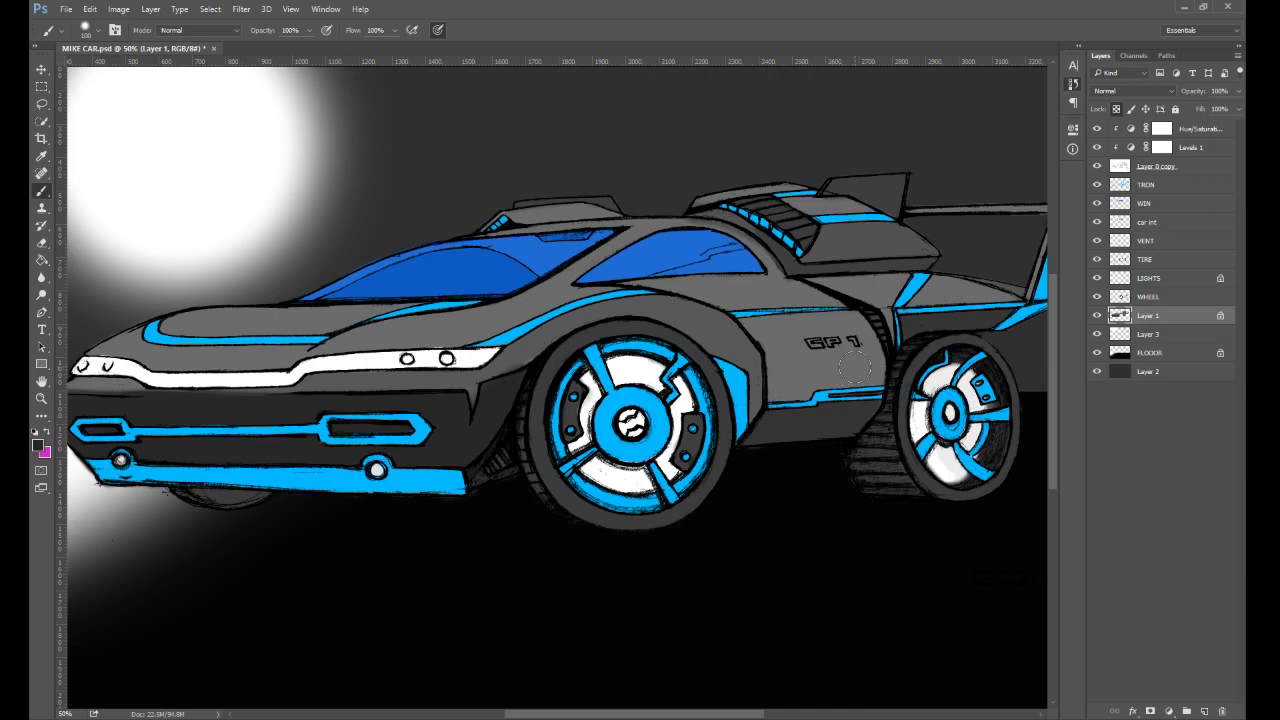
# - Try shading the lower side panel below the GP 1 lettering with a 250 px brush at 51% opacity, undoing the strokes
pyautogui.press('5')
pyautogui.press('1')
pyautogui.press(']')
pyautogui.press(']')
pyautogui.press(']')
pyautogui.press(']')
pyautogui.press(']')
pyautogui.moveTo(863, 400)
pyautogui.mouseDown()
pyautogui.moveTo(791, 399)
pyautogui.moveTo(853, 430)
pyautogui.moveTo(778, 404)
pyautogui.moveTo(896, 393)
pyautogui.moveTo(750, 408)
pyautogui.mouseUp()
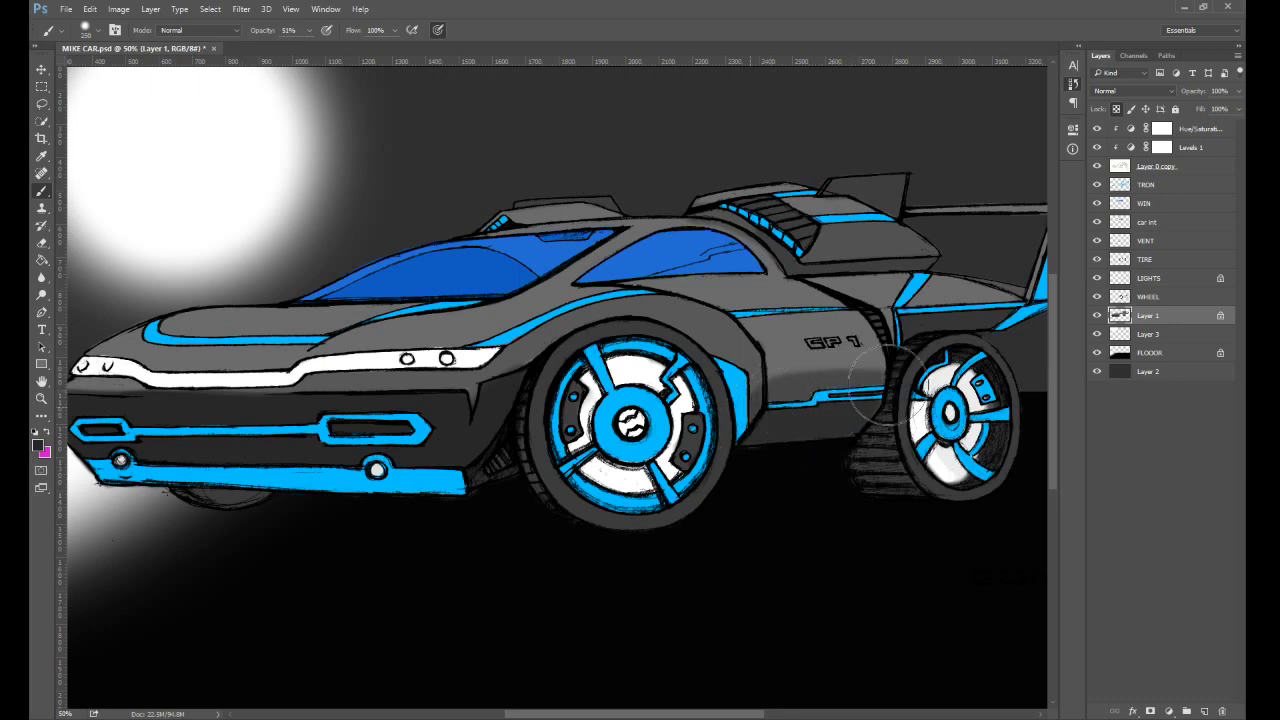
pyautogui.moveTo(858, 370); pyautogui.dragTo(760, 380)
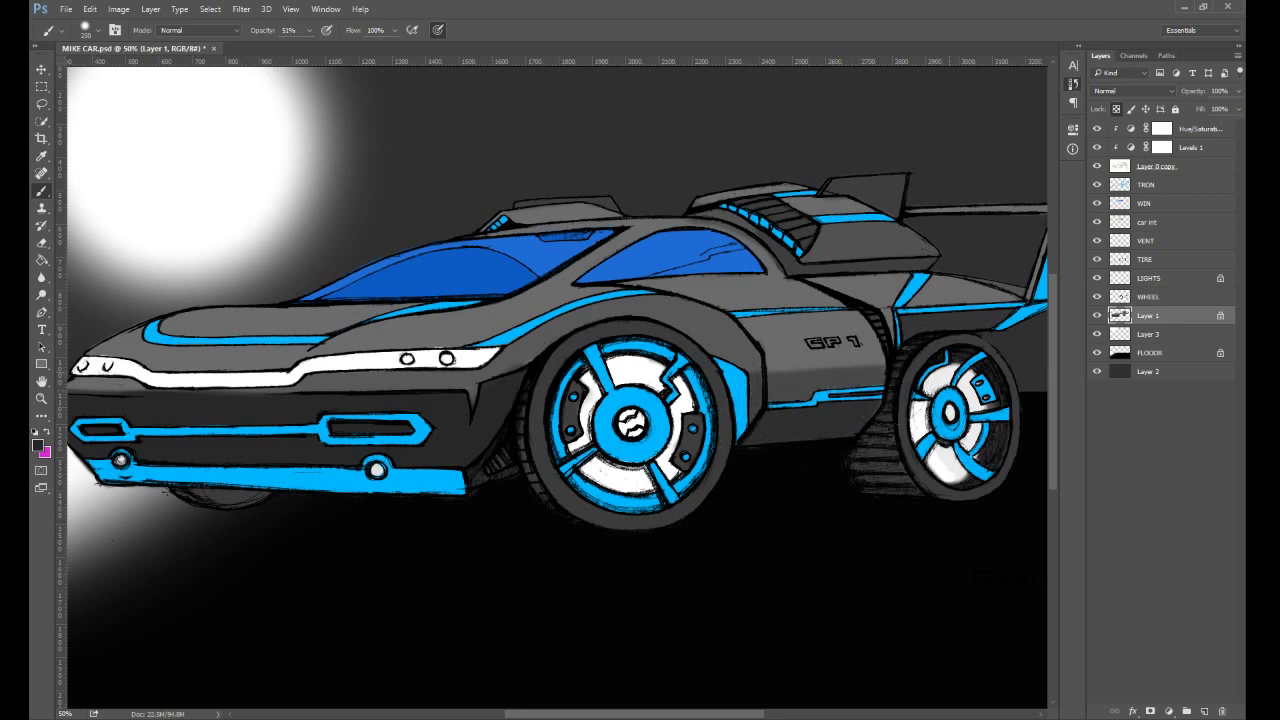
pyautogui.hotkey('ctrl', 'z')
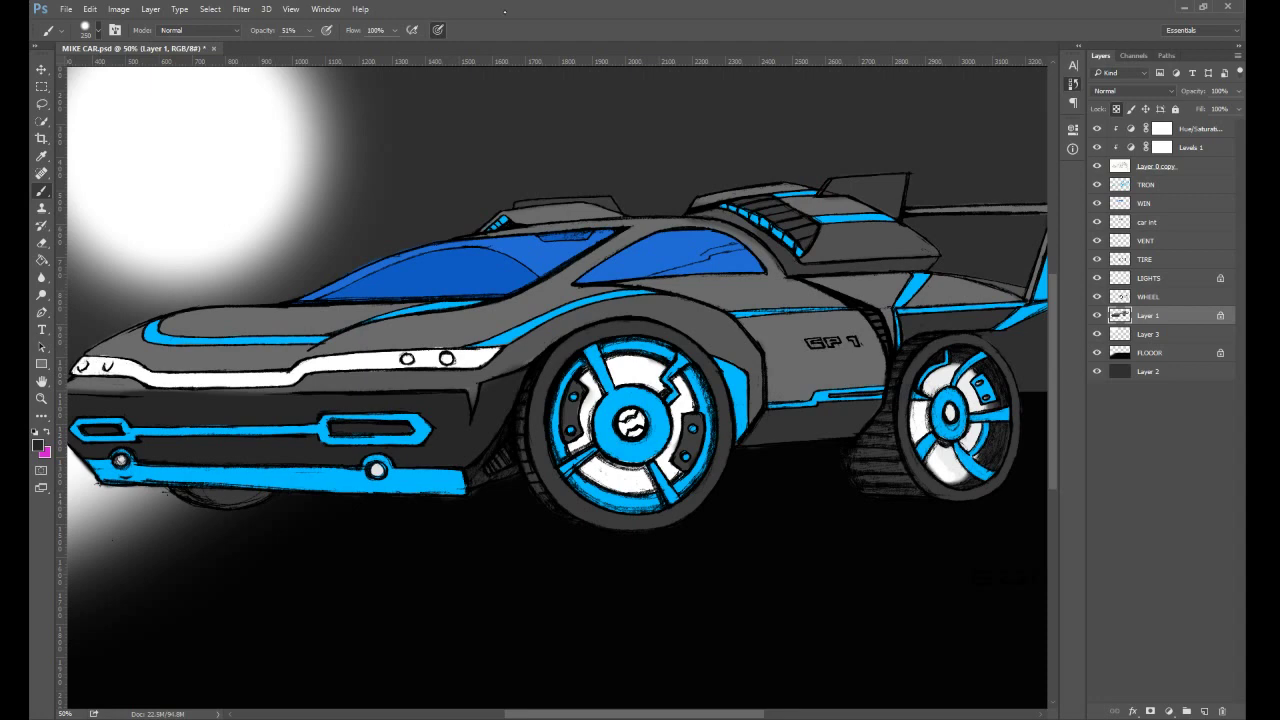
# - Shade the front wheel arch and the car's lower side panels with the dark brush at 22% opacity
pyautogui.press('2')
pyautogui.press('2')
pyautogui.moveTo(745, 400)
pyautogui.mouseDown()
pyautogui.moveTo(725, 360)
pyautogui.moveTo(739, 424)
pyautogui.moveTo(729, 376)
pyautogui.moveTo(680, 332)
pyautogui.moveTo(607, 346)
pyautogui.moveTo(737, 388)
pyautogui.moveTo(740, 374)
pyautogui.mouseUp()
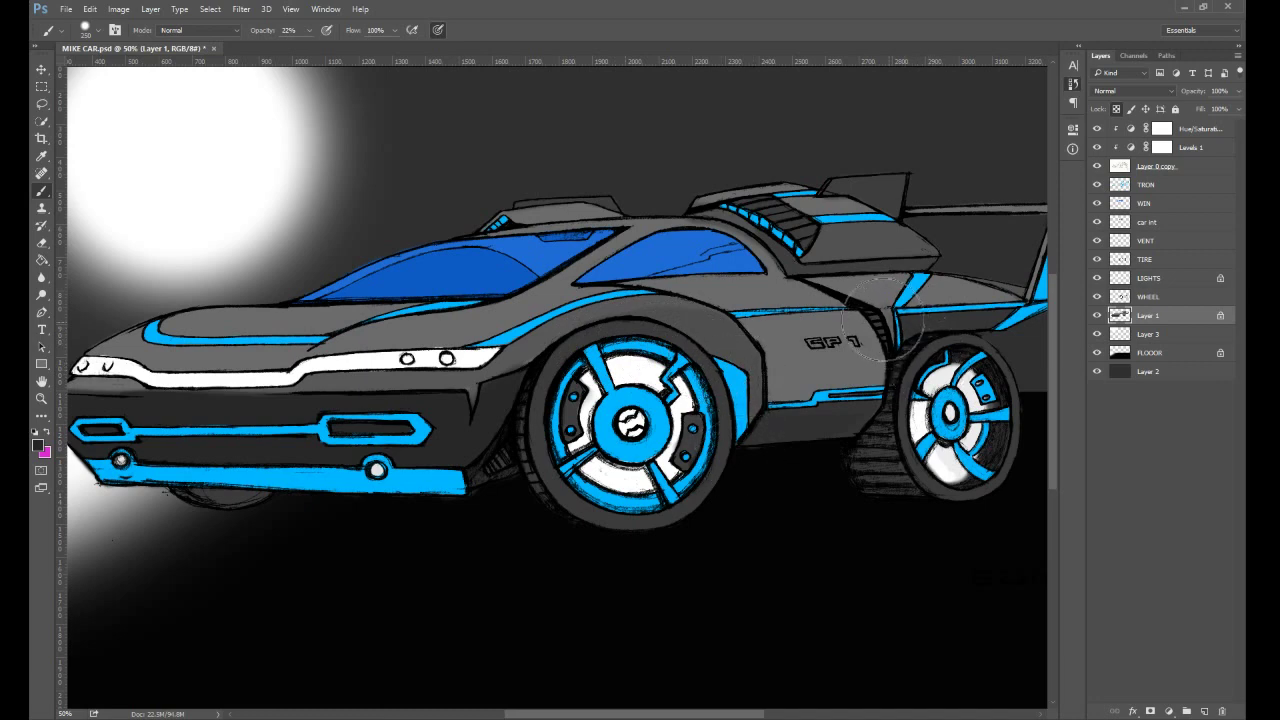
pyautogui.moveTo(800, 408)
pyautogui.mouseDown()
pyautogui.moveTo(1017, 370)
pyautogui.moveTo(640, 418)
pyautogui.mouseUp()
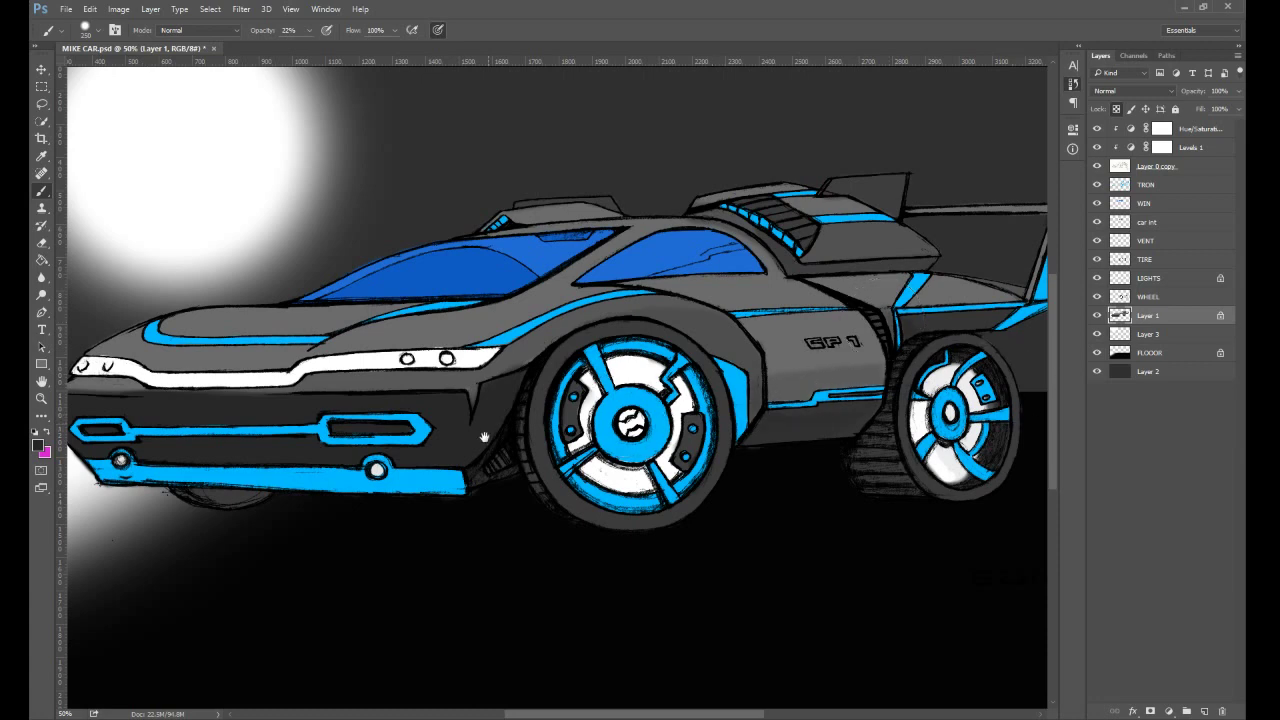
pyautogui.moveTo(485, 437); pyautogui.dragTo(851, 449)
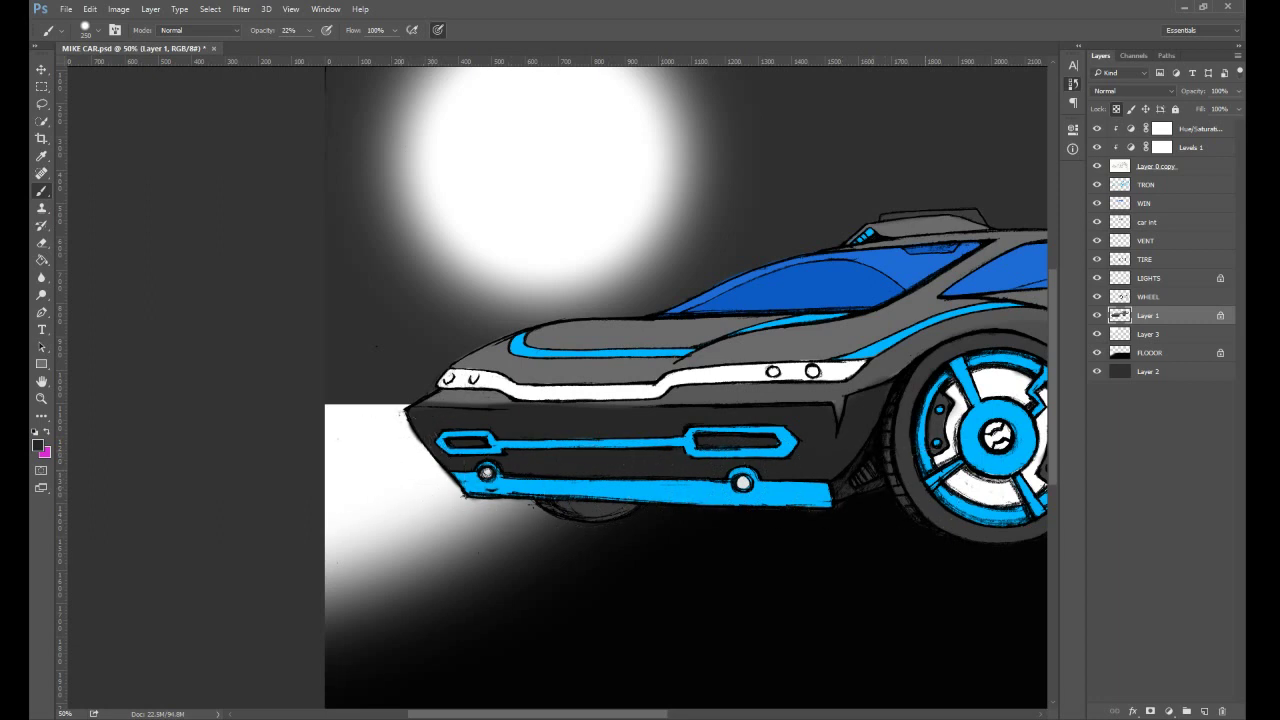
pyautogui.hotkey('ctrl', '-')
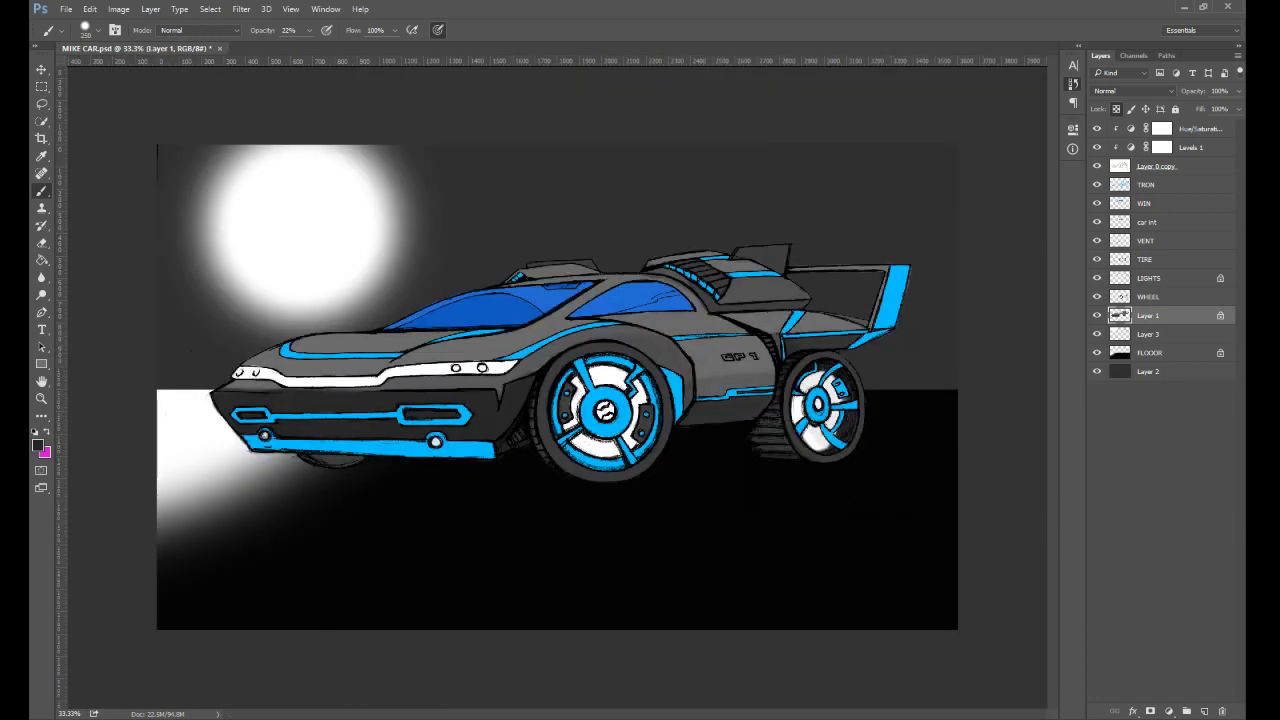
# - Set a white foreground colour and highlight the car's hood with the brush at 36% opacity
pyautogui.press('i')
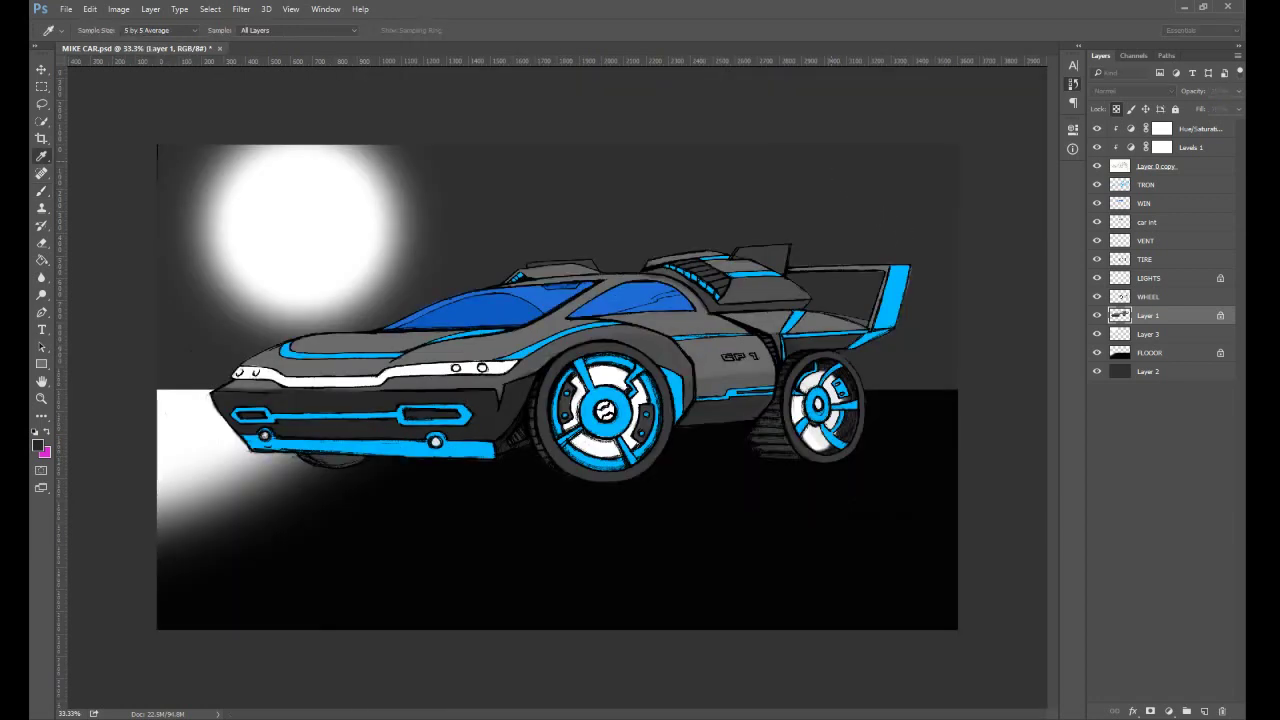
pyautogui.press('b')
pyautogui.press('1')
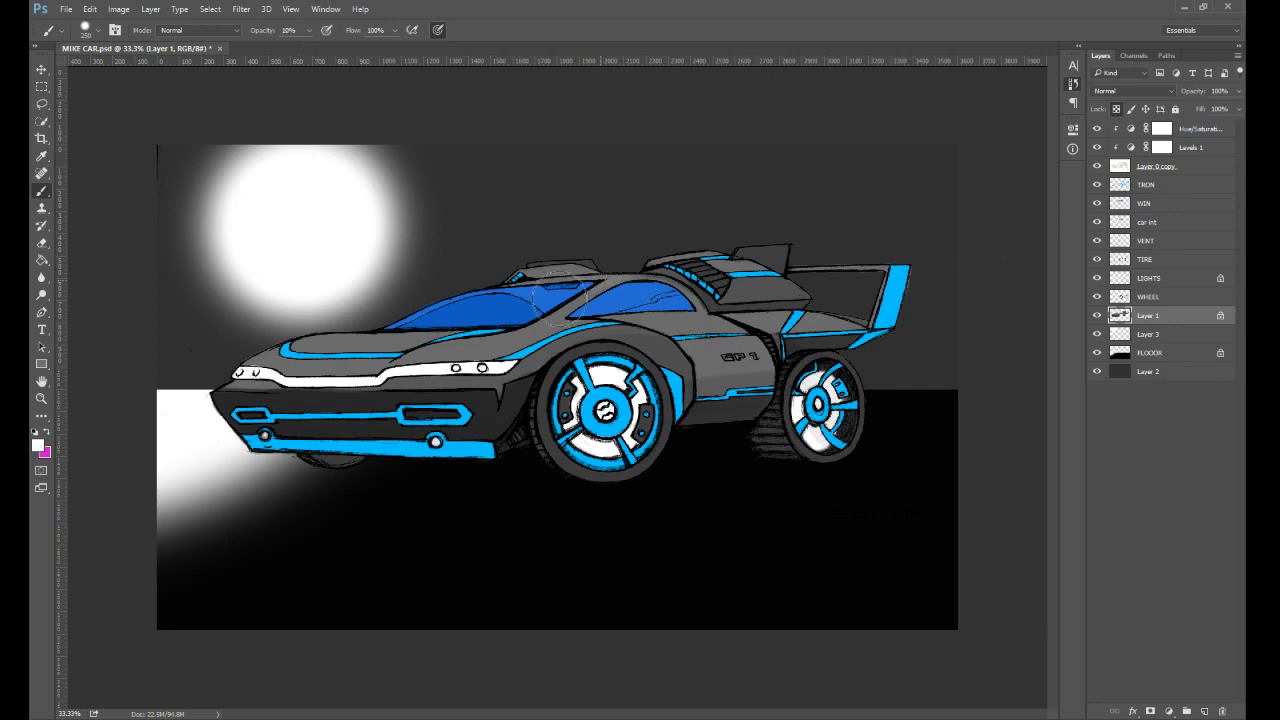
pyautogui.press('3')
pyautogui.press('6')
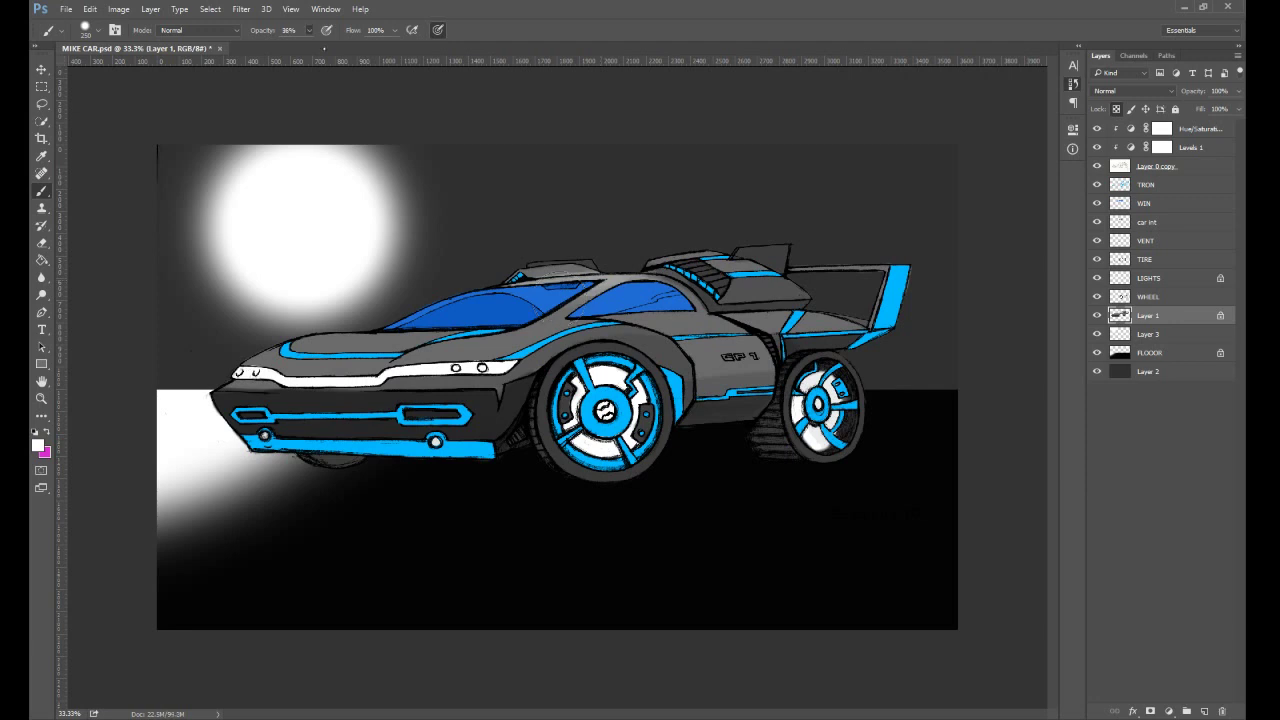
pyautogui.moveTo(407, 311)
pyautogui.mouseDown()
pyautogui.moveTo(268, 331)
pyautogui.moveTo(469, 314)
pyautogui.moveTo(248, 345)
pyautogui.moveTo(482, 308)
pyautogui.moveTo(277, 346)
pyautogui.moveTo(494, 314)
pyautogui.moveTo(258, 348)
pyautogui.moveTo(504, 316)
pyautogui.moveTo(327, 337)
pyautogui.mouseUp()
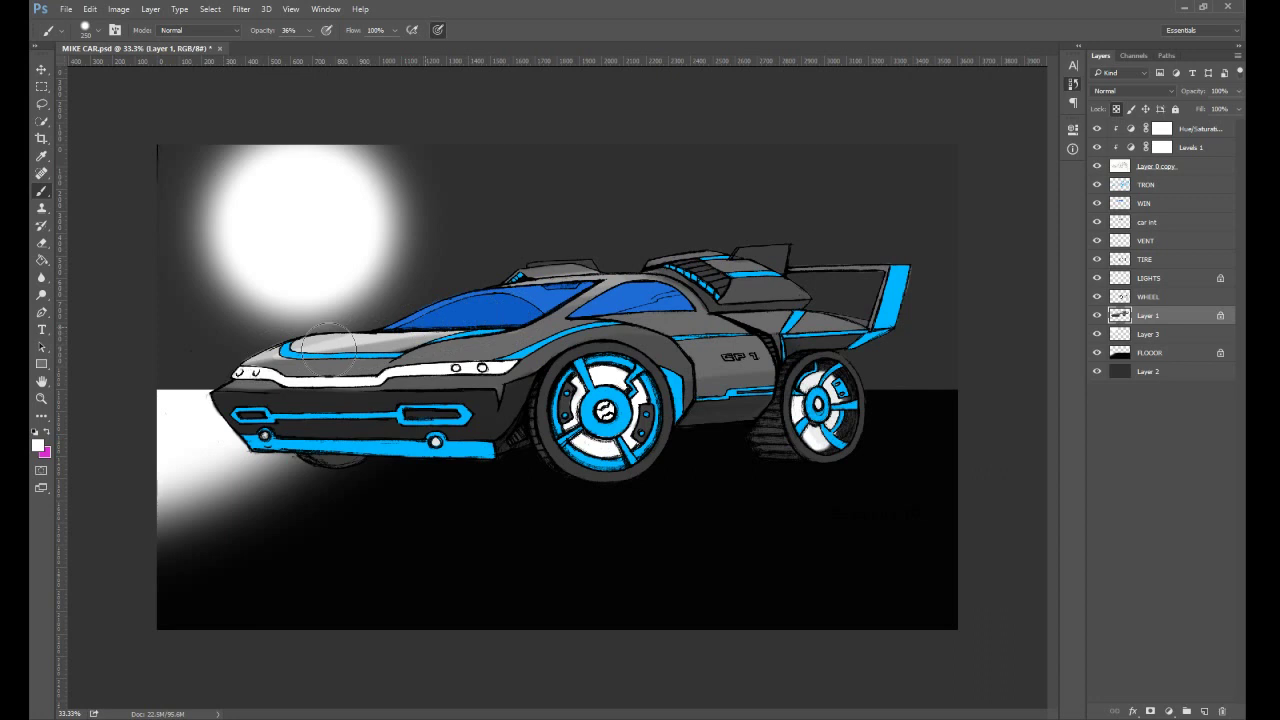
pyautogui.hotkey('ctrl', 'z')
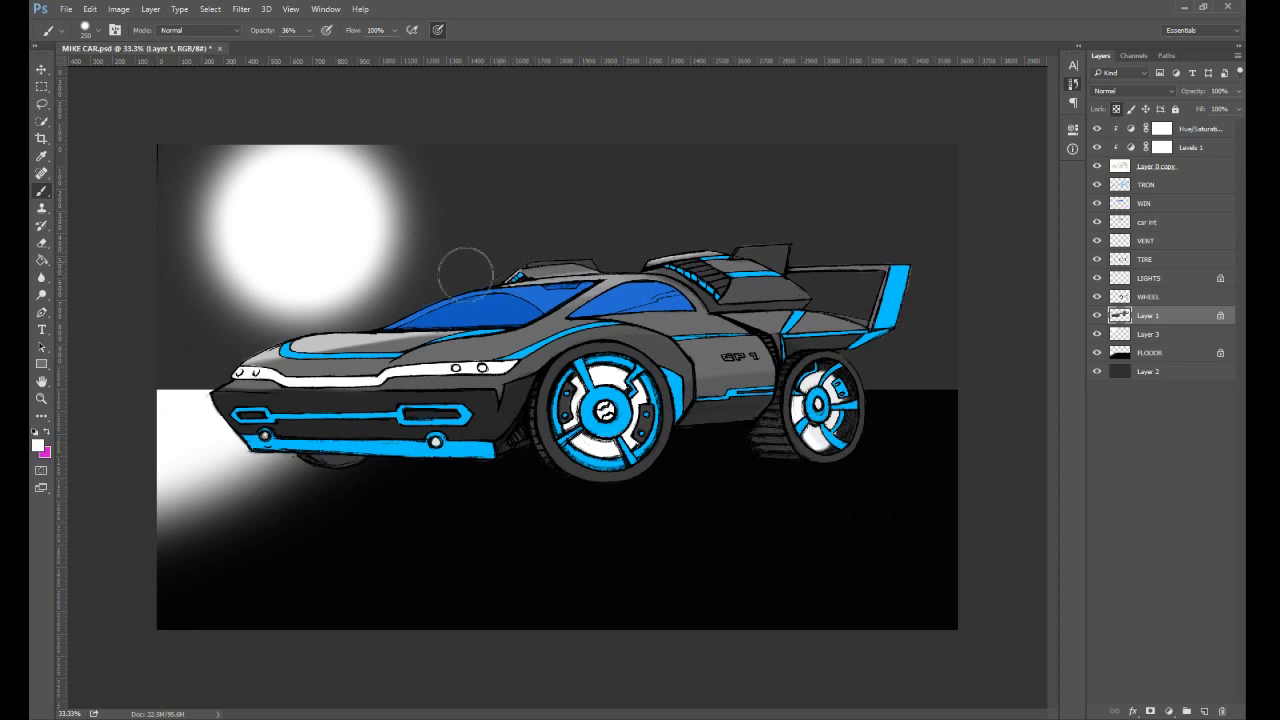
pyautogui.moveTo(229, 340); pyautogui.dragTo(436, 310)
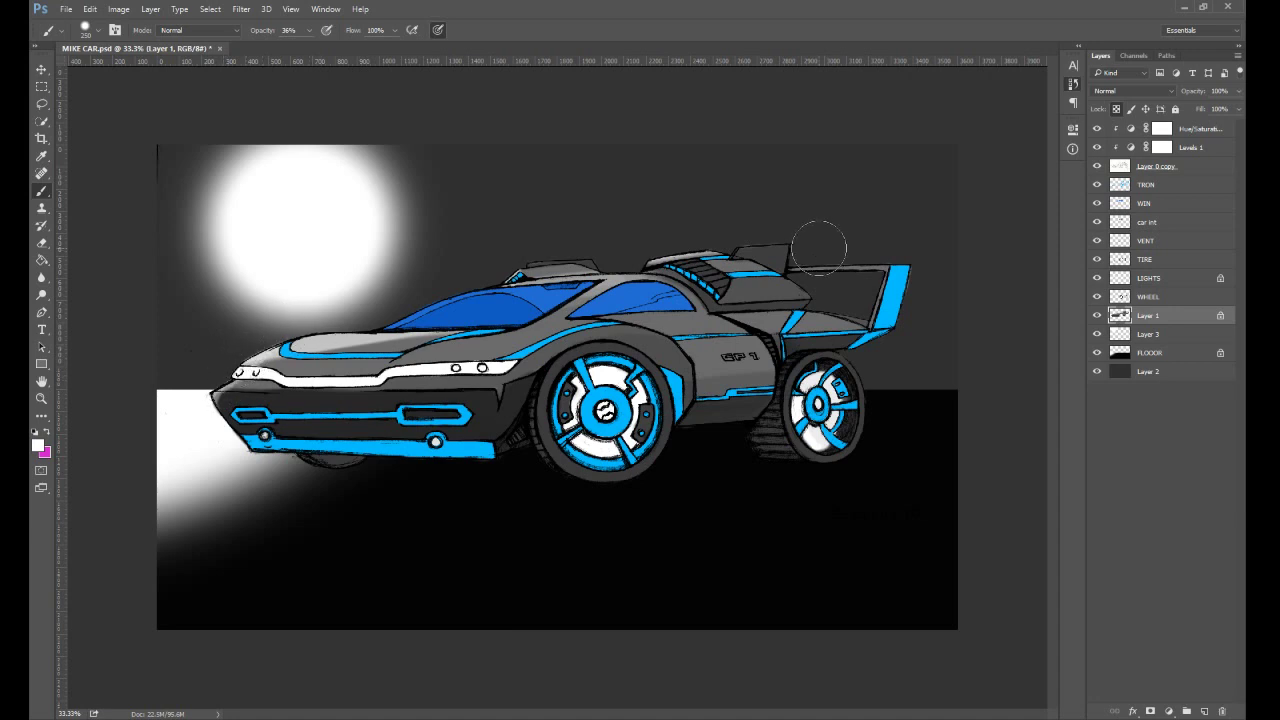
# - Add soft white highlights to the rear spoiler's upper bar and to the roof edge above the windows
pyautogui.moveTo(795, 270); pyautogui.dragTo(890, 266)
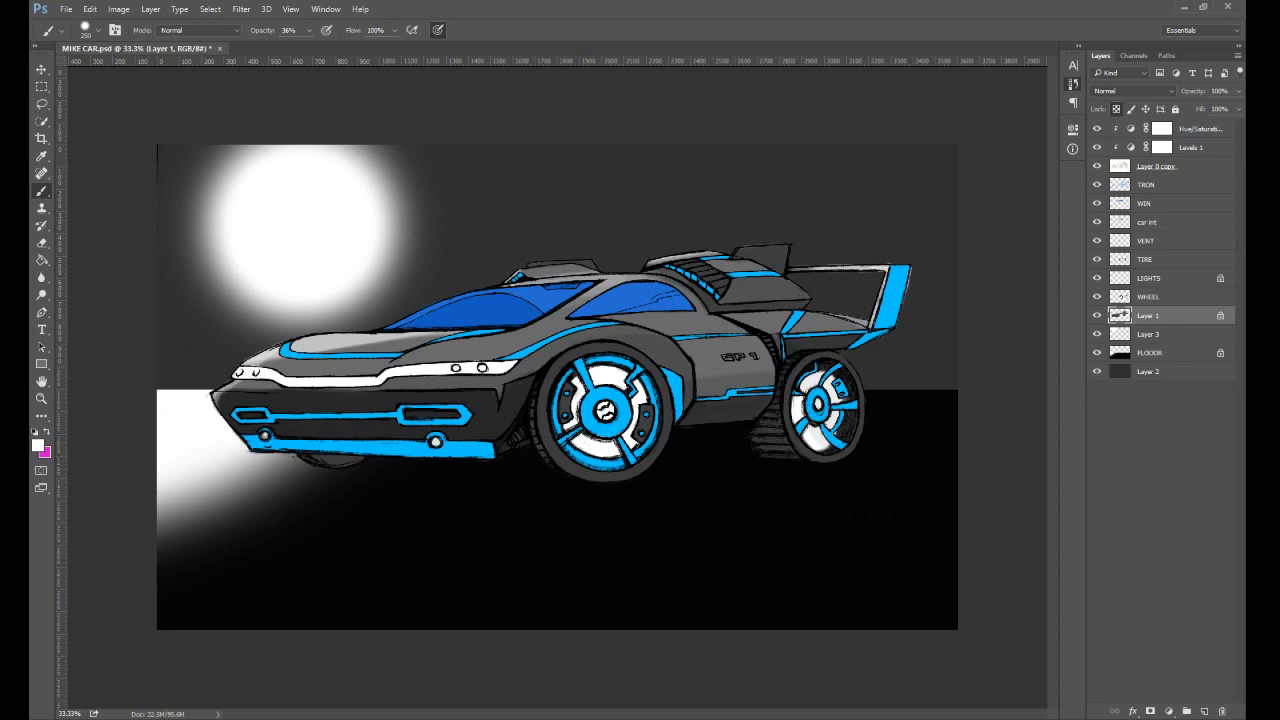
pyautogui.scroll(1, 243, 286)
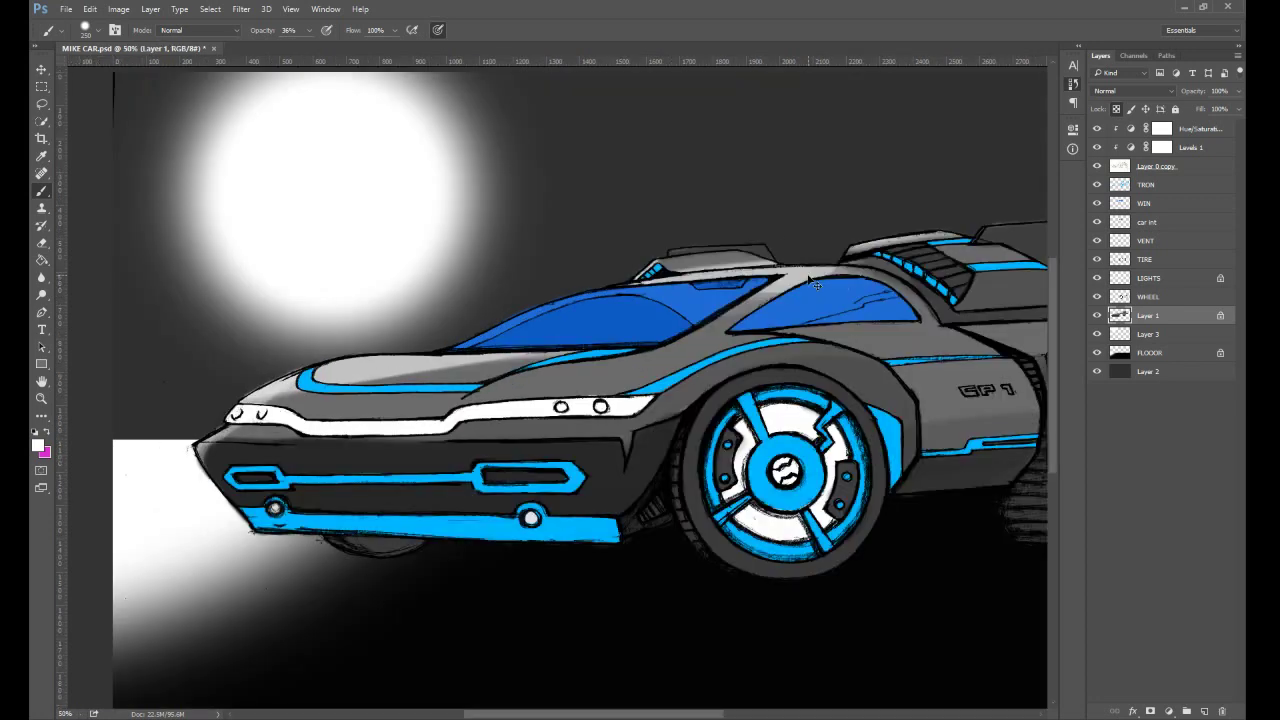
pyautogui.moveTo(664, 289)
pyautogui.mouseDown()
pyautogui.moveTo(837, 276)
pyautogui.moveTo(516, 309)
pyautogui.moveTo(767, 308)
pyautogui.mouseUp()
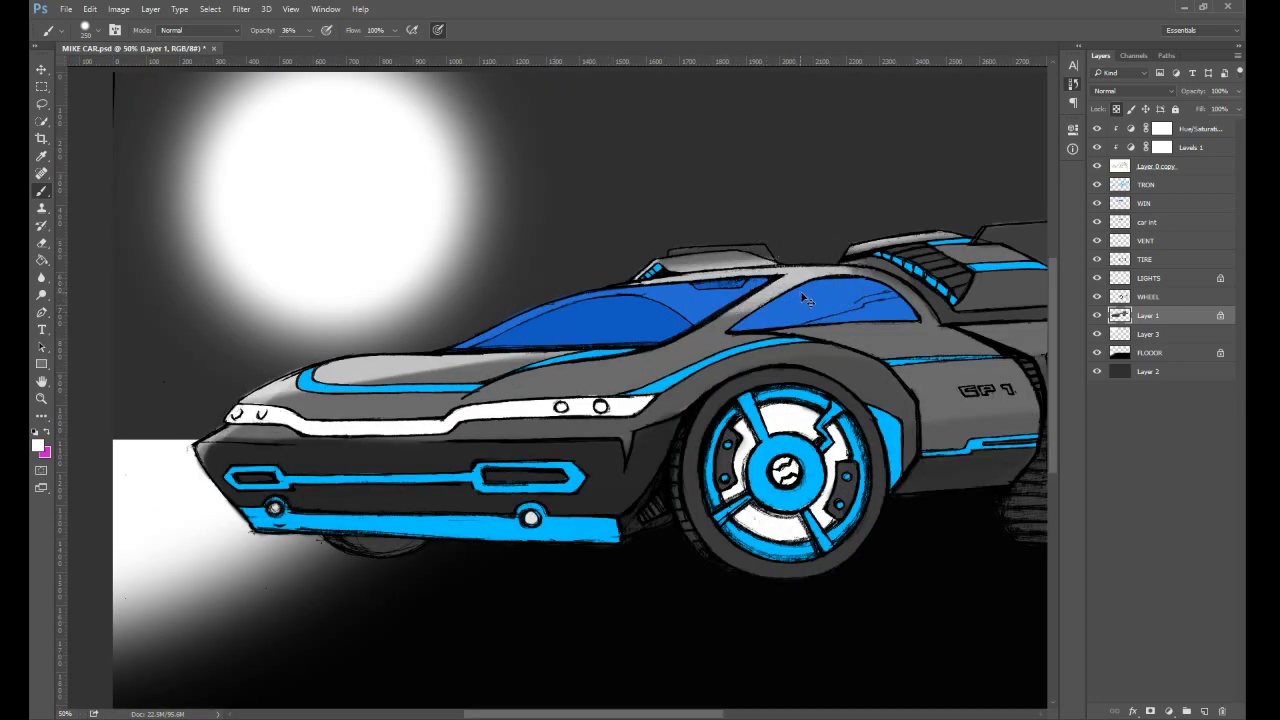
pyautogui.hotkey('ctrl', 'z')
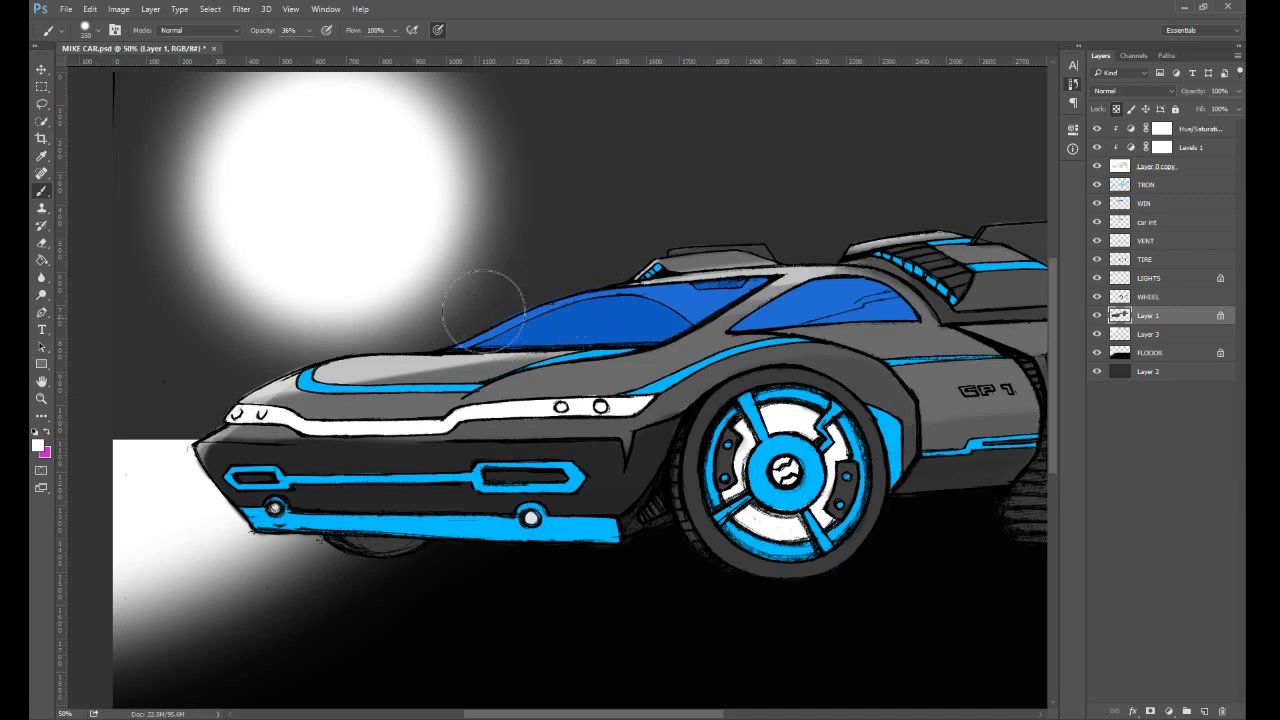
pyautogui.hotkey('ctrl', '-')
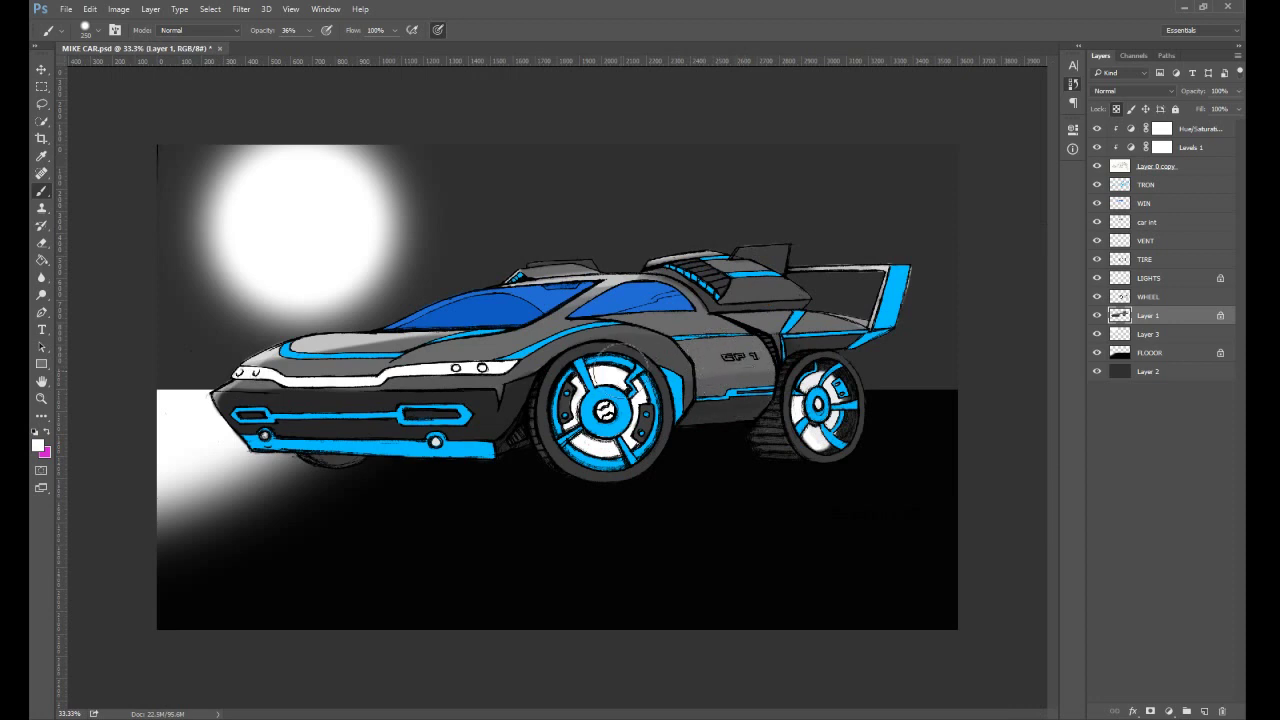
# - Brighten the side panel around the GP 1 lettering with the white brush at 36% opacity, undoing unwanted strokes
pyautogui.moveTo(623, 371); pyautogui.dragTo(929, 354)
pyautogui.moveTo(678, 384); pyautogui.dragTo(941, 357)
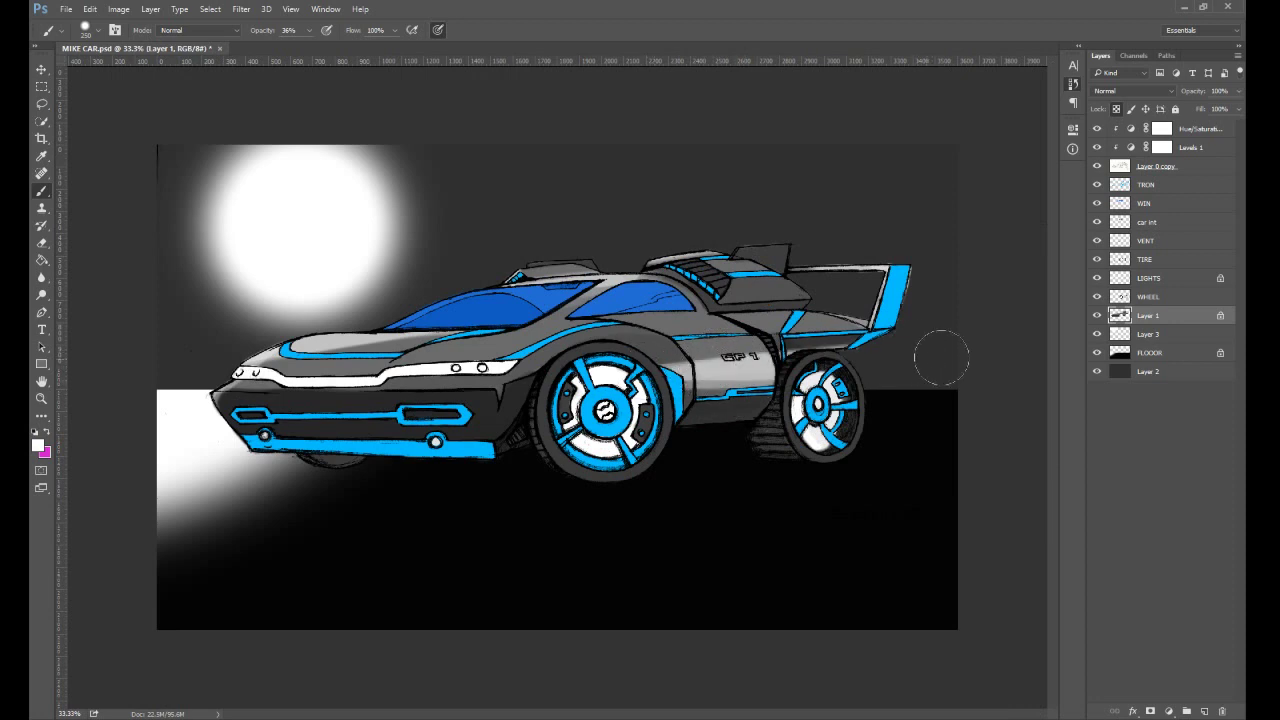
pyautogui.hotkey('ctrl', 'z')
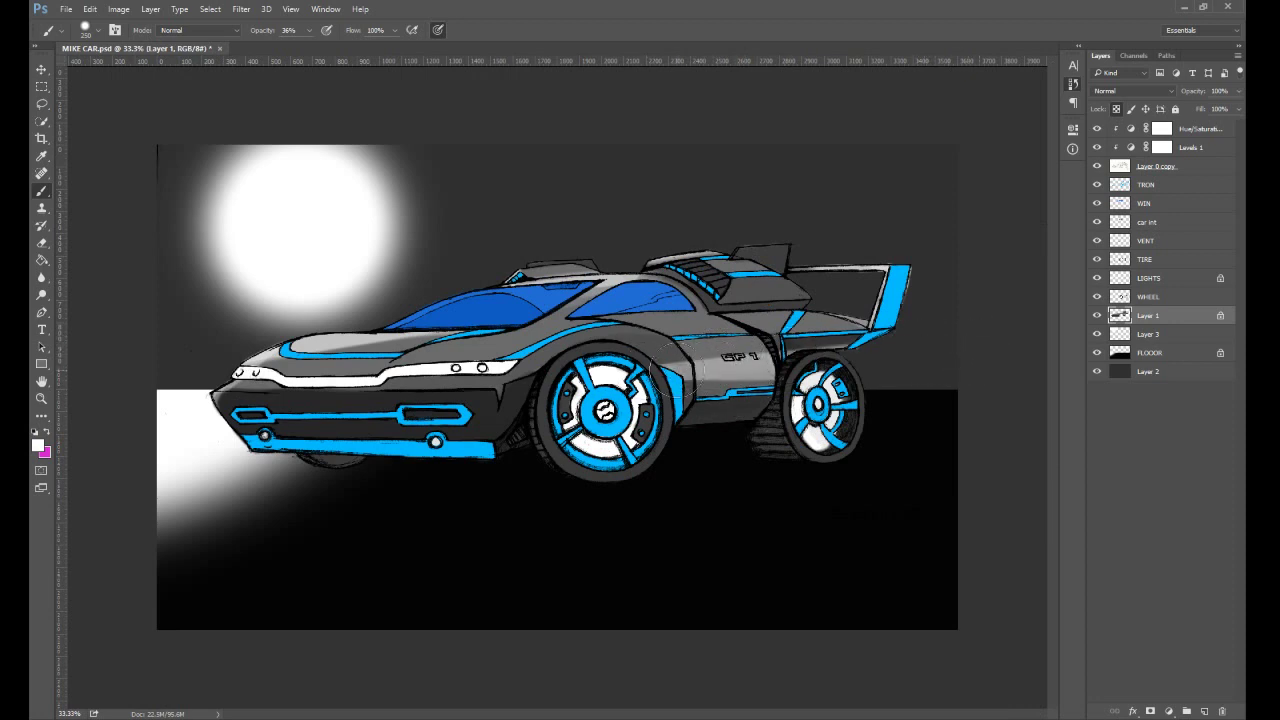
pyautogui.hotkey('ctrl', 'z')
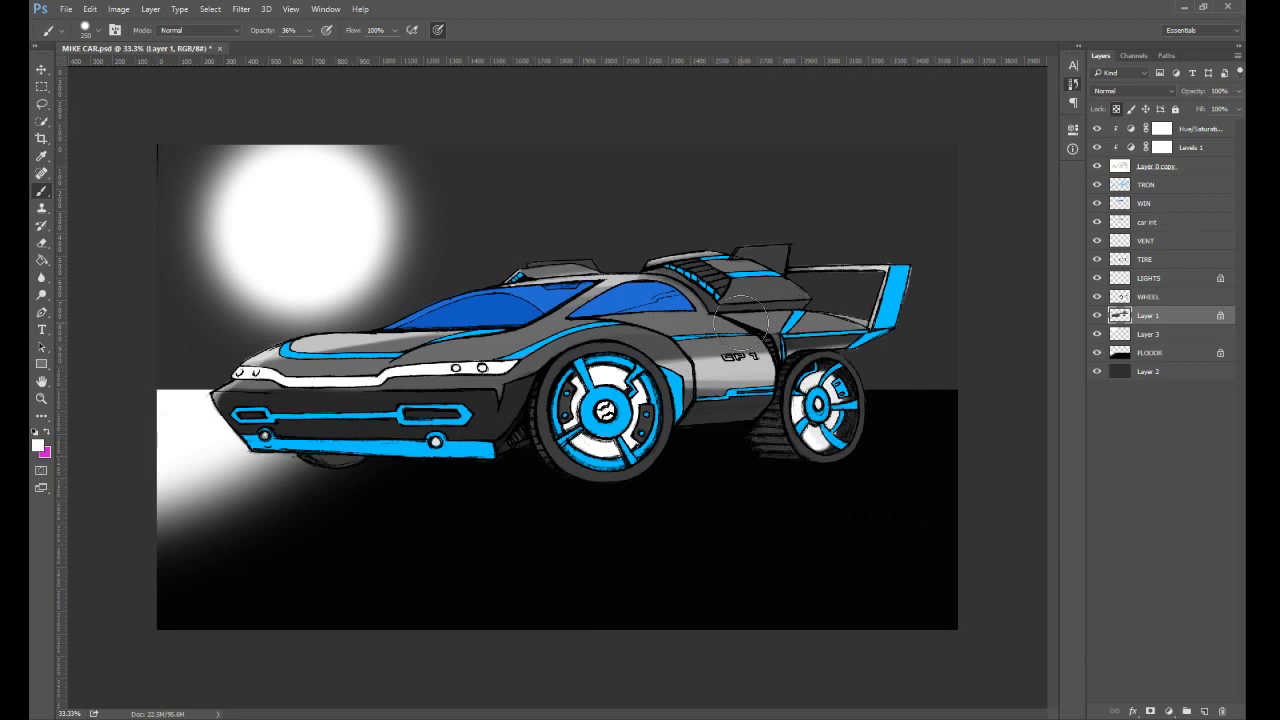
# - Highlight the rear fender above the back wheel with white, undoing the first attempts
pyautogui.moveTo(741, 323)
pyautogui.mouseDown()
pyautogui.moveTo(865, 321)
pyautogui.moveTo(750, 305)
pyautogui.moveTo(740, 318)
pyautogui.moveTo(828, 319)
pyautogui.mouseUp()
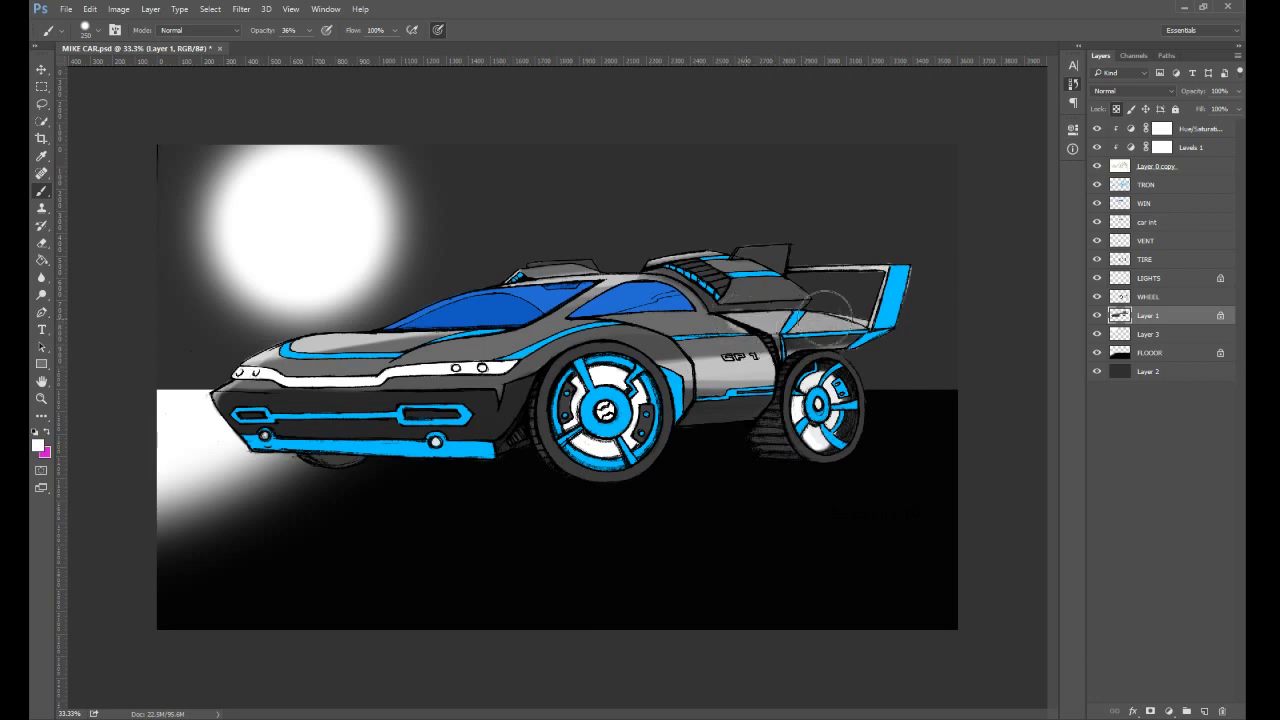
pyautogui.hotkey('ctrl', 'z')
pyautogui.hotkey('ctrl', 'z')
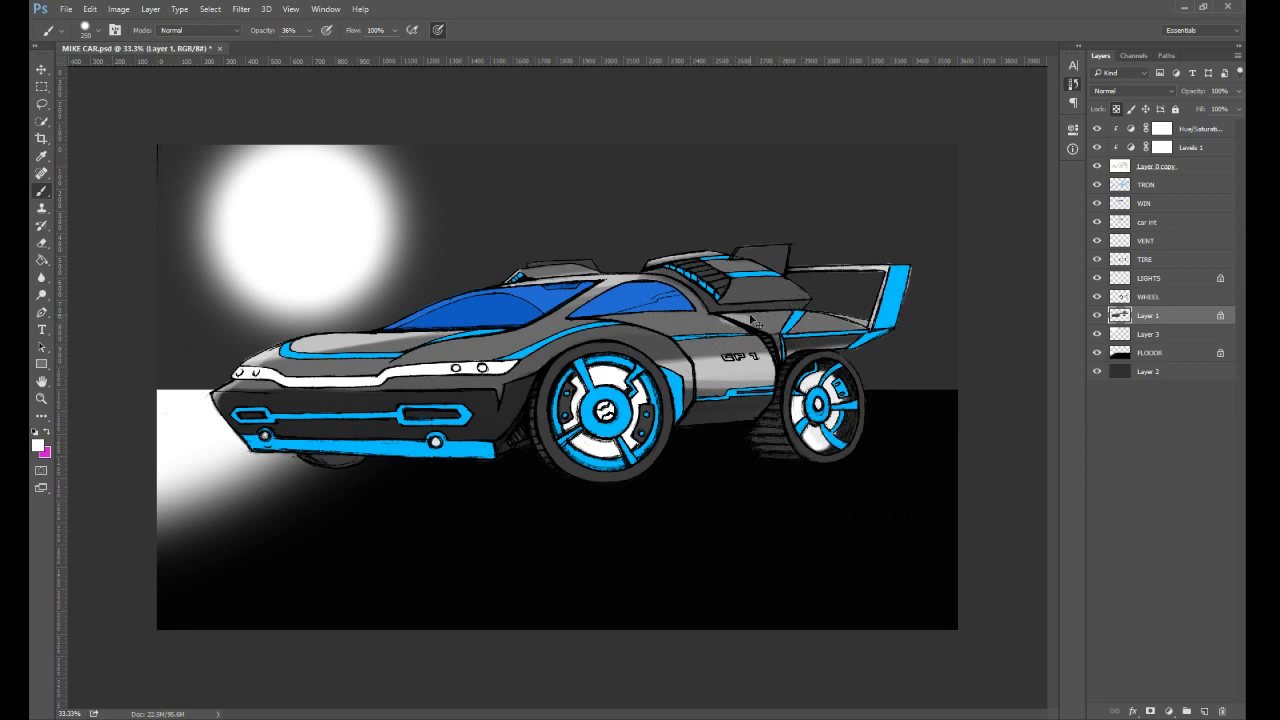
pyautogui.hotkey('ctrl', 'alt', 'z')
pyautogui.moveTo(793, 322)
pyautogui.mouseDown()
pyautogui.moveTo(848, 325)
pyautogui.moveTo(768, 312)
pyautogui.moveTo(773, 328)
pyautogui.moveTo(845, 298)
pyautogui.moveTo(825, 302)
pyautogui.mouseUp()
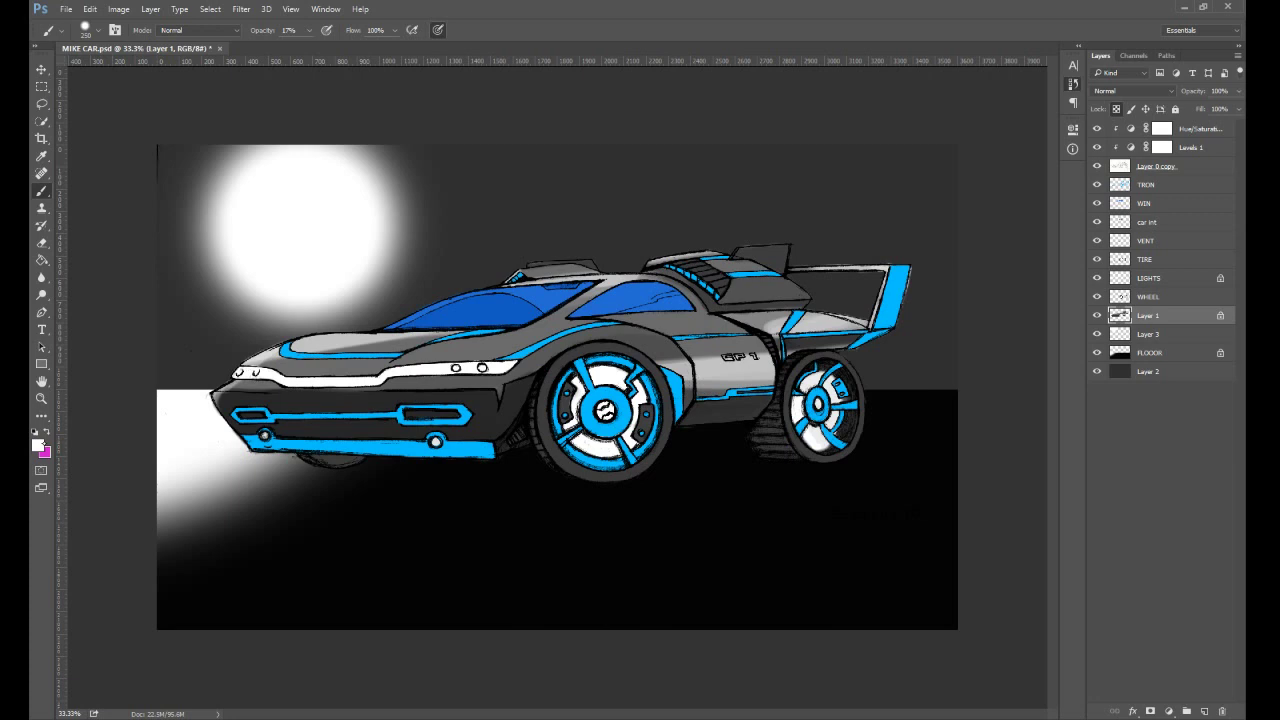
# - Try shading the body above the front wheel arch with a black brush at 17% opacity and undo the strokes
pyautogui.keyDown('alt'); pyautogui.click(684, 322); pyautogui.keyUp('alt')
pyautogui.moveTo(698, 322)
pyautogui.mouseDown()
pyautogui.moveTo(625, 325)
pyautogui.moveTo(652, 325)
pyautogui.moveTo(530, 356)
pyautogui.moveTo(578, 343)
pyautogui.mouseUp()
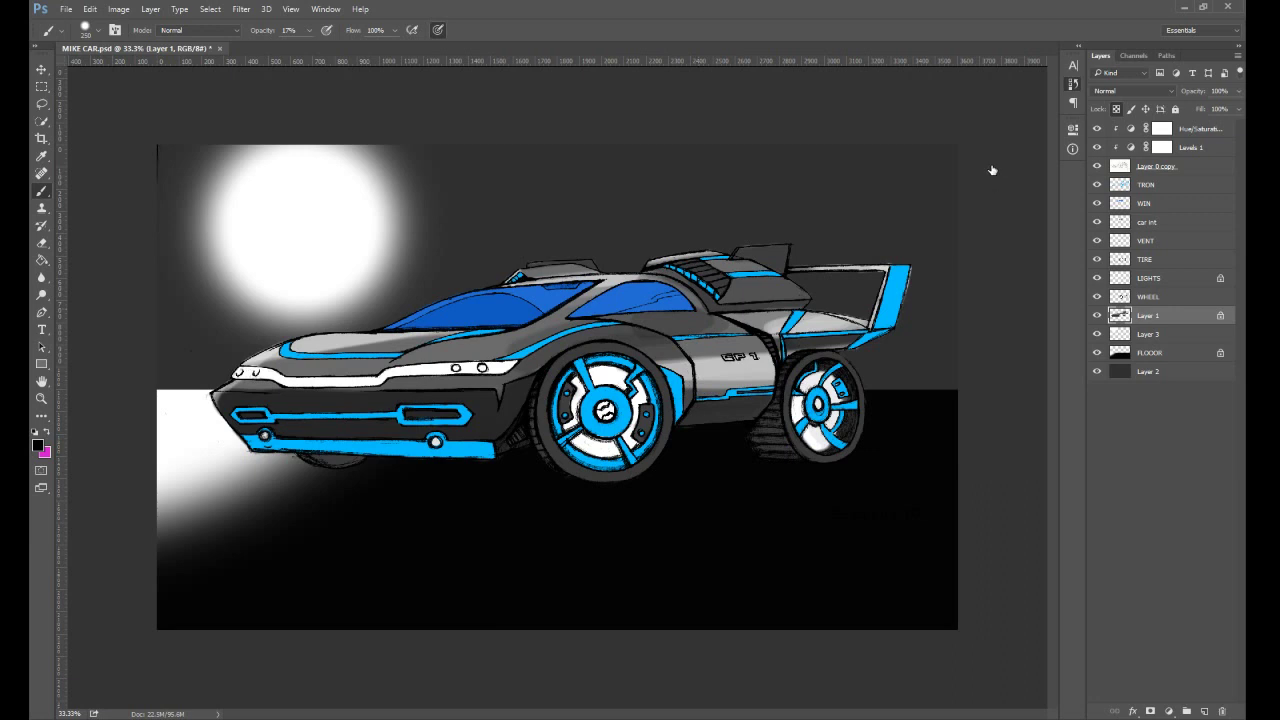
pyautogui.hotkey('ctrl', 'alt', 'z')
pyautogui.hotkey('ctrl', 'alt', 'z')
pyautogui.hotkey('ctrl', 'alt', 'z')
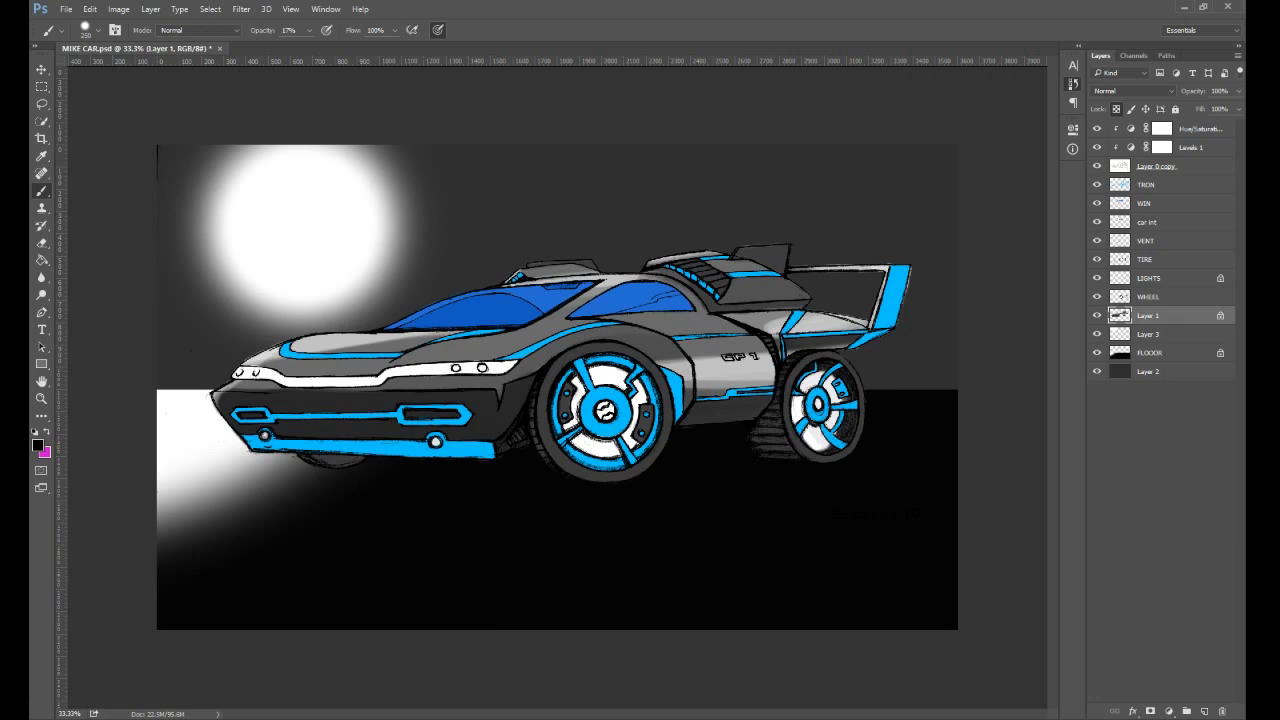
# - Adjust Layer 1's tones for stronger contrast, darkening the car body to near black while keeping the highlights light grey
pyautogui.press('i')
pyautogui.hotkey('ctrl', 'alt', 'z')
pyautogui.hotkey('ctrl', 'alt', 'z')
pyautogui.hotkey('ctrl', 'alt', 'z')
pyautogui.hotkey('ctrl', 'alt', 'z')
pyautogui.hotkey('ctrl', 'alt', 'z')
pyautogui.hotkey('ctrl', 'alt', 'z')
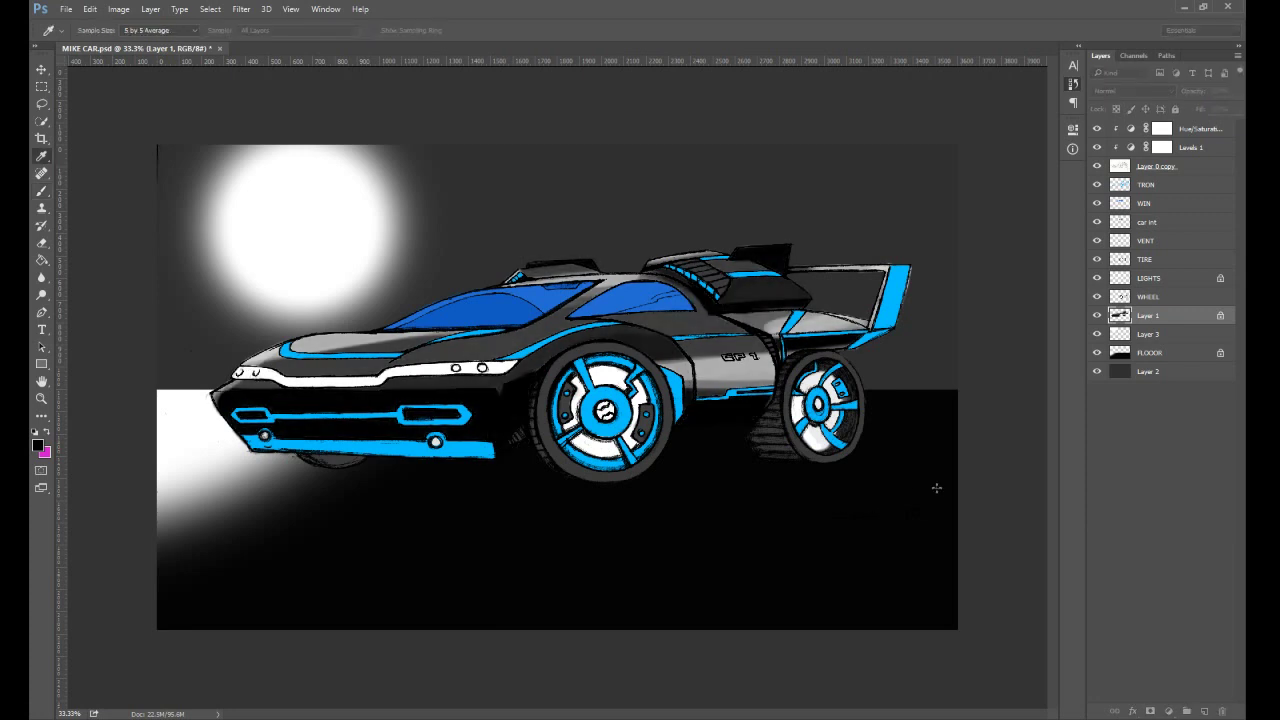
pyautogui.hotkey('ctrl', 'alt', 'z')
pyautogui.hotkey('ctrl', 'alt', 'z')
pyautogui.hotkey('ctrl', 'alt', 'z')
pyautogui.hotkey('ctrl', 'alt', 'z')
pyautogui.hotkey('ctrl', 'shift', 'z')
pyautogui.hotkey('ctrl', 'shift', 'z')
pyautogui.hotkey('ctrl', 'shift', 'z')
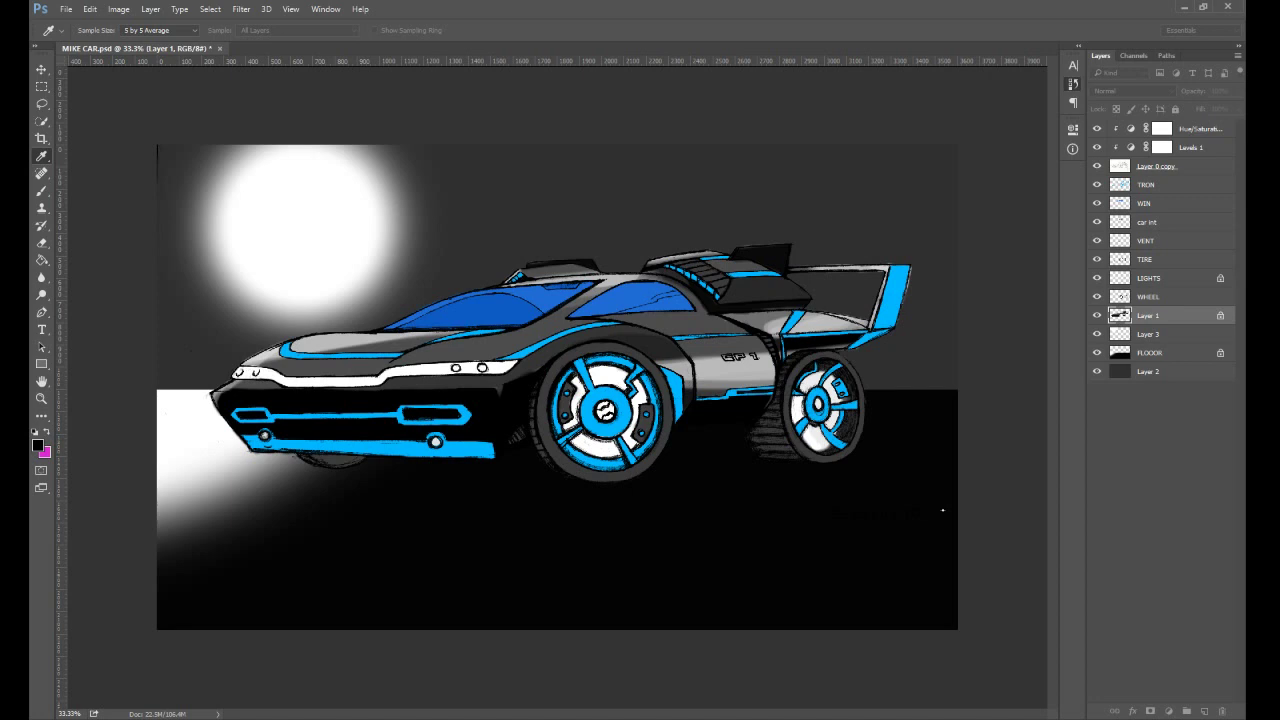
pyautogui.hotkey('ctrl', 'alt', 'z')
pyautogui.hotkey('ctrl', 'shift', 'z')
pyautogui.hotkey('ctrl', 'shift', 'z')
pyautogui.hotkey('ctrl', 'alt', 'z')
pyautogui.hotkey('ctrl', 'alt', 'z')
pyautogui.hotkey('ctrl', 'alt', 'z')
pyautogui.hotkey('ctrl', 'alt', 'z')
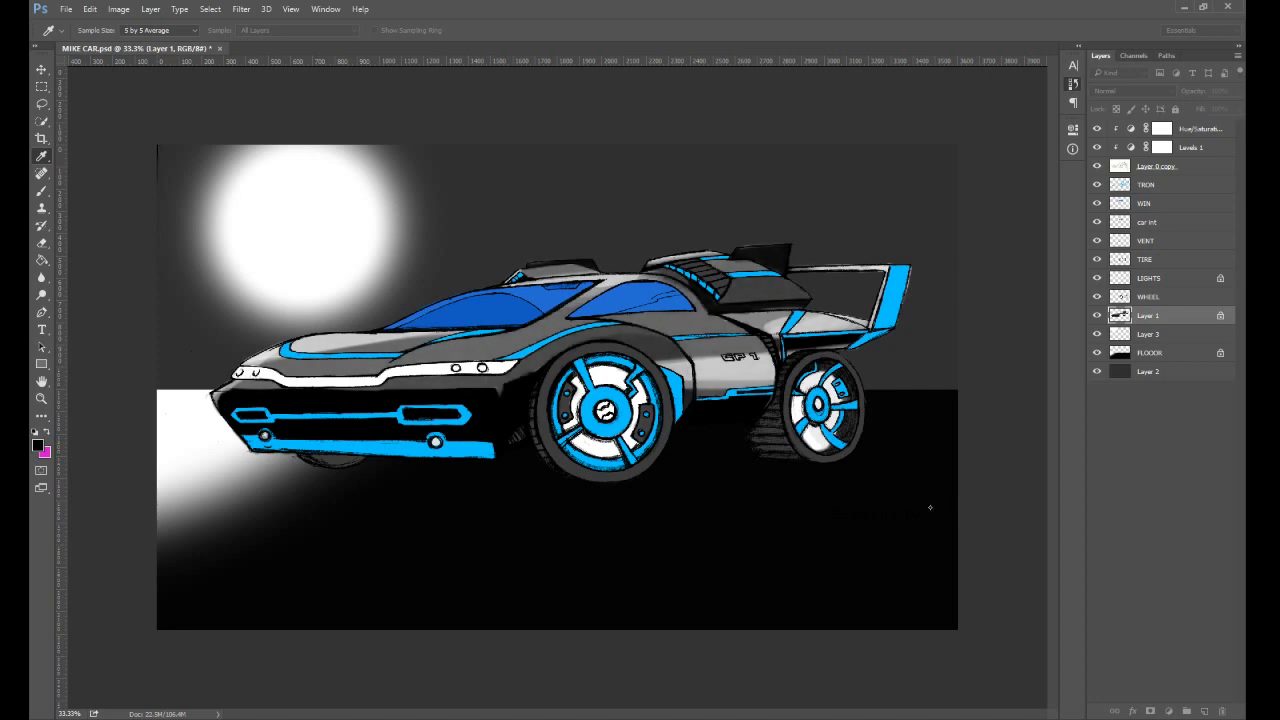
pyautogui.hotkey('ctrl', 'shift', 'z')
pyautogui.hotkey('ctrl', 'shift', 'z')
pyautogui.hotkey('ctrl', 'shift', 'z')
pyautogui.hotkey('ctrl', 'shift', 'z')
pyautogui.hotkey('ctrl', 'shift', 'z')
pyautogui.hotkey('ctrl', 'shift', 'z')
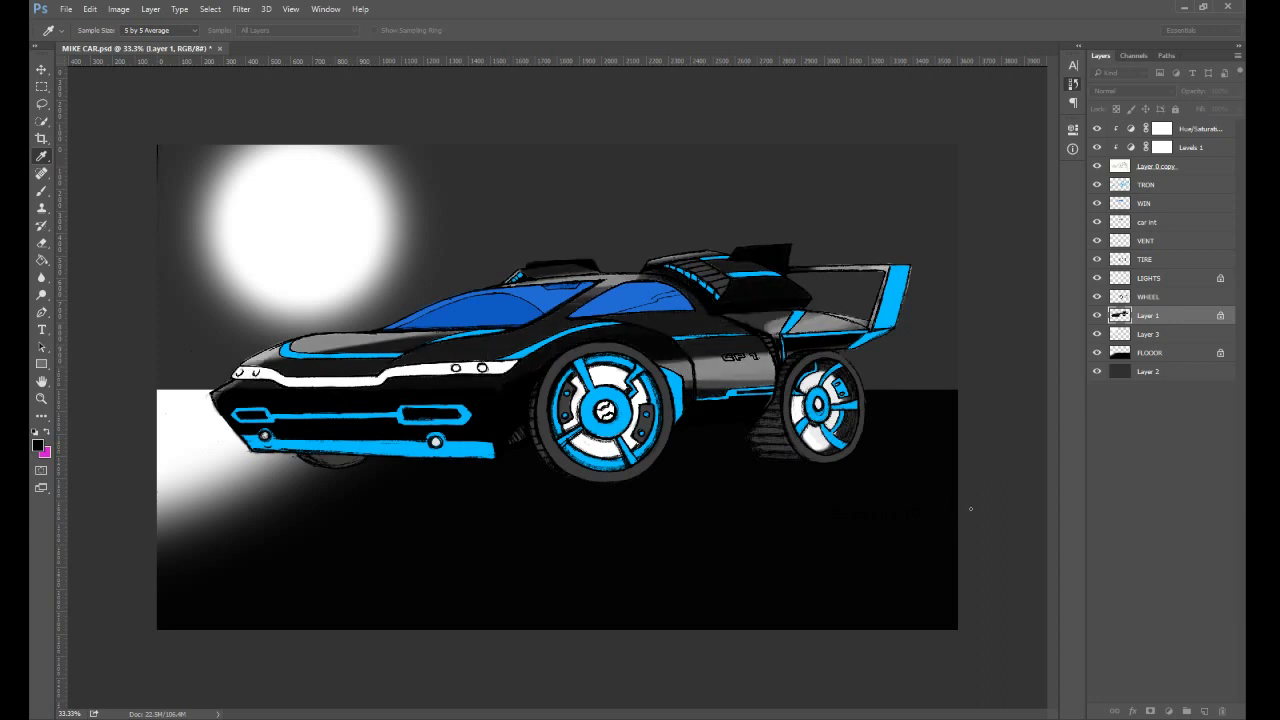
pyautogui.moveTo(971, 509); pyautogui.dragTo(958, 511)
pyautogui.click(1026, 394)
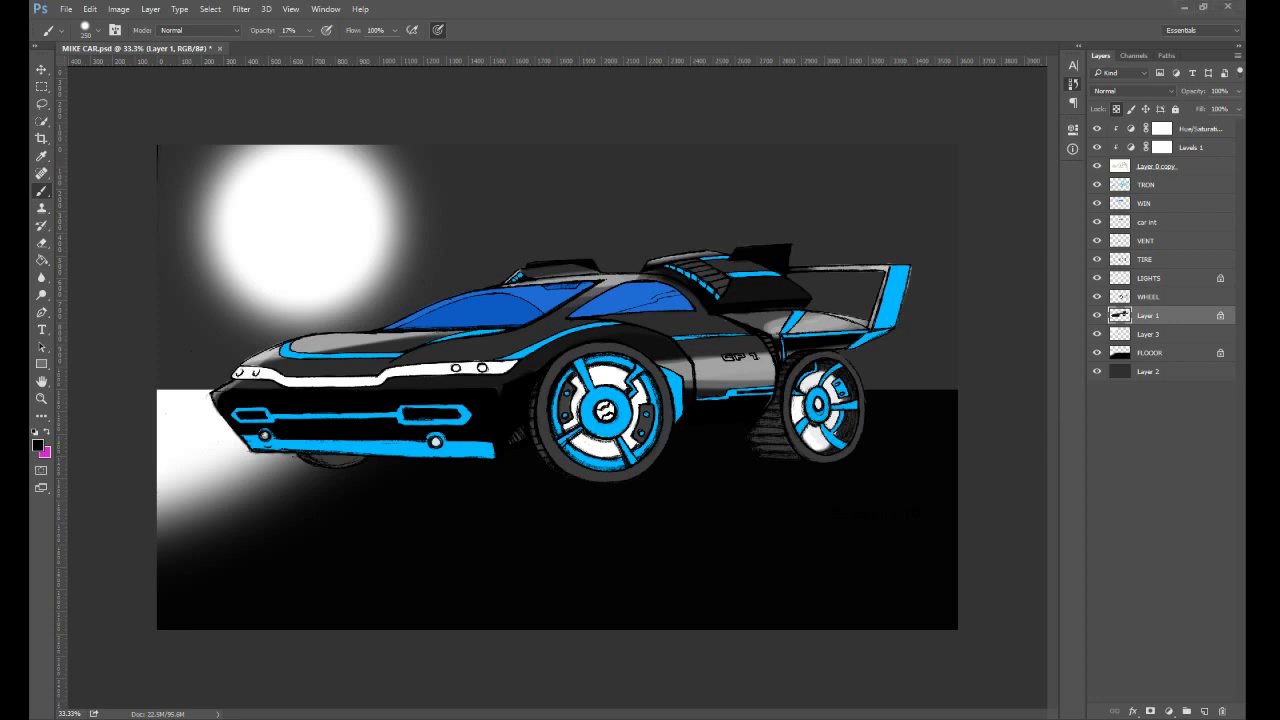
# - Add a new layer named cp1 above the WHEEL layer and sample a blue foreground colour from the car
pyautogui.hotkey('ctrl', '+')
pyautogui.hotkey('ctrl', '+')
pyautogui.hotkey('ctrl', '+')
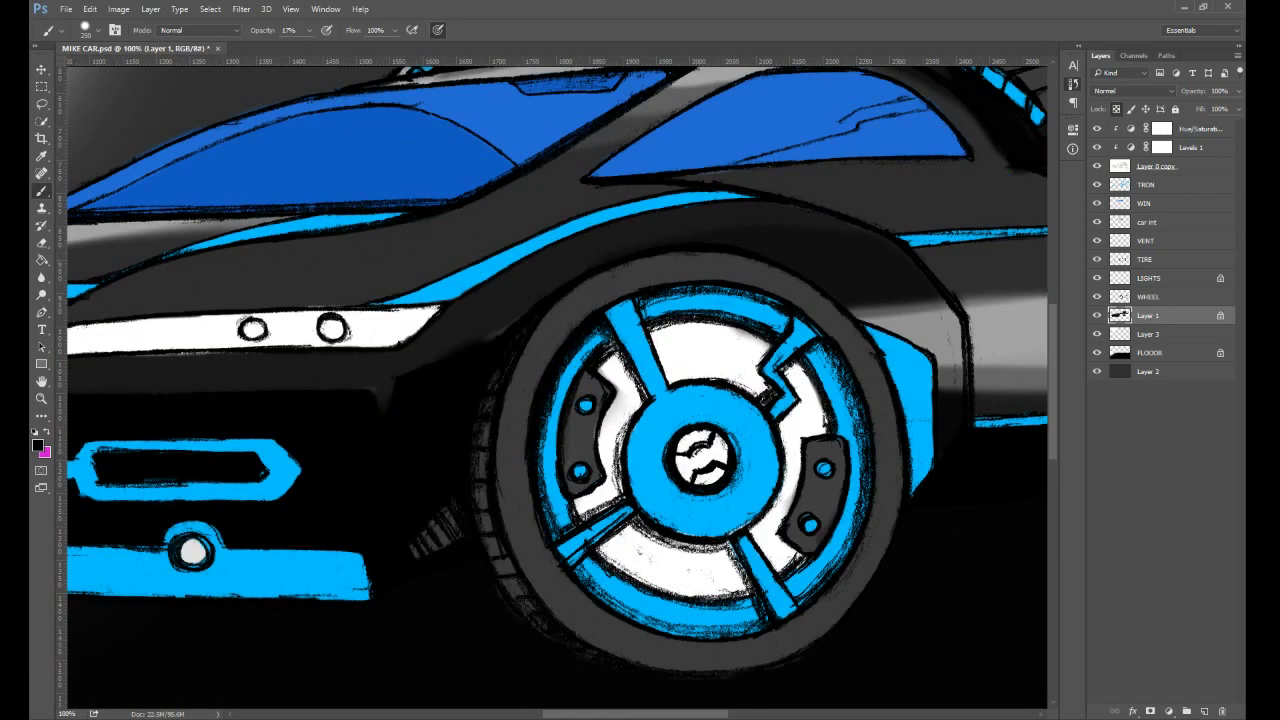
pyautogui.hotkey('ctrl', '-')
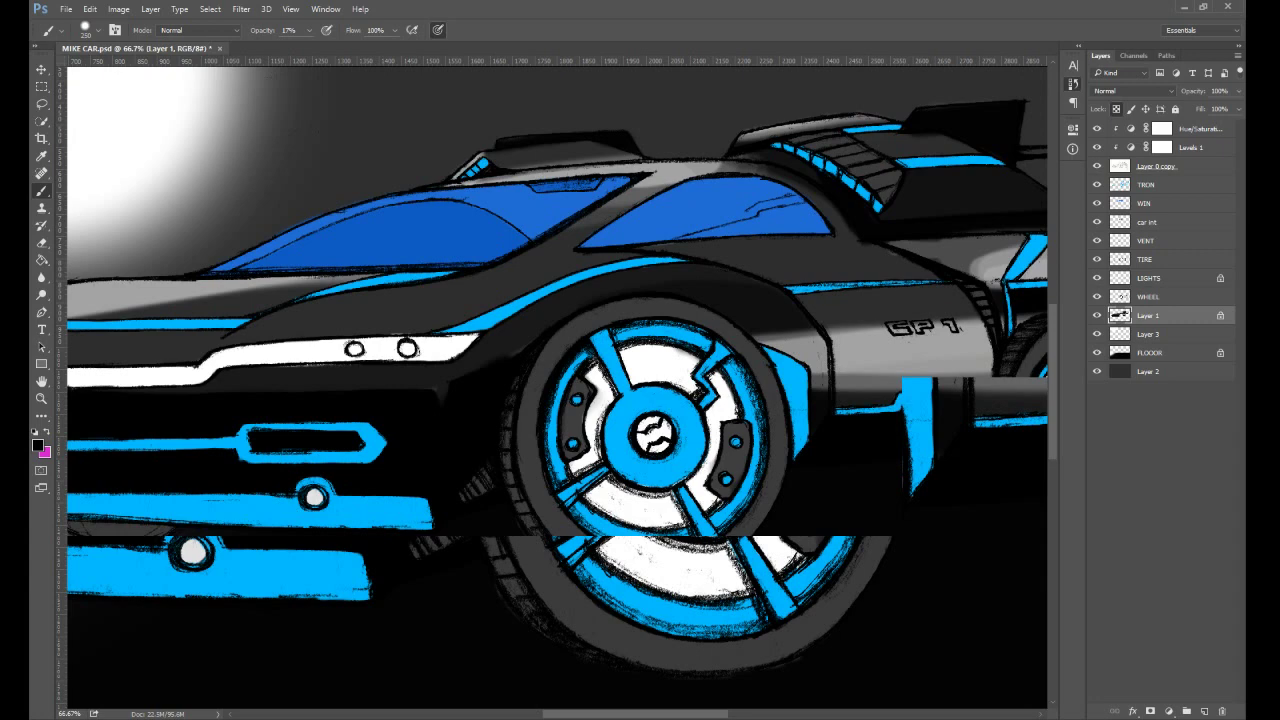
pyautogui.hotkey('ctrl', '-')
pyautogui.moveTo(606, 389); pyautogui.dragTo(431, 380)
pyautogui.hotkey('ctrl', '+')
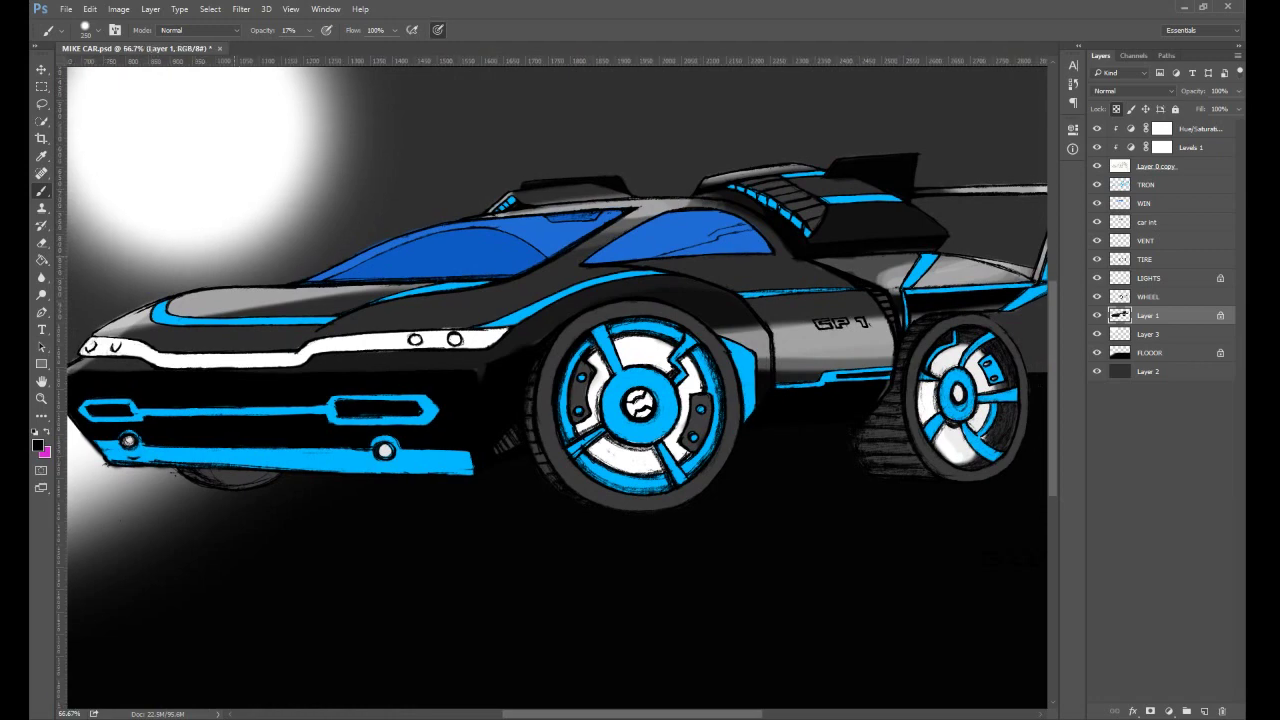
pyautogui.hotkey('ctrl', '+')
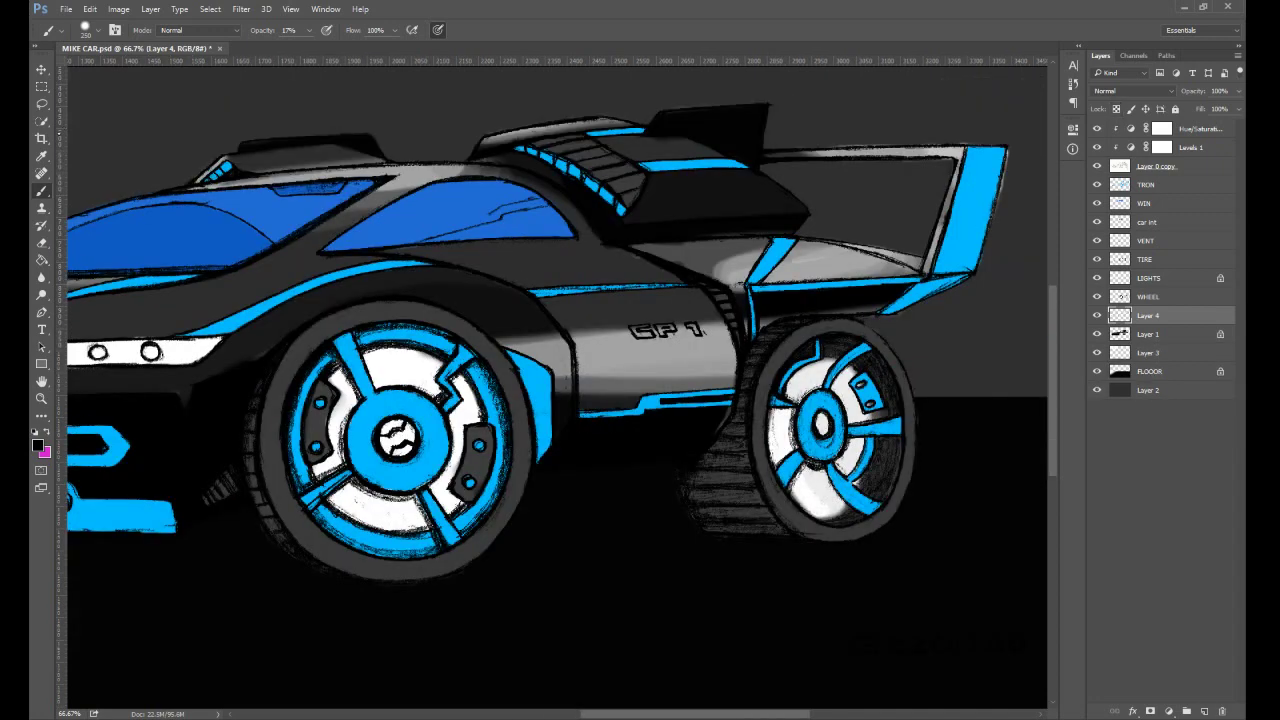
pyautogui.press('i')
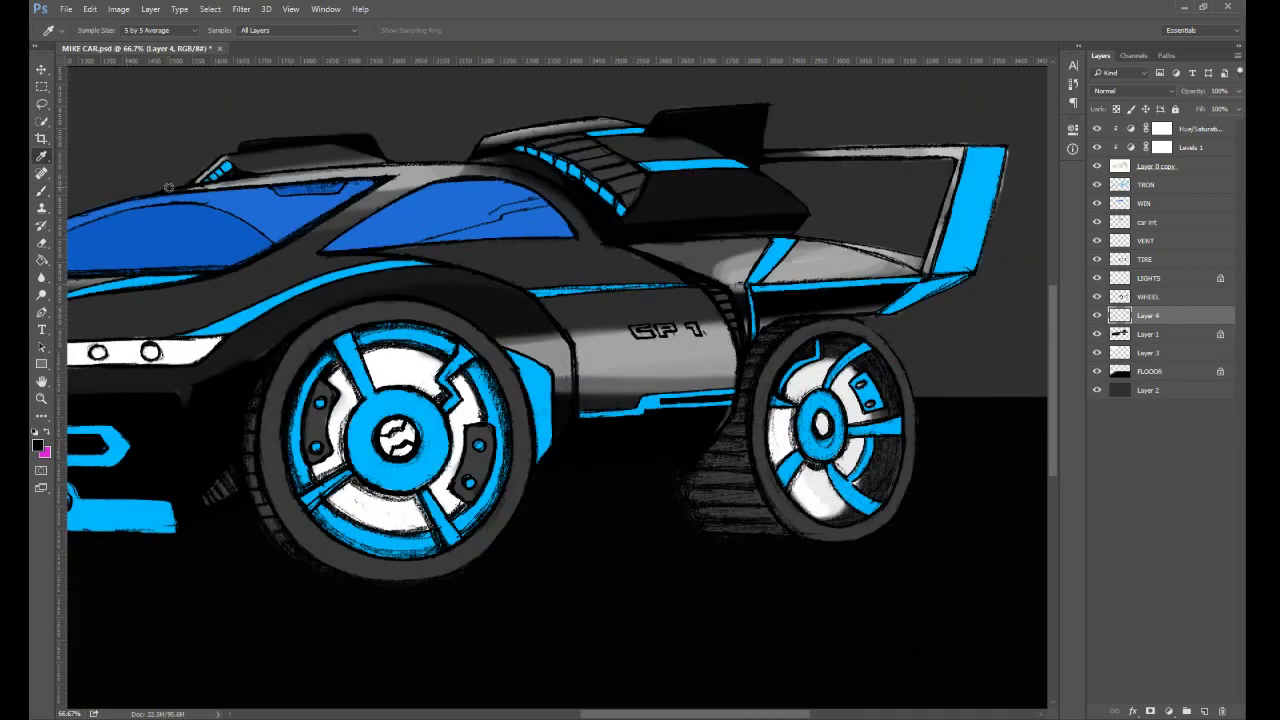
pyautogui.click(323, 281)
pyautogui.press('b')
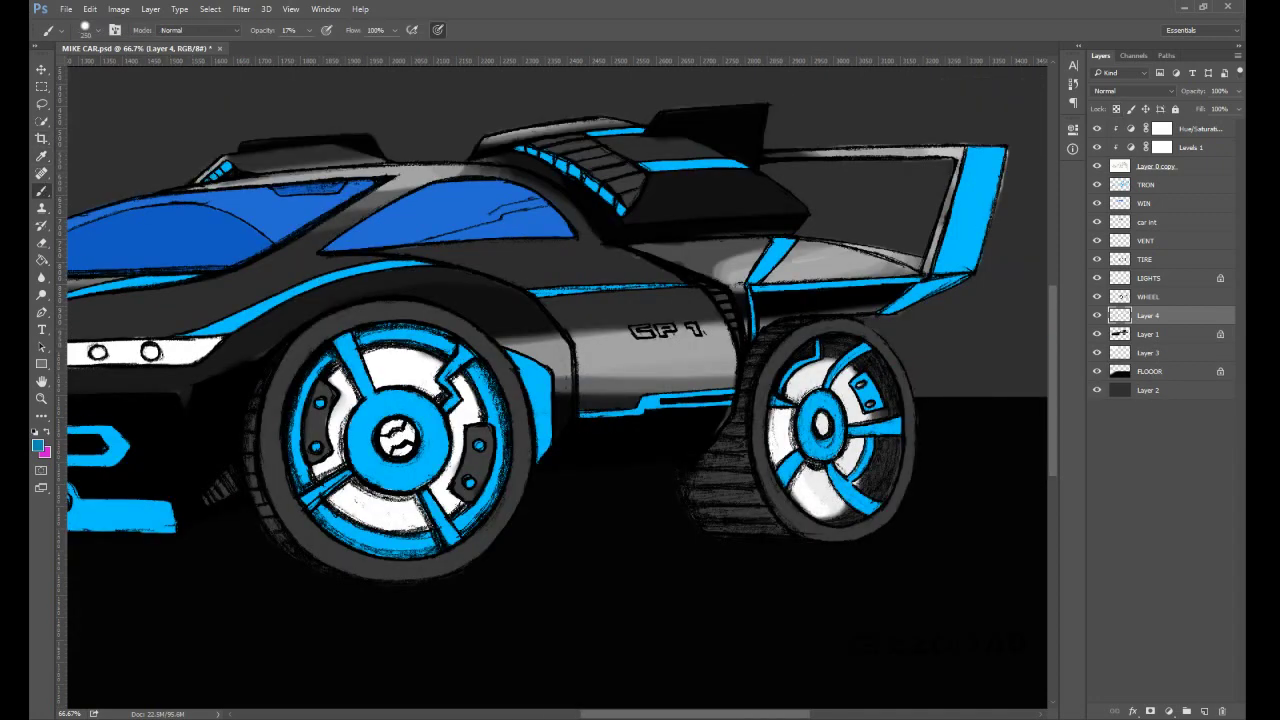
pyautogui.hotkey('ctrl', ']')
pyautogui.hotkey('ctrl', '+')
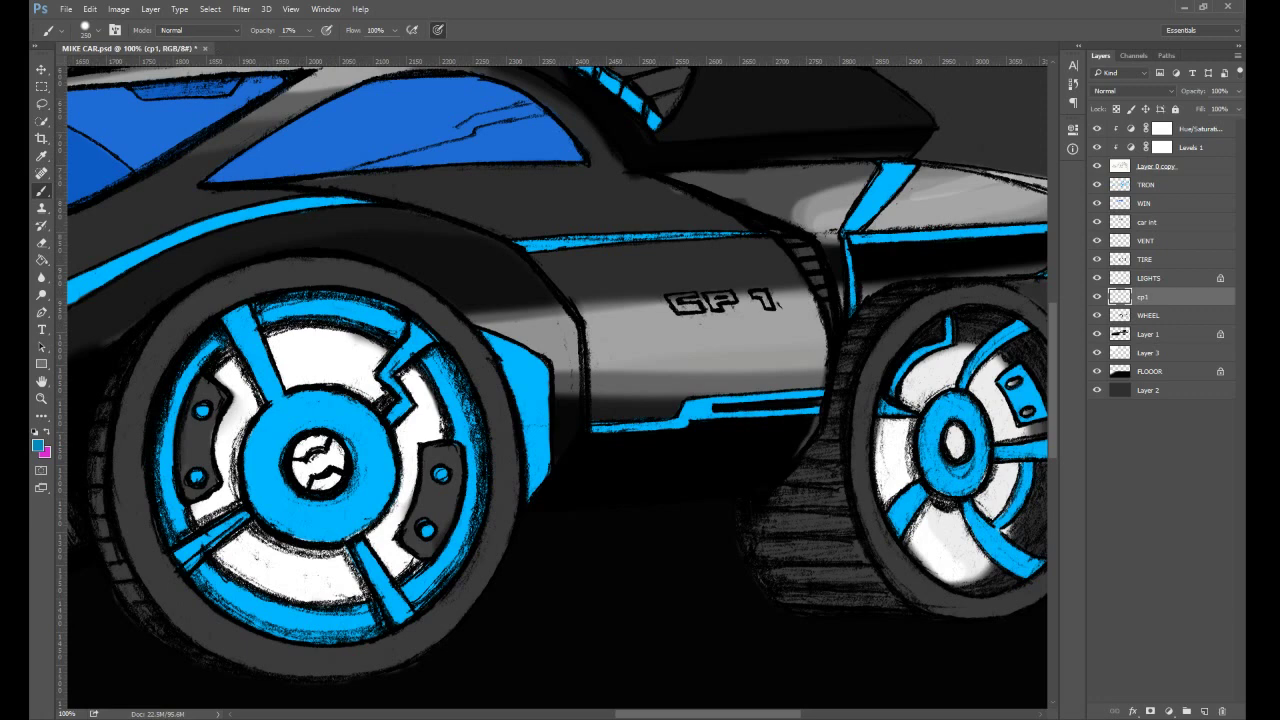
# - Paint the GP 1 lettering on the side panel blue with a very small brush at 100% opacity
pyautogui.press('[')
pyautogui.press('[')
pyautogui.press('[')
pyautogui.press('[')
pyautogui.press('[')
pyautogui.press('[')
pyautogui.press('[')
pyautogui.press('[')
pyautogui.press('[')
pyautogui.press('[')
pyautogui.press('[')
pyautogui.press('[')
pyautogui.press('[')
pyautogui.press('[')
pyautogui.press('0')
pyautogui.press('[')
pyautogui.press('[')
pyautogui.press('[')
pyautogui.press('[')
pyautogui.press('[')
pyautogui.moveTo(676, 307)
pyautogui.mouseDown()
pyautogui.moveTo(697, 308)
pyautogui.moveTo(675, 297)
pyautogui.mouseUp()
# - Move the cp1 layer above the TRON layer and check the edges of the blue lettering for cleanup
pyautogui.moveTo(1162, 292); pyautogui.dragTo(1157, 184)
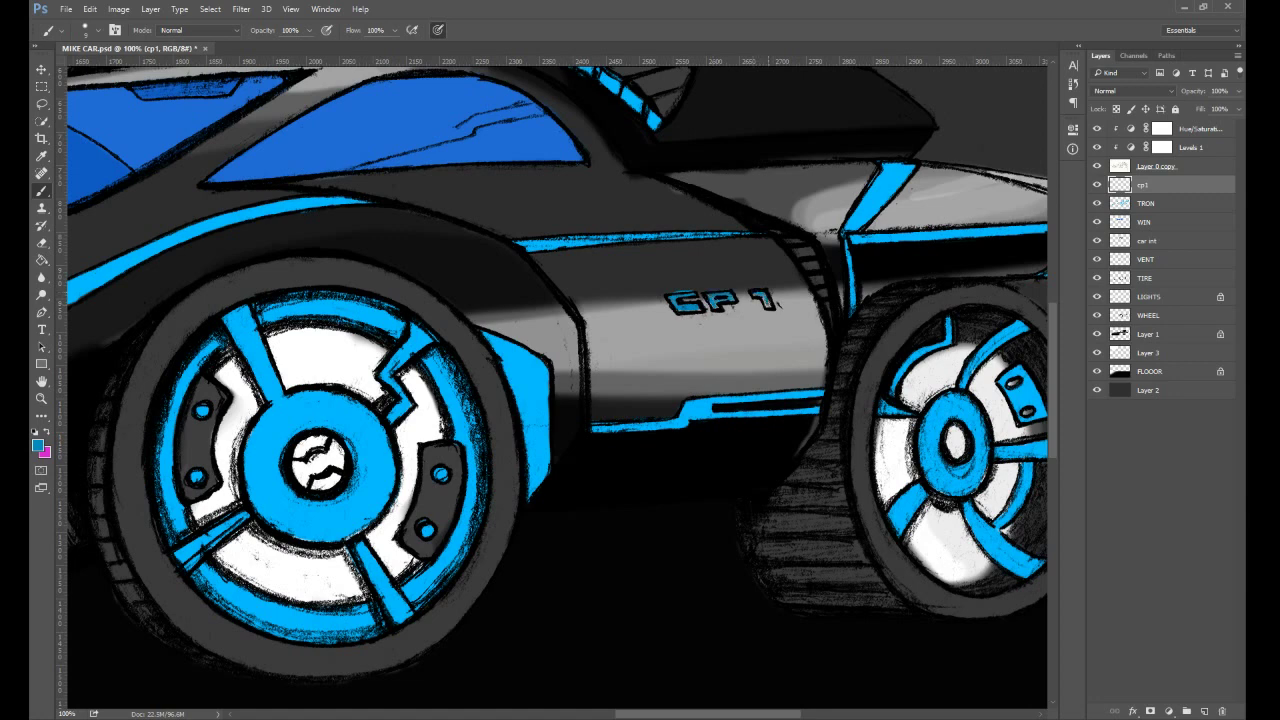
pyautogui.press('e')
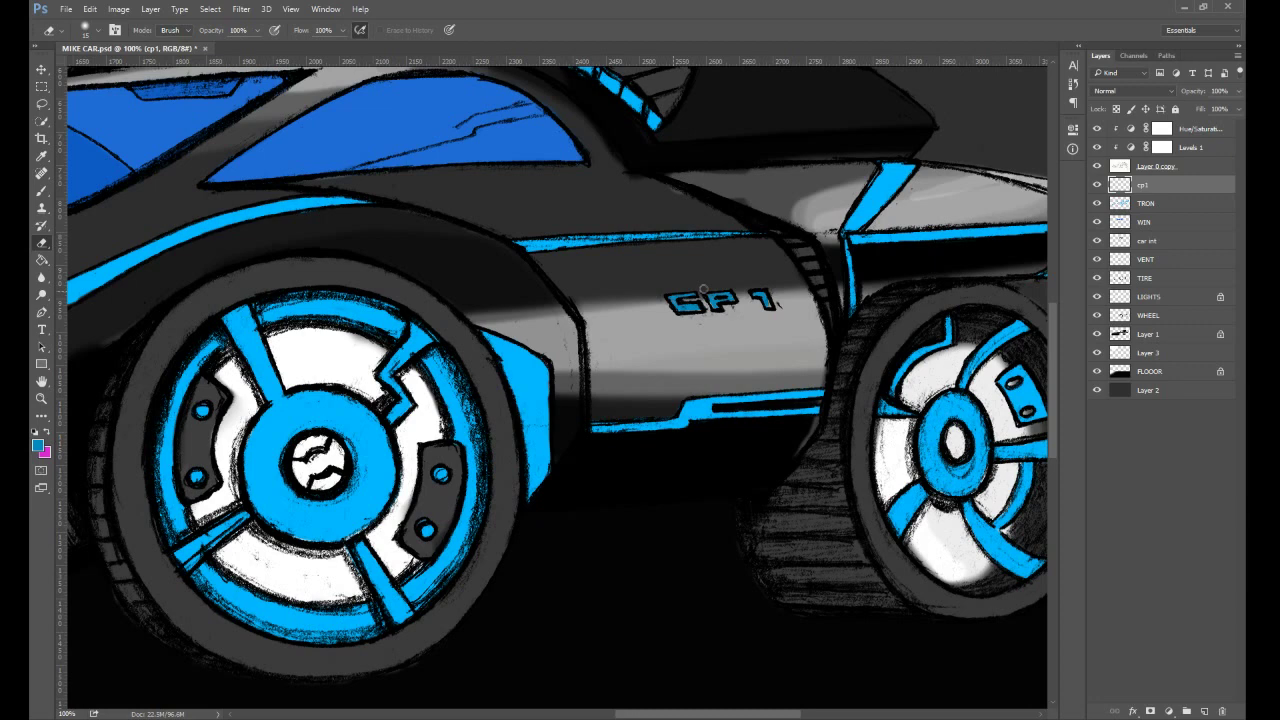
pyautogui.press('b')
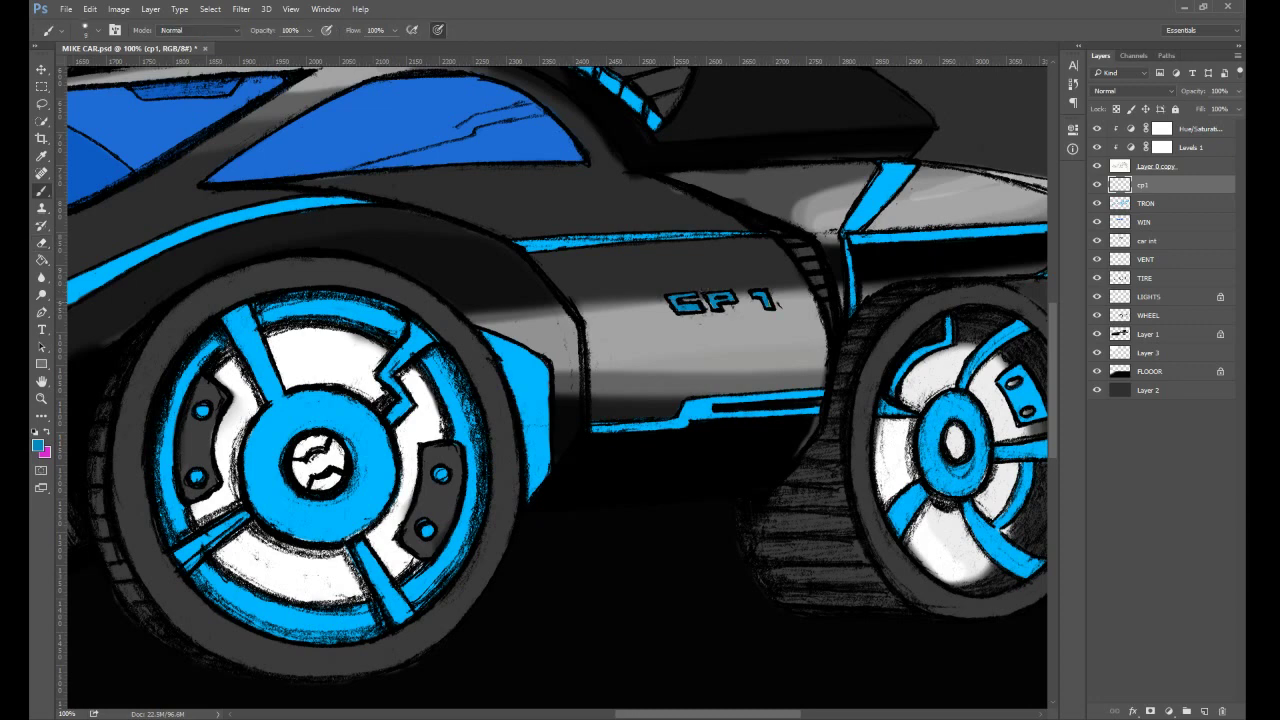
pyautogui.hotkey('ctrl', '-')
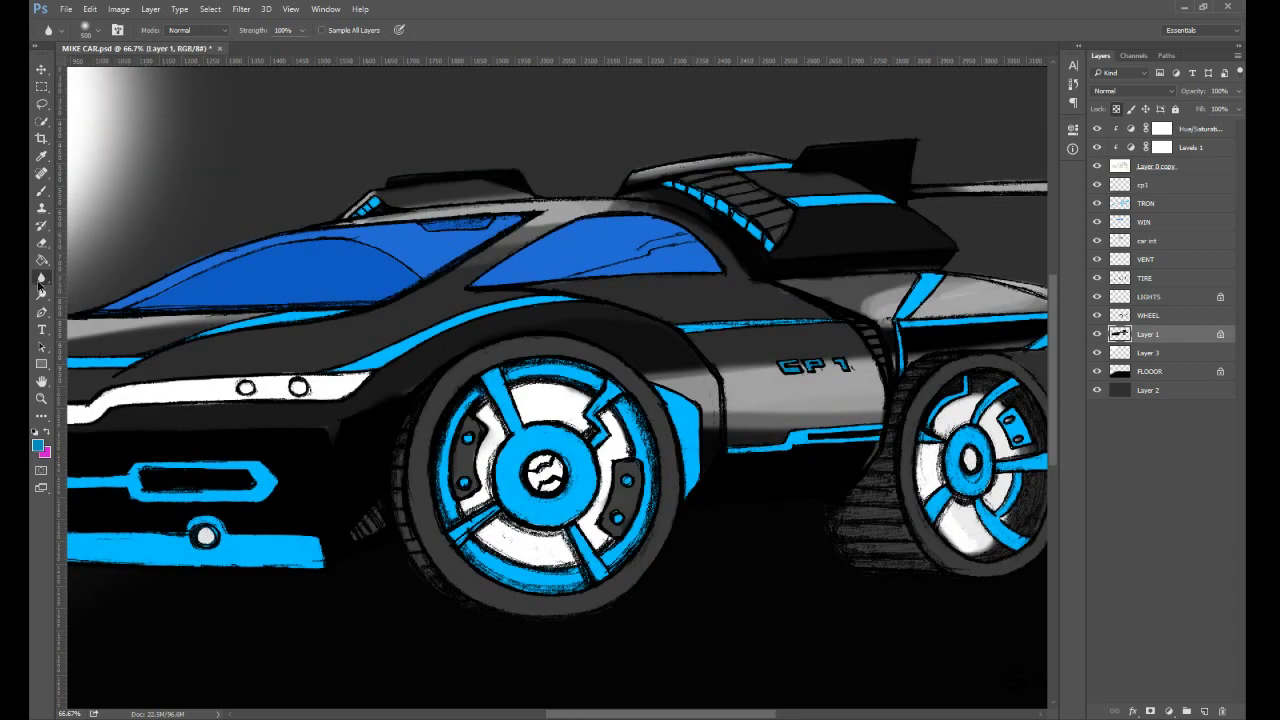
# - Smudge the shading on Layer 1 along the roof arch between the side window and the rear vent, using a much smaller brush
pyautogui.rightClick(39, 284)
pyautogui.click(82, 305)
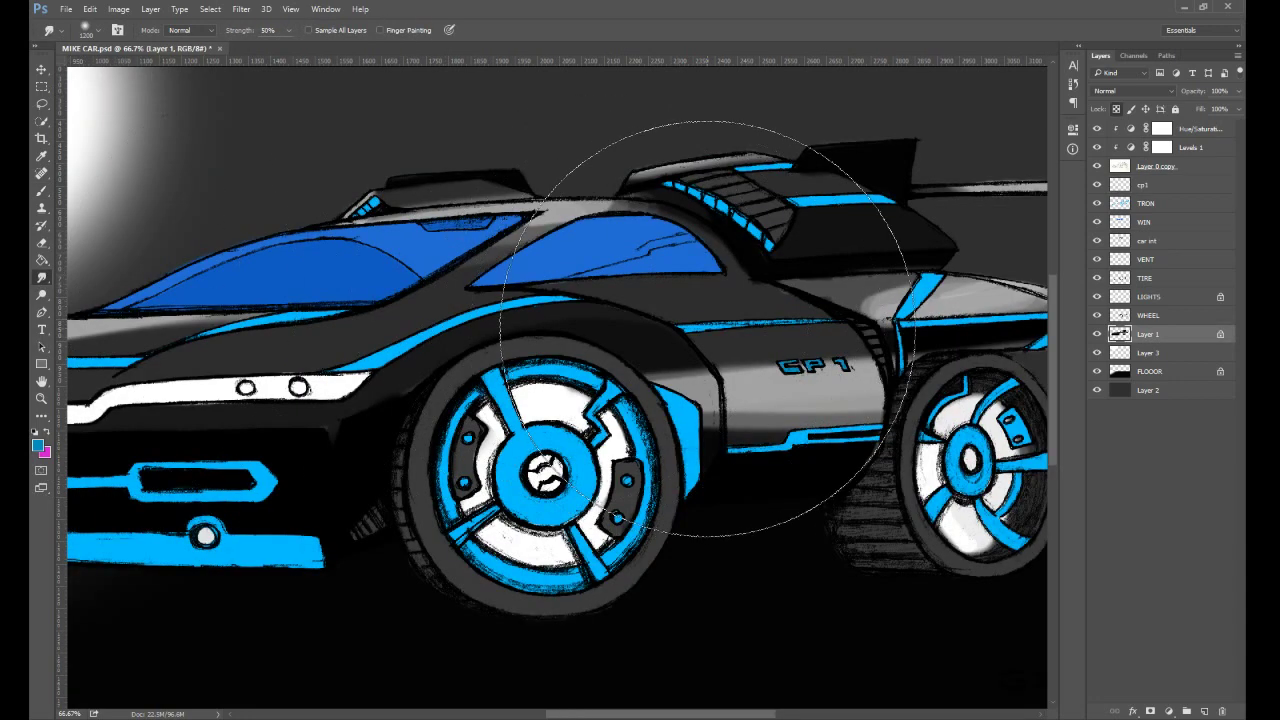
pyautogui.press('[')
pyautogui.press('[')
pyautogui.press('[')
pyautogui.press('[')
pyautogui.press('[')
pyautogui.press('[')
pyautogui.press('[')
pyautogui.press('[')
pyautogui.press('[')
pyautogui.press('[')
pyautogui.press('[')
pyautogui.press('[')
pyautogui.press('[')
pyautogui.press('[')
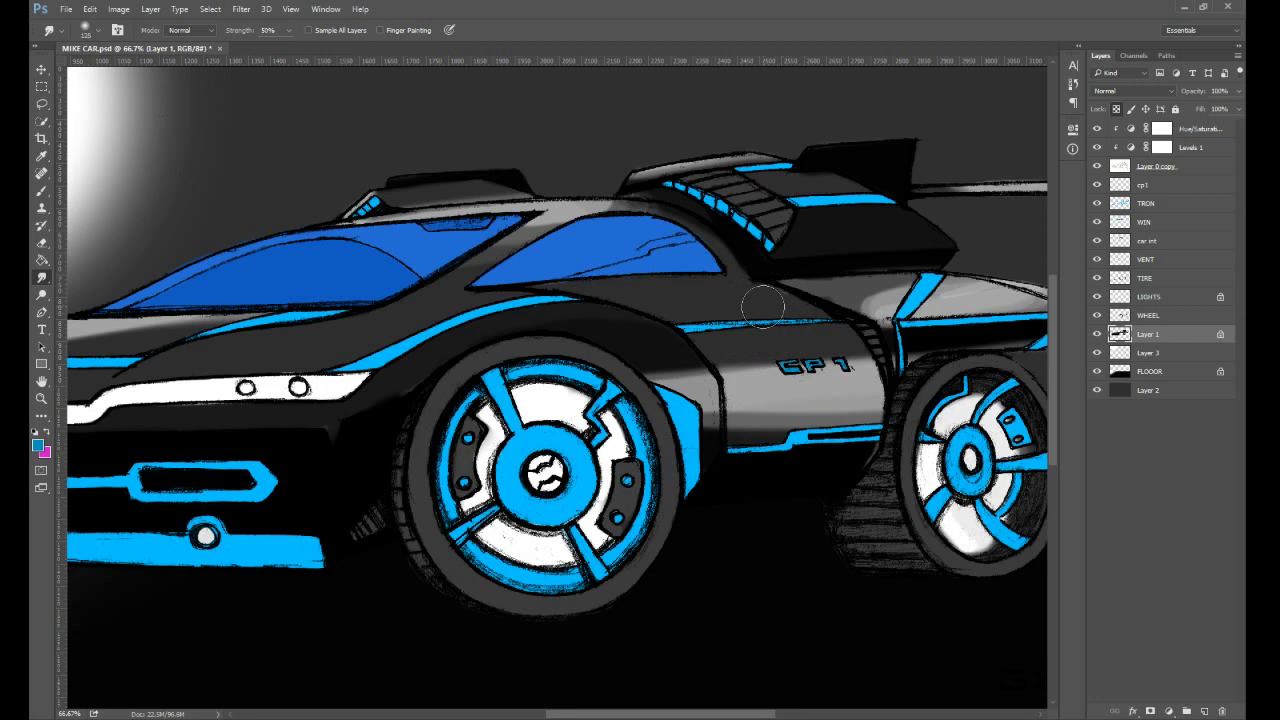
pyautogui.press('[')
pyautogui.press('[')
pyautogui.press('[')
pyautogui.moveTo(668, 214); pyautogui.dragTo(700, 237)
# - Lock the VENT layer's transparency and shade the rear vent slats with dark grey sampled from the body at 34% opacity
pyautogui.click(1150, 259)
pyautogui.click(1117, 109)
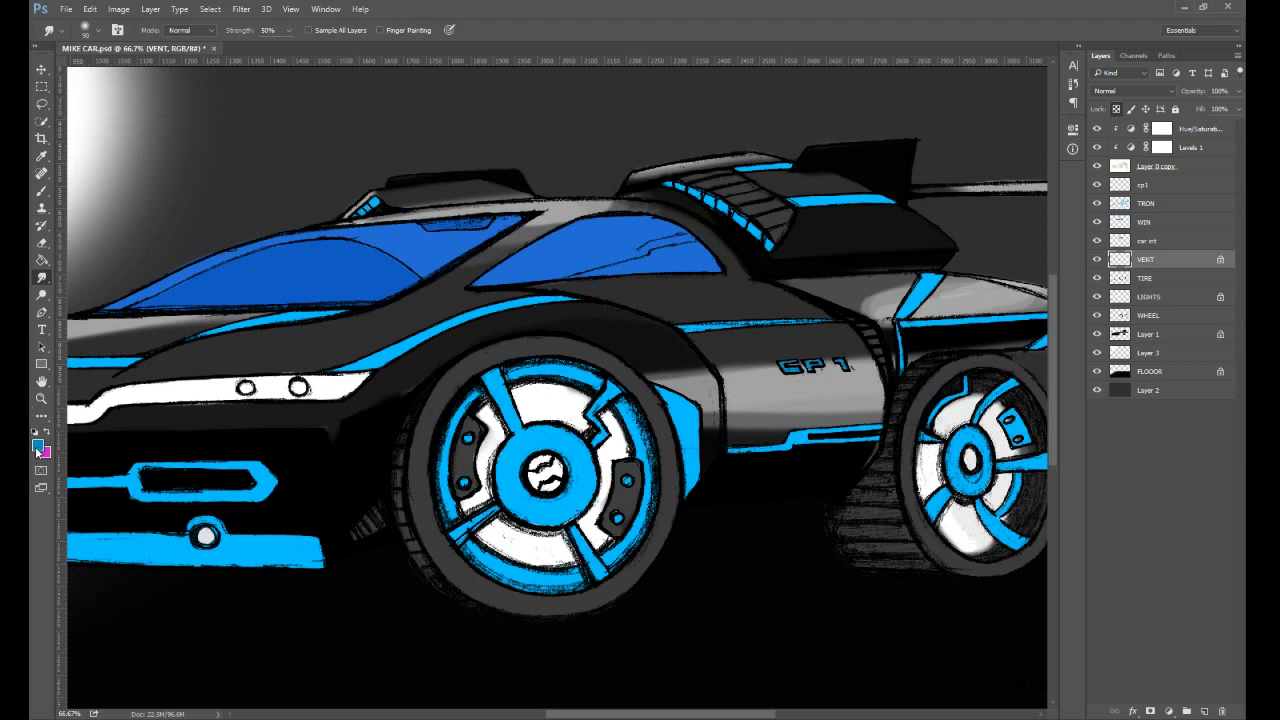
pyautogui.press('i')
pyautogui.click(832, 331)
pyautogui.press('b')
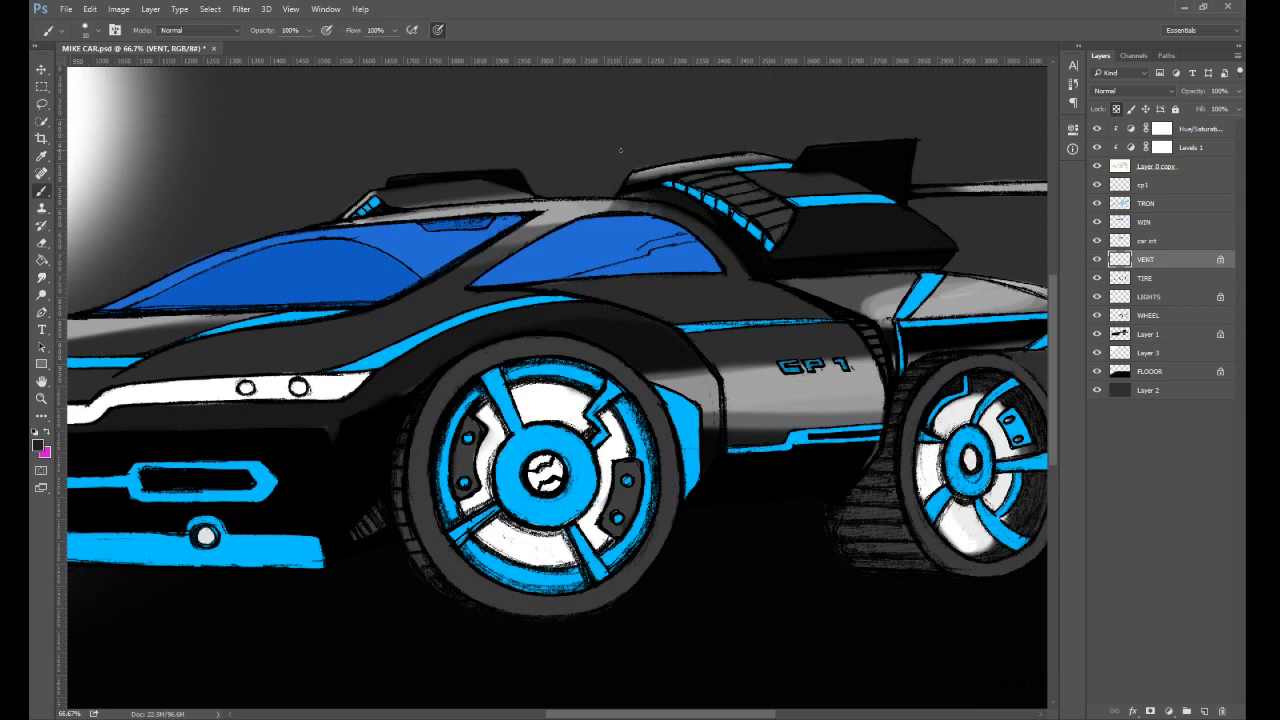
pyautogui.press(']')
pyautogui.press(']')
pyautogui.press(']')
pyautogui.press('3')
pyautogui.press('4')
pyautogui.press('[')
pyautogui.press('[')
pyautogui.press('[')
pyautogui.moveTo(789, 214); pyautogui.dragTo(756, 190)
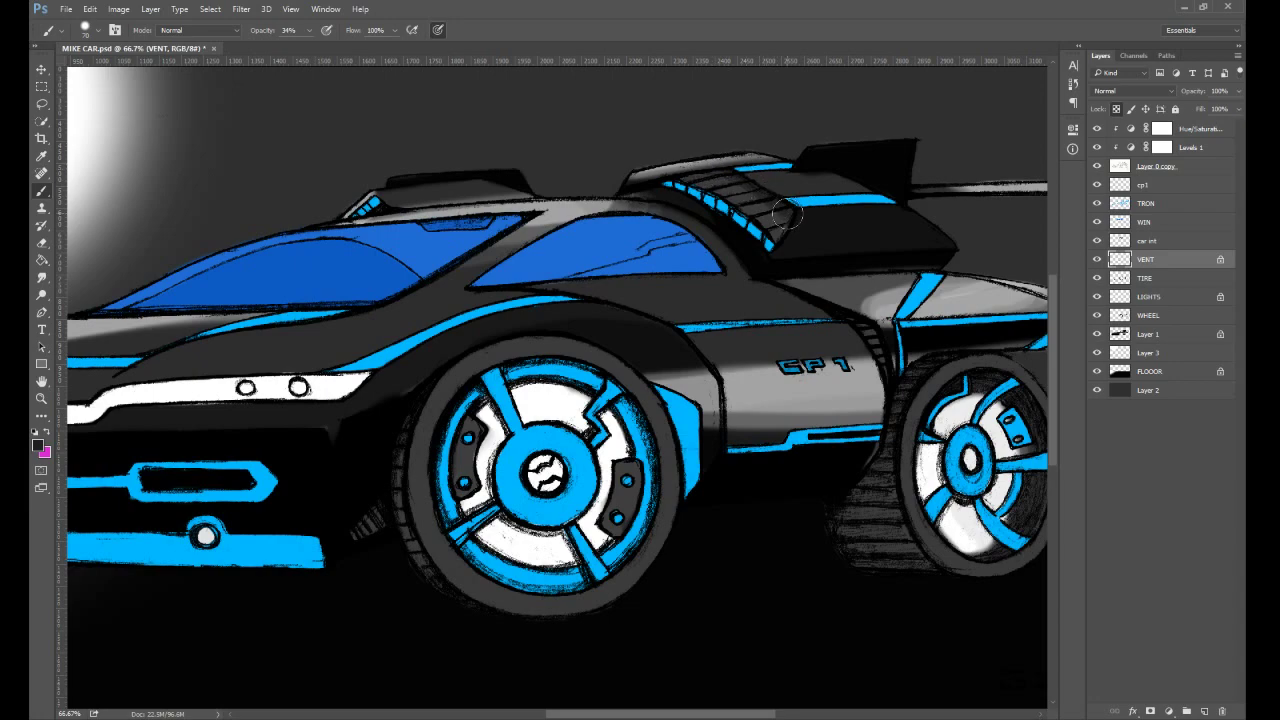
# - Darken the upper slats of the rear vent with a smaller brush at a higher opacity
pyautogui.hotkey('ctrl', '+')
pyautogui.hotkey('ctrl', '+')
pyautogui.moveTo(900, 262); pyautogui.dragTo(623, 669)
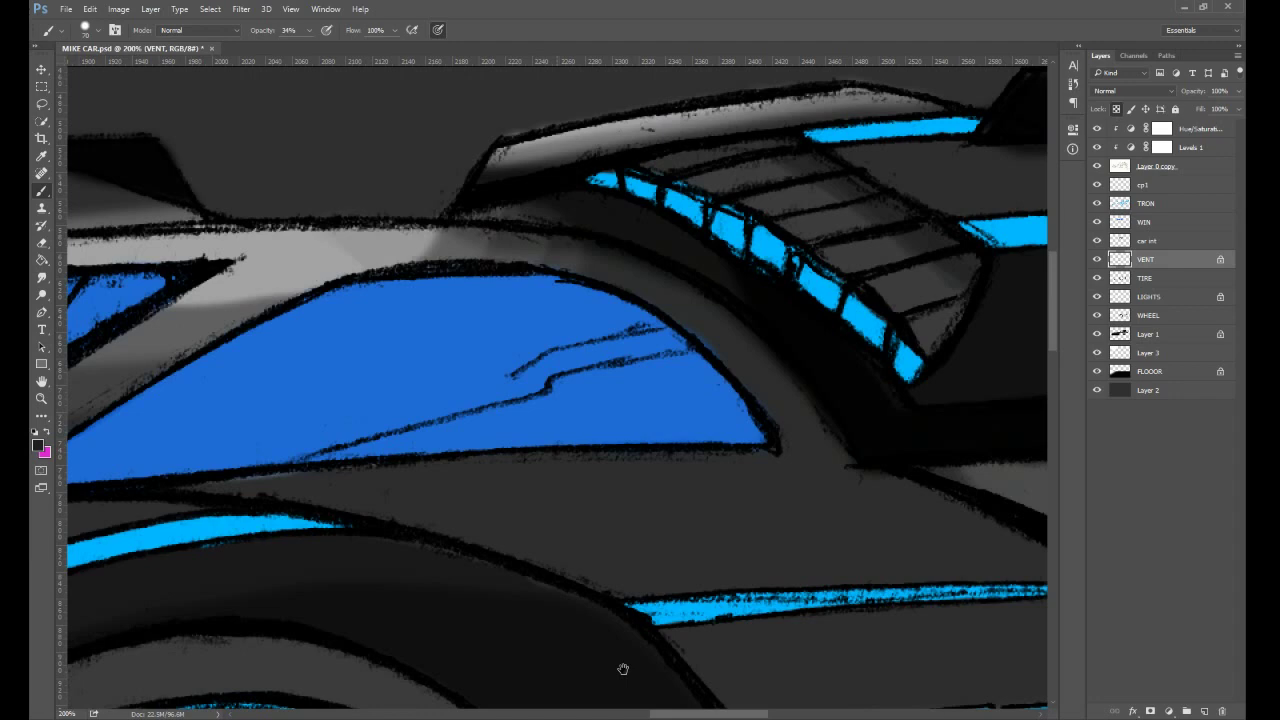
pyautogui.moveTo(622, 668); pyautogui.dragTo(612, 666)
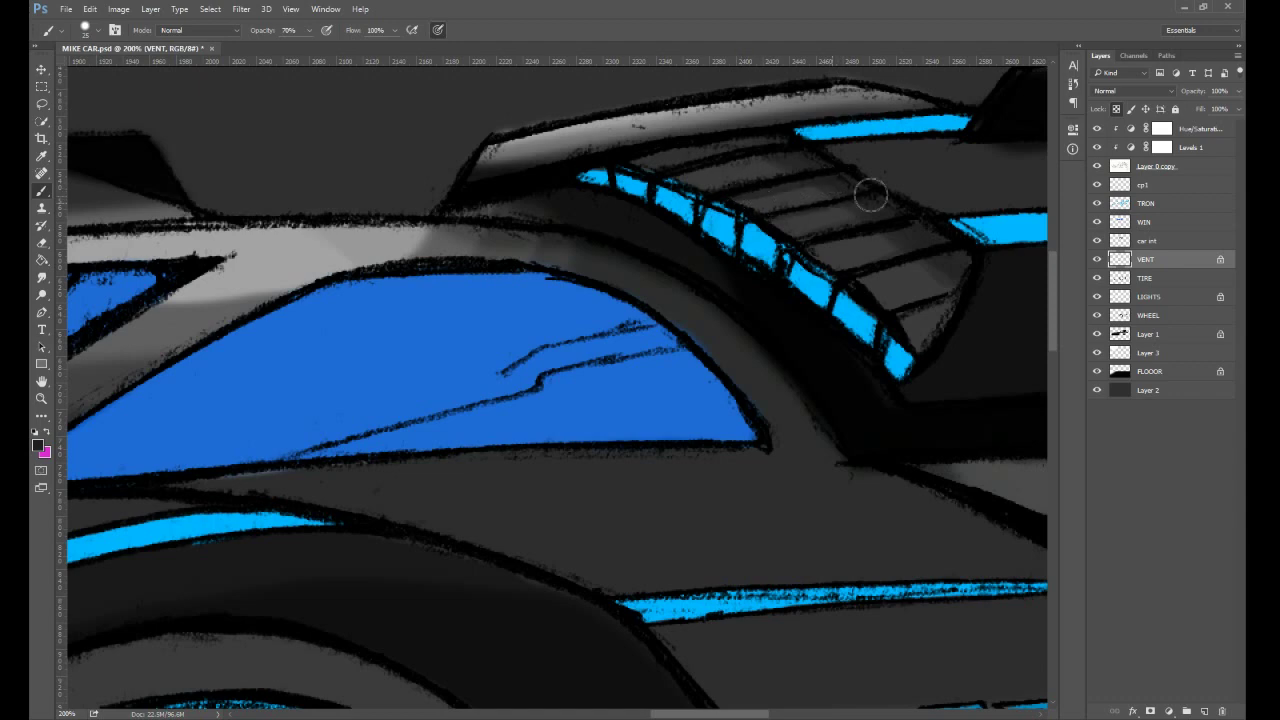
pyautogui.moveTo(691, 175); pyautogui.dragTo(797, 152)
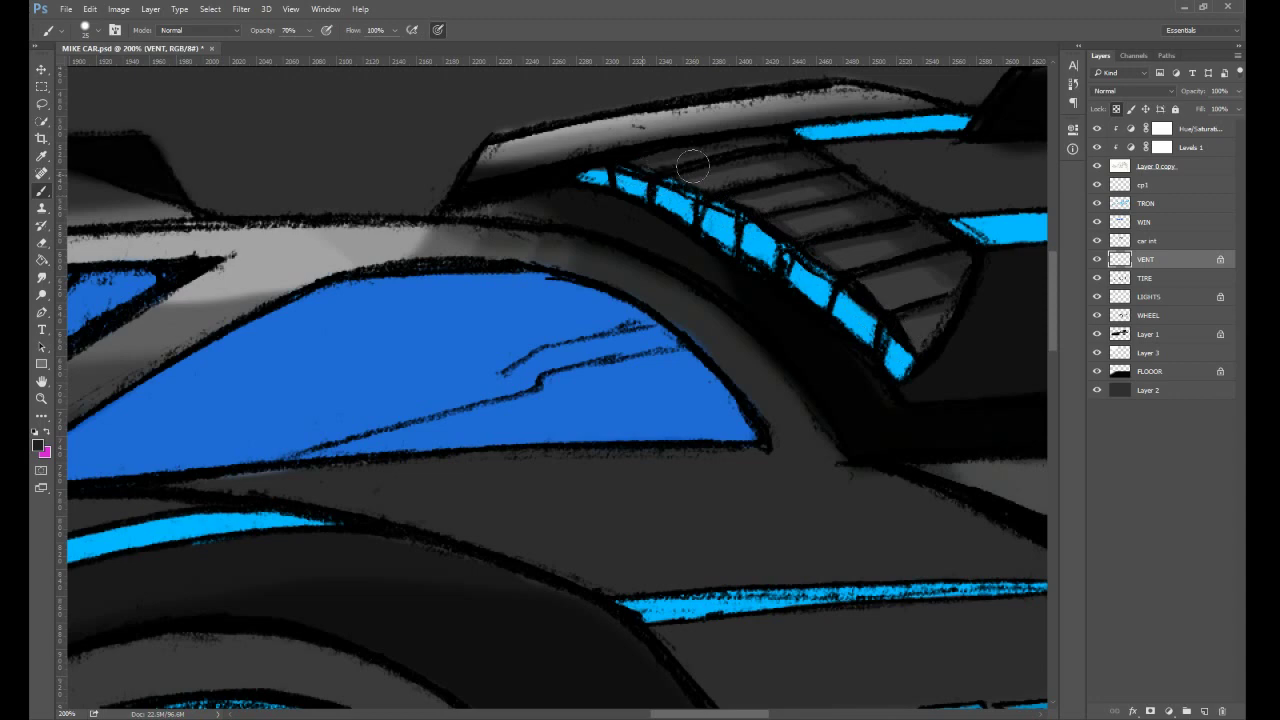
# - Sample black from the bodywork and deepen the shadows along the rear vent's upper and rear edges
pyautogui.keyDown('alt'); pyautogui.click(840, 361); pyautogui.keyUp('alt')
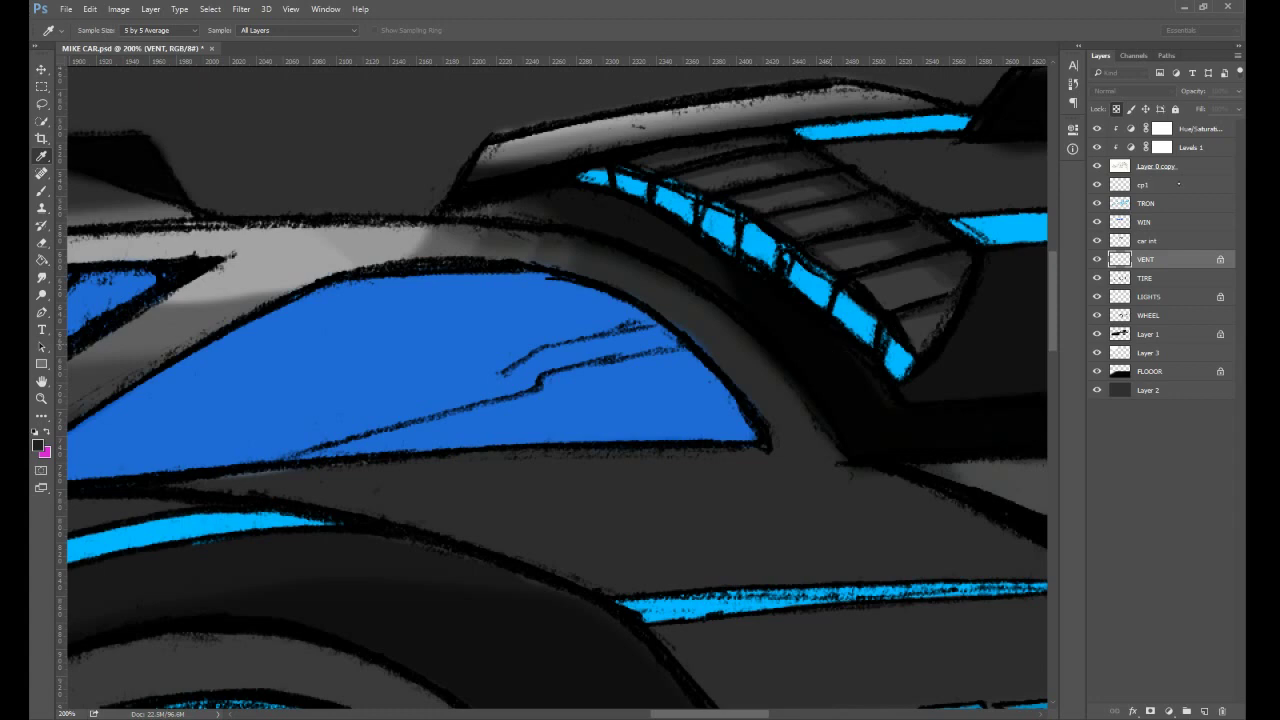
pyautogui.moveTo(777, 143)
pyautogui.mouseDown()
pyautogui.moveTo(963, 263)
pyautogui.moveTo(941, 259)
pyautogui.mouseUp()
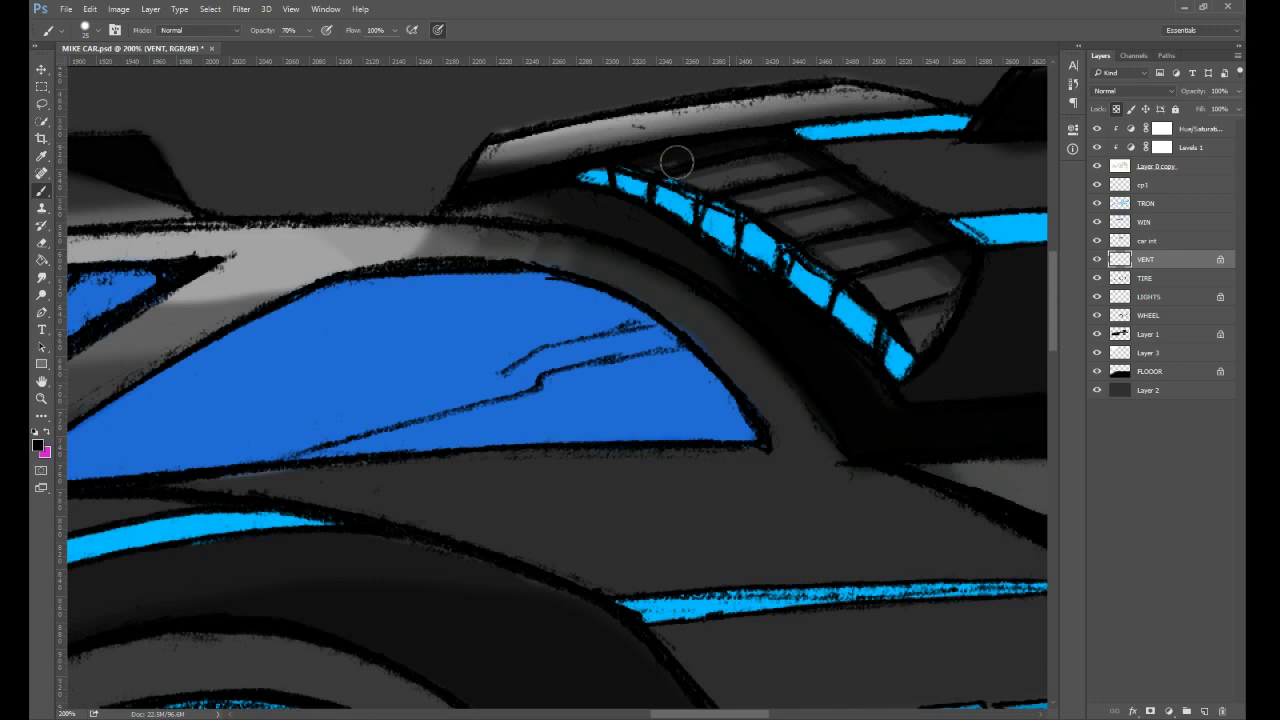
pyautogui.moveTo(958, 272); pyautogui.dragTo(918, 350)
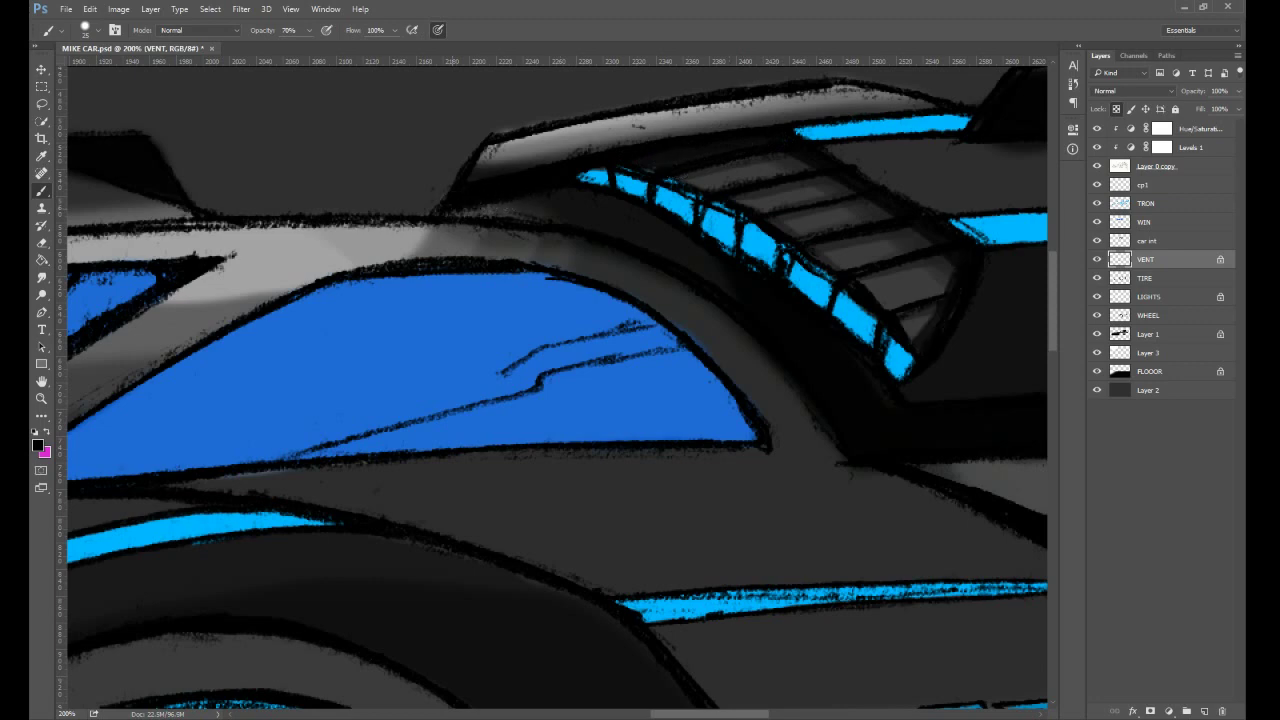
# - Lock the WIN layer's transparency and paint an off-white reflection streak along the side window's sketched lines at 29% opacity
pyautogui.moveTo(760, 423); pyautogui.dragTo(914, 414)
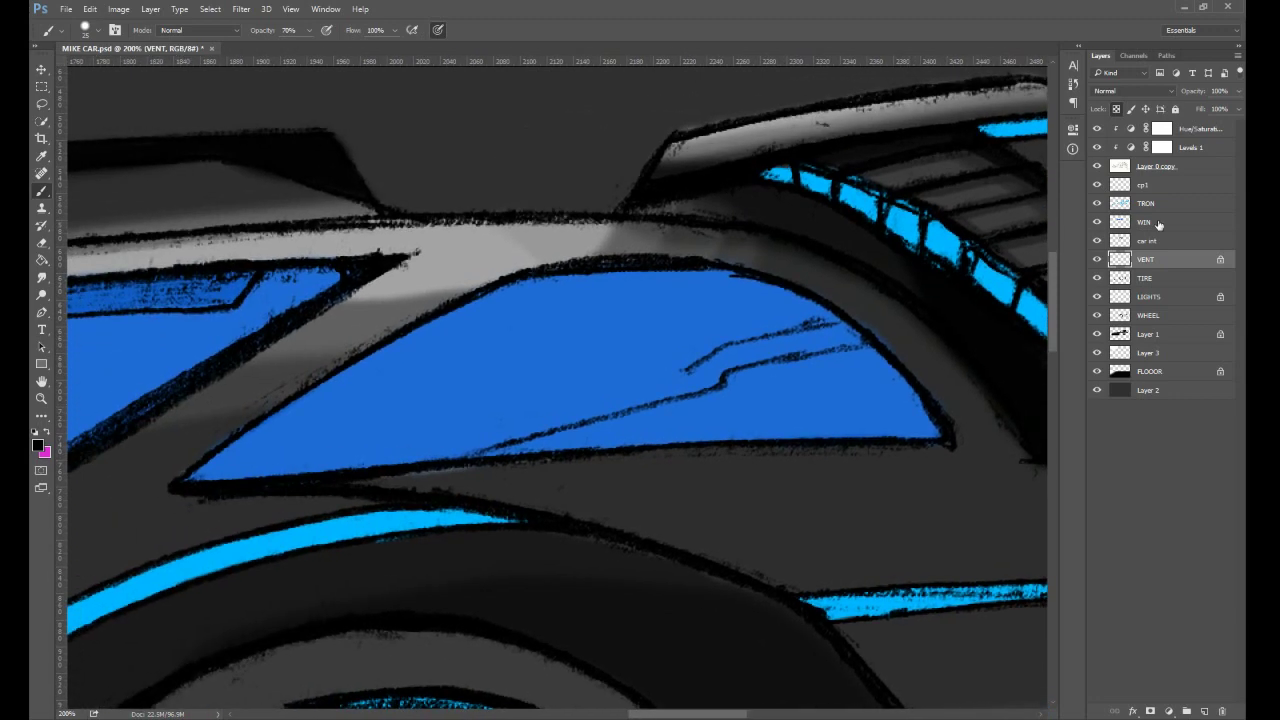
pyautogui.click(1145, 222)
pyautogui.click(1116, 108)
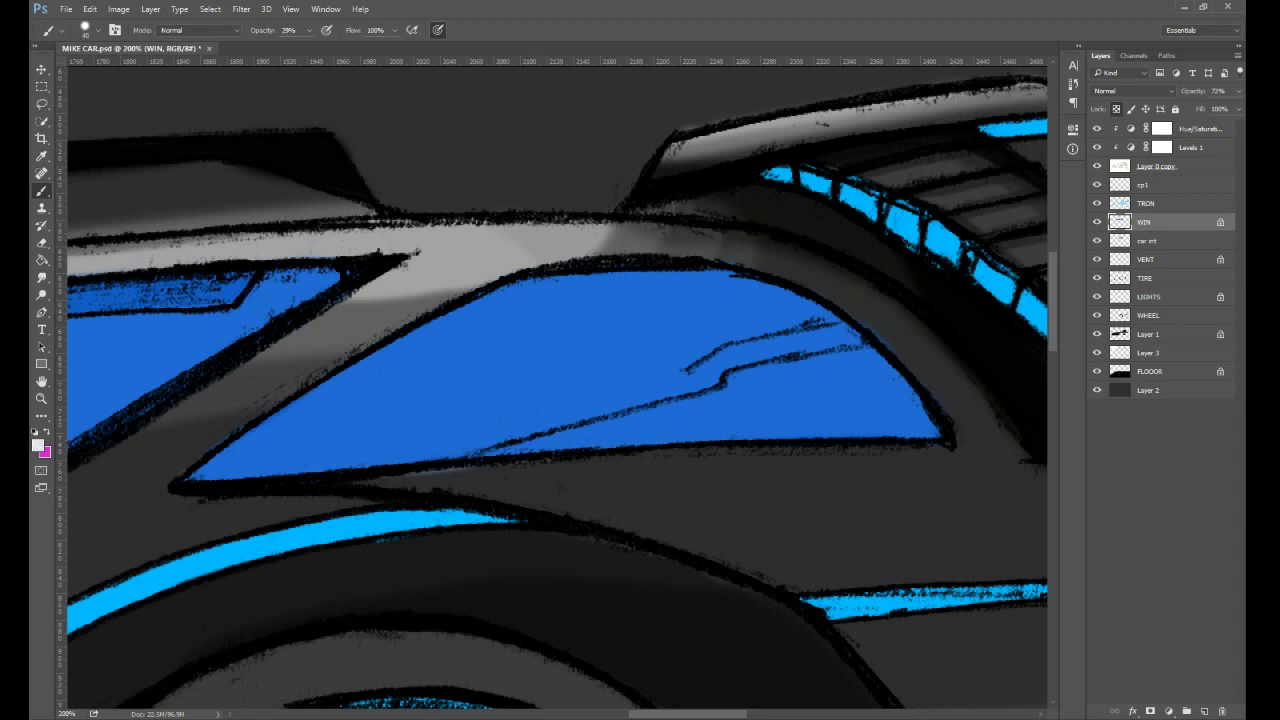
pyautogui.press(']')
pyautogui.press(']')
pyautogui.press(']')
pyautogui.press(']')
pyautogui.moveTo(856, 340)
pyautogui.mouseDown()
pyautogui.moveTo(717, 361)
pyautogui.moveTo(426, 468)
pyautogui.moveTo(455, 455)
pyautogui.mouseUp()
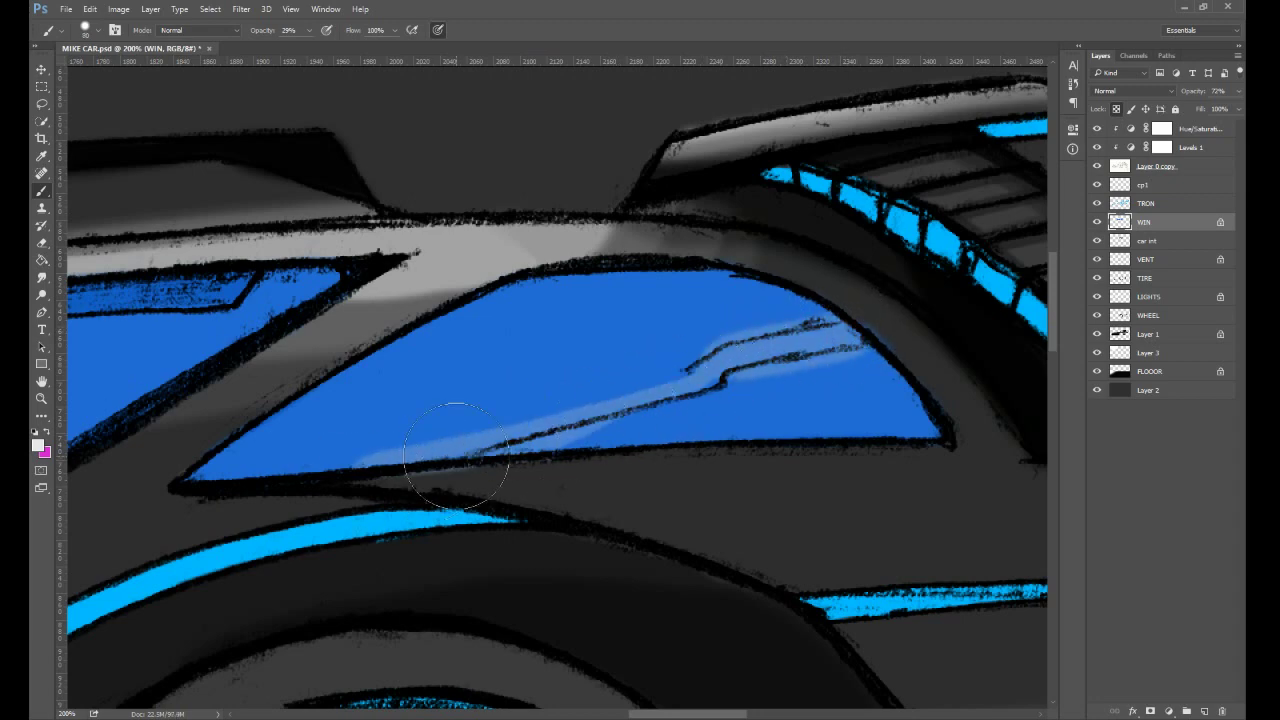
pyautogui.moveTo(368, 463)
pyautogui.mouseDown()
pyautogui.moveTo(586, 380)
pyautogui.moveTo(645, 390)
pyautogui.mouseUp()
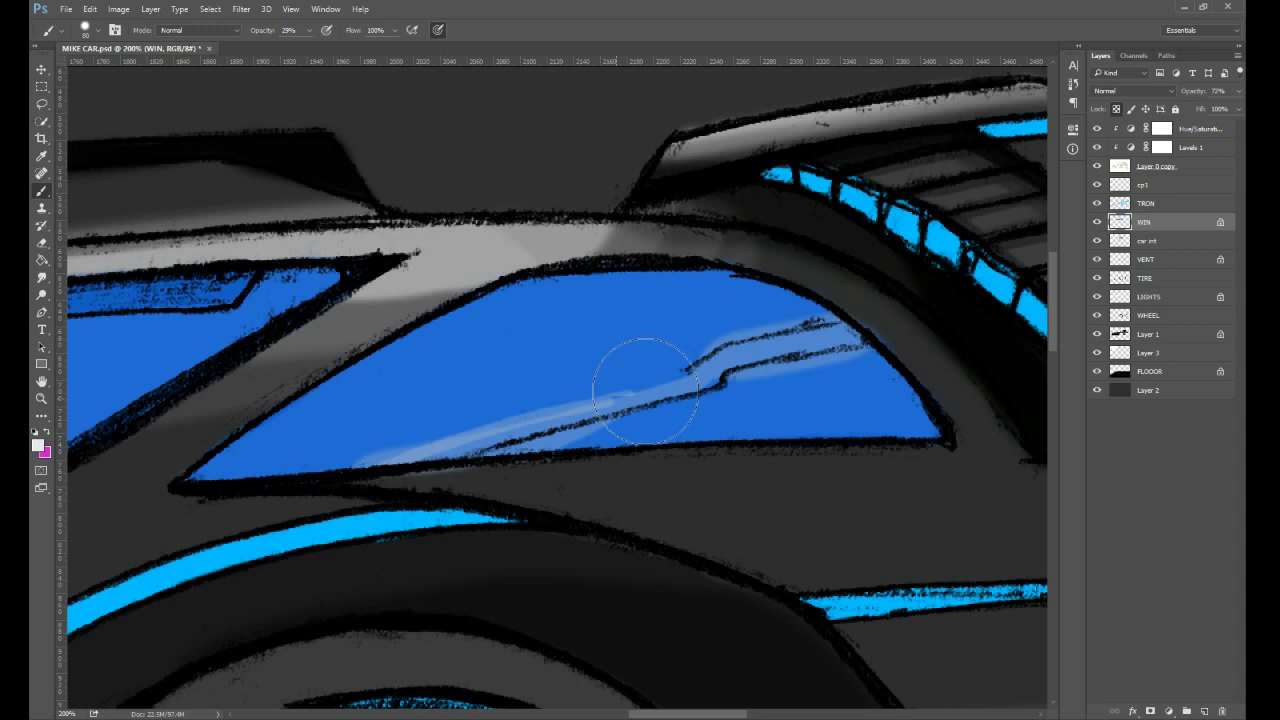
pyautogui.moveTo(645, 391); pyautogui.dragTo(850, 335)
# - Paint a curved light reflection along the side window's upper edge with a larger brush, undoing the overly broad stroke
pyautogui.press(']')
pyautogui.press(']')
pyautogui.press(']')
pyautogui.moveTo(250, 420)
pyautogui.mouseDown()
pyautogui.moveTo(691, 251)
pyautogui.moveTo(903, 257)
pyautogui.moveTo(220, 477)
pyautogui.mouseUp()
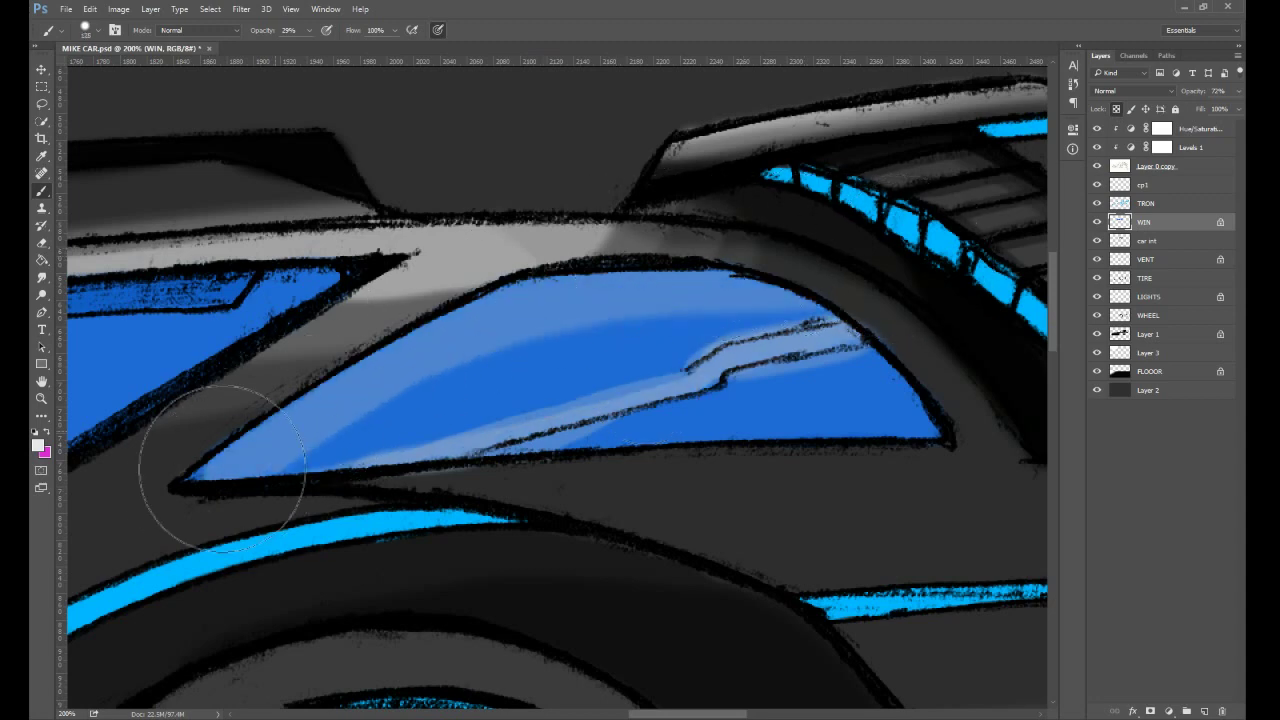
pyautogui.hotkey('ctrl', 'z')
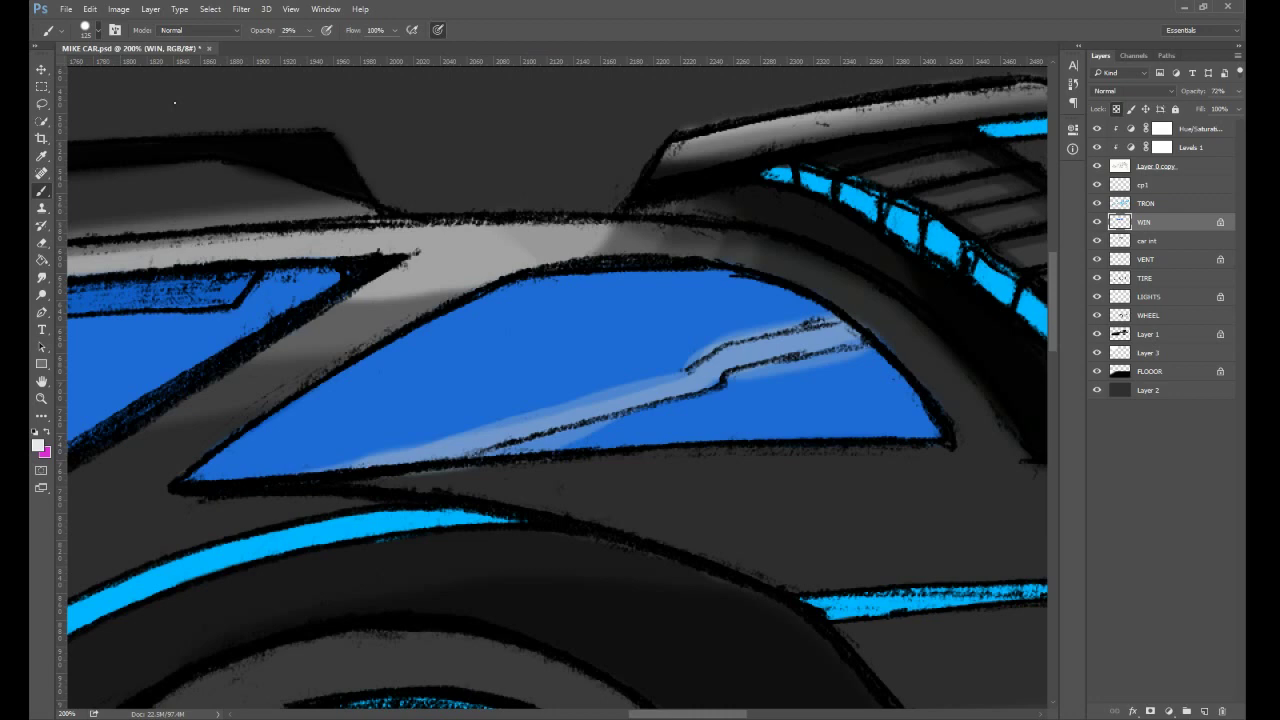
pyautogui.hotkey('ctrl', 'z')
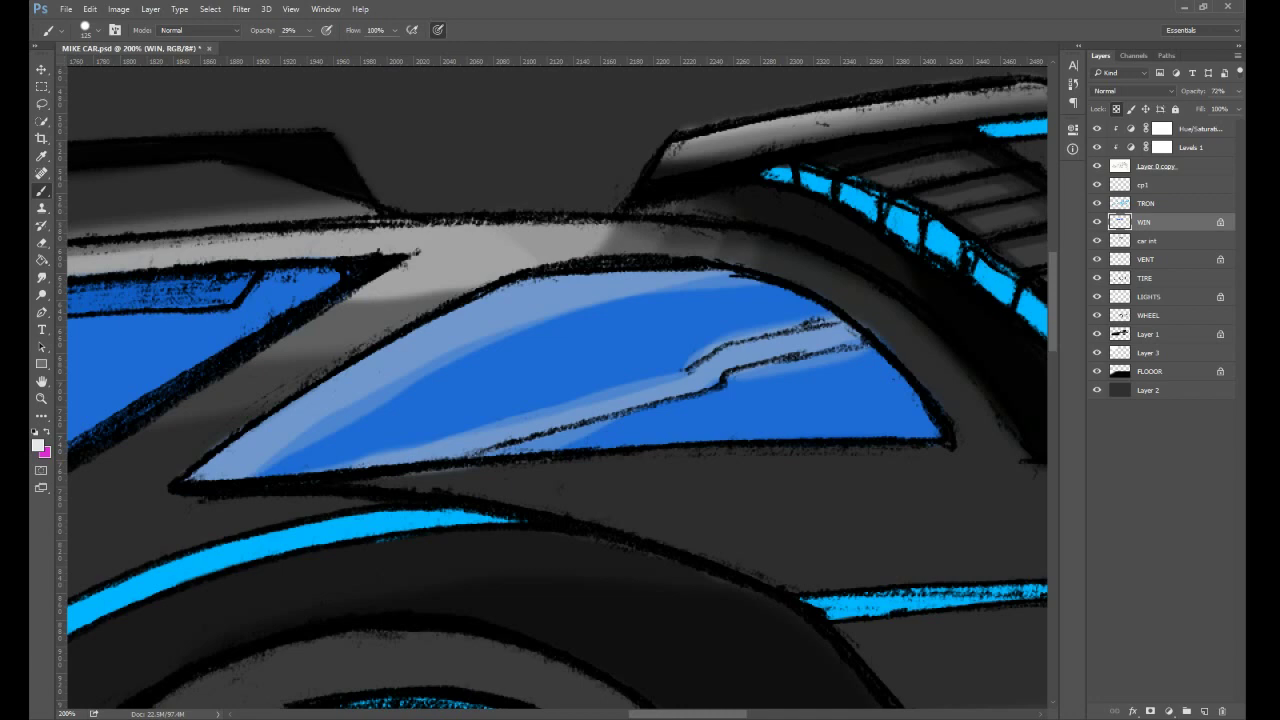
# - Shift the WIN layer's hue to a deeper blue and mute the windows to a greyish purple
pyautogui.press('i')
pyautogui.moveTo(879, 512); pyautogui.dragTo(942, 510)
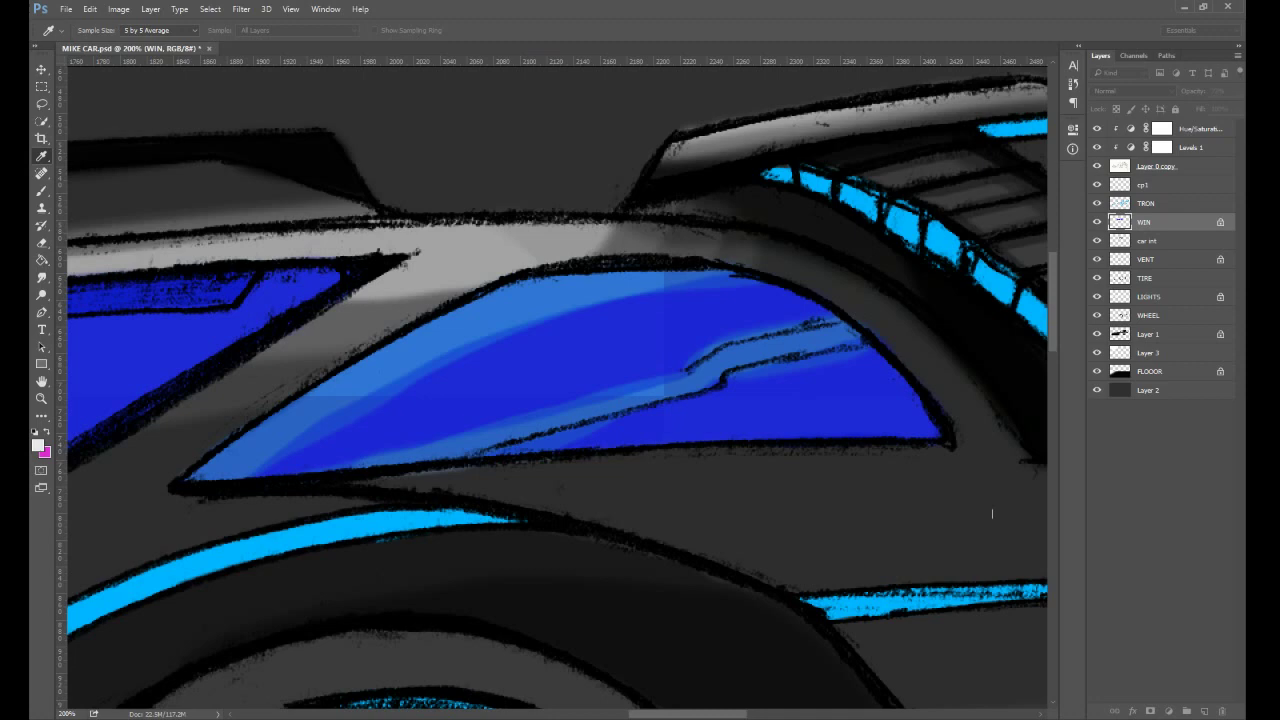
pyautogui.press('b')
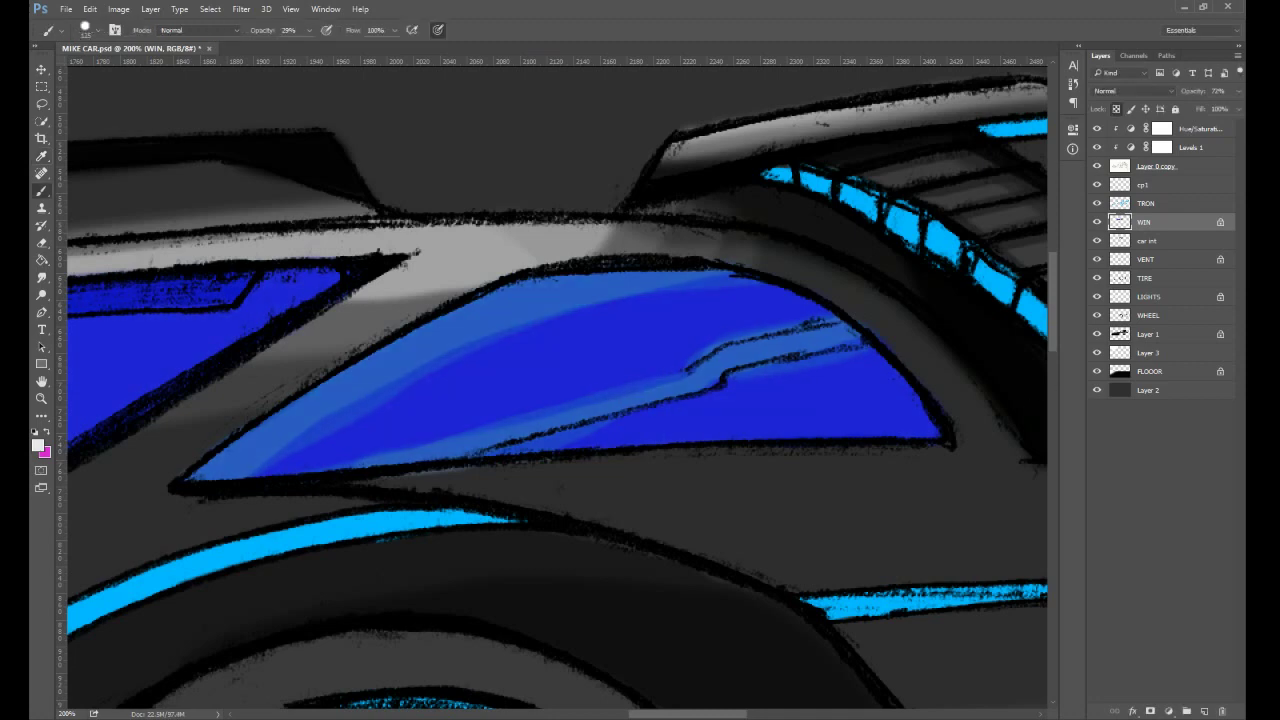
pyautogui.press('i')
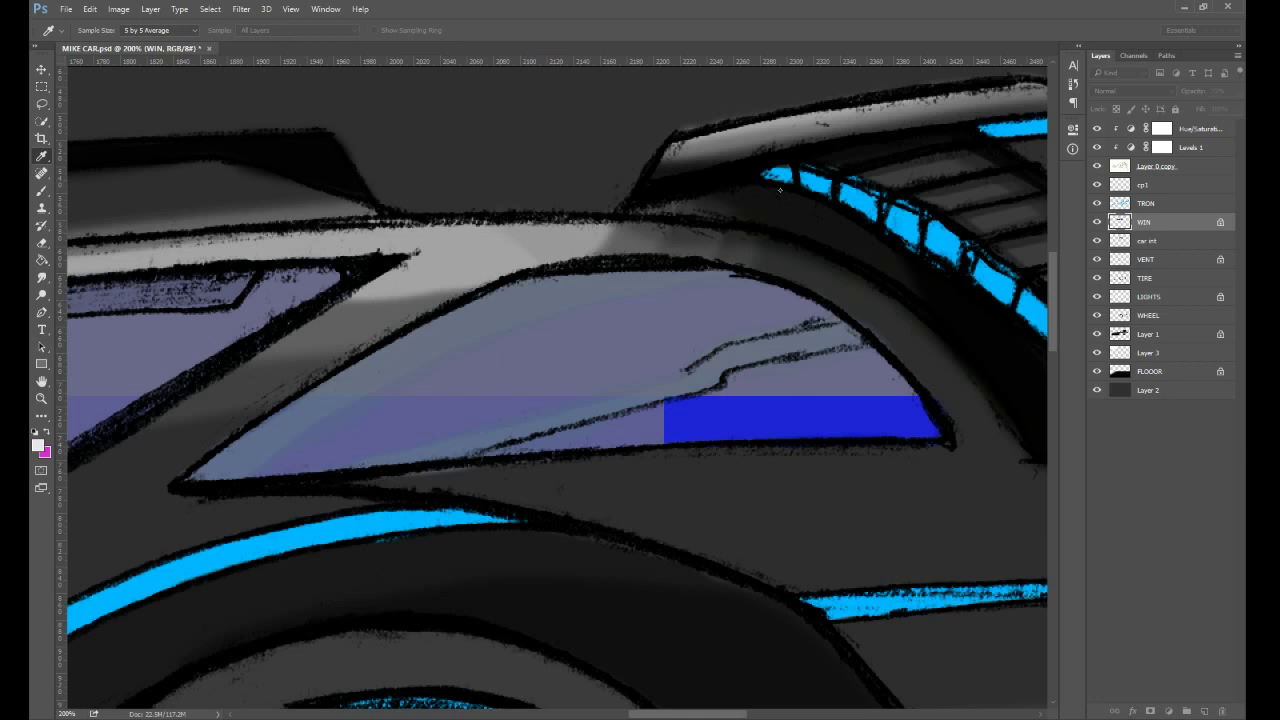
# - Desaturate the WIN layer so that all the car windows turn neutral grey
pyautogui.hotkey('ctrl', '-')
pyautogui.hotkey('ctrl', '-')
pyautogui.hotkey('ctrl', '-')
pyautogui.hotkey('ctrl', '-')
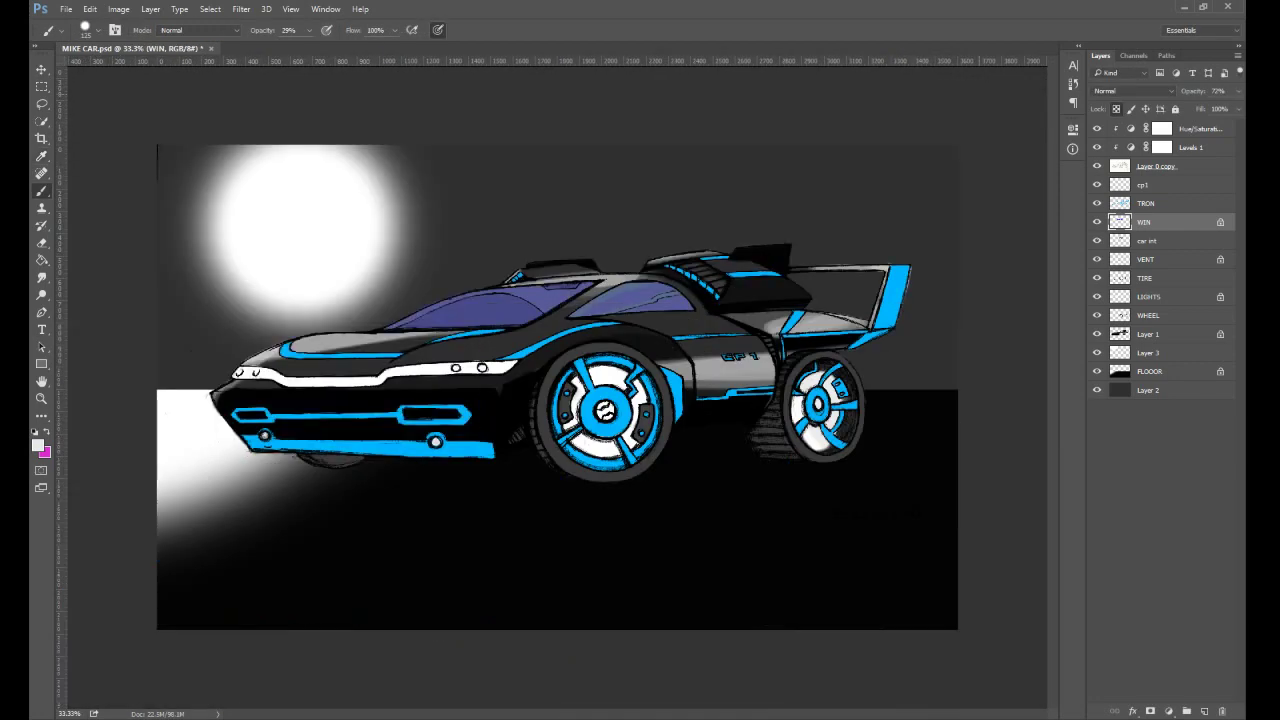
pyautogui.hotkey('ctrl', '+')
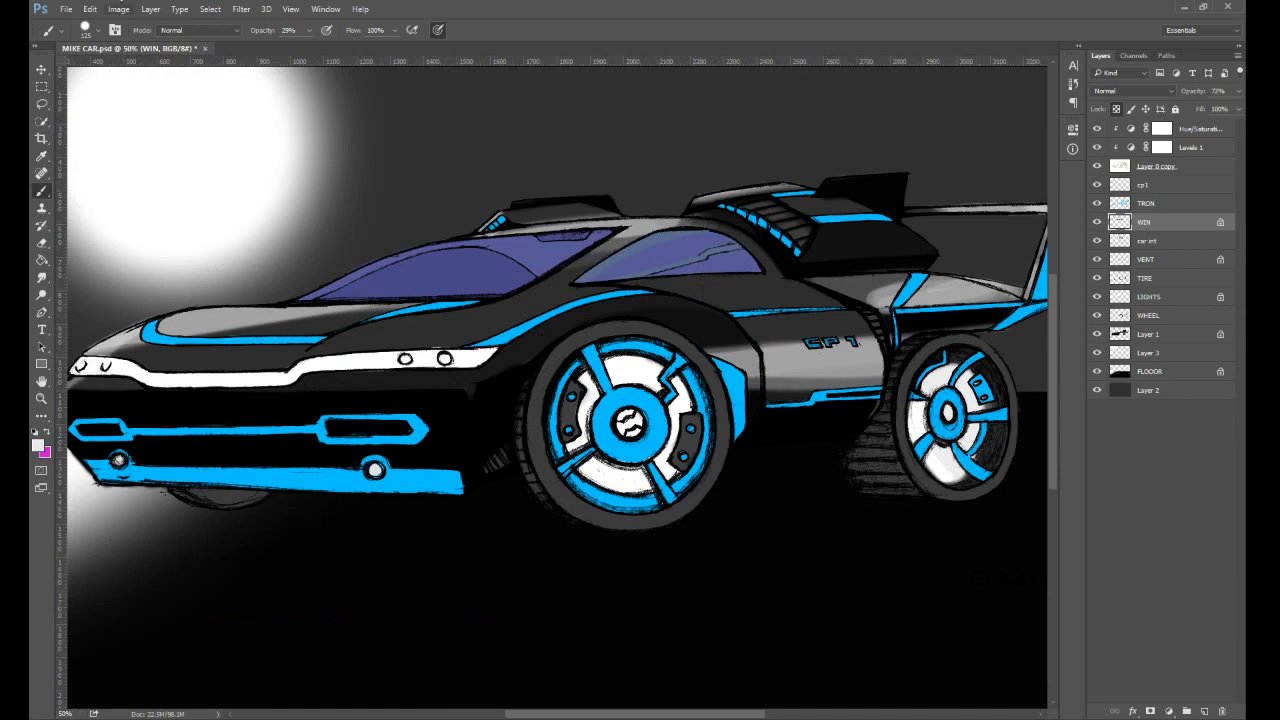
pyautogui.press('i')
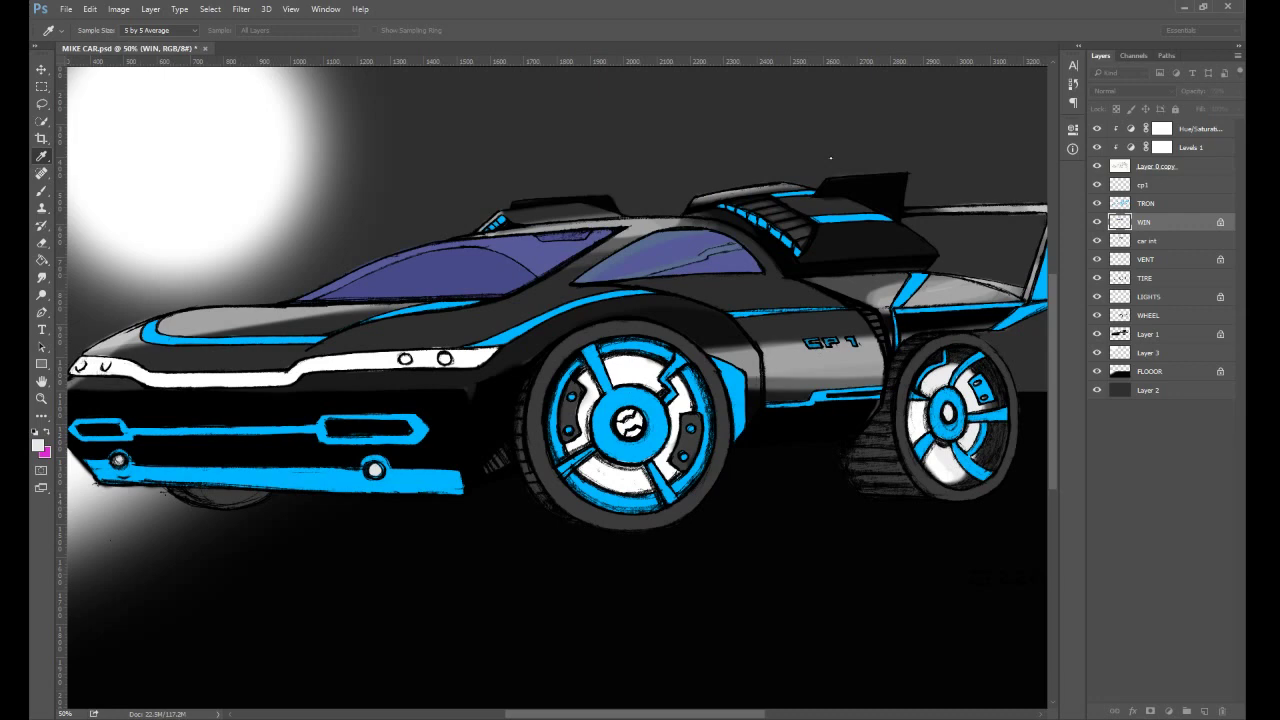
pyautogui.moveTo(827, 166); pyautogui.dragTo(804, 187)
pyautogui.hotkey('ctrl', 'z')
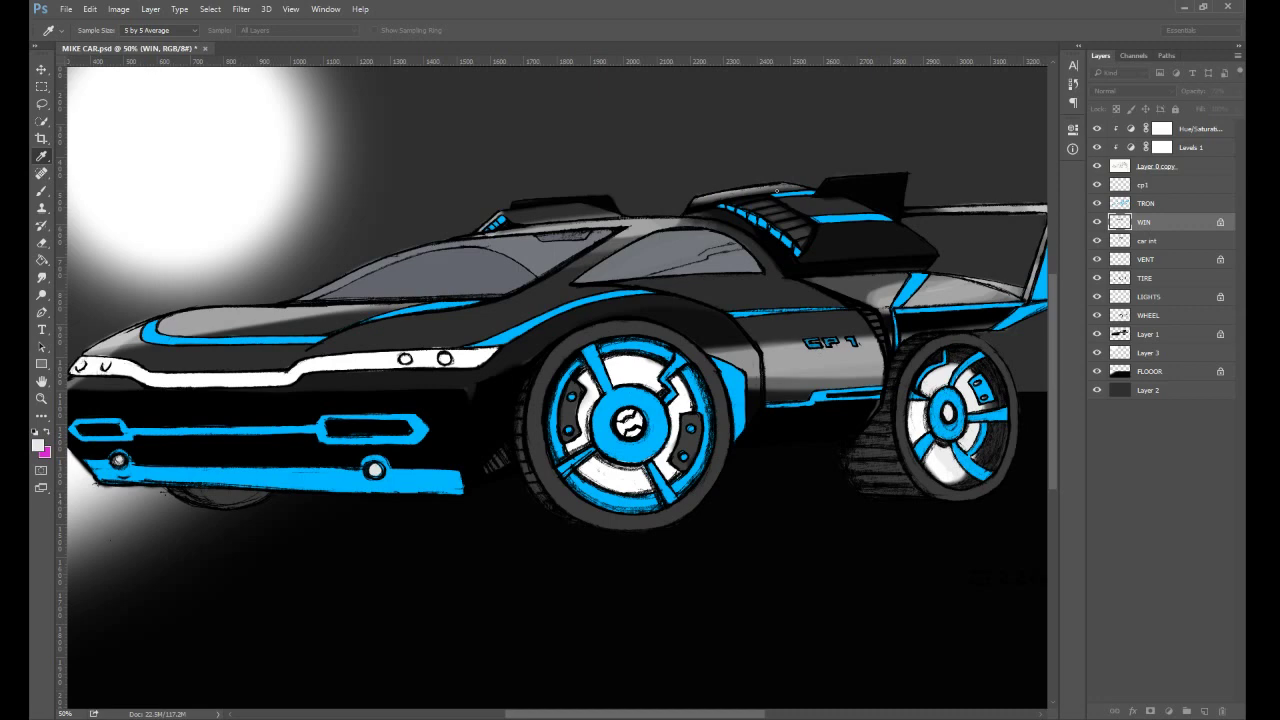
pyautogui.press('b')
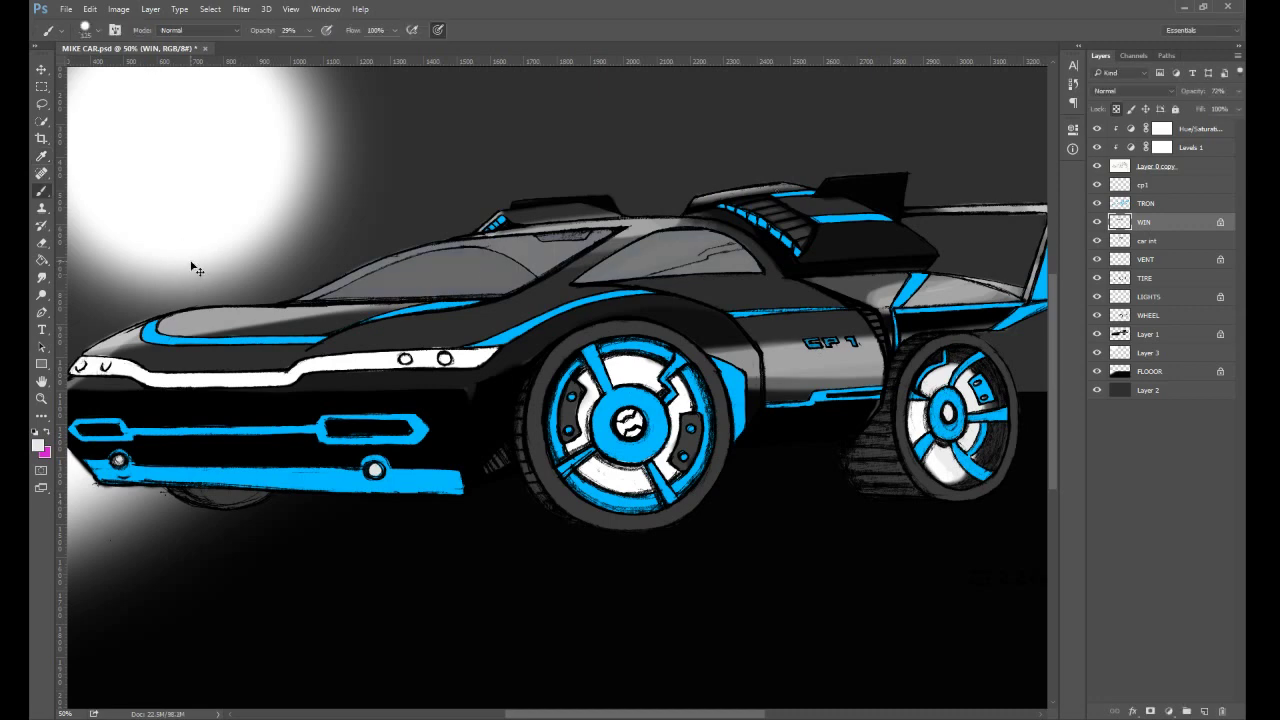
# - Shade the white headlight strip on the LIGHTS layer with soft dark grey strokes at low opacity
pyautogui.hotkey('ctrl', '+')
pyautogui.moveTo(406, 389); pyautogui.dragTo(778, 380)
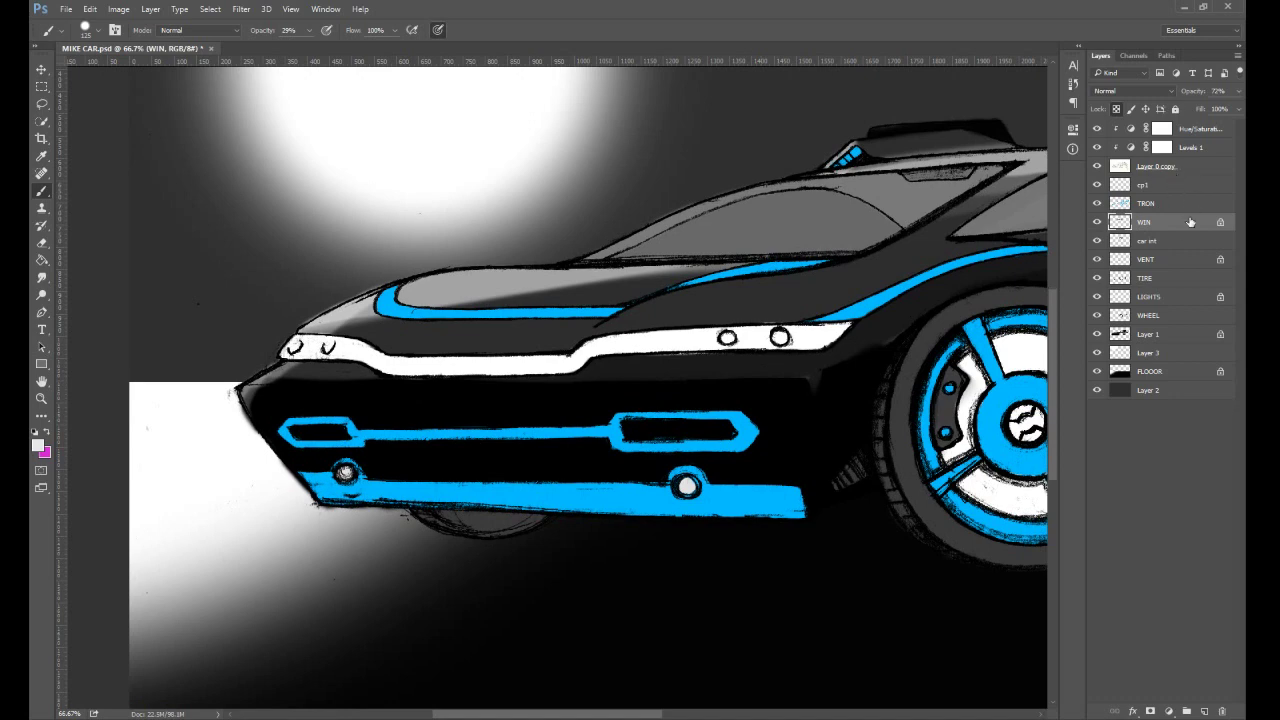
pyautogui.click(1168, 298)
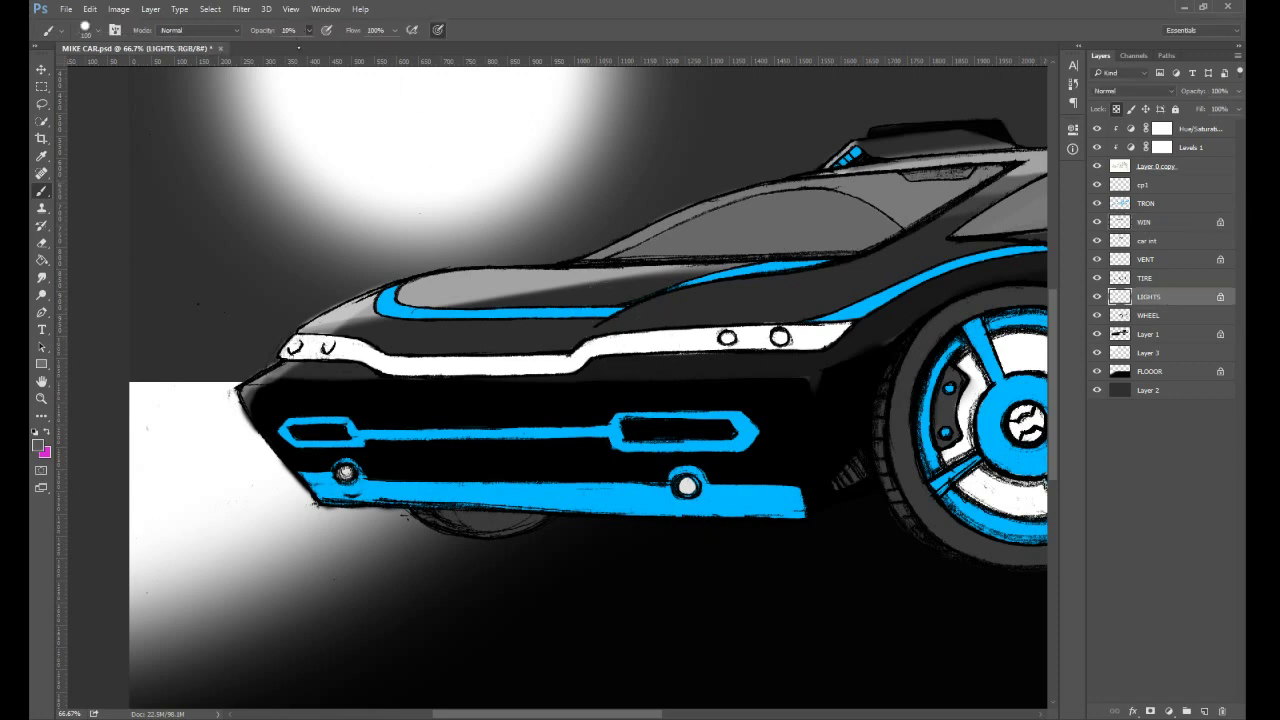
pyautogui.press(']')
pyautogui.moveTo(697, 333)
pyautogui.mouseDown()
pyautogui.moveTo(601, 341)
pyautogui.moveTo(675, 335)
pyautogui.mouseUp()
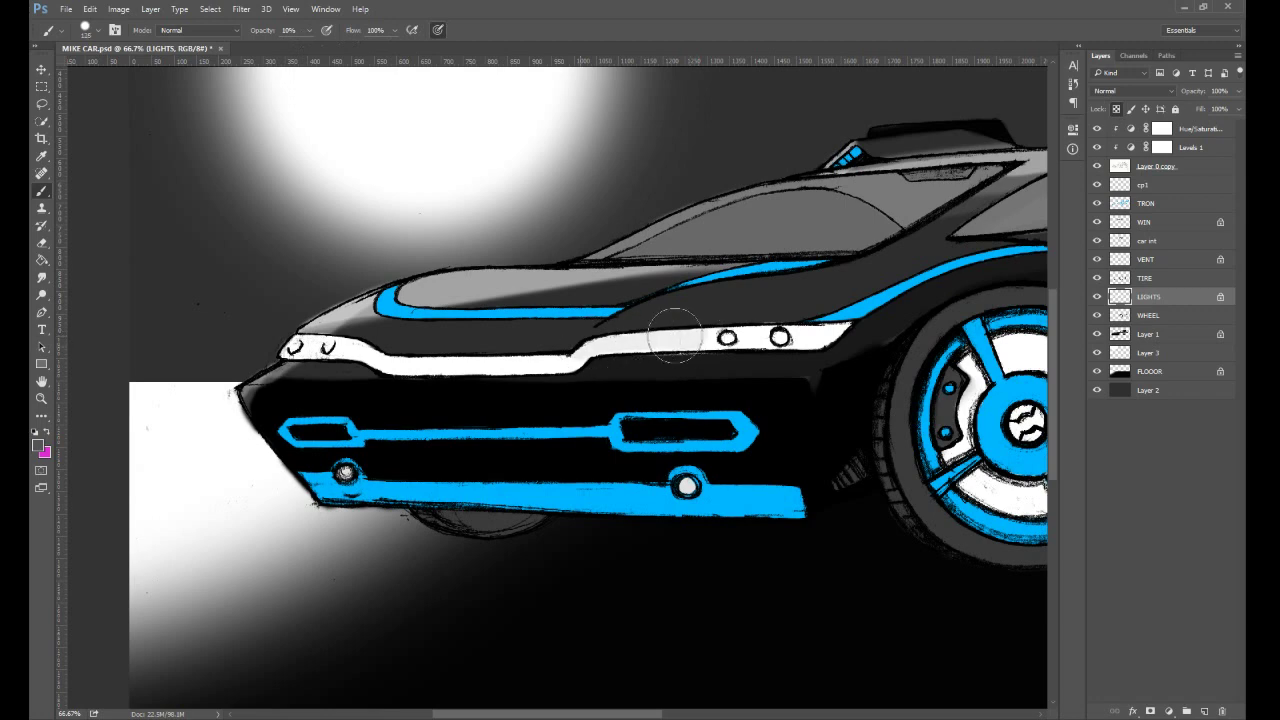
pyautogui.moveTo(675, 335)
pyautogui.mouseDown()
pyautogui.moveTo(807, 348)
pyautogui.moveTo(802, 322)
pyautogui.moveTo(839, 334)
pyautogui.mouseUp()
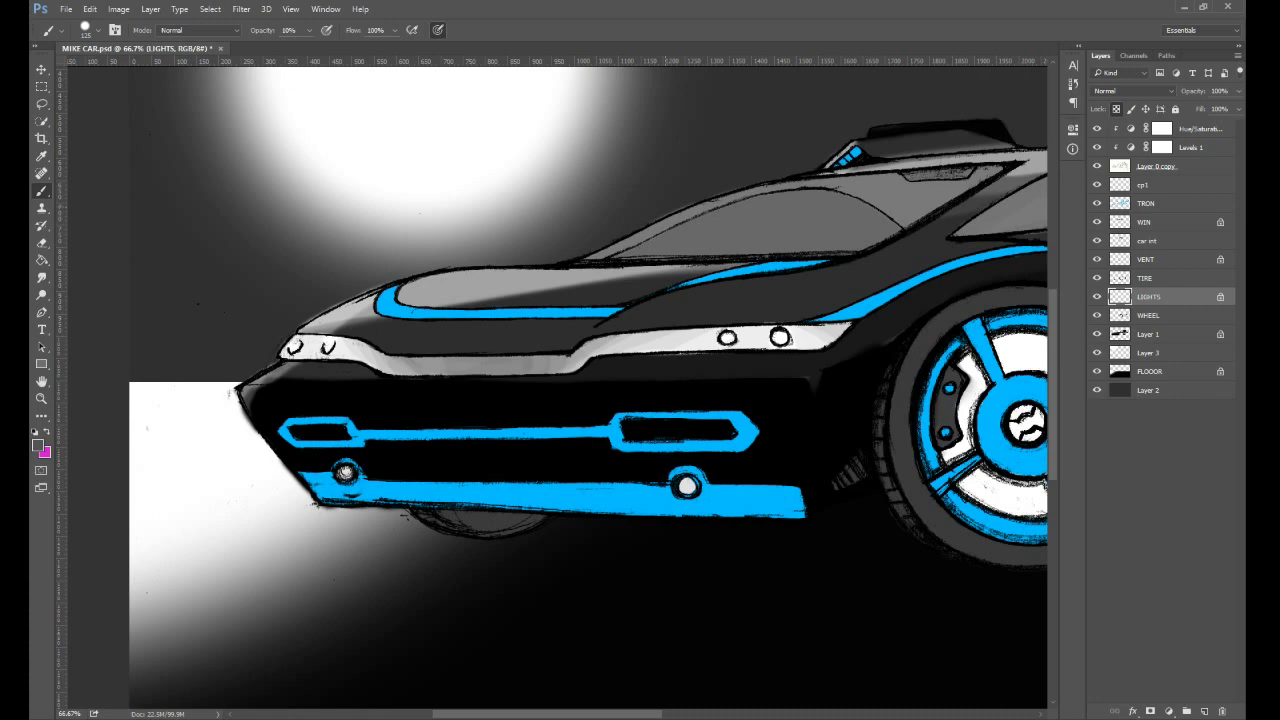
# - Brighten the headlight strip with white sampled from the moon at 51% opacity, and sample the blue of the trim
pyautogui.keyDown('alt'); pyautogui.click(400, 120); pyautogui.keyUp('alt')
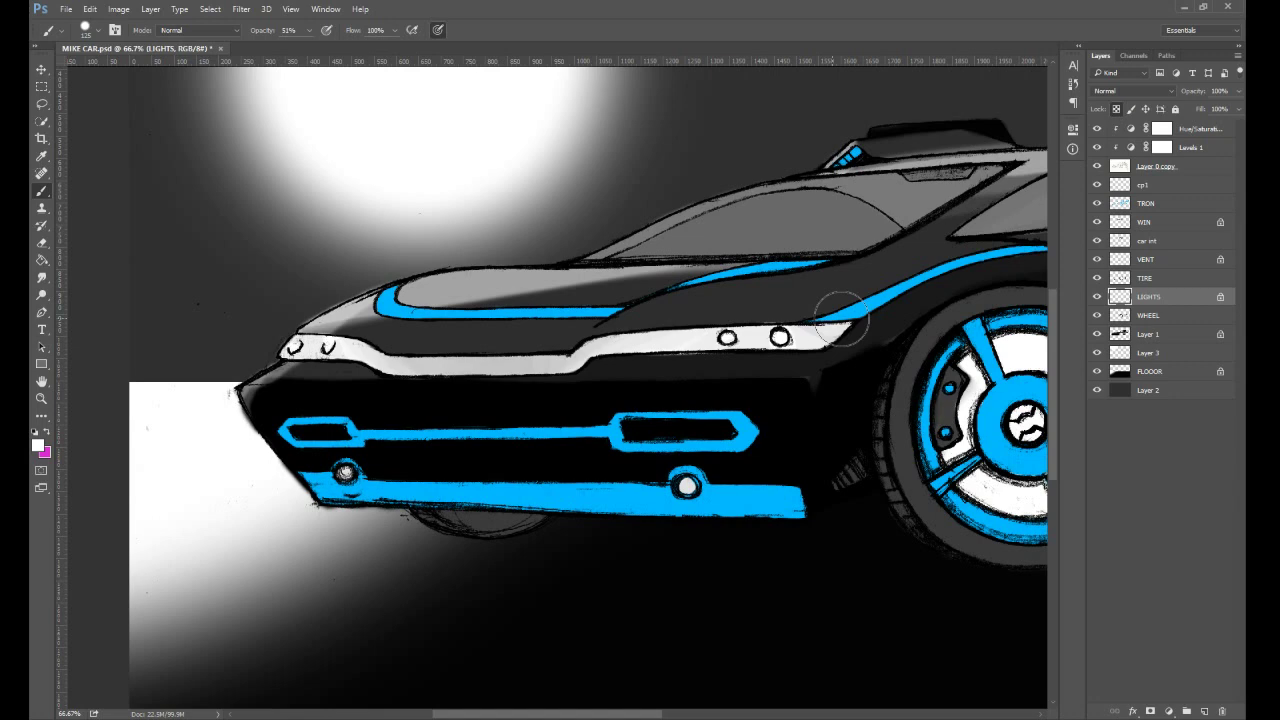
pyautogui.keyDown('alt'); pyautogui.click(841, 316); pyautogui.keyUp('alt')
pyautogui.hotkey('ctrl', '-')
# - On the WHEEL layer, shade the front wheel's upper white panels mid grey with an enlarged soft brush at 51% opacity
pyautogui.moveTo(917, 467); pyautogui.dragTo(596, 503)
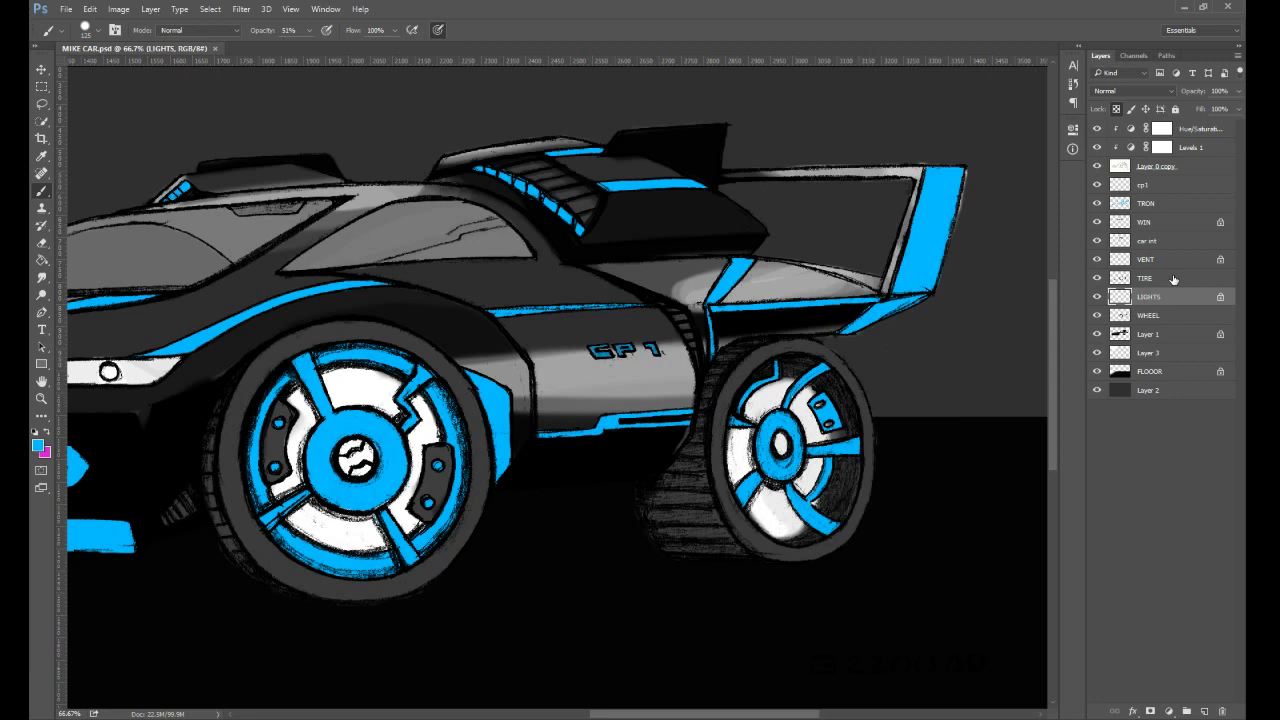
pyautogui.click(1172, 315)
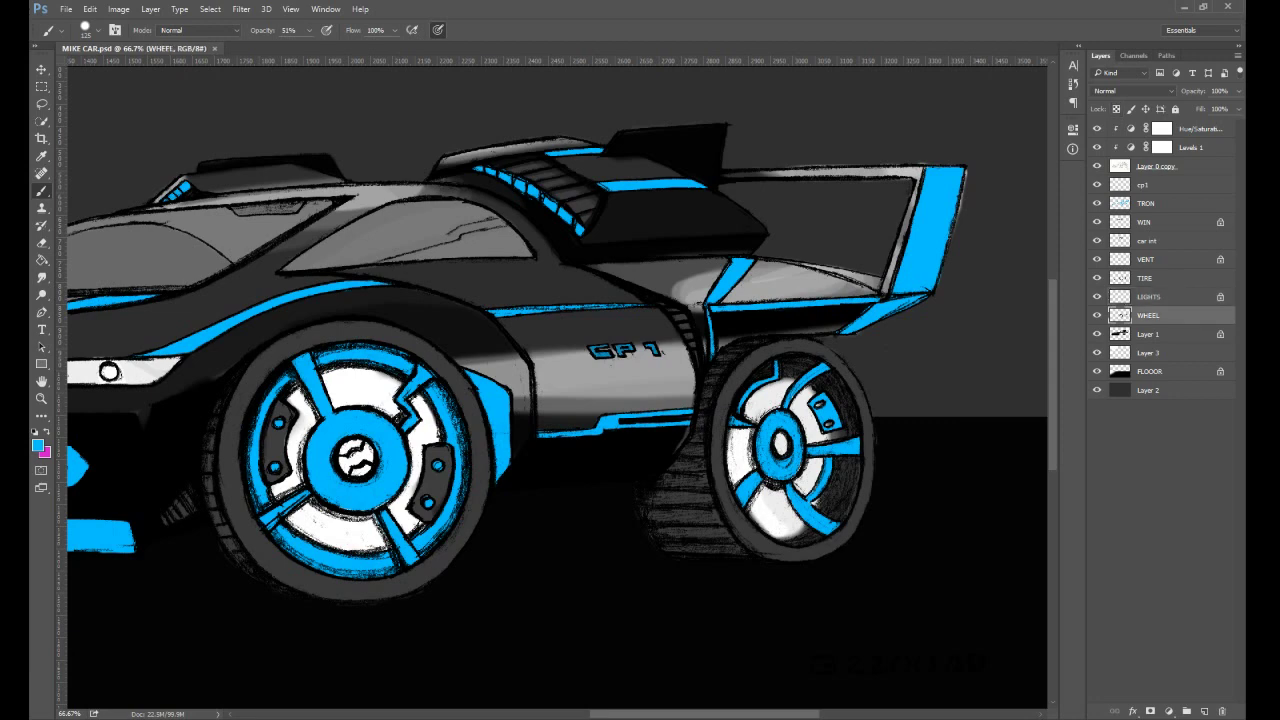
pyautogui.press('i')
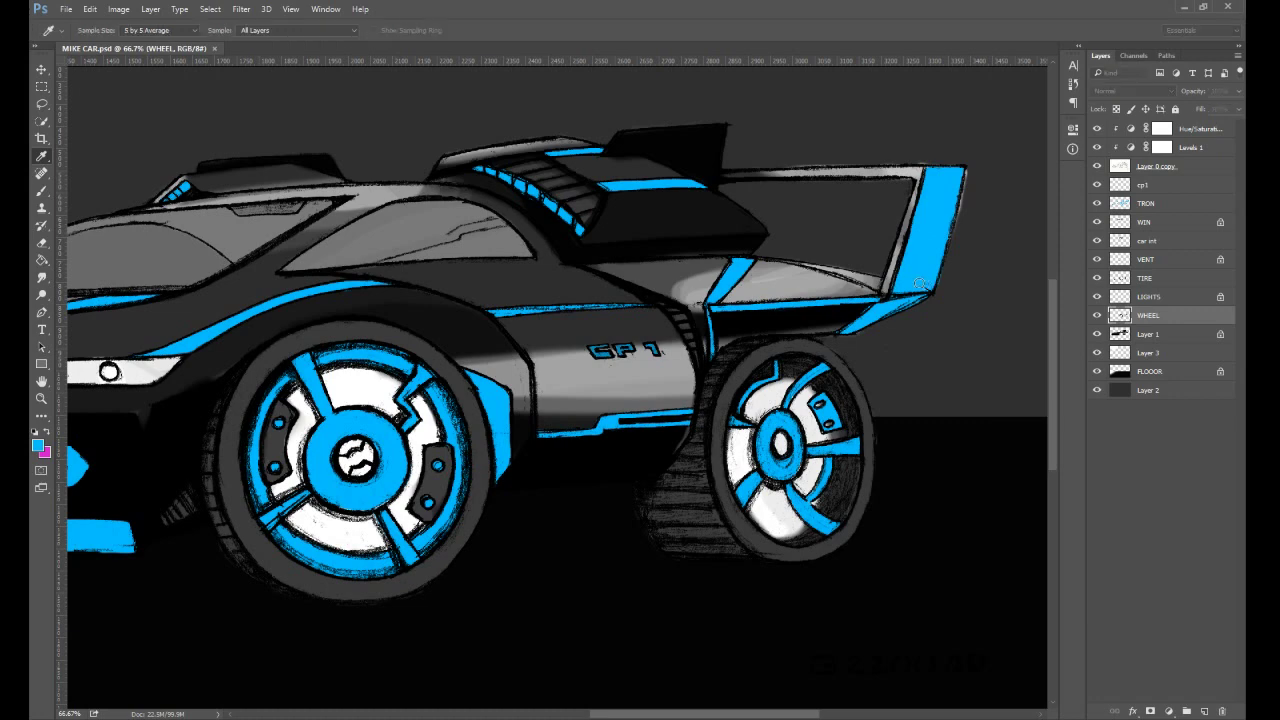
pyautogui.click(1170, 179)
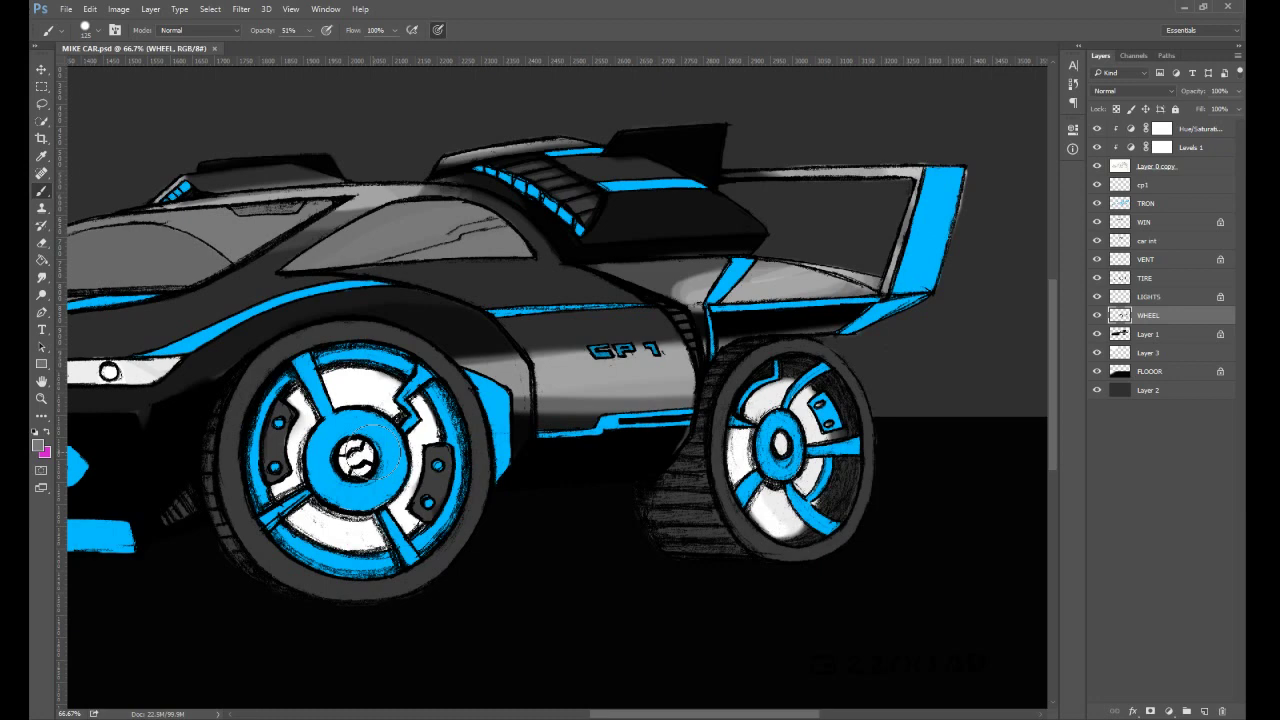
pyautogui.press(']')
pyautogui.press(']')
pyautogui.press(']')
pyautogui.press(']')
pyautogui.moveTo(369, 362)
pyautogui.mouseDown()
pyautogui.moveTo(308, 354)
pyautogui.moveTo(435, 376)
pyautogui.moveTo(323, 386)
pyautogui.moveTo(443, 393)
pyautogui.moveTo(298, 384)
pyautogui.moveTo(453, 406)
pyautogui.moveTo(318, 383)
pyautogui.moveTo(438, 381)
pyautogui.moveTo(310, 346)
pyautogui.mouseUp()
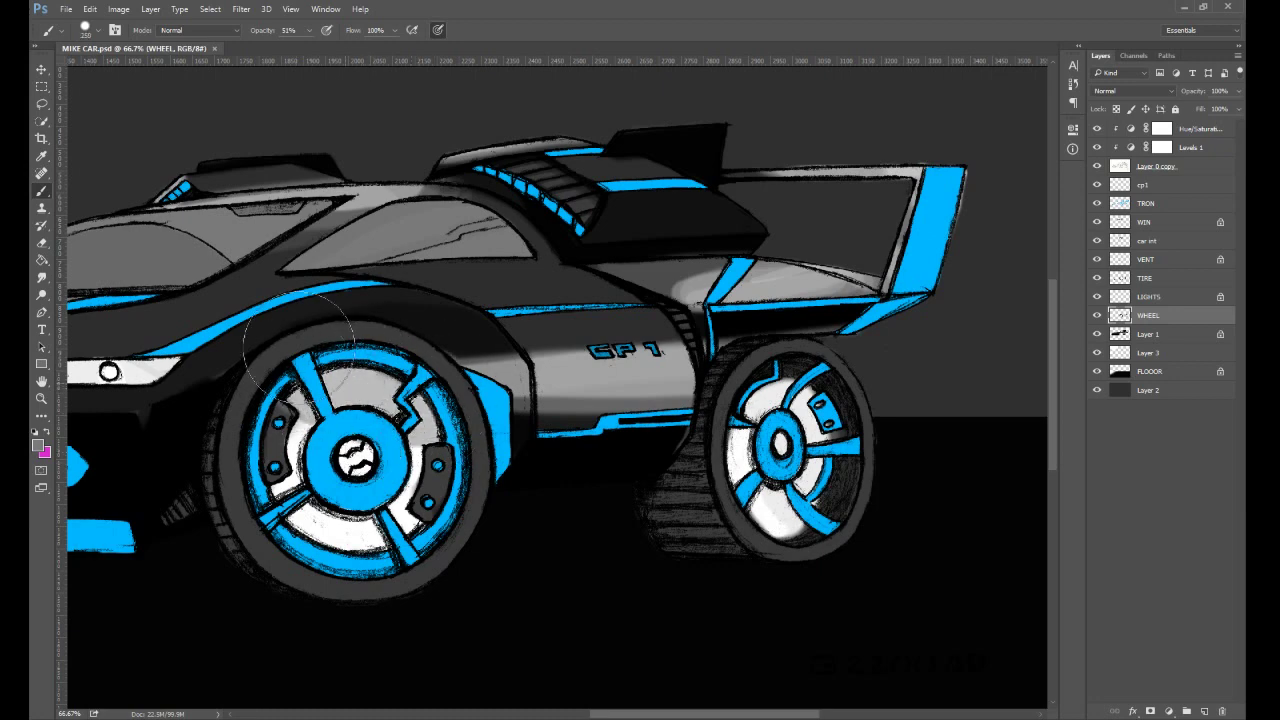
# - Tint the rear wheel's upper white panels grey, and undo the stray strokes on both wheels
pyautogui.moveTo(706, 365)
pyautogui.mouseDown()
pyautogui.moveTo(720, 410)
pyautogui.moveTo(834, 386)
pyautogui.moveTo(788, 390)
pyautogui.mouseUp()
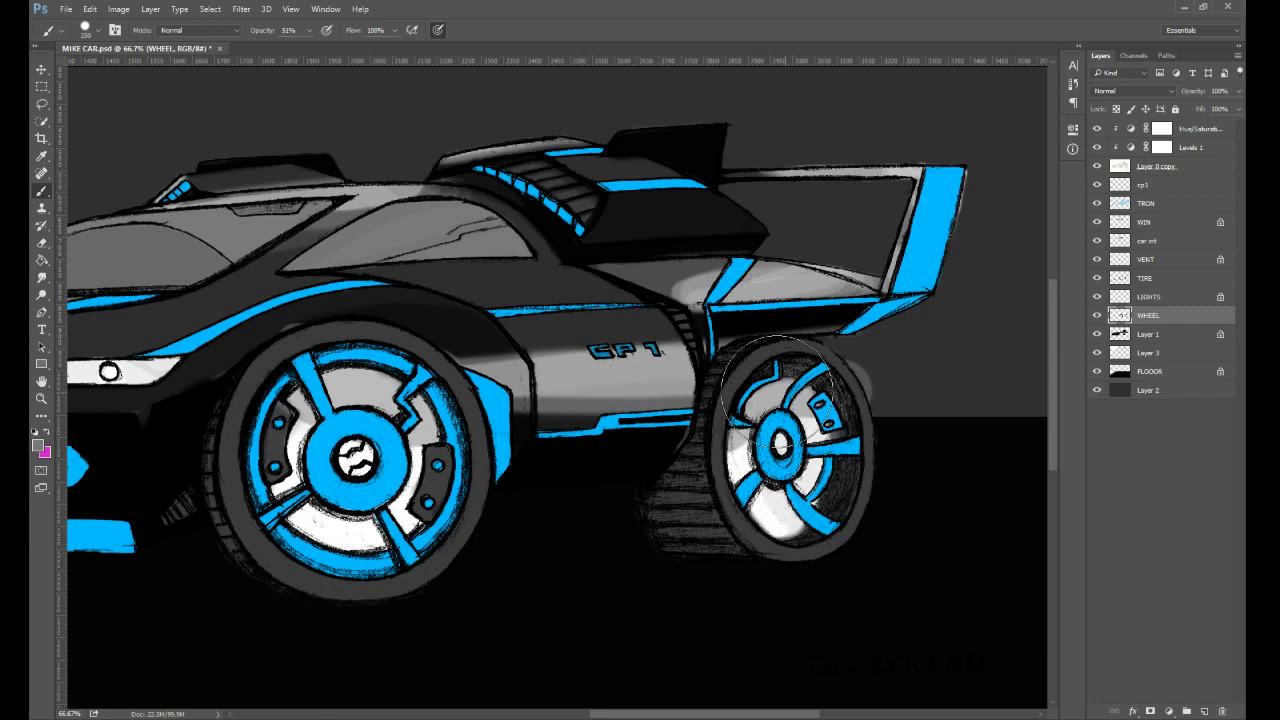
pyautogui.hotkey('ctrl', 'z')
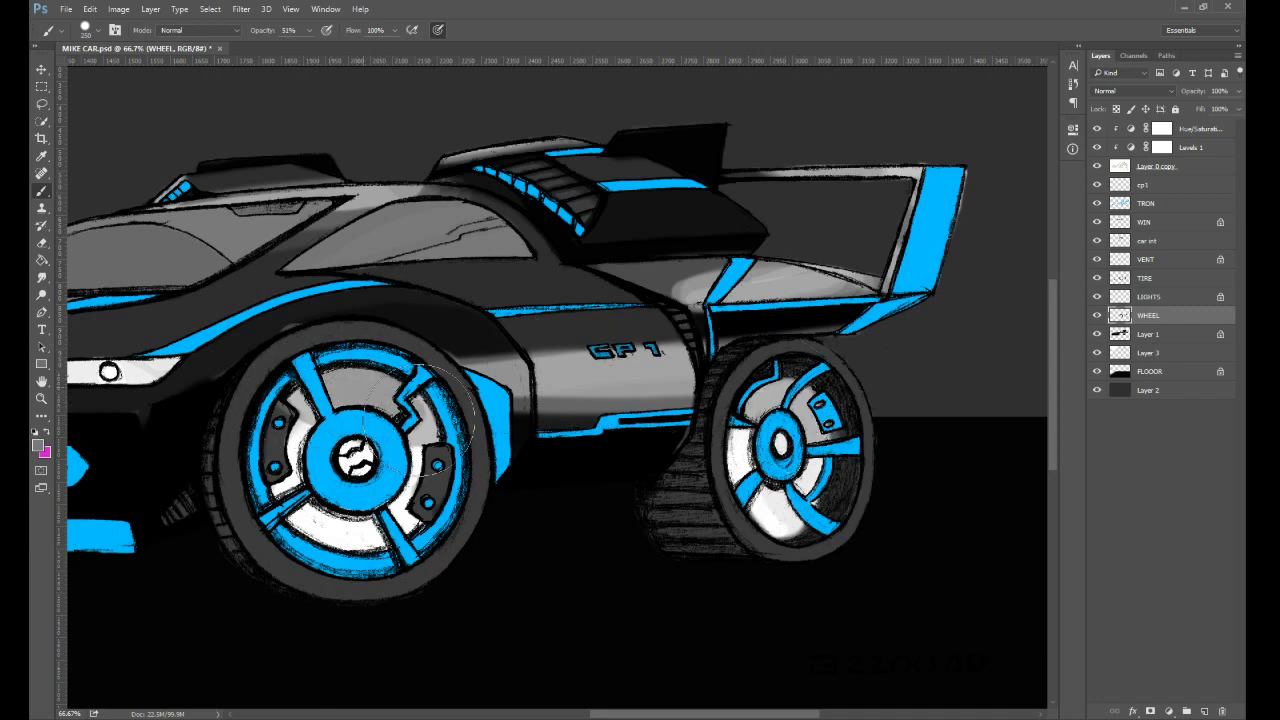
pyautogui.hotkey('ctrl', 'alt', 'z')
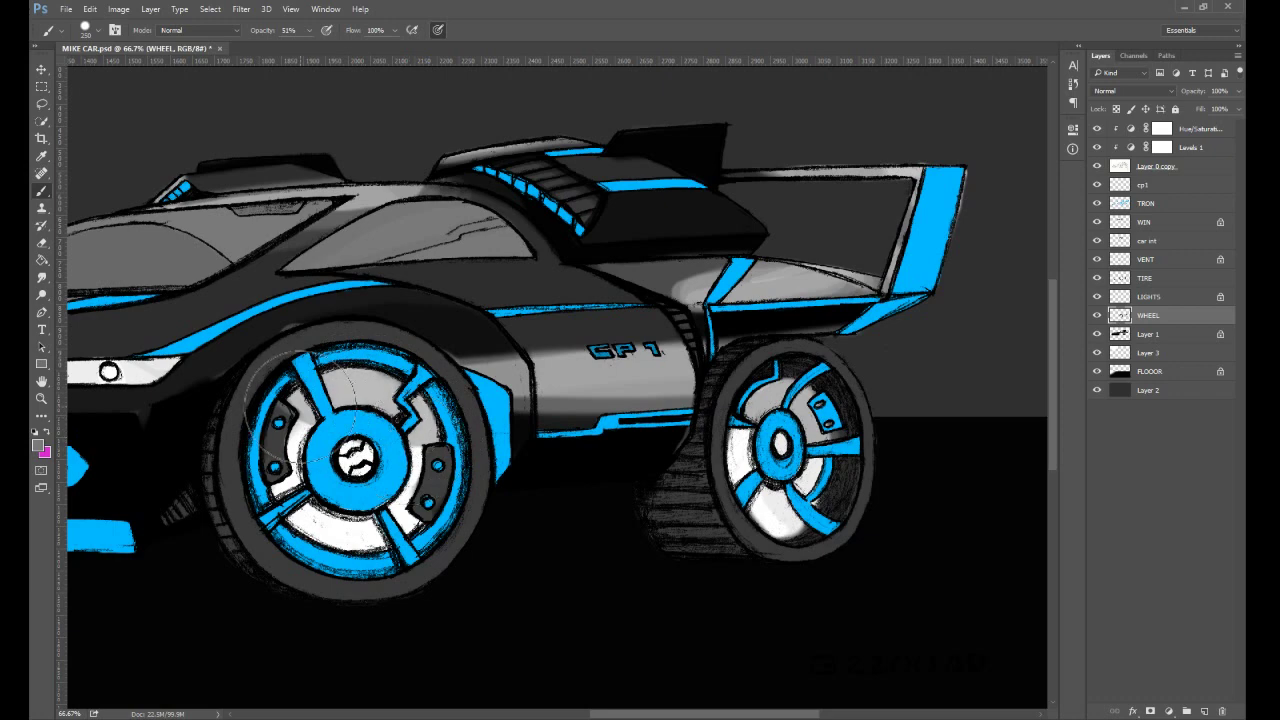
pyautogui.moveTo(350, 380); pyautogui.dragTo(368, 395)
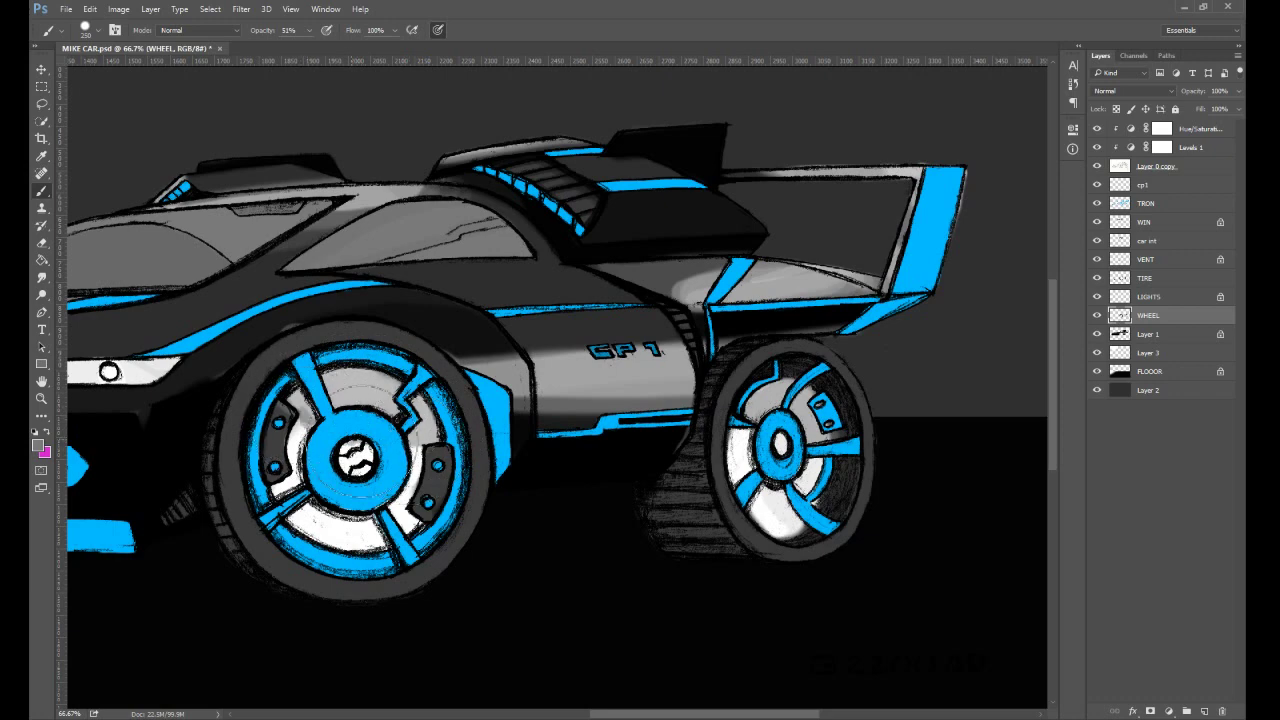
pyautogui.moveTo(362, 441); pyautogui.dragTo(414, 428)
pyautogui.hotkey('ctrl', 'z')
# - Shade the front wheel's white panels grey along the edges around the hub with a smaller soft brush
pyautogui.press('[')
pyautogui.press('[')
pyautogui.press('[')
pyautogui.press('[')
pyautogui.press('[')
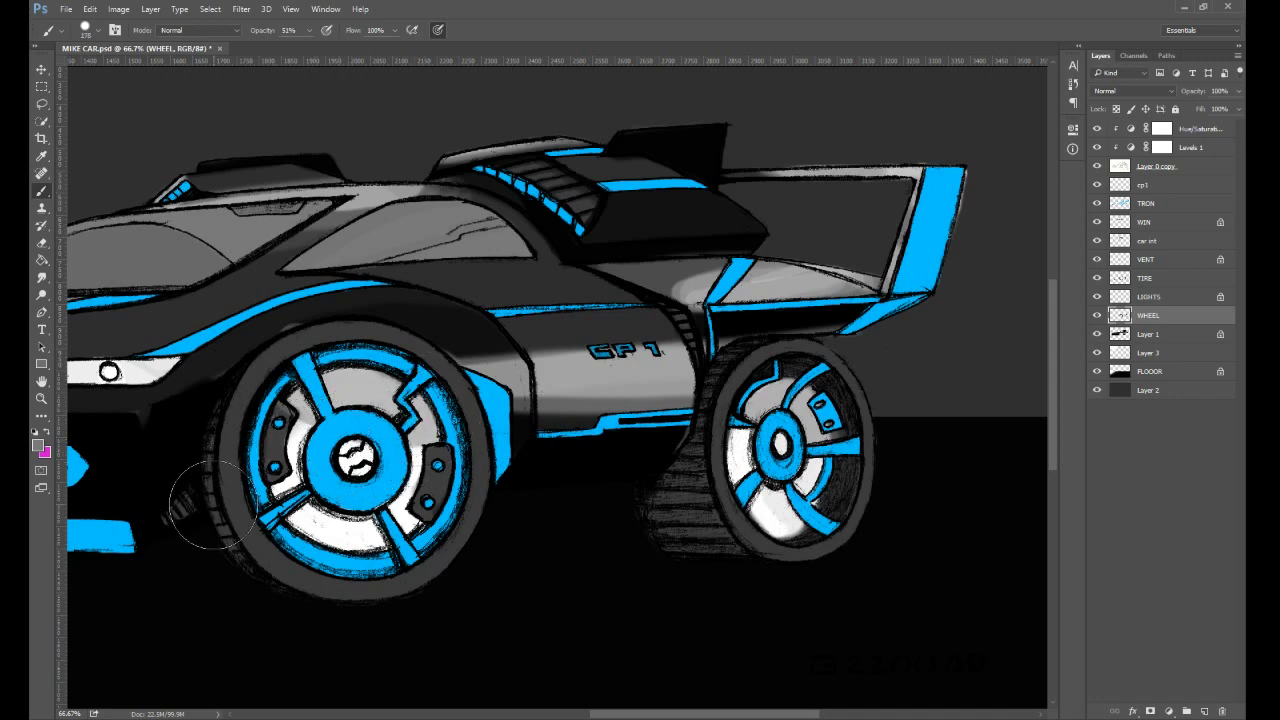
pyautogui.press('[')
pyautogui.moveTo(350, 530)
pyautogui.mouseDown()
pyautogui.moveTo(304, 486)
pyautogui.moveTo(296, 436)
pyautogui.mouseUp()
pyautogui.moveTo(400, 394)
pyautogui.mouseDown()
pyautogui.moveTo(400, 496)
pyautogui.moveTo(408, 482)
pyautogui.mouseUp()
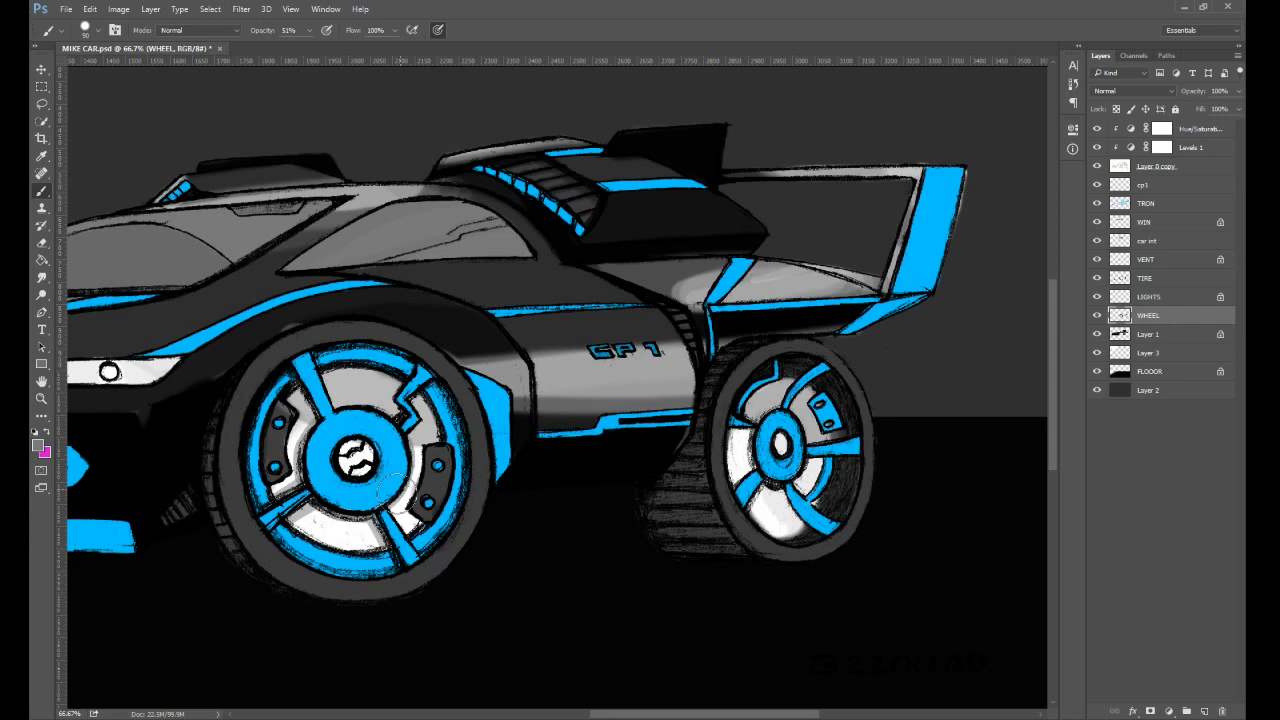
pyautogui.moveTo(398, 493); pyautogui.dragTo(406, 446)
pyautogui.moveTo(308, 430); pyautogui.dragTo(298, 480)
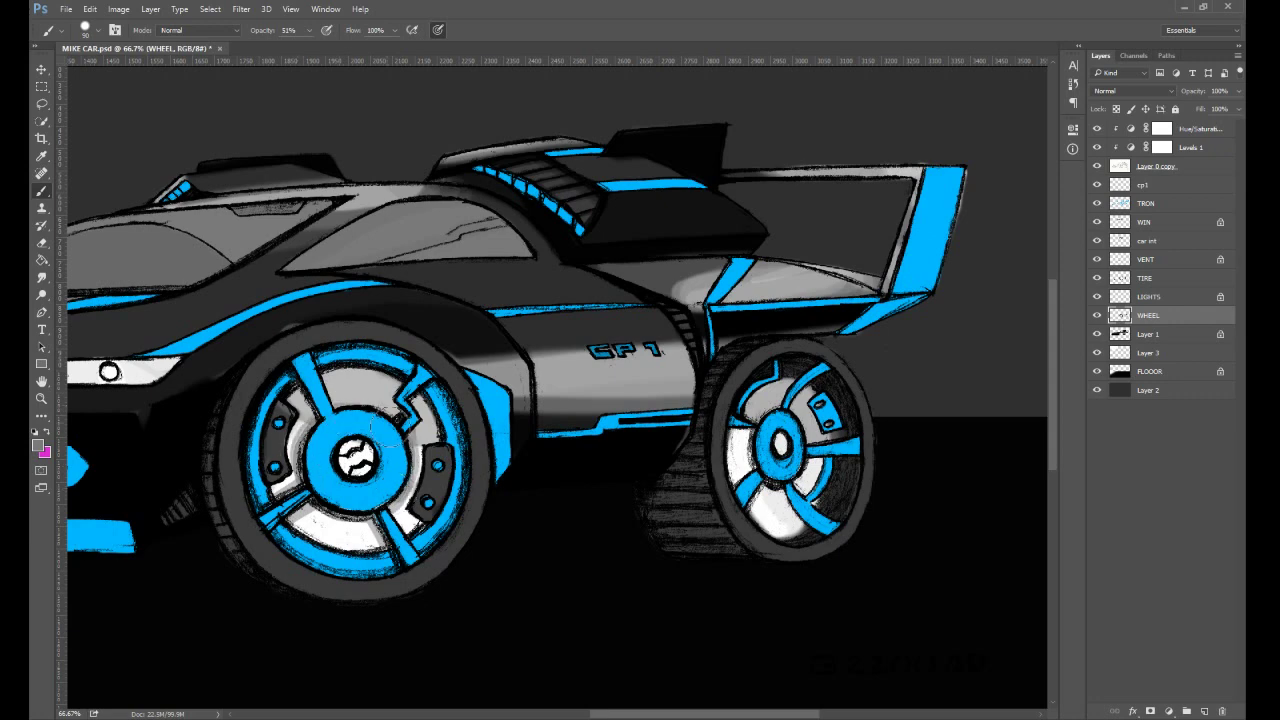
pyautogui.moveTo(406, 432)
pyautogui.mouseDown()
pyautogui.moveTo(374, 396)
pyautogui.moveTo(347, 396)
pyautogui.moveTo(377, 396)
pyautogui.moveTo(344, 396)
pyautogui.moveTo(382, 431)
pyautogui.moveTo(344, 396)
pyautogui.moveTo(374, 416)
pyautogui.moveTo(382, 408)
pyautogui.moveTo(345, 399)
pyautogui.moveTo(372, 414)
pyautogui.mouseUp()
pyautogui.hotkey('ctrl', 'z')
# - Add grey shading around the rear wheel's hub and deepen the side panels of the front wheel
pyautogui.moveTo(750, 440)
pyautogui.mouseDown()
pyautogui.moveTo(805, 478)
pyautogui.moveTo(812, 443)
pyautogui.moveTo(758, 418)
pyautogui.moveTo(748, 444)
pyautogui.moveTo(808, 480)
pyautogui.moveTo(798, 420)
pyautogui.moveTo(750, 430)
pyautogui.moveTo(746, 452)
pyautogui.moveTo(775, 410)
pyautogui.moveTo(745, 460)
pyautogui.moveTo(812, 468)
pyautogui.mouseUp()
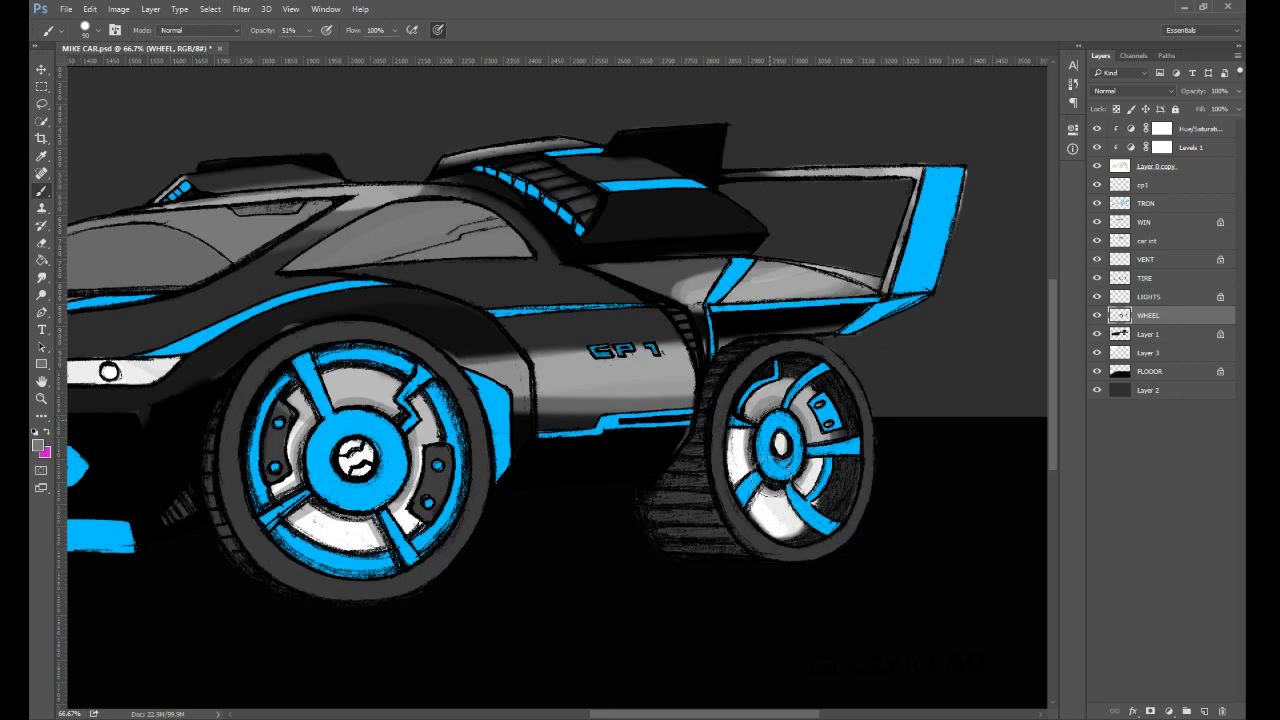
pyautogui.moveTo(360, 405)
pyautogui.mouseDown()
pyautogui.moveTo(345, 515)
pyautogui.moveTo(300, 500)
pyautogui.moveTo(370, 525)
pyautogui.moveTo(285, 490)
pyautogui.moveTo(340, 535)
pyautogui.moveTo(290, 521)
pyautogui.mouseUp()
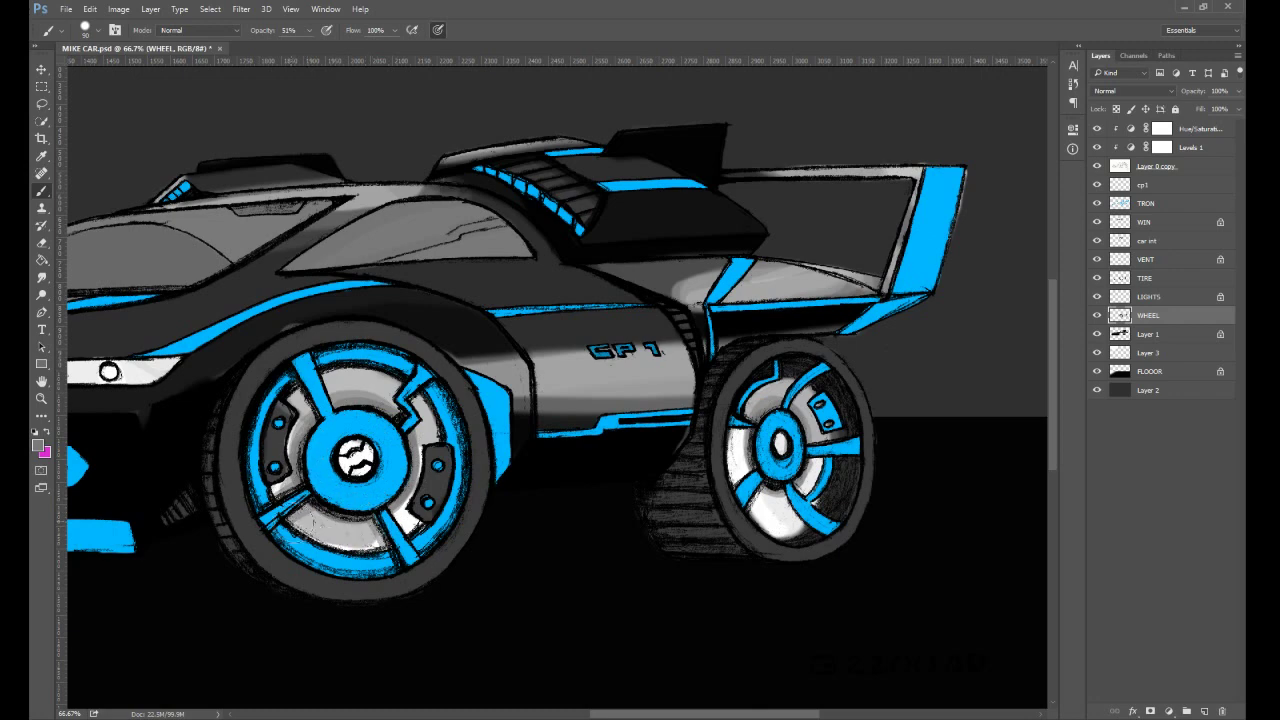
pyautogui.hotkey('ctrl', 'z')
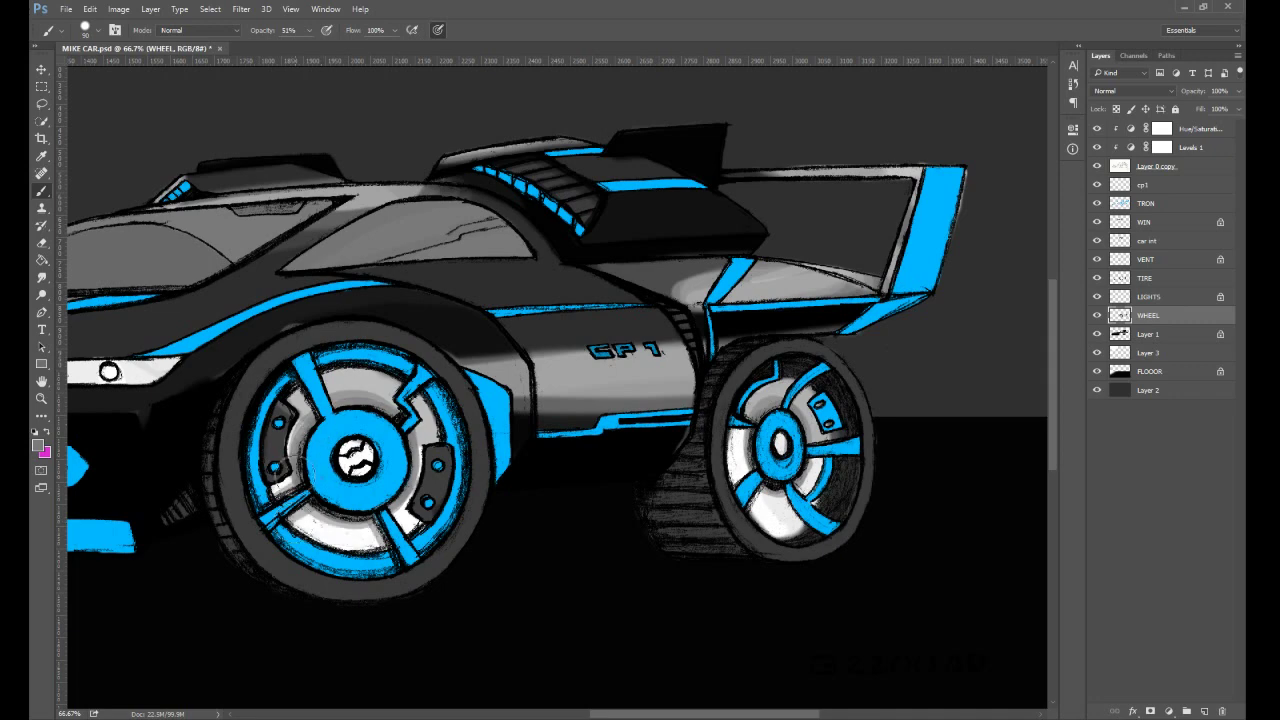
pyautogui.moveTo(290, 480); pyautogui.dragTo(252, 475)
pyautogui.moveTo(400, 510)
pyautogui.mouseDown()
pyautogui.moveTo(425, 470)
pyautogui.moveTo(375, 522)
pyautogui.moveTo(420, 432)
pyautogui.moveTo(410, 418)
pyautogui.moveTo(420, 505)
pyautogui.mouseUp()
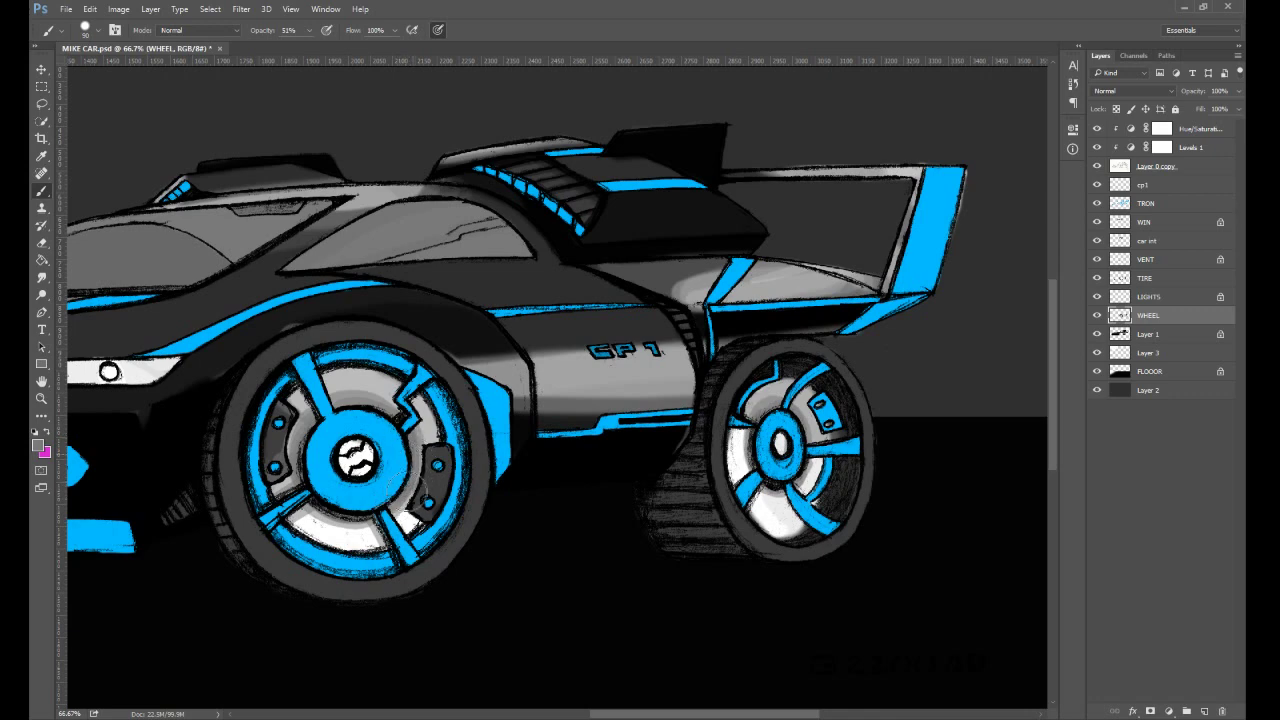
# - Reduce the brush opacity to 24%, try darkening the front wheel's upper panels with sampled black, and revert those strokes
pyautogui.keyDown('alt'); pyautogui.click(410, 490); pyautogui.keyUp('alt')
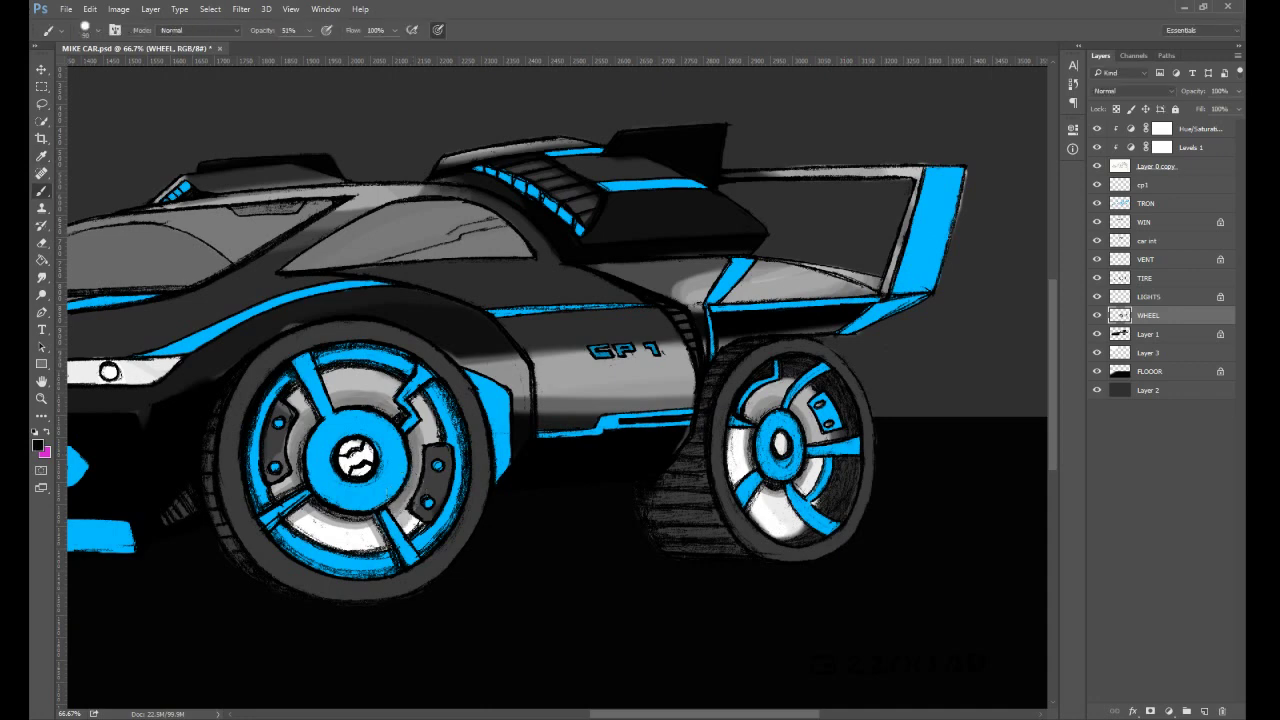
pyautogui.moveTo(291, 48); pyautogui.dragTo(268, 48)
pyautogui.moveTo(272, 410)
pyautogui.mouseDown()
pyautogui.moveTo(332, 368)
pyautogui.moveTo(382, 384)
pyautogui.mouseUp()
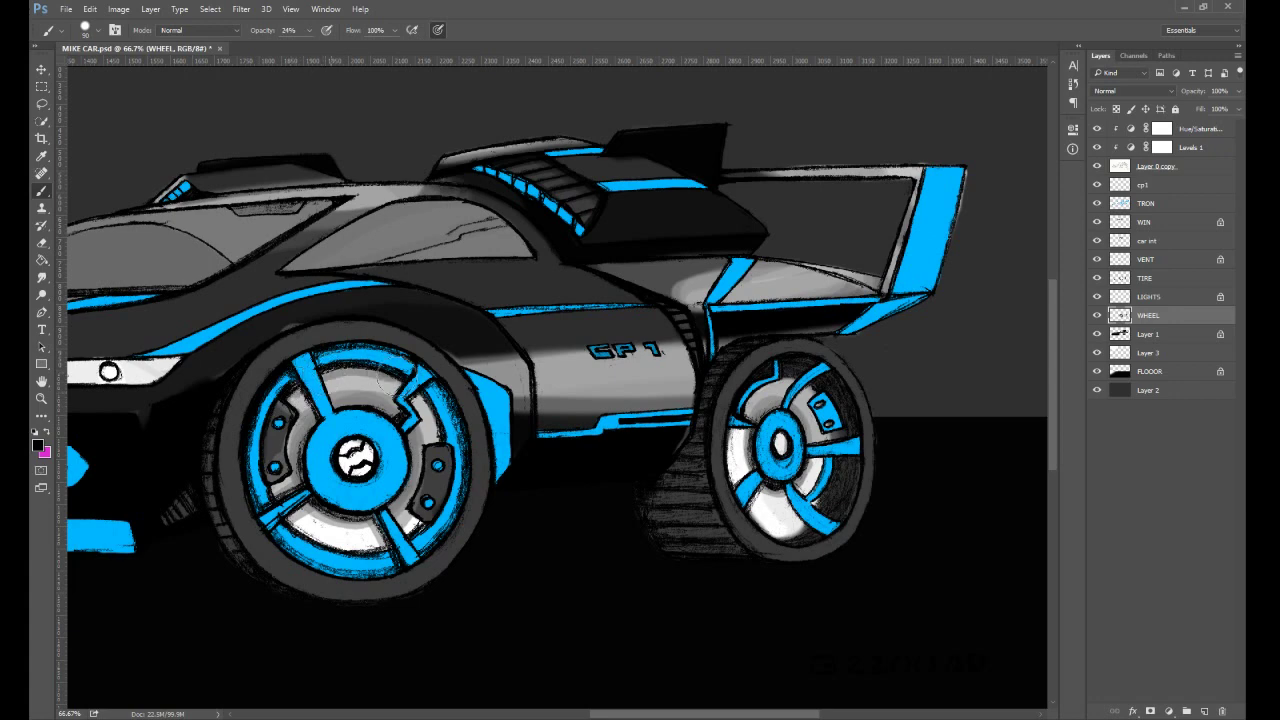
pyautogui.moveTo(382, 384); pyautogui.dragTo(425, 435)
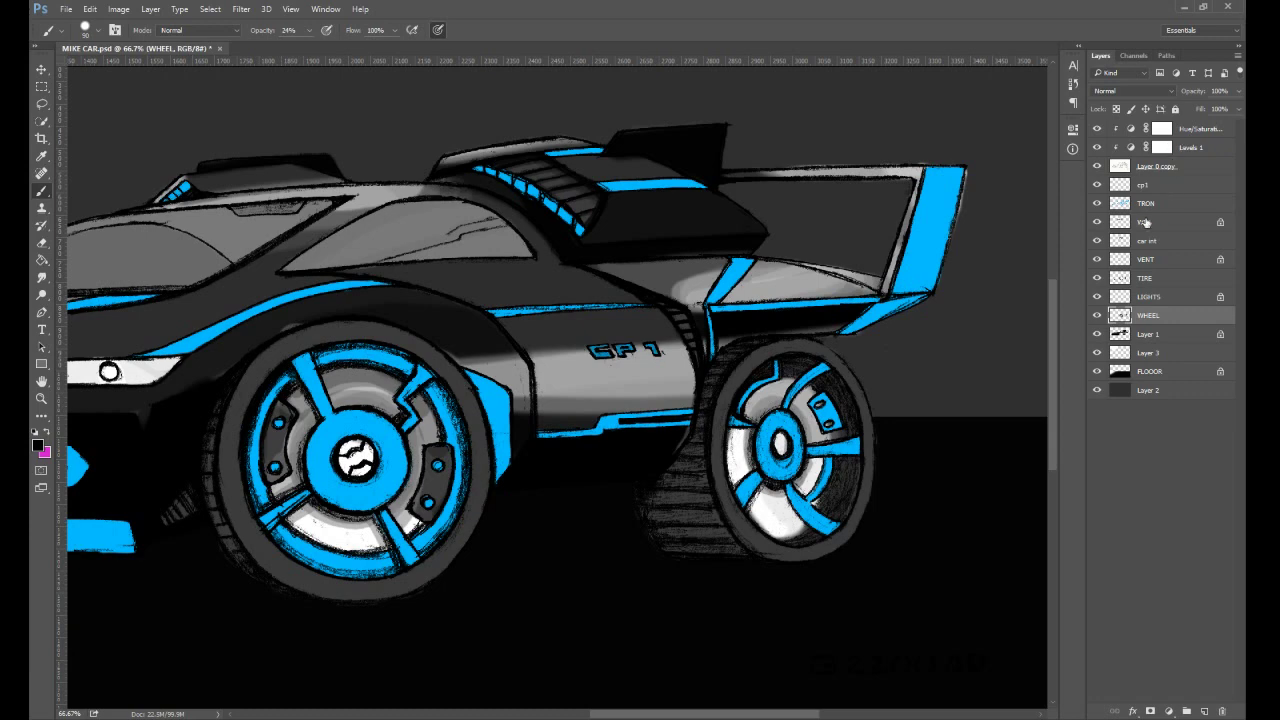
pyautogui.click(1073, 84)
pyautogui.click(998, 126)
pyautogui.hotkey('ctrl', 'alt', 'z')
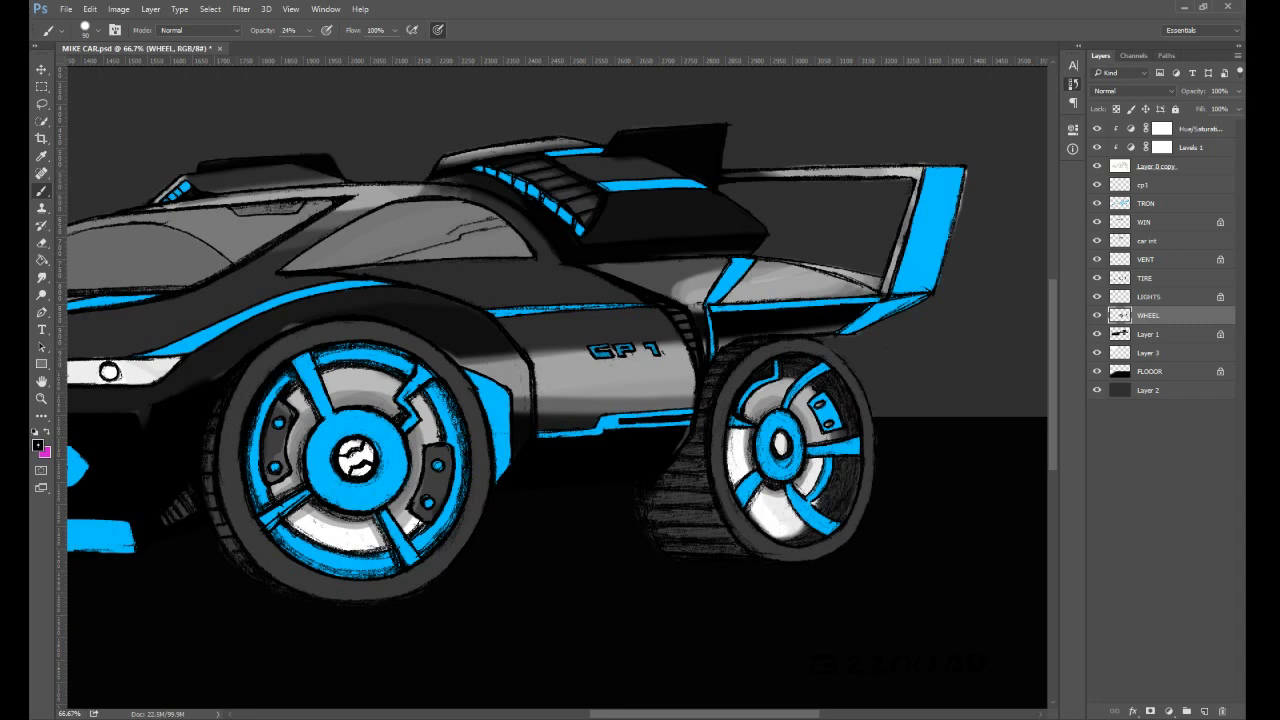
# - Paint soft white highlights on the front wheel's upper panel at 24% opacity
pyautogui.press('x')
pyautogui.moveTo(330, 388)
pyautogui.mouseDown()
pyautogui.moveTo(376, 384)
pyautogui.moveTo(361, 384)
pyautogui.moveTo(418, 413)
pyautogui.moveTo(428, 435)
pyautogui.moveTo(351, 385)
pyautogui.moveTo(368, 384)
pyautogui.mouseUp()
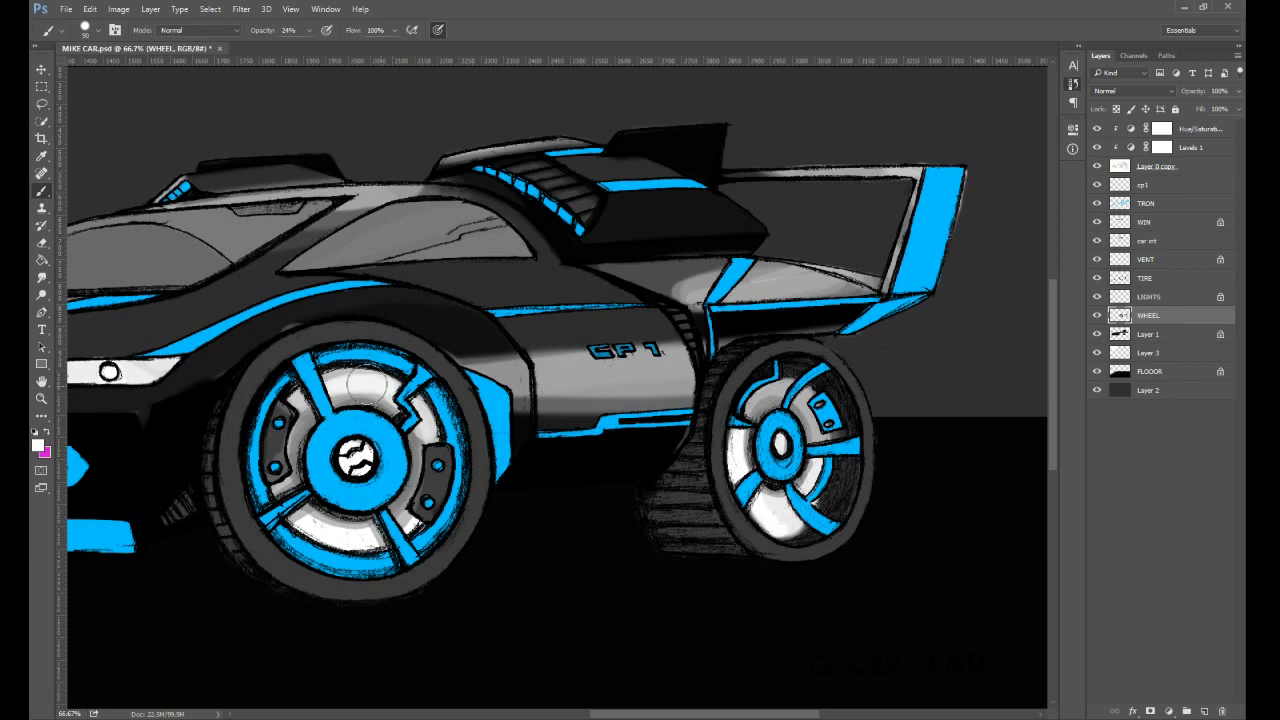
pyautogui.moveTo(362, 383); pyautogui.dragTo(370, 386)
# - Pick a darker shade of the trim blue and lightly tint the white emblem at the front wheel's centre
pyautogui.press('i')
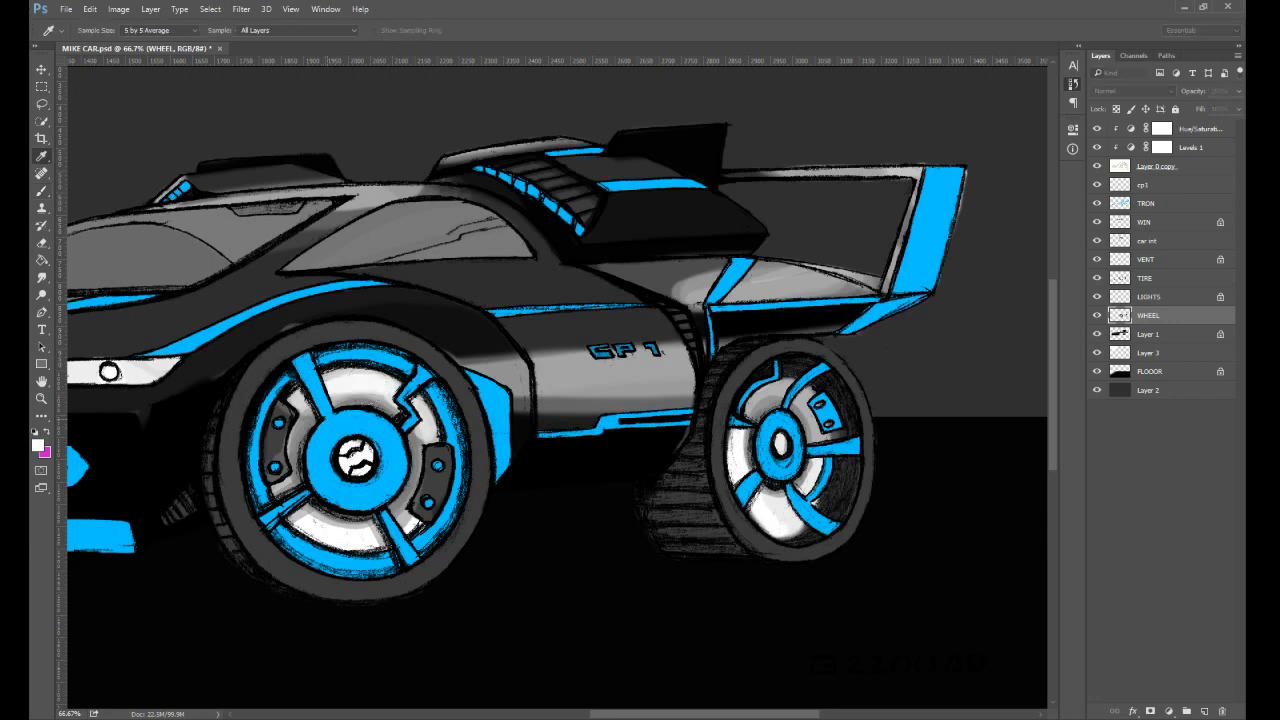
pyautogui.click(1173, 179)
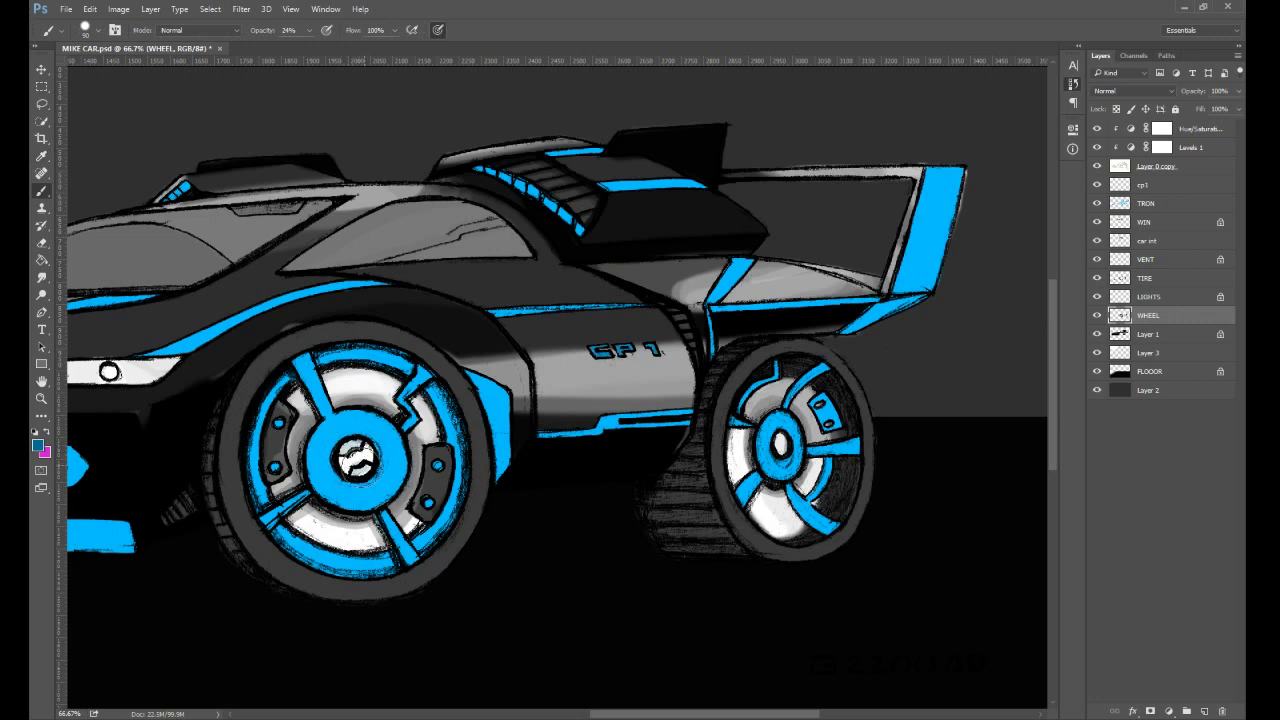
pyautogui.moveTo(356, 458); pyautogui.dragTo(352, 455)
pyautogui.hotkey('ctrl', '-')
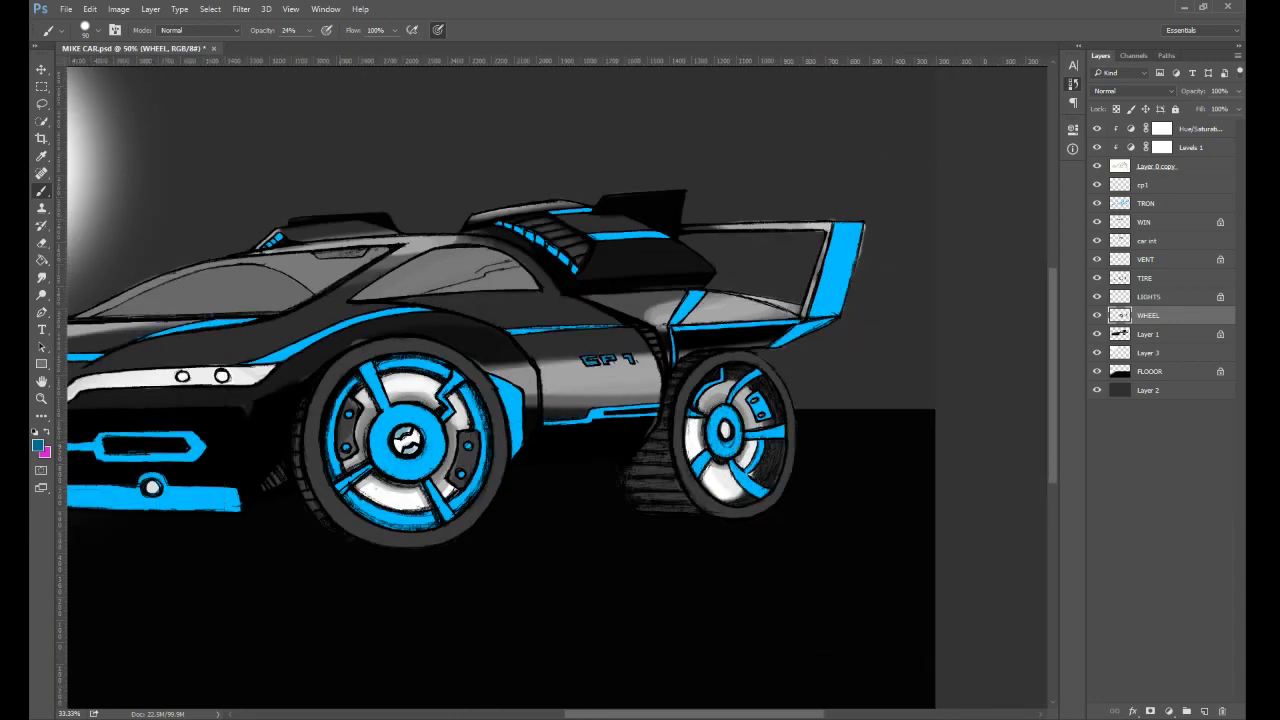
pyautogui.hotkey('ctrl', '-')
pyautogui.hotkey('ctrl', '+')
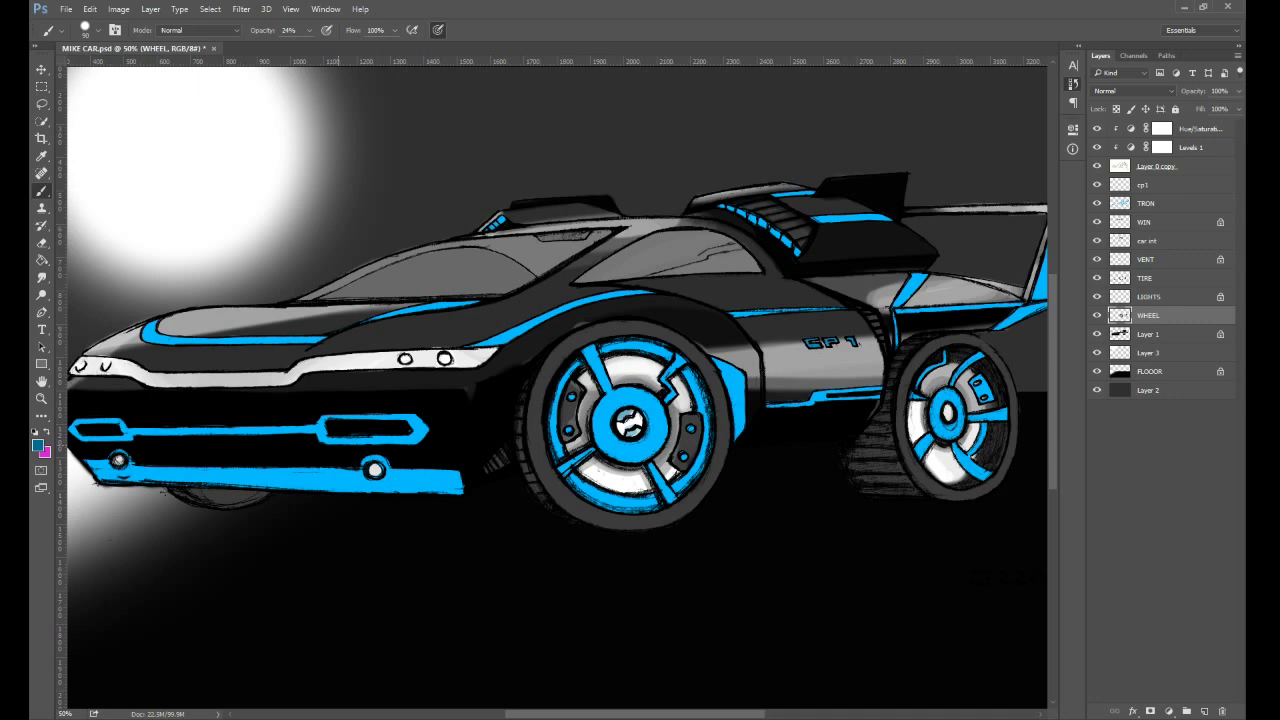
# - On the TRON layer, shade the front wheel's outer blue ring with a very dark blue at 45% opacity
pyautogui.click(38, 445)
pyautogui.press('Return')
pyautogui.press('b')
pyautogui.click(1186, 205)
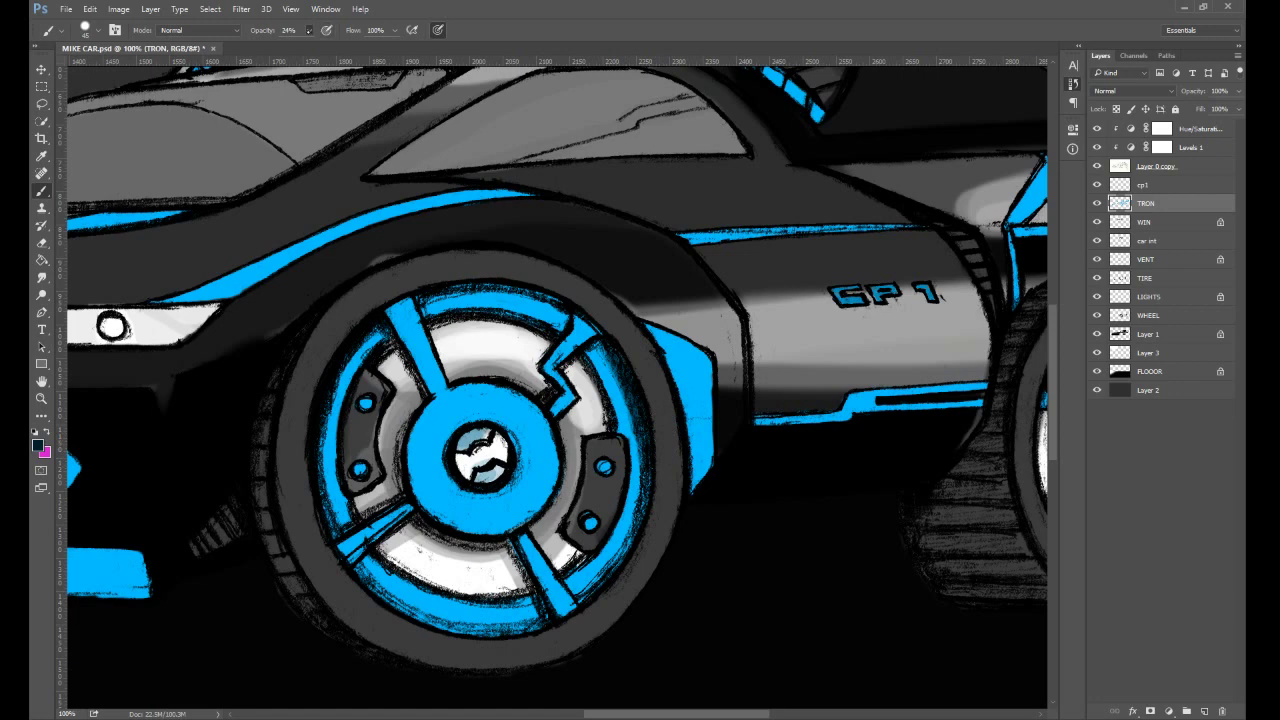
pyautogui.press('4')
pyautogui.press('5')
pyautogui.moveTo(416, 304); pyautogui.dragTo(574, 308)
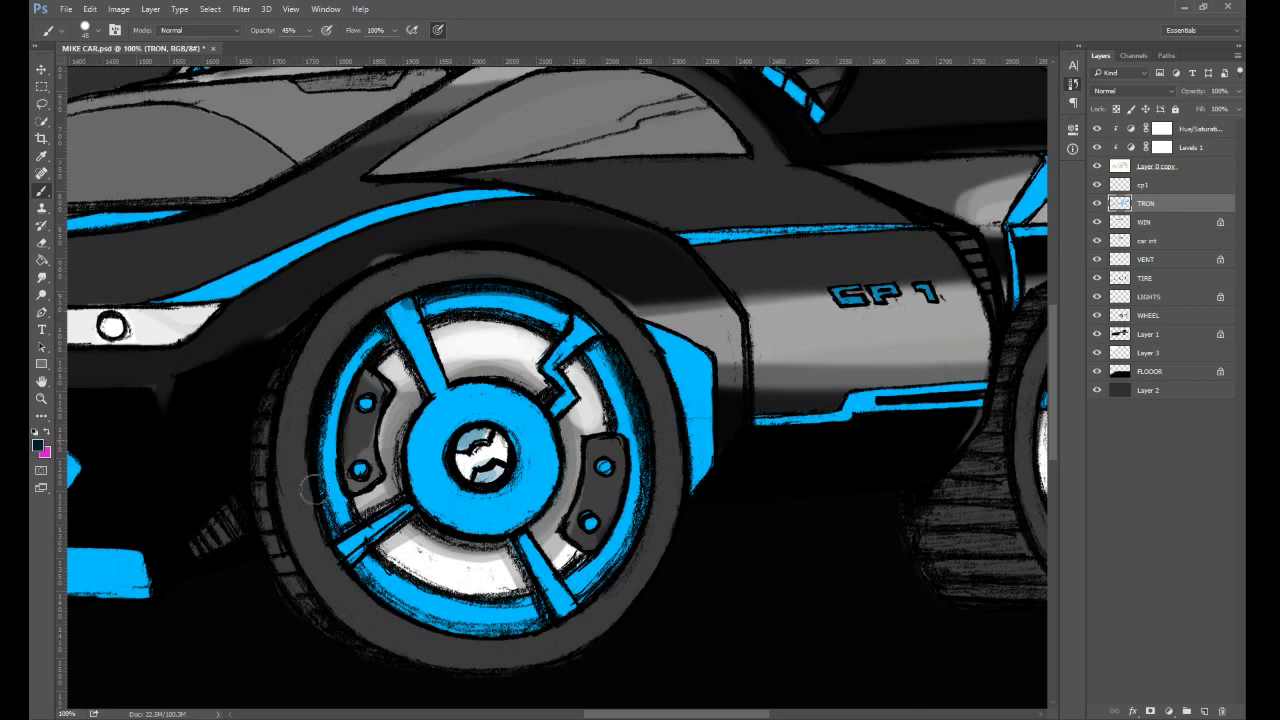
pyautogui.moveTo(313, 488)
pyautogui.mouseDown()
pyautogui.moveTo(365, 566)
pyautogui.moveTo(430, 622)
pyautogui.moveTo(550, 622)
pyautogui.moveTo(440, 618)
pyautogui.moveTo(375, 595)
pyautogui.moveTo(348, 560)
pyautogui.moveTo(398, 512)
pyautogui.mouseUp()
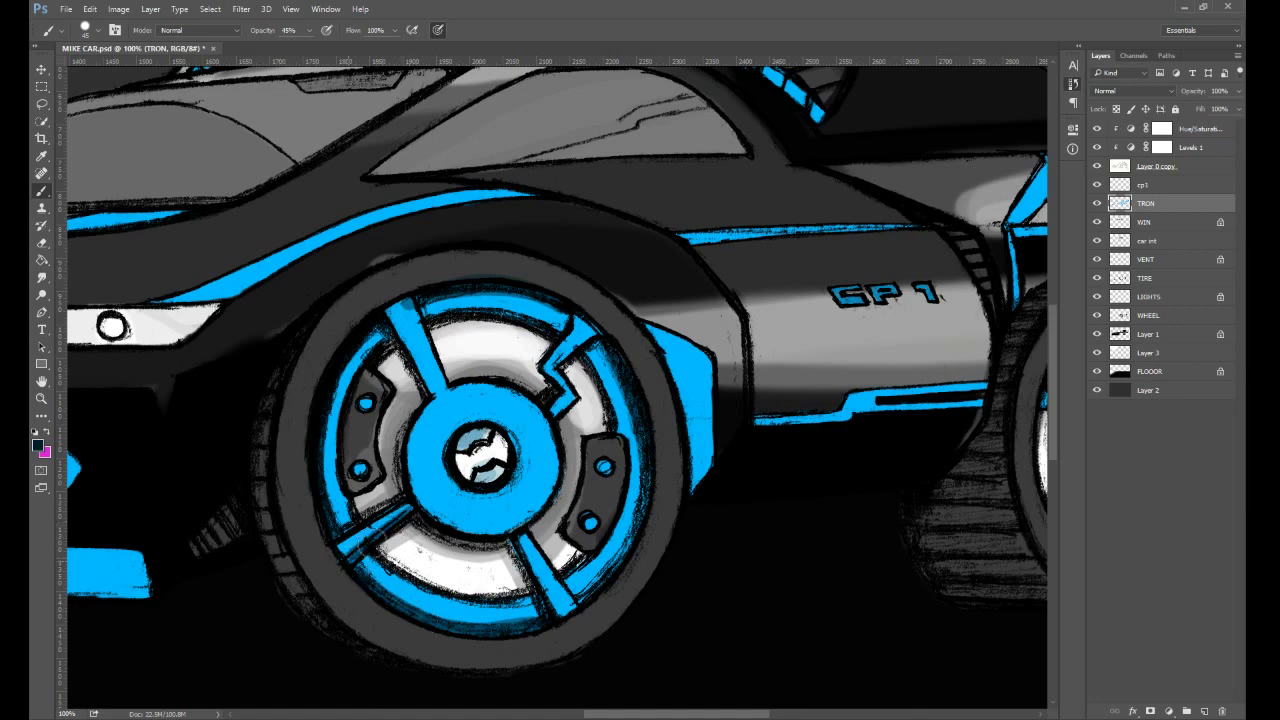
pyautogui.moveTo(525, 585); pyautogui.dragTo(515, 557)
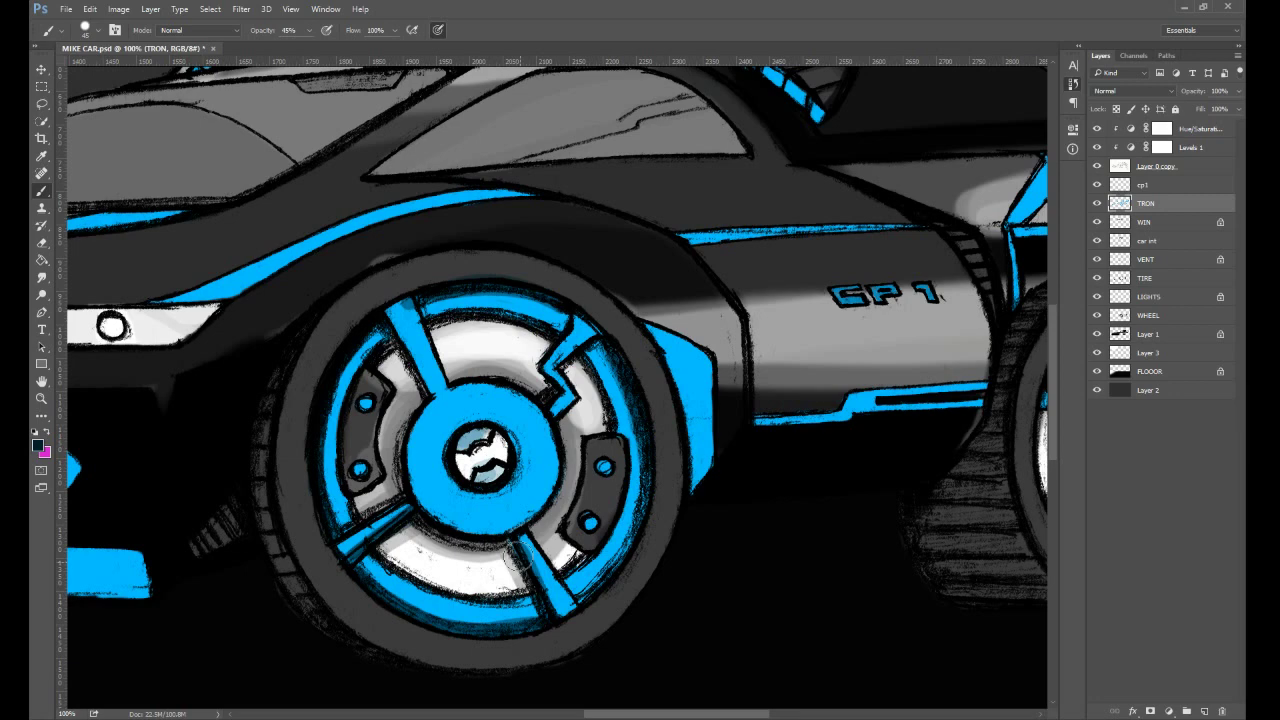
pyautogui.moveTo(625, 575)
pyautogui.mouseDown()
pyautogui.moveTo(598, 390)
pyautogui.moveTo(560, 330)
pyautogui.moveTo(470, 298)
pyautogui.moveTo(425, 305)
pyautogui.mouseUp()
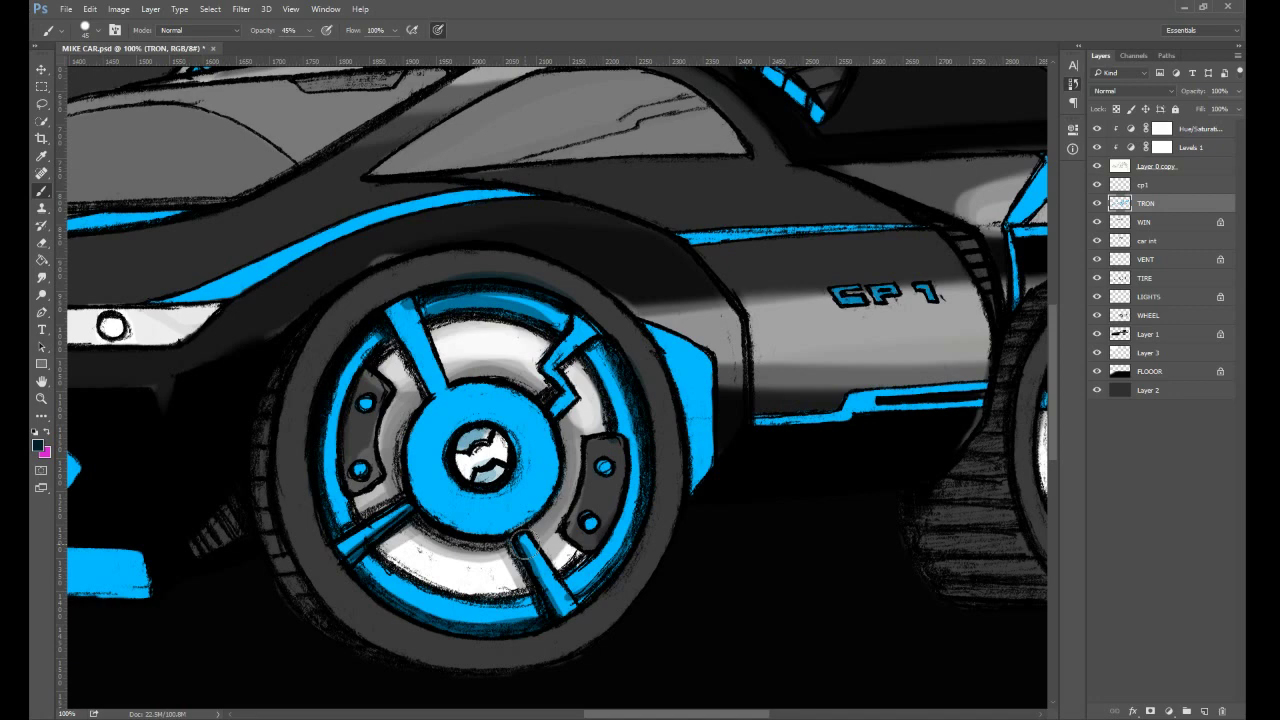
# - Shade the inner ends of the front wheel's blue spokes and the outer edge of its blue hub in dark blue
pyautogui.moveTo(524, 544); pyautogui.dragTo(522, 574)
pyautogui.moveTo(448, 376)
pyautogui.mouseDown()
pyautogui.moveTo(432, 390)
pyautogui.moveTo(438, 376)
pyautogui.mouseUp()
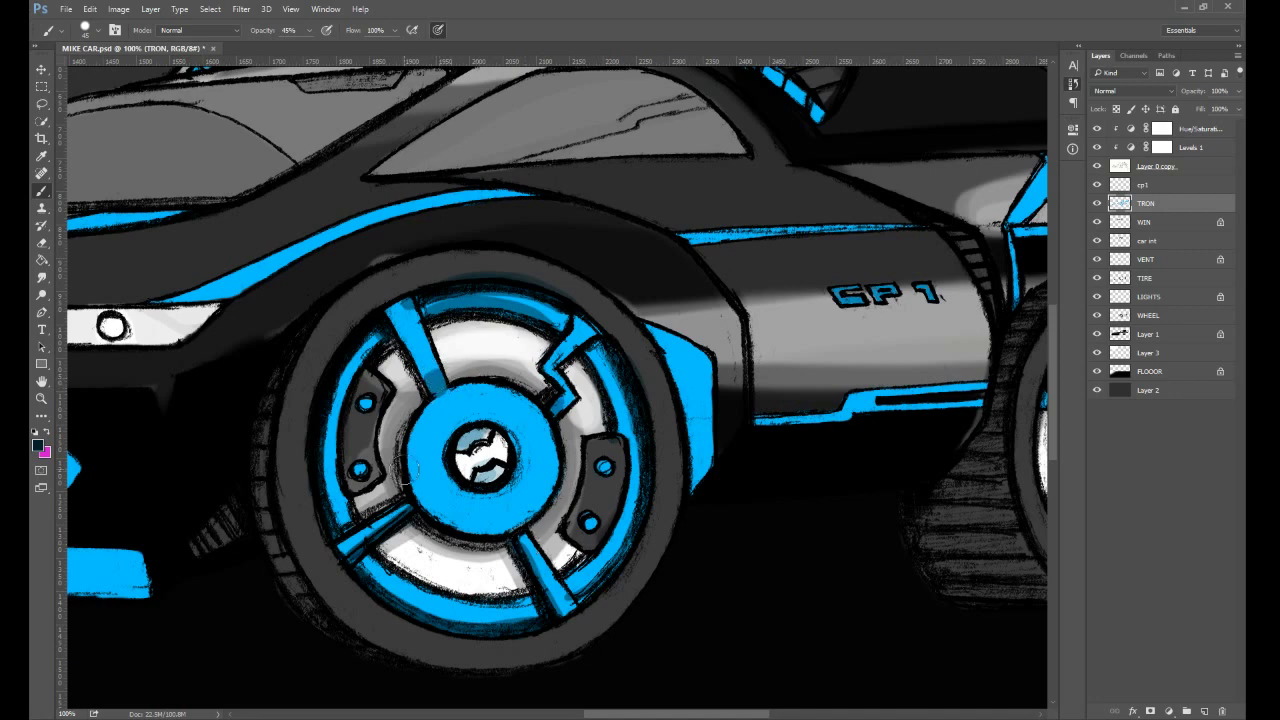
pyautogui.moveTo(408, 503)
pyautogui.mouseDown()
pyautogui.moveTo(393, 518)
pyautogui.moveTo(545, 555)
pyautogui.moveTo(518, 536)
pyautogui.mouseUp()
pyautogui.moveTo(436, 384); pyautogui.dragTo(430, 376)
pyautogui.hotkey('ctrl', 'z')
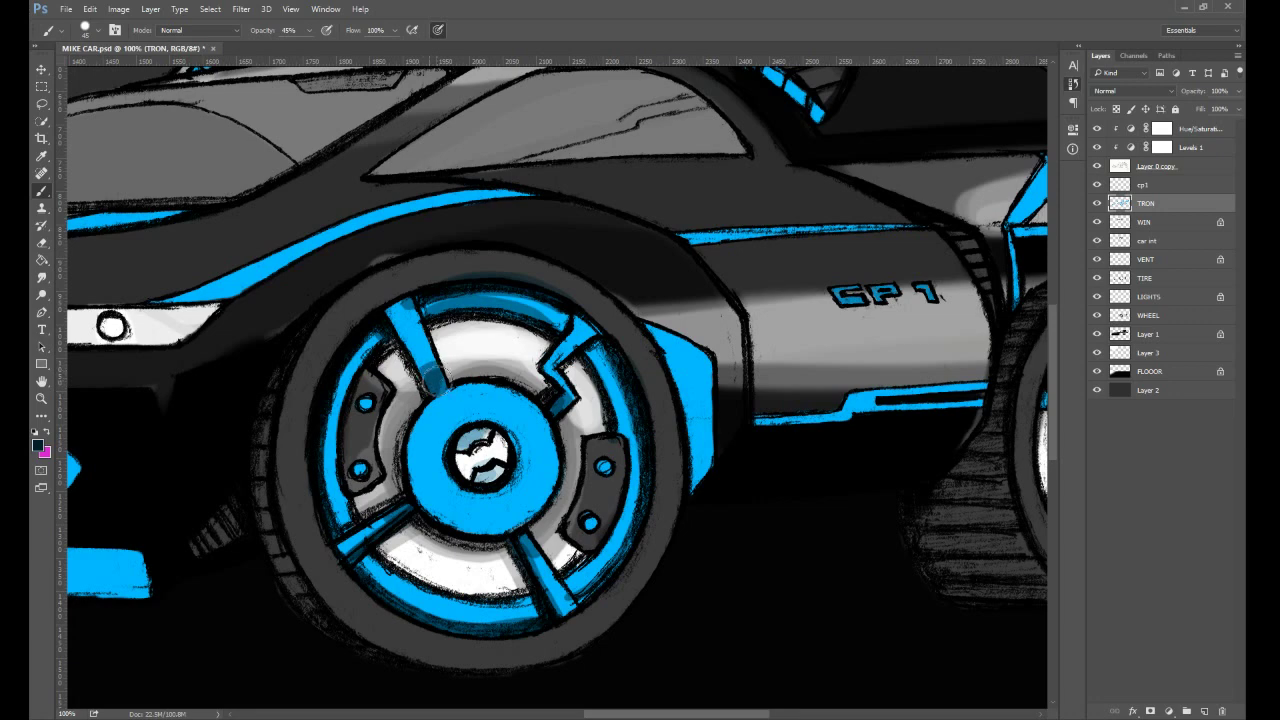
pyautogui.moveTo(540, 500)
pyautogui.mouseDown()
pyautogui.moveTo(552, 405)
pyautogui.moveTo(470, 385)
pyautogui.moveTo(415, 470)
pyautogui.moveTo(500, 522)
pyautogui.moveTo(546, 464)
pyautogui.moveTo(522, 399)
pyautogui.moveTo(426, 412)
pyautogui.mouseUp()
pyautogui.moveTo(438, 298); pyautogui.dragTo(426, 302)
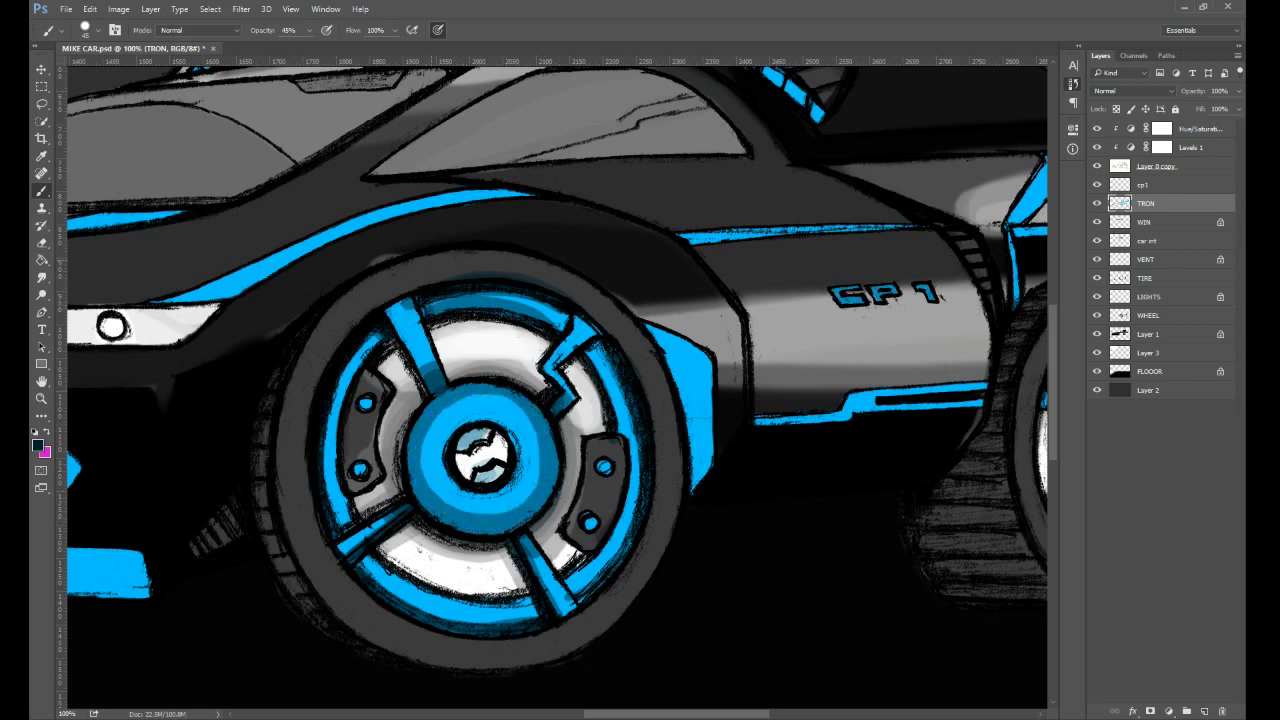
# - Shade the ends of the rear wheel's blue spokes and its blue hub in dark blue at 45% opacity
pyautogui.moveTo(922, 449); pyautogui.dragTo(577, 494)
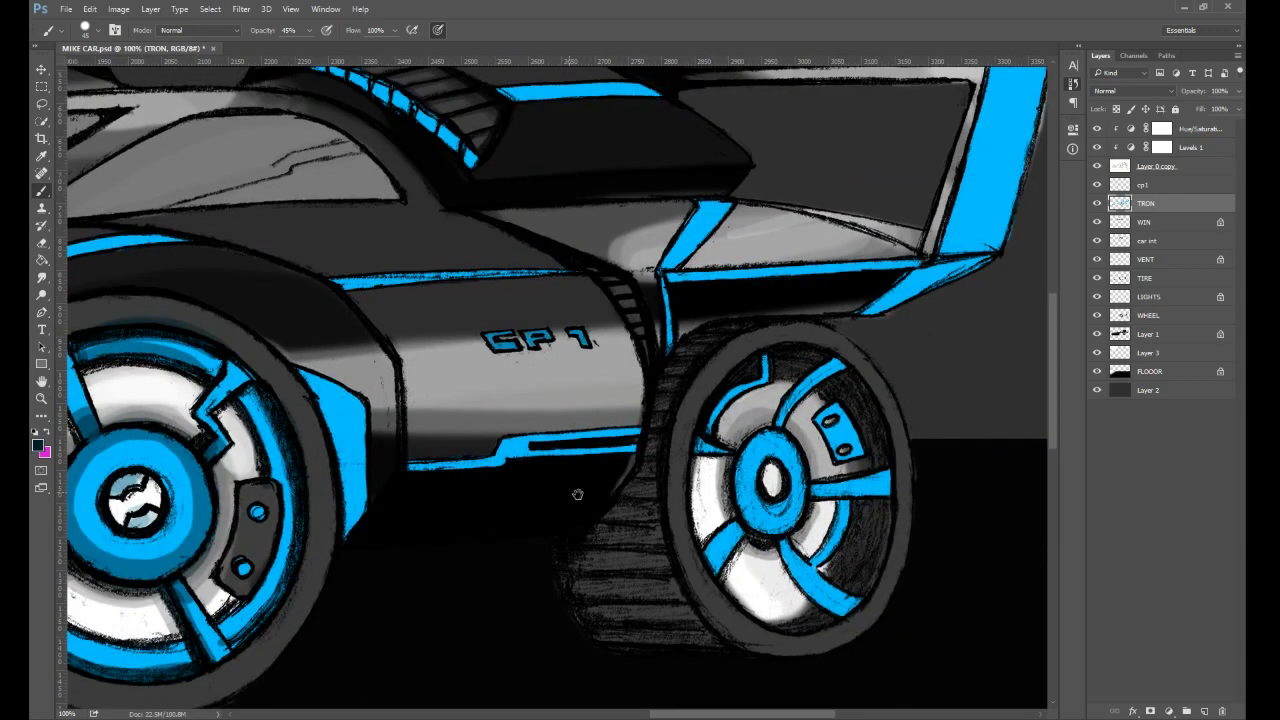
pyautogui.moveTo(577, 494); pyautogui.dragTo(581, 493)
pyautogui.moveTo(792, 424); pyautogui.dragTo(790, 402)
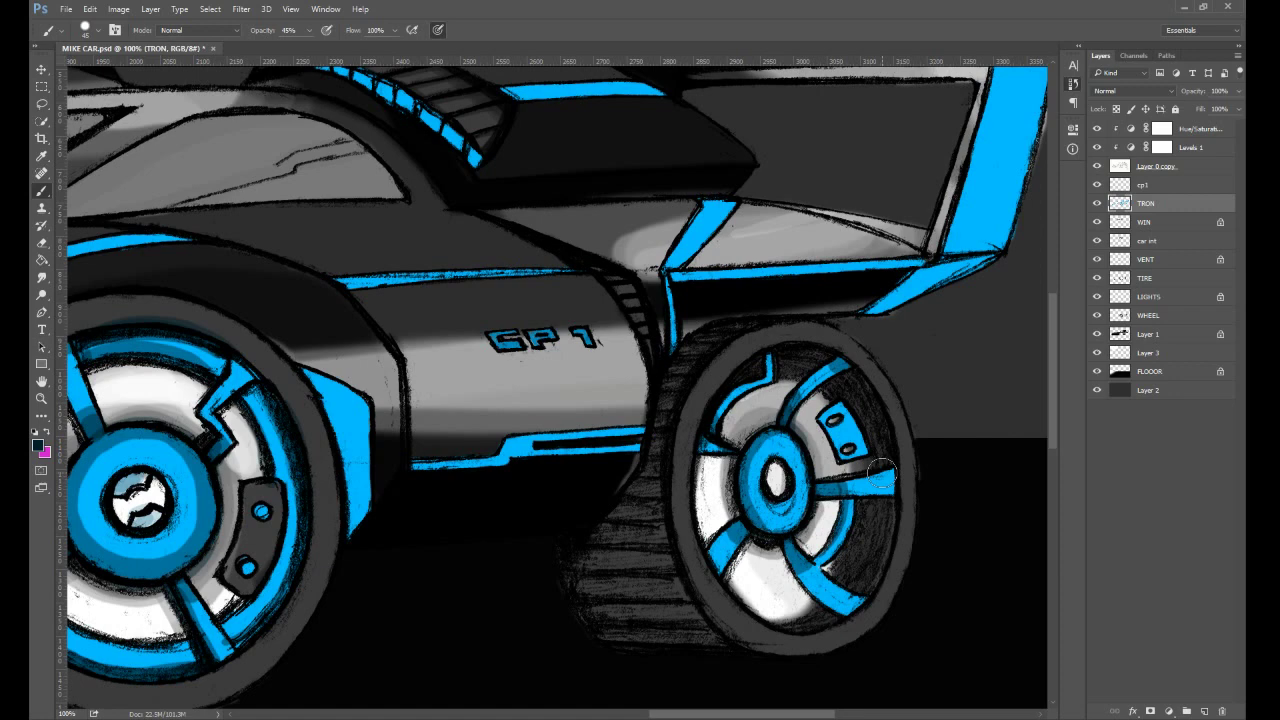
pyautogui.moveTo(882, 473)
pyautogui.mouseDown()
pyautogui.moveTo(892, 489)
pyautogui.moveTo(885, 481)
pyautogui.moveTo(880, 500)
pyautogui.mouseUp()
pyautogui.moveTo(720, 556); pyautogui.dragTo(705, 558)
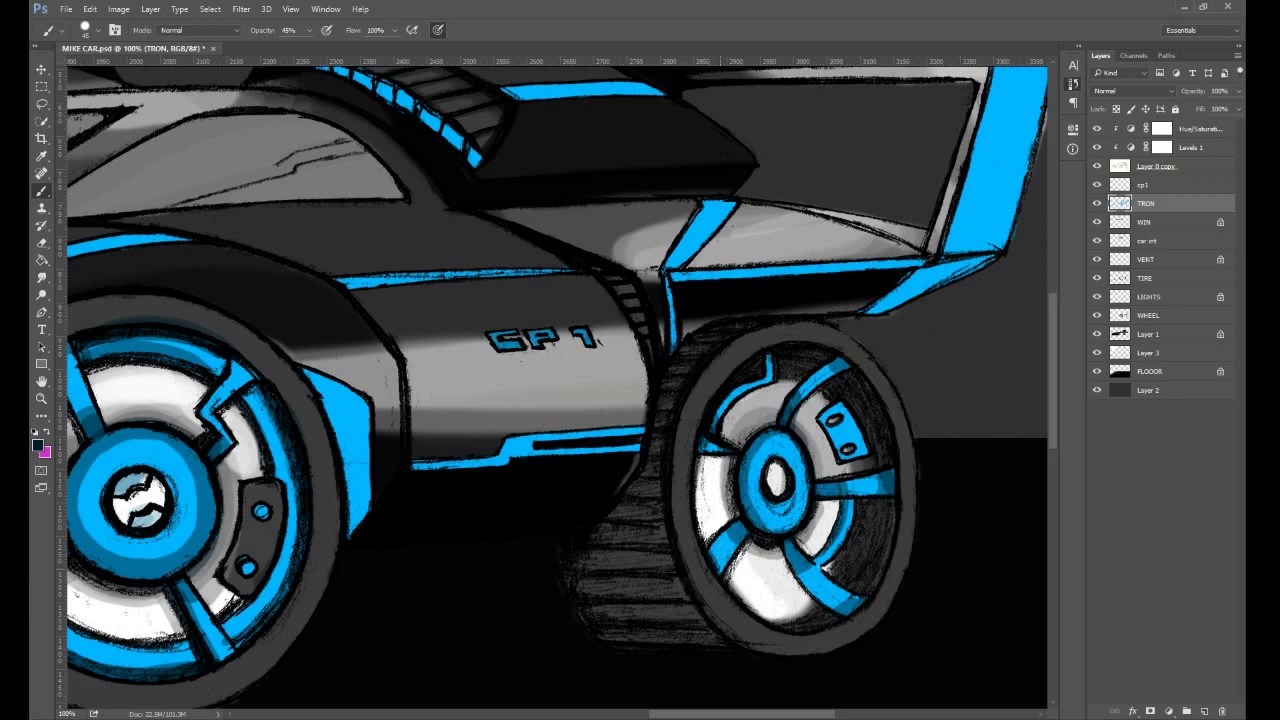
pyautogui.moveTo(604, 458); pyautogui.dragTo(736, 438)
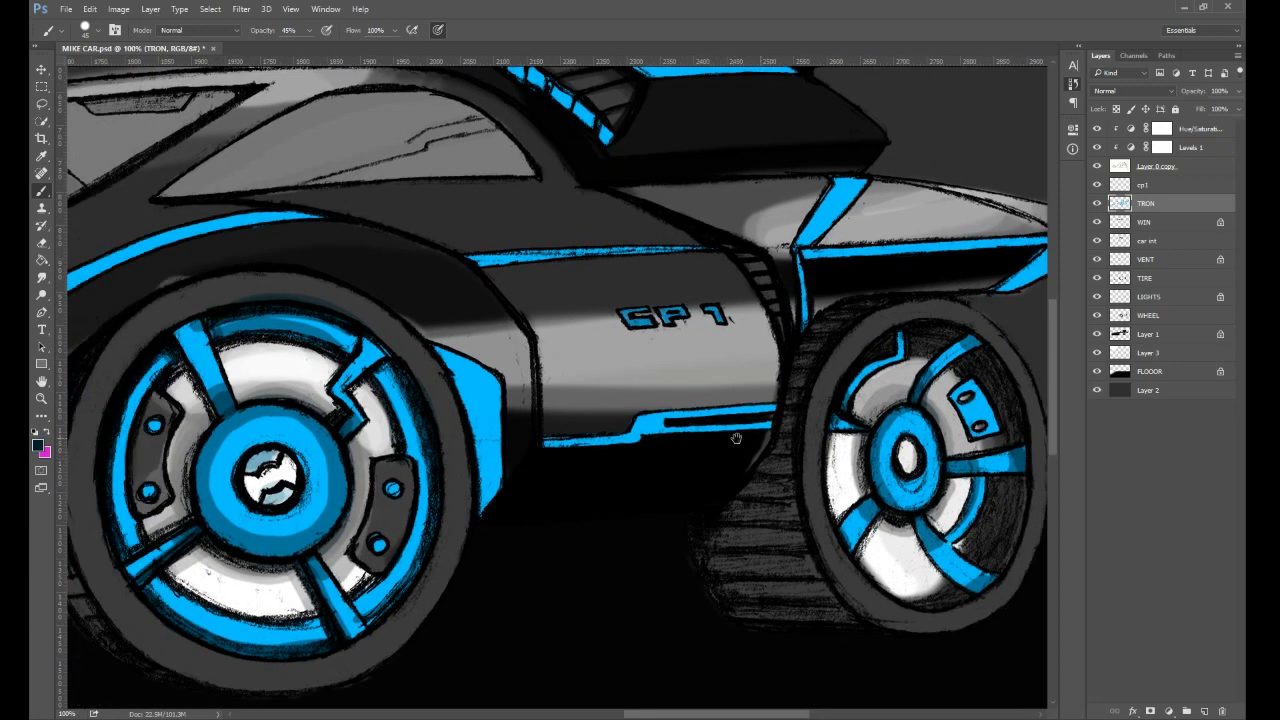
pyautogui.moveTo(736, 438); pyautogui.dragTo(936, 418)
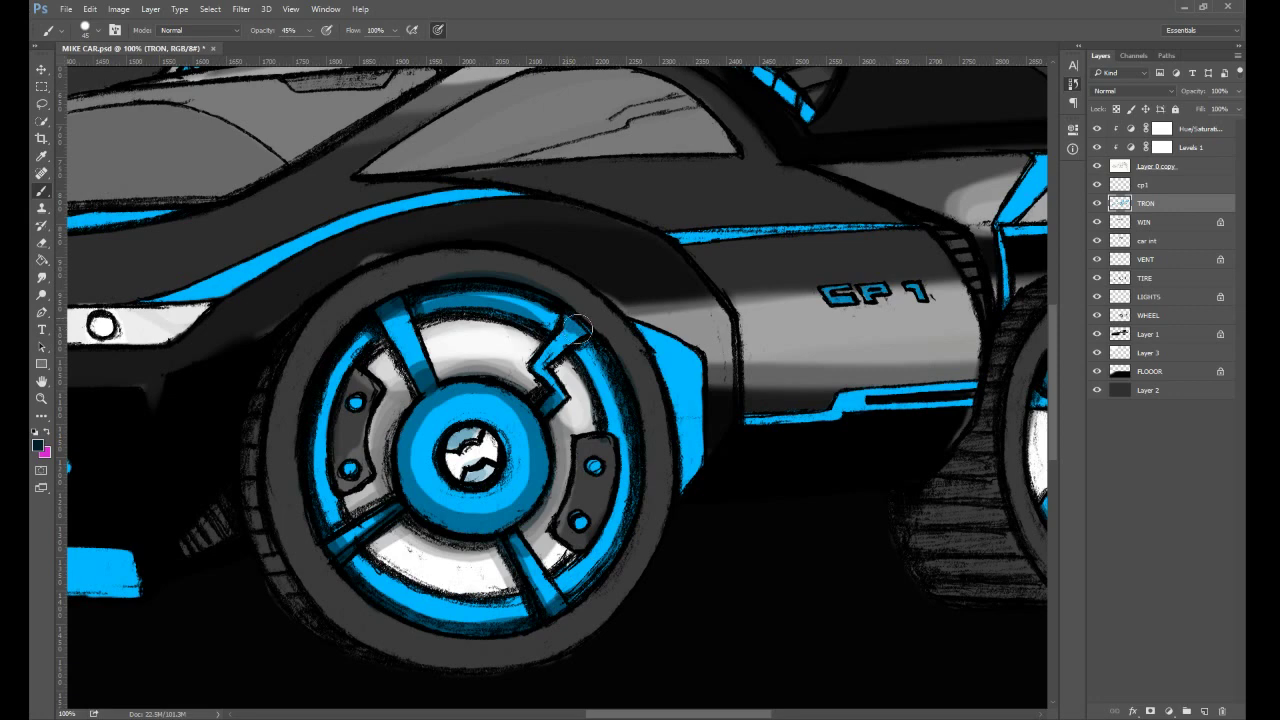
pyautogui.moveTo(577, 329); pyautogui.dragTo(585, 585)
pyautogui.hotkey('ctrl', 'z')
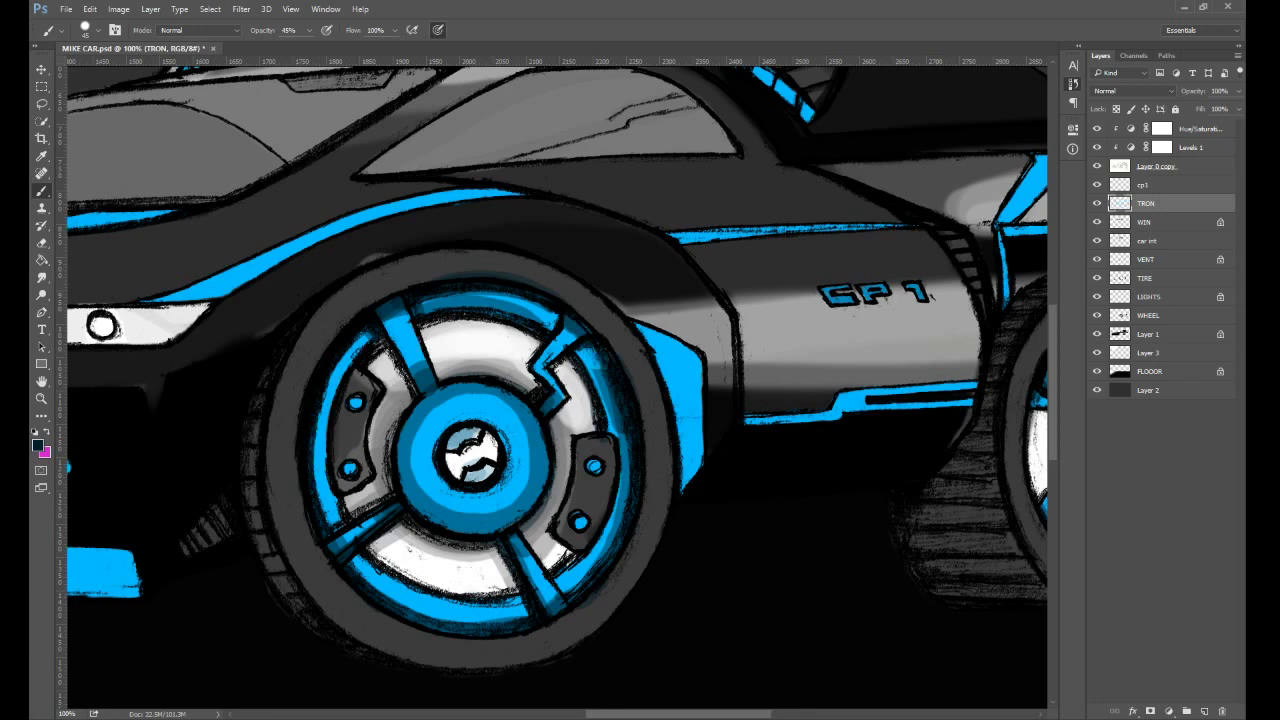
pyautogui.moveTo(626, 412)
pyautogui.mouseDown()
pyautogui.moveTo(628, 476)
pyautogui.moveTo(604, 562)
pyautogui.moveTo(577, 593)
pyautogui.mouseUp()
pyautogui.hotkey('ctrl', 'z')
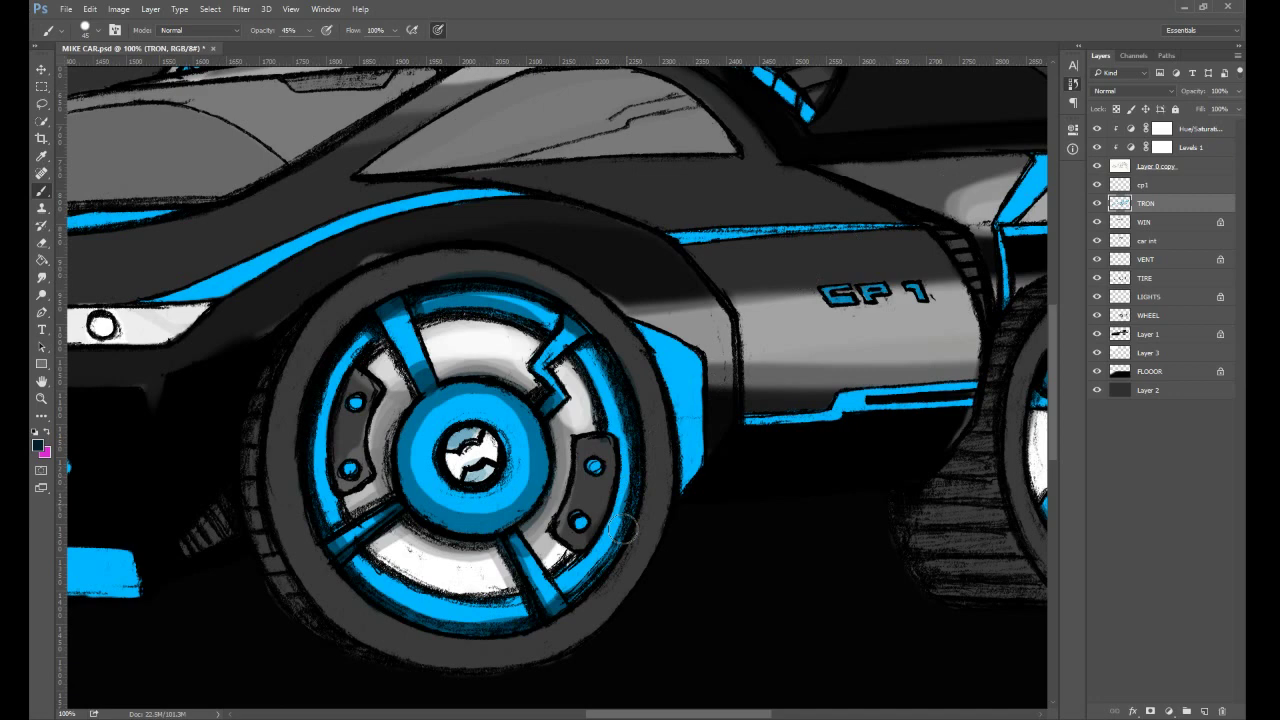
pyautogui.moveTo(664, 484)
pyautogui.mouseDown()
pyautogui.moveTo(640, 340)
pyautogui.moveTo(684, 462)
pyautogui.moveTo(645, 338)
pyautogui.moveTo(686, 514)
pyautogui.mouseUp()
pyautogui.hotkey('ctrl', 'z')
# - Lock the TRON layer's transparent pixels and shade the blue panel behind the front wheel and the ends of the hood stripes in dark blue
pyautogui.press('/')
pyautogui.moveTo(650, 338); pyautogui.dragTo(691, 532)
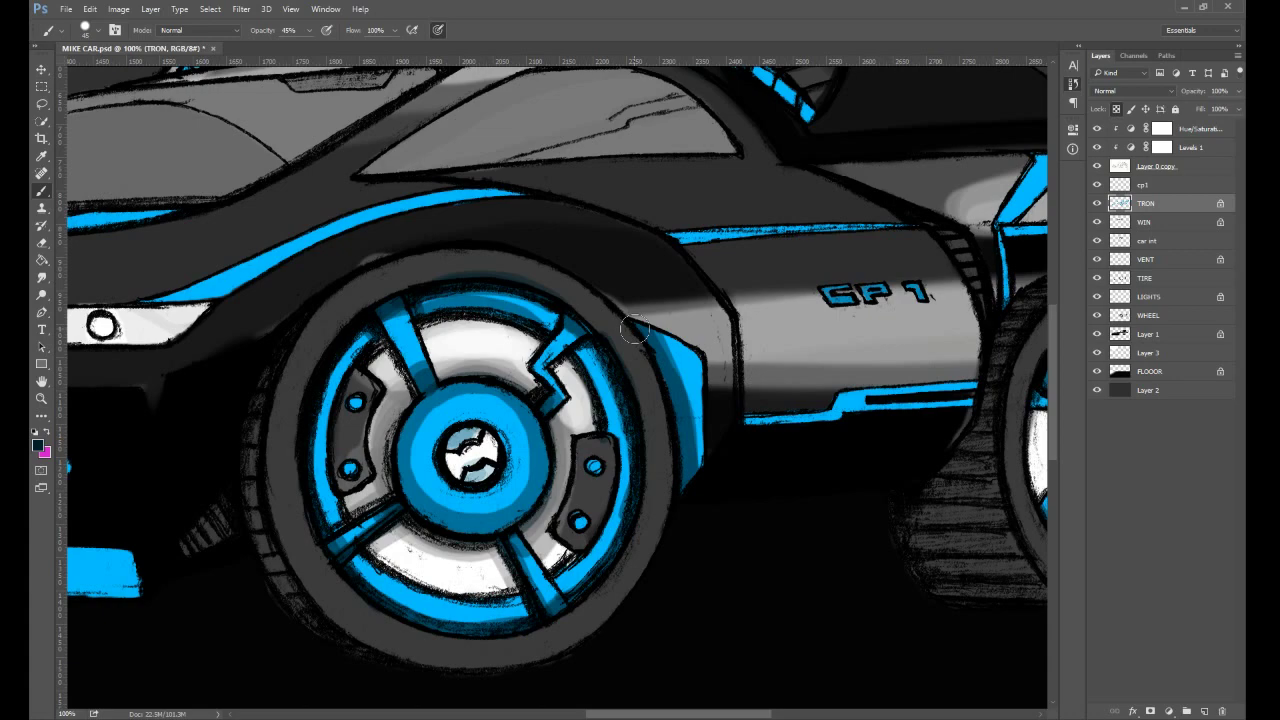
pyautogui.moveTo(411, 254); pyautogui.dragTo(927, 334)
pyautogui.hscroll(-3, 600, 348)
pyautogui.scroll(-2, 729, 349)
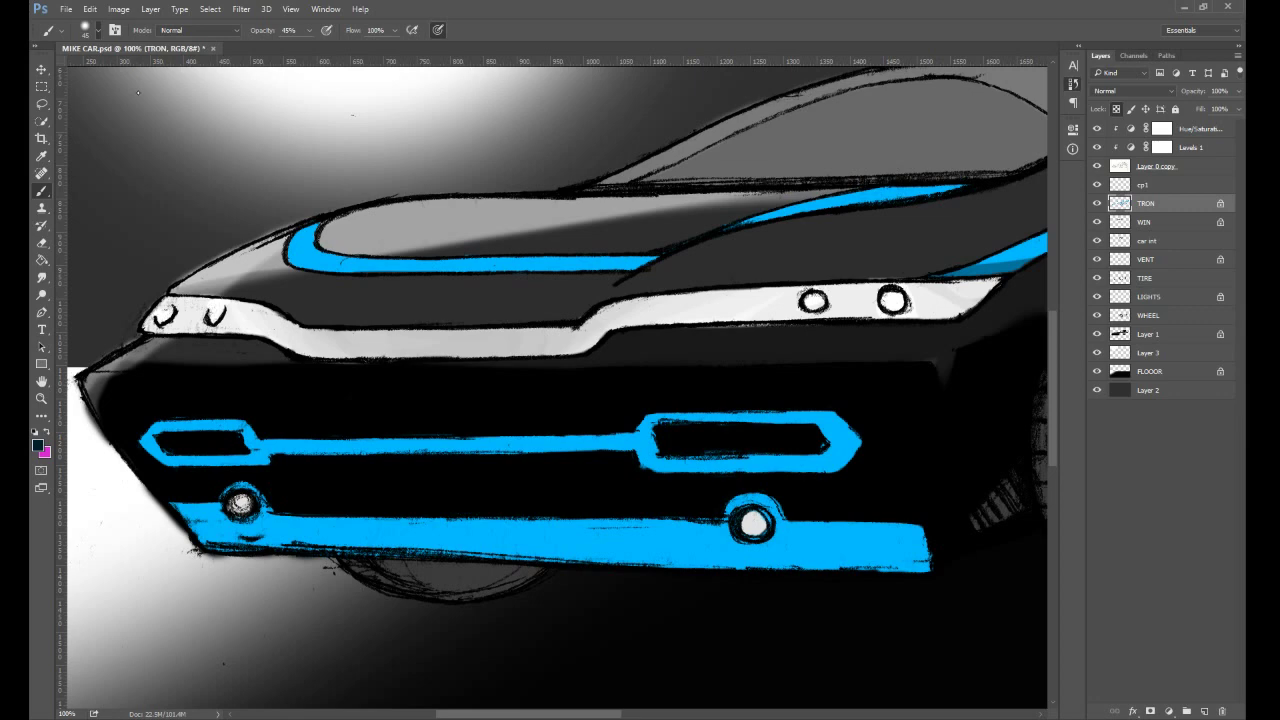
pyautogui.moveTo(600, 266); pyautogui.dragTo(672, 254)
pyautogui.moveTo(800, 187); pyautogui.dragTo(426, 205)
# - Shade the lower blue trim of the rear spoiler and both long edges of its upright blue fin in dark blue
pyautogui.moveTo(727, 176); pyautogui.dragTo(312, 244)
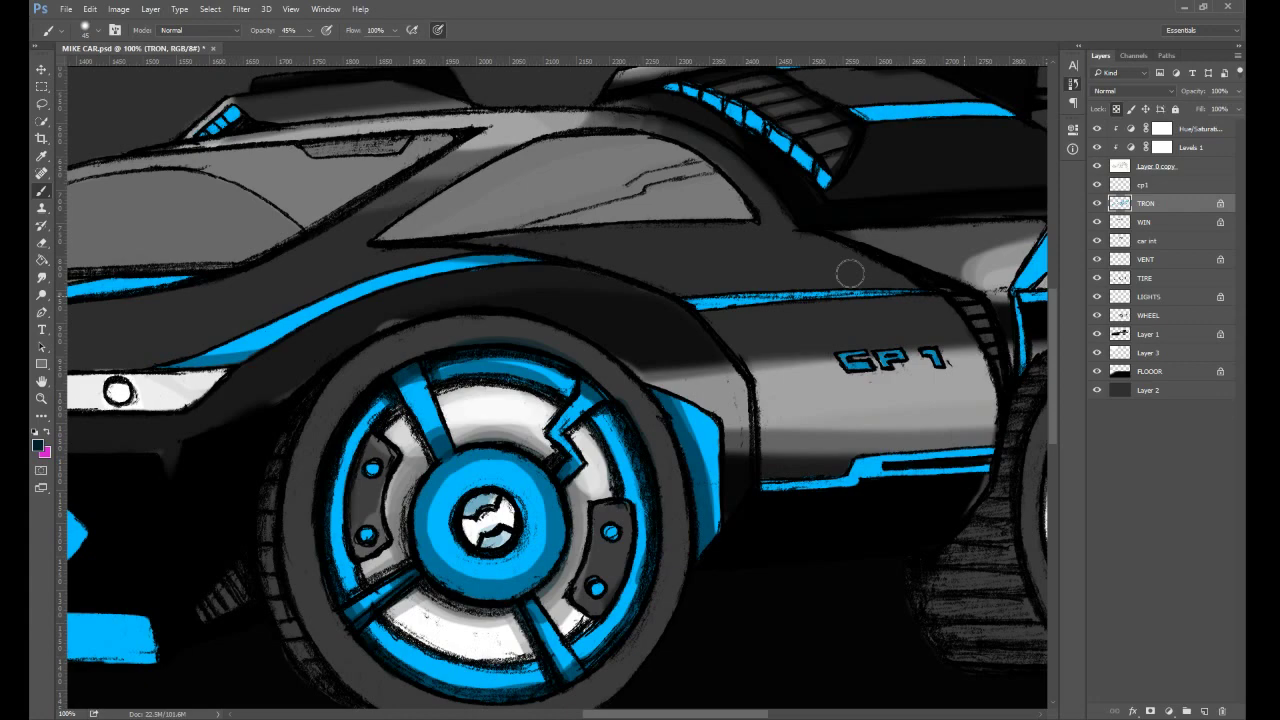
pyautogui.moveTo(850, 273); pyautogui.dragTo(480, 343)
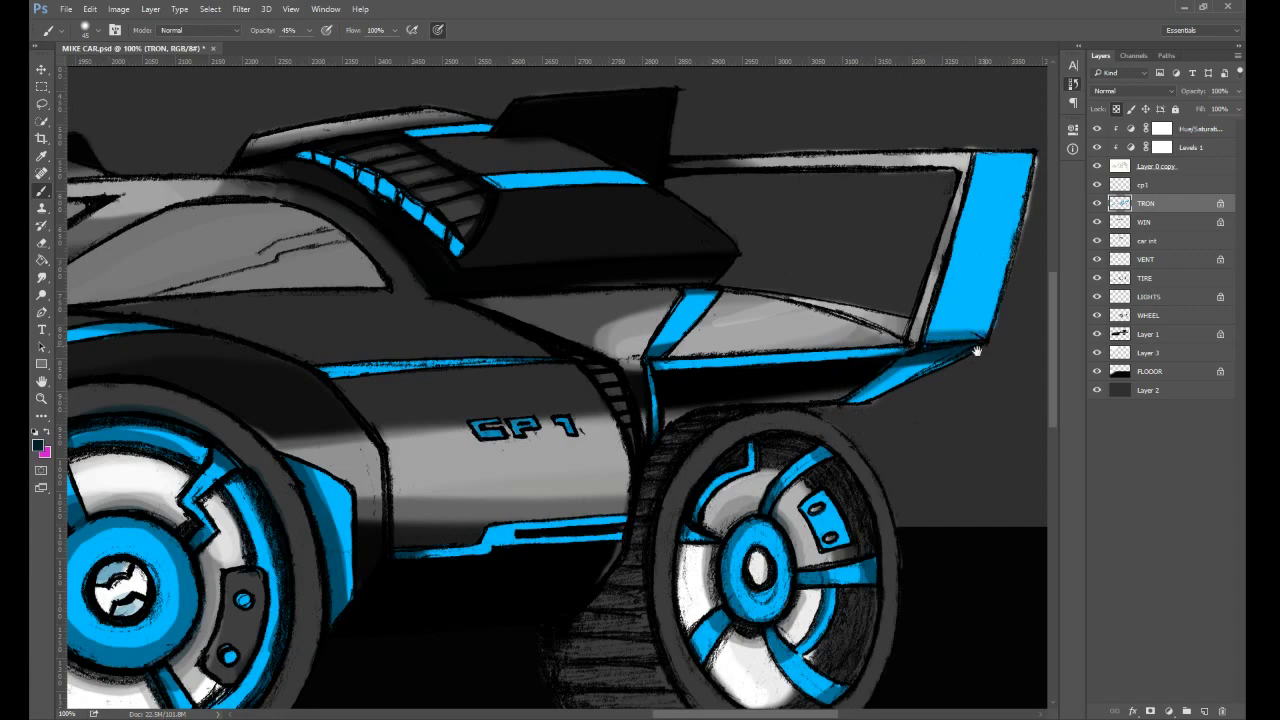
pyautogui.moveTo(941, 368); pyautogui.dragTo(686, 393)
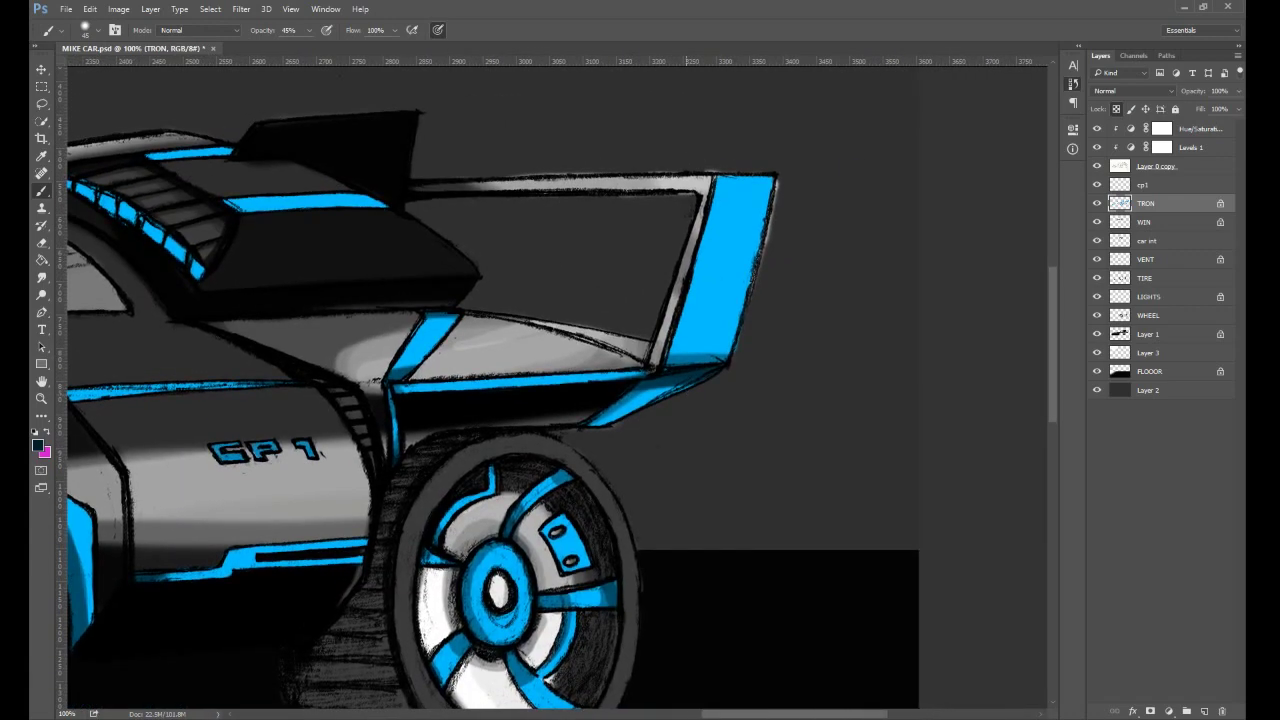
pyautogui.moveTo(768, 220); pyautogui.dragTo(736, 344)
pyautogui.moveTo(766, 245); pyautogui.dragTo(735, 344)
pyautogui.moveTo(772, 195)
pyautogui.mouseDown()
pyautogui.moveTo(739, 327)
pyautogui.moveTo(783, 189)
pyautogui.moveTo(712, 384)
pyautogui.mouseUp()
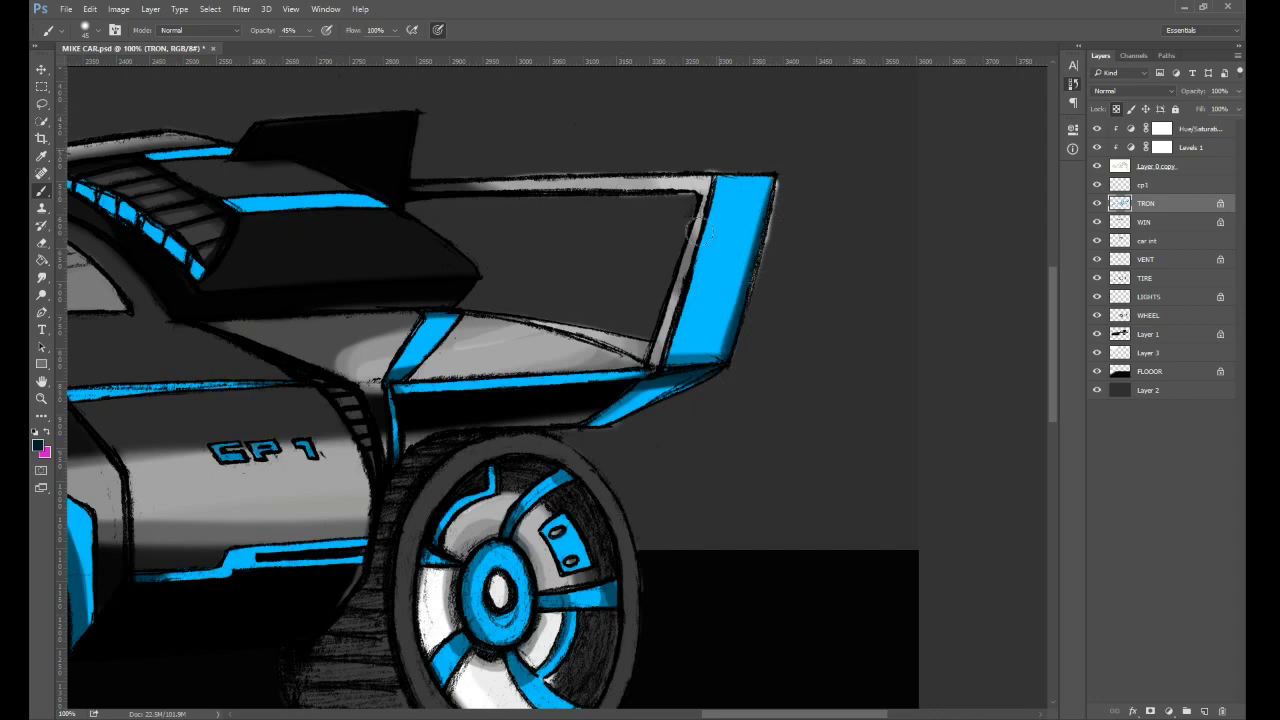
pyautogui.moveTo(714, 180); pyautogui.dragTo(666, 362)
# - Unlock transparency on Layer 1 and erase the stray colour around the outline of the rear spoiler
pyautogui.click(1170, 334)
pyautogui.click(1116, 109)
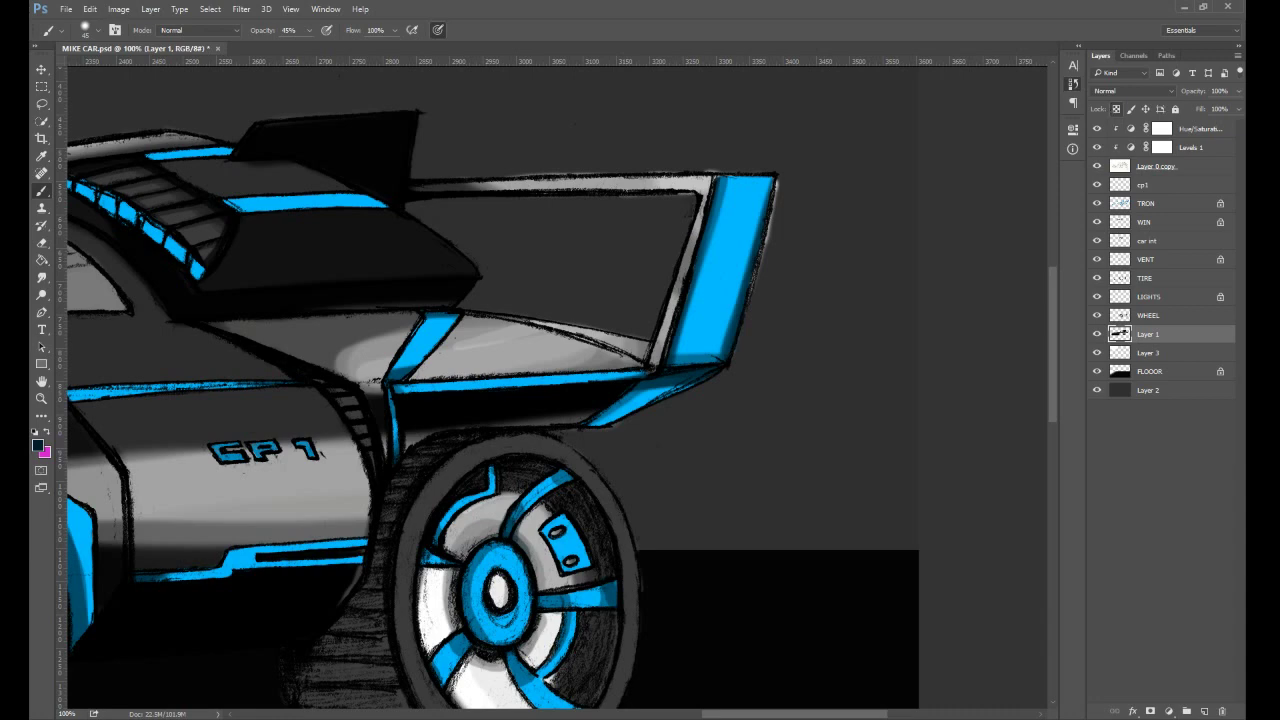
pyautogui.press('e')
pyautogui.moveTo(765, 259); pyautogui.dragTo(777, 186)
pyautogui.press(']')
pyautogui.press(']')
pyautogui.press(']')
pyautogui.press(']')
pyautogui.press(']')
pyautogui.press(']')
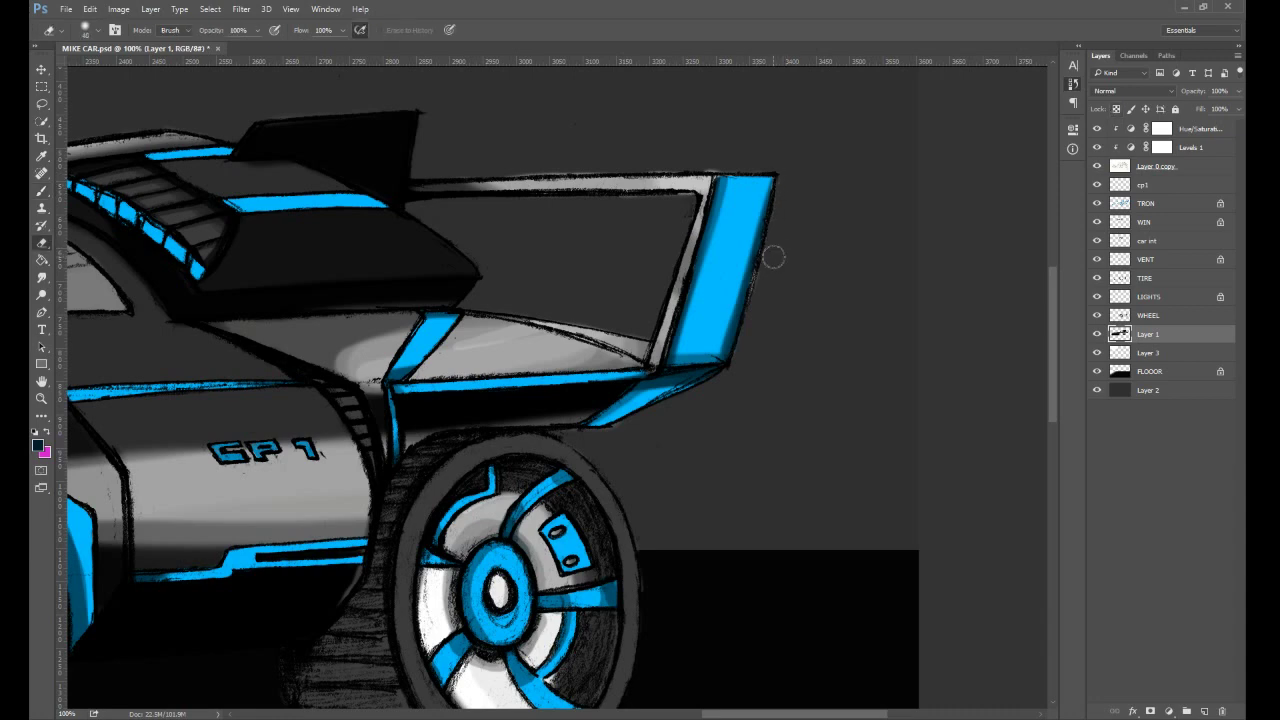
pyautogui.moveTo(773, 257)
pyautogui.mouseDown()
pyautogui.moveTo(755, 308)
pyautogui.moveTo(750, 289)
pyautogui.mouseUp()
pyautogui.moveTo(692, 161); pyautogui.dragTo(440, 169)
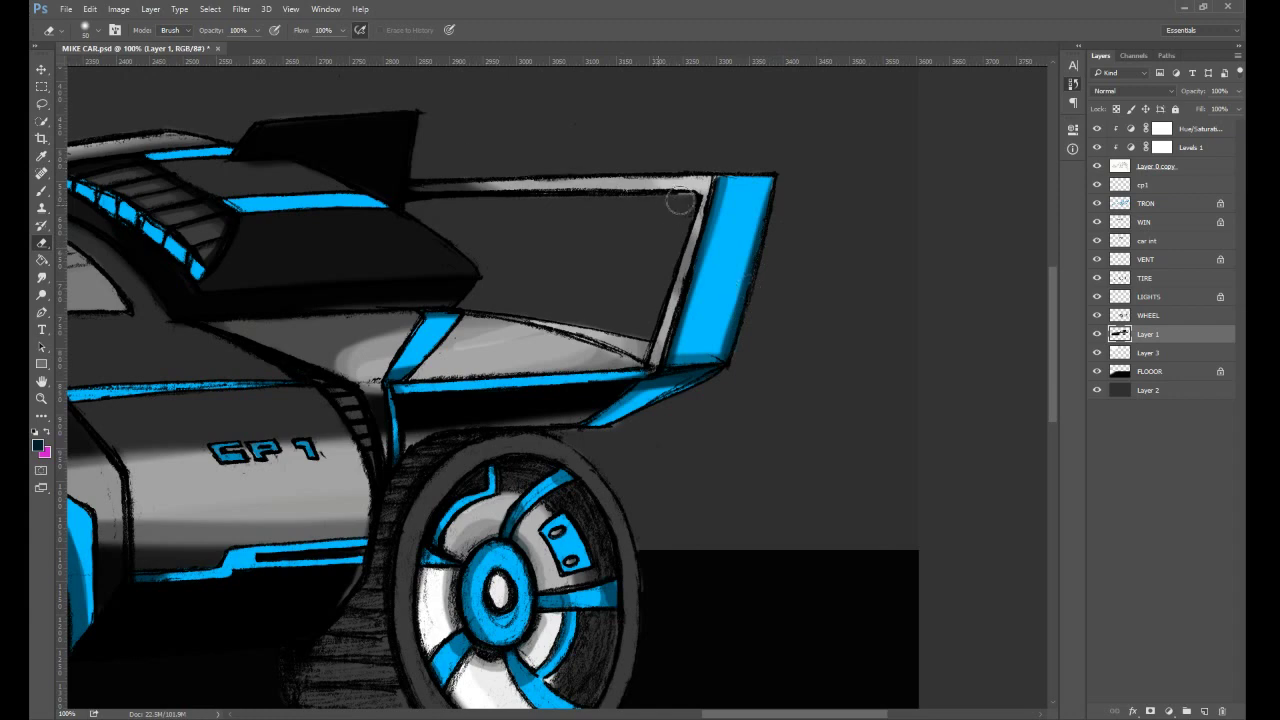
pyautogui.moveTo(686, 199); pyautogui.dragTo(460, 200)
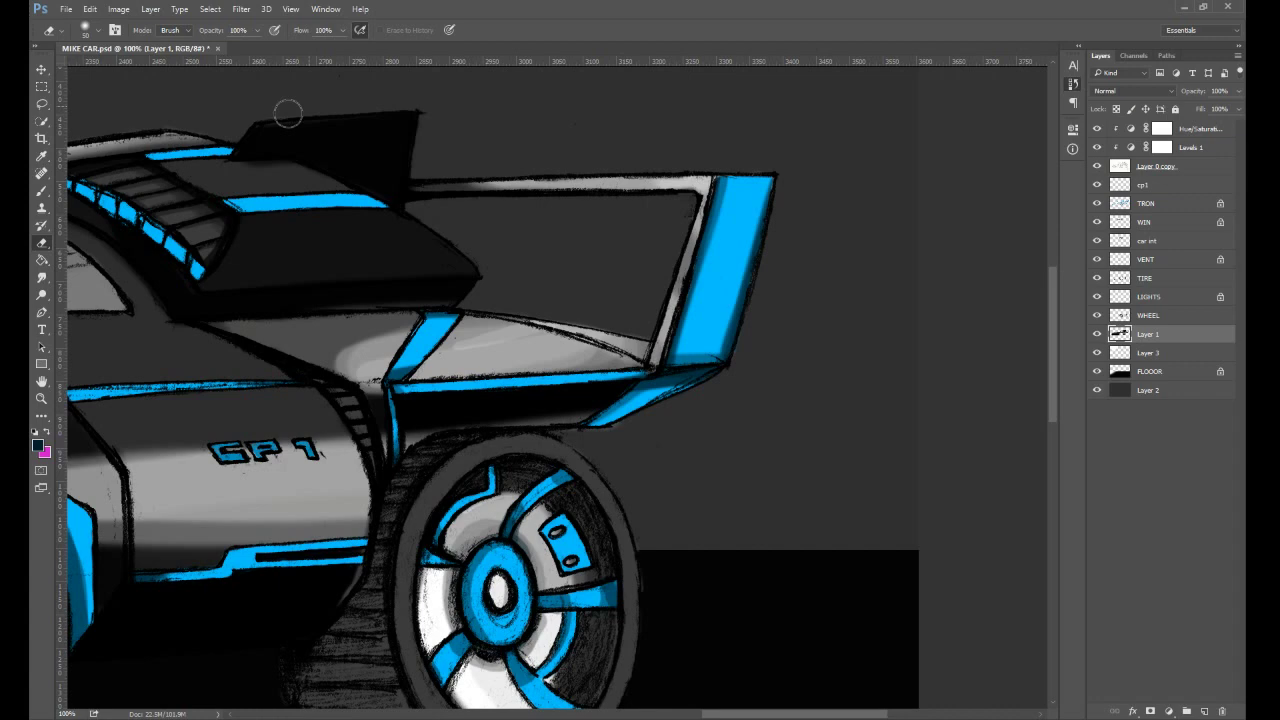
# - On the TRON layer, paint the narrow strip above the rear fender in the sampled trim blue at 100% opacity, with transparency locked again when finished
pyautogui.click(1146, 203)
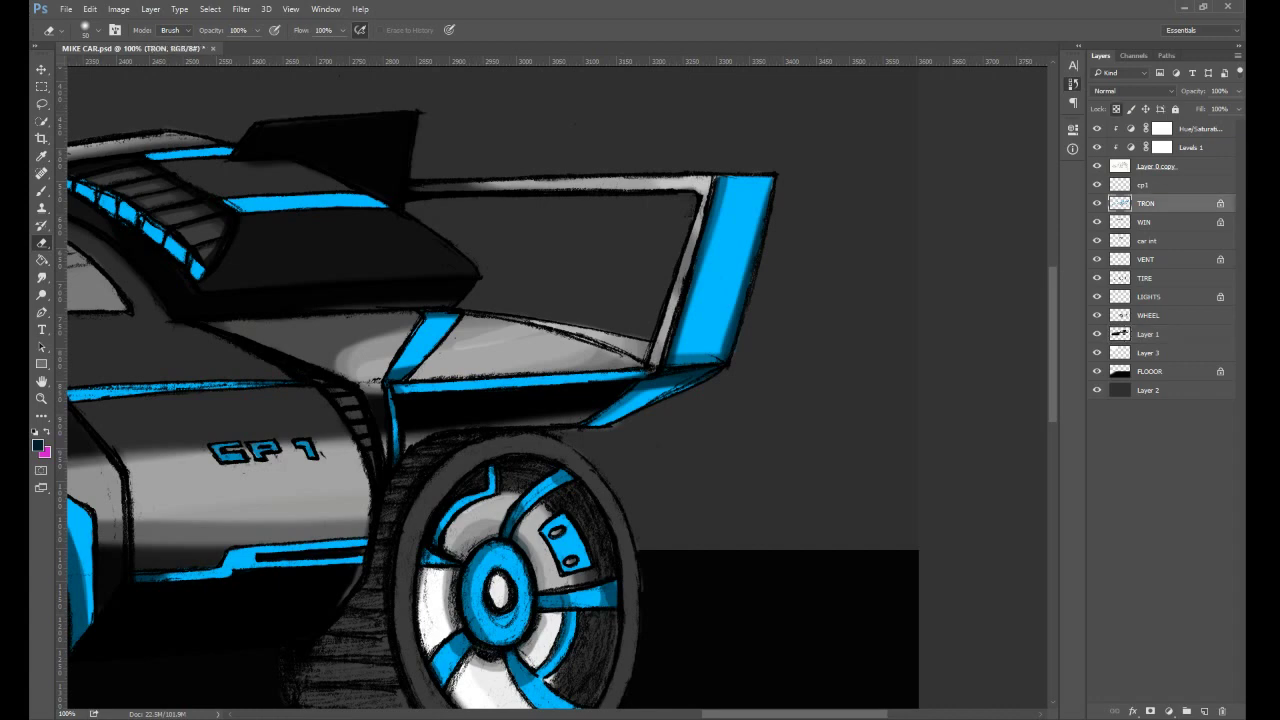
pyautogui.click(41, 155)
pyautogui.click(443, 340)
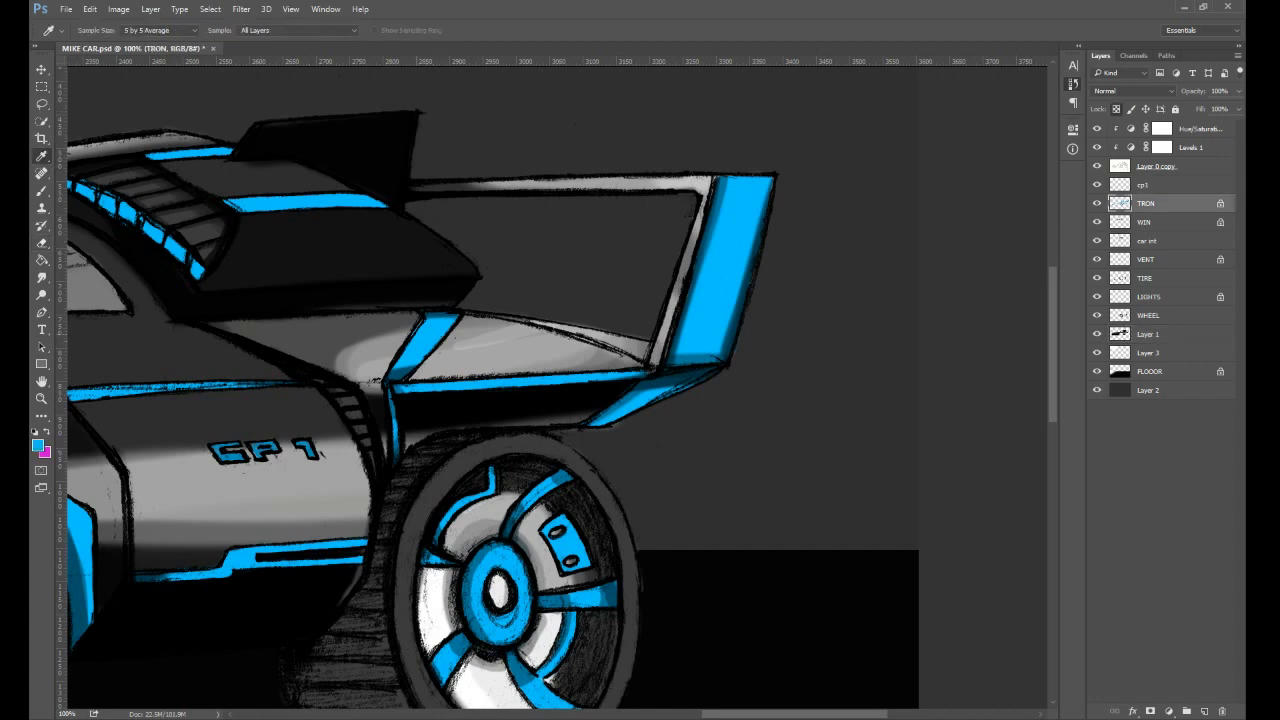
pyautogui.press('b')
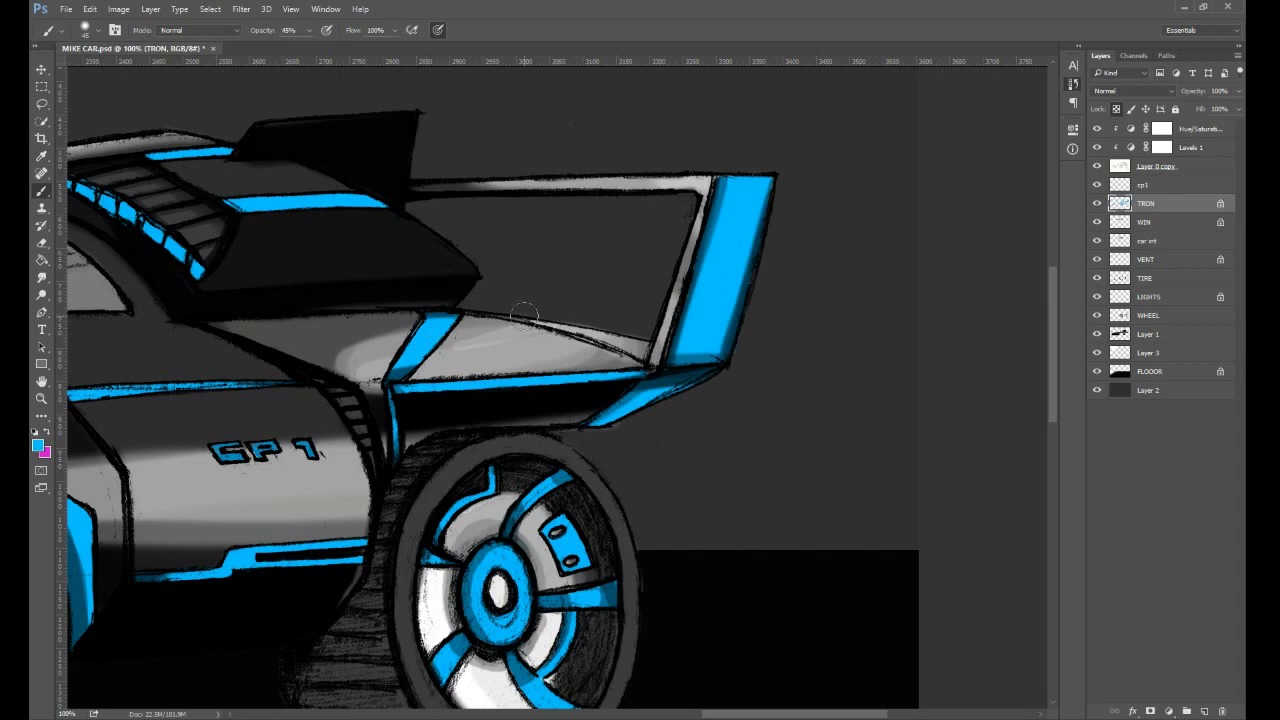
pyautogui.press('/')
pyautogui.press('0')
pyautogui.moveTo(468, 312)
pyautogui.mouseDown()
pyautogui.moveTo(570, 320)
pyautogui.moveTo(650, 357)
pyautogui.mouseUp()
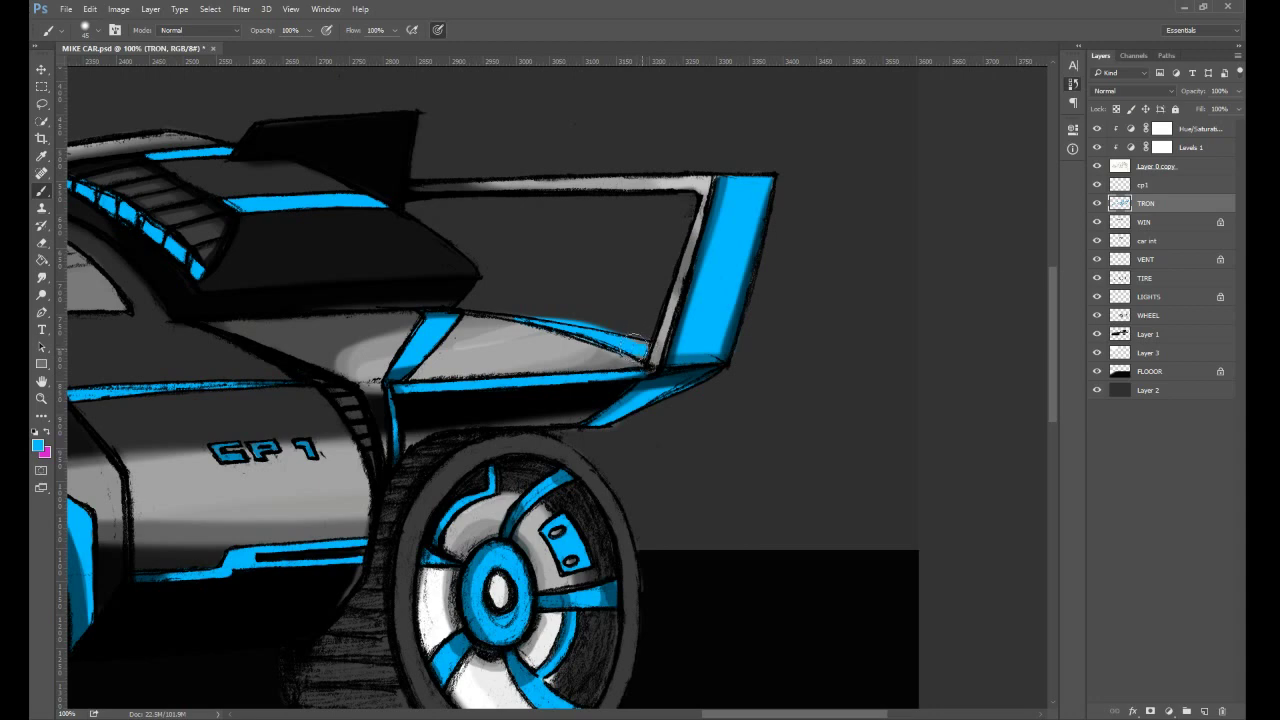
pyautogui.press('e')
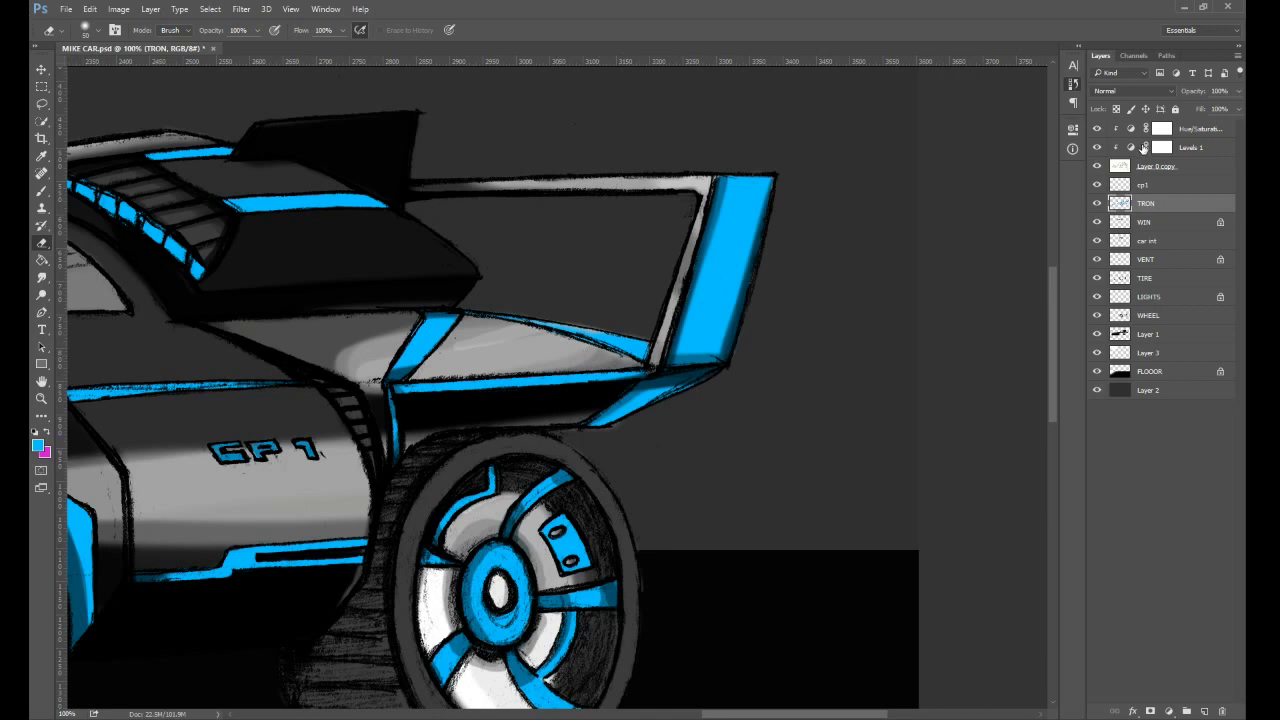
pyautogui.click(1116, 109)
# - Choose a darker shade of the trim blue and shade the curved front end of the hood stripe at 46% opacity
pyautogui.moveTo(120, 446); pyautogui.dragTo(897, 394)
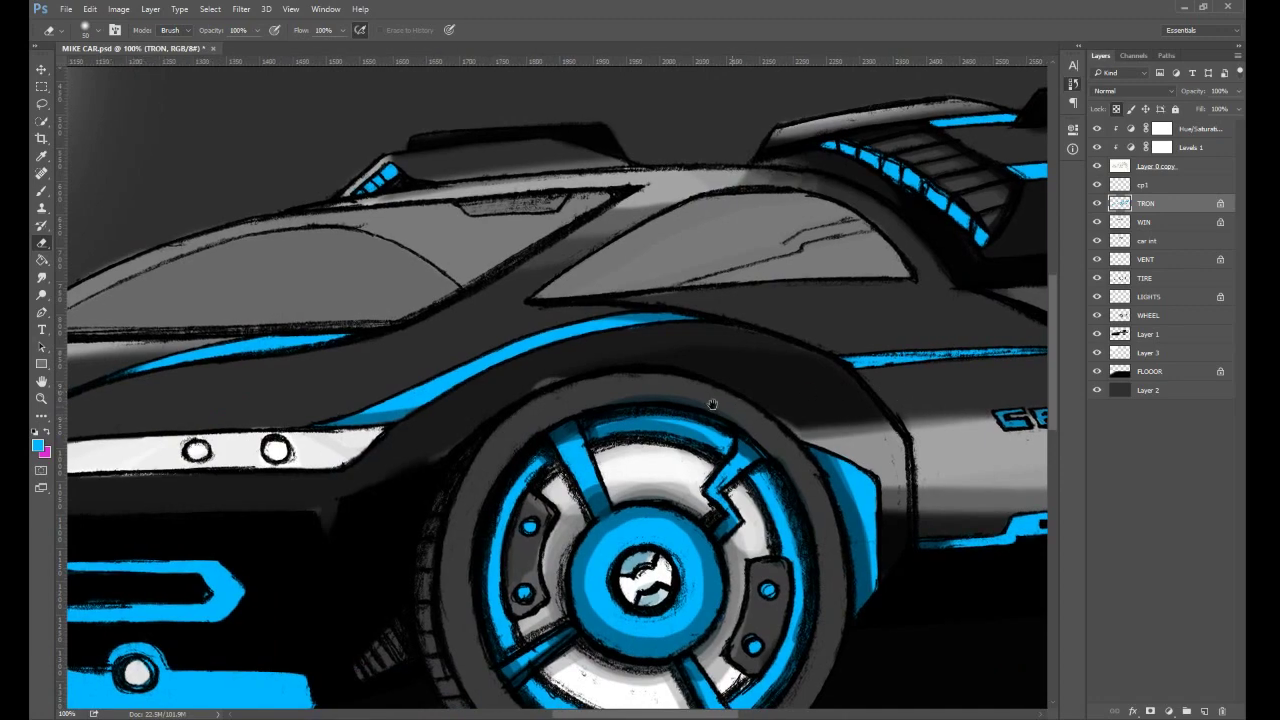
pyautogui.moveTo(686, 404); pyautogui.dragTo(889, 365)
pyautogui.moveTo(768, 403); pyautogui.dragTo(796, 401)
pyautogui.hscroll(-15, 795, 400)
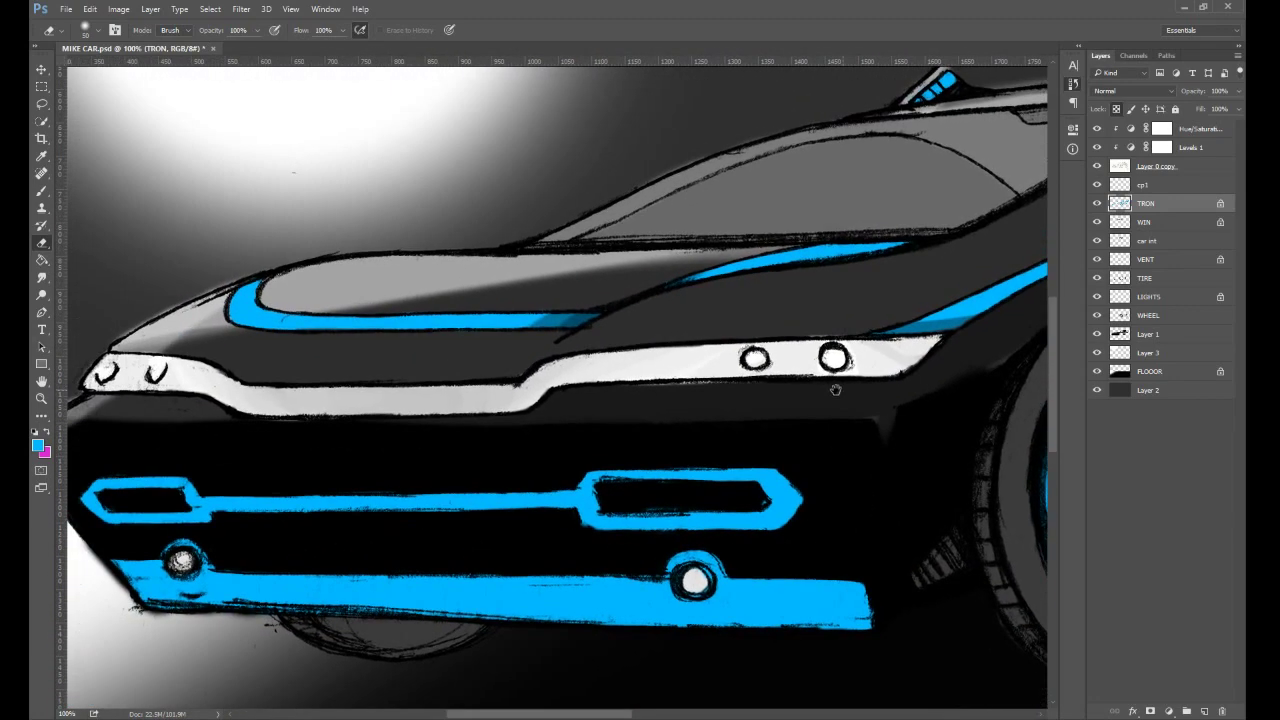
pyautogui.press('i')
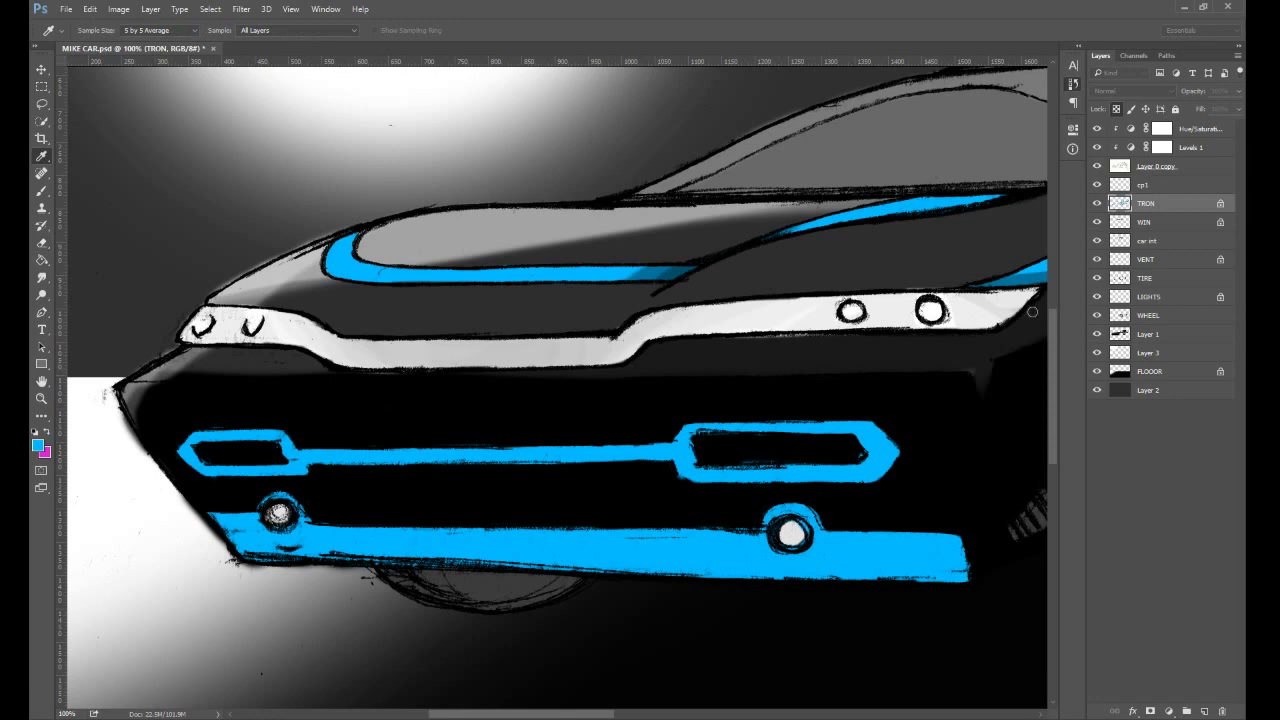
pyautogui.press('b')
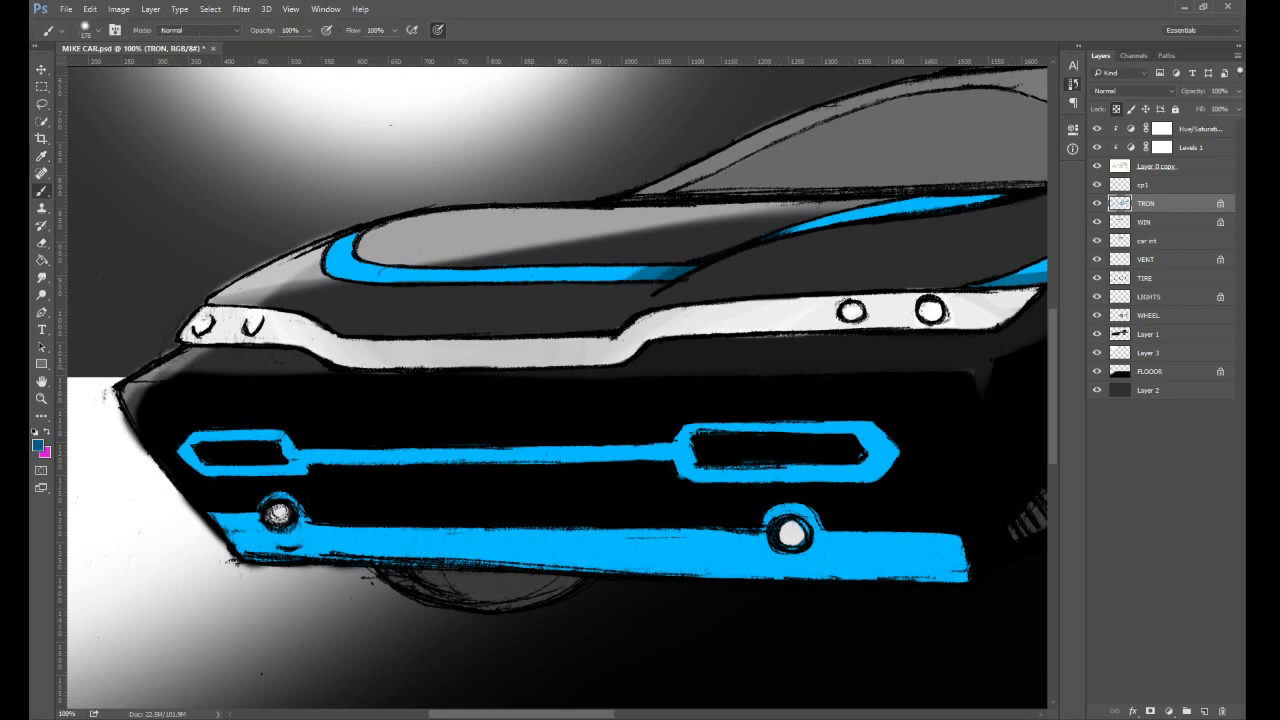
pyautogui.click(275, 47)
pyautogui.moveTo(376, 208); pyautogui.dragTo(364, 220)
# - With a smaller brush, shade the far end of the blue lower bumper strip around the small fog light
pyautogui.press('[')
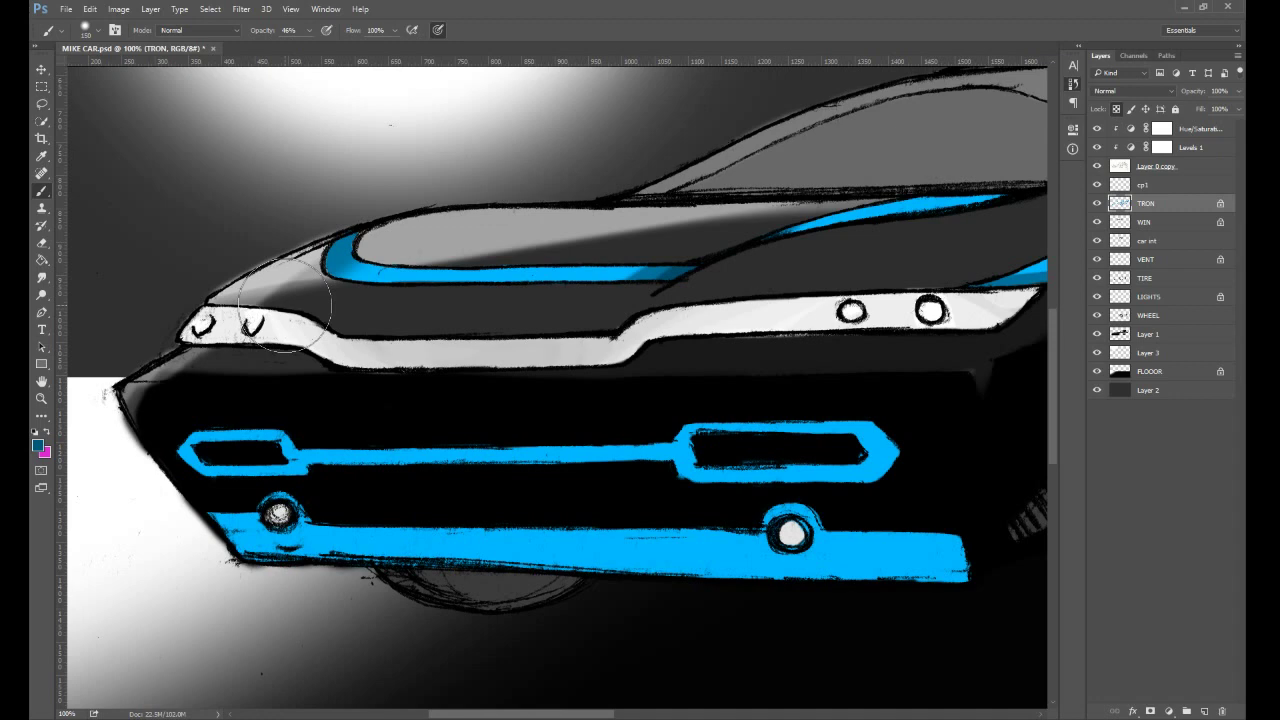
pyautogui.press('[')
pyautogui.press('[')
pyautogui.press('[')
pyautogui.press('[')
pyautogui.moveTo(206, 522)
pyautogui.mouseDown()
pyautogui.moveTo(272, 581)
pyautogui.moveTo(240, 504)
pyautogui.moveTo(254, 508)
pyautogui.moveTo(348, 576)
pyautogui.moveTo(298, 510)
pyautogui.moveTo(410, 617)
pyautogui.moveTo(250, 496)
pyautogui.moveTo(292, 582)
pyautogui.moveTo(244, 566)
pyautogui.mouseUp()
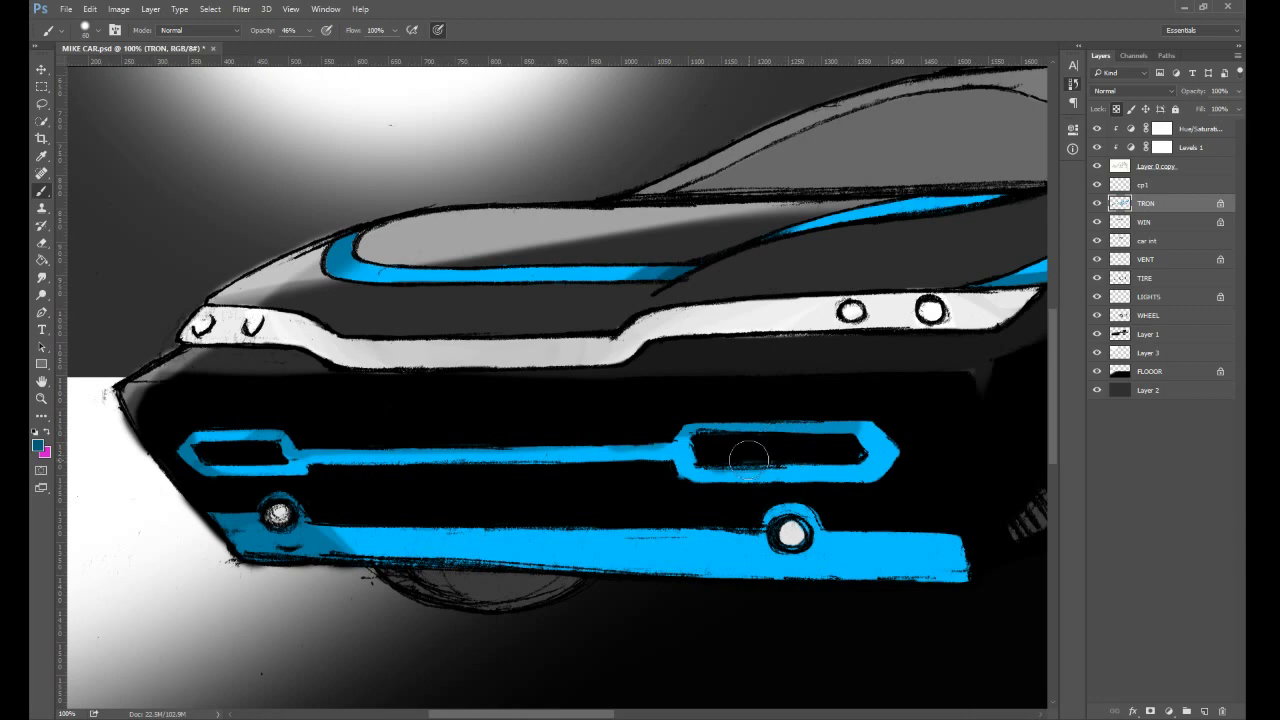
# - Shade the blue grille frames and the thin bar connecting them in dark blue with a finer brush
pyautogui.press('[')
pyautogui.press('[')
pyautogui.press('[')
pyautogui.press('[')
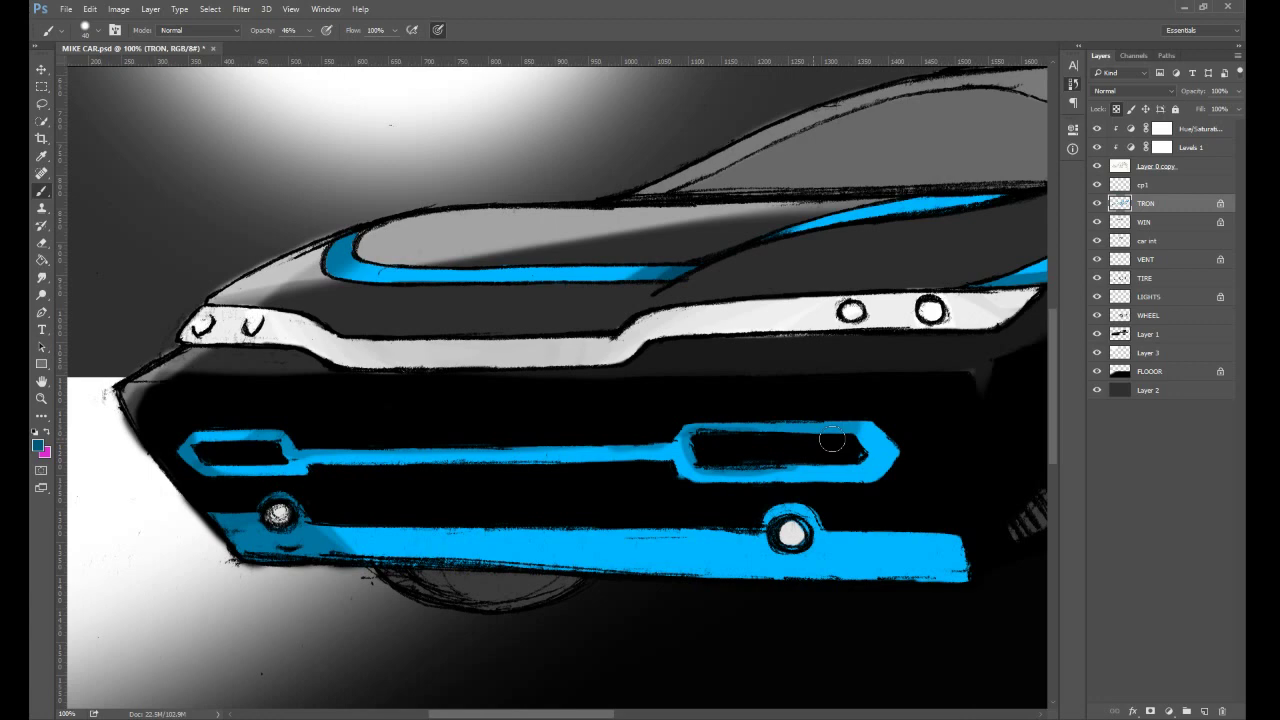
pyautogui.moveTo(832, 439); pyautogui.dragTo(295, 450)
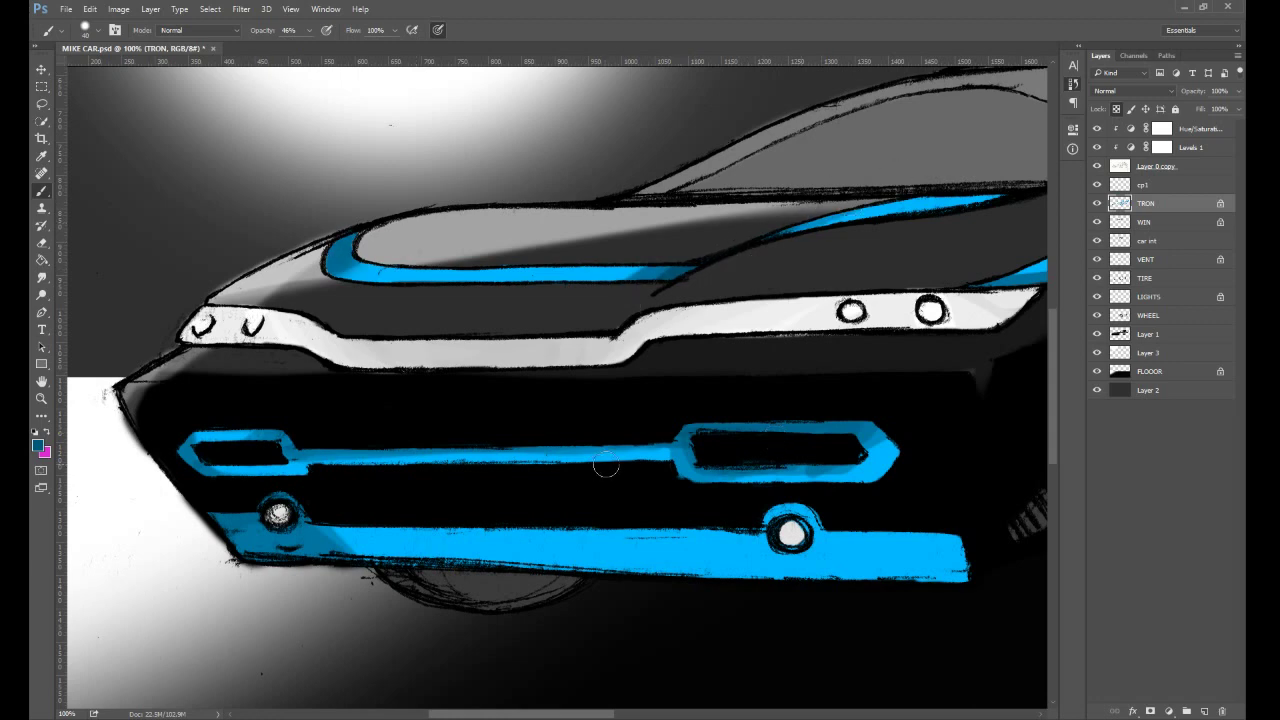
pyautogui.moveTo(606, 465)
pyautogui.mouseDown()
pyautogui.moveTo(299, 473)
pyautogui.moveTo(641, 454)
pyautogui.moveTo(514, 466)
pyautogui.mouseUp()
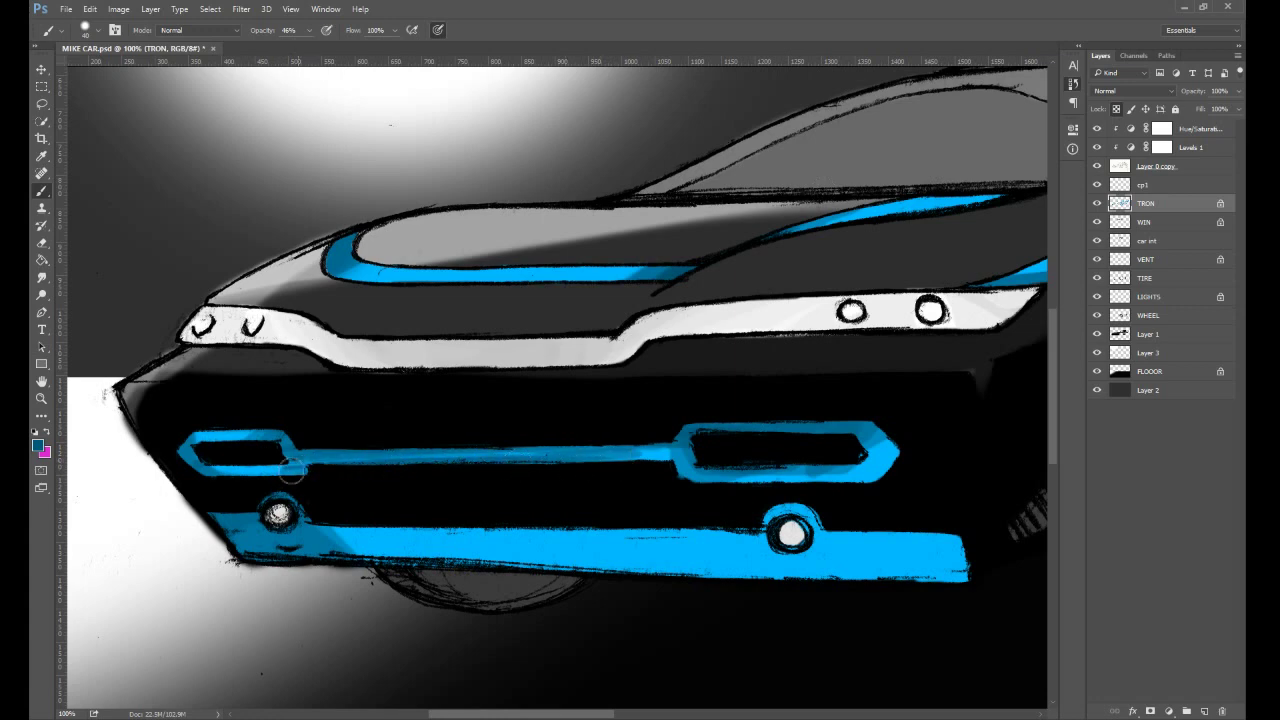
# - Shade the upper edge, near end and lower edge of the blue lower bumper strip in dark blue
pyautogui.moveTo(330, 536)
pyautogui.mouseDown()
pyautogui.moveTo(766, 533)
pyautogui.moveTo(358, 536)
pyautogui.mouseUp()
pyautogui.moveTo(760, 532); pyautogui.dragTo(592, 538)
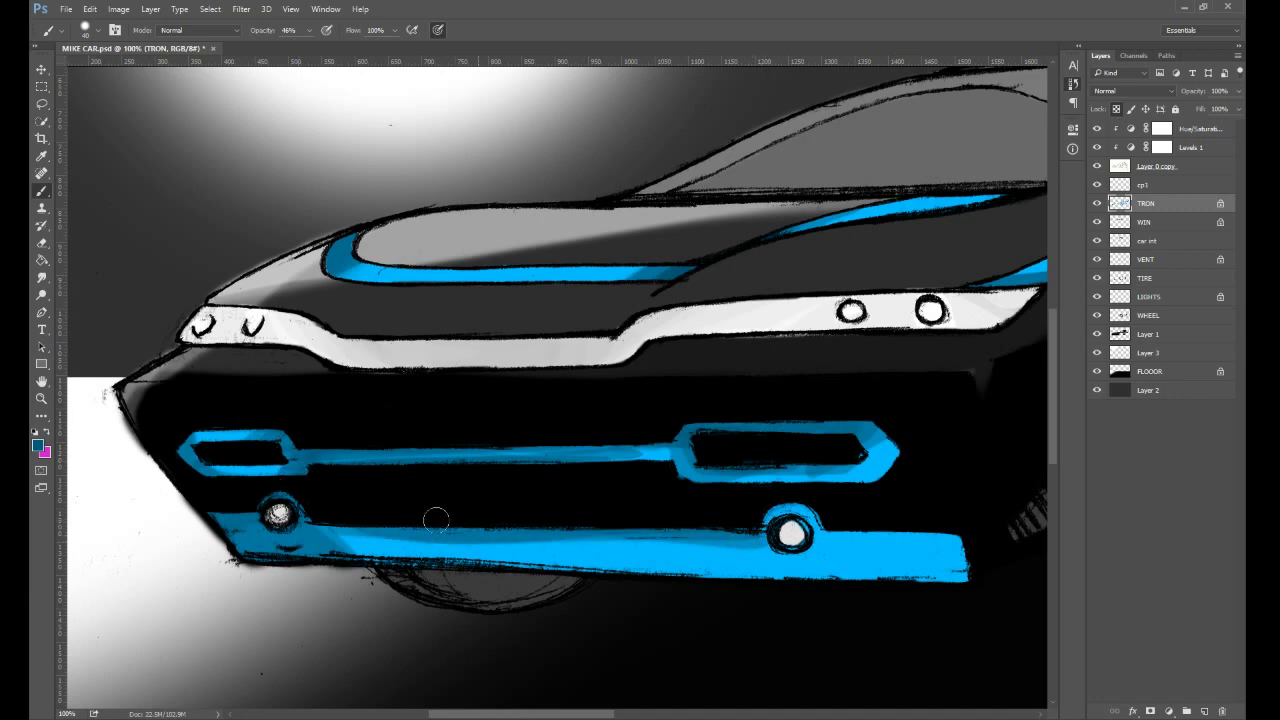
pyautogui.moveTo(757, 525)
pyautogui.mouseDown()
pyautogui.moveTo(826, 514)
pyautogui.moveTo(799, 503)
pyautogui.moveTo(821, 514)
pyautogui.moveTo(753, 528)
pyautogui.moveTo(966, 526)
pyautogui.moveTo(822, 522)
pyautogui.moveTo(955, 534)
pyautogui.mouseUp()
pyautogui.moveTo(955, 534)
pyautogui.mouseDown()
pyautogui.moveTo(824, 539)
pyautogui.moveTo(931, 540)
pyautogui.mouseUp()
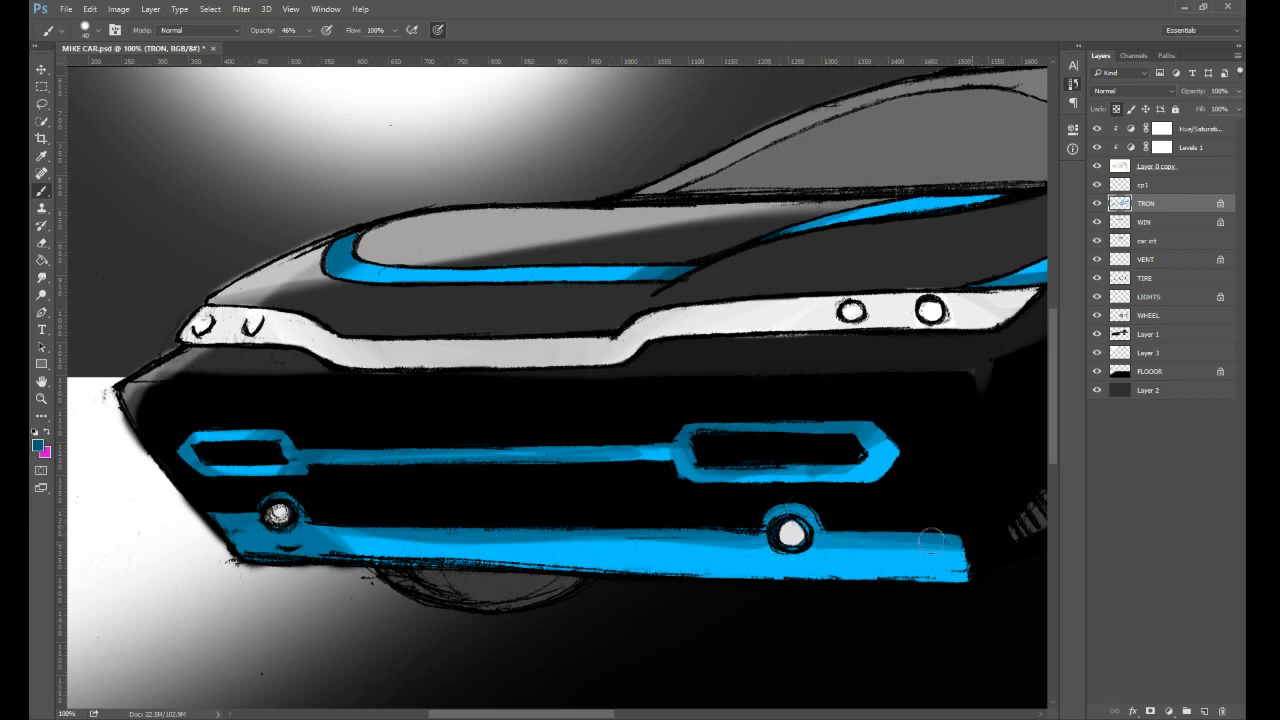
pyautogui.moveTo(931, 540); pyautogui.dragTo(952, 602)
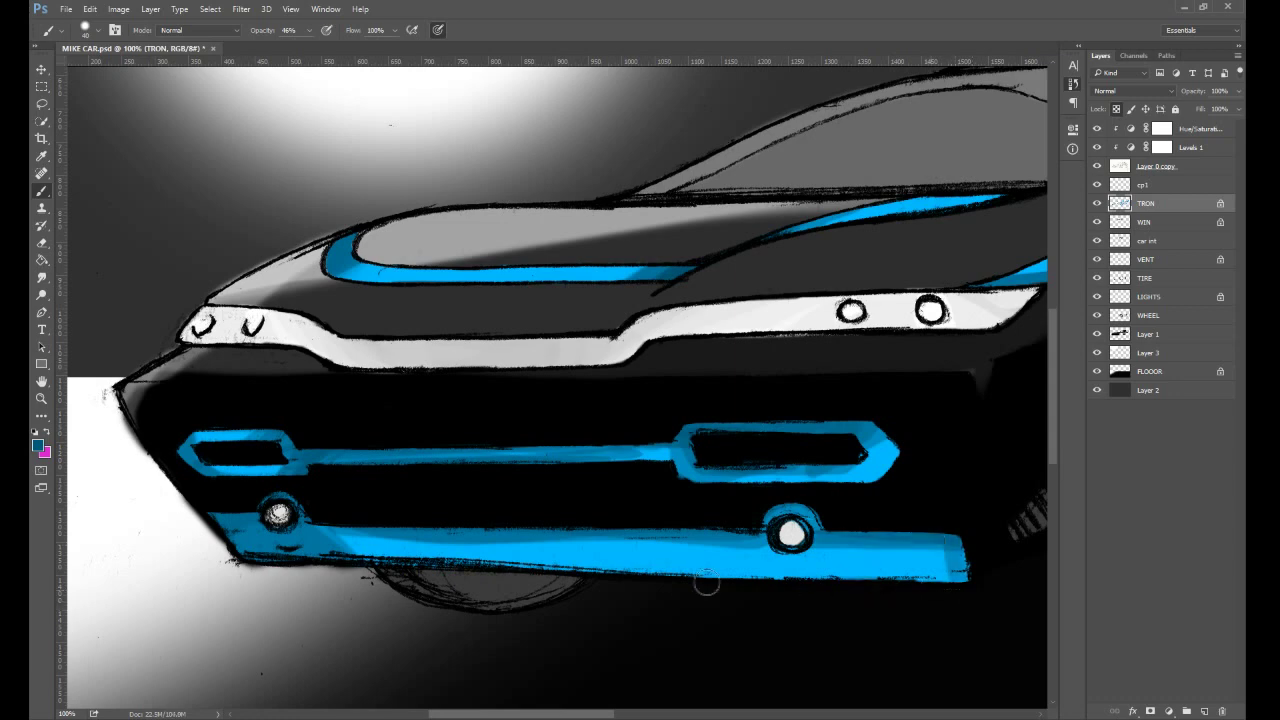
pyautogui.moveTo(768, 583); pyautogui.dragTo(370, 562)
pyautogui.moveTo(615, 583); pyautogui.dragTo(341, 562)
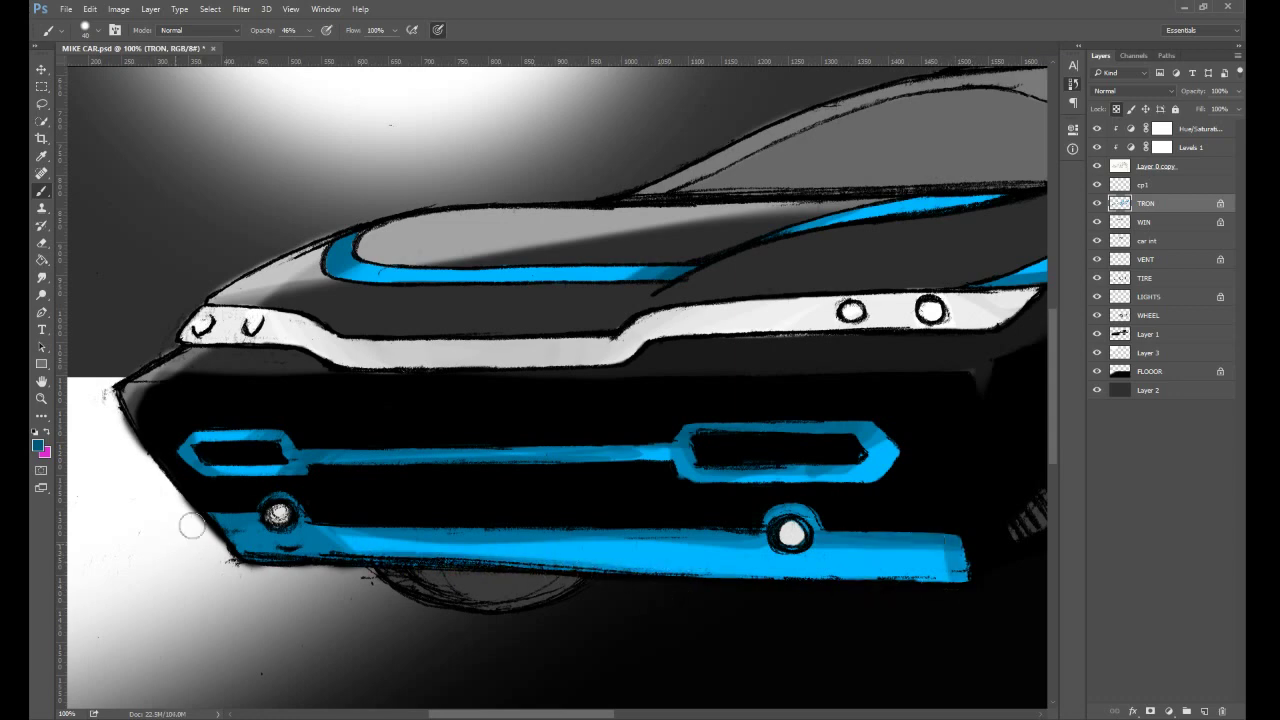
# - Lock the TIRE layer's transparent pixels and shade the rear tire's tread in black at 37% brush opacity
pyautogui.hotkey('ctrl', '-')
pyautogui.hotkey('ctrl', '-')
pyautogui.hotkey('ctrl', '-')
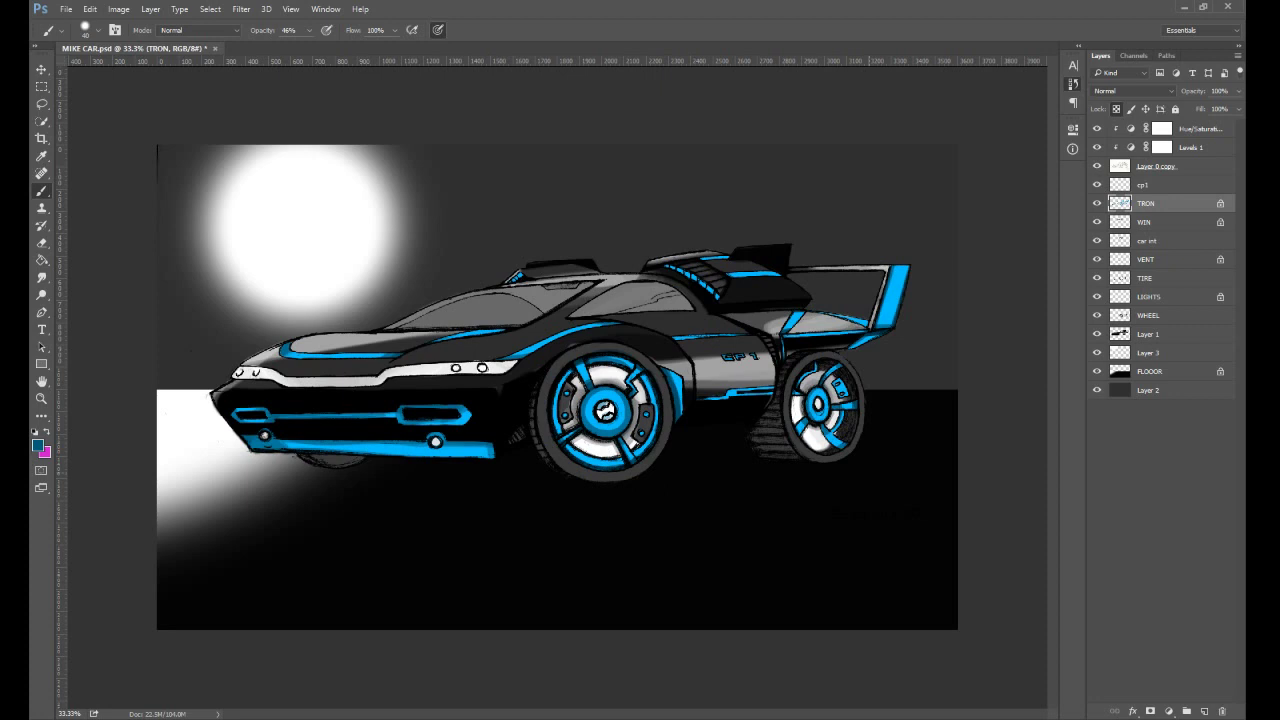
pyautogui.hotkey('ctrl', '-')
pyautogui.hotkey('ctrl', '+')
pyautogui.hotkey('ctrl', '+')
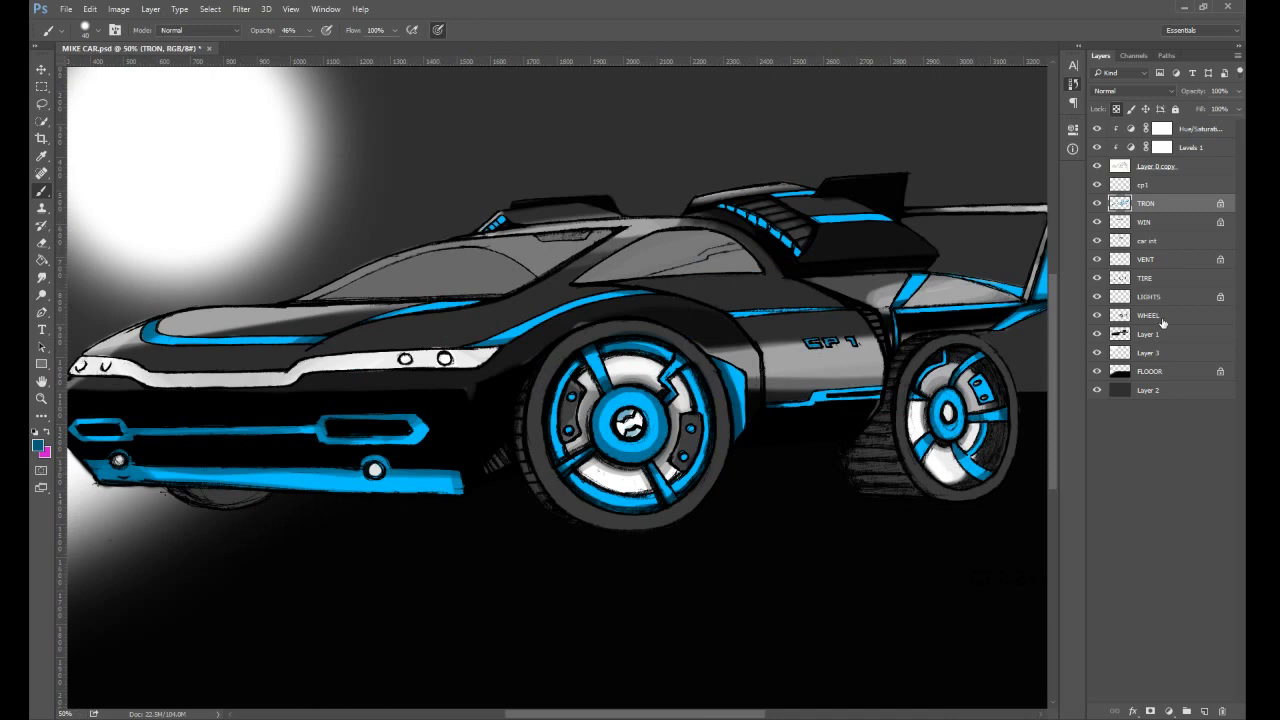
pyautogui.click(1145, 278)
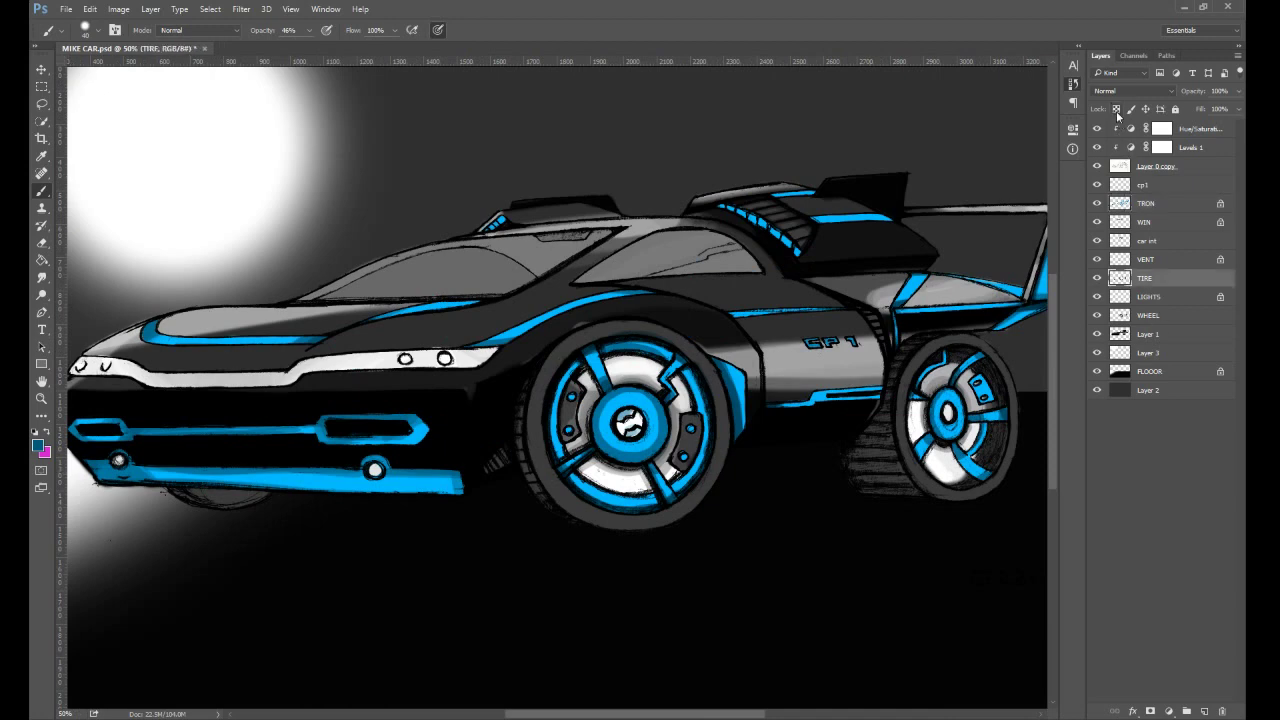
pyautogui.press('i')
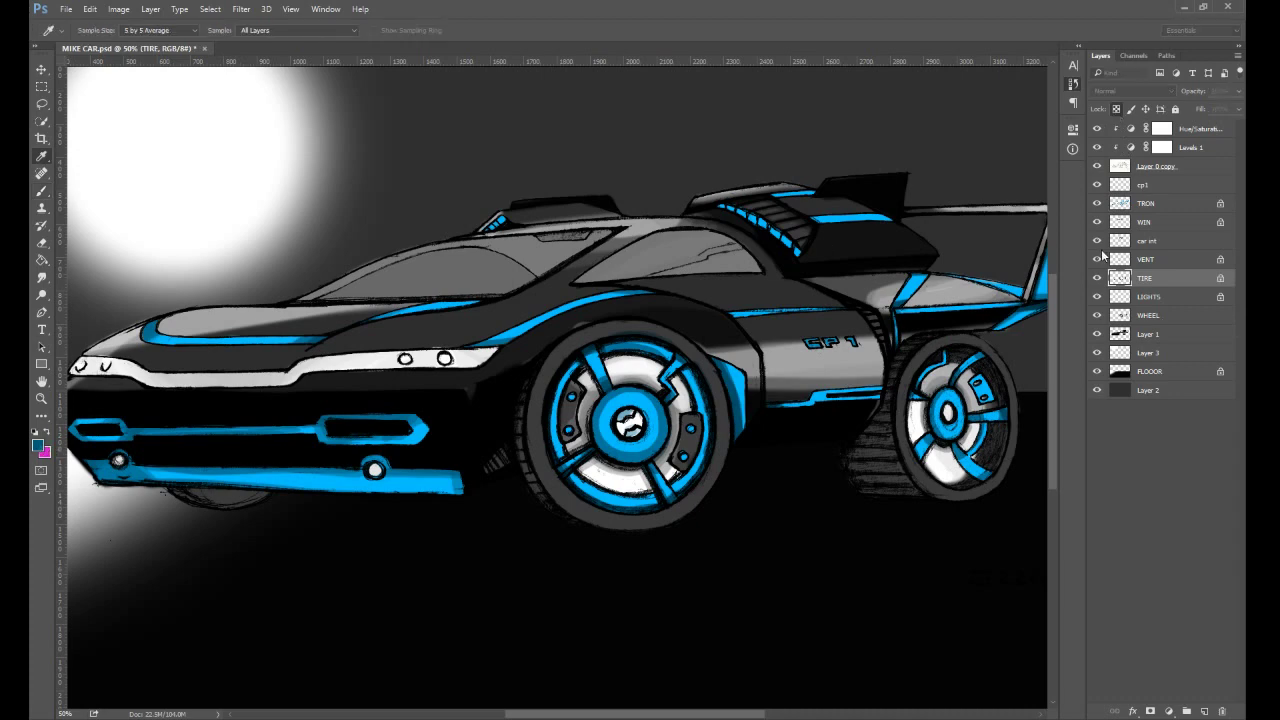
pyautogui.keyDown('alt'); pyautogui.click(979, 305); pyautogui.keyUp('alt')
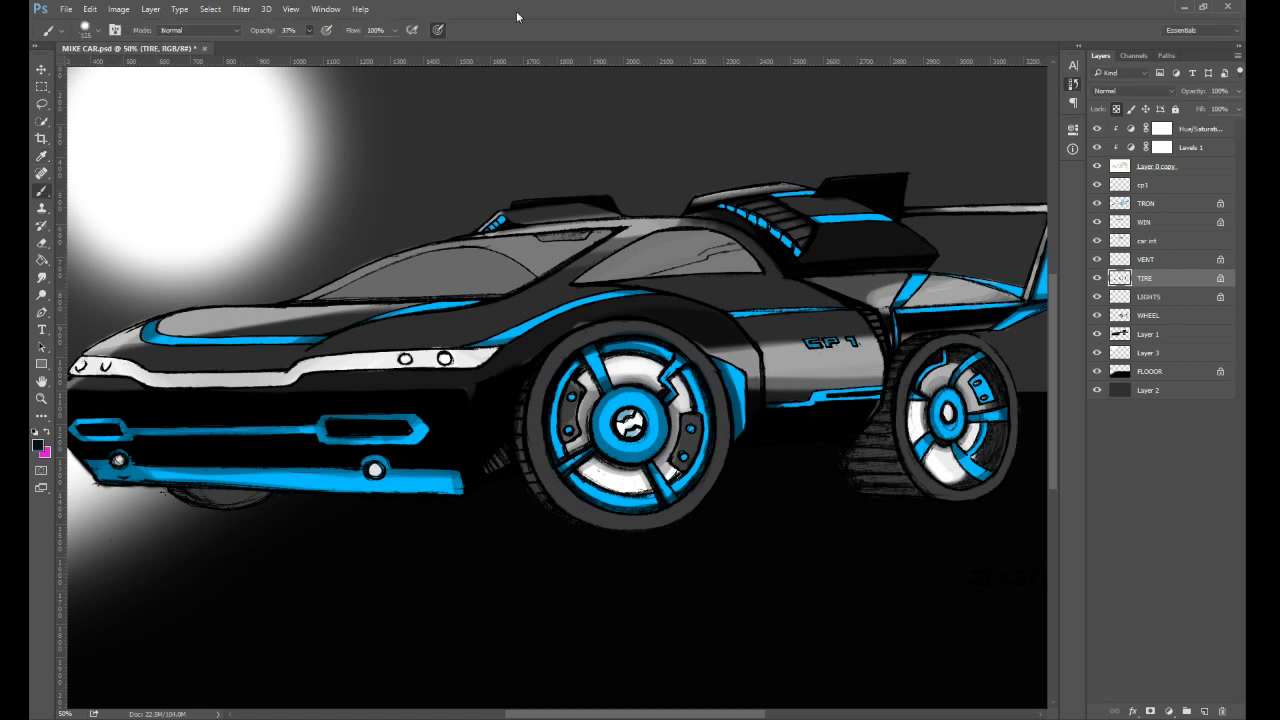
pyautogui.moveTo(878, 432)
pyautogui.mouseDown()
pyautogui.moveTo(859, 412)
pyautogui.moveTo(868, 401)
pyautogui.moveTo(821, 480)
pyautogui.moveTo(855, 505)
pyautogui.mouseUp()
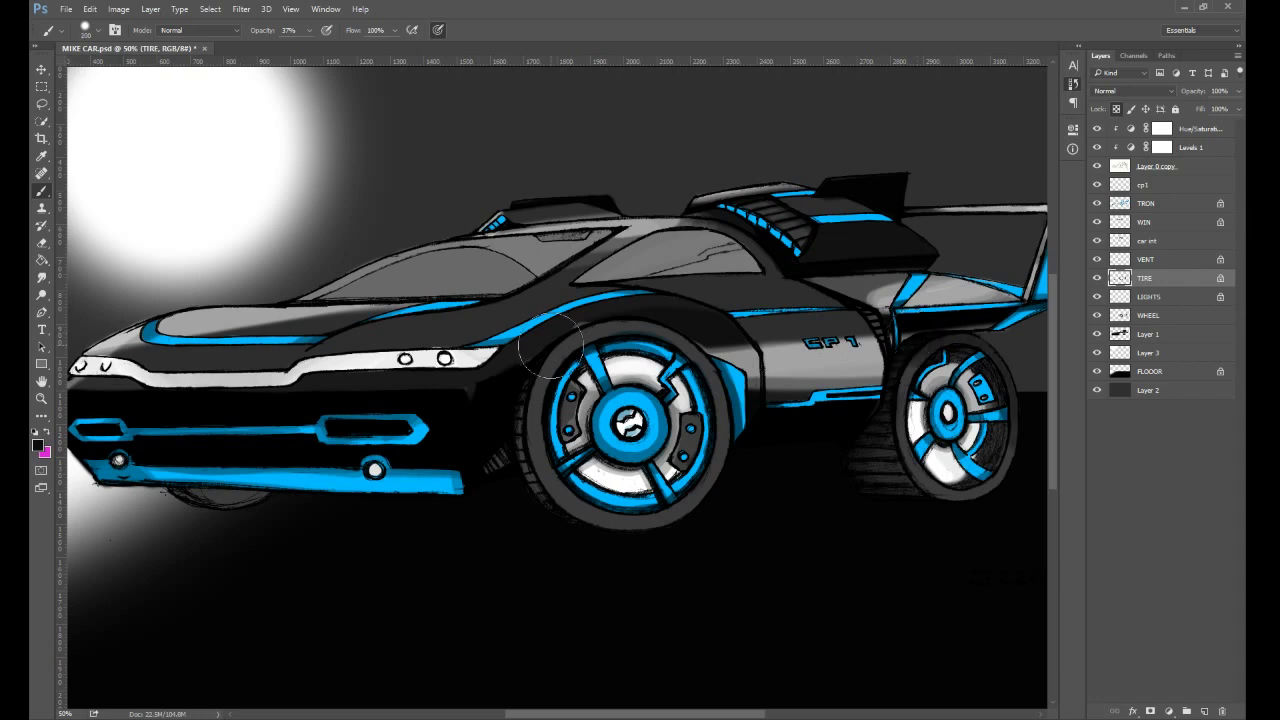
# - Shade the tread and outer edge of the front tire in black, adjusting the brush size for each area
pyautogui.press(']')
pyautogui.press(']')
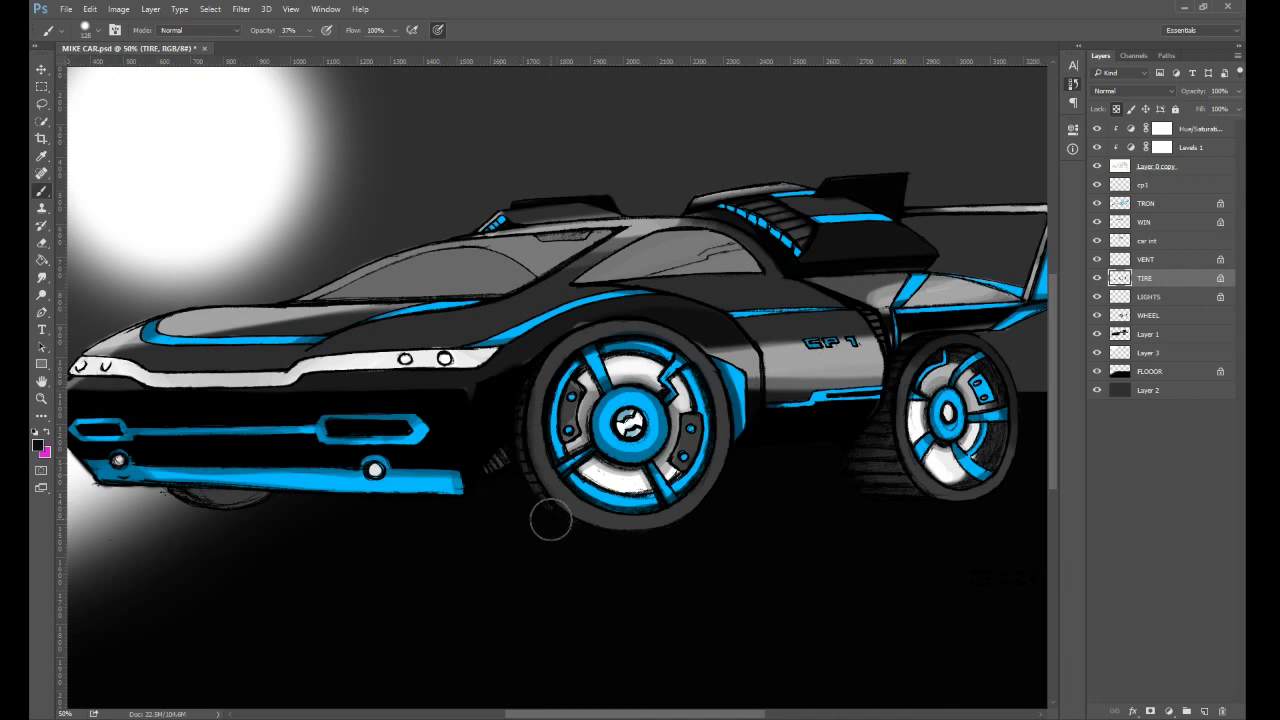
pyautogui.press('[')
pyautogui.press('[')
pyautogui.press('[')
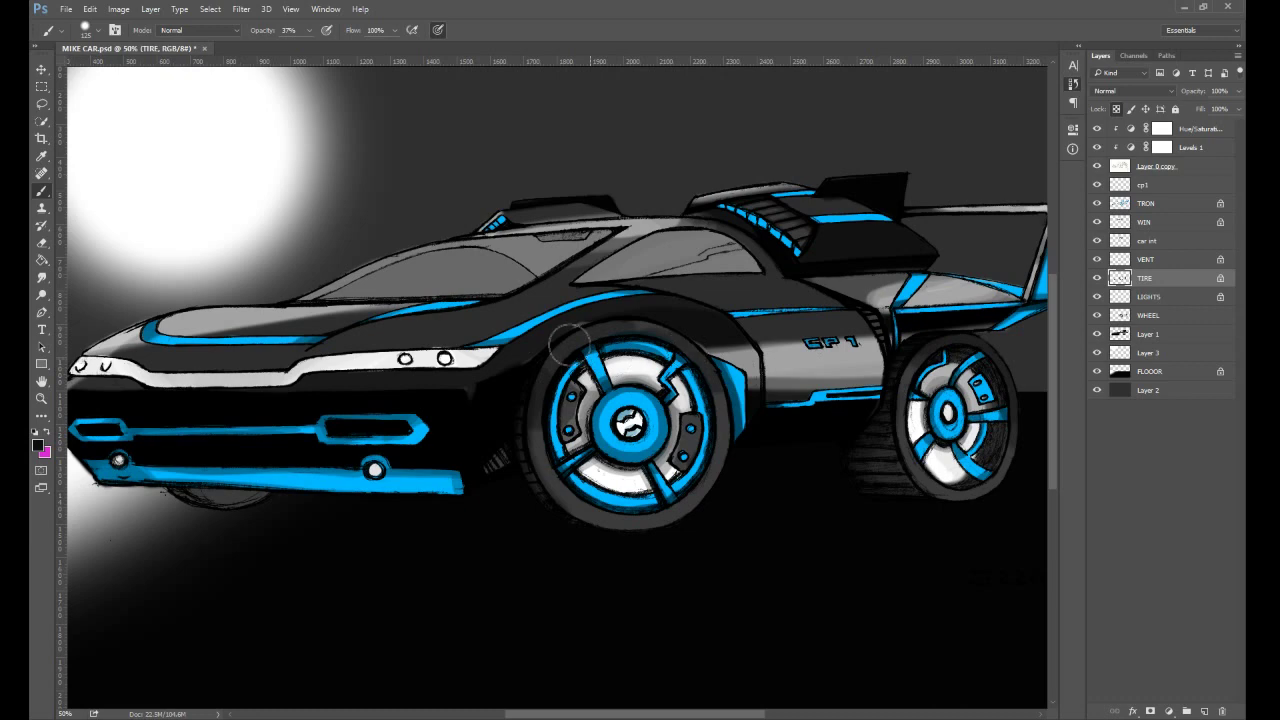
# - Darken the front tire's sidewall with a larger brush, switch the paint color to white and undo the last stroke
pyautogui.press(']')
pyautogui.press(']')
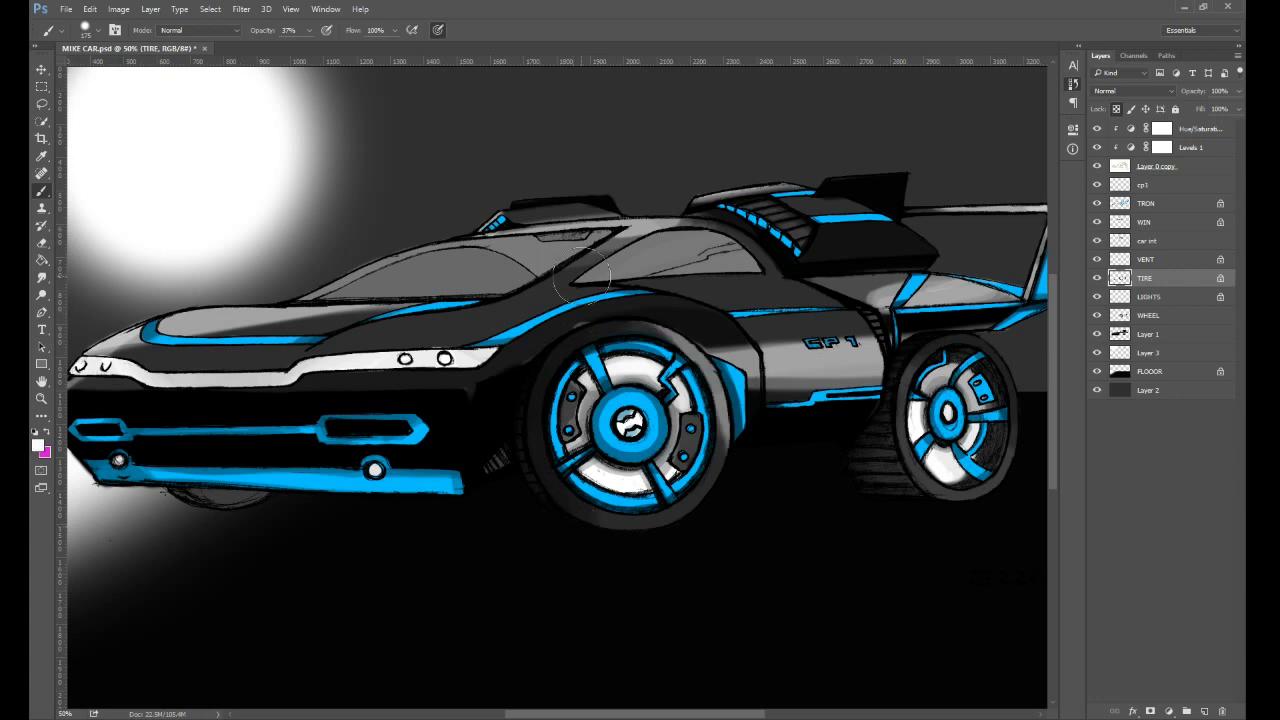
pyautogui.hotkey('ctrl', 'z')
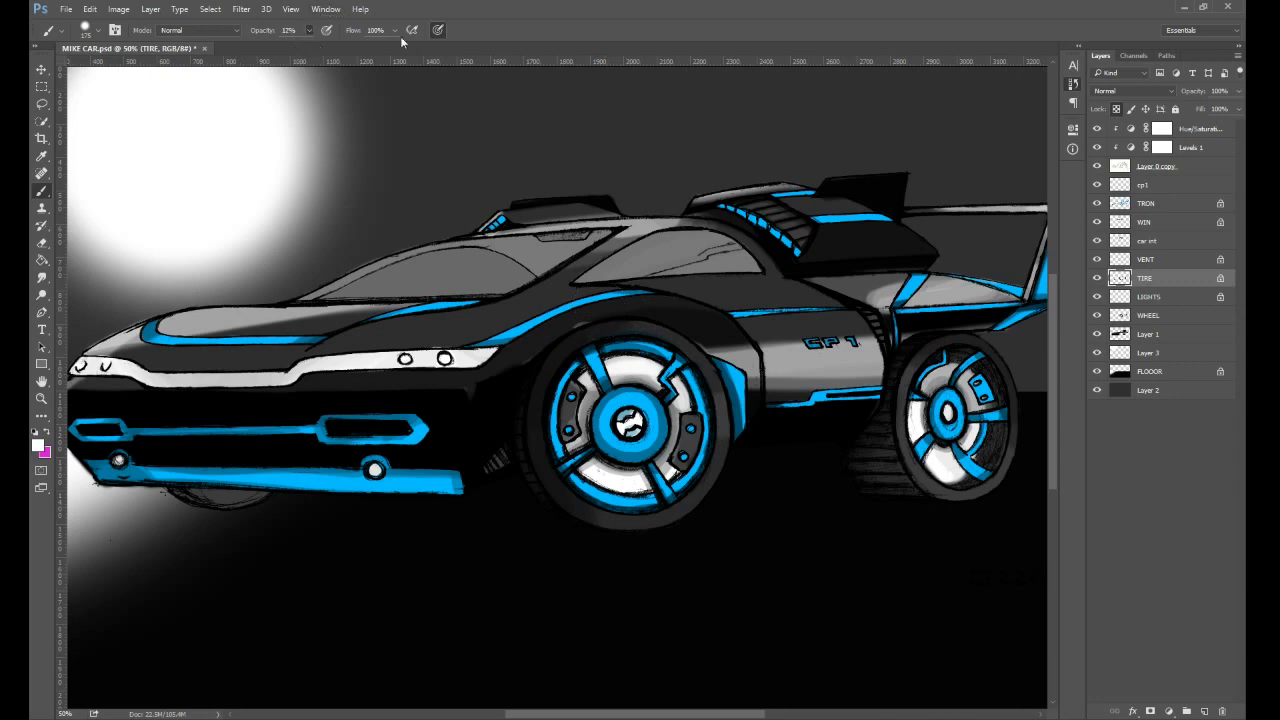
# - Brush soft white highlights at 12% opacity onto the rear tire's lower sidewall and tread on the TIRE layer
pyautogui.press('1')
pyautogui.press('2')
pyautogui.press(']')
pyautogui.press(']')
pyautogui.press(']')
pyautogui.press(']')
pyautogui.press(']')
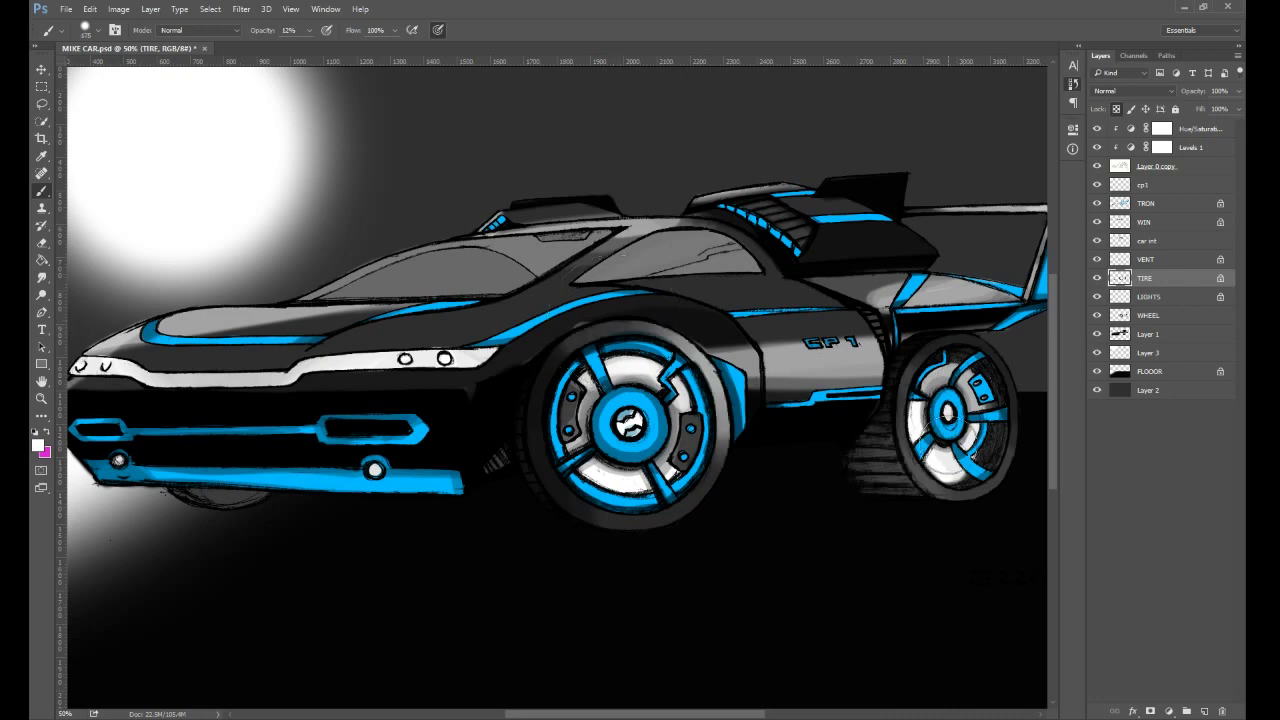
pyautogui.click(954, 491)
pyautogui.moveTo(909, 492)
pyautogui.mouseDown()
pyautogui.moveTo(1002, 502)
pyautogui.moveTo(832, 469)
pyautogui.mouseUp()
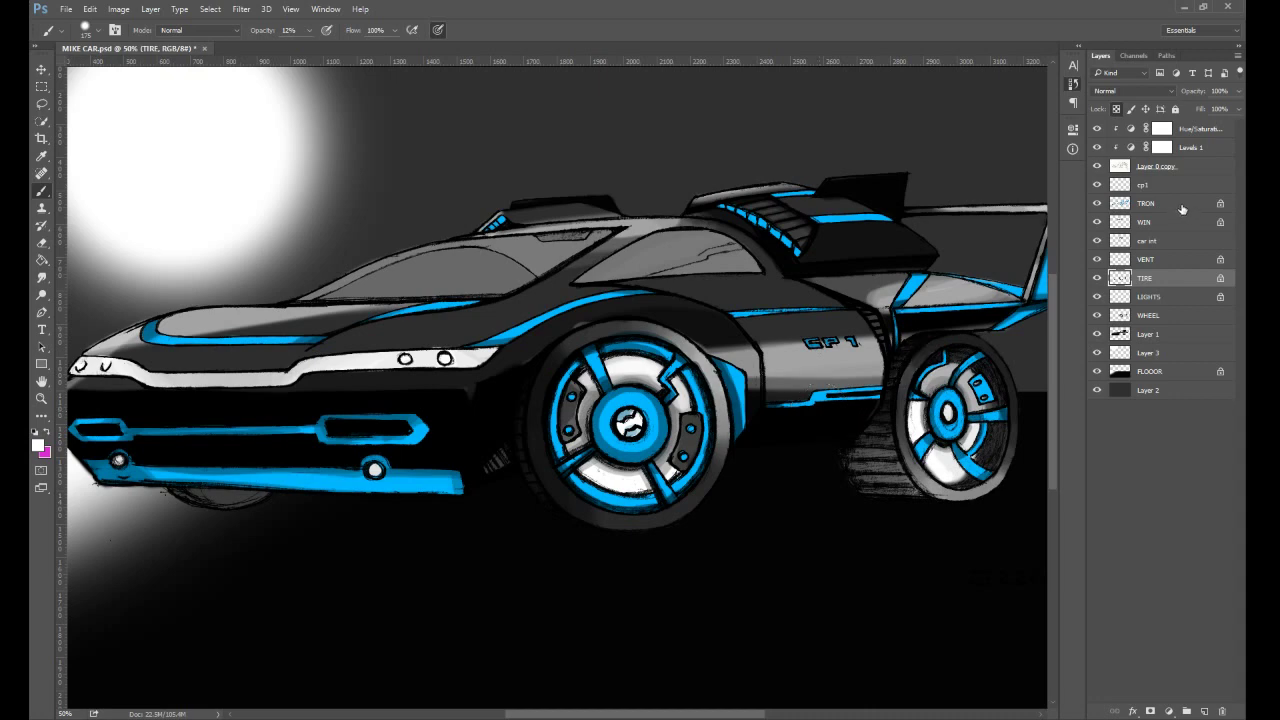
# - Lock Layer 1's transparent pixels, brush white highlights onto the rear fender, and brighten the front tire's lower sidewall on the TIRE layer
pyautogui.click(1174, 338)
pyautogui.press('/')
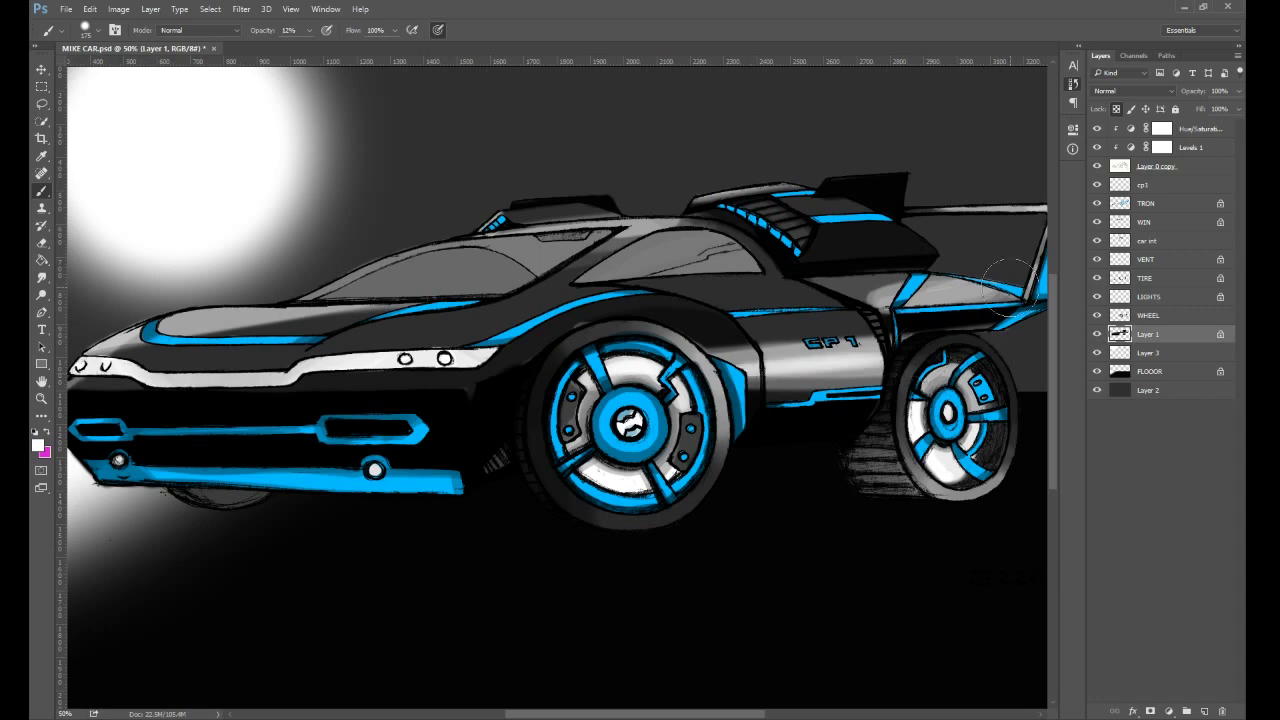
pyautogui.moveTo(988, 262)
pyautogui.mouseDown()
pyautogui.moveTo(928, 296)
pyautogui.moveTo(993, 266)
pyautogui.moveTo(934, 290)
pyautogui.moveTo(994, 268)
pyautogui.moveTo(961, 288)
pyautogui.mouseUp()
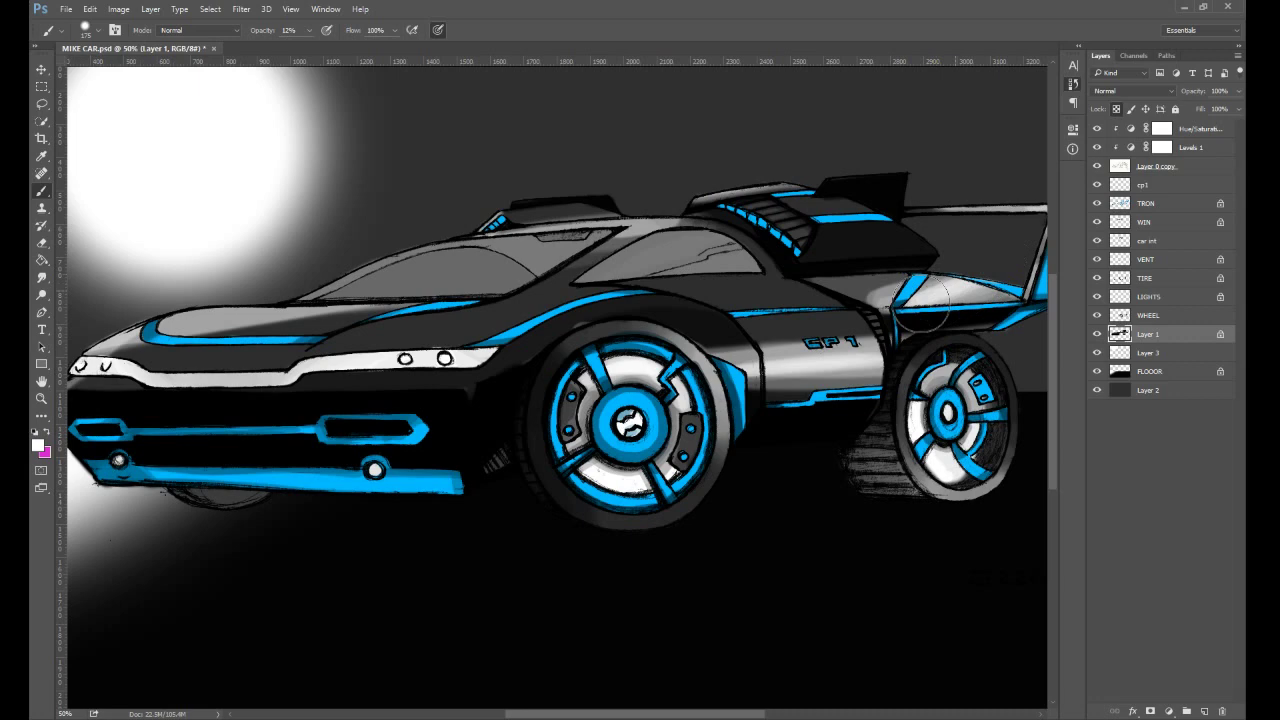
pyautogui.moveTo(921, 304); pyautogui.dragTo(968, 284)
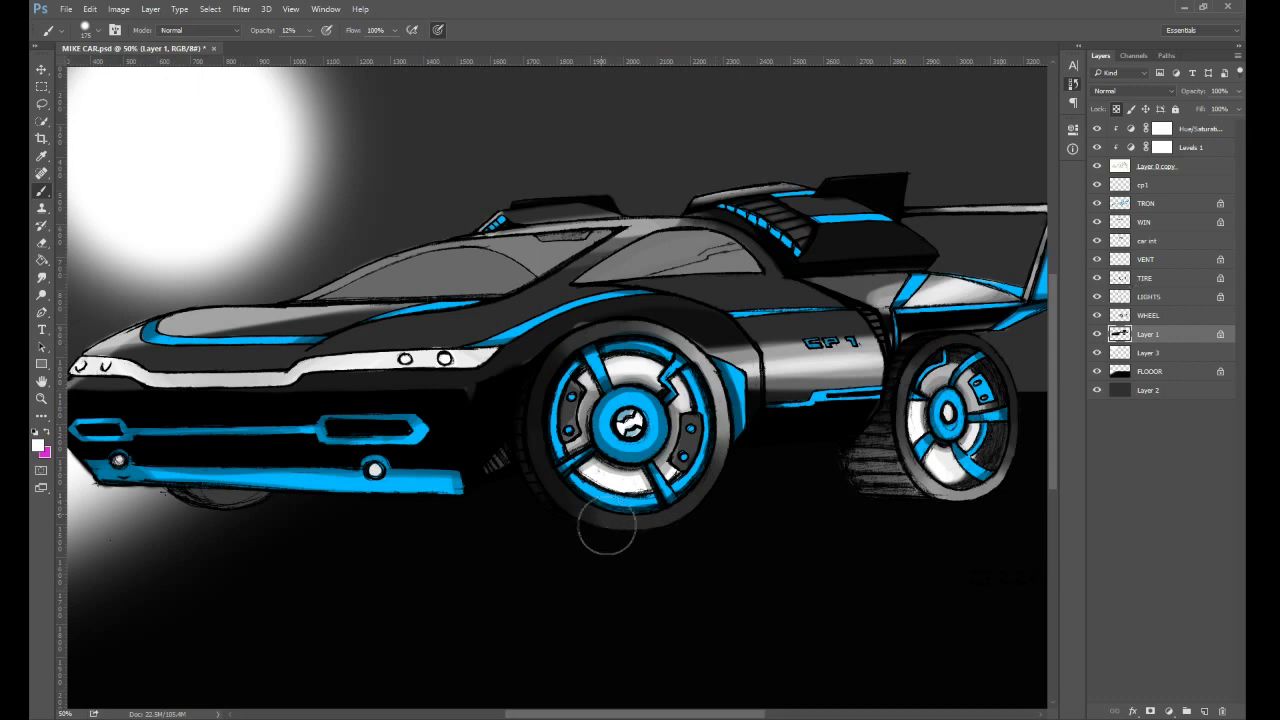
pyautogui.click(1158, 282)
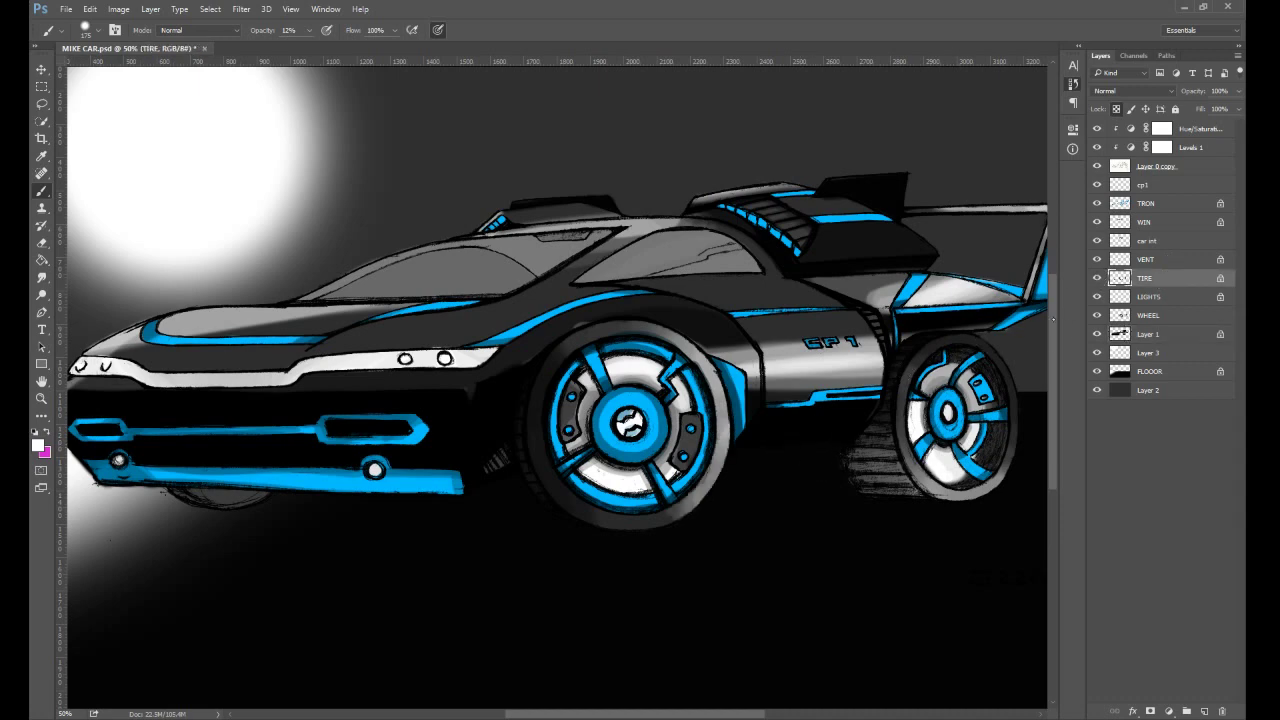
# - On the WHEEL layer, sample the dark body colour and softly shade the front wheel's white rim at 12% opacity
pyautogui.click(1167, 300)
pyautogui.click(1160, 316)
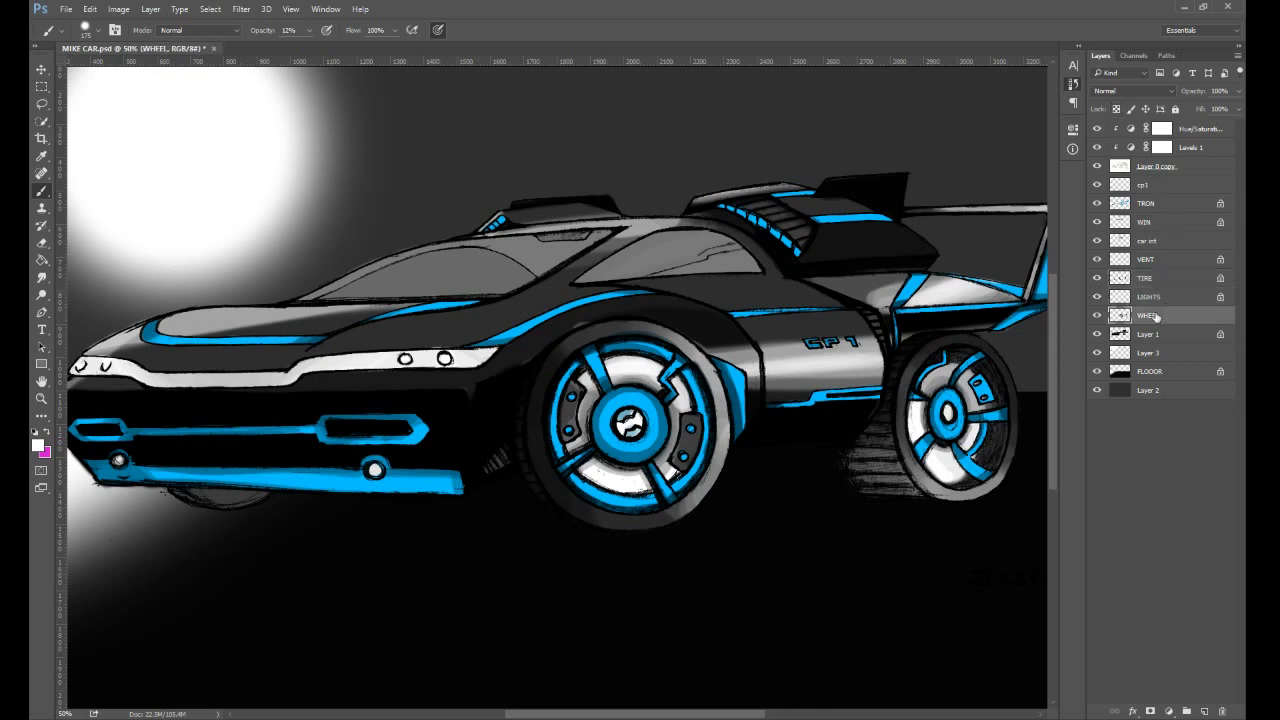
pyautogui.moveTo(578, 398); pyautogui.dragTo(614, 377)
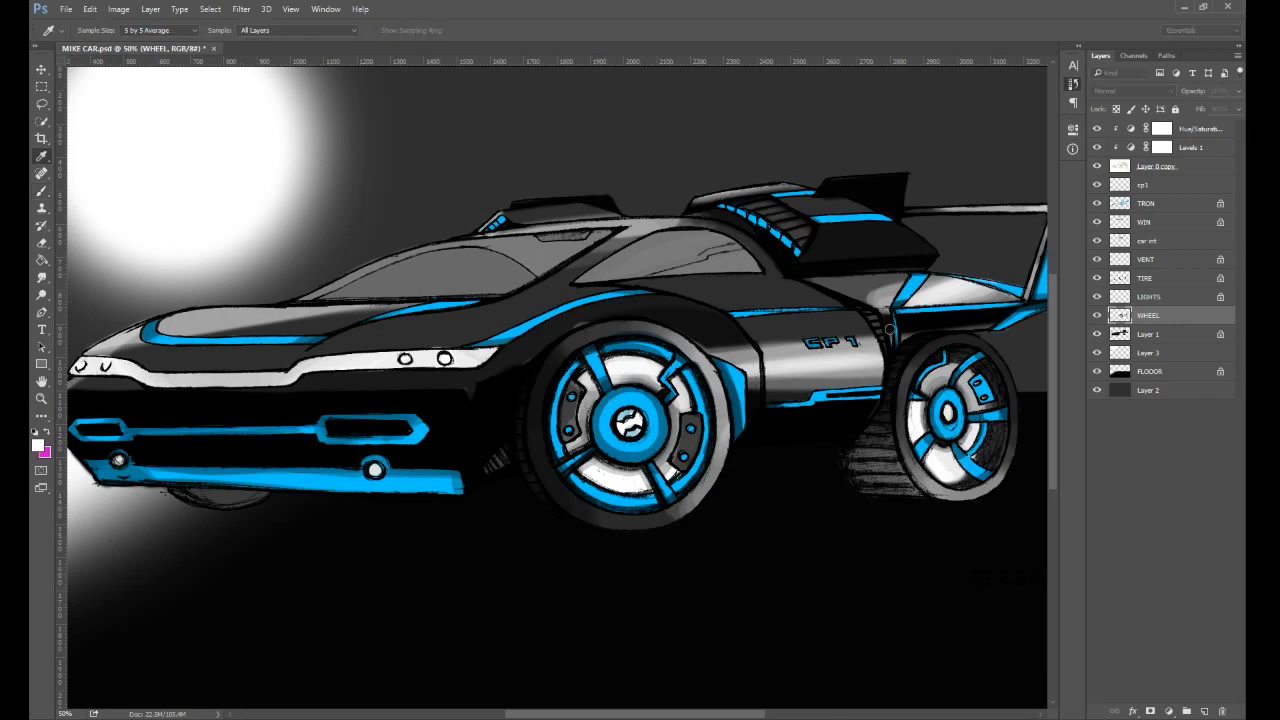
pyautogui.keyDown('alt'); pyautogui.click(839, 333); pyautogui.keyUp('alt')
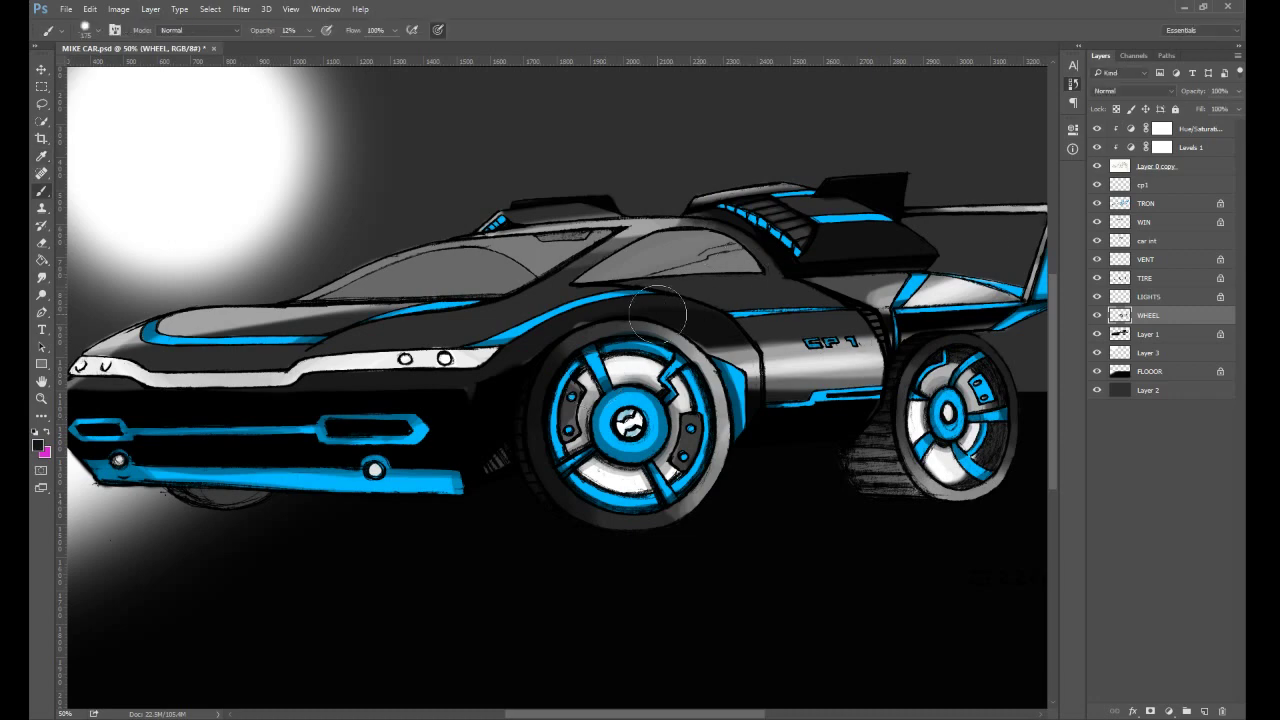
pyautogui.moveTo(584, 369); pyautogui.dragTo(589, 397)
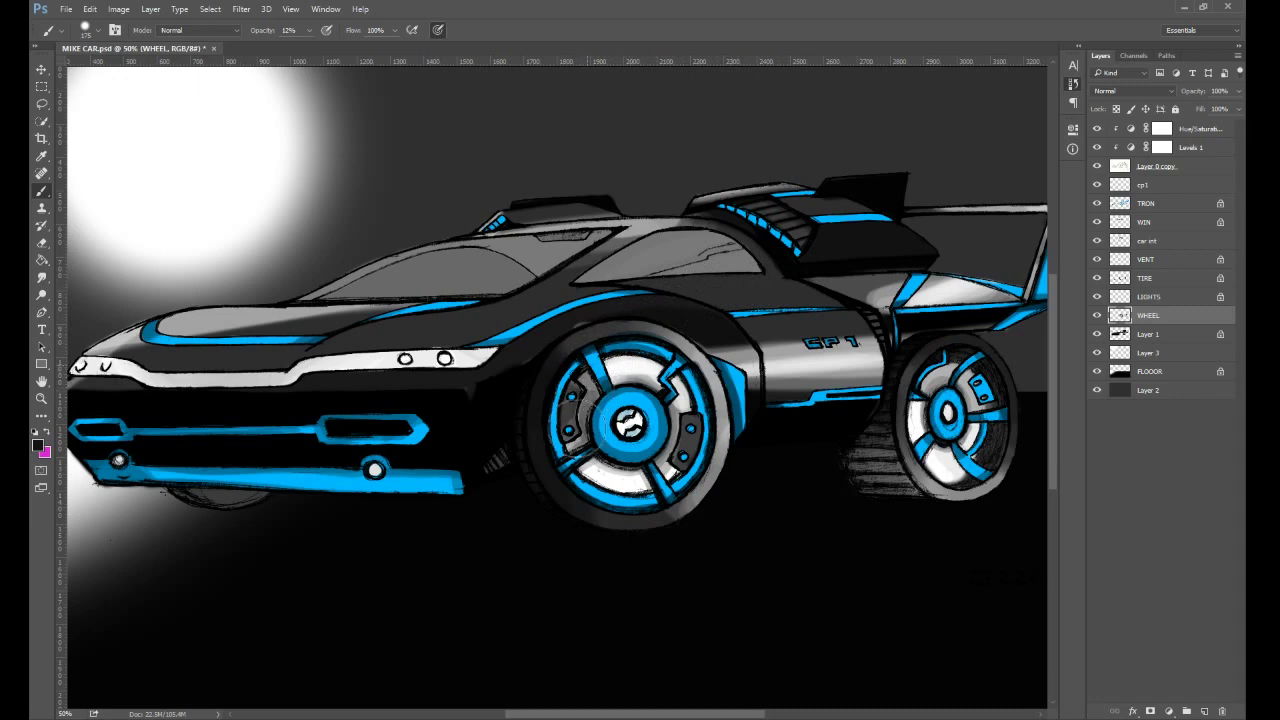
pyautogui.moveTo(583, 427)
pyautogui.mouseDown()
pyautogui.moveTo(612, 476)
pyautogui.moveTo(626, 340)
pyautogui.moveTo(680, 290)
pyautogui.mouseUp()
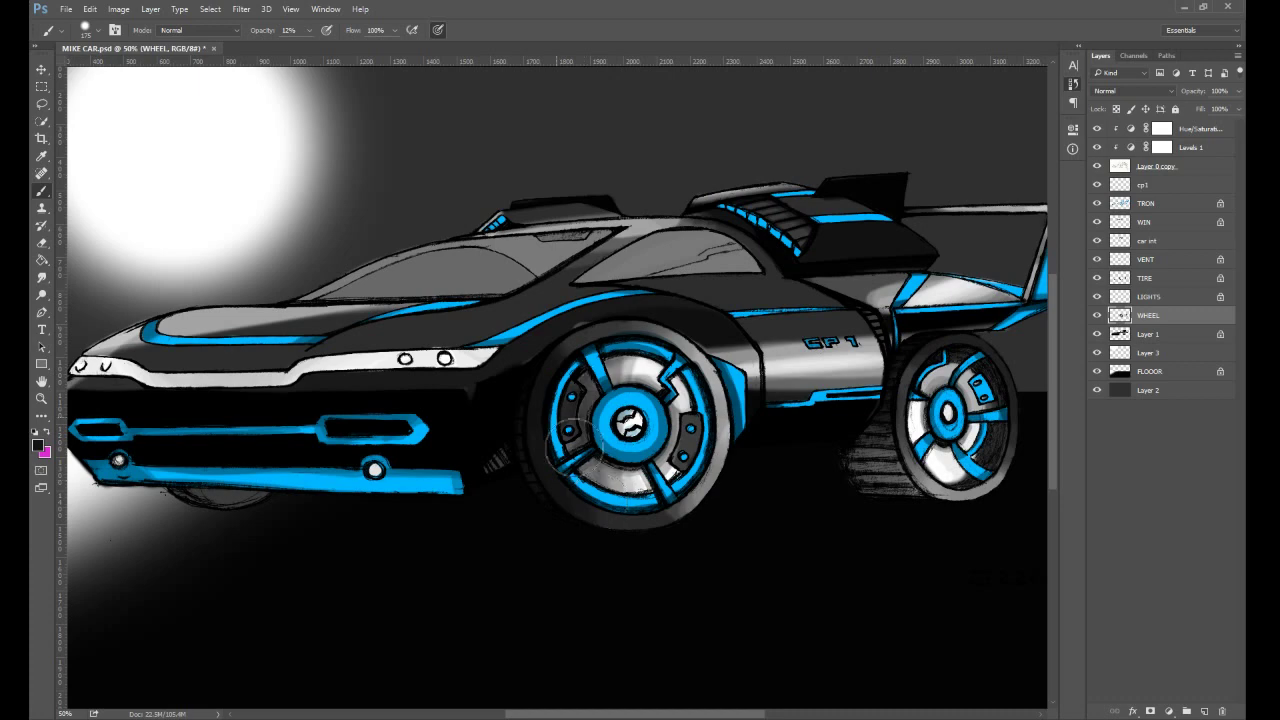
# - Toggle the WHEEL layer's visibility to examine which parts of the wheels it covers
pyautogui.click(1097, 316)
pyautogui.click(1097, 316)
pyautogui.click(1097, 316)
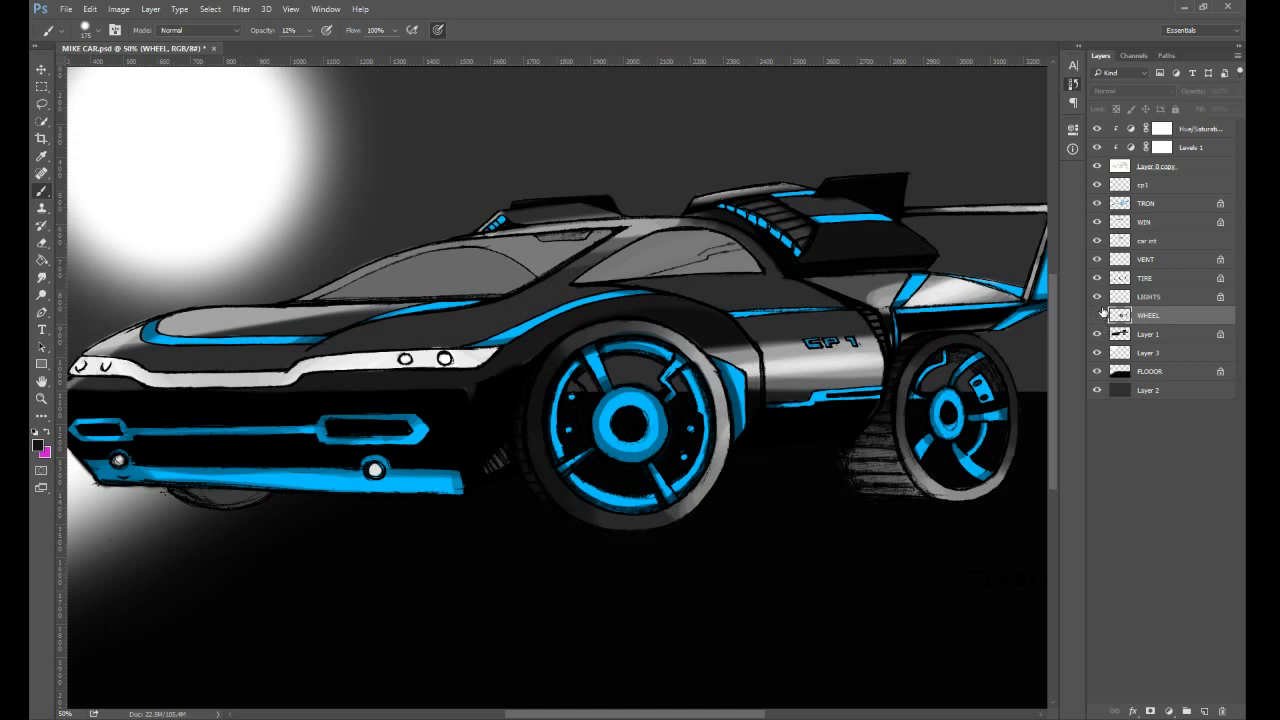
pyautogui.click(1097, 316)
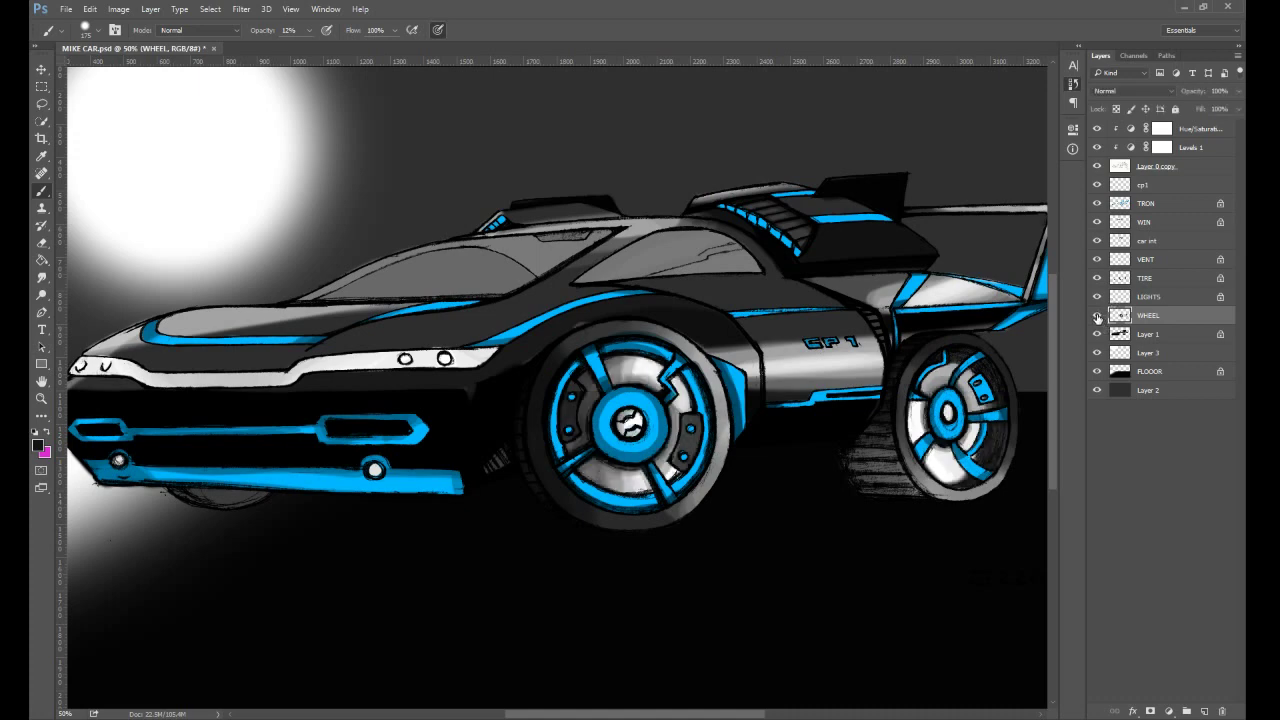
pyautogui.click(1097, 316)
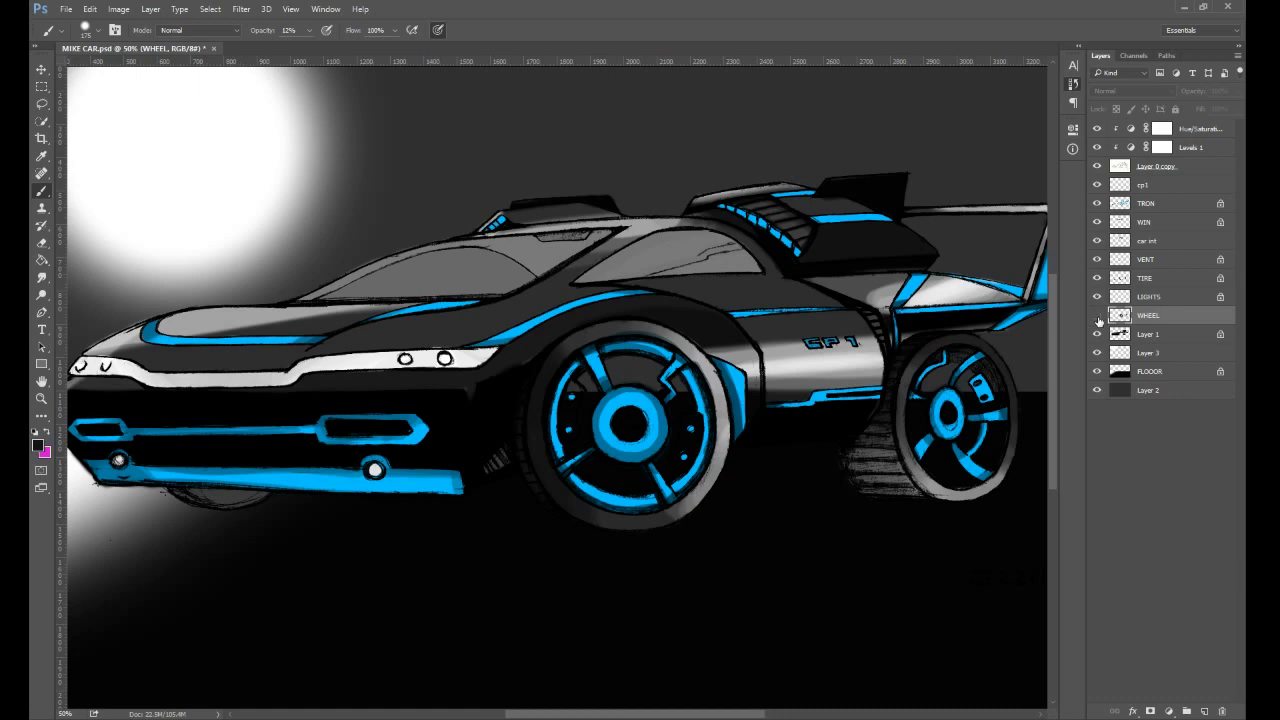
pyautogui.click(1097, 316)
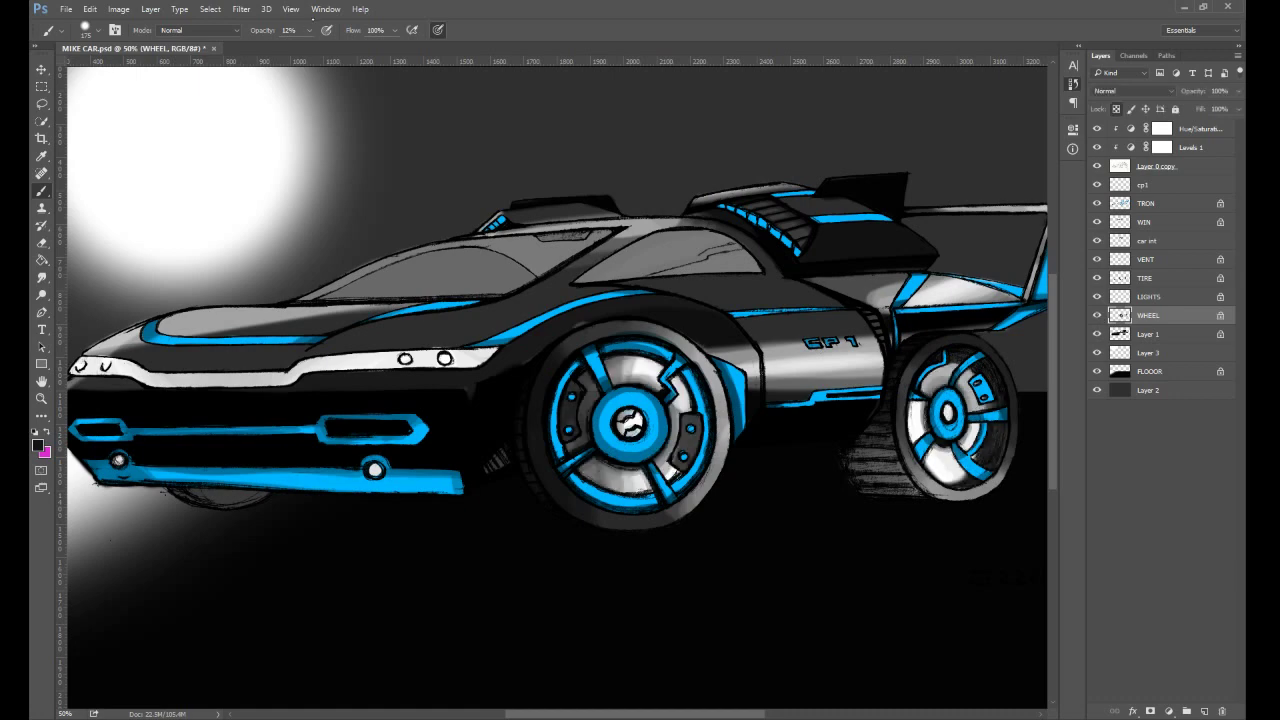
# - Raise the brush opacity to 100% and fill the WHEEL layer's existing pixels with the sampled dark colour
pyautogui.moveTo(345, 48); pyautogui.dragTo(375, 48)
pyautogui.moveTo(649, 367)
pyautogui.mouseDown()
pyautogui.moveTo(624, 450)
pyautogui.moveTo(589, 480)
pyautogui.moveTo(609, 450)
pyautogui.moveTo(619, 370)
pyautogui.moveTo(649, 350)
pyautogui.moveTo(678, 414)
pyautogui.mouseUp()
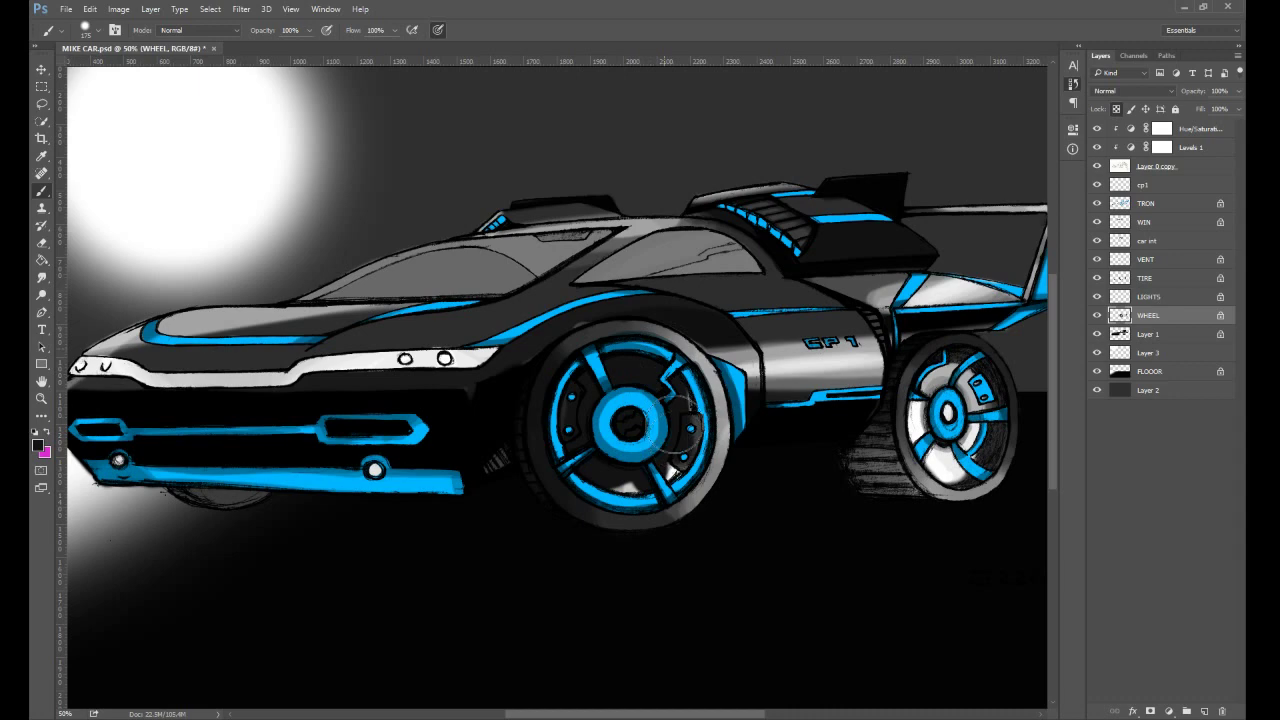
pyautogui.hotkey('alt', 'BackSpace')
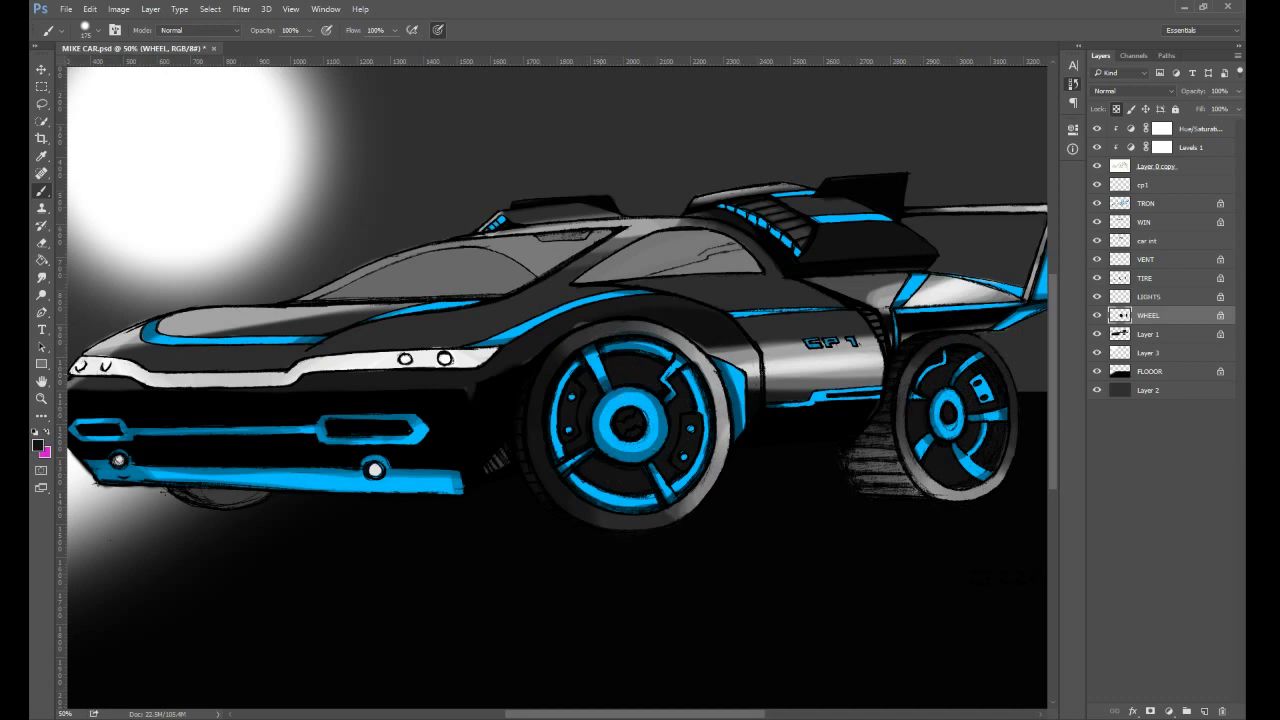
# - Set the brush blend mode to Normal and paint the front wheel's two bolt plates and hub emblem white
pyautogui.press('i')
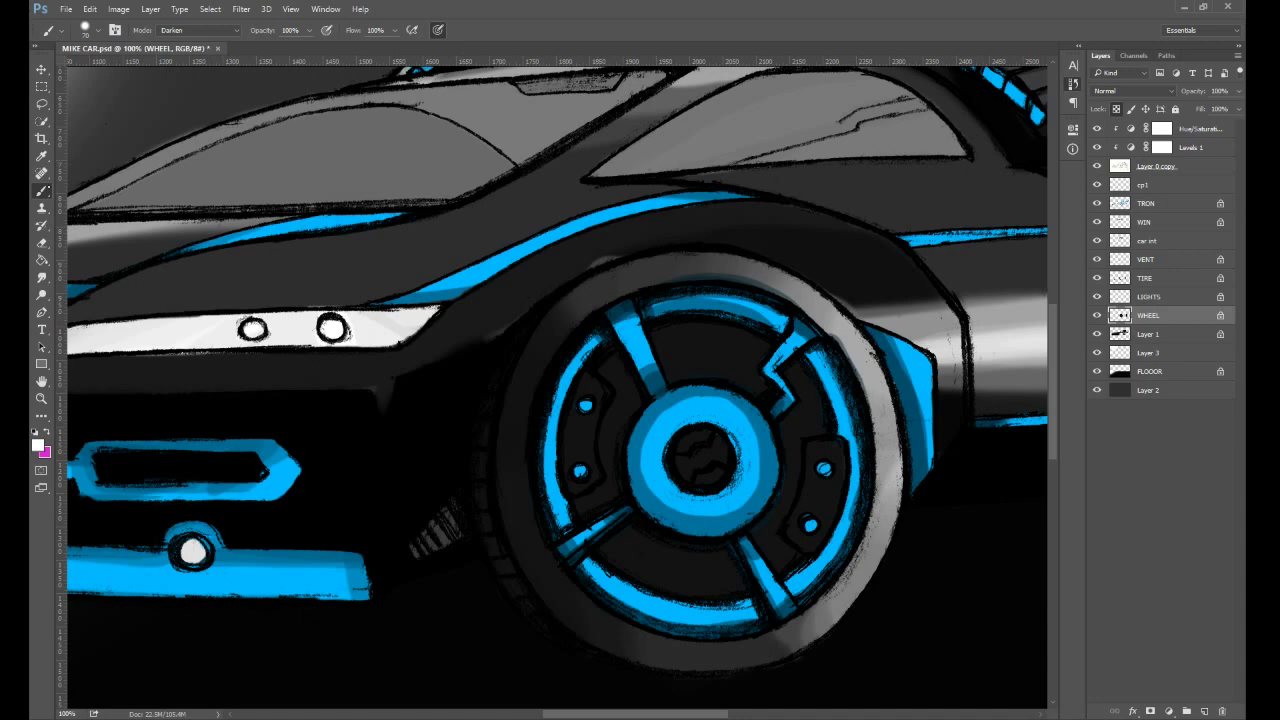
pyautogui.click(217, 30)
pyautogui.click(215, 47)
pyautogui.click(217, 30)
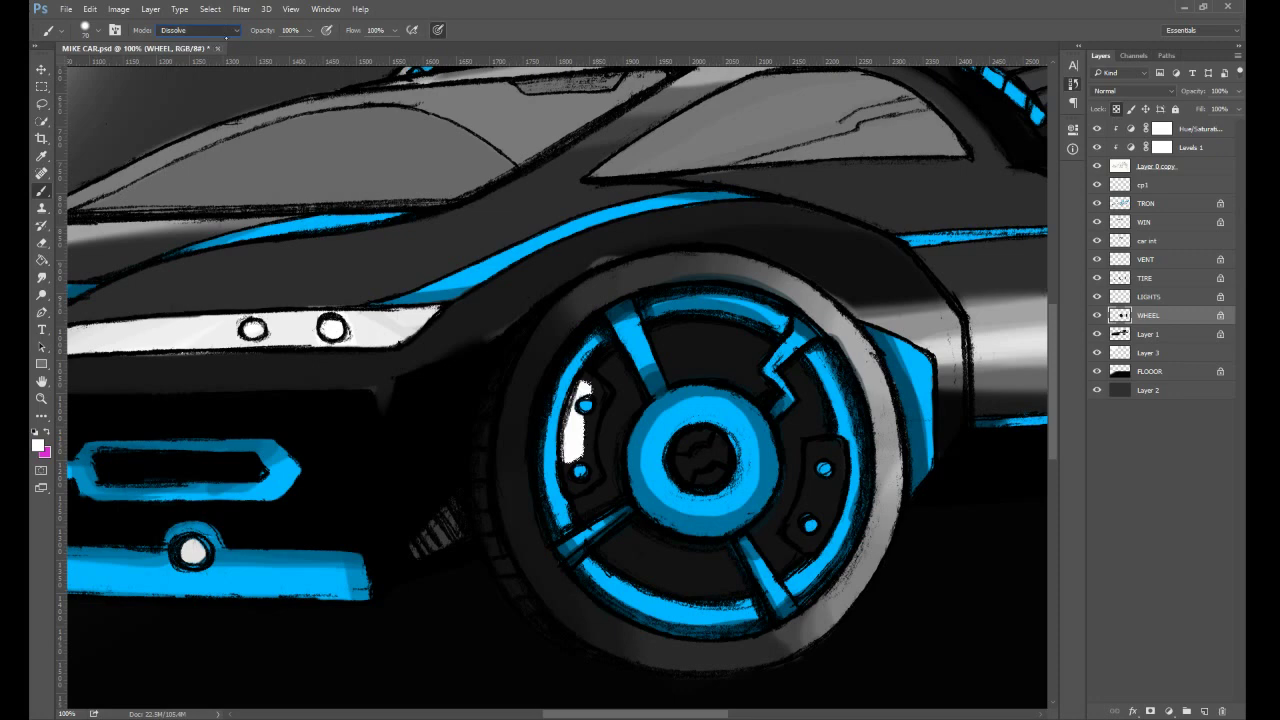
pyautogui.click(208, 42)
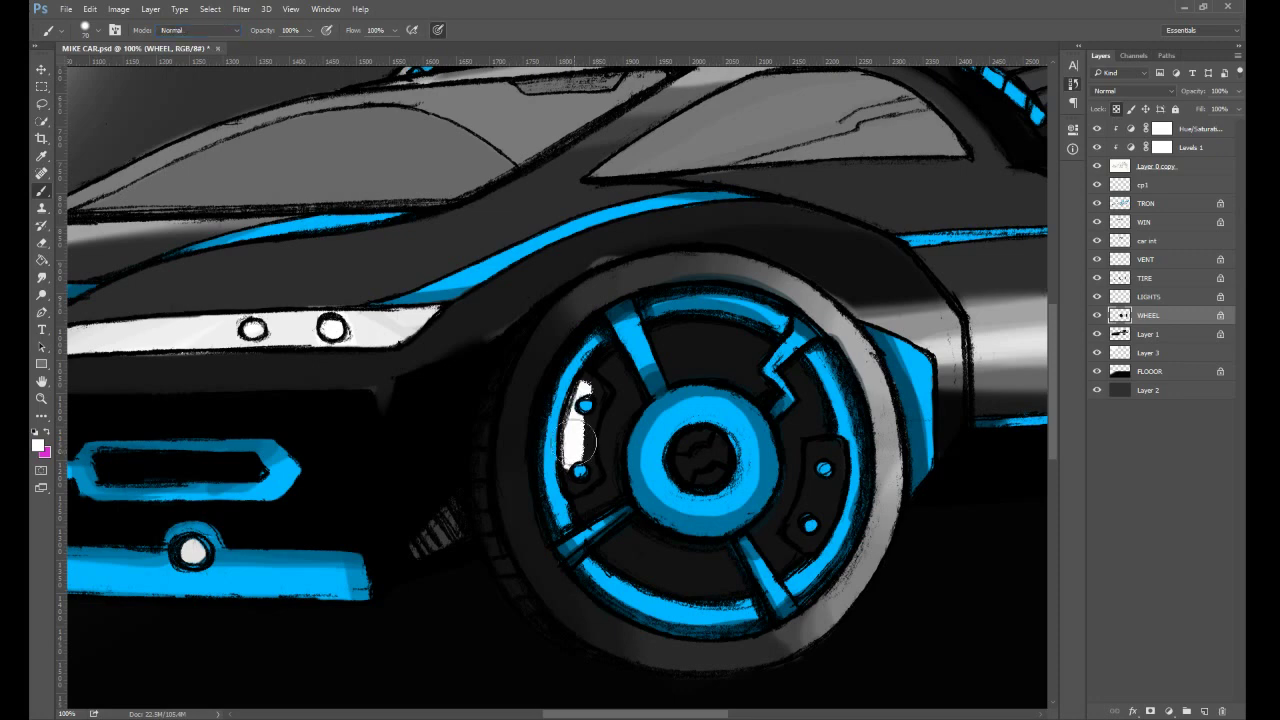
pyautogui.moveTo(580, 443)
pyautogui.mouseDown()
pyautogui.moveTo(608, 387)
pyautogui.moveTo(583, 449)
pyautogui.moveTo(586, 419)
pyautogui.moveTo(580, 483)
pyautogui.mouseUp()
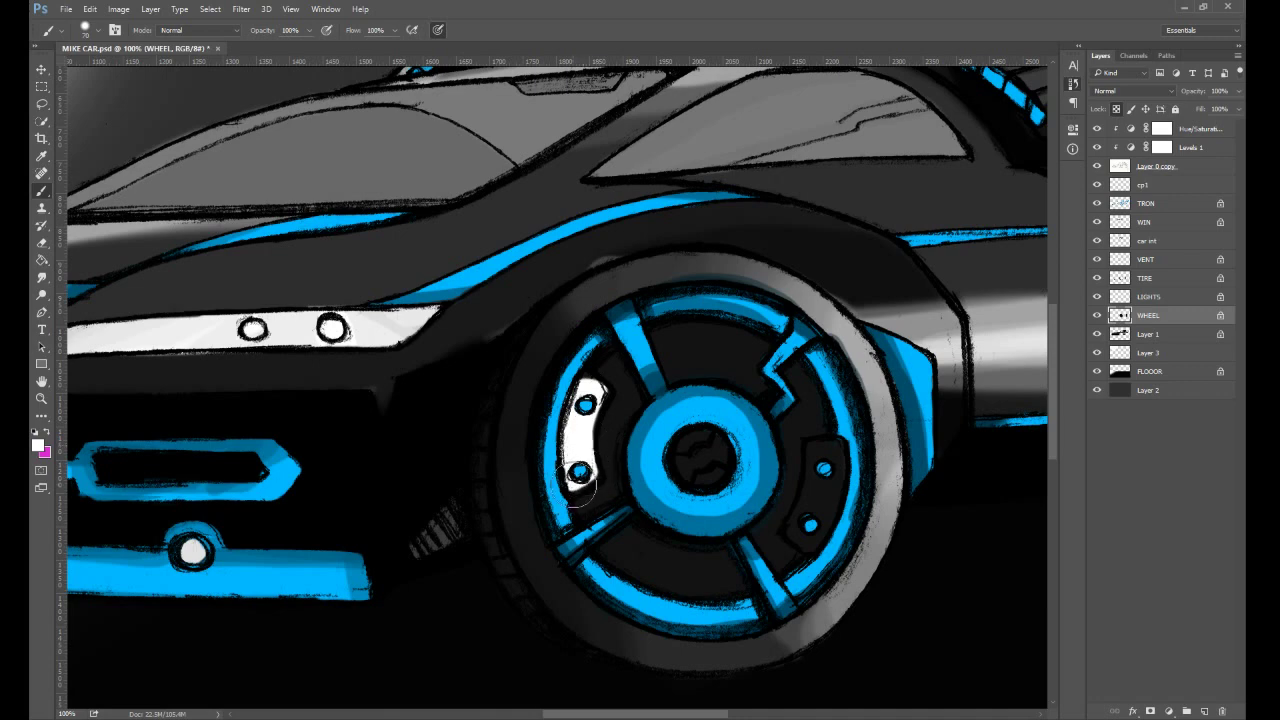
pyautogui.moveTo(812, 450)
pyautogui.mouseDown()
pyautogui.moveTo(835, 452)
pyautogui.moveTo(825, 520)
pyautogui.moveTo(805, 548)
pyautogui.mouseUp()
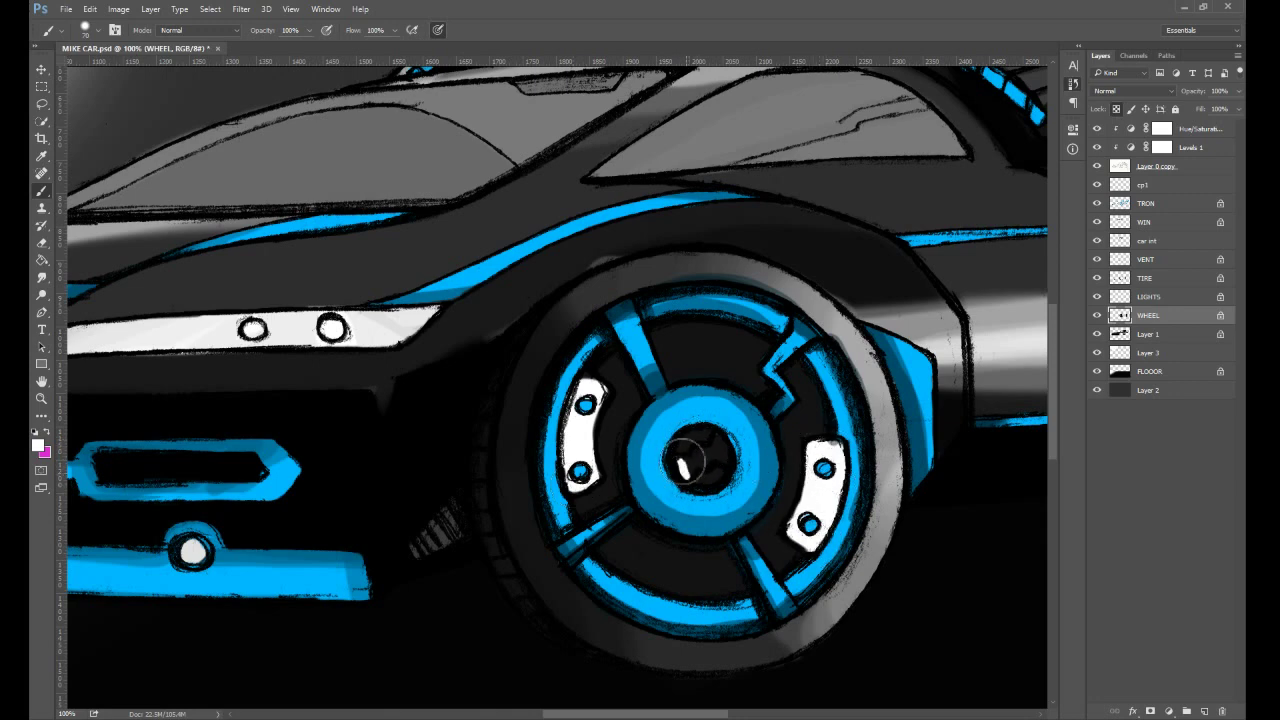
pyautogui.moveTo(682, 468); pyautogui.dragTo(707, 460)
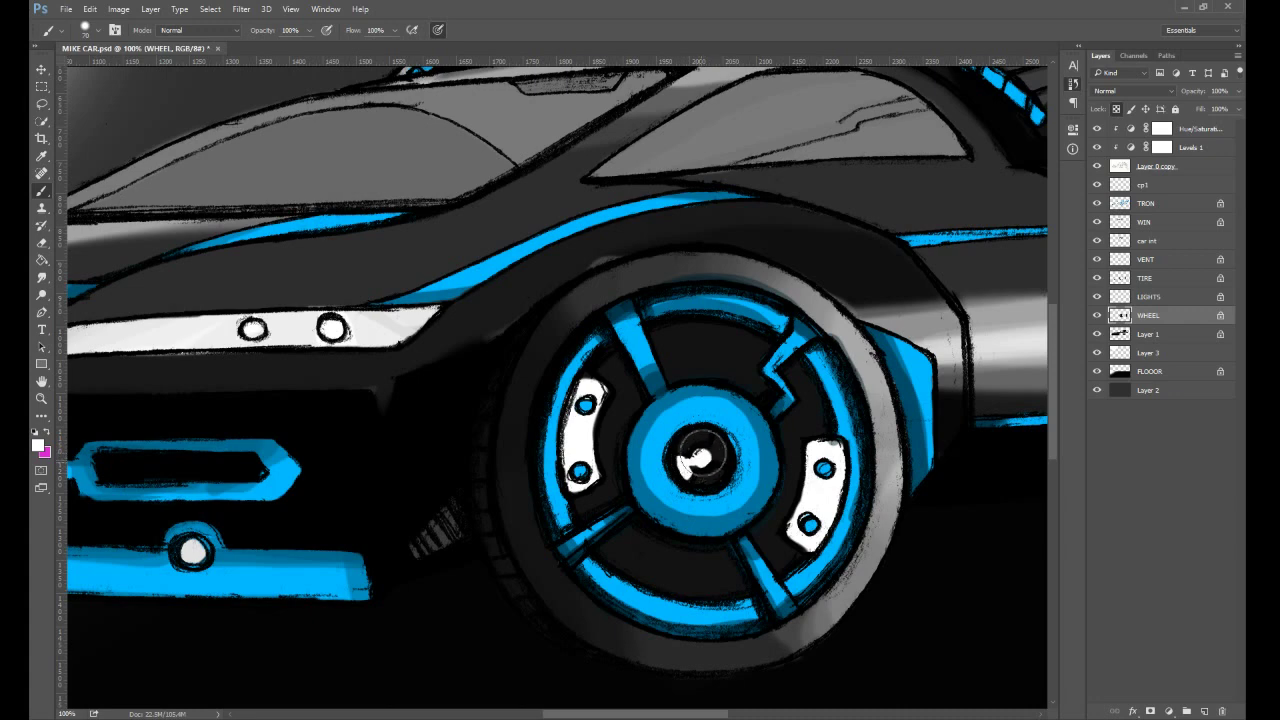
pyautogui.moveTo(704, 452); pyautogui.dragTo(702, 448)
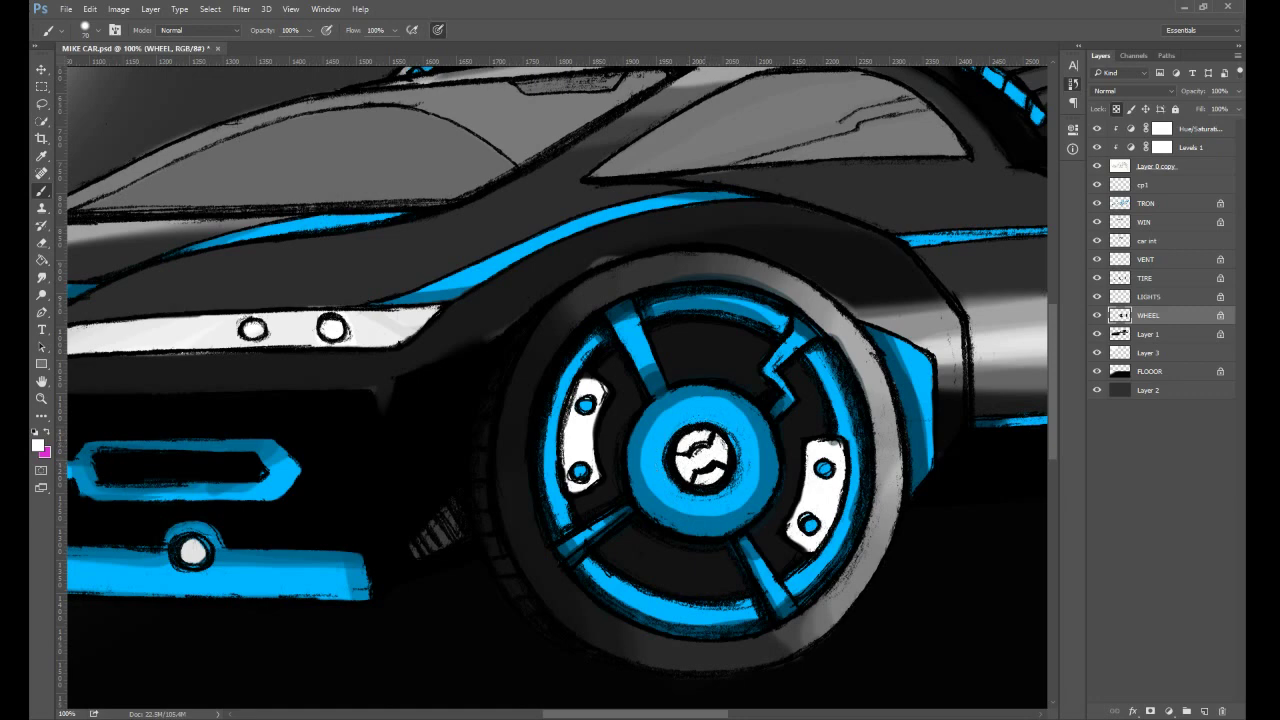
# - Sample the dark colour from the rear hub, paint over the middle of the front hub emblem, and save the file
pyautogui.moveTo(990, 440); pyautogui.dragTo(445, 458)
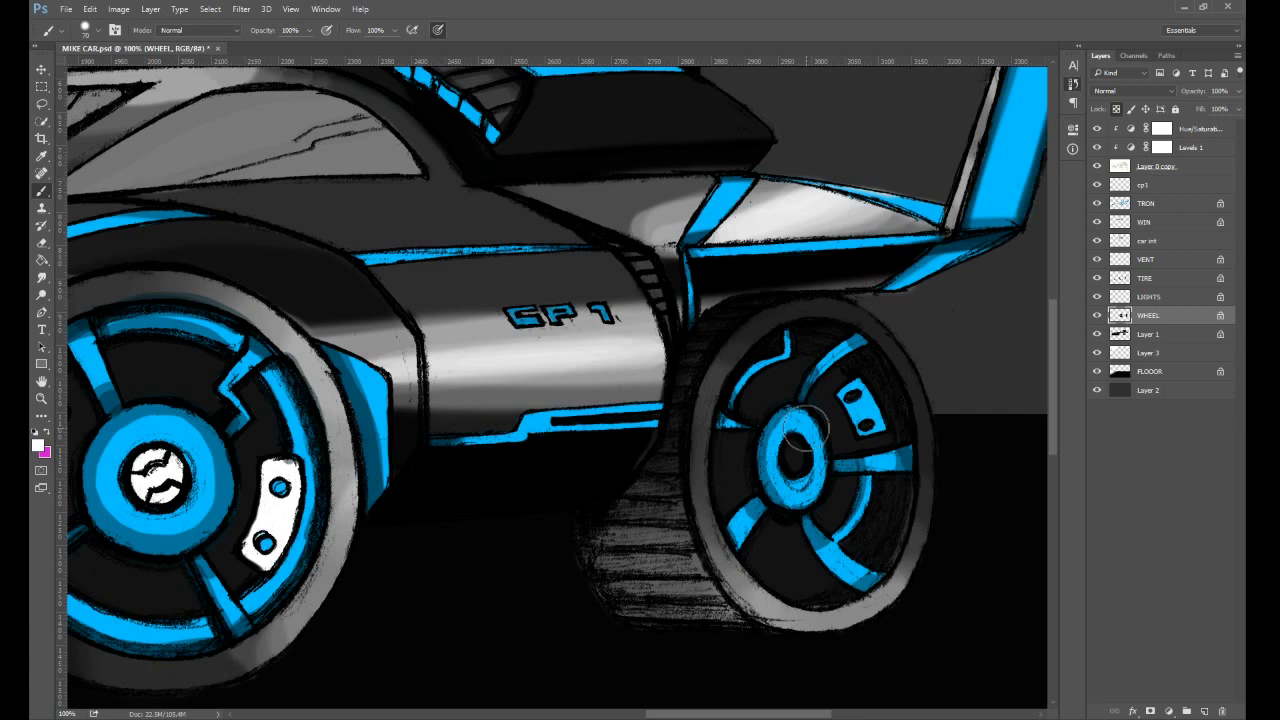
pyautogui.keyDown('alt'); pyautogui.click(798, 450); pyautogui.keyUp('alt')
pyautogui.moveTo(140, 478)
pyautogui.mouseDown()
pyautogui.moveTo(162, 478)
pyautogui.moveTo(141, 497)
pyautogui.moveTo(175, 463)
pyautogui.moveTo(174, 483)
pyautogui.moveTo(176, 456)
pyautogui.mouseUp()
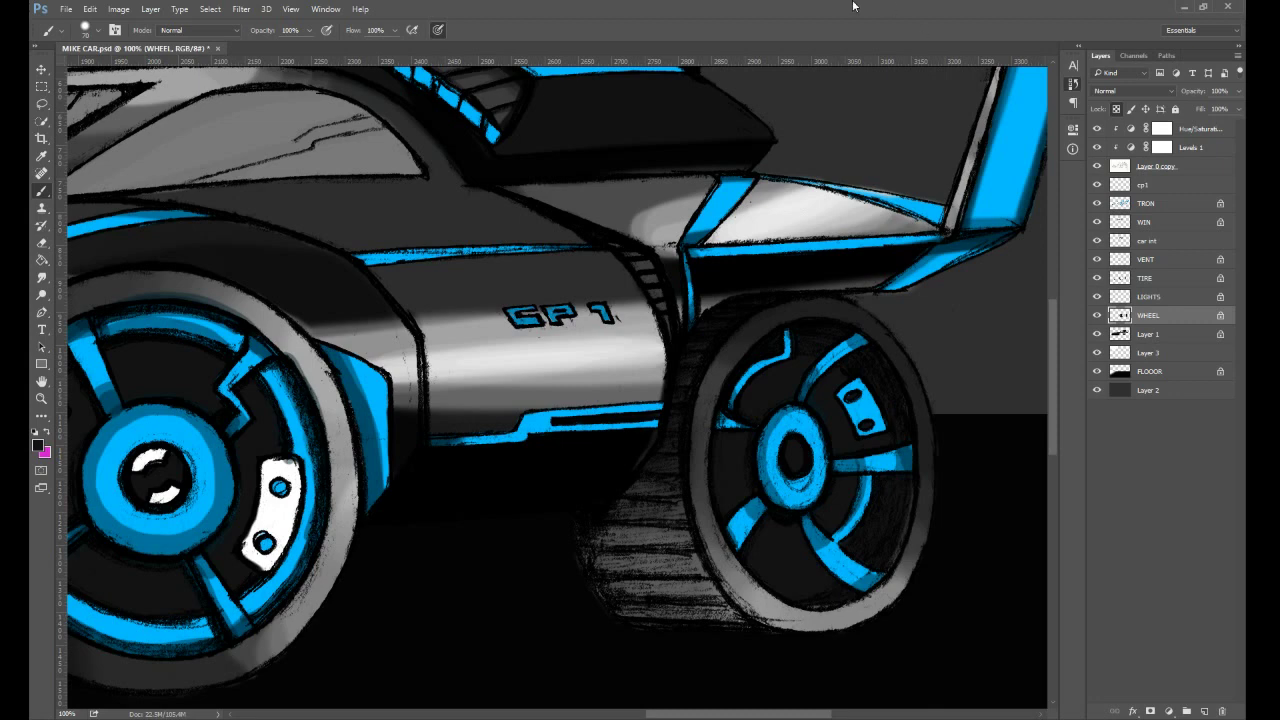
pyautogui.hotkey('ctrl', 's')
# - Darken the side vent slats ahead of the rear wheel on the VENT layer
pyautogui.click(1160, 334)
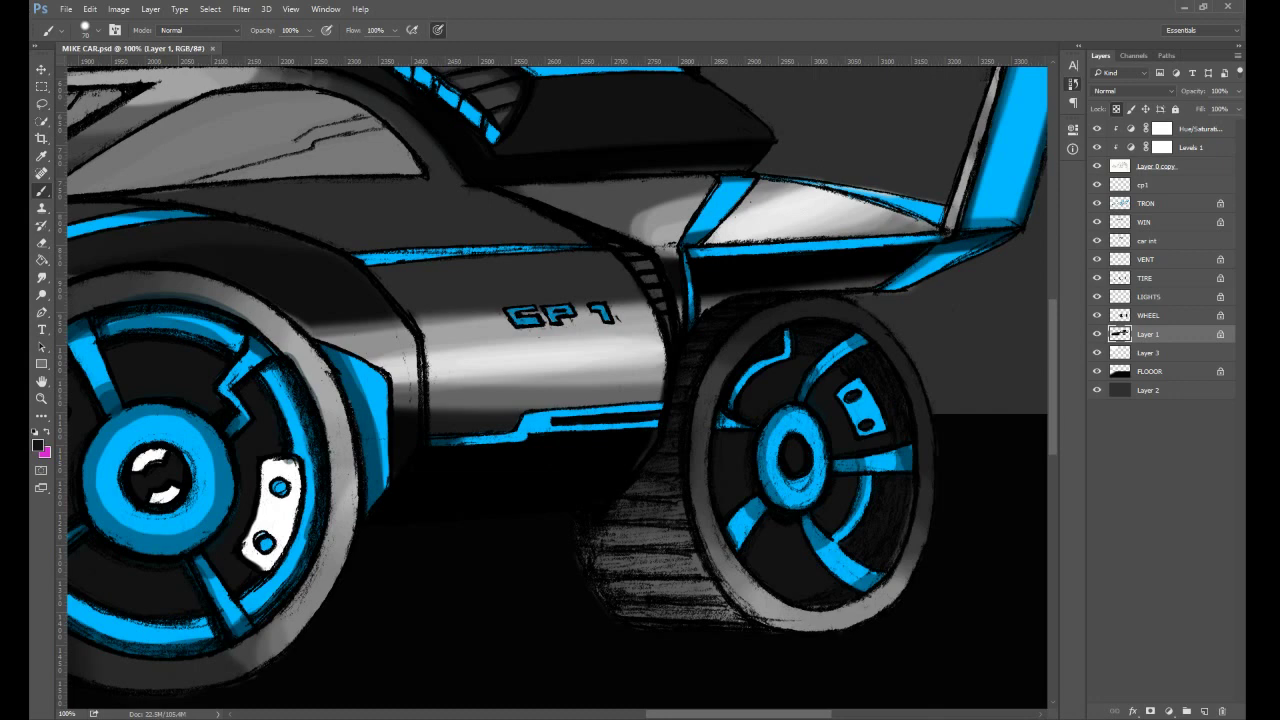
pyautogui.click(1160, 259)
pyautogui.moveTo(640, 270)
pyautogui.mouseDown()
pyautogui.moveTo(628, 251)
pyautogui.moveTo(660, 301)
pyautogui.moveTo(617, 249)
pyautogui.moveTo(663, 297)
pyautogui.moveTo(672, 345)
pyautogui.moveTo(615, 235)
pyautogui.mouseUp()
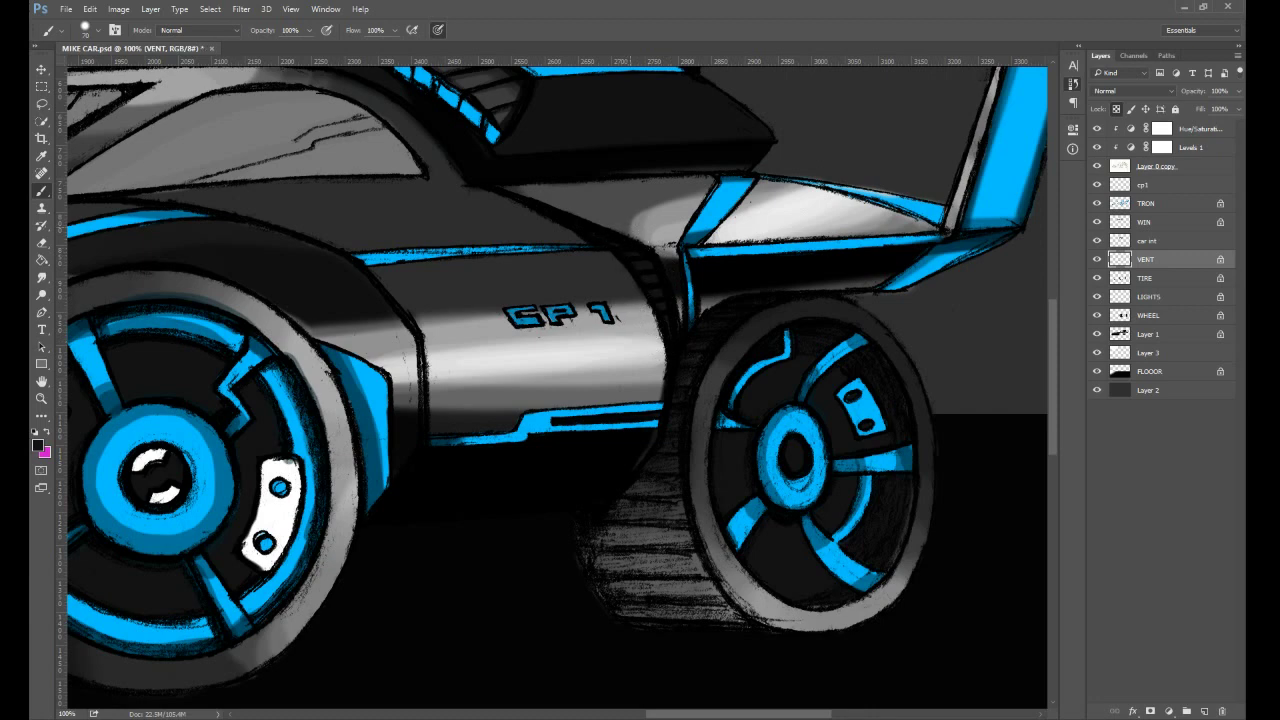
# - On the WHEEL layer, shade the front wheel's spokes and white bolt plates using a 175 px dark brush at 45% opacity
pyautogui.hotkey('ctrl', '-')
pyautogui.hotkey('ctrl', '-')
pyautogui.hotkey('ctrl', '-')
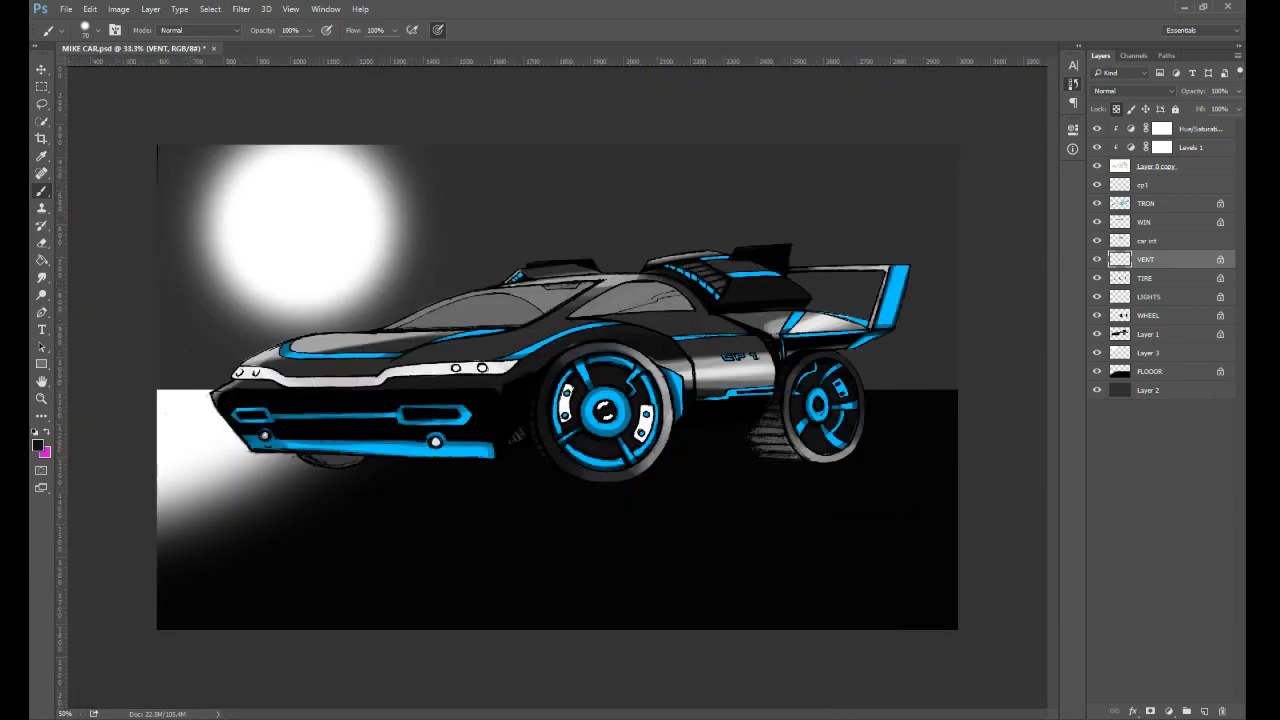
pyautogui.hotkey('ctrl', '+')
pyautogui.hotkey('ctrl', '+')
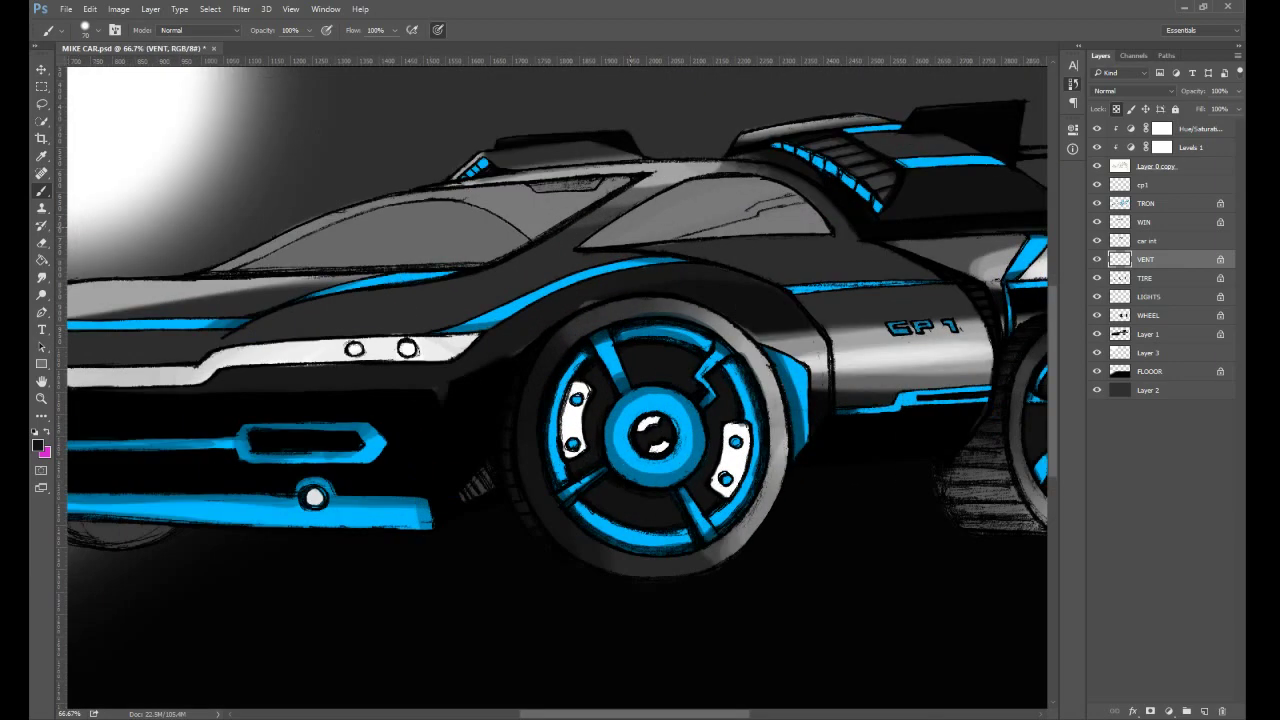
pyautogui.hotkey('ctrl', '+')
pyautogui.hotkey('ctrl', '-')
pyautogui.click(1166, 315)
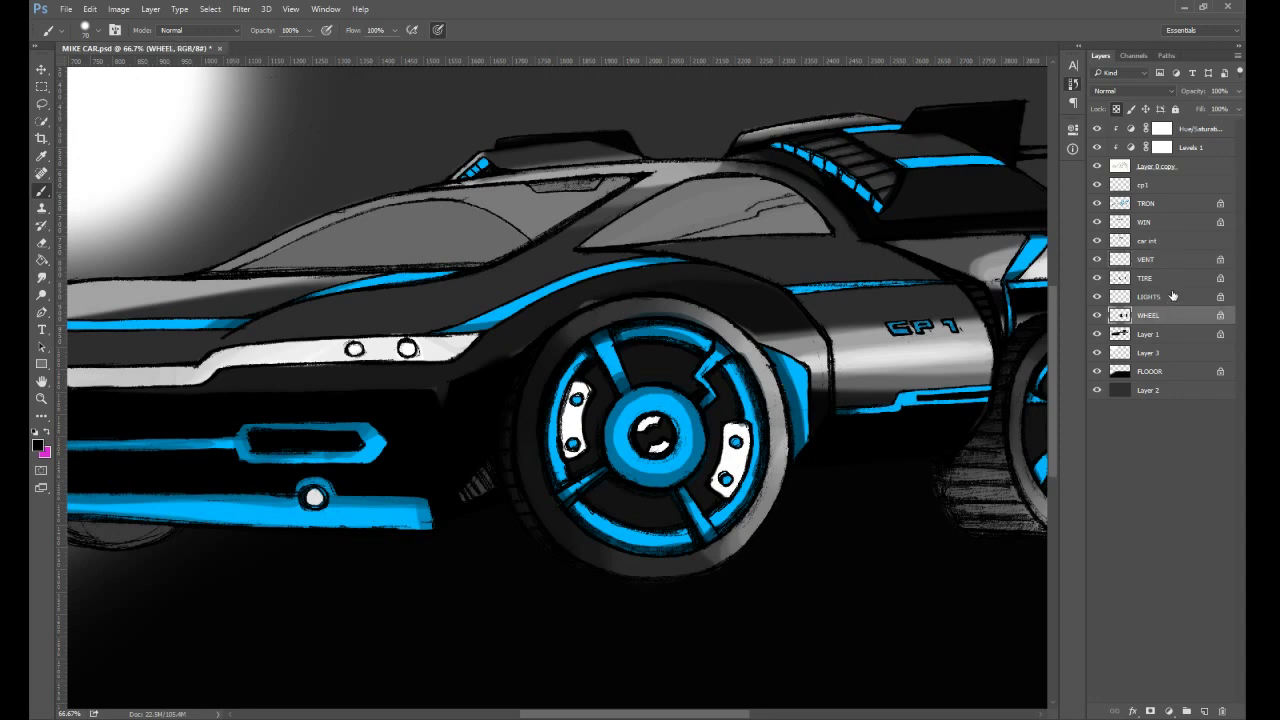
pyautogui.press(']')
pyautogui.press(']')
pyautogui.press(']')
pyautogui.press(']')
pyautogui.press(']')
pyautogui.press(']')
pyautogui.press(']')
pyautogui.press(']')
pyautogui.press(']')
pyautogui.press(']')
pyautogui.press(']')
pyautogui.press(']')
pyautogui.press(']')
pyautogui.press(']')
pyautogui.moveTo(650, 398)
pyautogui.mouseDown()
pyautogui.moveTo(615, 396)
pyautogui.moveTo(605, 469)
pyautogui.moveTo(651, 494)
pyautogui.moveTo(706, 455)
pyautogui.mouseUp()
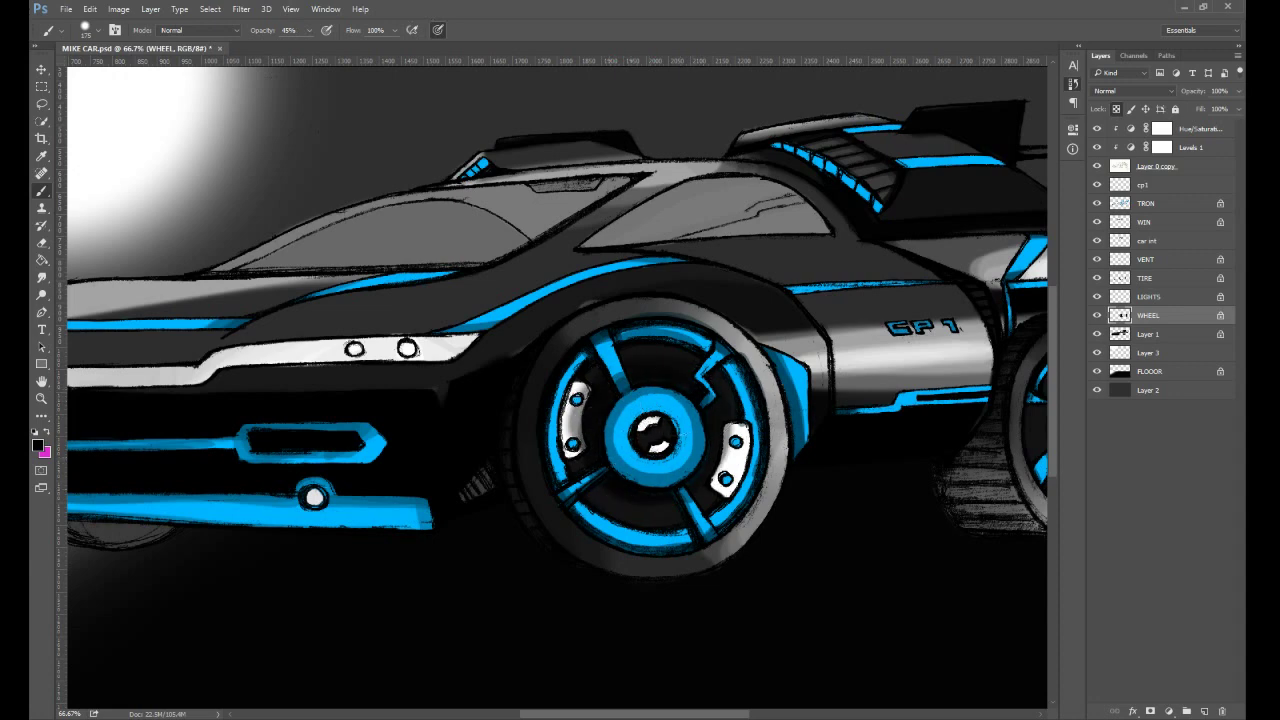
# - Unlock the WHEEL layer's transparent pixels and add a new layer named GLO at the top of the layer stack
pyautogui.hscroll(5, 640, 415)
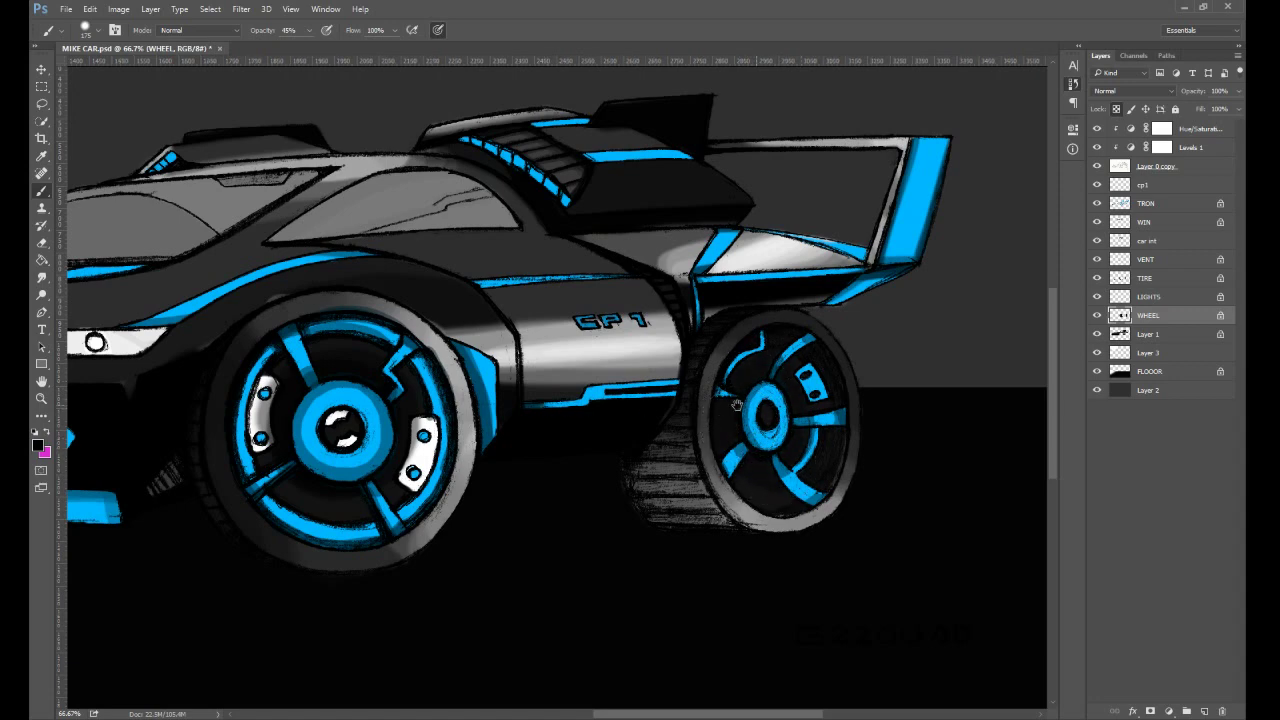
pyautogui.moveTo(737, 405); pyautogui.dragTo(875, 408)
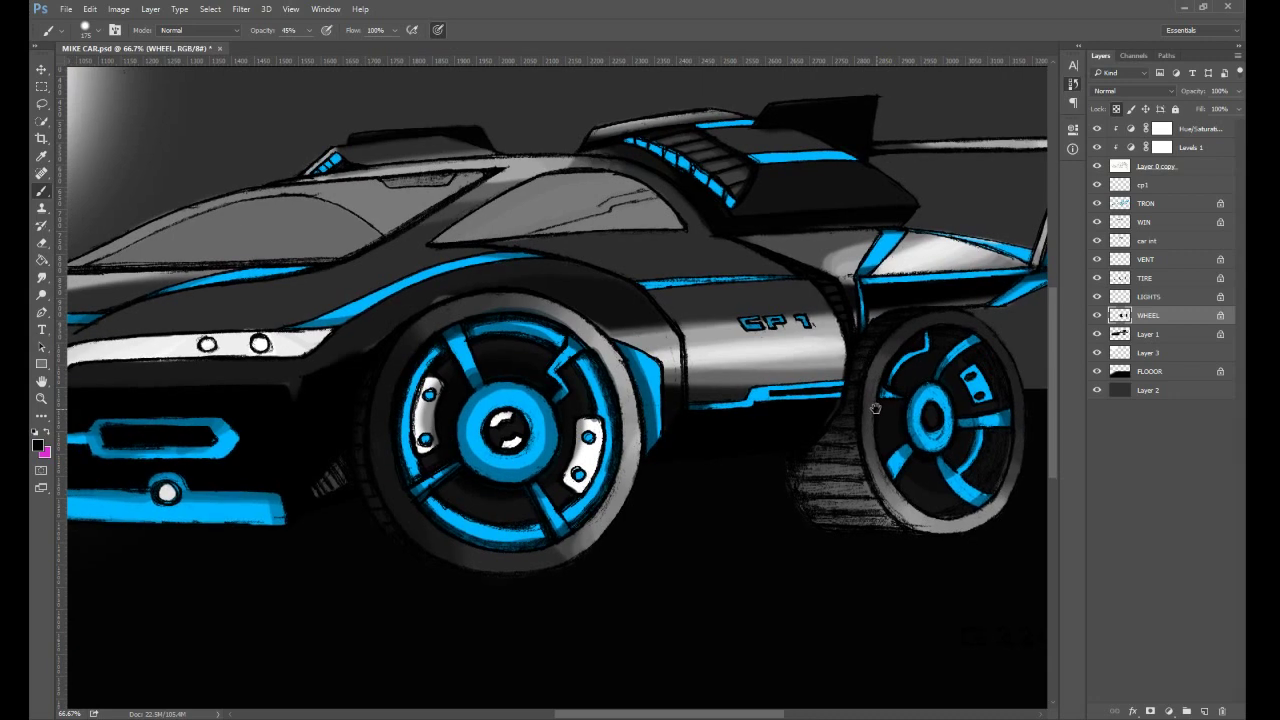
pyautogui.press('e')
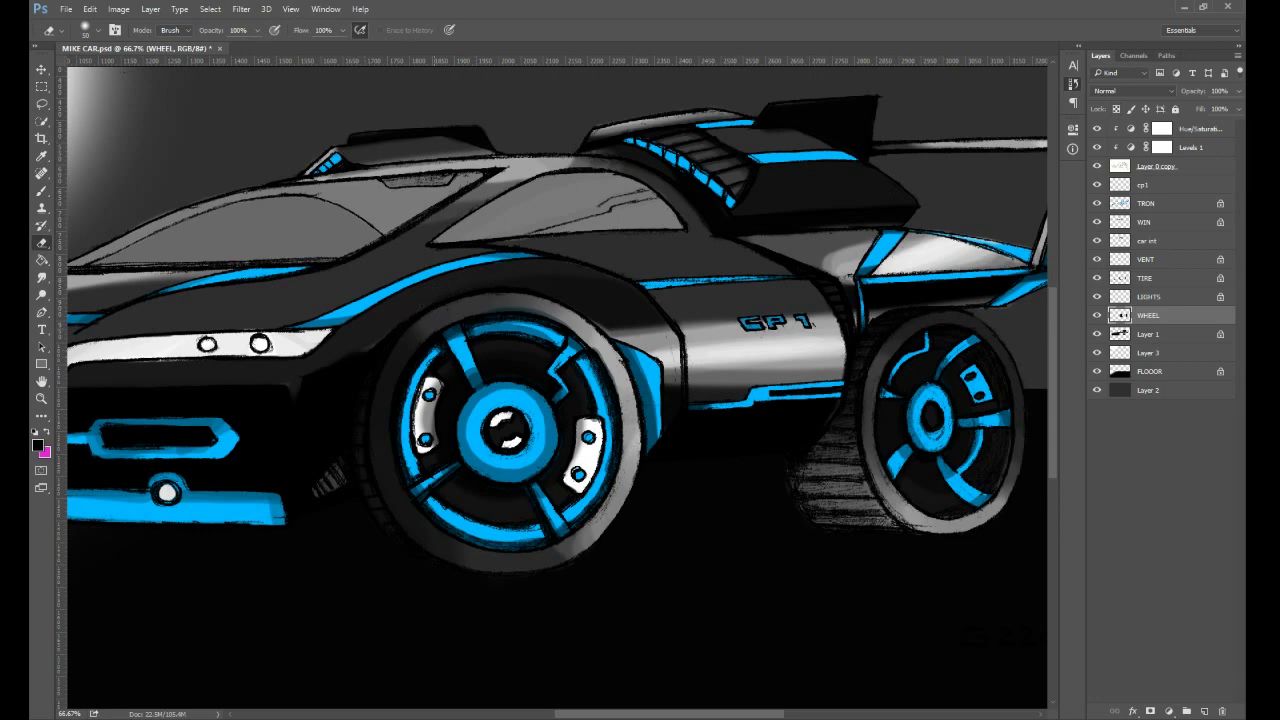
pyautogui.press('/')
pyautogui.hotkey('ctrl', 'shift', 'alt', 'n')
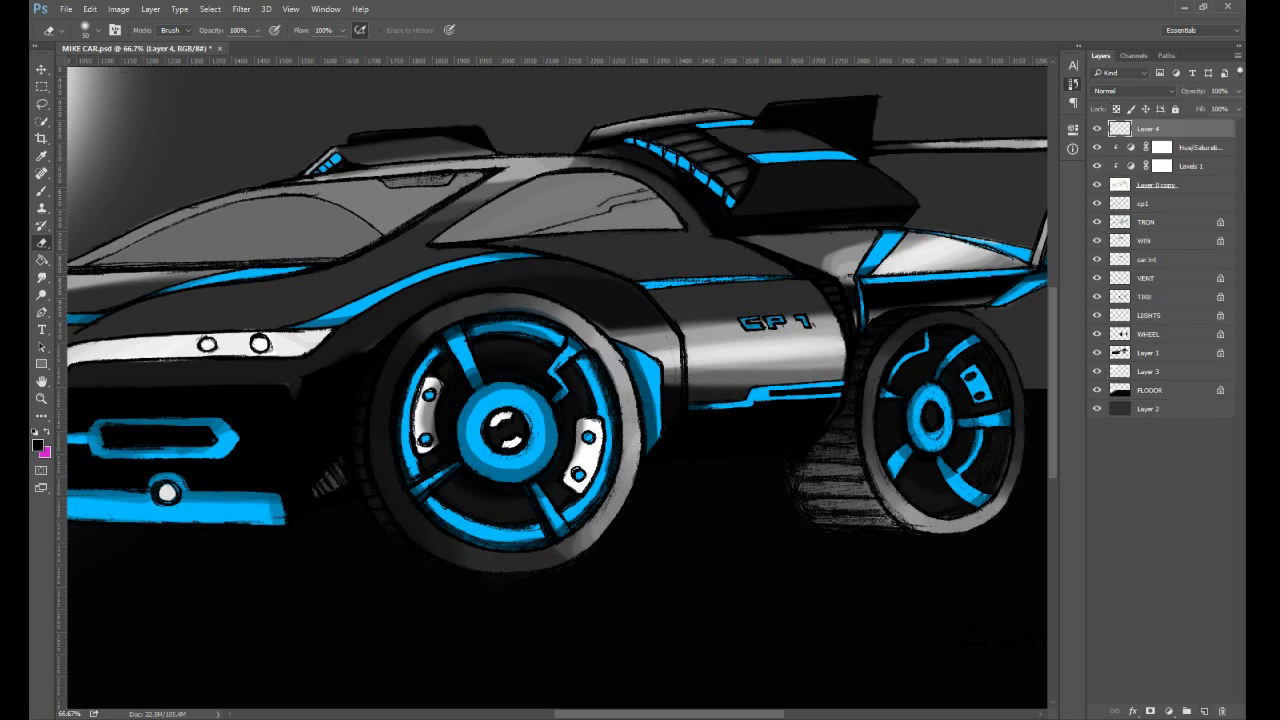
pyautogui.doubleClick(1149, 131)
pyautogui.write('GLO')
pyautogui.press('Return')
# - On the TRON layer, choose a brighter cyan and paint the front bumper's lower strip with the brush at 99% opacity
pyautogui.click(1160, 228)
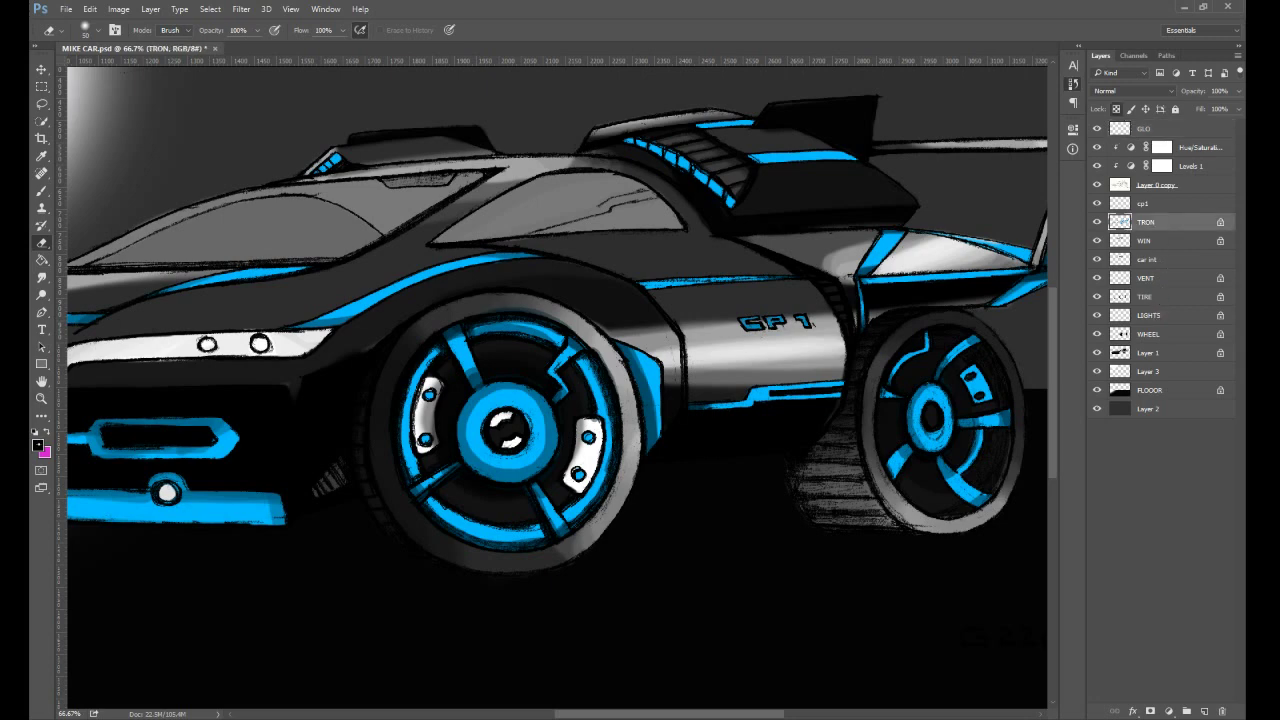
pyautogui.press('i')
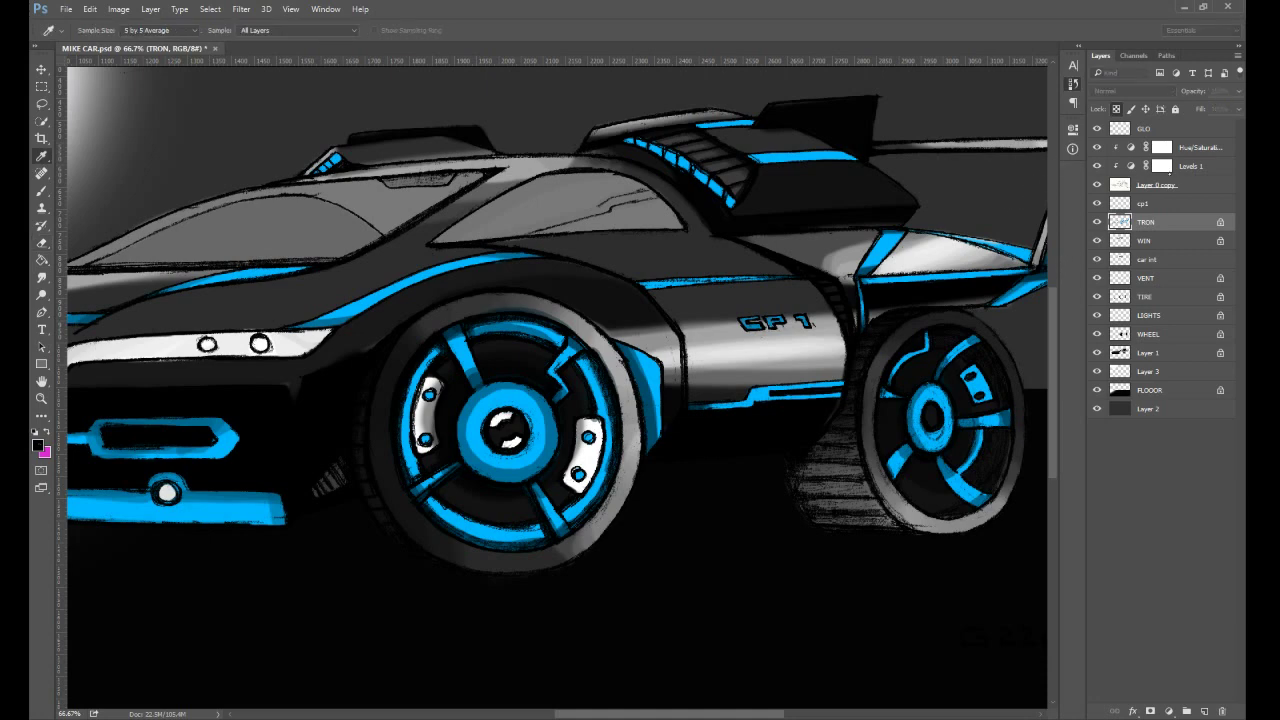
pyautogui.press('Return')
pyautogui.press('b')
pyautogui.moveTo(634, 281); pyautogui.dragTo(668, 287)
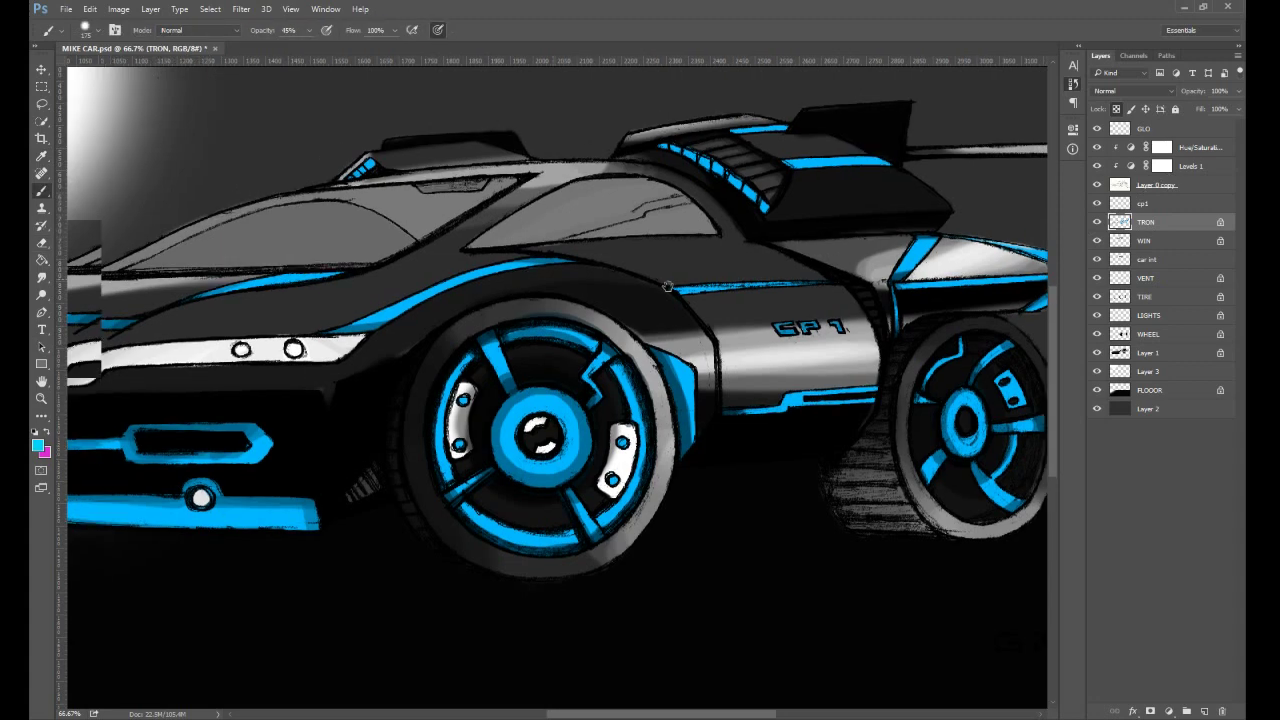
pyautogui.moveTo(668, 287); pyautogui.dragTo(948, 298)
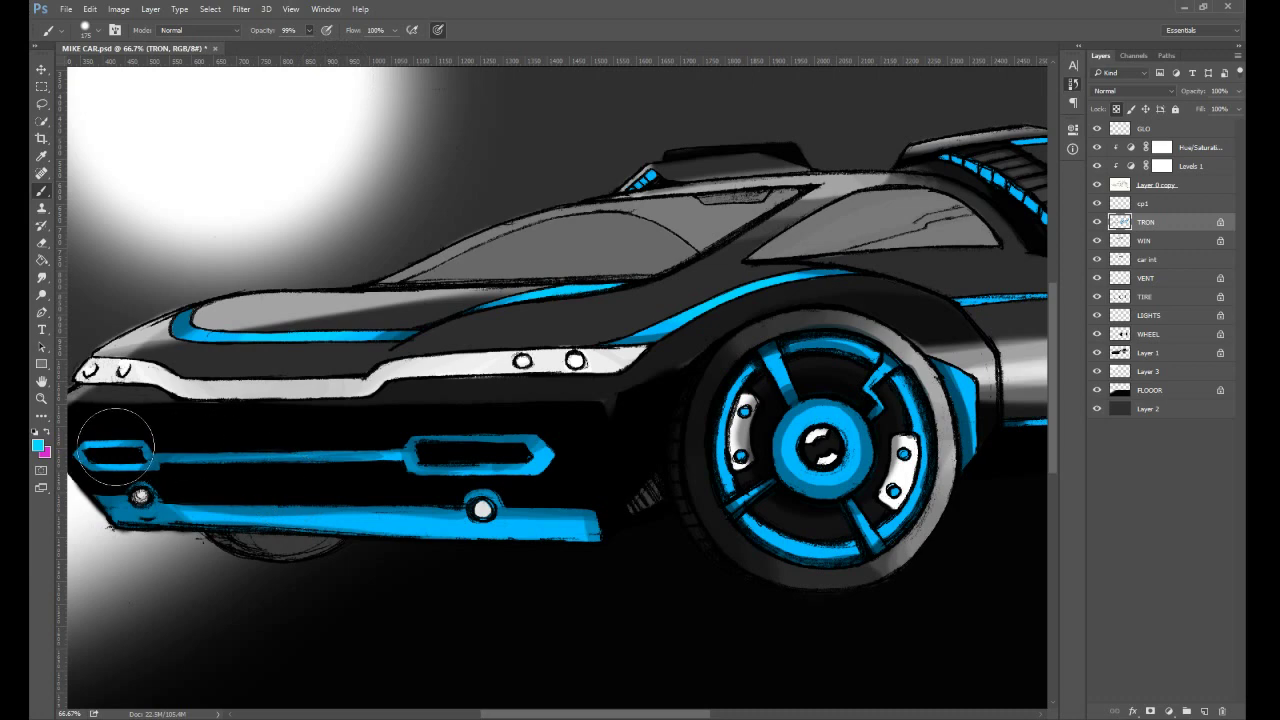
pyautogui.moveTo(400, 497); pyautogui.dragTo(200, 497)
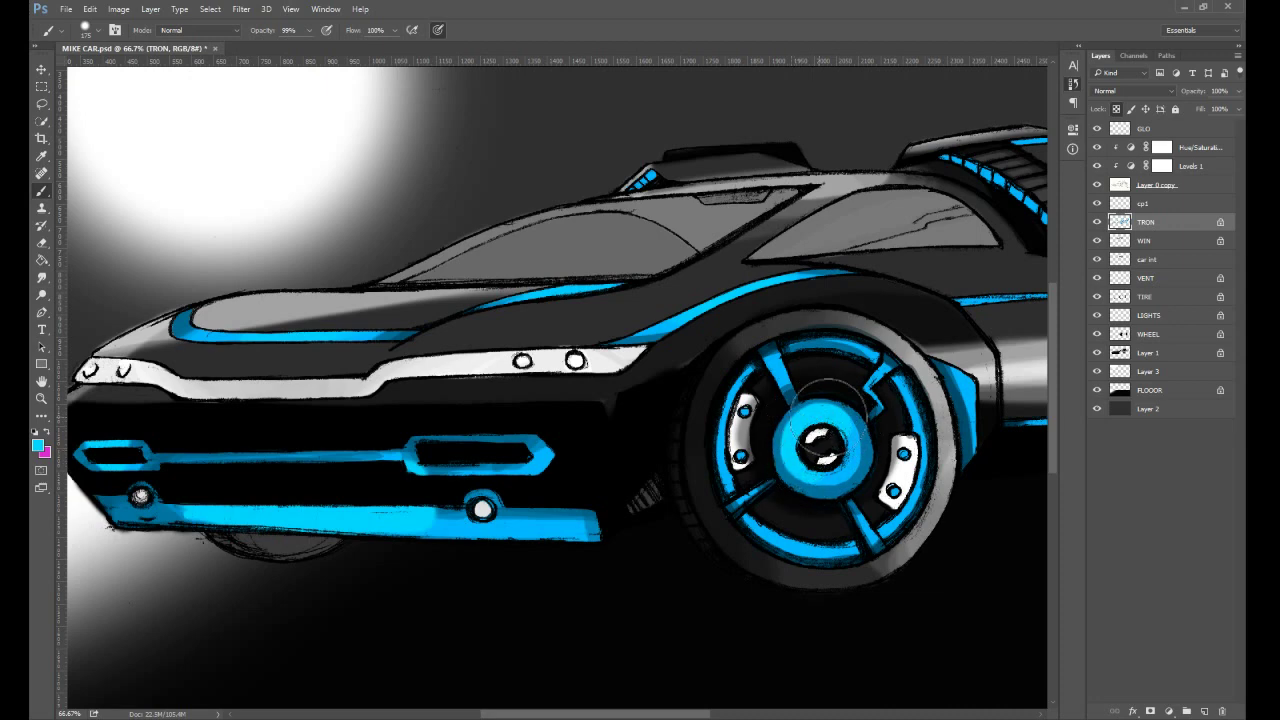
# - Brighten the blue parts of both wheels, the body stripes and the roof vent lights with the brighter cyan
pyautogui.moveTo(873, 393); pyautogui.dragTo(864, 379)
pyautogui.moveTo(865, 378); pyautogui.dragTo(532, 432)
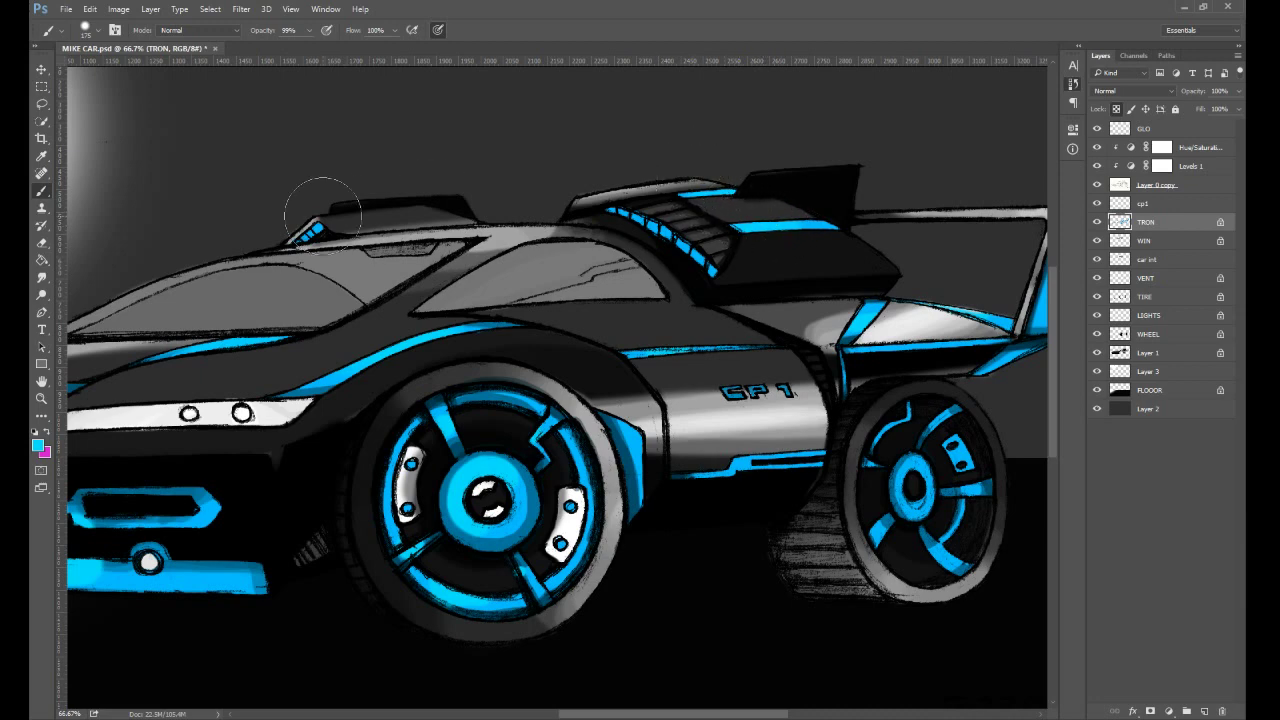
pyautogui.moveTo(915, 467); pyautogui.dragTo(750, 429)
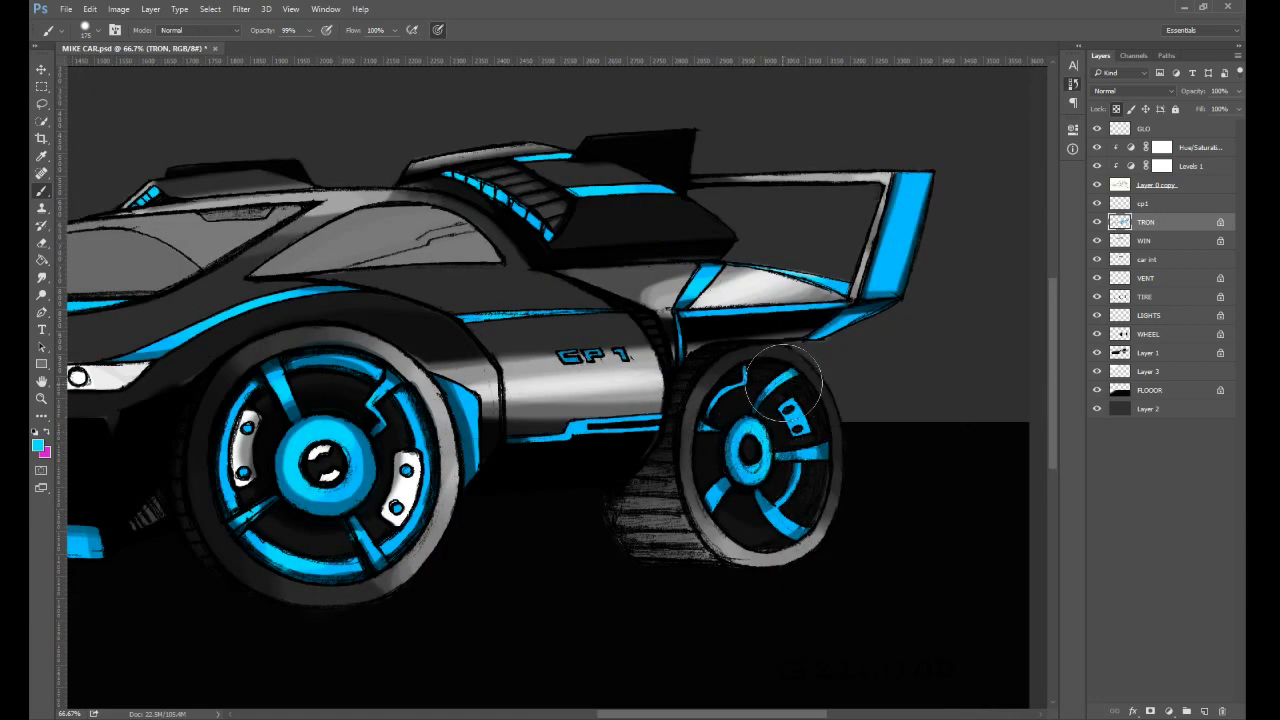
pyautogui.moveTo(815, 445); pyautogui.dragTo(993, 464)
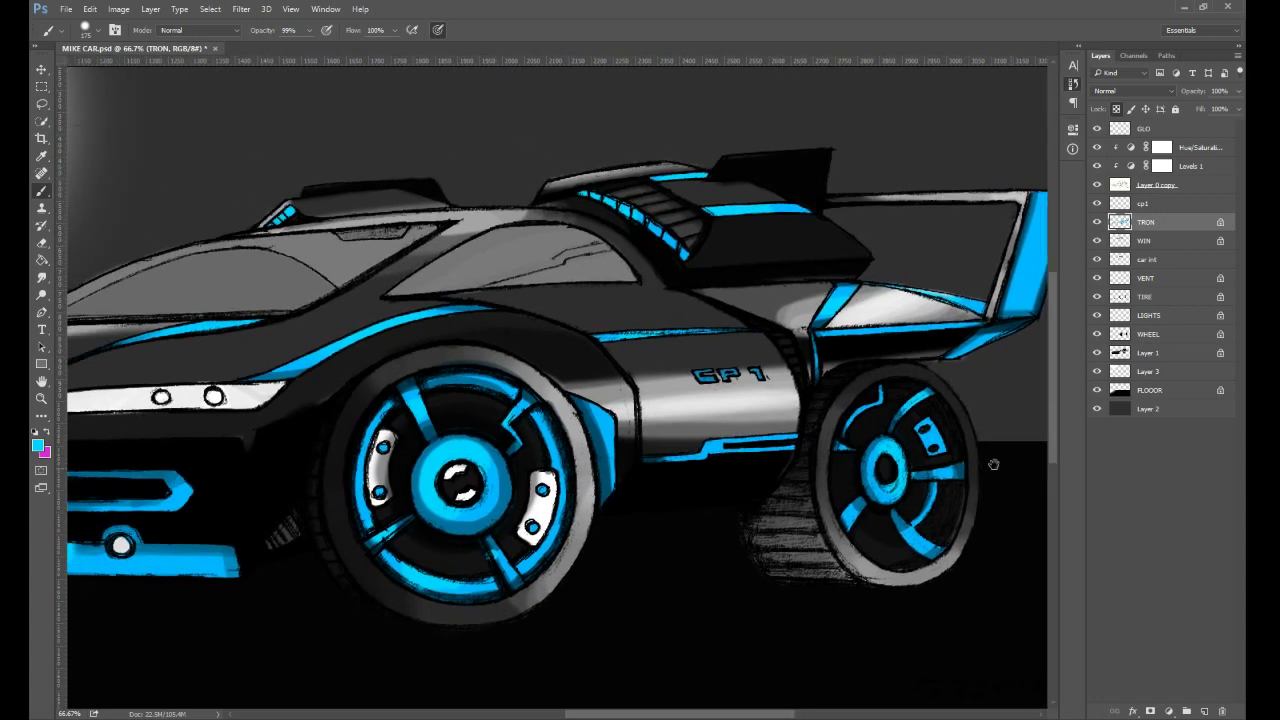
pyautogui.hotkey('ctrl', '-')
pyautogui.hotkey('ctrl', '-')
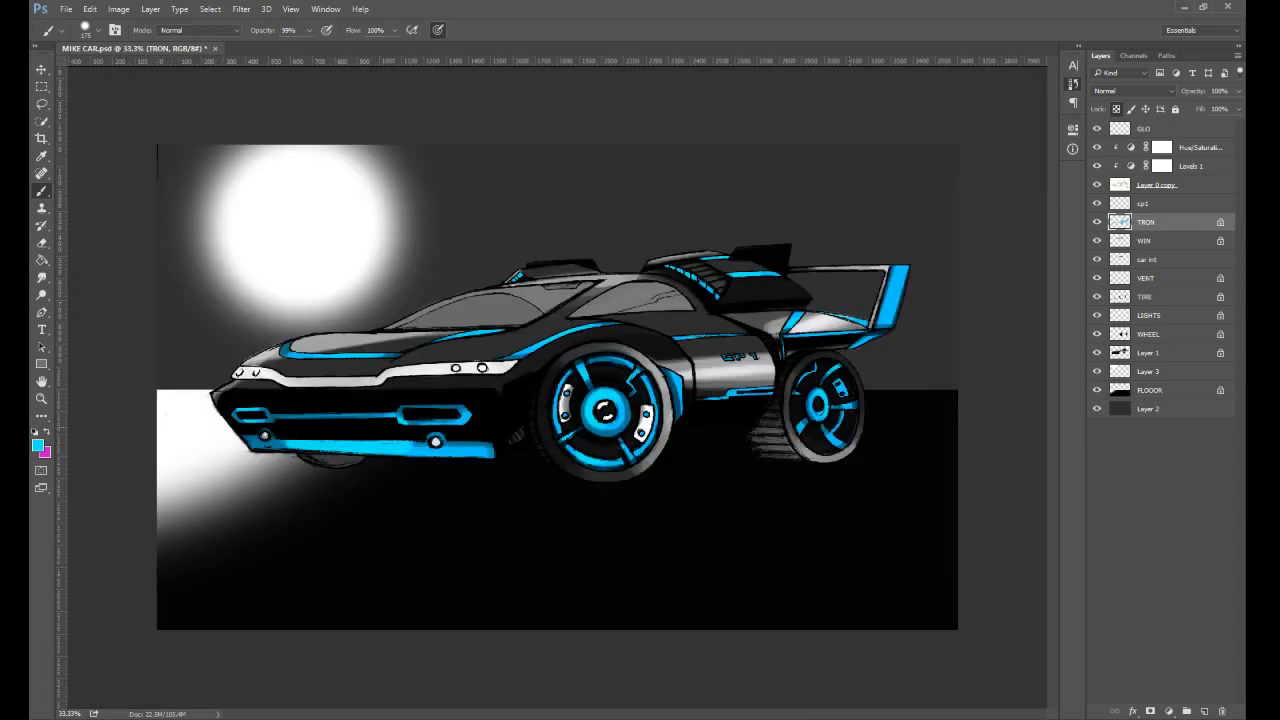
pyautogui.hotkey('ctrl', '+')
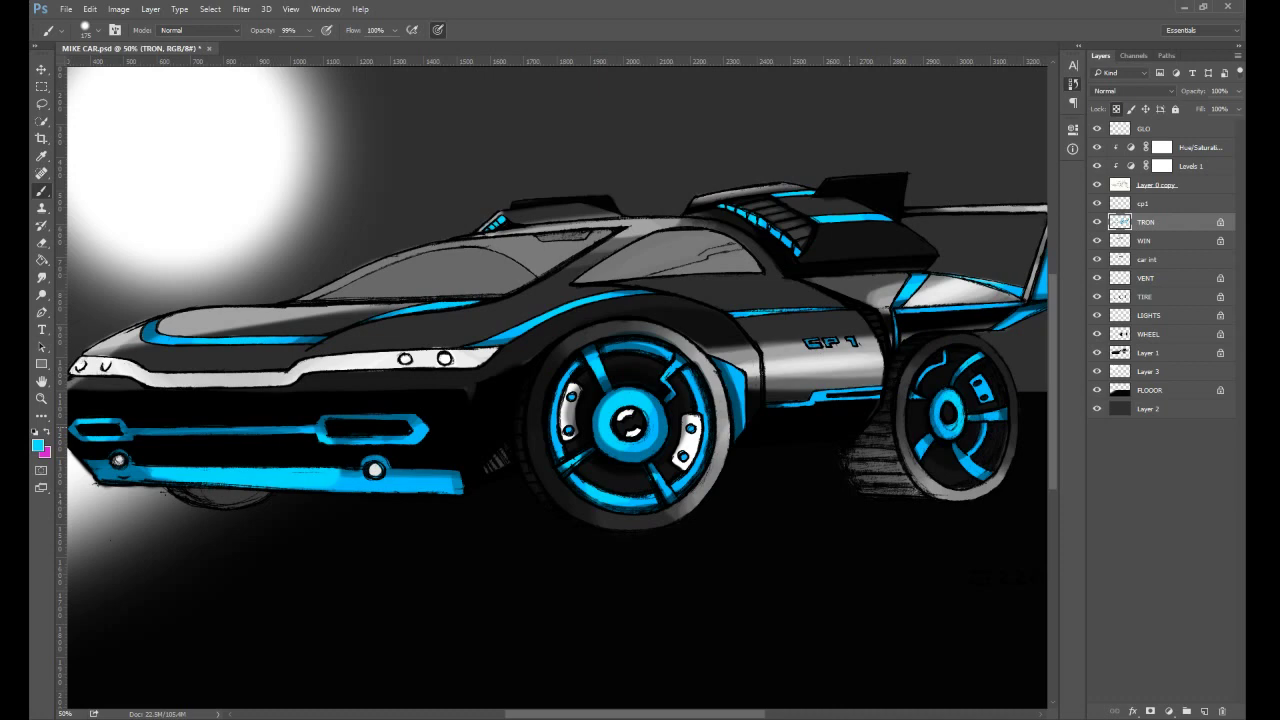
# - On the GLO layer, paint a soft cyan glow over the rear engine cover's stripes using a smaller brush at 37% opacity
pyautogui.click(1164, 129)
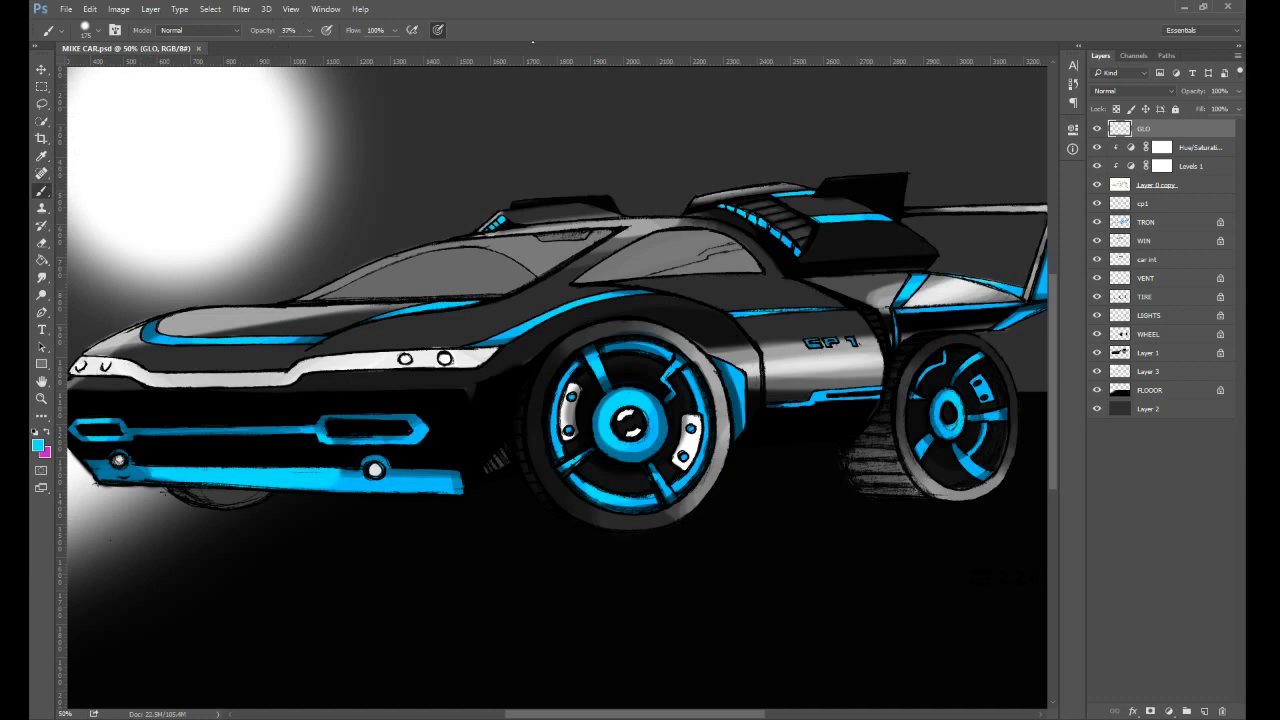
pyautogui.press('[')
pyautogui.press('[')
pyautogui.press('[')
pyautogui.press('[')
pyautogui.press(']')
pyautogui.press(']')
pyautogui.press(']')
pyautogui.moveTo(822, 220); pyautogui.dragTo(890, 217)
pyautogui.hotkey('ctrl', '+')
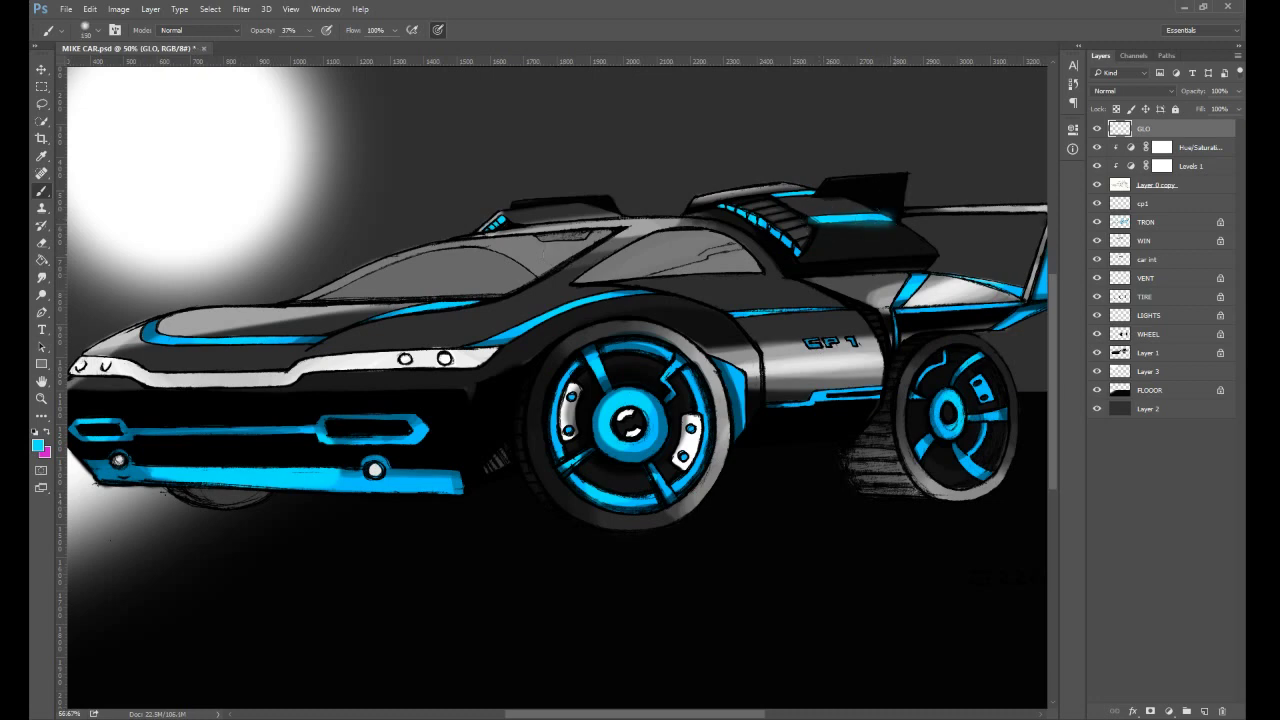
pyautogui.press('space')
pyautogui.moveTo(960, 239); pyautogui.dragTo(867, 343)
pyautogui.hotkey('ctrl', 'z')
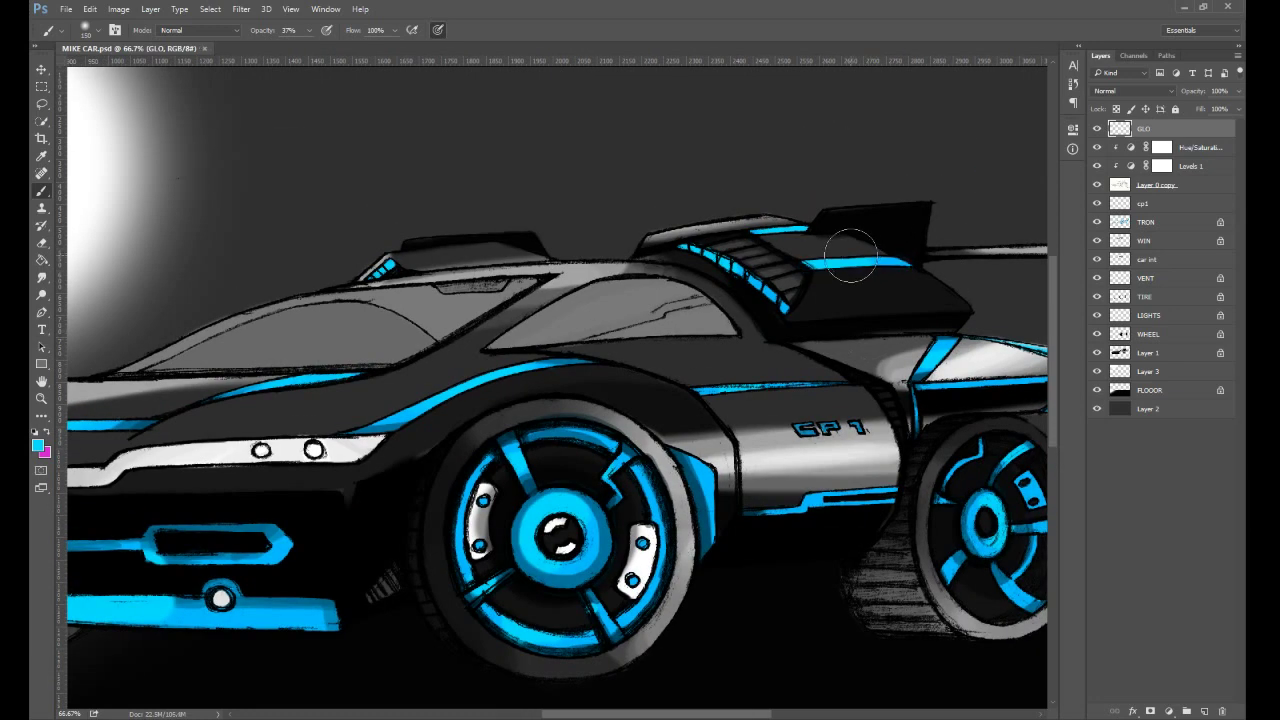
pyautogui.moveTo(891, 259); pyautogui.dragTo(861, 261)
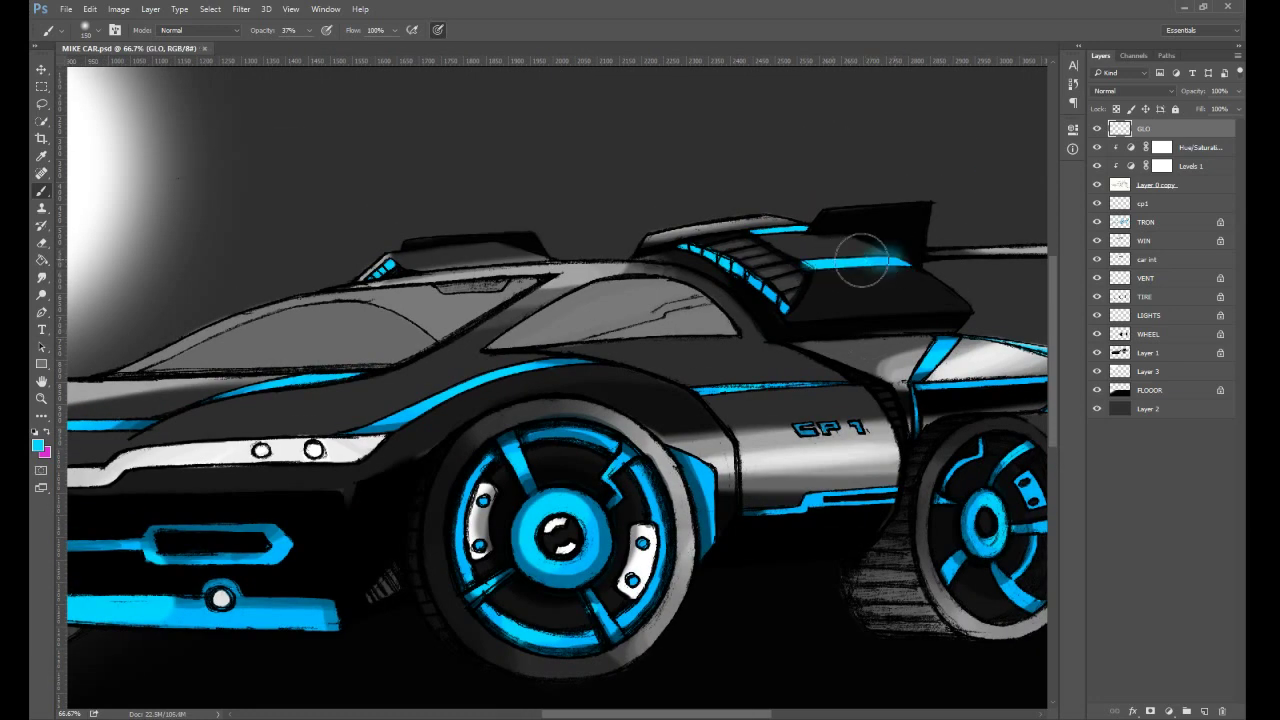
pyautogui.moveTo(861, 261); pyautogui.dragTo(805, 256)
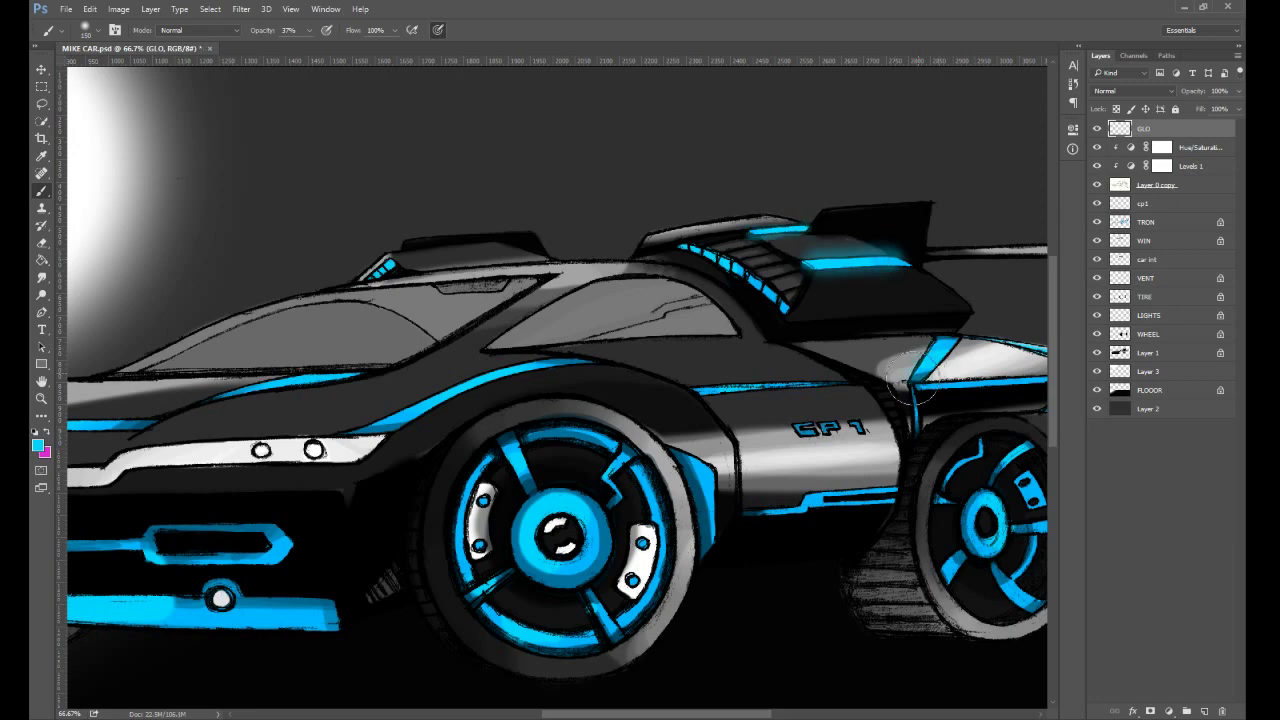
# - Paint a soft cyan glow around the front wheel's hub, spokes and outer light ring
pyautogui.moveTo(554, 484)
pyautogui.mouseDown()
pyautogui.moveTo(512, 549)
pyautogui.moveTo(533, 579)
pyautogui.moveTo(564, 589)
pyautogui.moveTo(588, 579)
pyautogui.moveTo(604, 541)
pyautogui.moveTo(594, 504)
pyautogui.moveTo(542, 498)
pyautogui.mouseUp()
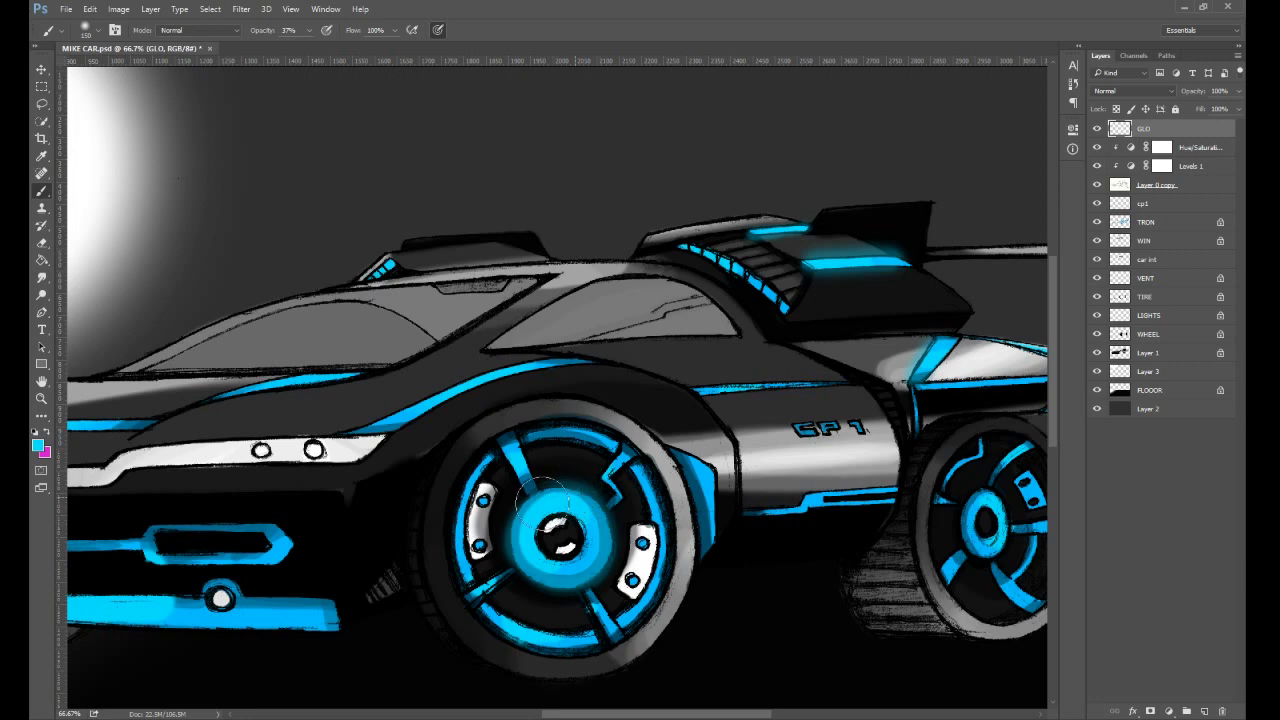
pyautogui.moveTo(543, 498)
pyautogui.mouseDown()
pyautogui.moveTo(663, 538)
pyautogui.moveTo(650, 493)
pyautogui.moveTo(615, 486)
pyautogui.moveTo(610, 454)
pyautogui.moveTo(526, 440)
pyautogui.mouseUp()
pyautogui.hotkey('ctrl', 'alt', 'z')
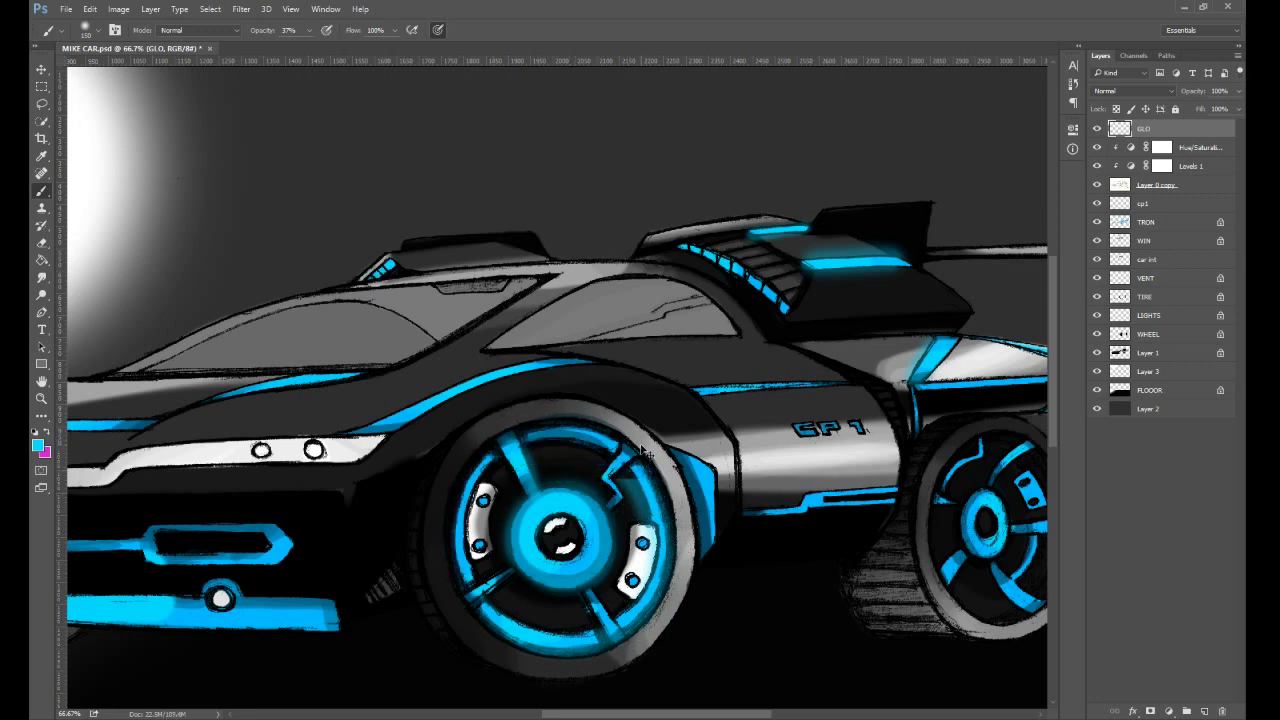
pyautogui.hotkey('ctrl', 'alt', 'z')
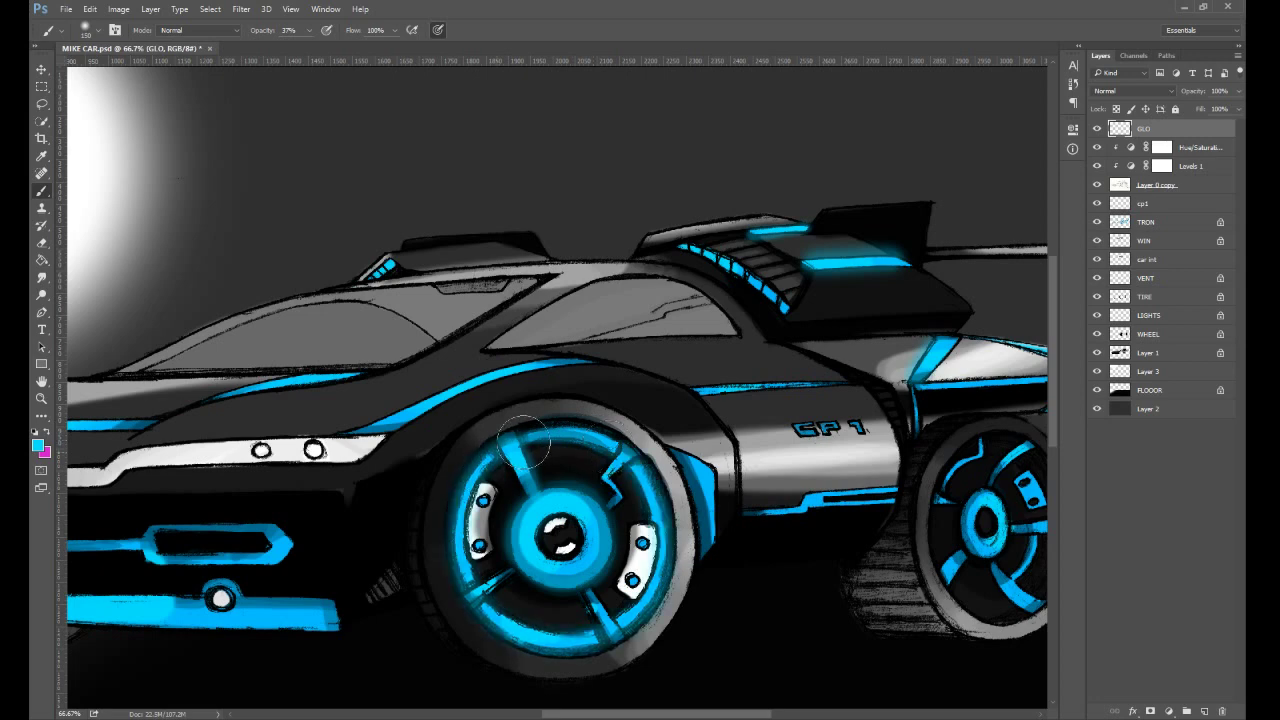
# - Add the cyan glow to the rear wheel's hub, spokes and light segments
pyautogui.moveTo(882, 544); pyautogui.dragTo(597, 507)
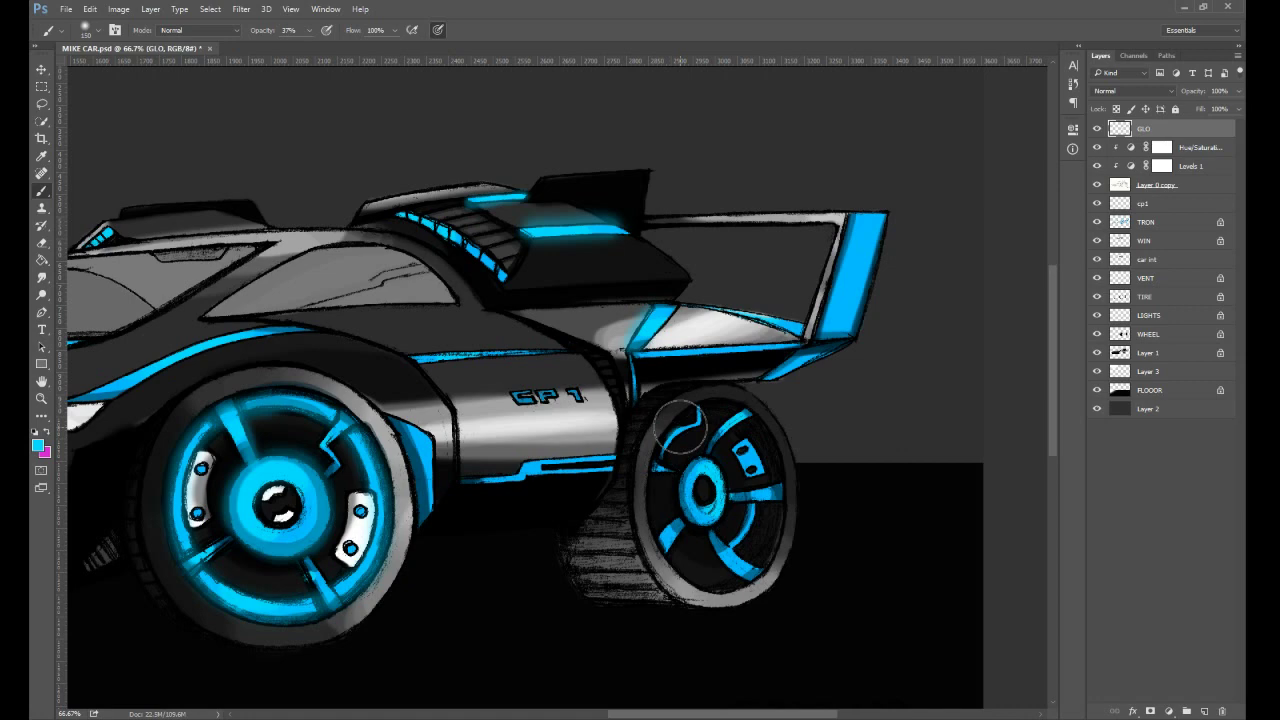
pyautogui.moveTo(680, 426)
pyautogui.mouseDown()
pyautogui.moveTo(760, 473)
pyautogui.moveTo(739, 443)
pyautogui.mouseUp()
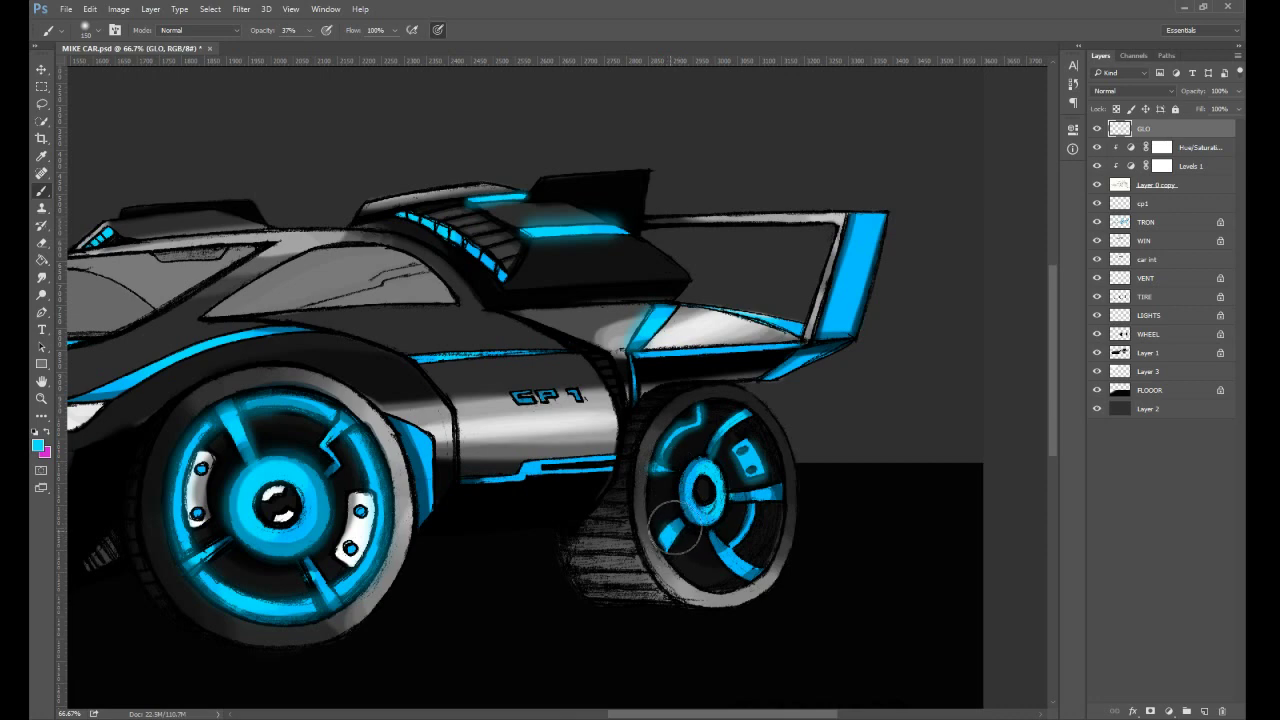
pyautogui.moveTo(675, 528)
pyautogui.mouseDown()
pyautogui.moveTo(709, 518)
pyautogui.moveTo(709, 473)
pyautogui.moveTo(707, 511)
pyautogui.moveTo(750, 562)
pyautogui.moveTo(713, 535)
pyautogui.moveTo(736, 543)
pyautogui.mouseUp()
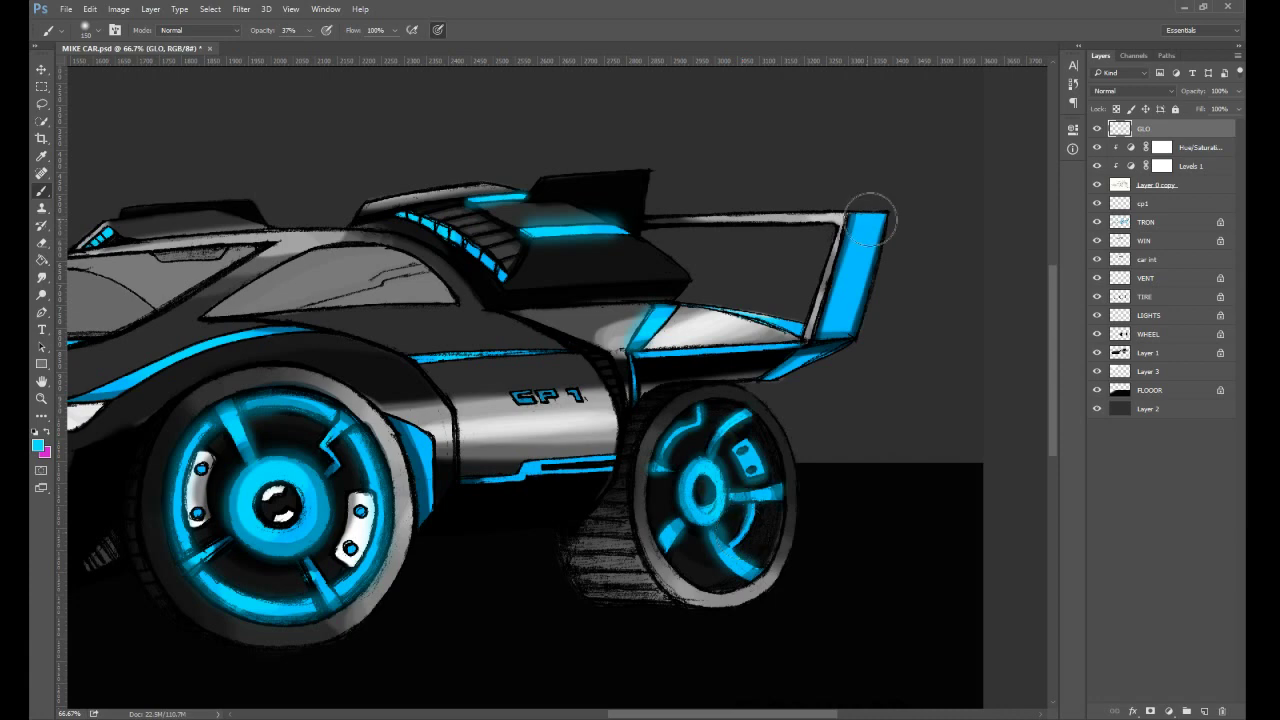
# - Paint the cyan glow along the rear wing's upright end plate, its lower edge and the rear fender's upper stripe
pyautogui.moveTo(868, 212)
pyautogui.mouseDown()
pyautogui.moveTo(849, 238)
pyautogui.moveTo(826, 300)
pyautogui.mouseUp()
pyautogui.moveTo(880, 217)
pyautogui.mouseDown()
pyautogui.moveTo(835, 340)
pyautogui.moveTo(775, 375)
pyautogui.moveTo(774, 357)
pyautogui.mouseUp()
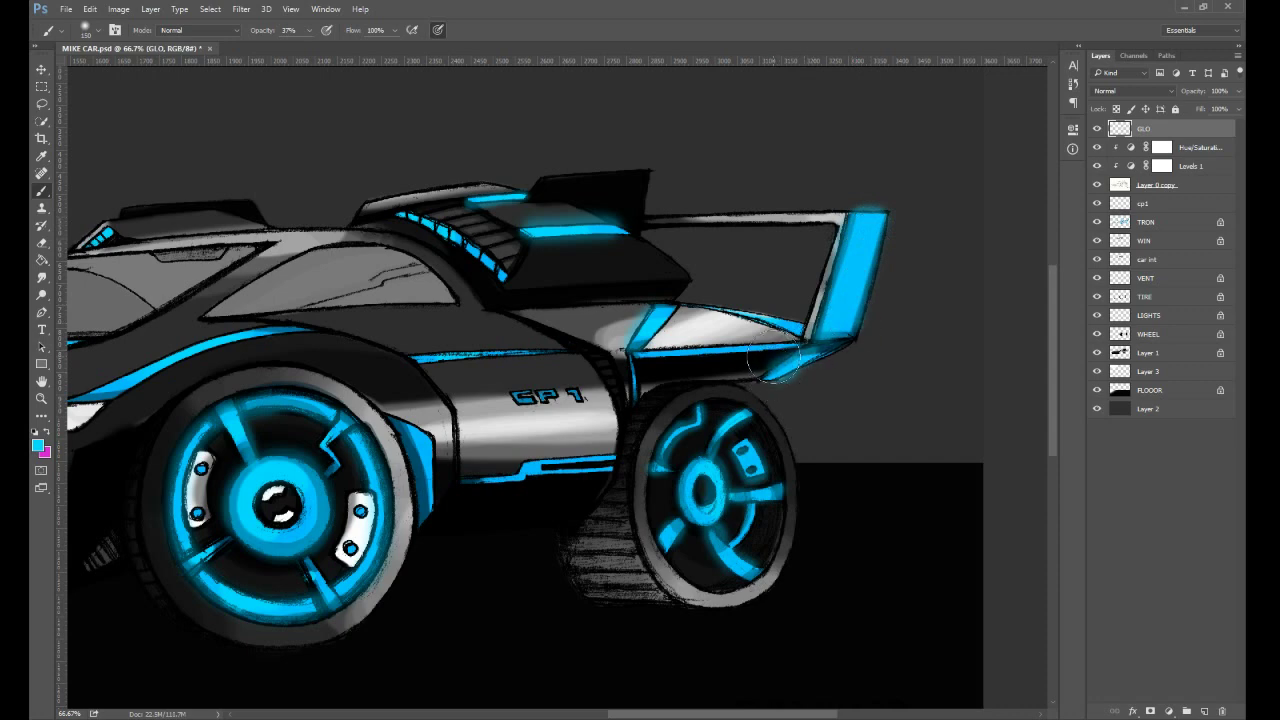
pyautogui.moveTo(774, 357)
pyautogui.mouseDown()
pyautogui.moveTo(777, 326)
pyautogui.moveTo(794, 330)
pyautogui.moveTo(697, 306)
pyautogui.moveTo(794, 330)
pyautogui.moveTo(740, 306)
pyautogui.mouseUp()
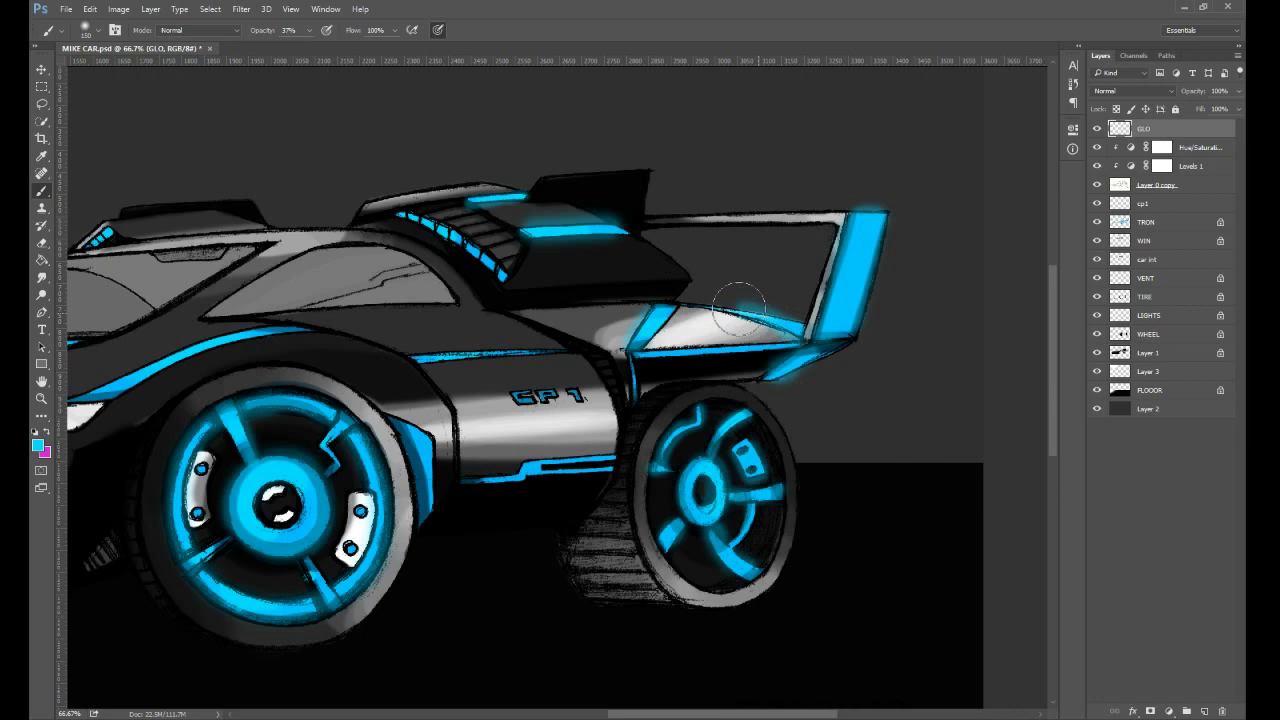
# - Add the cyan glow to the rear vent's light strip, the roof intake lights, the front fender stripe and the hood stripes
pyautogui.moveTo(738, 308)
pyautogui.mouseDown()
pyautogui.moveTo(800, 318)
pyautogui.moveTo(669, 302)
pyautogui.moveTo(790, 315)
pyautogui.moveTo(802, 328)
pyautogui.moveTo(777, 303)
pyautogui.moveTo(986, 301)
pyautogui.mouseUp()
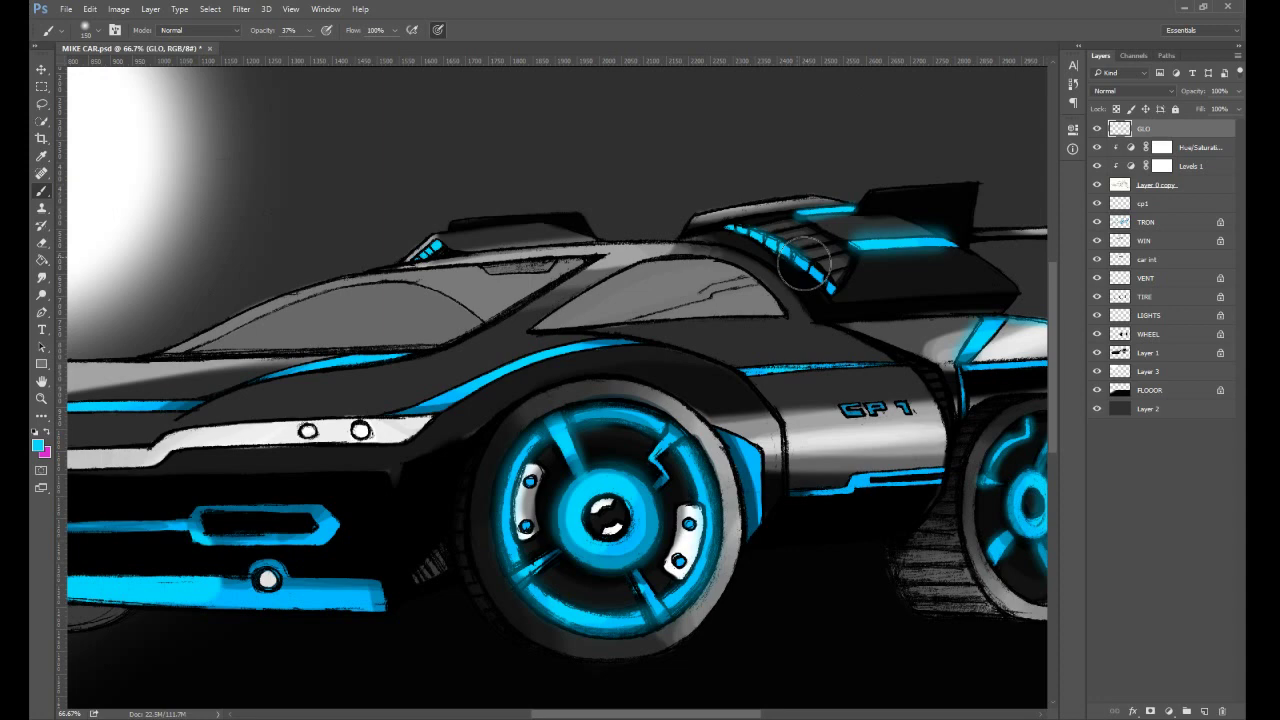
pyautogui.moveTo(438, 398)
pyautogui.mouseDown()
pyautogui.moveTo(623, 349)
pyautogui.moveTo(437, 402)
pyautogui.mouseUp()
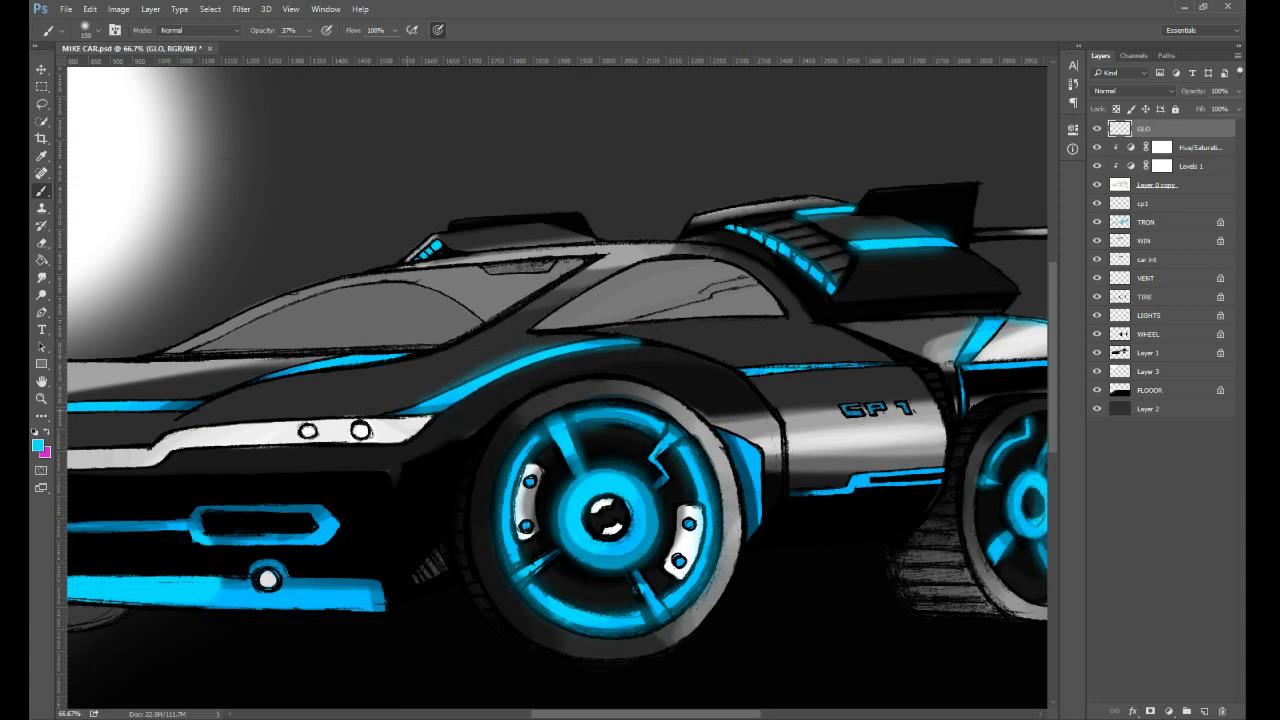
pyautogui.moveTo(766, 363); pyautogui.dragTo(894, 369)
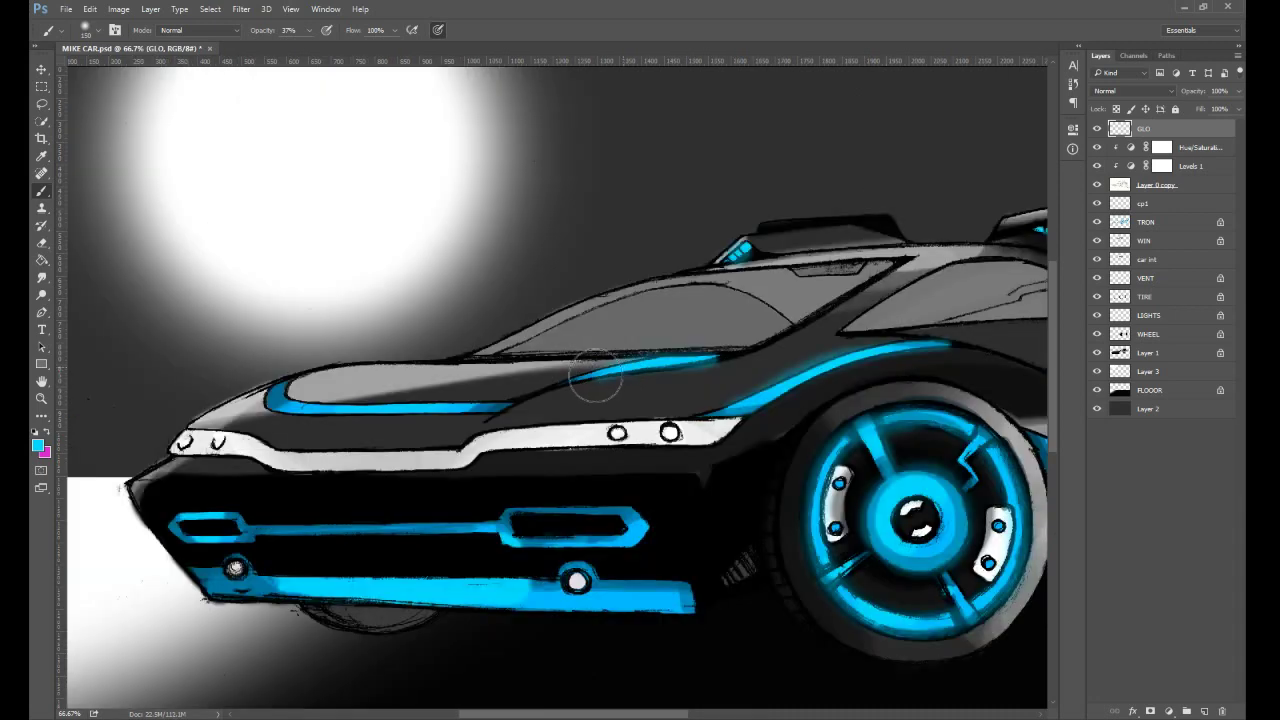
pyautogui.moveTo(594, 383)
pyautogui.mouseDown()
pyautogui.moveTo(468, 406)
pyautogui.moveTo(276, 405)
pyautogui.moveTo(309, 351)
pyautogui.moveTo(416, 281)
pyautogui.mouseUp()
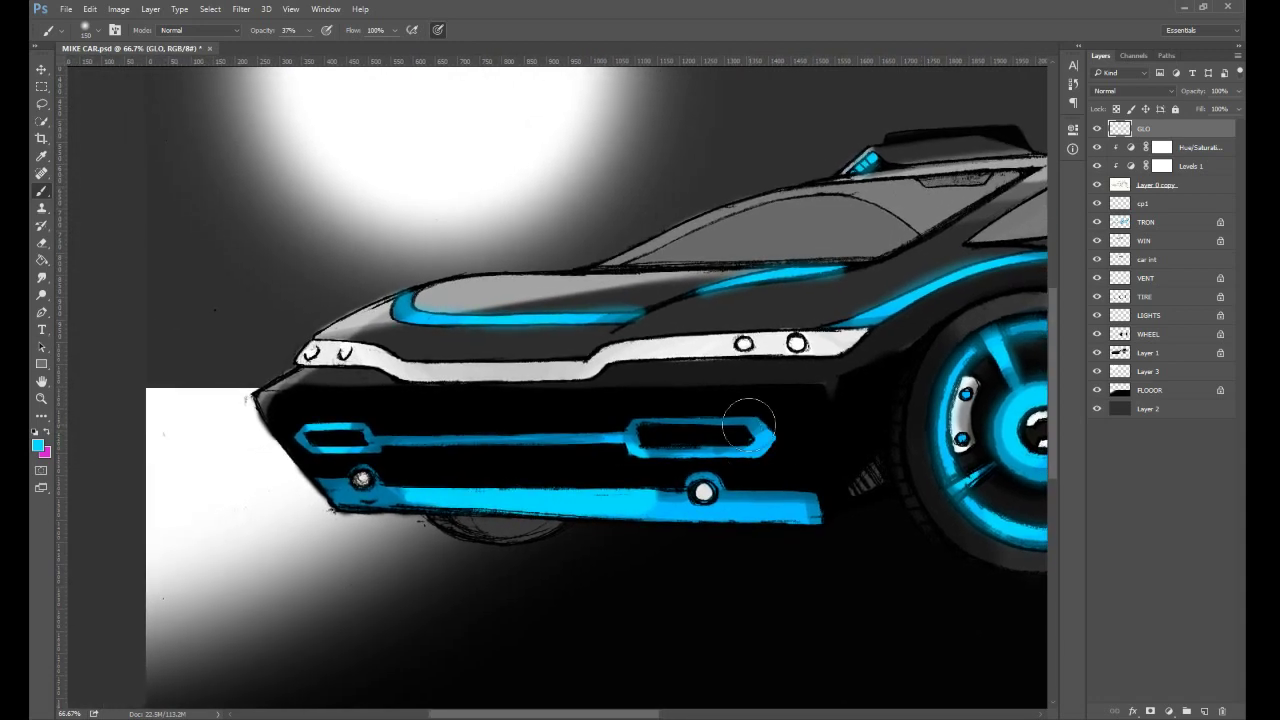
# - Add the cyan glow to the front bumper's thin light strip, its two hexagonal frames and the lower light bar
pyautogui.moveTo(748, 425); pyautogui.dragTo(300, 434)
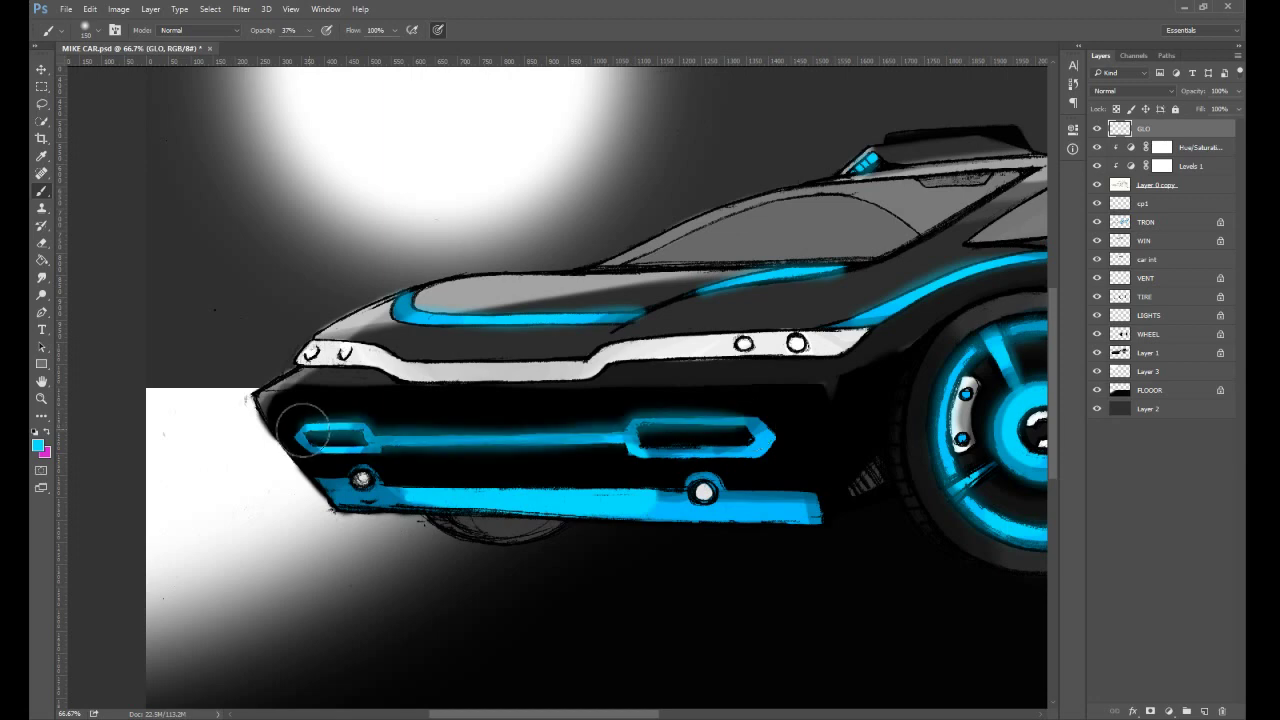
pyautogui.moveTo(620, 436)
pyautogui.mouseDown()
pyautogui.moveTo(628, 458)
pyautogui.moveTo(682, 458)
pyautogui.moveTo(773, 433)
pyautogui.mouseUp()
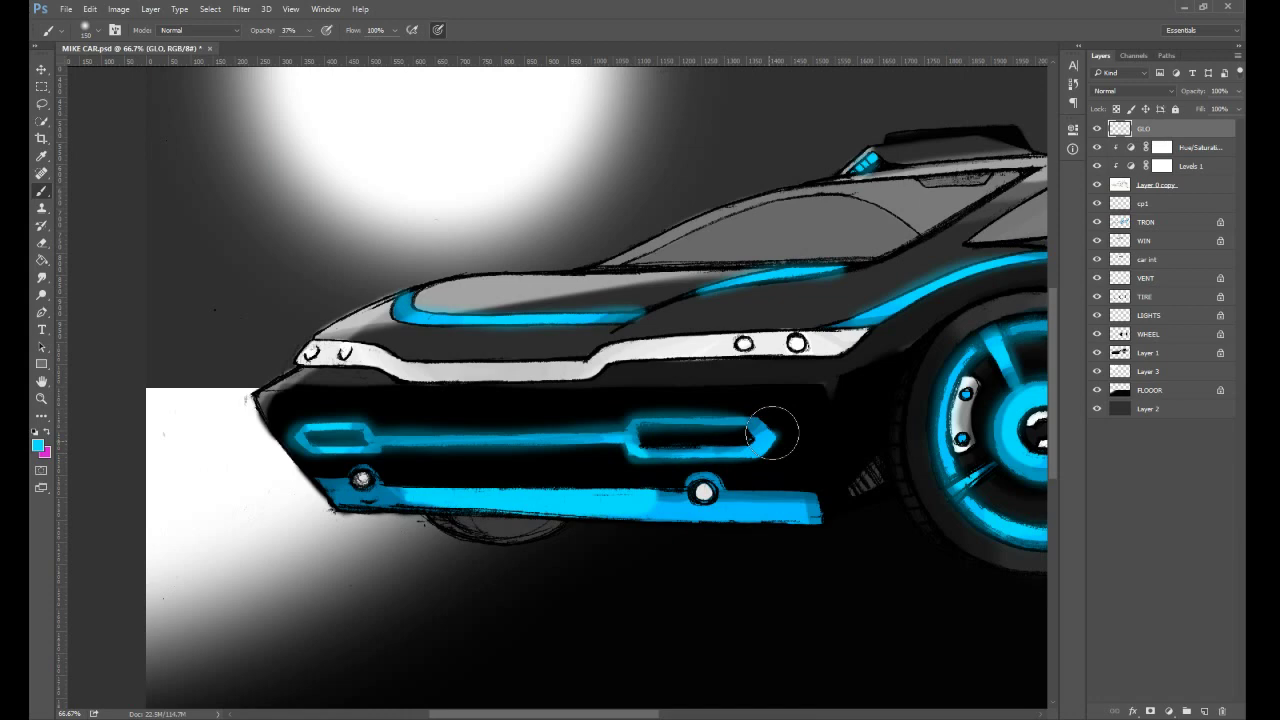
pyautogui.moveTo(772, 434); pyautogui.dragTo(750, 445)
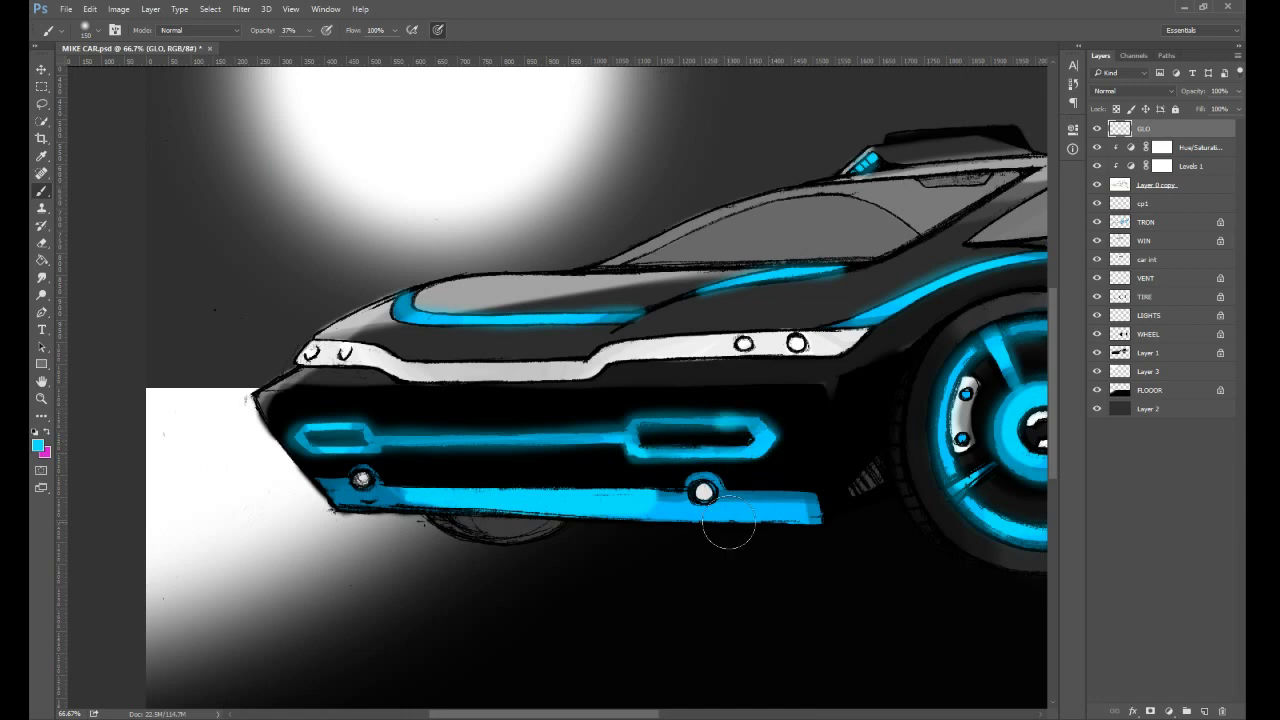
pyautogui.moveTo(380, 425)
pyautogui.mouseDown()
pyautogui.moveTo(332, 418)
pyautogui.moveTo(358, 440)
pyautogui.moveTo(372, 432)
pyautogui.mouseUp()
pyautogui.moveTo(532, 323); pyautogui.dragTo(543, 319)
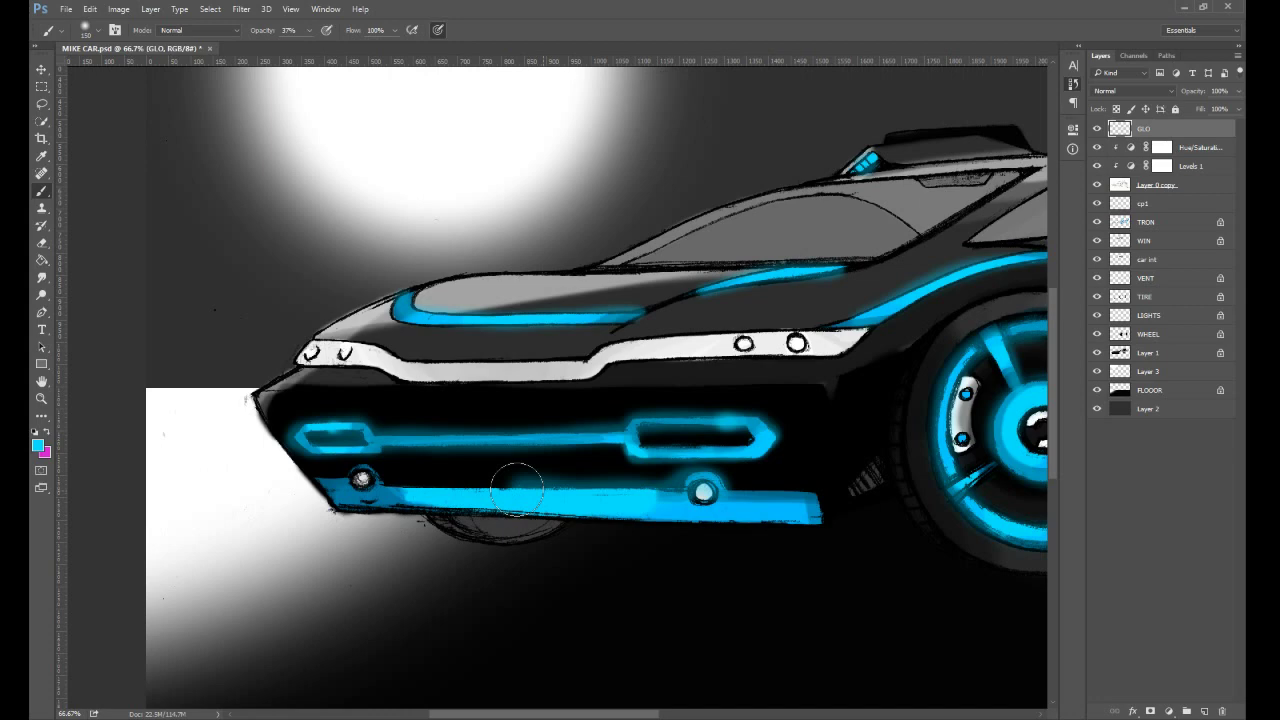
pyautogui.moveTo(517, 490)
pyautogui.mouseDown()
pyautogui.moveTo(754, 499)
pyautogui.moveTo(613, 501)
pyautogui.moveTo(745, 514)
pyautogui.moveTo(470, 500)
pyautogui.mouseUp()
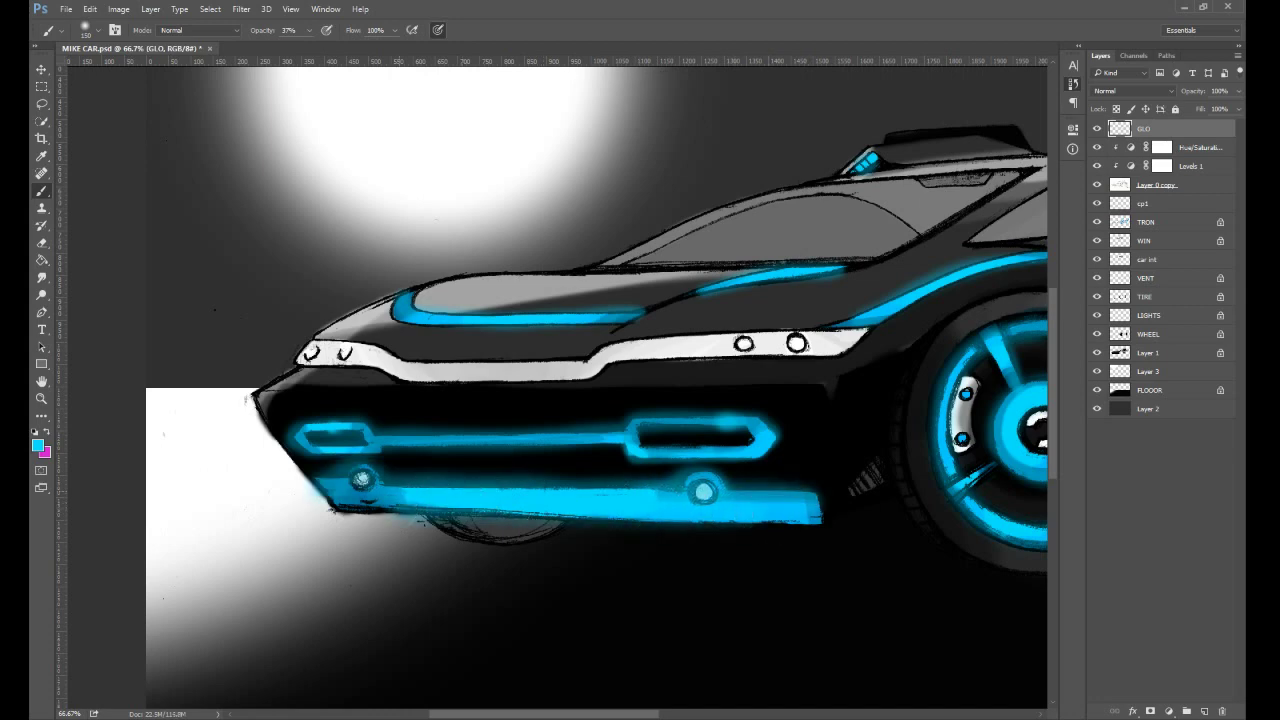
# - Darken the rear tire's tread and inner edge on the TIRE layer with sampled black at 65% brush opacity
pyautogui.moveTo(860, 426); pyautogui.dragTo(179, 503)
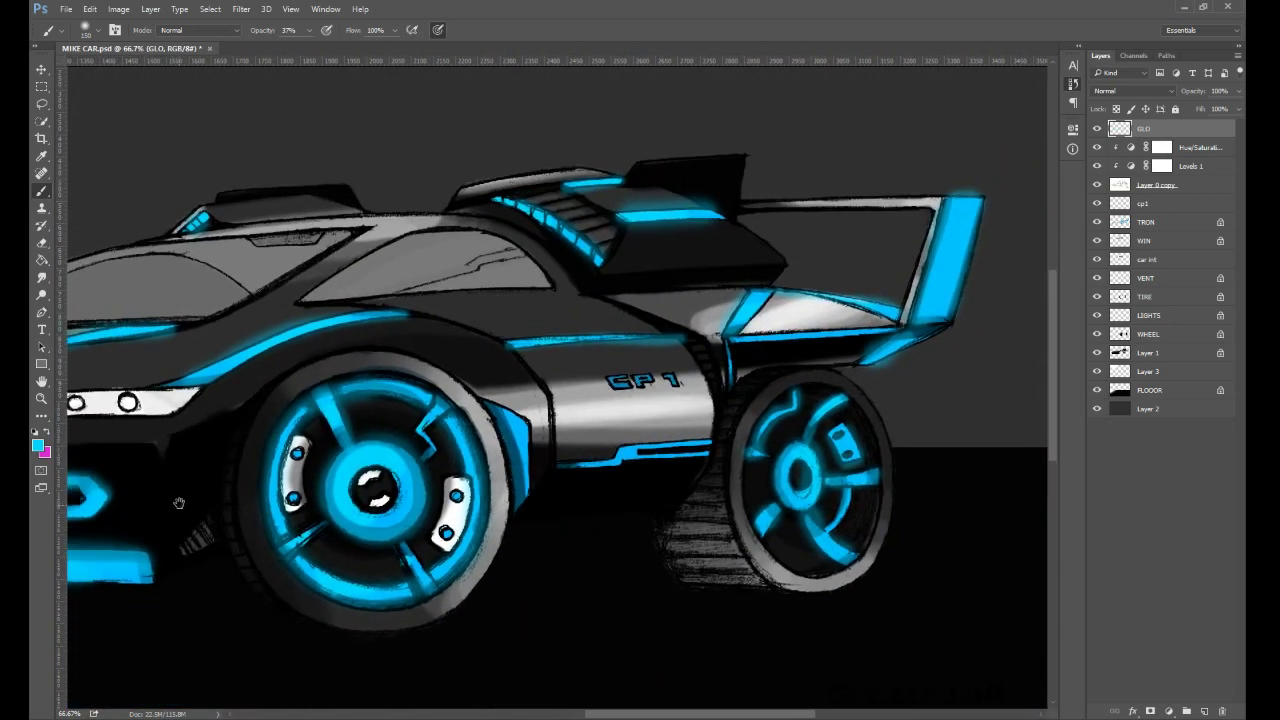
pyautogui.moveTo(179, 503); pyautogui.dragTo(329, 461)
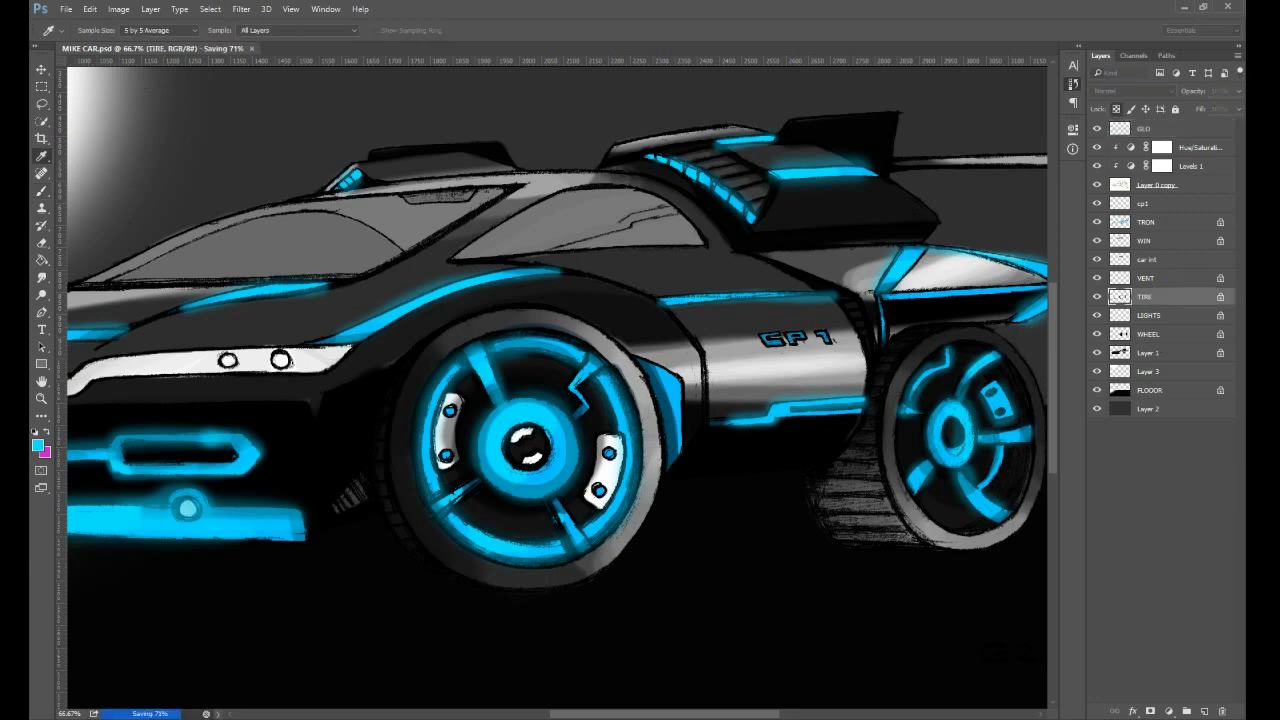
pyautogui.keyDown('alt'); pyautogui.click(886, 402); pyautogui.keyUp('alt')
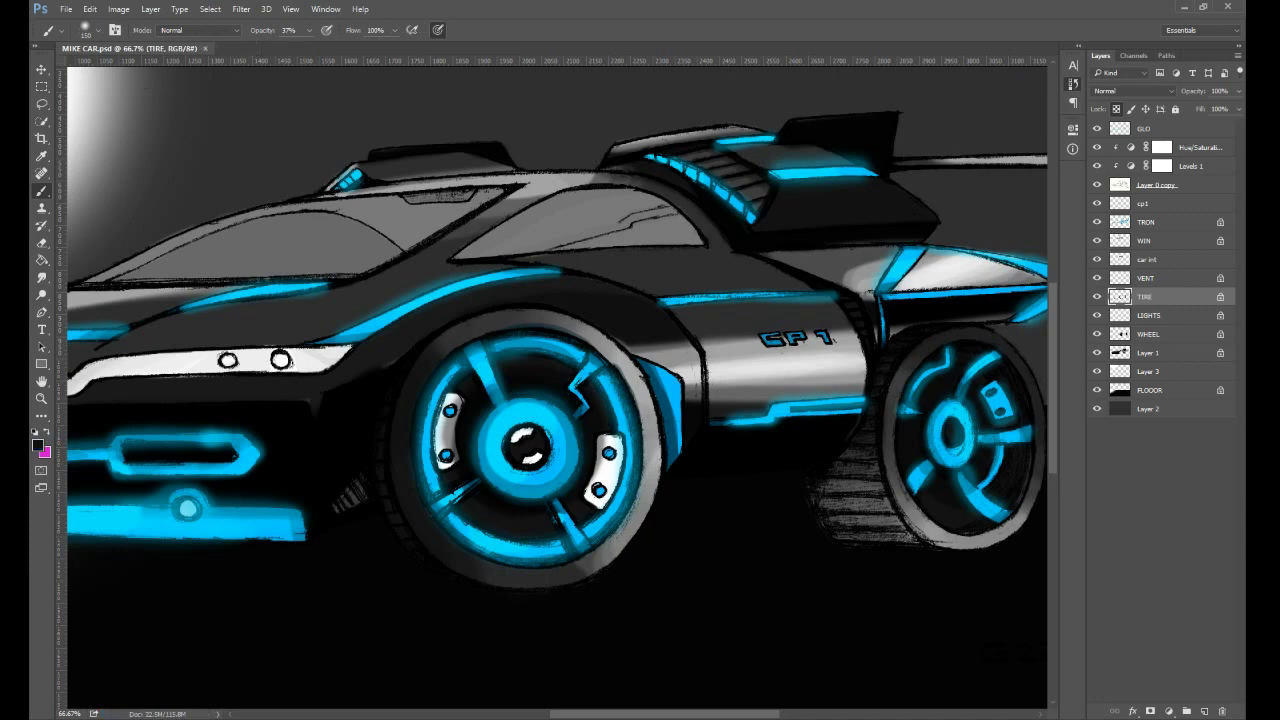
pyautogui.moveTo(827, 481)
pyautogui.mouseDown()
pyautogui.moveTo(868, 472)
pyautogui.moveTo(865, 459)
pyautogui.moveTo(835, 462)
pyautogui.moveTo(882, 463)
pyautogui.moveTo(824, 490)
pyautogui.mouseUp()
pyautogui.press('6')
pyautogui.press('5')
pyautogui.moveTo(825, 491); pyautogui.dragTo(870, 491)
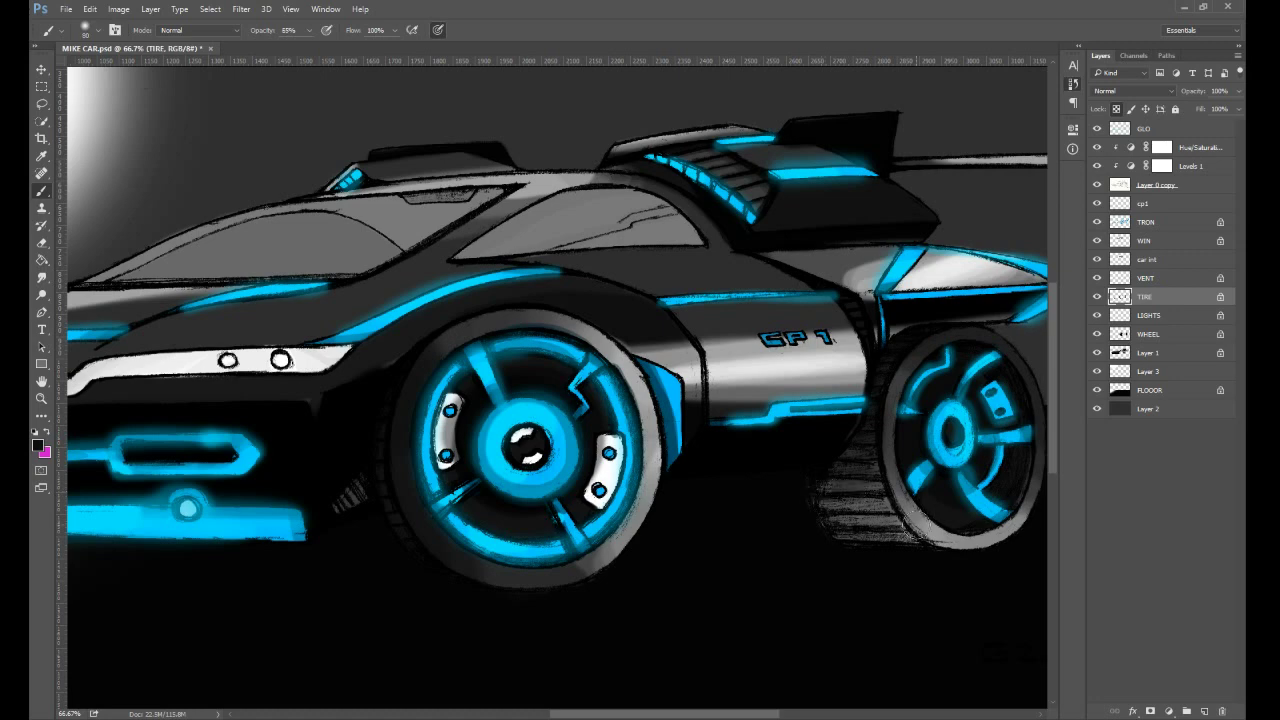
pyautogui.moveTo(825, 527)
pyautogui.mouseDown()
pyautogui.moveTo(865, 521)
pyautogui.moveTo(827, 513)
pyautogui.moveTo(894, 517)
pyautogui.moveTo(809, 497)
pyautogui.moveTo(881, 498)
pyautogui.moveTo(804, 487)
pyautogui.moveTo(819, 525)
pyautogui.moveTo(825, 477)
pyautogui.moveTo(873, 475)
pyautogui.moveTo(872, 444)
pyautogui.mouseUp()
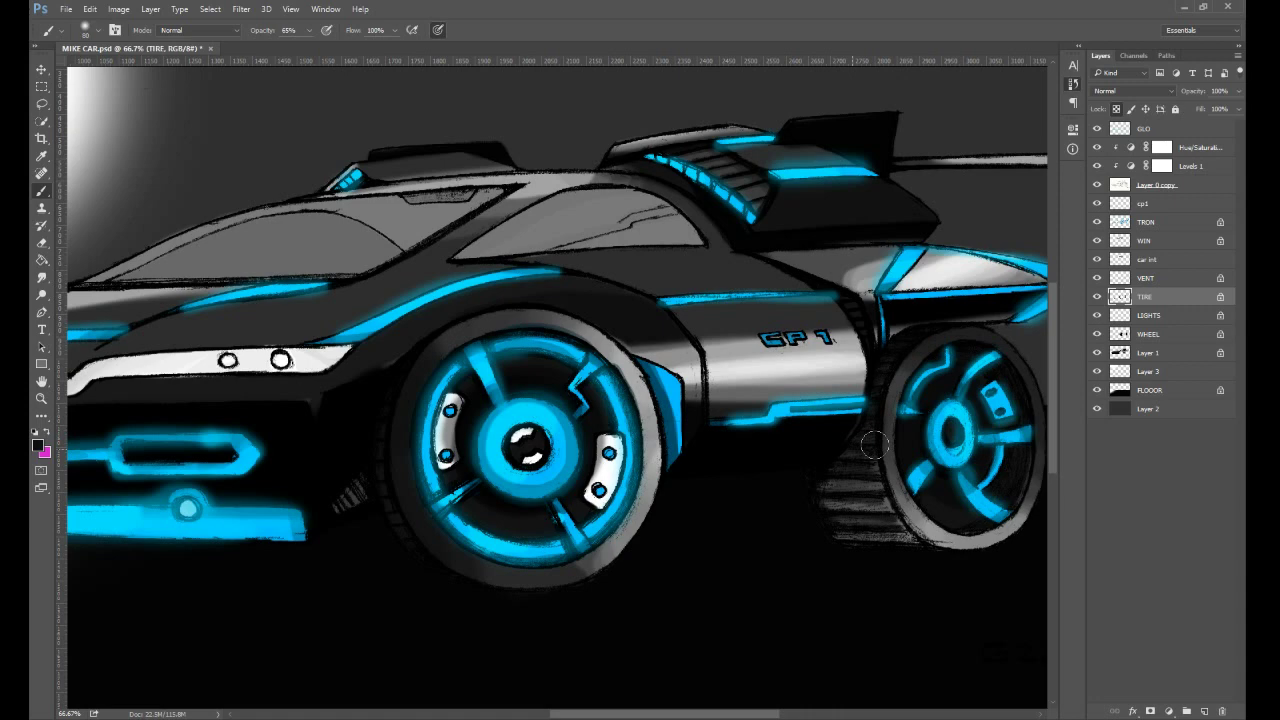
pyautogui.moveTo(872, 444)
pyautogui.mouseDown()
pyautogui.moveTo(878, 539)
pyautogui.moveTo(839, 538)
pyautogui.moveTo(920, 538)
pyautogui.moveTo(826, 533)
pyautogui.moveTo(918, 540)
pyautogui.moveTo(882, 484)
pyautogui.moveTo(880, 401)
pyautogui.mouseUp()
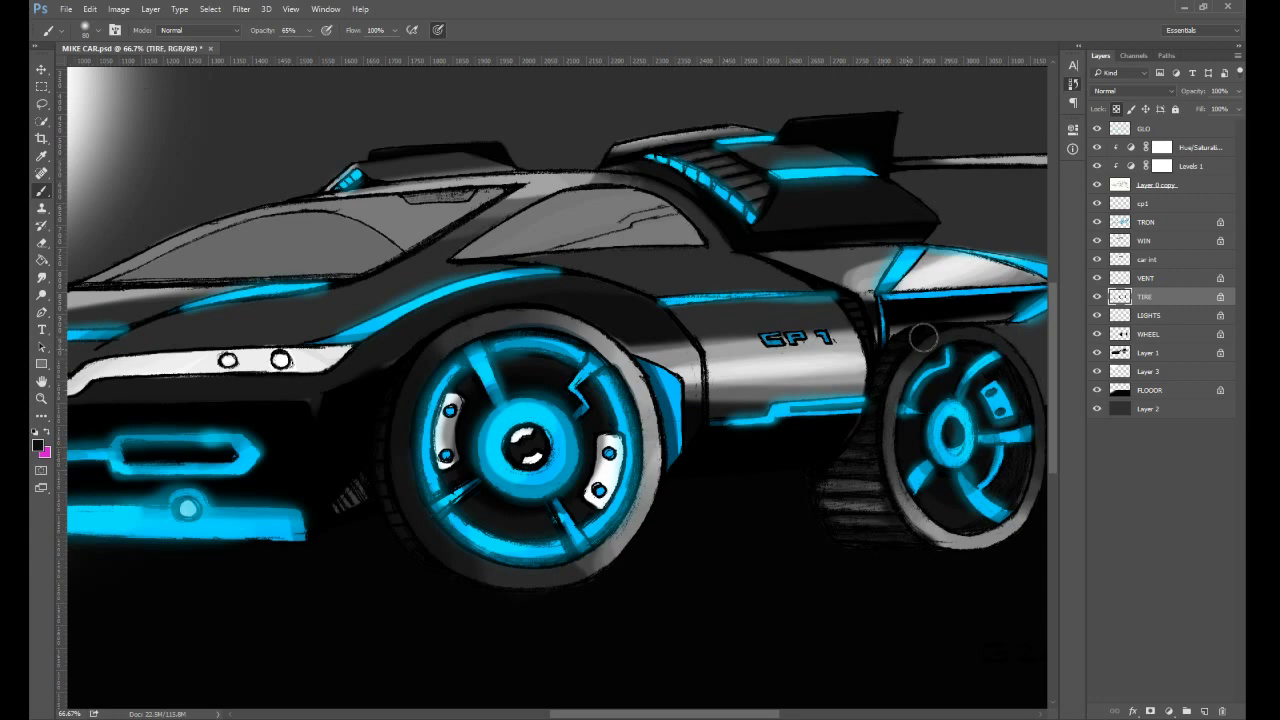
# - Shade the lower sidewall and tread edge of the front tire with soft black strokes
pyautogui.moveTo(990, 366); pyautogui.dragTo(942, 312)
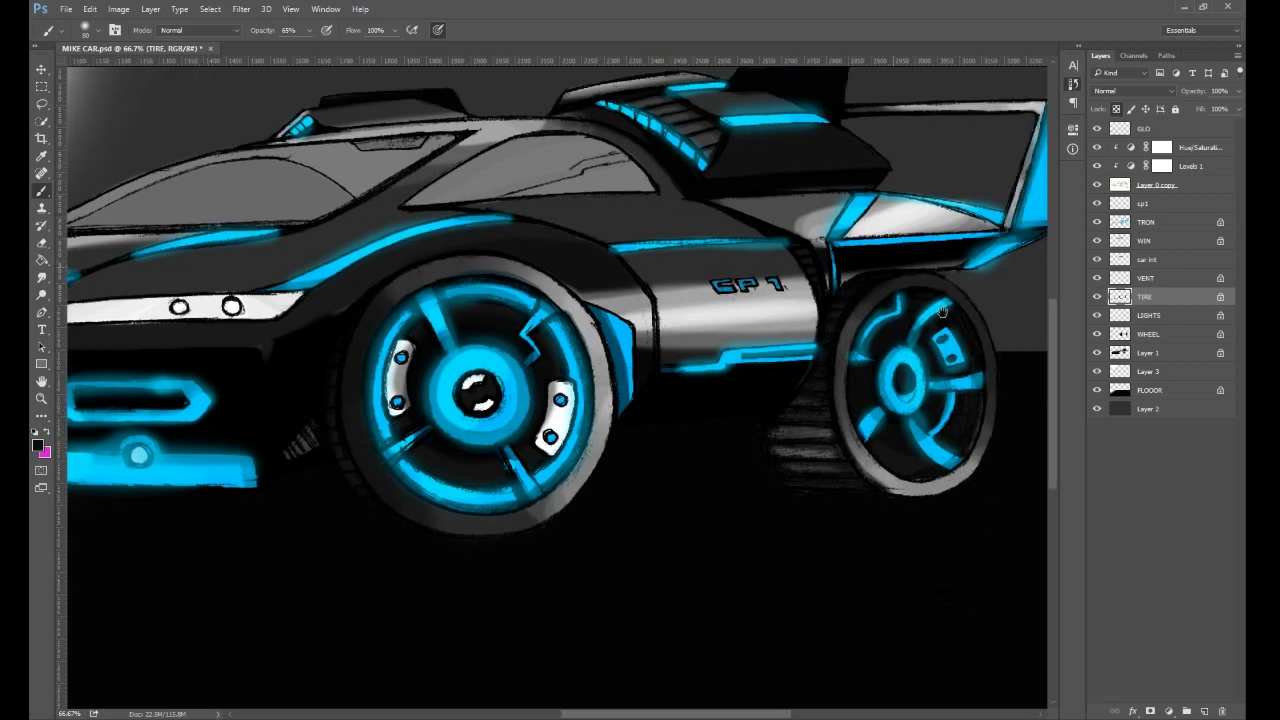
pyautogui.moveTo(942, 312); pyautogui.dragTo(945, 313)
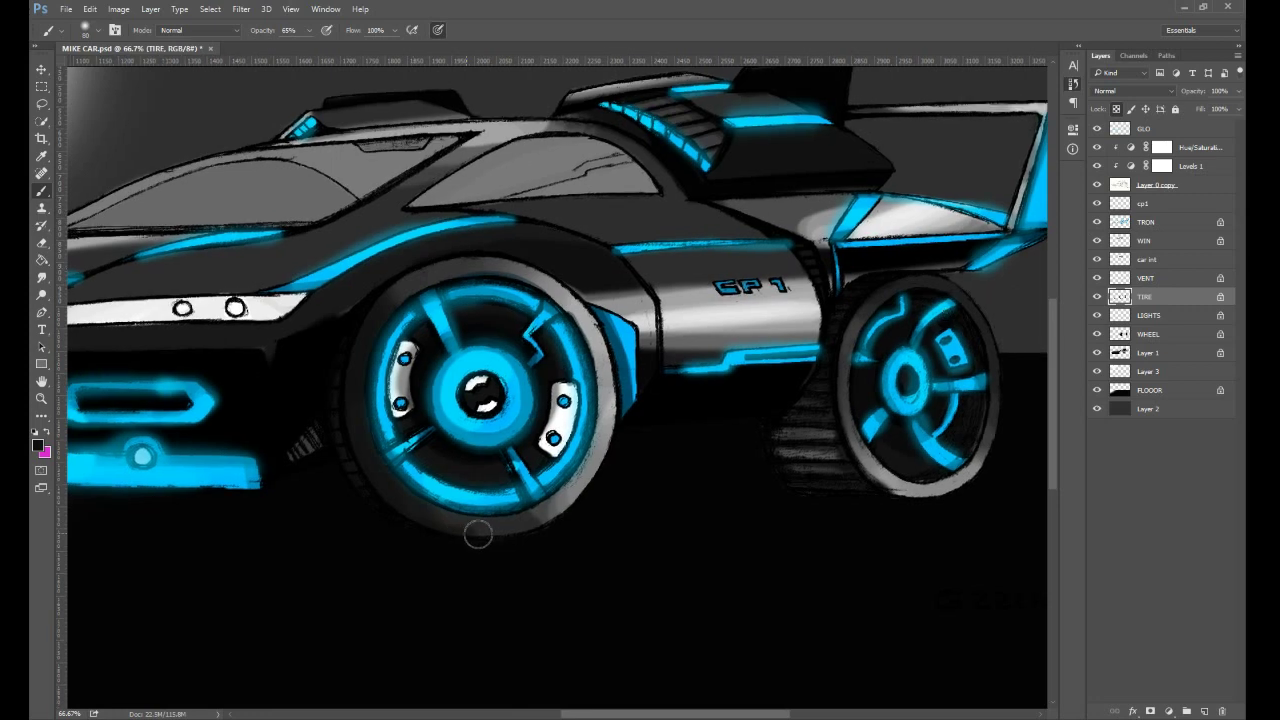
pyautogui.moveTo(478, 534)
pyautogui.mouseDown()
pyautogui.moveTo(566, 508)
pyautogui.moveTo(608, 456)
pyautogui.moveTo(628, 388)
pyautogui.moveTo(612, 340)
pyautogui.mouseUp()
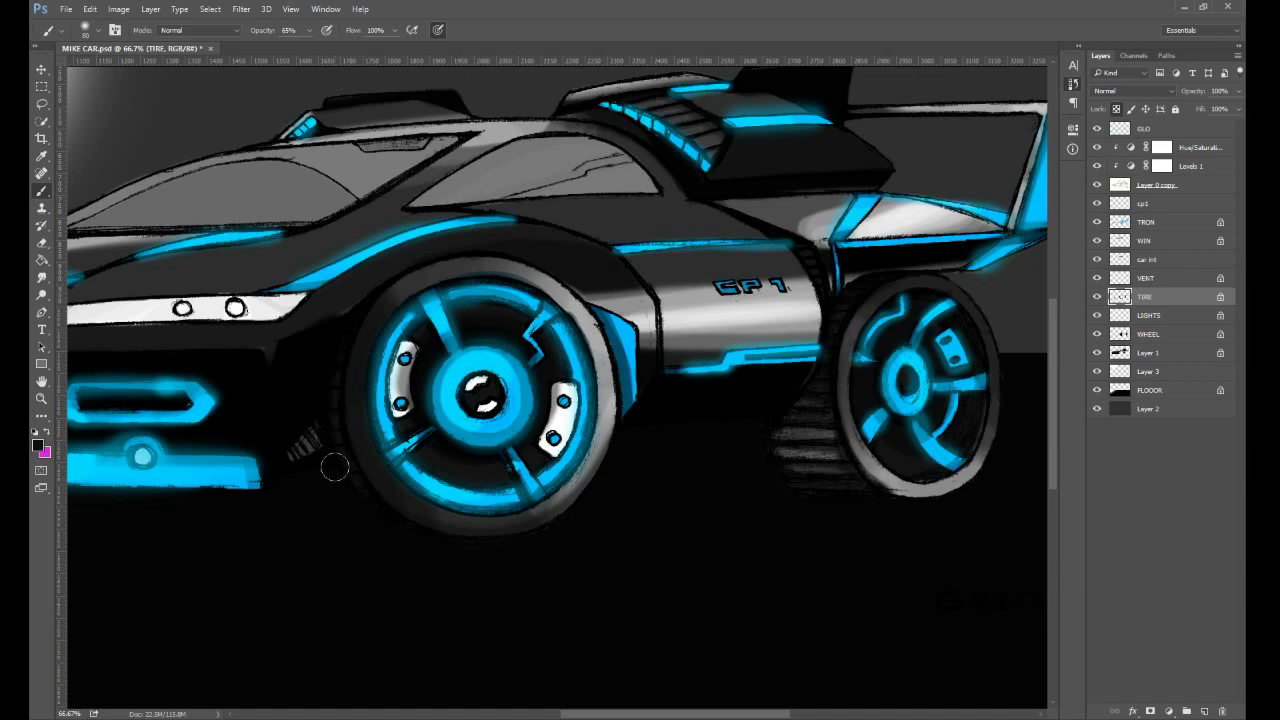
pyautogui.moveTo(334, 466); pyautogui.dragTo(462, 529)
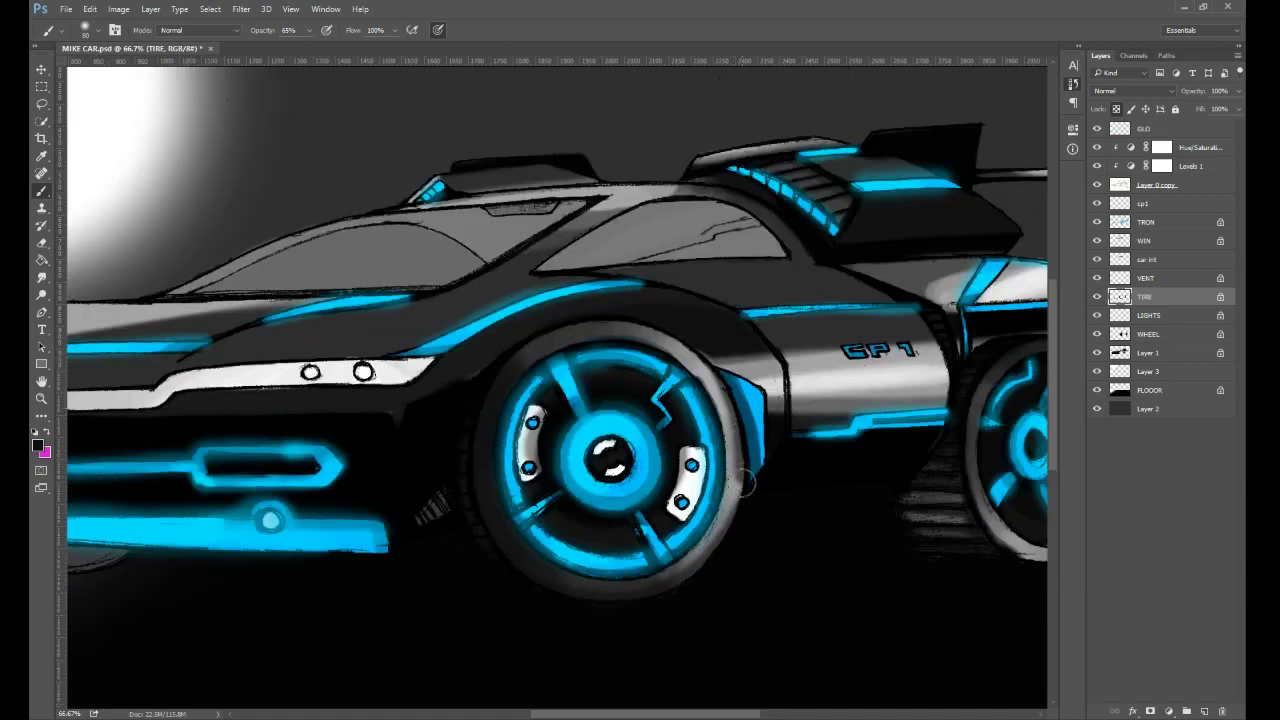
pyautogui.hotkey('ctrl', 'z')
pyautogui.moveTo(633, 321)
pyautogui.mouseDown()
pyautogui.moveTo(709, 372)
pyautogui.moveTo(739, 428)
pyautogui.moveTo(744, 486)
pyautogui.mouseUp()
pyautogui.hotkey('ctrl', 'z')
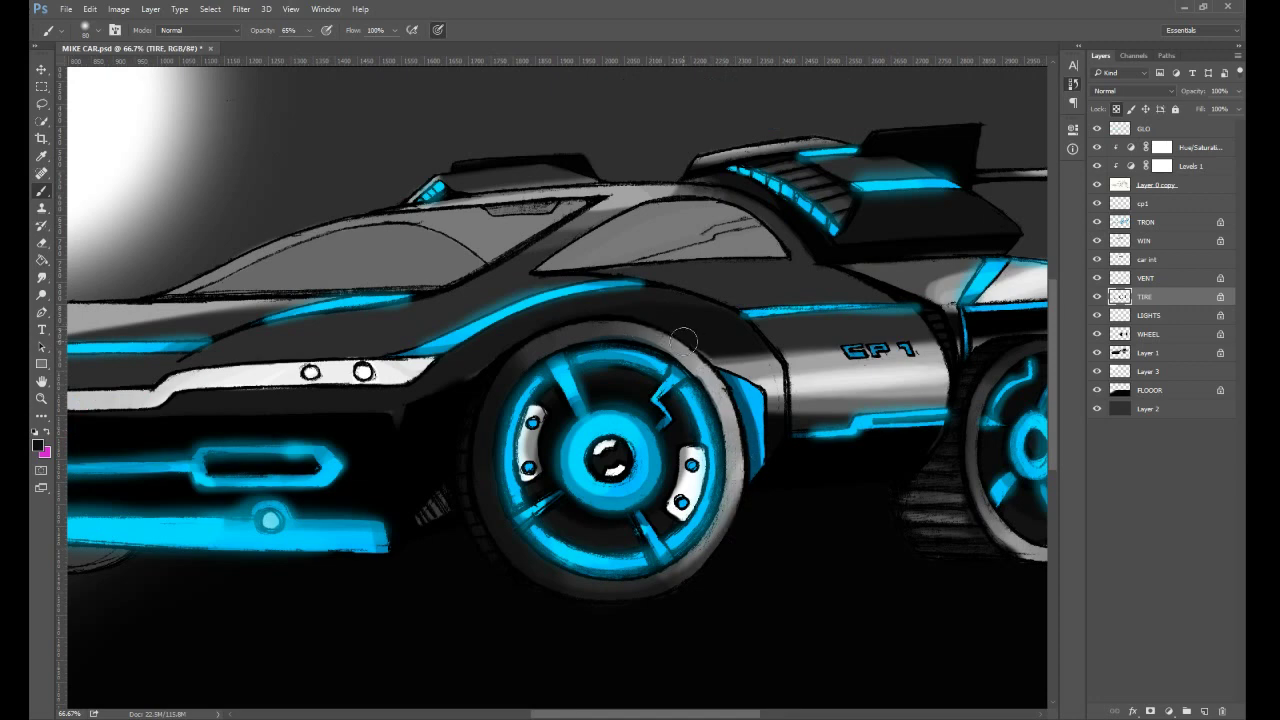
# - Darken the front tire's outer edge beside the fender, down toward the bottom of the tire
pyautogui.moveTo(682, 339)
pyautogui.mouseDown()
pyautogui.moveTo(741, 417)
pyautogui.moveTo(755, 512)
pyautogui.moveTo(755, 470)
pyautogui.mouseUp()
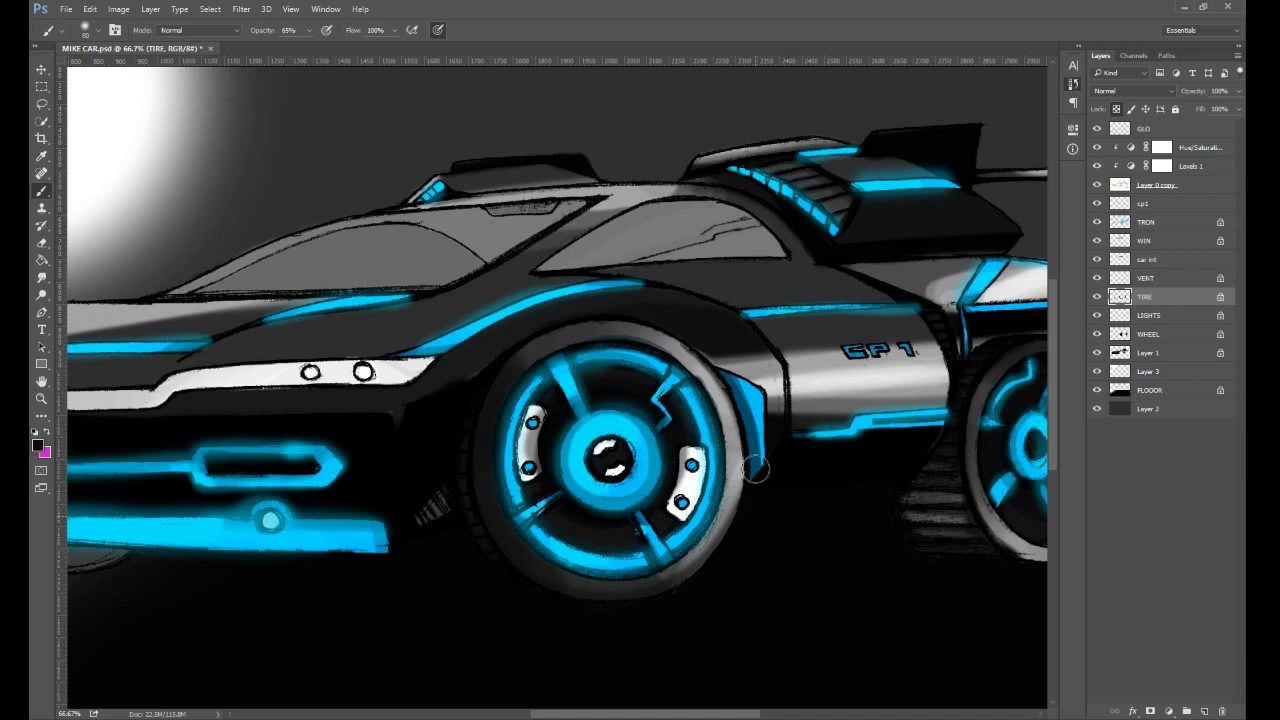
pyautogui.moveTo(755, 470); pyautogui.dragTo(646, 619)
pyautogui.click(1157, 240)
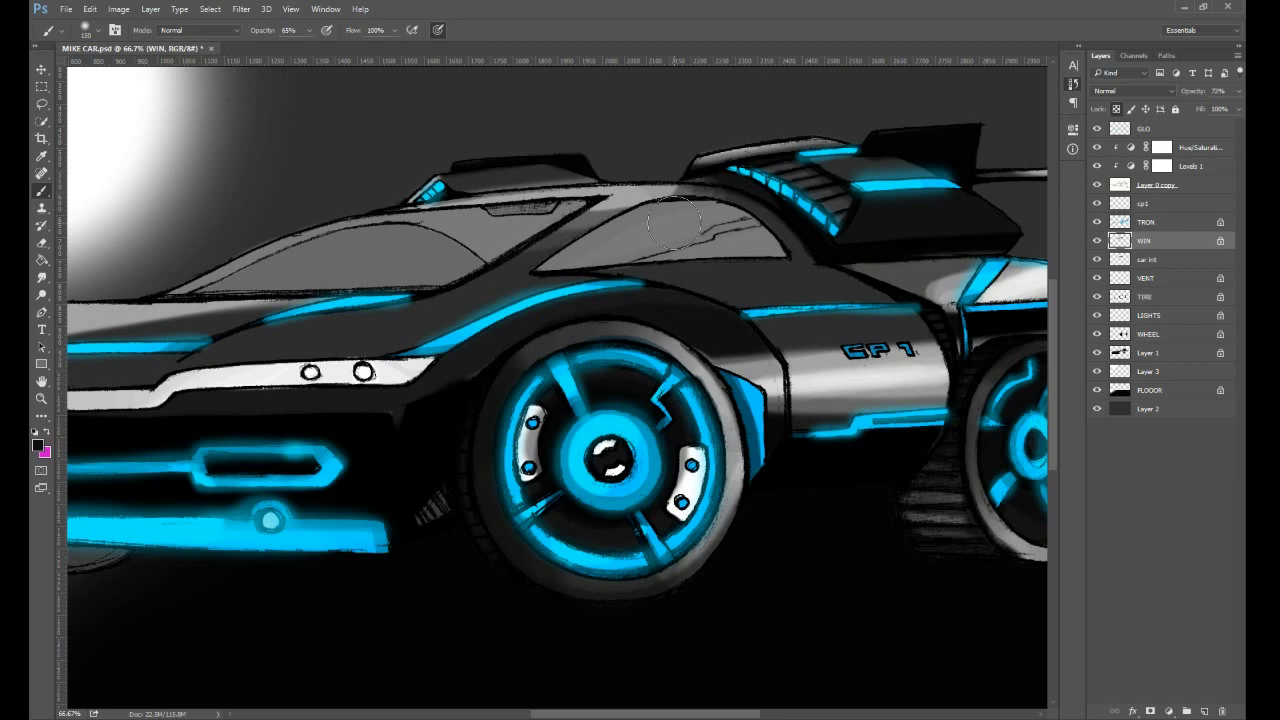
pyautogui.press('[')
pyautogui.moveTo(675, 223)
pyautogui.mouseDown()
pyautogui.moveTo(581, 254)
pyautogui.moveTo(737, 206)
pyautogui.moveTo(557, 263)
pyautogui.moveTo(704, 205)
pyautogui.mouseUp()
pyautogui.hotkey('ctrl', 'z')
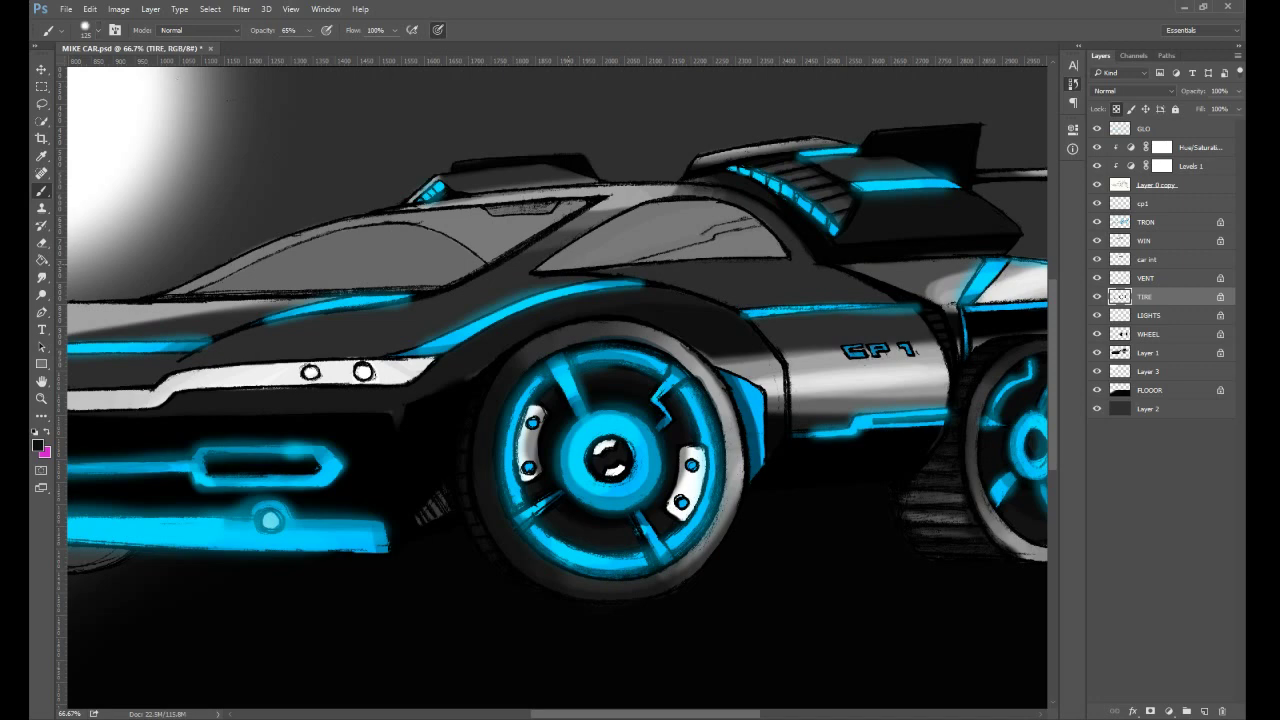
# - Shade the windshield's upper area and the side window with soft black on the WIN layer
pyautogui.click(1150, 277)
pyautogui.click(1160, 241)
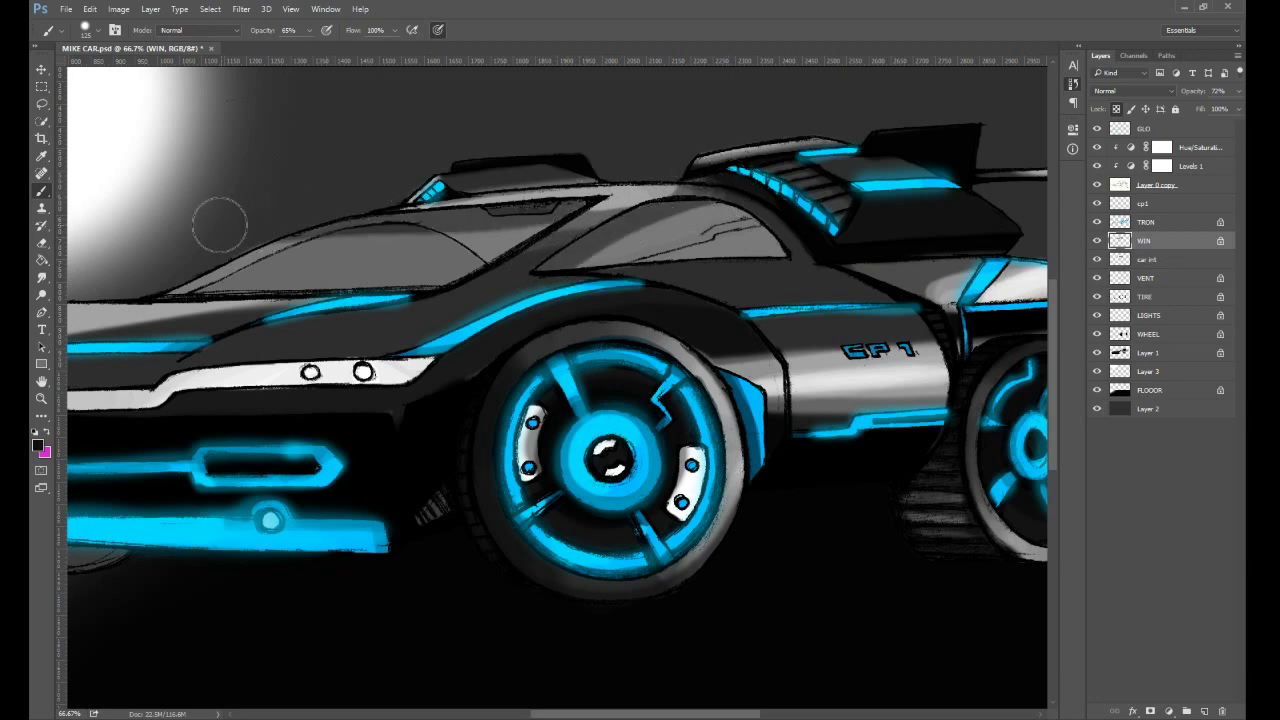
pyautogui.moveTo(219, 225); pyautogui.dragTo(575, 228)
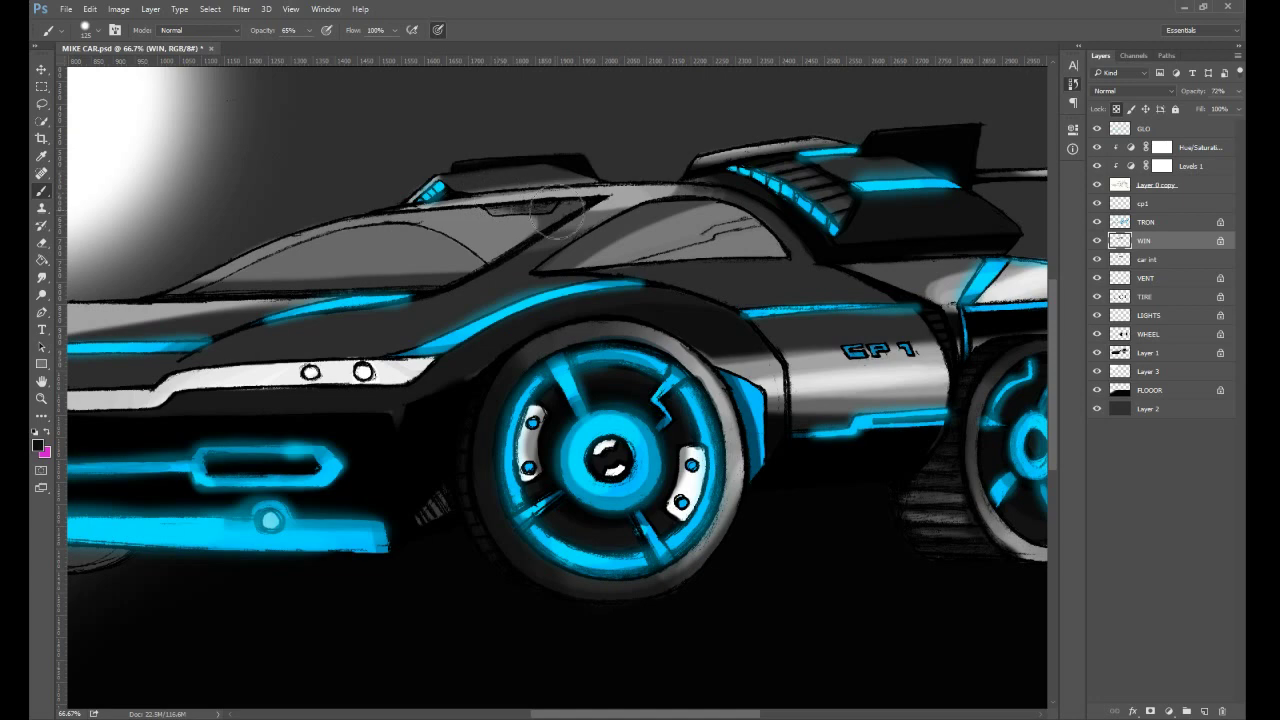
pyautogui.moveTo(760, 240); pyautogui.dragTo(677, 277)
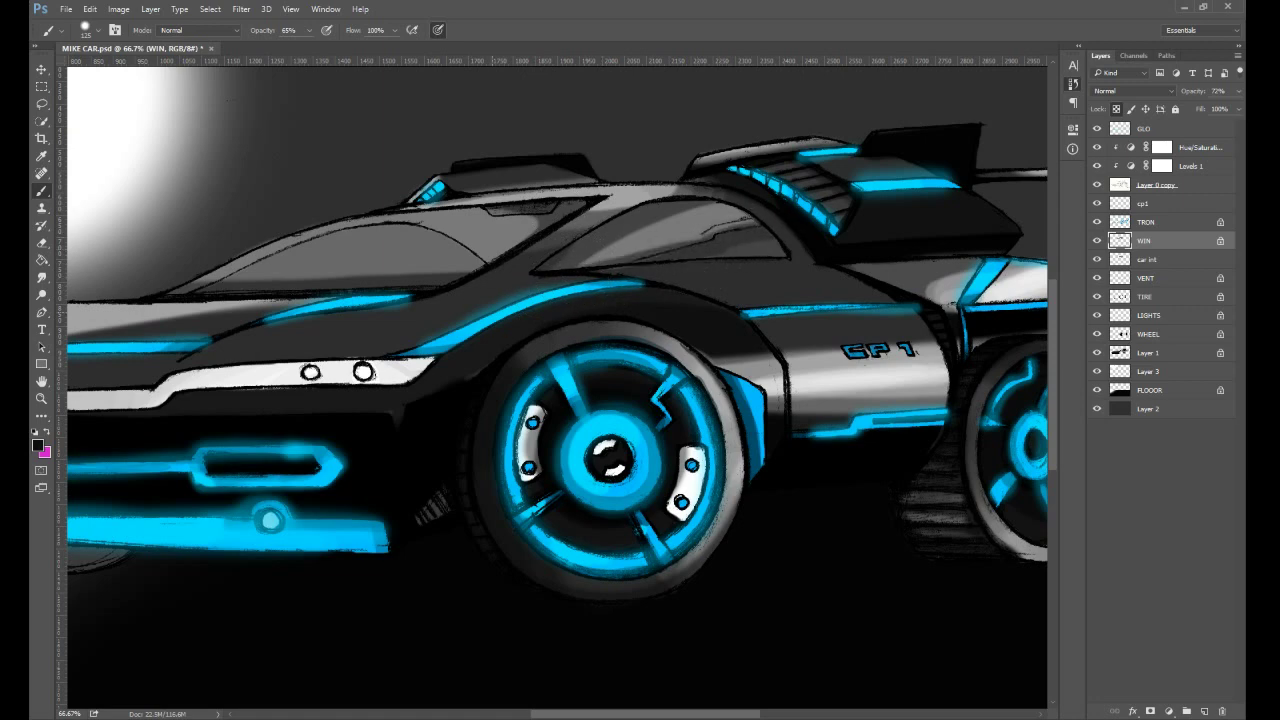
# - Create a new layer above GLO and name it "lights"
pyautogui.hotkey('ctrl', '-')
pyautogui.hotkey('ctrl', '-')
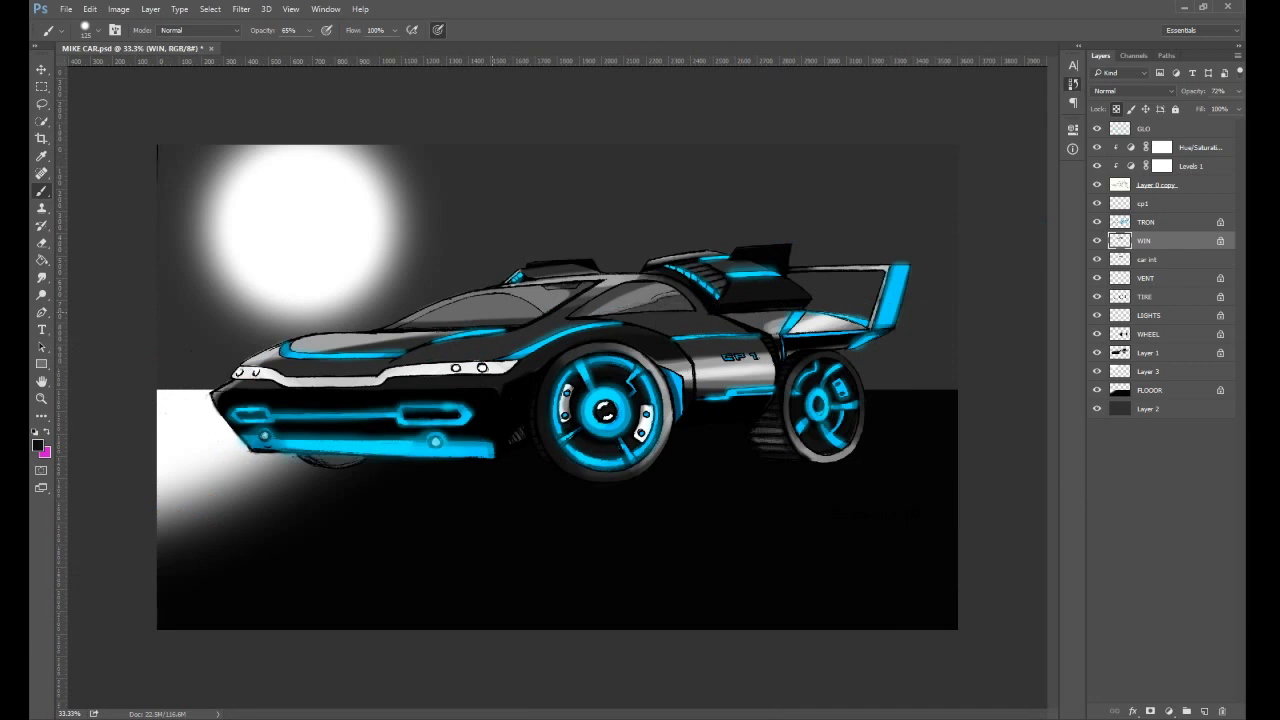
pyautogui.hotkey('ctrl', '+')
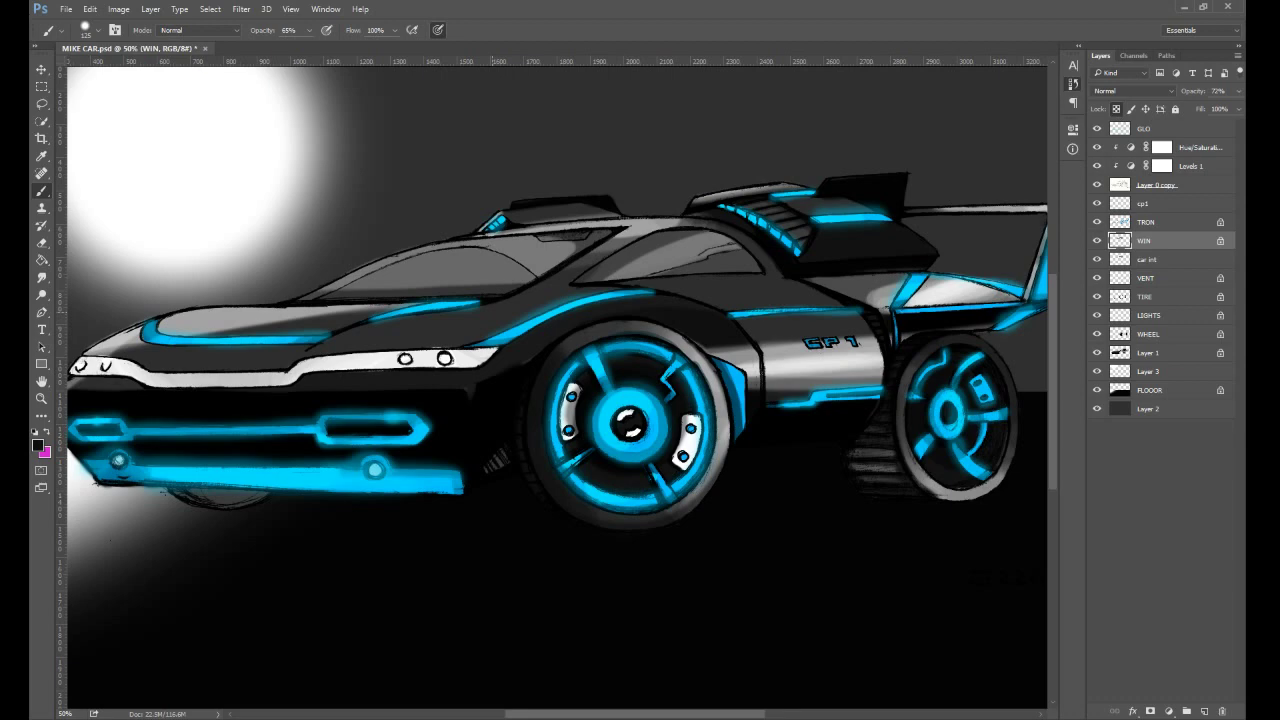
pyautogui.click(1179, 132)
pyautogui.click(1205, 712)
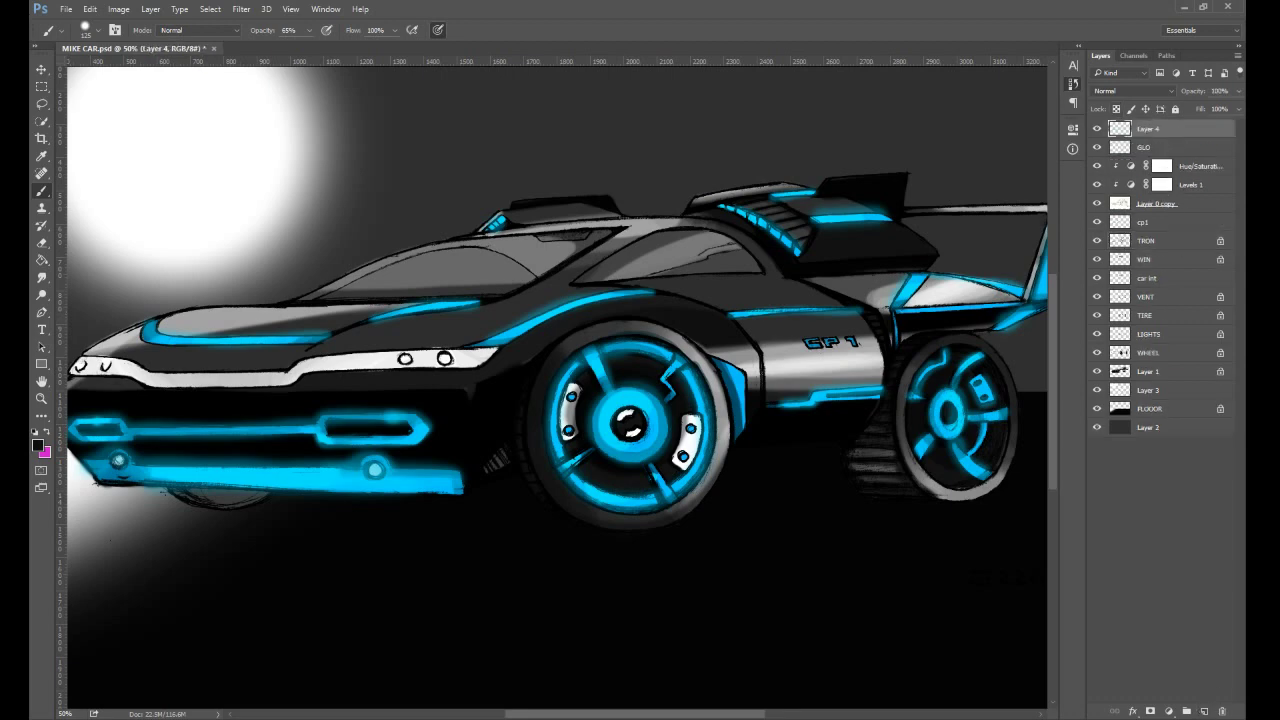
pyautogui.doubleClick(1148, 129)
pyautogui.write('lights')
pyautogui.press('Return')
# - Paint a soft white glow over the near headlight's outer lamp with a 250 px brush
pyautogui.press(']')
pyautogui.press(']')
pyautogui.press(']')
pyautogui.press(']')
pyautogui.press(']')
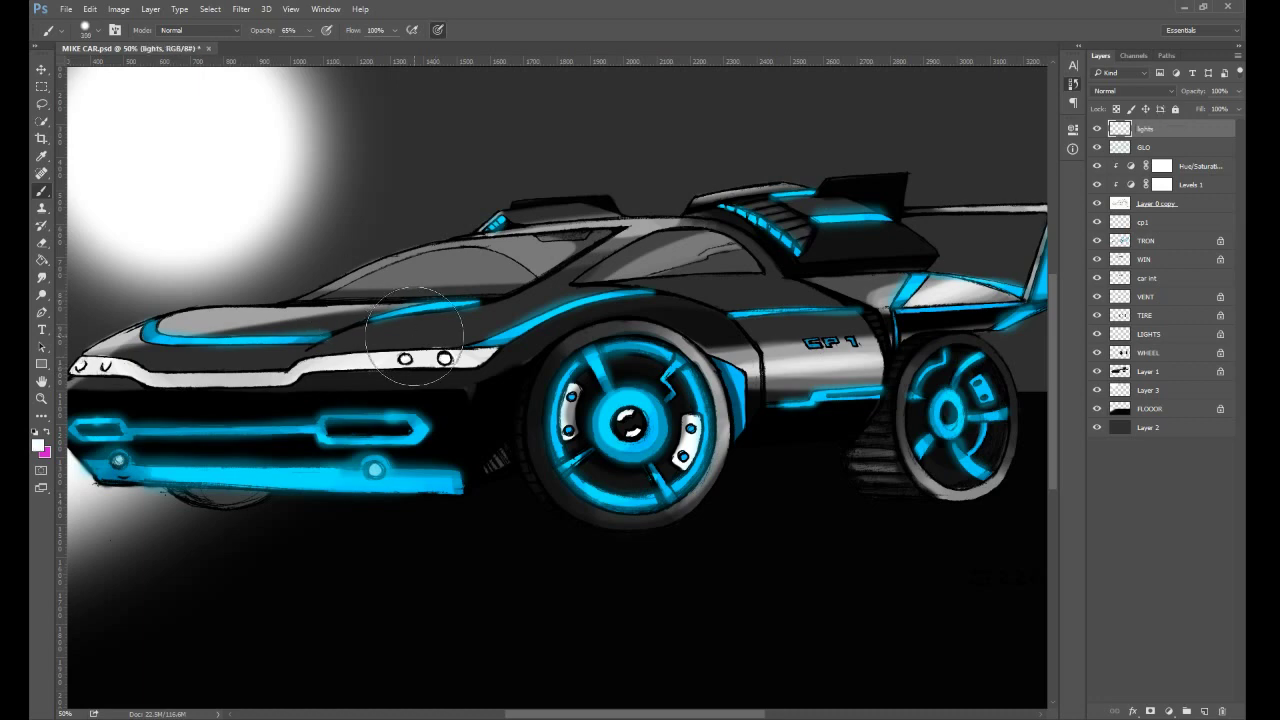
pyautogui.press('[')
pyautogui.press('[')
pyautogui.press('[')
pyautogui.click(98, 30)
pyautogui.click(445, 356)
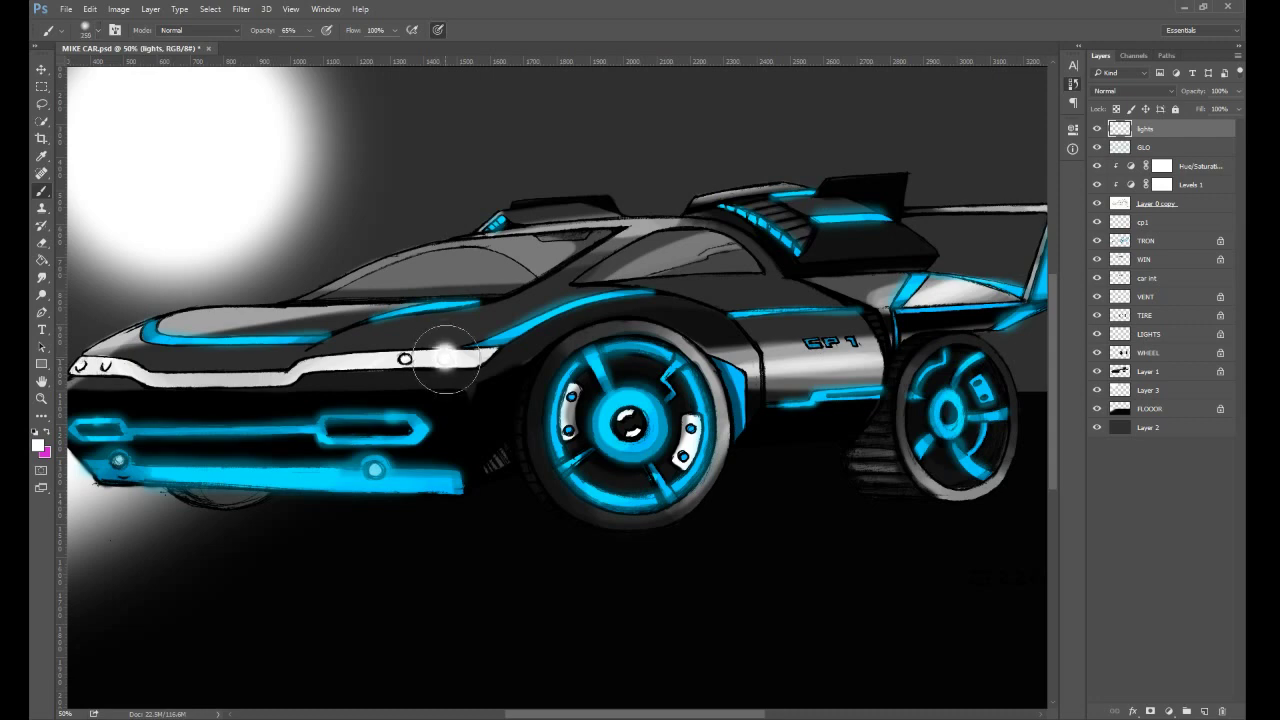
# - Add a soft white glow over the near headlight's inner lamp with a 200 px brush
pyautogui.click(404, 358)
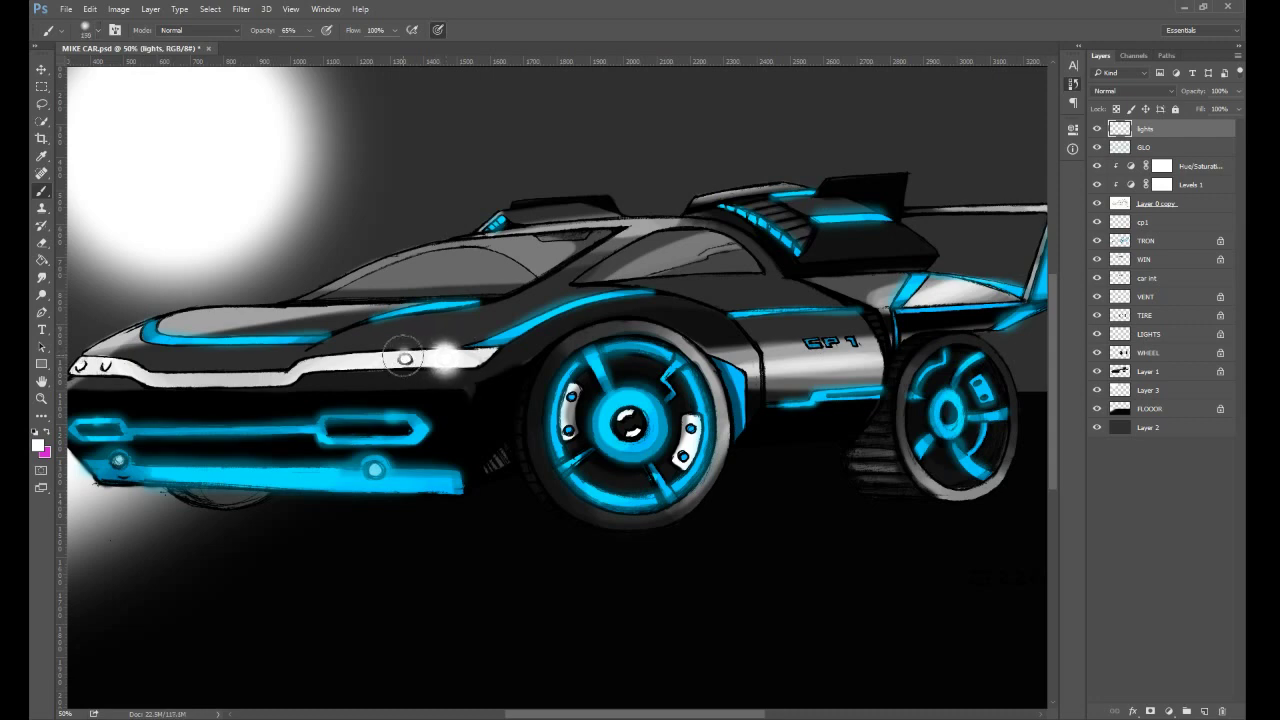
pyautogui.press(']')
pyautogui.press(']')
pyautogui.press(']')
pyautogui.press(']')
pyautogui.click(404, 358)
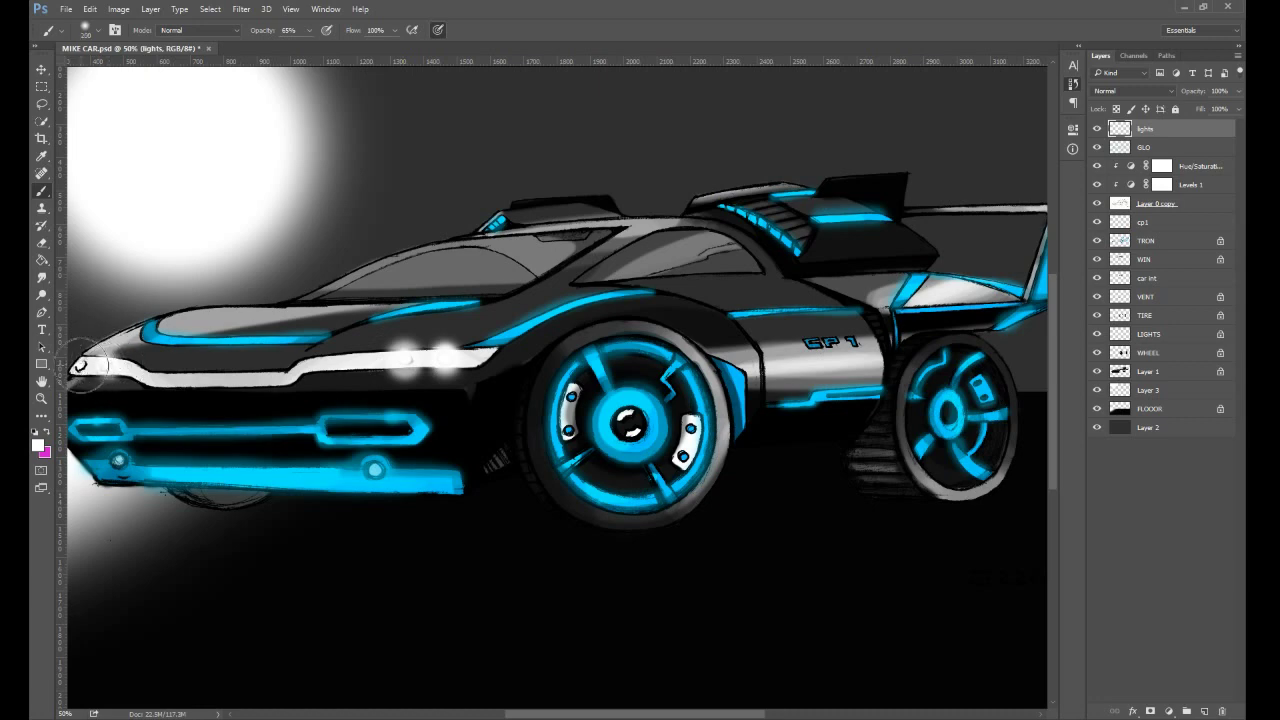
# - Paint the white glow over the far headlight's lamps, widening it with a 400 px brush
pyautogui.click(80, 364)
pyautogui.click(79, 363)
pyautogui.press(']')
pyautogui.press(']')
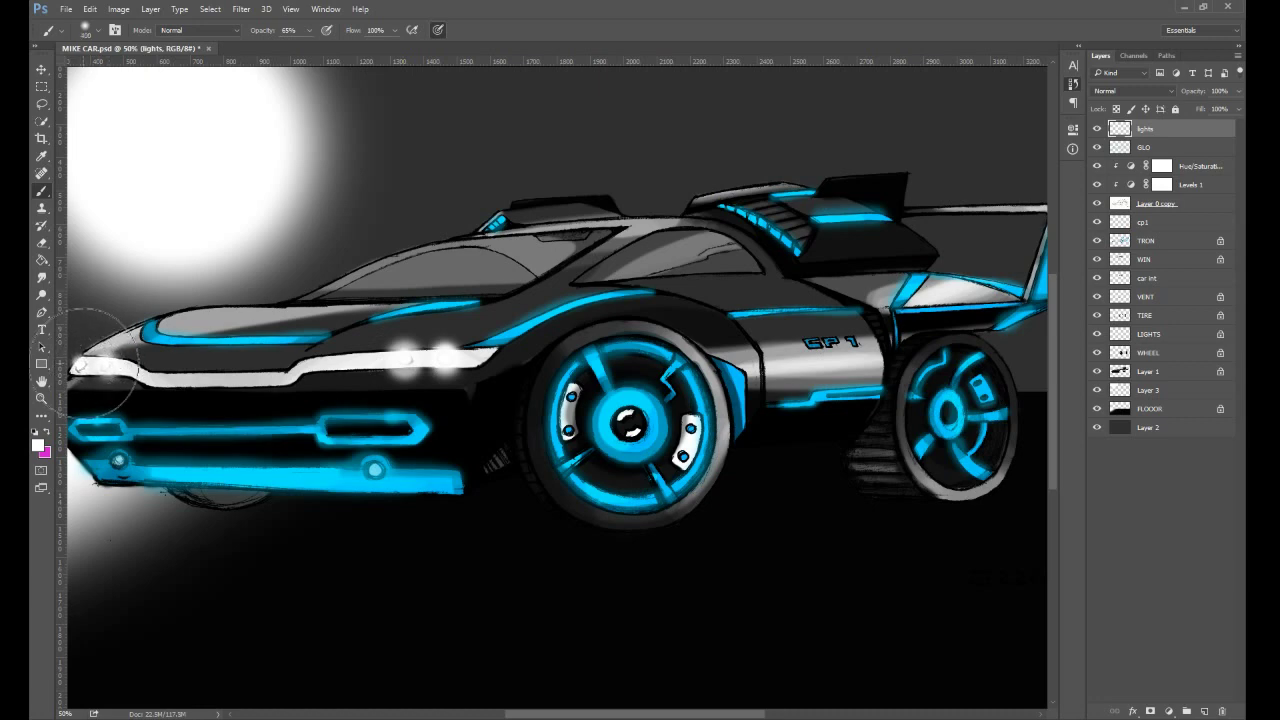
pyautogui.click(82, 364)
# - Strengthen the glow on the near headlight's outer lamp with a 300 px white brush
pyautogui.press(']')
pyautogui.press(']')
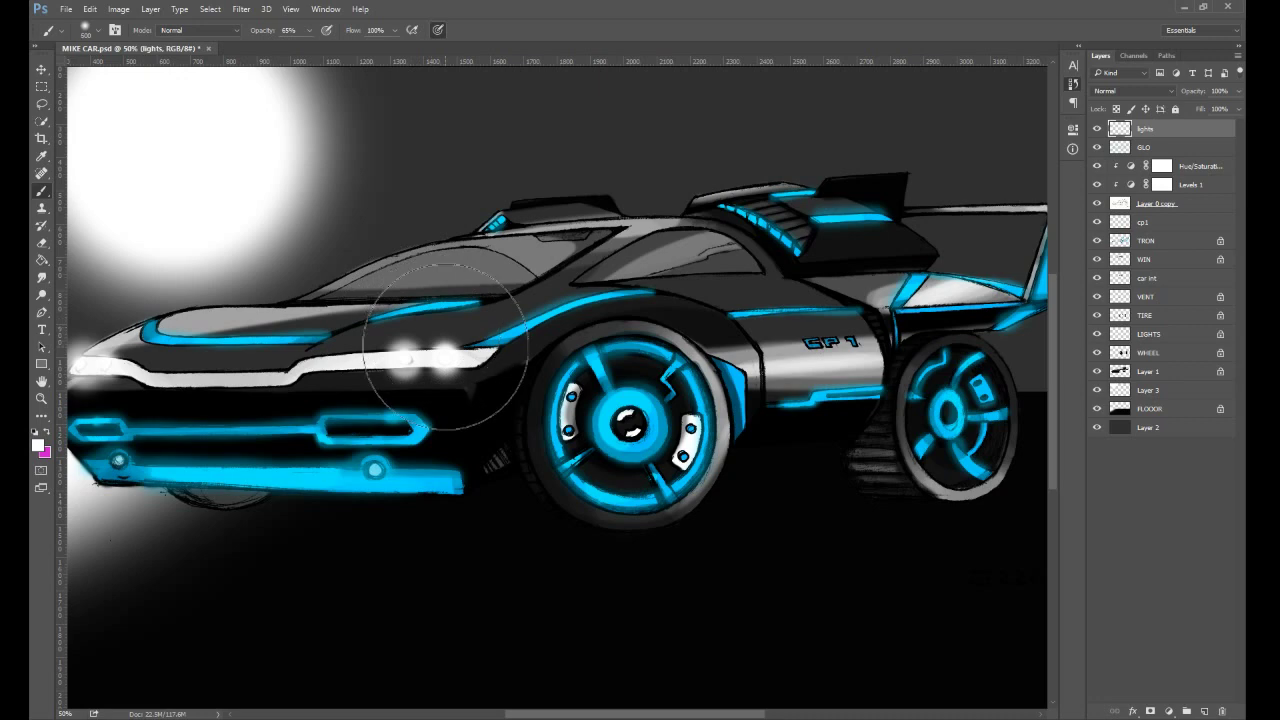
pyautogui.press('[')
pyautogui.press('[')
pyautogui.click(445, 357)
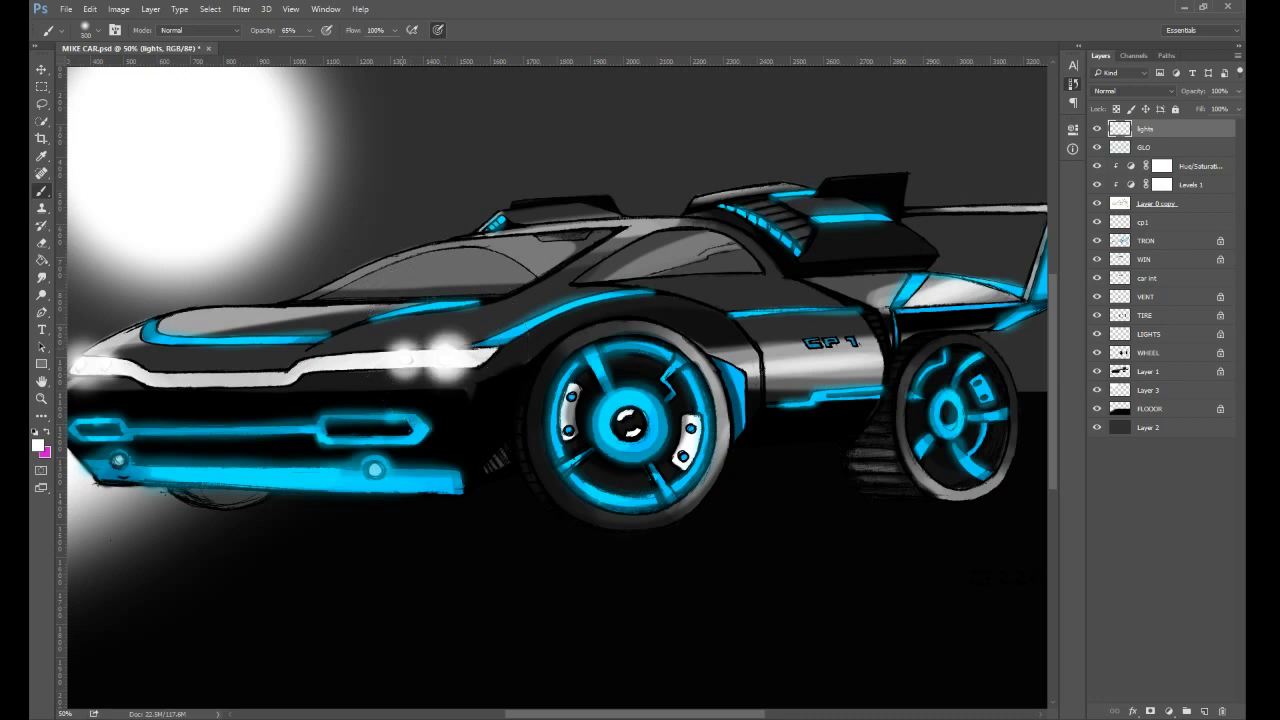
# - Lower the brush opacity to 16% and add faint white glow around the near headlight's inner lamp
pyautogui.moveTo(688, 522); pyautogui.dragTo(922, 488)
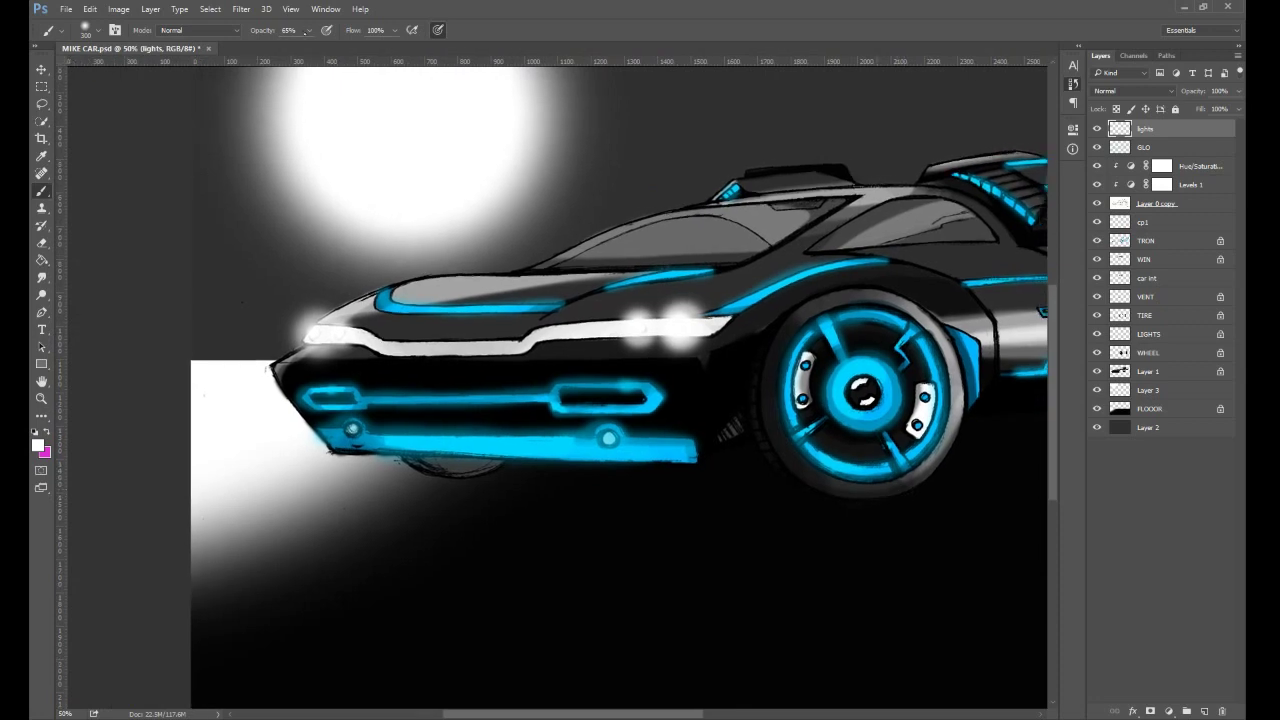
pyautogui.press('1')
pyautogui.press('6')
pyautogui.click(612, 330)
pyautogui.press('[')
pyautogui.press('[')
pyautogui.press('[')
pyautogui.click(638, 329)
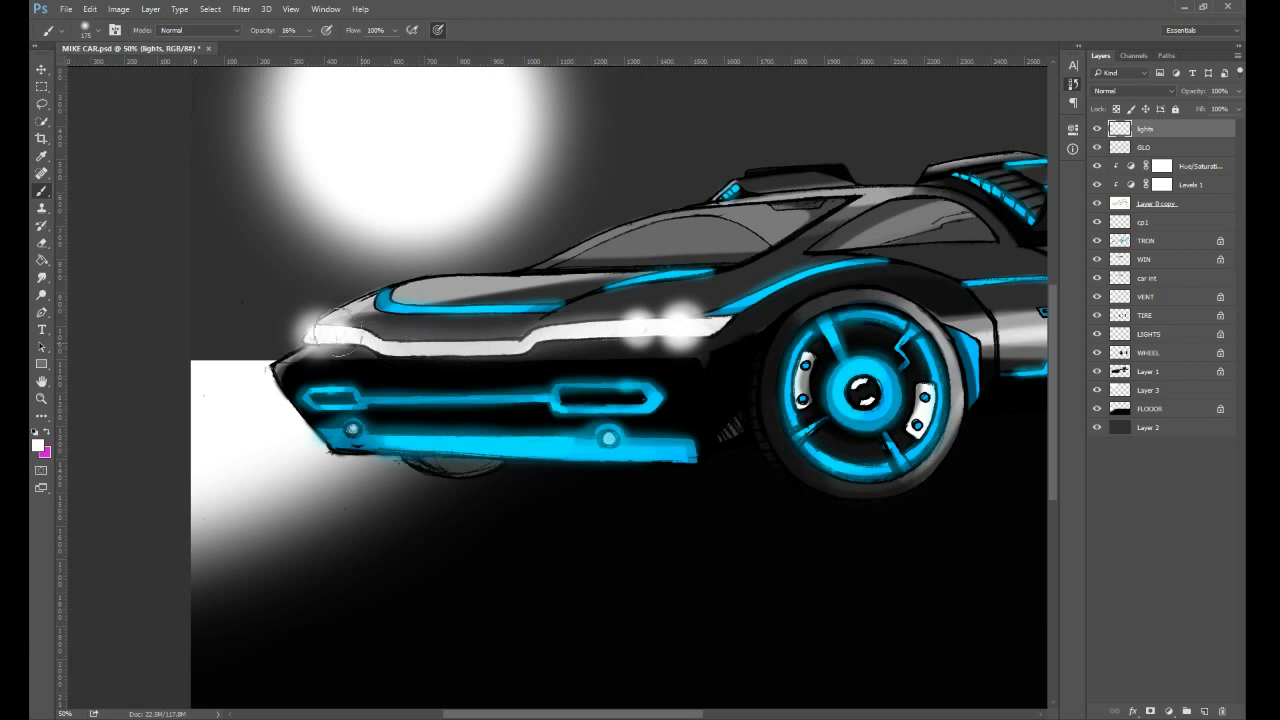
# - Add a faint white glow over the far headlight with a larger brush
pyautogui.press(']')
pyautogui.press(']')
pyautogui.click(326, 329)
# - Paint faint white light beams streaming forward from the headlights on the lights layer with a 400 px brush at 16% opacity
pyautogui.press(']')
pyautogui.press(']')
pyautogui.press(']')
pyautogui.press(']')
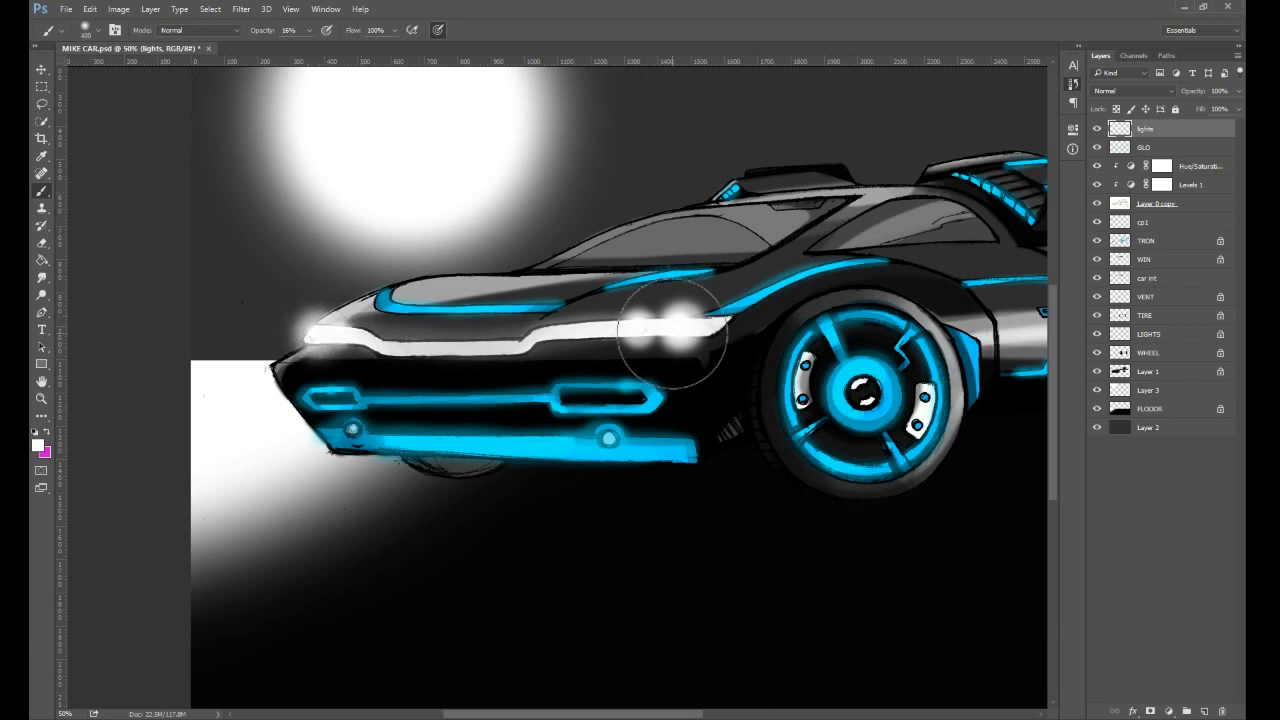
pyautogui.moveTo(672, 333); pyautogui.dragTo(63, 314)
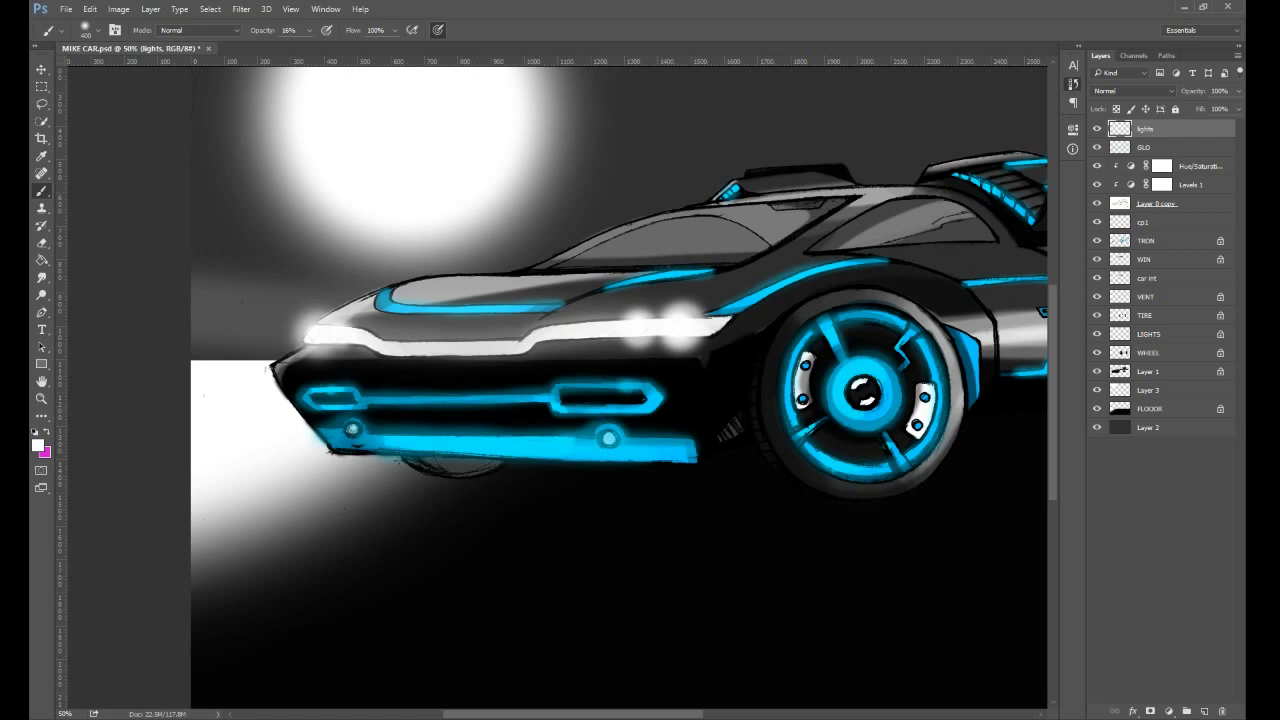
pyautogui.hotkey('ctrl', '-')
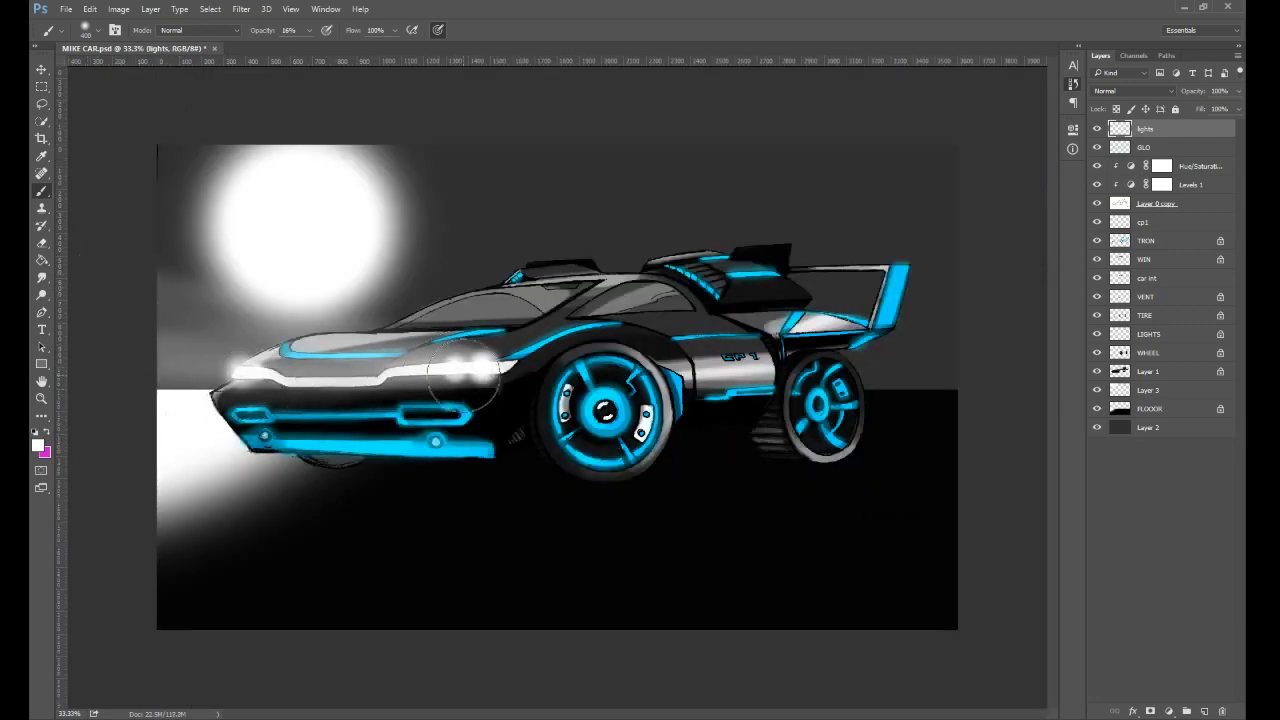
pyautogui.moveTo(472, 371); pyautogui.dragTo(43, 489)
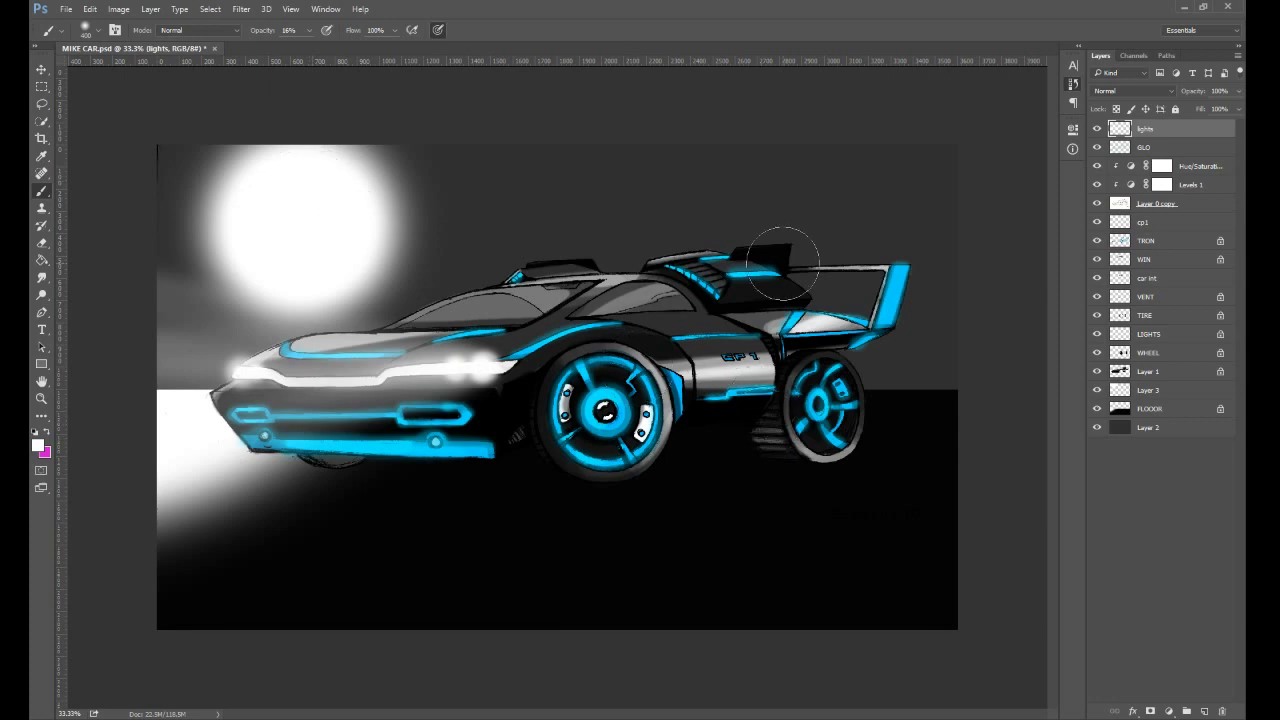
# - Try to darken the white light patch on the FLOOOR layer with black at 88% opacity, and undo the strokes
pyautogui.click(1149, 408)
pyautogui.click(1098, 409)
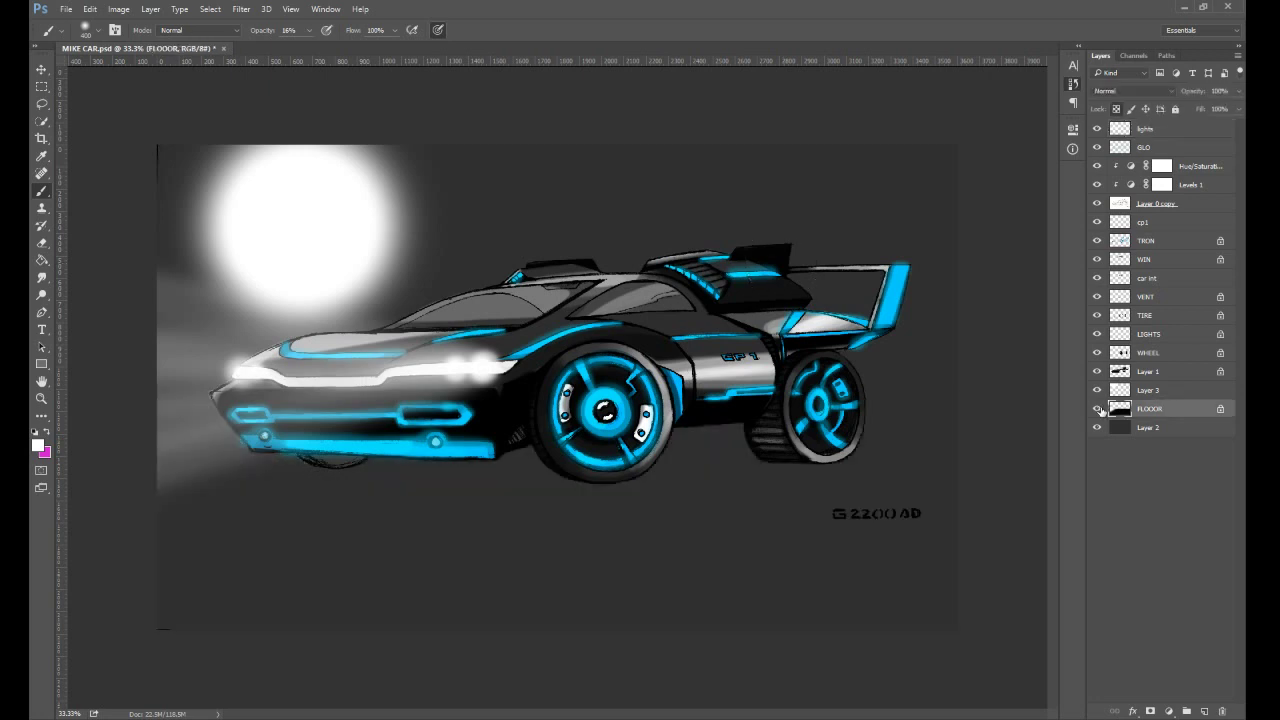
pyautogui.click(1098, 409)
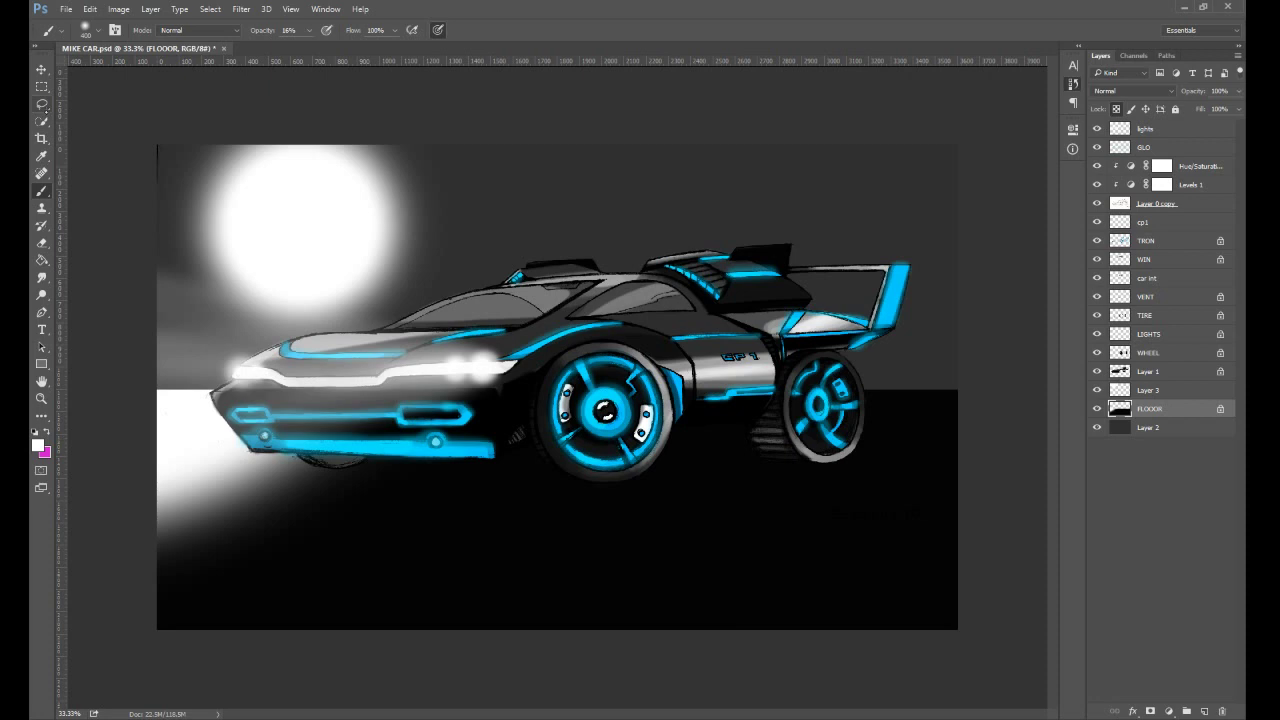
pyautogui.press('d')
pyautogui.moveTo(363, 491)
pyautogui.mouseDown()
pyautogui.moveTo(101, 536)
pyautogui.moveTo(460, 468)
pyautogui.moveTo(99, 579)
pyautogui.moveTo(464, 482)
pyautogui.moveTo(161, 604)
pyautogui.moveTo(443, 523)
pyautogui.moveTo(333, 462)
pyautogui.mouseUp()
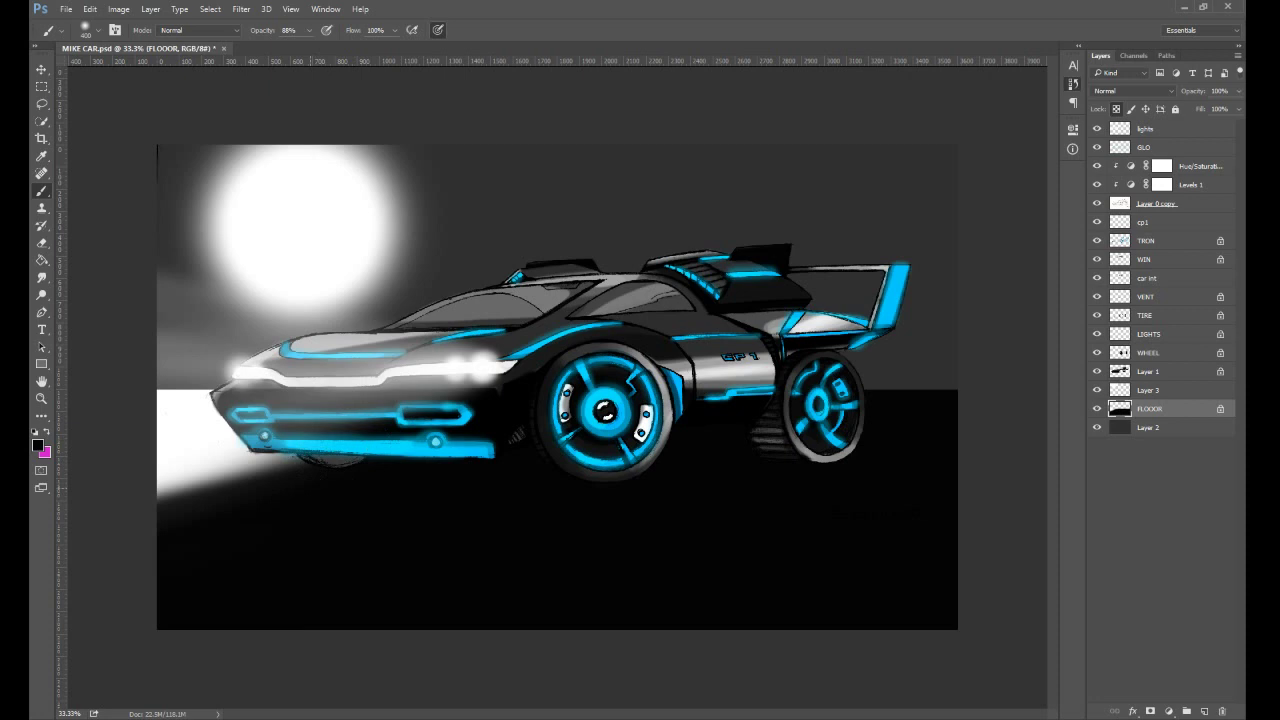
pyautogui.hotkey('ctrl', 'z')
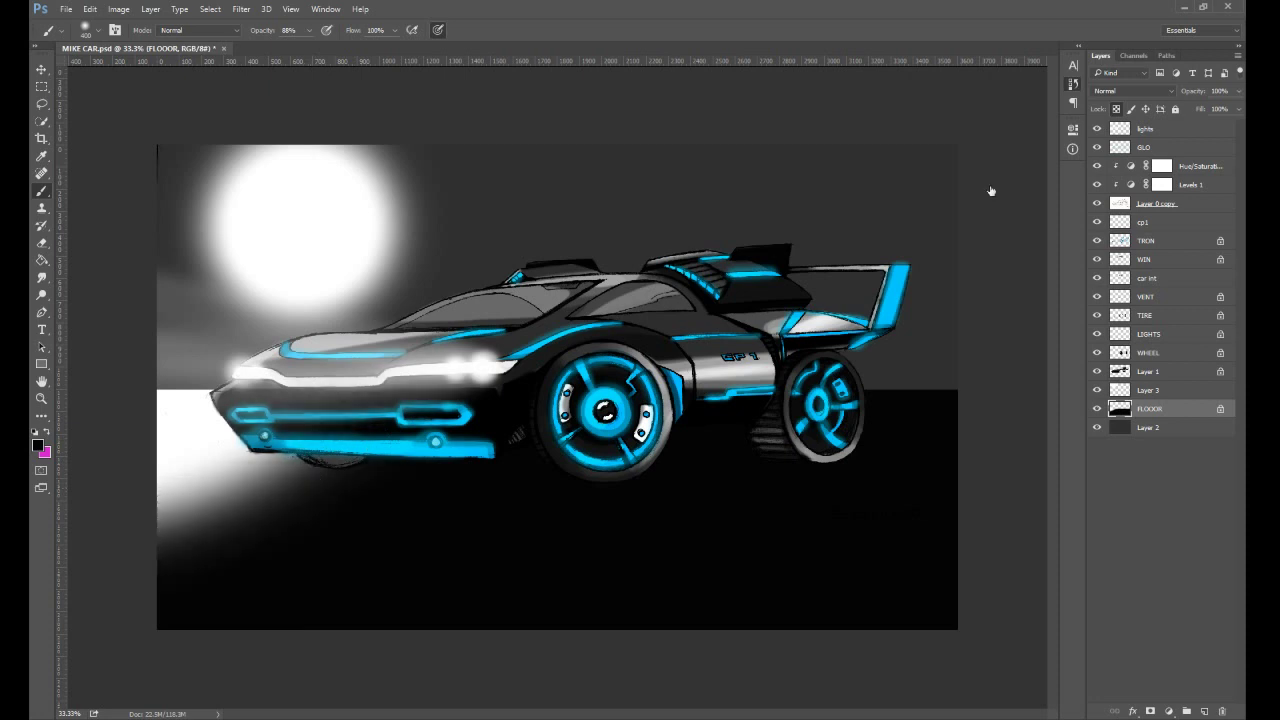
pyautogui.hotkey('ctrl', 'z')
pyautogui.hotkey('ctrl', 'alt', 'z')
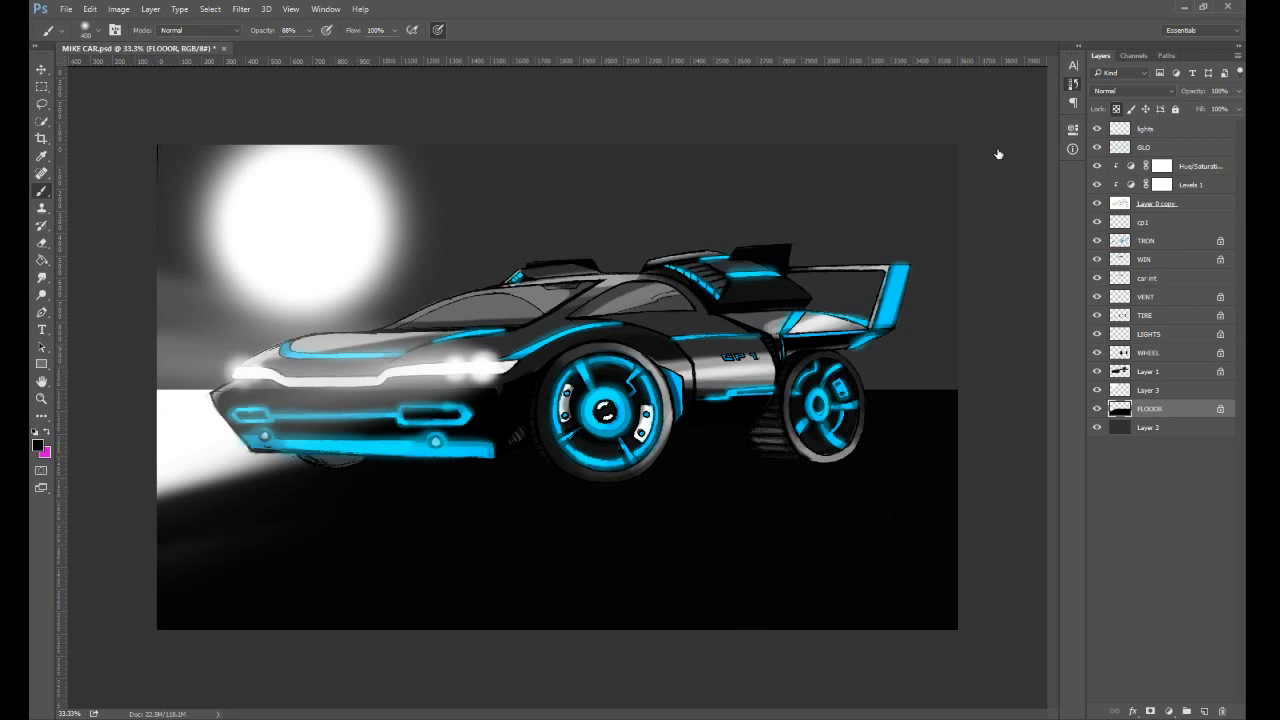
pyautogui.hotkey('ctrl', 'alt', 'z')
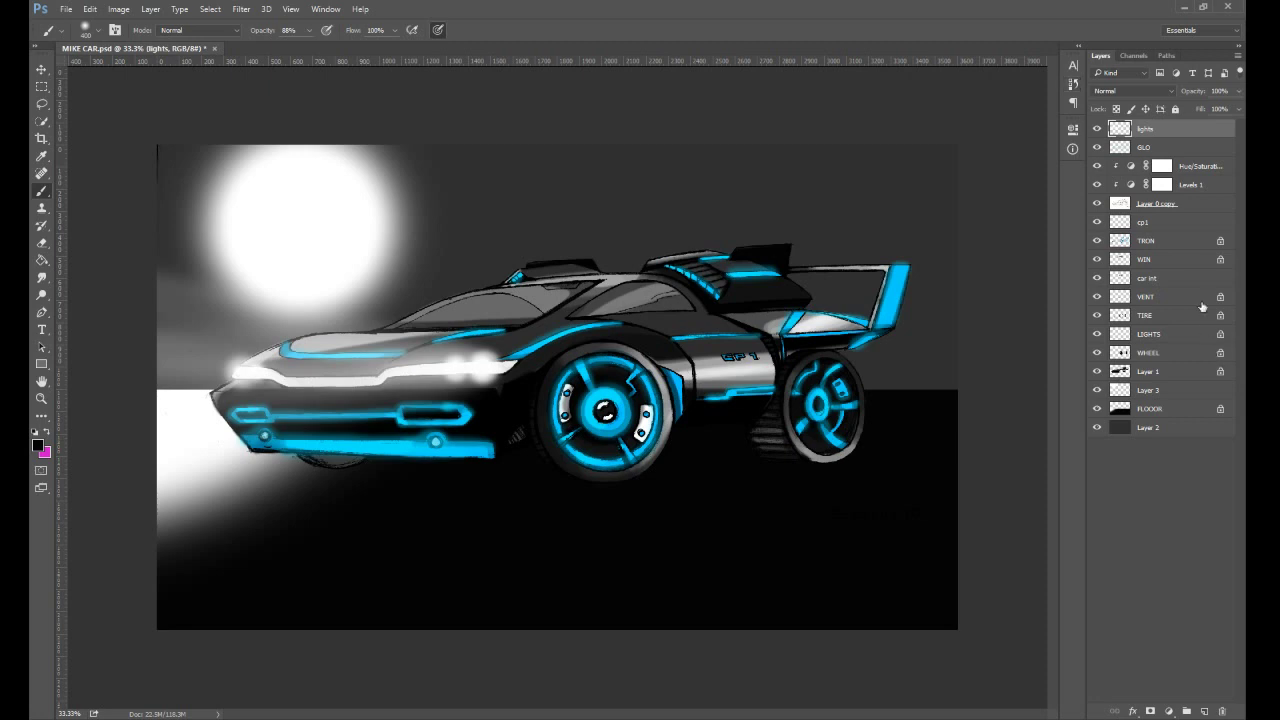
# - Darken the outer areas of the sky on Layer 2 with a black 1100 px brush at 88% opacity
pyautogui.click(1141, 442)
pyautogui.click(1148, 412)
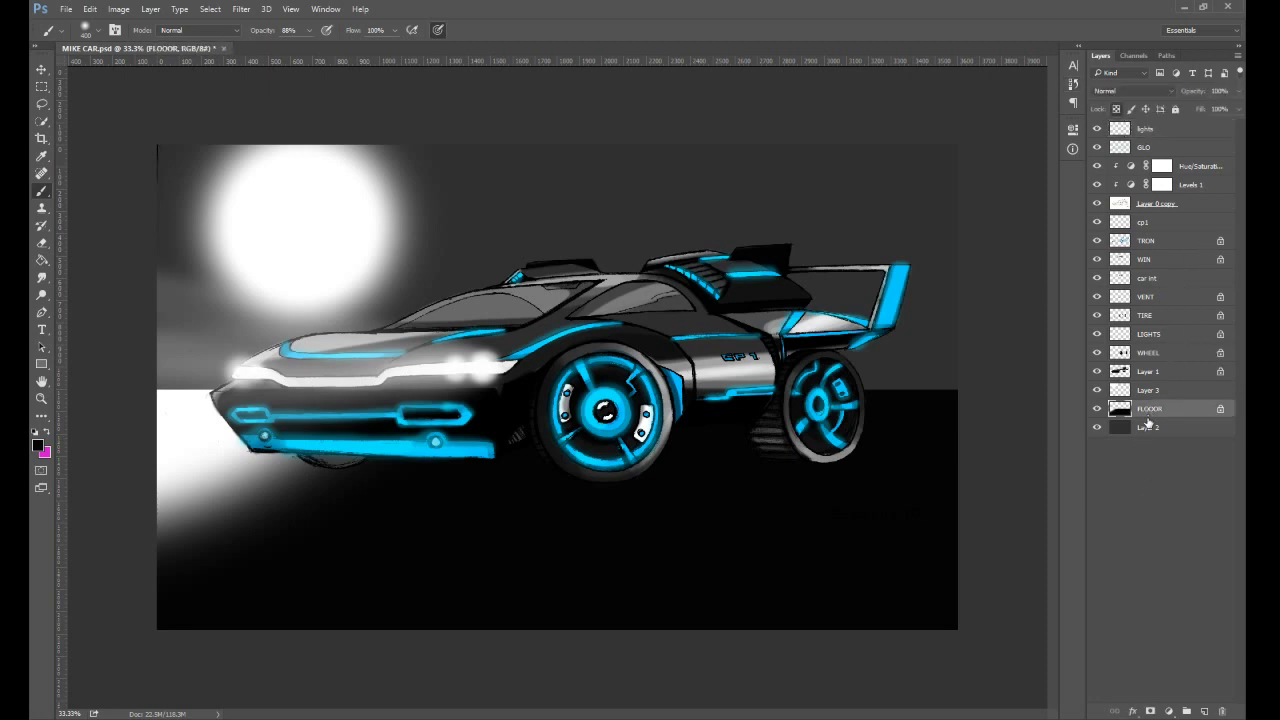
pyautogui.click(1158, 429)
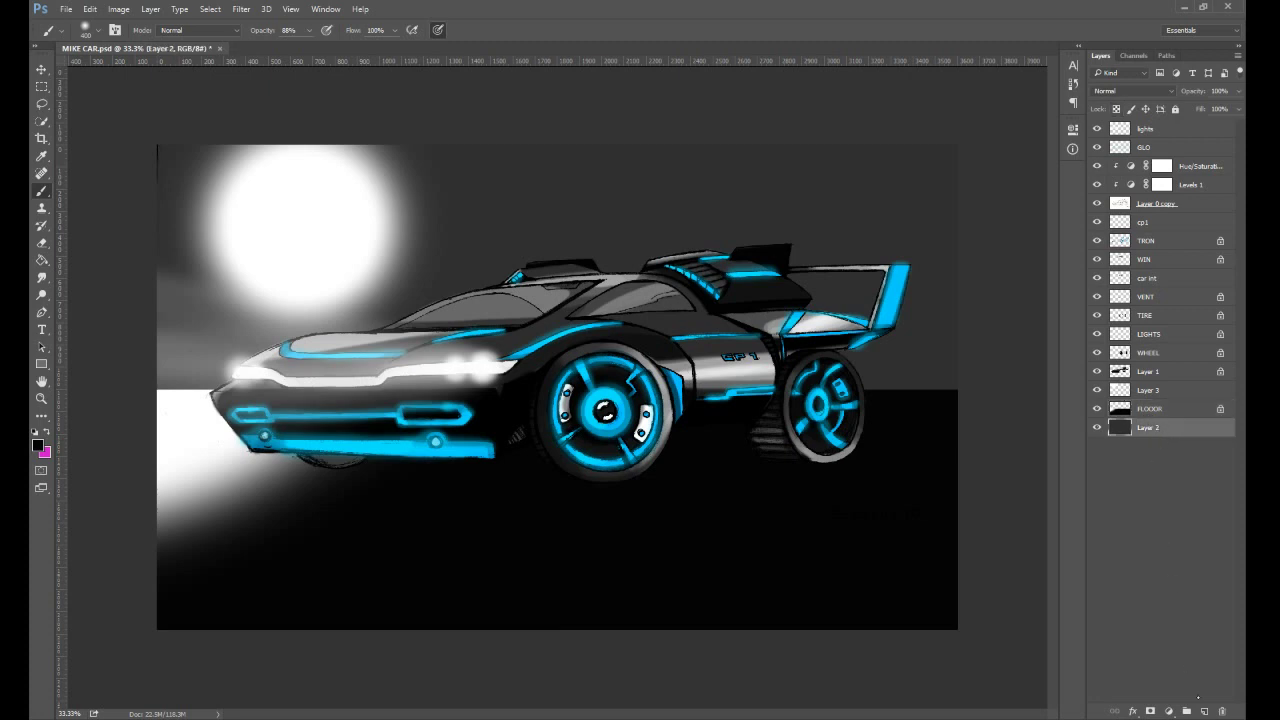
pyautogui.press(']')
pyautogui.press(']')
pyautogui.press(']')
pyautogui.press(']')
pyautogui.press(']')
pyautogui.press(']')
pyautogui.press(']')
pyautogui.click(922, 160)
pyautogui.moveTo(923, 156)
pyautogui.mouseDown()
pyautogui.moveTo(798, 113)
pyautogui.moveTo(614, 86)
pyautogui.moveTo(414, 129)
pyautogui.mouseUp()
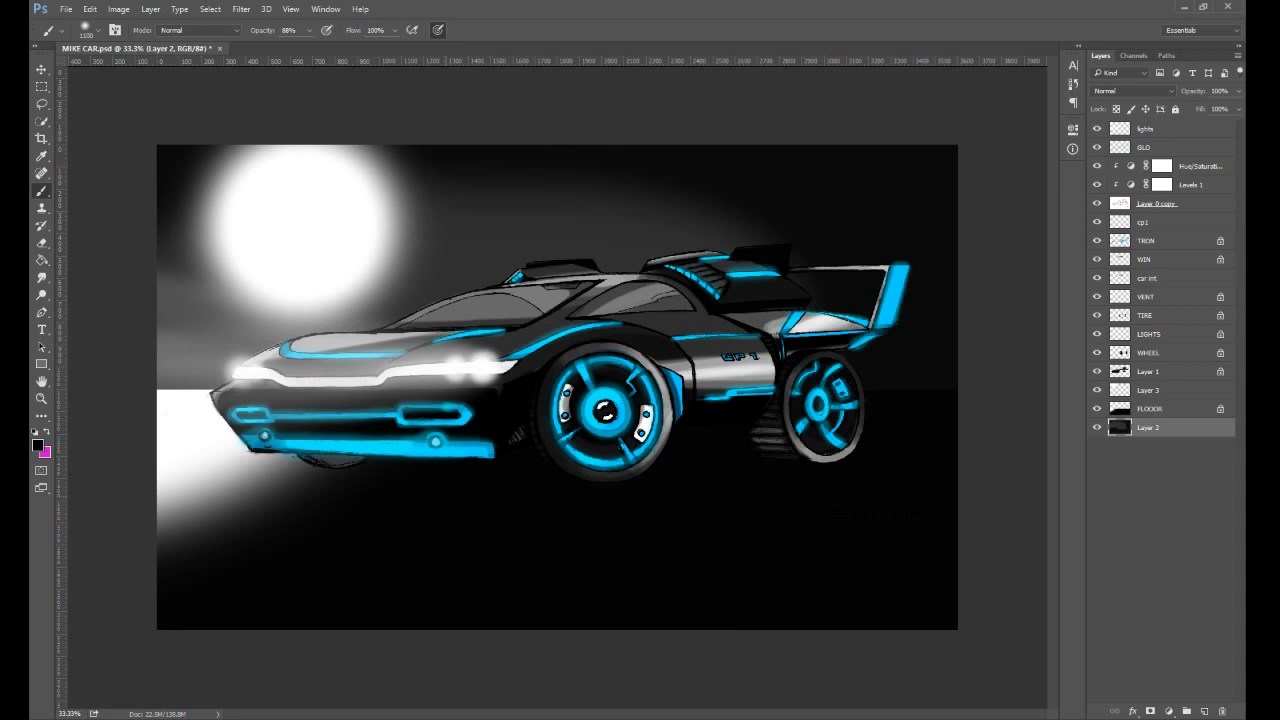
# - Paint black over the white light patch in front of the car on the FLOOOR layer
pyautogui.click(1160, 408)
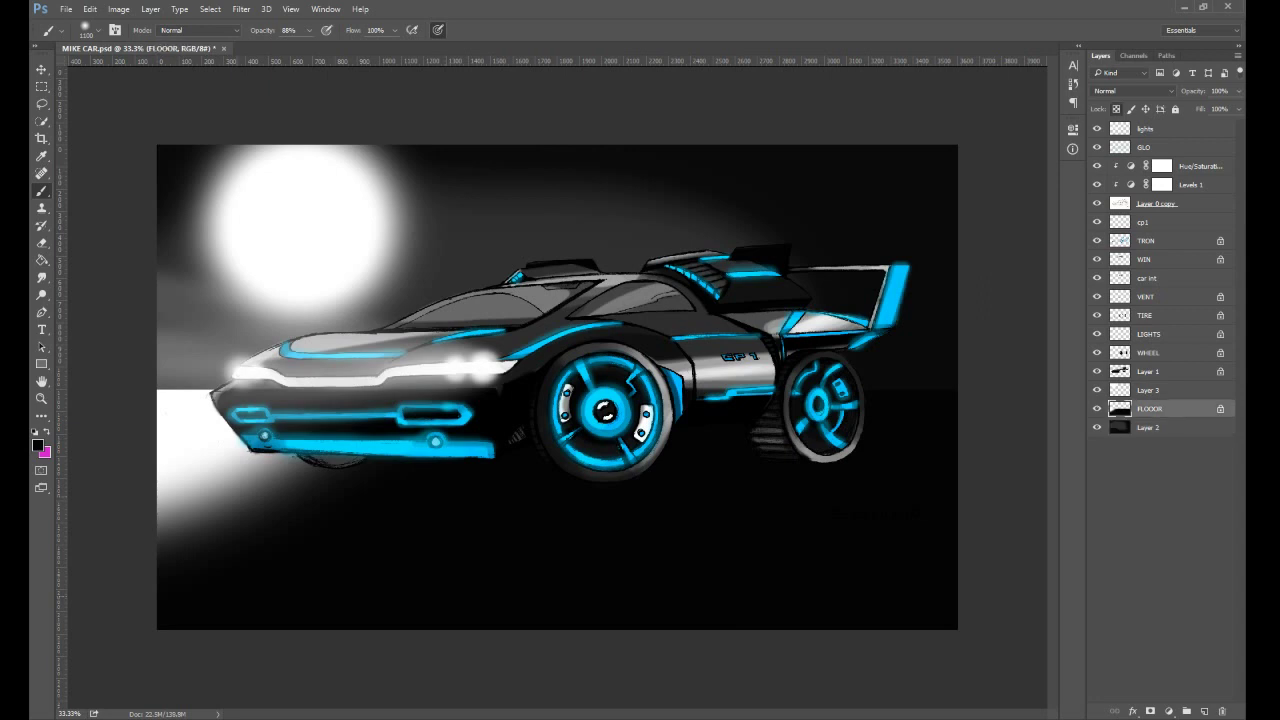
pyautogui.moveTo(322, 506)
pyautogui.mouseDown()
pyautogui.moveTo(170, 513)
pyautogui.moveTo(290, 487)
pyautogui.moveTo(146, 476)
pyautogui.moveTo(247, 470)
pyautogui.moveTo(121, 488)
pyautogui.moveTo(482, 495)
pyautogui.moveTo(165, 493)
pyautogui.mouseUp()
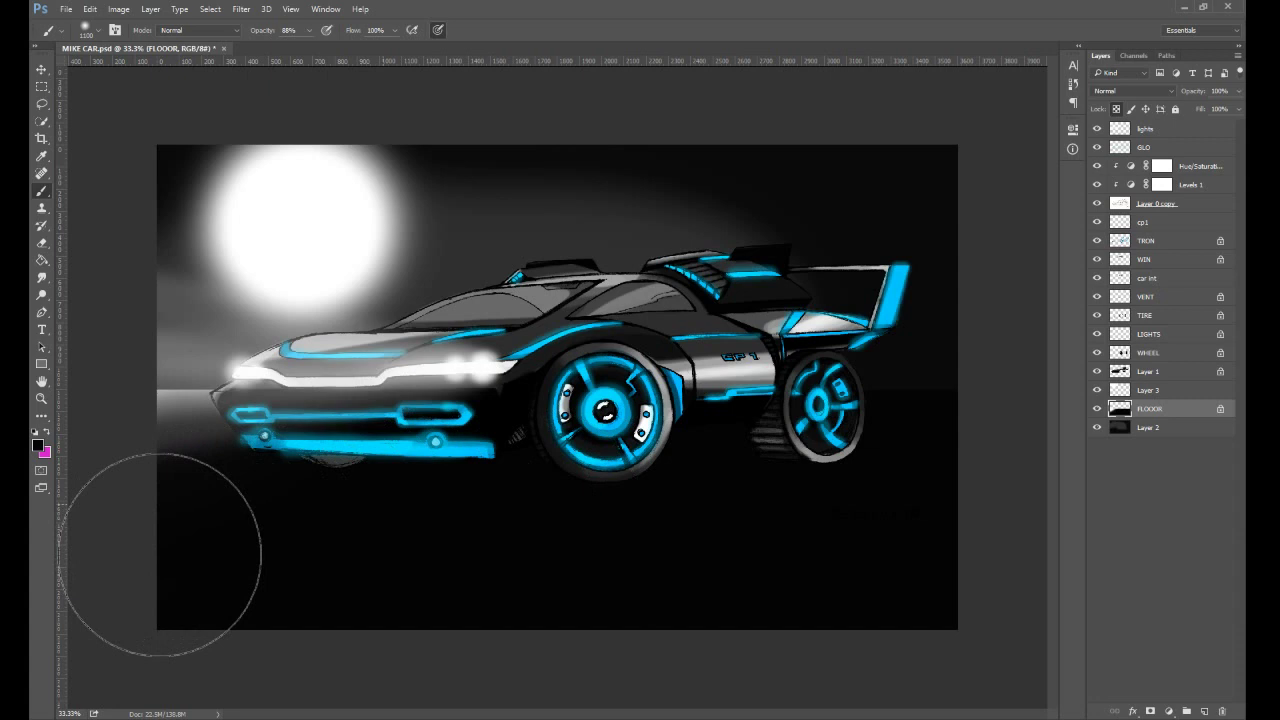
# - Unlock the TRON layer's transparent pixels, enlarge the eraser to 175 px, and check the layer by hiding and reshowing it
pyautogui.click(1146, 240)
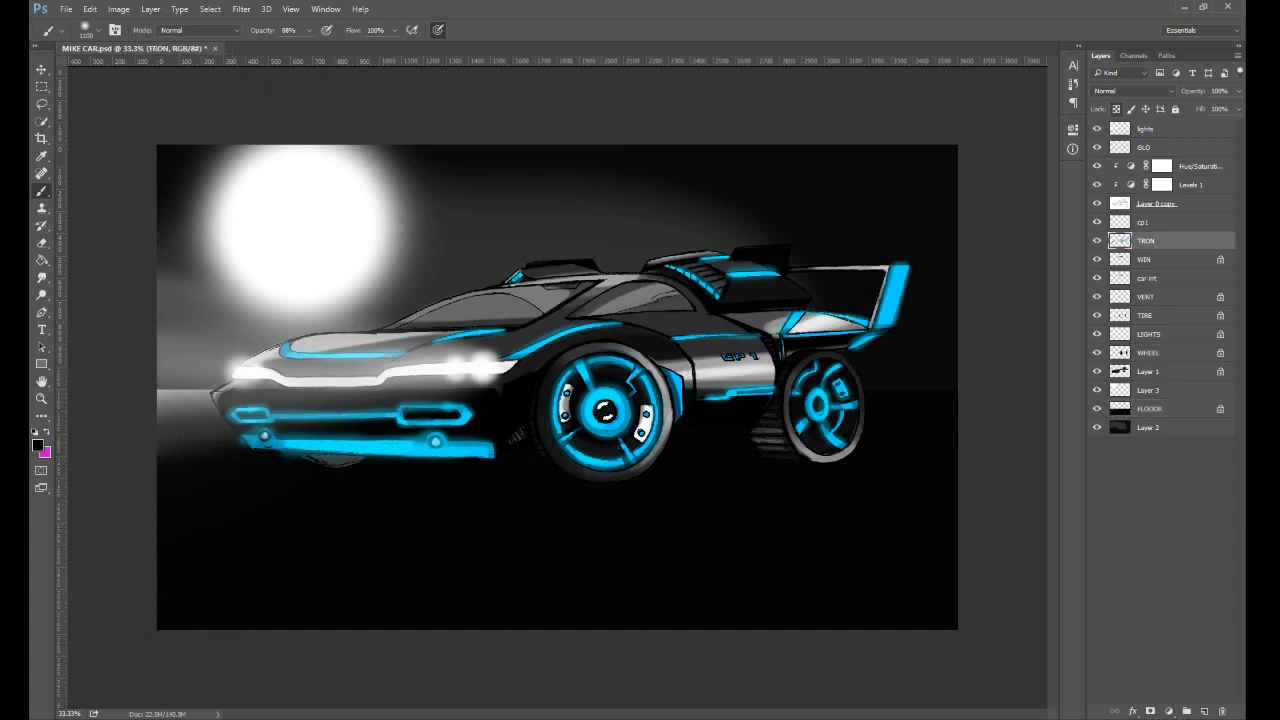
pyautogui.click(1116, 108)
pyautogui.press('e')
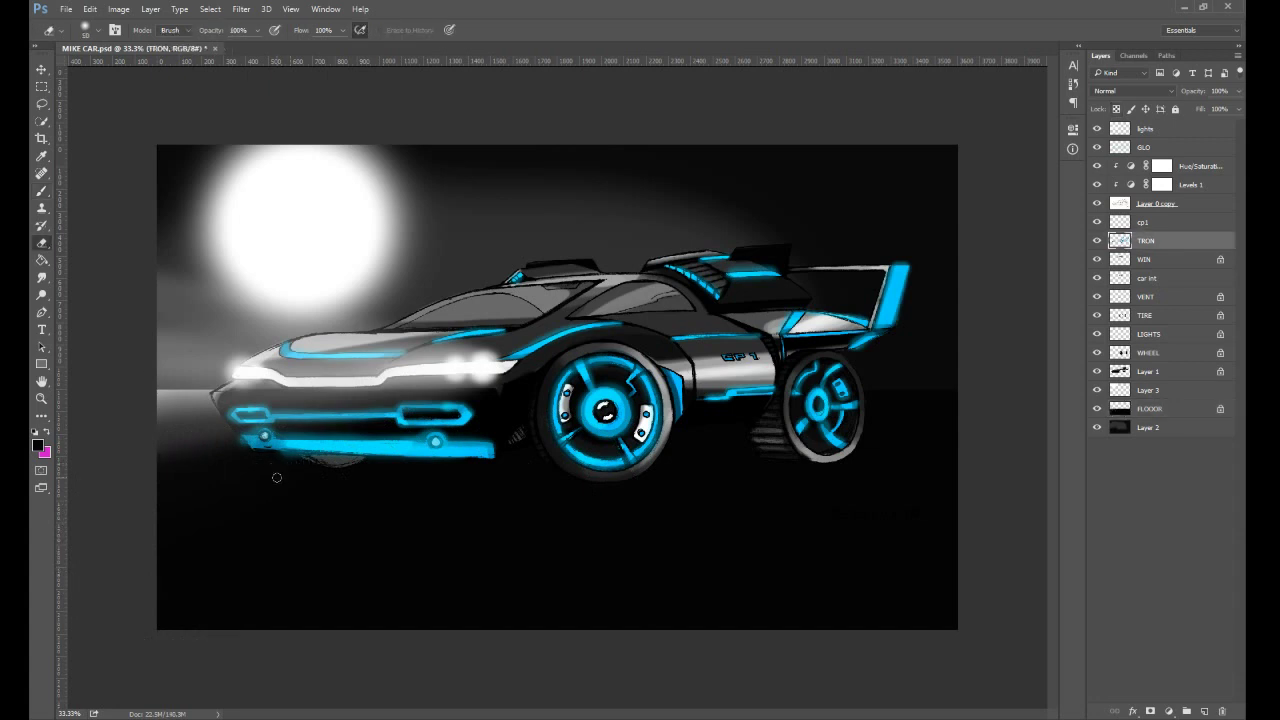
pyautogui.press(']')
pyautogui.press(']')
pyautogui.press(']')
pyautogui.press(']')
pyautogui.press(']')
pyautogui.click(1097, 241)
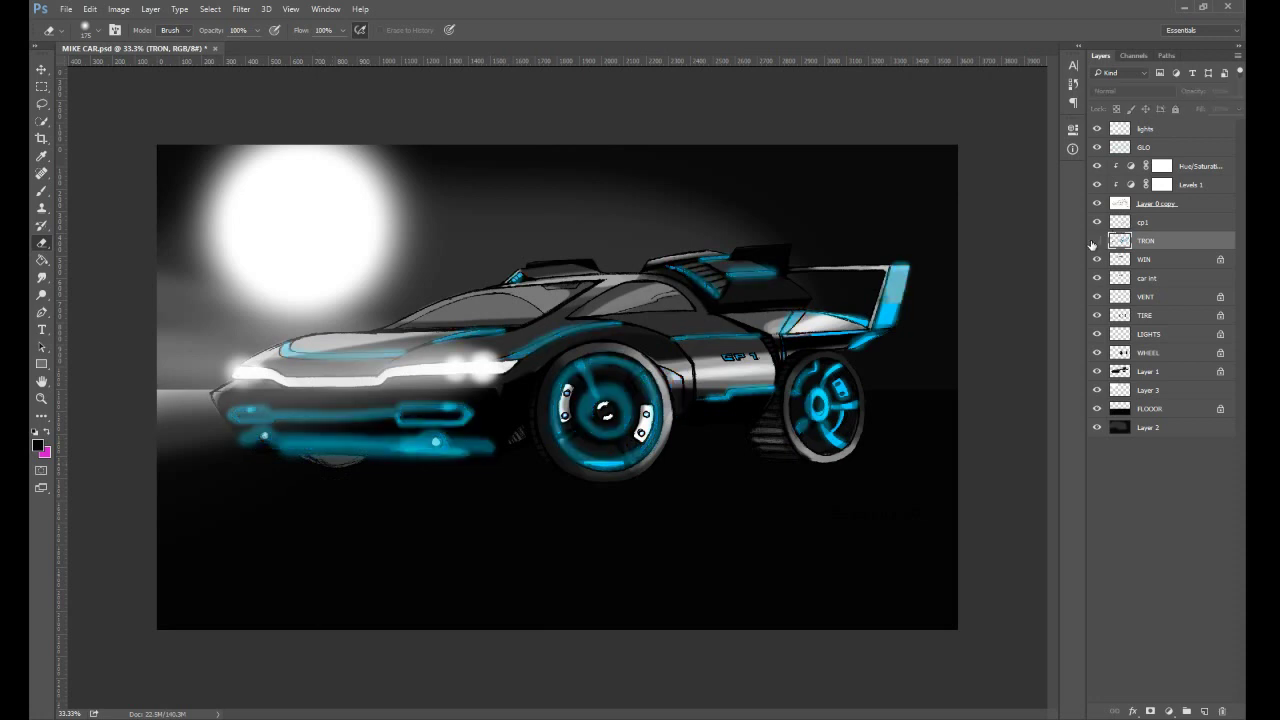
pyautogui.click(1097, 241)
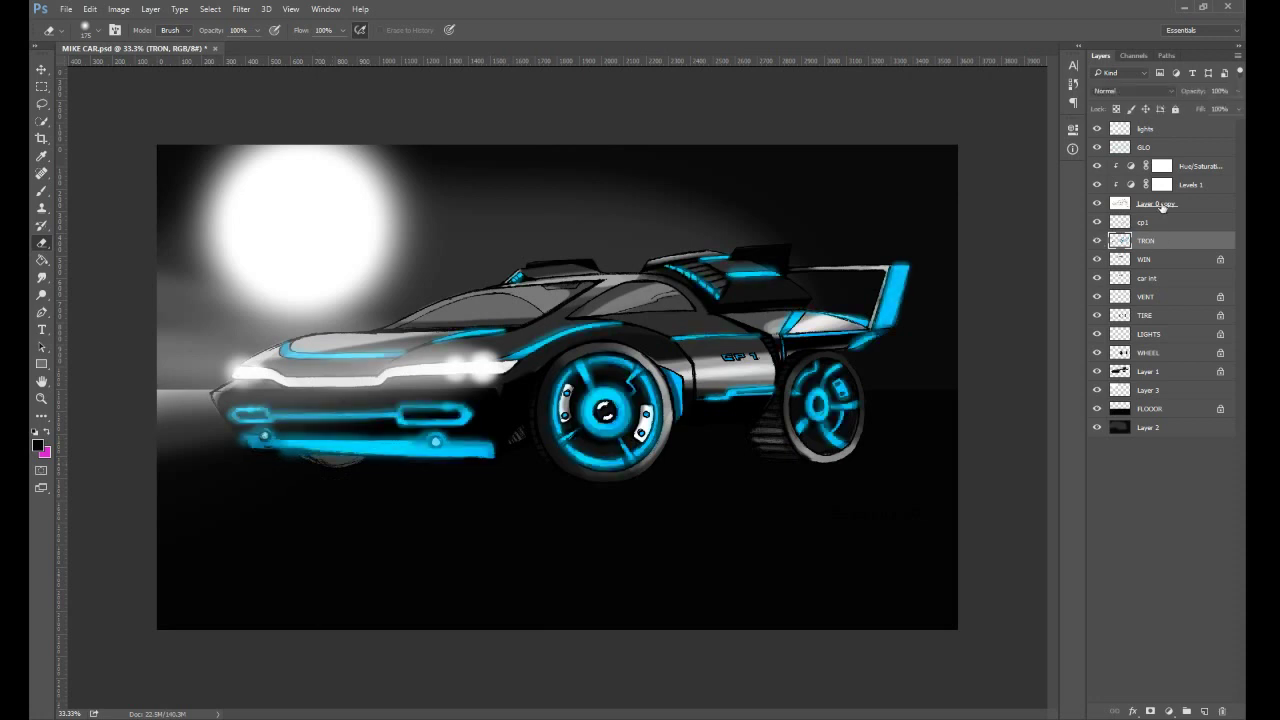
# - Select the GLO layer with the eraser enlarged to 250 px and save the document
pyautogui.click(1150, 147)
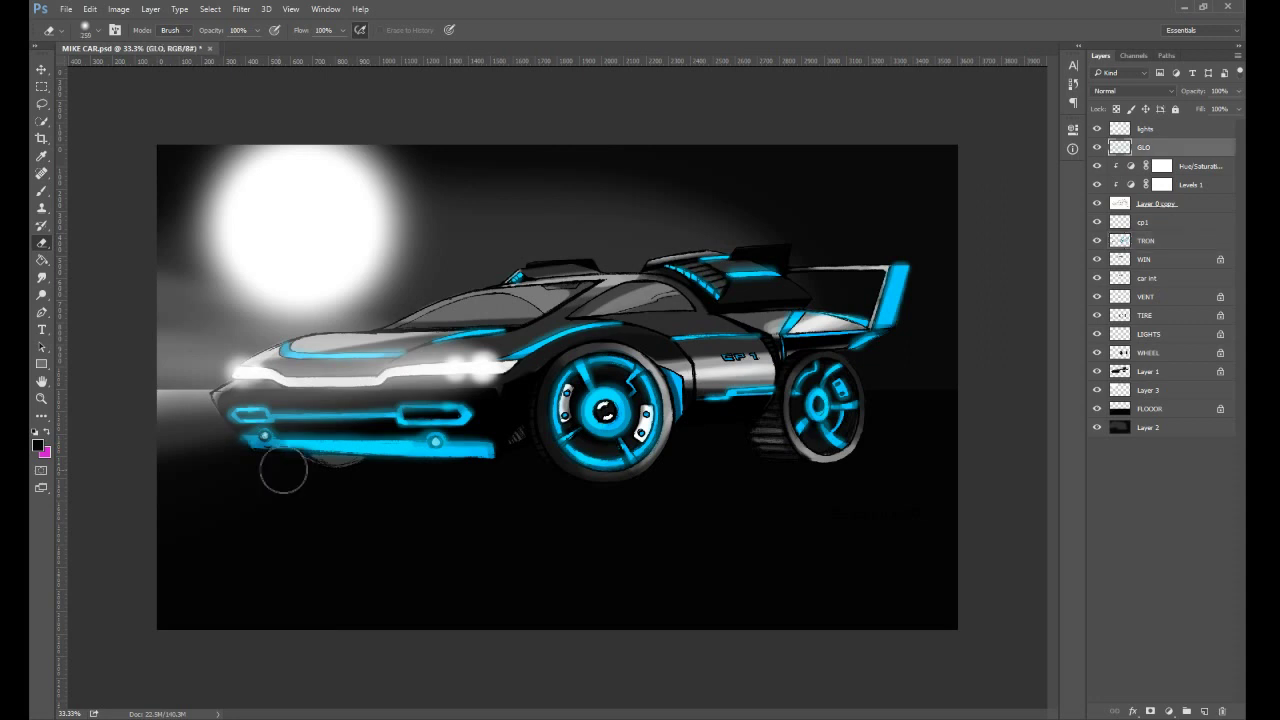
pyautogui.press(']')
pyautogui.press(']')
pyautogui.hotkey('ctrl', 's')
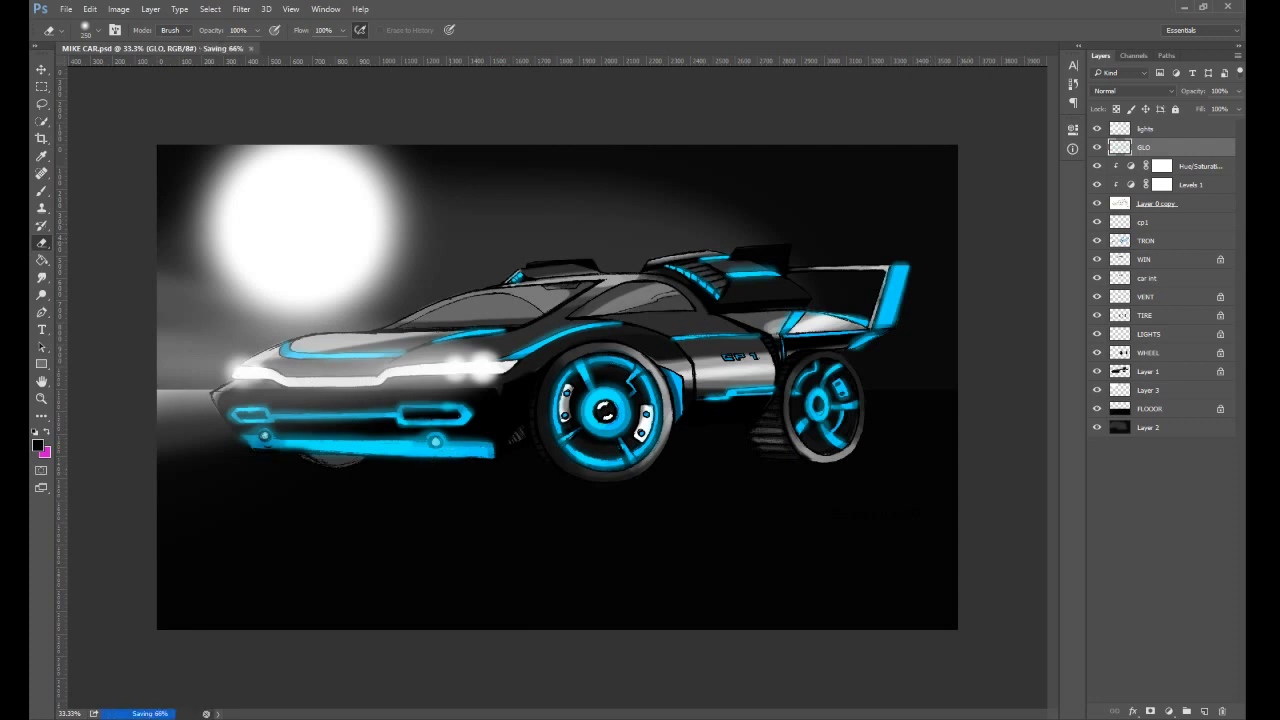
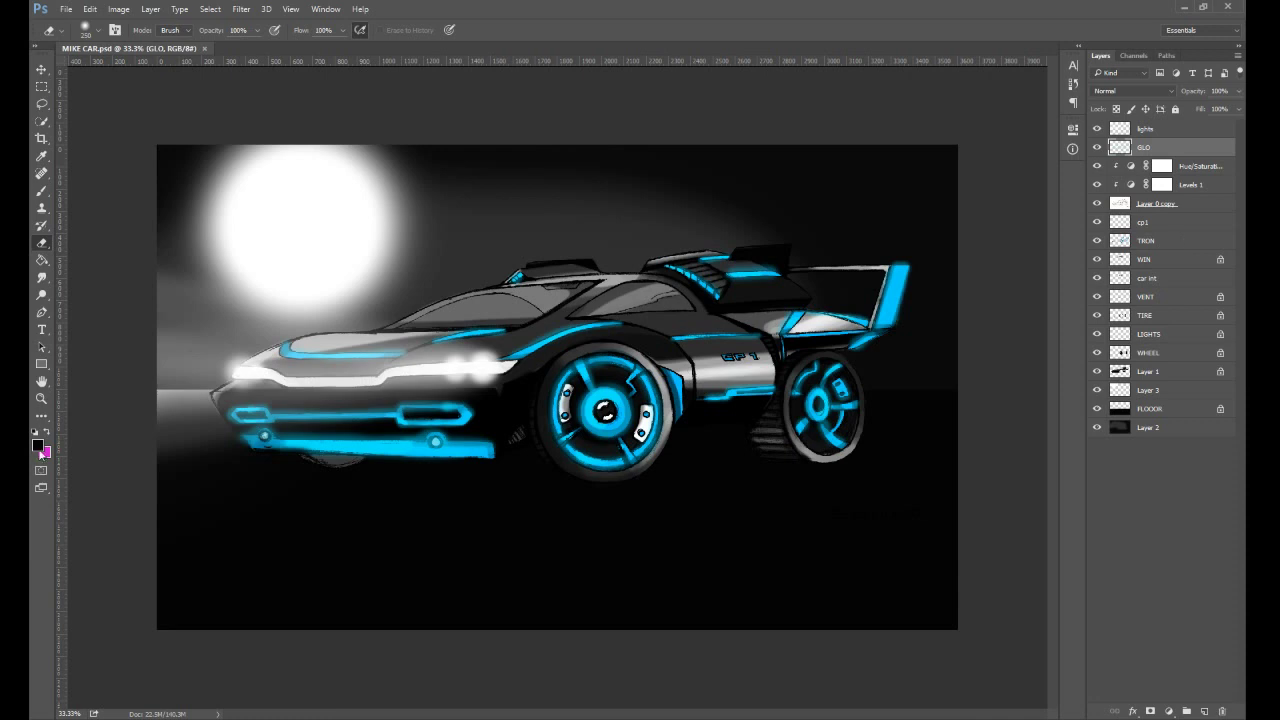
# - Try a cyan glow dab on the front wheel's hub with a 200 px brush at 88% opacity, and undo it
pyautogui.press('i')
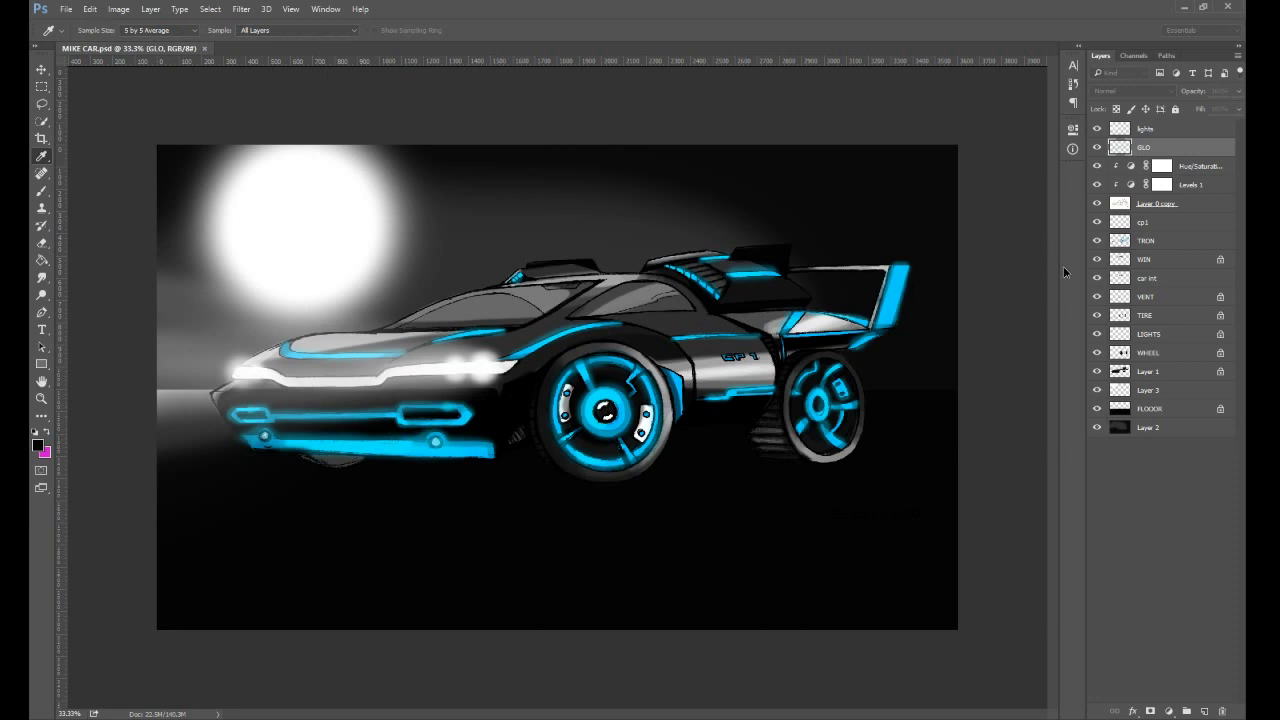
pyautogui.press('Return')
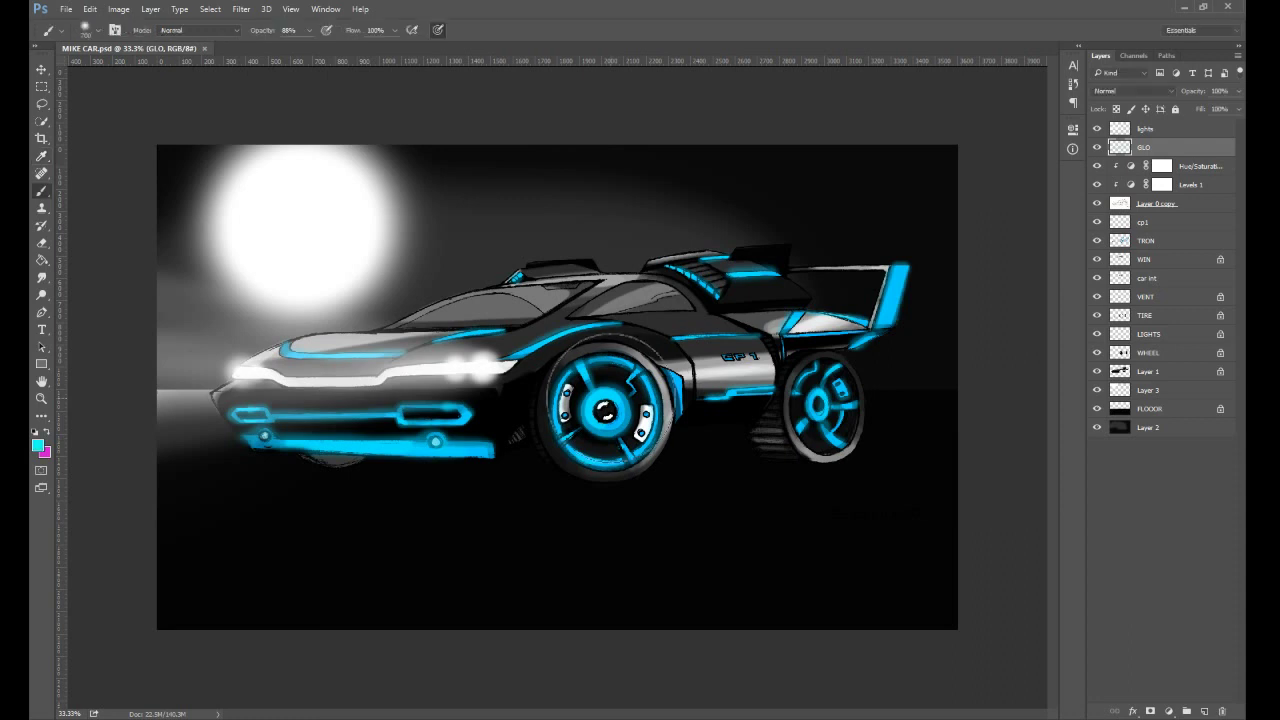
pyautogui.click(603, 396)
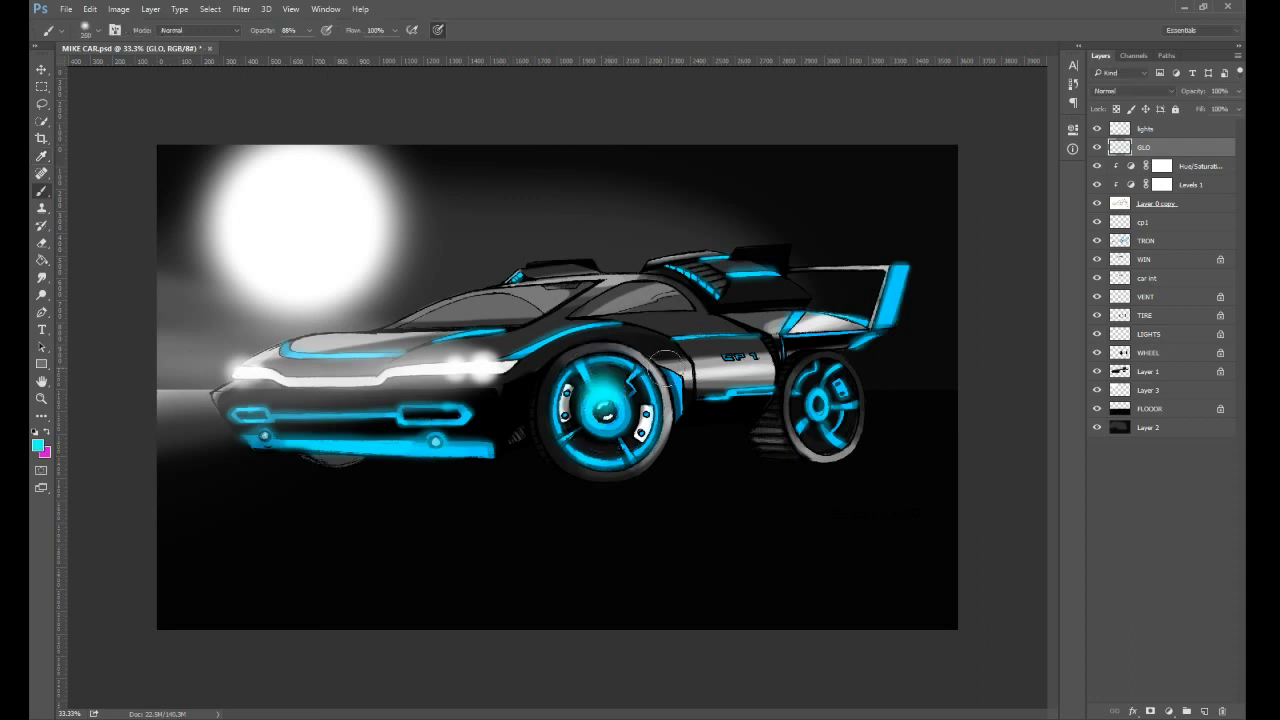
pyautogui.hotkey('ctrl', 'z')
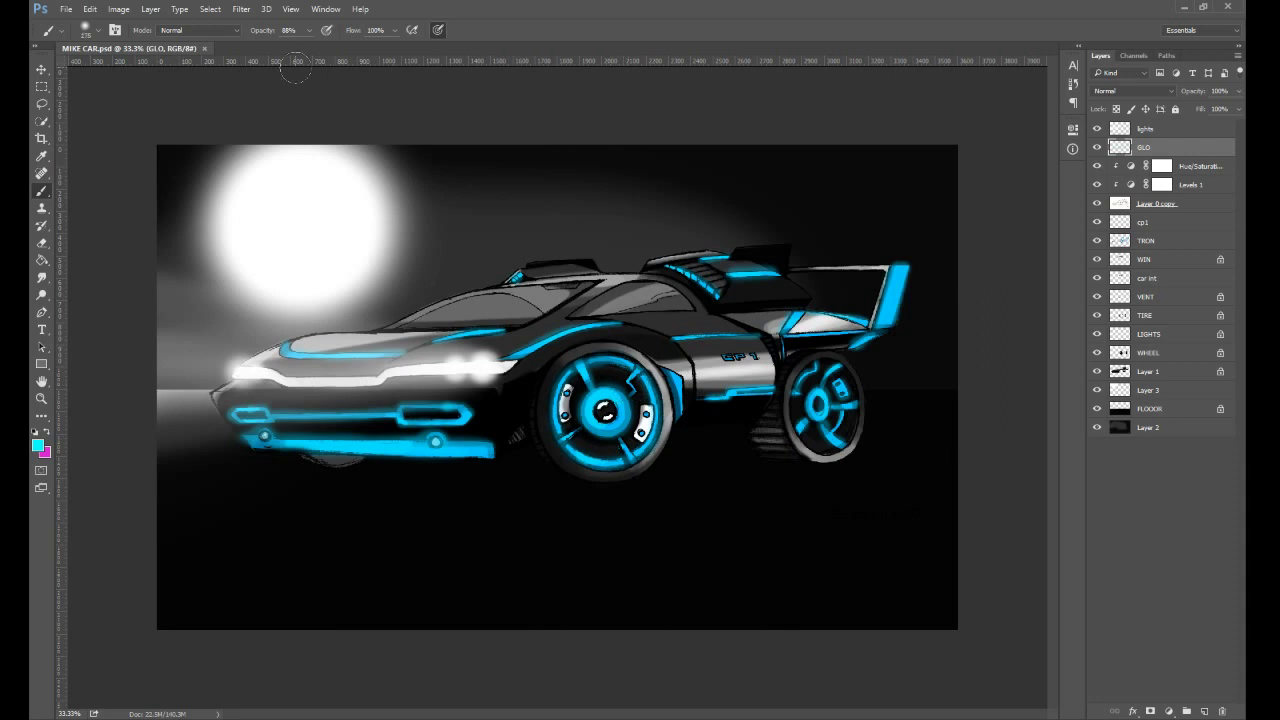
# - Paint a softer cyan glow over the front wheel's hub on the GLO layer with a 275 px brush at reduced opacity
pyautogui.press('i')
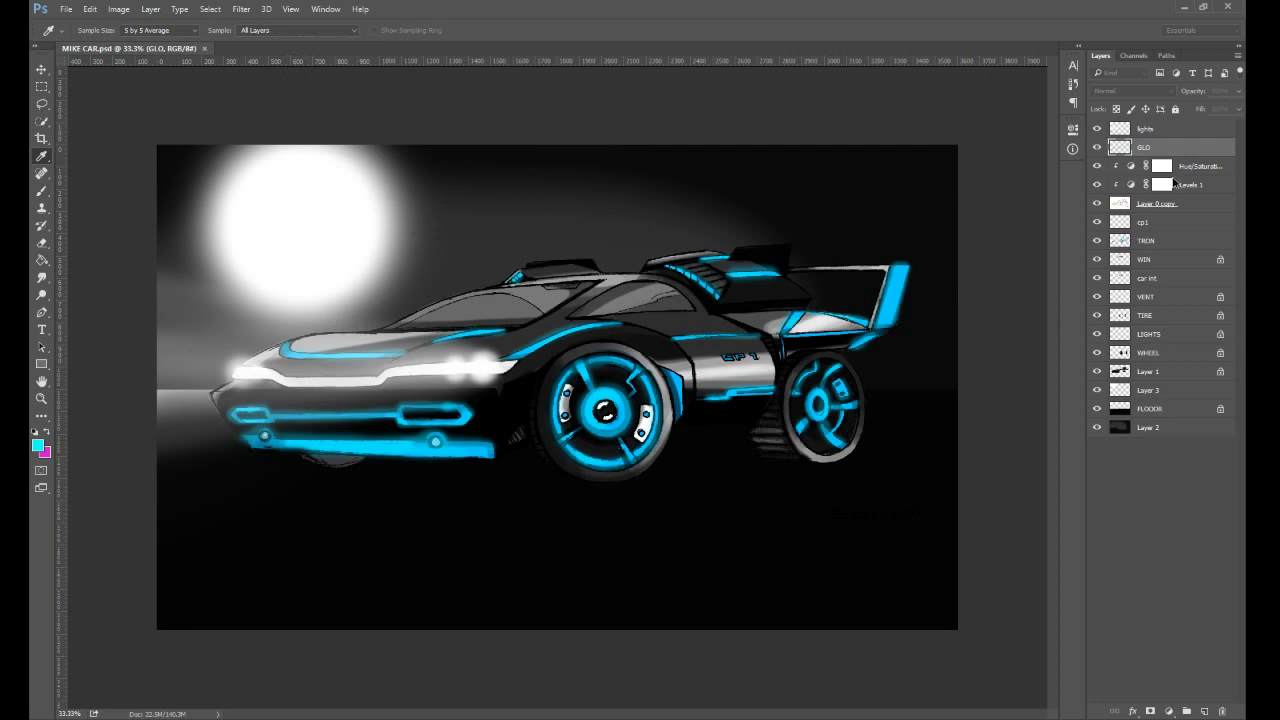
pyautogui.press('b')
pyautogui.moveTo(590, 398); pyautogui.dragTo(610, 404)
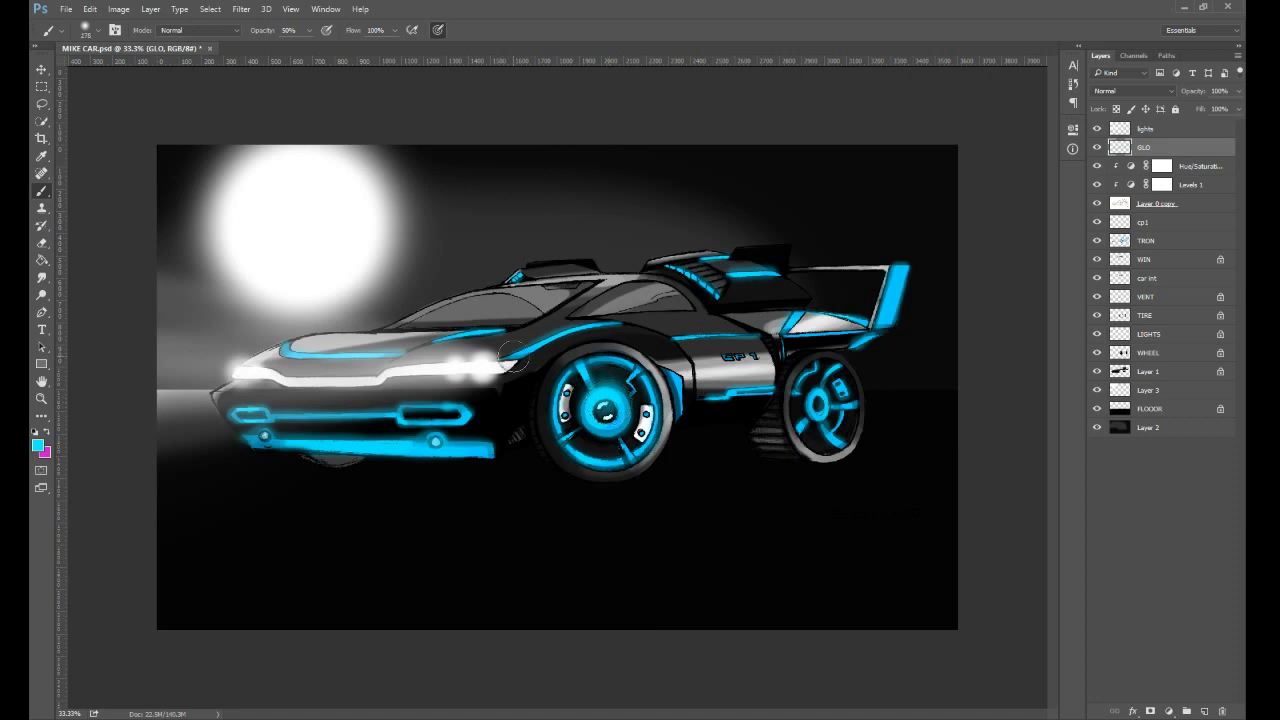
# - Switch the brush color to black and darken the far front tire beneath the bumper on the TIRE layer
pyautogui.press('[')
pyautogui.press('[')
pyautogui.press('i')
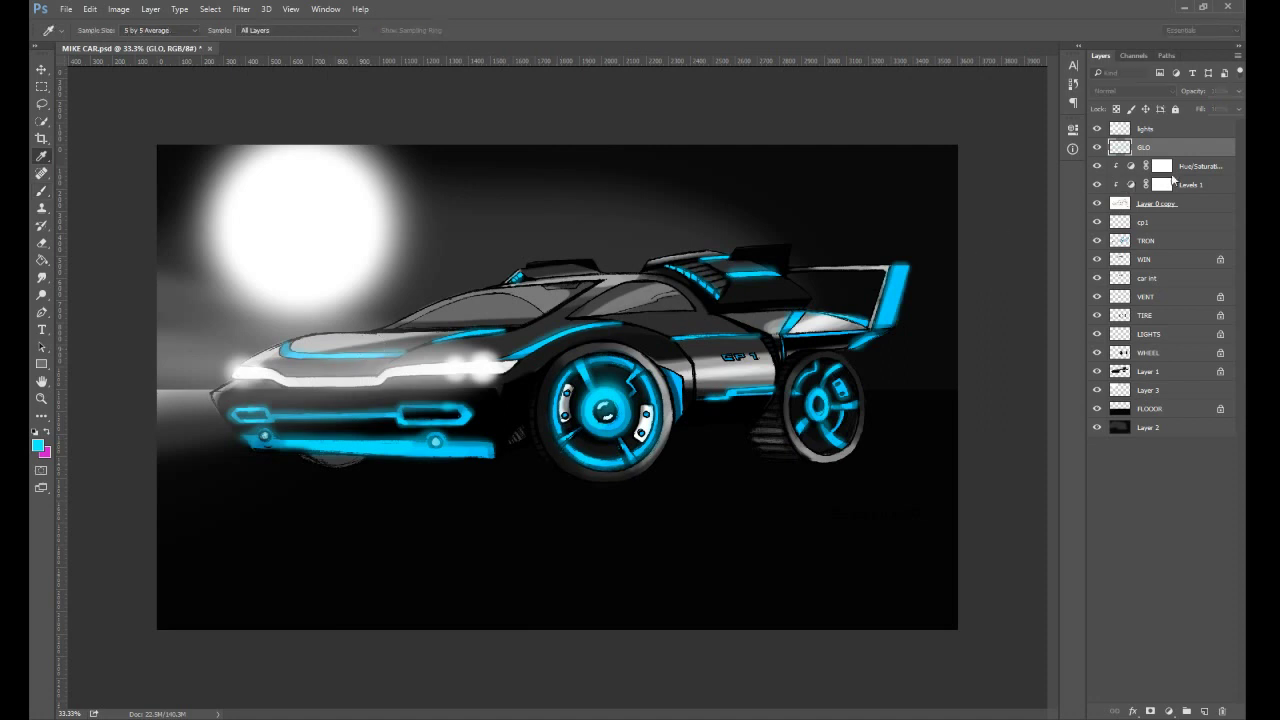
pyautogui.press('b')
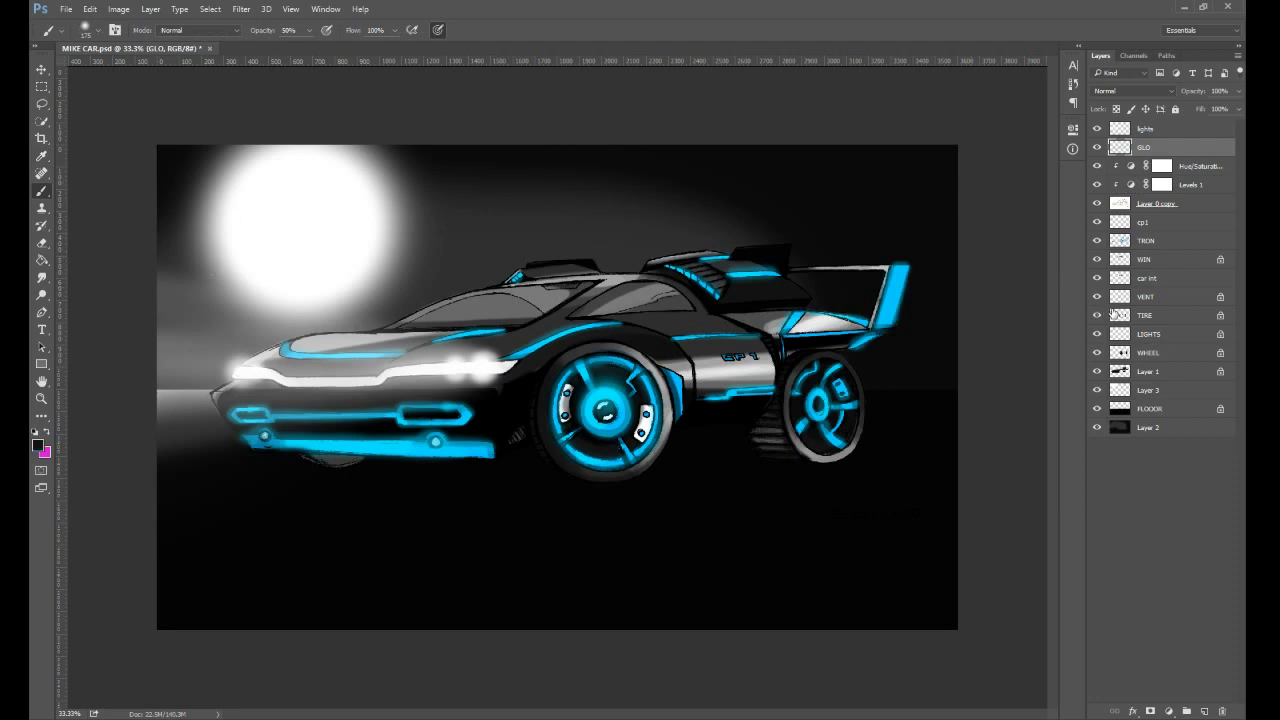
pyautogui.click(1145, 315)
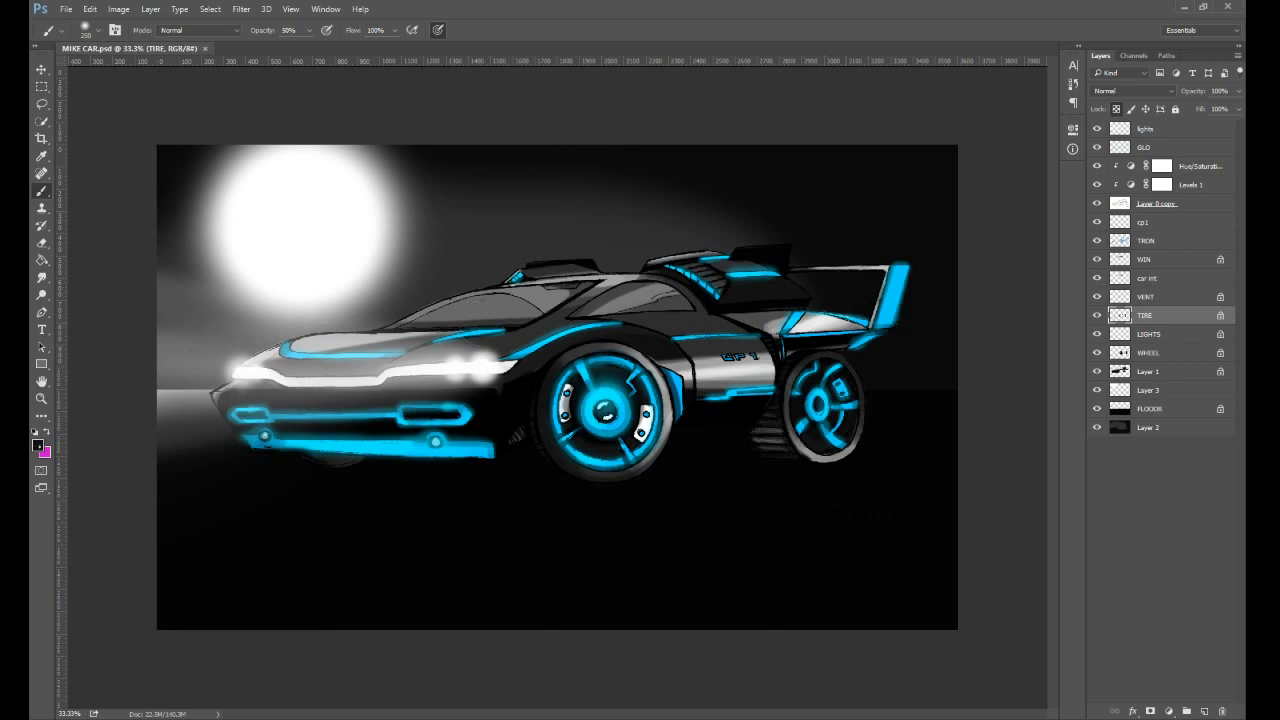
# - Add a new layer directly above FLOOOR and name it STAR
pyautogui.click(1150, 409)
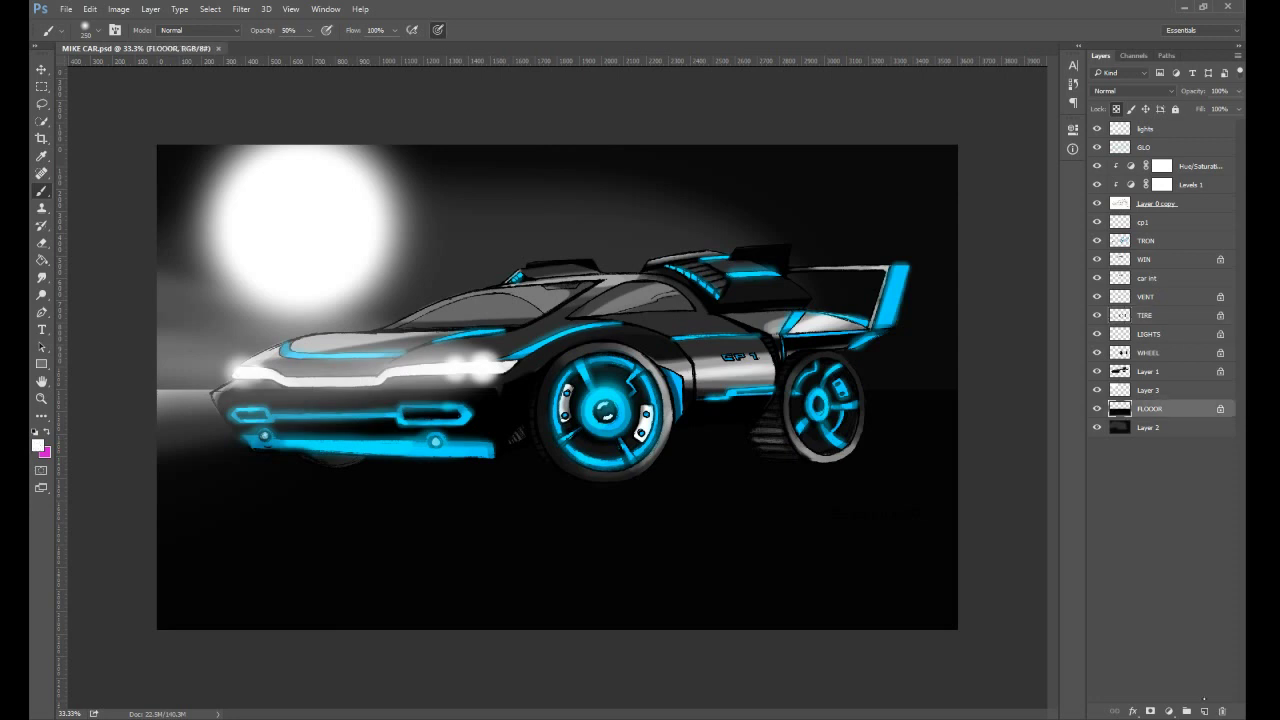
pyautogui.click(1204, 711)
pyautogui.doubleClick(1147, 409)
pyautogui.write('STAR')
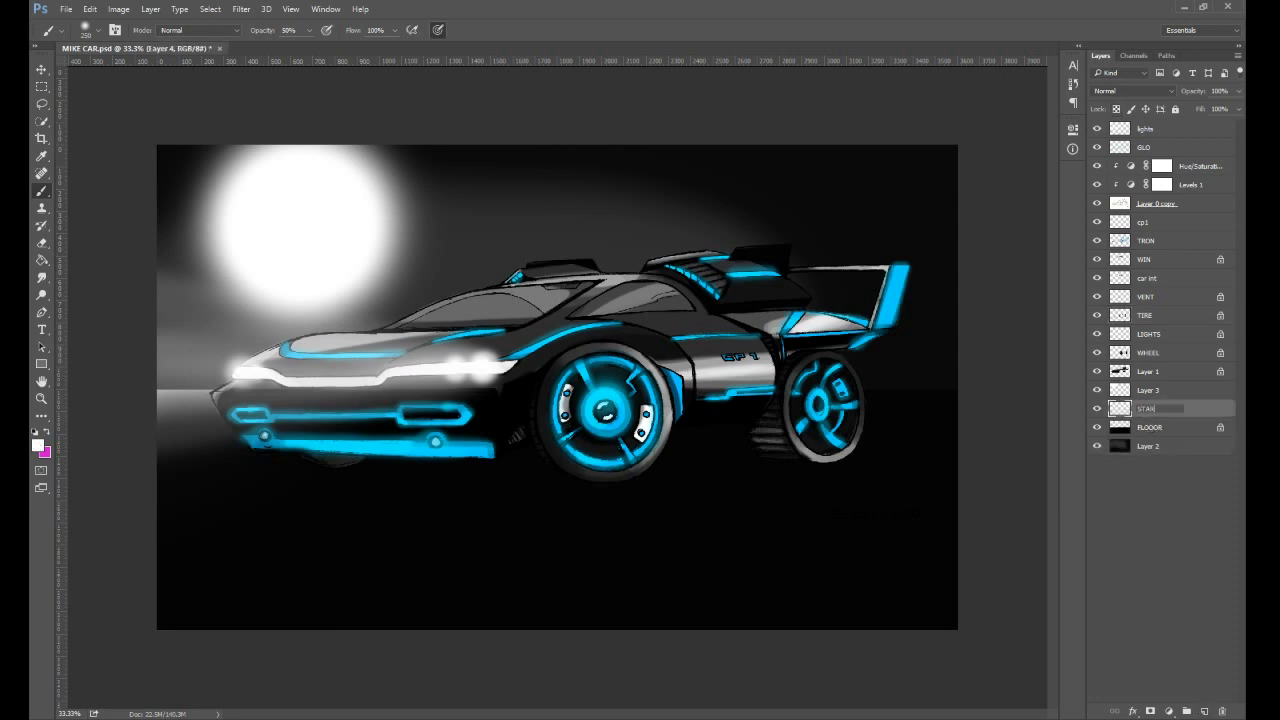
pyautogui.press('Return')
# - Dab the first small white stars in the sky above the car's roof on the STAR layer
pyautogui.click(503, 183)
pyautogui.click(533, 198)
pyautogui.click(539, 168)
pyautogui.click(540, 176)
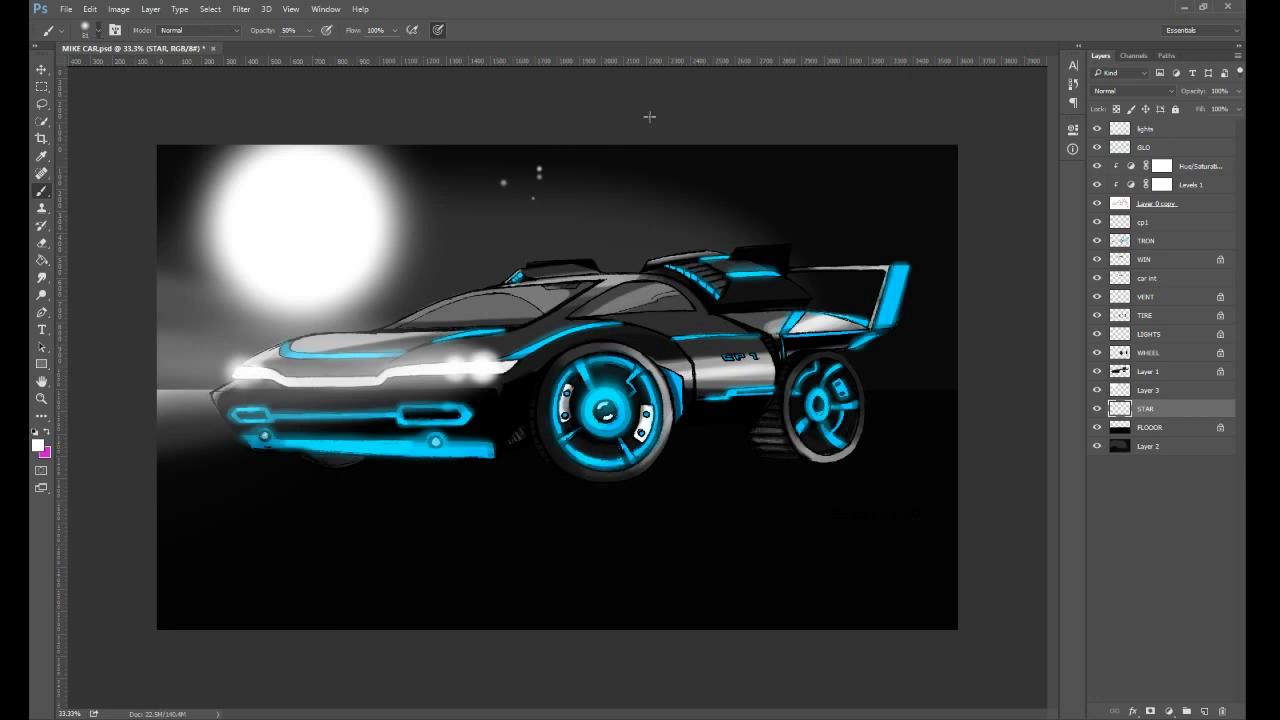
pyautogui.click(643, 163)
pyautogui.click(649, 182)
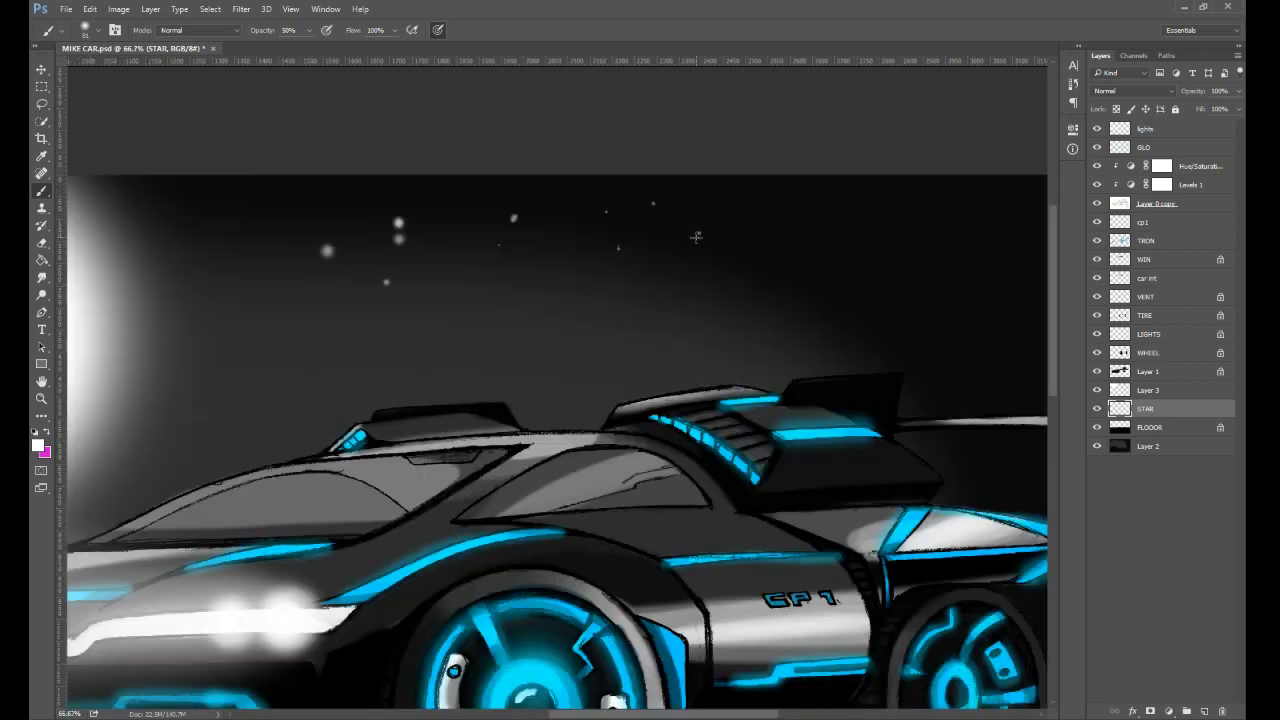
# - Scatter single and clustered small white stars across the sky above the car's roof and rear engine cover
pyautogui.click(723, 290)
pyautogui.click(847, 241)
pyautogui.click(568, 302)
pyautogui.click(565, 397)
pyautogui.click(904, 351)
pyautogui.click(927, 301)
pyautogui.click(982, 239)
pyautogui.click(909, 273)
pyautogui.click(925, 283)
pyautogui.click(589, 335)
pyautogui.click(588, 301)
pyautogui.click(591, 291)
pyautogui.click(593, 283)
pyautogui.click(579, 269)
pyautogui.click(574, 275)
pyautogui.click(574, 283)
# - Dab small white stars above and around the rear wing, including inside the wing's opening
pyautogui.moveTo(900, 429); pyautogui.dragTo(690, 243)
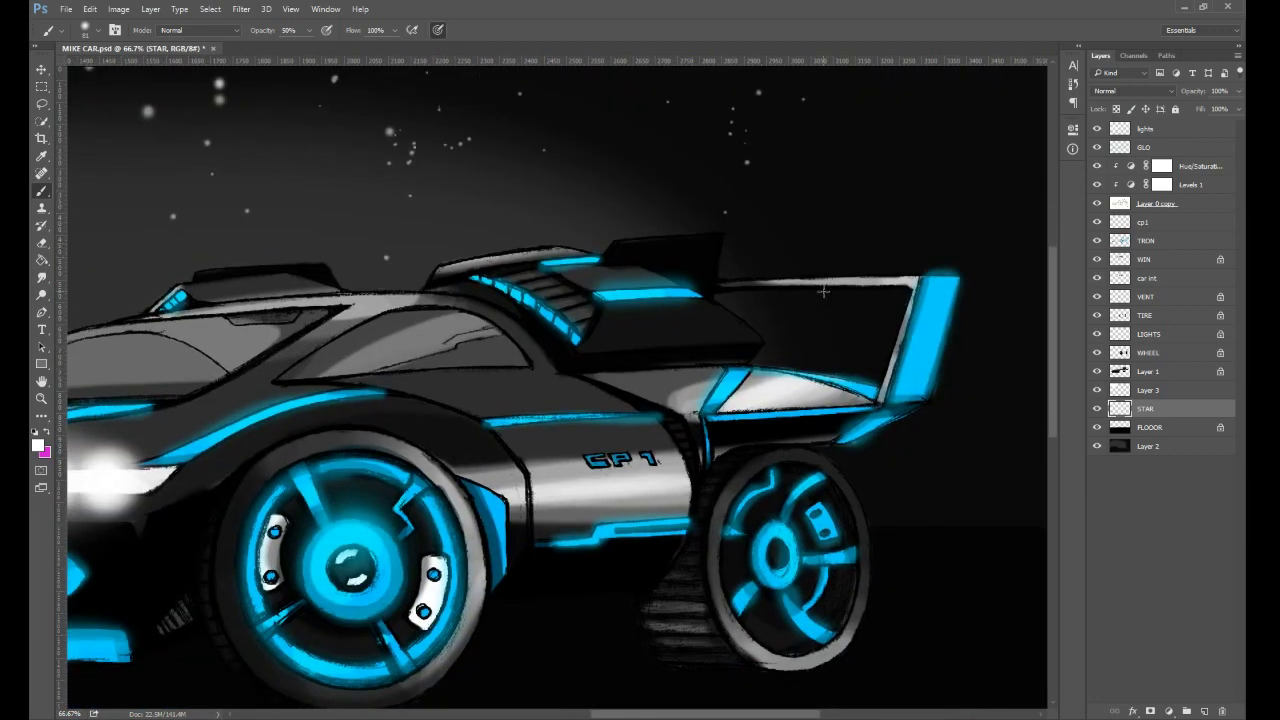
pyautogui.click(827, 316)
pyautogui.click(857, 244)
pyautogui.click(889, 127)
pyautogui.click(980, 100)
pyautogui.click(871, 165)
pyautogui.click(964, 199)
pyautogui.click(1004, 203)
pyautogui.click(994, 270)
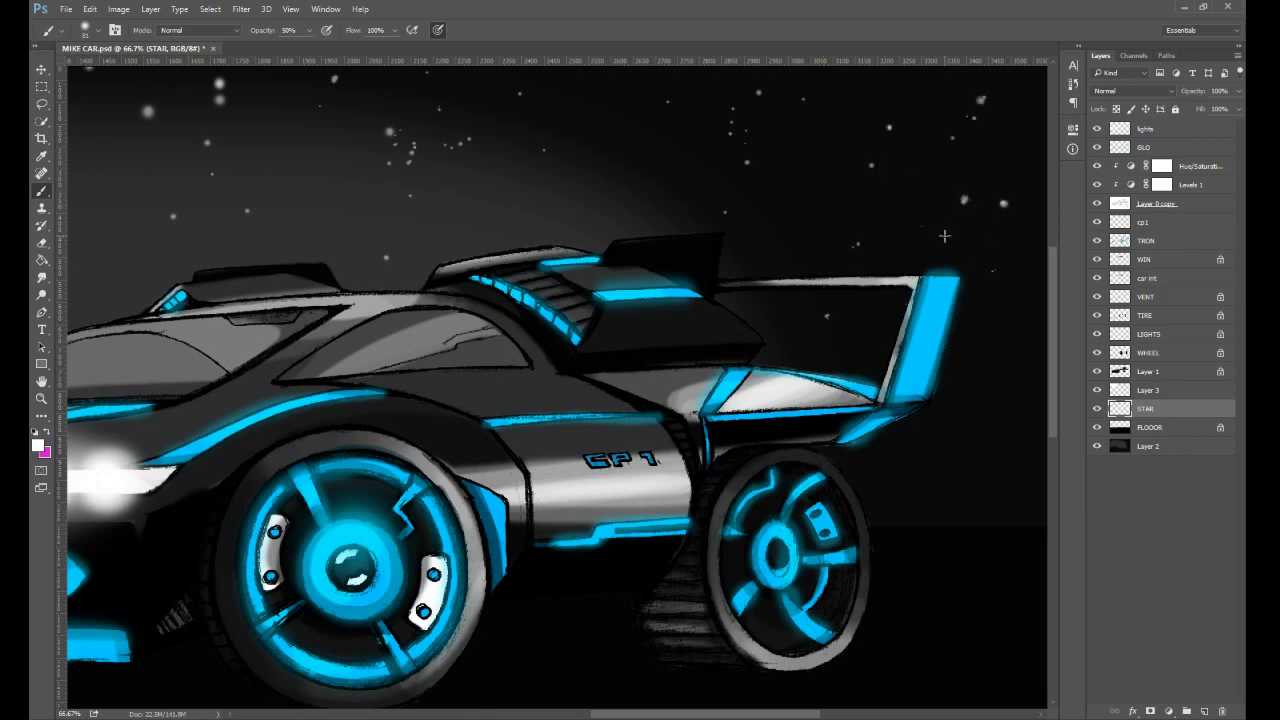
pyautogui.click(973, 354)
pyautogui.click(946, 378)
pyautogui.click(878, 329)
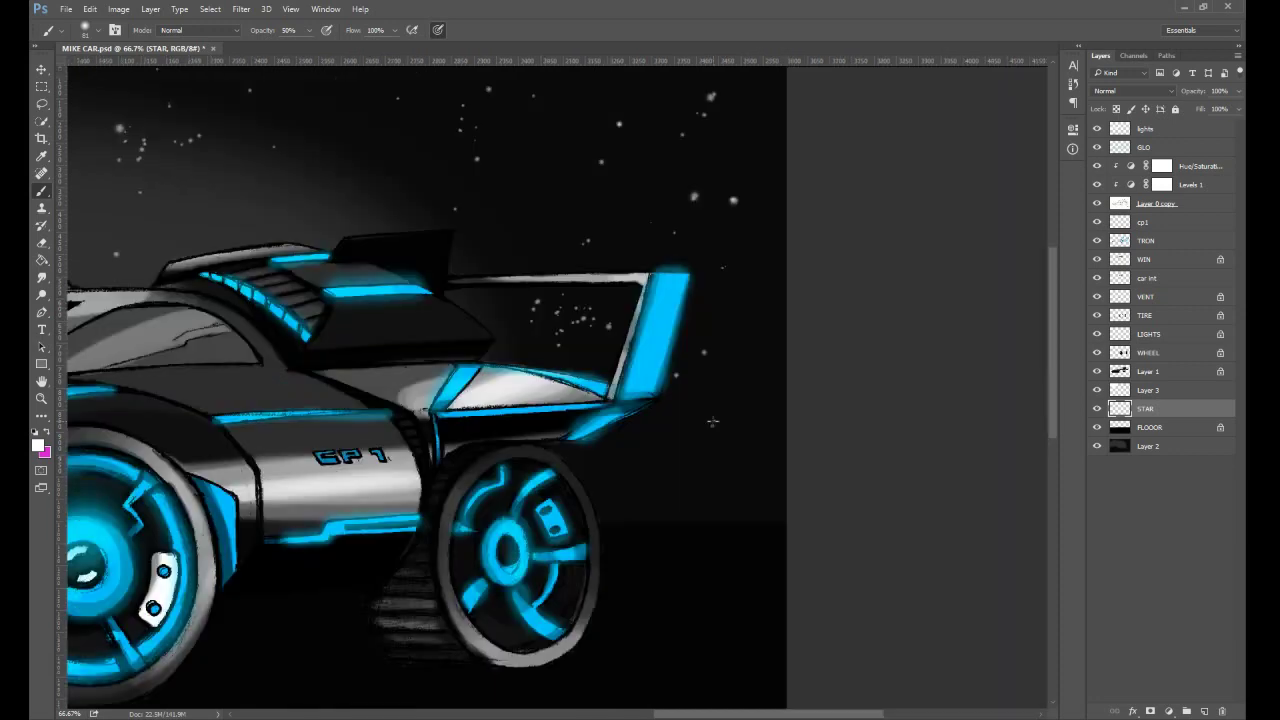
# - Add small white stars below the rear wing, between the rear wheel and the canvas's right edge
pyautogui.click(742, 418)
pyautogui.click(642, 467)
pyautogui.click(623, 442)
pyautogui.click(725, 450)
pyautogui.click(746, 470)
pyautogui.click(691, 453)
# - Fill the upper edge of the sky above the roof and engine cover with a few more white stars
pyautogui.hscroll(-4, 680, 400)
pyautogui.scroll(2, 607, 291)
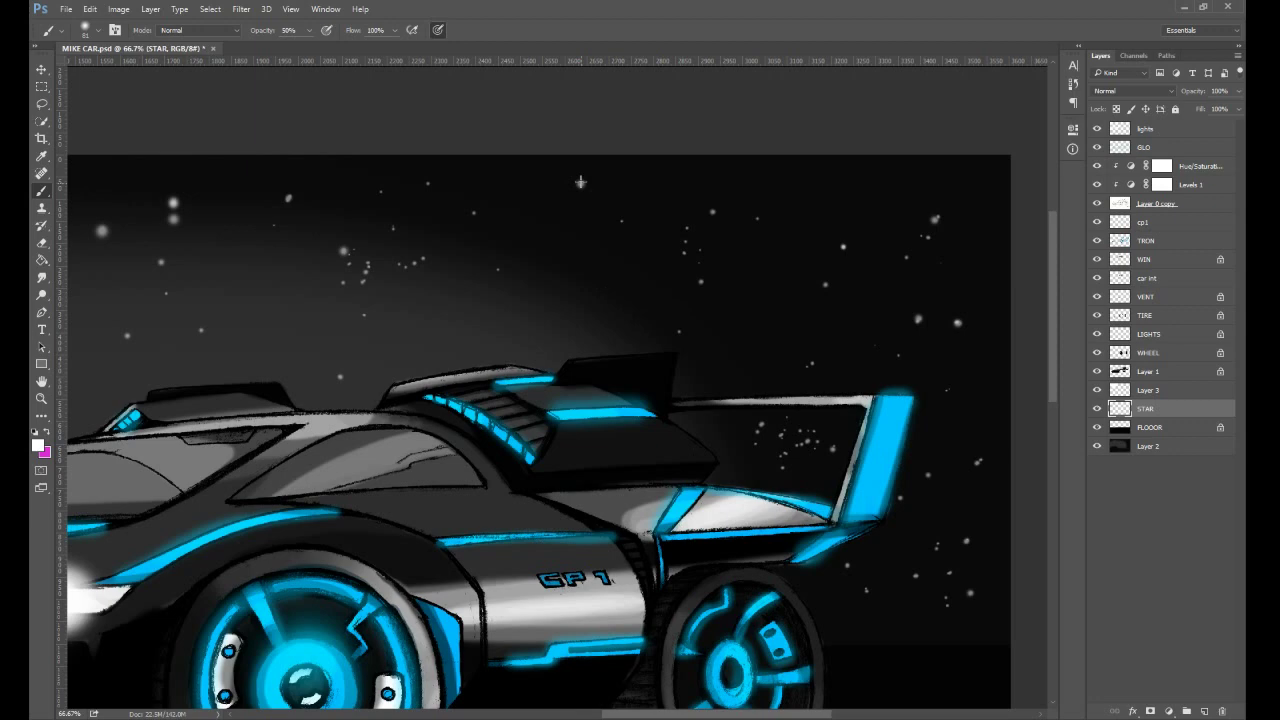
pyautogui.hscroll(-5, 620, 182)
pyautogui.scroll(-1, 620, 182)
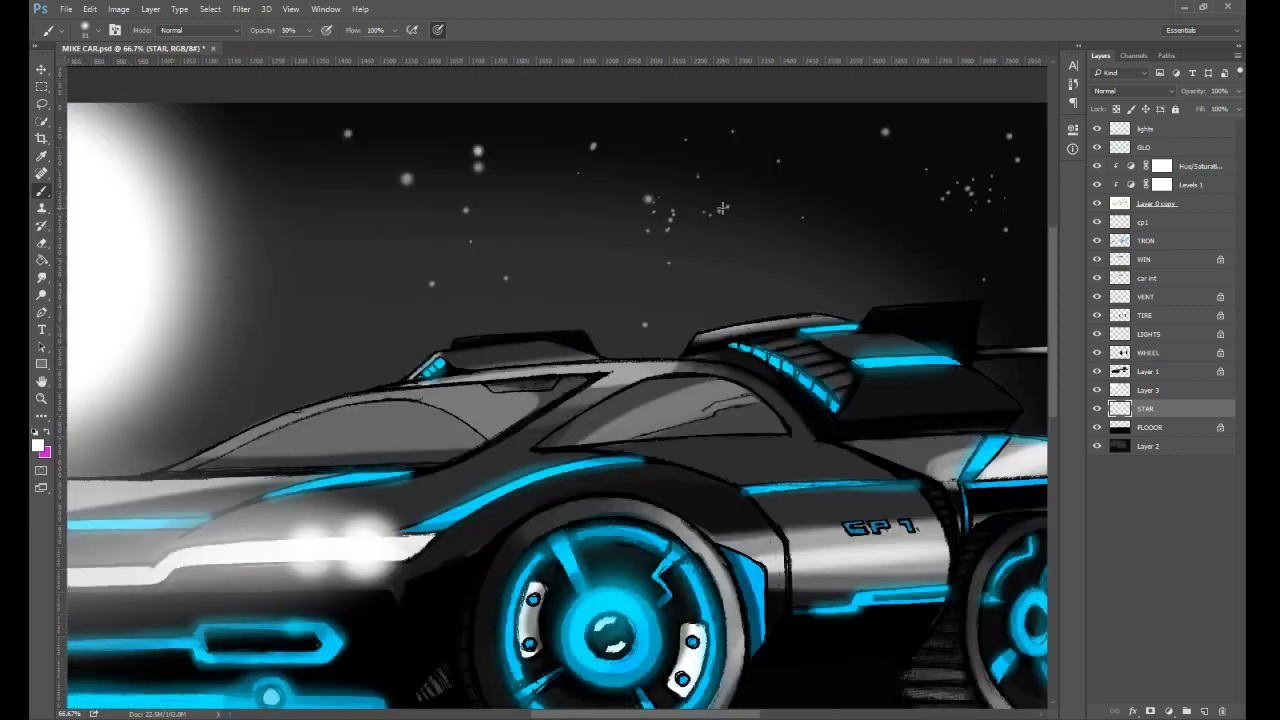
pyautogui.click(936, 277)
pyautogui.click(569, 116)
pyautogui.click(518, 116)
pyautogui.click(766, 124)
pyautogui.click(824, 108)
# - Dab small white stars around the moon, from the sky's upper left corner down to just above the hood
pyautogui.moveTo(600, 520); pyautogui.dragTo(719, 235)
pyautogui.hotkey('ctrl', '-')
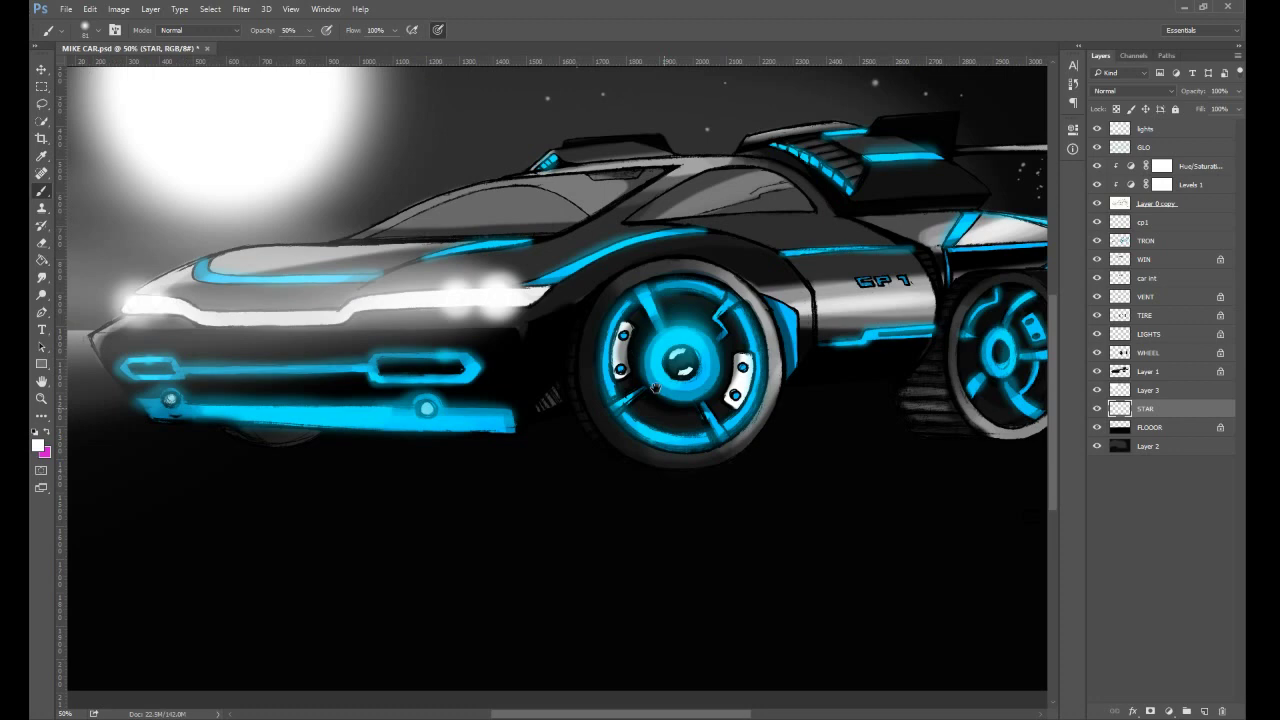
pyautogui.moveTo(656, 388); pyautogui.dragTo(866, 577)
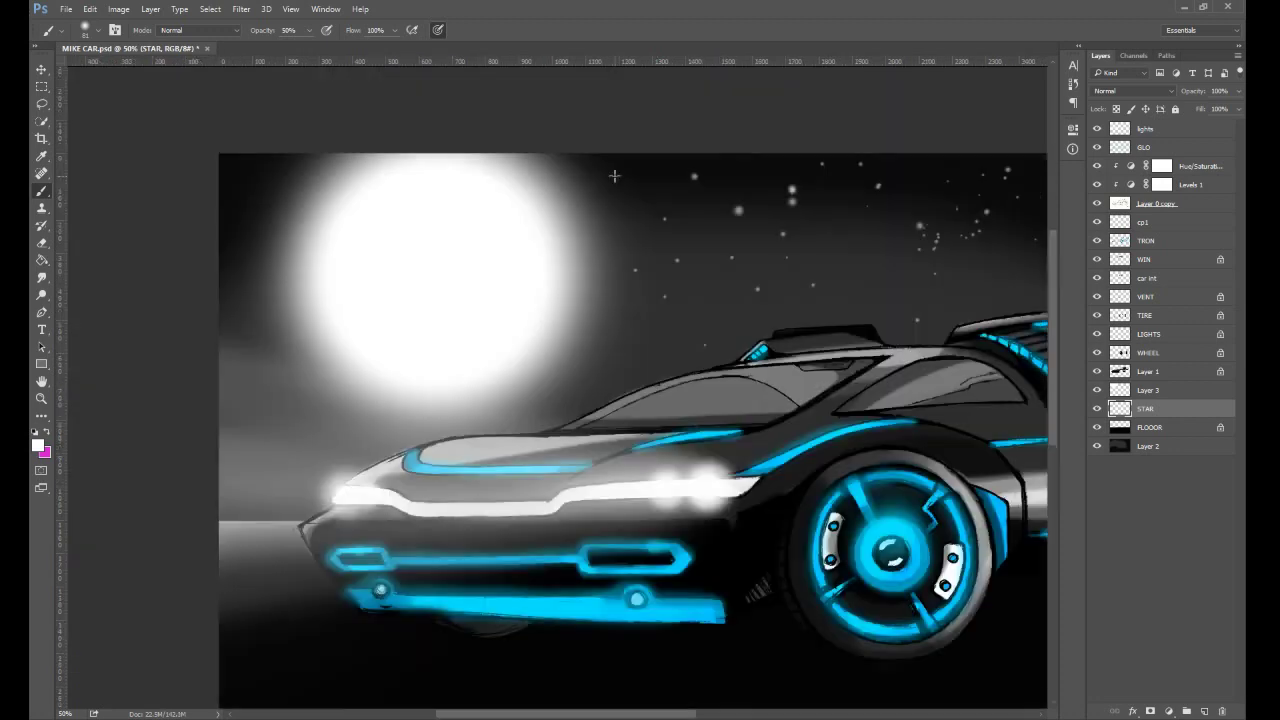
pyautogui.click(586, 178)
pyautogui.click(263, 195)
pyautogui.click(241, 169)
pyautogui.click(263, 275)
pyautogui.click(293, 411)
pyautogui.click(236, 403)
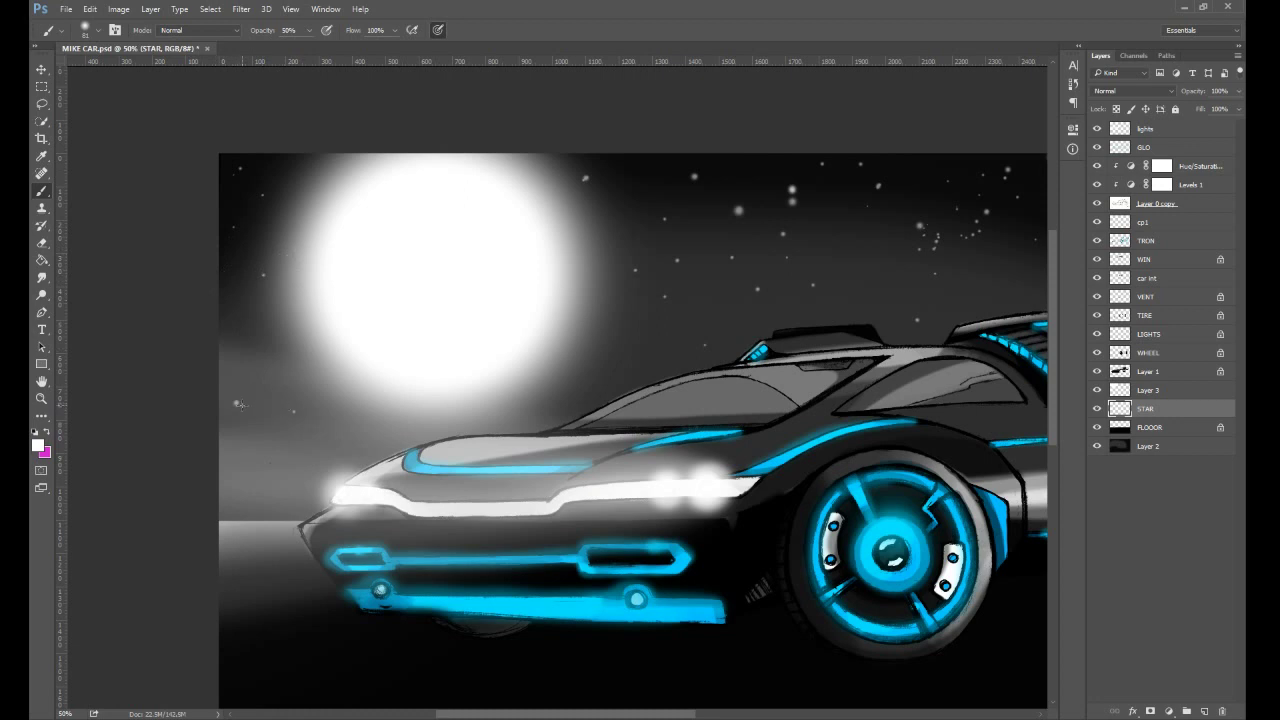
pyautogui.click(494, 418)
pyautogui.click(527, 403)
# - Paint a loose cluster of small white stars between the moon and the car's roof, above the windshield
pyautogui.click(758, 279)
pyautogui.click(732, 255)
pyautogui.click(664, 323)
pyautogui.click(634, 297)
pyautogui.click(647, 274)
pyautogui.click(644, 290)
pyautogui.click(649, 287)
pyautogui.click(644, 280)
pyautogui.click(691, 287)
pyautogui.click(697, 283)
pyautogui.click(564, 374)
pyautogui.click(556, 376)
# - Add brighter white stars above the engine cover, inside the rear wing's opening and in the sky over the wing
pyautogui.moveTo(694, 407); pyautogui.dragTo(313, 446)
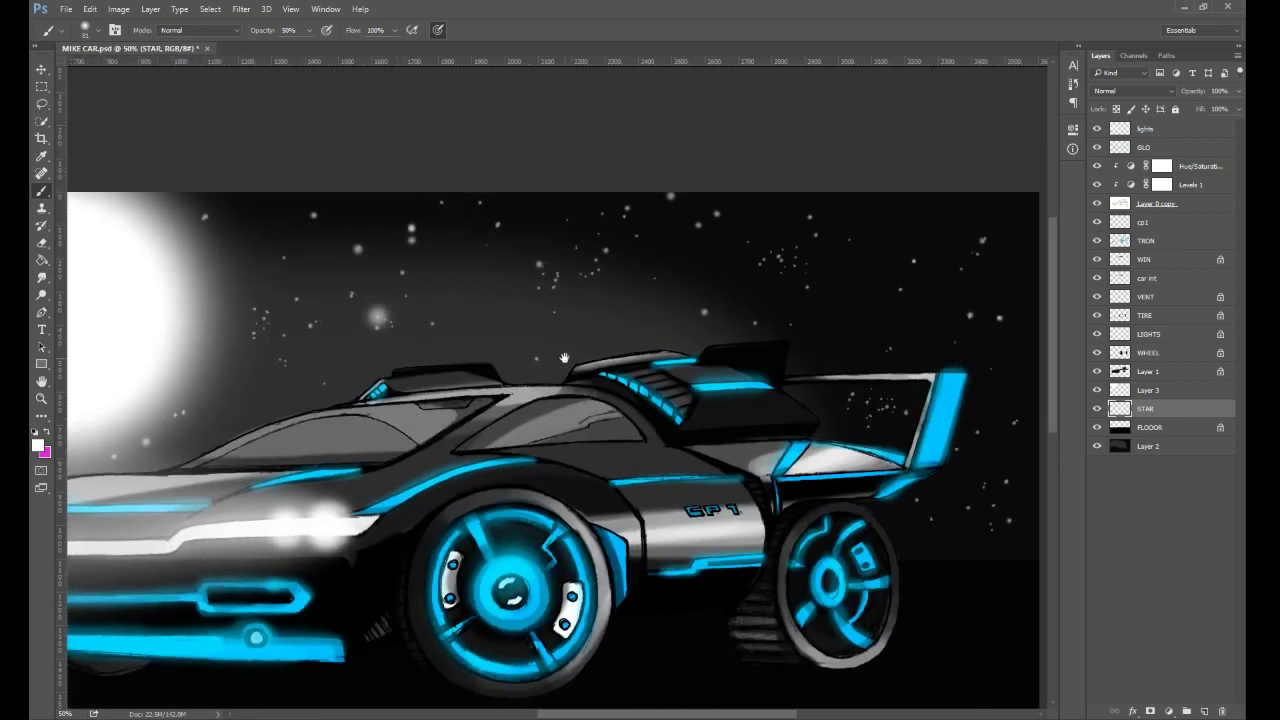
pyautogui.click(651, 312)
pyautogui.click(854, 397)
pyautogui.click(899, 296)
pyautogui.click(902, 285)
pyautogui.click(907, 254)
pyautogui.click(881, 276)
pyautogui.click(898, 280)
pyautogui.click(906, 288)
# - Enlarge the white brush to 500 px at 26% opacity and dab soft star glows in the sky above the rear wing
pyautogui.moveTo(744, 286); pyautogui.dragTo(548, 210)
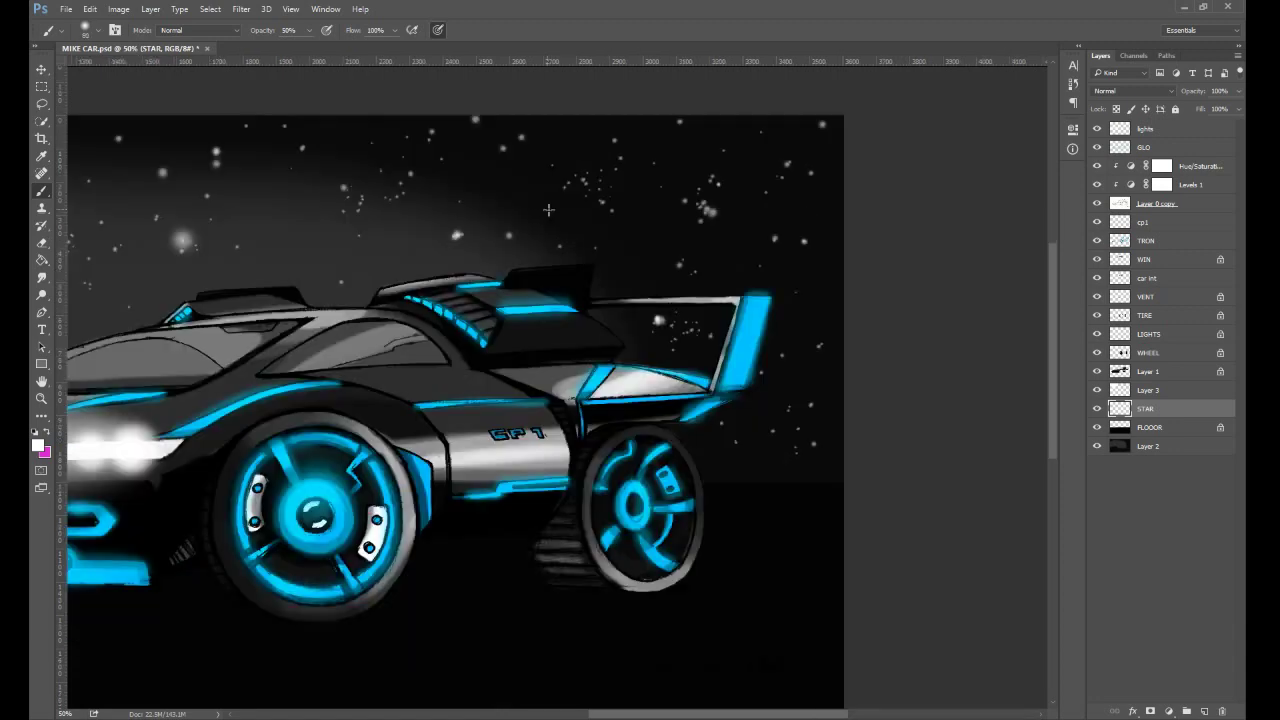
pyautogui.press(']')
pyautogui.press(']')
pyautogui.press(']')
pyautogui.press(']')
pyautogui.press(']')
pyautogui.press(']')
pyautogui.press(']')
pyautogui.press(']')
pyautogui.press(']')
pyautogui.press(']')
pyautogui.press(']')
pyautogui.press(']')
pyautogui.press(']')
pyautogui.press(']')
pyautogui.press('[')
pyautogui.press('[')
pyautogui.press('[')
pyautogui.click(676, 127)
pyautogui.press(']')
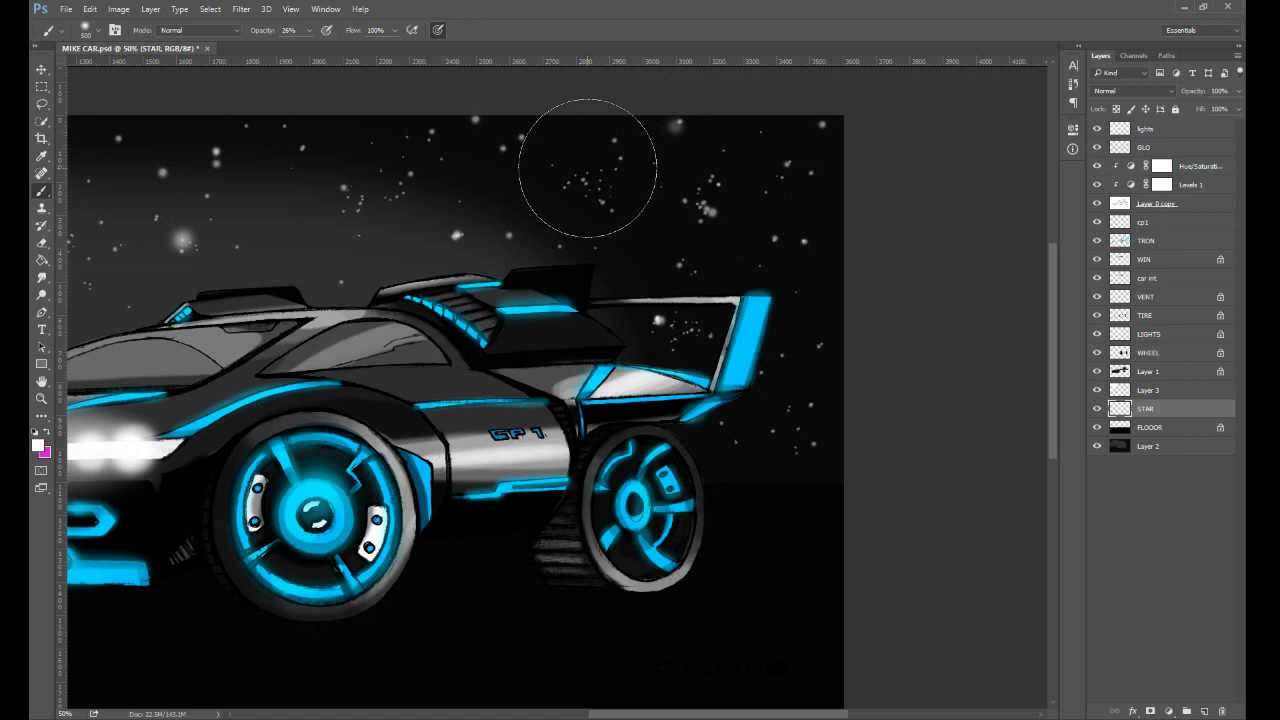
pyautogui.click(790, 244)
pyautogui.click(583, 183)
# - Add a soft white glow beside the bright star pair above the roof with an 800 px brush
pyautogui.press(']')
pyautogui.press(']')
pyautogui.press(']')
pyautogui.click(222, 155)
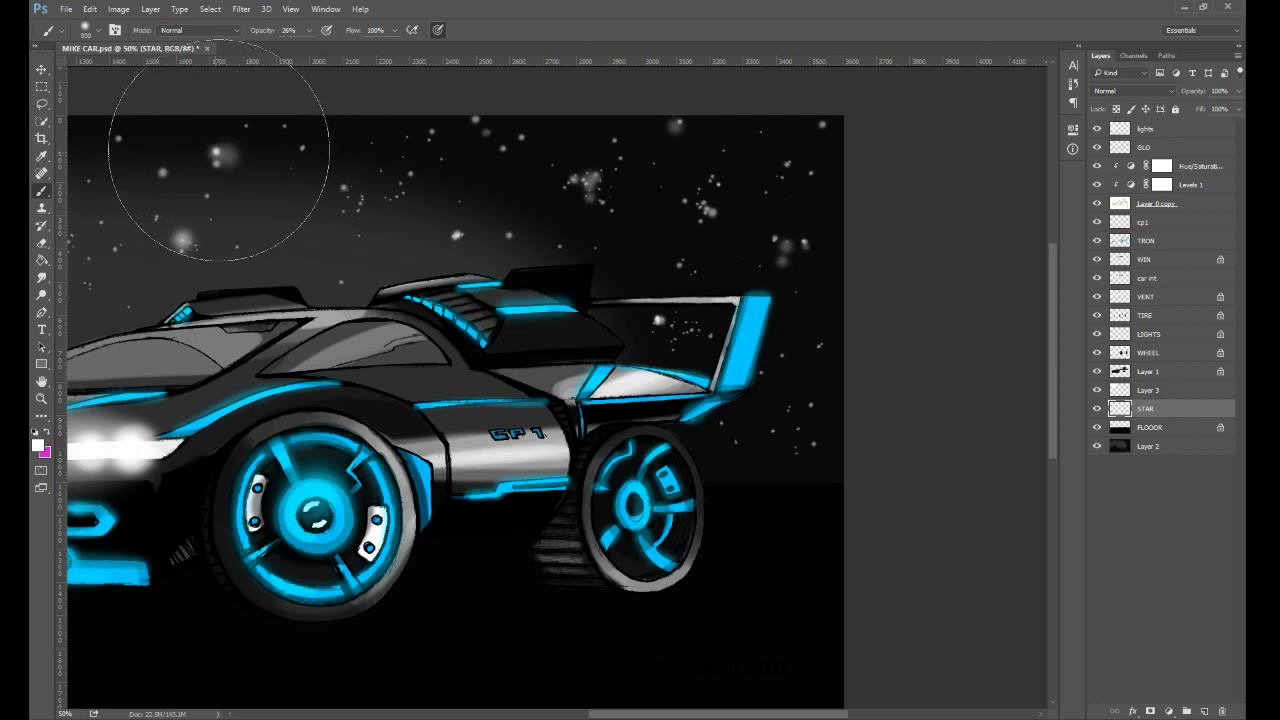
# - Resize the brush to 700 px and dab a soft white star glow in the sky behind and below the rear wing
pyautogui.press(']')
pyautogui.press(']')
pyautogui.press(']')
pyautogui.press(']')
pyautogui.press(']')
pyautogui.press(']')
pyautogui.press(']')
pyautogui.press(']')
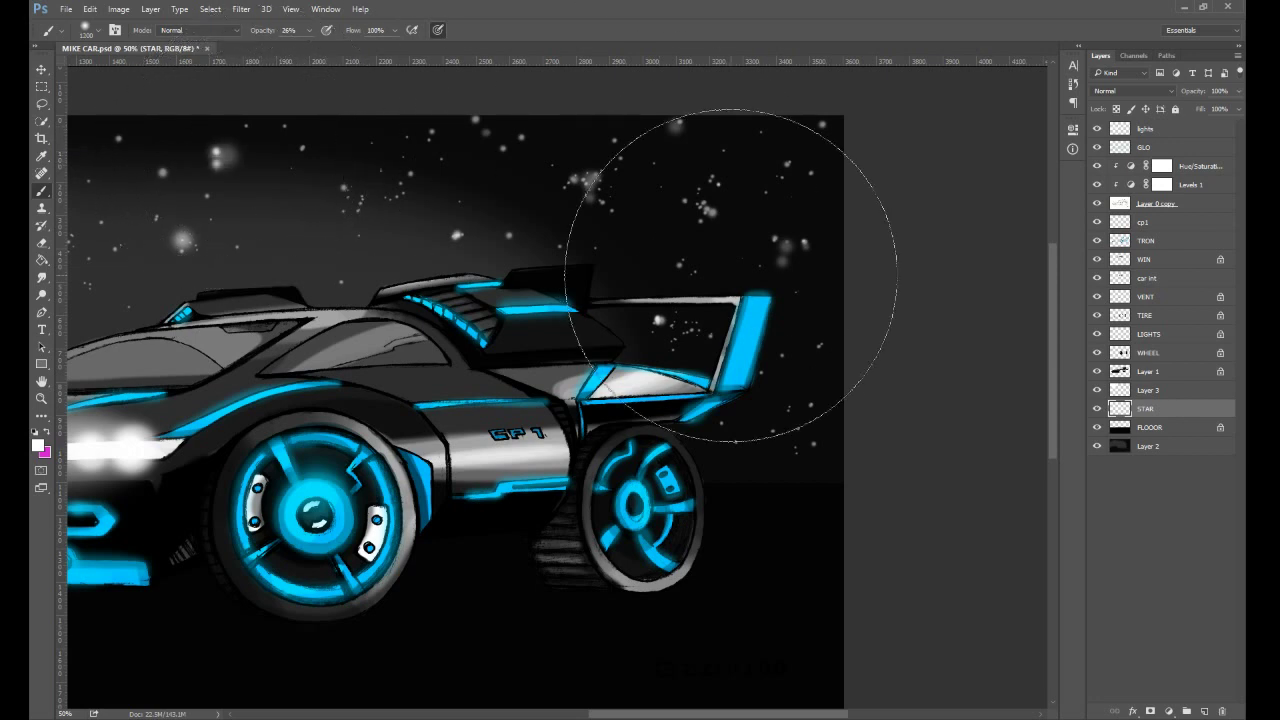
pyautogui.press('[')
pyautogui.press('[')
pyautogui.press('[')
pyautogui.press('[')
pyautogui.click(793, 418)
pyautogui.hotkey('ctrl', '-')
pyautogui.hotkey('ctrl', '-')
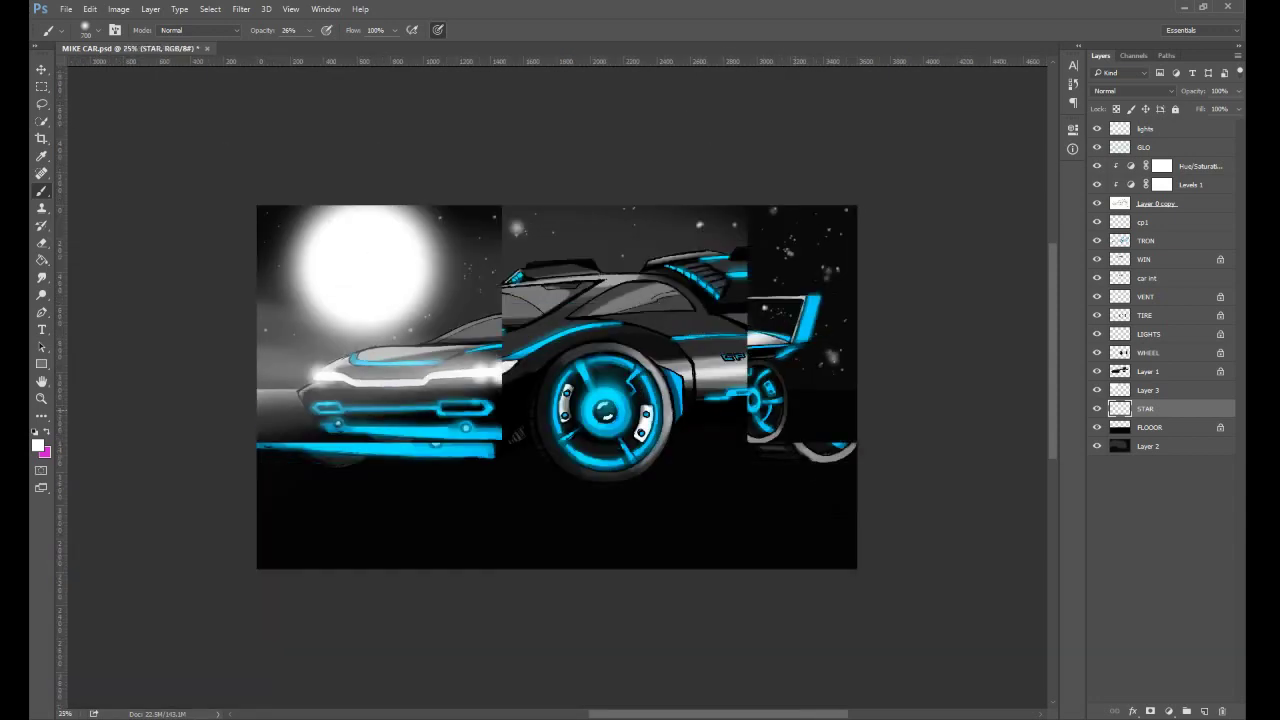
pyautogui.hotkey('ctrl', '+')
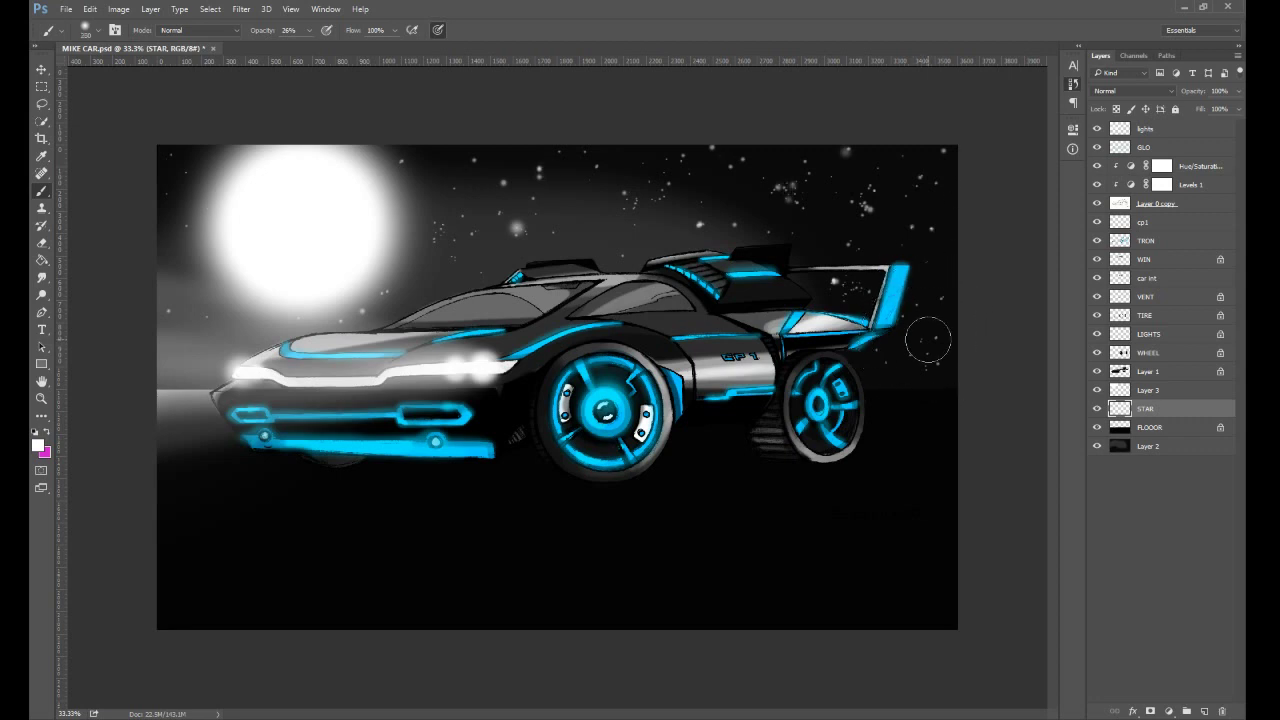
# - Reduce the brush size and dab a faint white star glow in the sky's upper left corner beside the moon
pyautogui.press('[')
pyautogui.press('[')
pyautogui.press('[')
pyautogui.press(']')
pyautogui.press(']')
pyautogui.press(']')
pyautogui.click(187, 175)
# - Erase the bright star glow and nearby star cluster between the moon and the roof with the Eraser at 67% opacity
pyautogui.press('e')
pyautogui.press('6')
pyautogui.press('7')
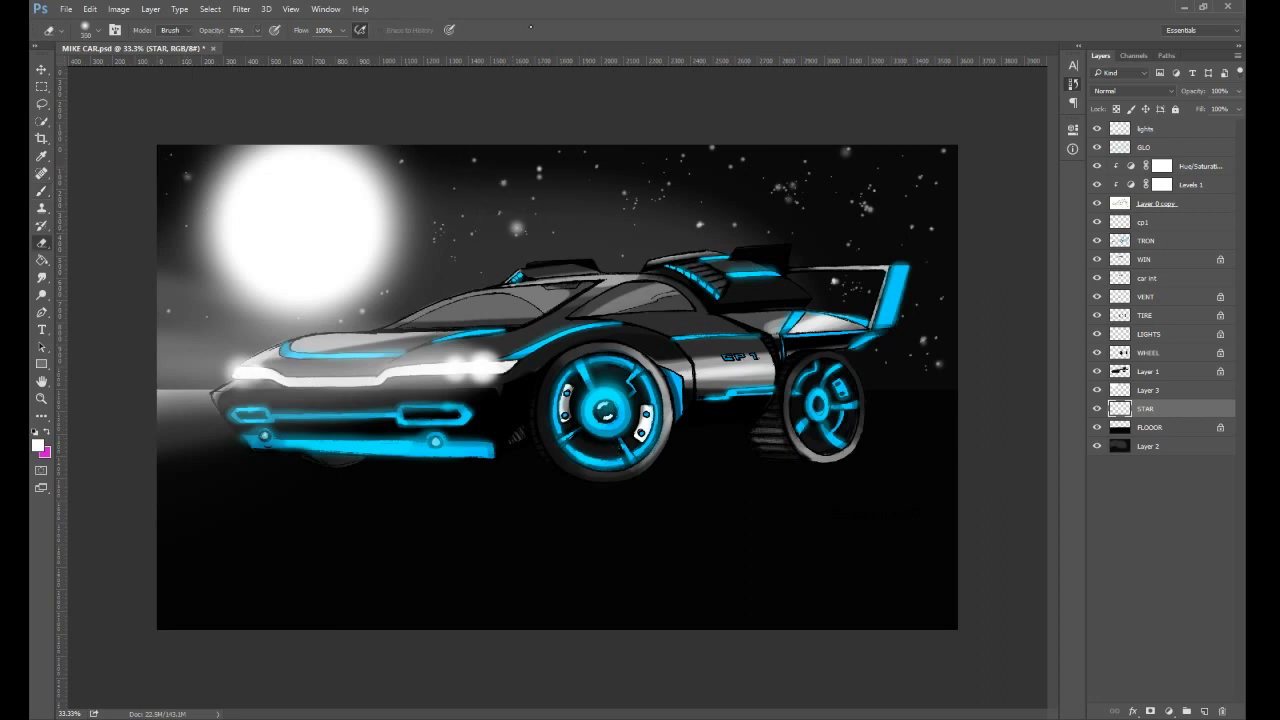
pyautogui.moveTo(515, 229); pyautogui.dragTo(518, 210)
pyautogui.hotkey('ctrl', '-')
pyautogui.hotkey('ctrl', '+')
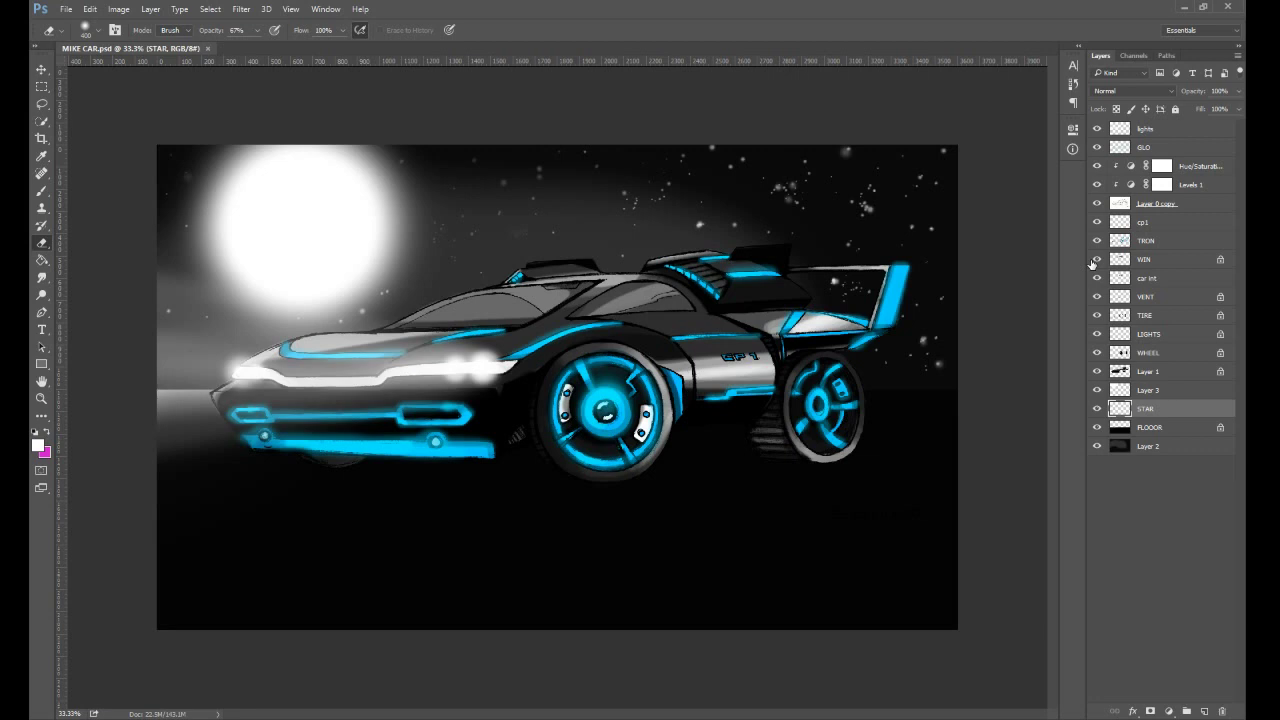
# - Paint a soft white glow over the front wheel's hub on the lights layer with a 125 px brush at 26% opacity
pyautogui.click(1145, 128)
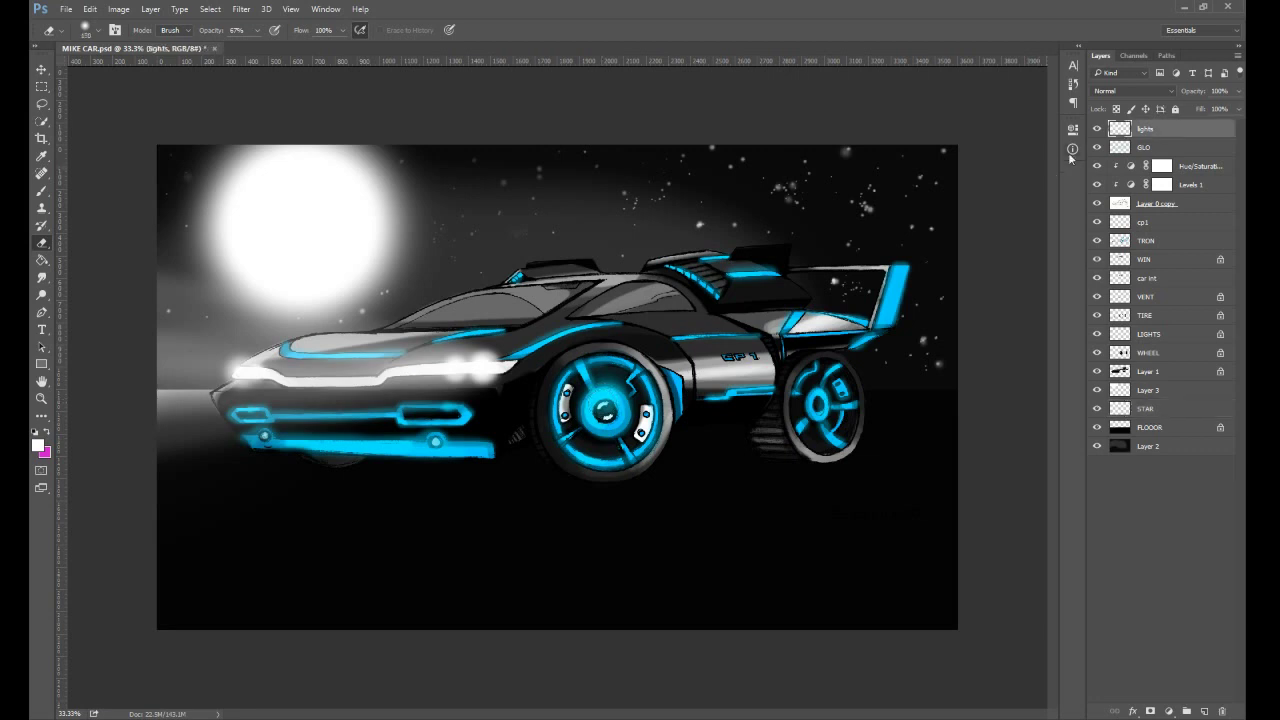
pyautogui.click(41, 190)
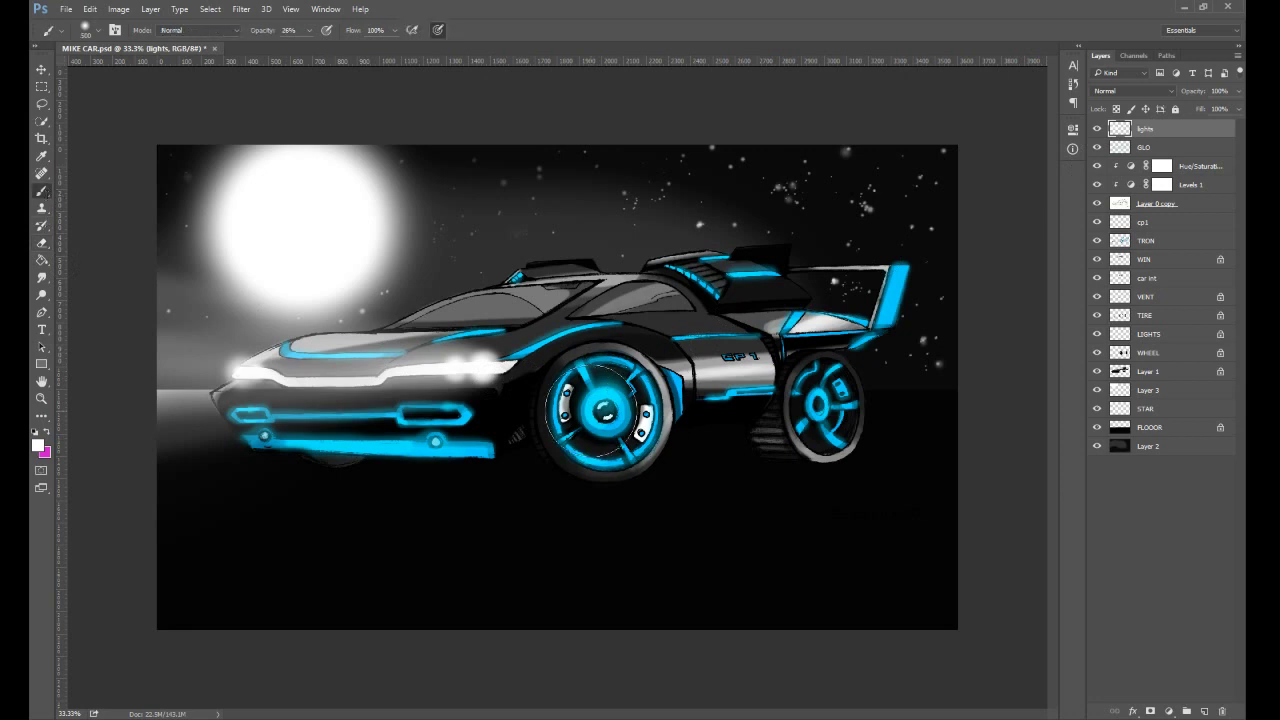
pyautogui.press('[')
pyautogui.press('[')
pyautogui.press('[')
pyautogui.press('[')
pyautogui.press('[')
pyautogui.press('[')
pyautogui.press('[')
pyautogui.click(609, 398)
pyautogui.click(604, 406)
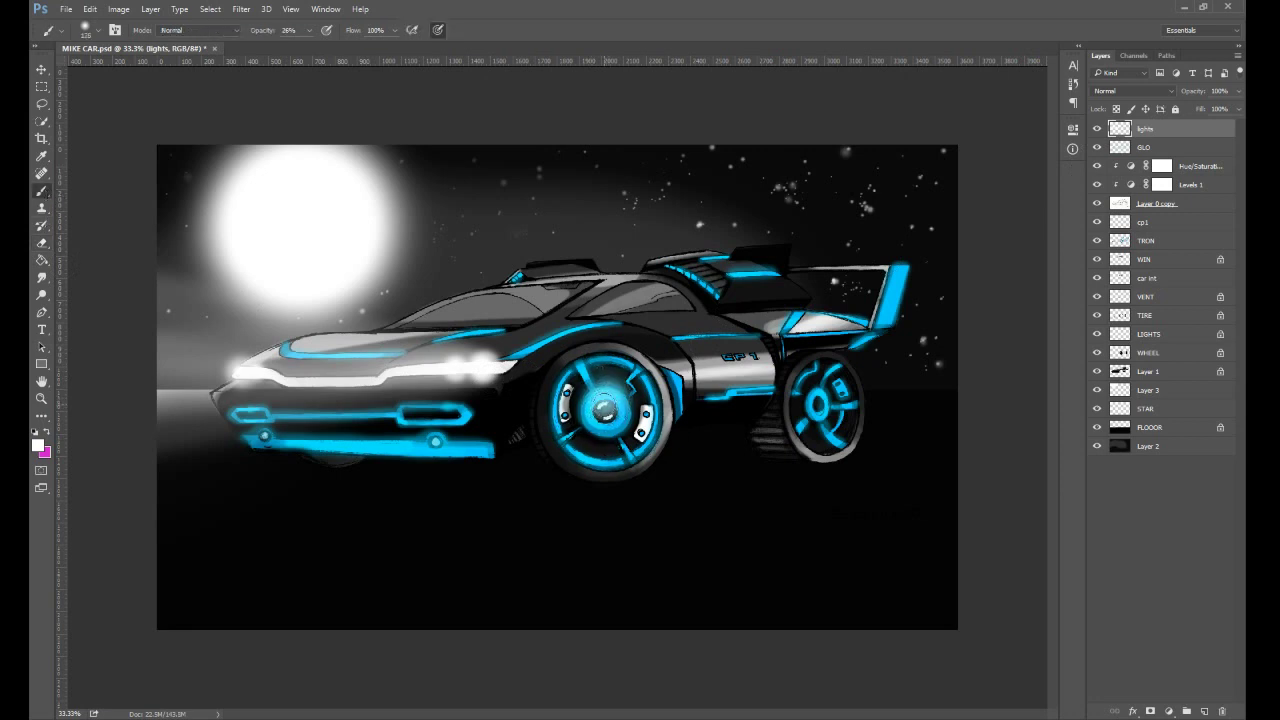
pyautogui.click(605, 406)
# - Dab smaller white highlights on the front wheel's hub center and the rear wheel's upper right bracket with a reduced brush
pyautogui.press('[')
pyautogui.press('[')
pyautogui.press('[')
pyautogui.press('[')
pyautogui.click(606, 410)
pyautogui.click(839, 385)
pyautogui.click(839, 385)
pyautogui.click(840, 385)
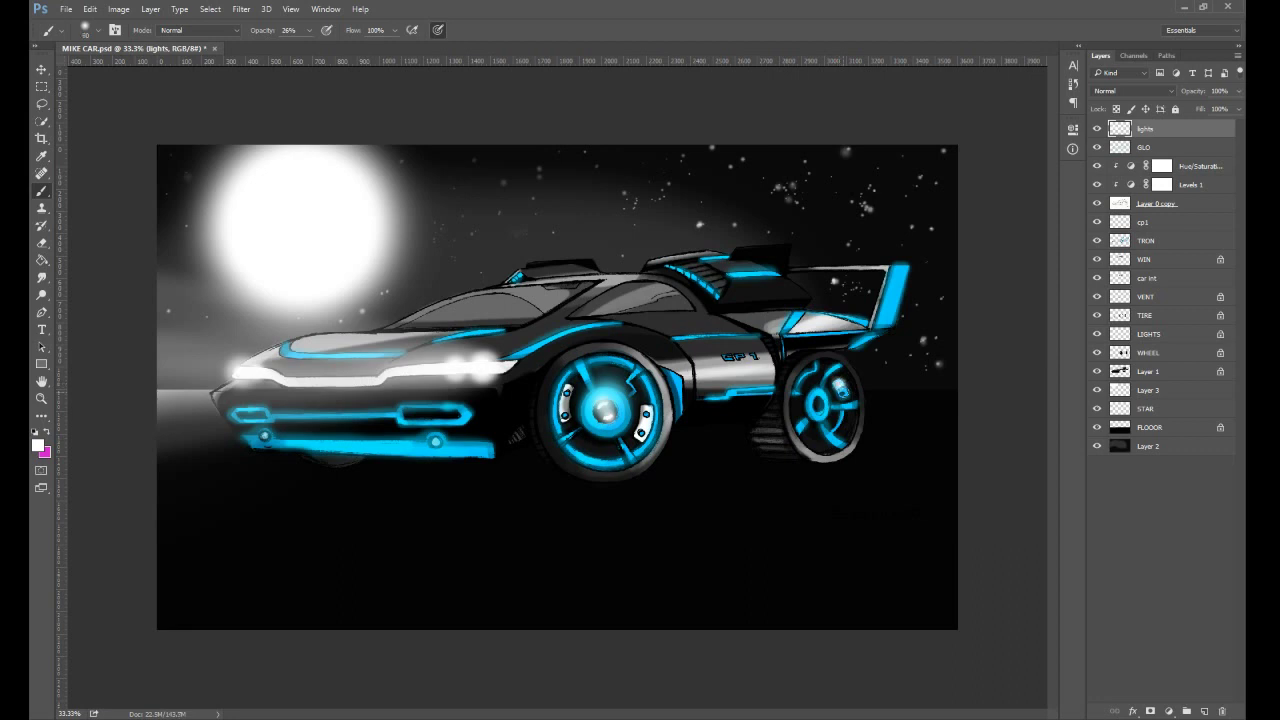
pyautogui.click(842, 394)
pyautogui.hotkey('ctrl', 'z')
pyautogui.hotkey('ctrl', 'z')
# - Paint the front wheel's two white bracket plates cyan on the TRON layer, using the wheel's sampled blue at 100% brush opacity
pyautogui.scroll(3, 648, 484)
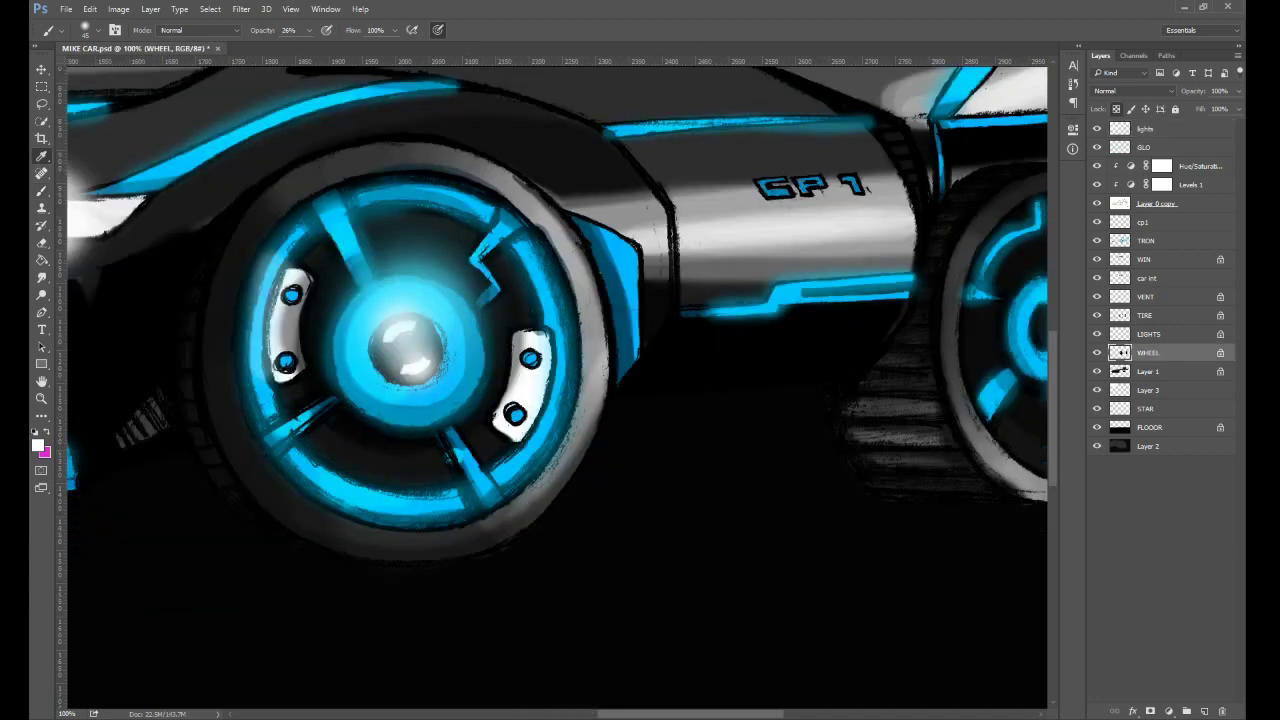
pyautogui.press('i')
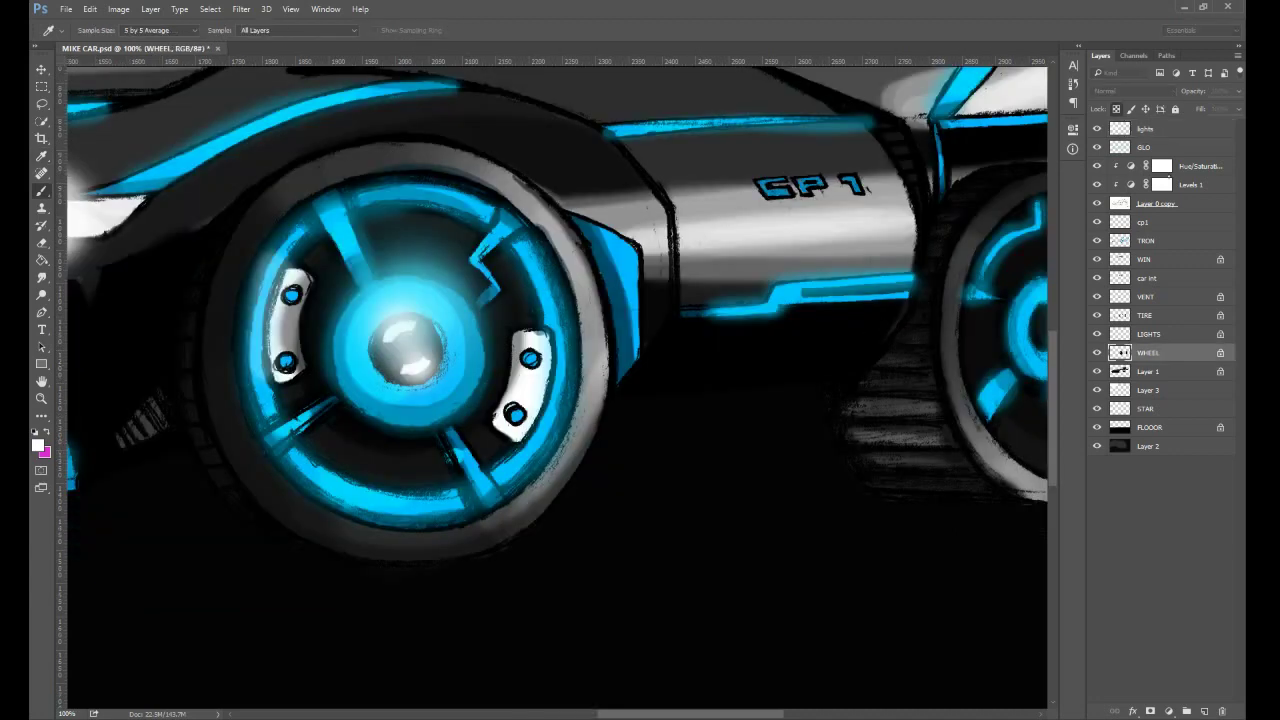
pyautogui.keyDown('alt'); pyautogui.click(298, 305); pyautogui.keyUp('alt')
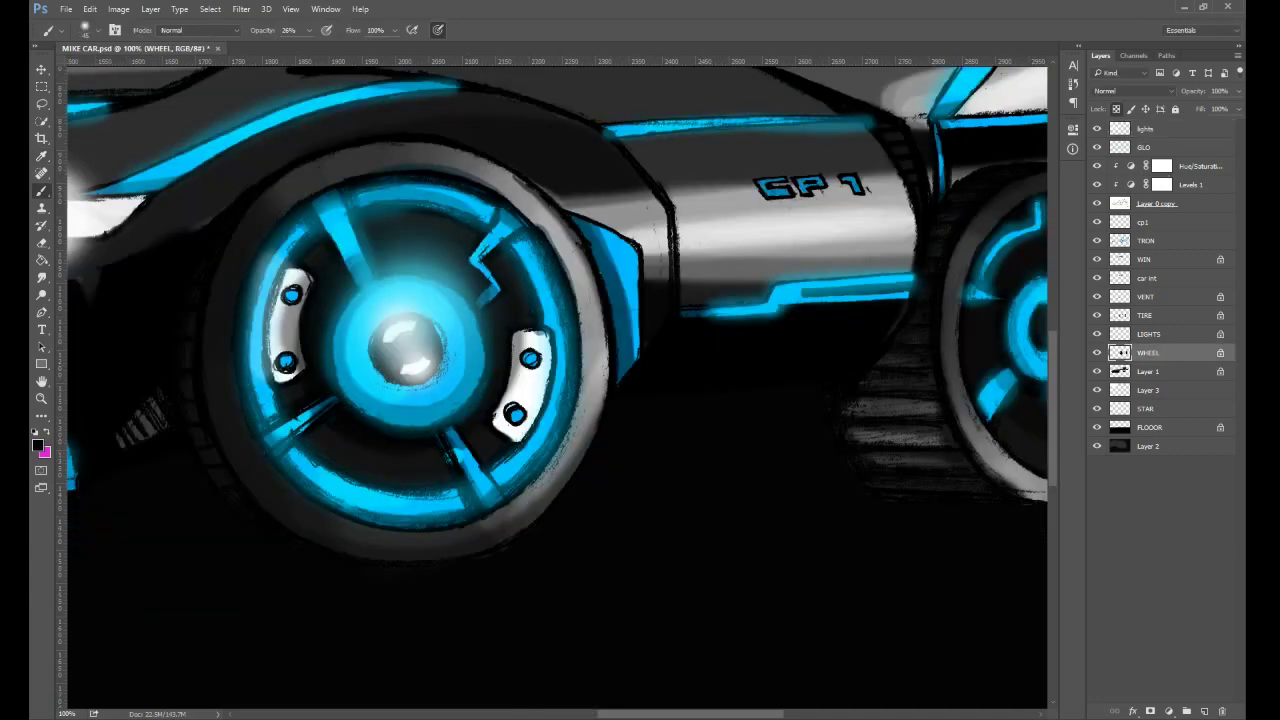
pyautogui.click(1168, 240)
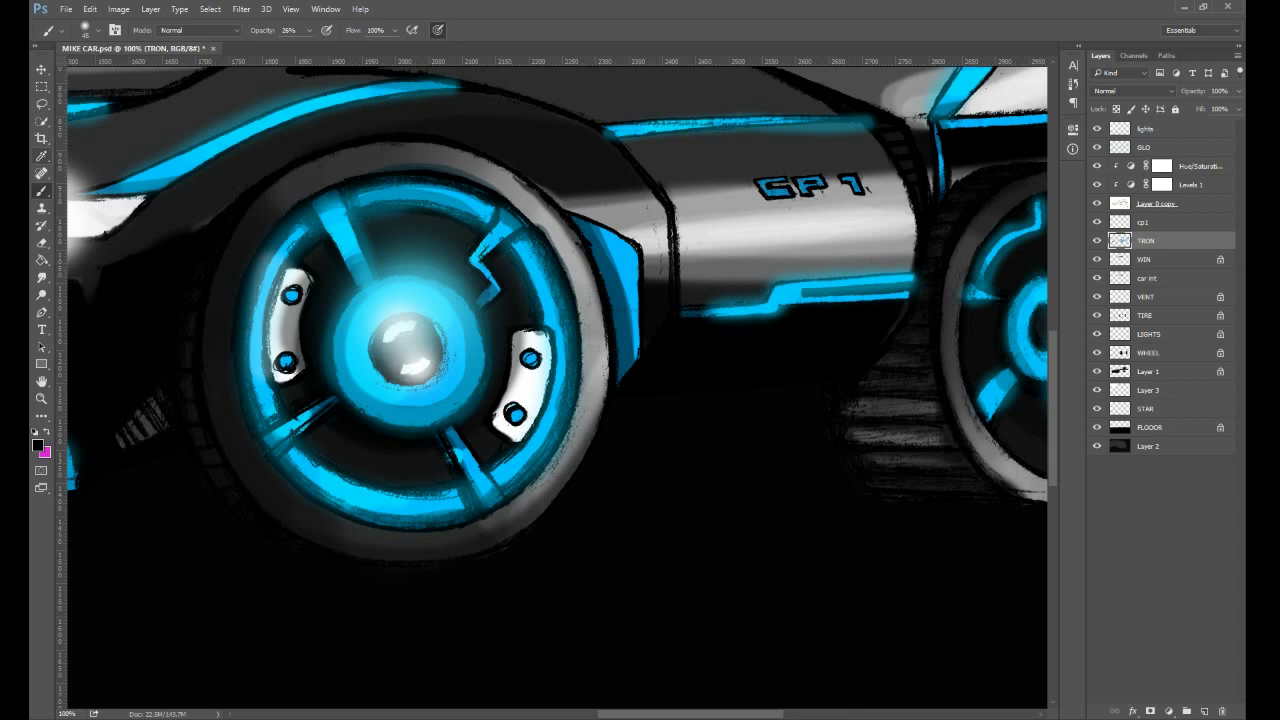
pyautogui.keyDown('alt'); pyautogui.click(292, 295); pyautogui.keyUp('alt')
pyautogui.moveTo(264, 30); pyautogui.dragTo(322, 30)
pyautogui.moveTo(288, 298)
pyautogui.mouseDown()
pyautogui.moveTo(281, 377)
pyautogui.moveTo(300, 362)
pyautogui.moveTo(307, 289)
pyautogui.moveTo(301, 328)
pyautogui.mouseUp()
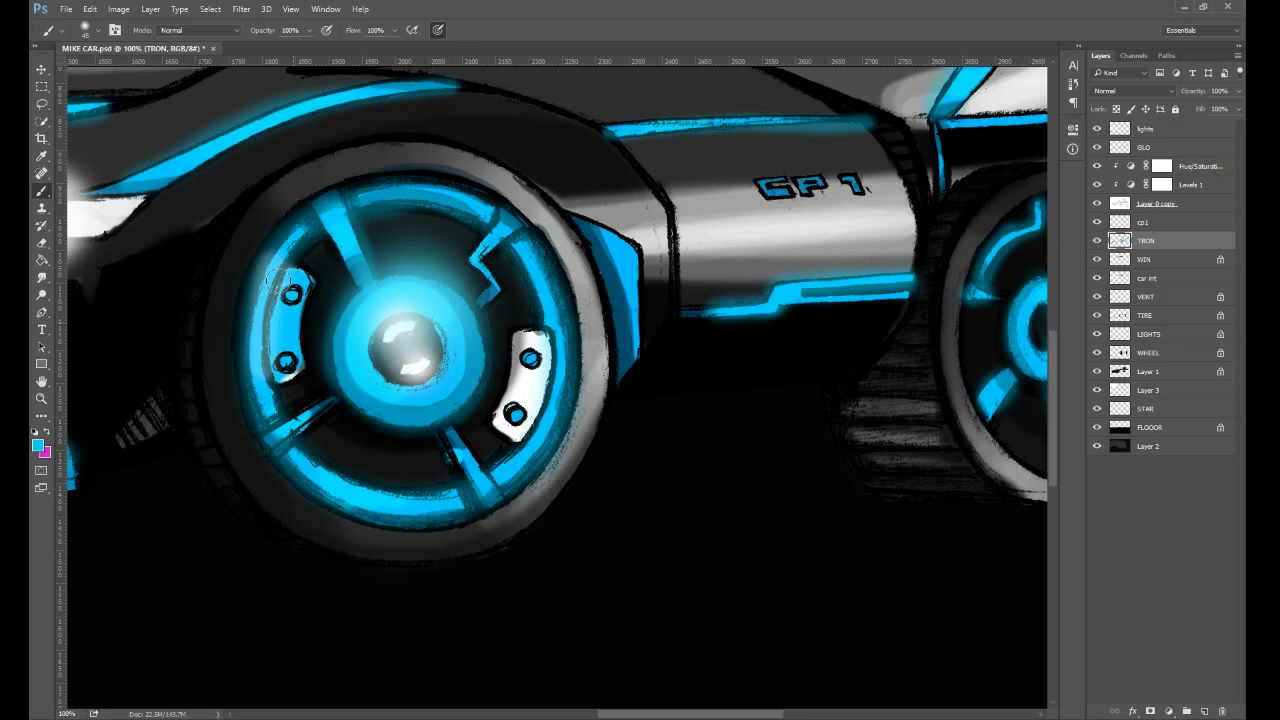
pyautogui.moveTo(508, 432)
pyautogui.mouseDown()
pyautogui.moveTo(535, 335)
pyautogui.moveTo(546, 382)
pyautogui.moveTo(530, 418)
pyautogui.moveTo(533, 392)
pyautogui.mouseUp()
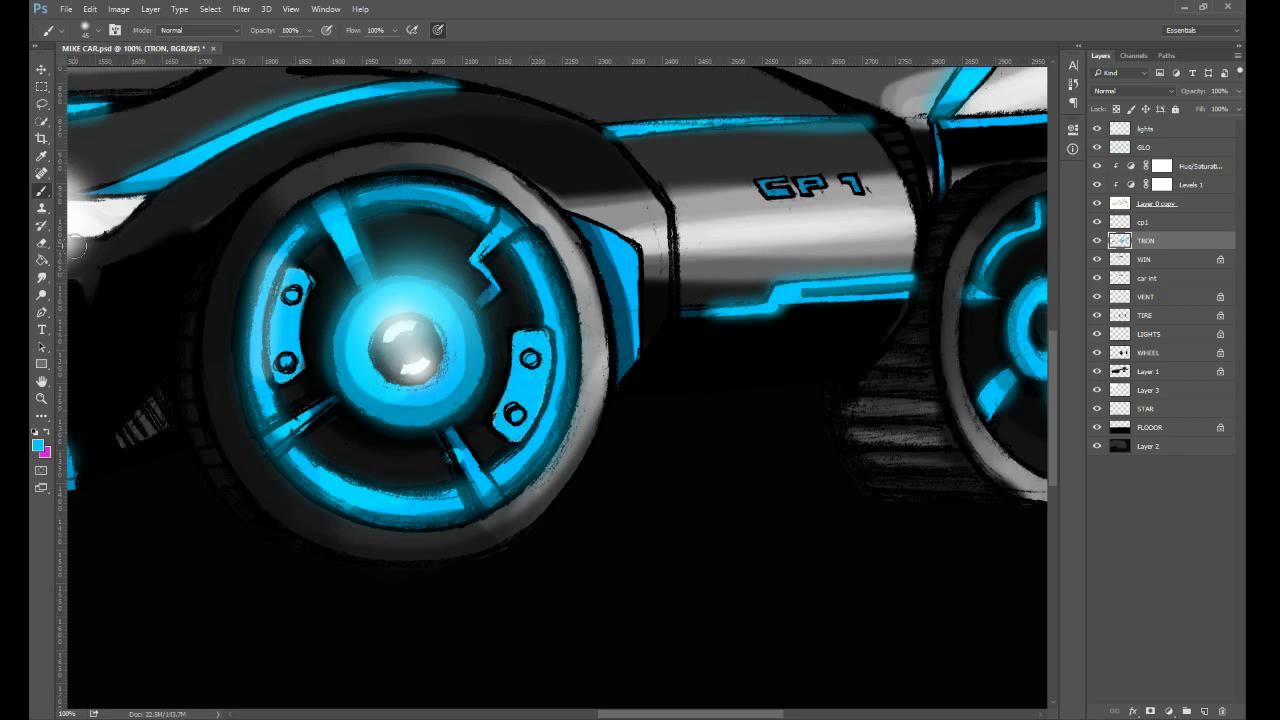
# - Erase the cyan from the bolts on both front wheel brackets with the Eraser at 100% opacity
pyautogui.press('e')
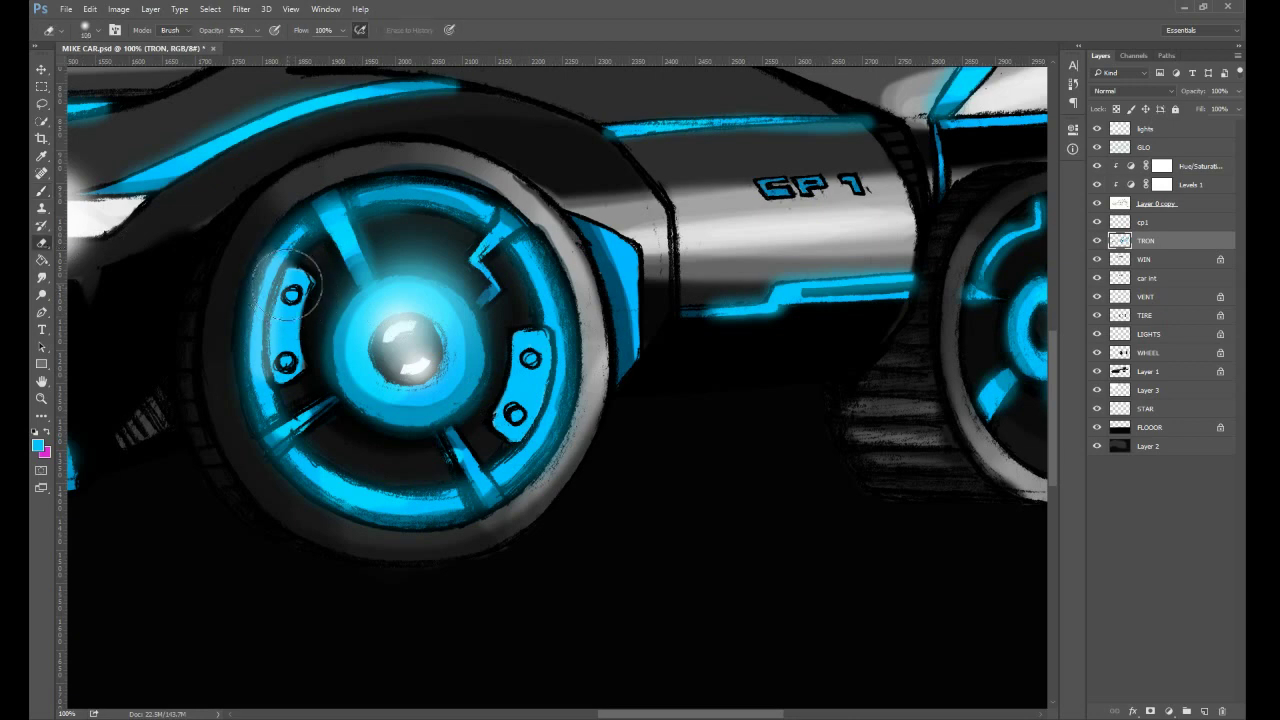
pyautogui.moveTo(290, 285); pyautogui.dragTo(296, 300)
pyautogui.press('0')
pyautogui.moveTo(530, 358); pyautogui.dragTo(549, 363)
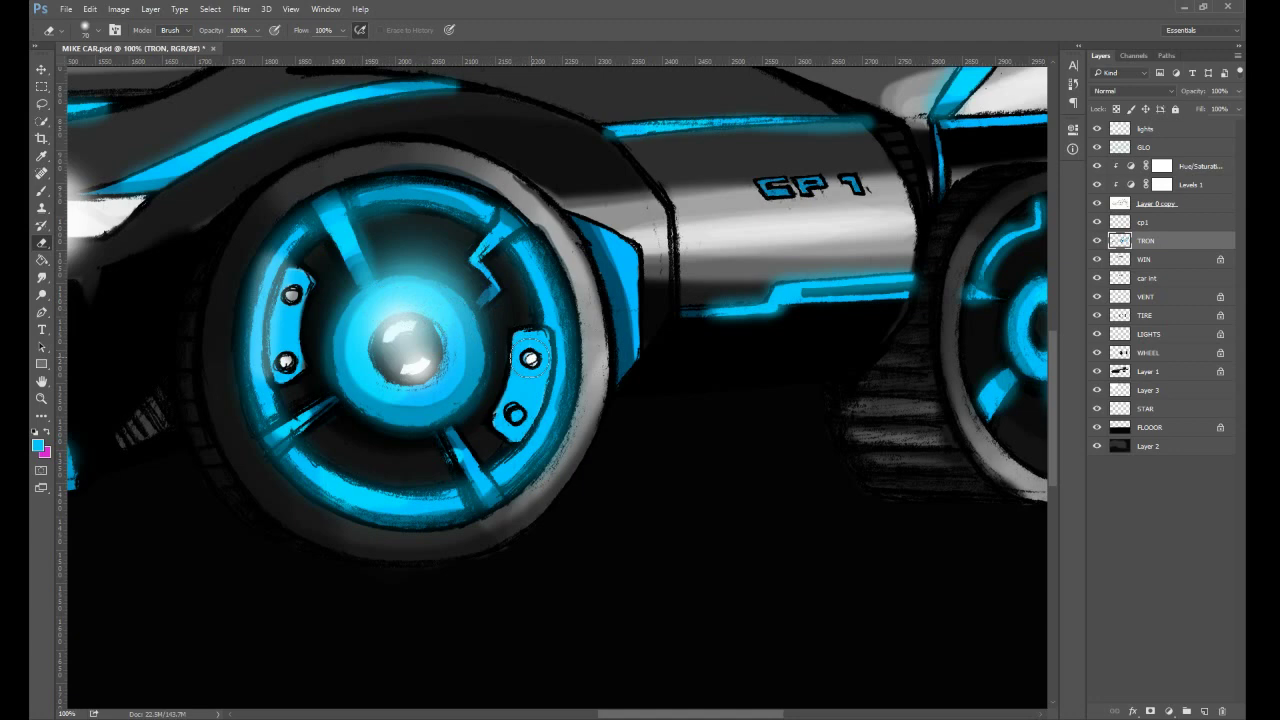
pyautogui.hotkey('ctrl', '-')
pyautogui.hotkey('ctrl', '-')
pyautogui.hotkey('ctrl', '-')
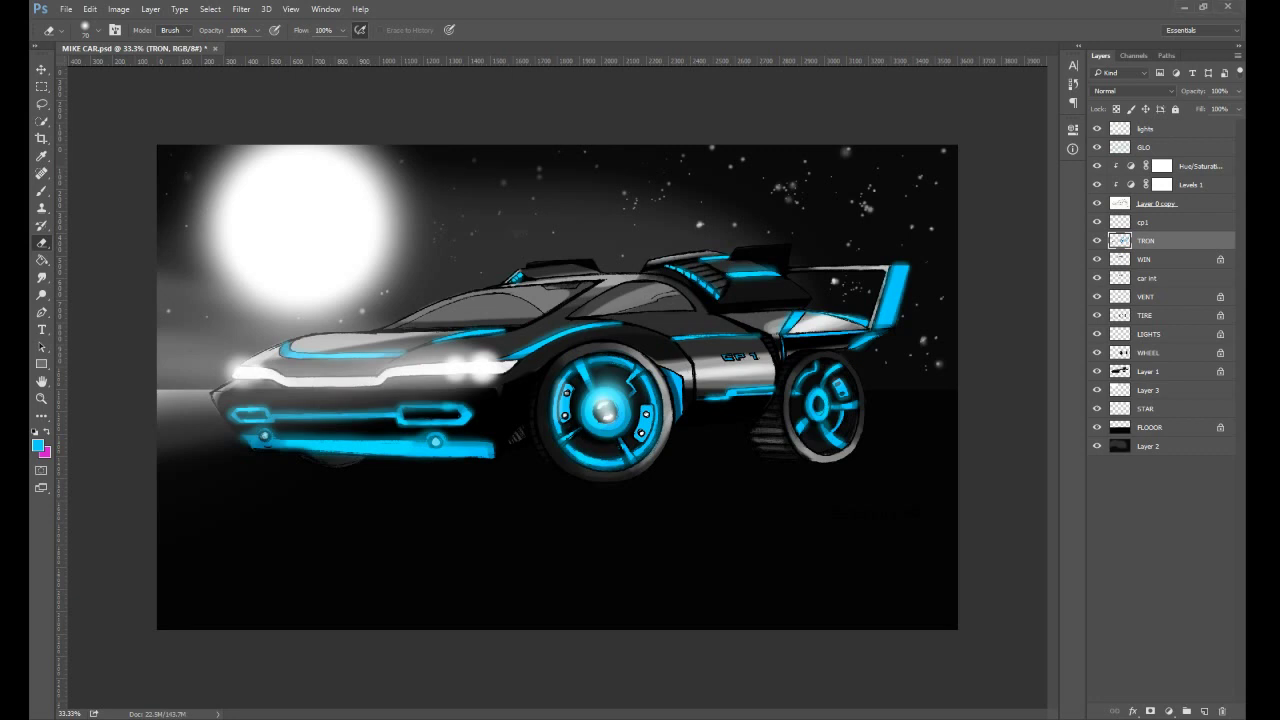
# - Paint the bracket bolts on the front wheel black on the WHEEL layer
pyautogui.hotkey('ctrl', '+')
pyautogui.hotkey('ctrl', '+')
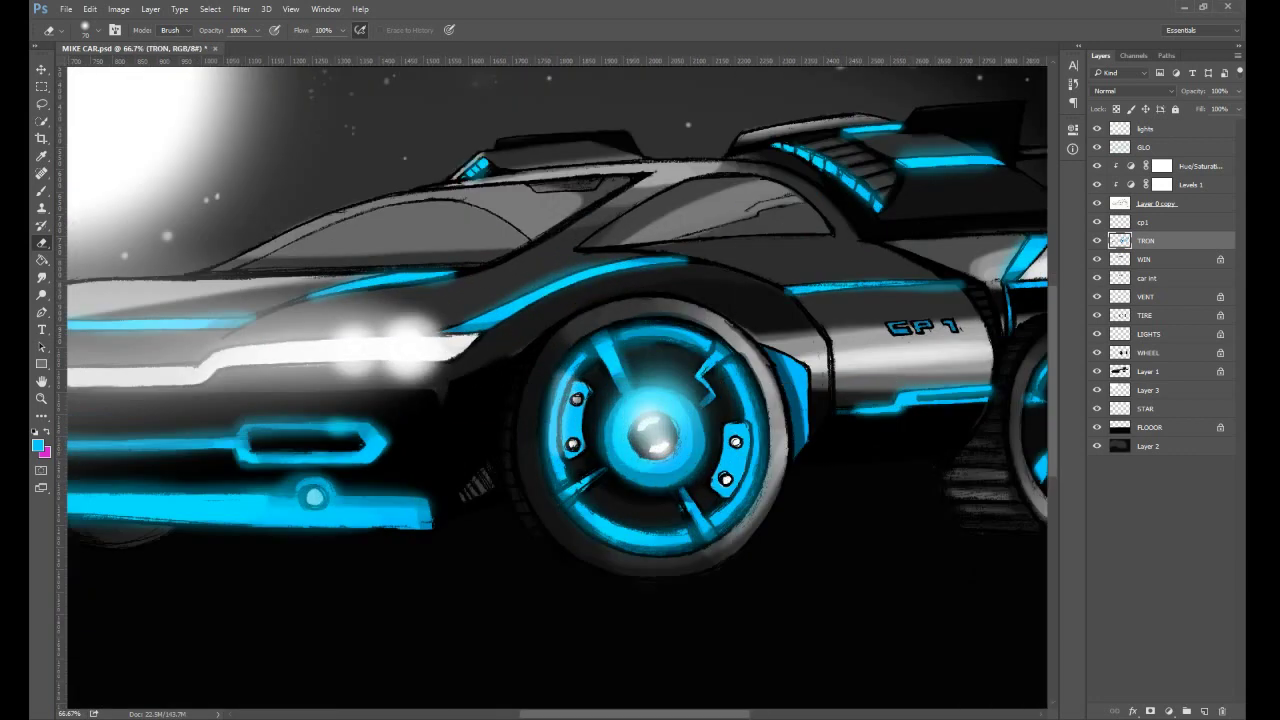
pyautogui.click(1160, 354)
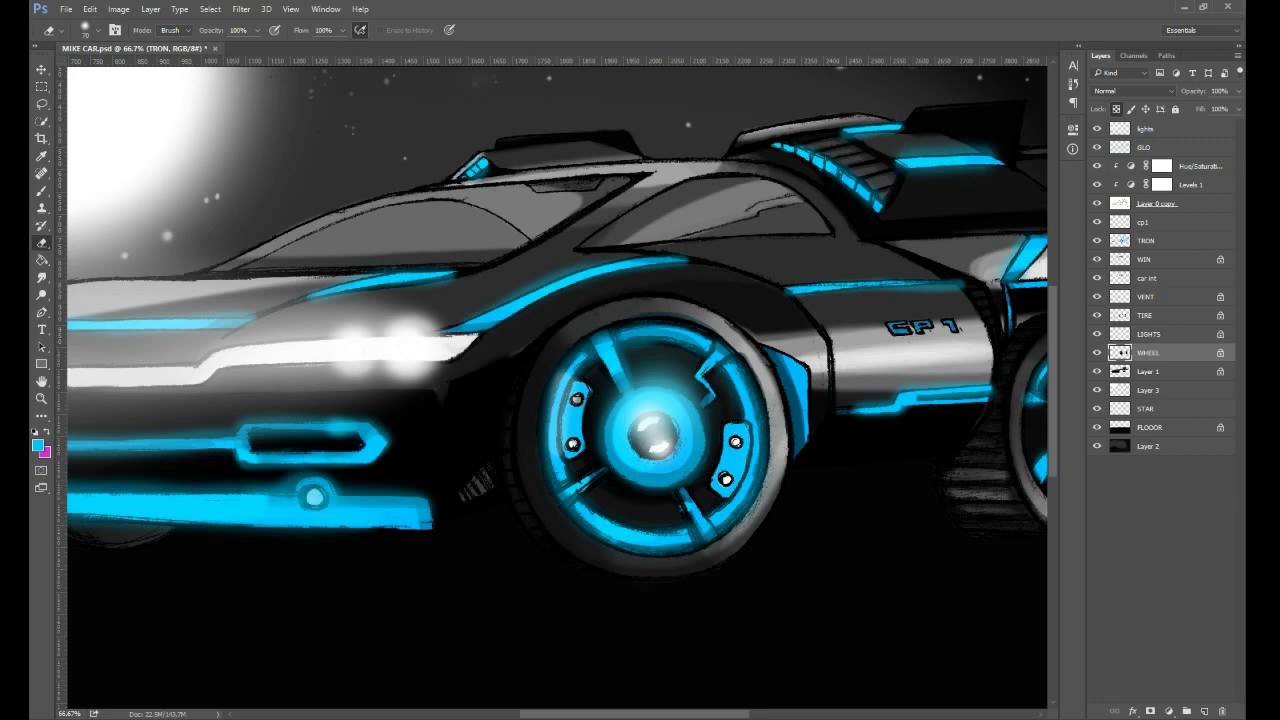
pyautogui.click(578, 398)
pyautogui.press('b')
pyautogui.moveTo(582, 385); pyautogui.dragTo(572, 443)
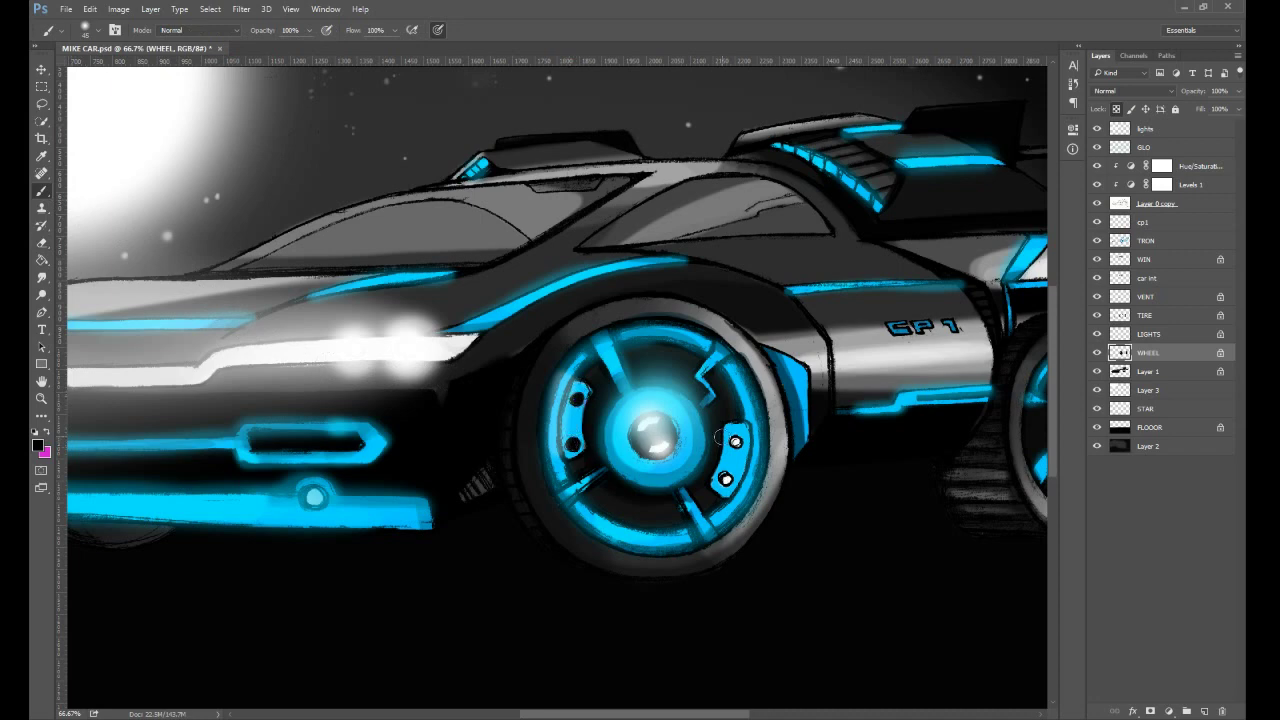
pyautogui.moveTo(731, 440); pyautogui.dragTo(736, 442)
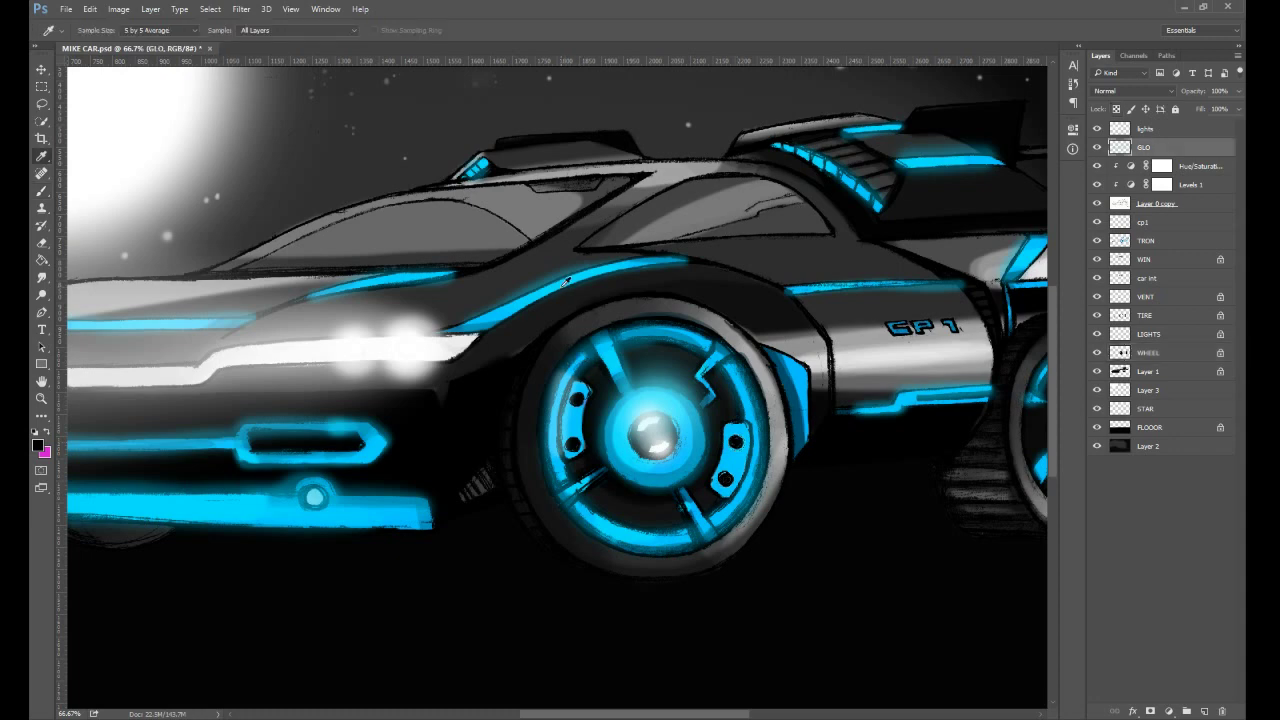
# - Paint a soft cyan glow around the front wheel's bracket plates on the GLO layer at 19% brush opacity
pyautogui.click(559, 282)
pyautogui.click(1115, 200)
pyautogui.press('b')
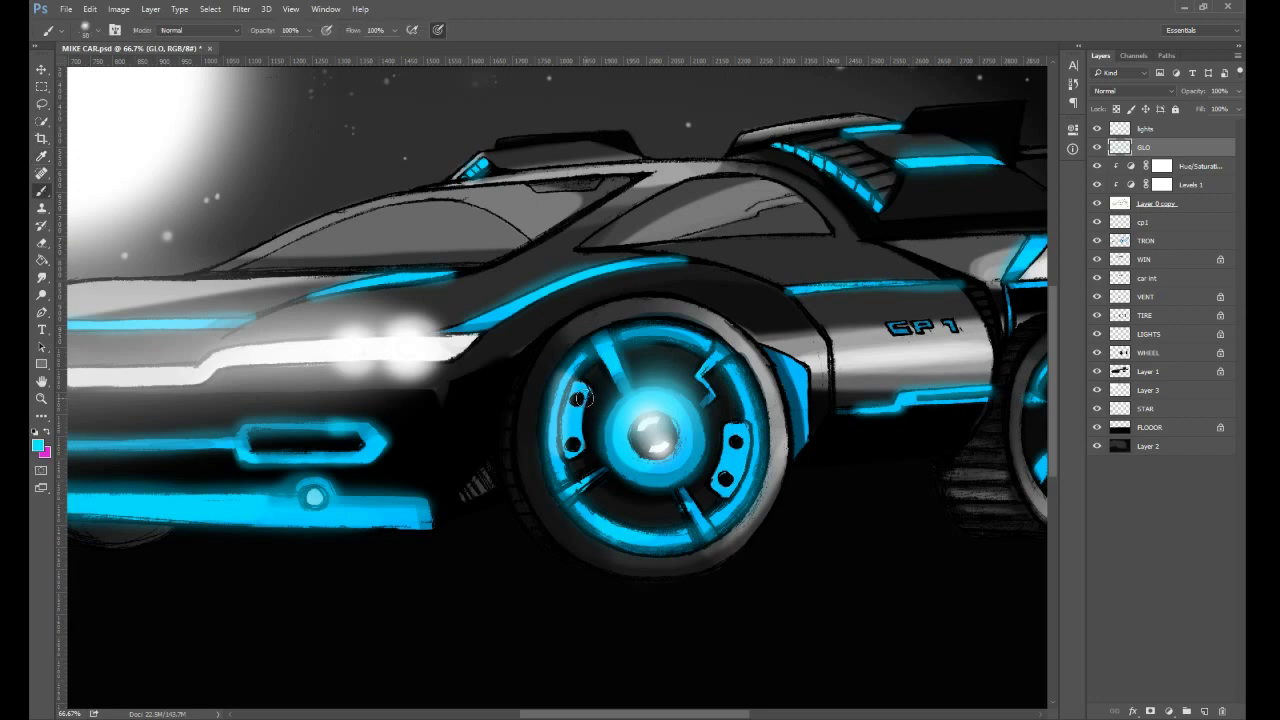
pyautogui.press('1')
pyautogui.press('9')
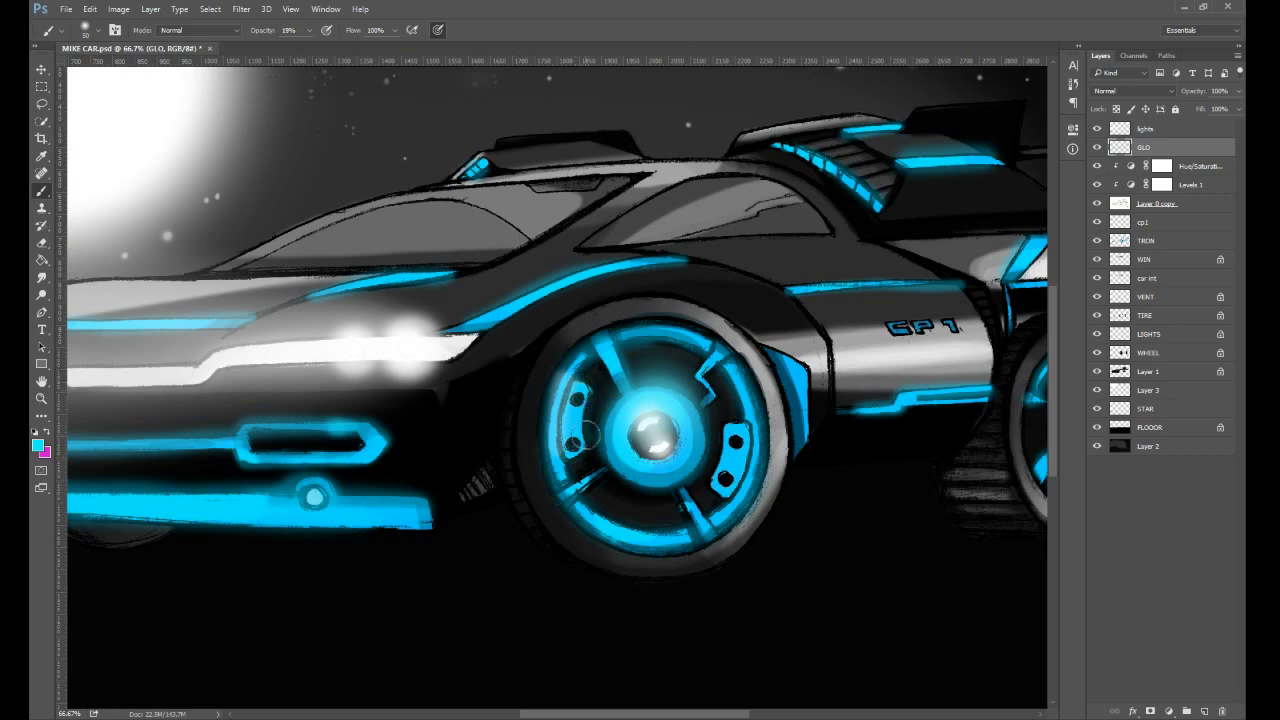
pyautogui.moveTo(718, 440)
pyautogui.mouseDown()
pyautogui.moveTo(714, 492)
pyautogui.moveTo(726, 423)
pyautogui.moveTo(747, 418)
pyautogui.moveTo(732, 415)
pyautogui.moveTo(714, 496)
pyautogui.mouseUp()
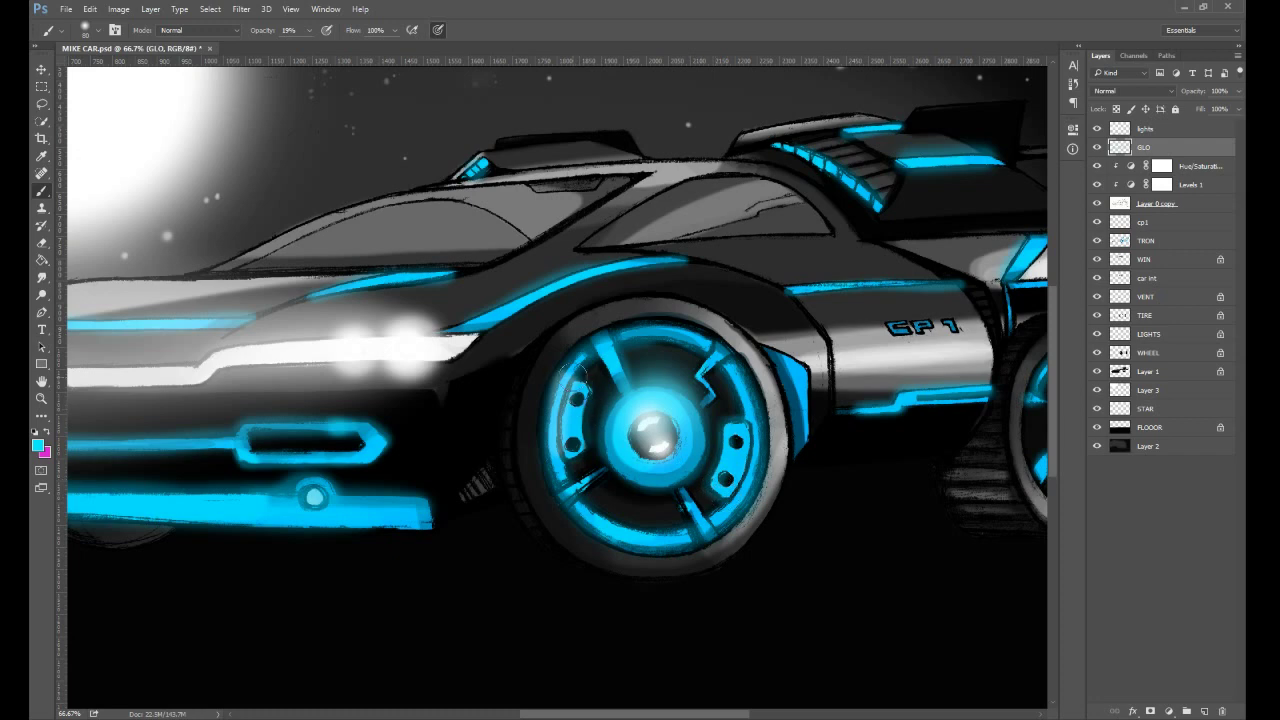
pyautogui.hotkey('ctrl', '-')
pyautogui.hotkey('ctrl', '-')
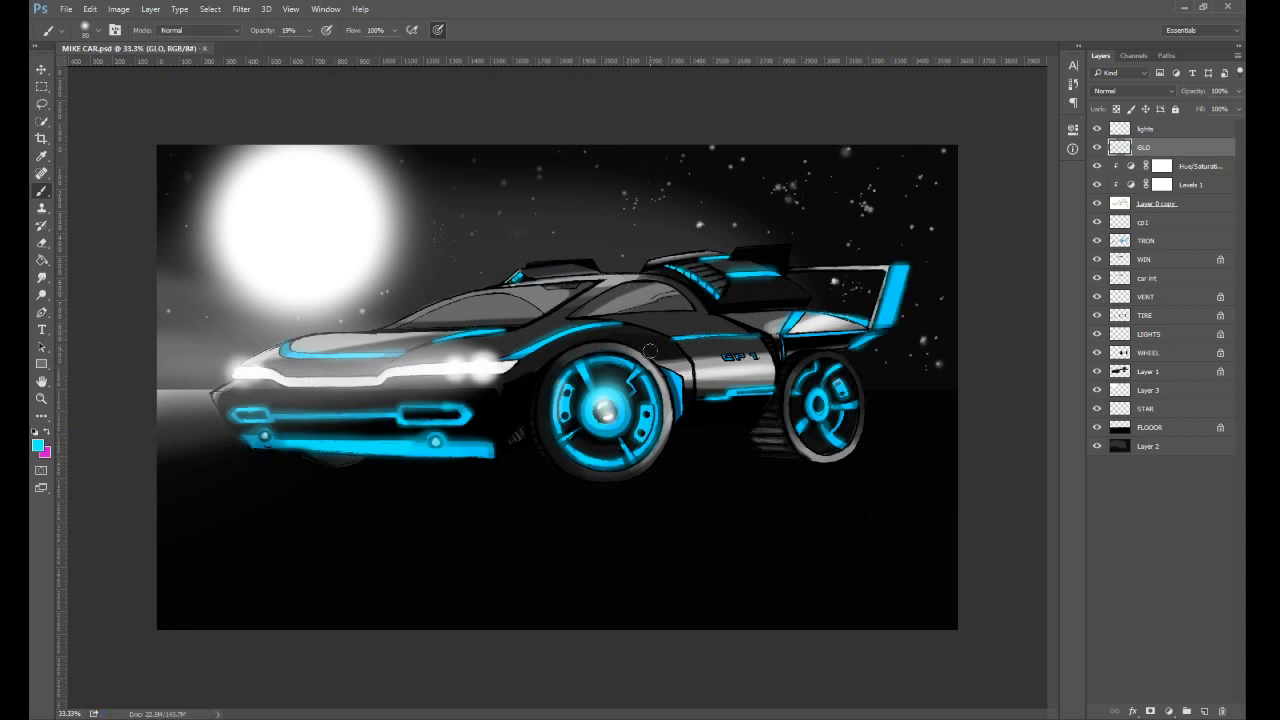
# - Adjust the Levels 1 adjustment layer to darken the line art and strengthen its contrast
pyautogui.click(1131, 185)
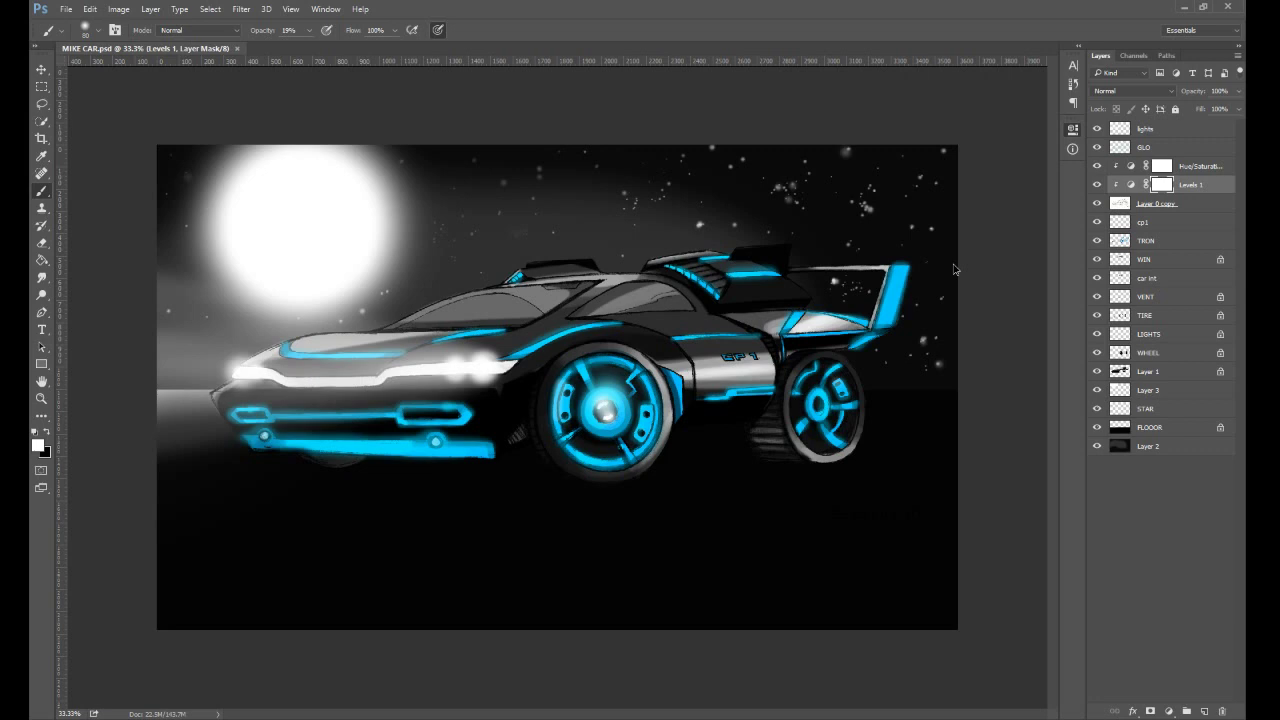
pyautogui.click(993, 255)
pyautogui.hotkey('ctrl', 'z')
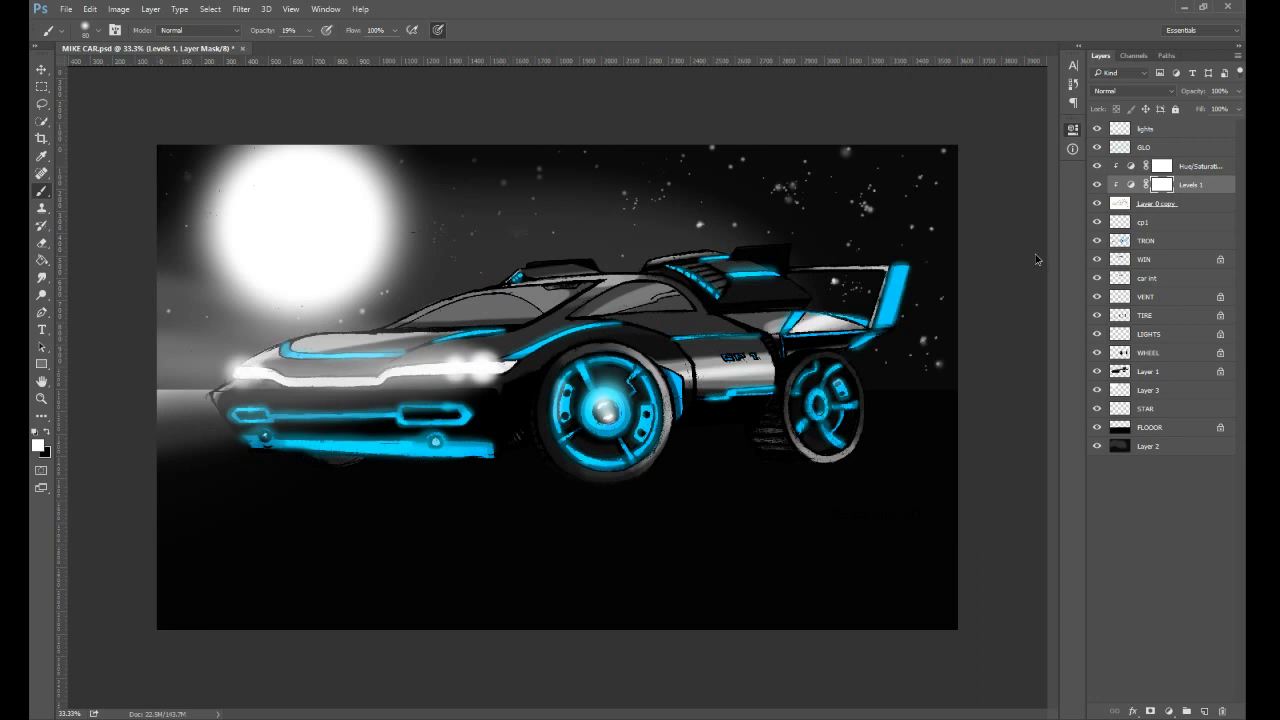
pyautogui.hotkey('ctrl', 'z')
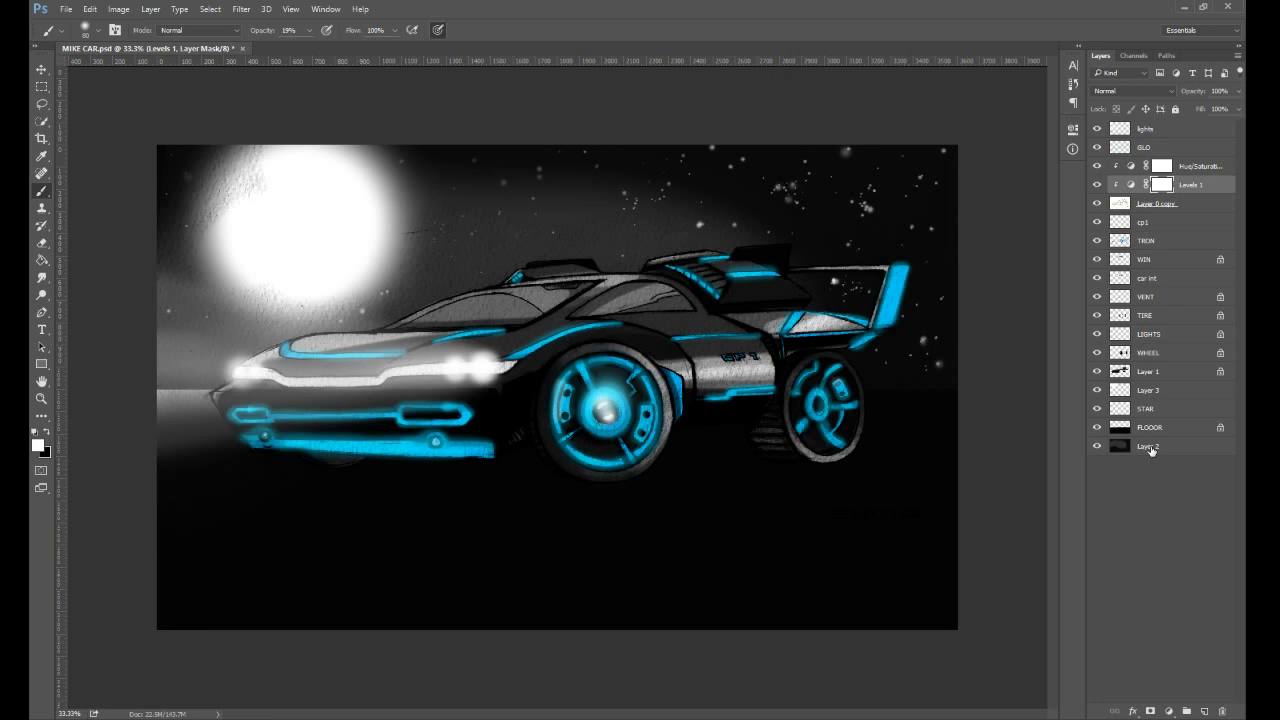
pyautogui.click(1129, 185)
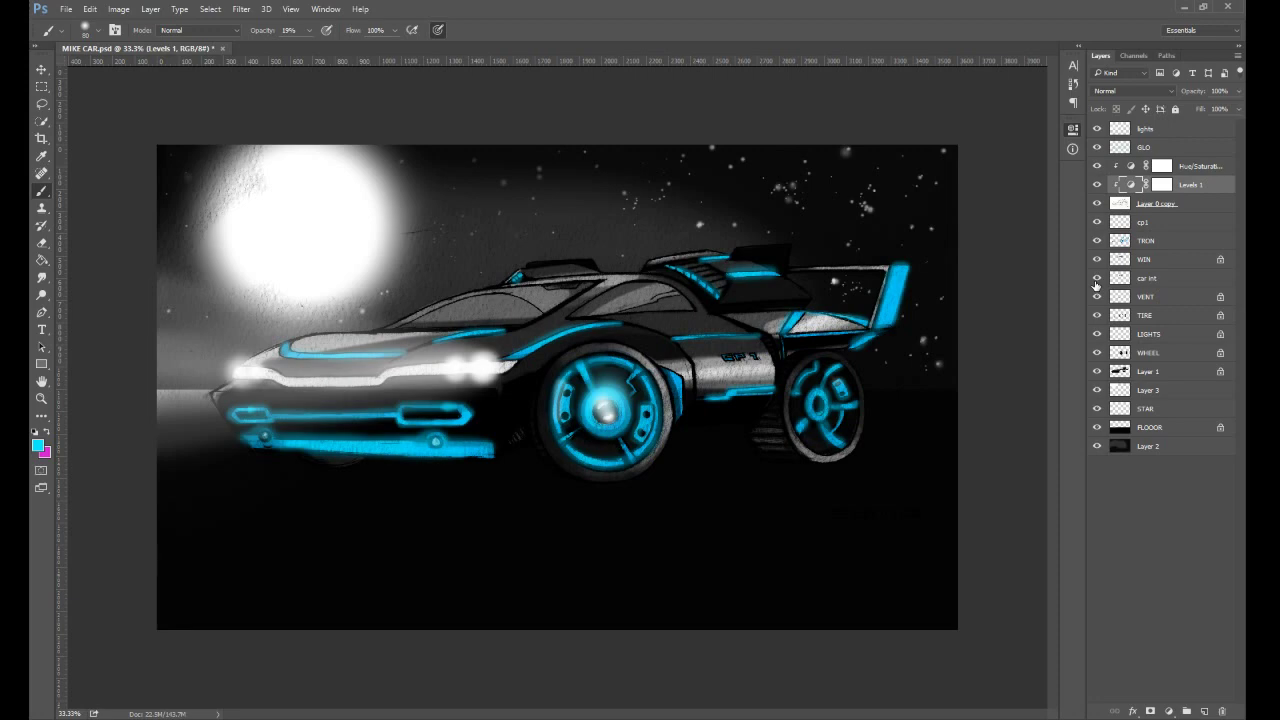
pyautogui.click(1097, 279)
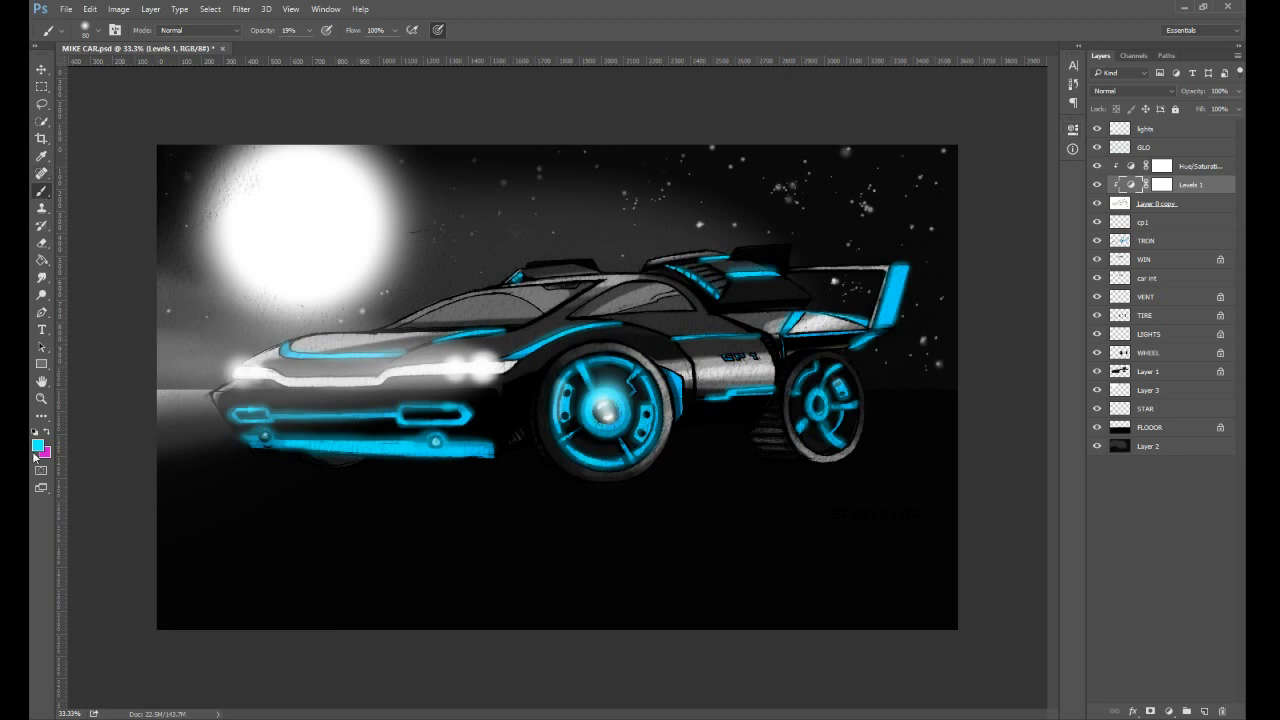
# - Clear the grain over the moon and sky on Layer 0 copy with a large white brush at 100% opacity, and save the document
pyautogui.press('i')
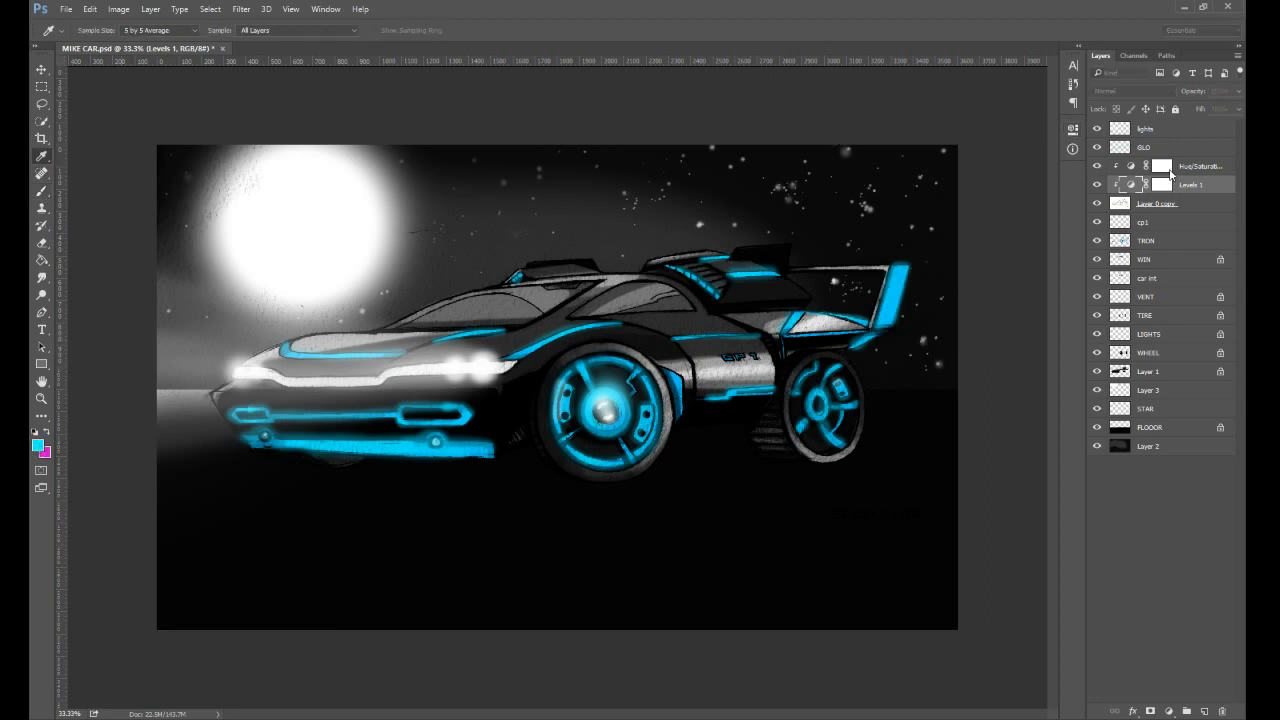
pyautogui.press('b')
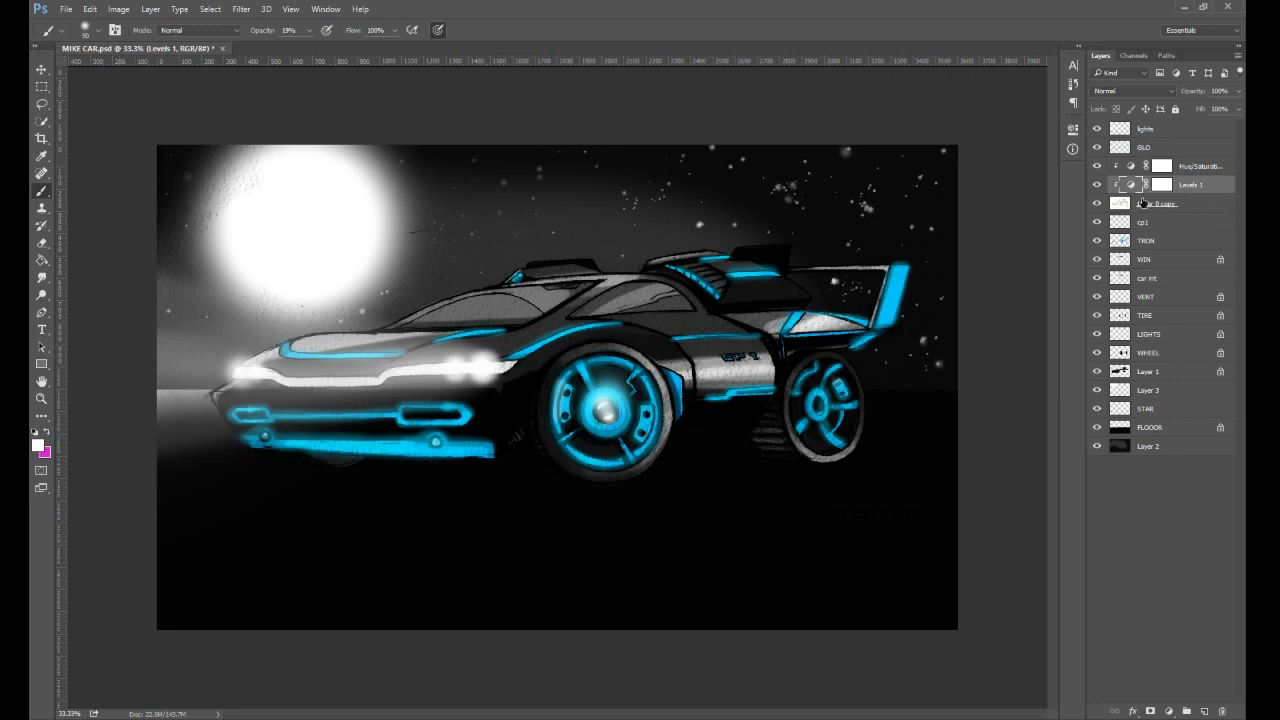
pyautogui.click(1142, 203)
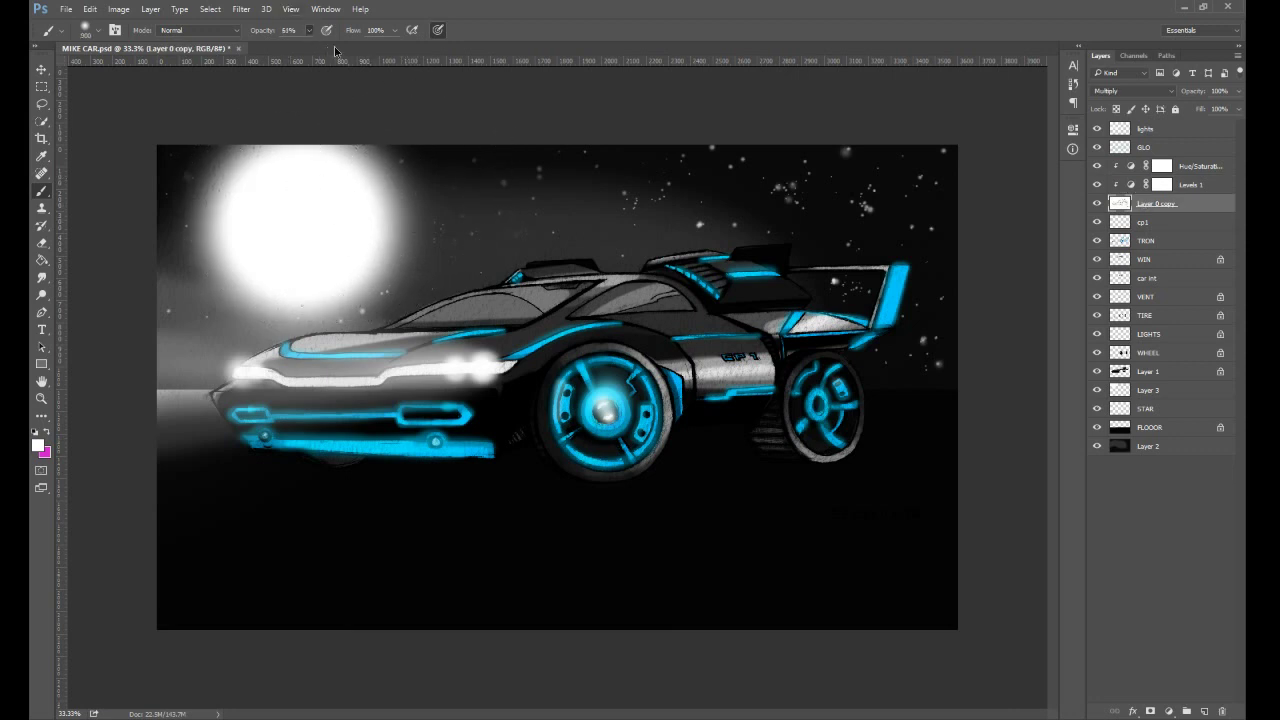
pyautogui.press('0')
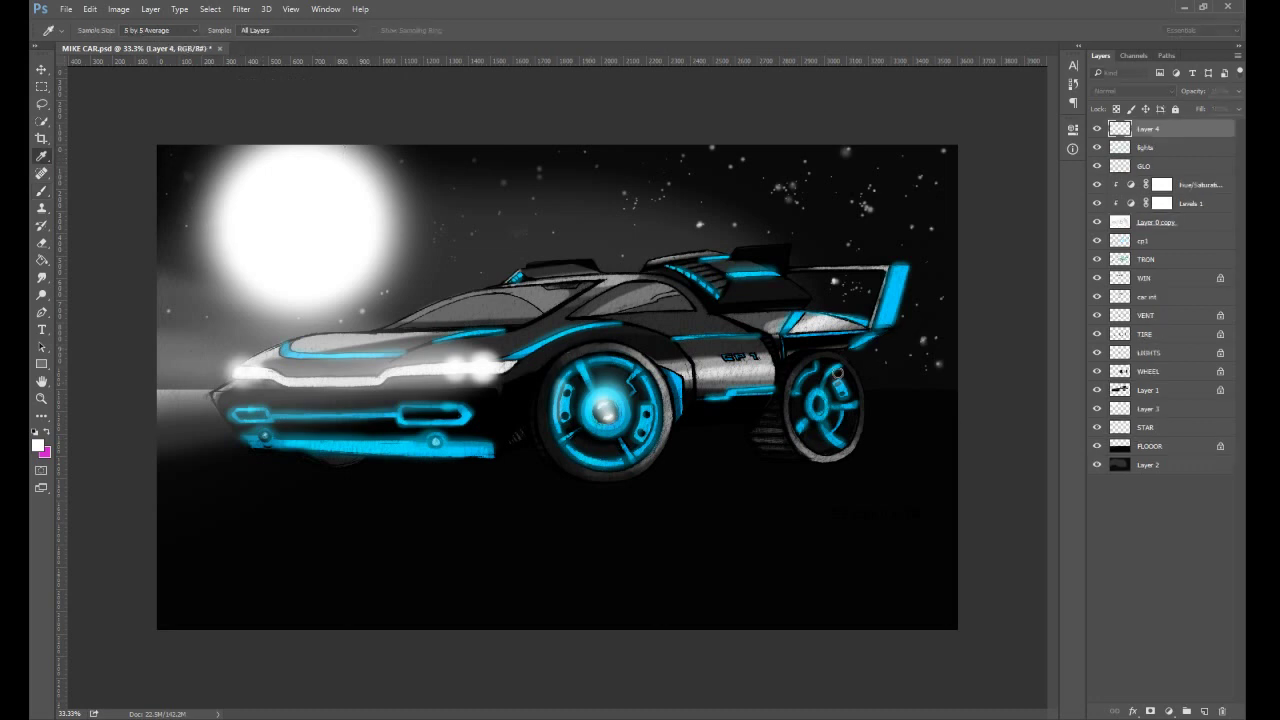
pyautogui.press('b')
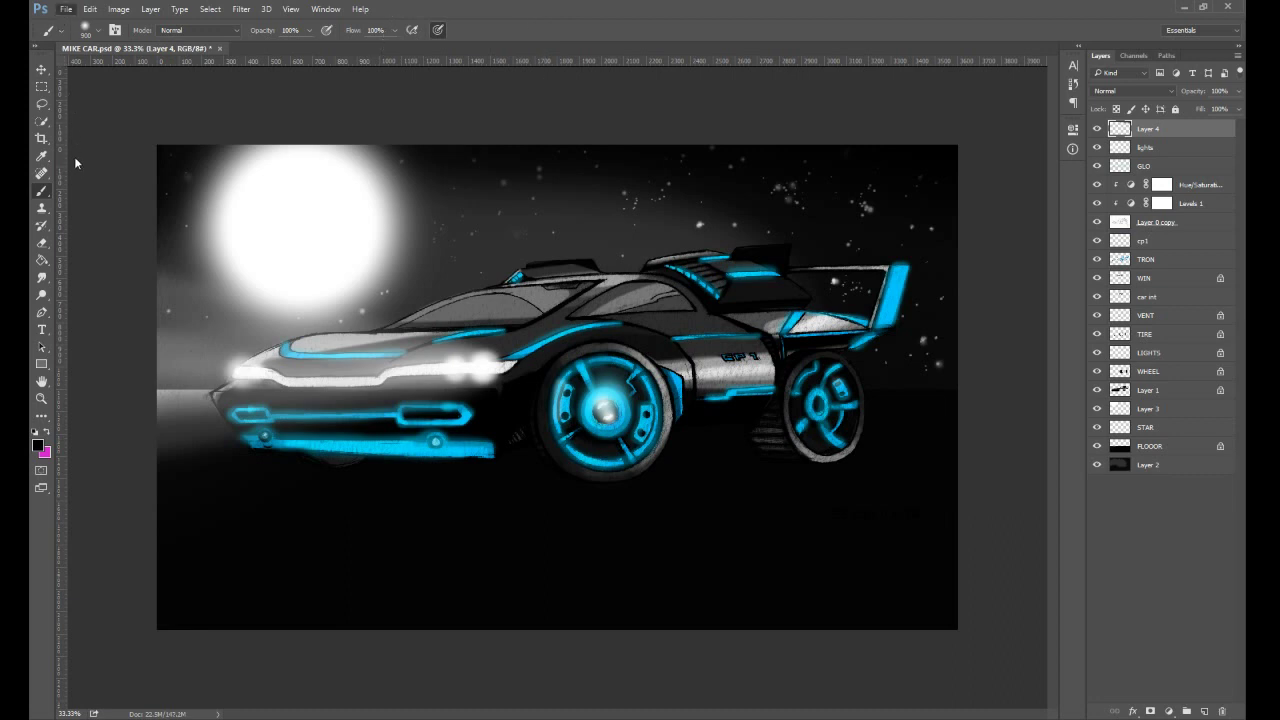
pyautogui.hotkey('ctrl', 's')
# - Group all the car layers from Layer 1 up to lights and name the group CAR
pyautogui.click(1170, 430)
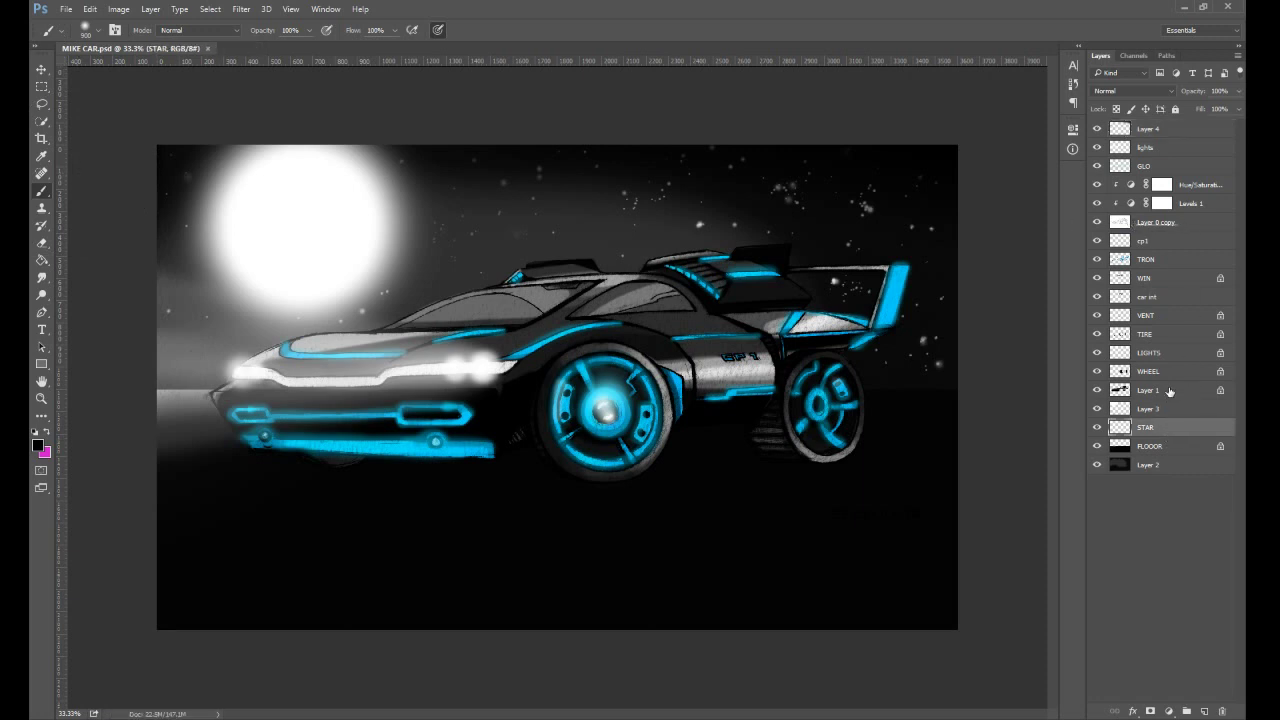
pyautogui.click(1170, 392)
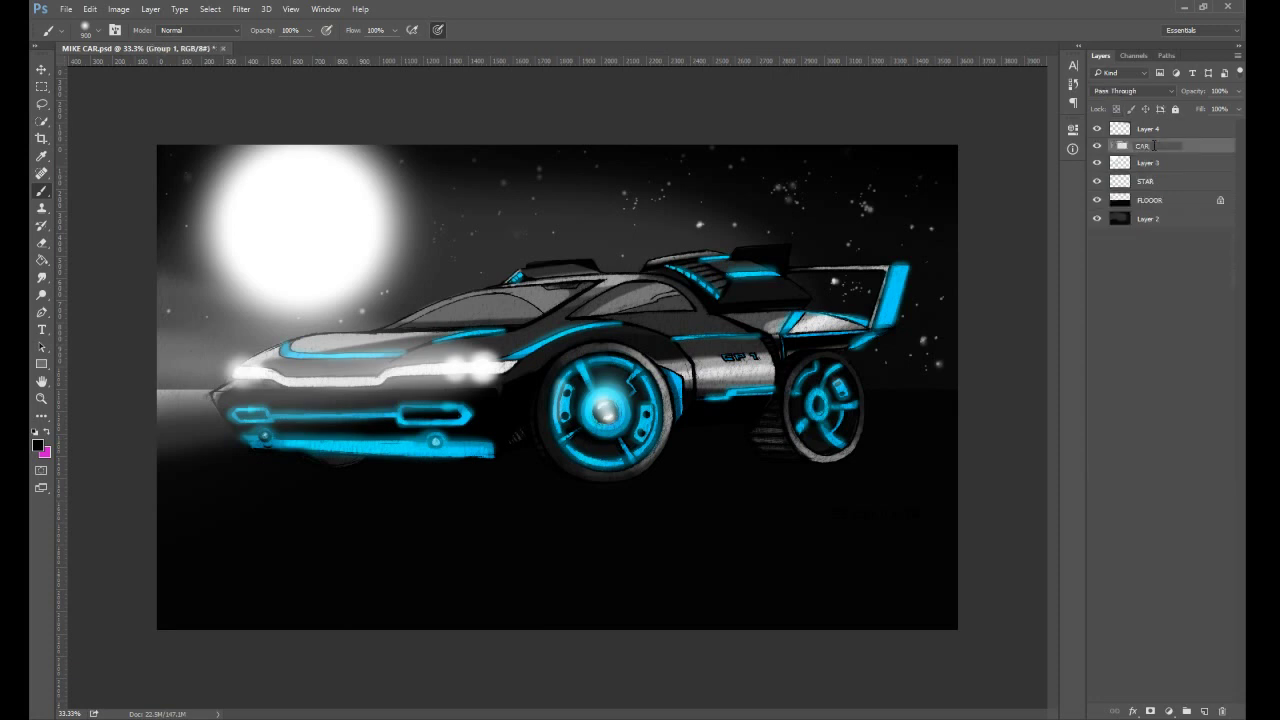
pyautogui.press('Return')
# - Duplicate the CAR group beneath the original and flip the copy vertically with a height of -100%
pyautogui.hotkey('ctrl', 't')
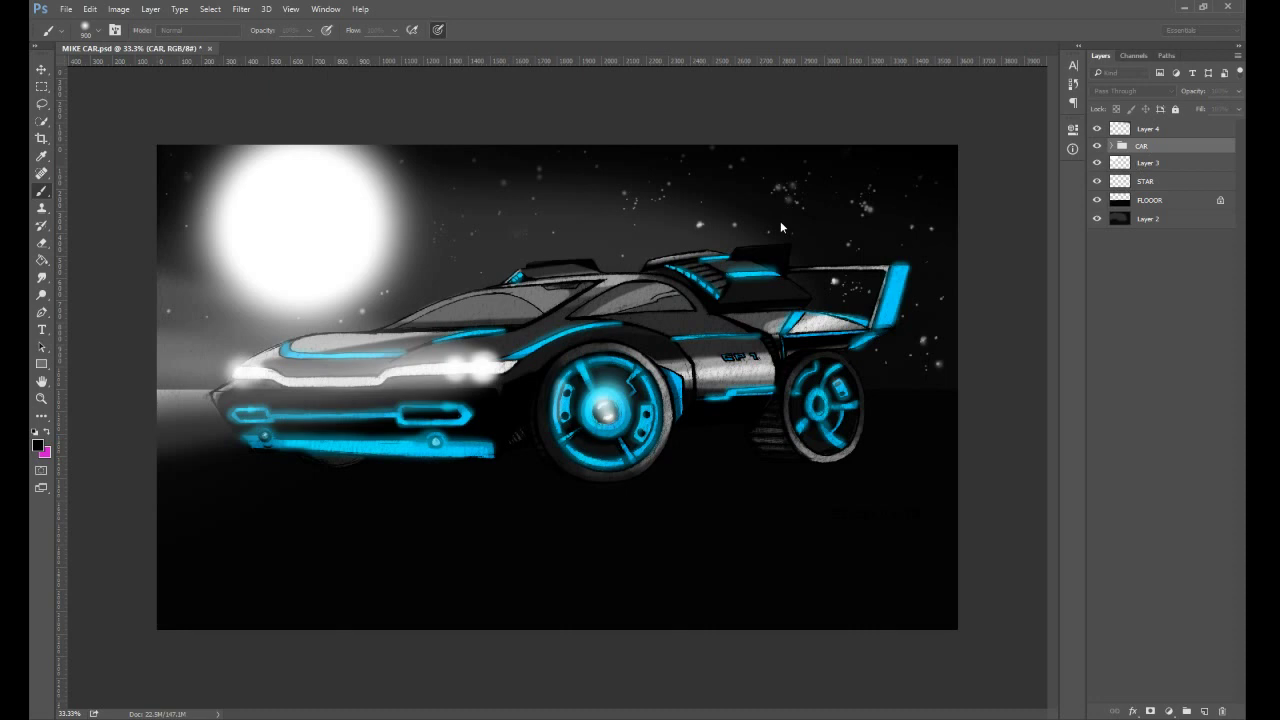
pyautogui.hotkey('ctrl', 'j')
pyautogui.hotkey('ctrl', 't')
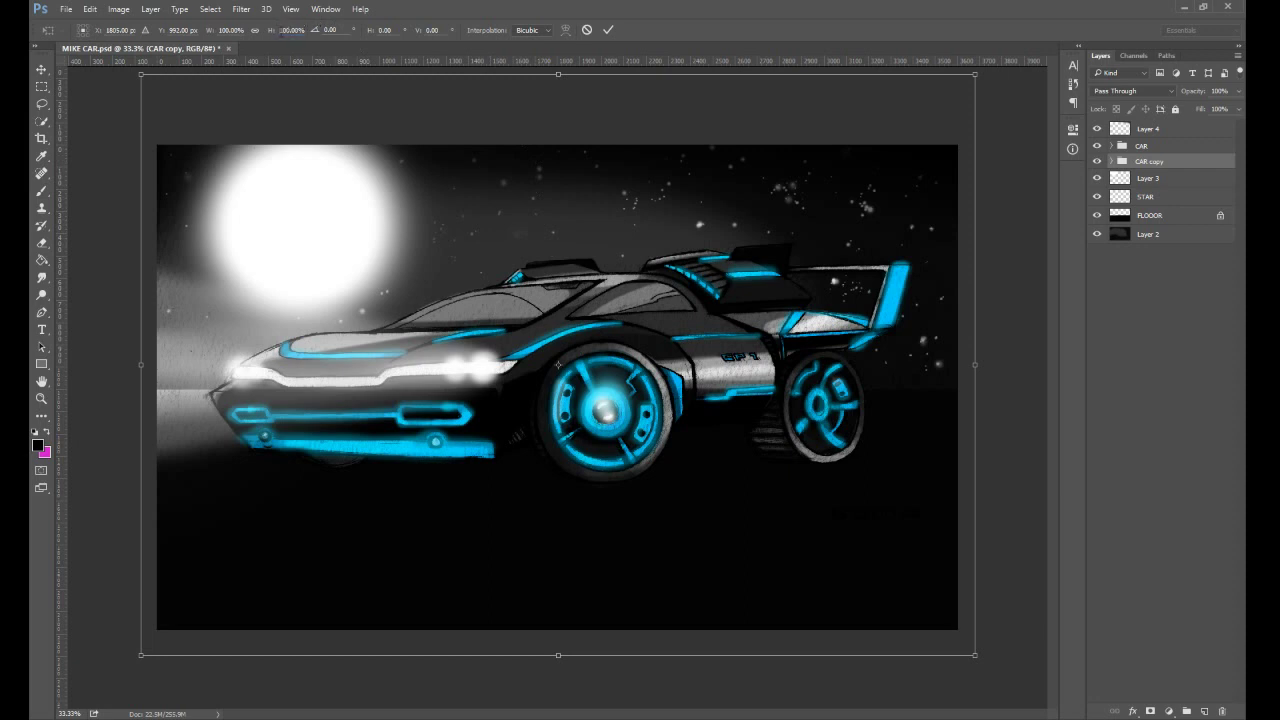
pyautogui.write('-')
pyautogui.press('Return')
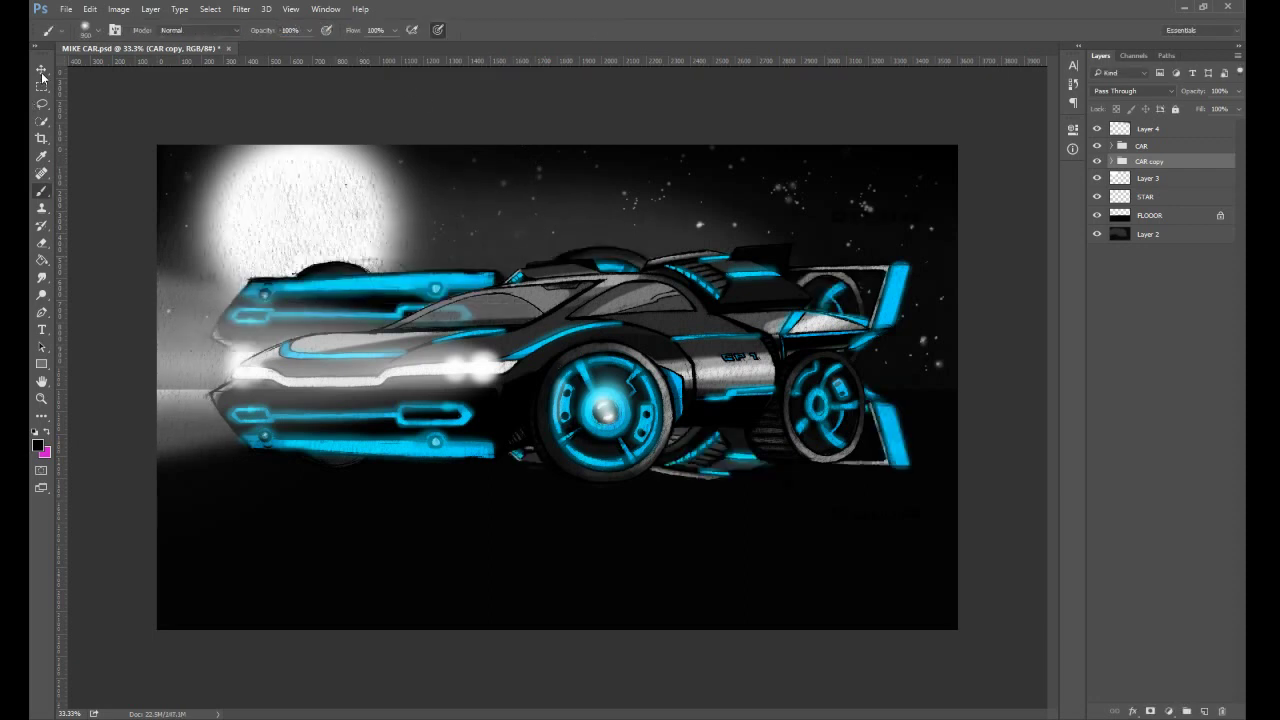
pyautogui.click(41, 70)
pyautogui.moveTo(728, 349); pyautogui.dragTo(726, 417)
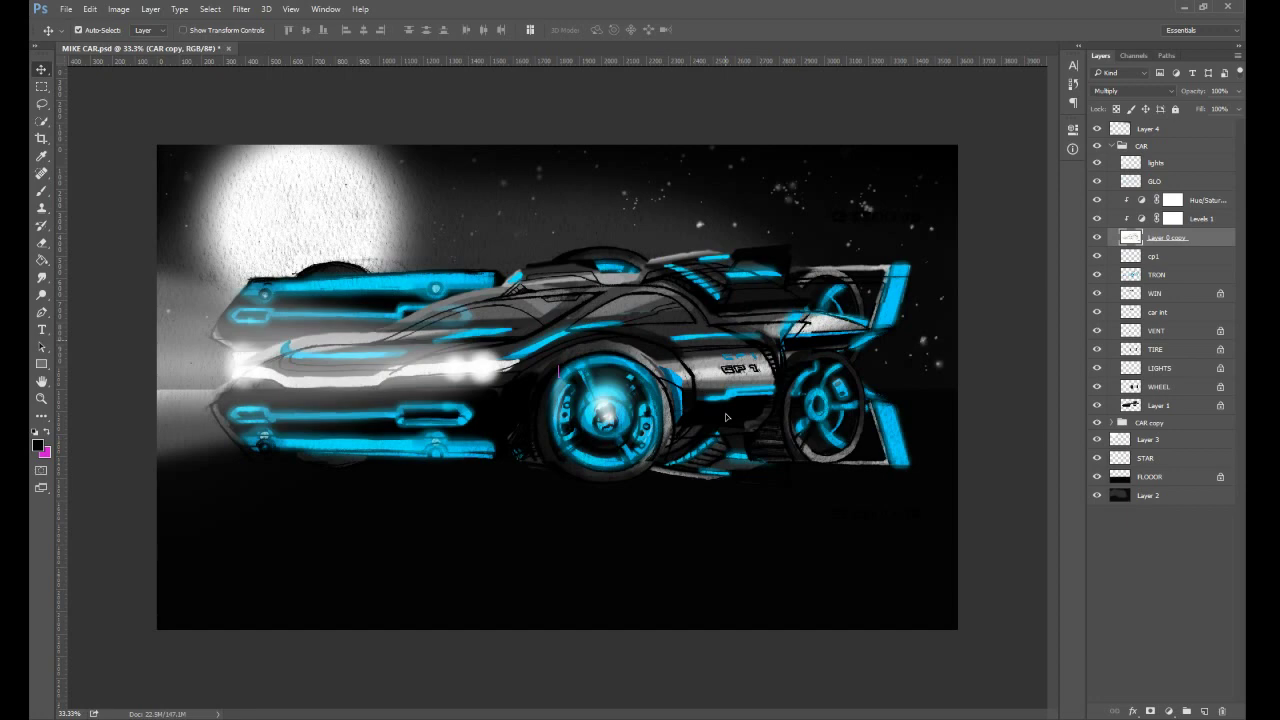
pyautogui.hotkey('ctrl', 'z')
# - Collapse the CAR group and move the flipped CAR copy group down so its wheels sit directly beneath the original car's wheels
pyautogui.click(1116, 151)
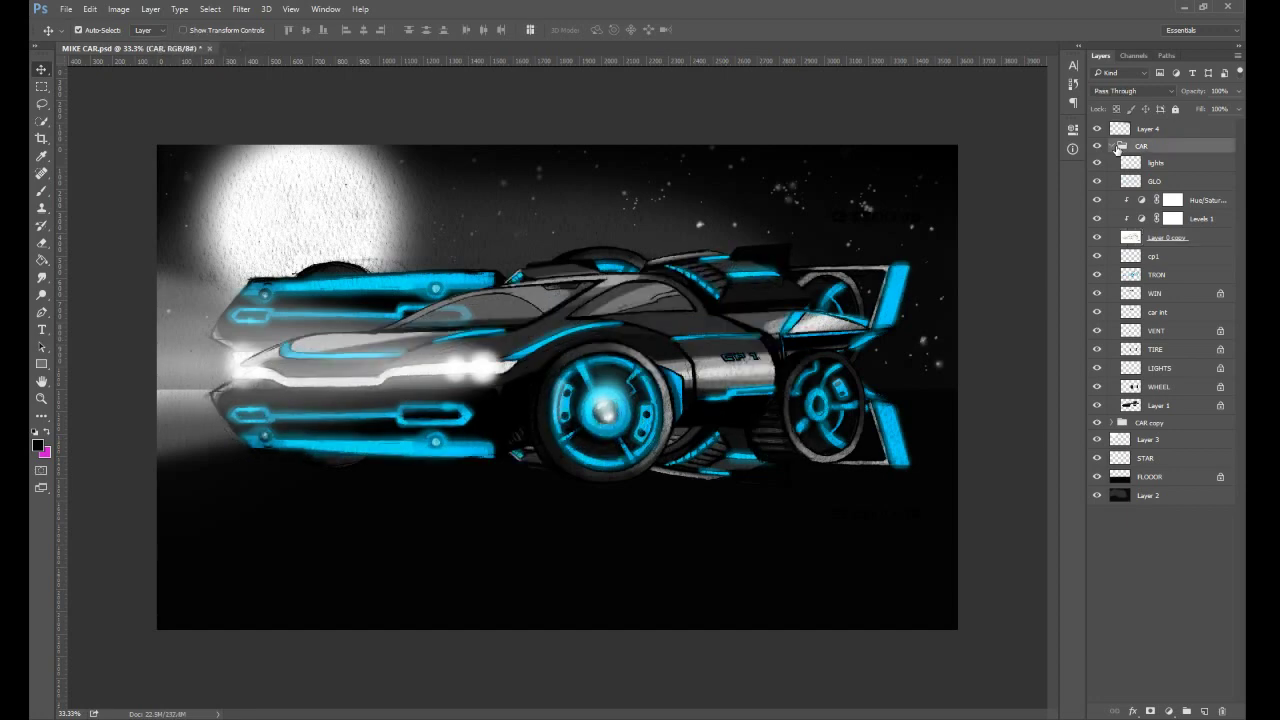
pyautogui.click(1113, 146)
pyautogui.click(1148, 161)
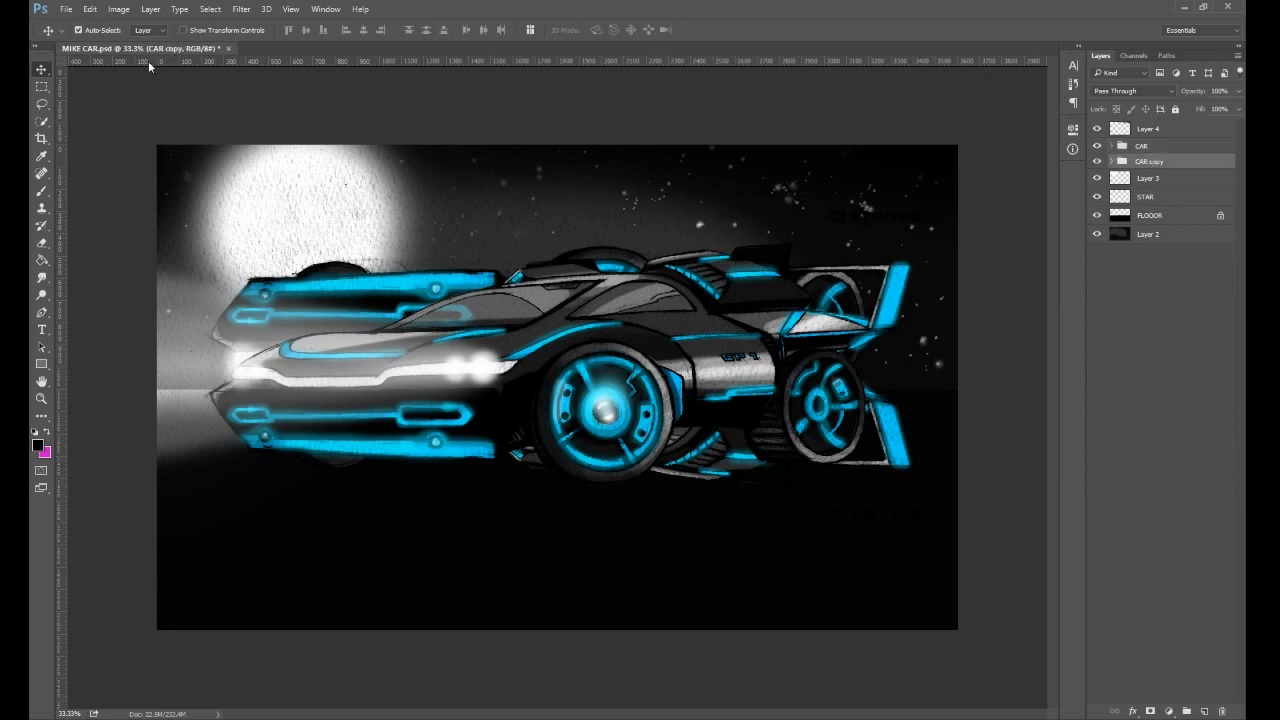
pyautogui.moveTo(733, 282); pyautogui.dragTo(723, 485)
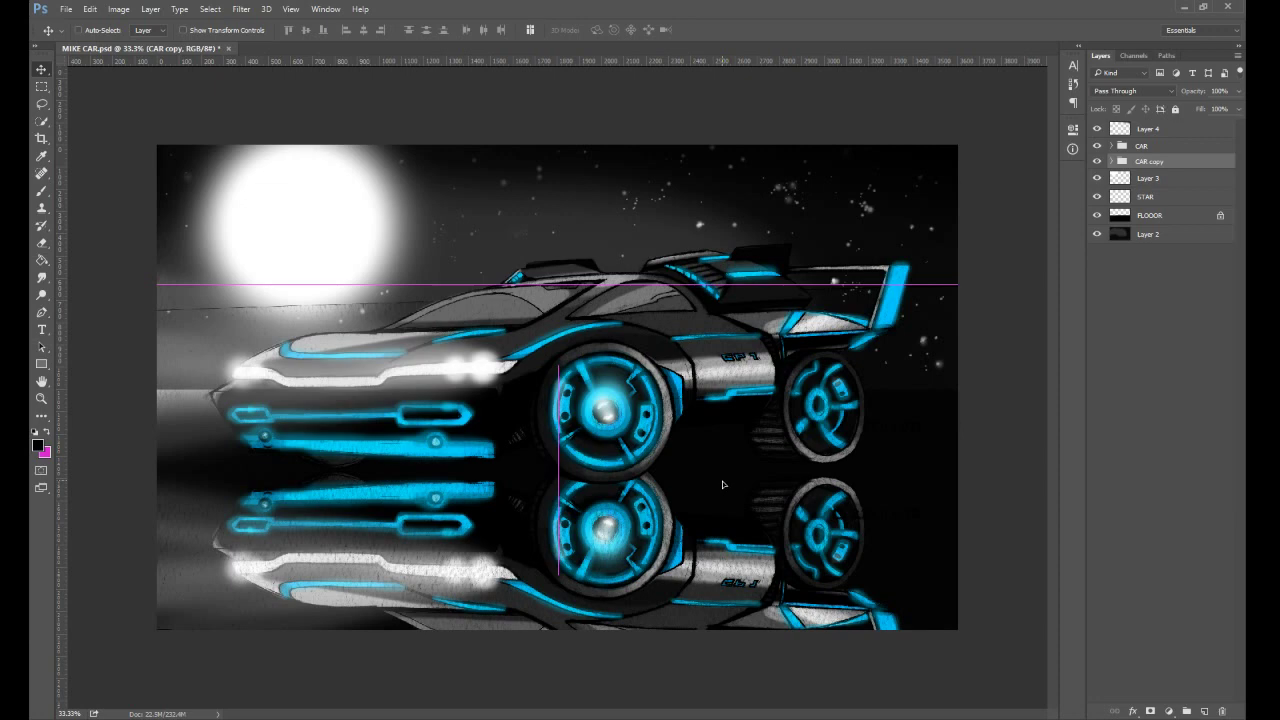
pyautogui.moveTo(723, 485); pyautogui.dragTo(723, 495)
# - Try to rotate the CAR copy group by about -6° and to merge it into a single layer
pyautogui.hotkey('ctrl', 't')
pyautogui.moveTo(992, 287); pyautogui.dragTo(962, 224)
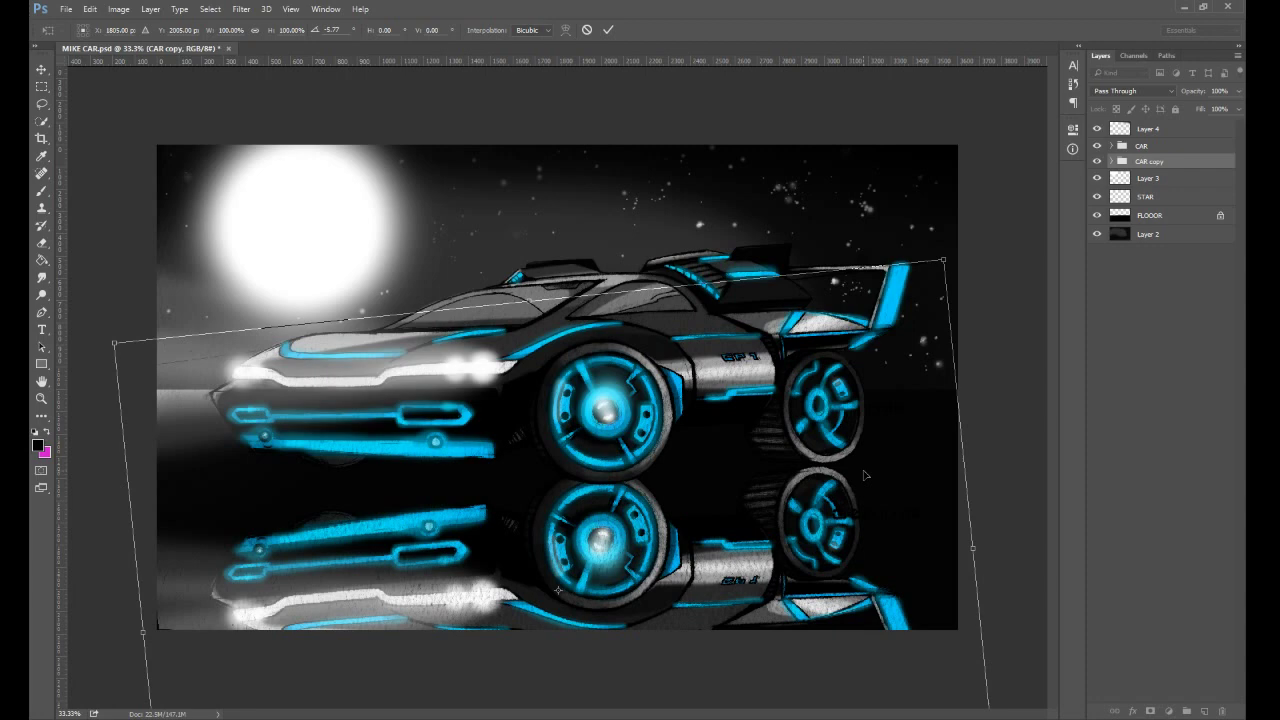
pyautogui.press('Return')
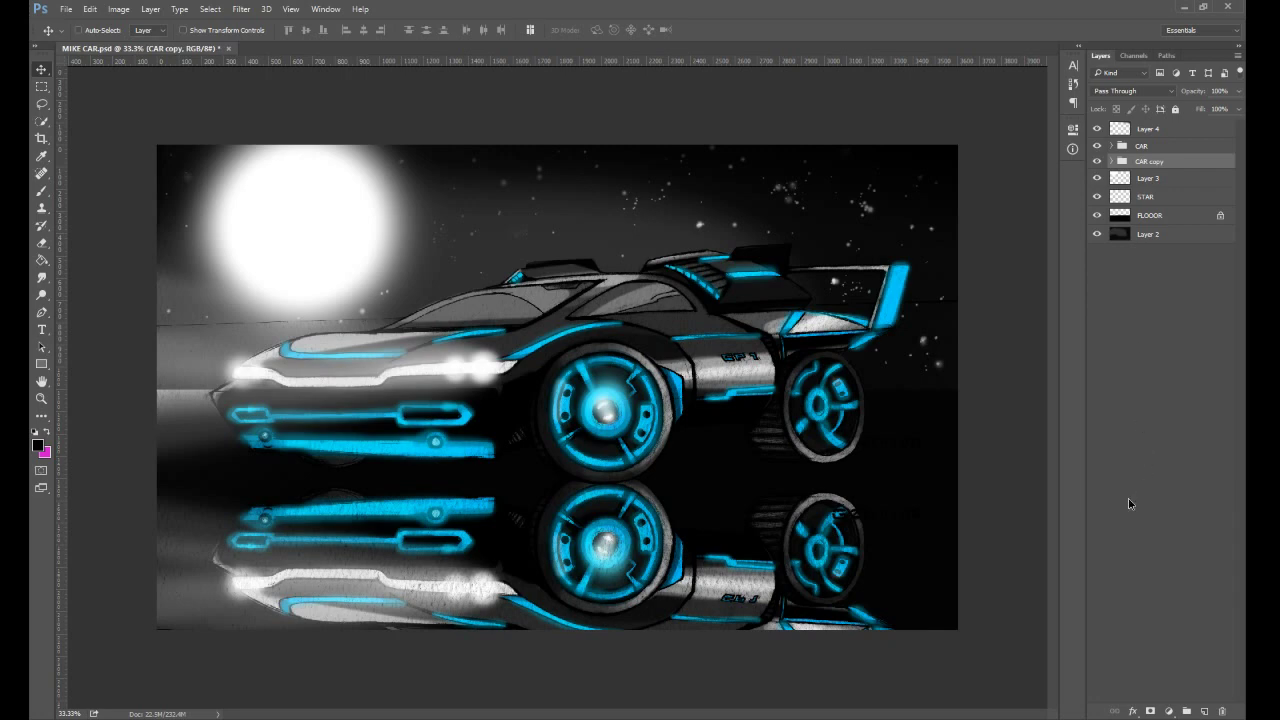
pyautogui.hotkey('ctrl', 'e')
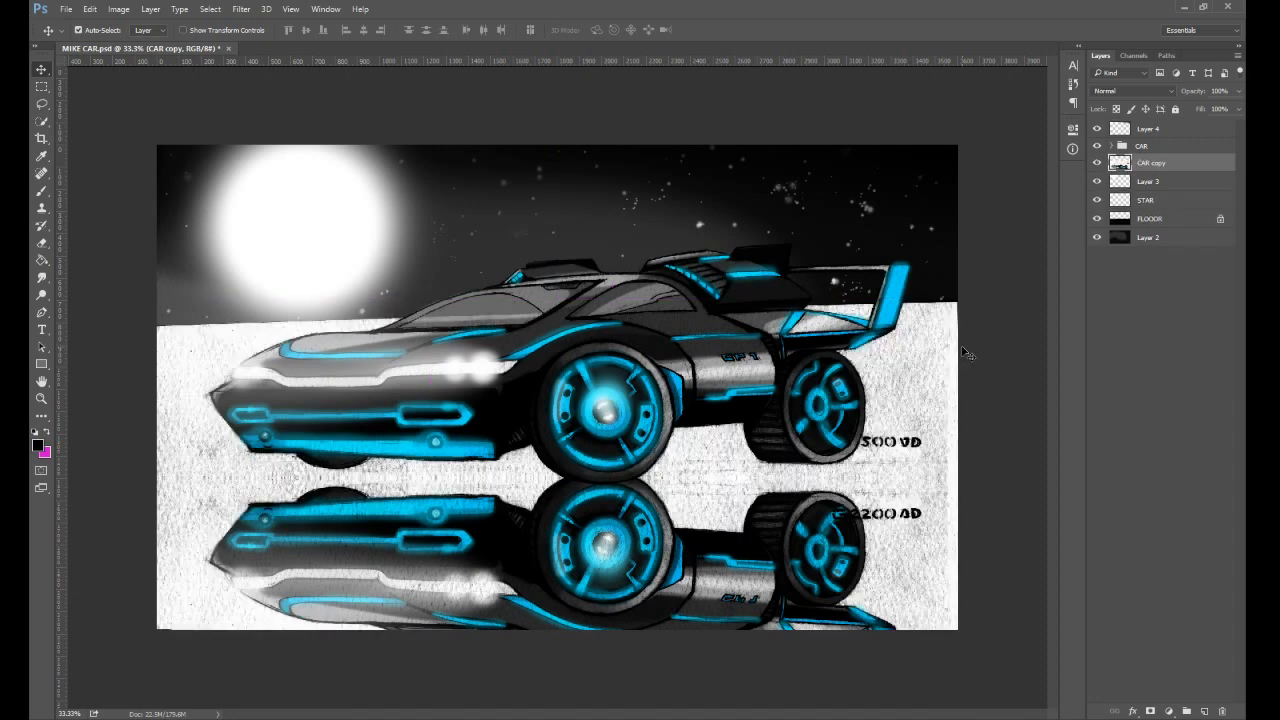
pyautogui.hotkey('ctrl', 'z')
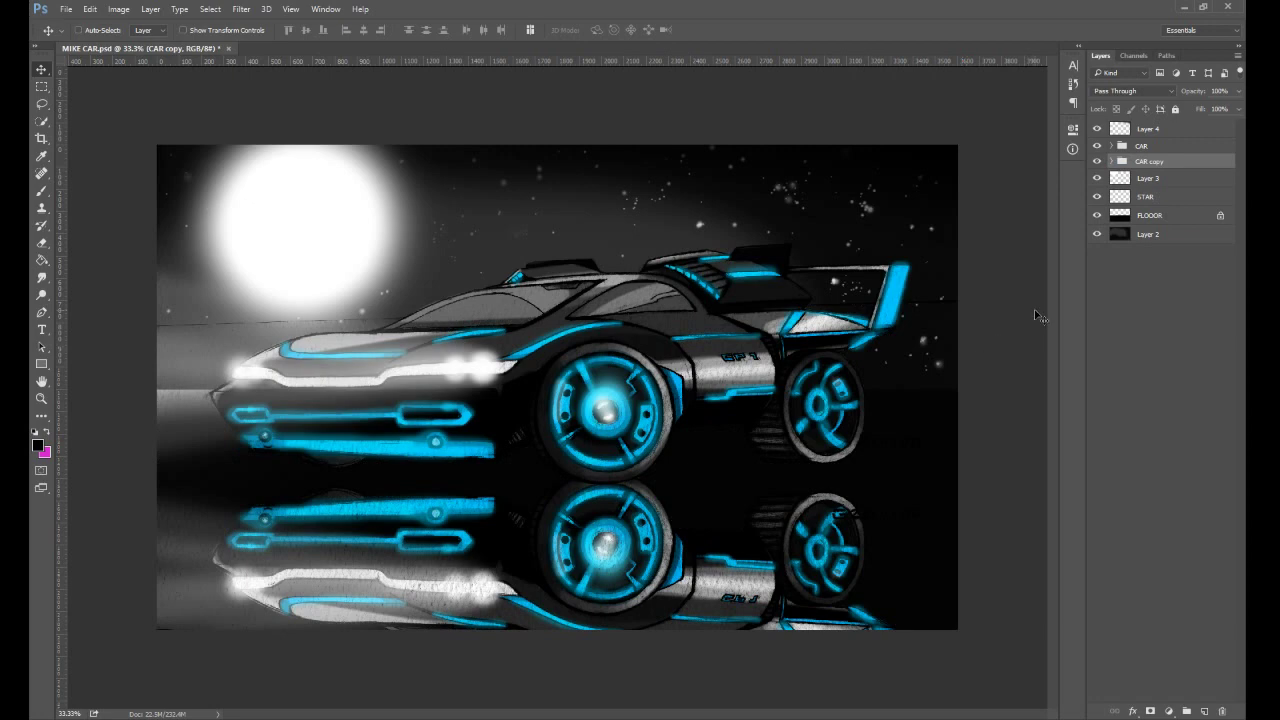
# - Expand the CAR copy group and check the floor, Layer 3 and STAR layers by switching their visibility off and on
pyautogui.click(1112, 161)
pyautogui.click(1097, 477)
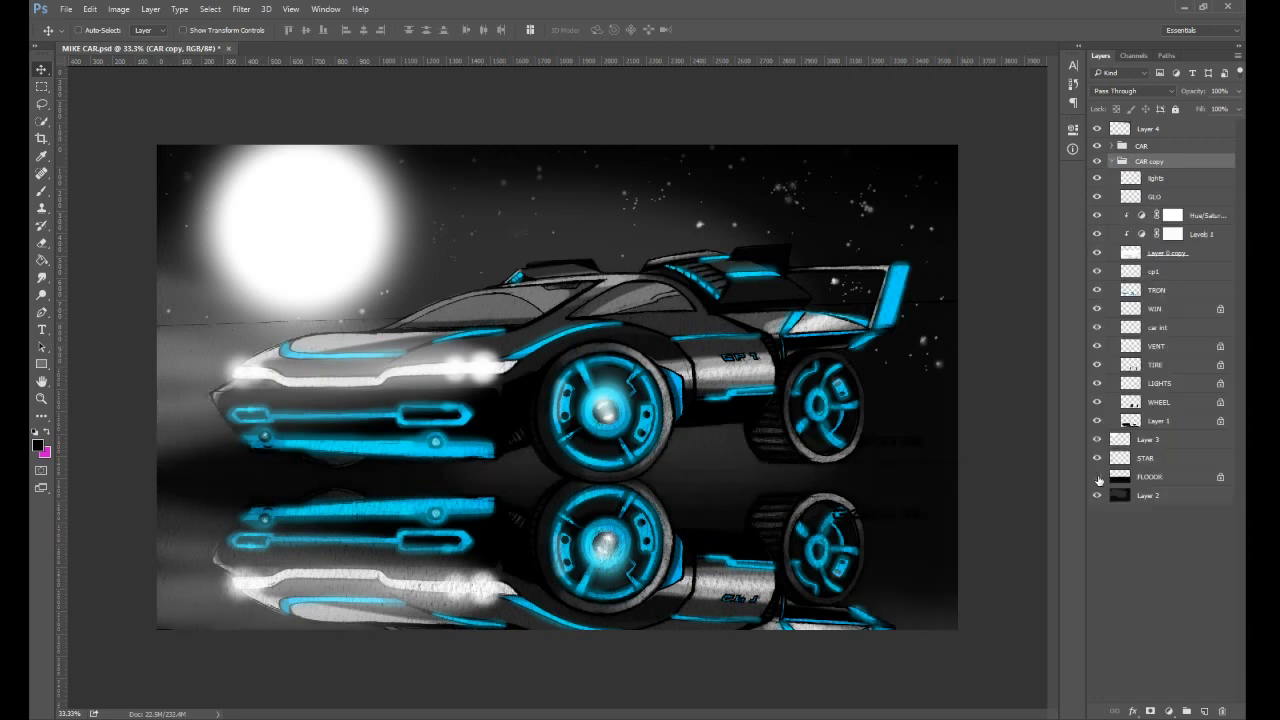
pyautogui.click(1097, 439)
pyautogui.click(1097, 458)
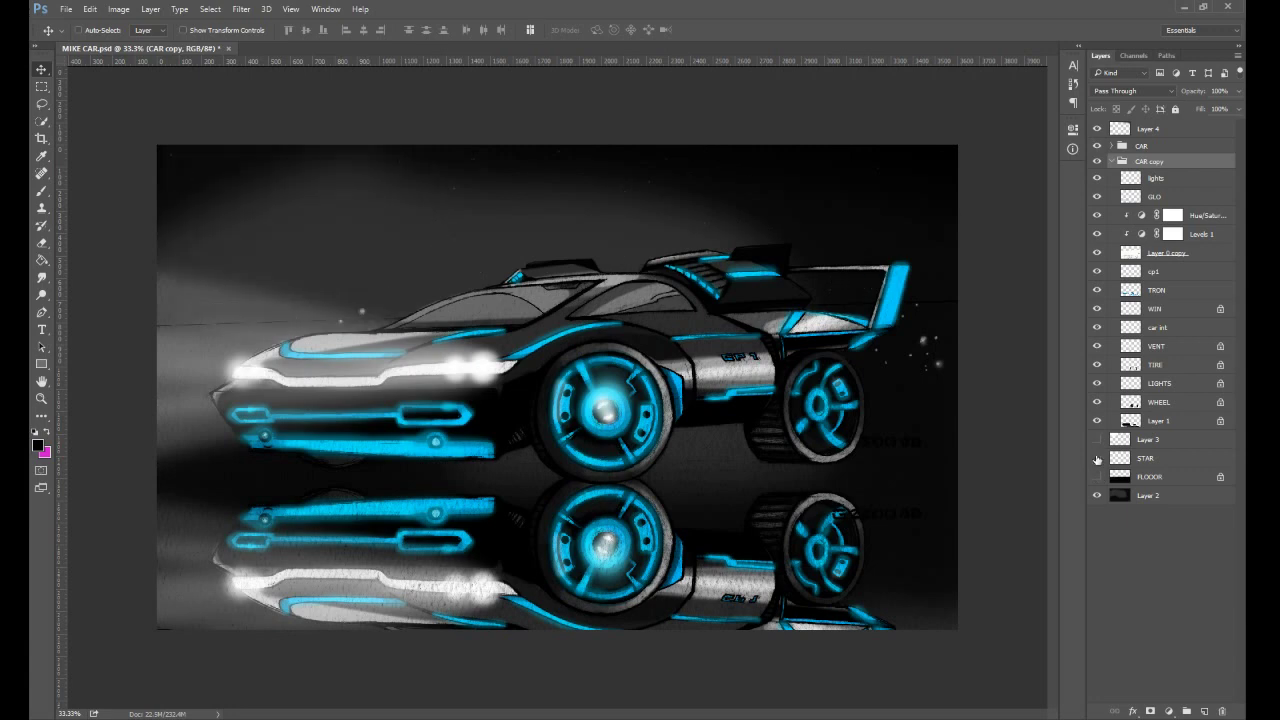
pyautogui.click(1097, 458)
pyautogui.click(1097, 439)
pyautogui.click(1097, 477)
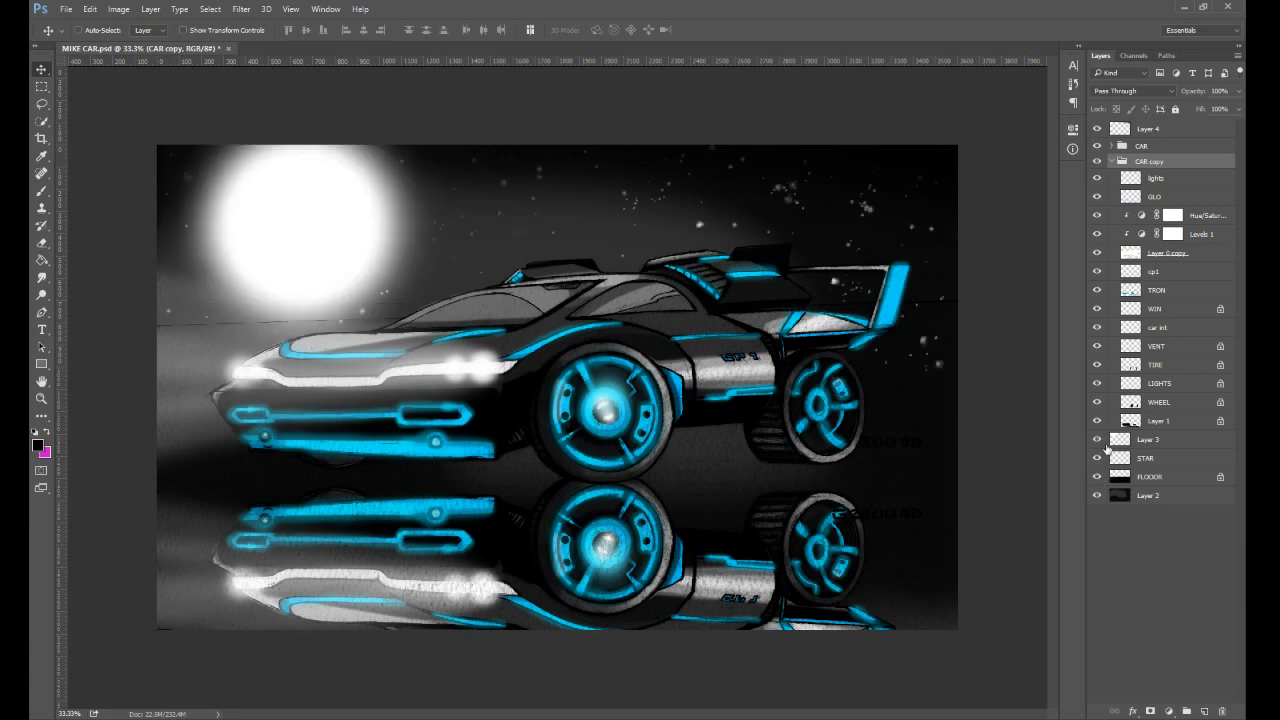
# - Hide Layer 1 inside the CAR copy group and delete that group's lights layer
pyautogui.click(1098, 421)
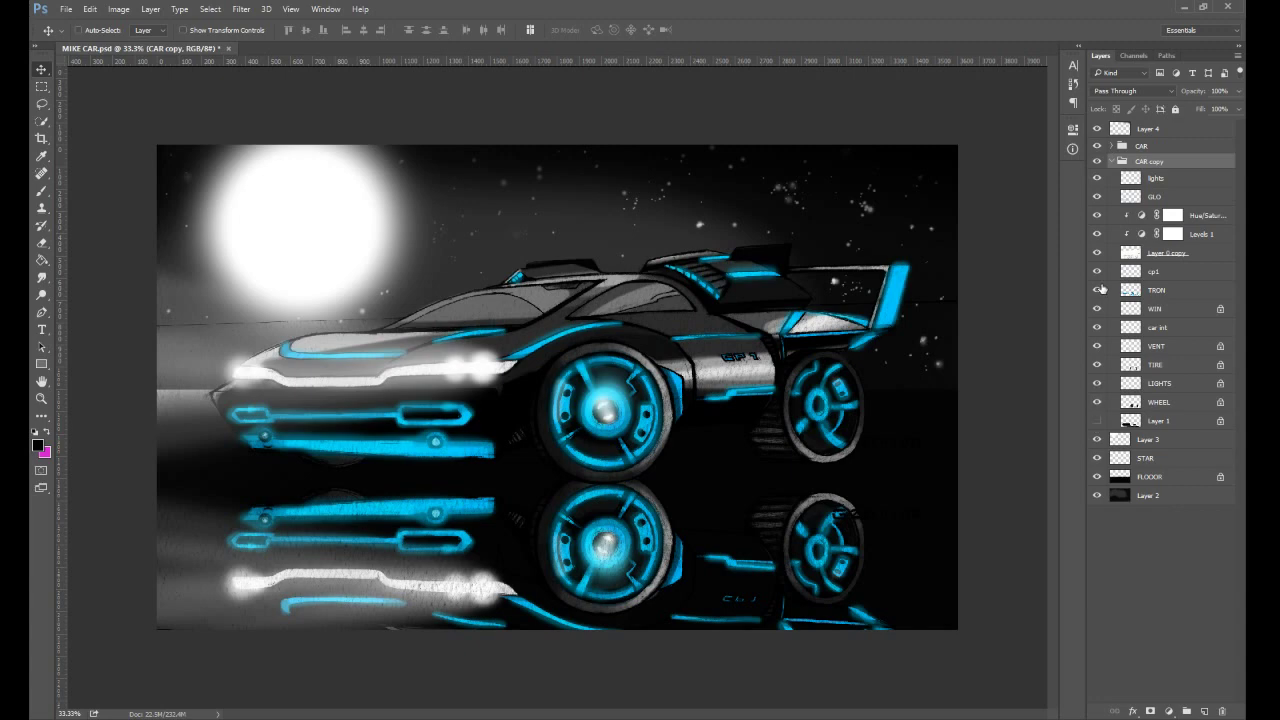
pyautogui.click(1098, 161)
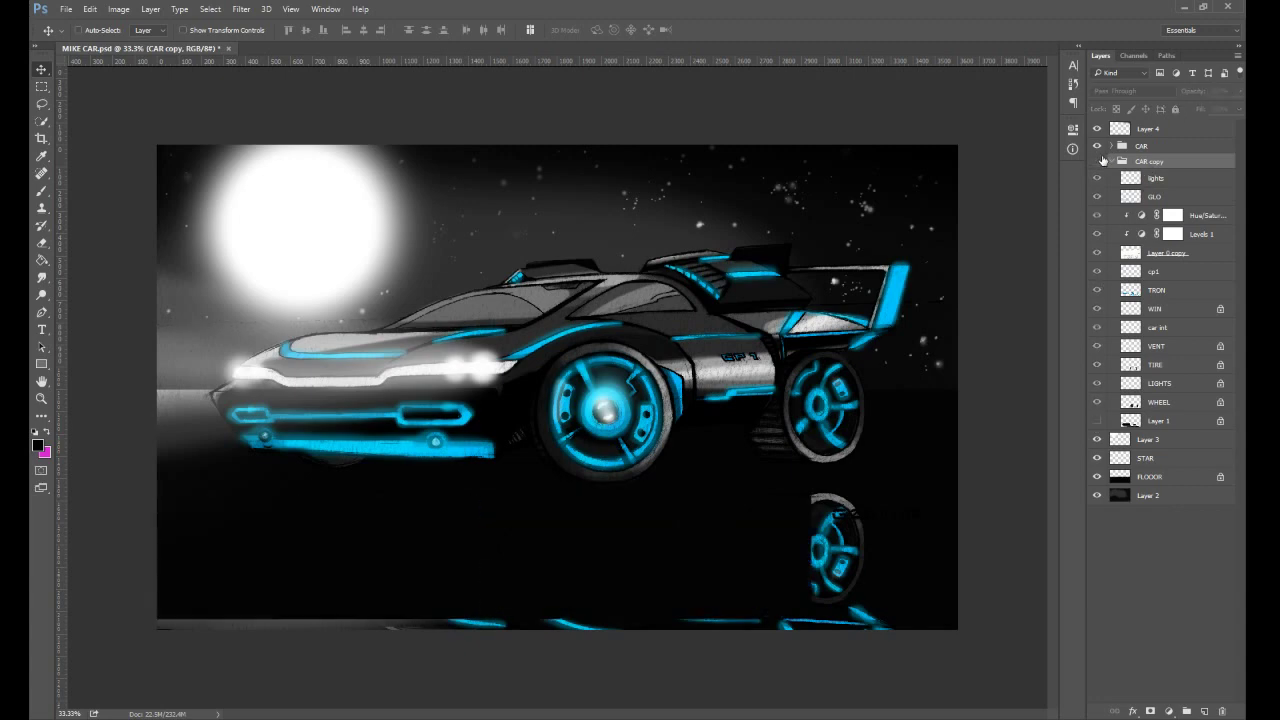
pyautogui.click(1098, 161)
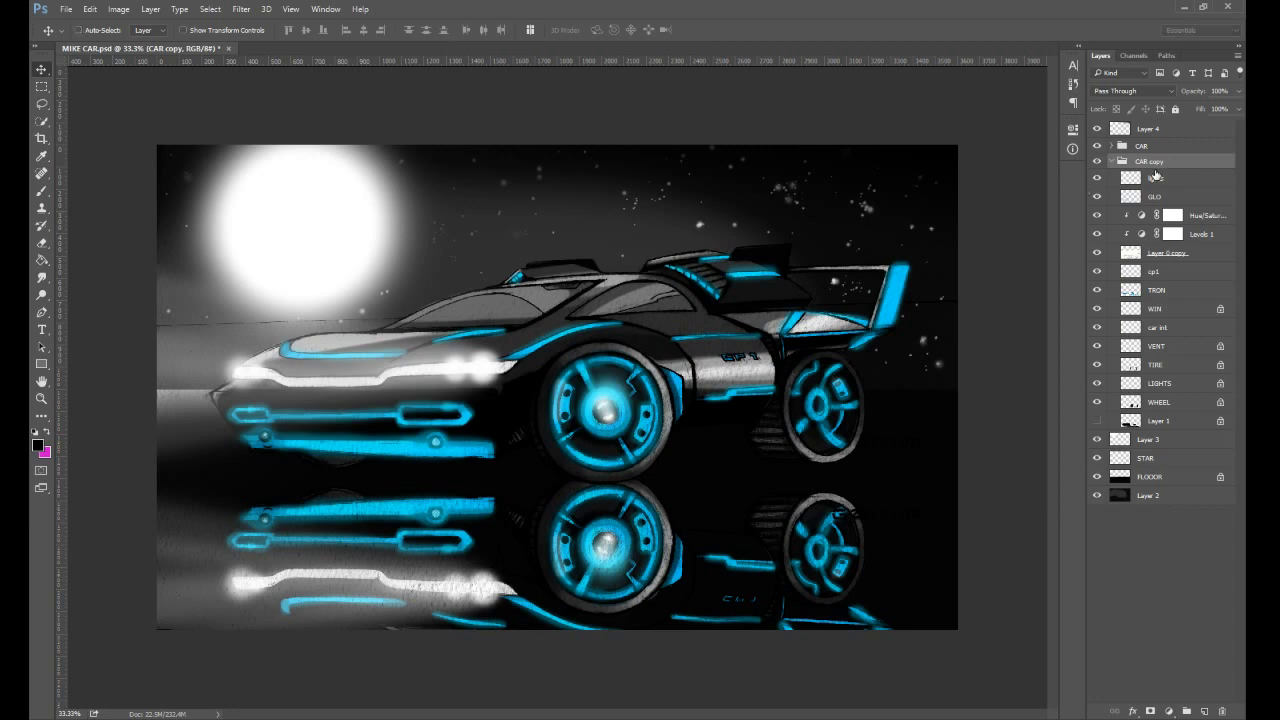
pyautogui.click(1155, 177)
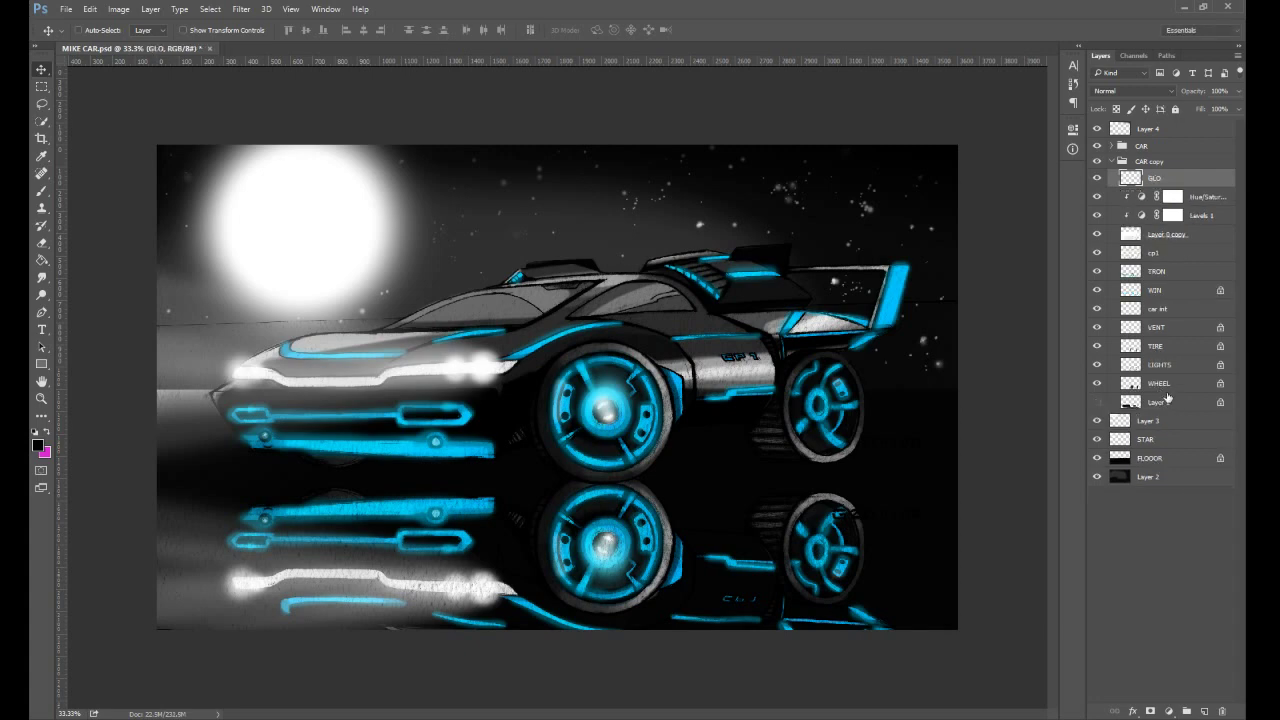
pyautogui.press('Delete')
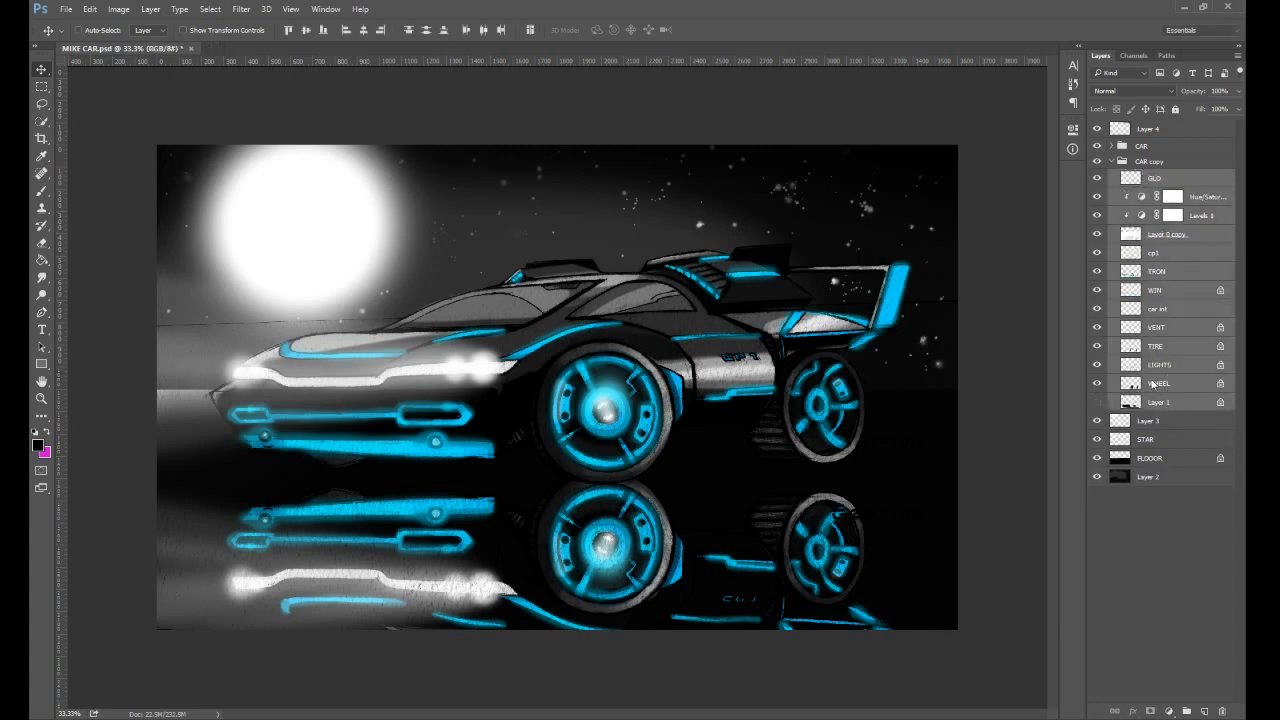
# - Try to merge the CAR copy layers into one and blend the result with Multiply and Lighten
pyautogui.hotkey('ctrl', 'e')
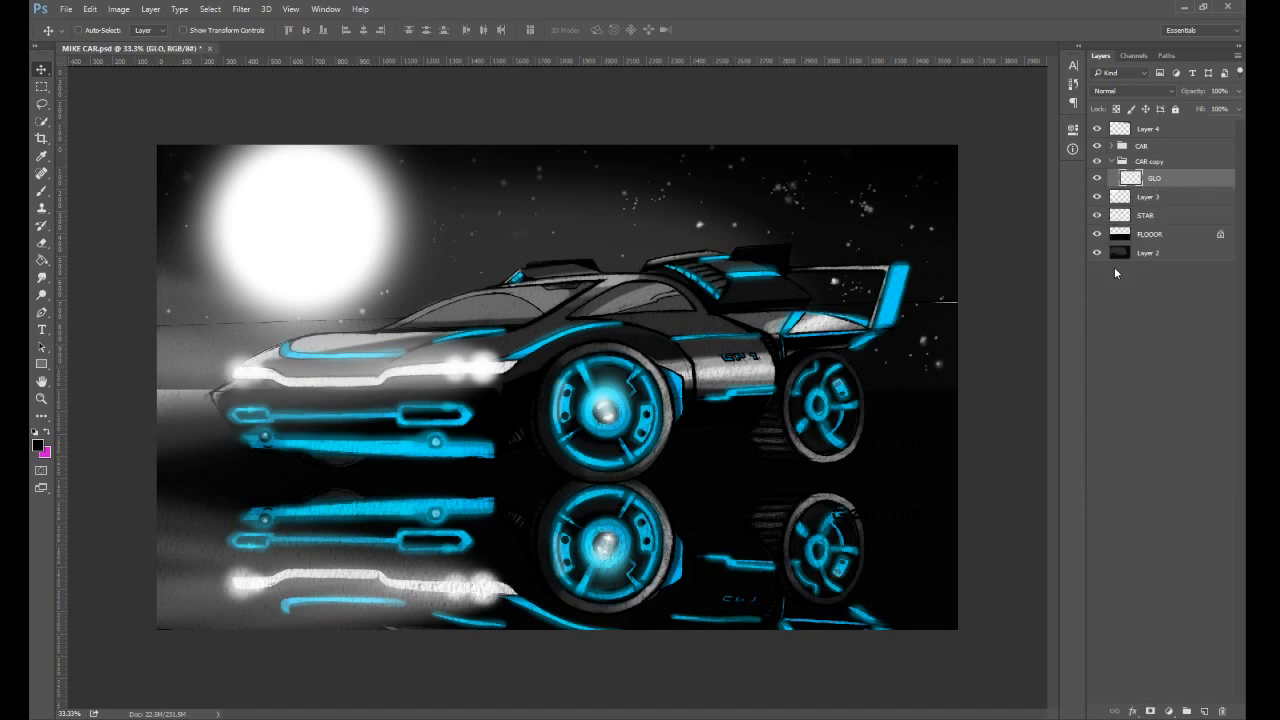
pyautogui.press('ctrl')
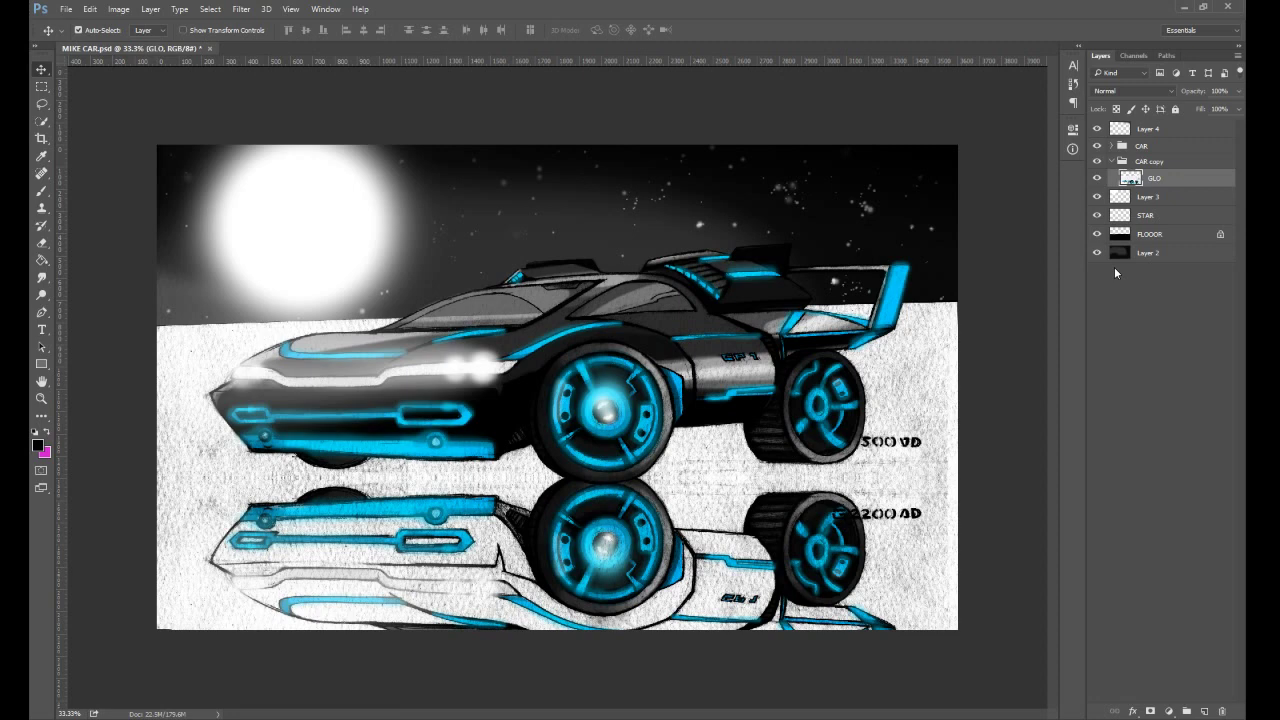
pyautogui.hotkey('shift', 'alt', 'm')
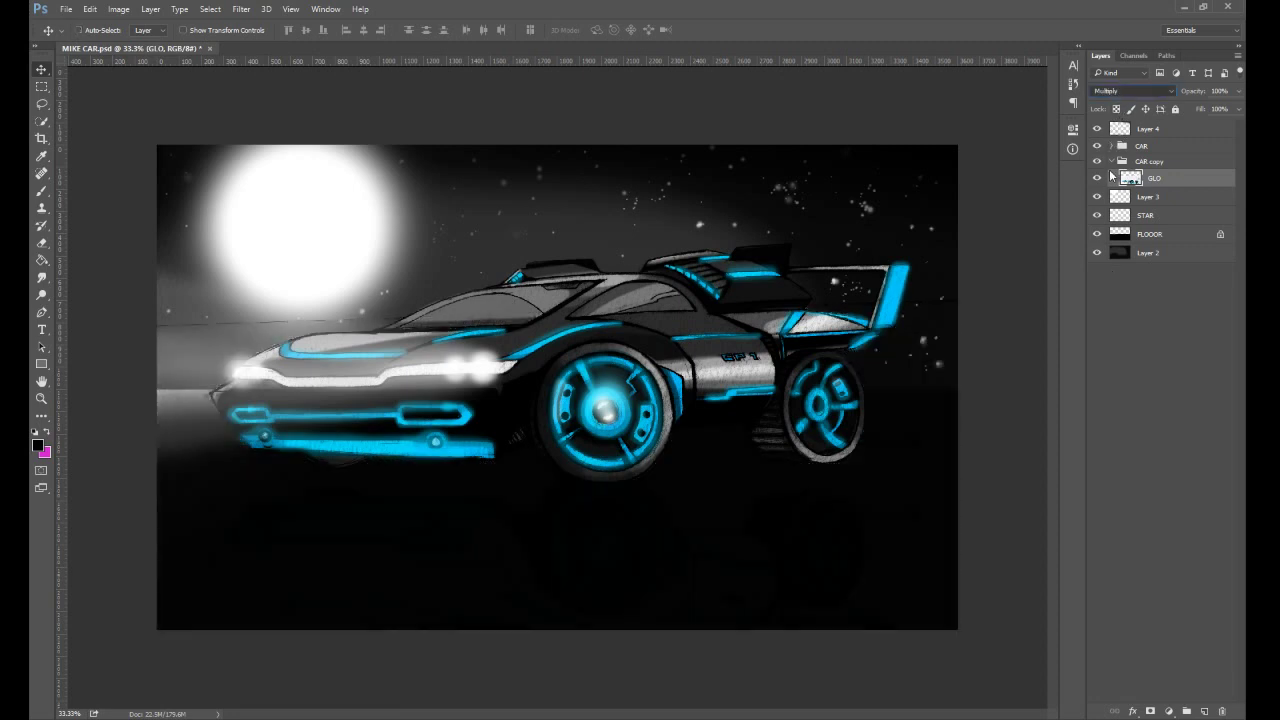
pyautogui.hotkey('shift', 'alt', 'g')
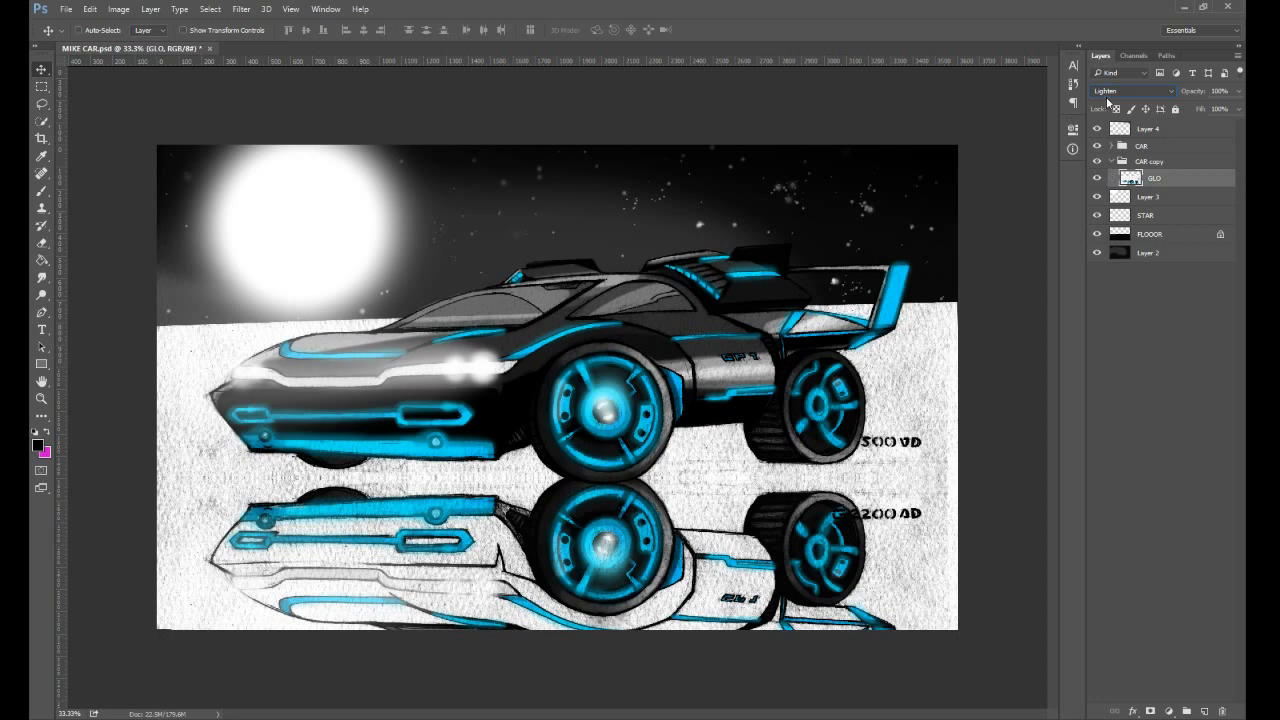
pyautogui.hotkey('shift', 'alt', 'm')
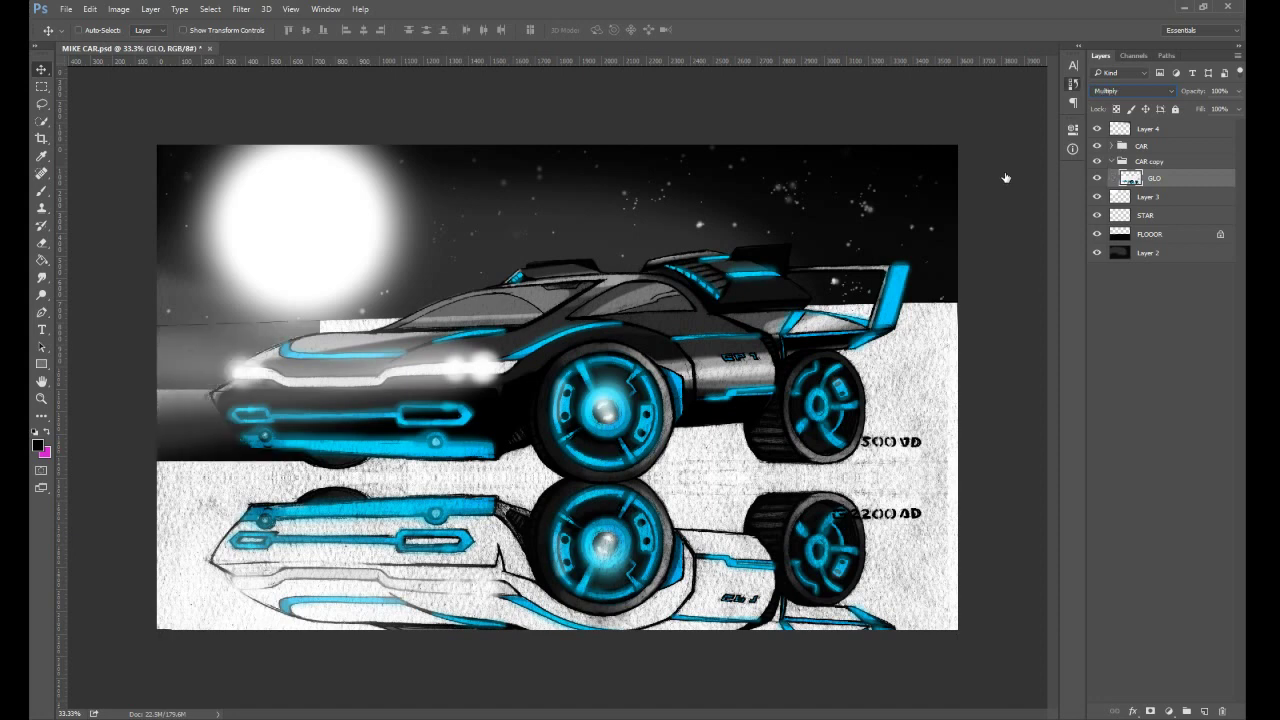
pyautogui.hotkey('ctrl', 'alt', 'z')
pyautogui.hotkey('ctrl', 'alt', 'z')
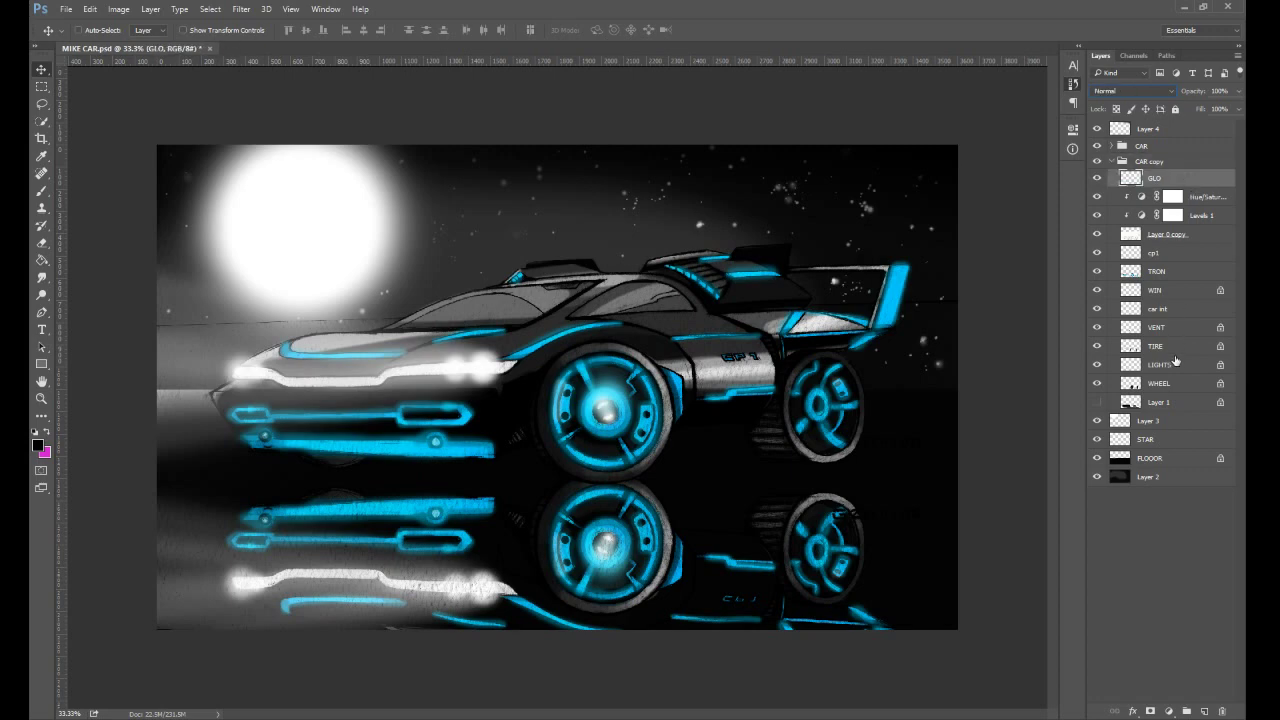
# - Unlock the WIN, VENT, TIRE, LIGHTS, WHEEL and Layer 1 layers in the CAR copy group
pyautogui.keyDown('shift'); pyautogui.click(1157, 402); pyautogui.keyUp('shift')
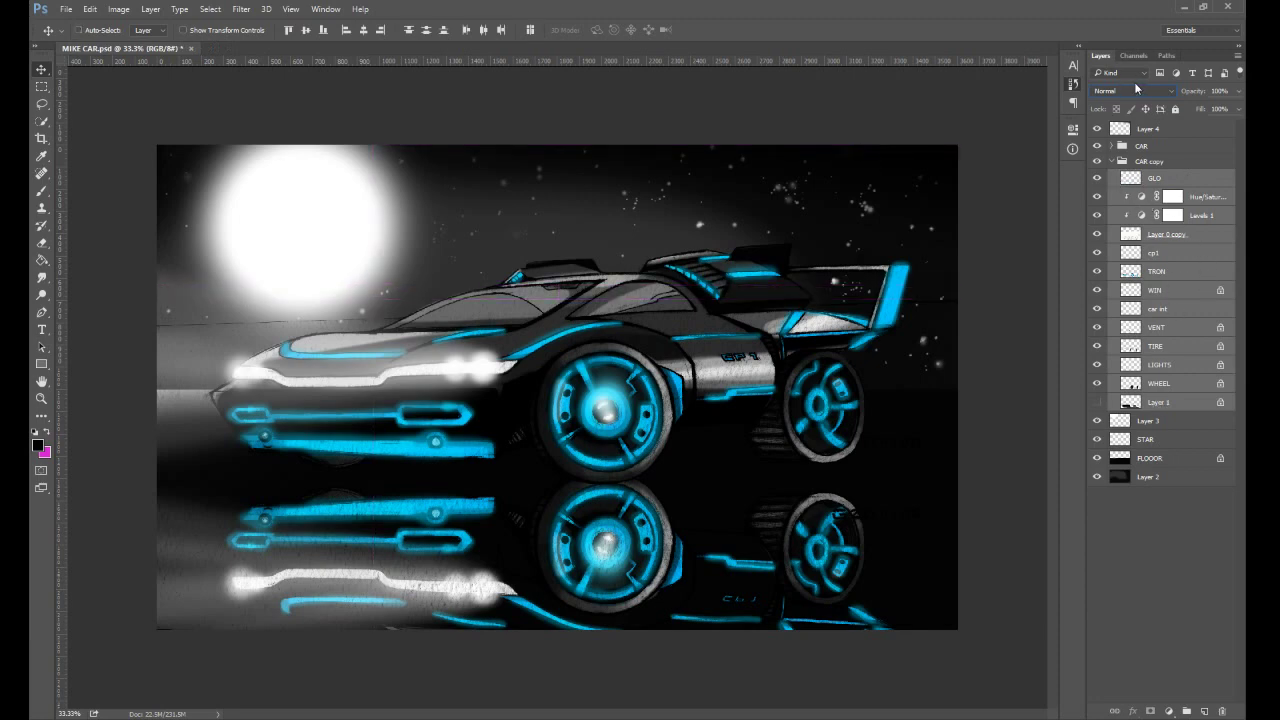
pyautogui.click(1220, 291)
pyautogui.moveTo(1220, 327); pyautogui.dragTo(1220, 402)
pyautogui.click(1170, 401)
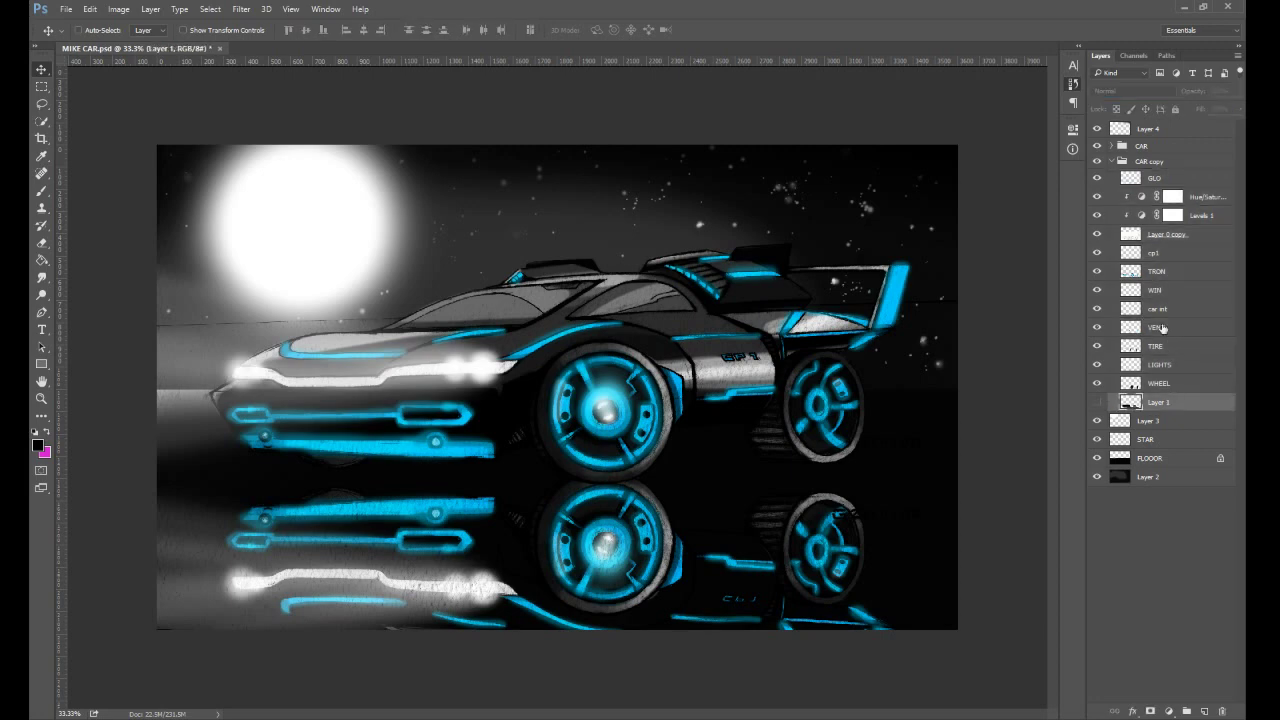
# - Compare the reflection with and without Layer 1, and try a free transform on all the CAR copy layers
pyautogui.click(1098, 402)
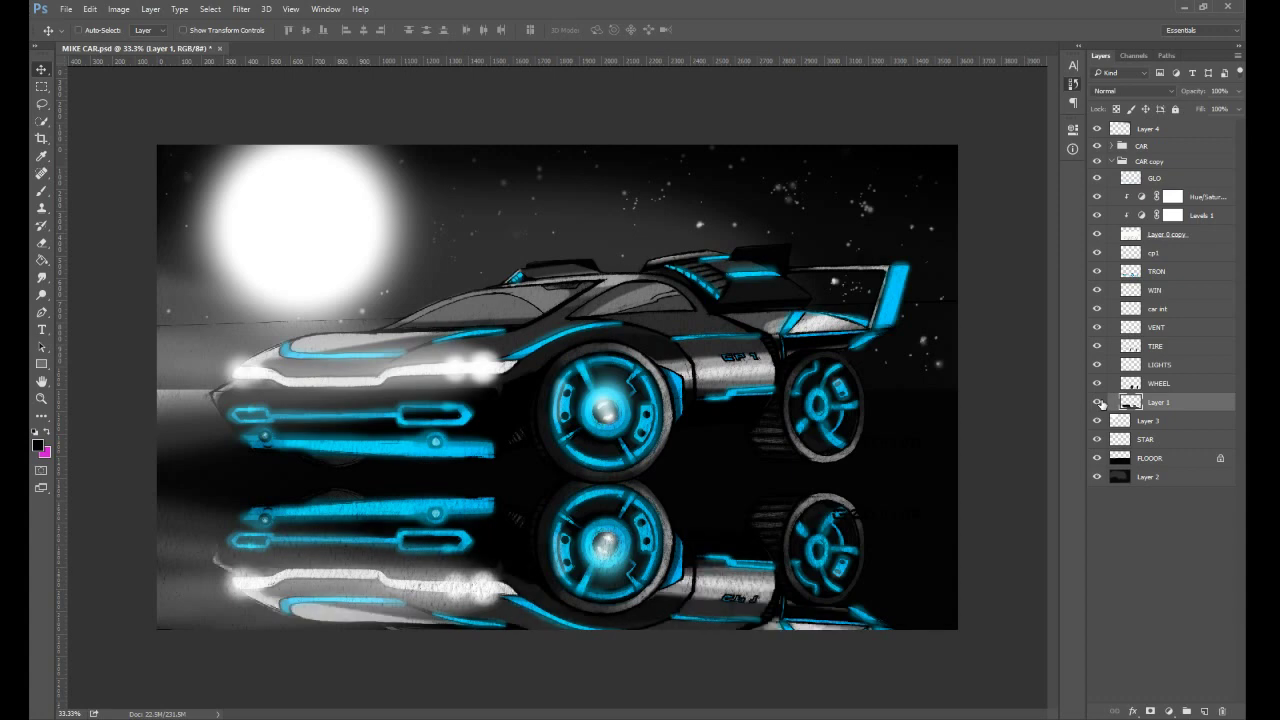
pyautogui.click(1098, 402)
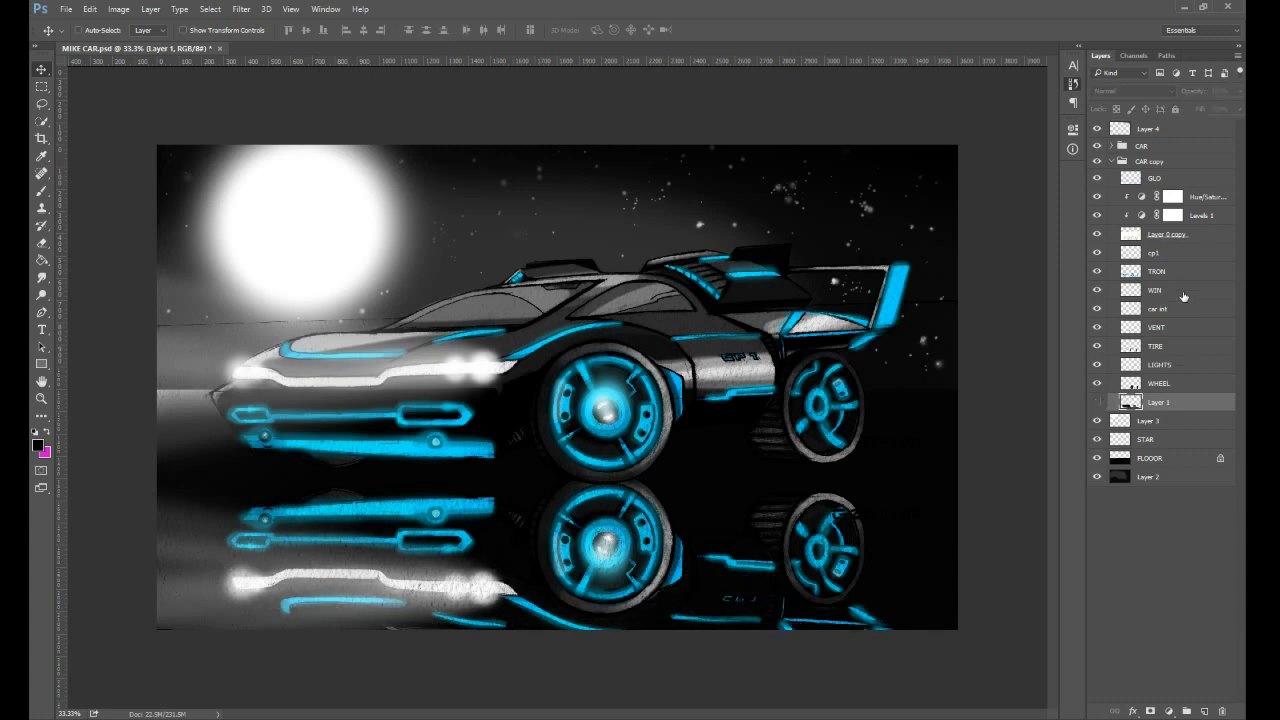
pyautogui.keyDown('shift'); pyautogui.click(1158, 180); pyautogui.keyUp('shift')
pyautogui.hotkey('ctrl', 't')
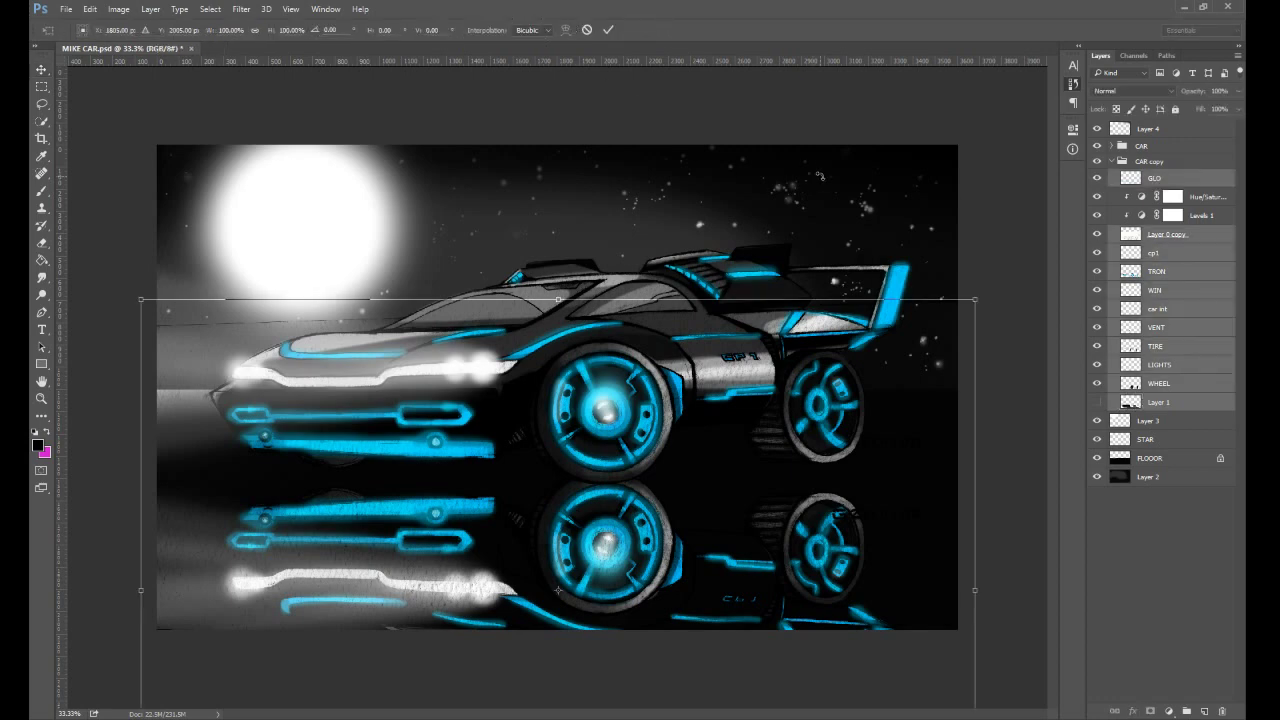
pyautogui.press('Return')
# - Hide the Layer 0 copy line art inside the CAR copy group, comparing the reflection with and without it
pyautogui.click(1158, 252)
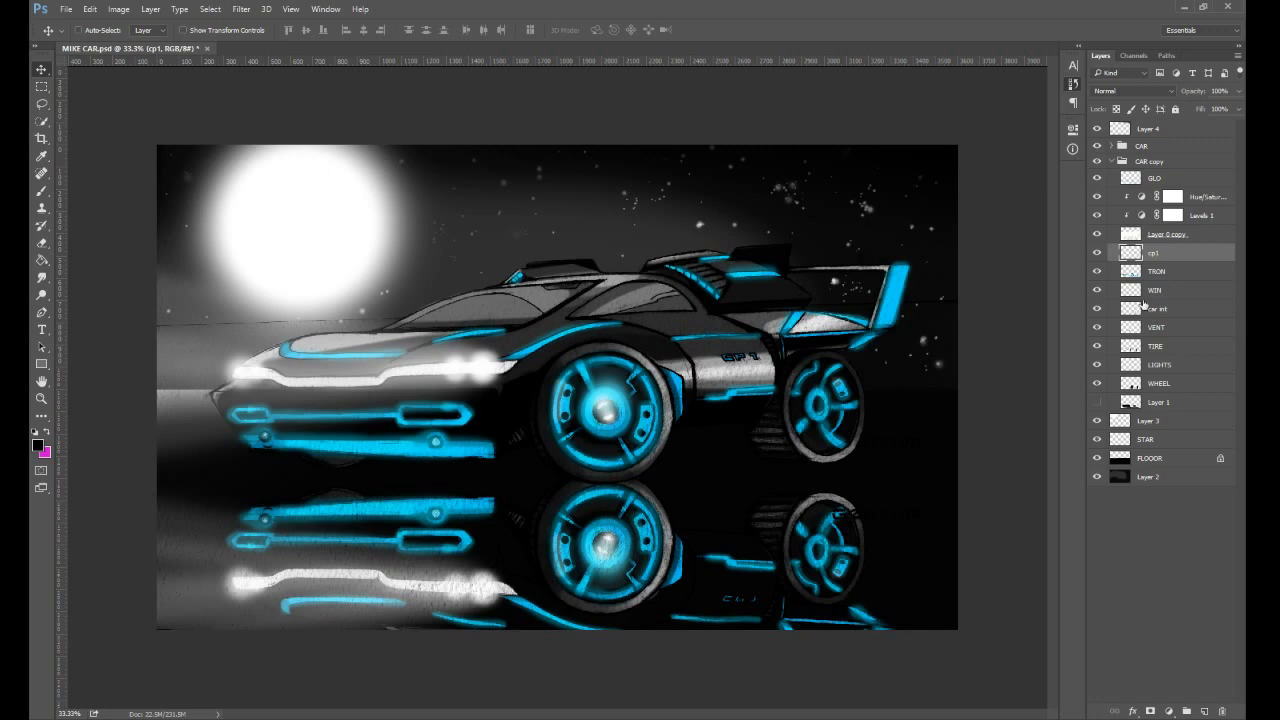
pyautogui.click(1165, 234)
pyautogui.click(1096, 234)
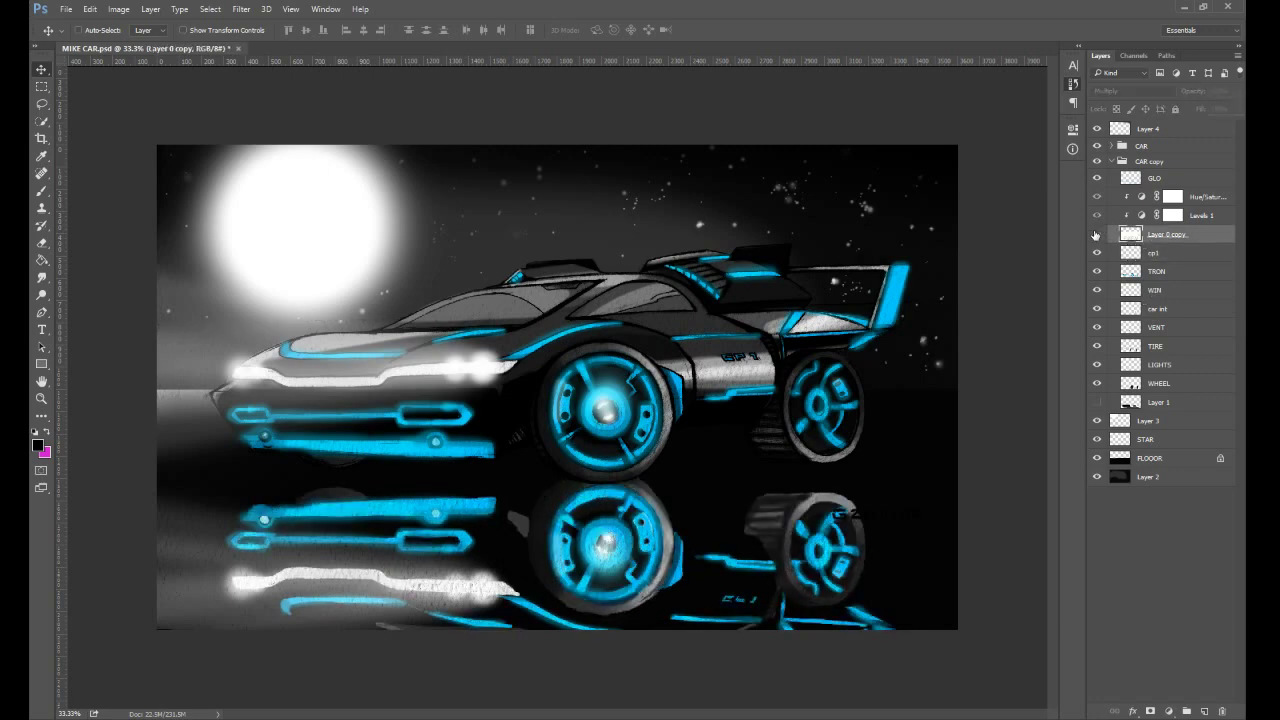
pyautogui.click(1096, 234)
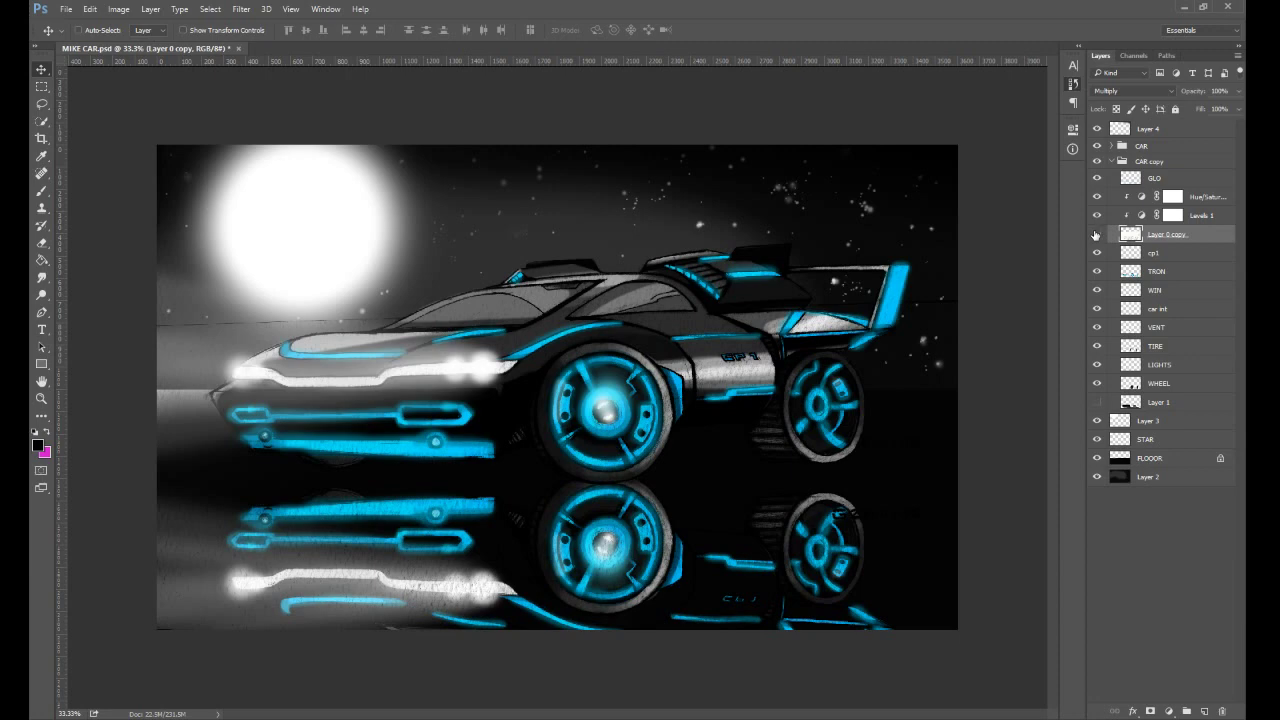
pyautogui.click(1096, 234)
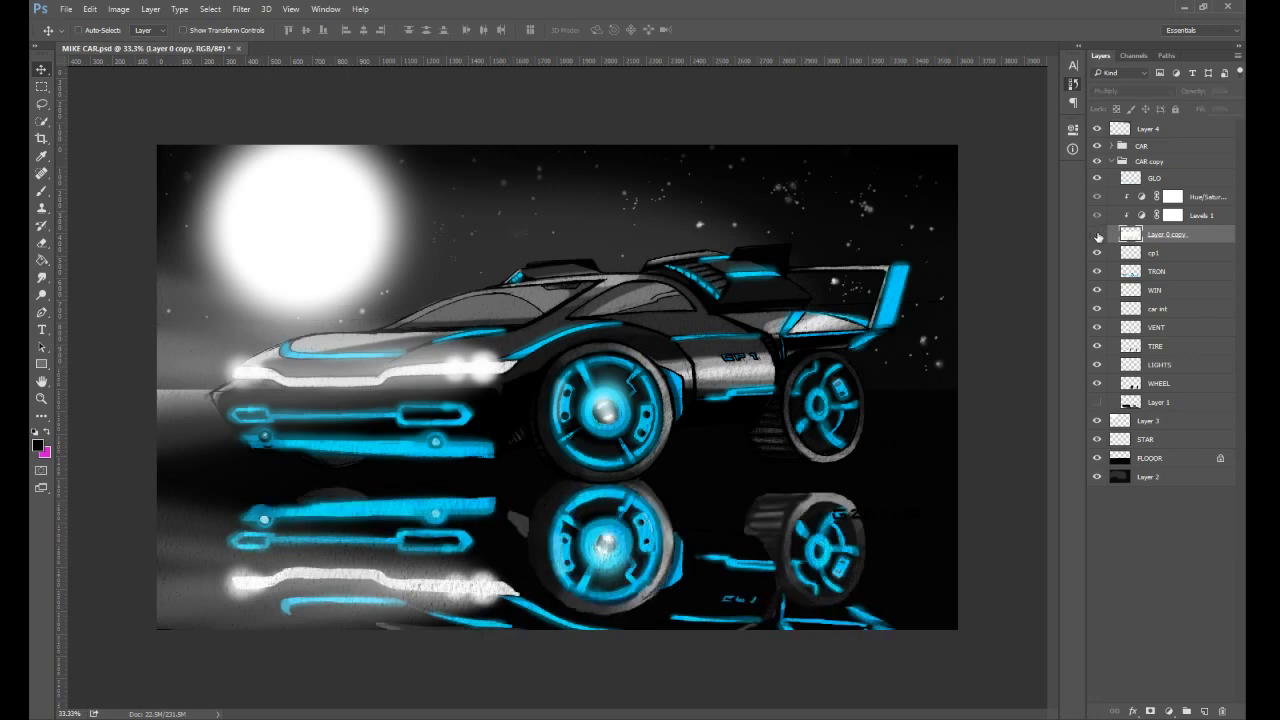
# - Merge the CAR copy layers from cp1 down to Layer 1 into one layer
pyautogui.click(1164, 254)
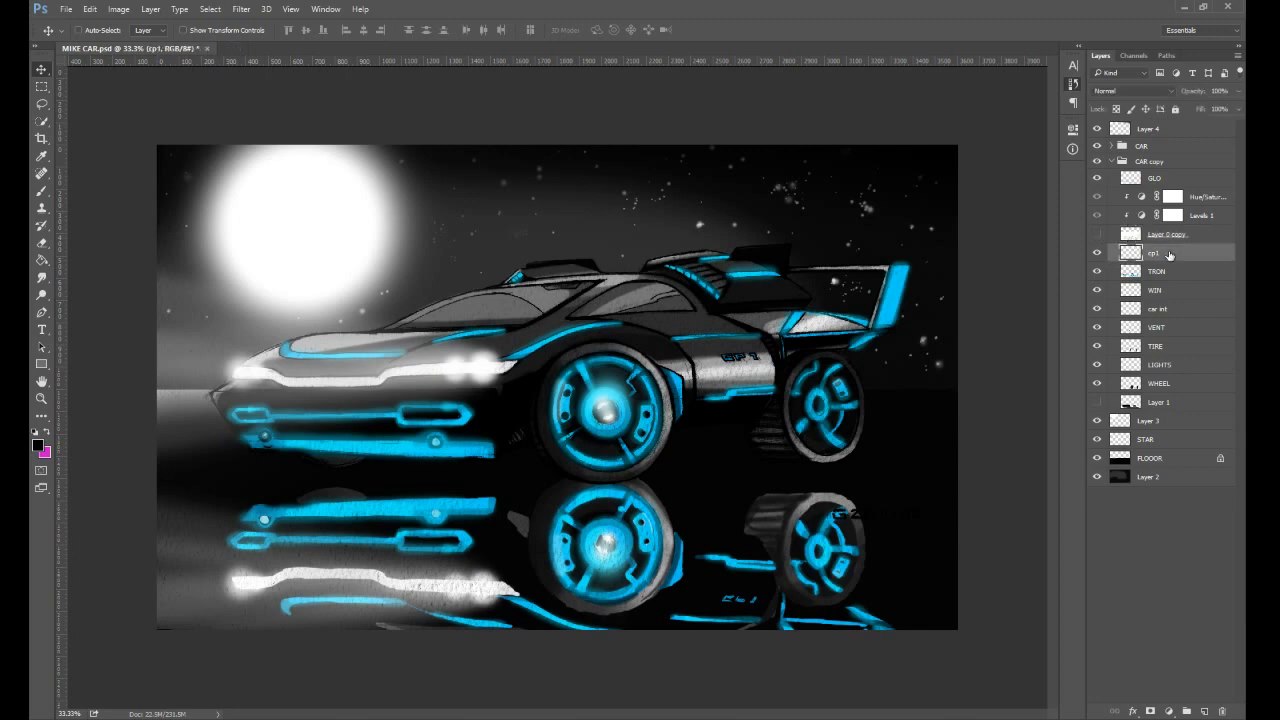
pyautogui.keyDown('shift'); pyautogui.click(1180, 384); pyautogui.keyUp('shift')
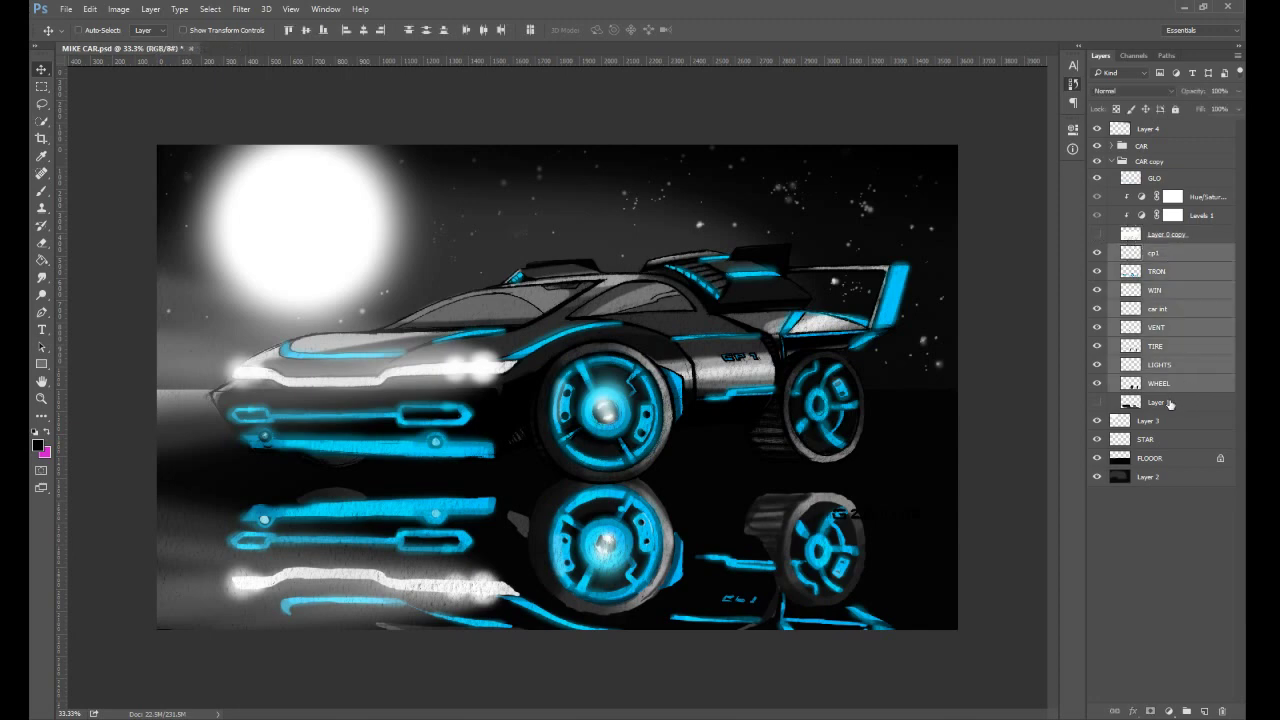
pyautogui.keyDown('shift'); pyautogui.click(1168, 402); pyautogui.keyUp('shift')
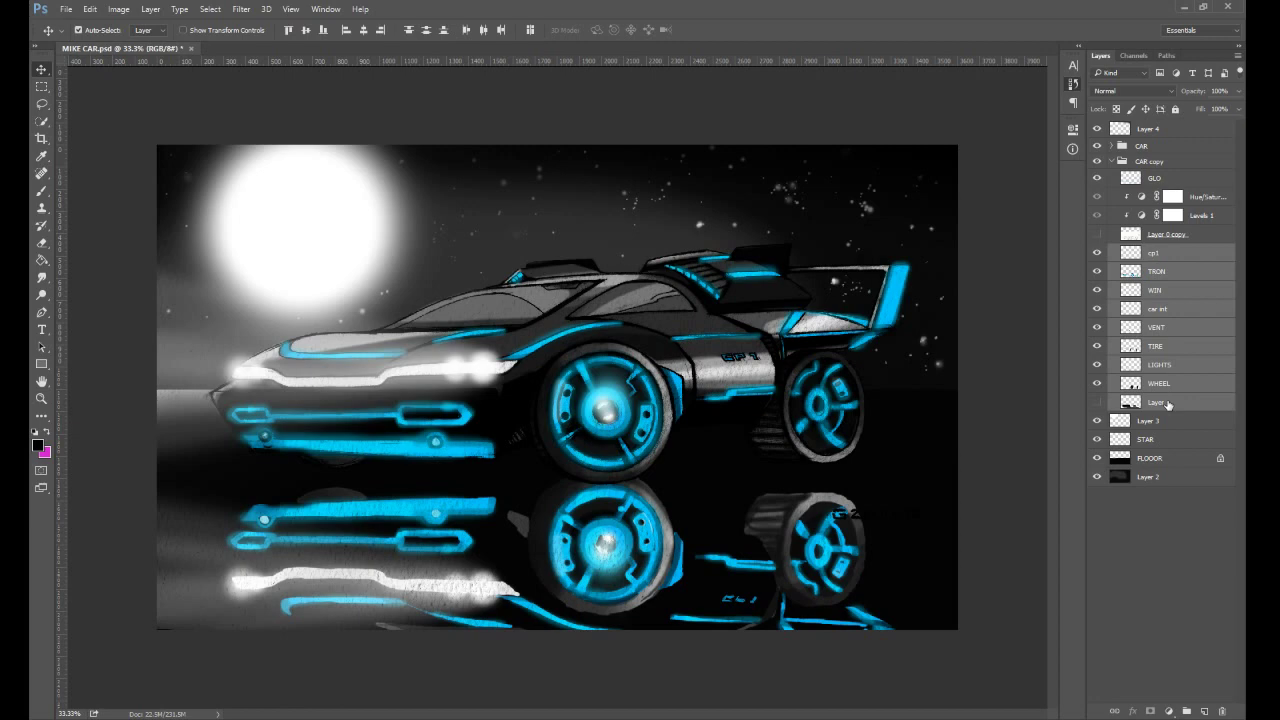
pyautogui.hotkey('ctrl', 'e')
# - Try warping the merged reflection layer so its front and rear wheels line up beneath the car's wheels
pyautogui.hotkey('ctrl', 't')
pyautogui.click(565, 30)
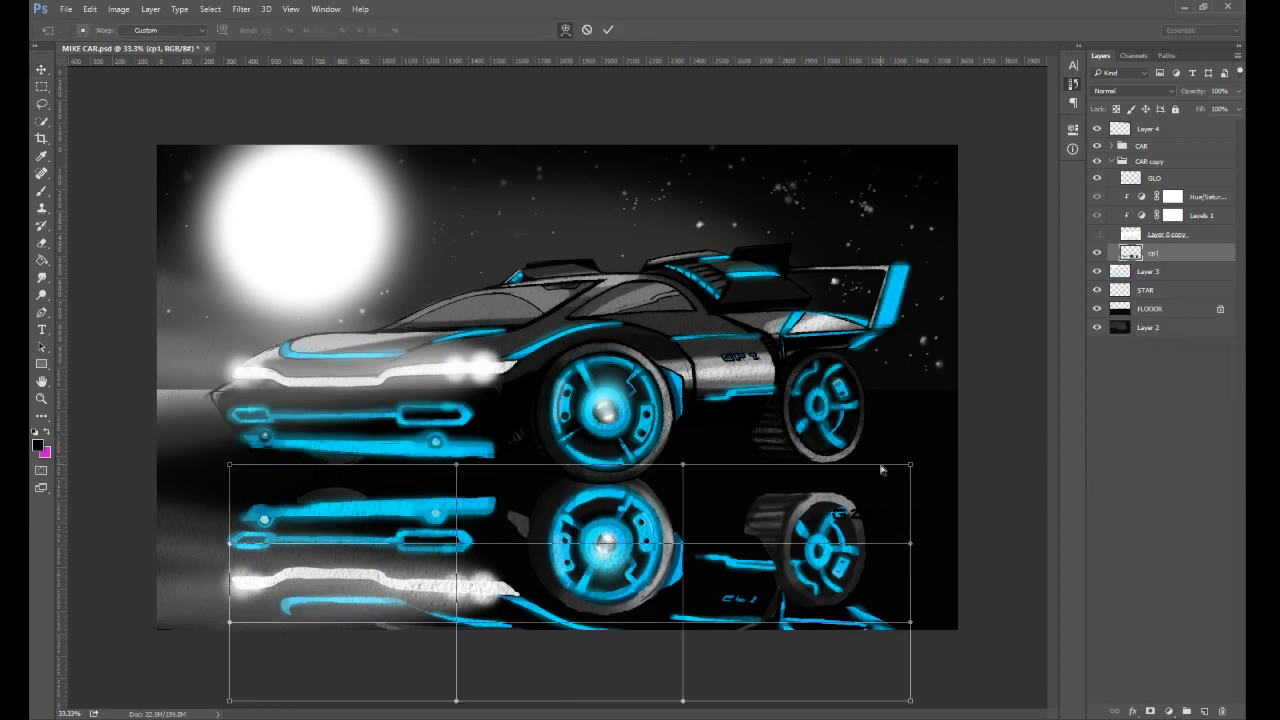
pyautogui.moveTo(866, 492); pyautogui.dragTo(867, 474)
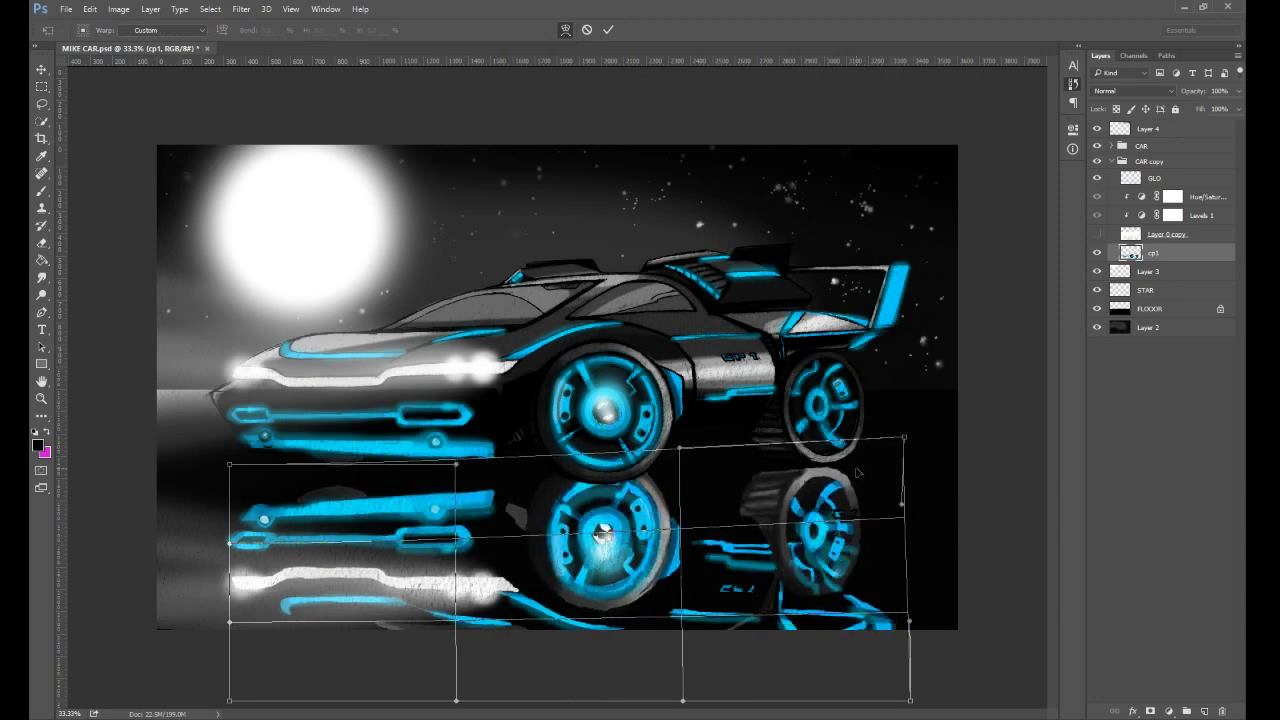
pyautogui.moveTo(593, 502); pyautogui.dragTo(594, 515)
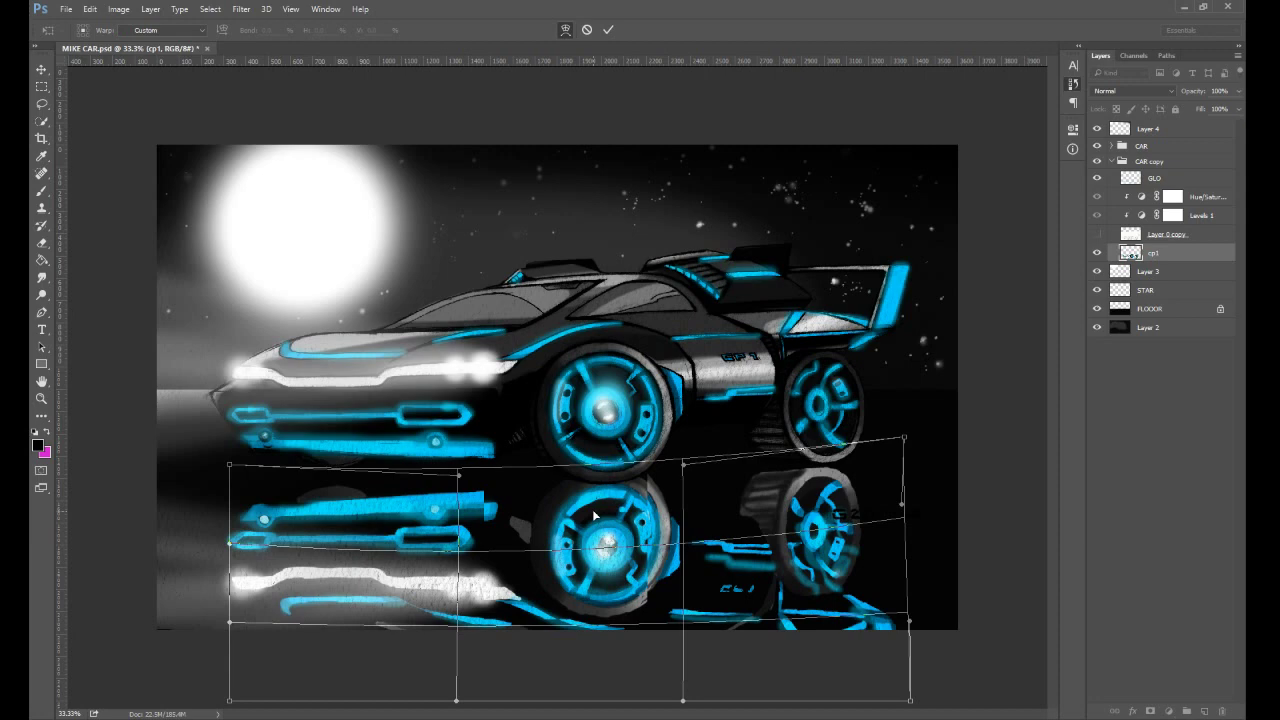
pyautogui.moveTo(694, 449); pyautogui.dragTo(693, 399)
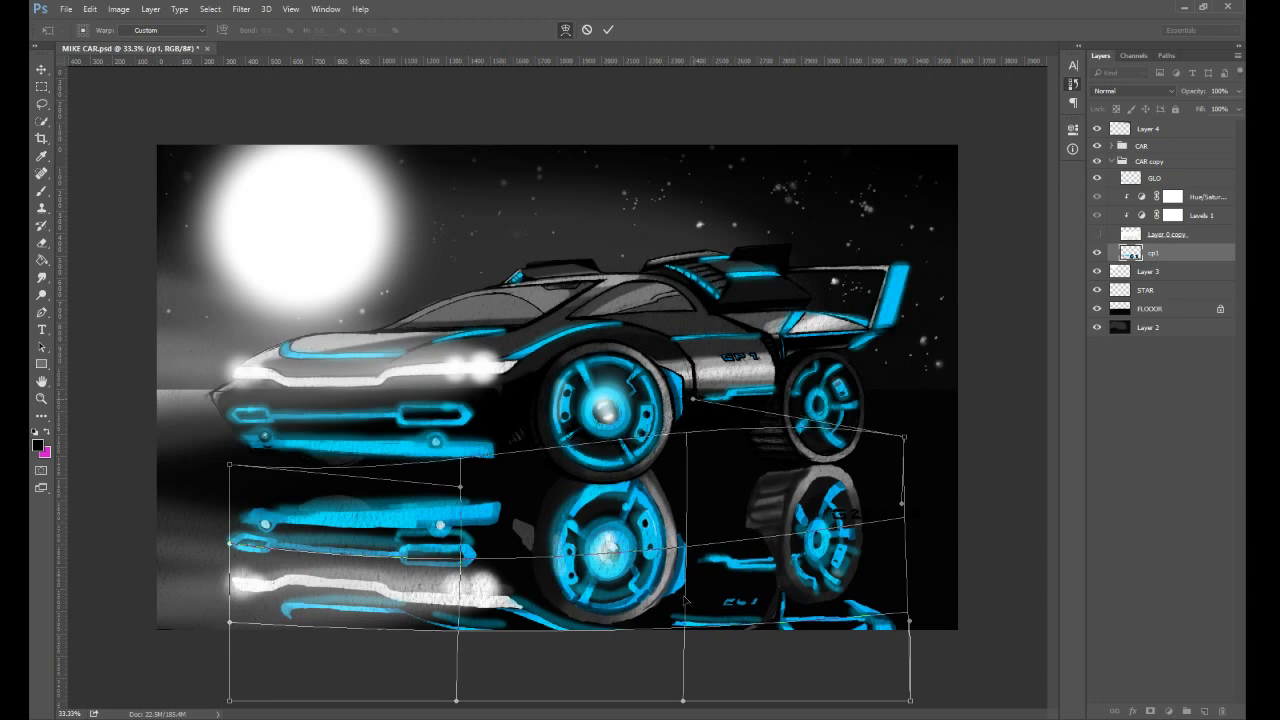
pyautogui.moveTo(660, 700); pyautogui.dragTo(650, 661)
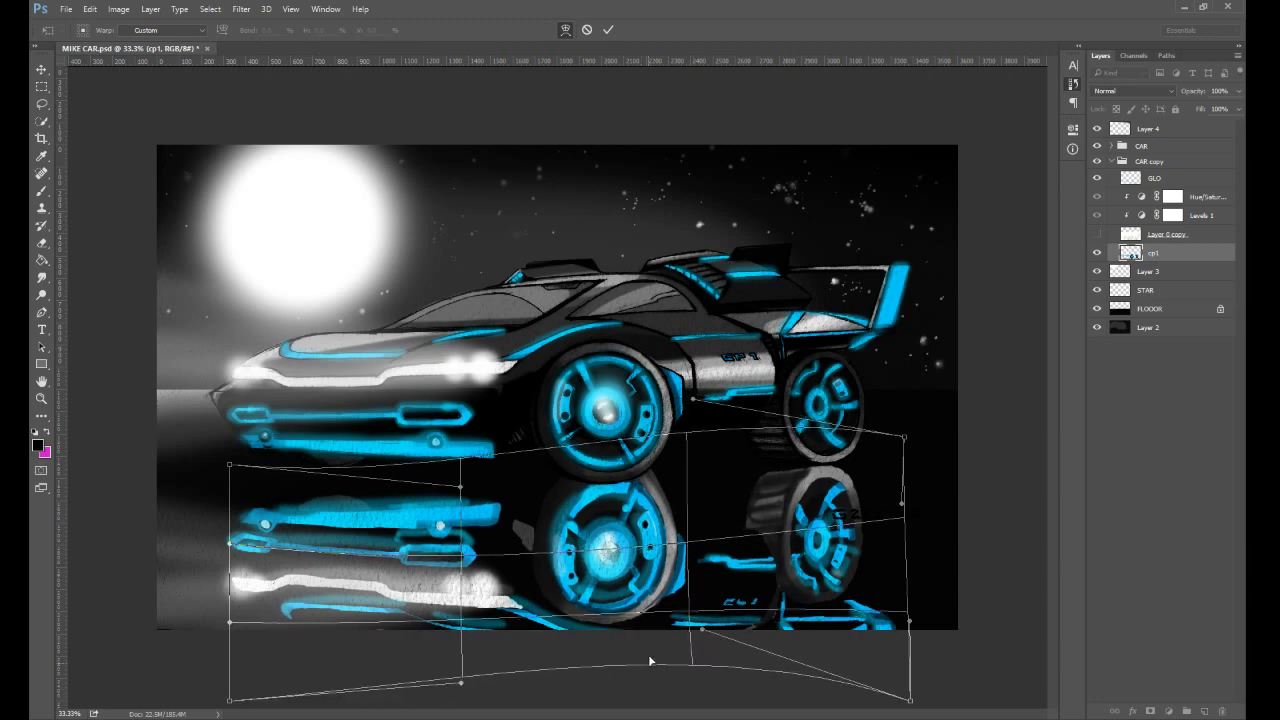
pyautogui.moveTo(648, 654); pyautogui.dragTo(628, 468)
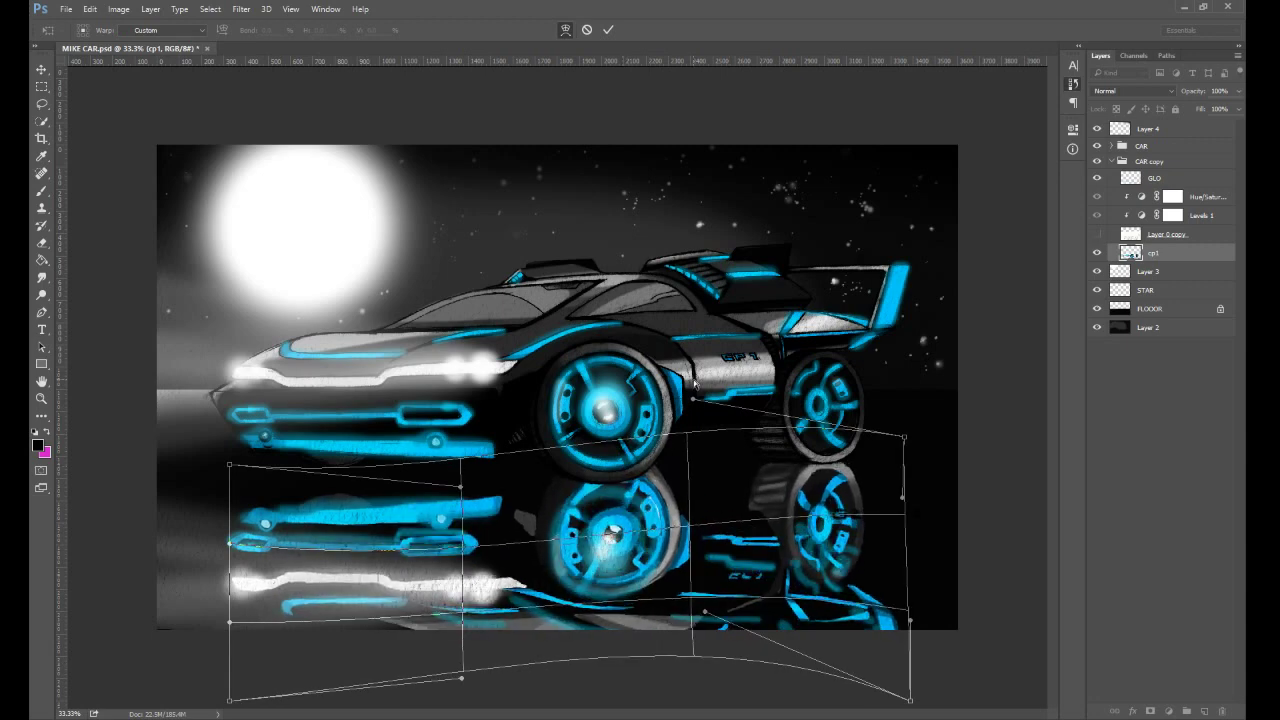
# - Try refining the reflection's warp around both wheels, pull its lower rear corner inward and upward, and apply it
pyautogui.moveTo(695, 398); pyautogui.dragTo(678, 478)
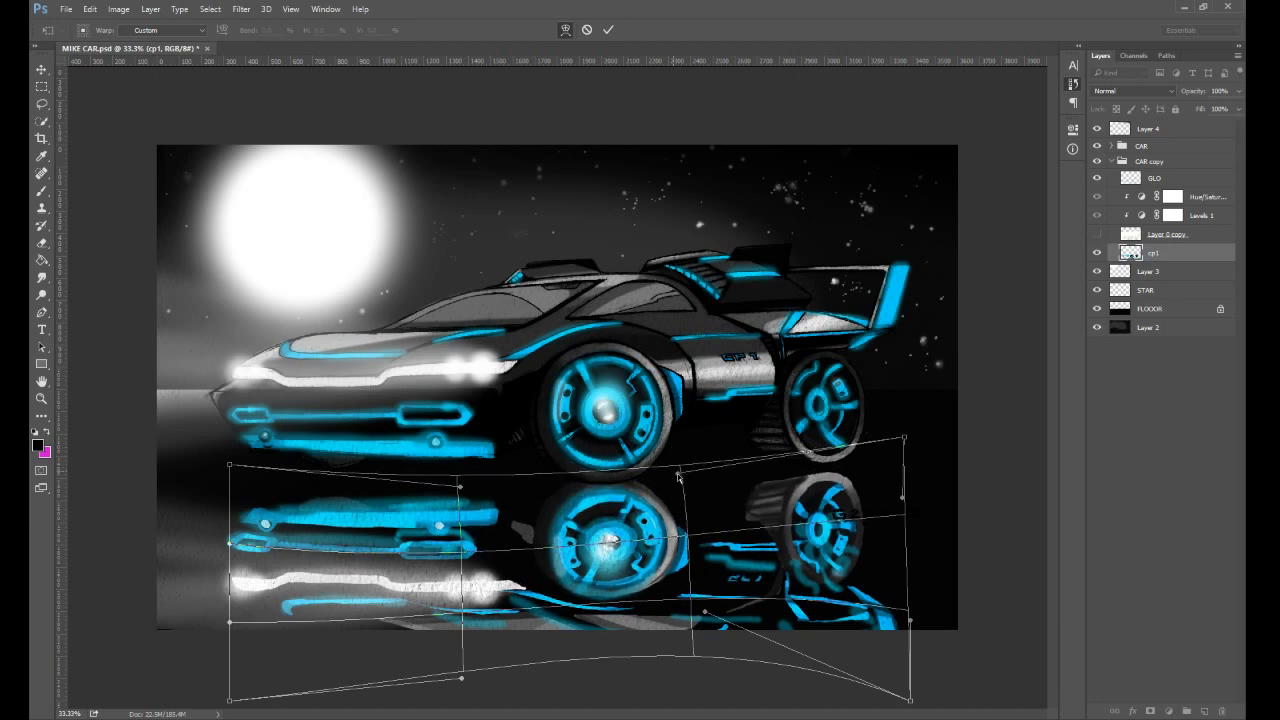
pyautogui.moveTo(678, 478); pyautogui.dragTo(690, 430)
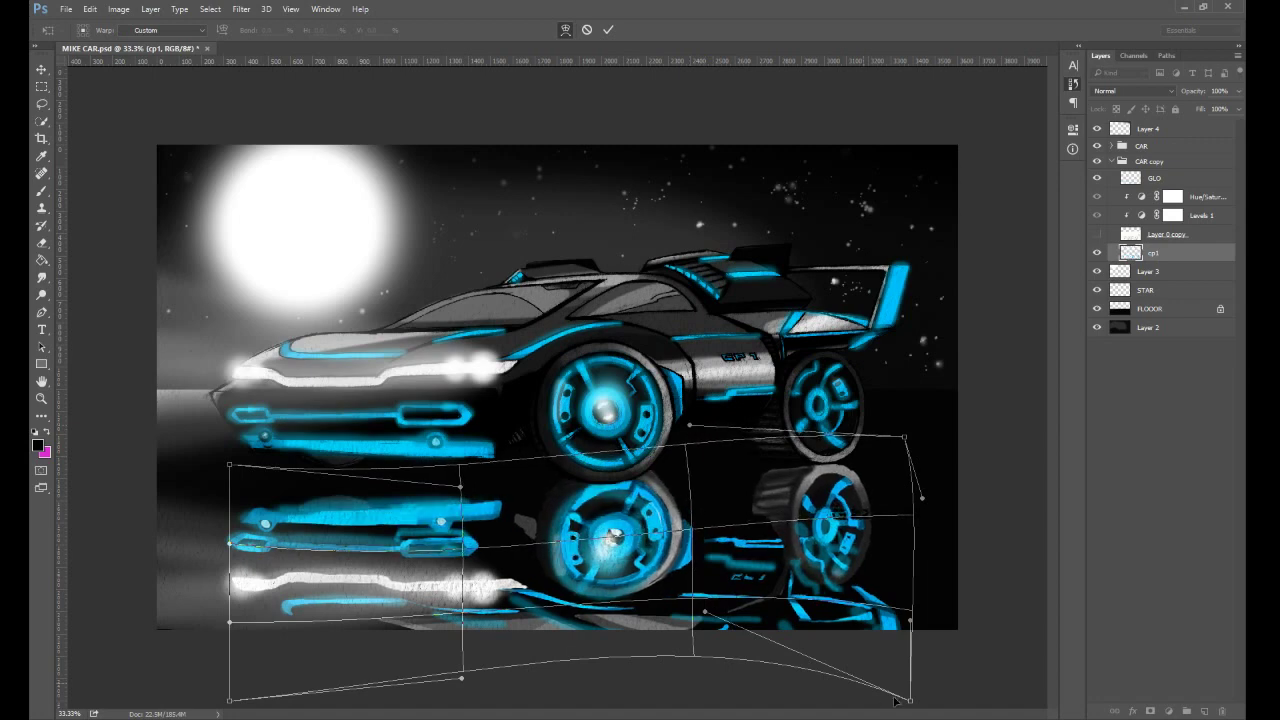
pyautogui.moveTo(910, 700); pyautogui.dragTo(897, 636)
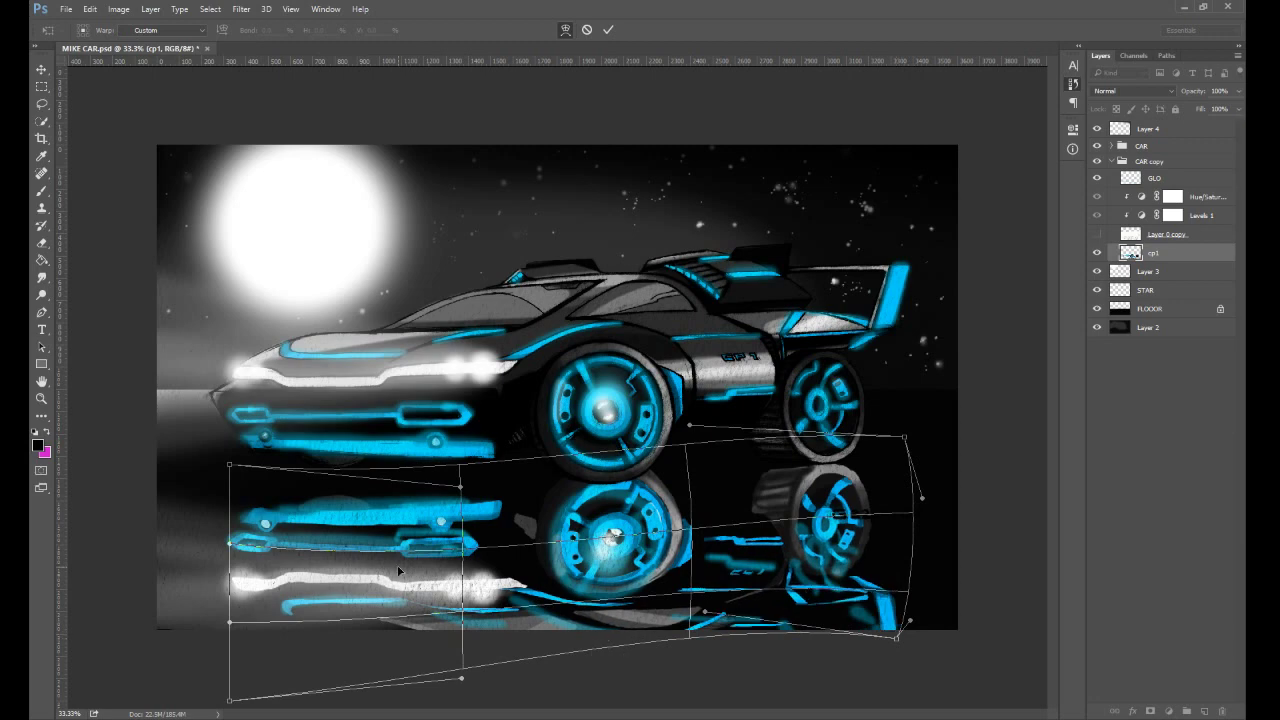
pyautogui.moveTo(618, 451); pyautogui.dragTo(614, 477)
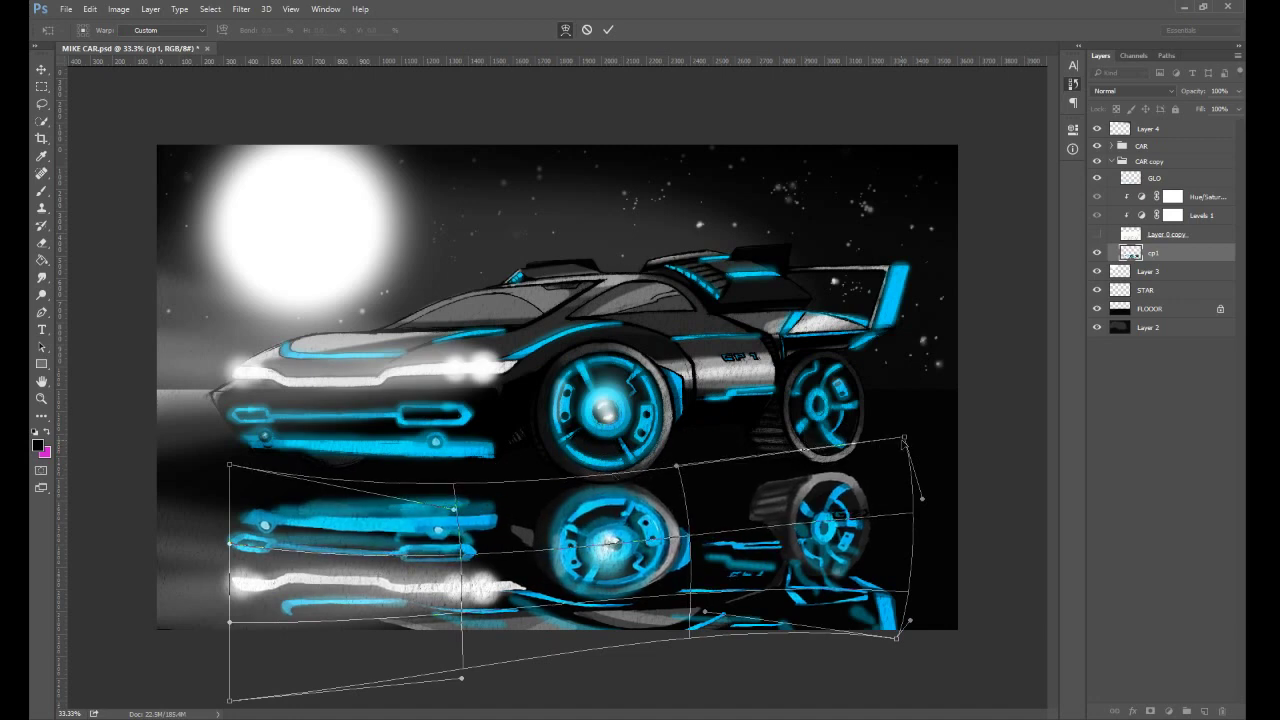
pyautogui.moveTo(904, 438); pyautogui.dragTo(899, 431)
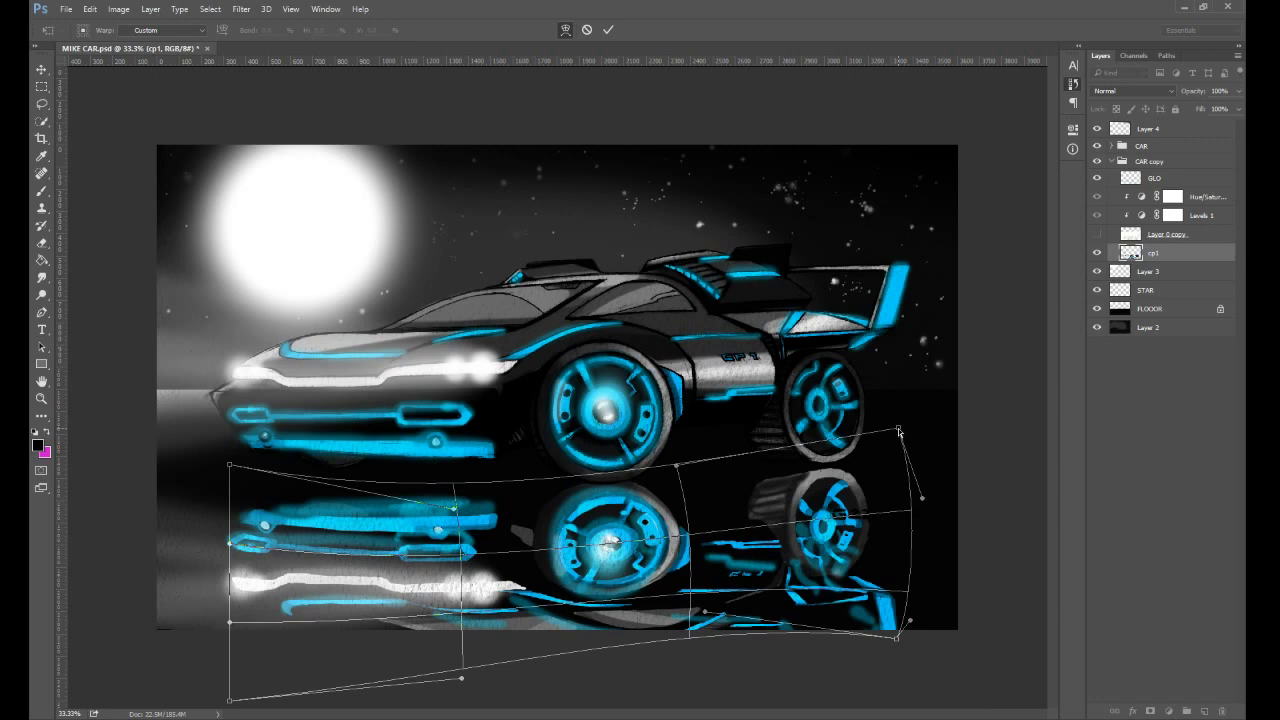
pyautogui.press('Return')
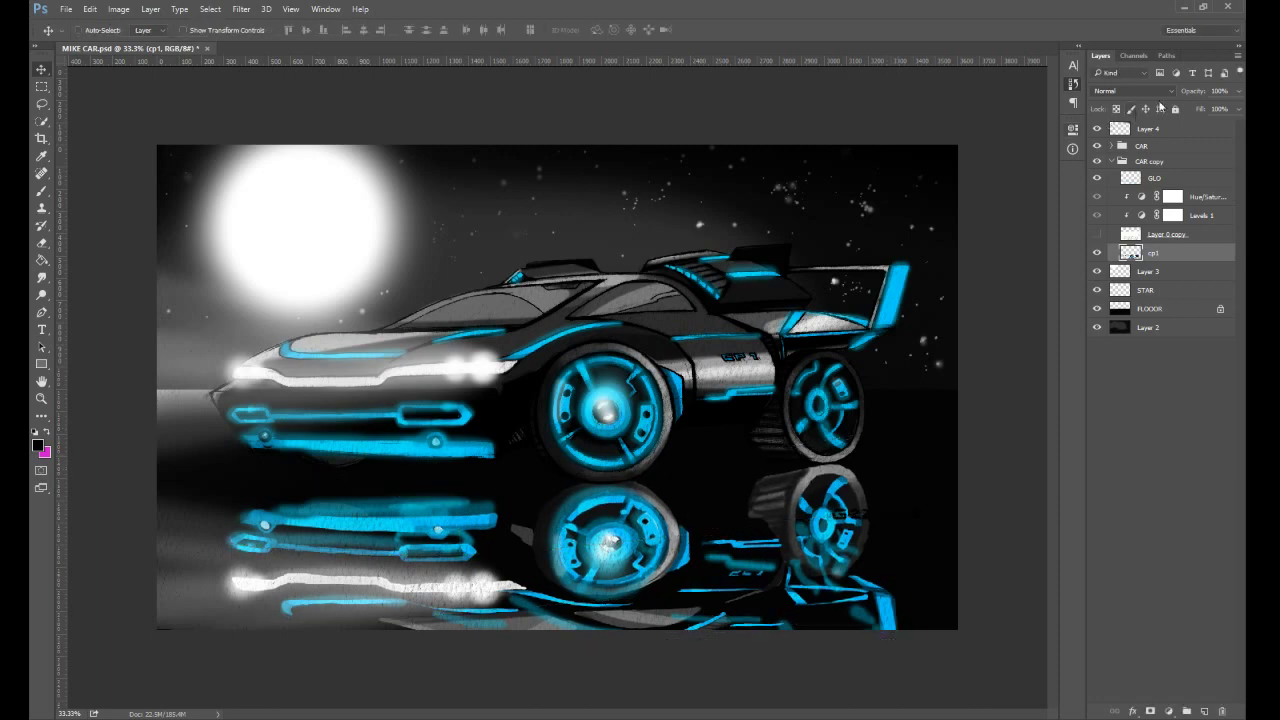
# - Try a lower opacity on the reflection layer, and undo the opacity change and the warp
pyautogui.click(1238, 91)
pyautogui.click(1213, 108)
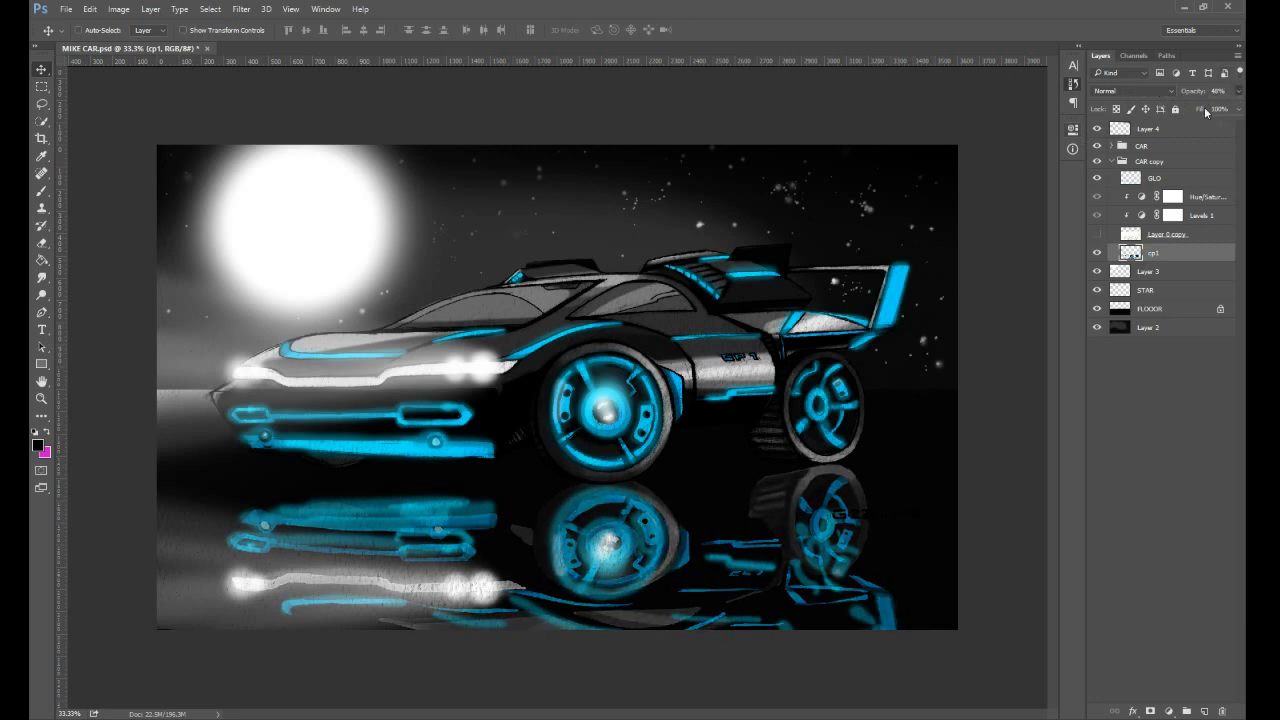
pyautogui.moveTo(1206, 113); pyautogui.dragTo(1208, 113)
pyautogui.click(1157, 181)
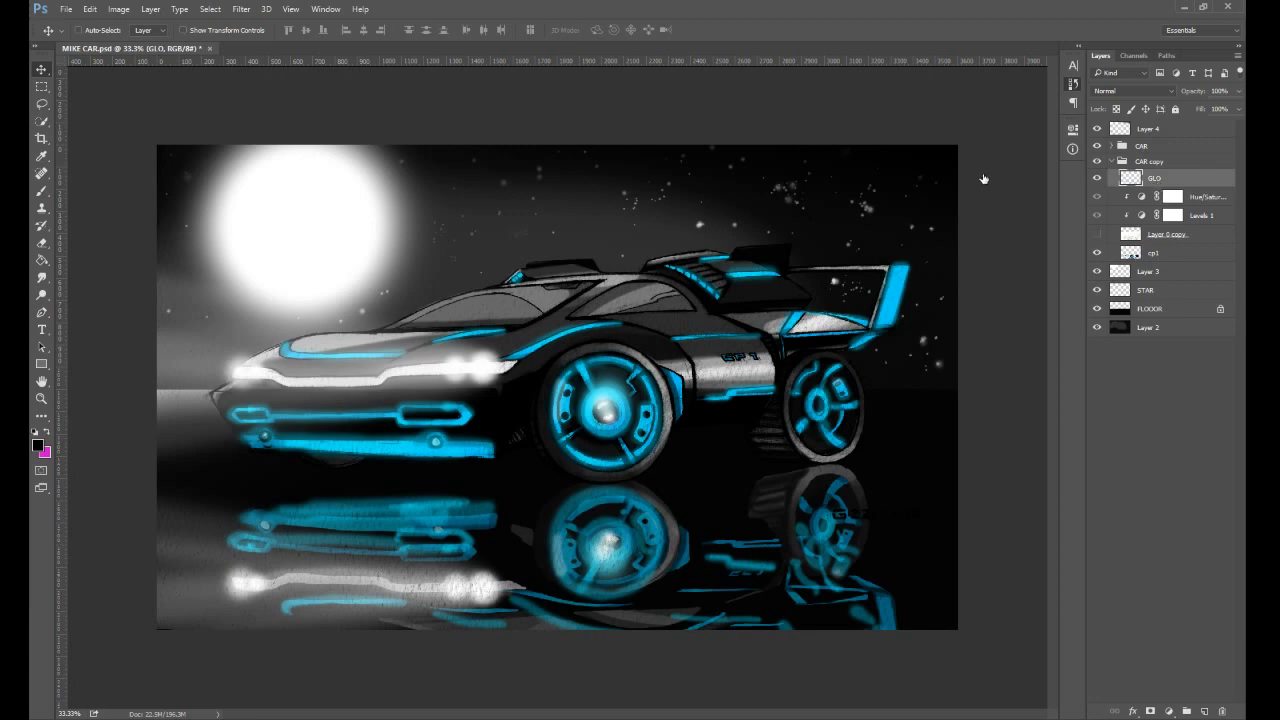
pyautogui.hotkey('ctrl', 'z')
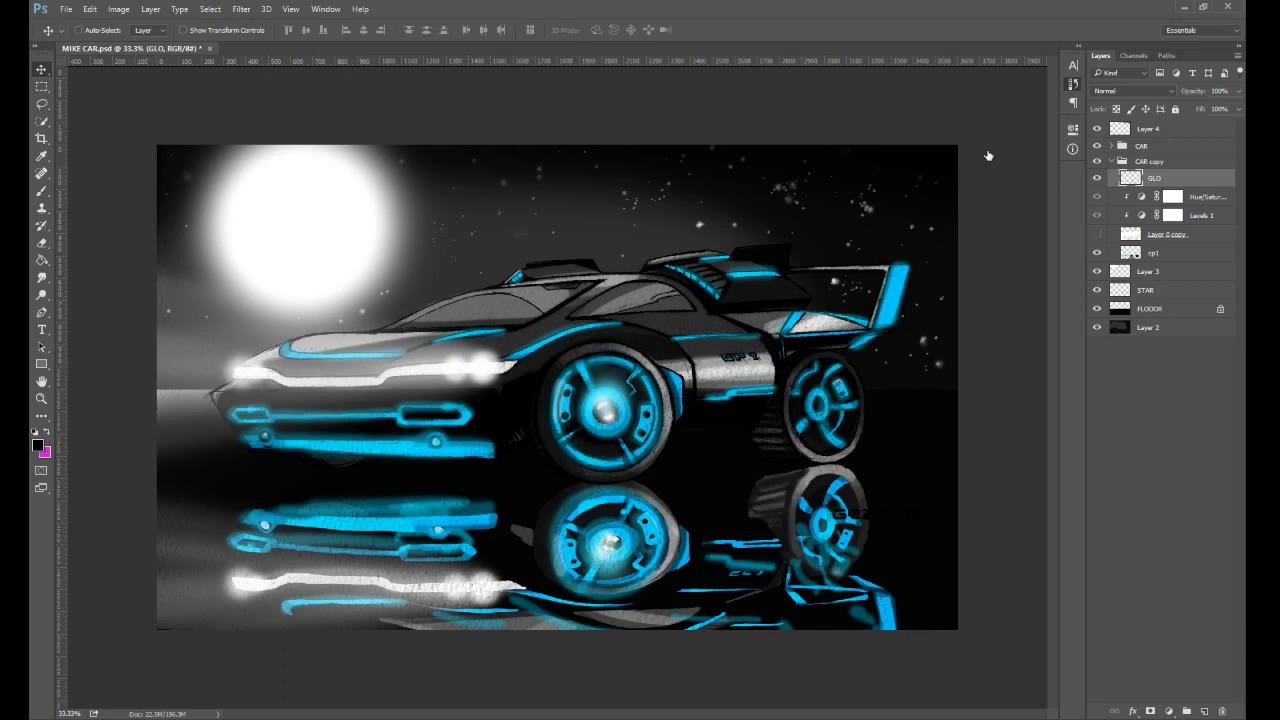
# - Merge the CAR copy group's GLO layer into cp1 and delete the group's Hue/Saturation, Levels 1 and Layer 0 copy layers
pyautogui.press('Delete')
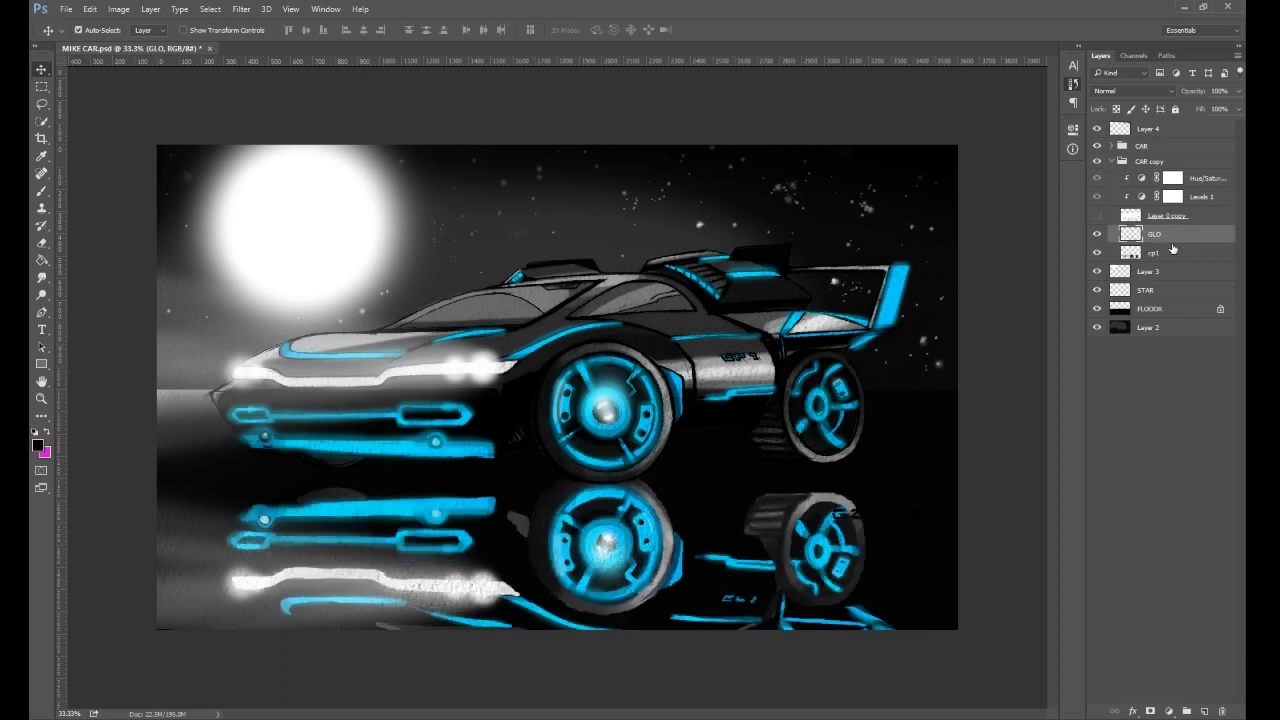
pyautogui.click(1208, 178)
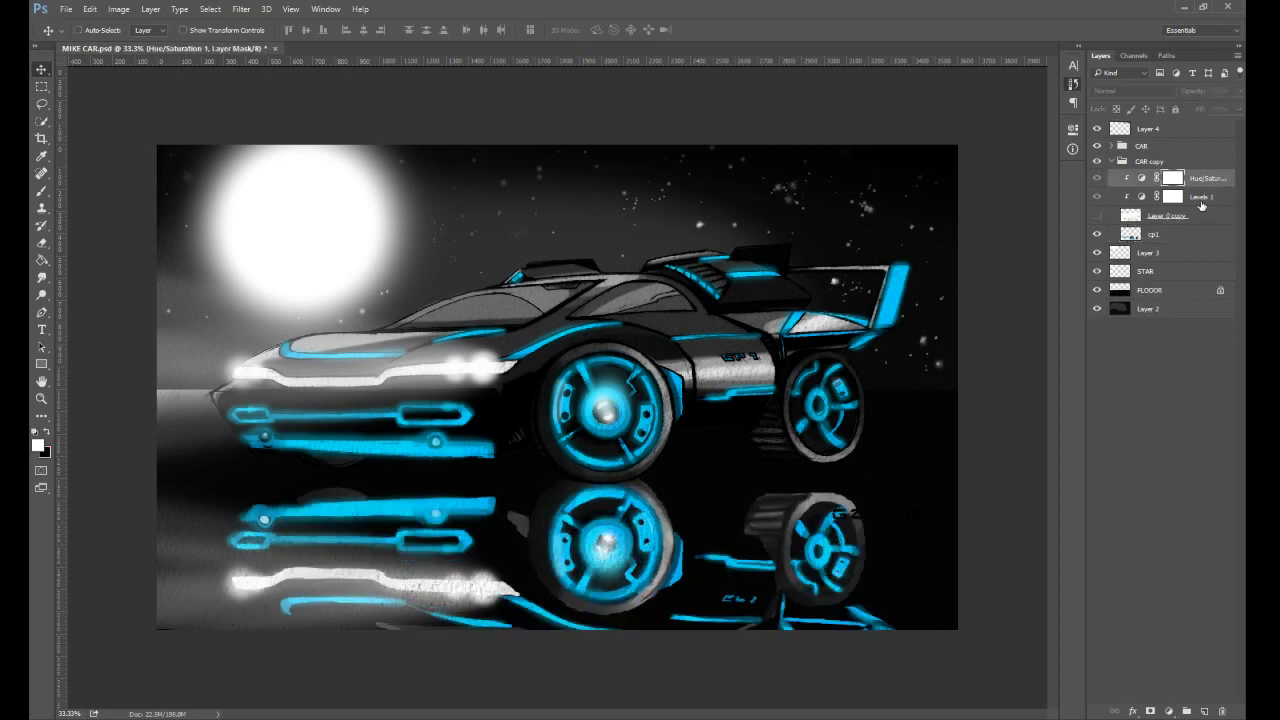
pyautogui.keyDown('shift'); pyautogui.click(1200, 215); pyautogui.keyUp('shift')
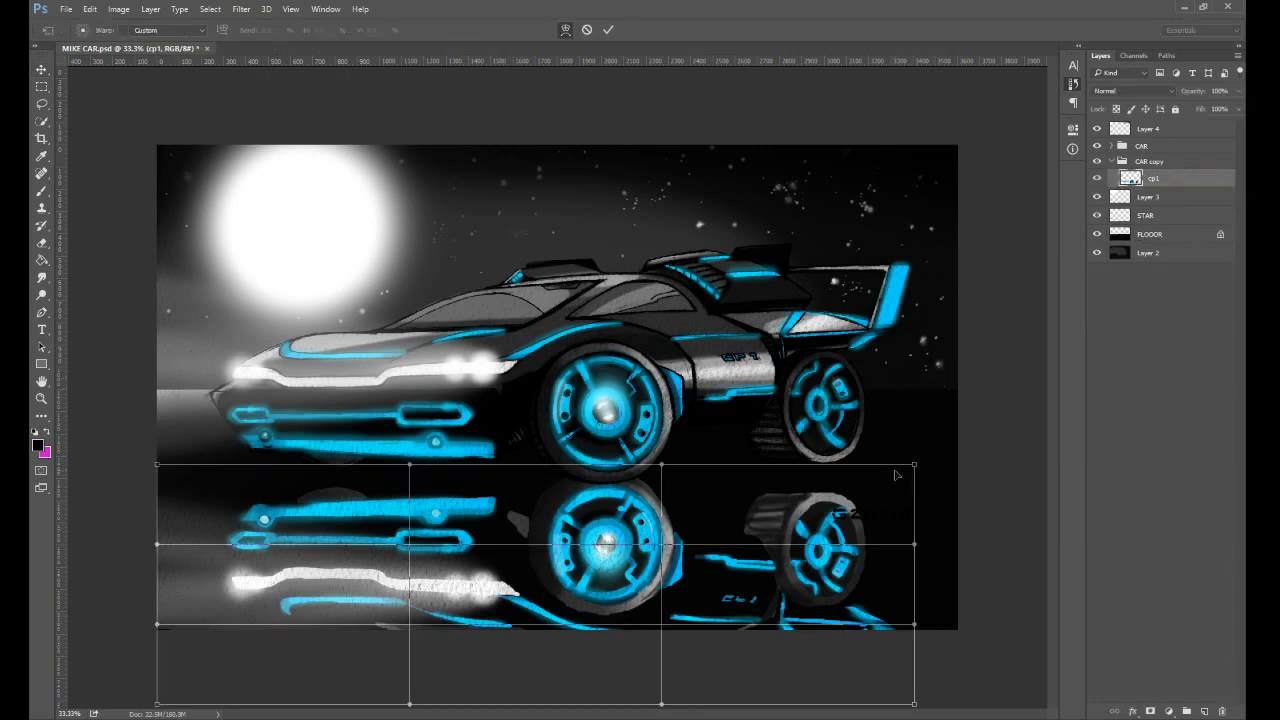
# - Warp the merged reflection to raise its rear wheel toward the car's, pull up the lower rear corner, and curve the upper edge
pyautogui.moveTo(807, 494)
pyautogui.mouseDown()
pyautogui.moveTo(793, 493)
pyautogui.moveTo(808, 488)
pyautogui.mouseUp()
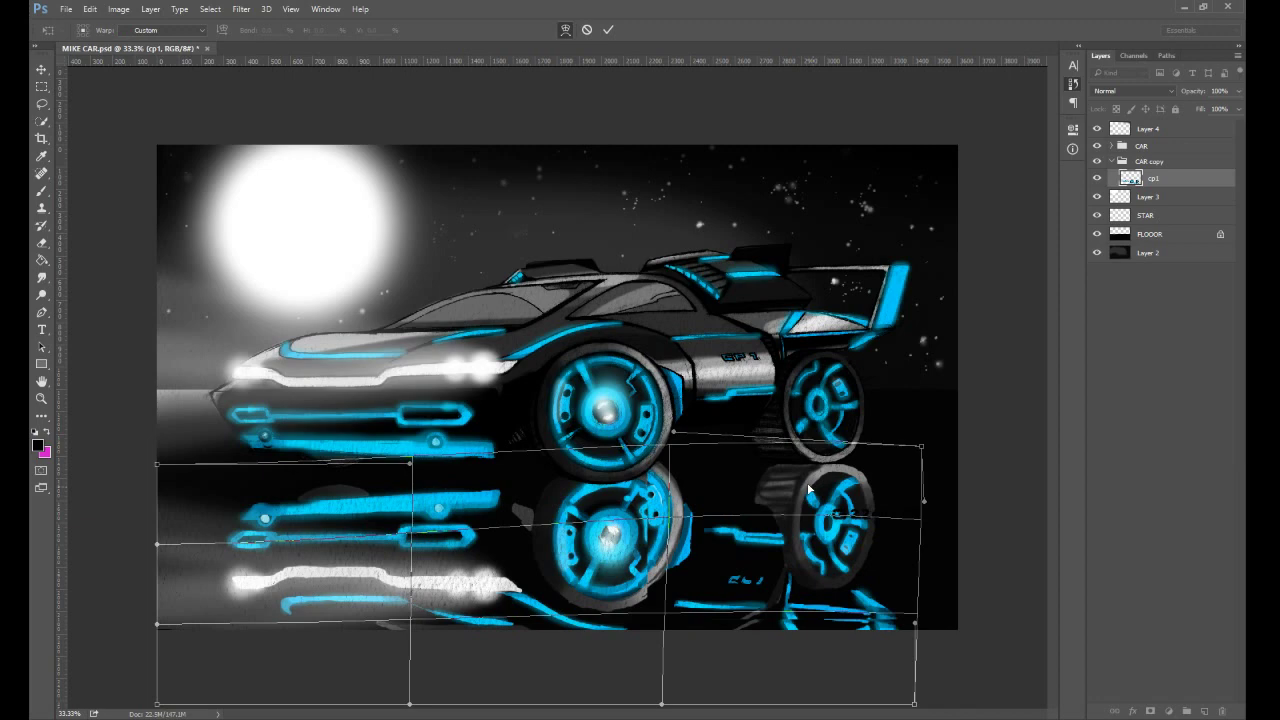
pyautogui.moveTo(808, 488); pyautogui.dragTo(795, 488)
pyautogui.moveTo(674, 432); pyautogui.dragTo(697, 441)
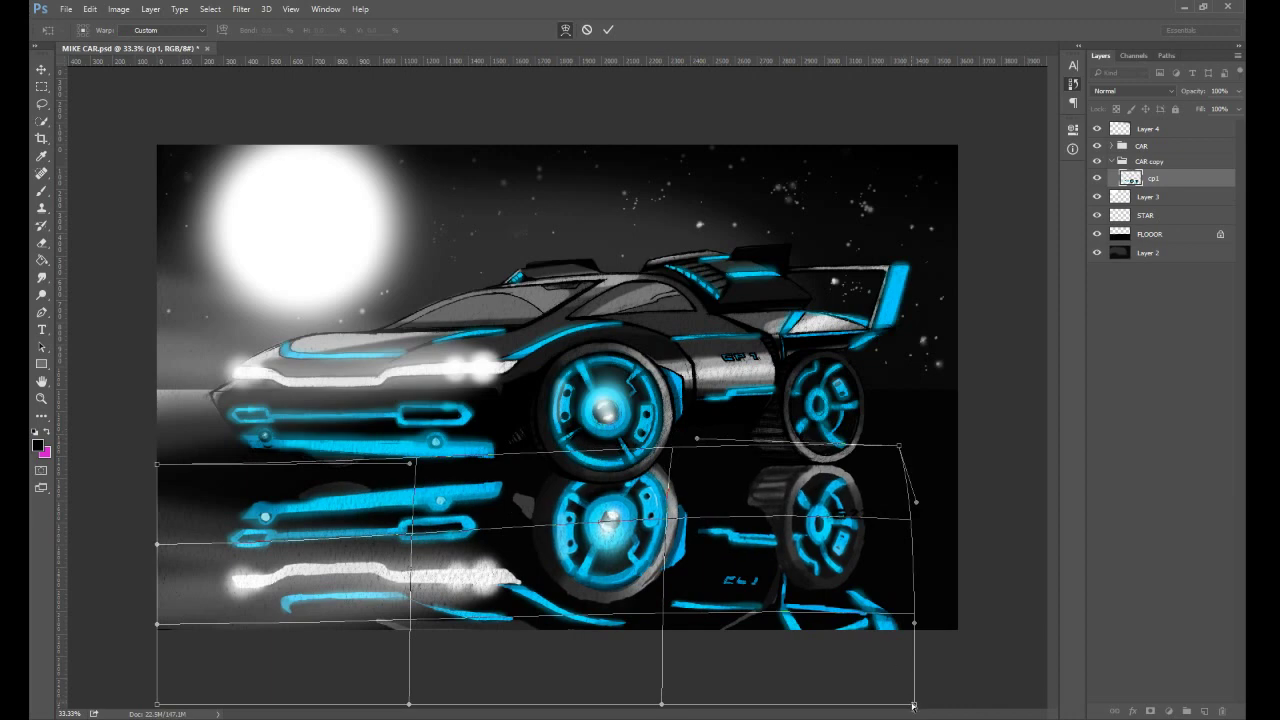
pyautogui.moveTo(914, 704); pyautogui.dragTo(915, 631)
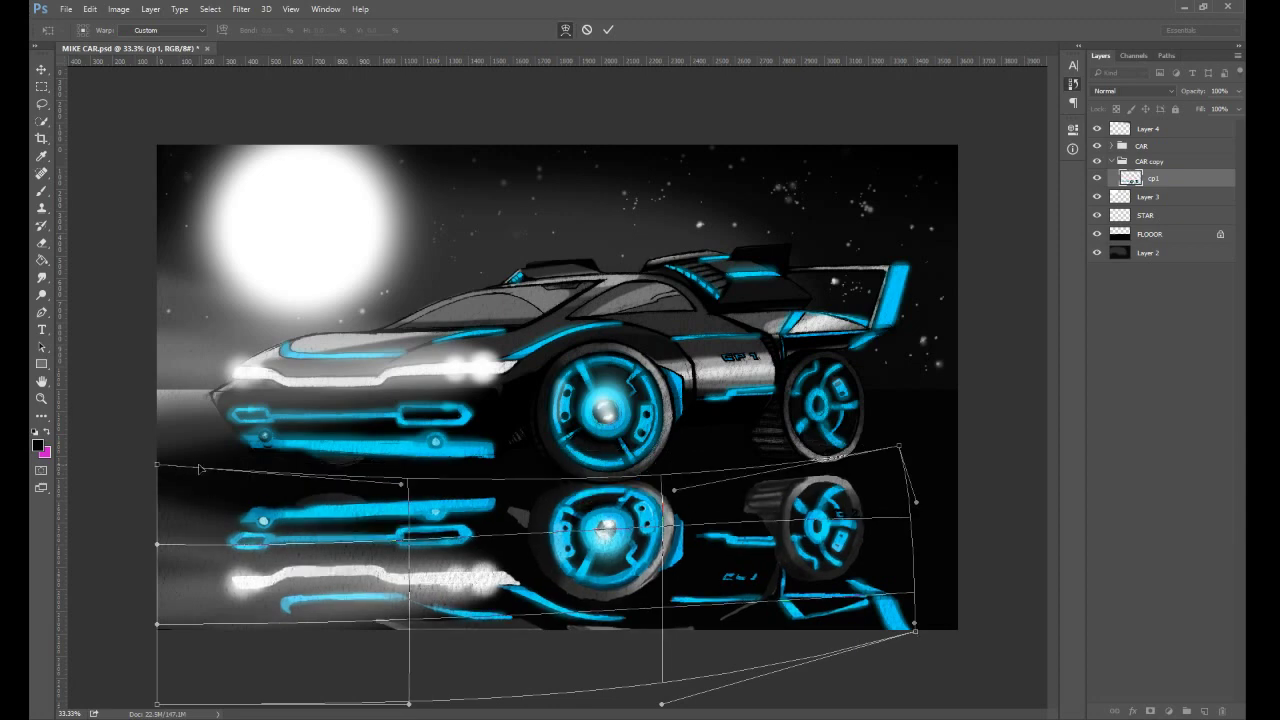
pyautogui.moveTo(155, 468); pyautogui.dragTo(157, 456)
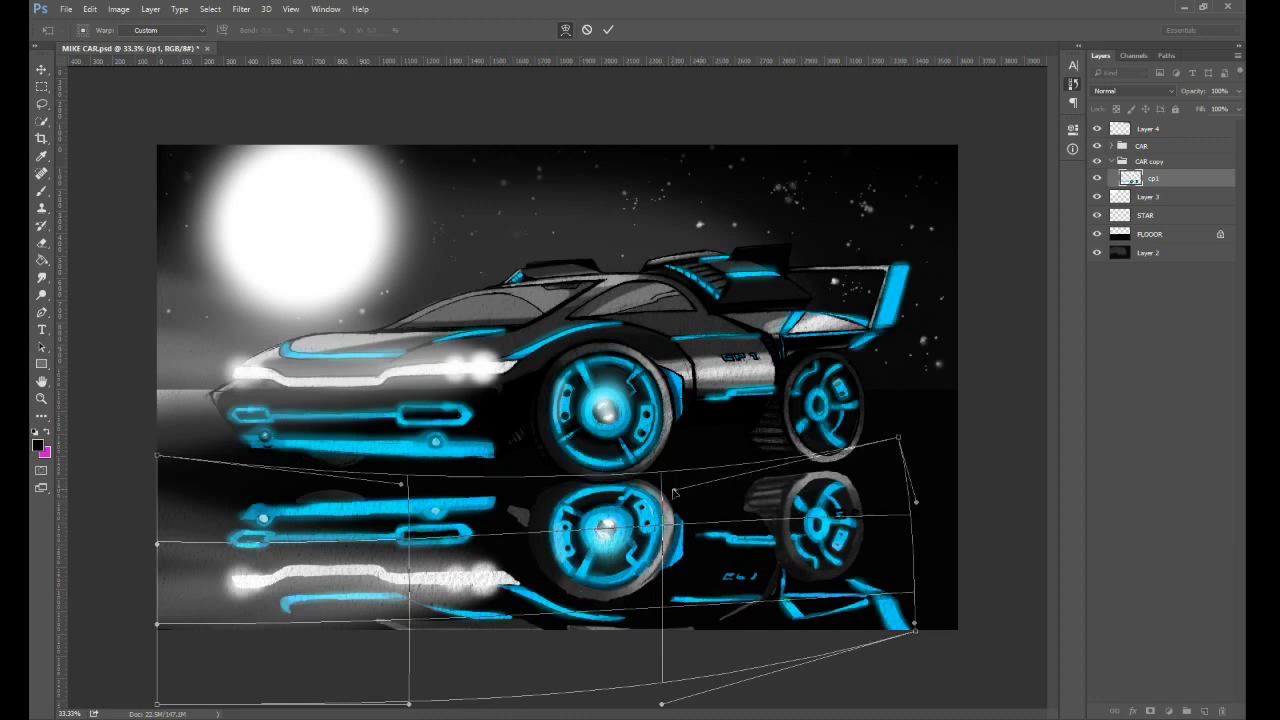
pyautogui.moveTo(674, 490)
pyautogui.mouseDown()
pyautogui.moveTo(698, 488)
pyautogui.moveTo(669, 481)
pyautogui.mouseUp()
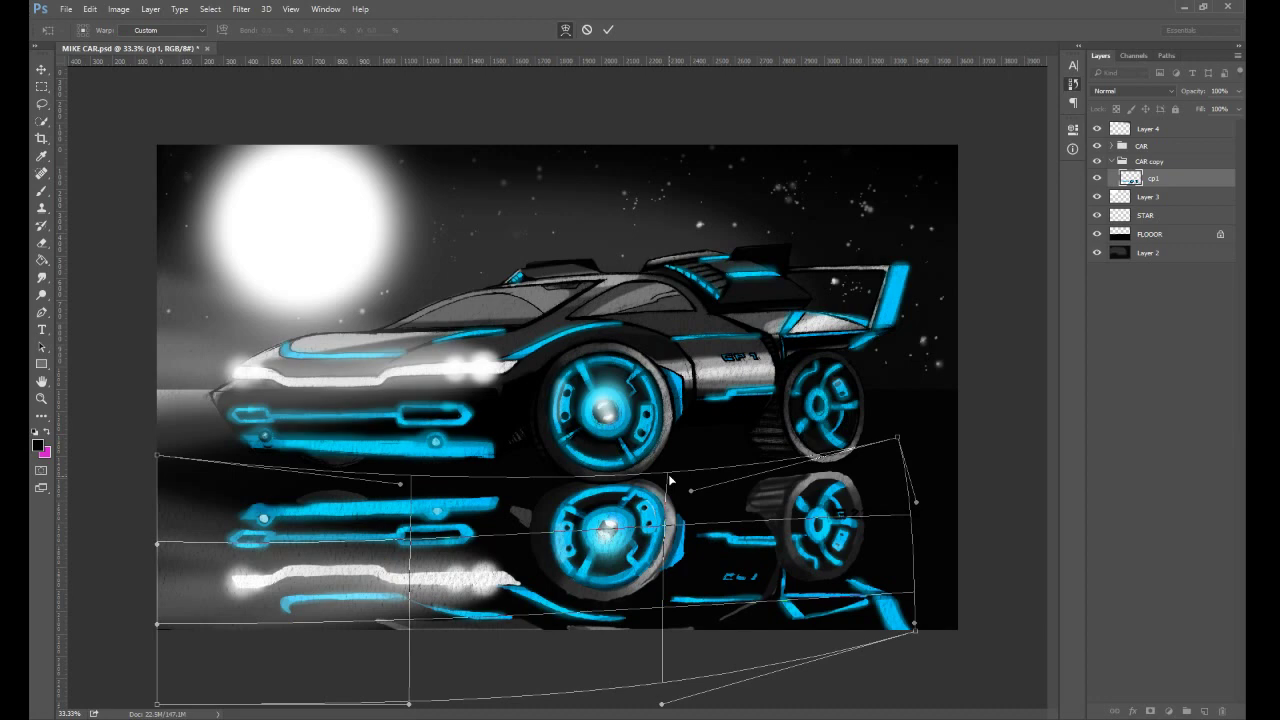
# - Refine the warp by raising the front bumper reflection and adjusting the wheels and rear spoiler area, and apply it
pyautogui.moveTo(329, 580); pyautogui.dragTo(328, 568)
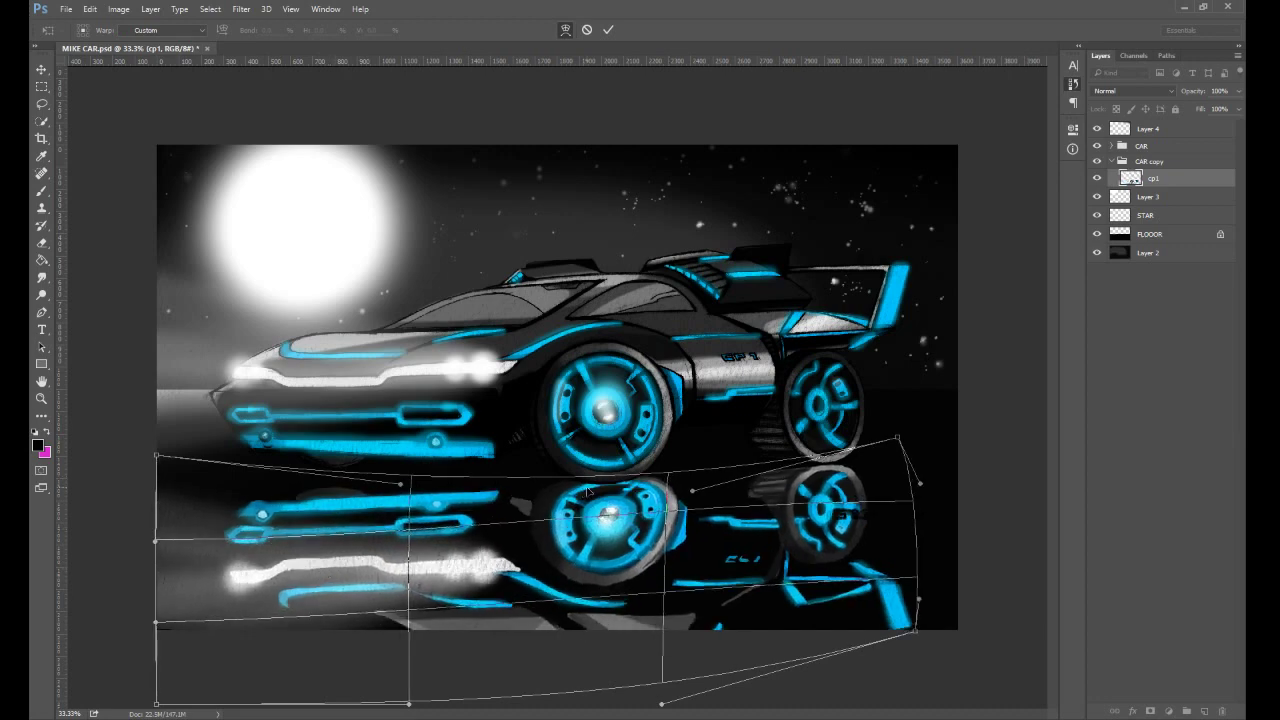
pyautogui.moveTo(620, 486); pyautogui.dragTo(622, 490)
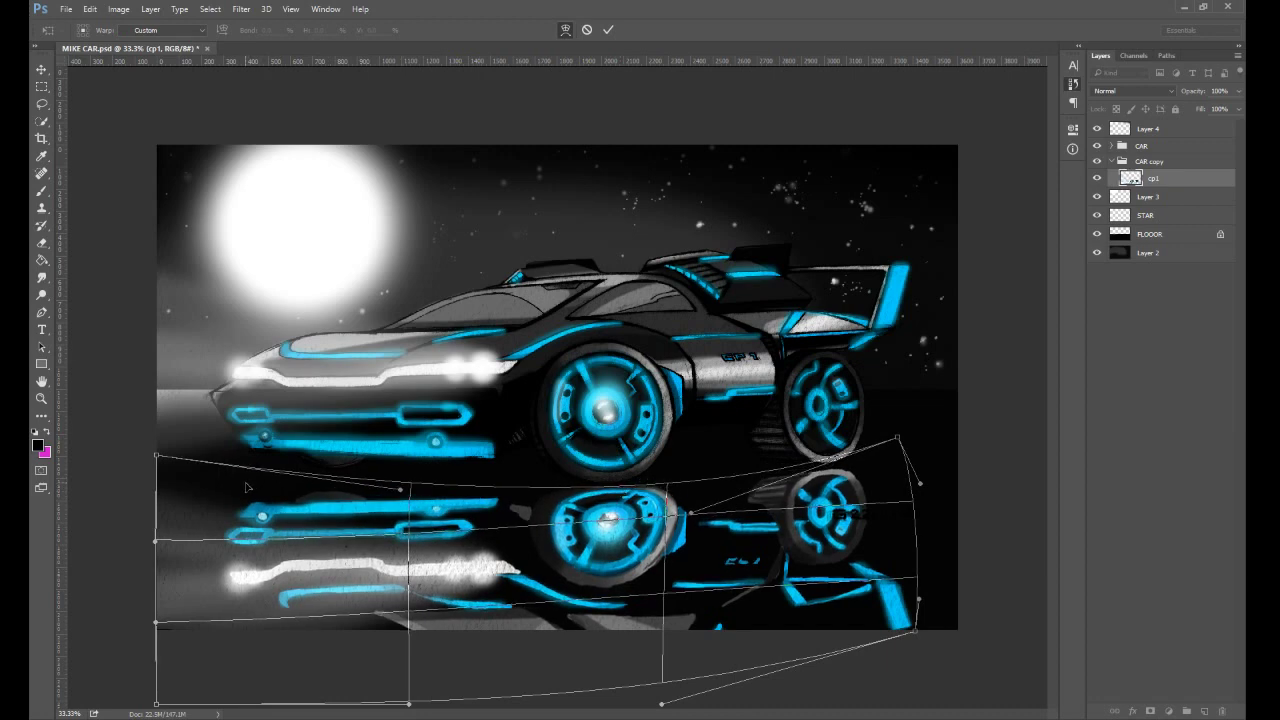
pyautogui.moveTo(246, 487); pyautogui.dragTo(246, 472)
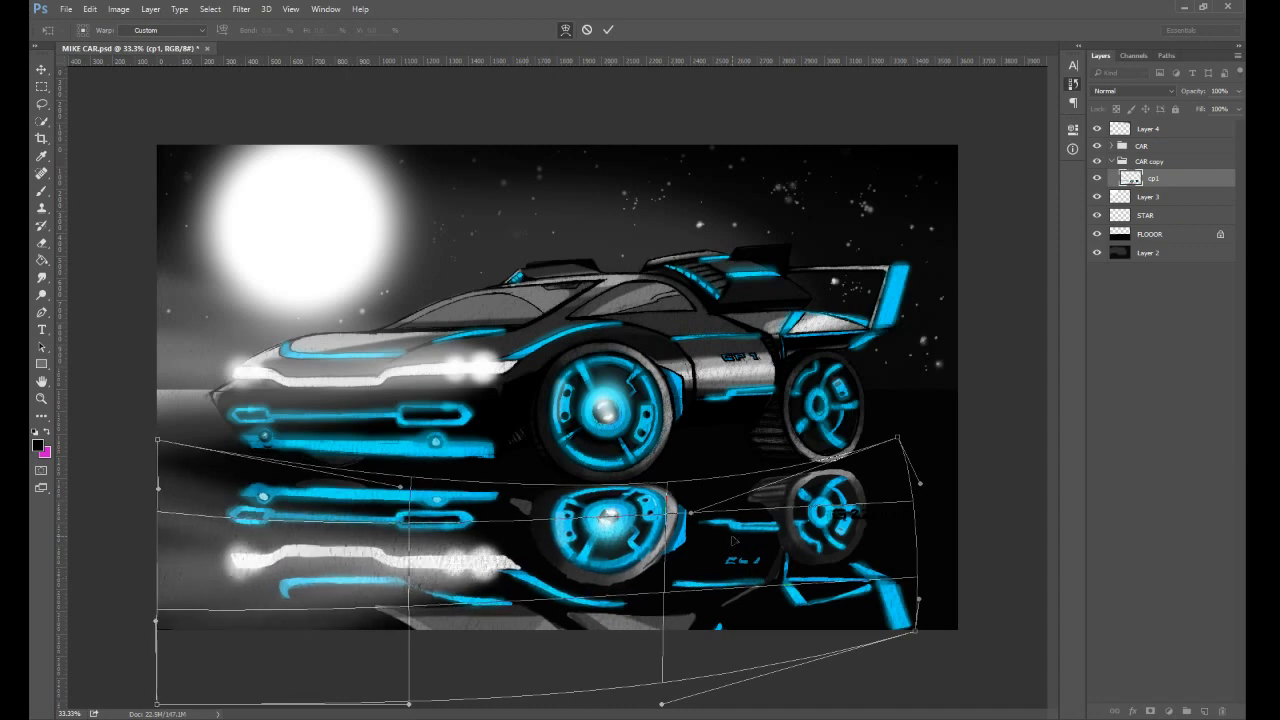
pyautogui.moveTo(866, 558)
pyautogui.mouseDown()
pyautogui.moveTo(876, 553)
pyautogui.moveTo(862, 546)
pyautogui.moveTo(877, 549)
pyautogui.mouseUp()
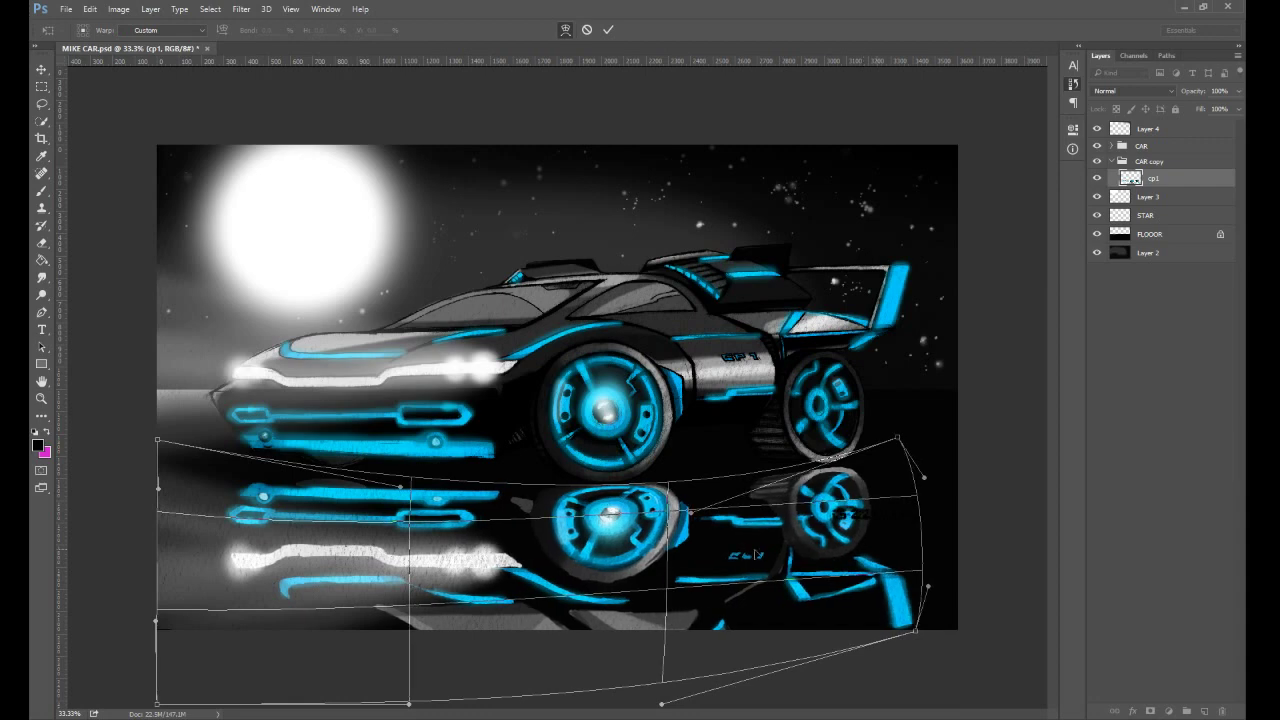
pyautogui.moveTo(271, 612); pyautogui.dragTo(266, 611)
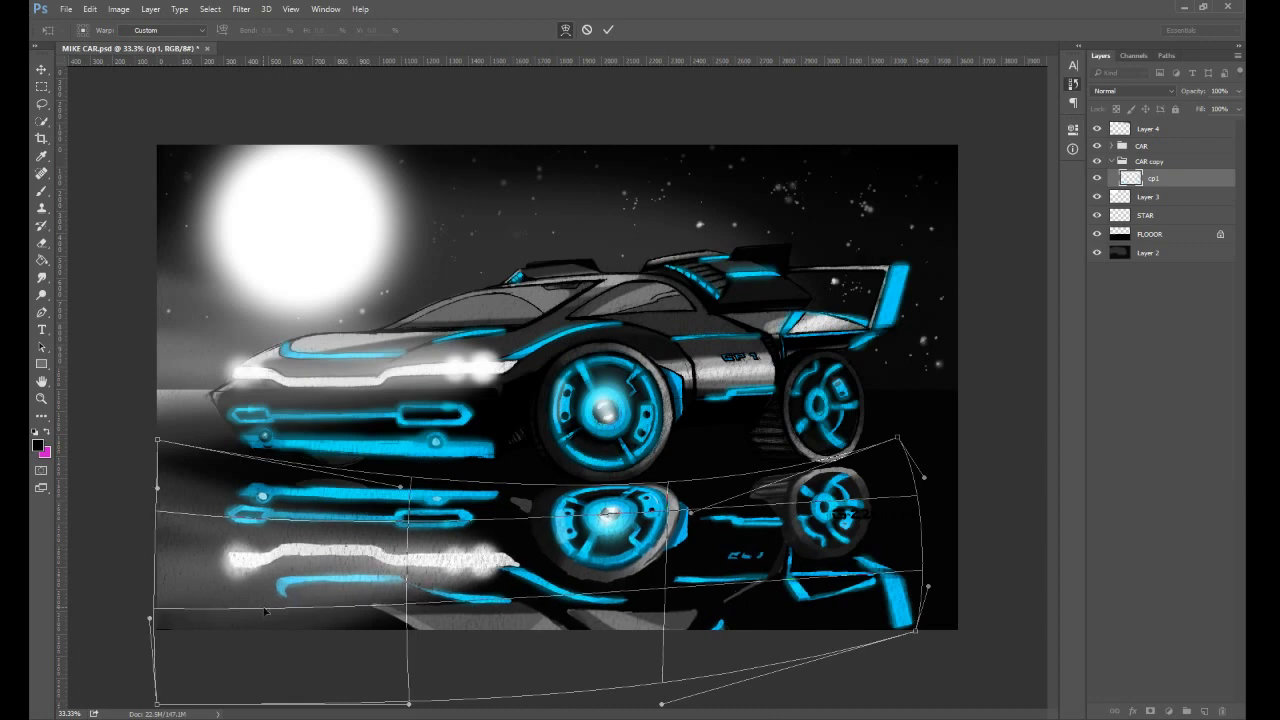
pyautogui.press('Return')
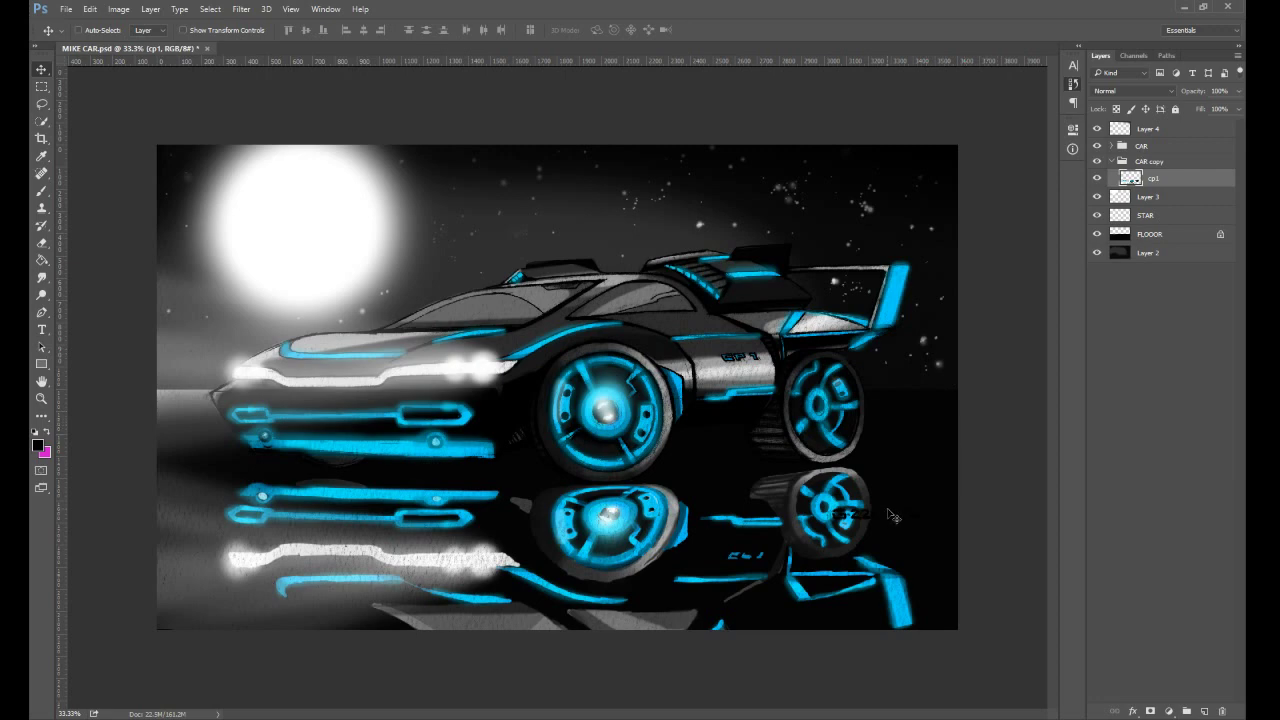
# - Select a rectangular strip around the dark lettering over the reflected rear wheel, and add a new layer above cp1 in the CAR group
pyautogui.click(1111, 146)
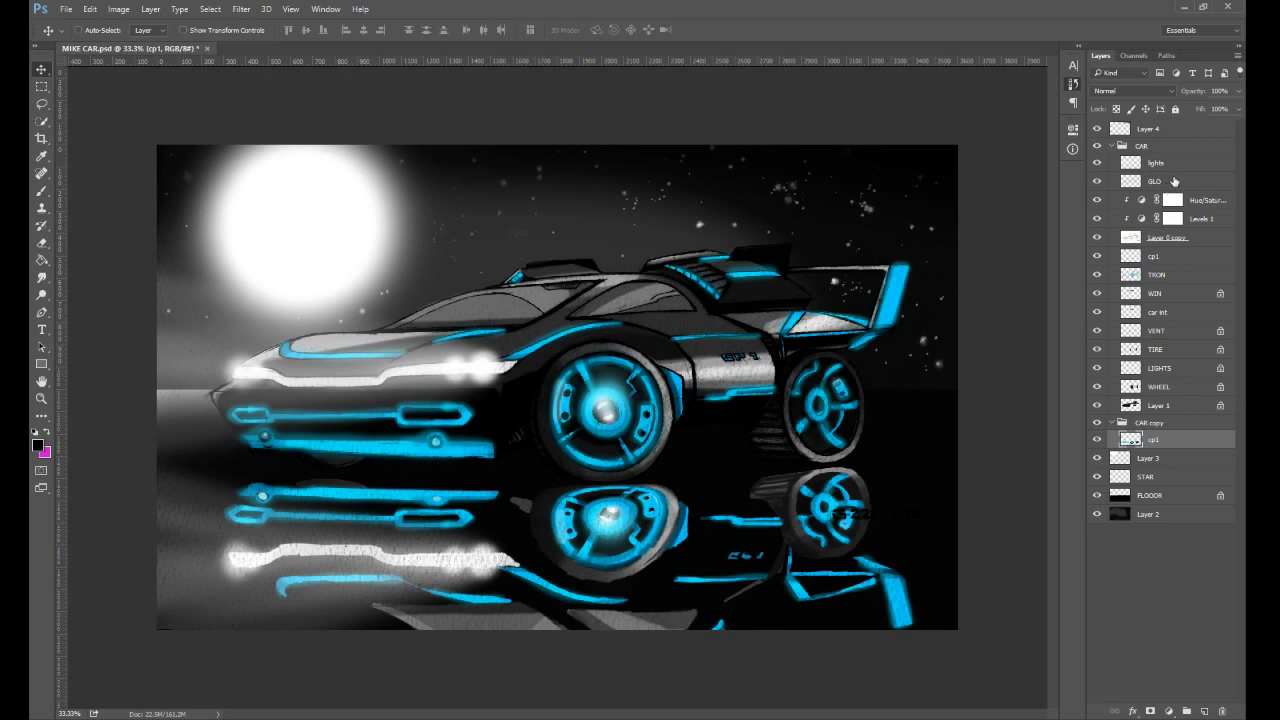
pyautogui.click(1204, 242)
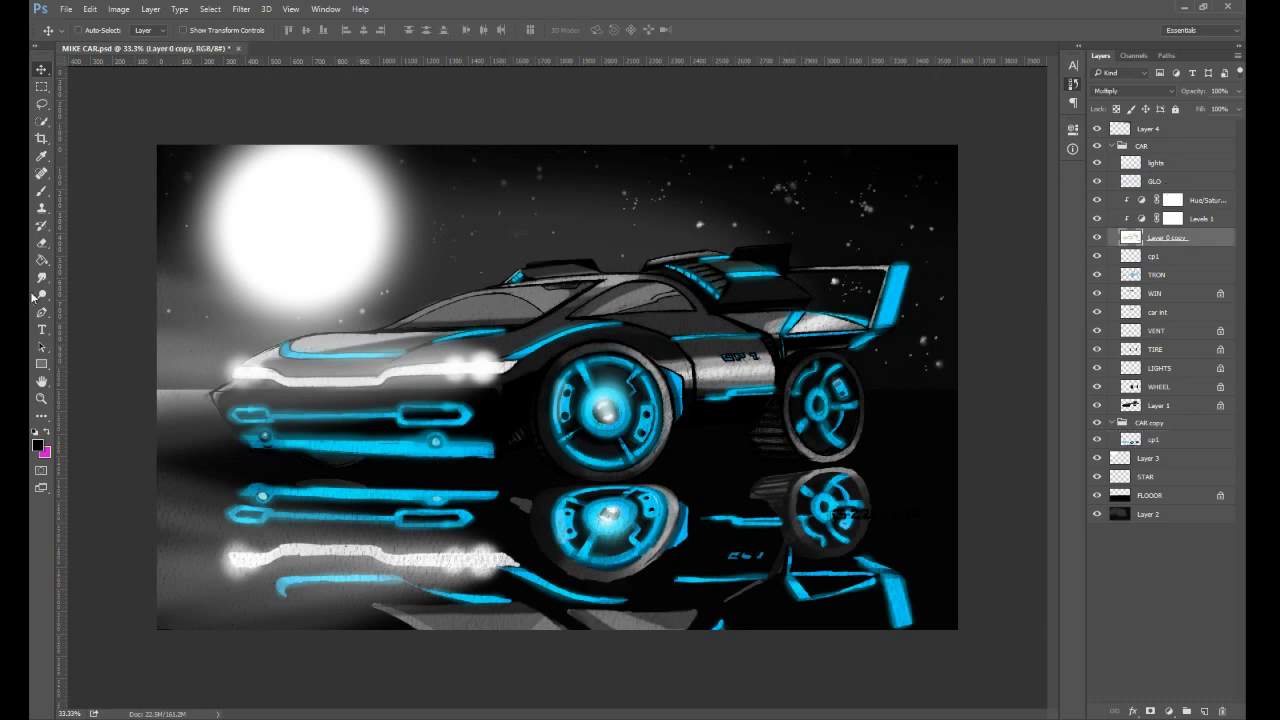
pyautogui.click(41, 87)
pyautogui.moveTo(824, 504); pyautogui.dragTo(930, 522)
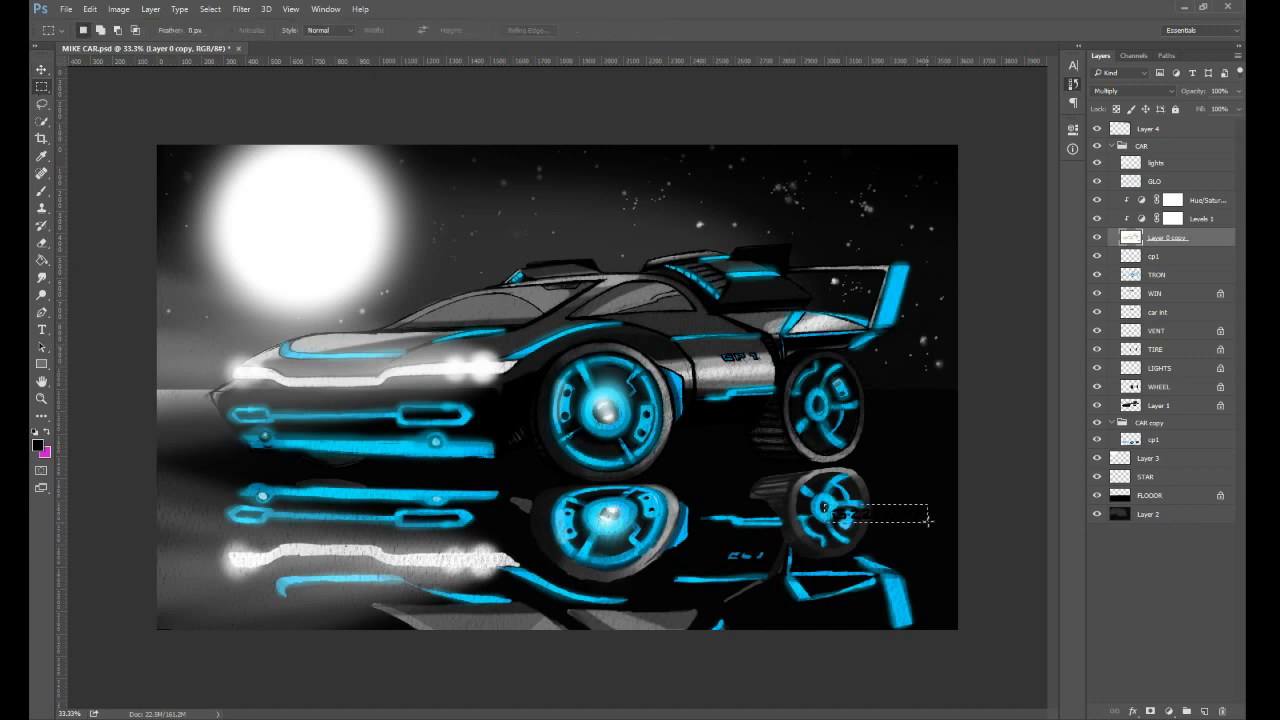
pyautogui.click(1160, 256)
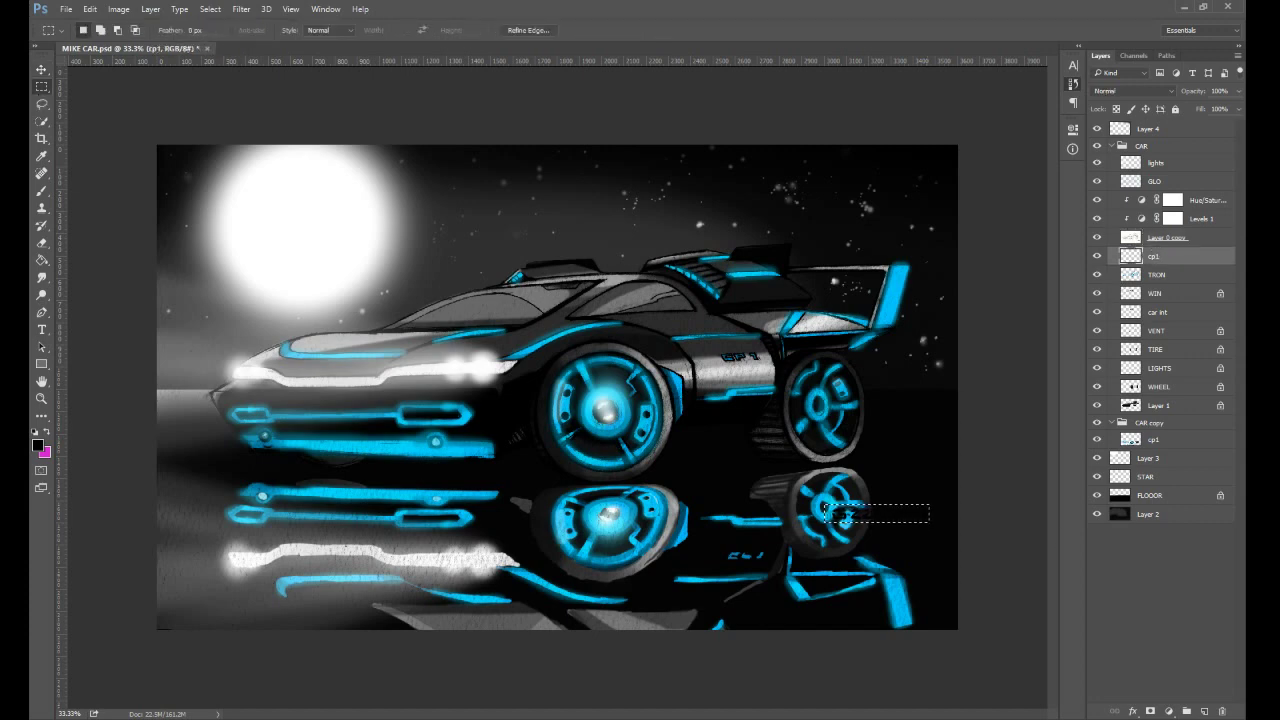
pyautogui.click(1204, 711)
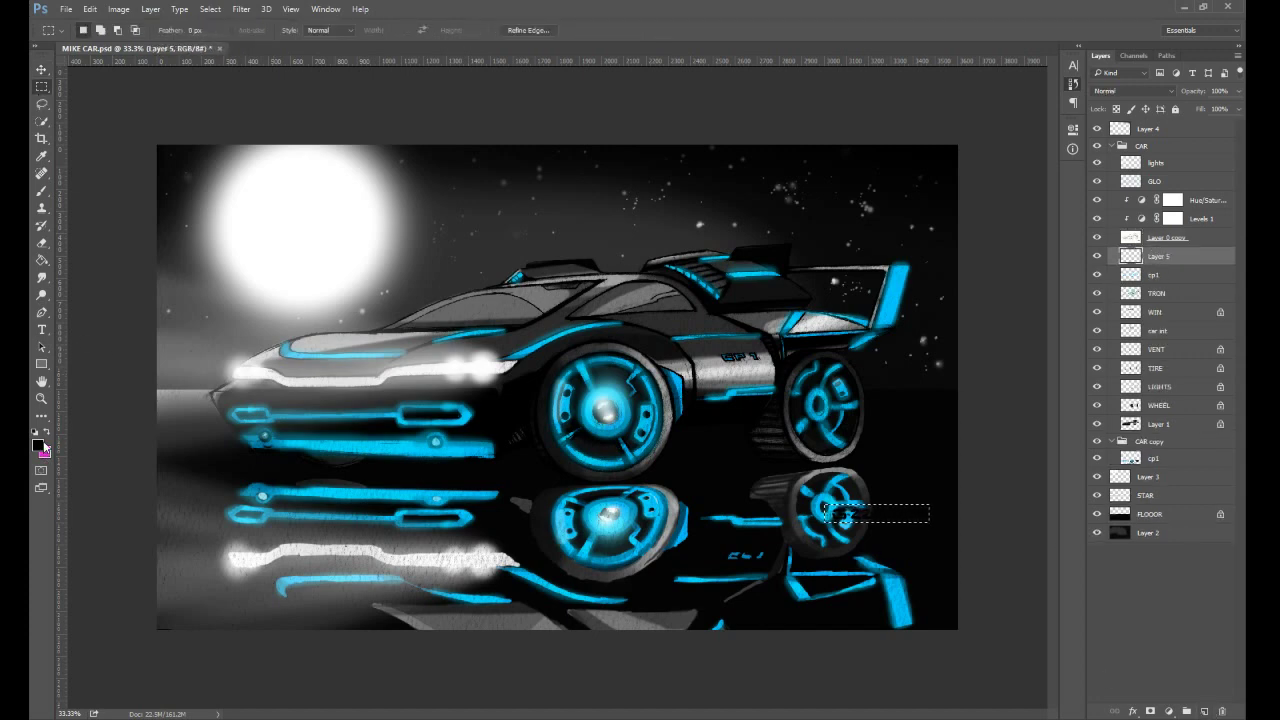
# - Fill the strip behind the lettering with white on the new layer, deselect it, and lower the layer's opacity to 49%
pyautogui.press('i')
pyautogui.press('Return')
pyautogui.click(41, 260)
pyautogui.click(877, 513)
pyautogui.click(41, 87)
pyautogui.click(103, 88)
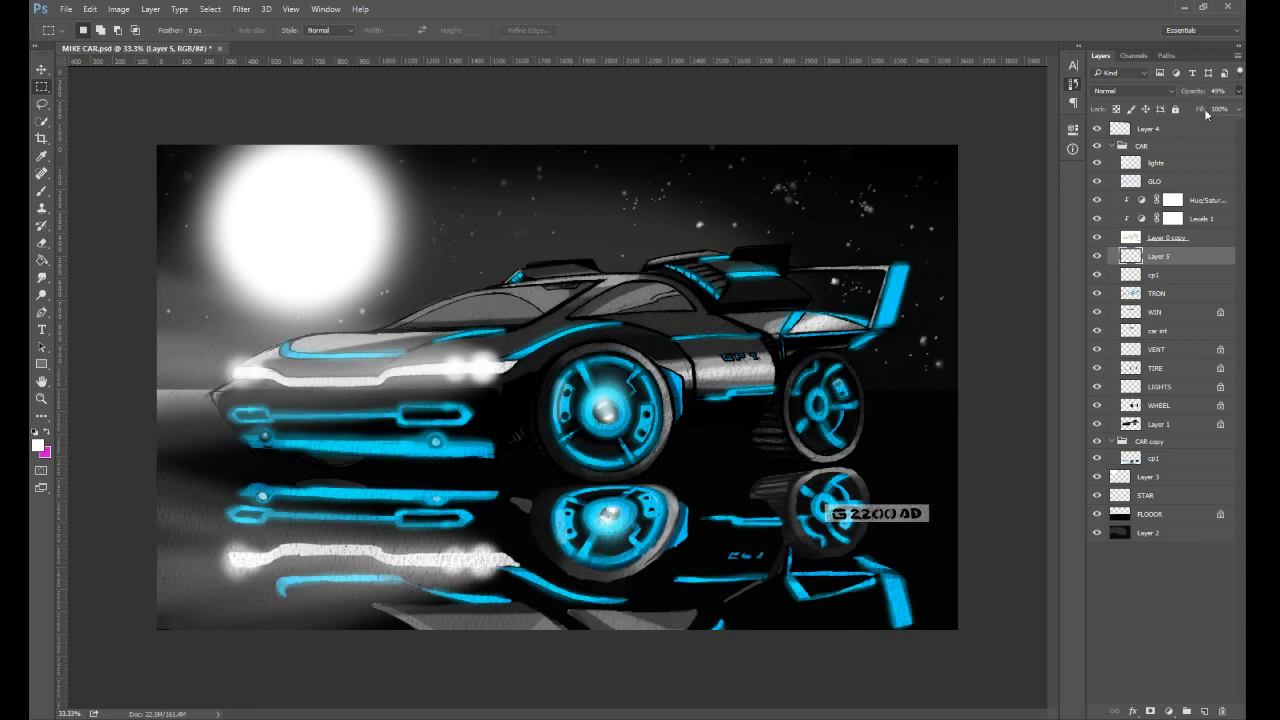
# - Restore the opacity of Layer 5, the white strip behind the lettering, to 100% and save the document
pyautogui.press('0')
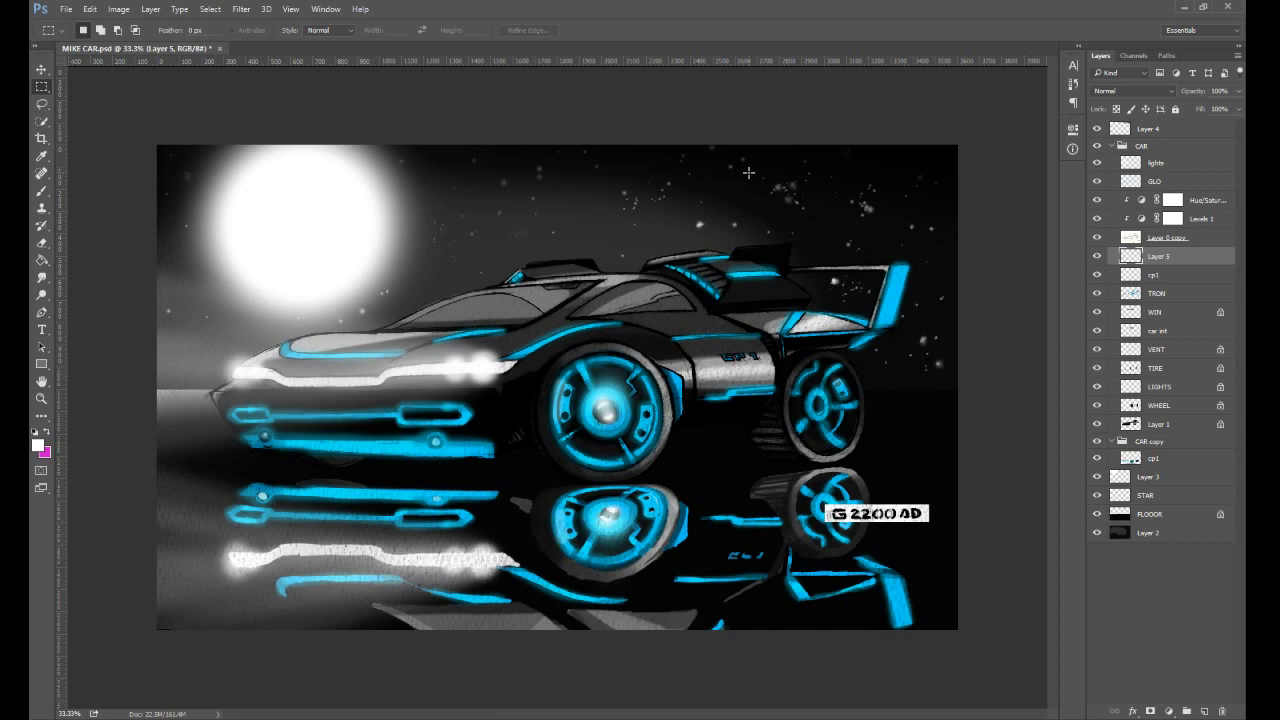
pyautogui.press('v')
pyautogui.hotkey('ctrl', 's')
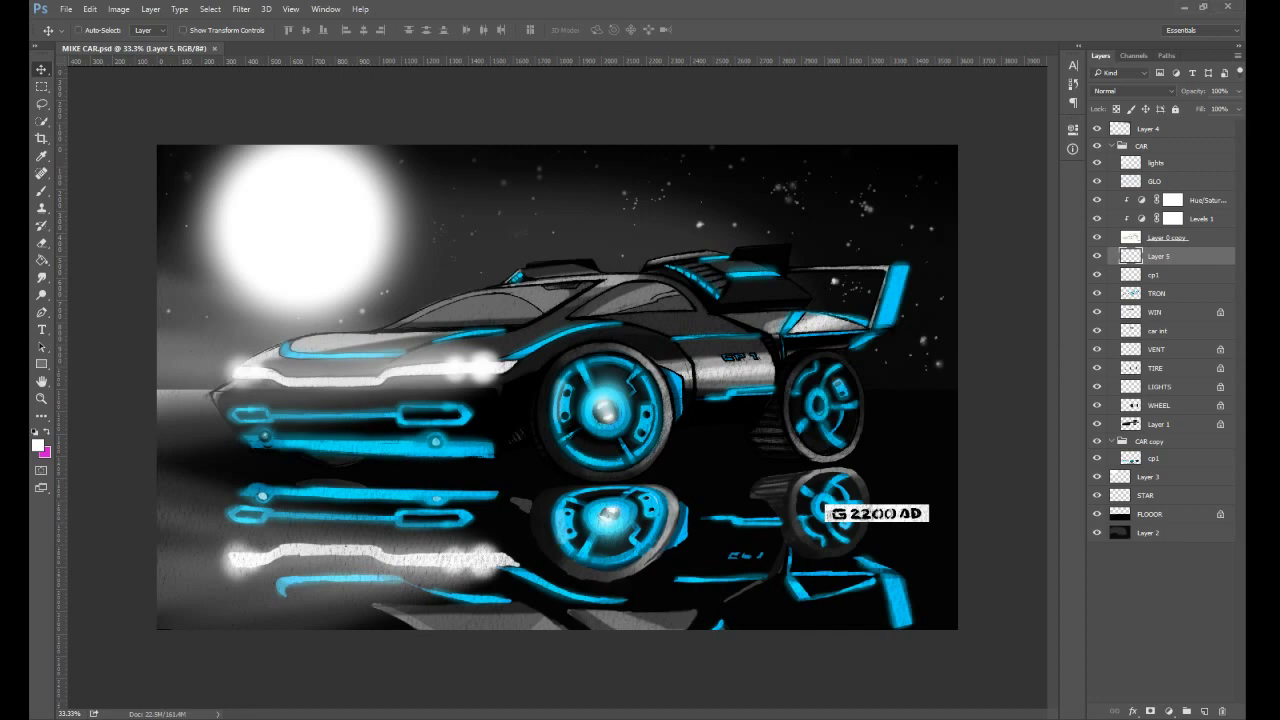
# - Warp the cp1 reflection in the CAR copy group to raise the front bumper side slightly, and apply the warp
pyautogui.click(1198, 277)
pyautogui.click(1160, 293)
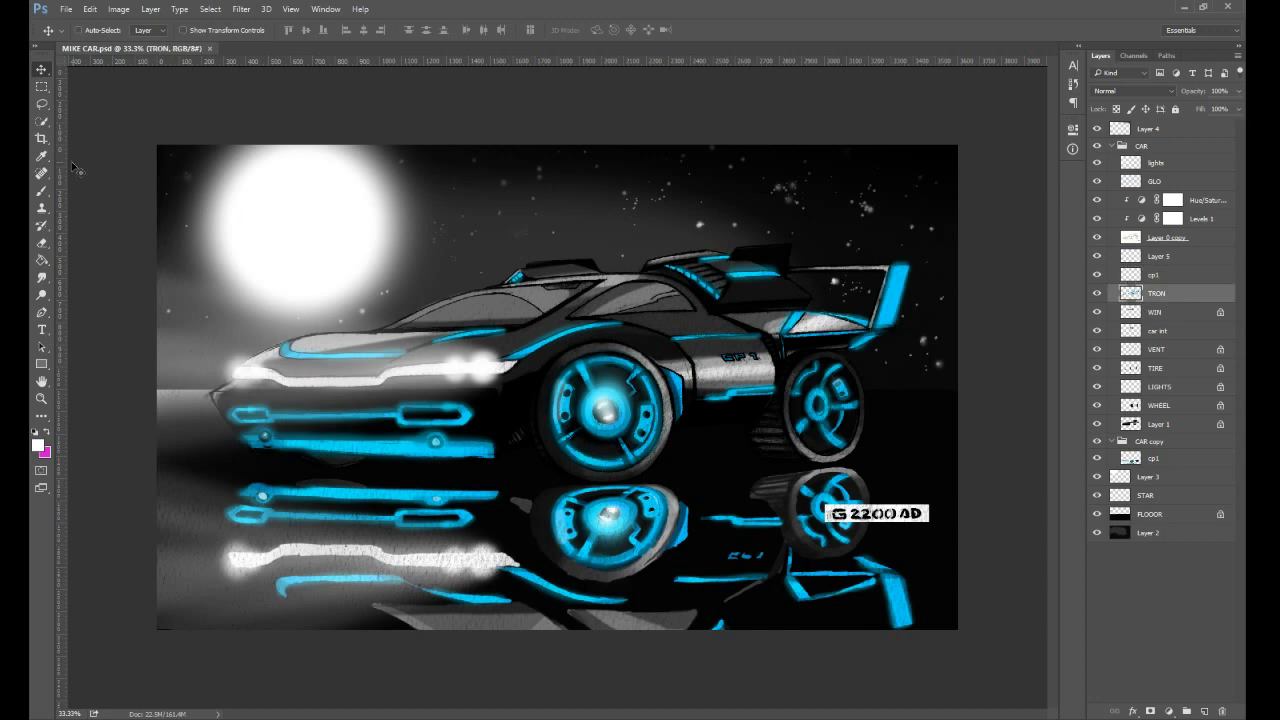
pyautogui.click(1160, 458)
pyautogui.hotkey('ctrl', 't')
pyautogui.click(568, 29)
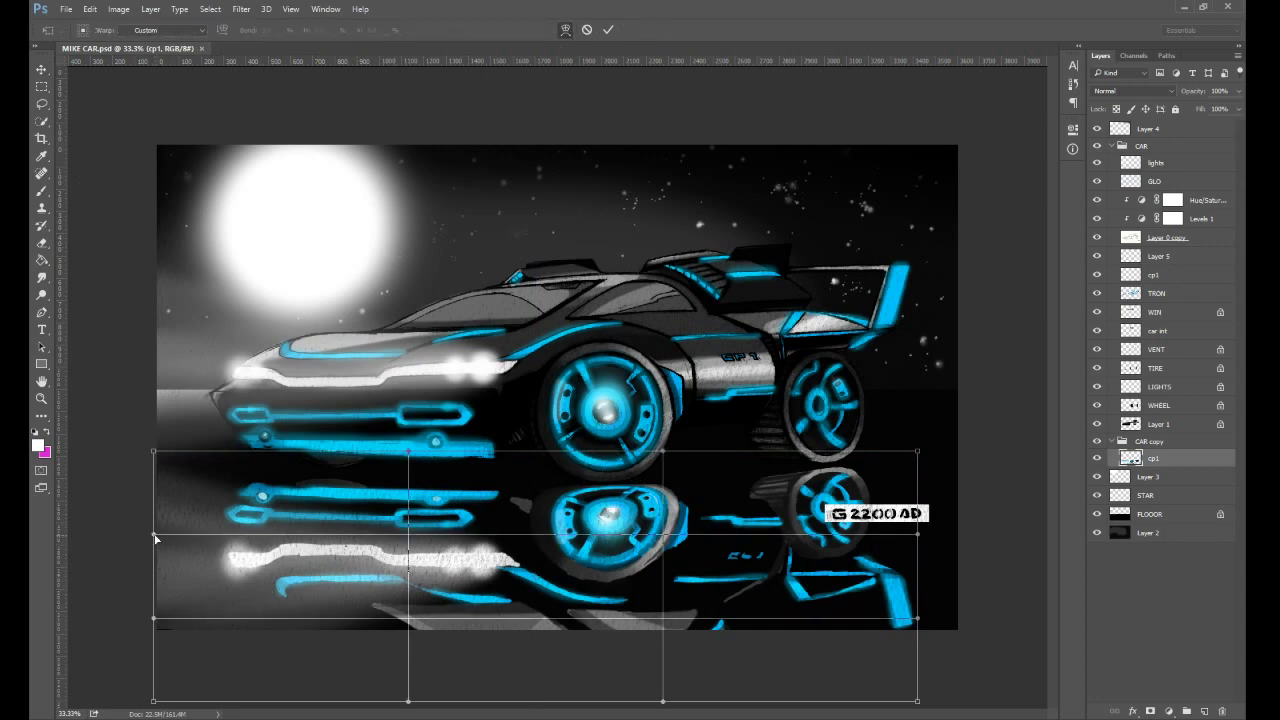
pyautogui.moveTo(154, 535); pyautogui.dragTo(154, 510)
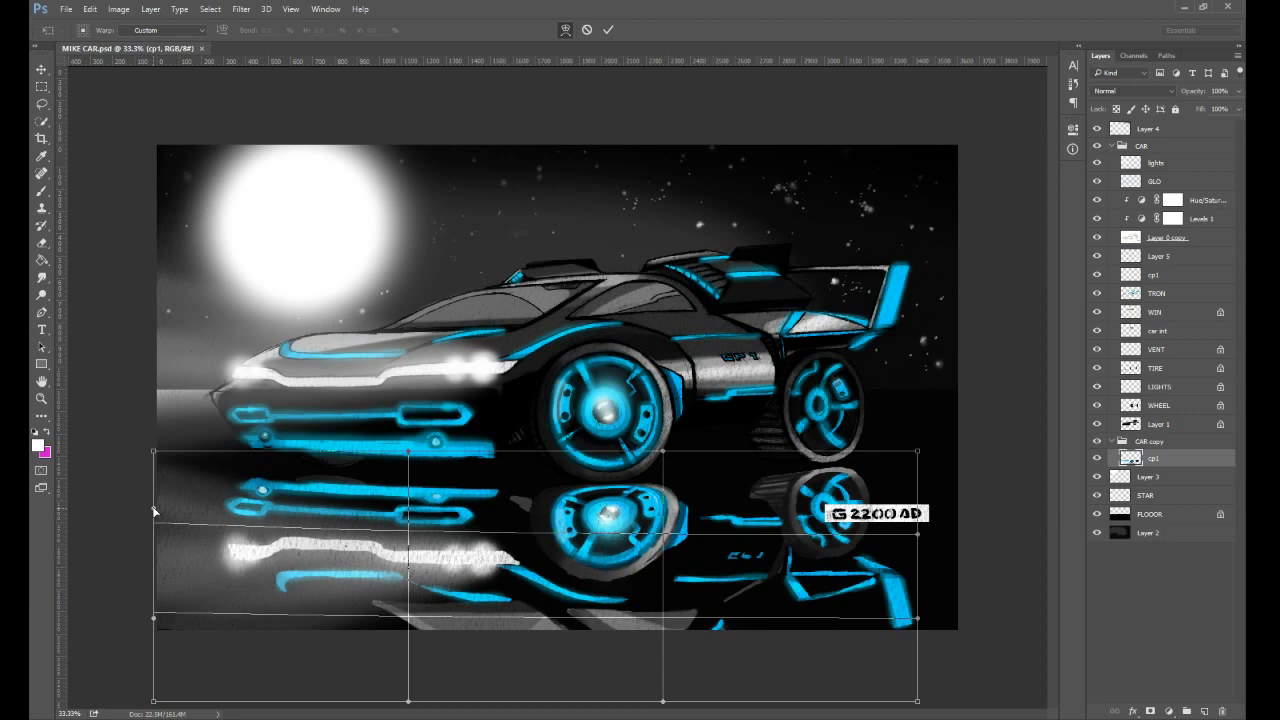
pyautogui.hotkey('ctrl', 'z')
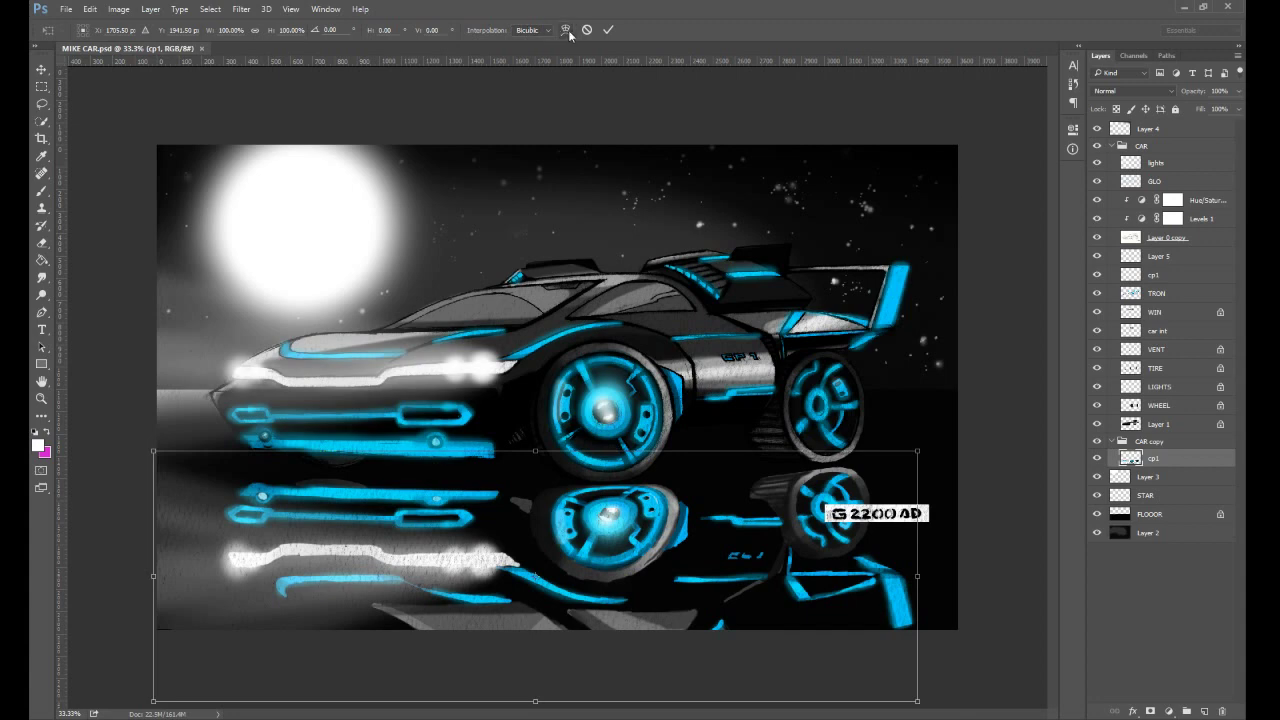
pyautogui.click(566, 30)
pyautogui.moveTo(154, 536); pyautogui.dragTo(151, 527)
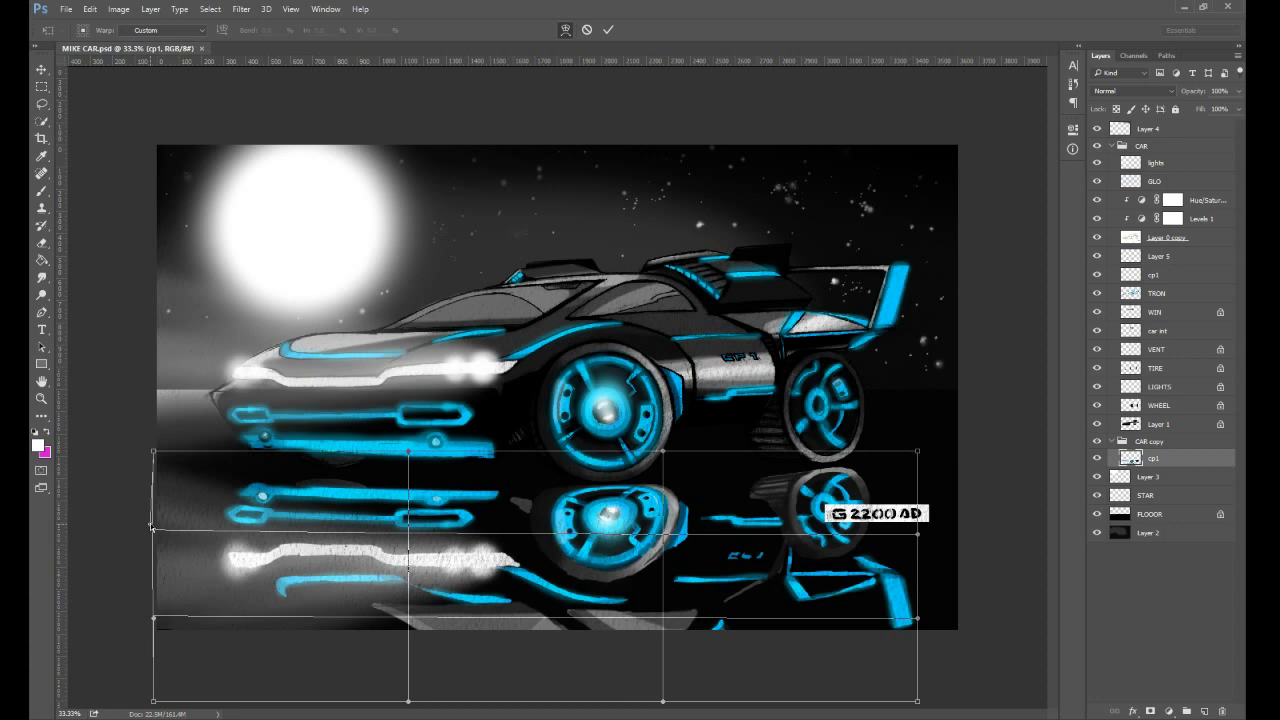
pyautogui.press('Return')
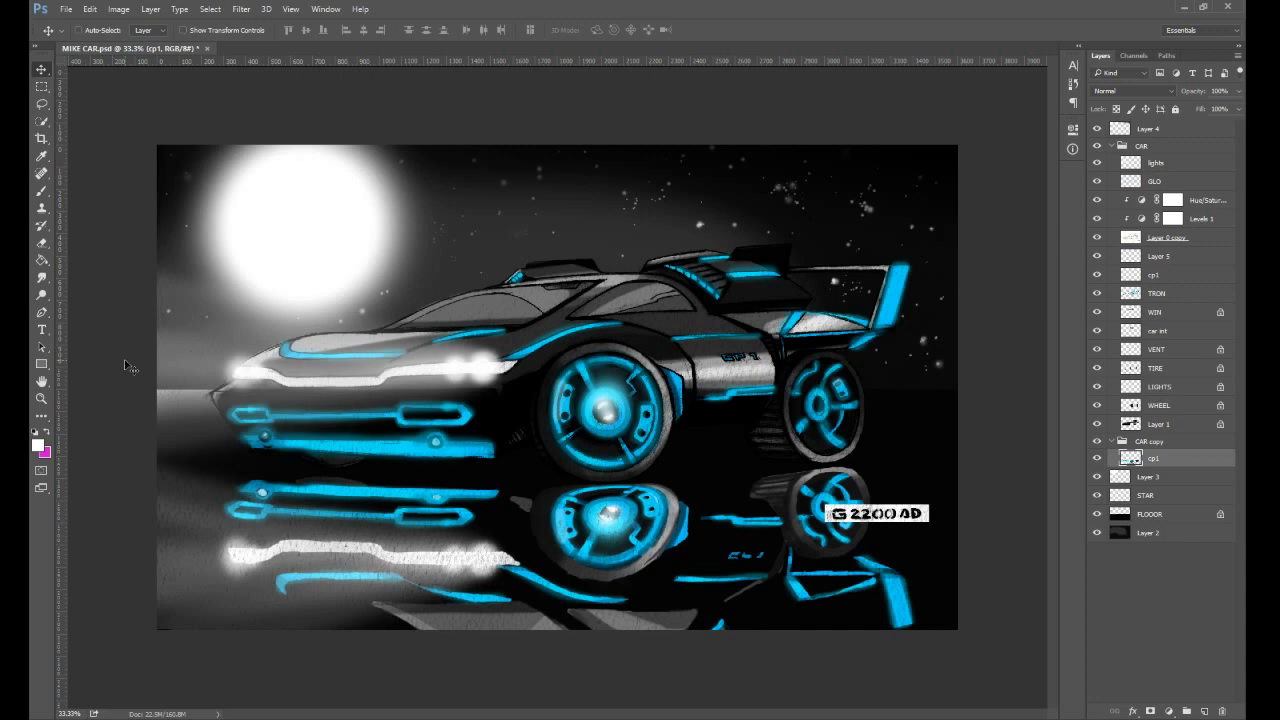
# - Paint over the reflection's lower edge and corners on Layer 4 with a soft black brush enlarged to 1400 px, fading them into darkness
pyautogui.hotkey('ctrl', '-')
pyautogui.hotkey('ctrl', '-')
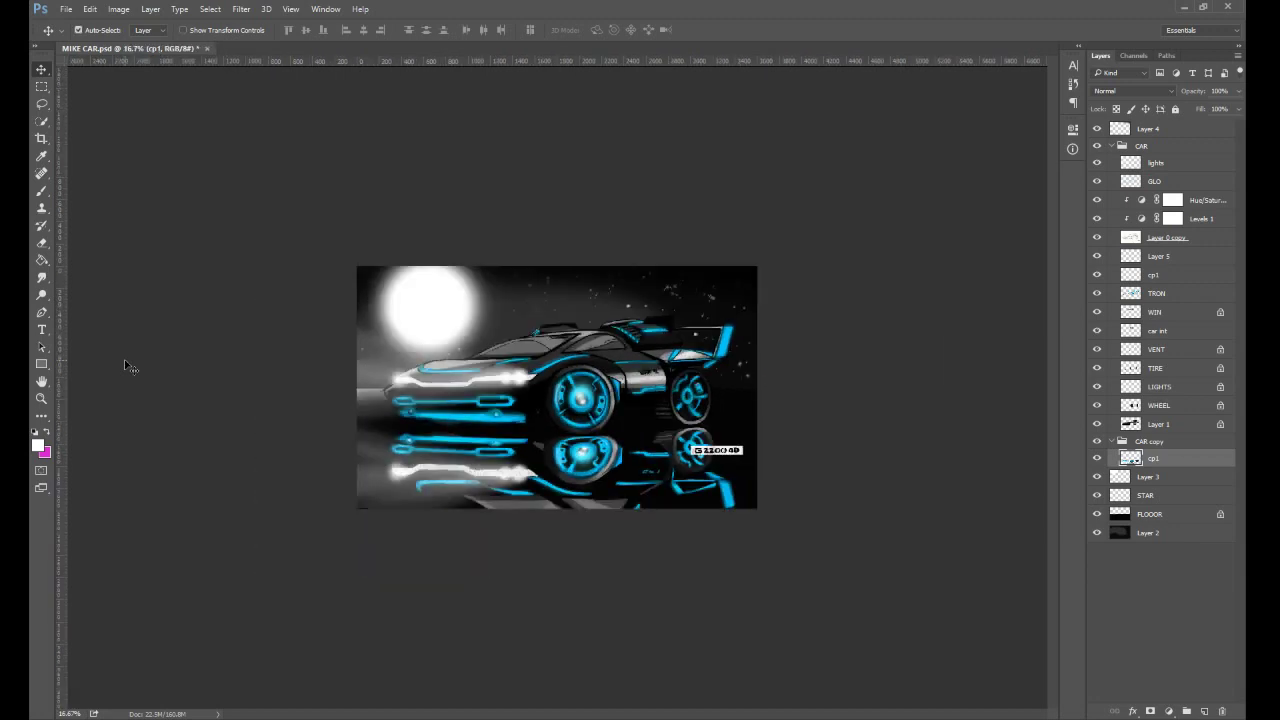
pyautogui.hotkey('ctrl', '+')
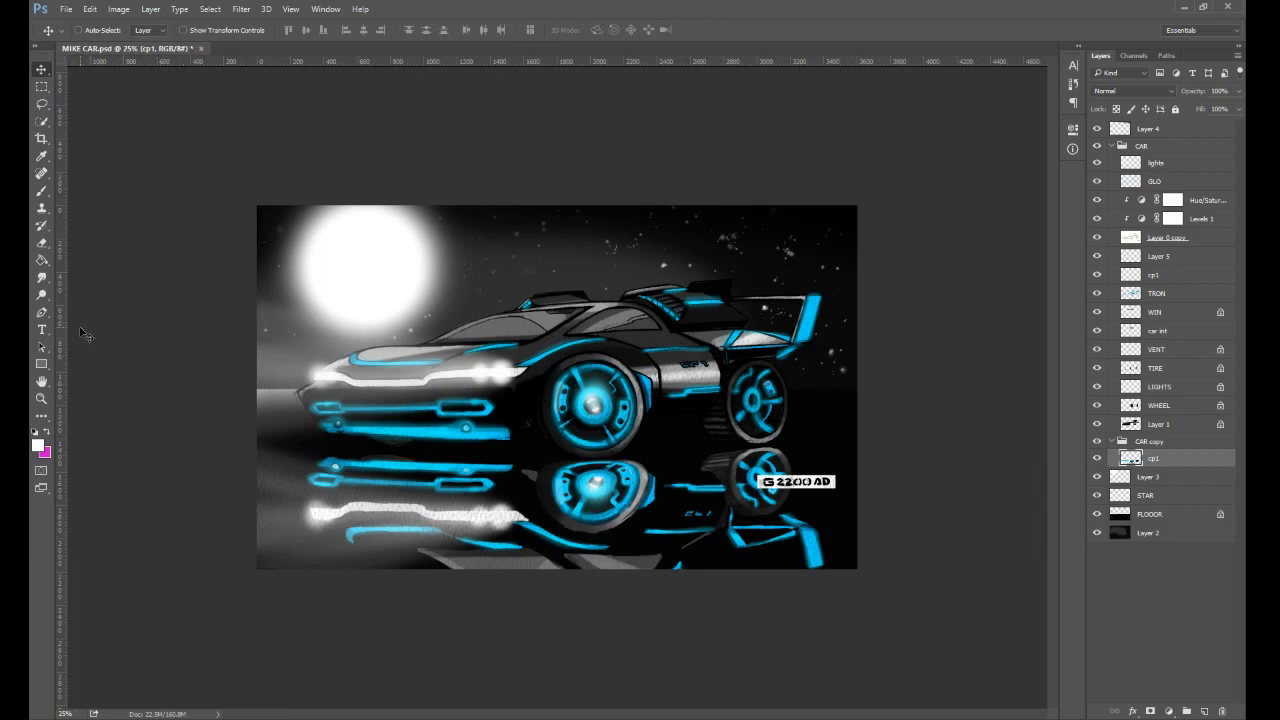
pyautogui.hotkey('alt', '.')
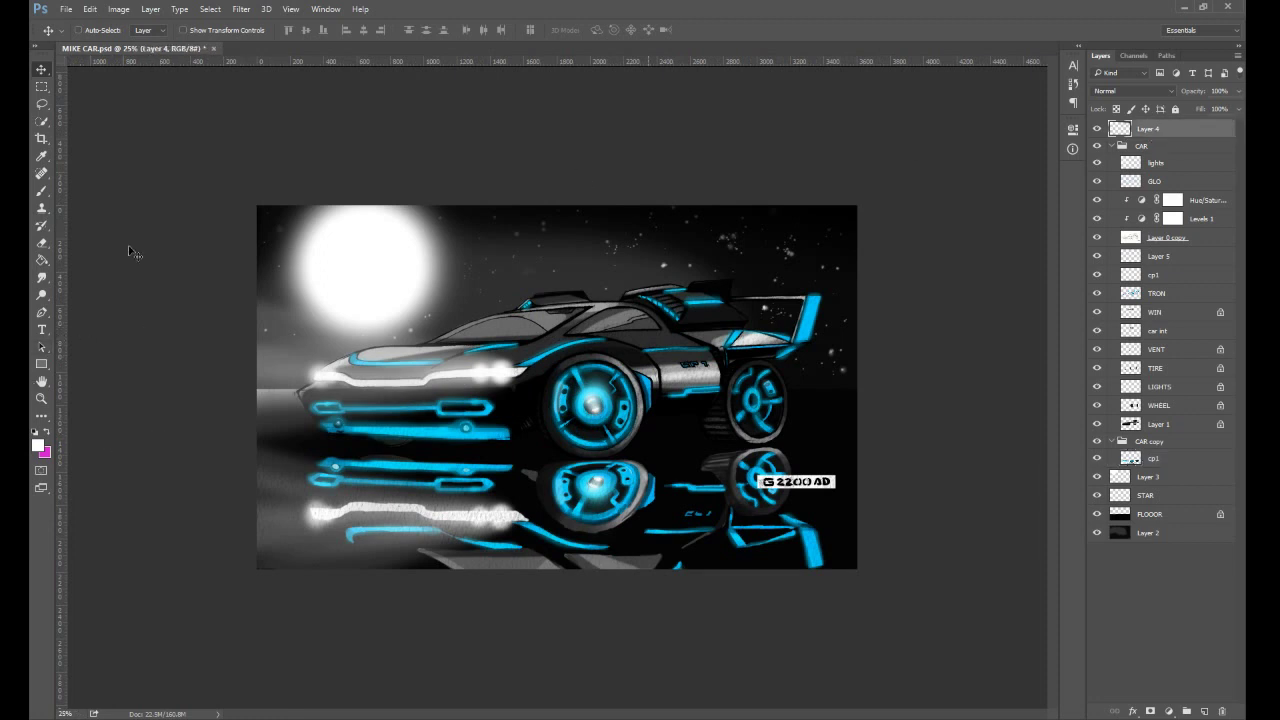
pyautogui.click(40, 193)
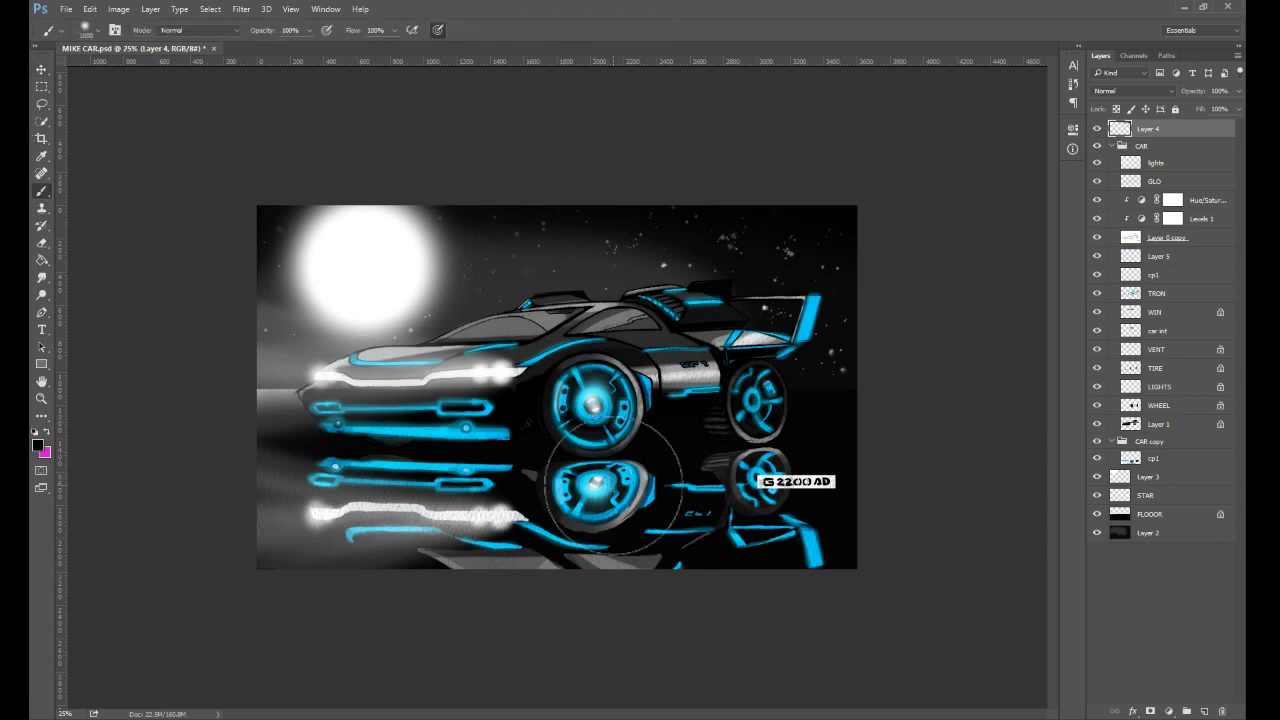
pyautogui.press(']')
pyautogui.press(']')
pyautogui.press(']')
pyautogui.press(']')
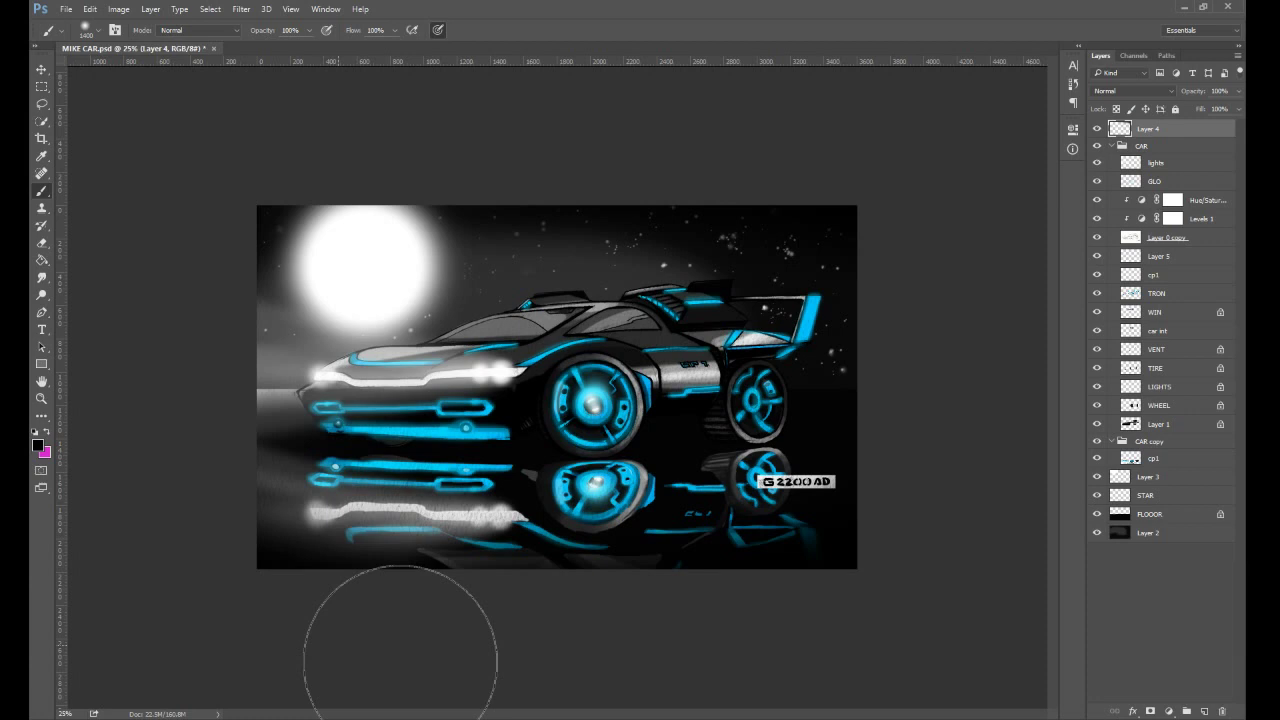
# - Unlock the FLOOOR layer's transparent pixels and erase its hard horizon edge in front of the car with a soft eraser
pyautogui.click(1160, 514)
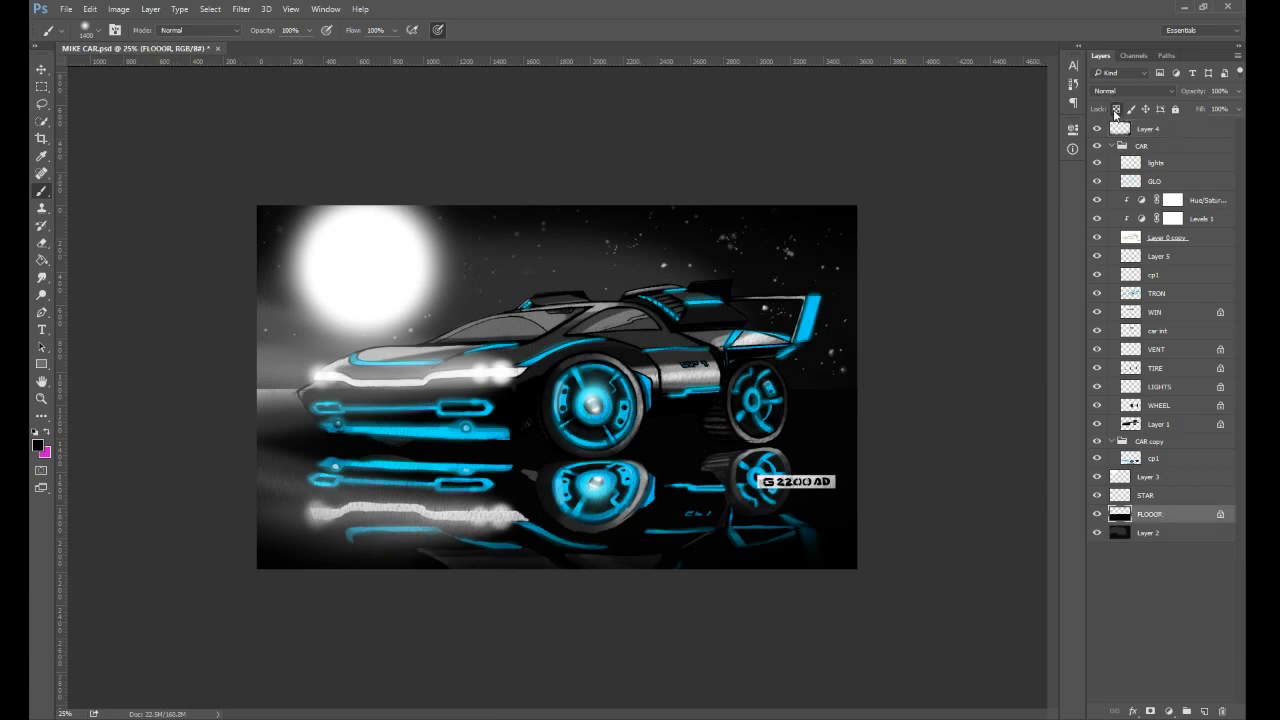
pyautogui.click(41, 242)
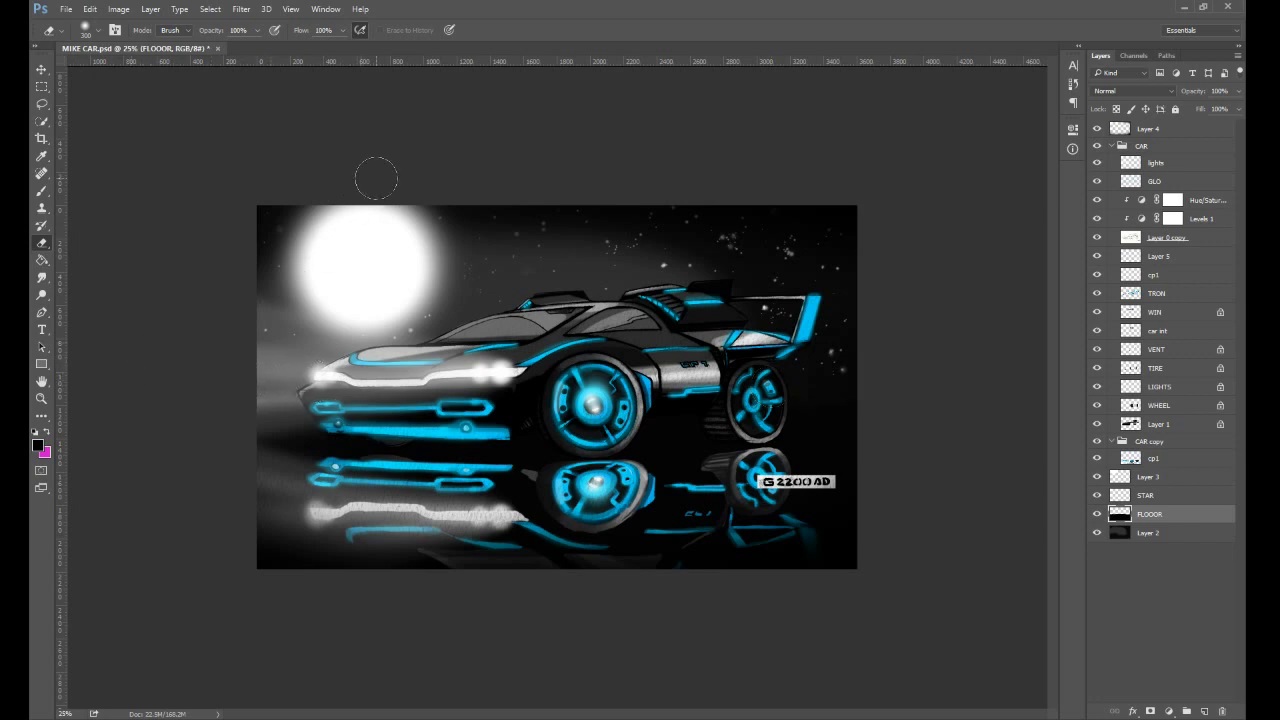
# - Darken the upper edge of the sky and moon on Layer 4 with the large soft black brush, and save the document
pyautogui.click(1145, 130)
pyautogui.press('b')
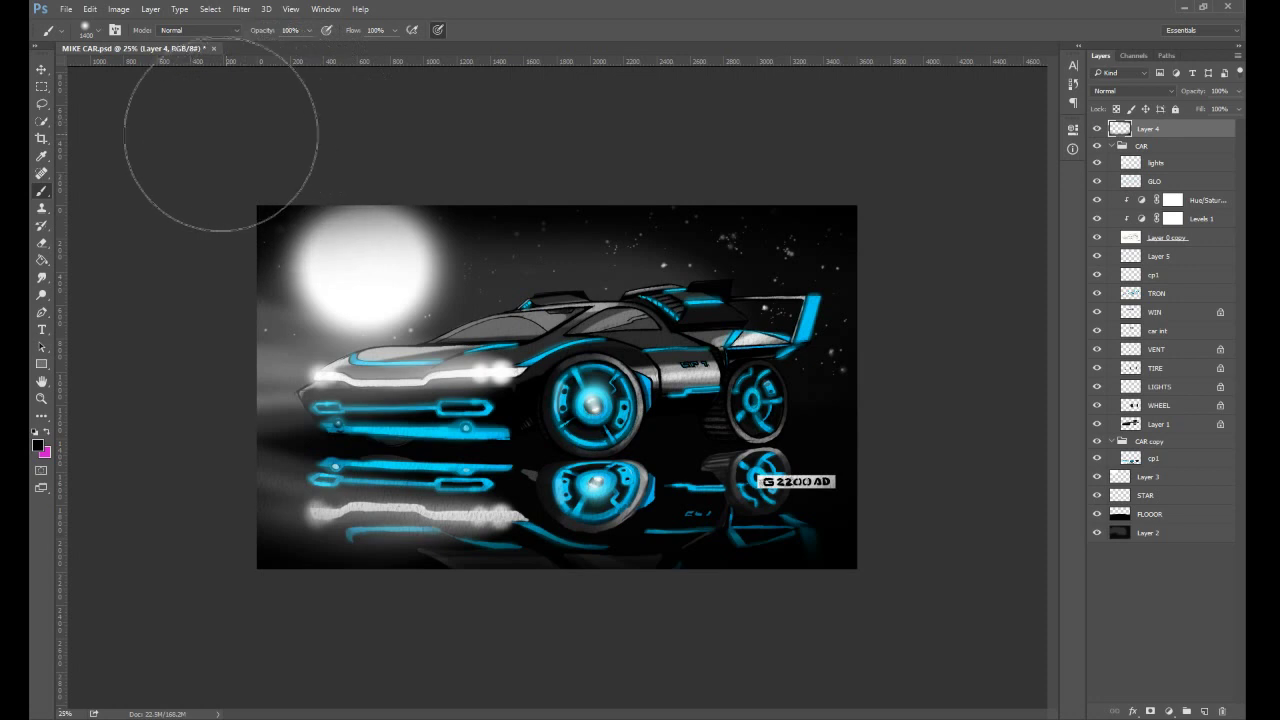
pyautogui.hotkey('ctrl', 's')
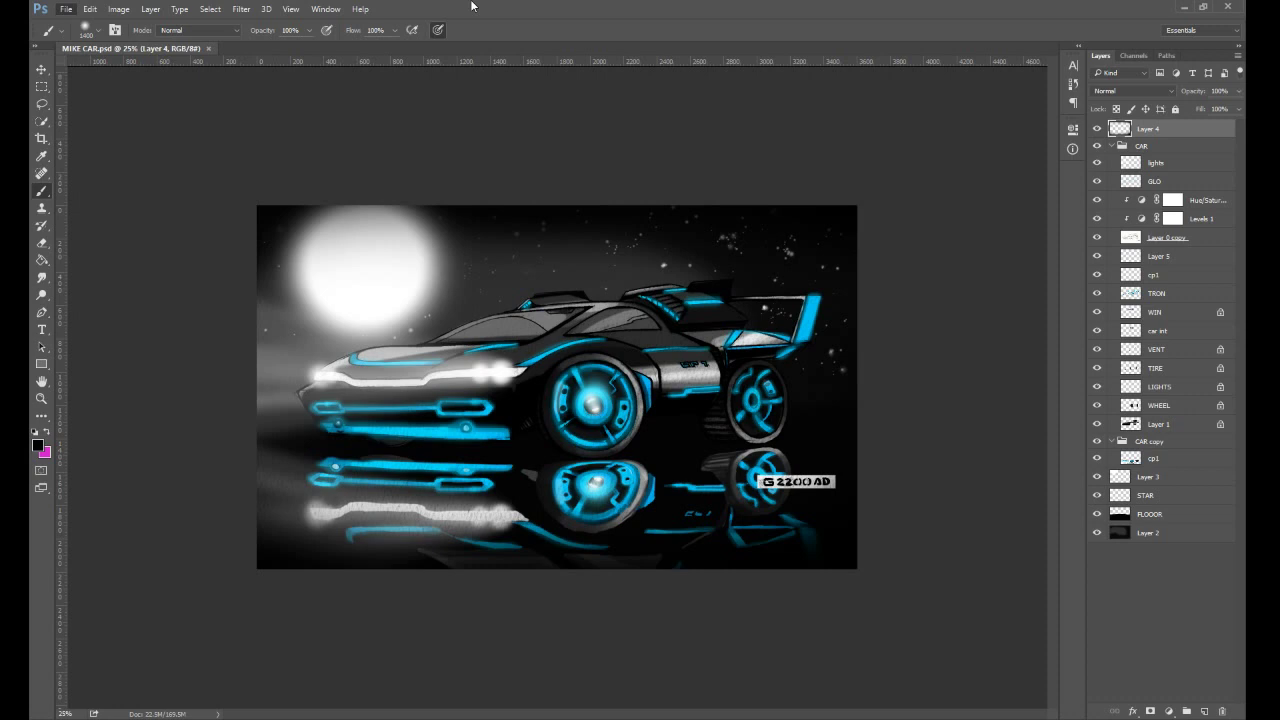
# - Add the white text "i think that's it for now!" and place it in the sky above the car's rear
pyautogui.keyDown('alt'); pyautogui.click(446, 266); pyautogui.keyUp('alt')
pyautogui.click(41, 329)
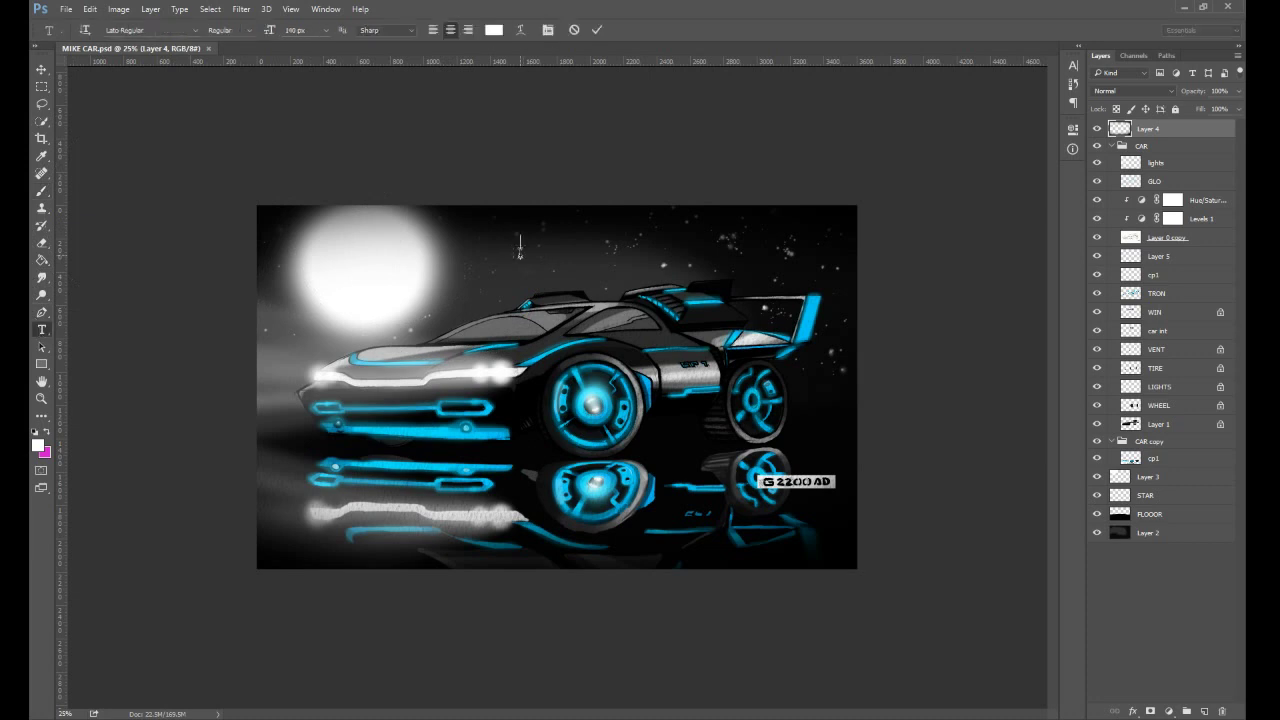
pyautogui.click(519, 246)
pyautogui.write('i think')
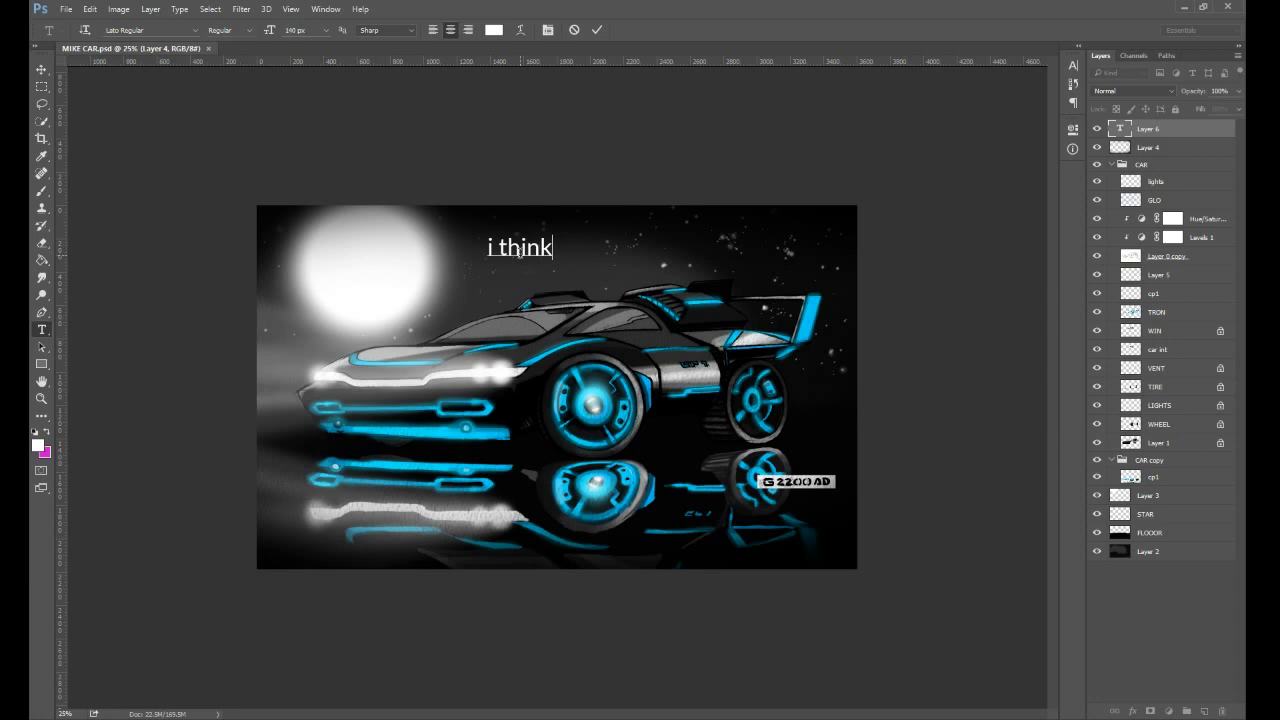
pyautogui.write(" that's it for now!")
pyautogui.click(41, 69)
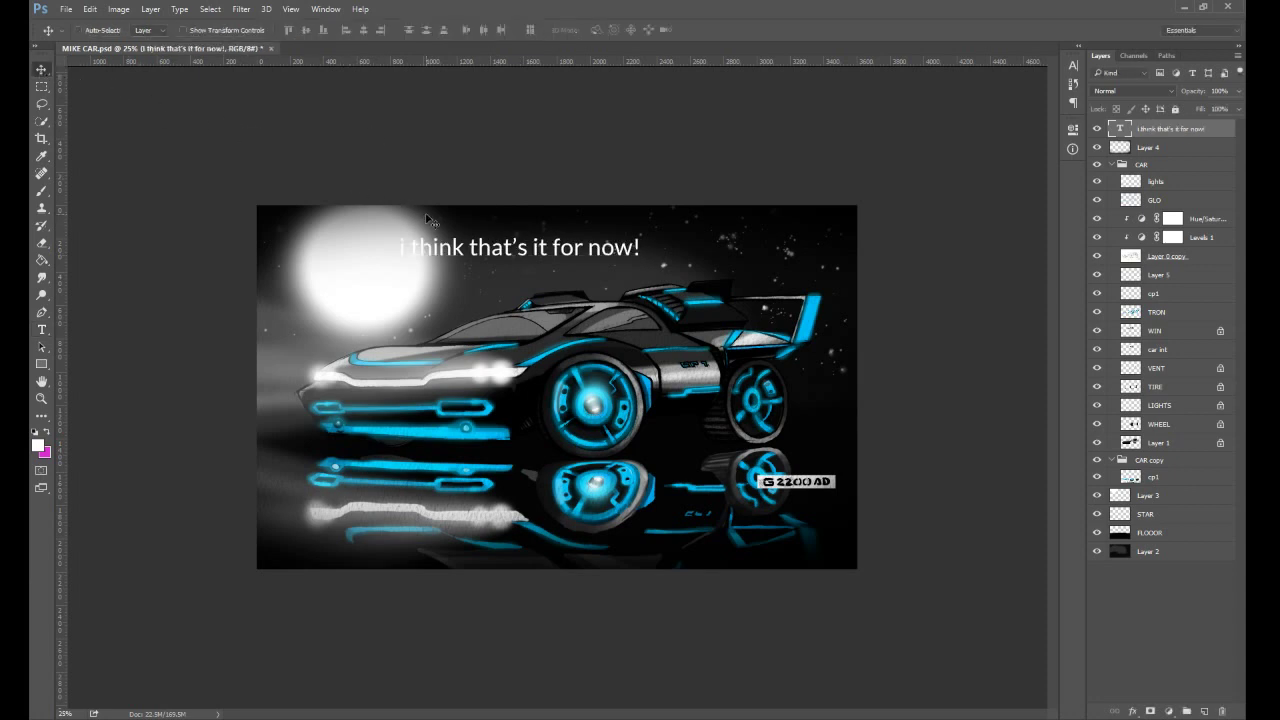
pyautogui.moveTo(484, 222); pyautogui.dragTo(680, 216)
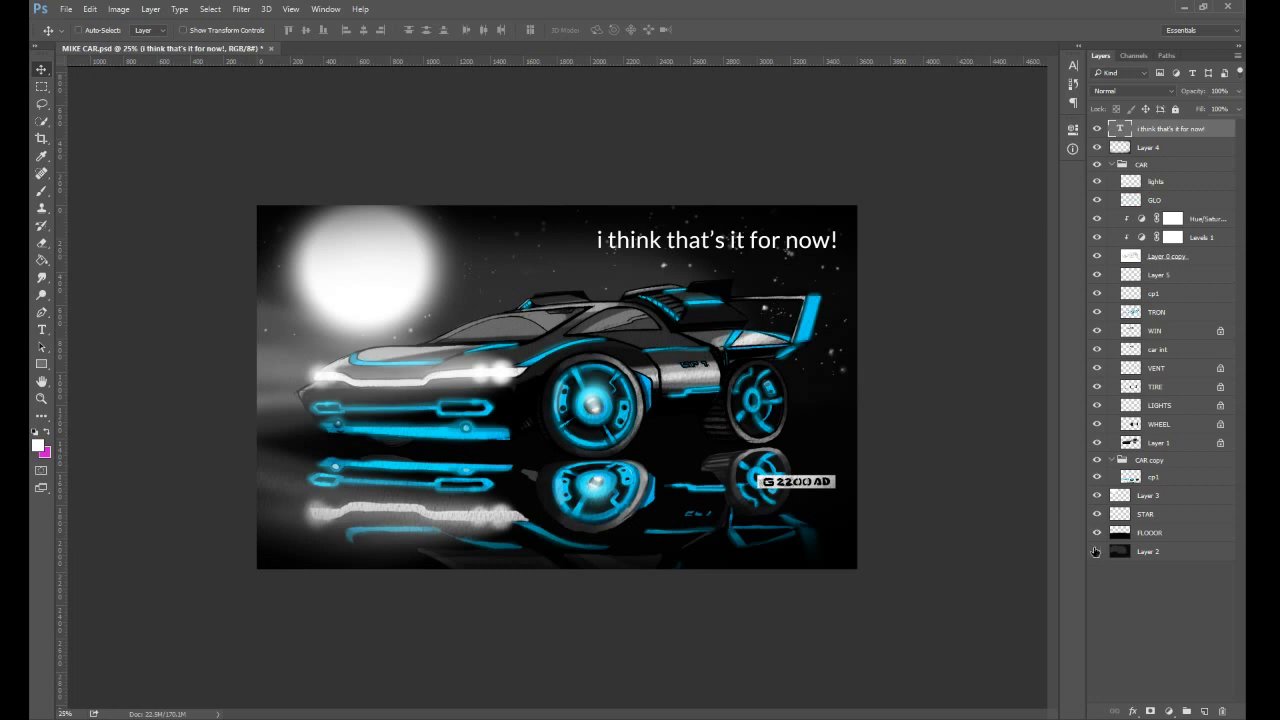
# - Hide all the artwork layers, including lights and GLO, and show only the Layer 0 copy sketch
pyautogui.moveTo(1096, 551); pyautogui.dragTo(1097, 128)
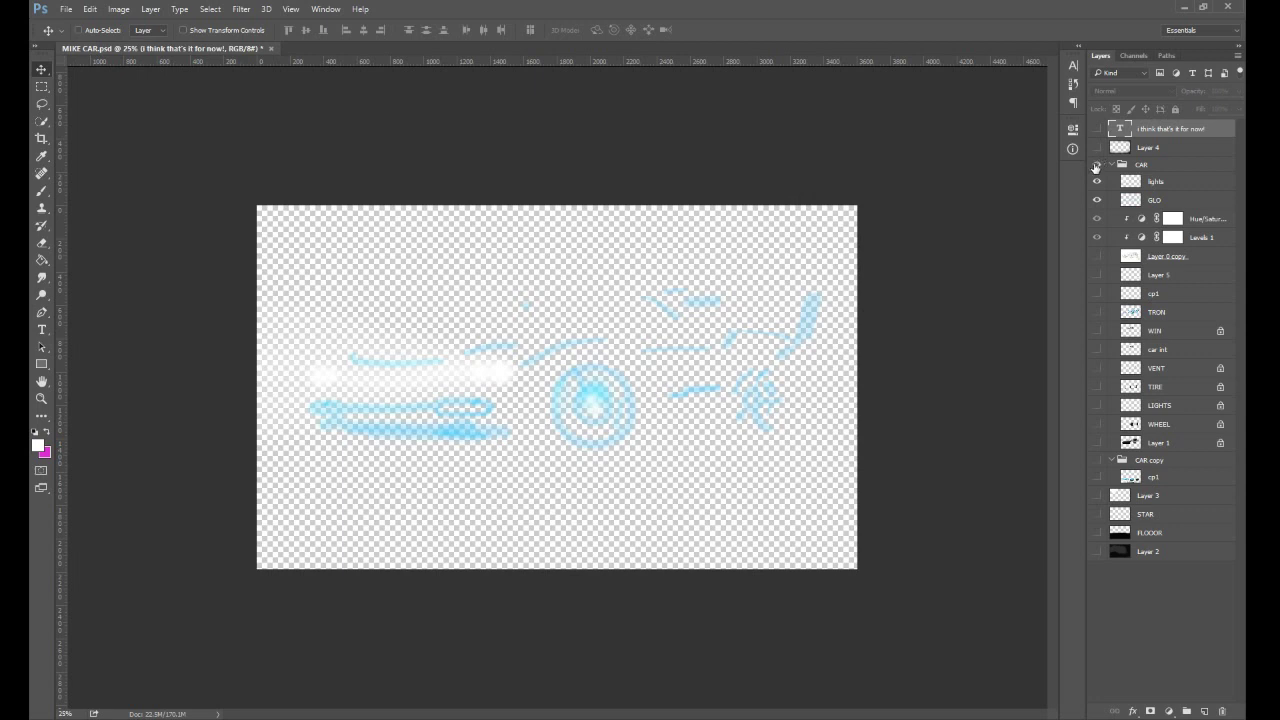
pyautogui.moveTo(1096, 182); pyautogui.dragTo(1096, 204)
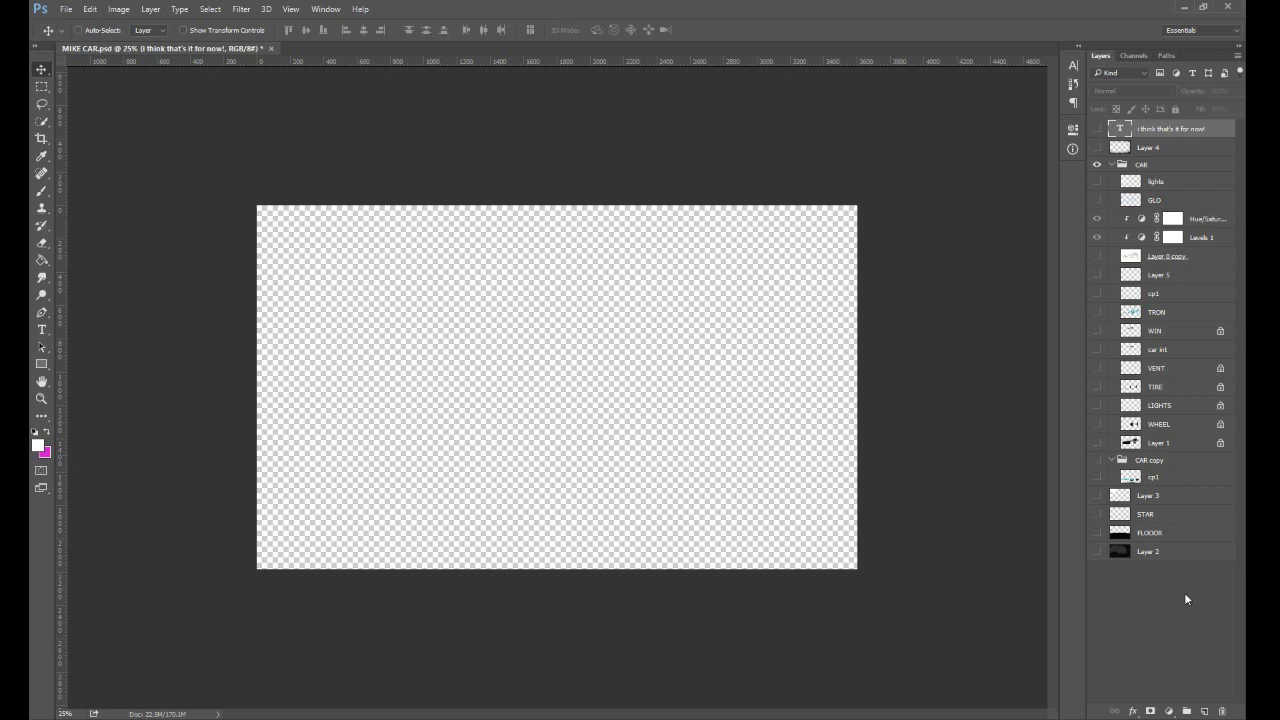
pyautogui.click(1096, 256)
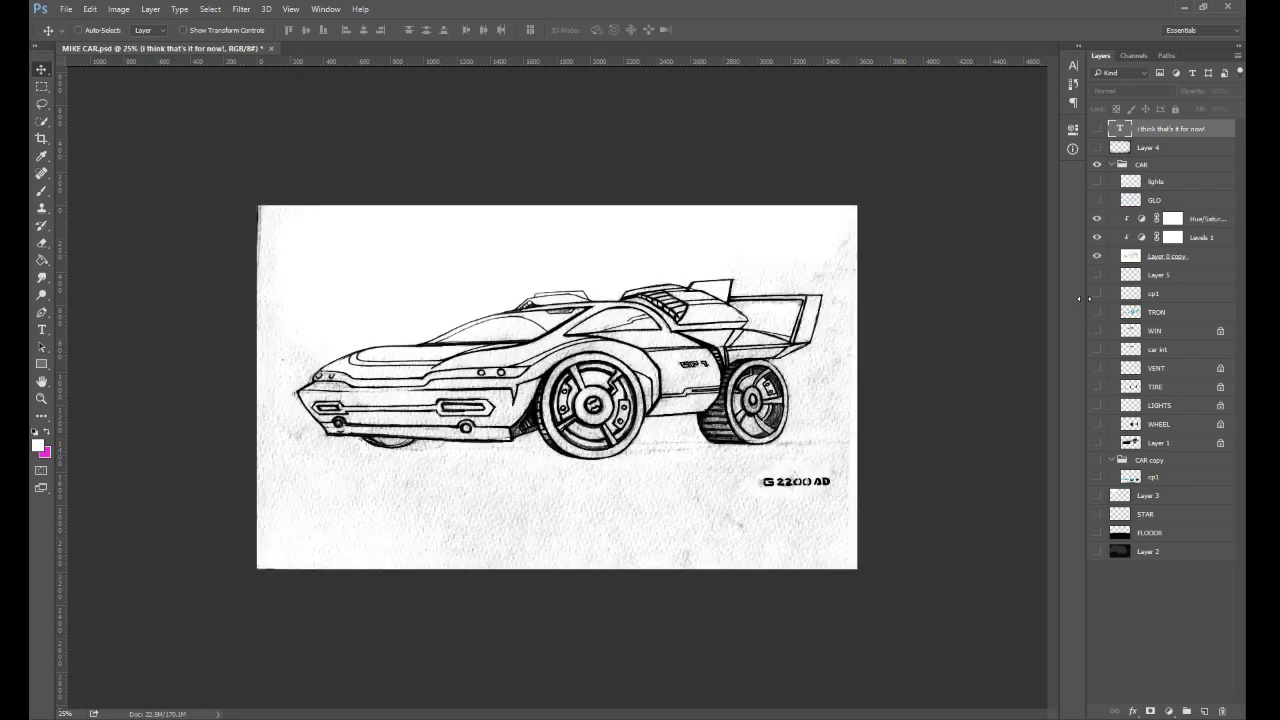